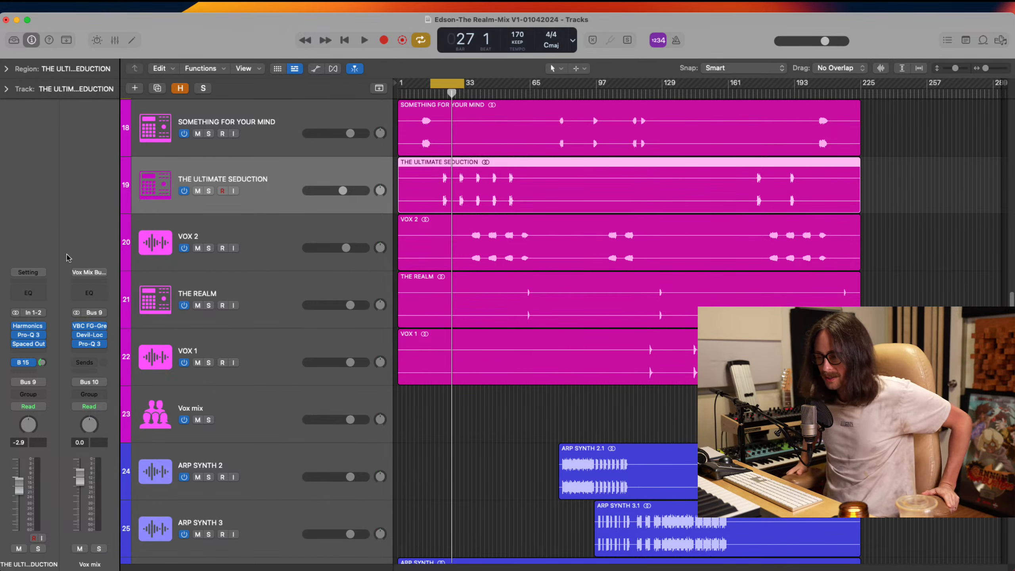
Turn off cycle mode and look over the arrangement from the vocal tracks up to the reference track and drums
click(442, 85)
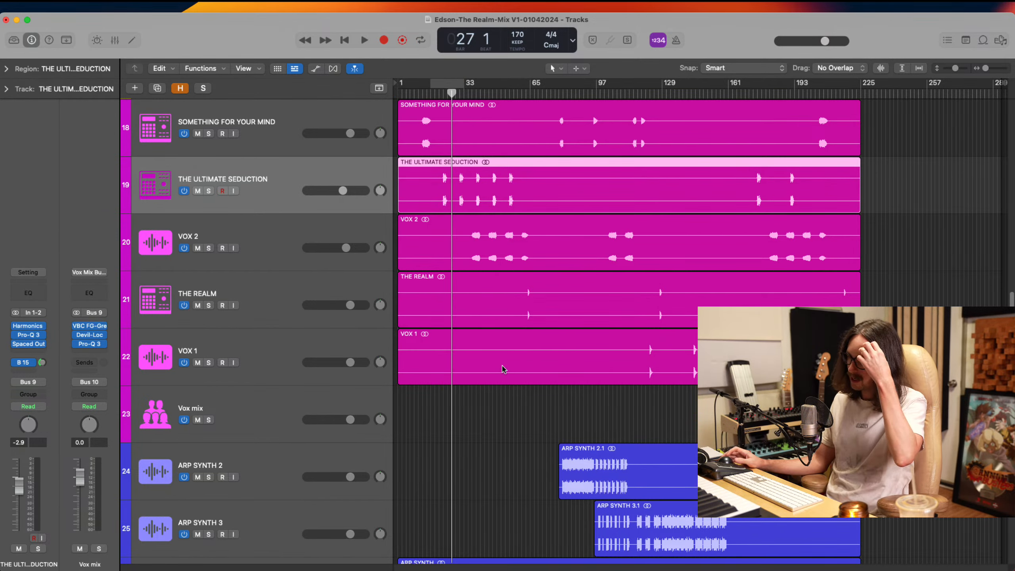
scroll(514, 371, up, 5)
scroll(513, 371, down, 2)
scroll(514, 371, up, 20)
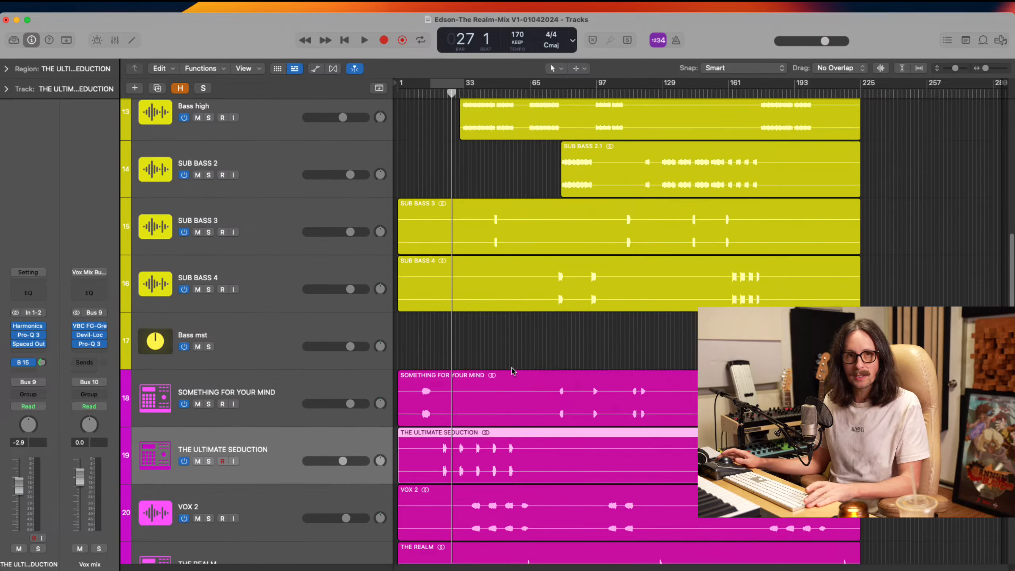
scroll(514, 371, up, 5)
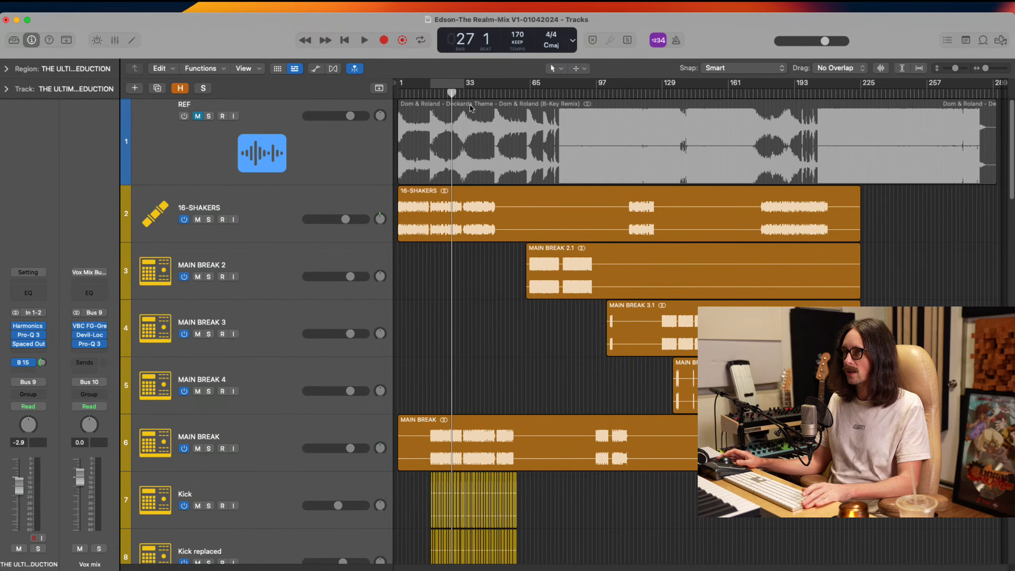
scroll(489, 295, down, 8)
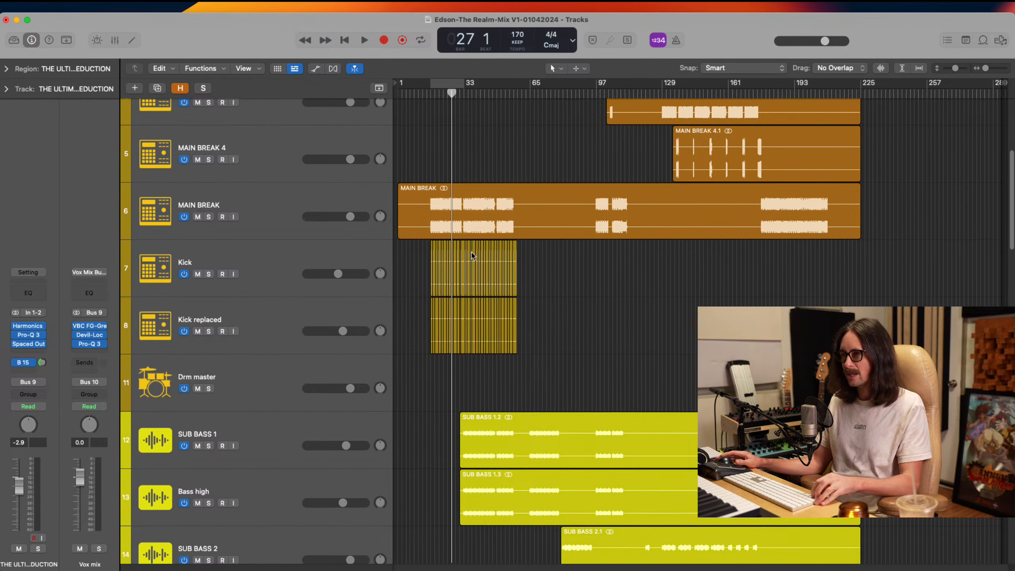
Turn on cycle mode and set the cycle range from bar 17 to bar 57, covering the Kick and Kick replaced regions
drag(554, 198, 379, 383)
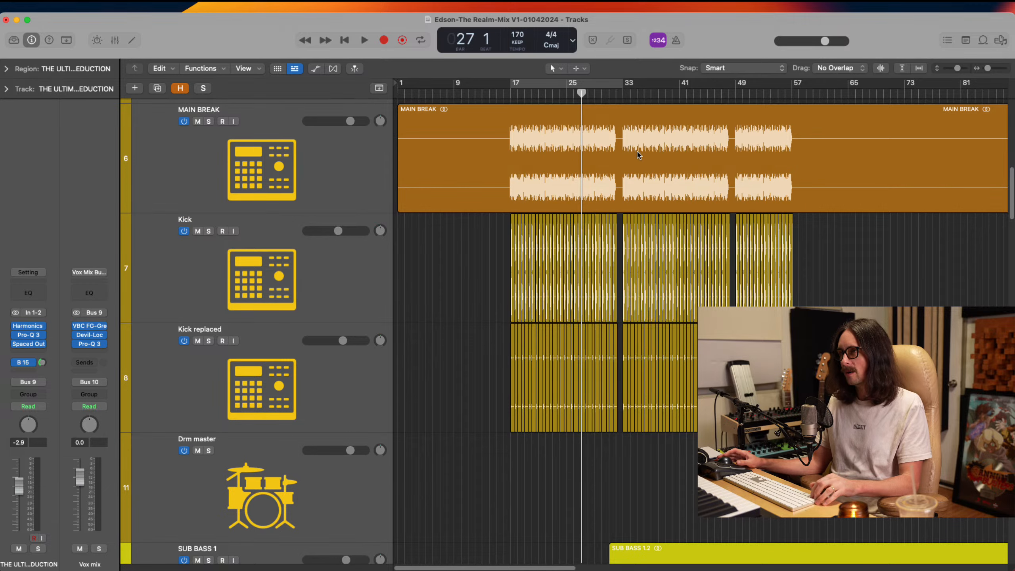
drag(494, 151, 675, 468)
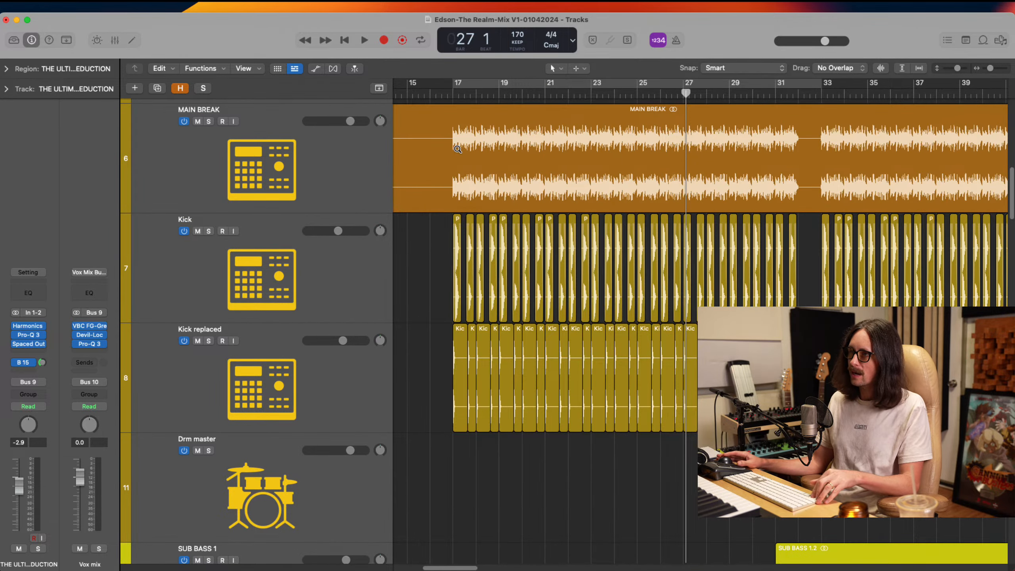
ctrl+alt+click(655, 285)
click(519, 82)
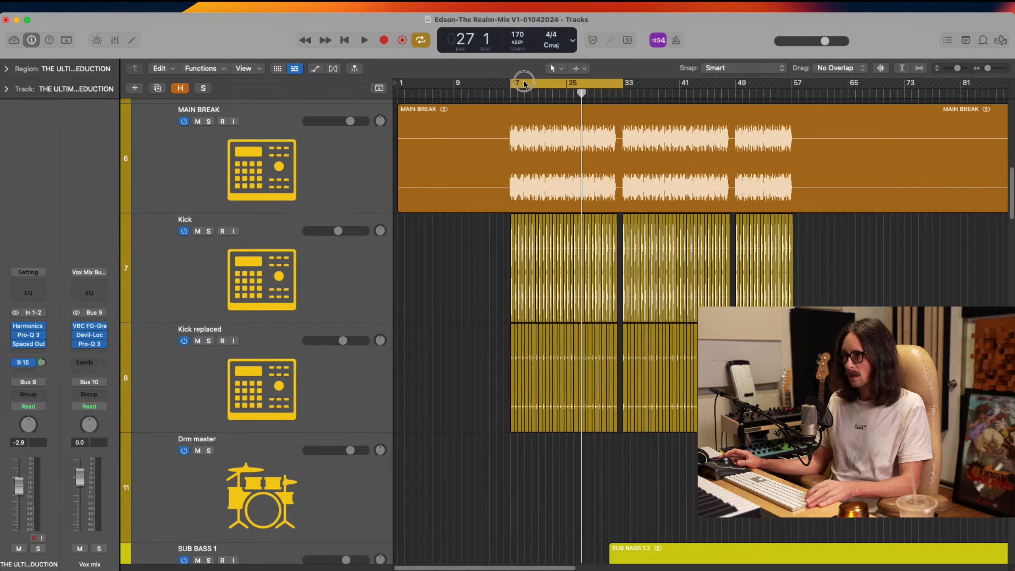
drag(622, 87, 792, 86)
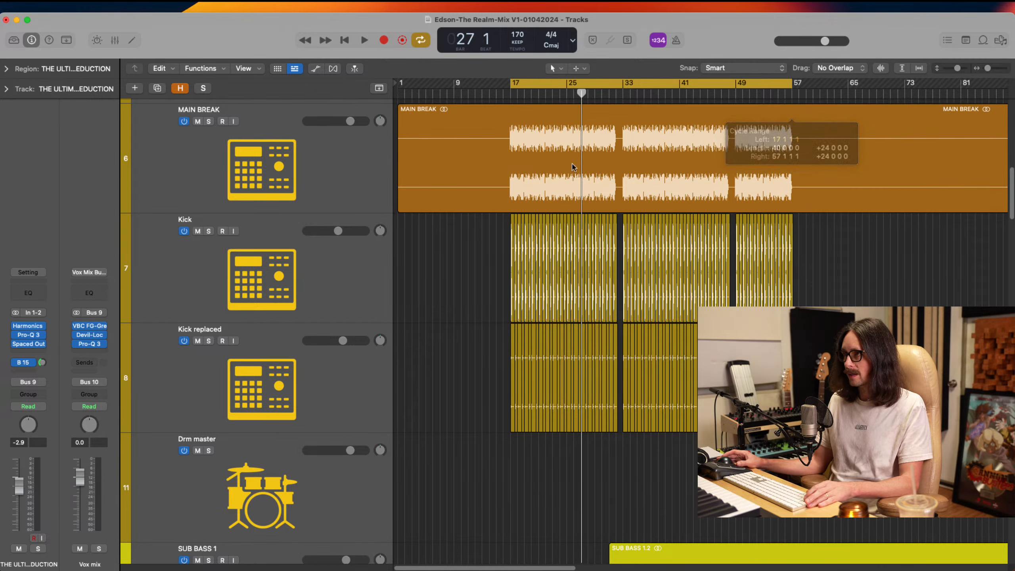
Mute the Kick and Kick replaced tracks and play the cycled section to hear the main break alone
click(194, 312)
shift+click(188, 342)
click(198, 340)
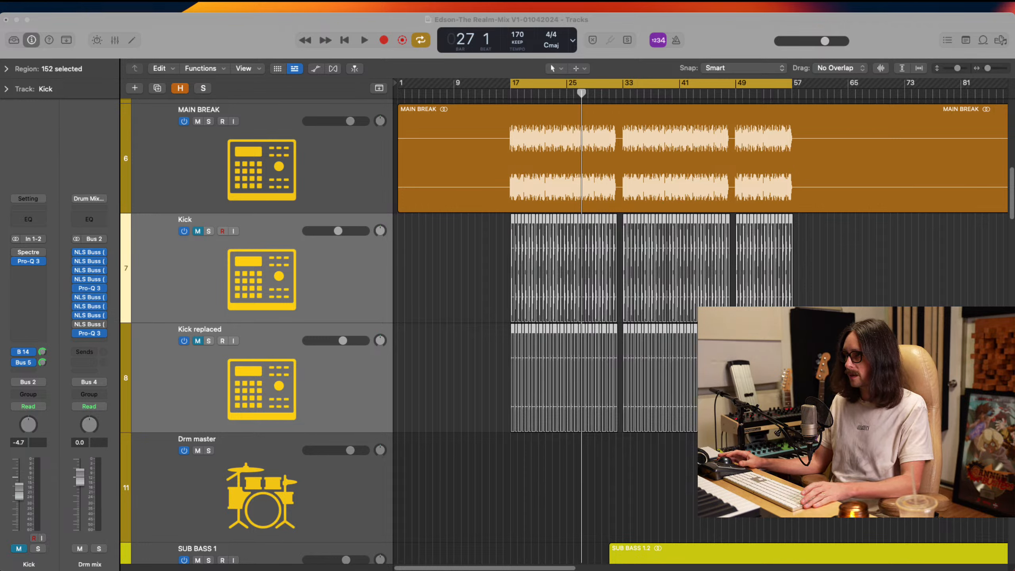
key(space)
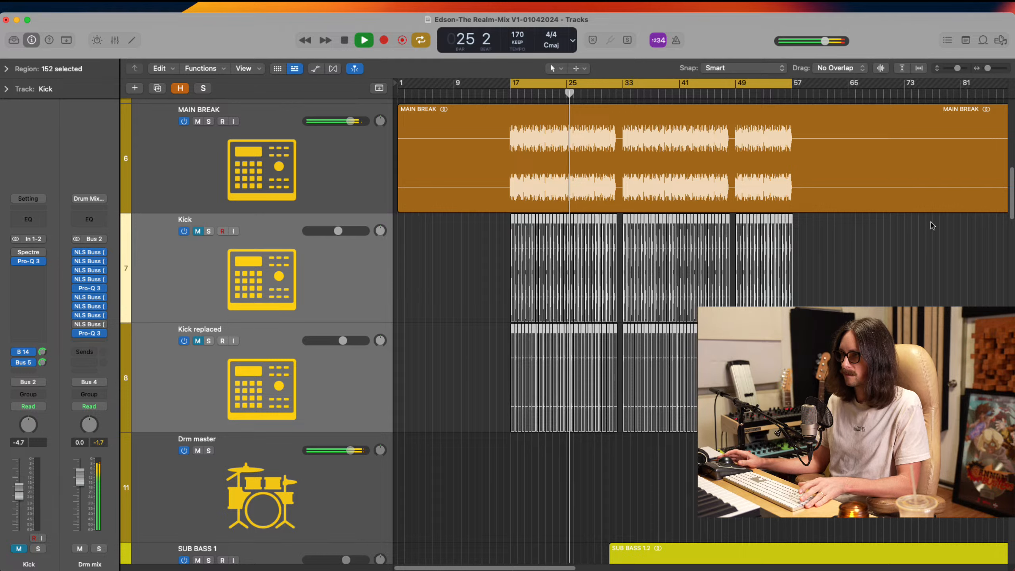
key(space)
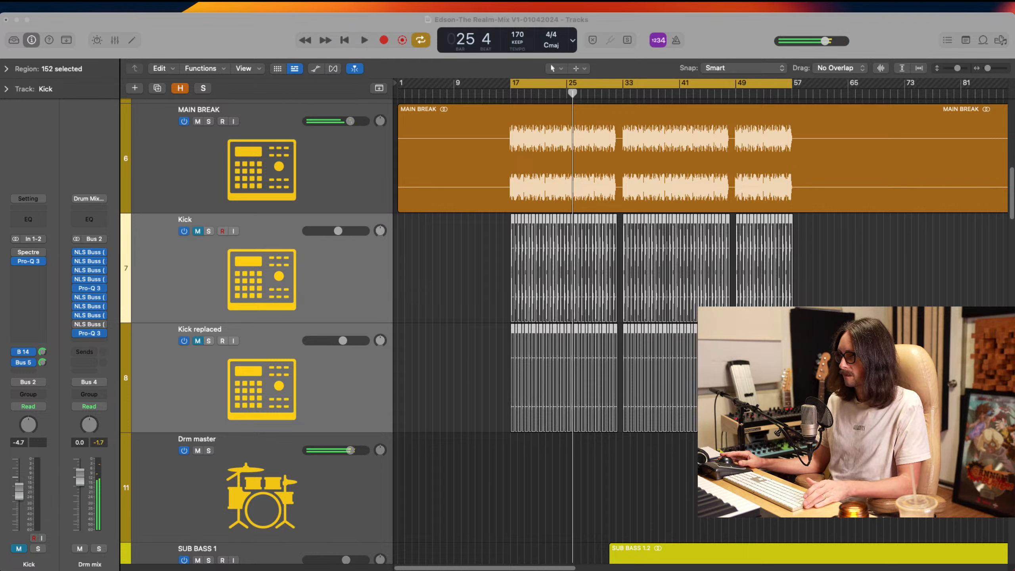
Unmute the Kick and Kick replaced tracks and inspect their regions against the main break waveform from bar 17
click(546, 201)
click(198, 231)
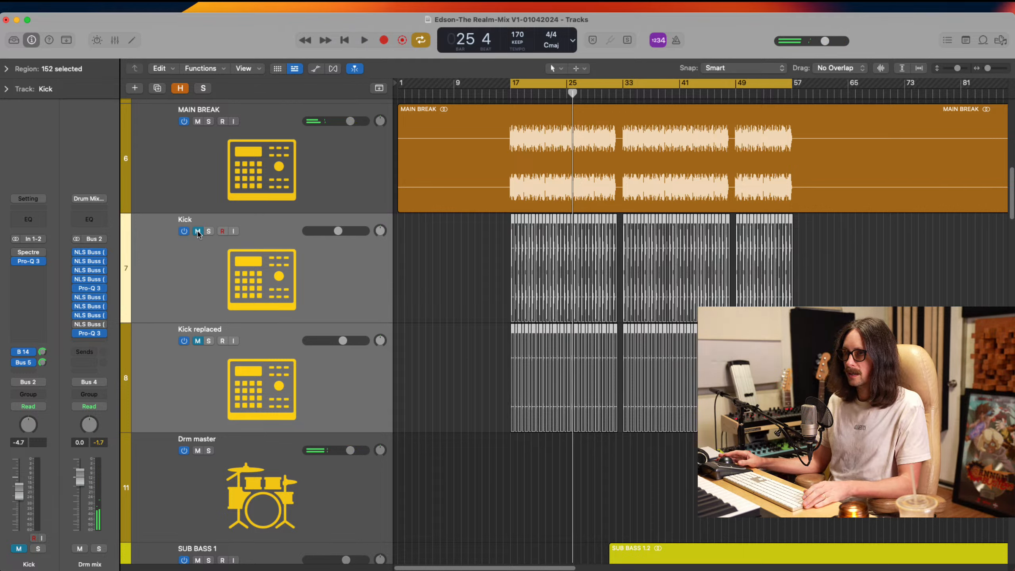
click(198, 340)
drag(480, 157, 576, 337)
drag(539, 192, 742, 410)
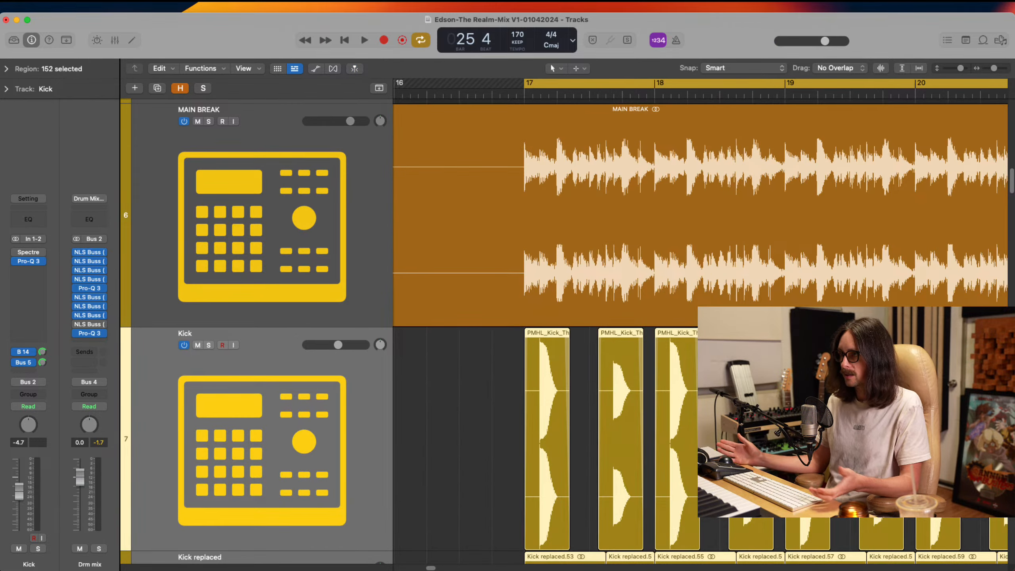
ctrl+alt+click(742, 410)
ctrl+alt+click(742, 410)
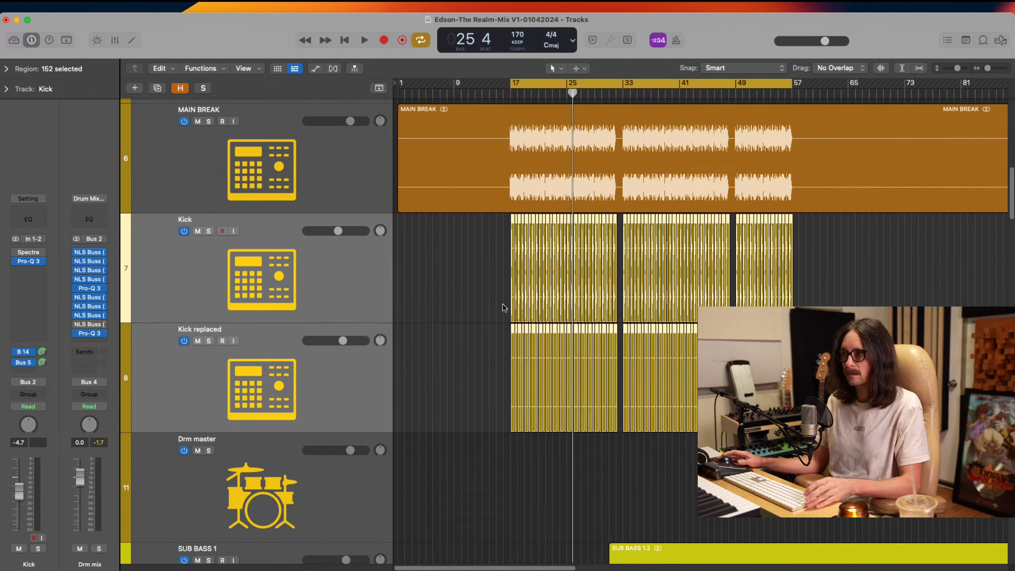
Play the cycled section with both kick tracks active to hear them layered with the main break, and stop playback
key(super+Tab)
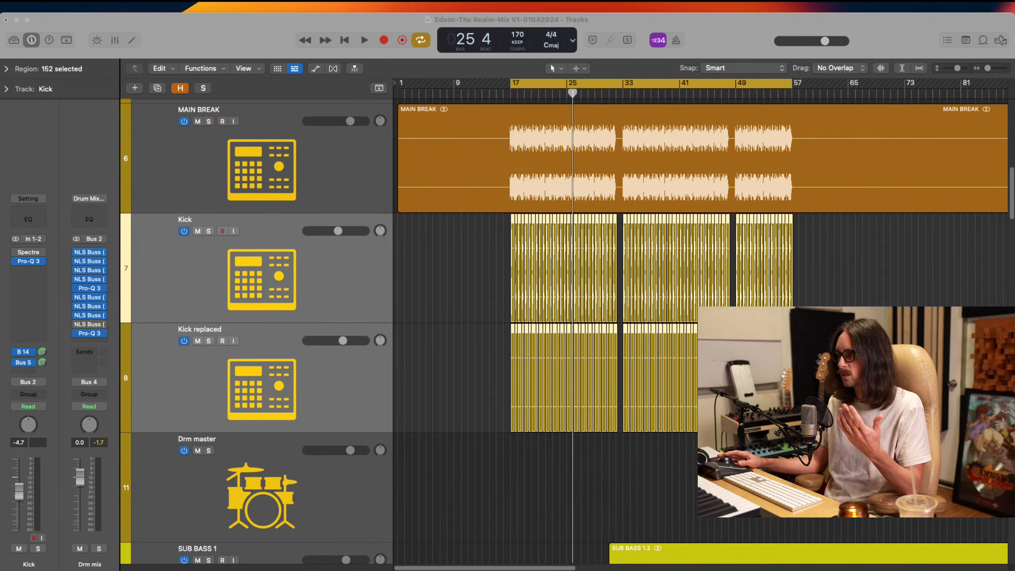
key(super+Tab)
key(space)
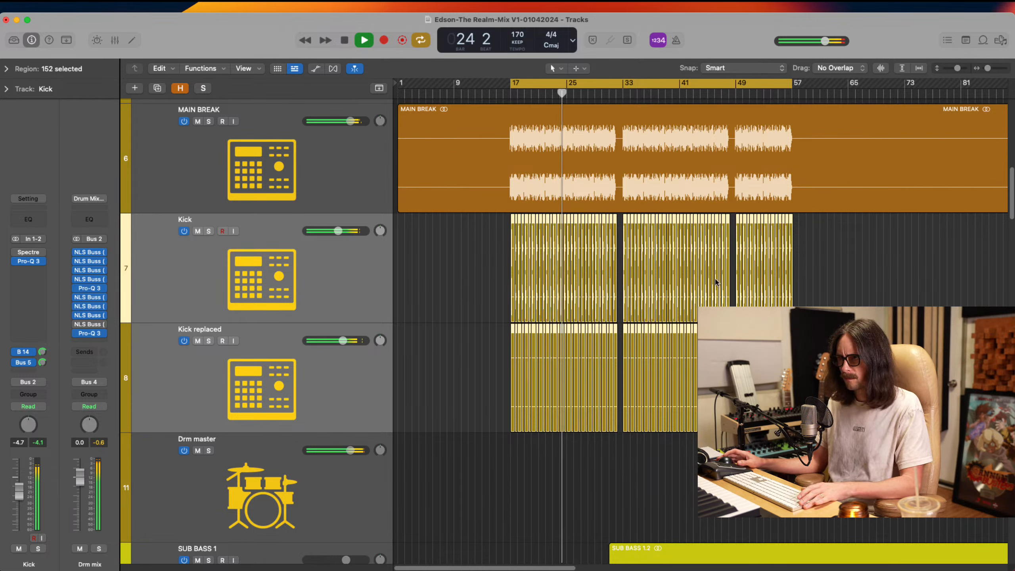
key(space)
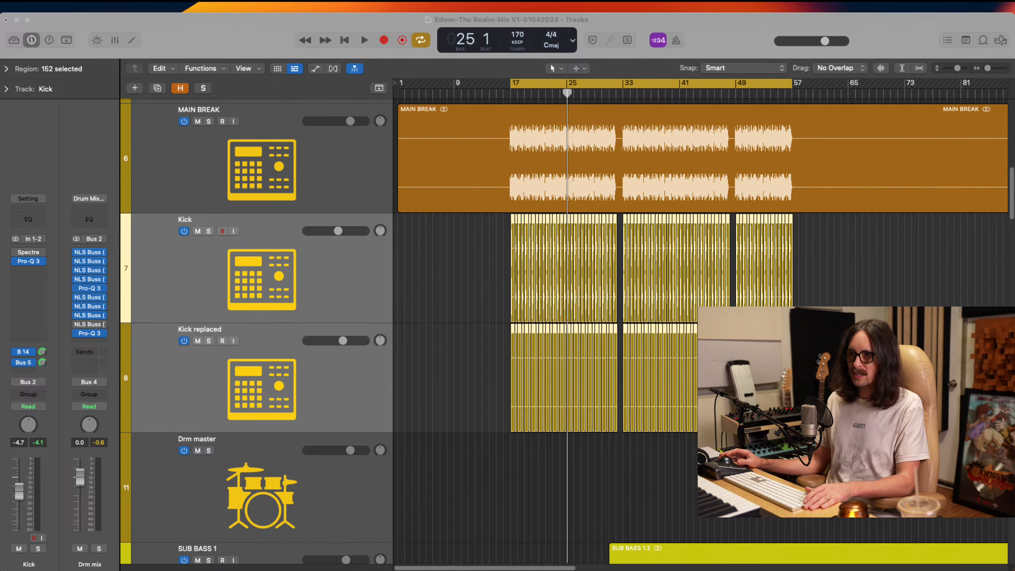
Select the MAIN BREAK region and examine it alongside the kick regions and the other drum and bass tracks
scroll(414, 253, up, 3)
click(536, 299)
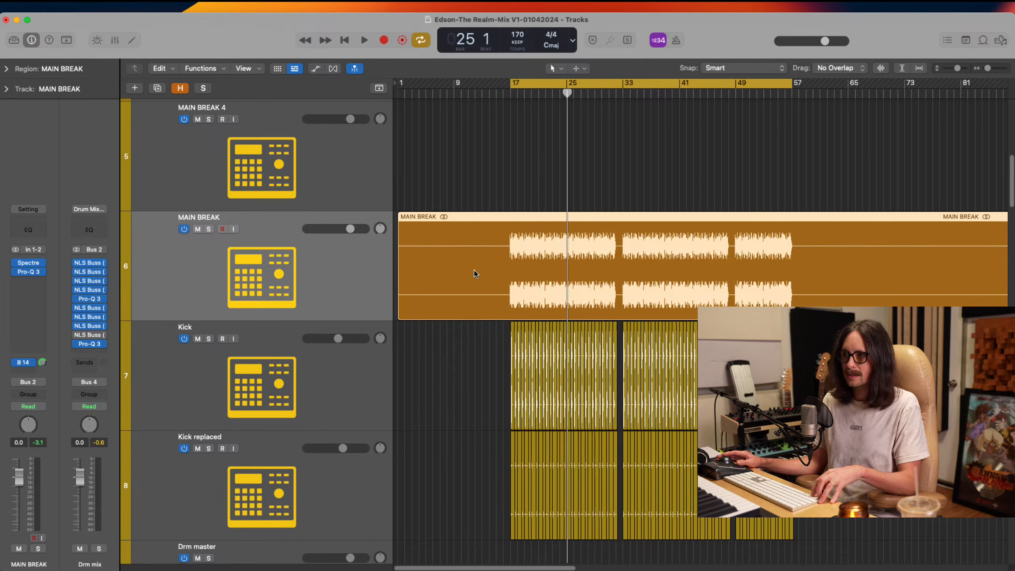
drag(473, 260, 671, 476)
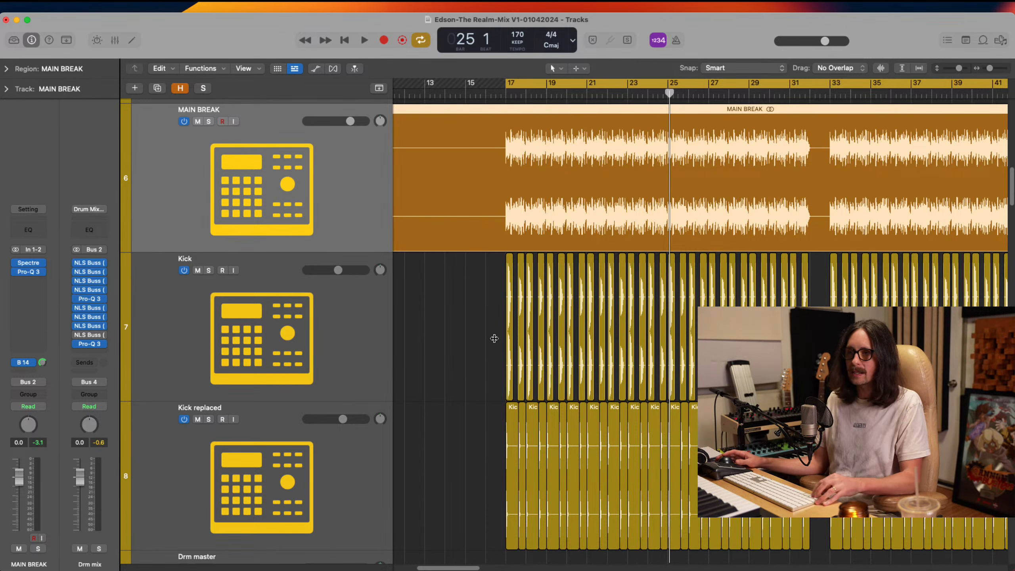
ctrl+alt+click(578, 387)
alt+scroll(578, 386, down, 2)
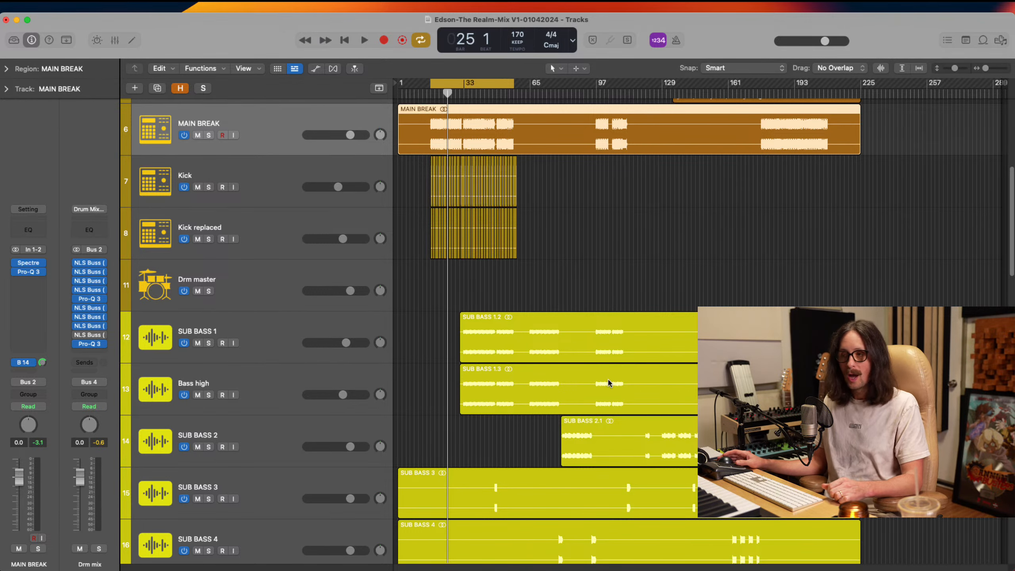
scroll(504, 334, up, 8)
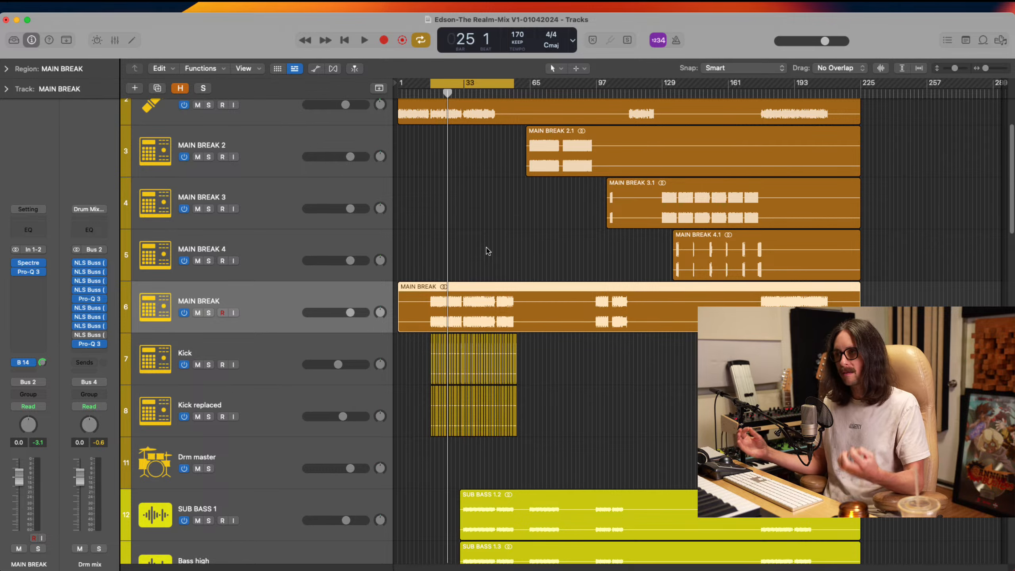
scroll(489, 251, up, 5)
scroll(489, 251, down, 5)
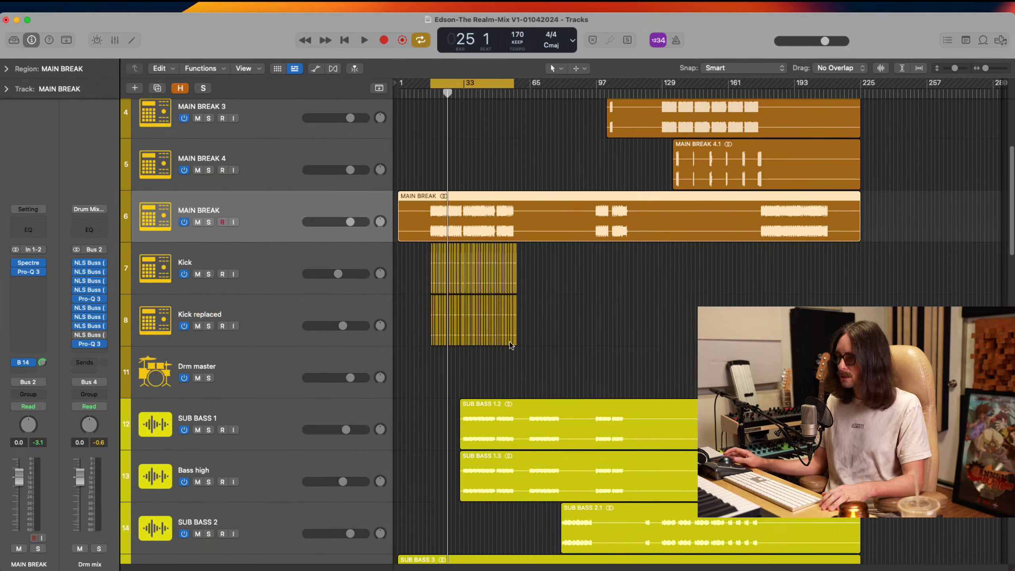
scroll(528, 304, up, 5)
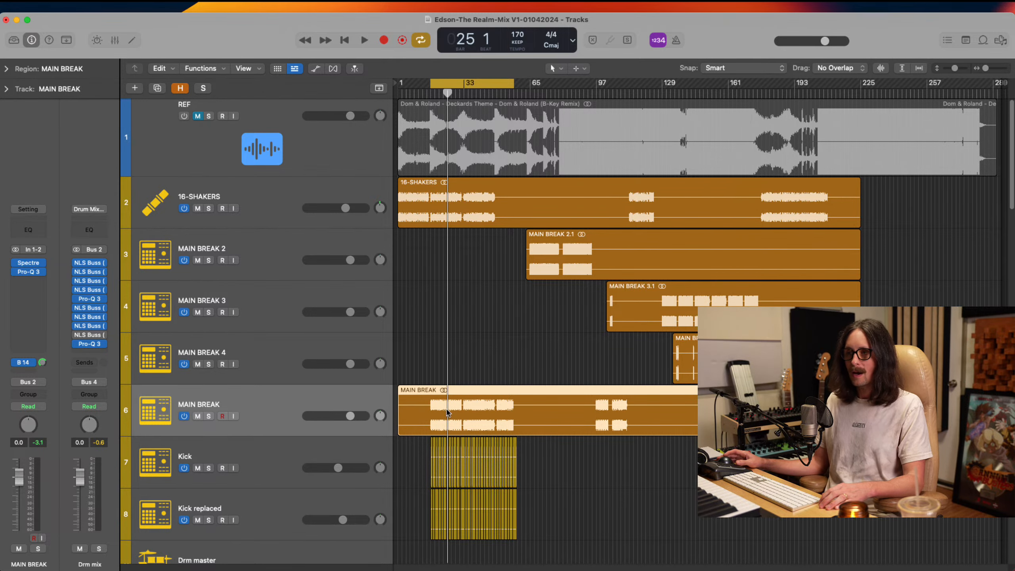
Split the SUB BASS 3 region just before its first sound and delete the silent opening part
scroll(486, 359, down, 10)
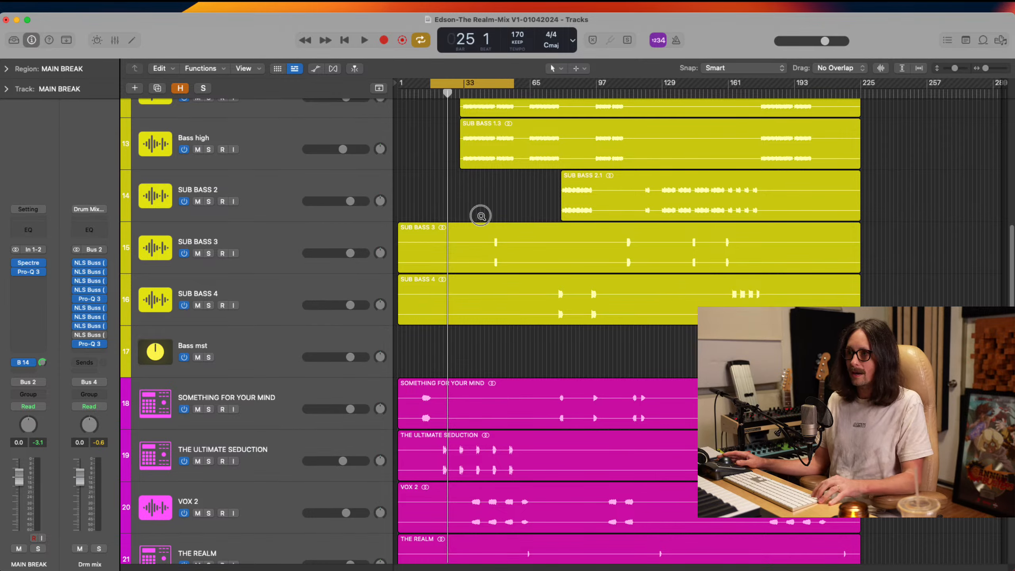
drag(481, 215, 562, 351)
super+double_click(497, 252)
ctrl+alt+click(460, 268)
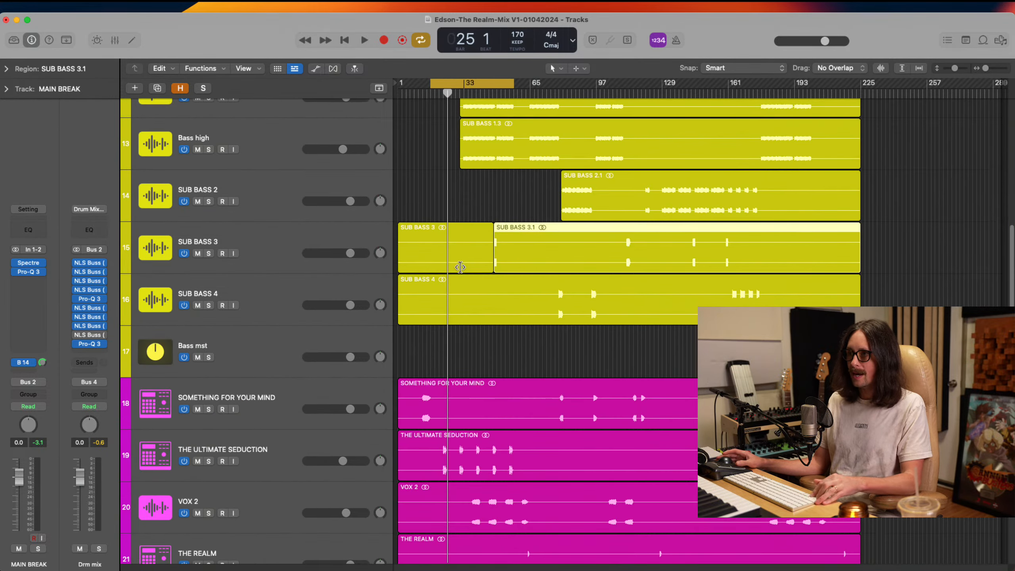
click(450, 251)
key(Delete)
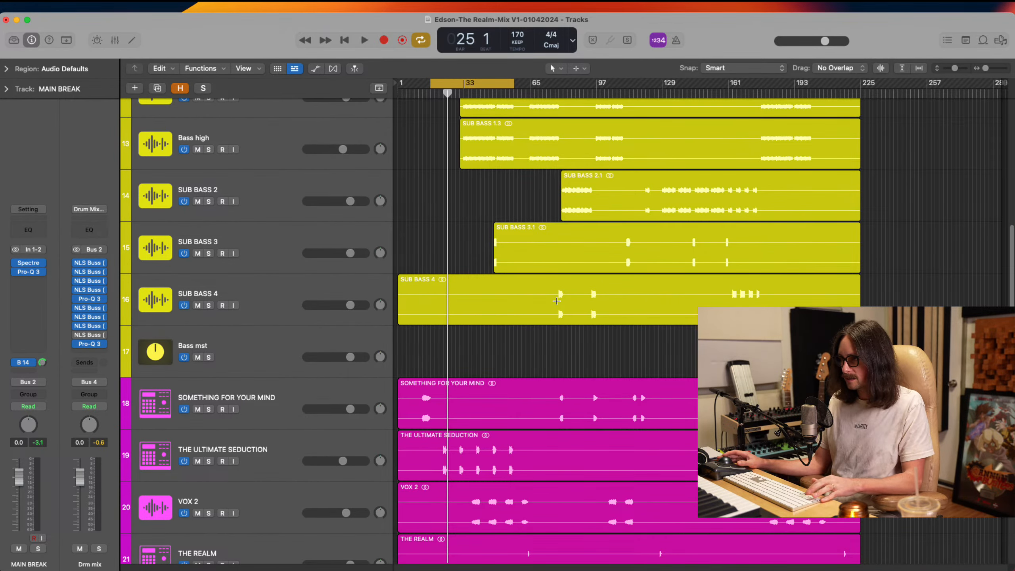
Split the SUB BASS 4 region just before its first sound and delete the silent opening part
click(556, 301)
click(527, 304)
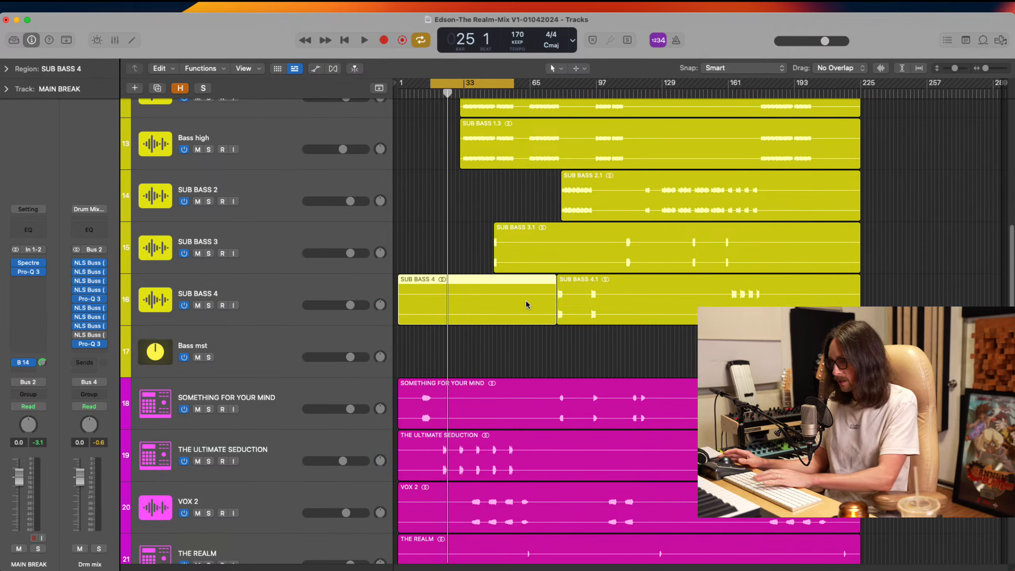
key(Delete)
Split THE ULTIMATE SEDUCTION vocal region just before its first phrase and delete the silent opening part
scroll(426, 298, down, 5)
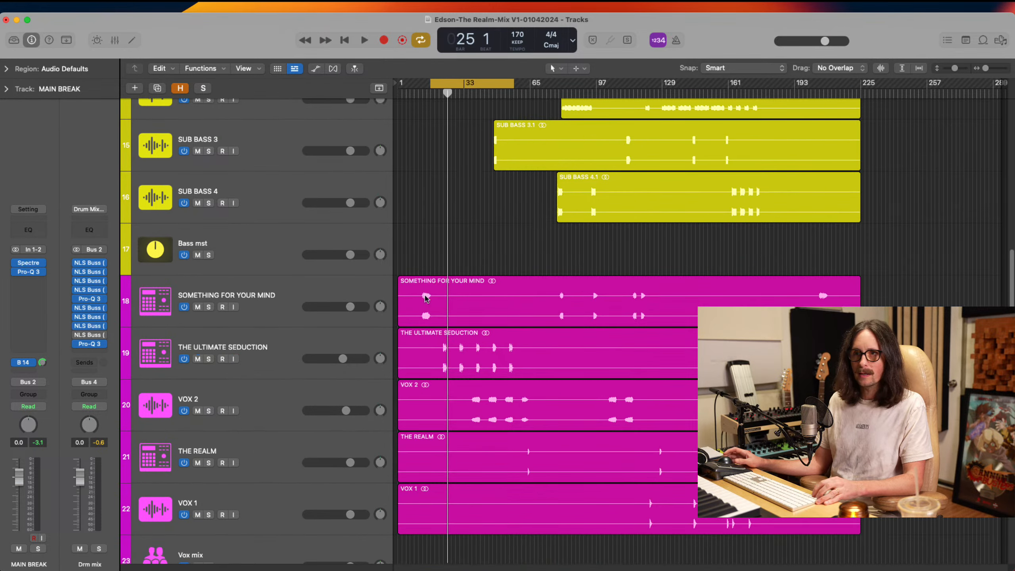
drag(449, 271, 374, 488)
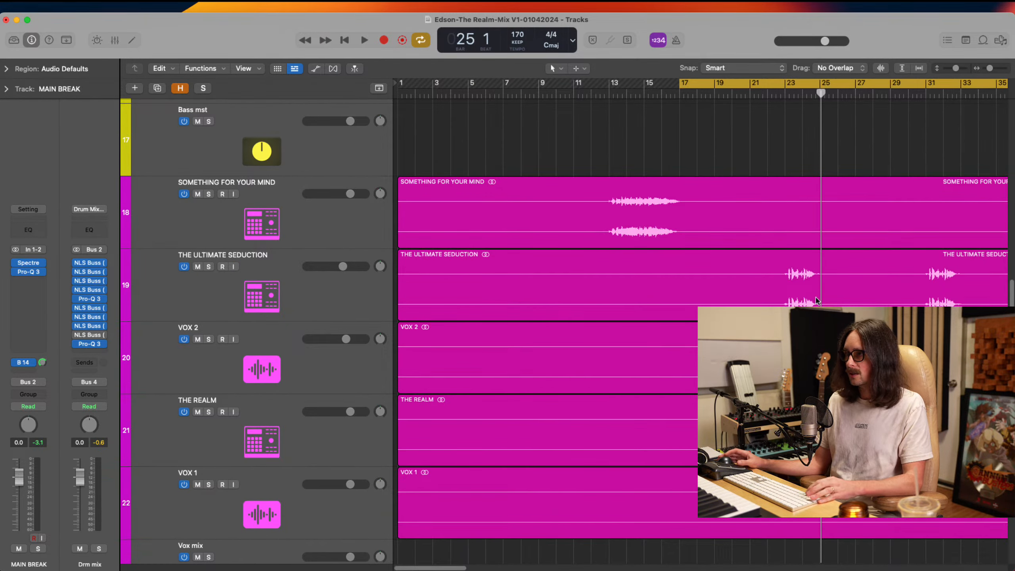
click(774, 288)
click(608, 289)
key(Delete)
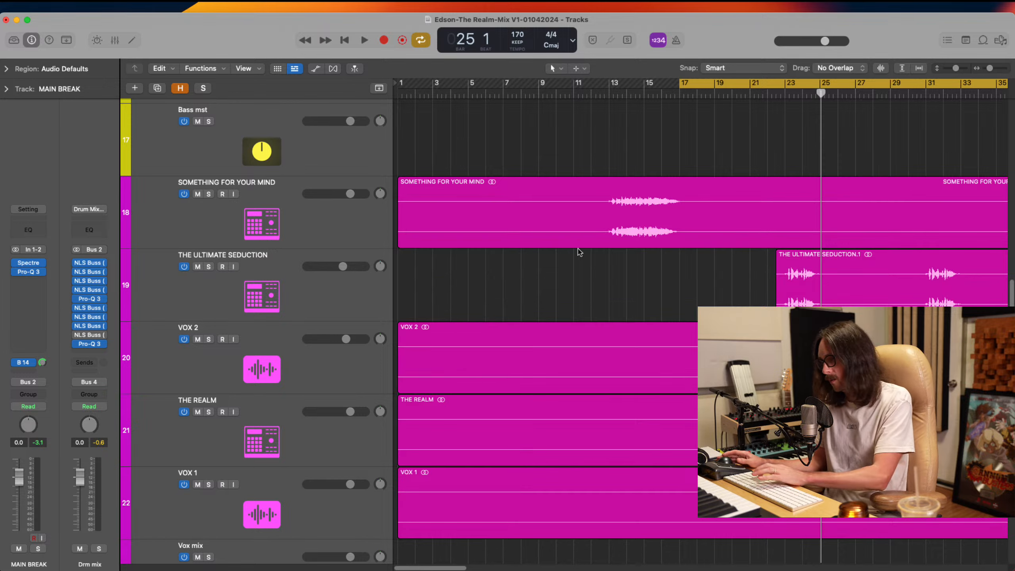
Split the SOMETHING FOR YOUR MIND region just before its first phrase and delete the silent opening part
click(601, 218)
click(555, 221)
key(Delete)
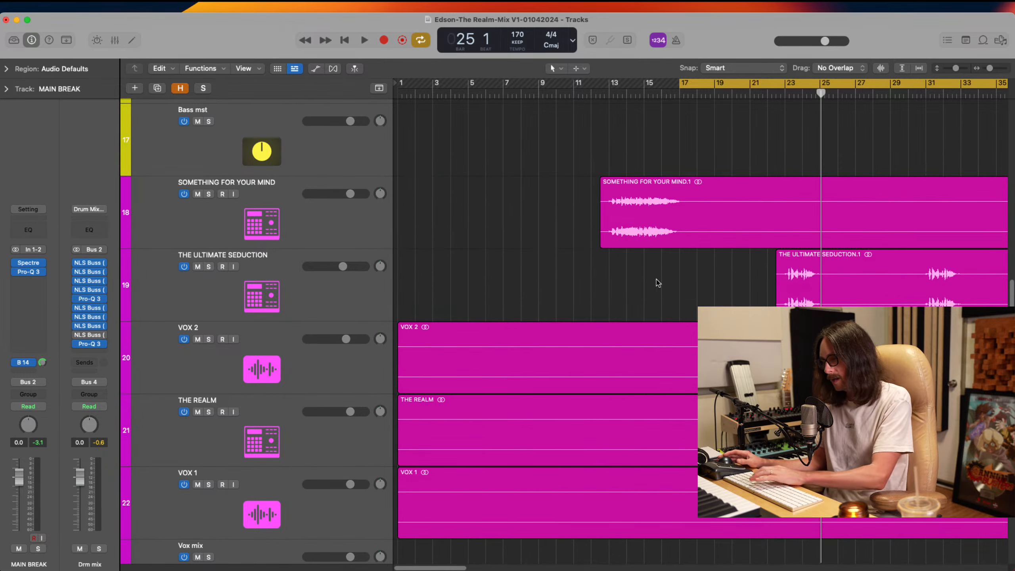
Split the VOX 2 region just before its first phrase and delete the silent opening part
key(z)
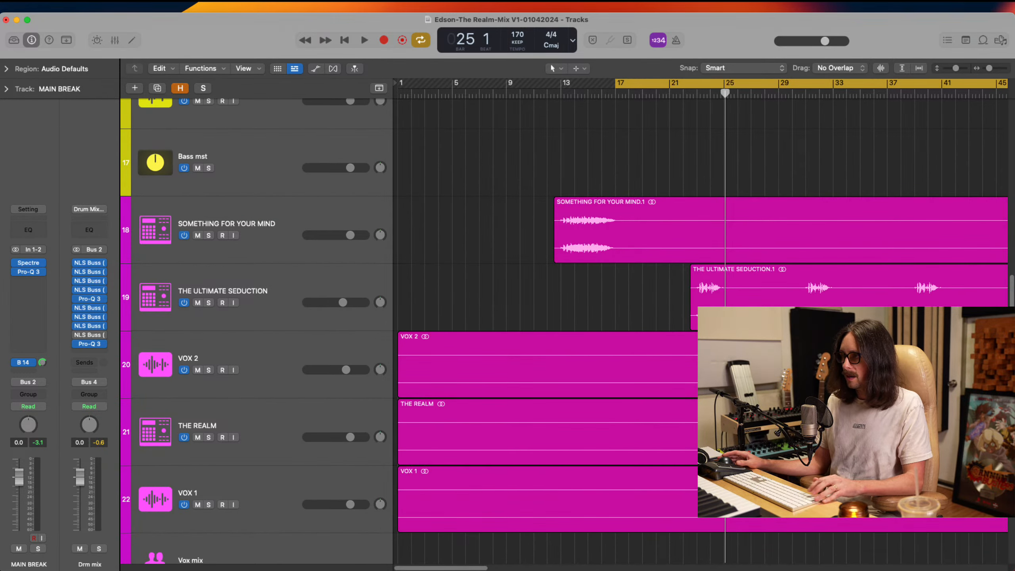
super+double_click(880, 365)
click(823, 365)
key(Delete)
Split THE REALM region just before its first sound and delete the silent opening part
scroll(823, 365, right, 4)
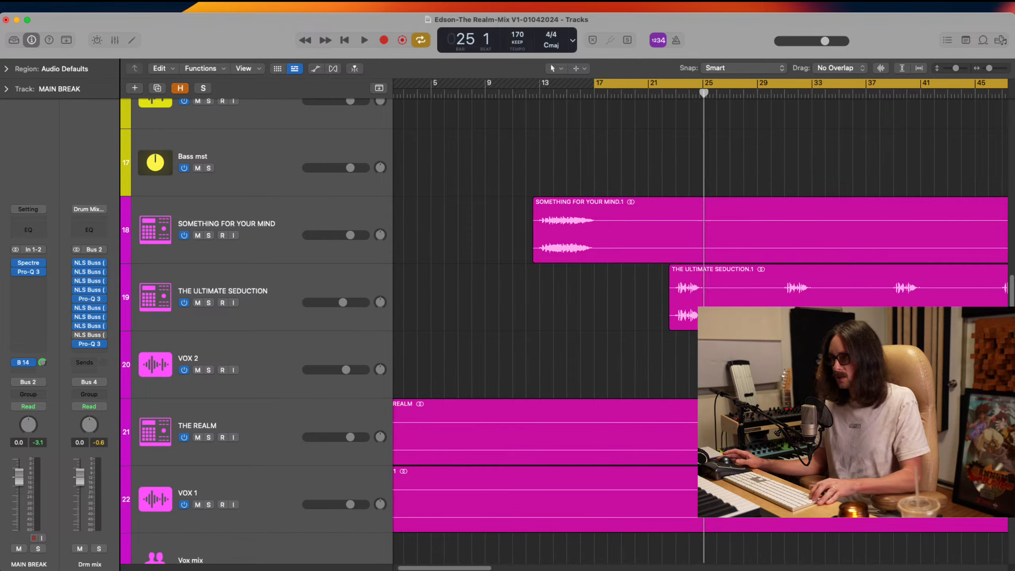
key(z)
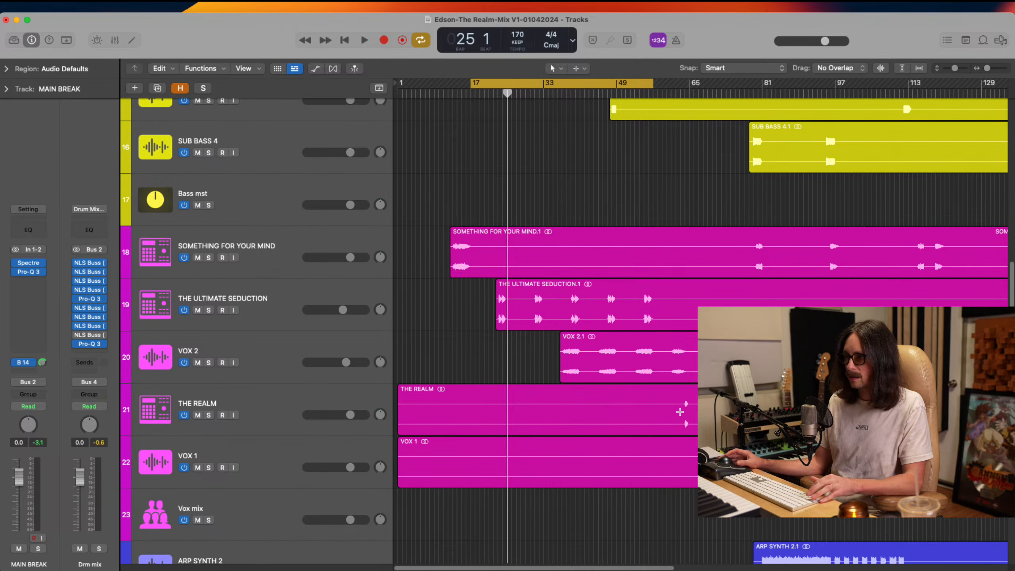
super+double_click(680, 412)
click(611, 410)
key(Delete)
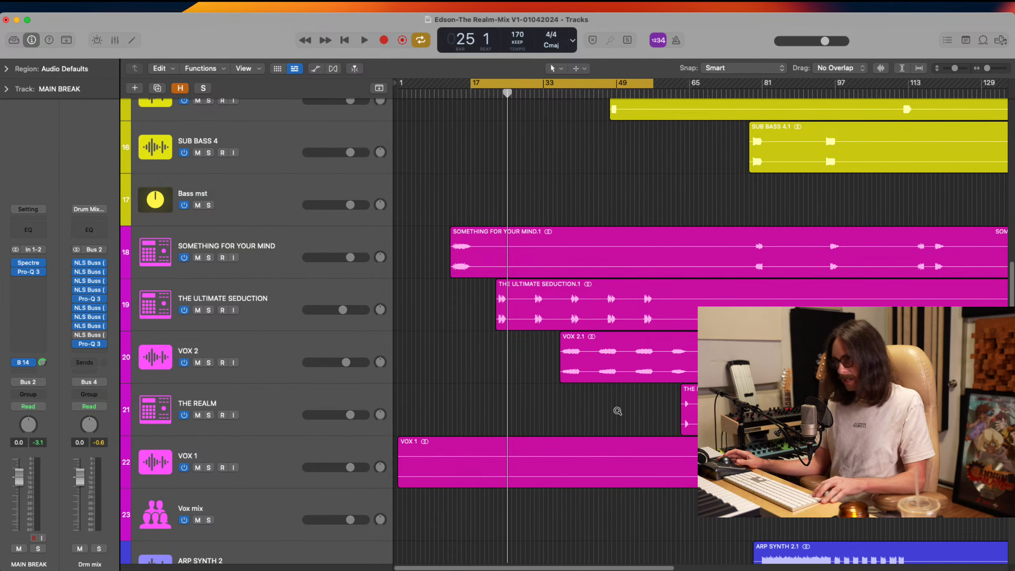
Split the VOX 1 region just before its first phrase and delete the silent opening part
scroll(617, 411, down, 5)
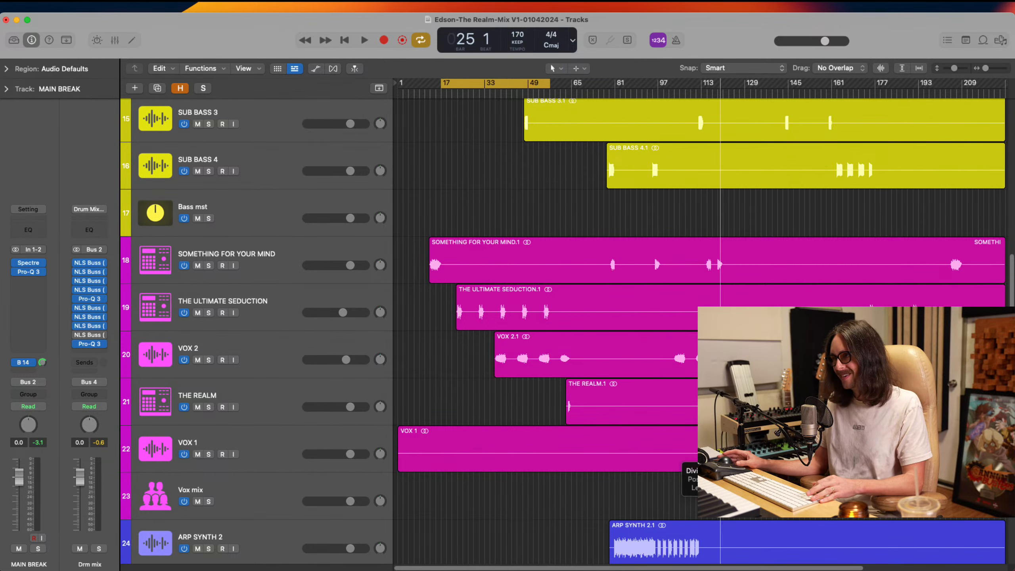
click(600, 452)
key(Delete)
scroll(601, 456, down, 2)
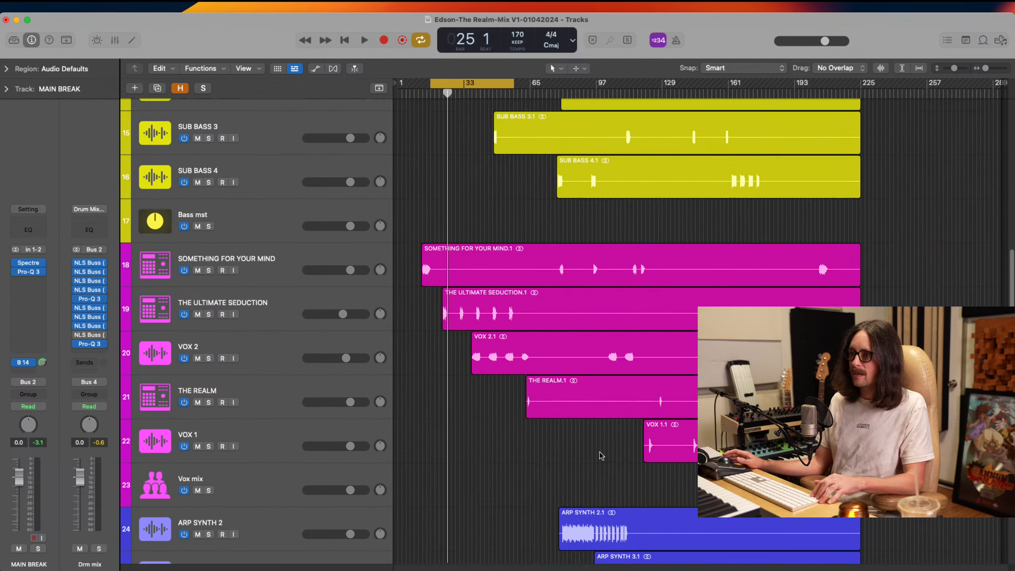
Split the VOCAL SYNTH region just before its first sound and delete the silent opening part
scroll(602, 456, down, 10)
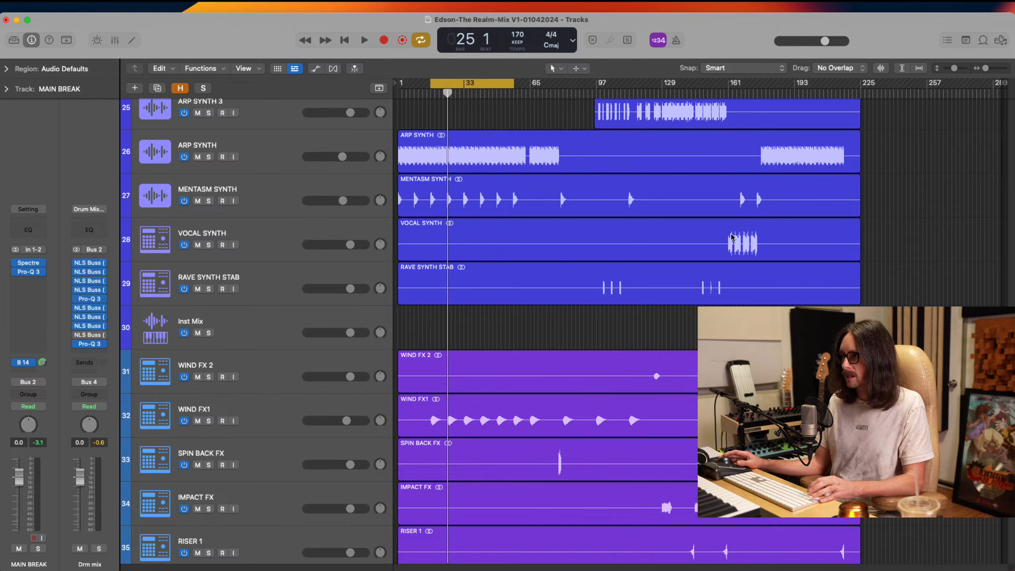
click(724, 243)
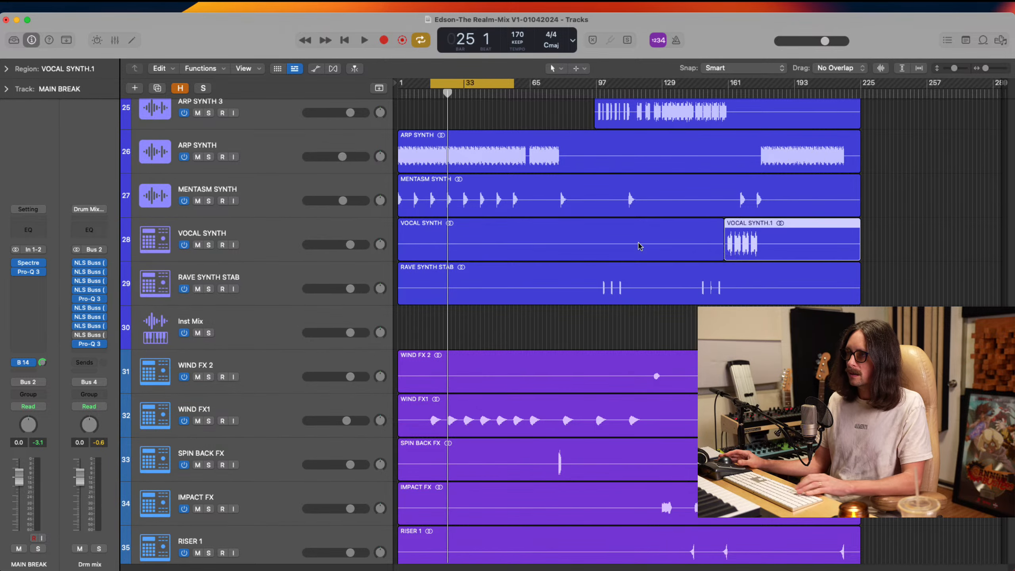
click(641, 244)
key(Delete)
Split the RAVE SYNTH STAB region at bar 99, just before its first stab, and delete the silent opening part
click(600, 285)
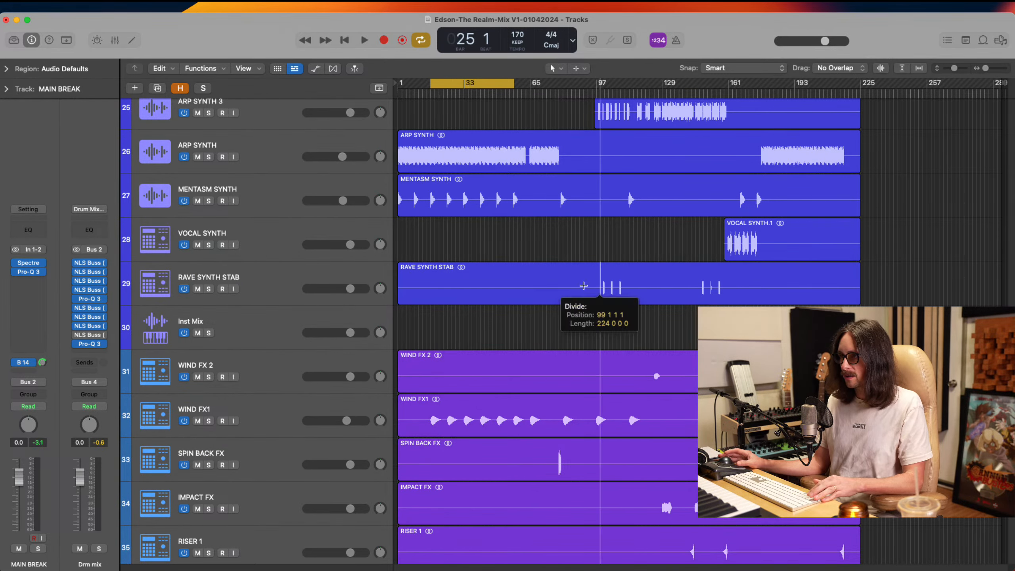
click(551, 286)
key(Delete)
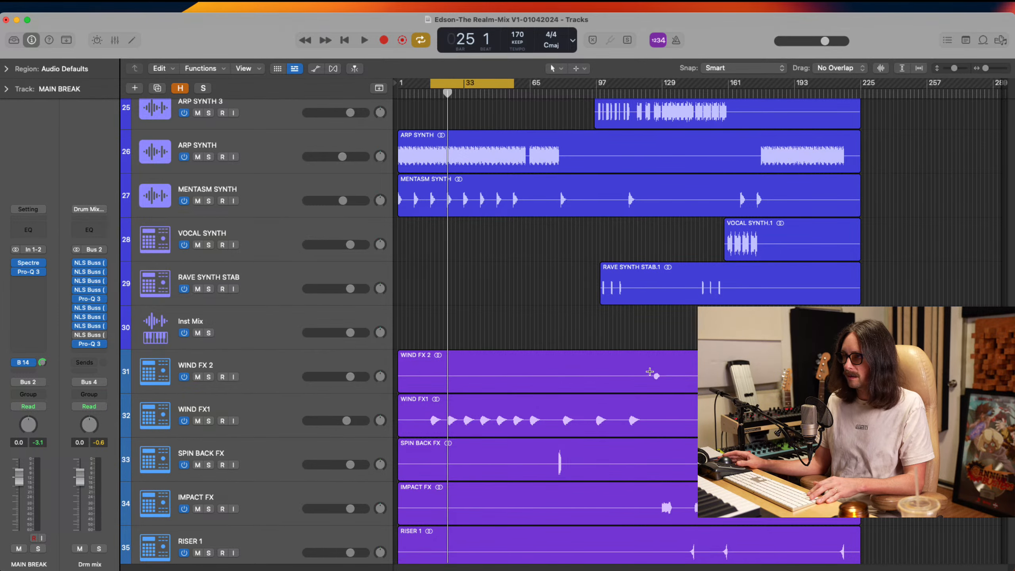
Split the WIND FX 2 region just before its first sound and delete the silent opening part
super+double_click(650, 371)
click(600, 378)
key(Delete)
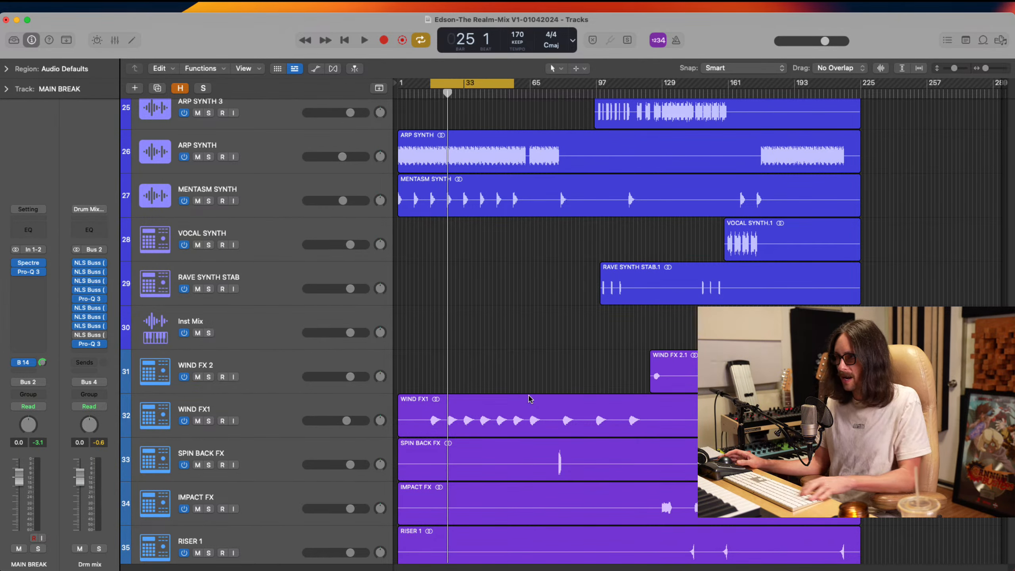
Delete the silence before the spin back hit from the SPIN BACK FX, IMPACT FX, RISER 1 and RISER_IMPACT FX1 regions together
scroll(529, 399, down, 3)
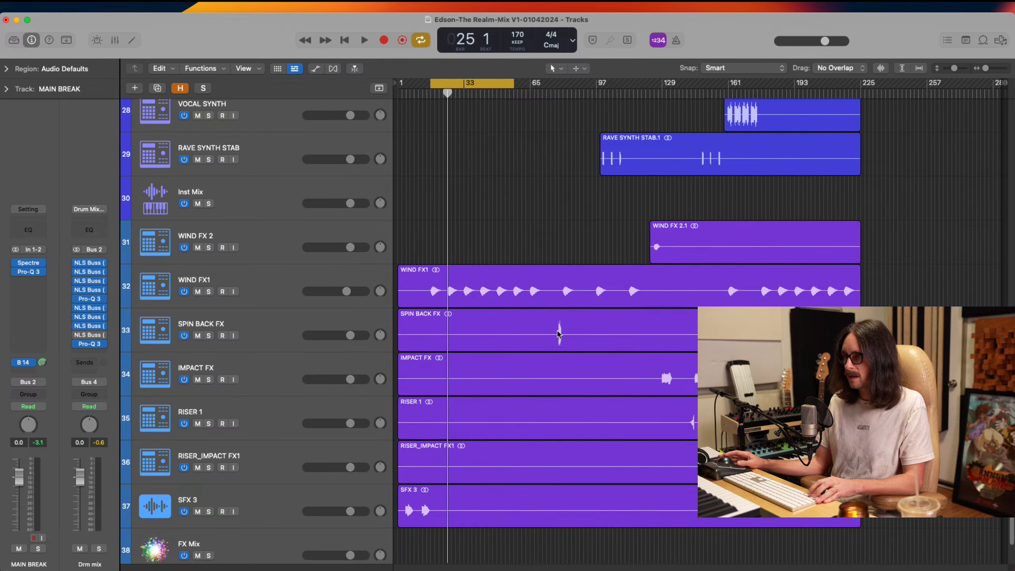
drag(553, 332, 336, 465)
key(Delete)
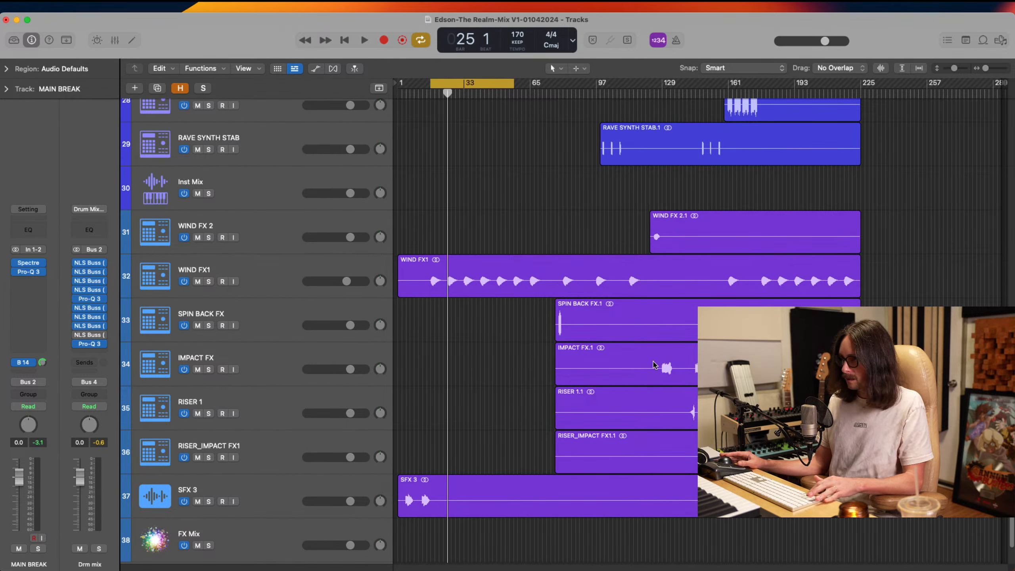
Delete the remaining silence before the first hit in the IMPACT FX region
click(655, 365)
drag(655, 365, 479, 364)
key(Delete)
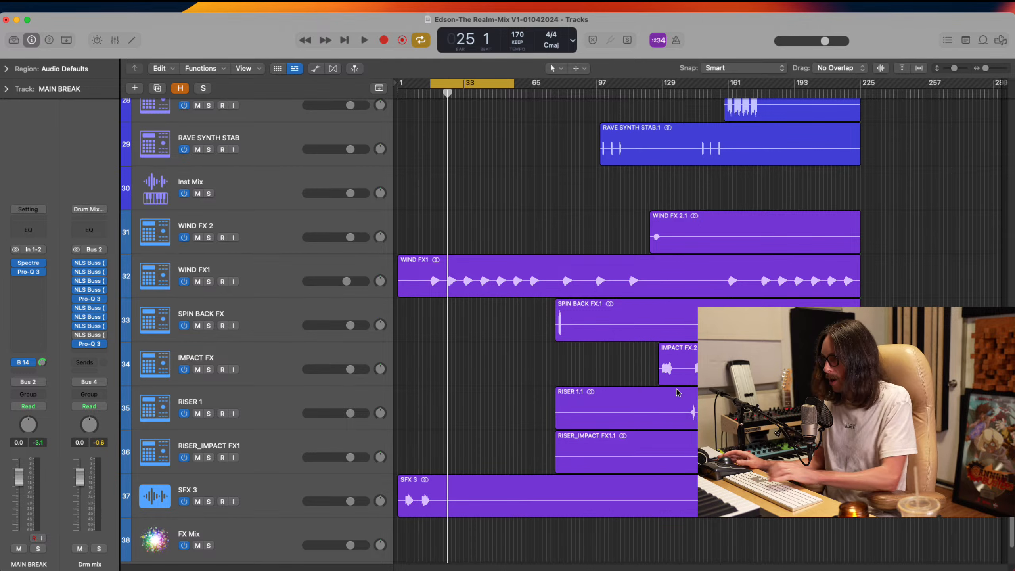
Delete the silence before the first riser from RISER 1 and RISER_IMPACT FX1, plus the further silent stretch of RISER_IMPACT FX1
drag(685, 402, 533, 436)
key(Delete)
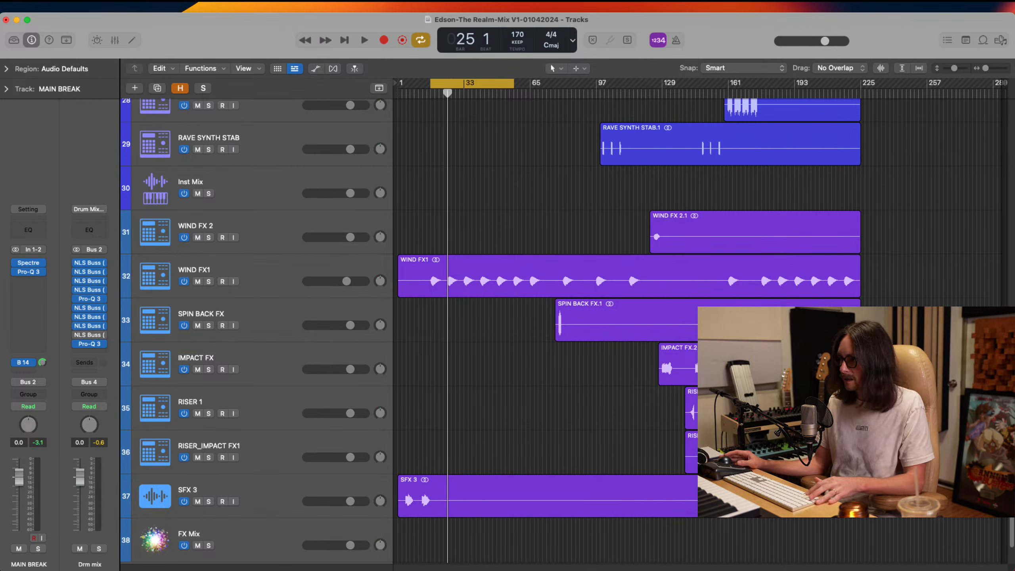
drag(727, 452, 665, 451)
key(Delete)
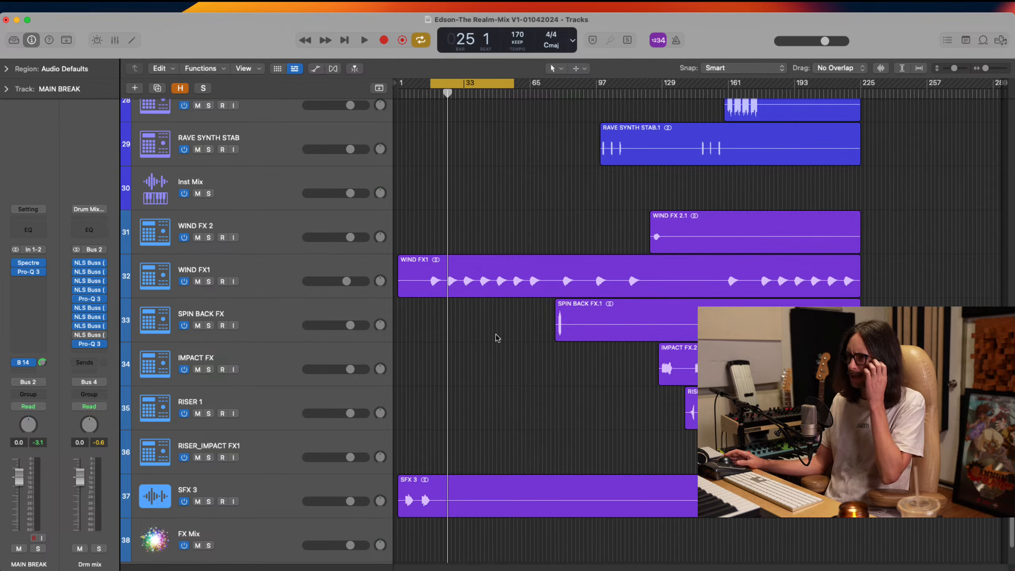
Delete the silent opening of the WIND FX1 region up to bar 15
click(425, 271)
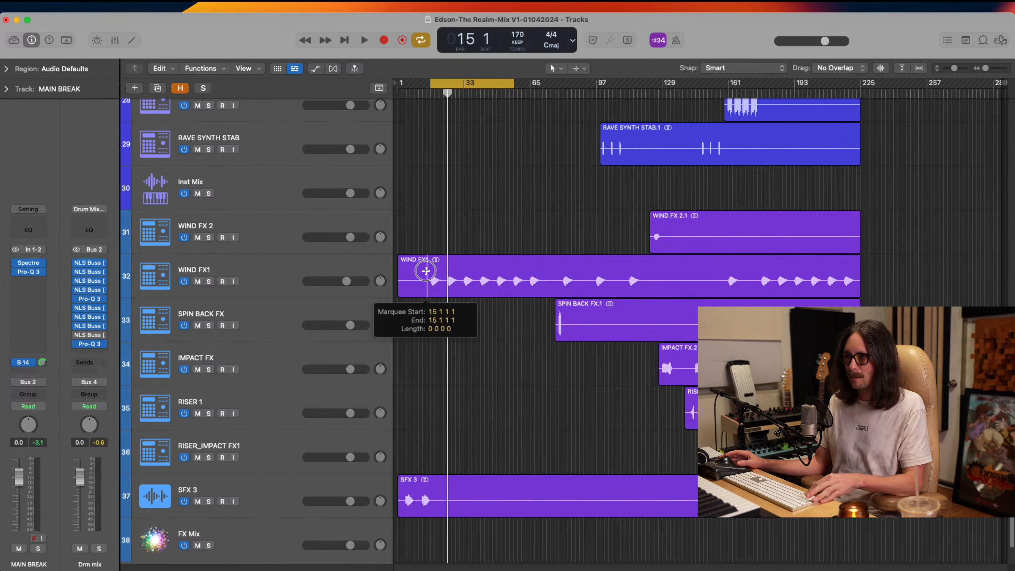
drag(425, 271, 356, 271)
key(Delete)
Split the MAIN BREAK region just before its first drum hit and delete the silent opening part
scroll(474, 359, up, 15)
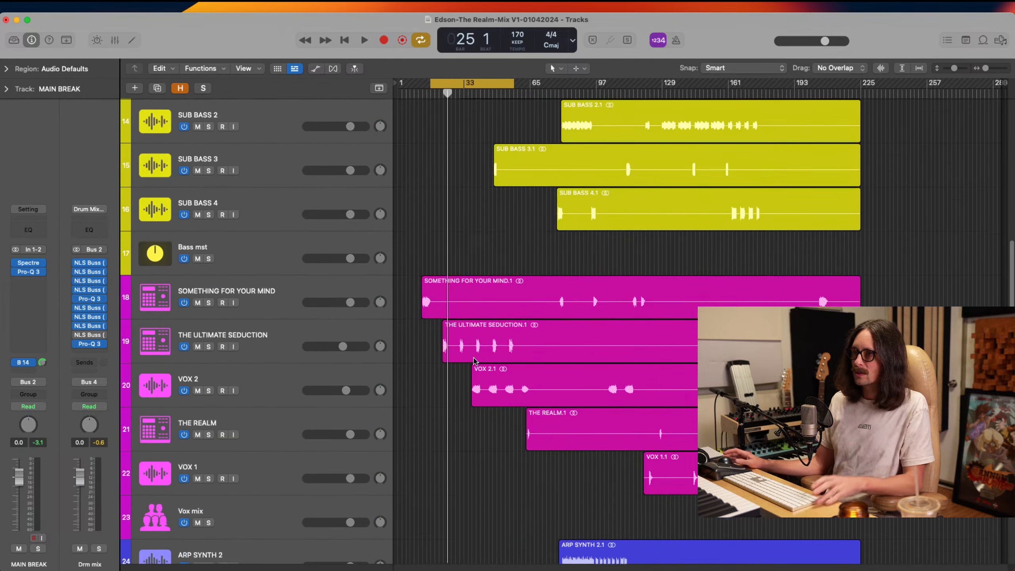
scroll(495, 348, up, 15)
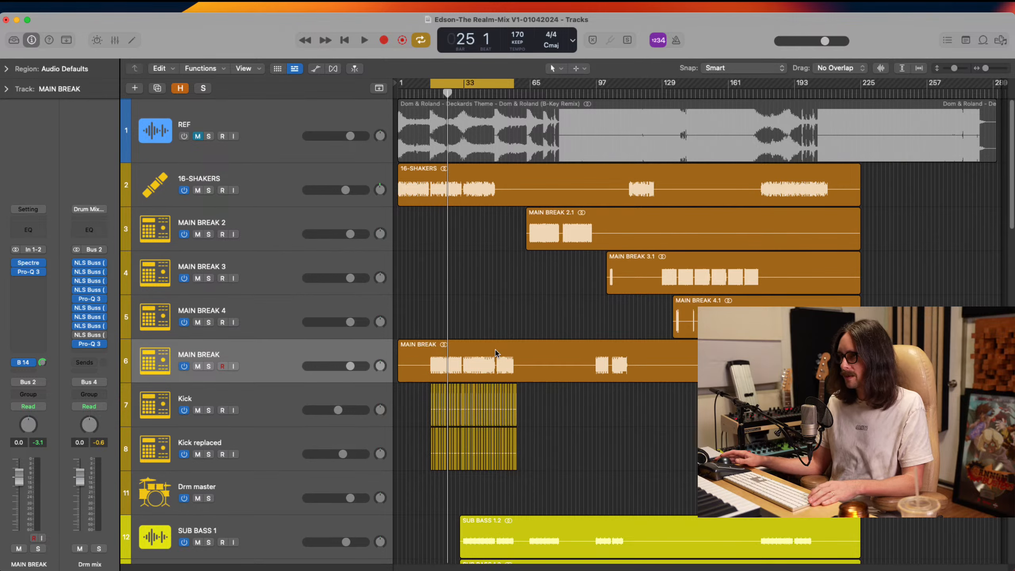
drag(516, 288, 386, 531)
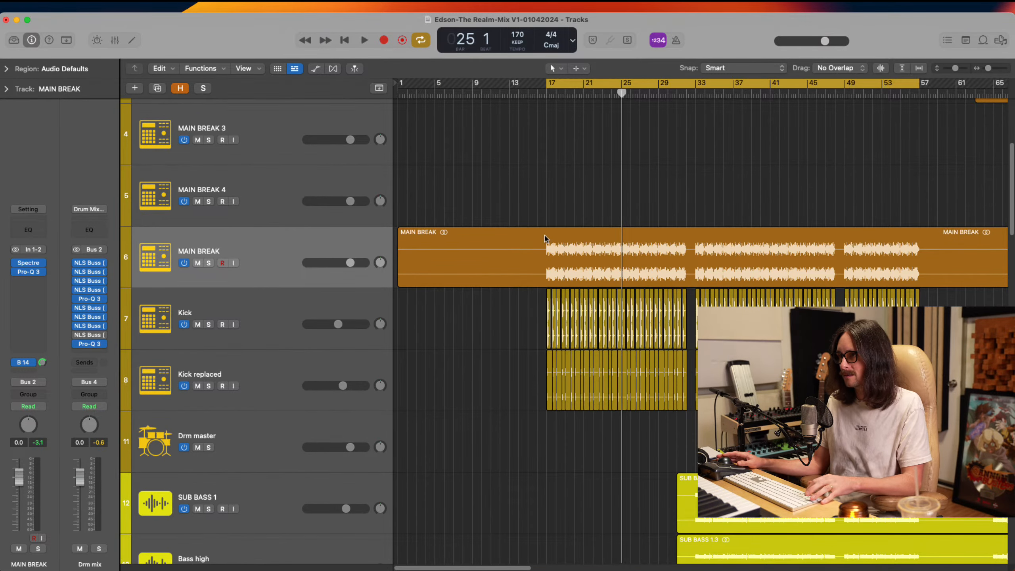
super+double_click(543, 245)
click(504, 254)
key(Delete)
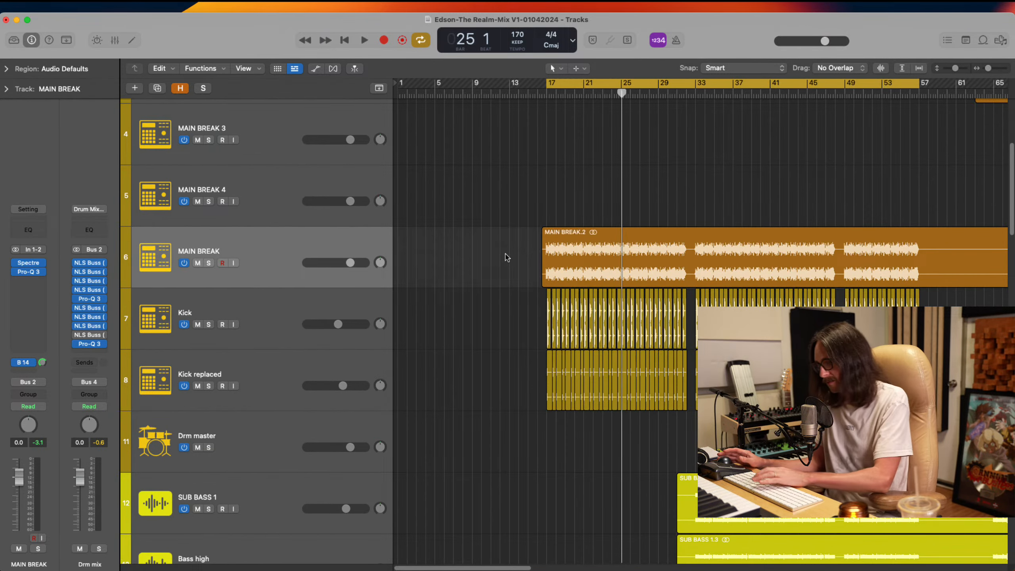
Look over the trimmed drum, bass and vocal regions across the arrangement to compare where each part starts
ctrl+alt+click(626, 306)
scroll(625, 306, down, 12)
ctrl+alt+click(574, 310)
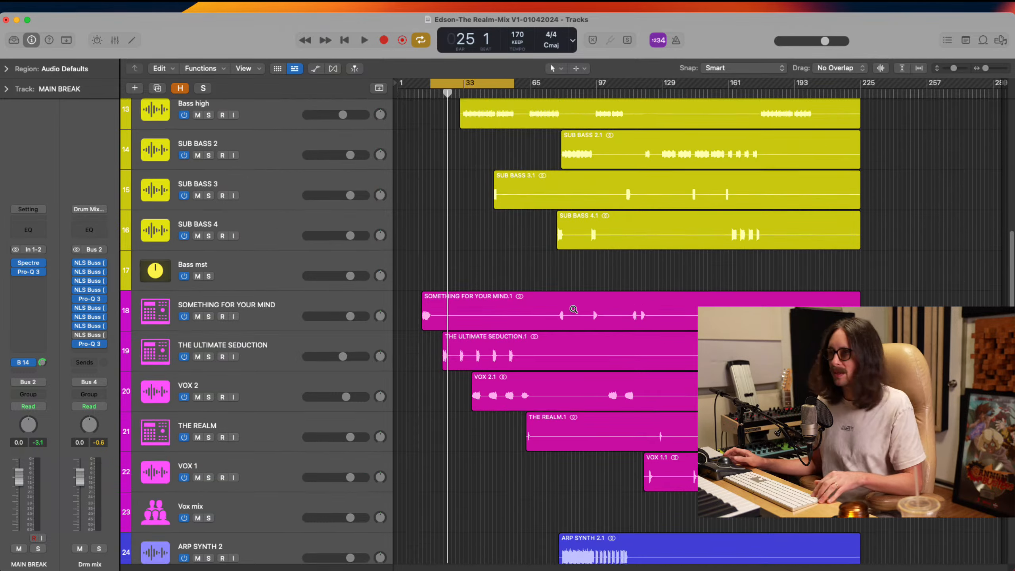
scroll(574, 309, up, 3)
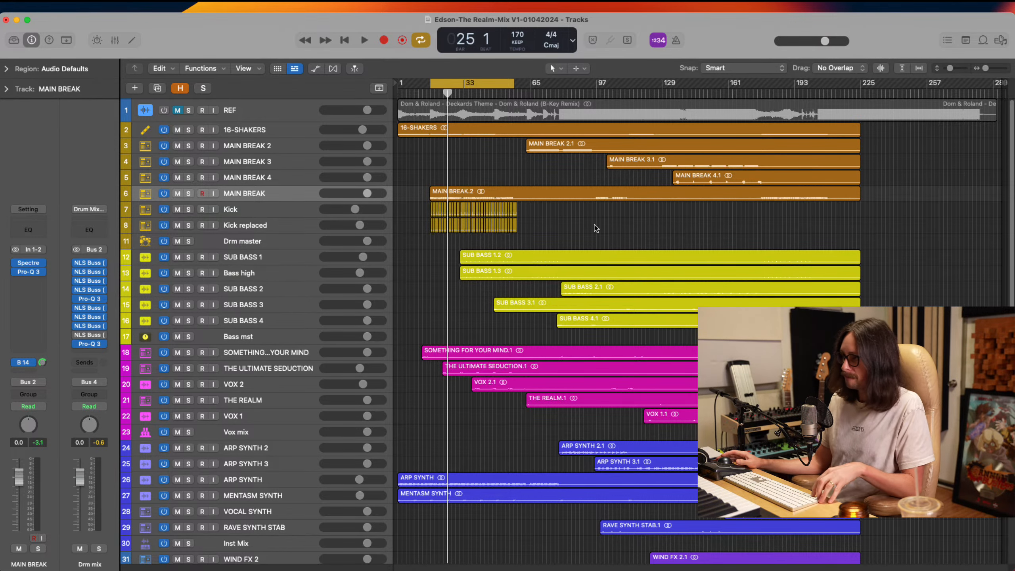
drag(529, 136, 391, 420)
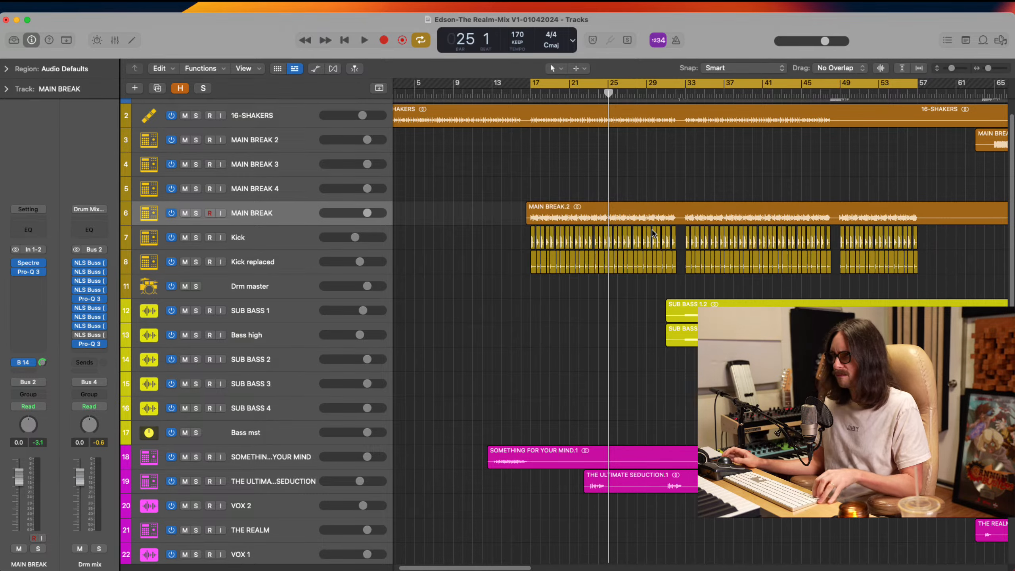
ctrl+alt+click(637, 198)
ctrl+alt+click(617, 186)
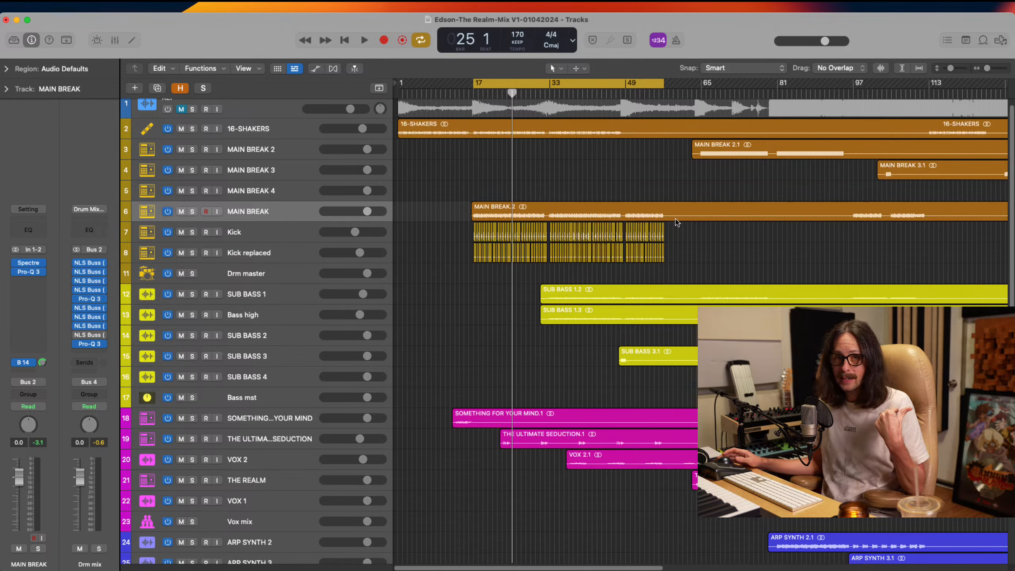
ctrl+alt+click(518, 164)
scroll(520, 221, down, 5)
scroll(512, 221, up, 5)
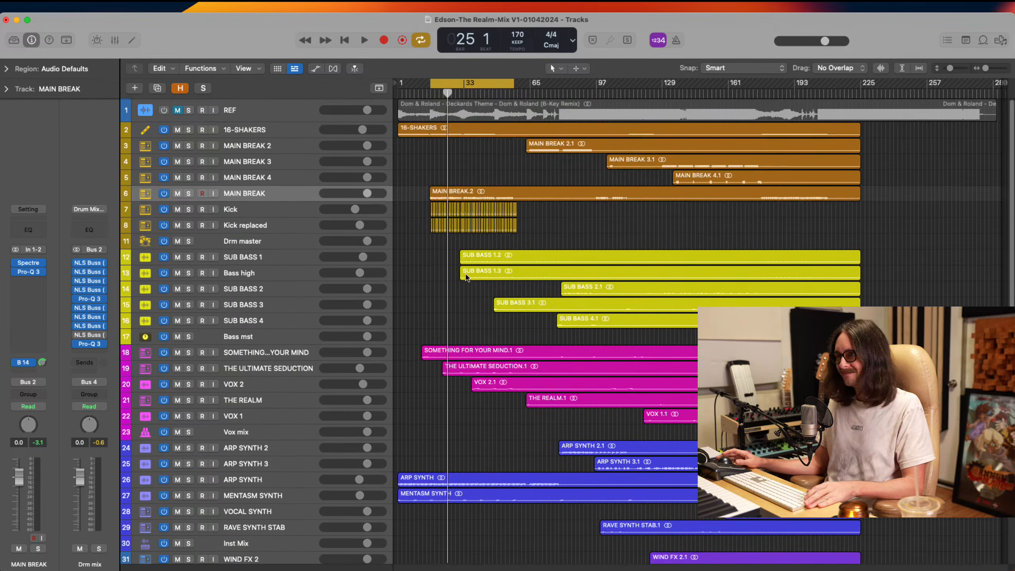
Split the SUB BASS 1 and Bass high regions at 32 4 1 1, just before the first notes, and delete both silent opening parts
drag(595, 235, 383, 461)
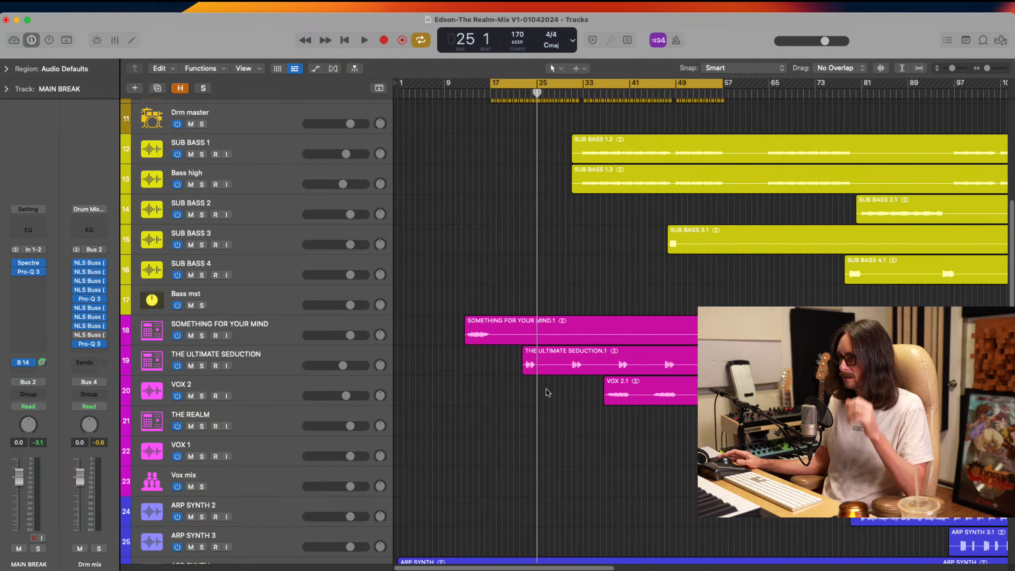
ctrl+alt+click(592, 257)
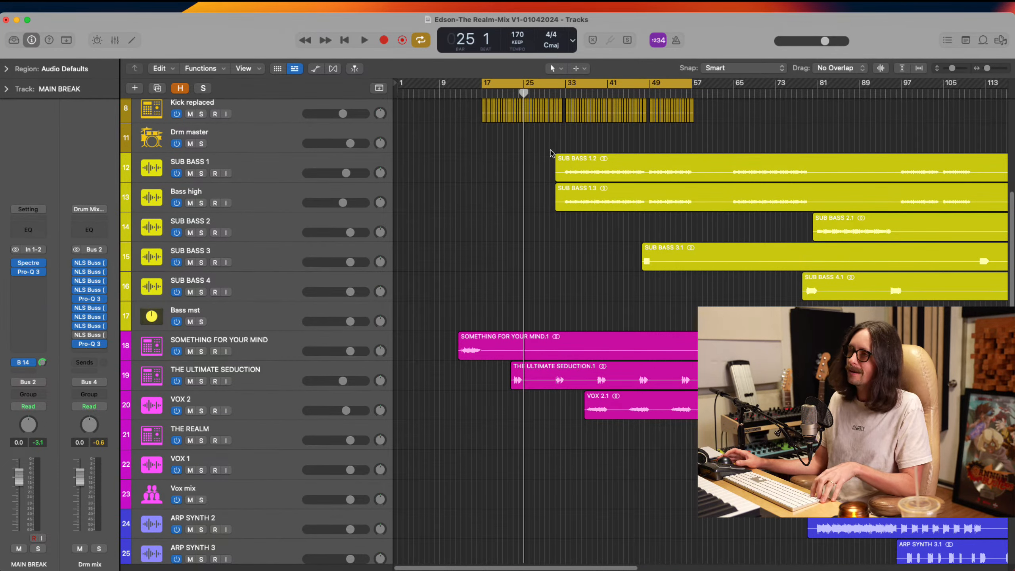
drag(550, 147, 696, 280)
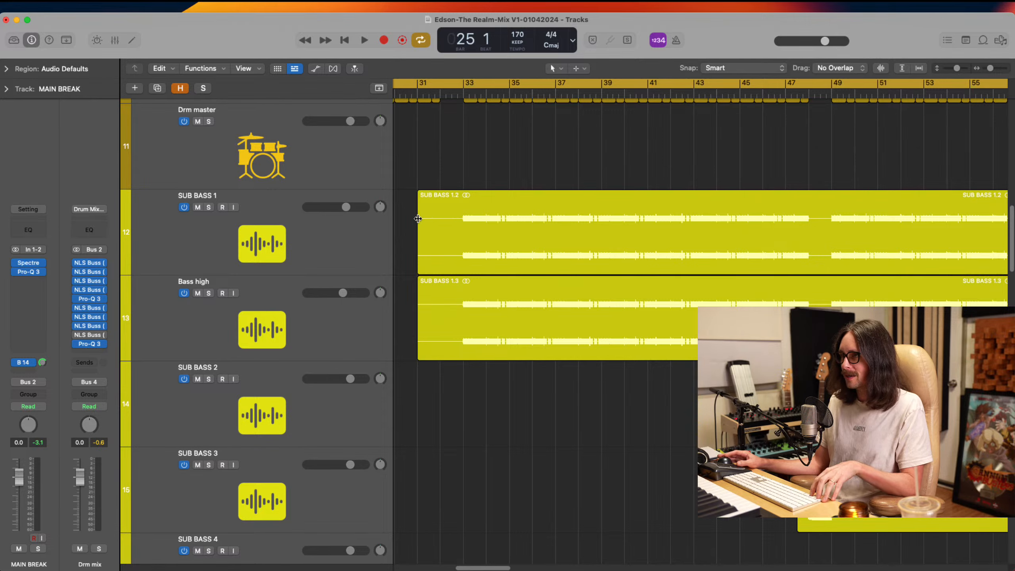
drag(415, 217, 440, 297)
super+double_click(456, 203)
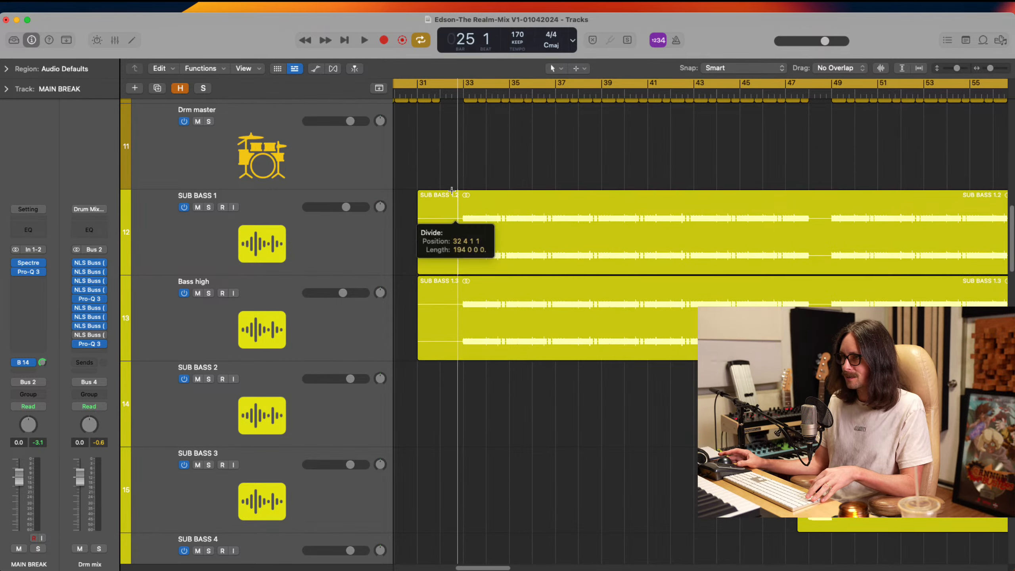
drag(439, 165, 443, 343)
key(Delete)
ctrl+alt+click(486, 312)
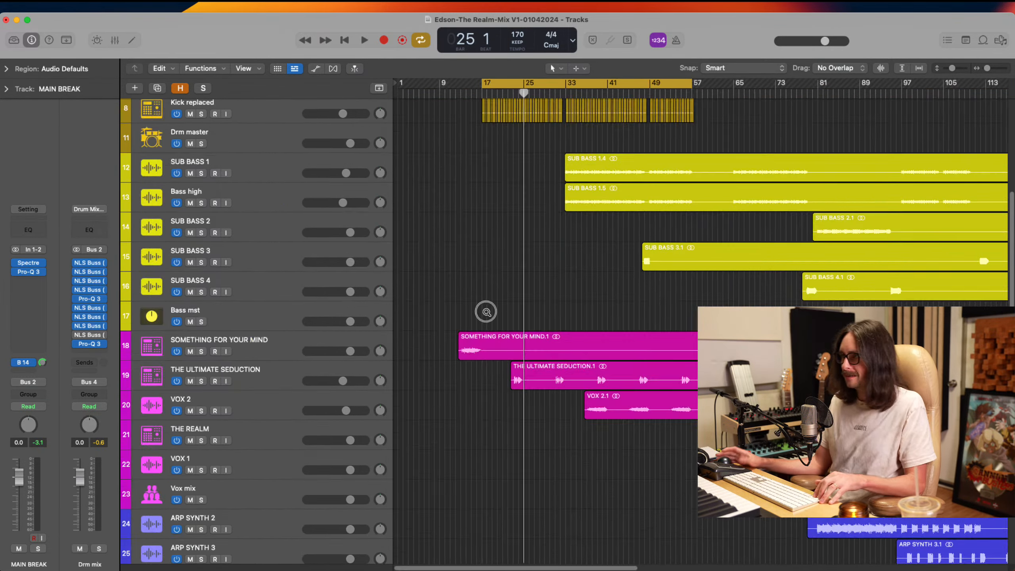
ctrl+alt+click(475, 299)
key(super+Up)
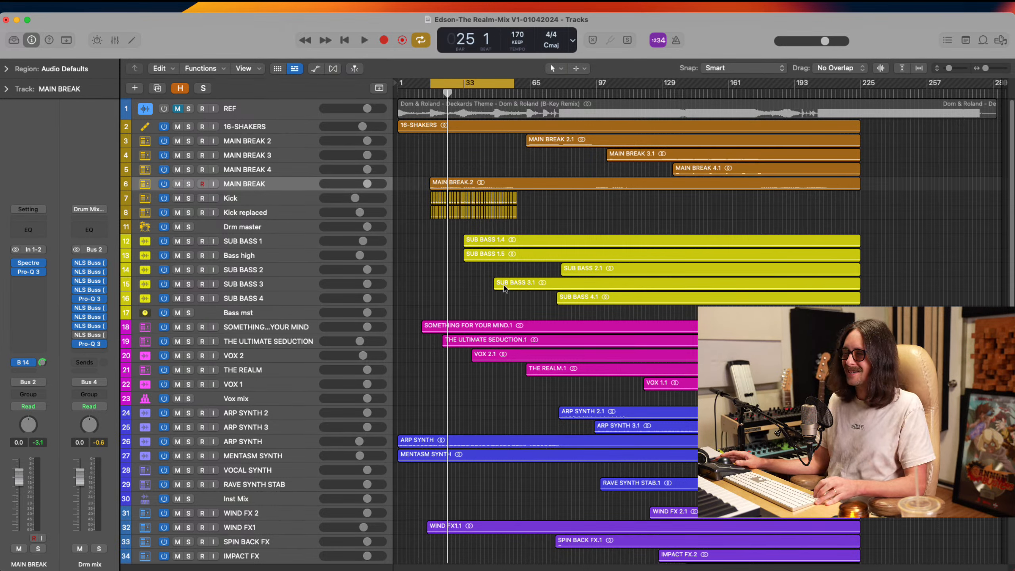
key(super+Tab)
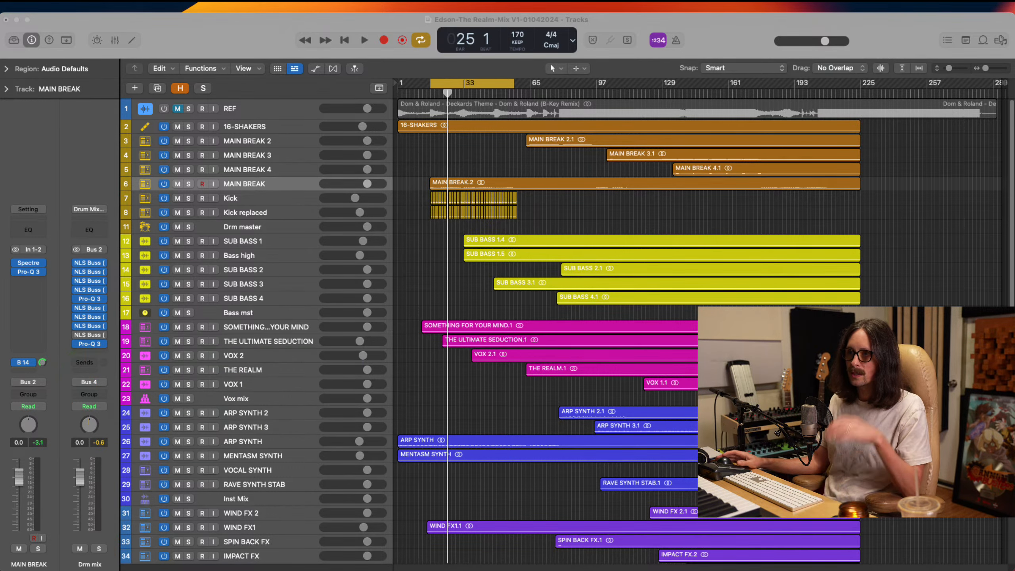
click(83, 181)
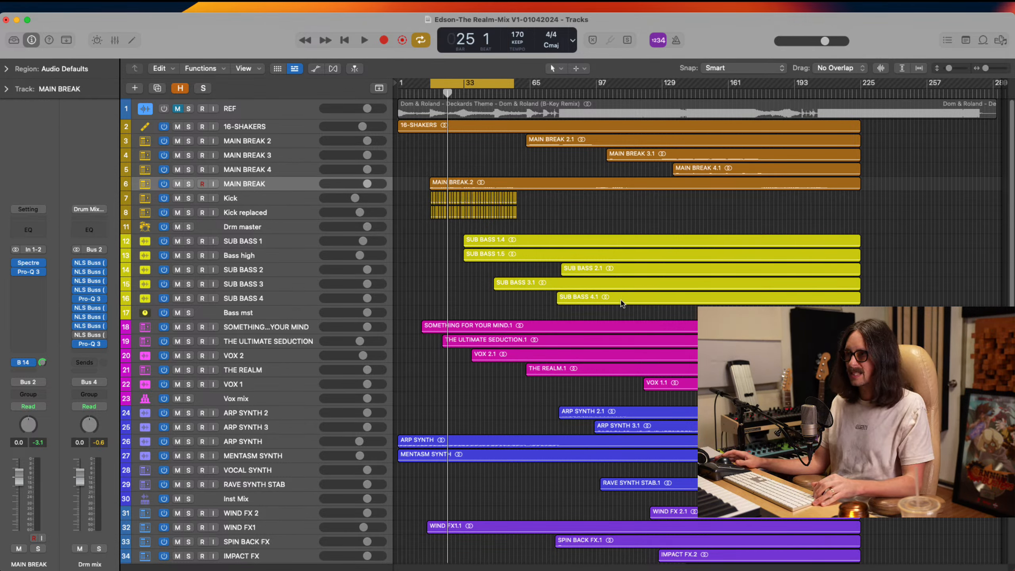
Select the Bass high track to show its channel strip
drag(868, 161, 420, 235)
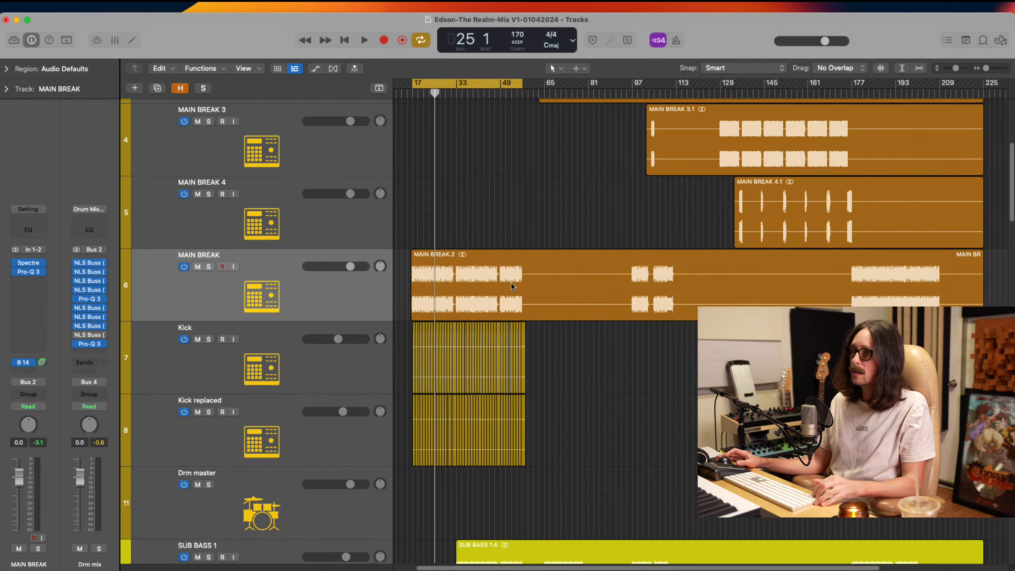
scroll(557, 433, down, 10)
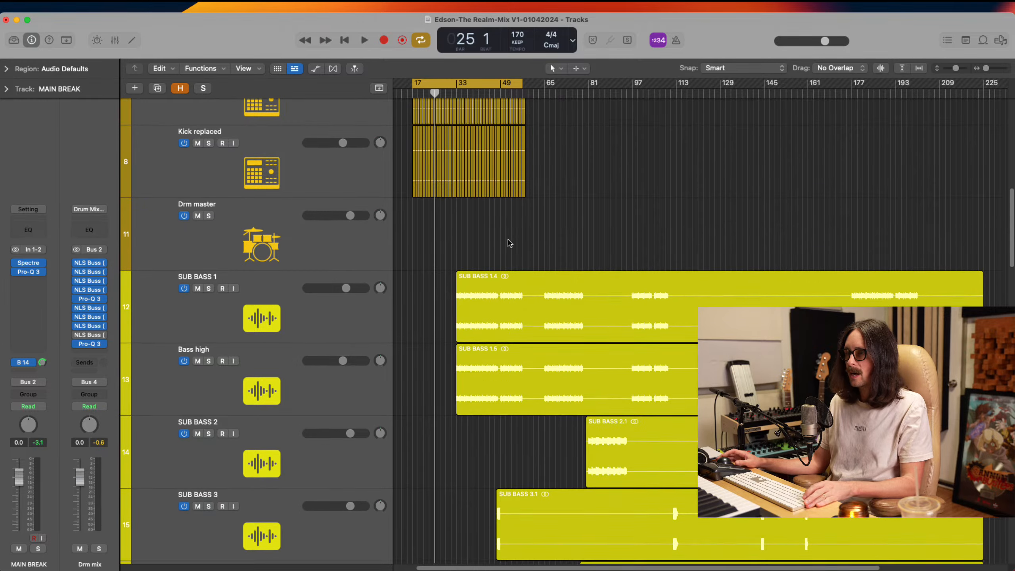
click(250, 233)
click(258, 293)
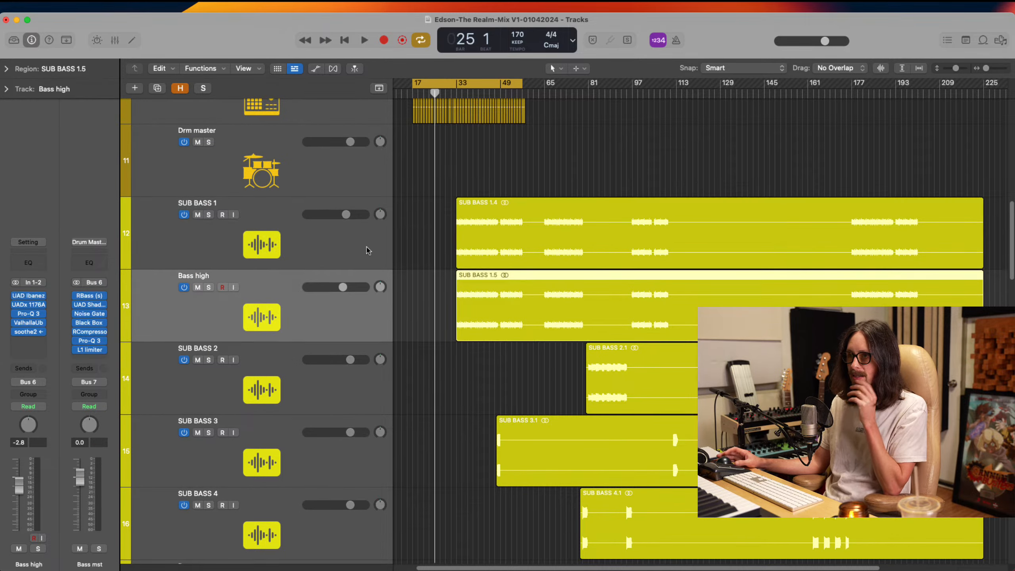
Shorten the cycle range so it starts at bar 33, where the bass enters
scroll(328, 220, up, 3)
scroll(485, 203, up, 3)
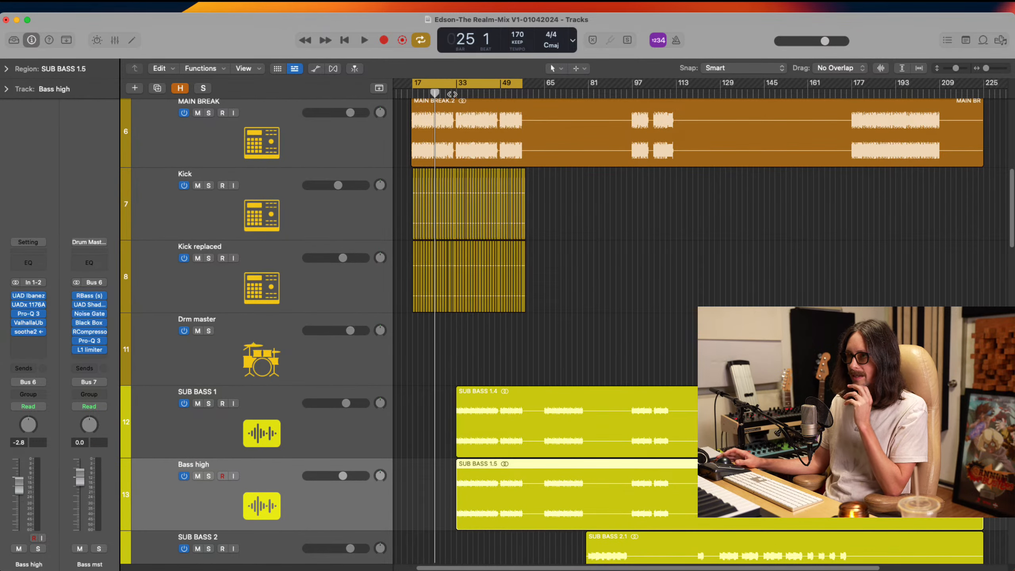
drag(456, 82, 523, 119)
scroll(519, 257, down, 5)
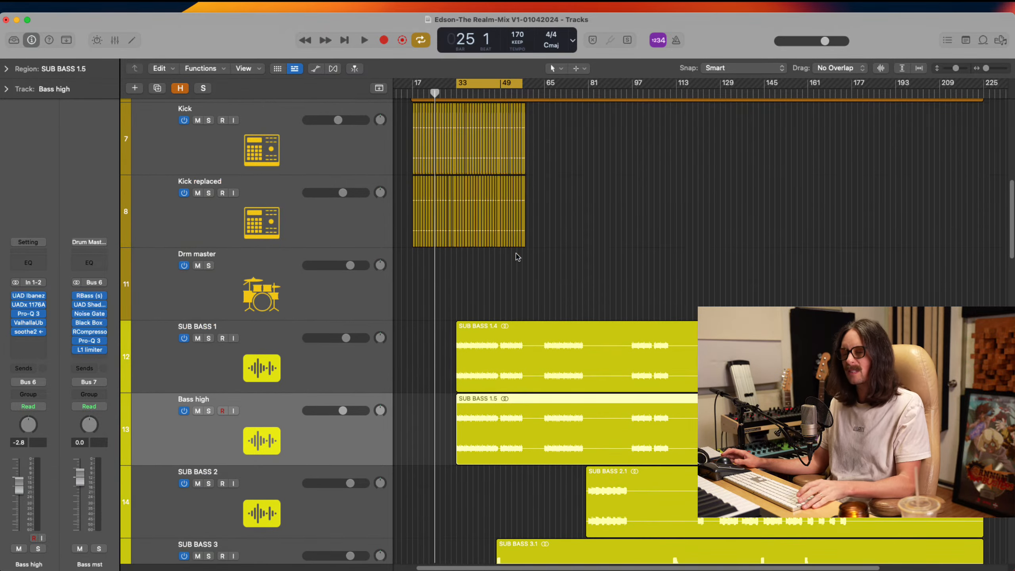
Select the ARP SYNTH track to show its channel strip and solo it
scroll(490, 280, down, 10)
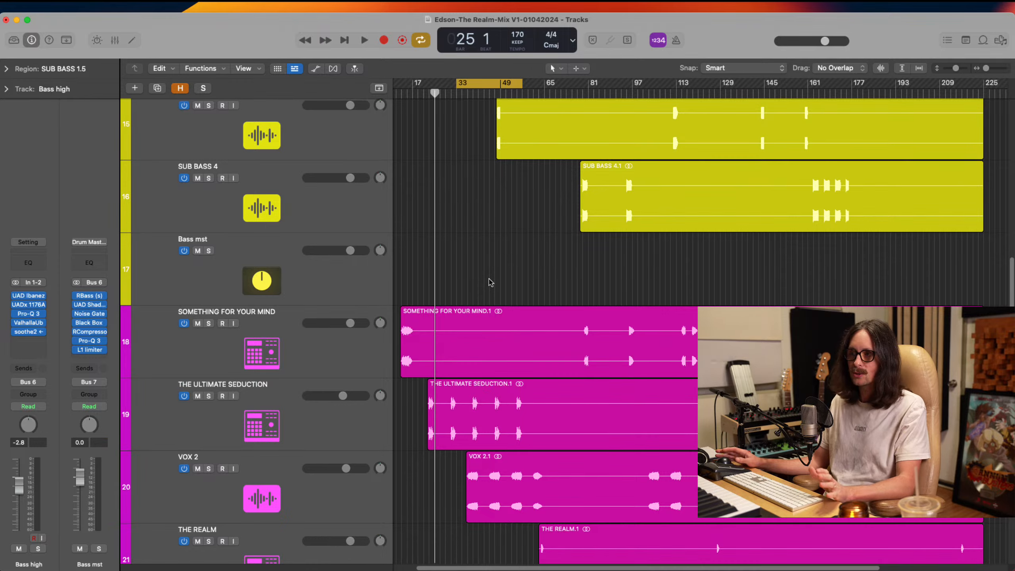
scroll(491, 283, down, 4)
scroll(490, 282, down, 15)
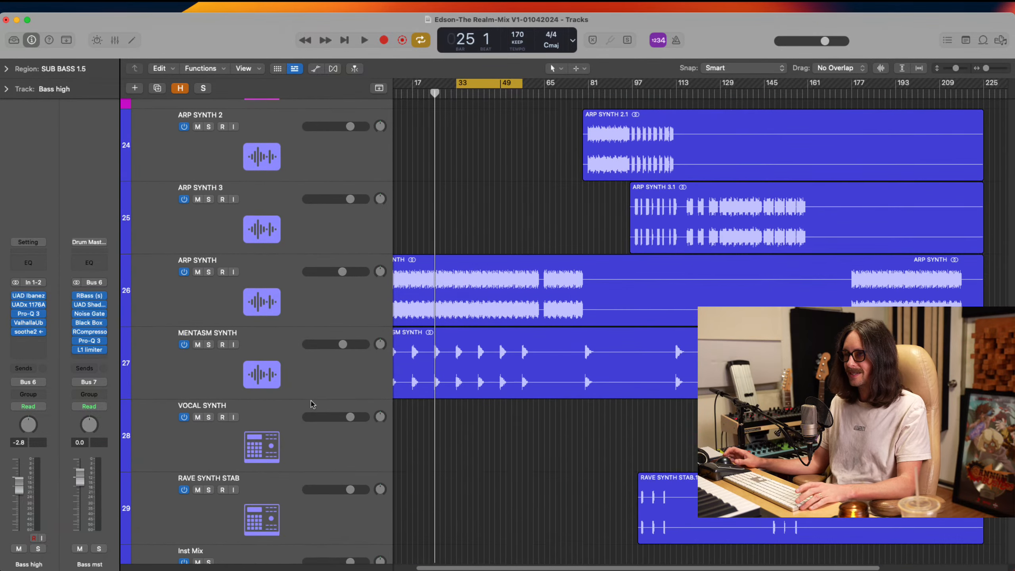
click(270, 302)
click(208, 272)
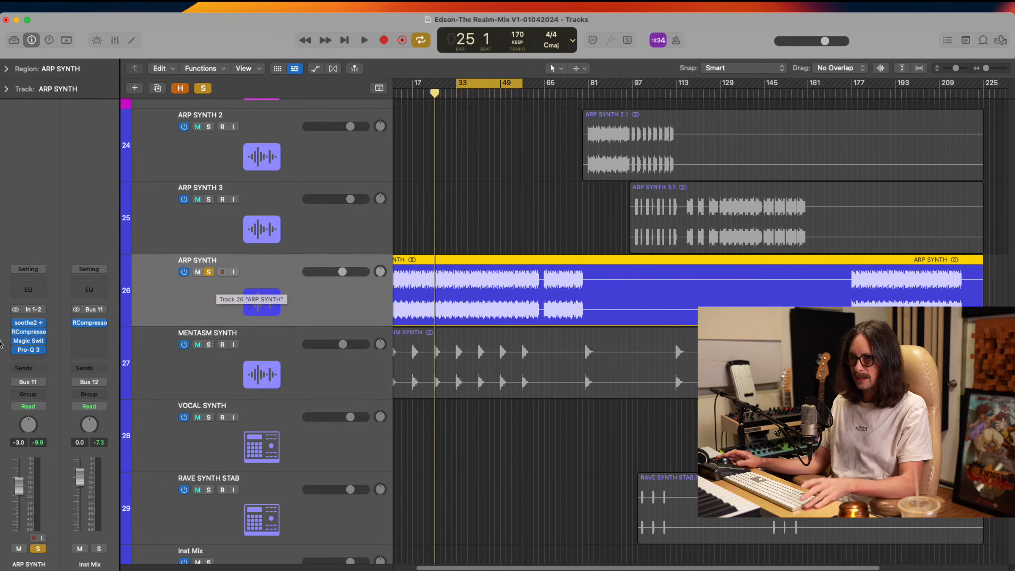
click(23, 360)
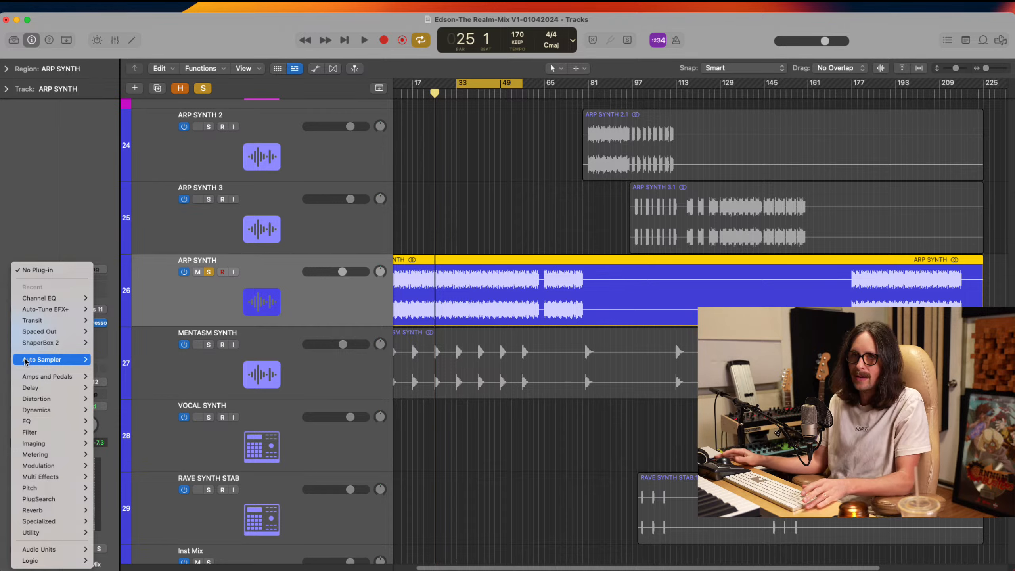
mouse_move(49, 553)
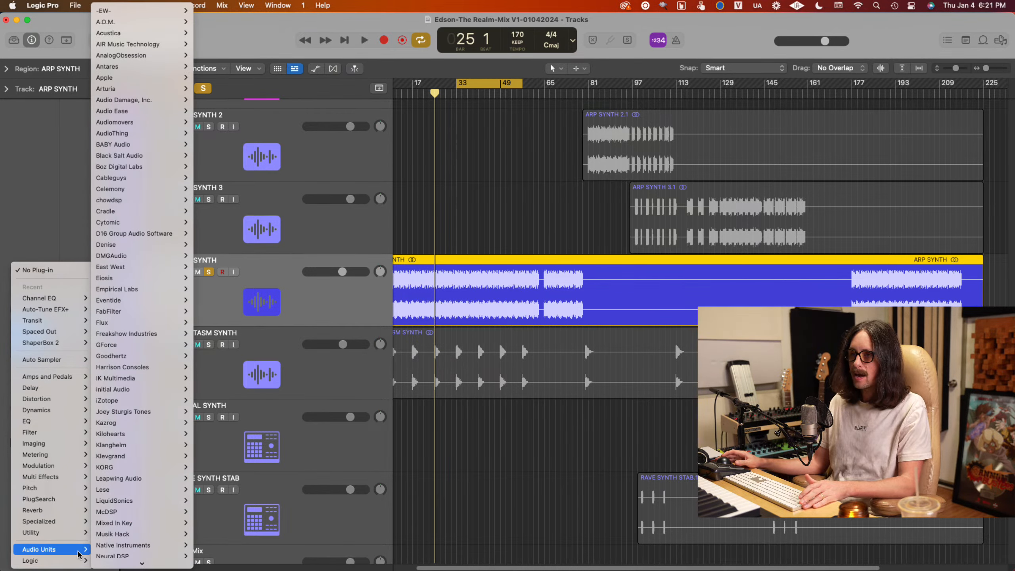
click(75, 227)
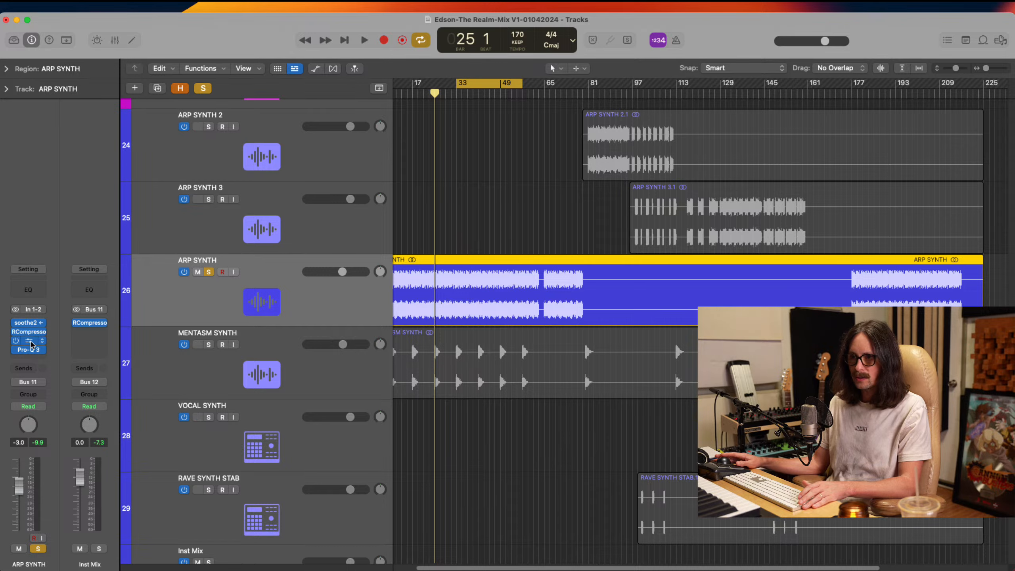
Open the dual-mono Magic Switch on ARP SYNTH, turn its left channel on, and check the right channel
click(31, 342)
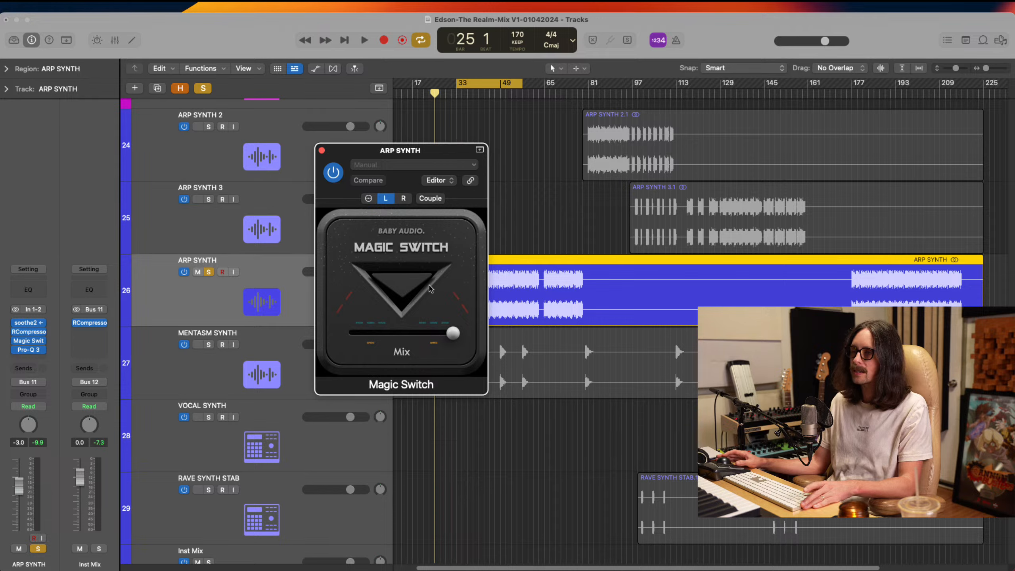
click(405, 287)
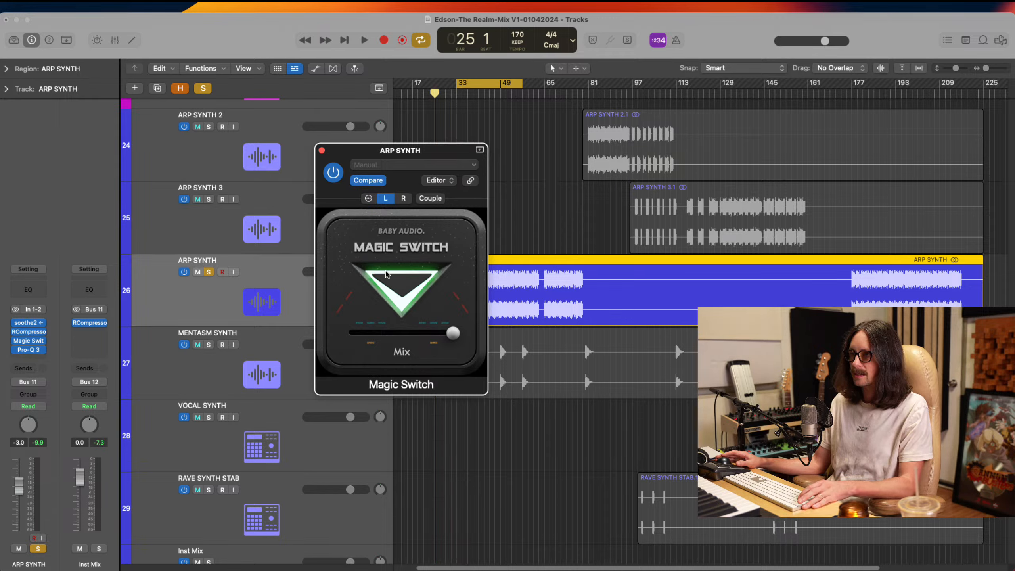
click(403, 198)
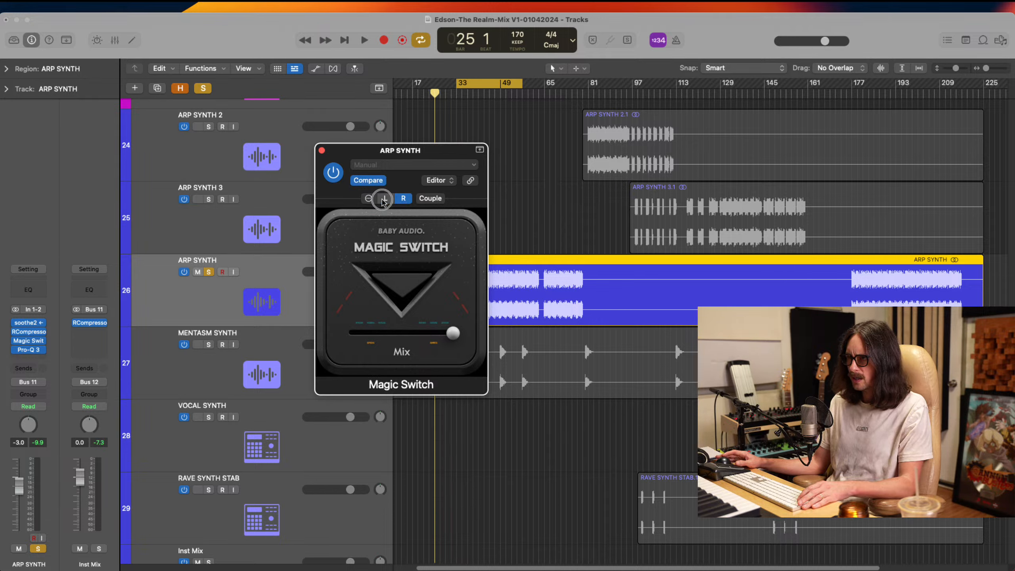
click(385, 199)
click(322, 151)
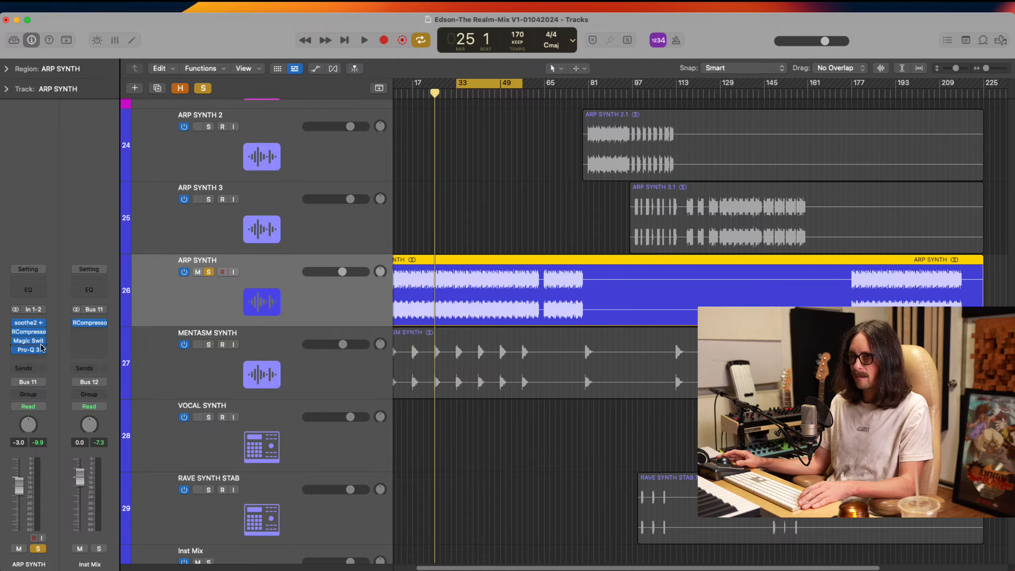
Reload BABY Audio's Magic Switch on ARP SYNTH in stereo, then turn the effect on with its Mix at minimum
click(39, 341)
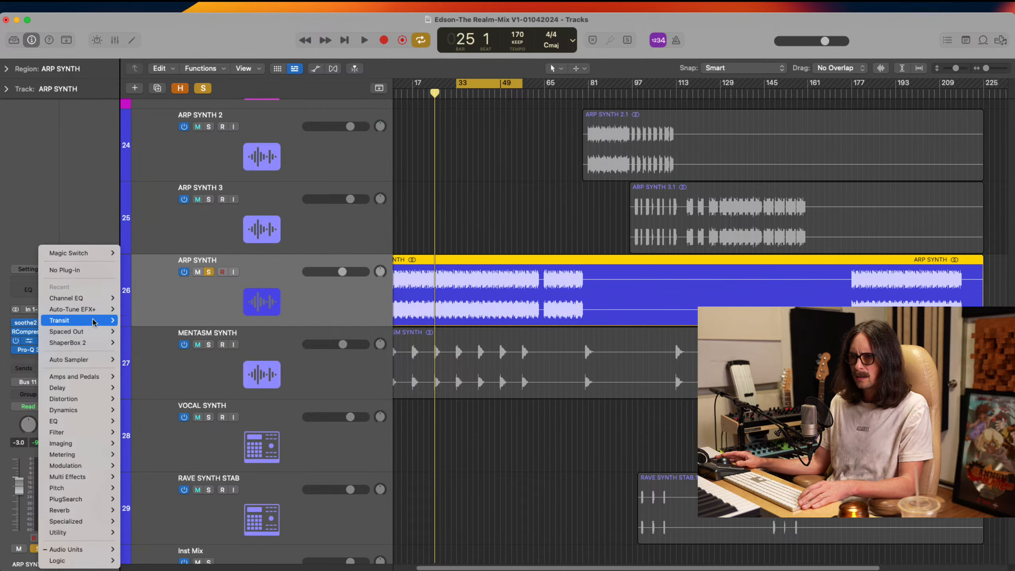
mouse_move(88, 550)
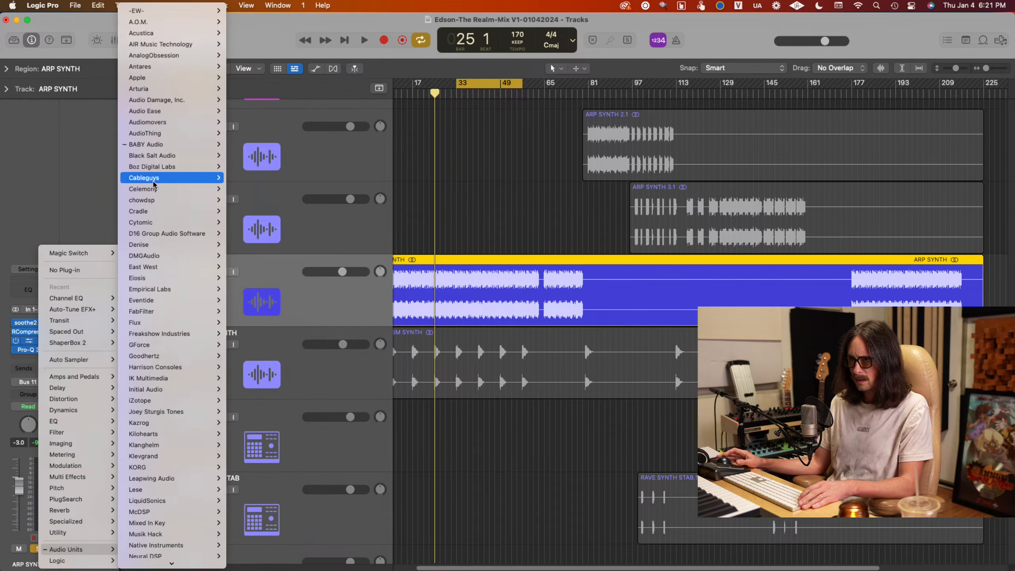
mouse_move(156, 145)
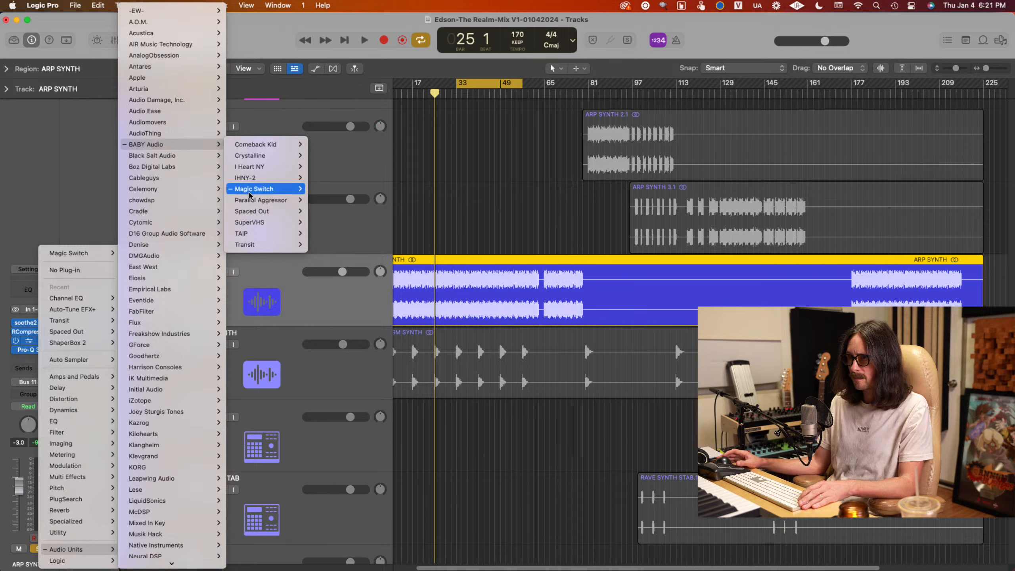
mouse_move(249, 194)
click(327, 200)
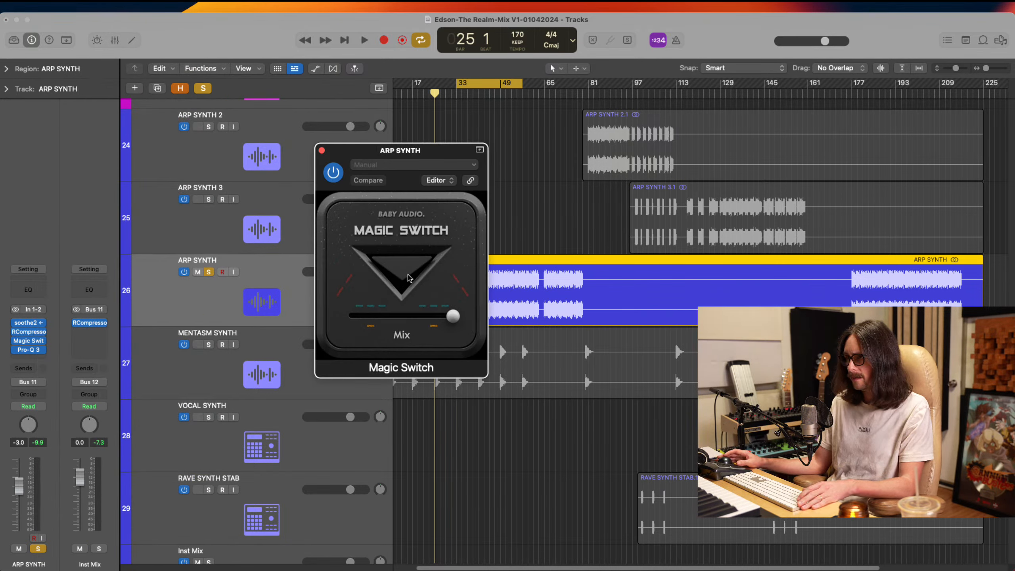
click(408, 276)
drag(454, 317, 280, 336)
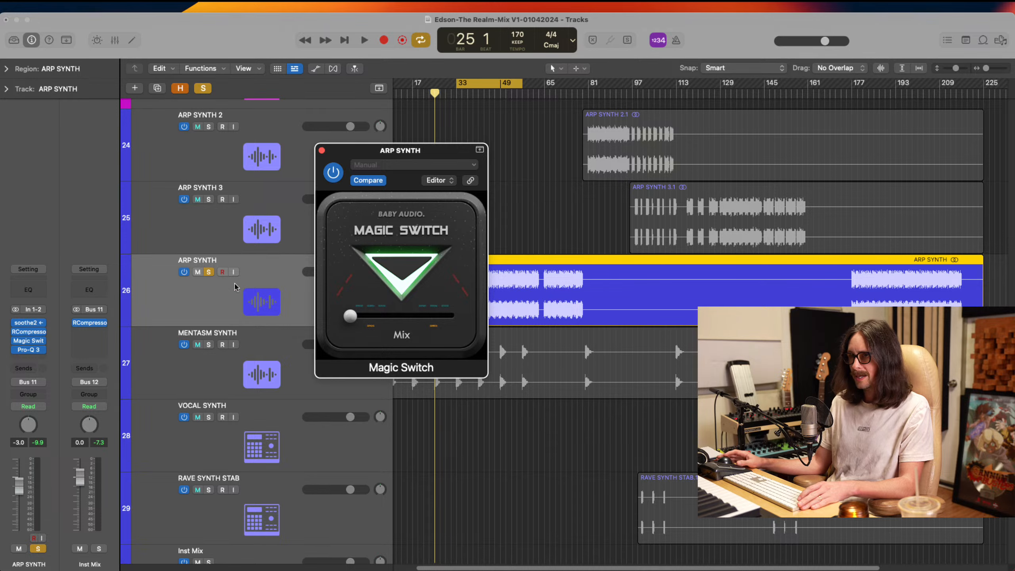
Show track automation and set ARP SYNTH's automation parameter to the Magic Switch Mix, keeping the plug-in window clear of the regions
click(238, 287)
key(a)
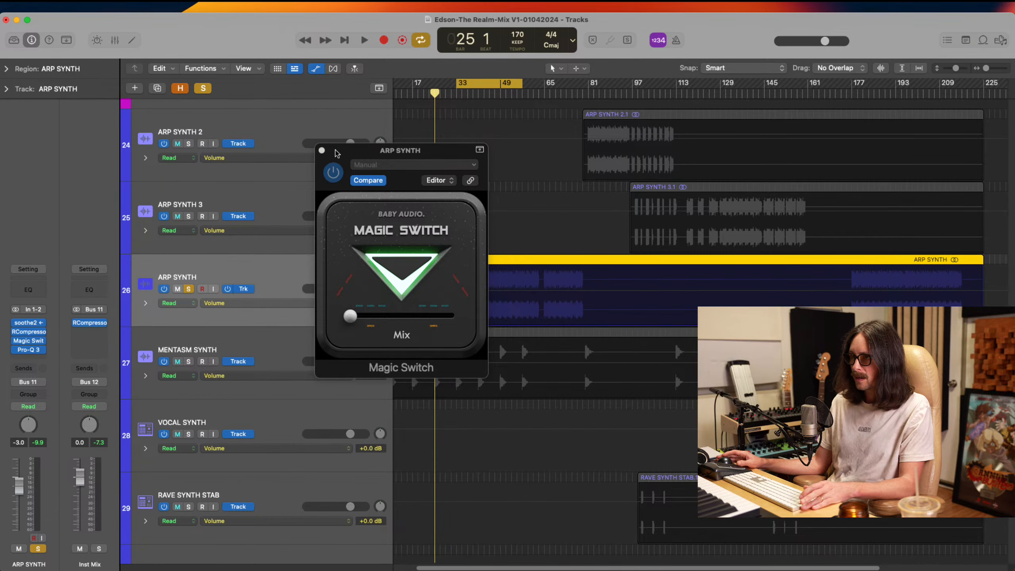
drag(337, 153, 565, 108)
click(254, 305)
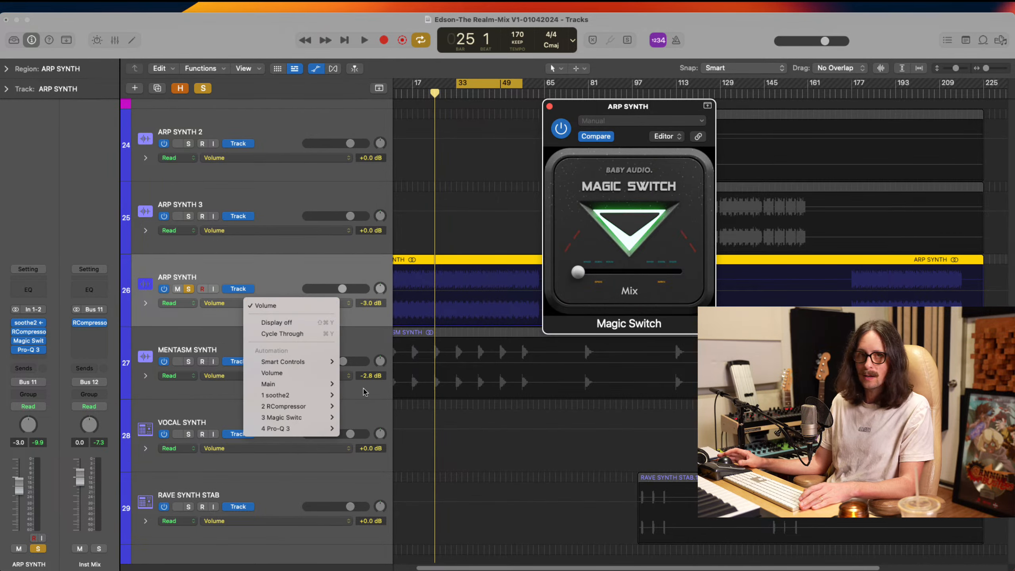
mouse_move(297, 418)
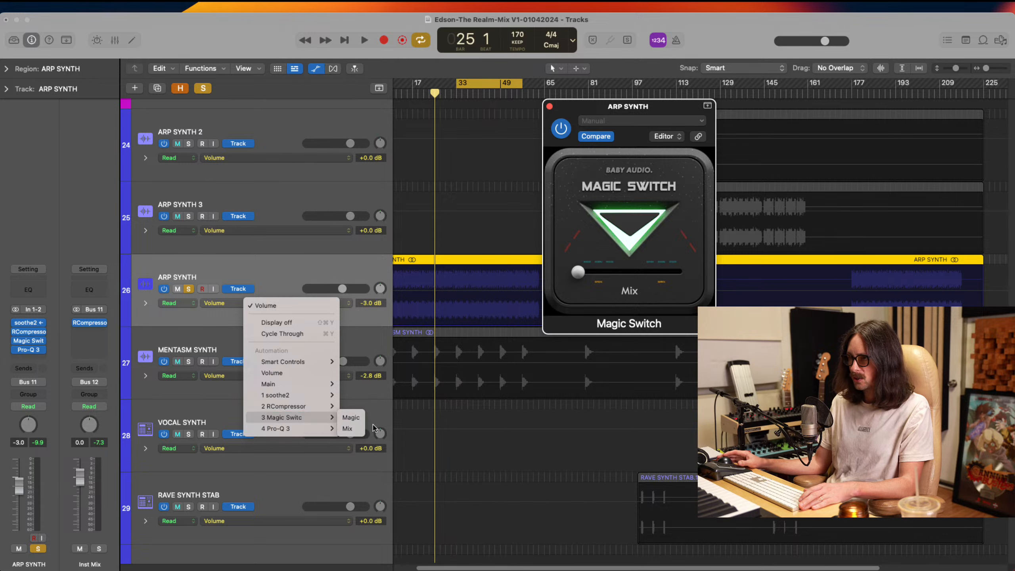
click(348, 429)
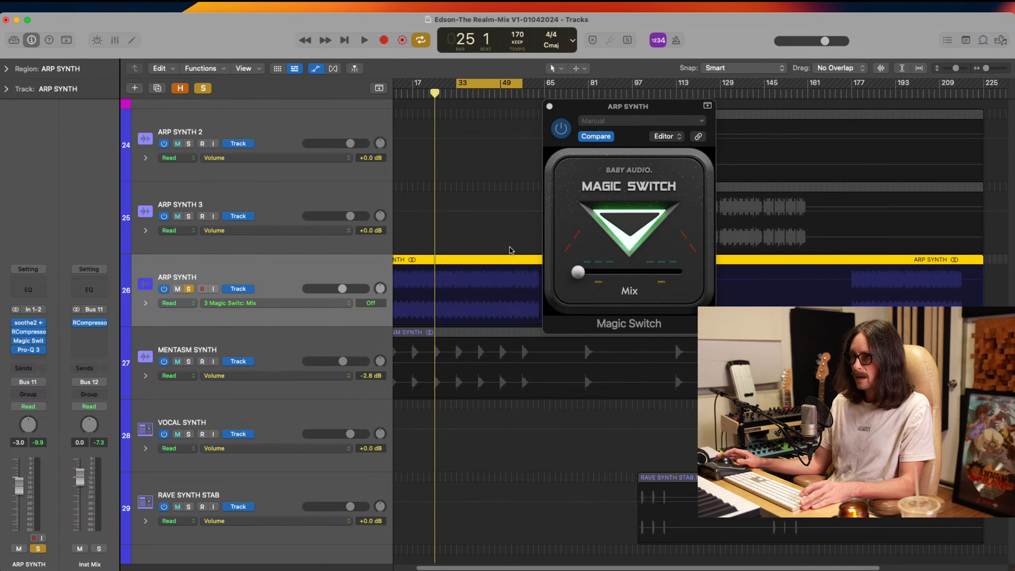
drag(574, 109, 782, 105)
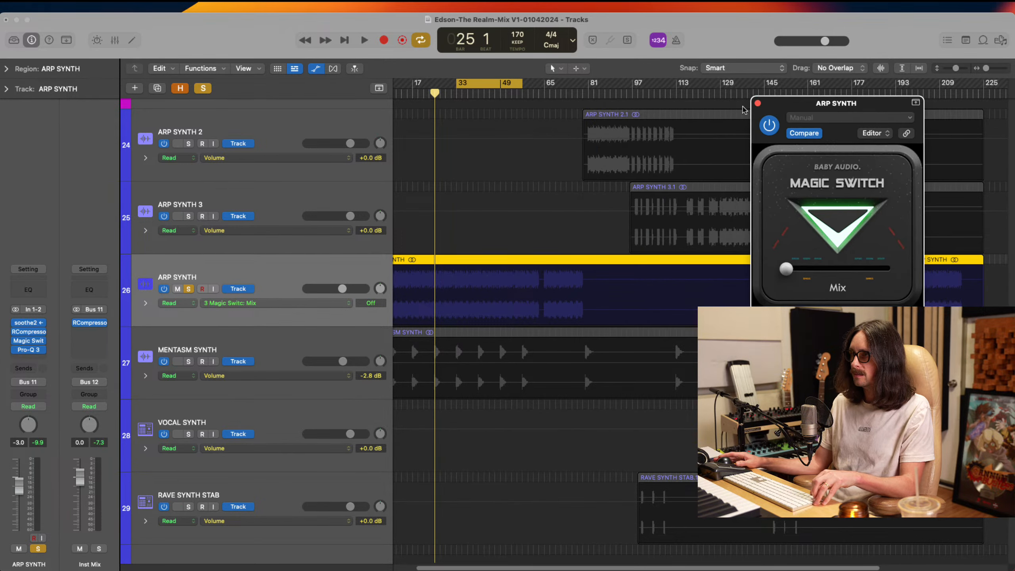
Move the cycle range to bars 1 to 17 at the start of the arrangement
scroll(523, 156, left, 2)
scroll(523, 157, left, 1)
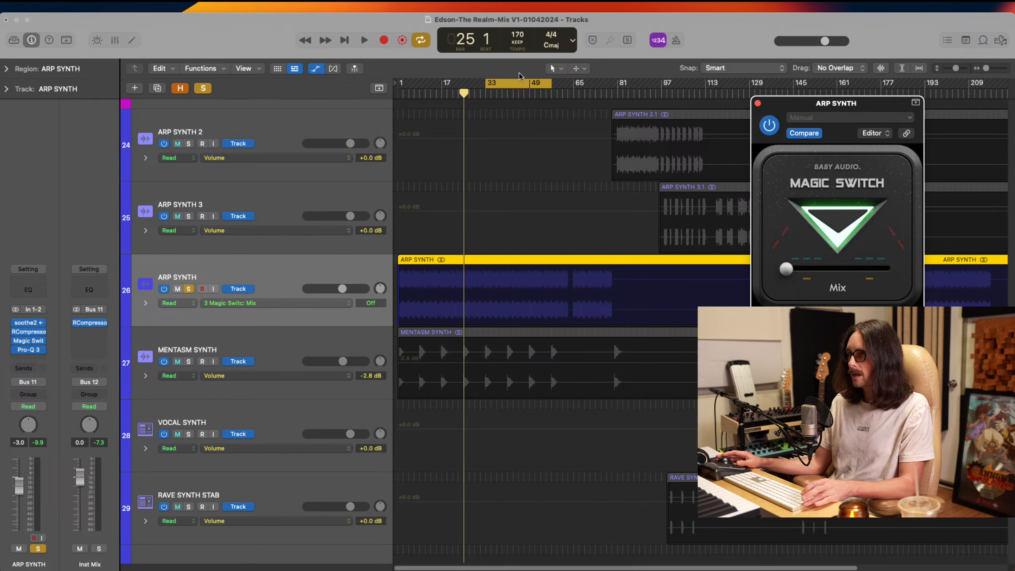
drag(518, 89, 444, 103)
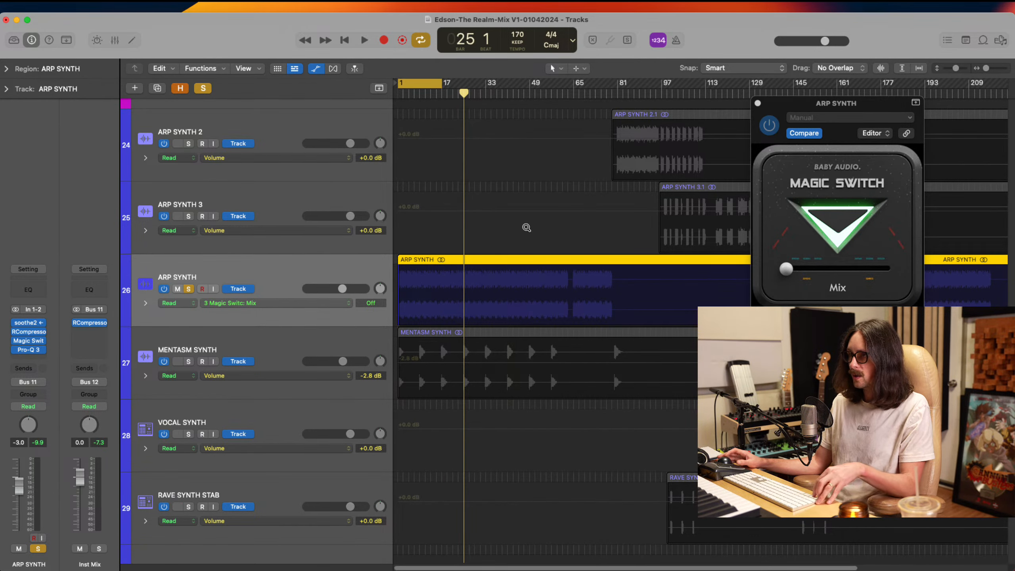
Ramp ARP SYNTH's Magic Switch Mix automation from Off at bar 1 up to 54.60 at bar 17
drag(524, 226, 327, 406)
key(space)
key(z)
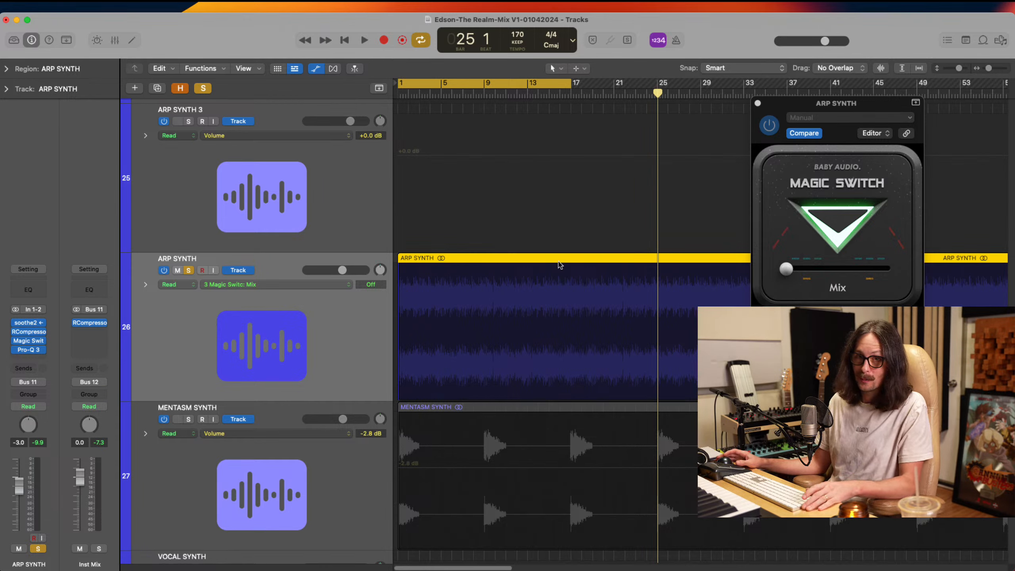
click(405, 356)
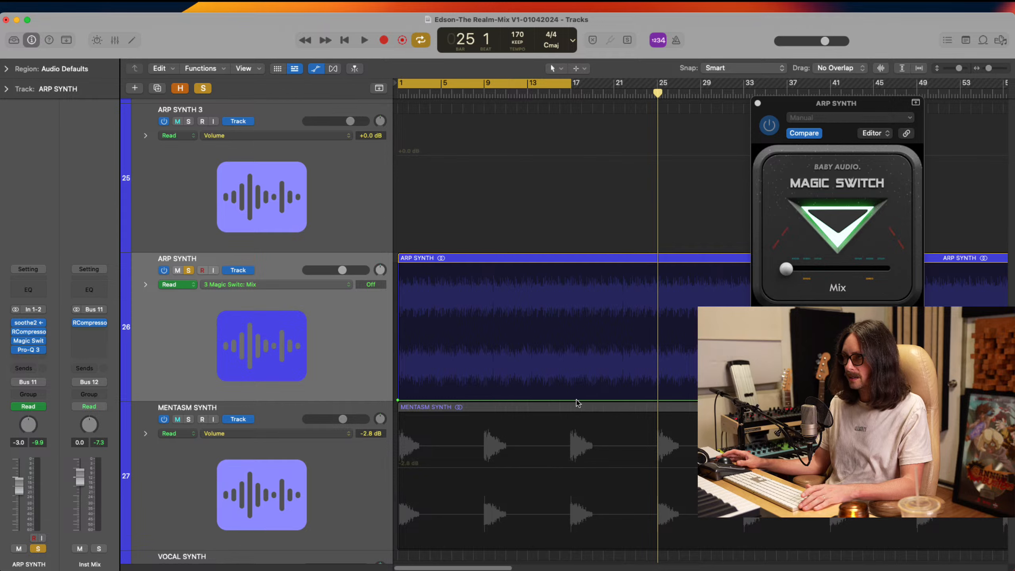
drag(574, 401, 571, 326)
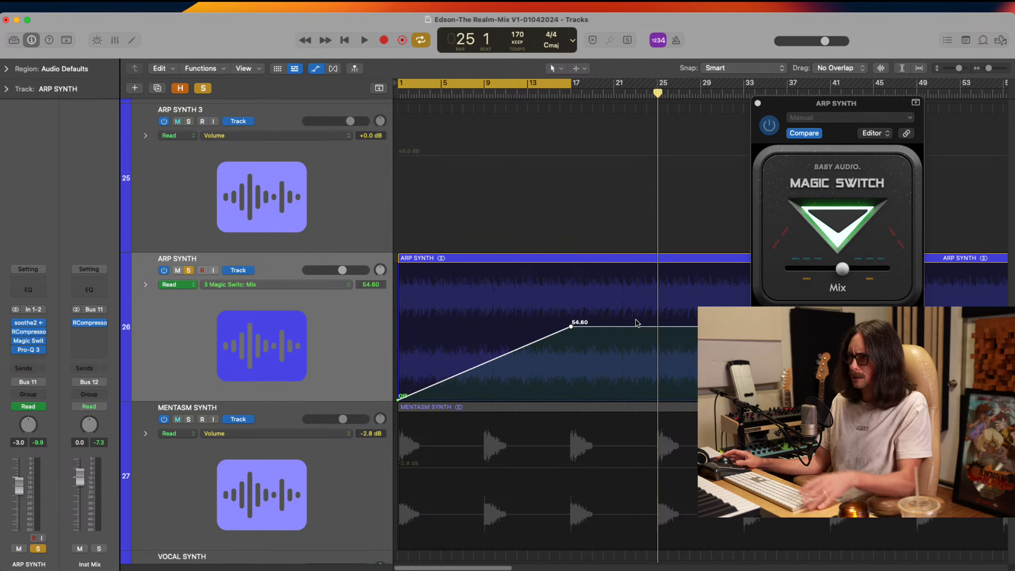
With bars 17 to 33 cycled, ramp the Mix automation down to 24.40 at bar 33 and raise its bar 1 point to 24.40
drag(530, 83, 702, 88)
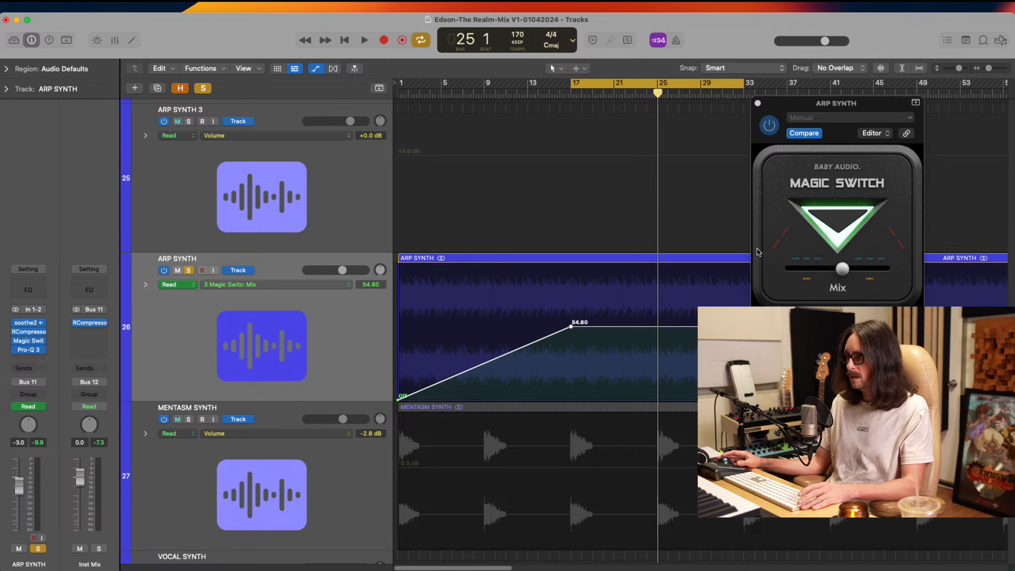
drag(792, 103, 993, 106)
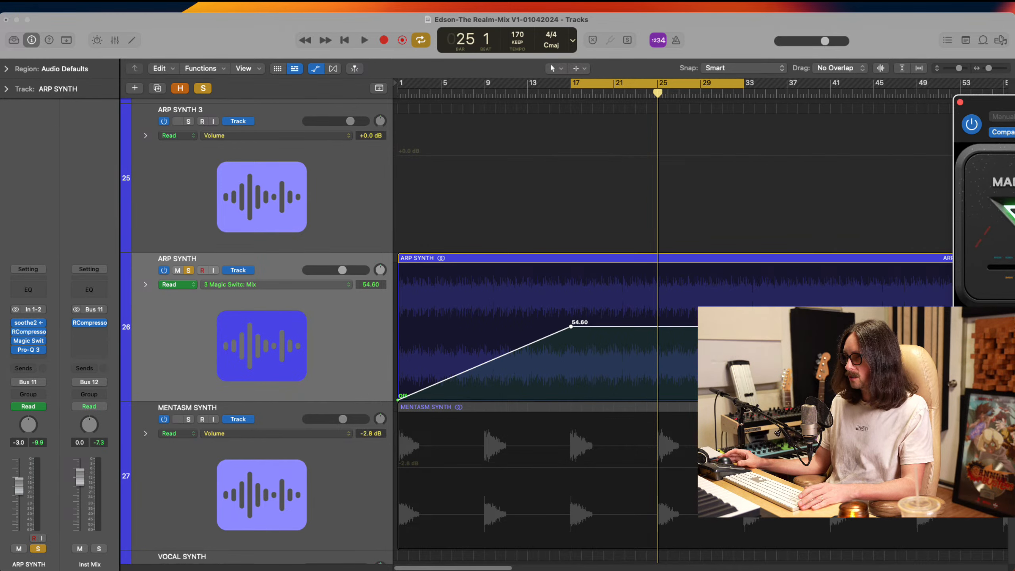
click(744, 326)
drag(721, 327, 743, 399)
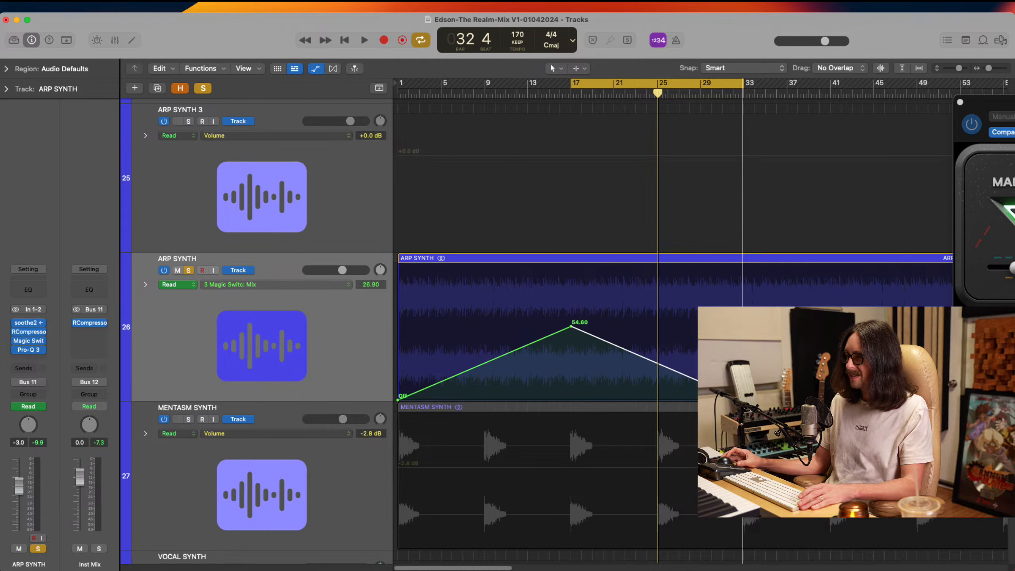
drag(742, 398, 744, 367)
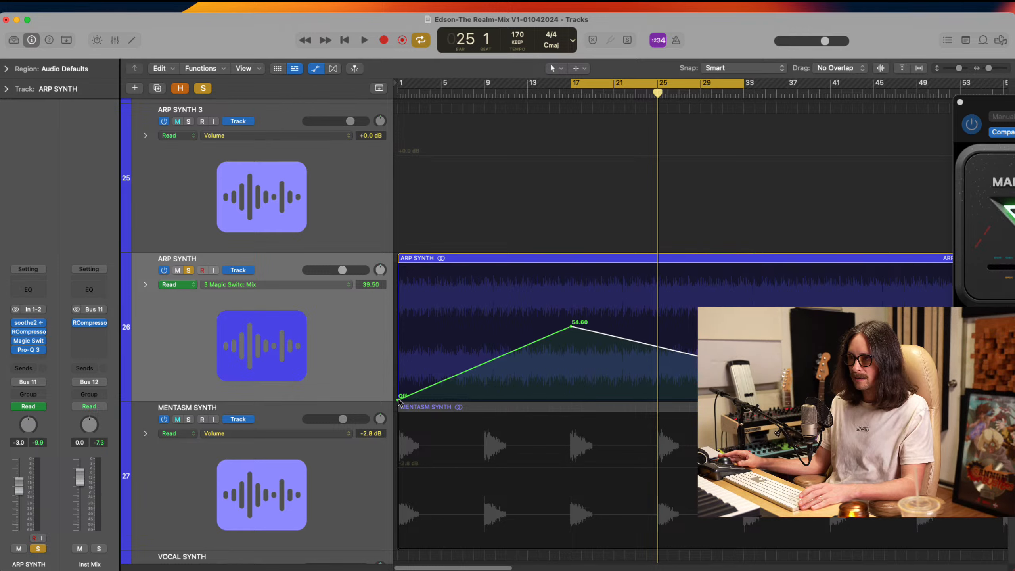
drag(399, 400, 397, 367)
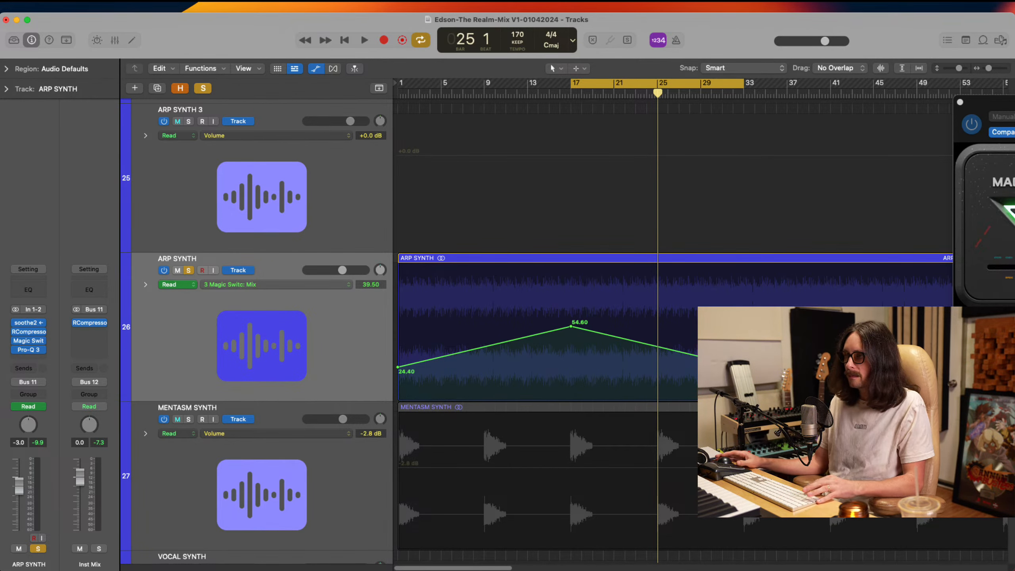
Copy ARP SYNTH's Mix automation from bars 1 to 33 and paste it over bars 33 to 65, with those target bars cycled
drag(744, 362, 382, 367)
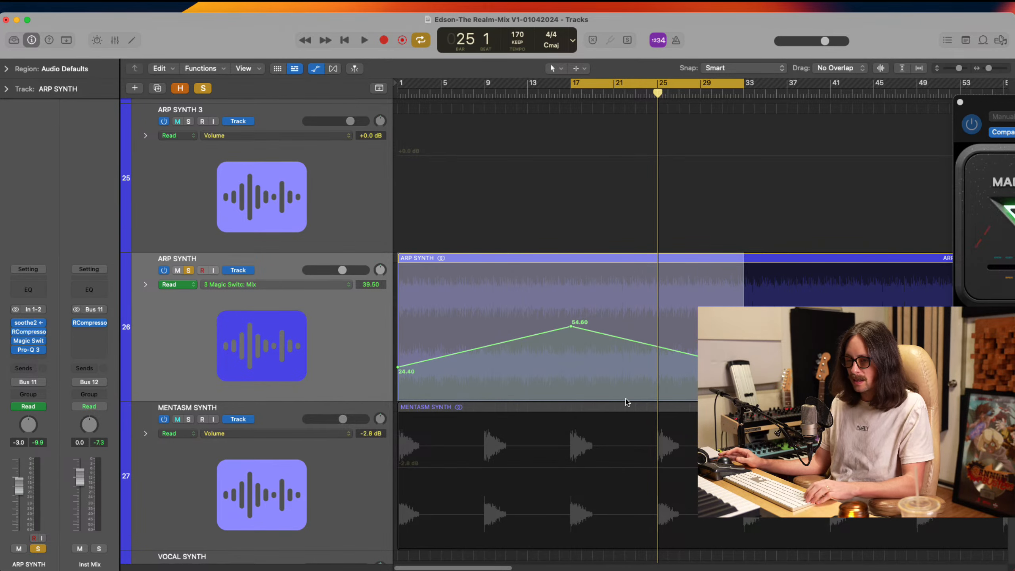
scroll(691, 347, right, 10)
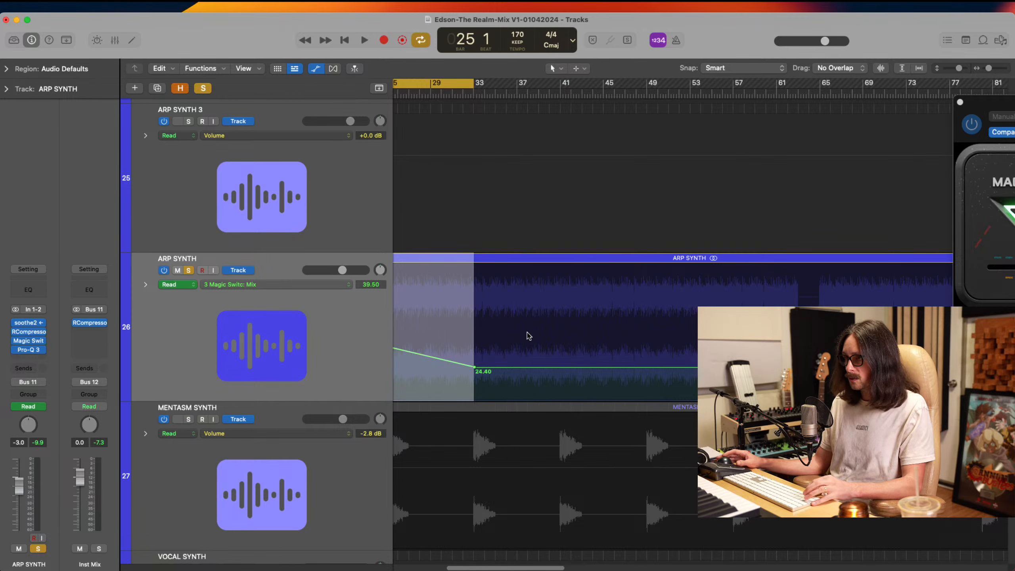
ctrl+alt+click(473, 346)
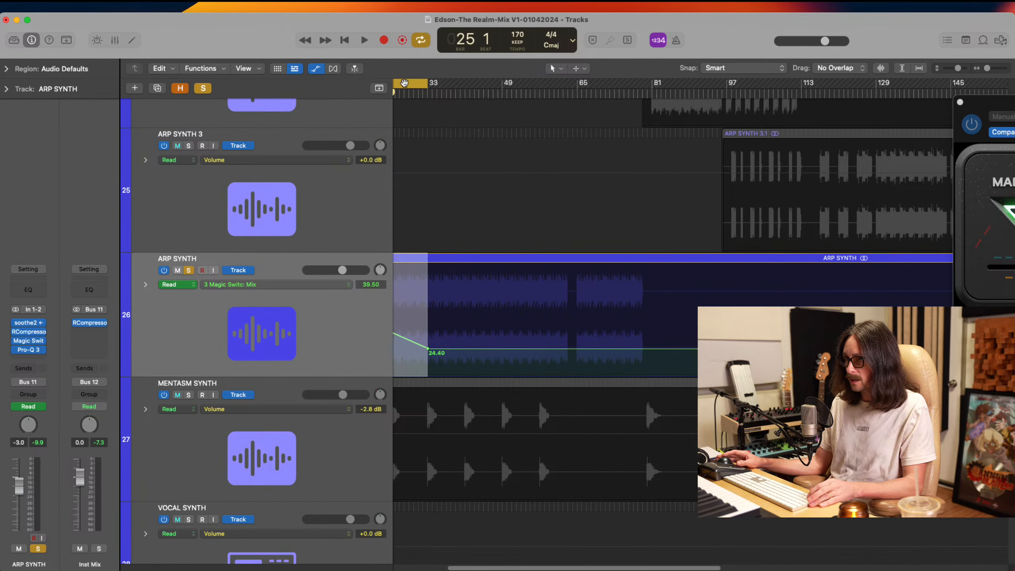
drag(404, 82, 577, 85)
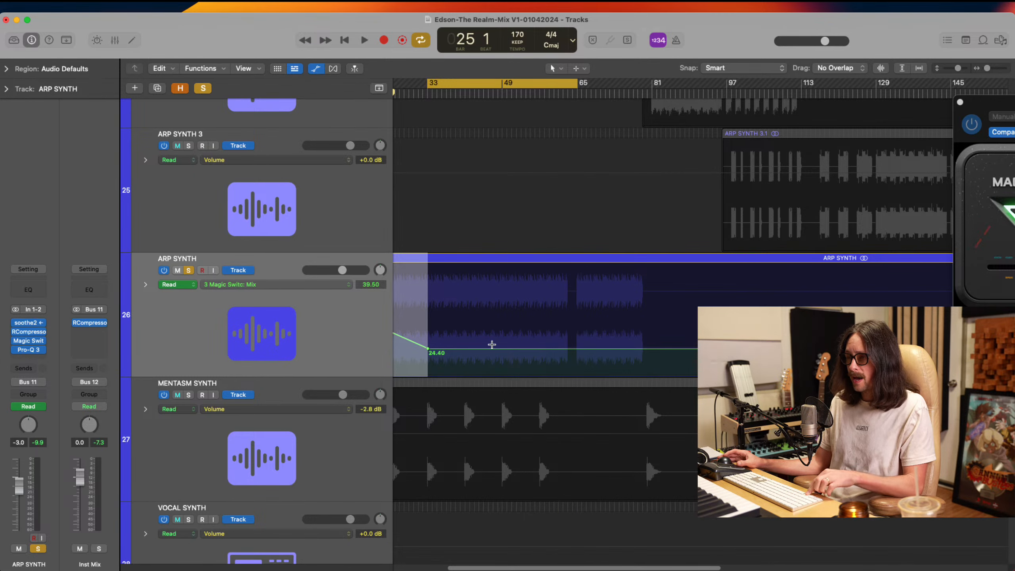
scroll(491, 344, left, 5)
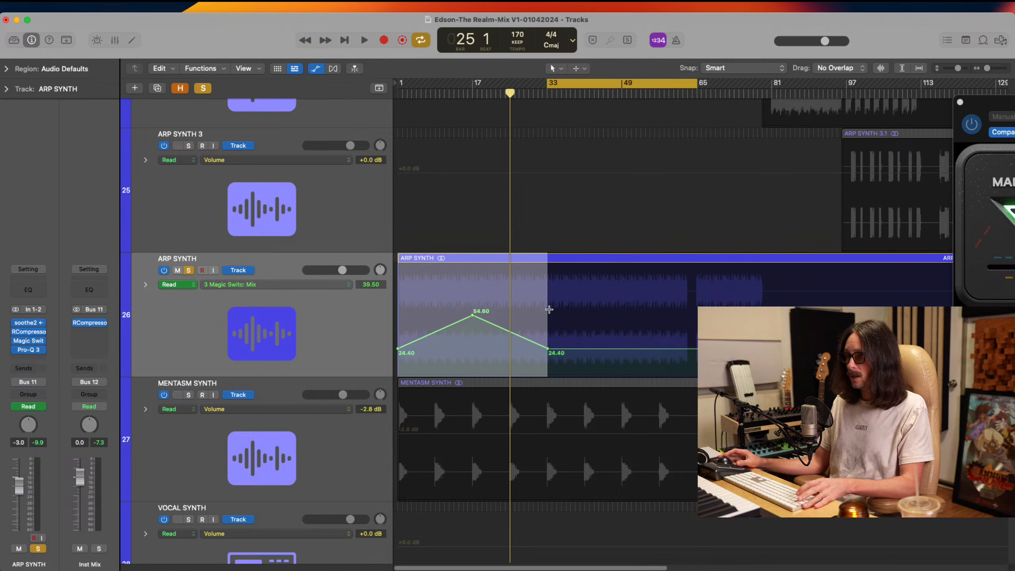
drag(546, 314, 693, 318)
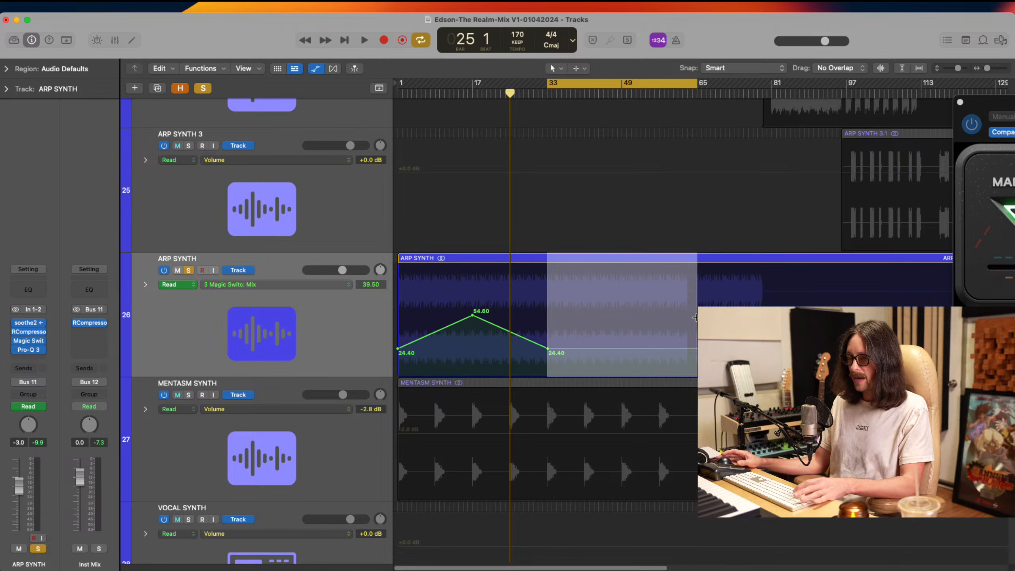
key(super+v)
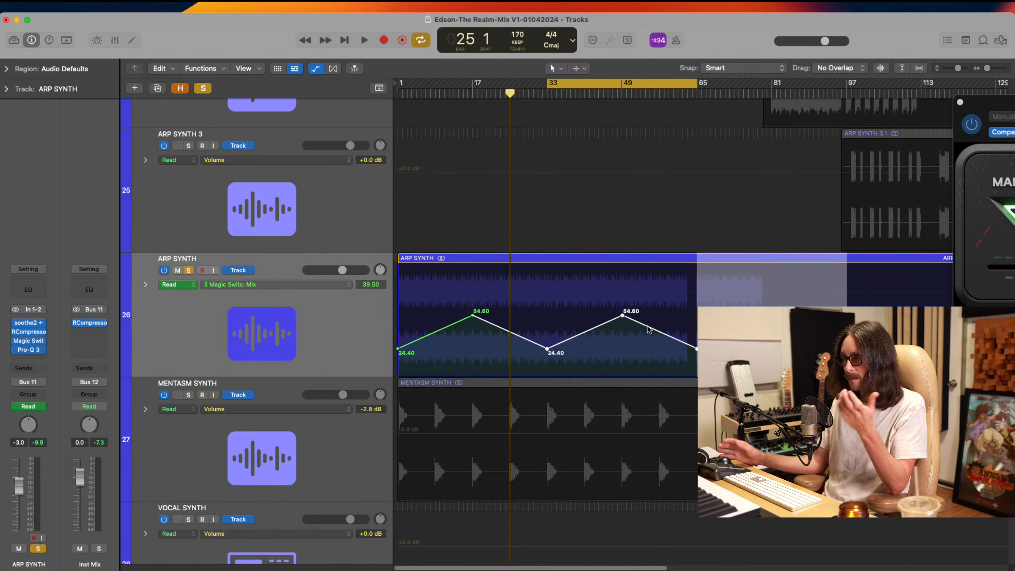
click(648, 327)
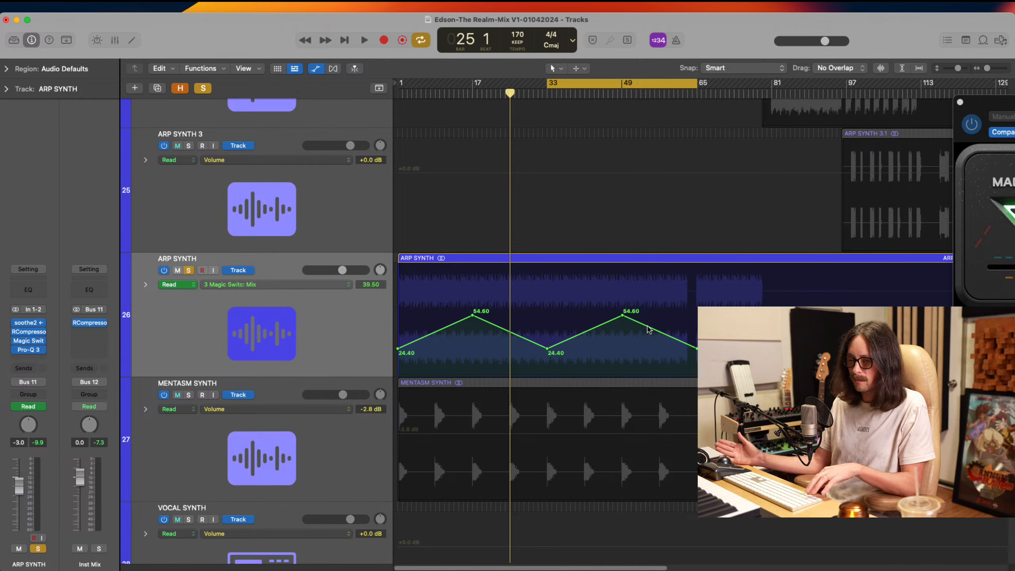
Paste the copied Mix automation repeatedly along the rest of ARP SYNTH and undo the surplus copies past the region's end
scroll(648, 329, right, 10)
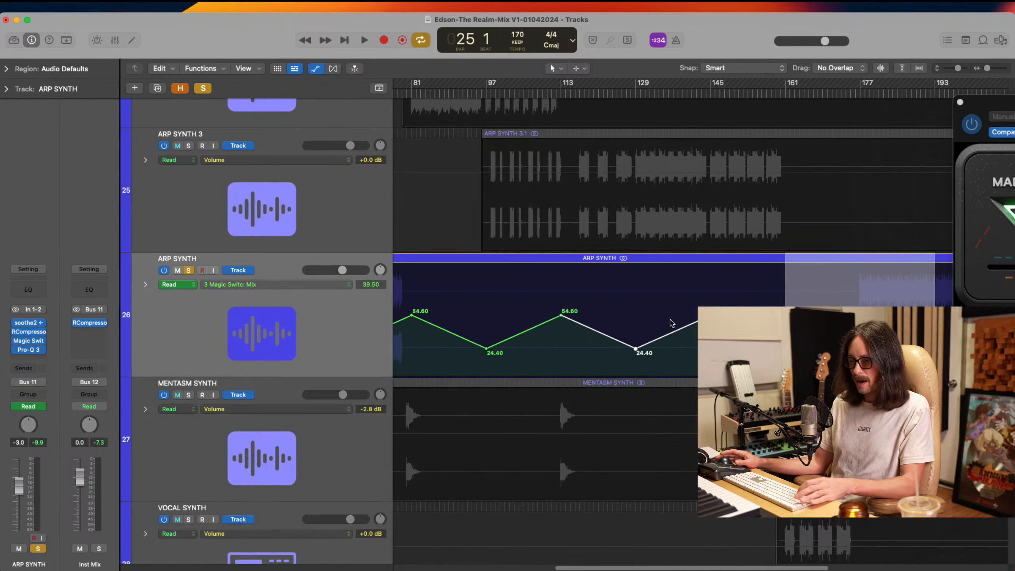
click(670, 320)
scroll(670, 321, right, 10)
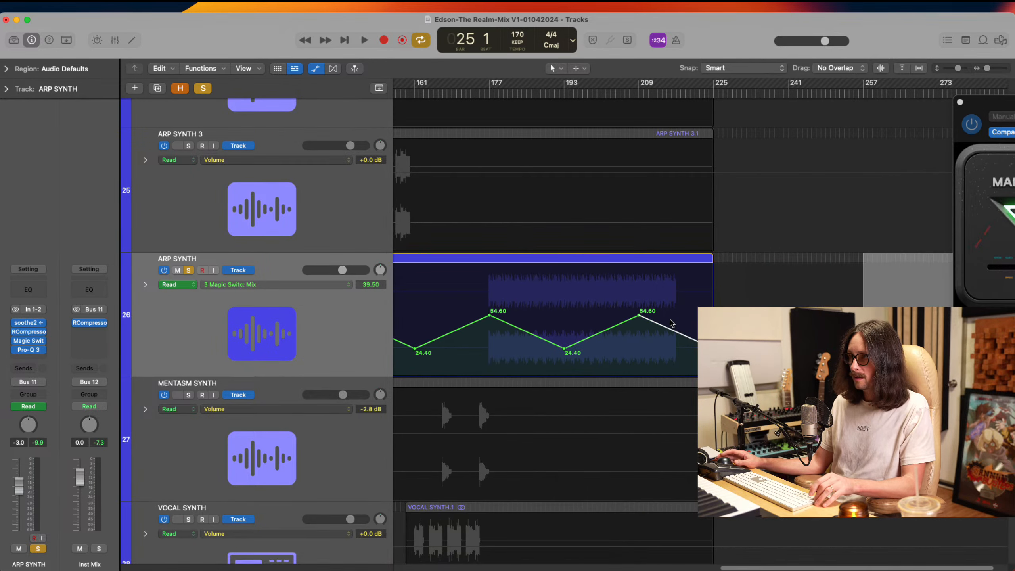
click(670, 318)
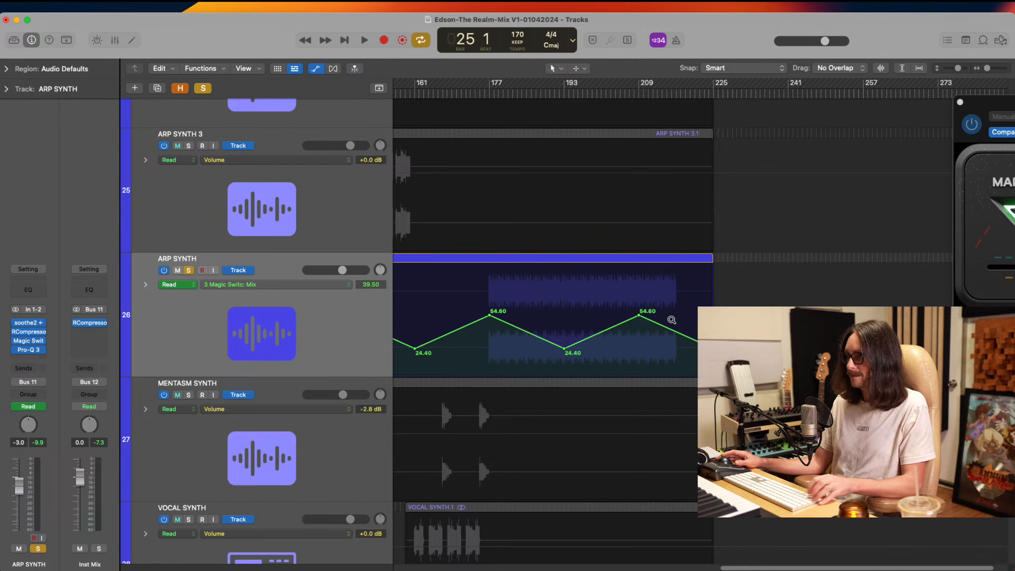
ctrl+alt+click(671, 320)
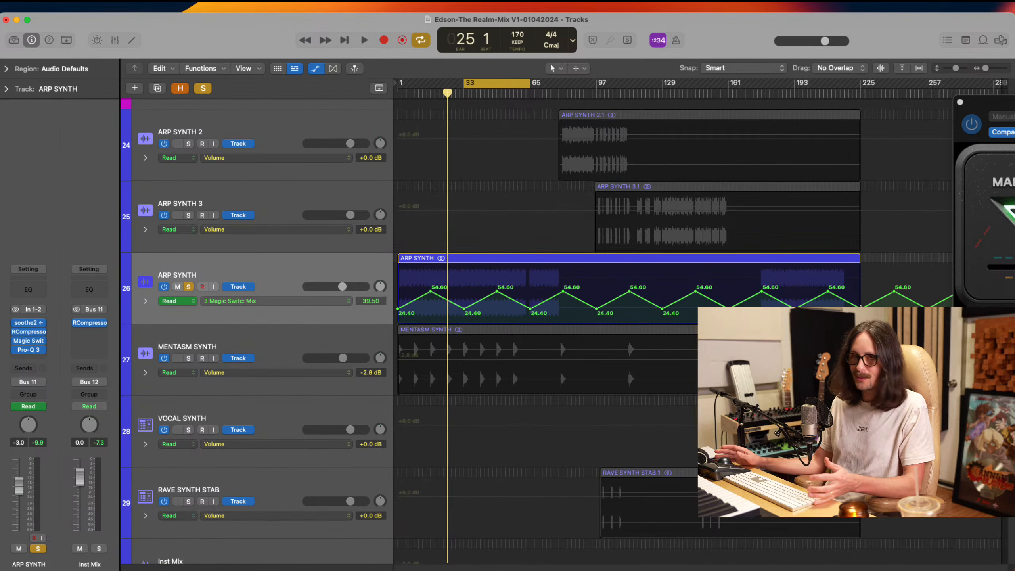
key(super+z)
key(super+z)
key(super+z)
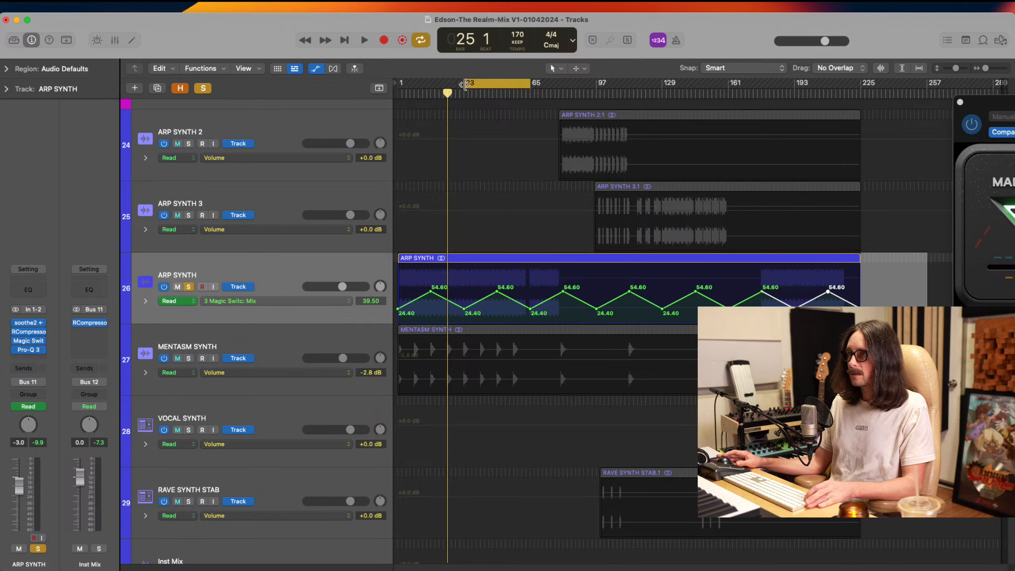
Extend the cycle range to bars 1 to 65, hide the track automation and start playback from bar 1
drag(460, 84, 399, 85)
key(a)
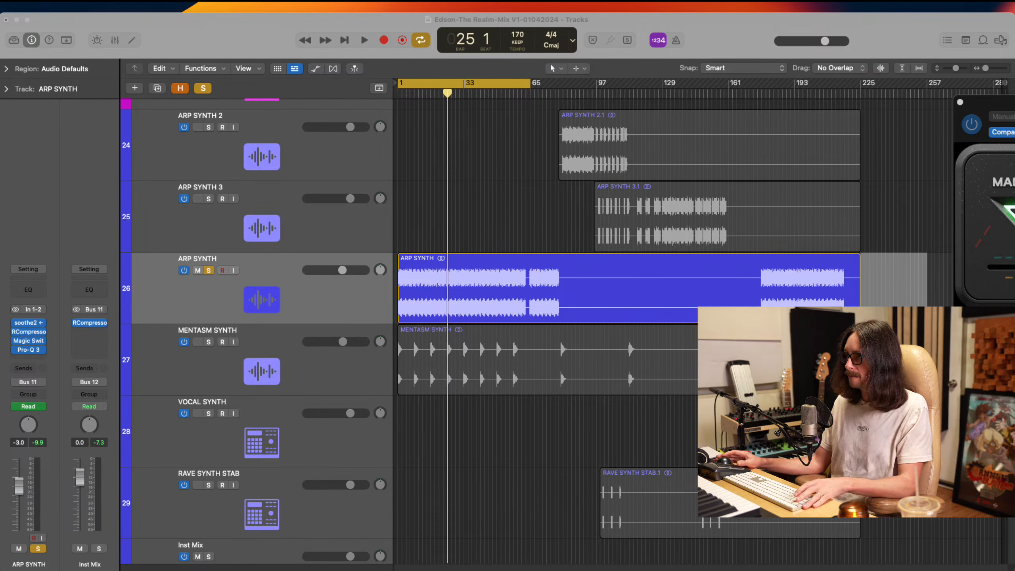
key(space)
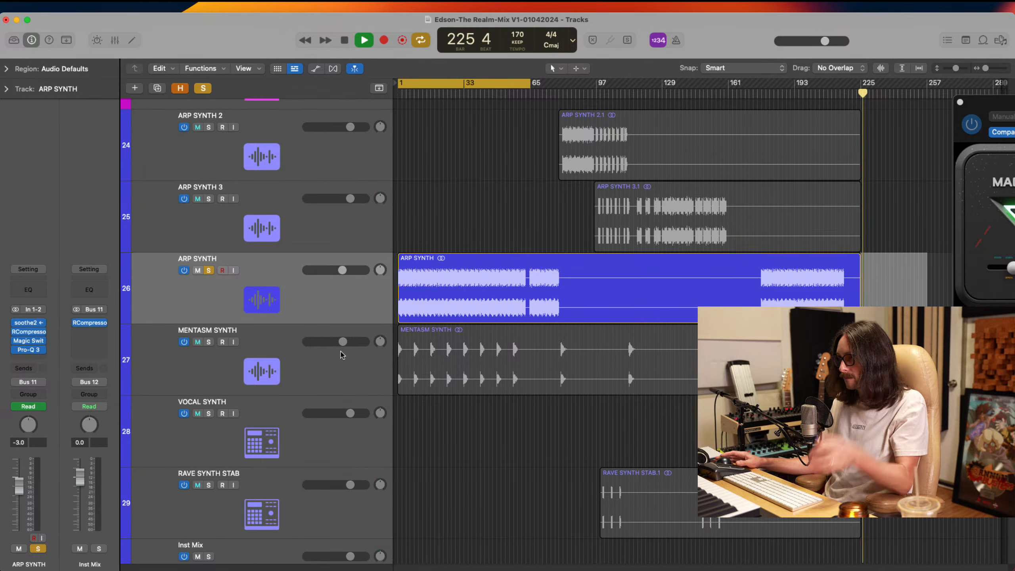
key(space)
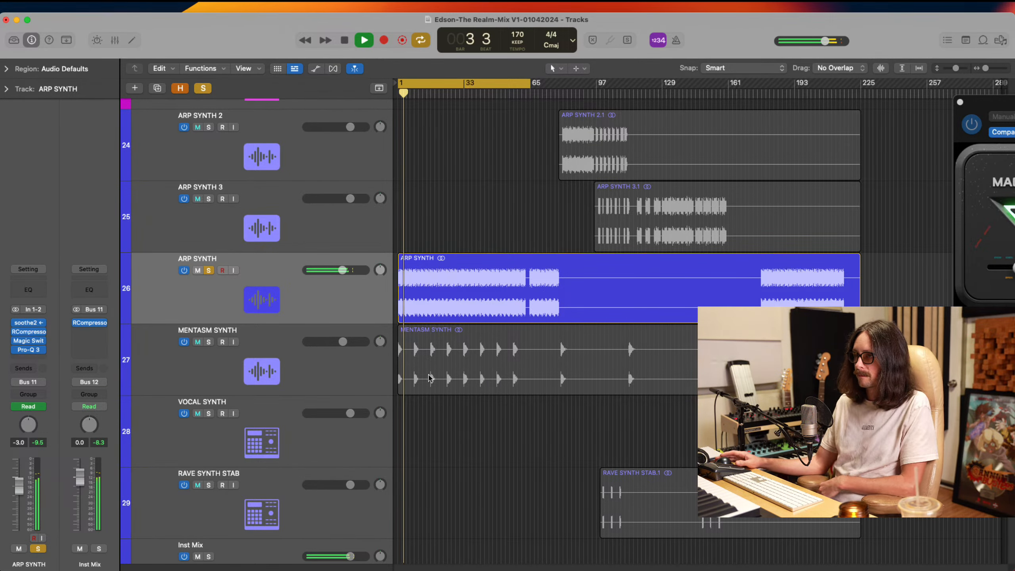
Reopen Magic Switch on ARP SYNTH over the regions, watch its Mix follow the displayed automation, and stop playback at bar 17
click(29, 341)
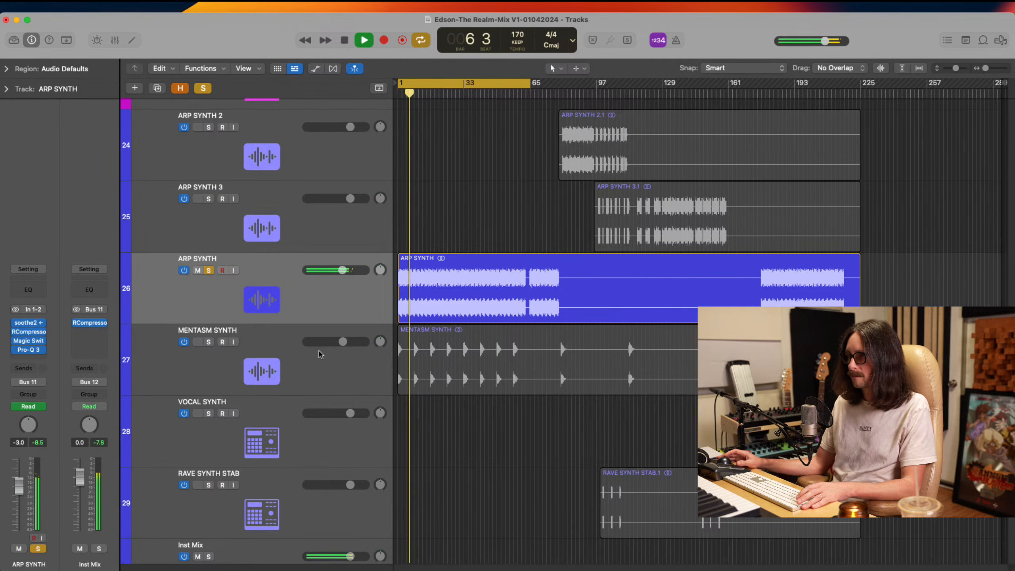
click(30, 341)
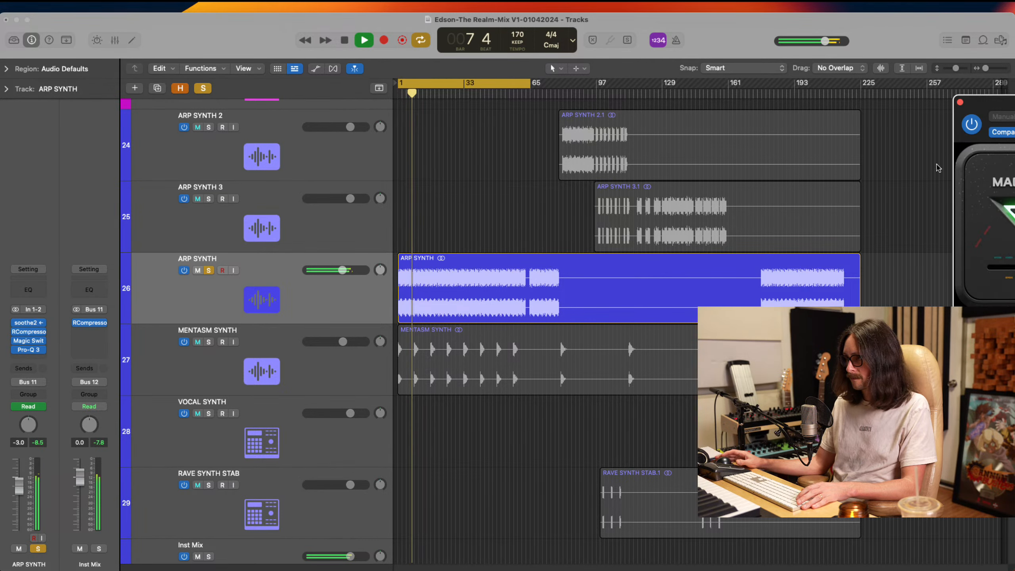
drag(990, 108, 663, 81)
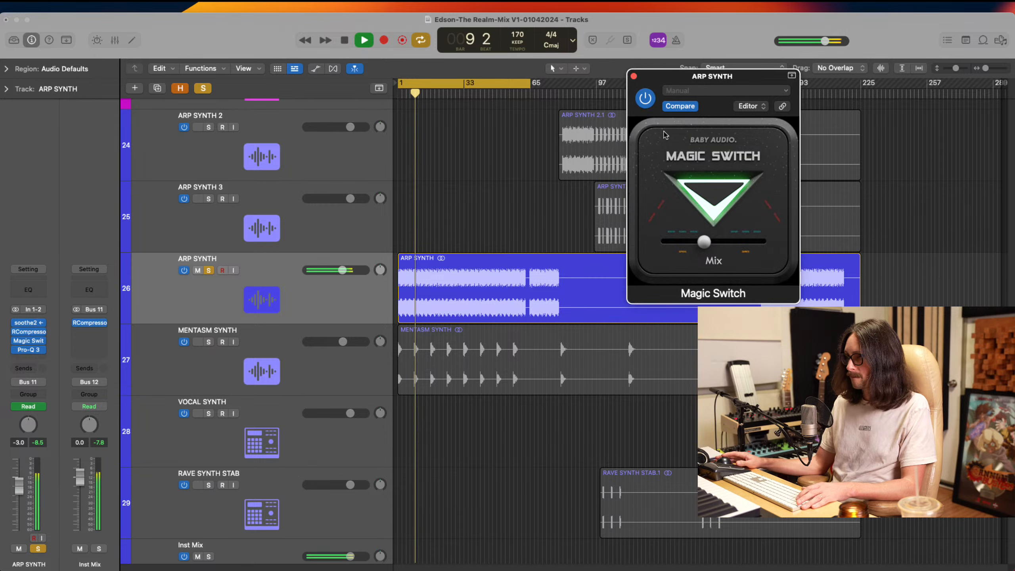
click(321, 295)
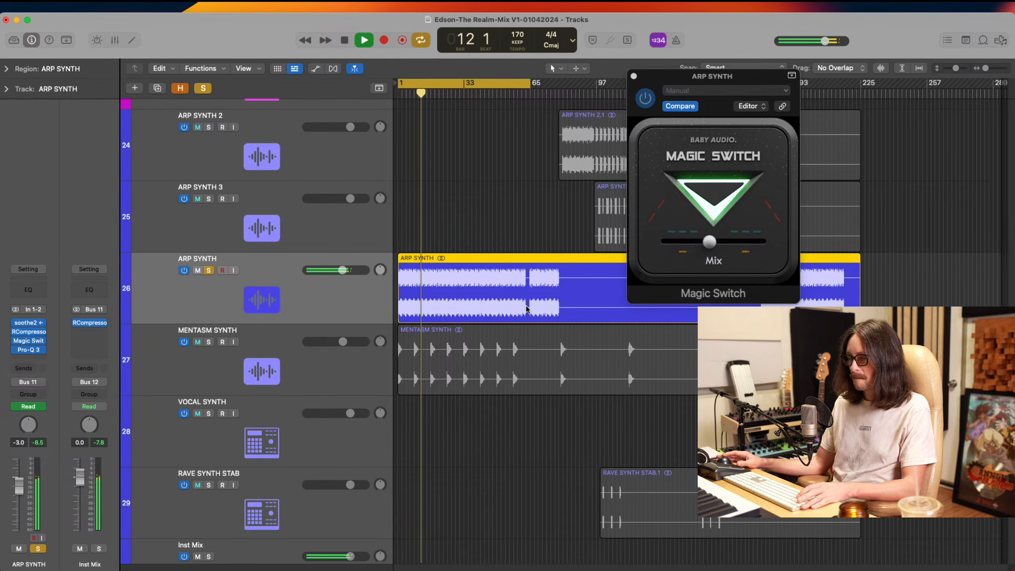
key(a)
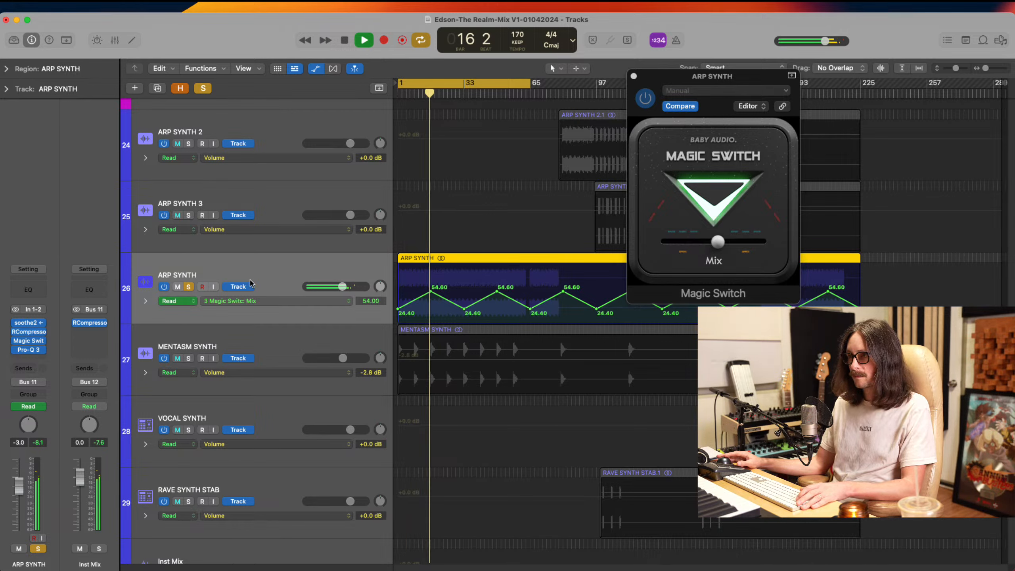
key(space)
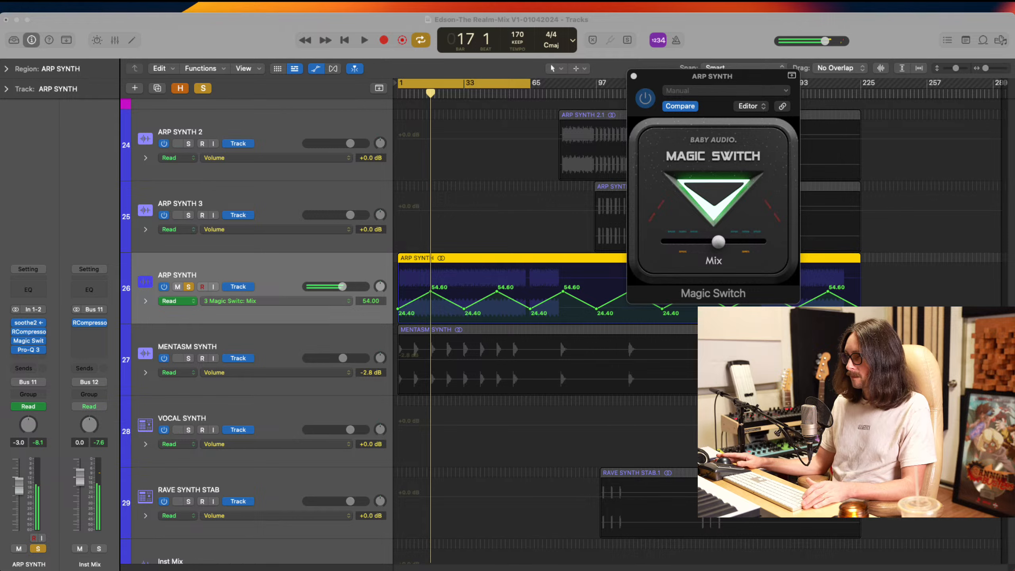
click(722, 28)
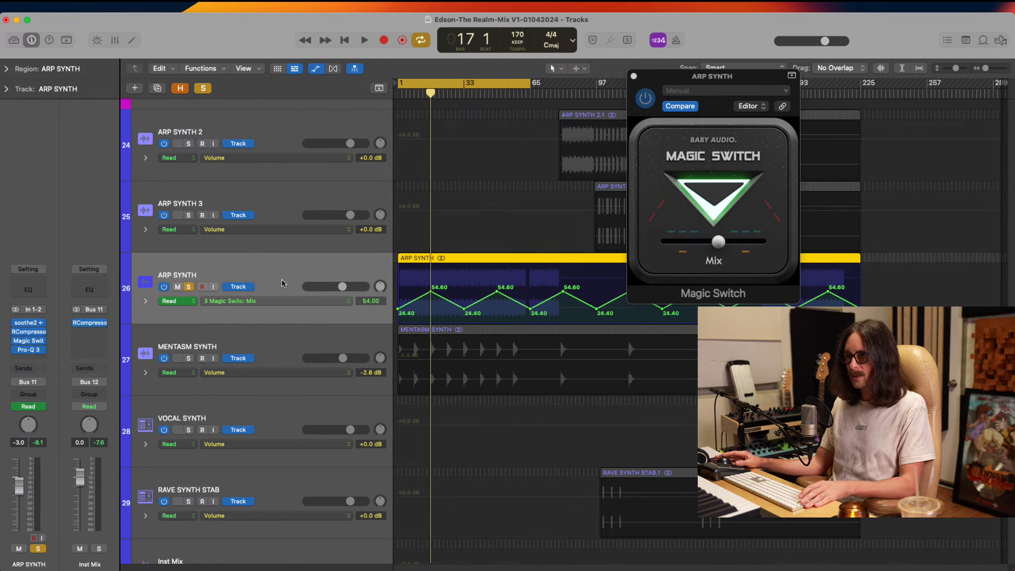
Insert the stereo Waves TrueVerb (s) reverb on ARP SYNTH after Pro-Q 3
click(25, 358)
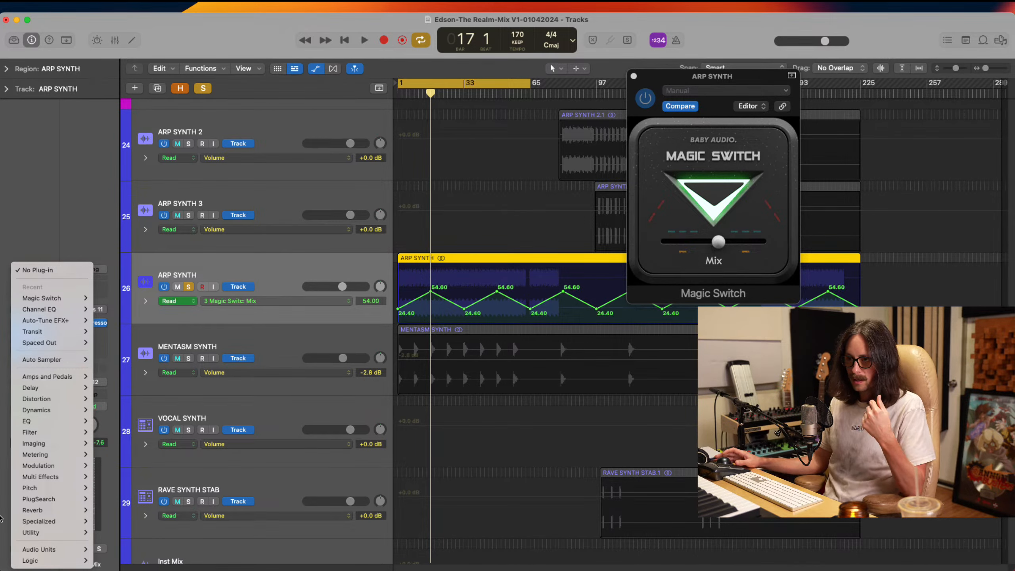
mouse_move(45, 554)
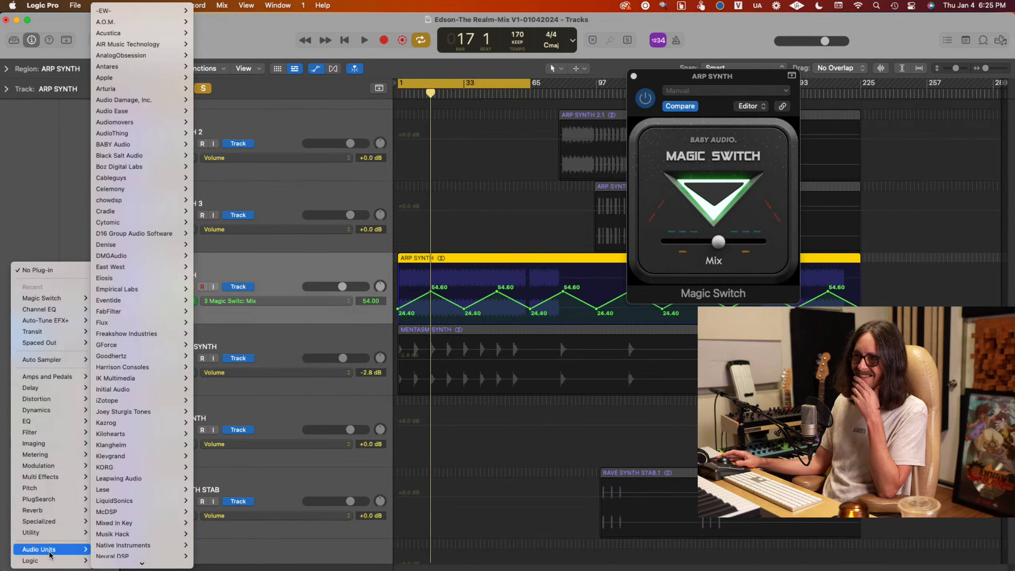
scroll(129, 536, down, 10)
mouse_move(128, 526)
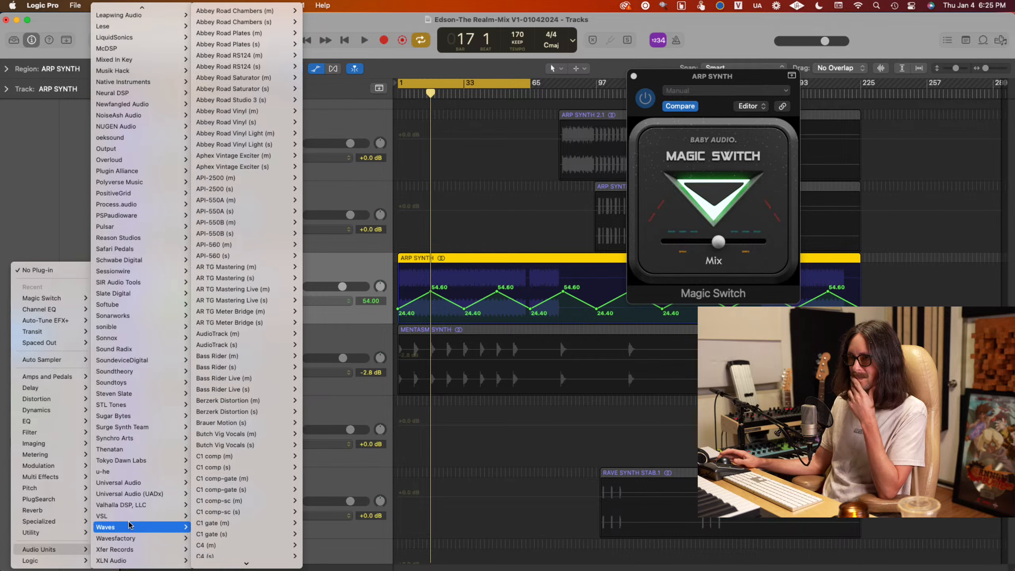
scroll(280, 312, down, 10)
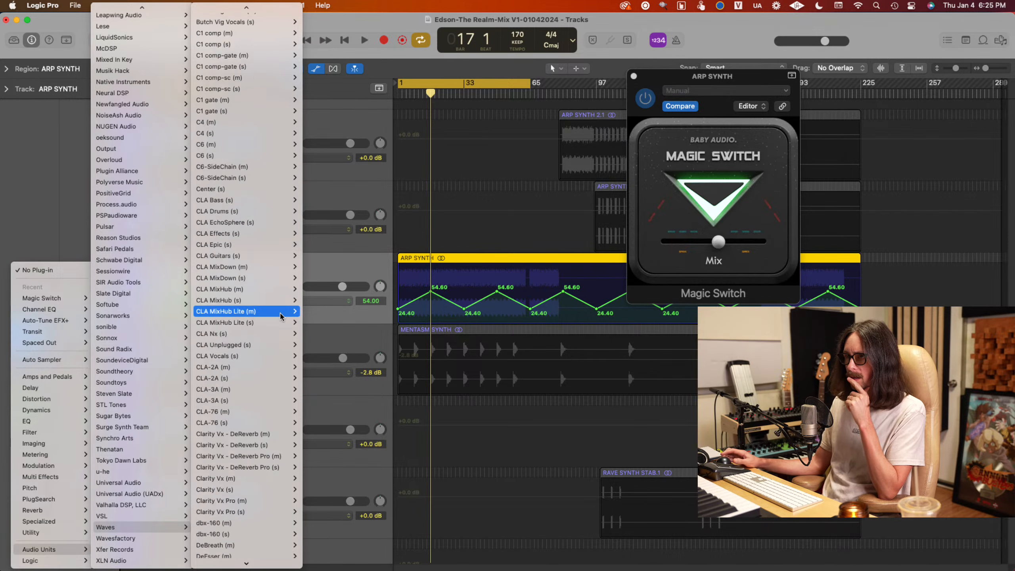
scroll(280, 313, down, 15)
mouse_move(230, 512)
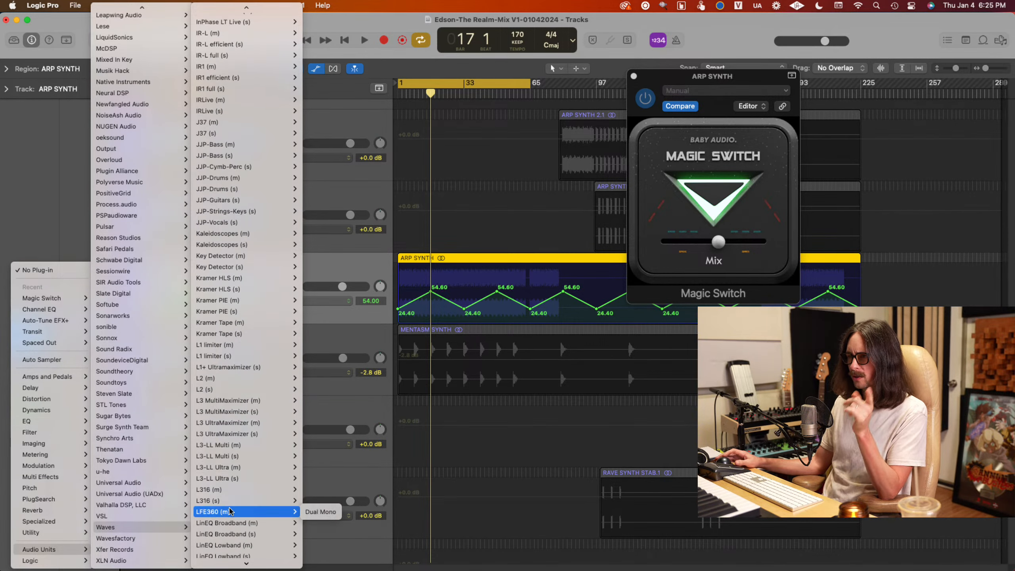
scroll(230, 511, down, 15)
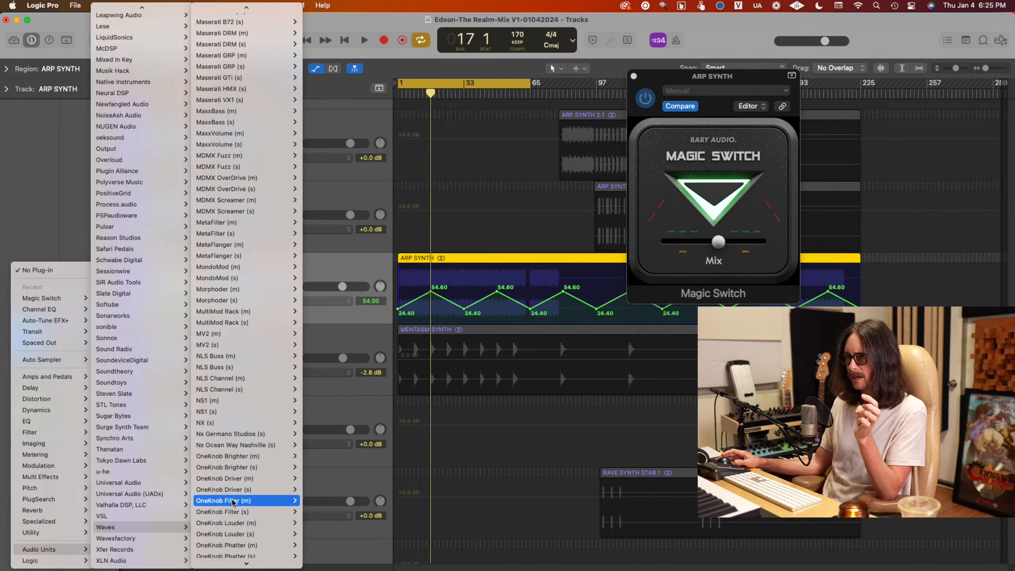
scroll(233, 502, down, 10)
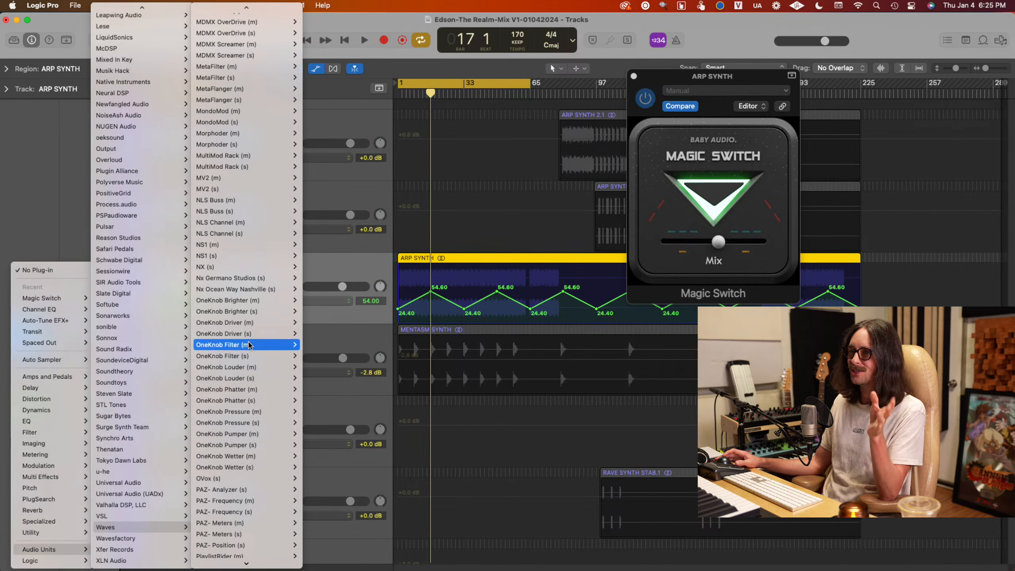
scroll(223, 453, down, 10)
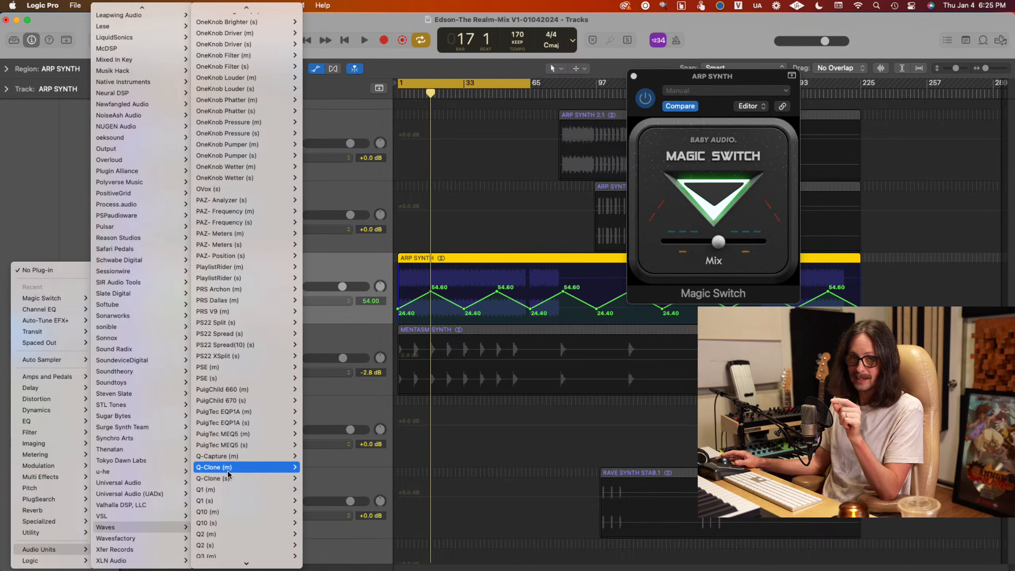
scroll(226, 488, down, 5)
mouse_move(229, 469)
scroll(228, 474, down, 20)
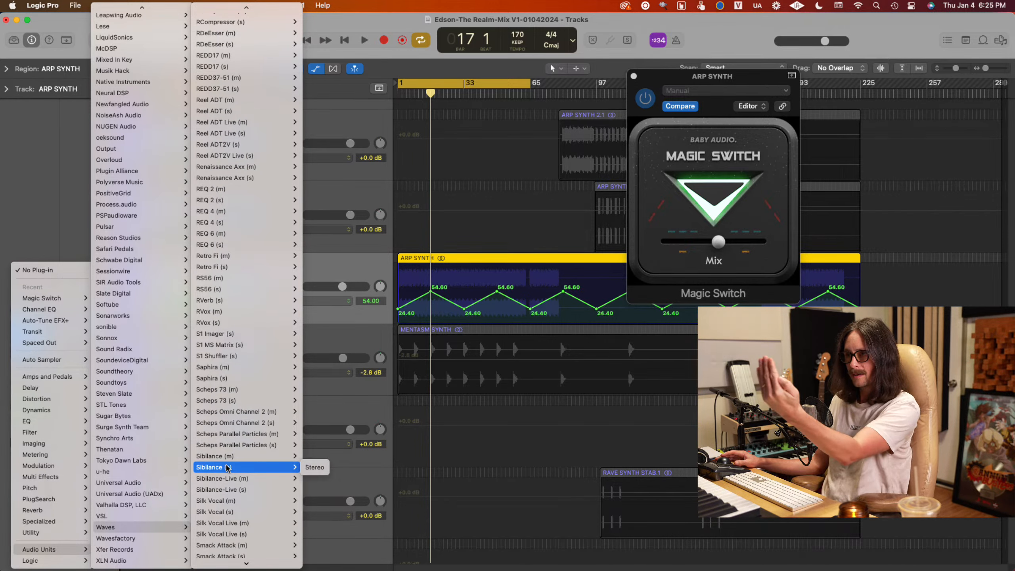
scroll(226, 468, down, 3)
scroll(228, 466, down, 15)
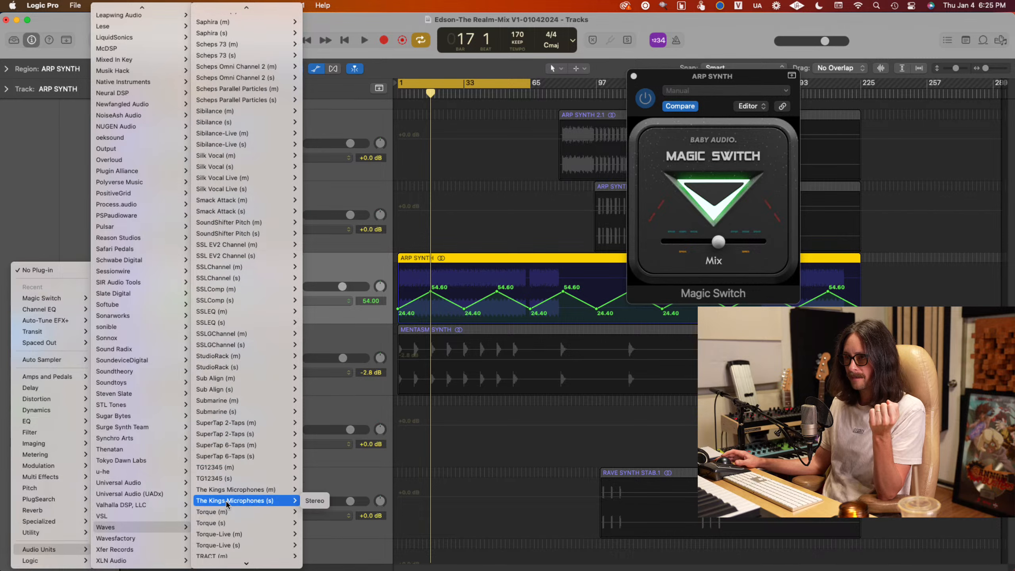
scroll(233, 471, down, 10)
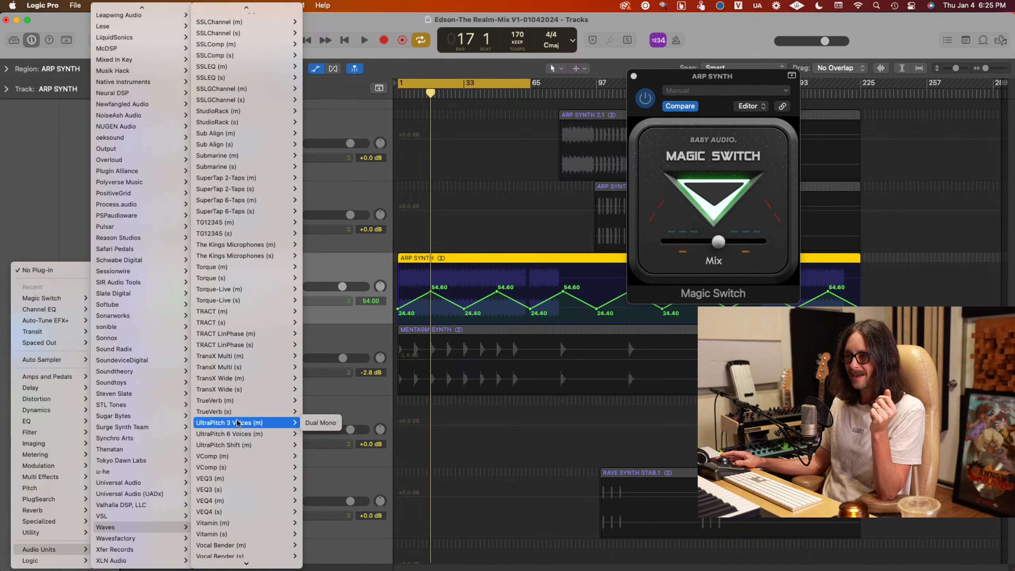
mouse_move(236, 405)
click(315, 411)
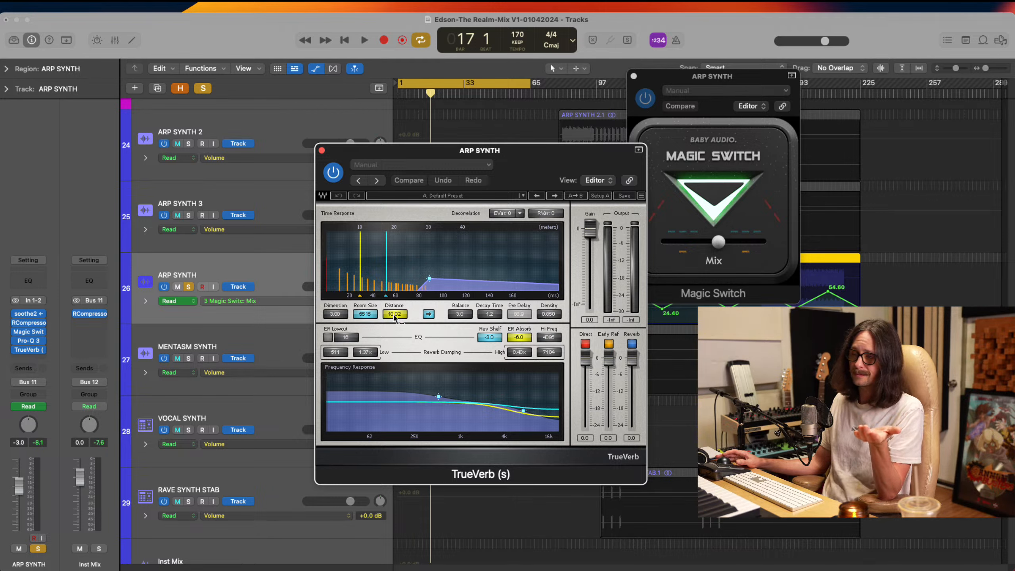
Set TrueVerb's Room Size to 20000 and its Distance to 21.36 on ARP SYNTH
drag(394, 316, 430, 315)
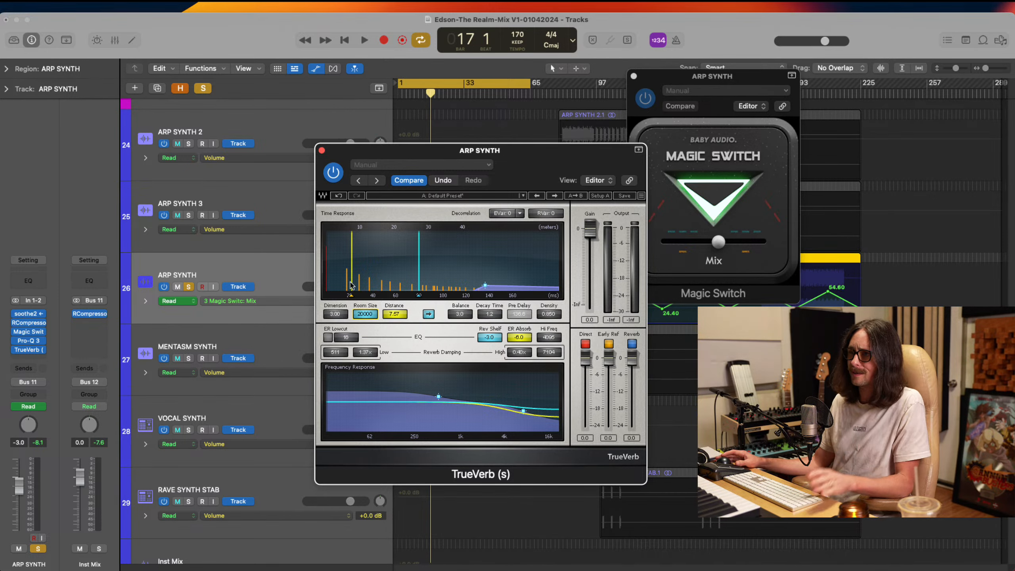
mouse_move(353, 296)
mouse_down()
mouse_move(423, 303)
mouse_move(400, 302)
mouse_up()
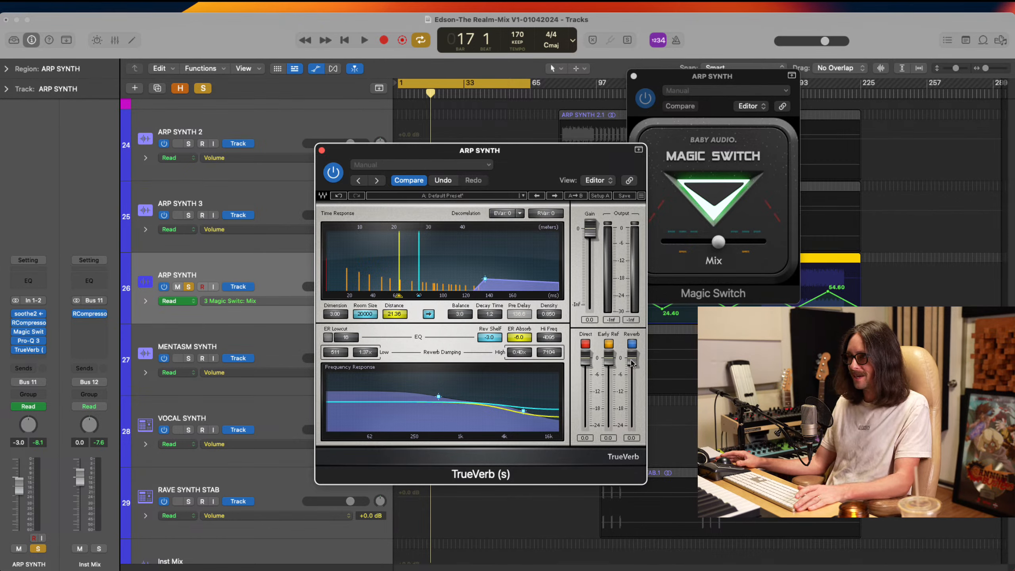
Lower TrueVerb's Reverb level to -24.0 and switch it off, and set the Early Ref level to -12.2
drag(631, 362, 628, 397)
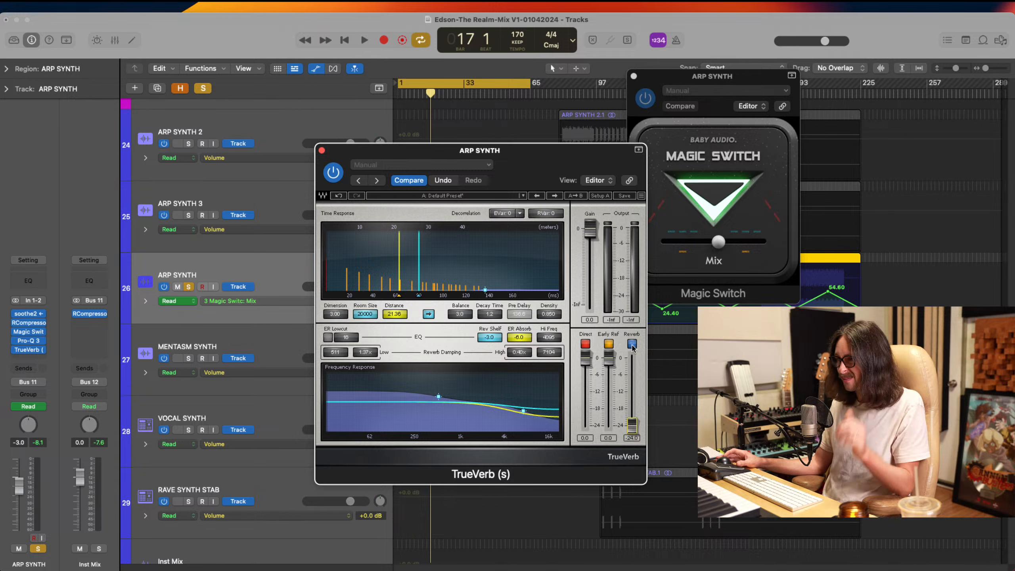
click(632, 345)
drag(611, 361, 592, 444)
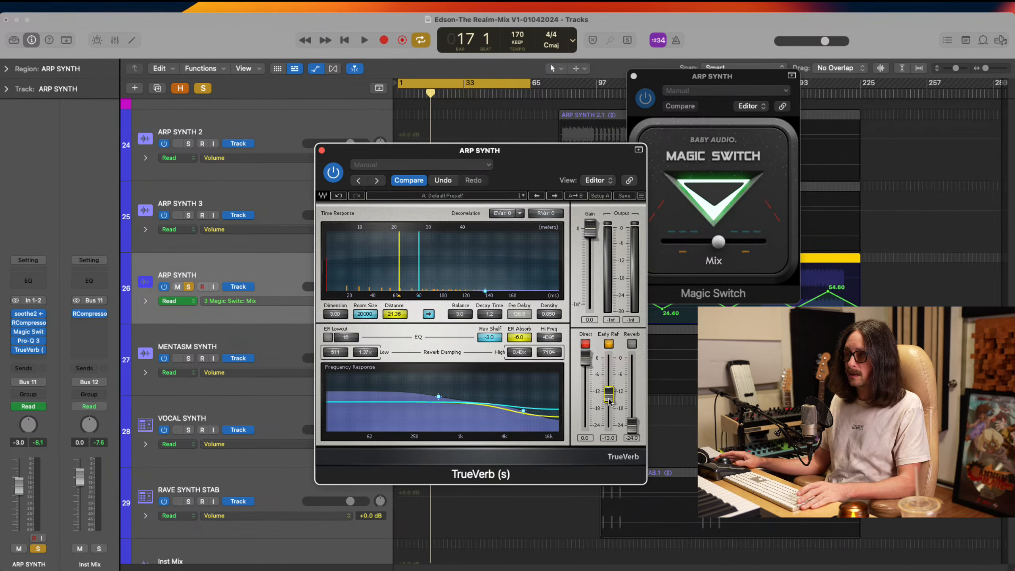
drag(610, 399, 609, 426)
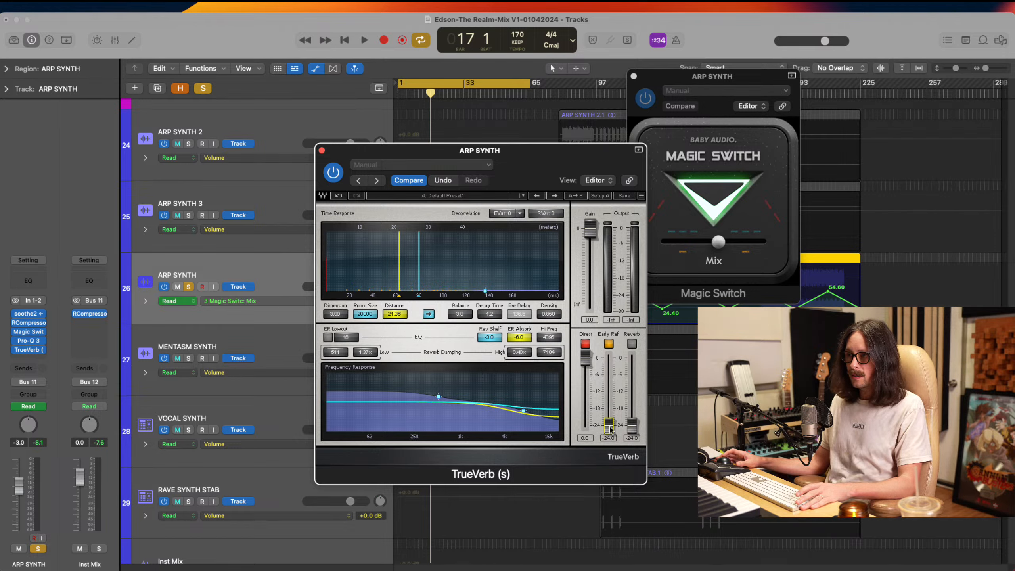
drag(613, 426, 625, 336)
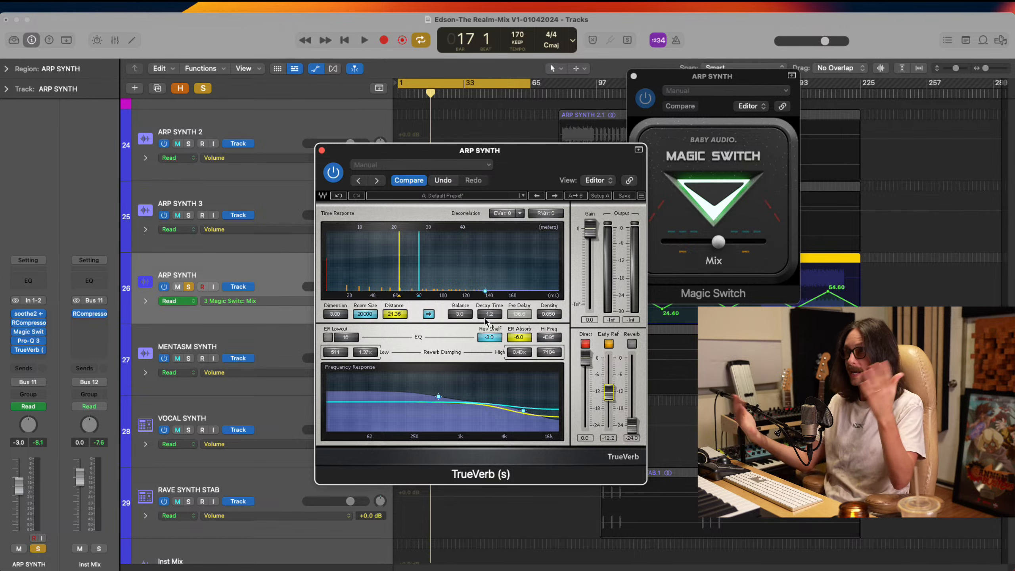
Set TrueVerb's Distance to 19.41, display its Distance automation on the ARP SYNTH track, and close the plug-in
mouse_move(399, 315)
mouse_down()
mouse_move(484, 316)
mouse_move(448, 315)
mouse_up()
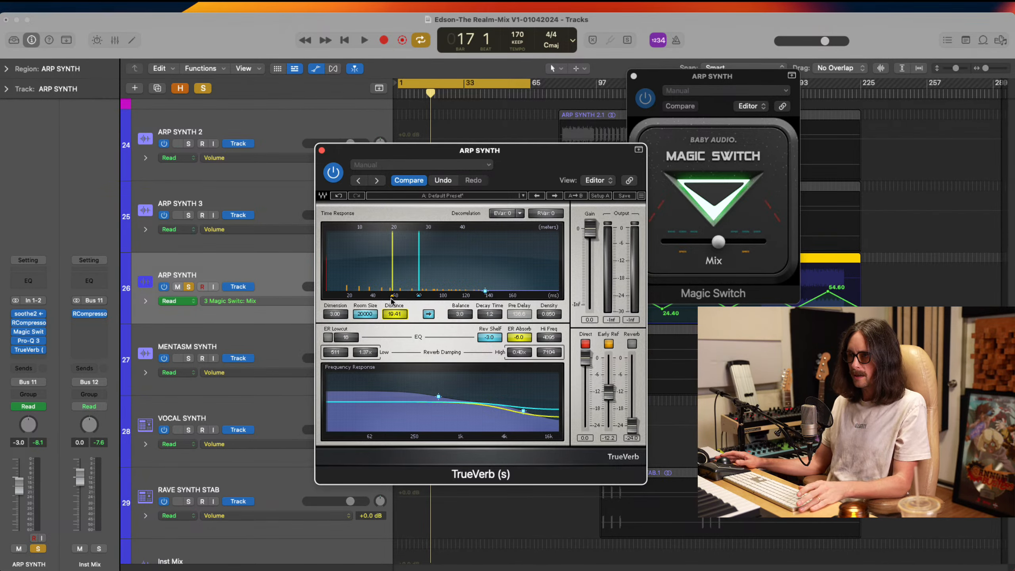
click(256, 300)
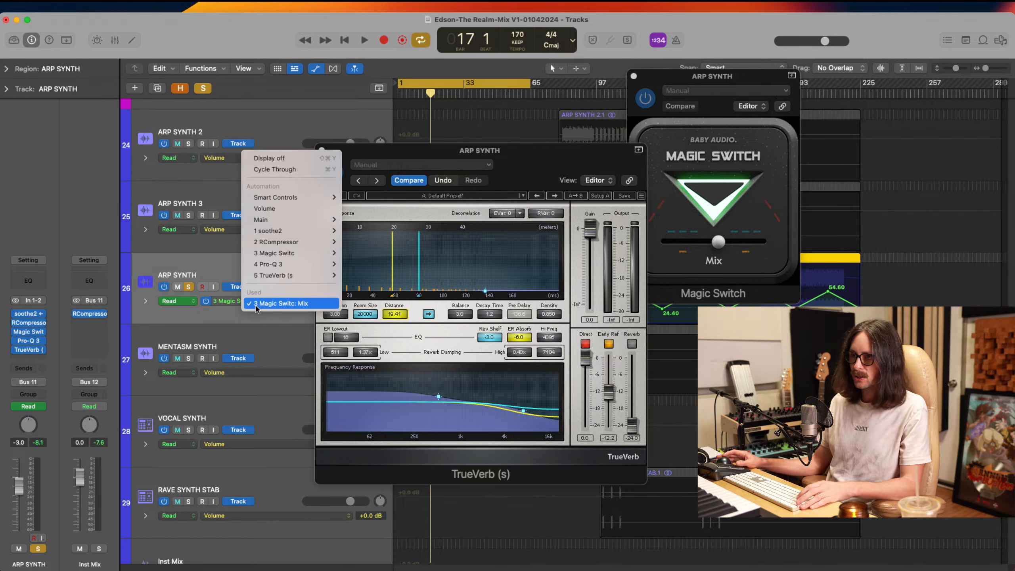
mouse_move(271, 280)
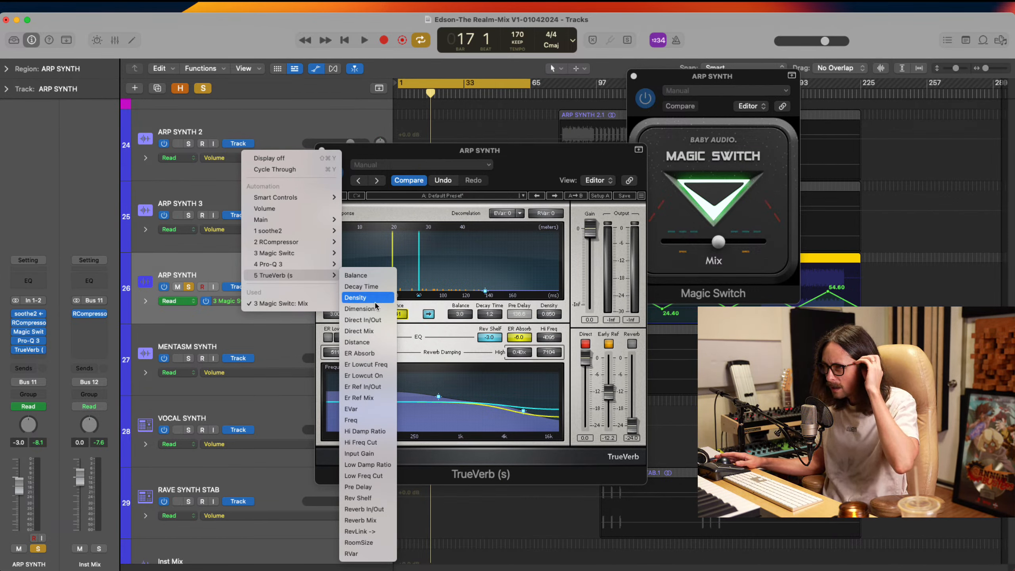
click(374, 342)
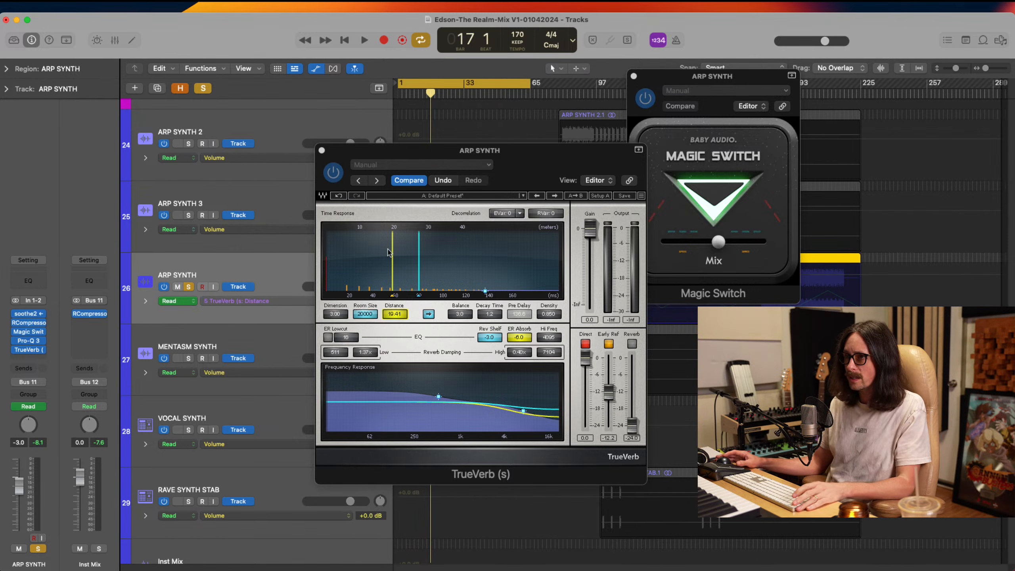
click(321, 151)
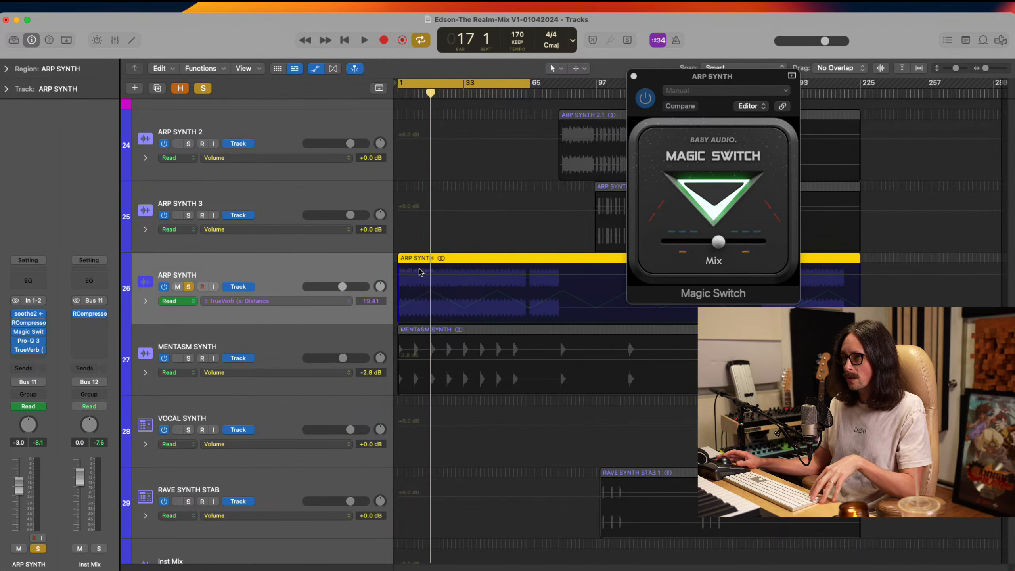
Enlarge the start of the ARP SYNTH region, close Magic Switch, and set the cycle range to bars 1 to 9
key(super+Up)
drag(429, 254, 372, 344)
click(634, 76)
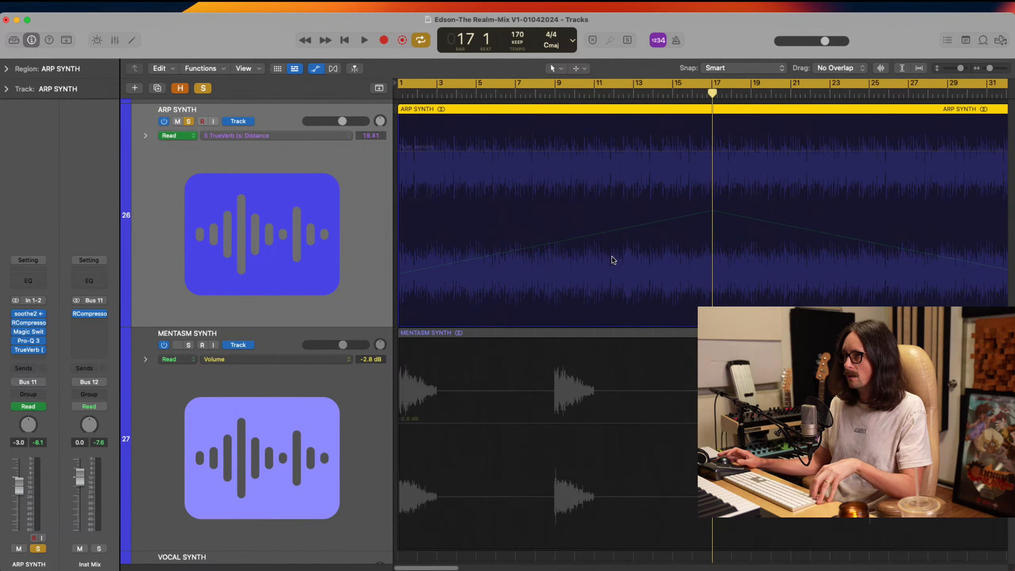
click(665, 78)
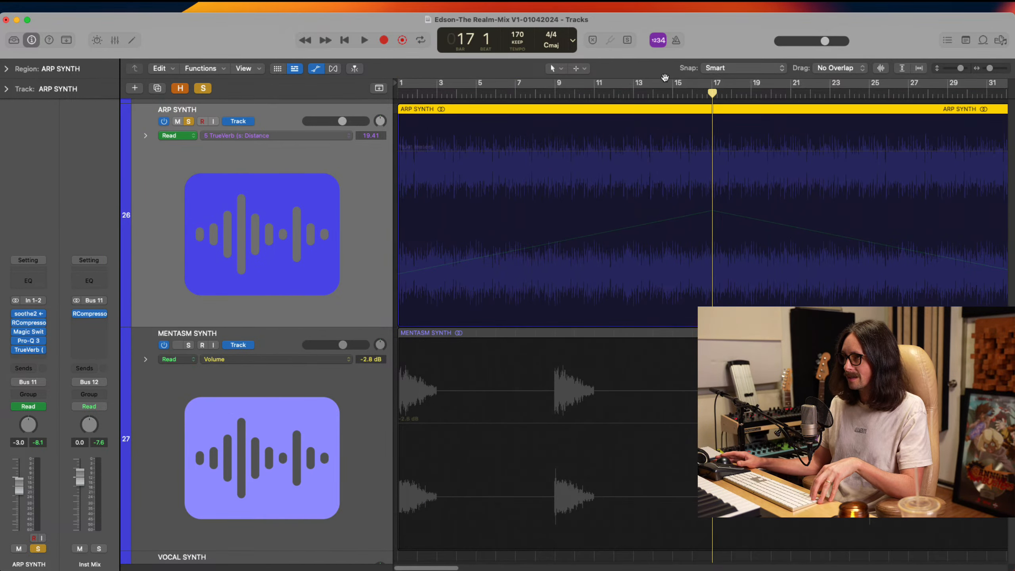
drag(560, 85, 399, 85)
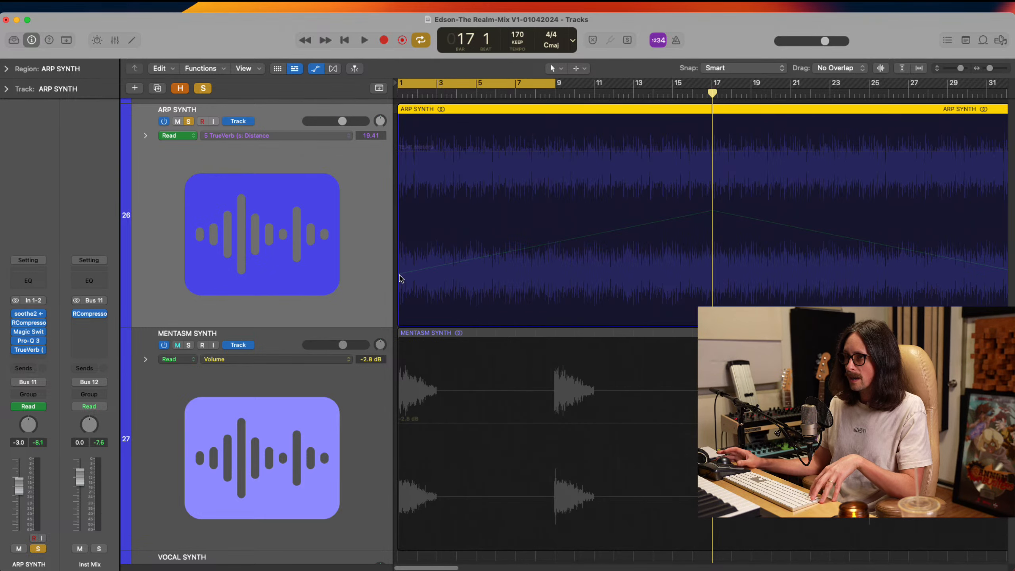
Add a Distance automation point at bar 1 of ARP SYNTH and set its value to 16.11 meters through TrueVerb
click(402, 148)
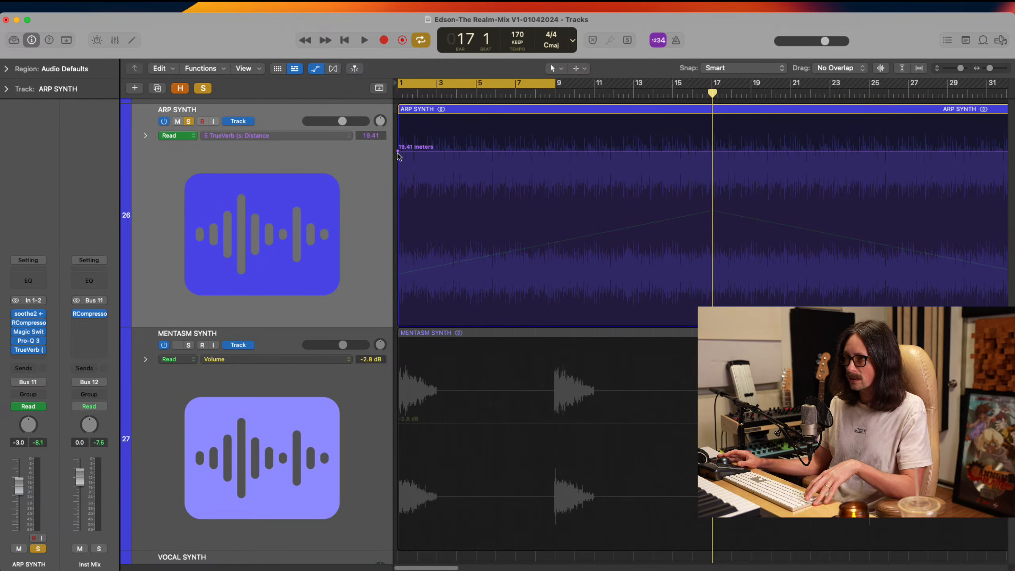
click(27, 351)
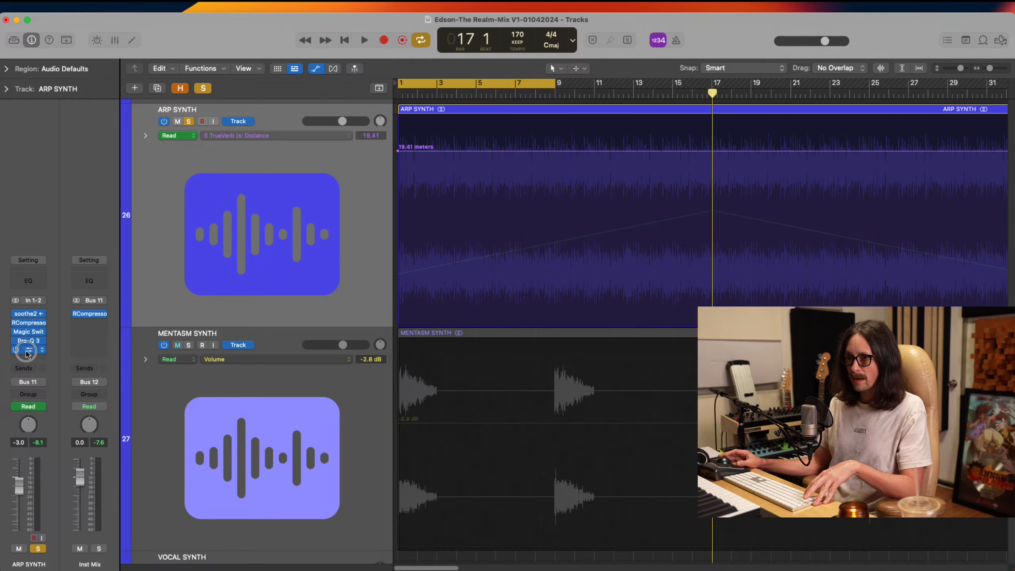
drag(544, 170, 327, 128)
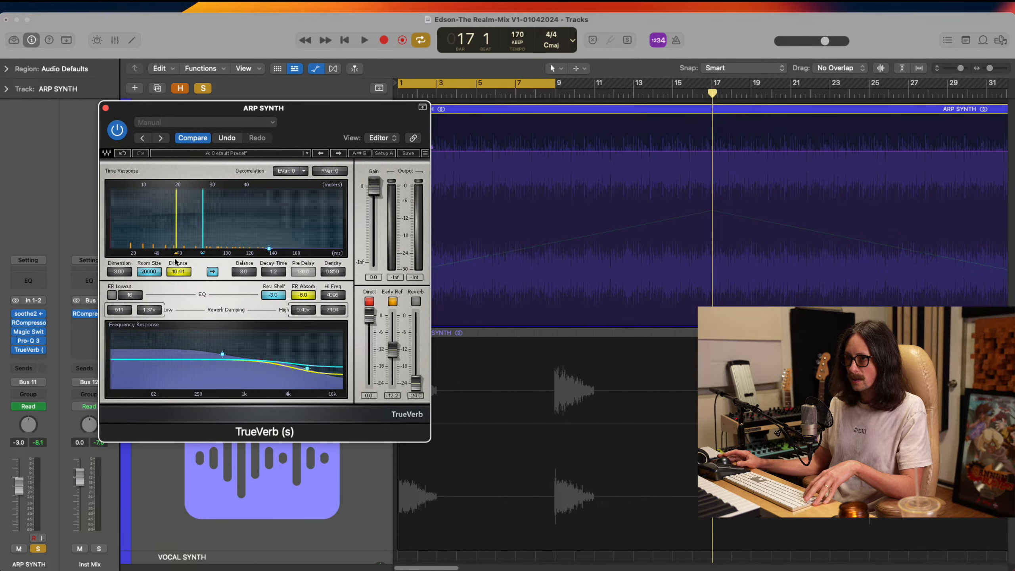
mouse_move(175, 254)
mouse_down()
mouse_move(240, 259)
mouse_move(166, 256)
mouse_up()
click(106, 107)
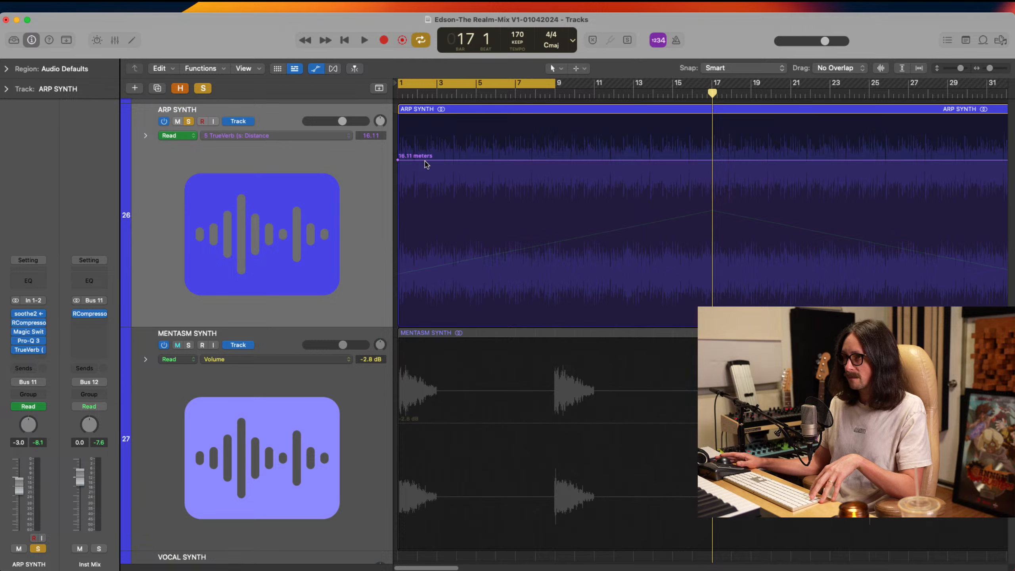
Shape the Distance automation to rise to 40.00 meters at bar 9 and fall to 9.84 meters at bar 17, moving the cycle range to bars 9–17
drag(424, 160, 554, 116)
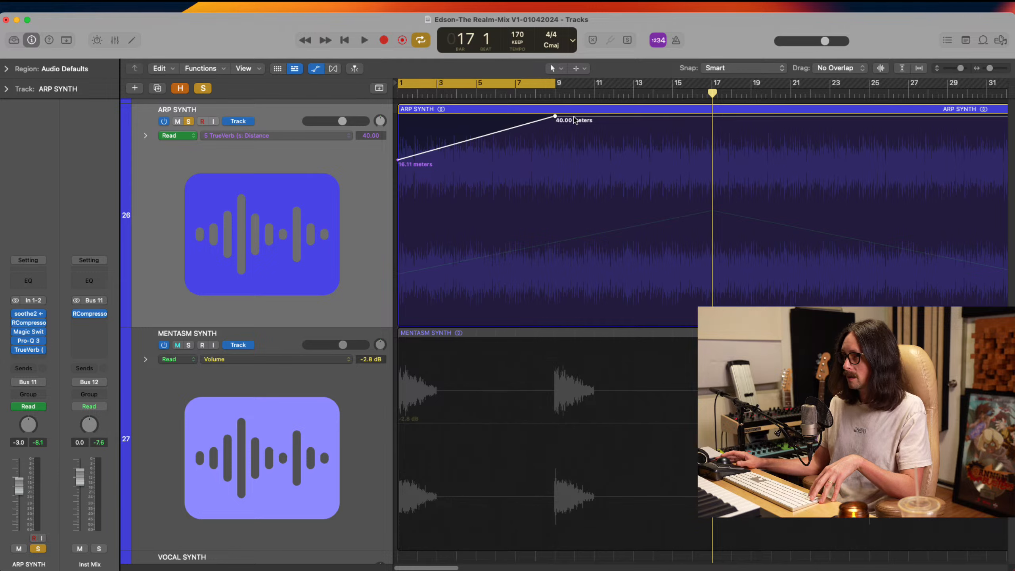
drag(484, 86, 641, 93)
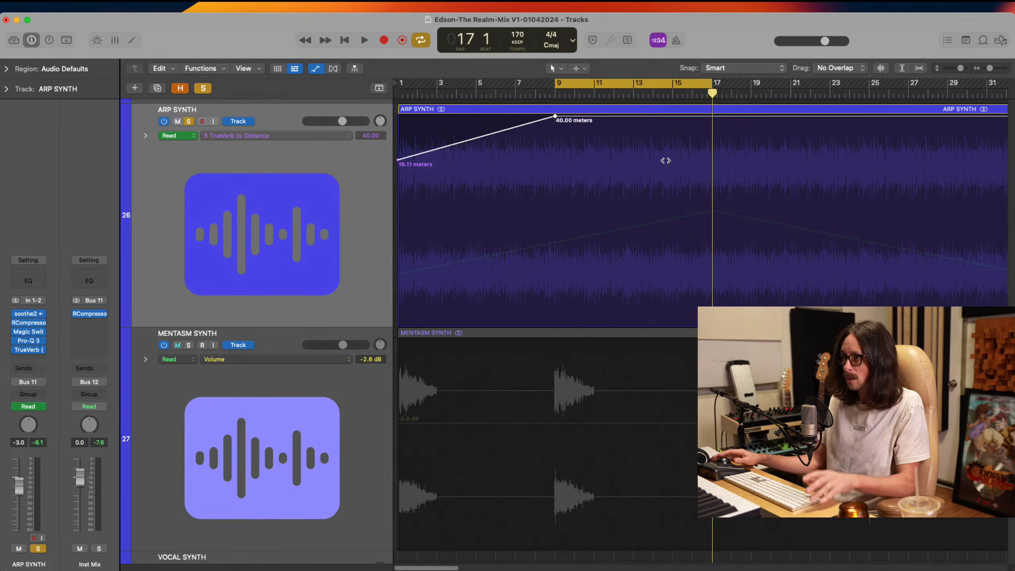
drag(713, 119, 703, 186)
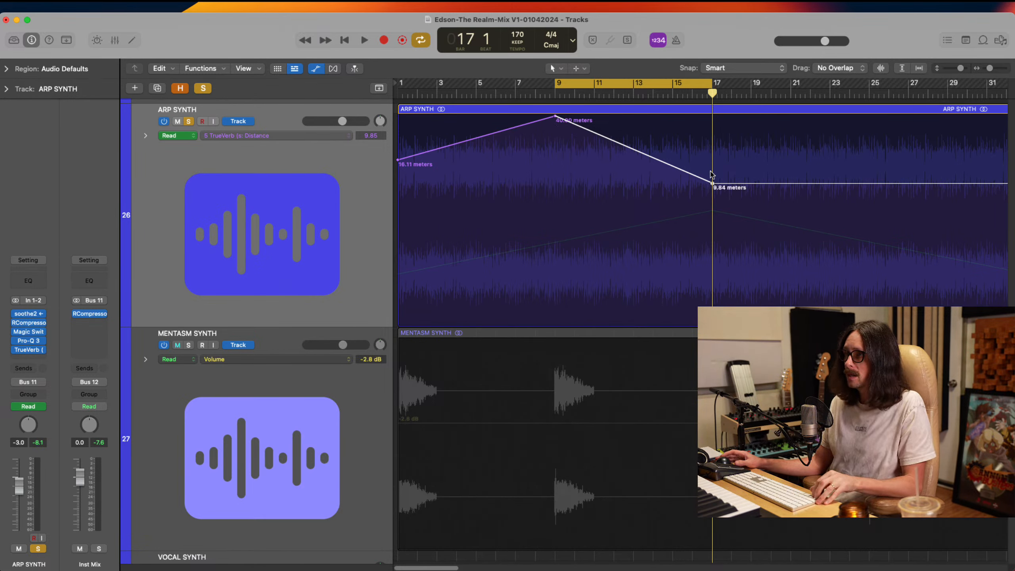
Copy ARP SYNTH's Distance automation from bars 1 to 17 and paste it at bar 17
drag(713, 184, 384, 155)
scroll(709, 147, right, 2)
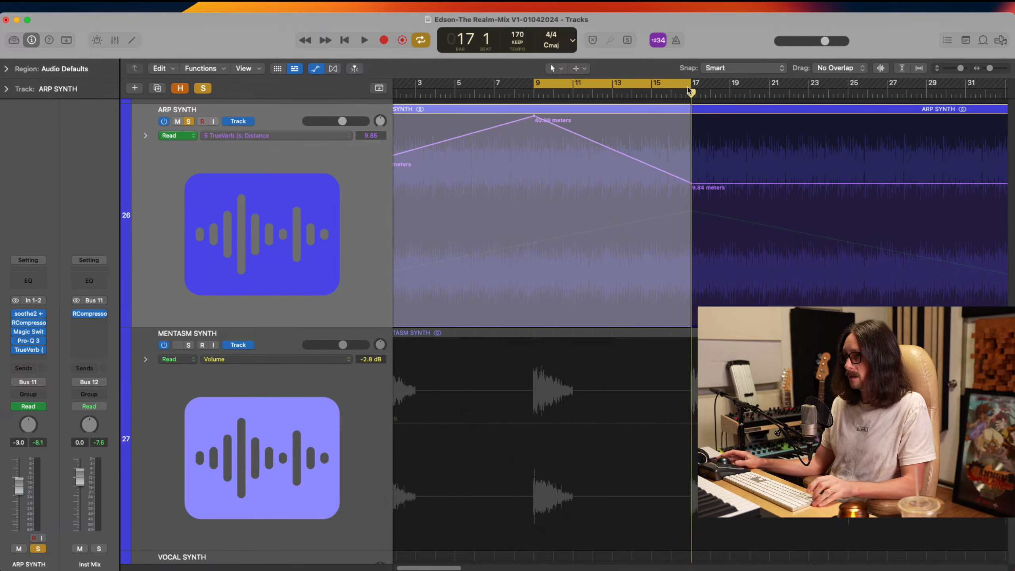
click(690, 94)
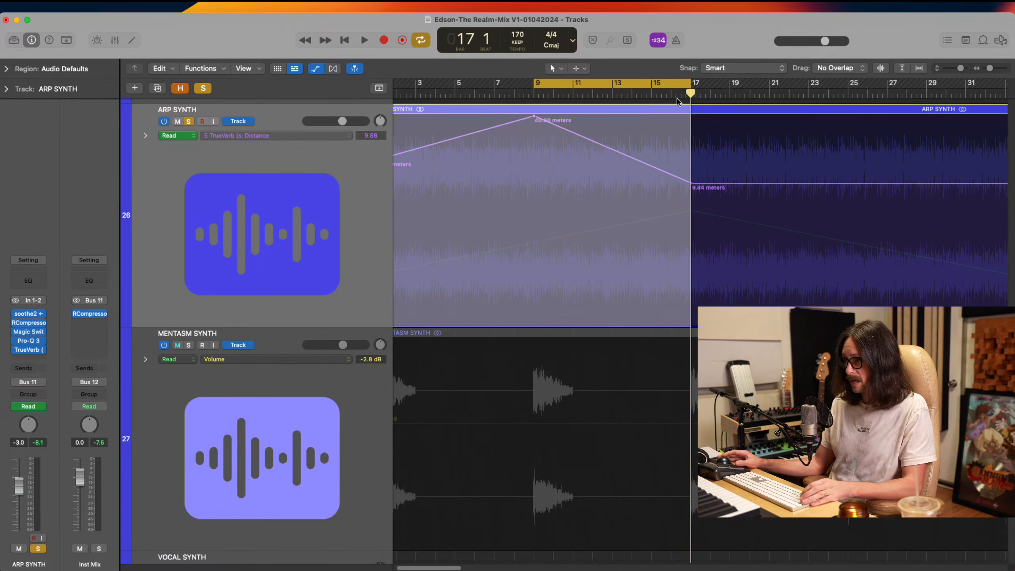
click(678, 99)
key(super+v)
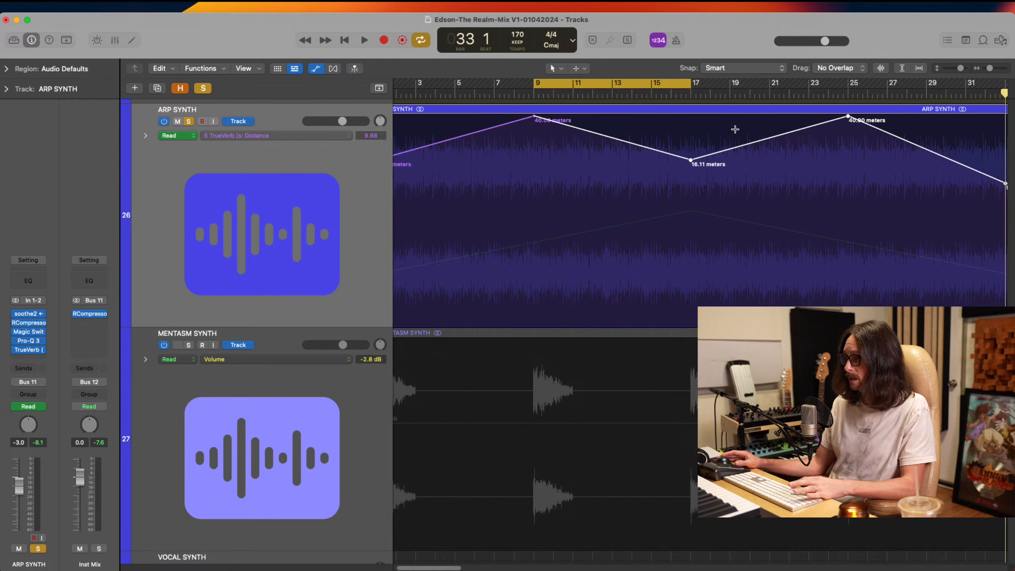
Paste the copied Distance automation three more times on ARP SYNTH, from bar 33 to bar 81
scroll(722, 188, right, 6)
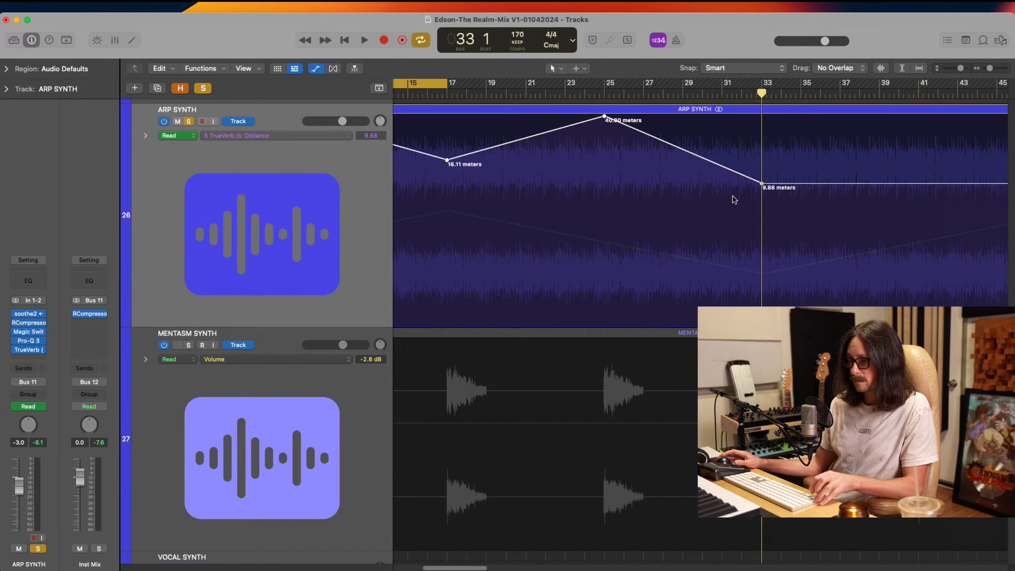
scroll(734, 197, down, 2)
scroll(733, 198, down, 2)
key(super+v)
key(super+v)
key(super+v)
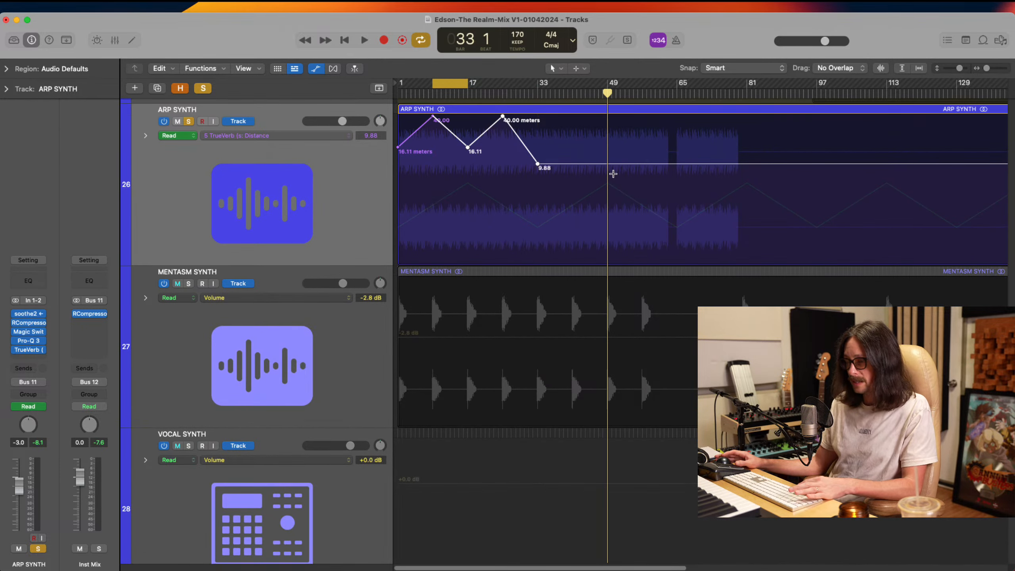
Paste the Distance automation three times from bar 177, covering ARP SYNTH's closing section up to bar 225
scroll(615, 178, up, 2)
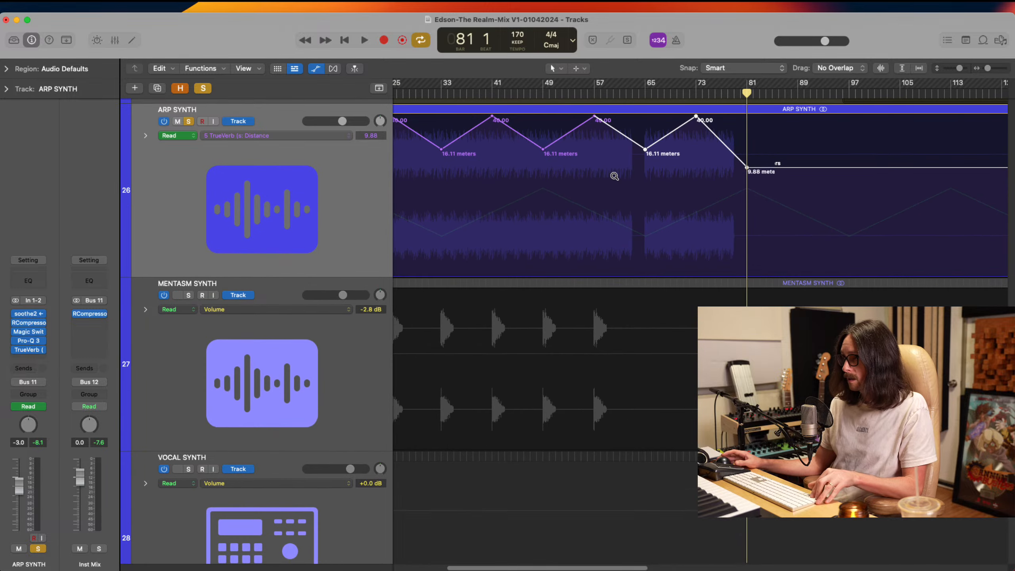
scroll(614, 178, down, 5)
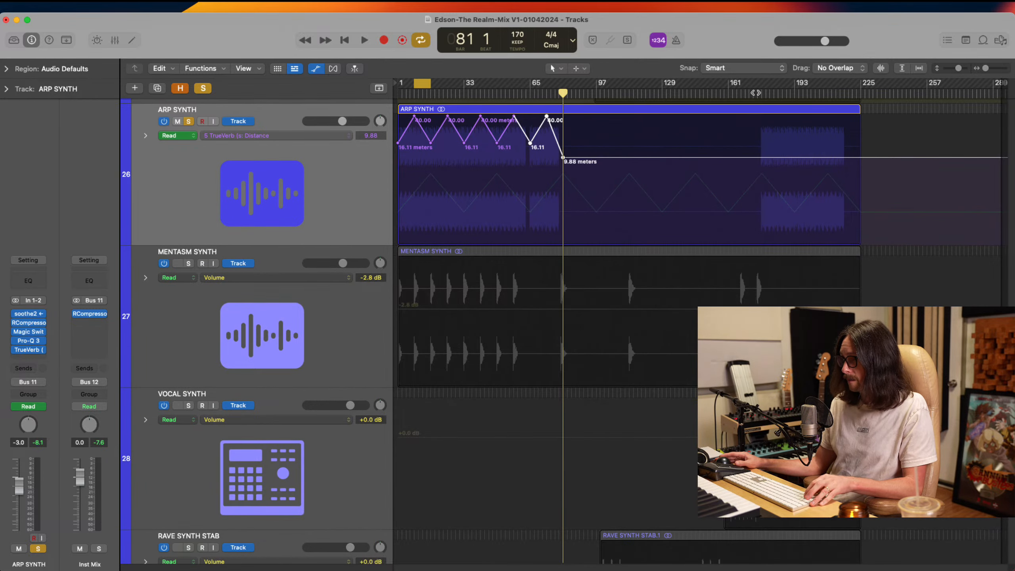
click(761, 92)
scroll(740, 156, down, 2)
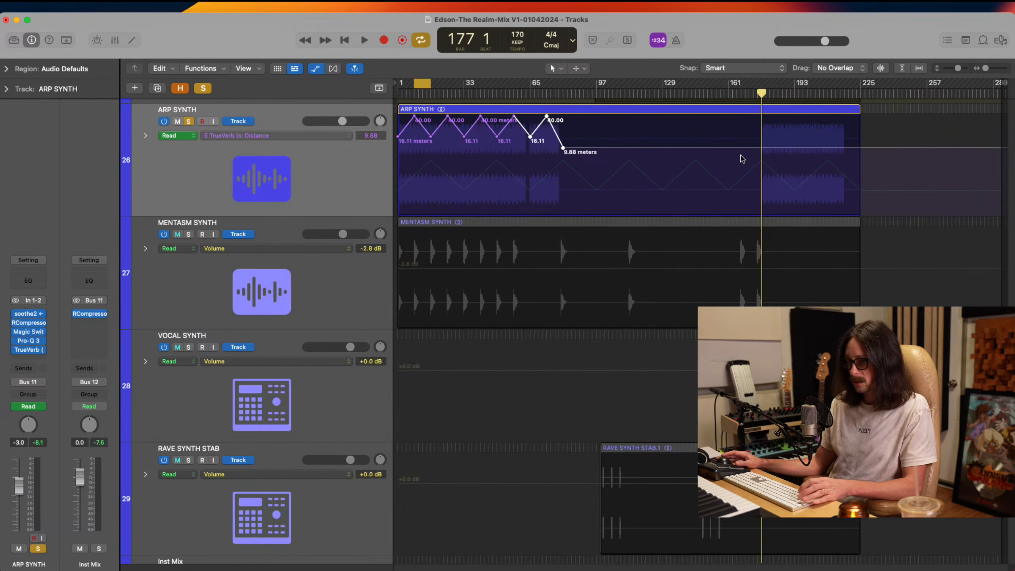
key(super+v)
key(super+v)
key(super+v)
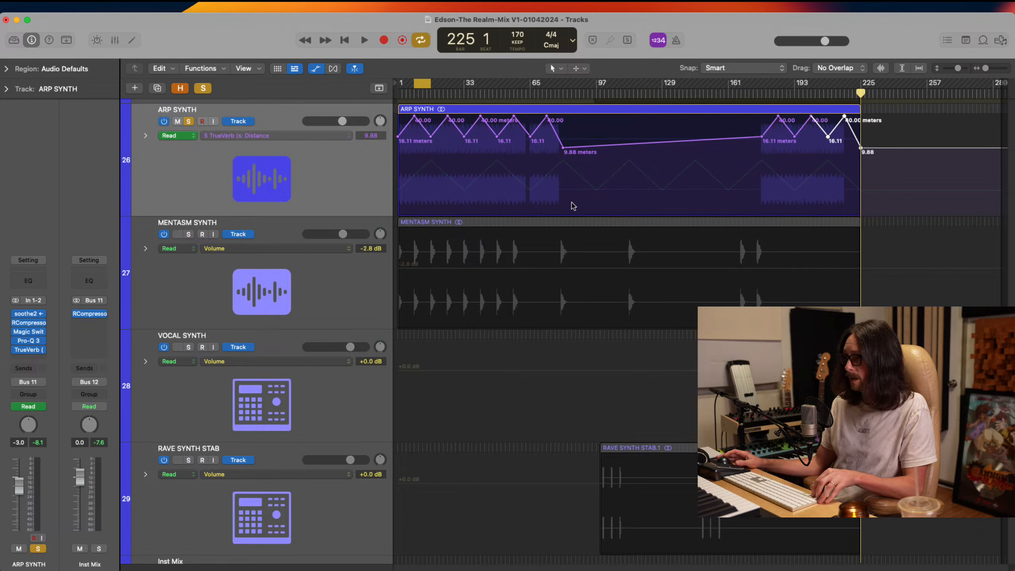
Extend the cycle range to bars 1 to 17 and review the Magic Switch and TrueVerb plug-ins on ARP SYNTH, leaving TrueVerb closed
scroll(573, 206, down, 1)
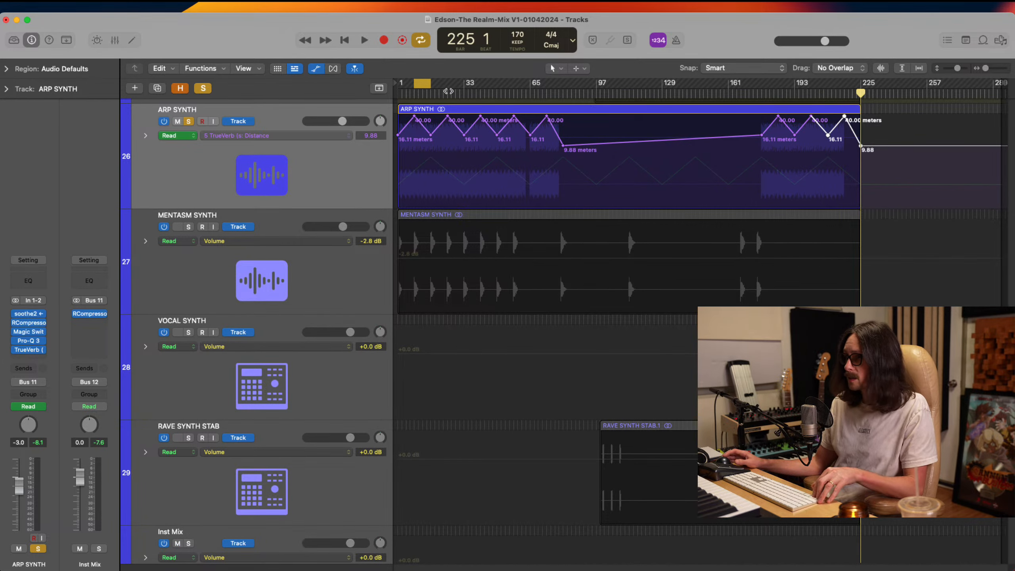
drag(416, 84, 396, 85)
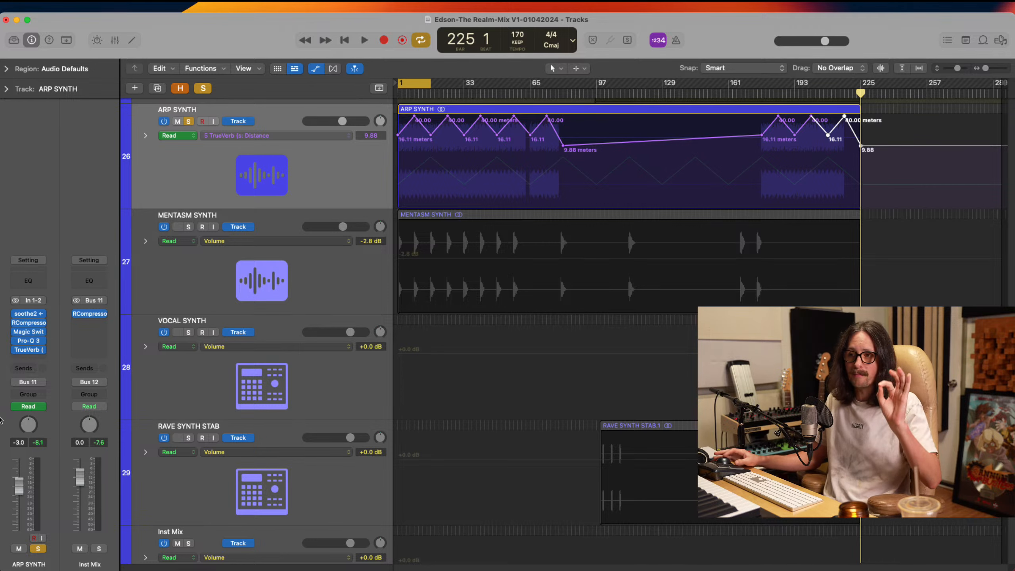
click(28, 331)
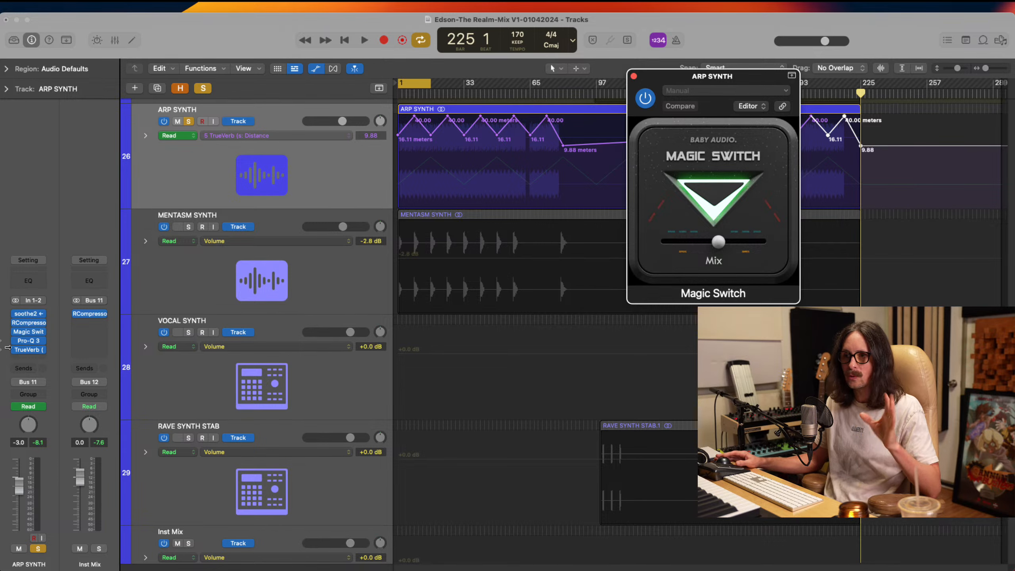
click(29, 349)
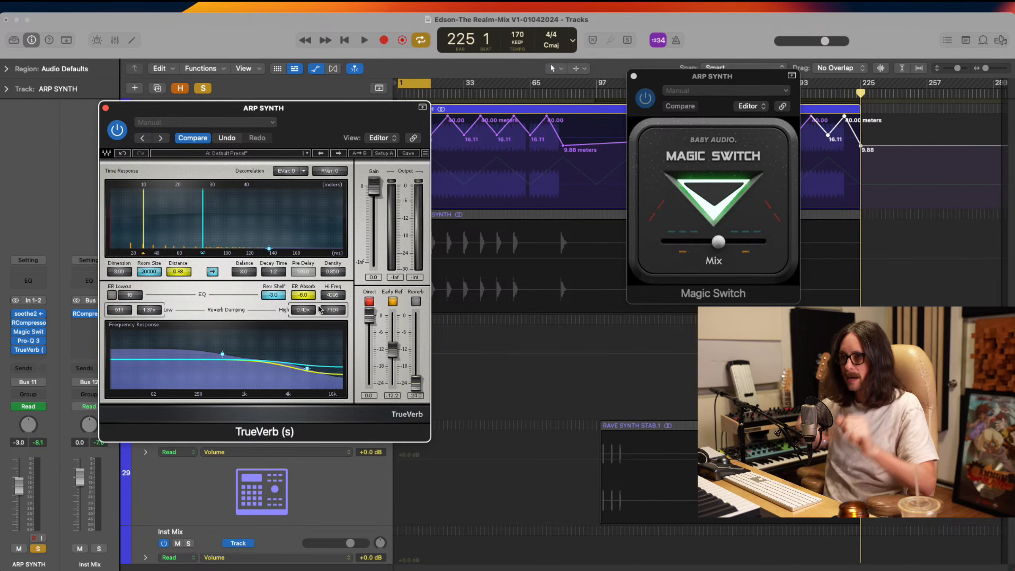
click(105, 108)
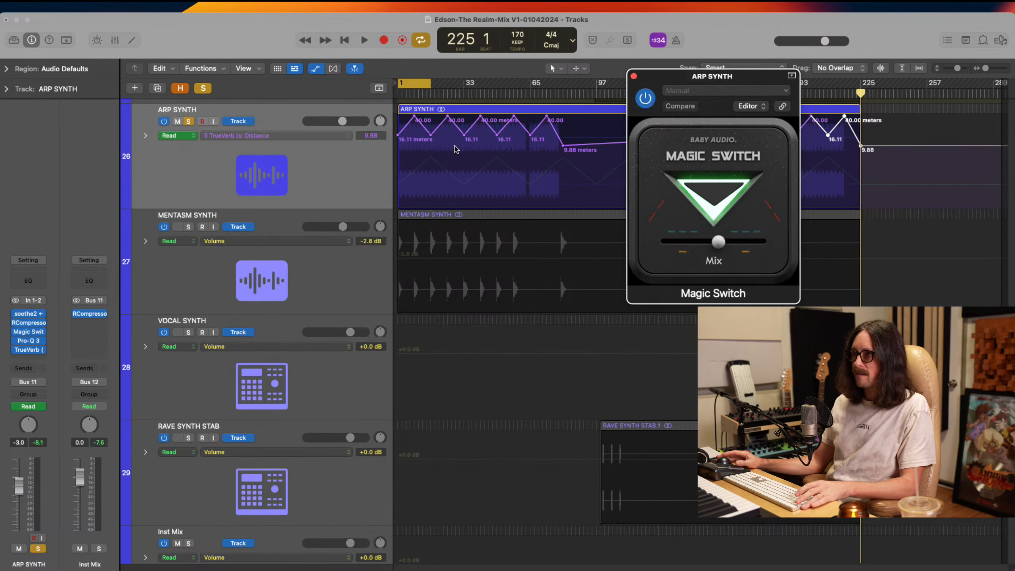
With Magic Switch closed, extend the cycle range to bars 1 to 33 and hide the track automation
click(634, 77)
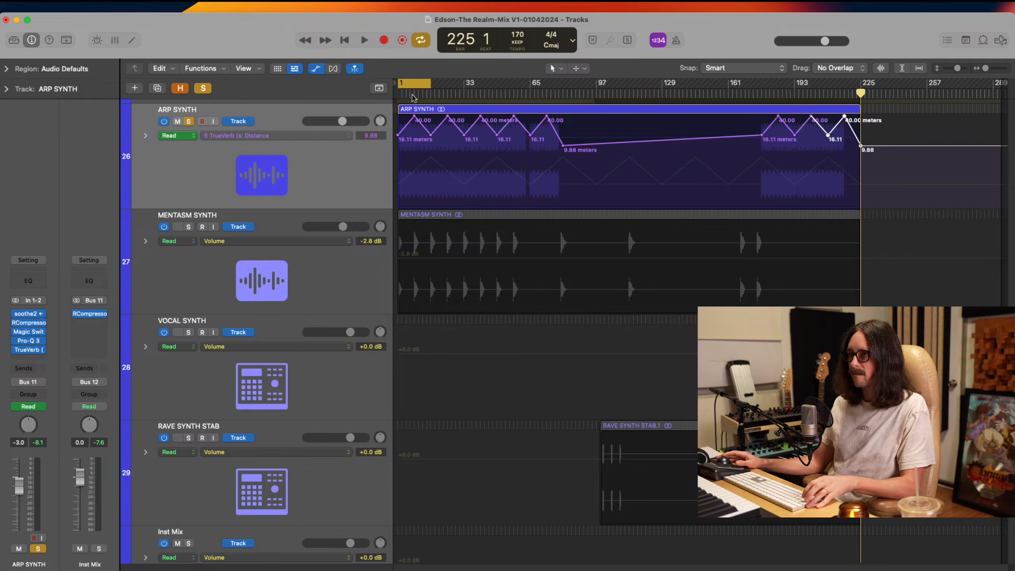
drag(430, 89, 463, 105)
click(348, 181)
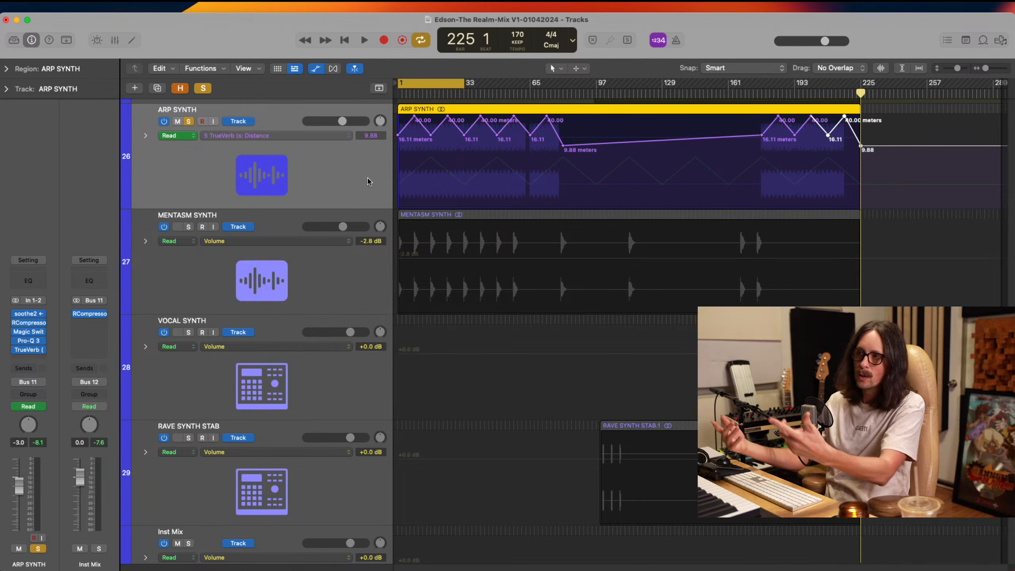
key(a)
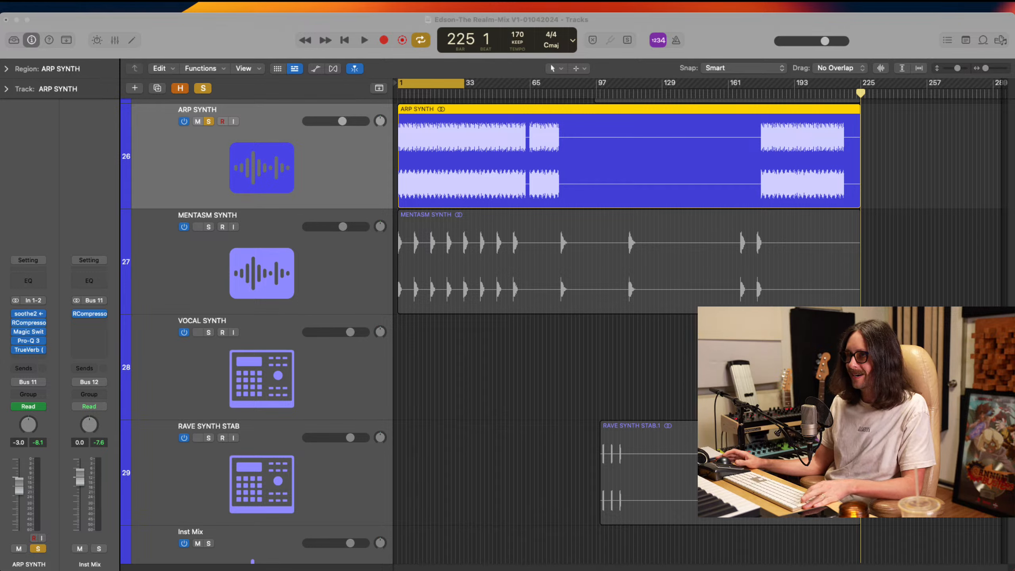
Play the soloed ARP SYNTH from bar 1 with Magic Switch and TrueVerb open to check their automated movement
click(759, 33)
key(space)
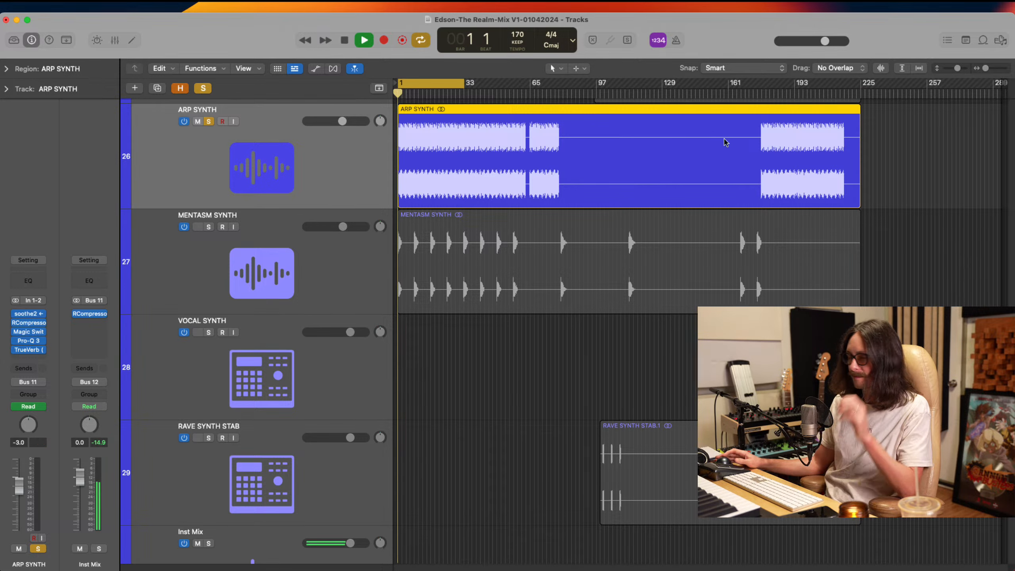
click(29, 331)
click(29, 350)
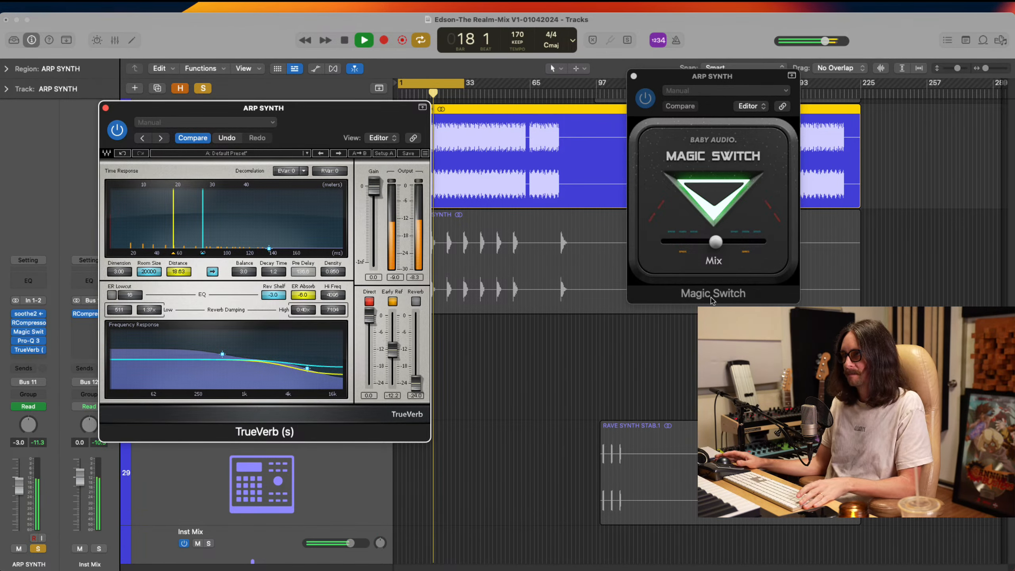
key(space)
key(super+Tab)
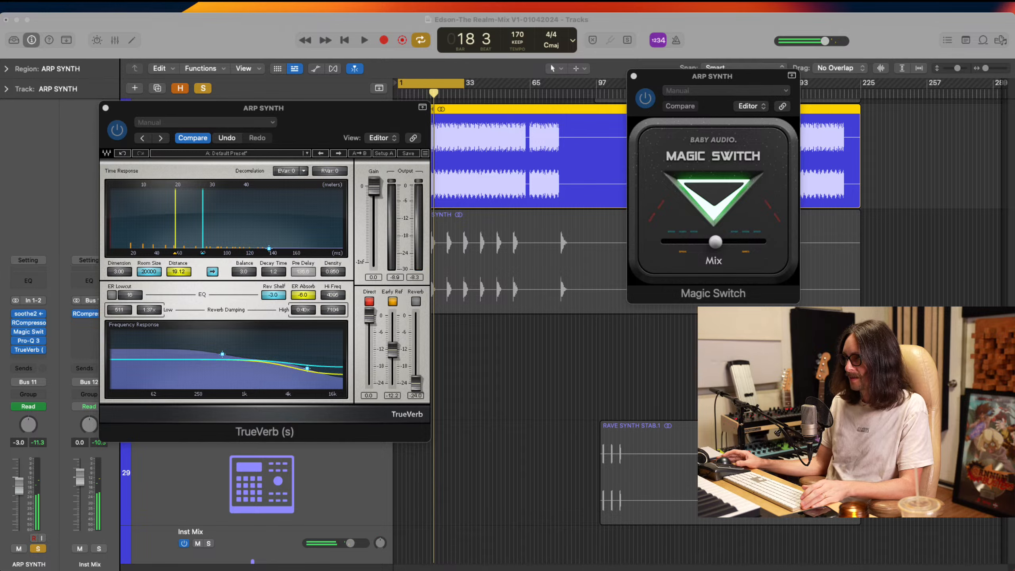
click(253, 27)
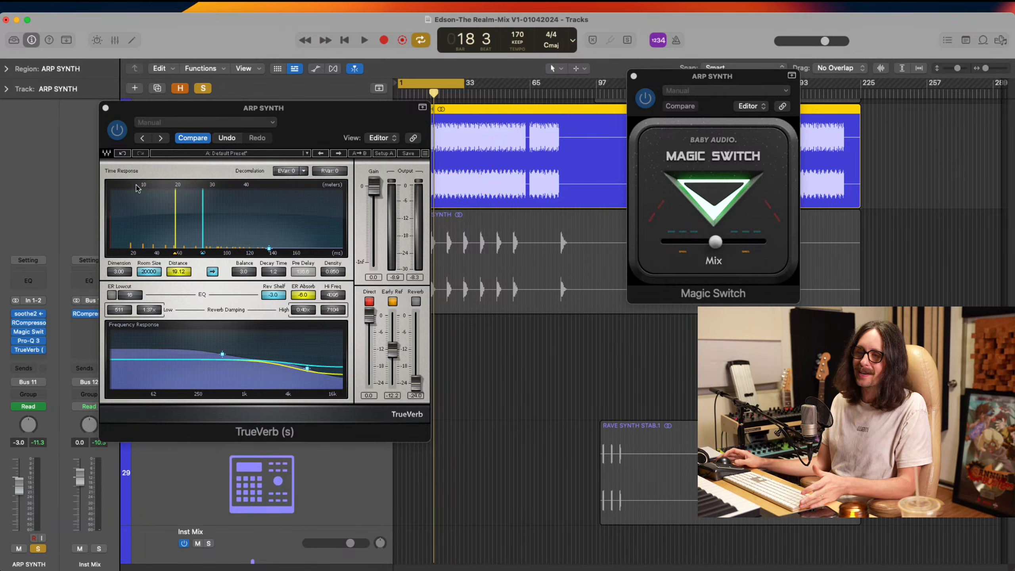
click(106, 108)
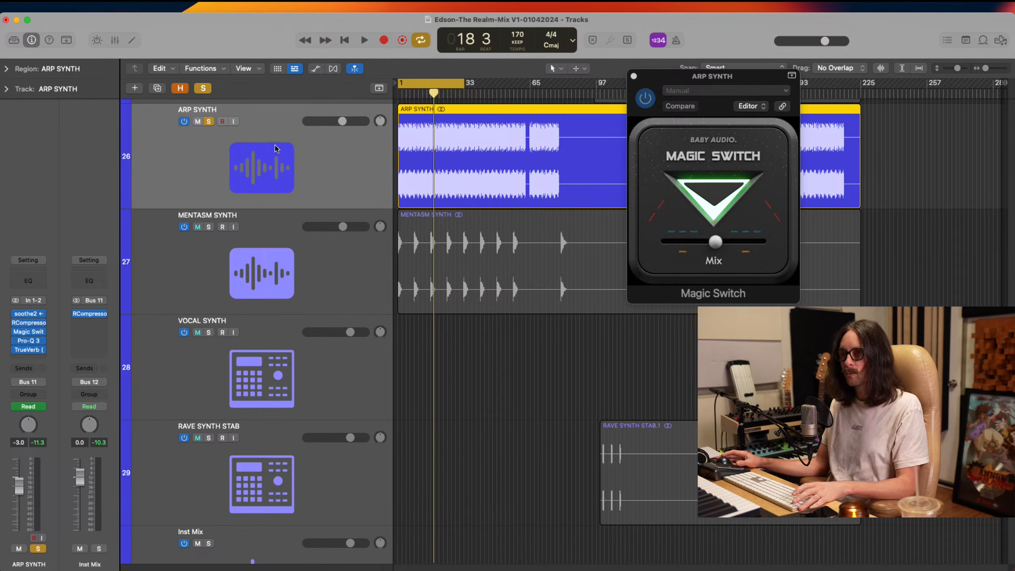
Show the track automation, close Magic Switch and examine ARP SYNTH's Distance curve up close
key(a)
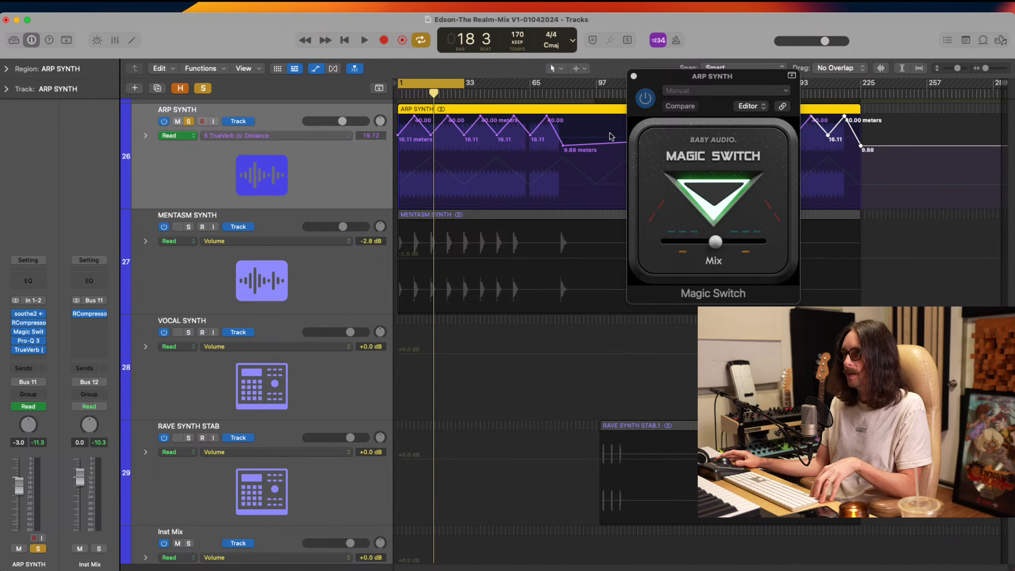
click(634, 76)
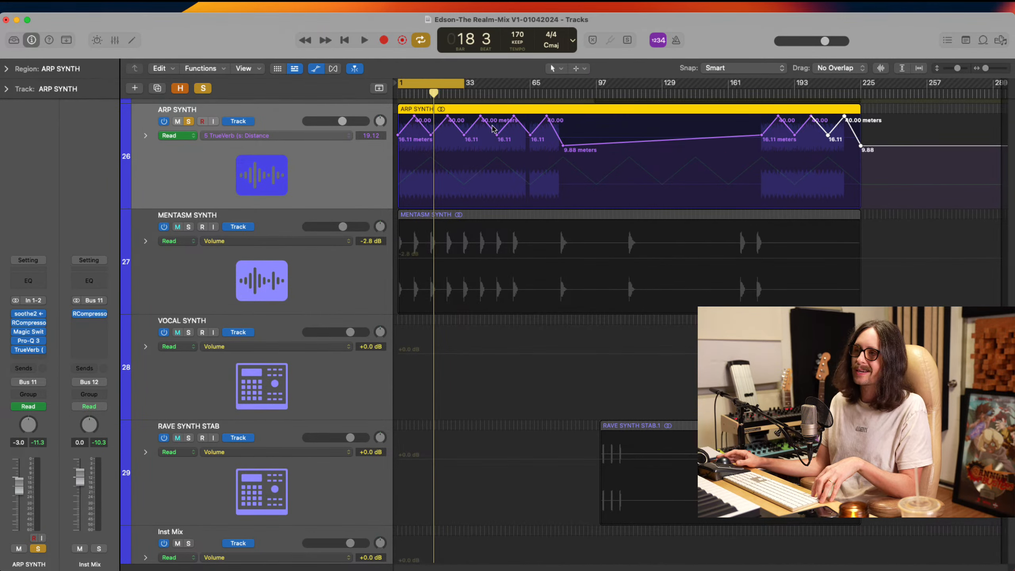
key(z)
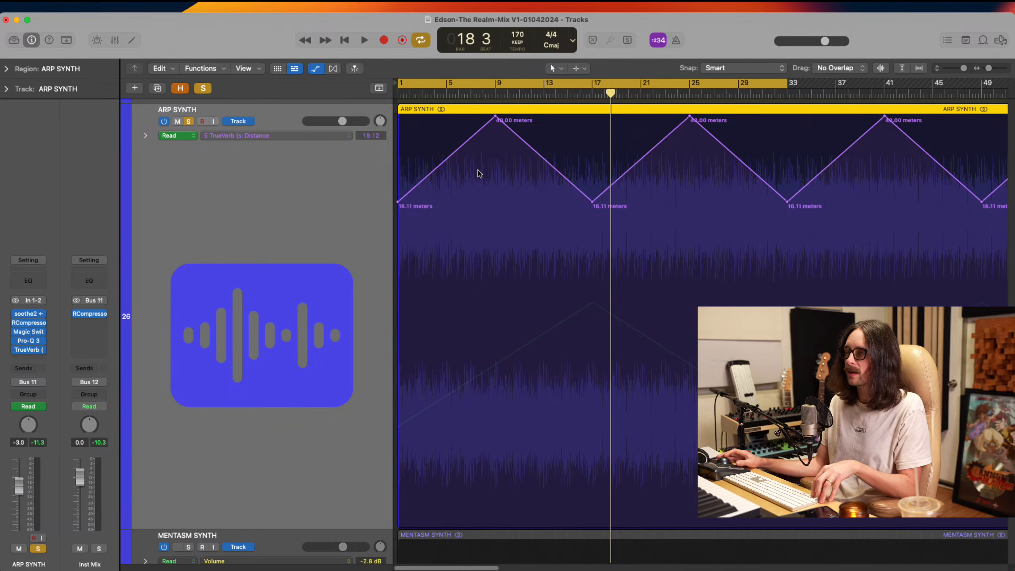
key(z)
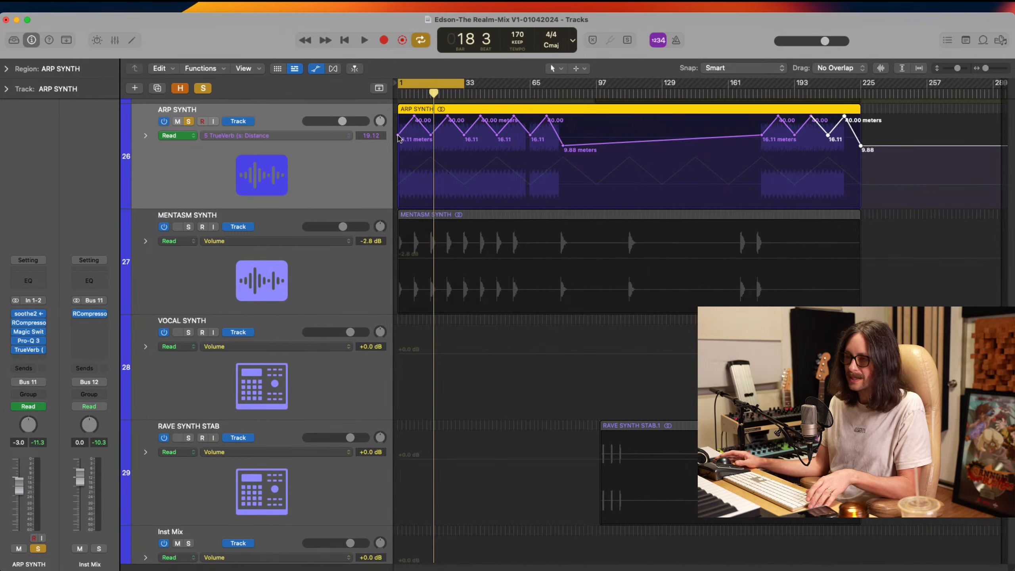
Unsolo ARP SYNTH and play the full mix from bar 1 with cycle mode off
click(191, 123)
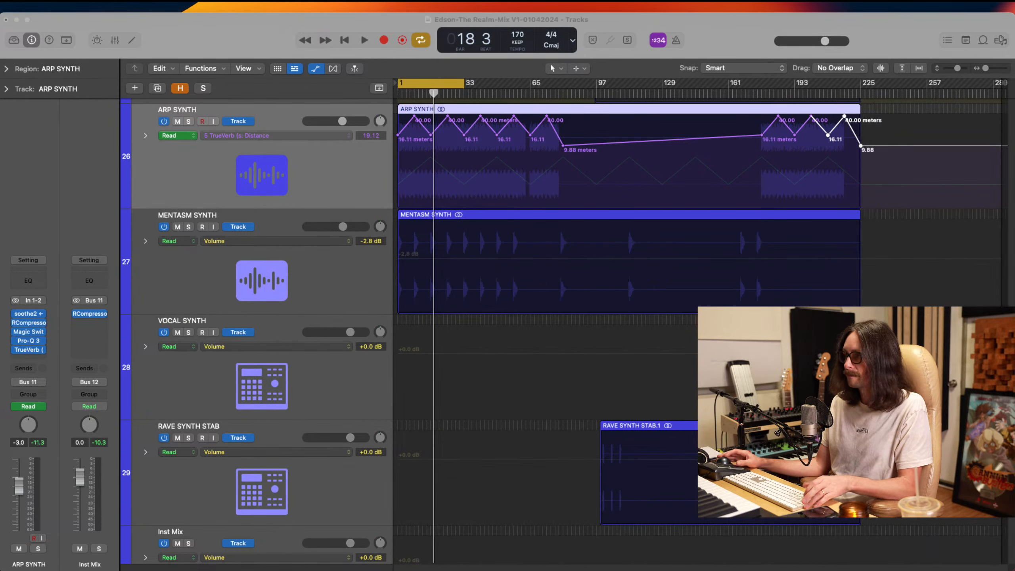
click(750, 43)
key(space)
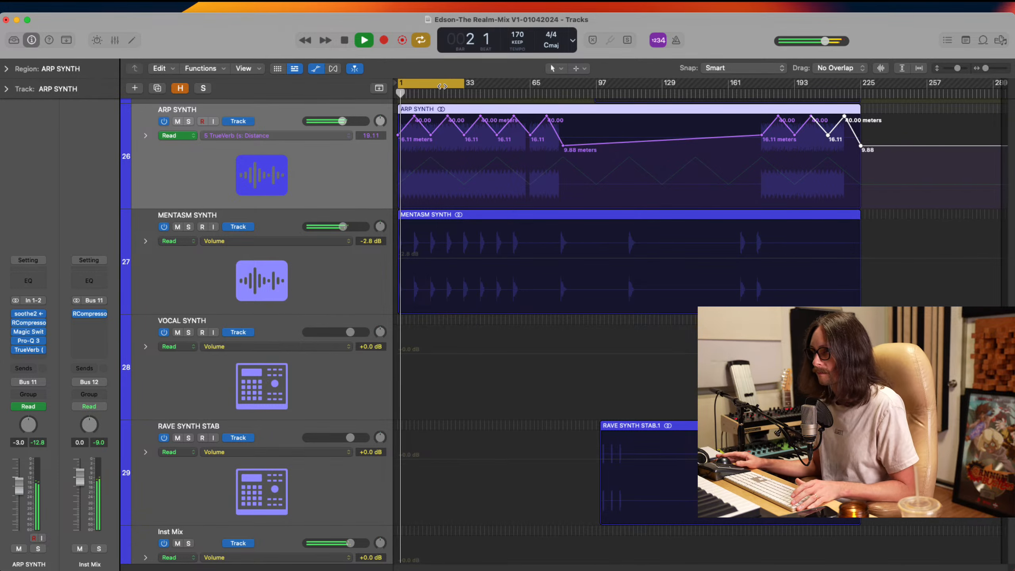
click(455, 84)
Reduce the track height and hide the automation so more of the arrangement fits in view
scroll(535, 225, up, 1)
scroll(535, 225, up, 10)
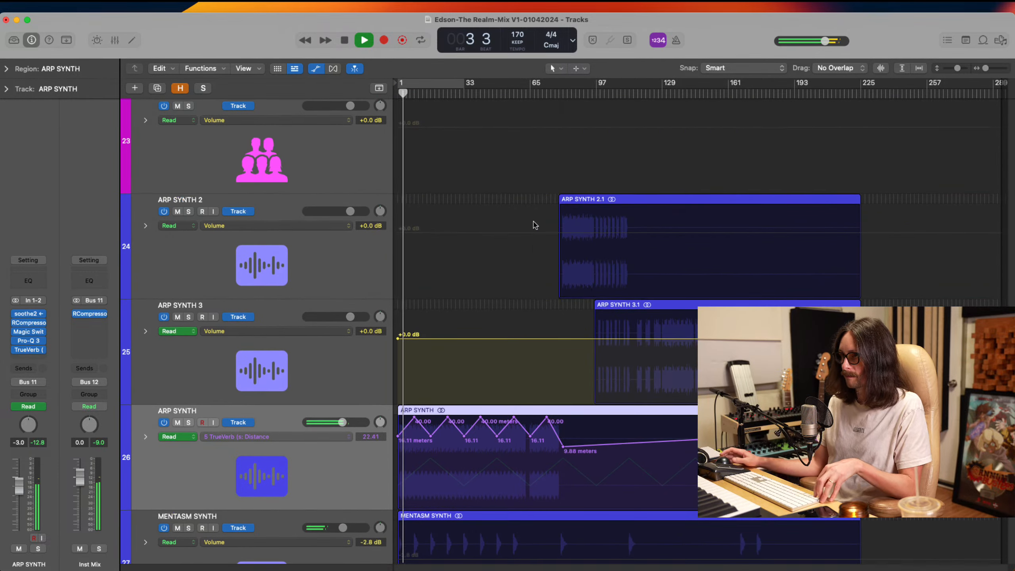
scroll(504, 153, down, 5)
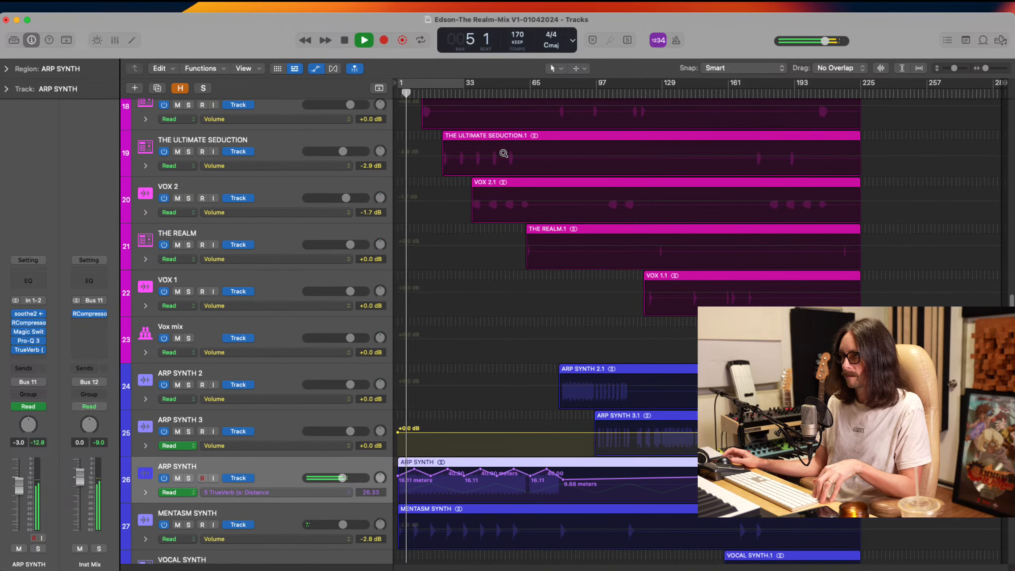
key(a)
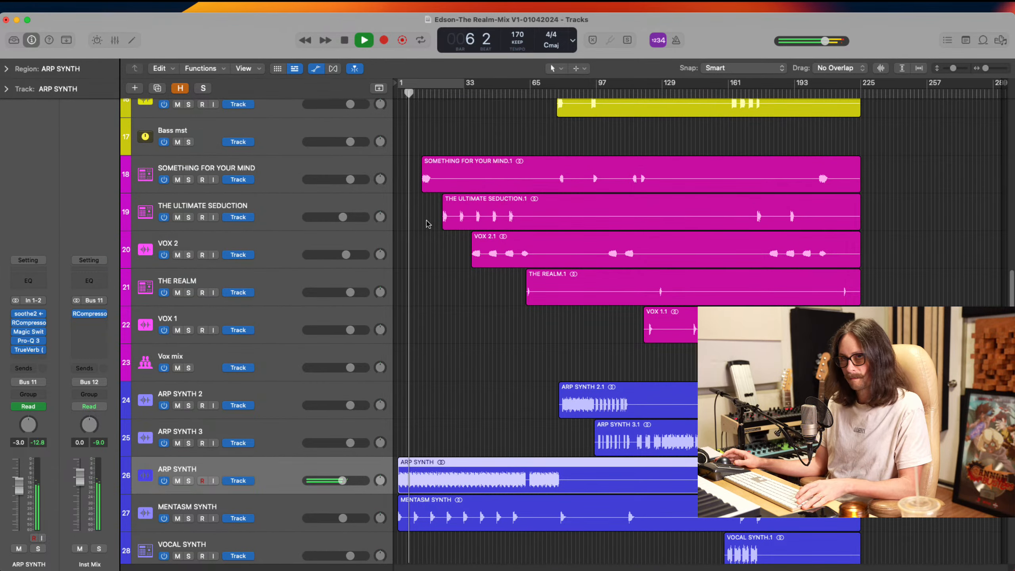
Lower the volume of the SOMETHING FOR YOUR MIND vocal track while the full mix plays
scroll(453, 328, down, 5)
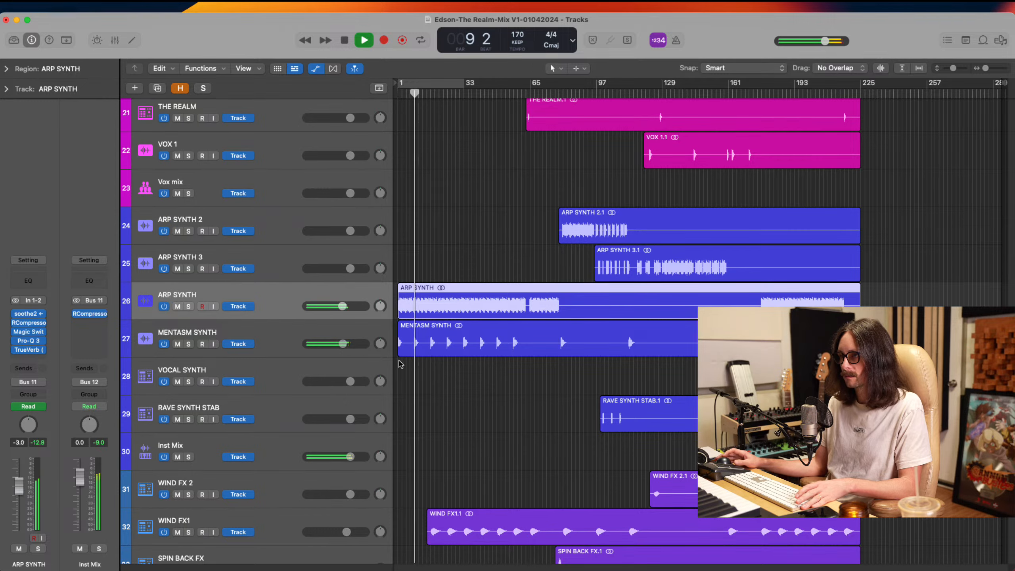
scroll(456, 359, up, 4)
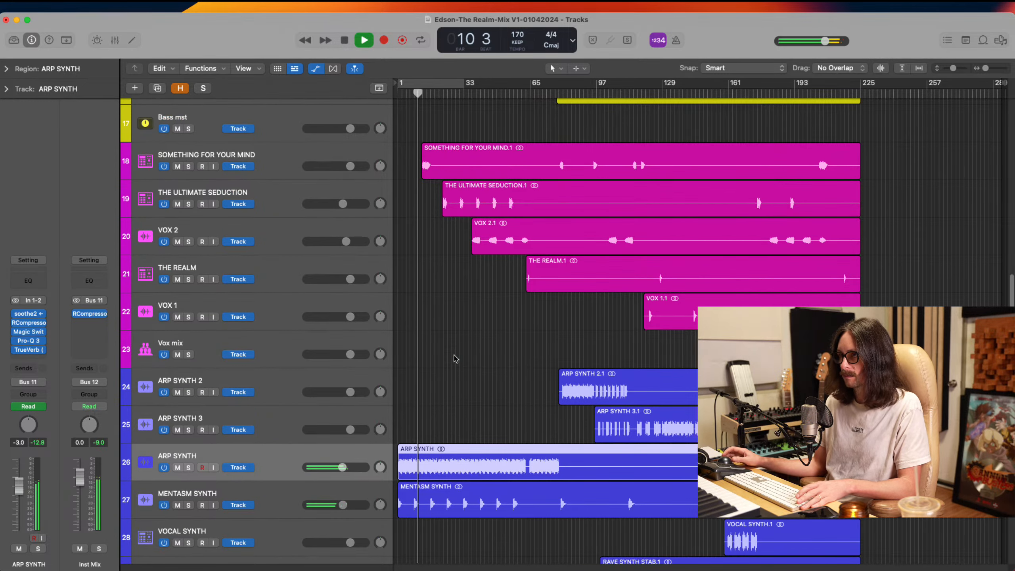
scroll(455, 359, up, 4)
scroll(457, 362, up, 2)
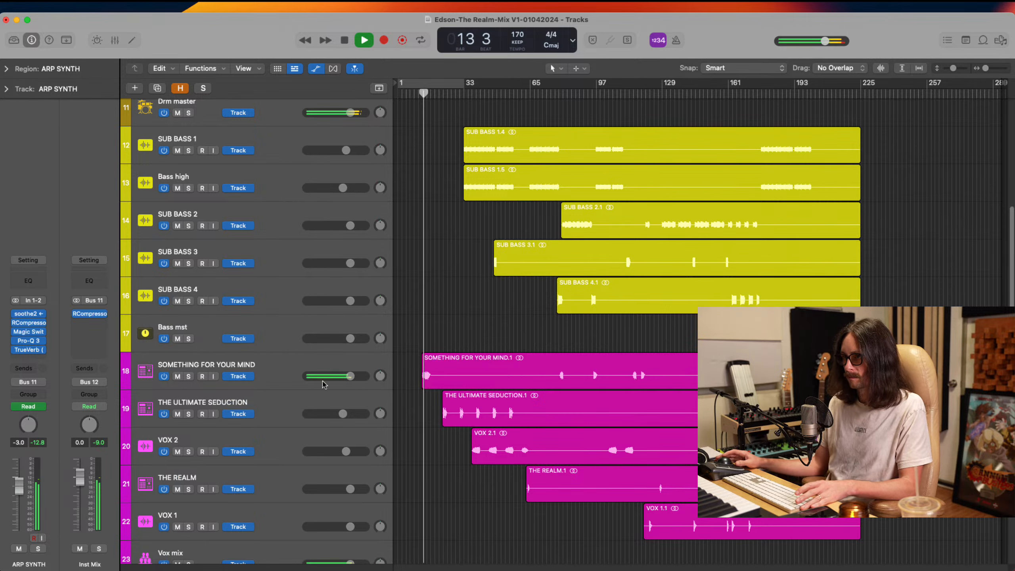
drag(352, 376, 331, 382)
drag(330, 382, 321, 390)
Raise the Bass high track's volume to -1.7 dB during playback, leaving SUB BASS 1 selected
scroll(508, 436, down, 1)
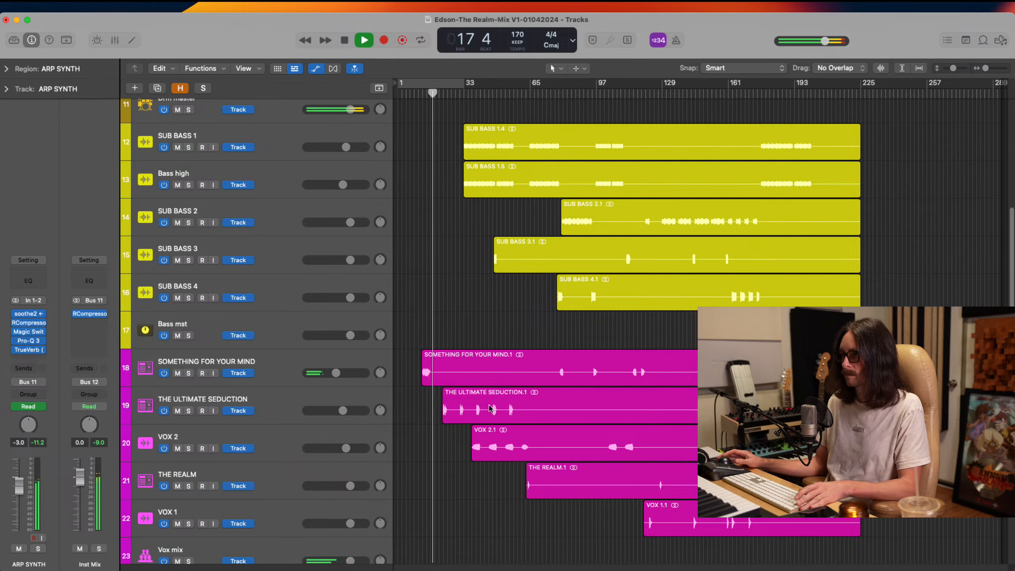
scroll(491, 408, up, 2)
scroll(483, 392, down, 4)
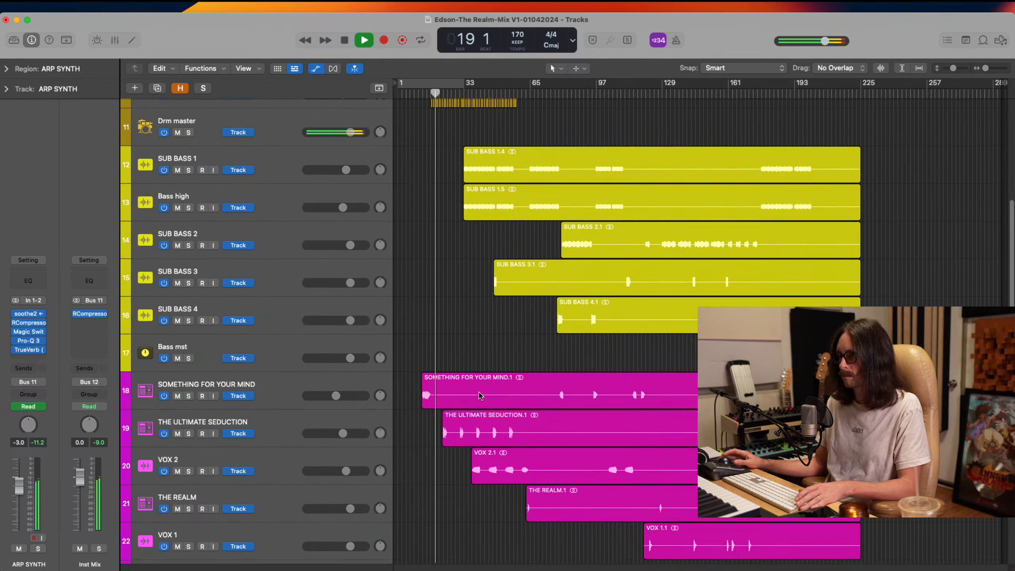
scroll(481, 400, down, 2)
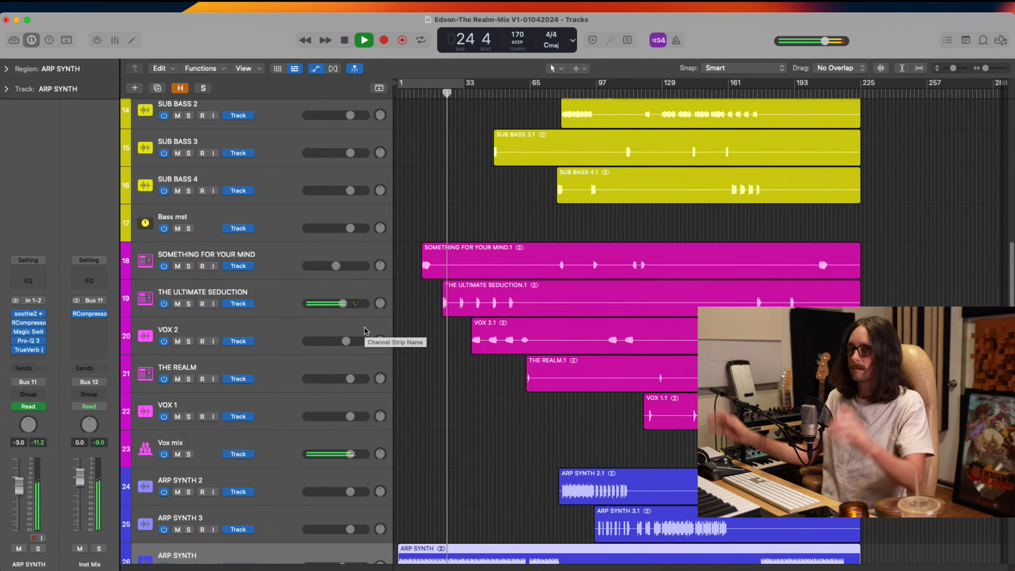
scroll(443, 348, down, 4)
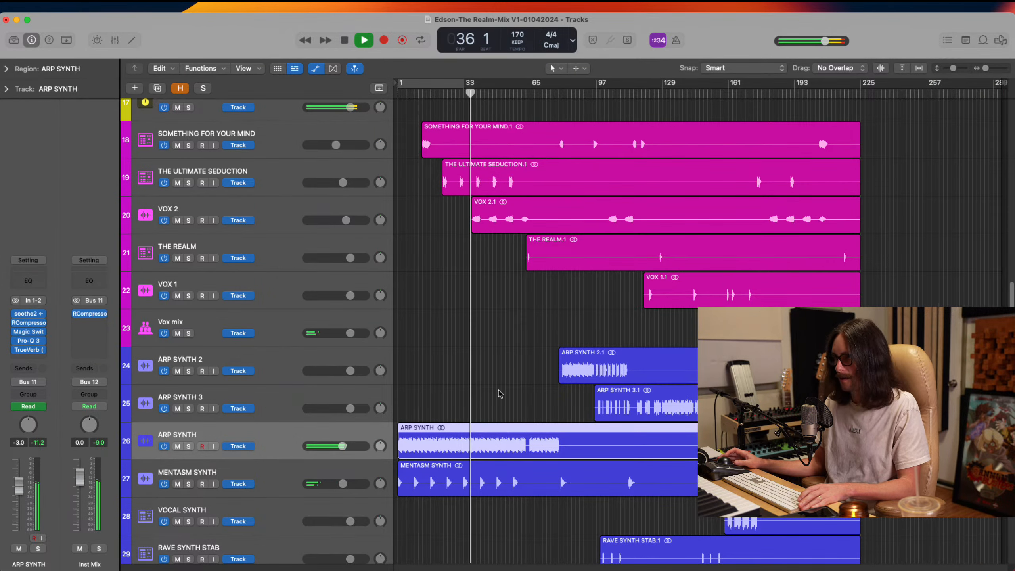
scroll(500, 393, up, 10)
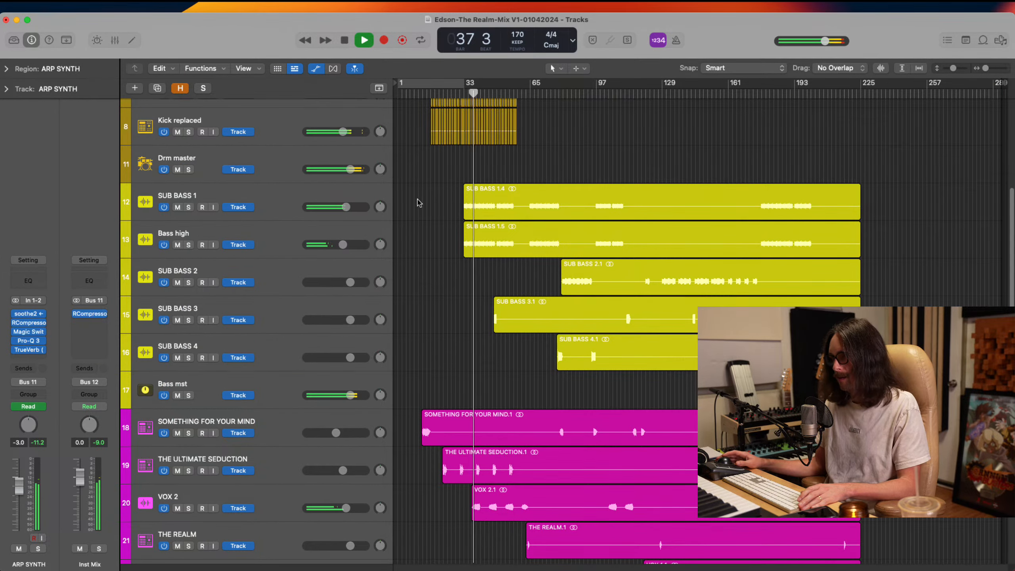
click(271, 205)
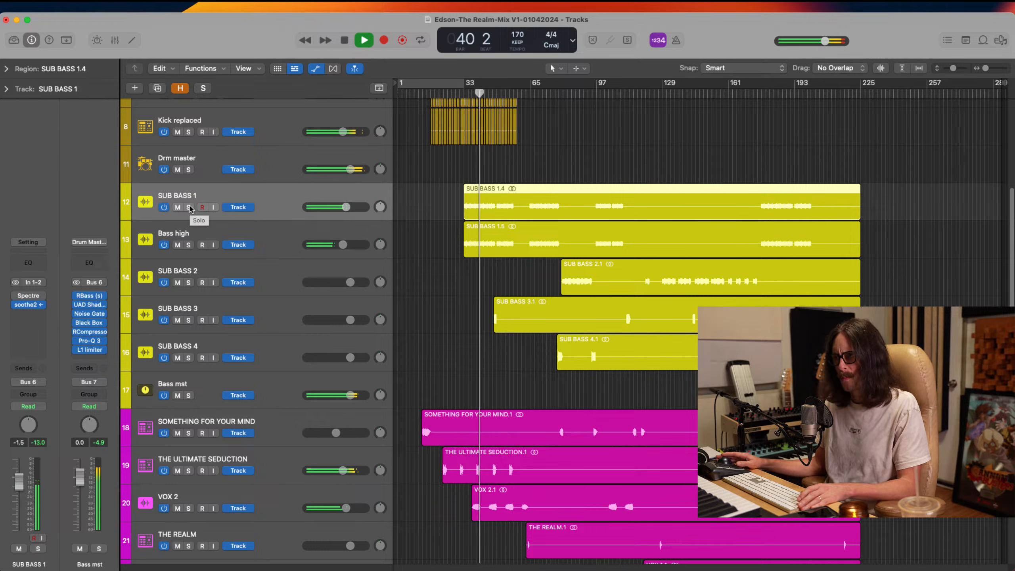
click(342, 246)
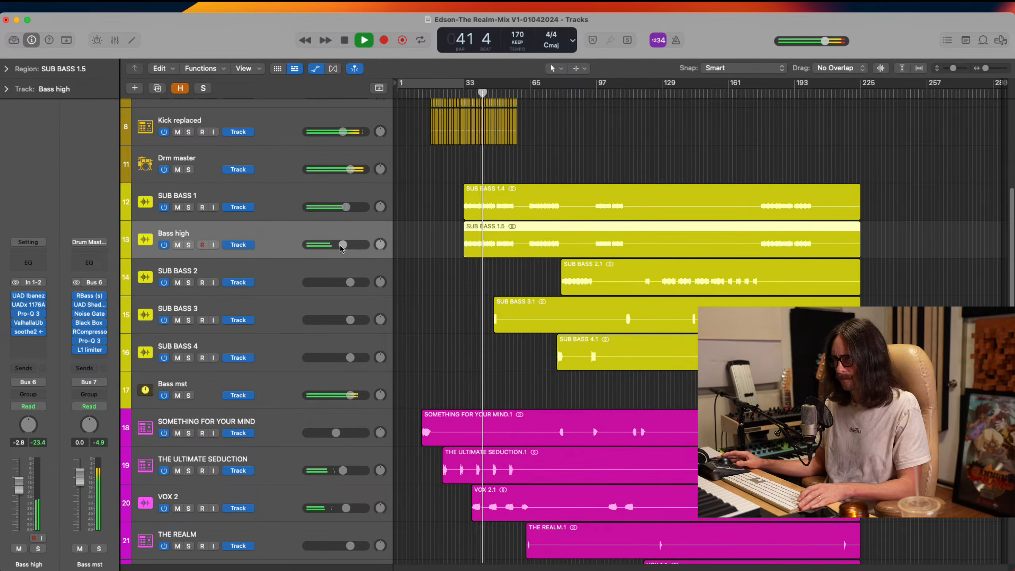
drag(342, 247, 346, 240)
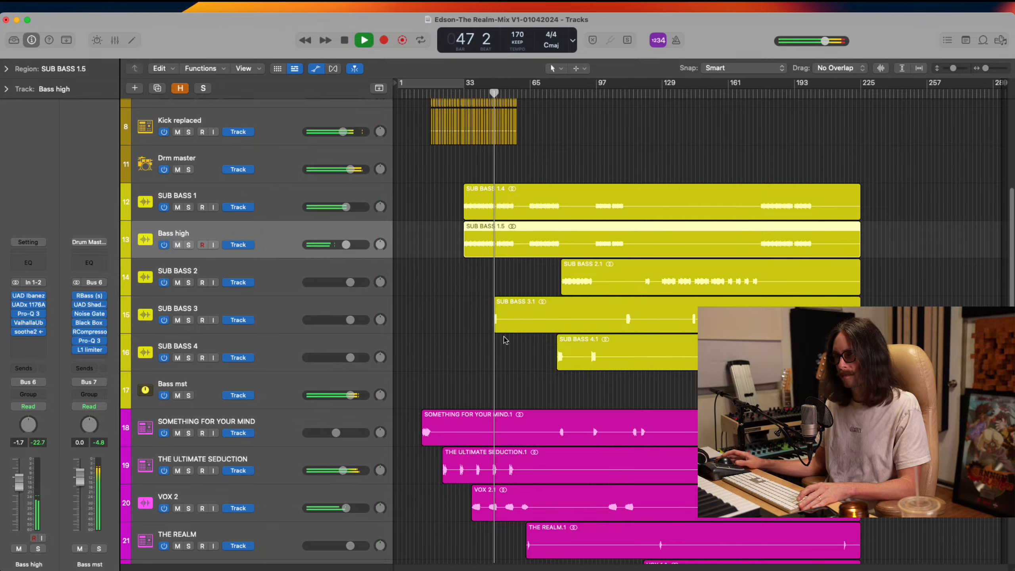
key(Up)
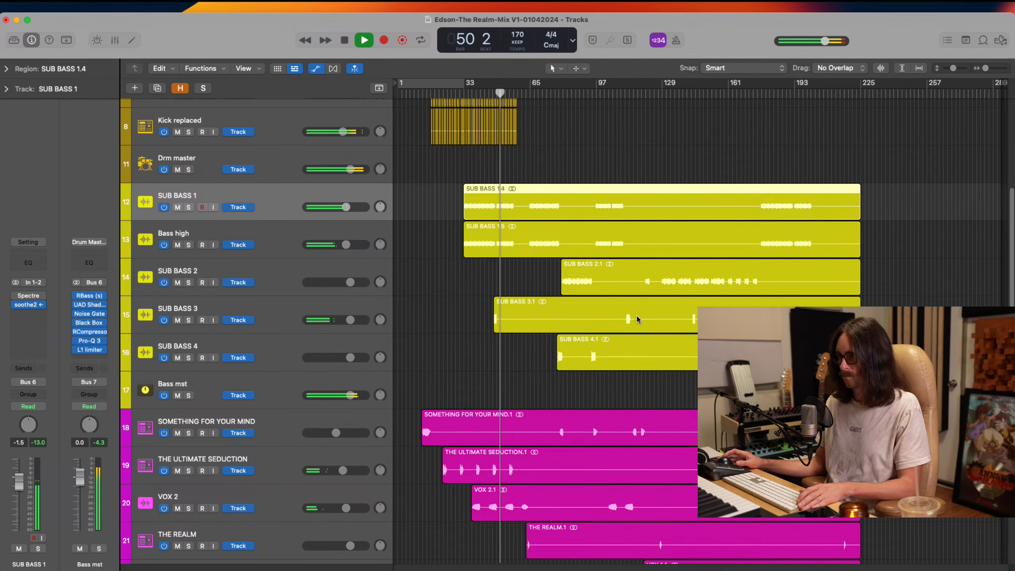
Raise ARP SYNTH's volume to -1.6 dB against the full mix and stop playback
scroll(453, 501, down, 8)
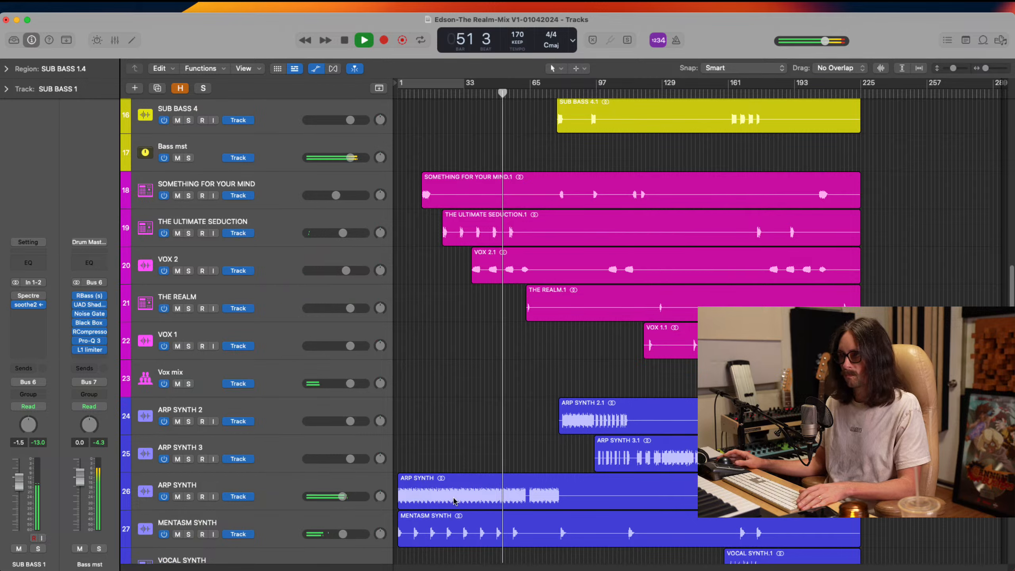
click(276, 489)
click(342, 496)
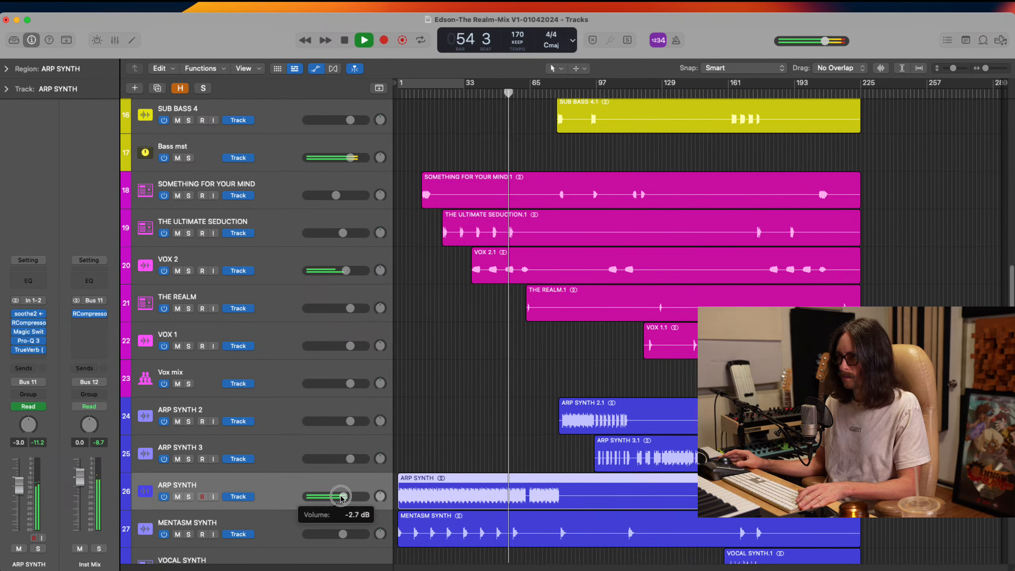
drag(342, 497, 347, 496)
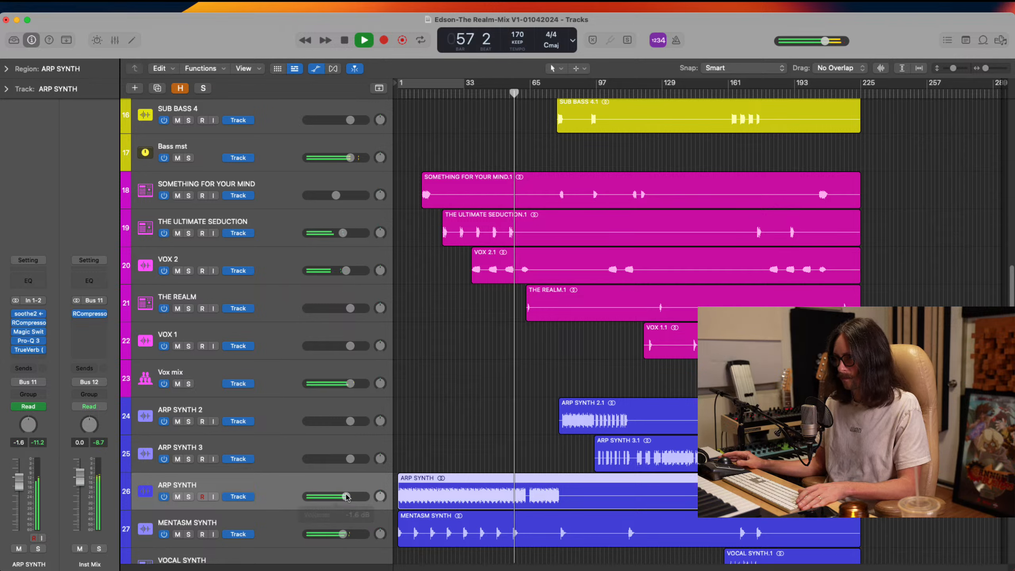
key(space)
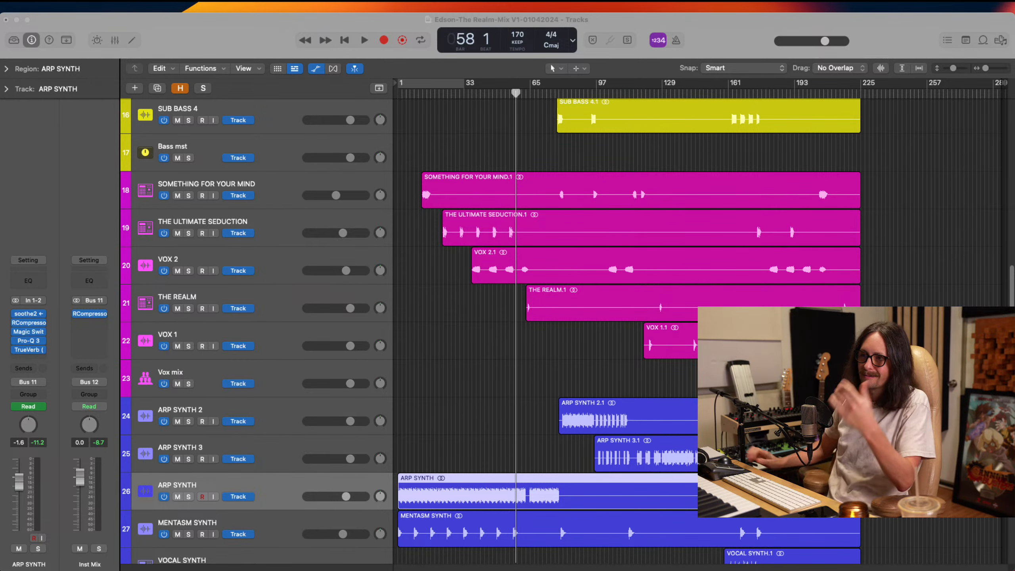
Bypass all five insert plug-ins on ARP SYNTH, from soothe2 through TrueVerb
click(213, 75)
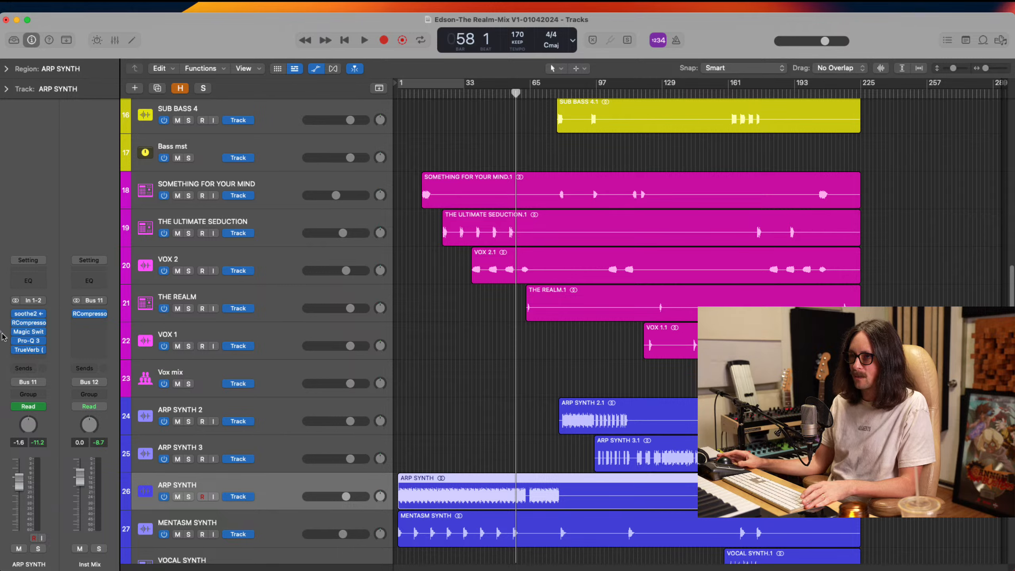
alt+click(15, 314)
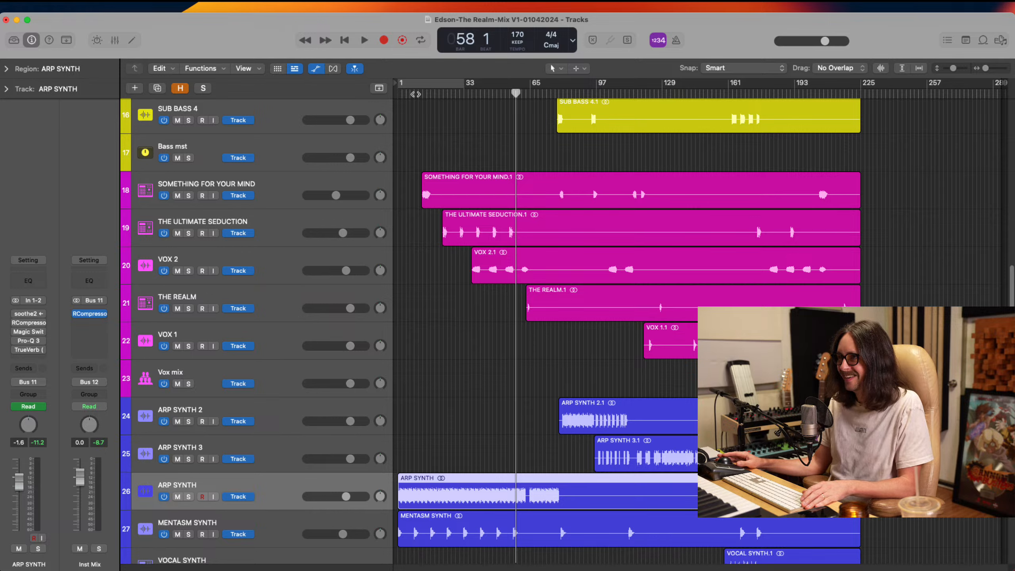
Set a cycle range from about bar 12 to about bar 77 and audition the mix with ARP SYNTH's plug-ins bypassed
drag(420, 87, 554, 116)
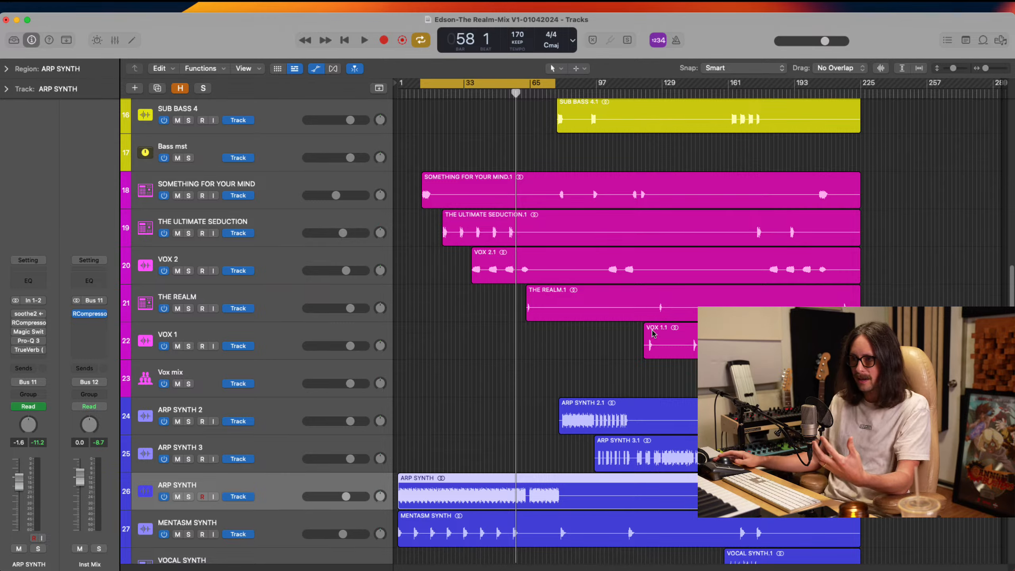
scroll(665, 231, down, 8)
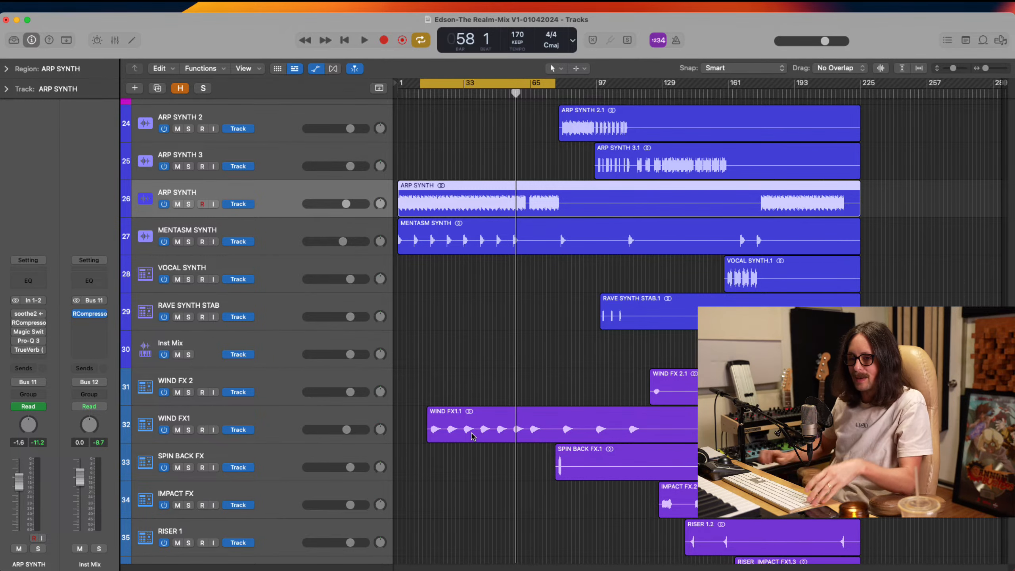
key(super+Tab)
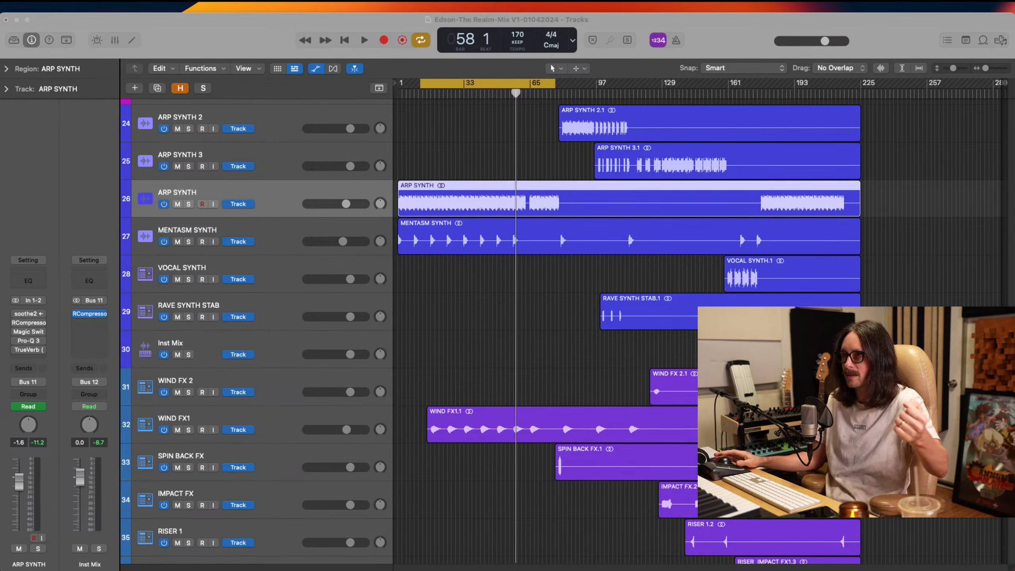
click(220, 23)
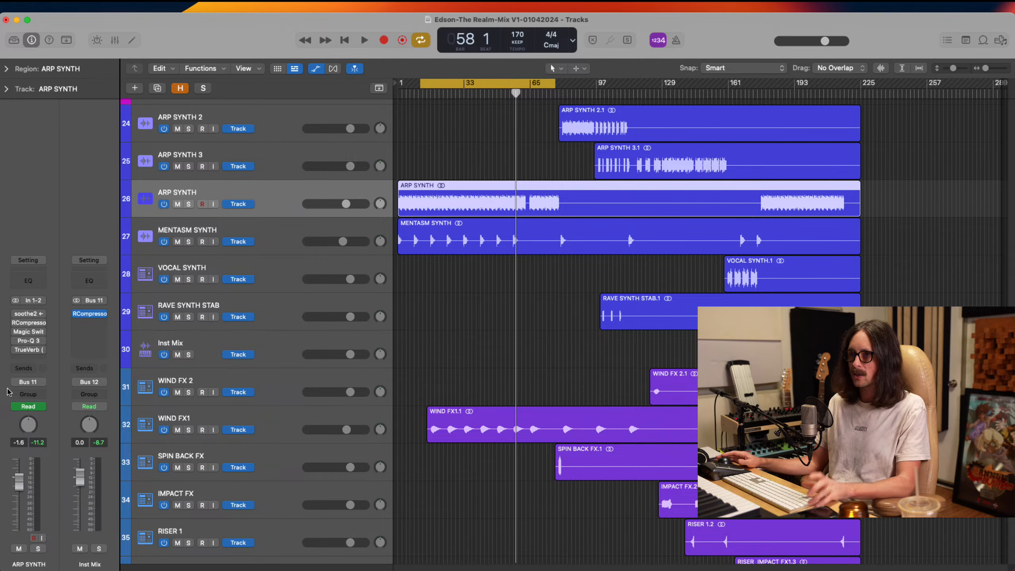
key(super+Tab)
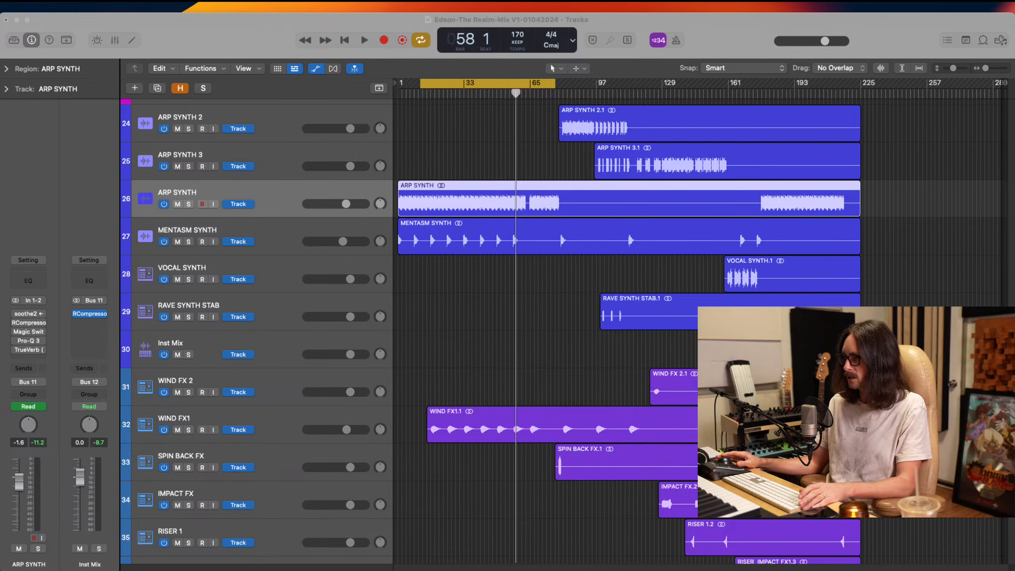
key(space)
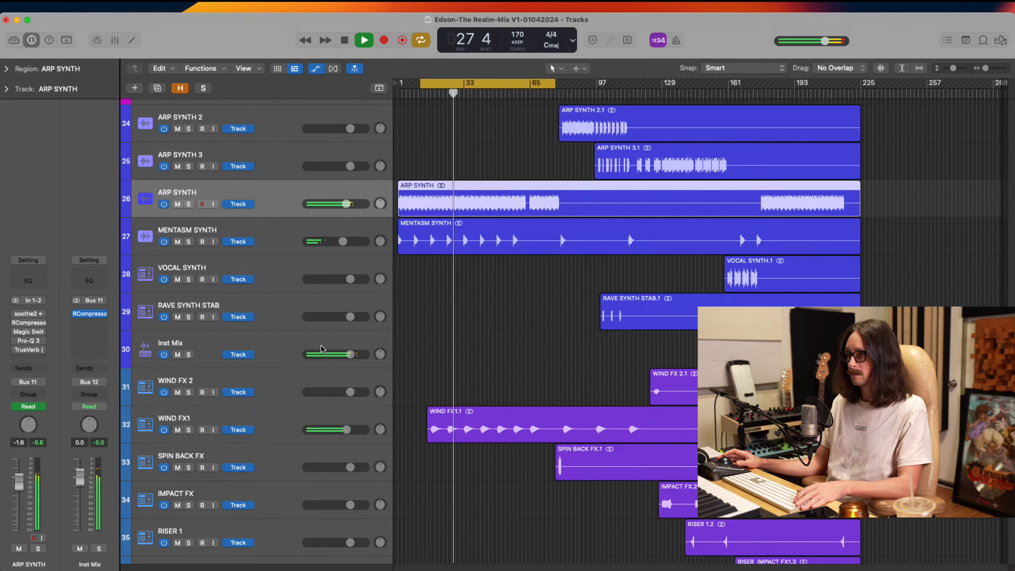
key(space)
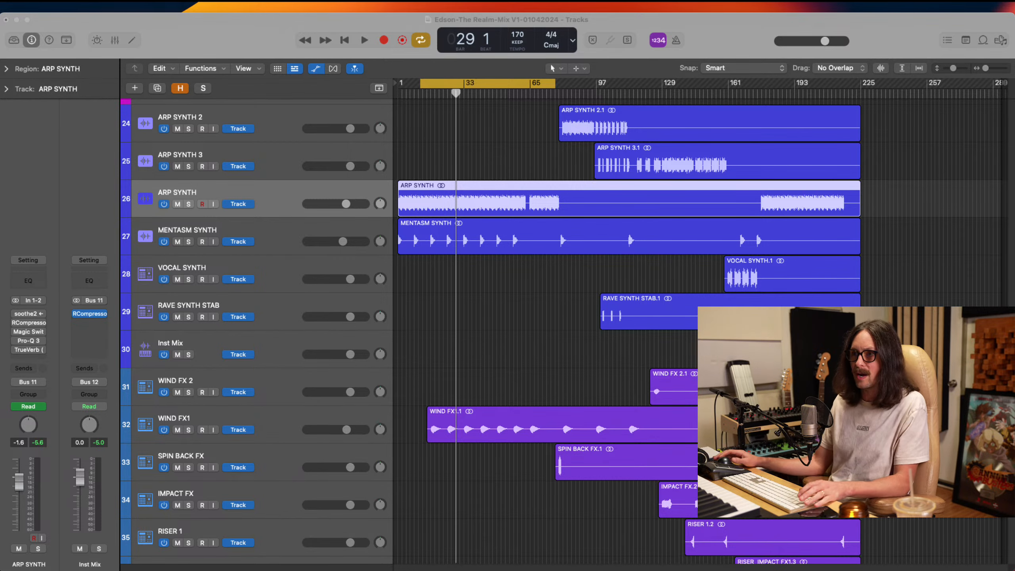
Re-enable all five insert plug-ins on ARP SYNTH, from soothe2 through TrueVerb
click(252, 55)
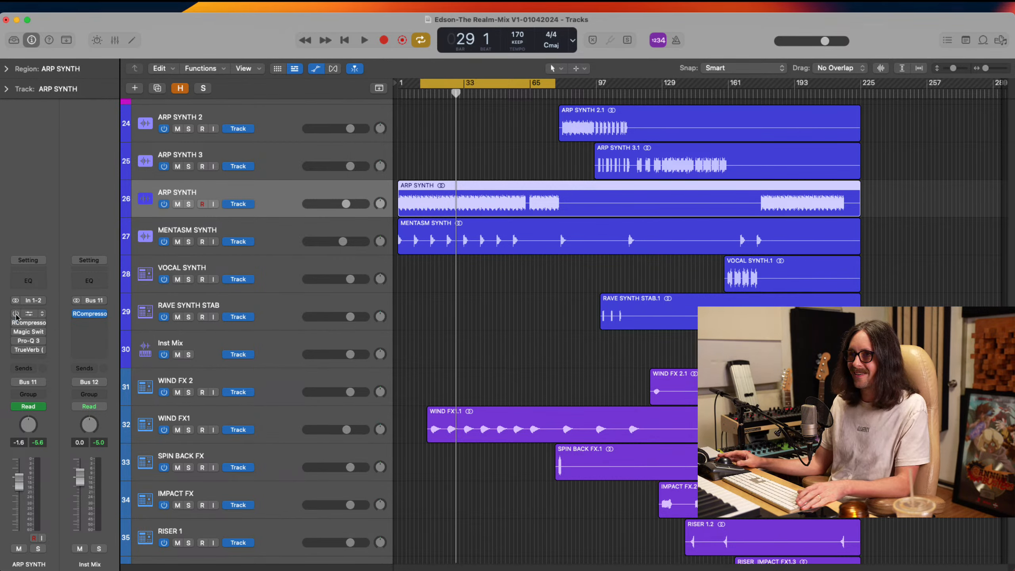
drag(16, 314, 18, 355)
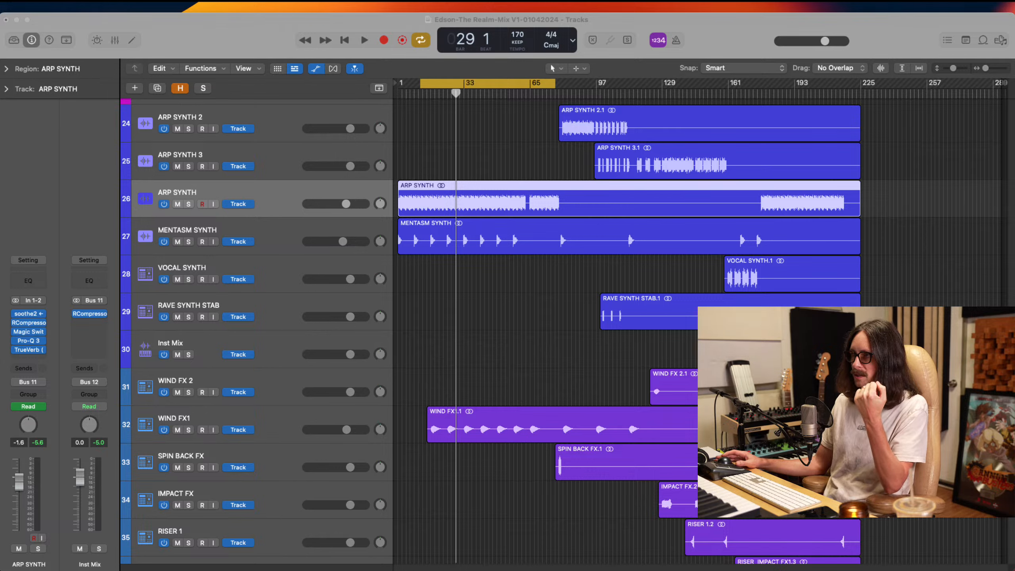
click(745, 48)
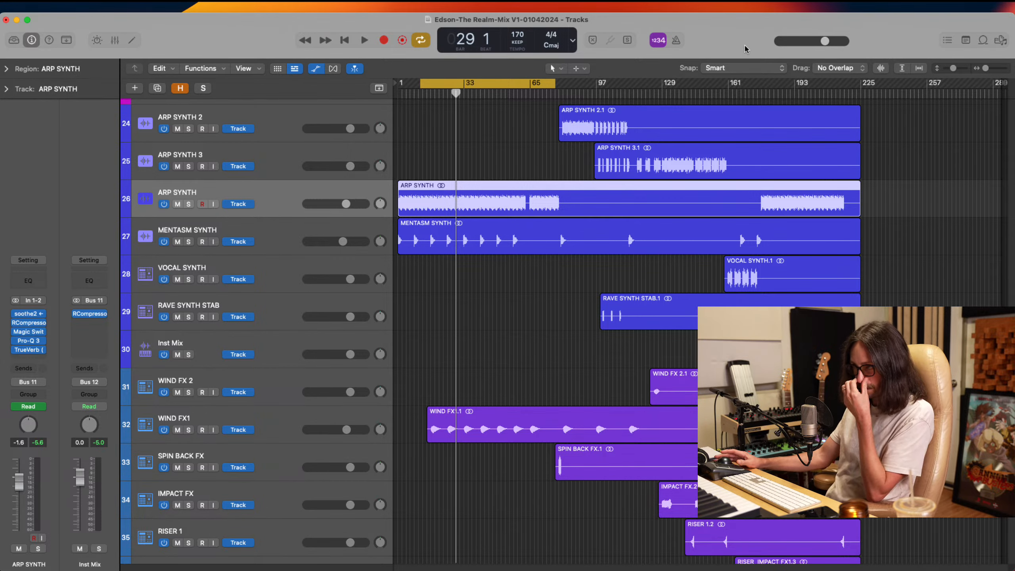
Play the cycle range and set the SOMETHING FOR YOUR MIND vocal track's volume to -6.0 dB
key(space)
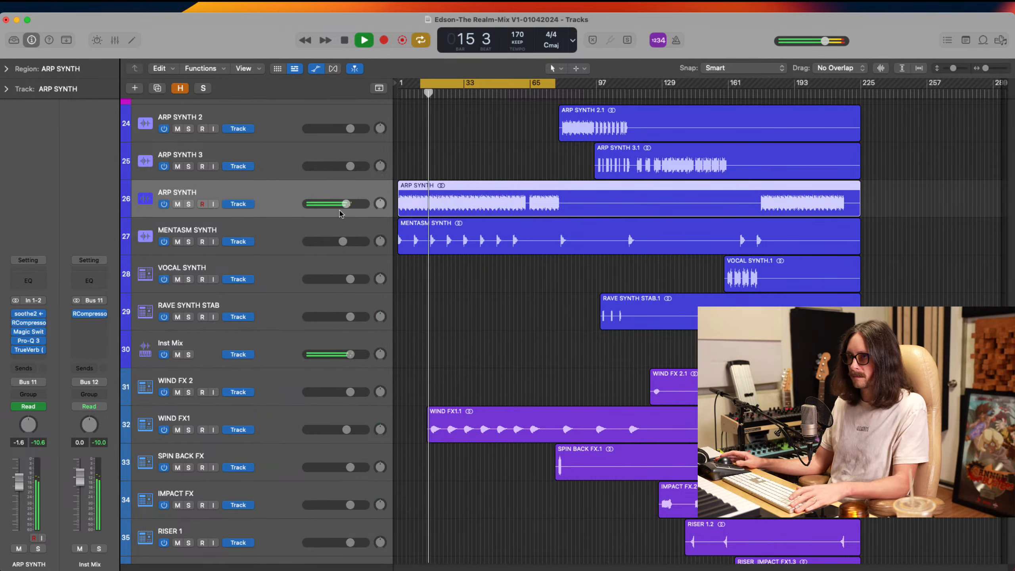
scroll(429, 275, up, 5)
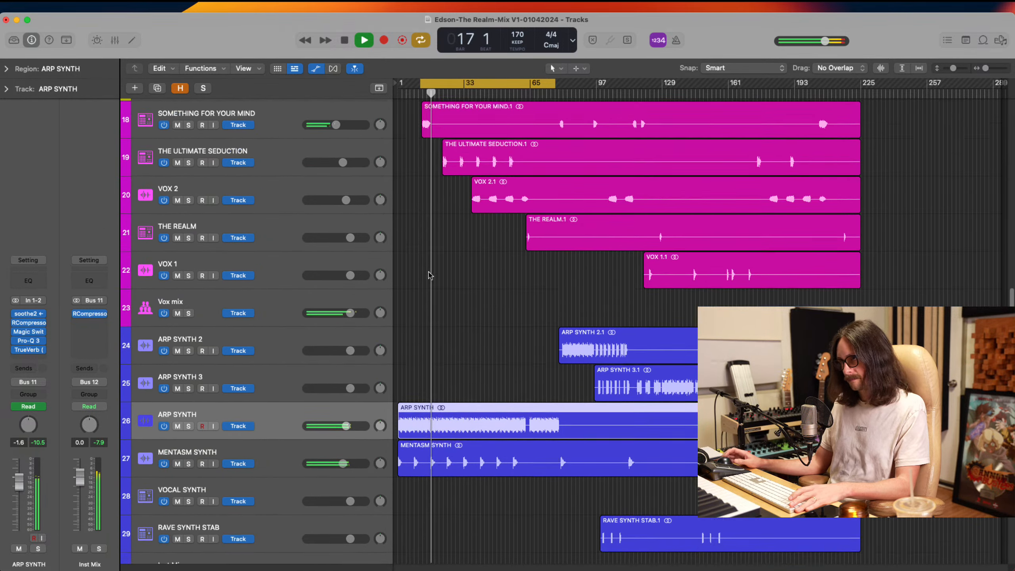
scroll(429, 275, up, 3)
click(333, 227)
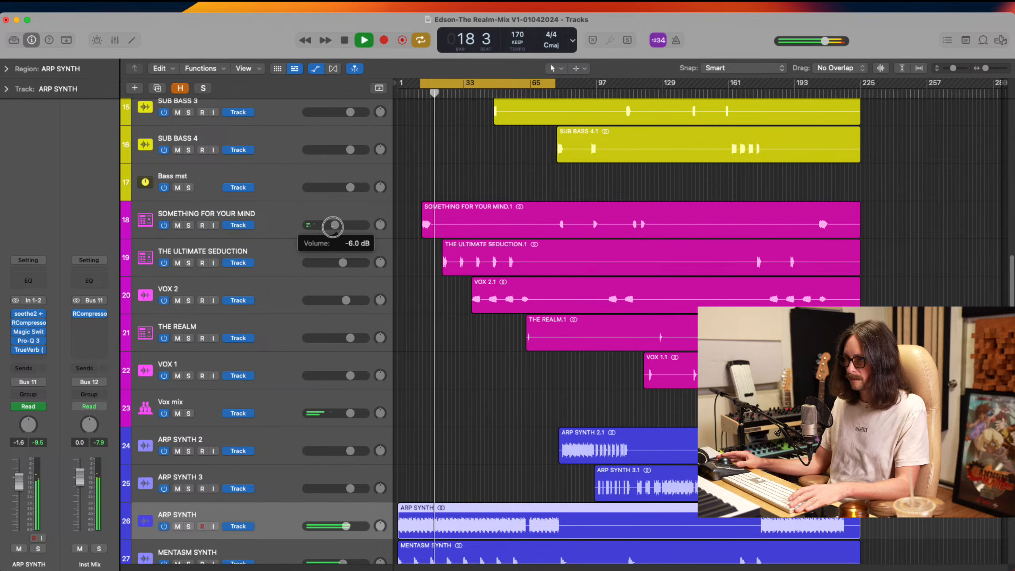
Raise ARP SYNTH's volume to -1.1 dB during playback and stop the mix
scroll(469, 363, down, 3)
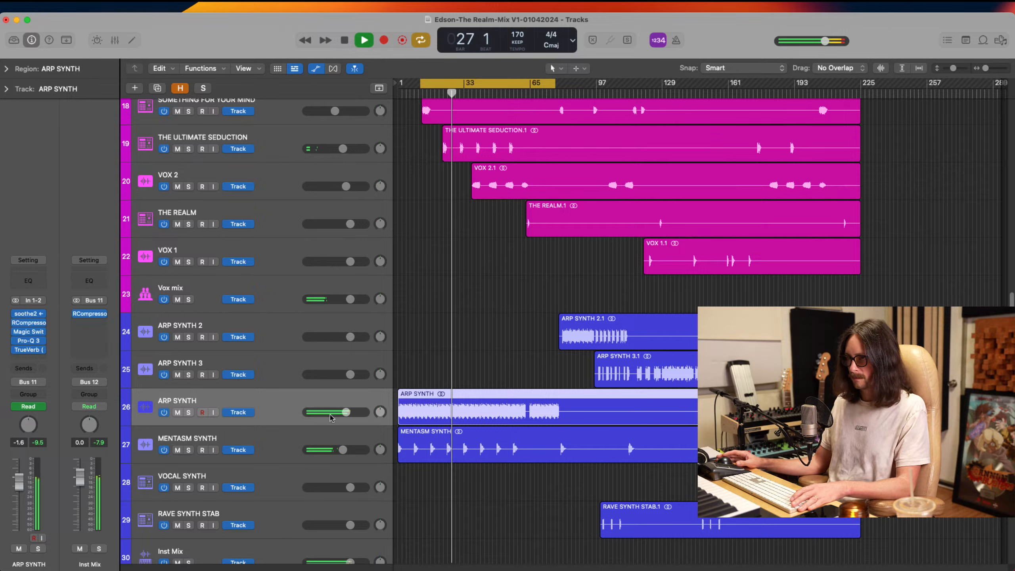
drag(345, 412, 347, 412)
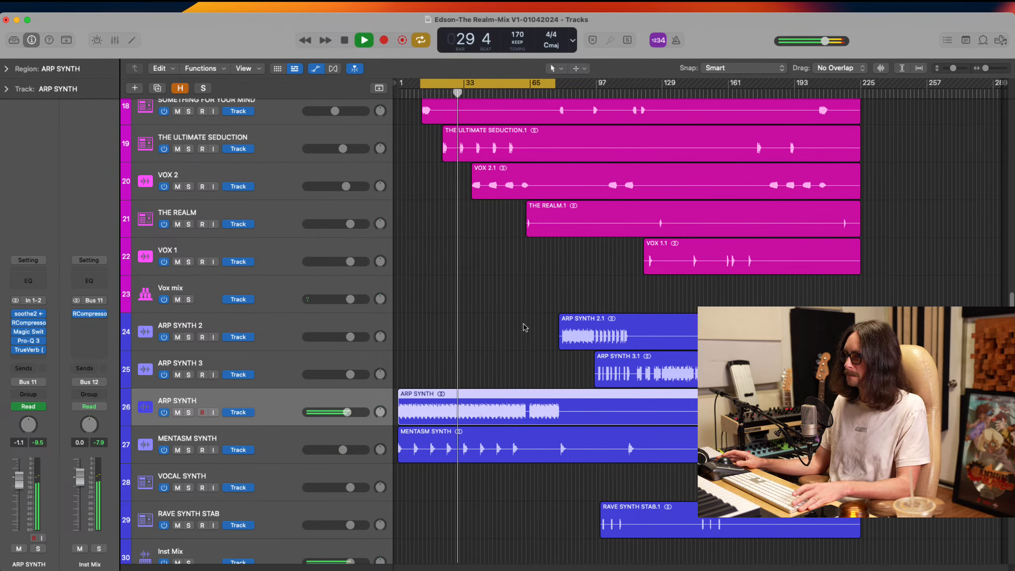
key(space)
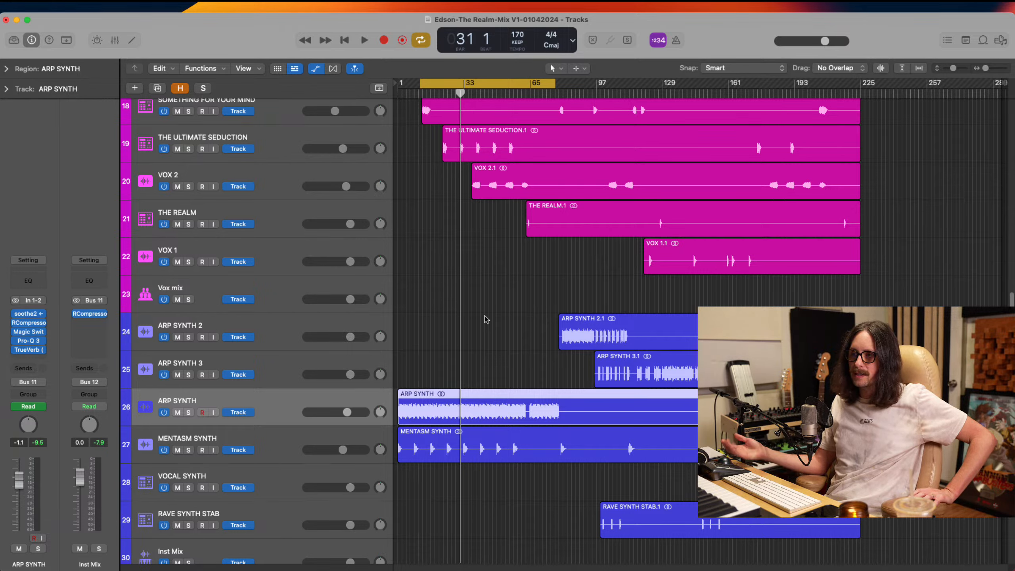
Look through the arrangement from the reference and drum tracks down to the synth and FX tracks
scroll(523, 370, up, 15)
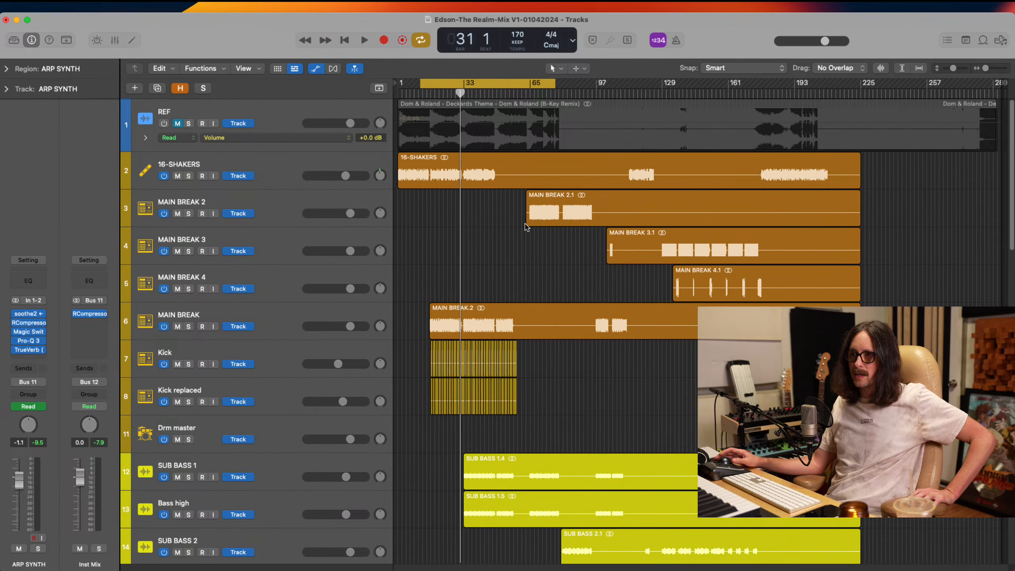
scroll(499, 389, down, 2)
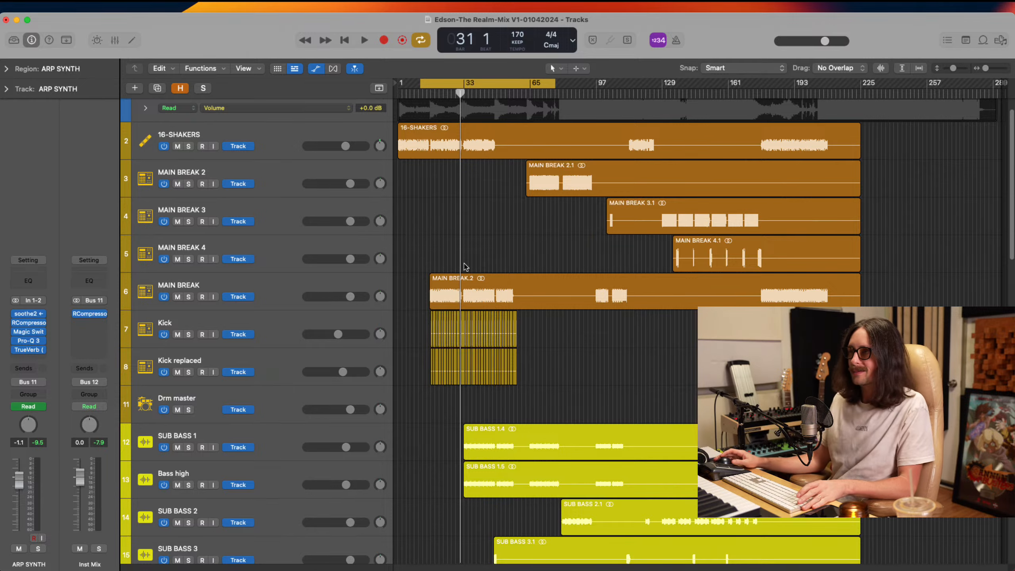
scroll(460, 267, down, 1)
scroll(464, 240, up, 3)
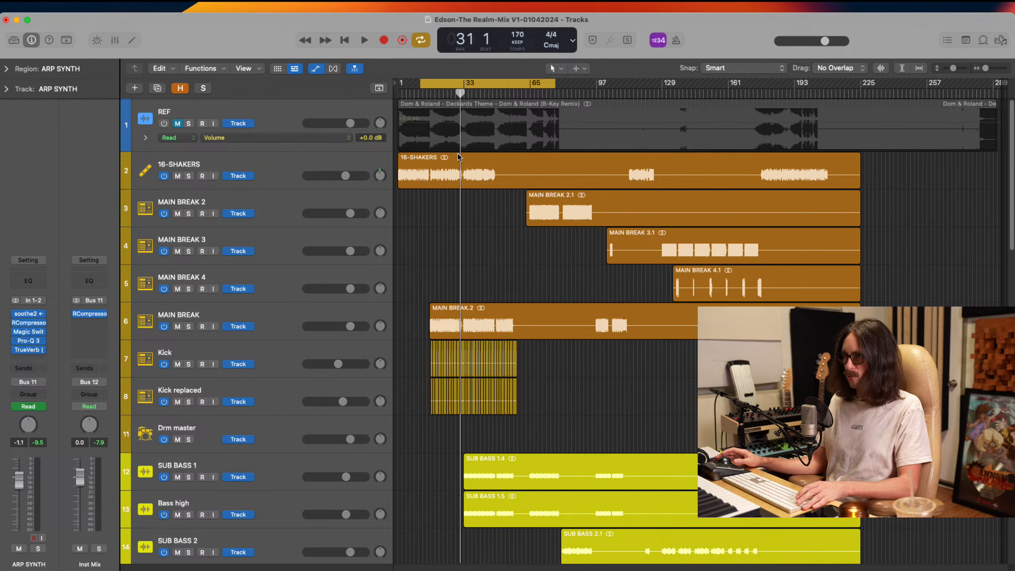
scroll(481, 228, down, 4)
scroll(483, 235, down, 15)
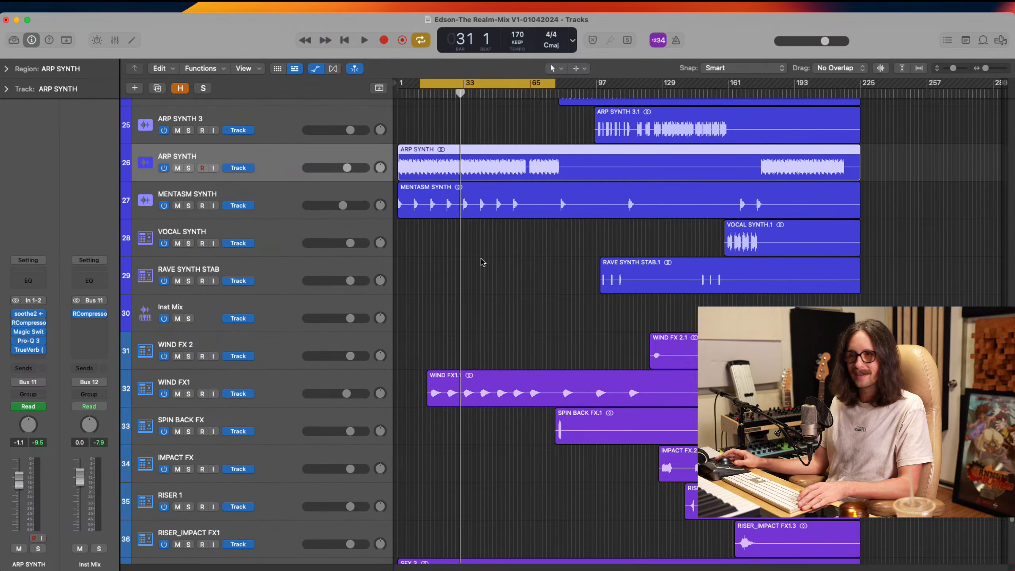
scroll(479, 264, up, 3)
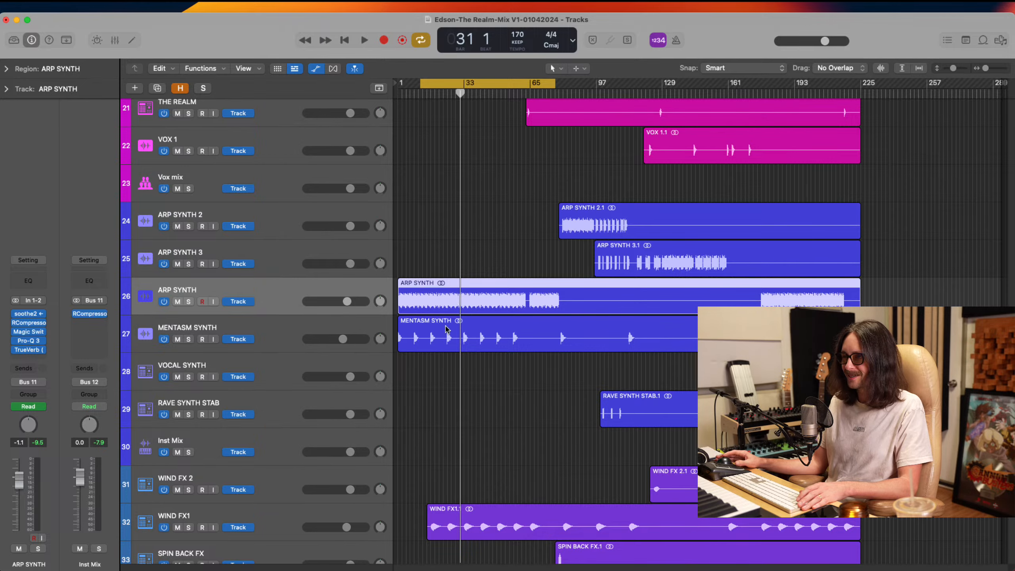
scroll(459, 365, down, 4)
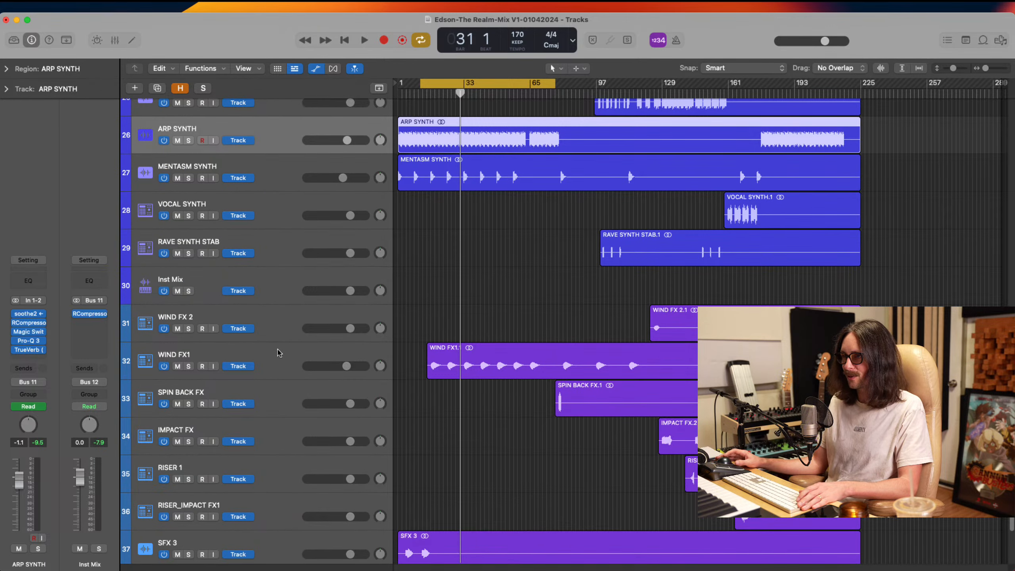
Compare the MENTASM SYNTH and WIND FX1 channel strips, leave WIND FX1 selected and shift the cycle range about four bars later
click(459, 370)
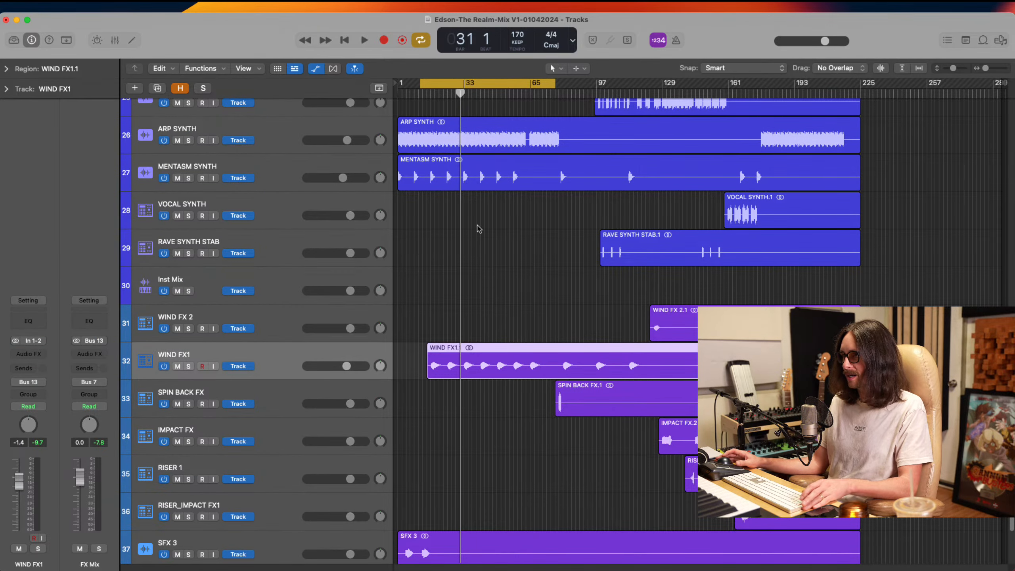
click(292, 173)
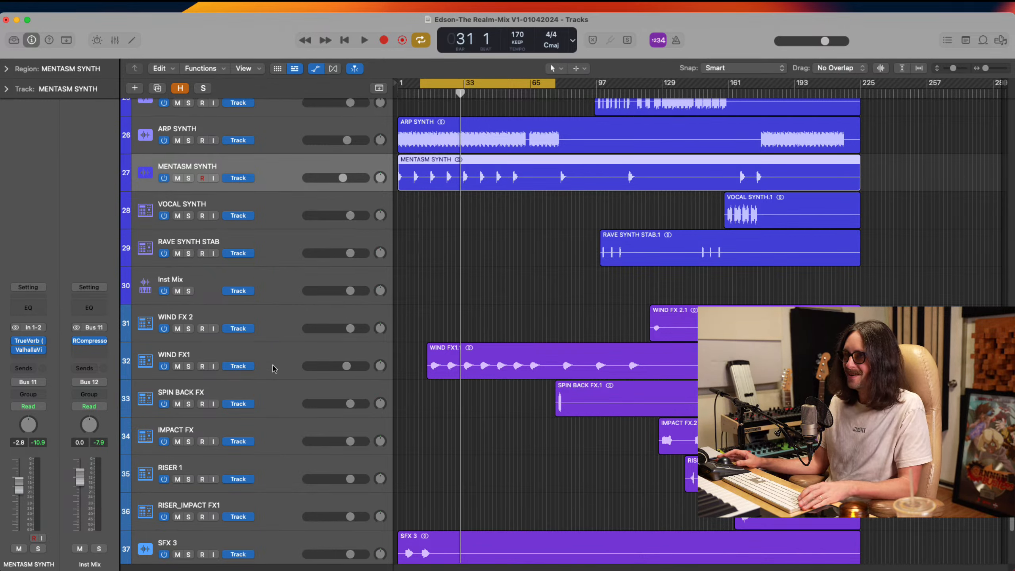
click(276, 362)
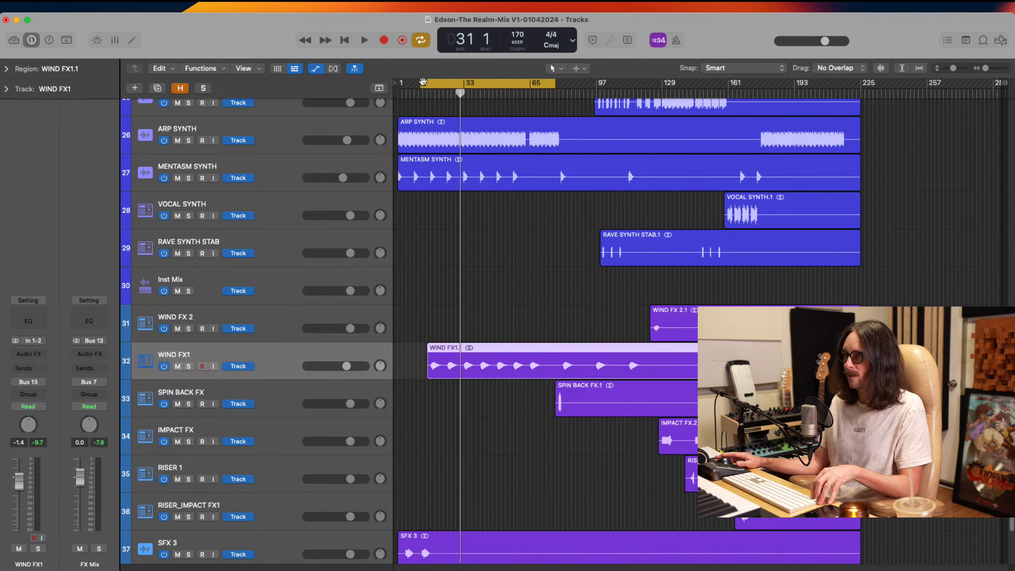
drag(424, 84, 433, 83)
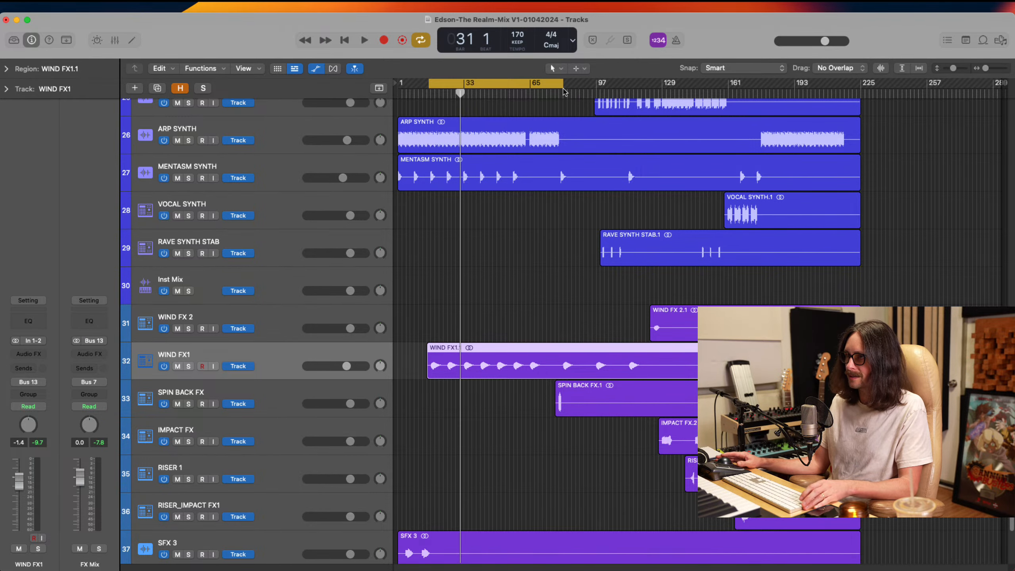
scroll(476, 475, down, 3)
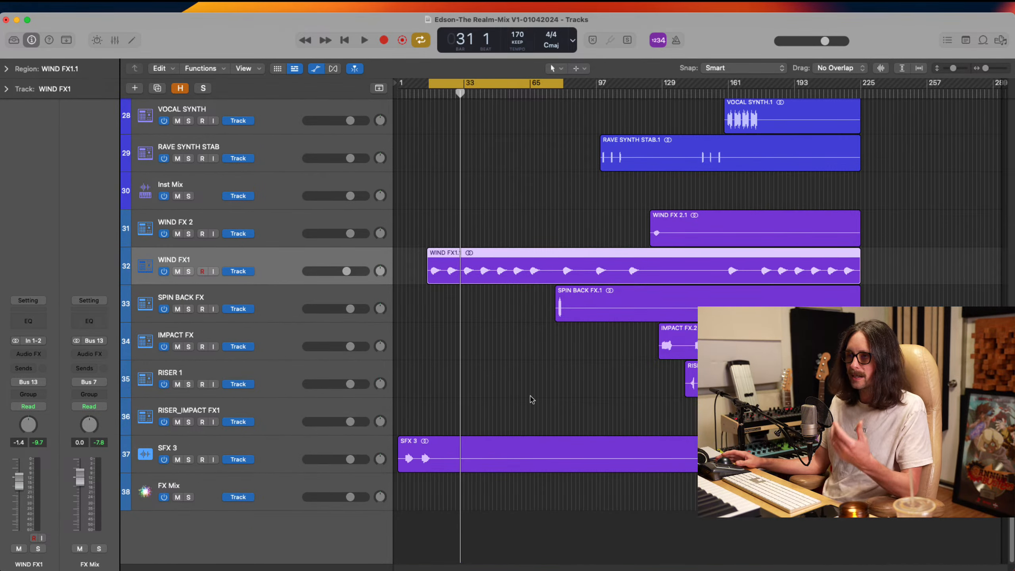
Select the SOMETHING FOR YOUR MIND vocal track and extend the cycle range's start back to about bar 12
scroll(530, 401, up, 15)
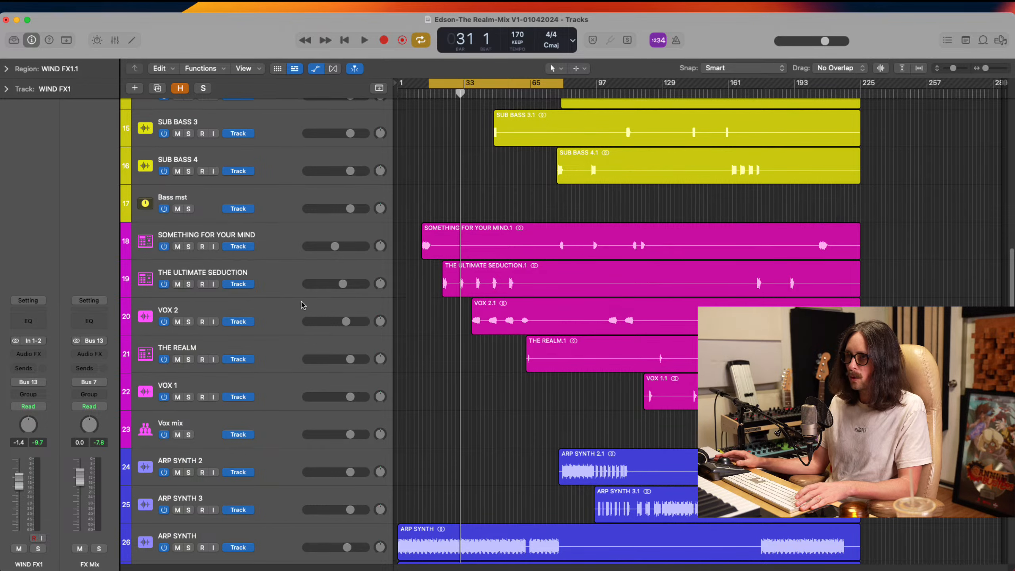
click(295, 240)
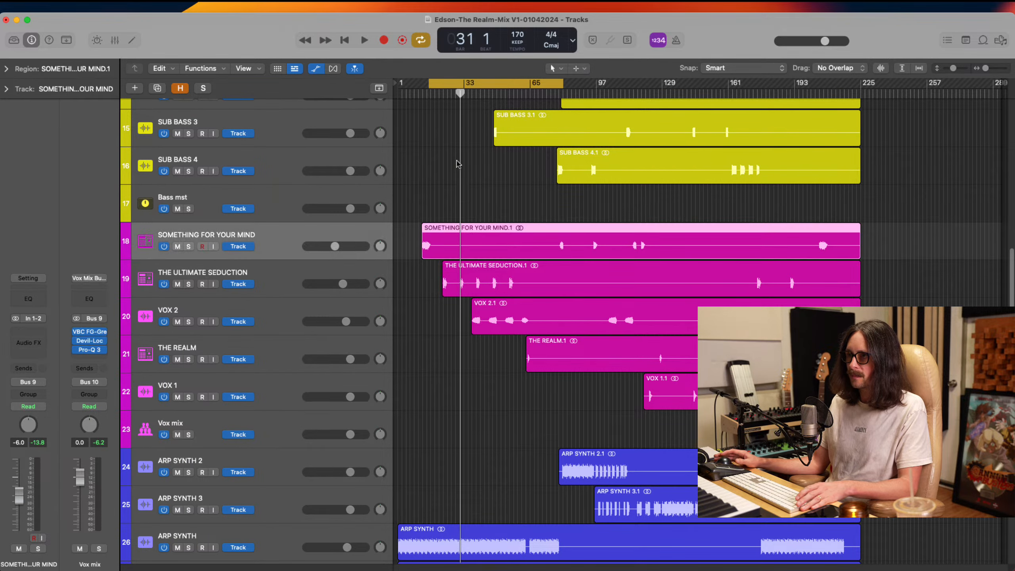
drag(429, 85, 421, 86)
Enlarge the vocal tracks in the arrangement and hide the track automation
drag(473, 222, 394, 281)
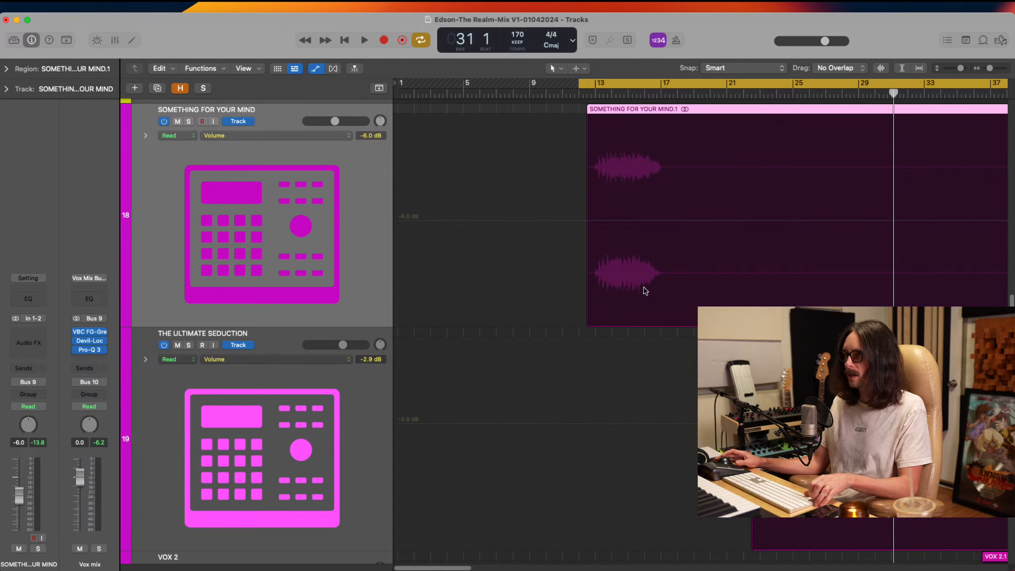
key(a)
ctrl+alt+click(543, 240)
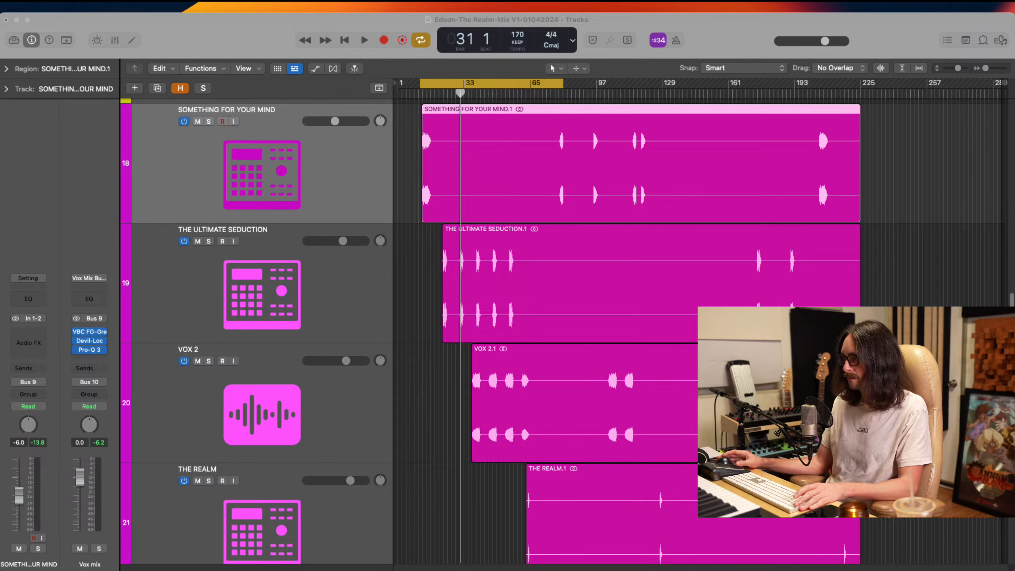
Audition the SOMETHING FOR YOUR MIND vocal from the start of the cycle range and stop playback
key(super+Tab)
key(space)
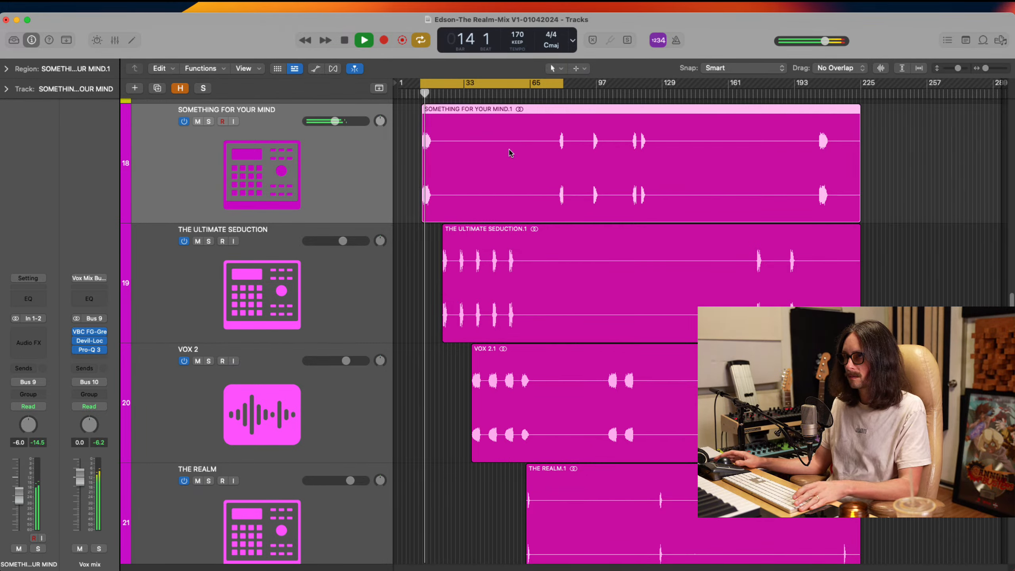
key(space)
key(super+Tab)
key(super+Tab)
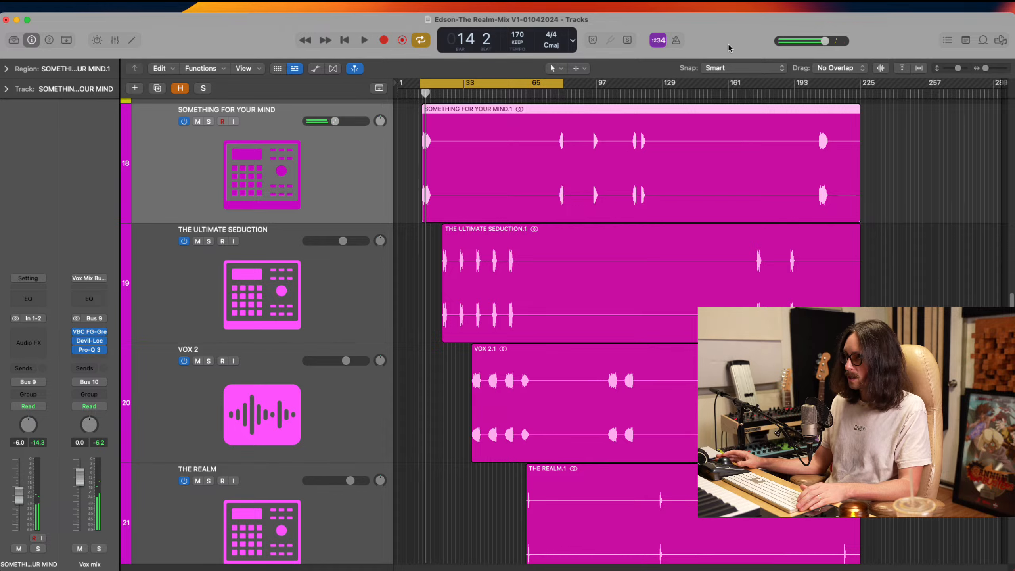
click(36, 338)
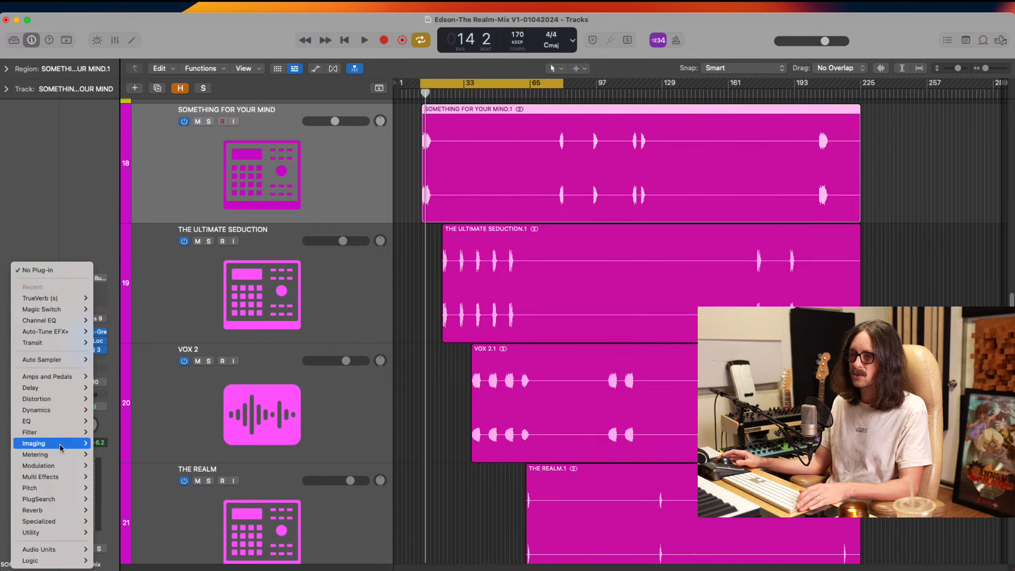
mouse_move(66, 549)
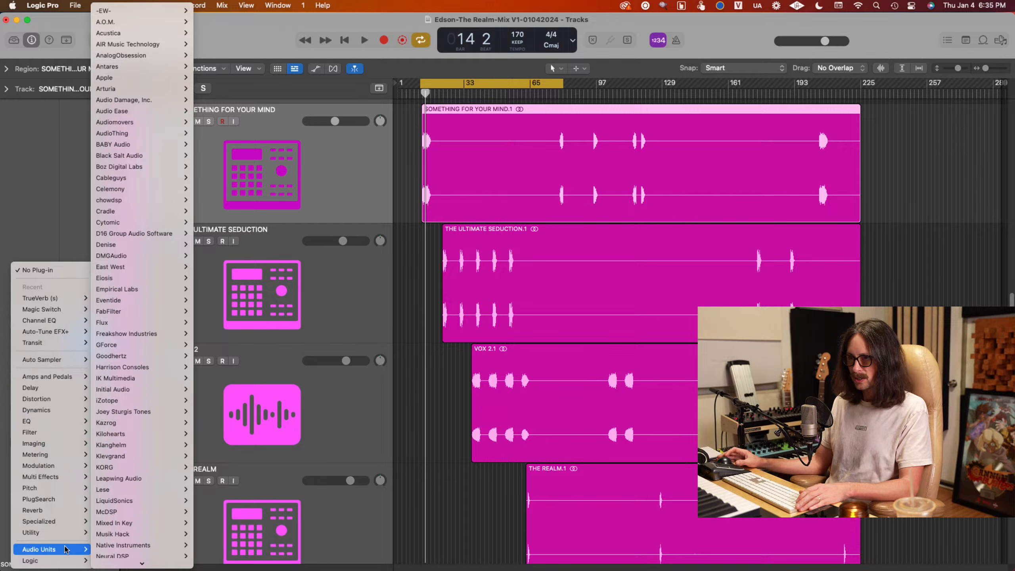
click(46, 187)
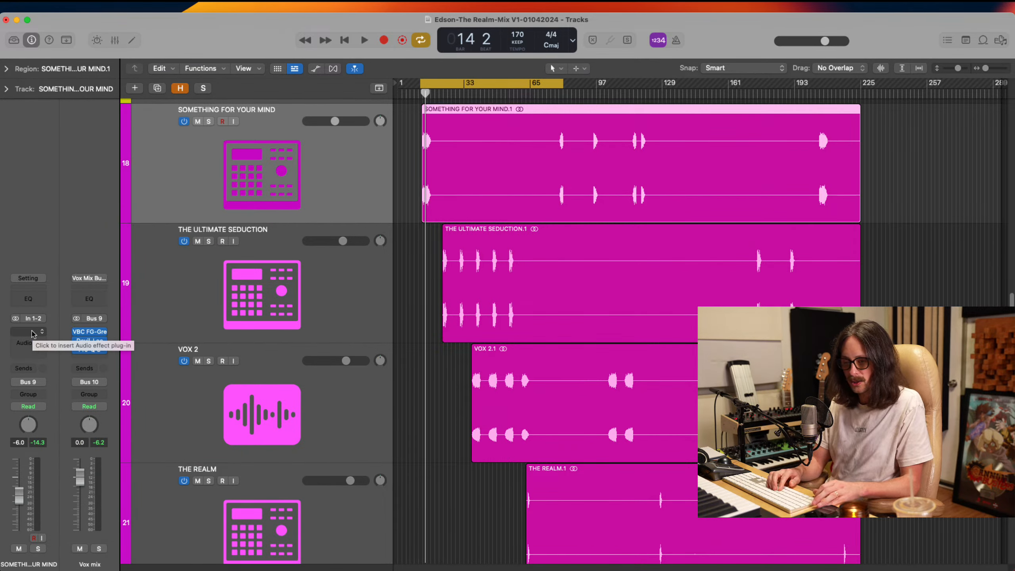
Search the plug-in finder for "pro d" and insert Pro-DS on the SOMETHING FOR YOUR MIND vocal
key(ctrl+space)
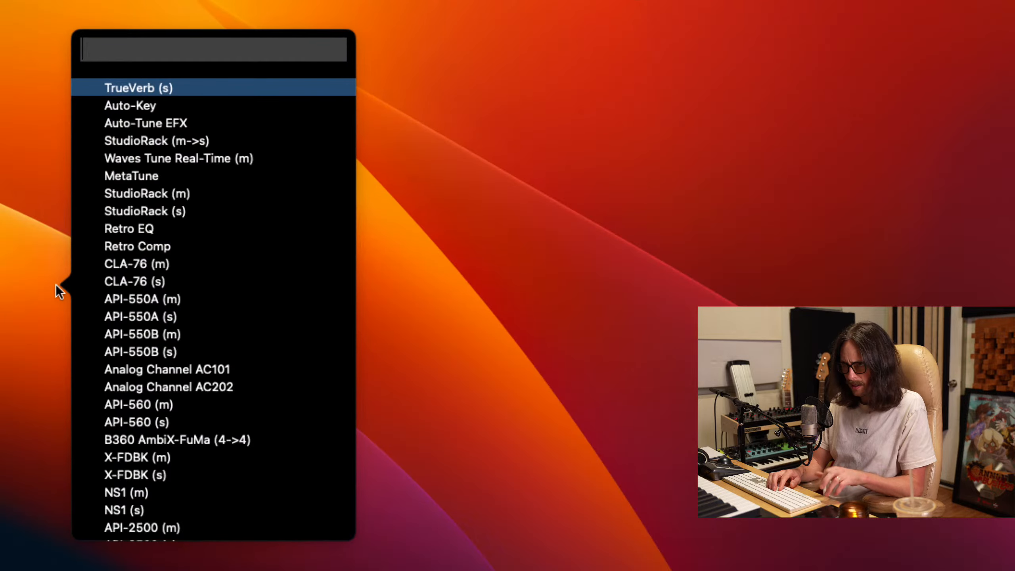
text(de)
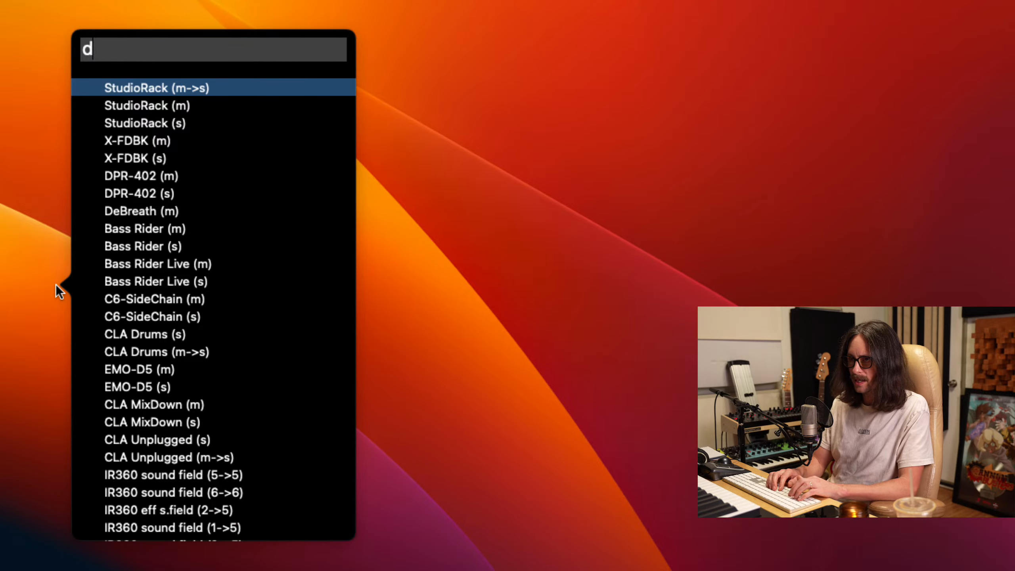
key(BackSpace)
key(BackSpace)
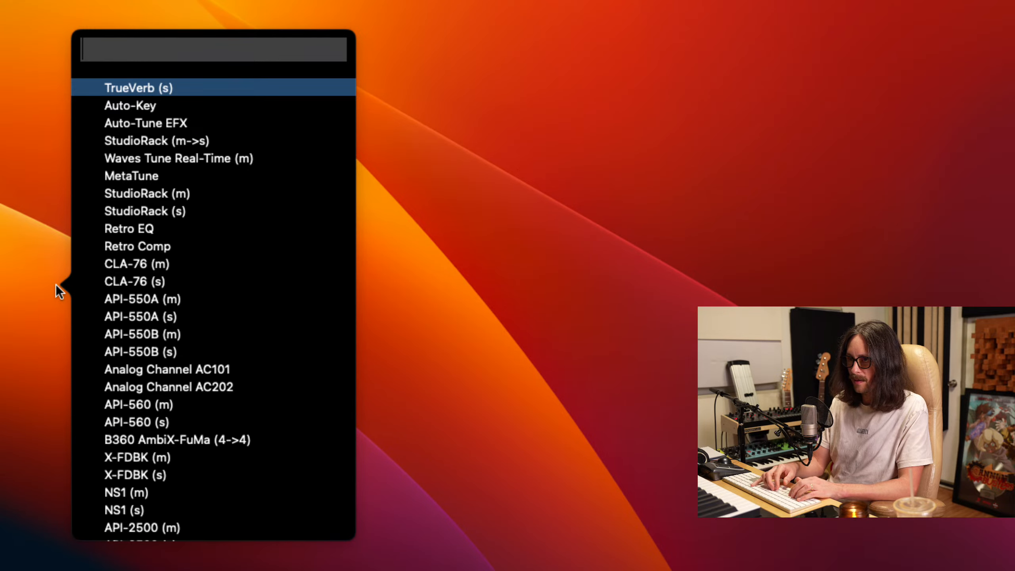
text(pro de)
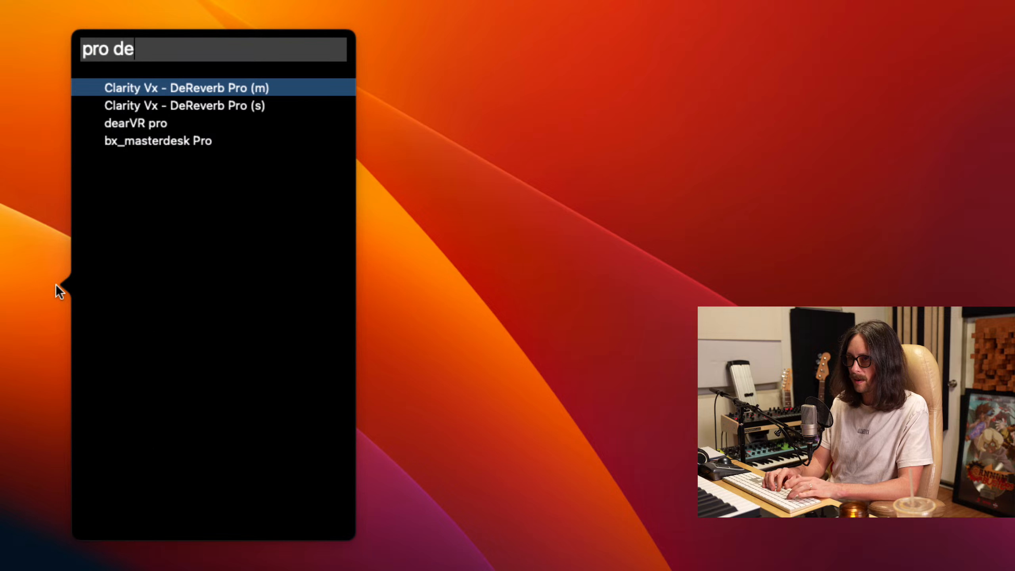
key(BackSpace)
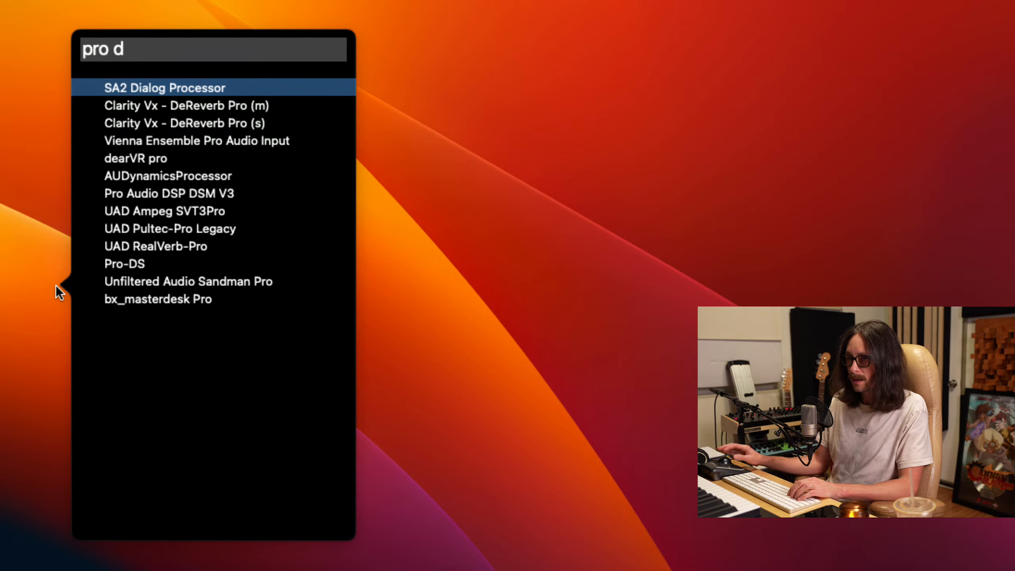
click(154, 267)
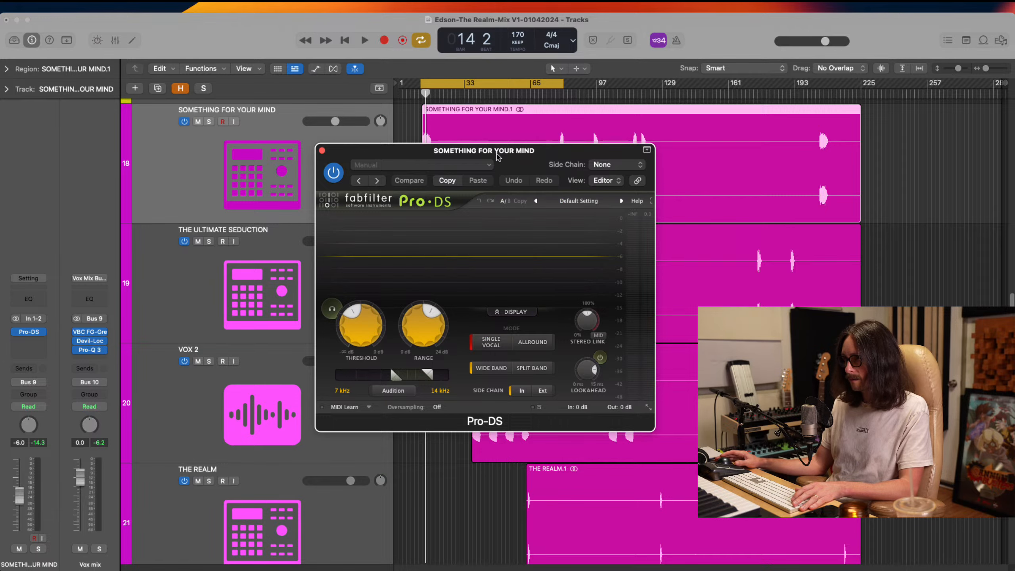
Load the saved De-ess Start preset in Pro-DS with its window shifted toward the channel strips
drag(530, 164, 403, 119)
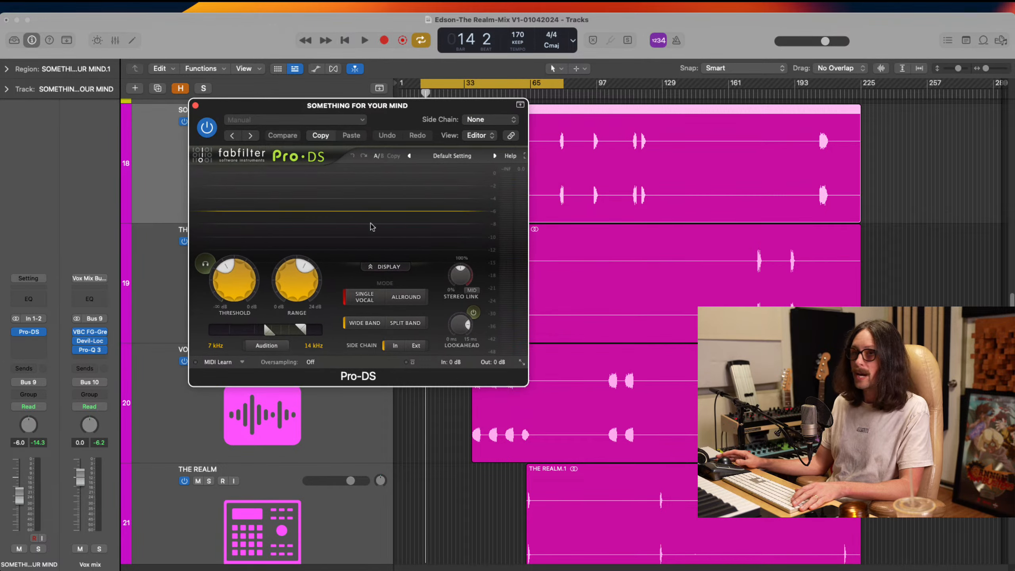
click(453, 156)
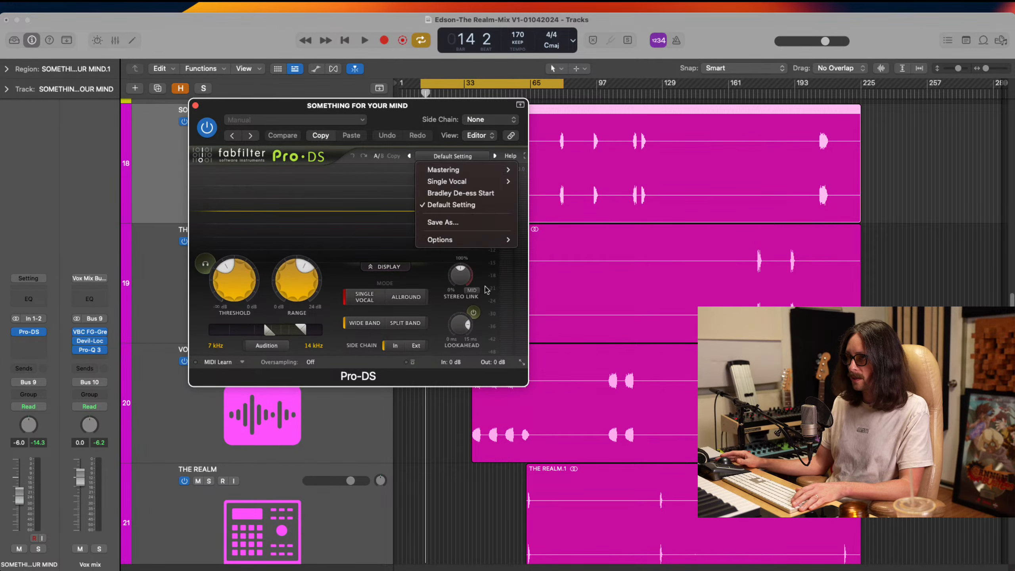
click(479, 196)
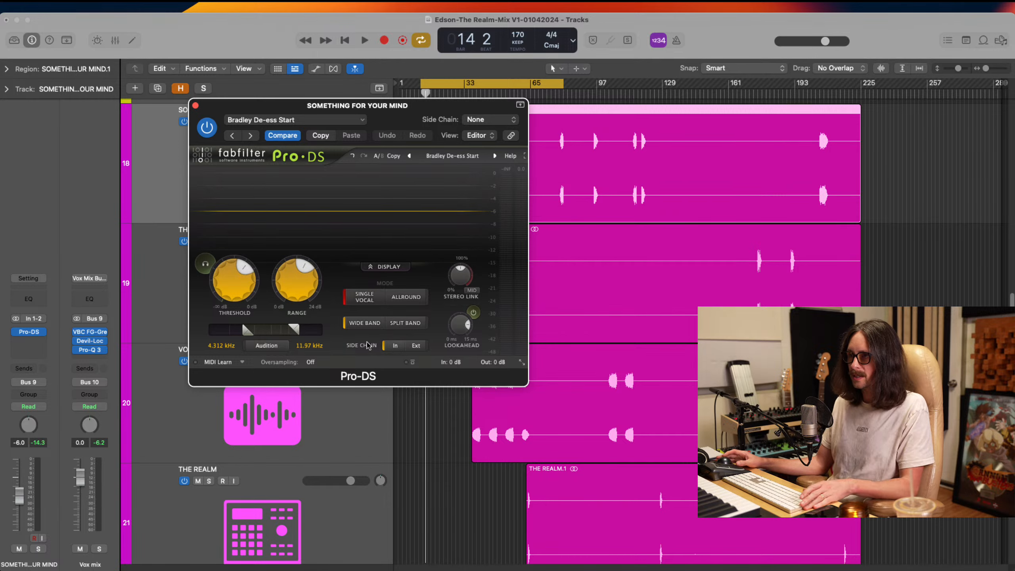
While auditioning the vocal, lower the Pro-DS threshold, set its range to 6.45 dB and its detection band to 4.067–11.07 kHz; close the plug-in
key(super+Tab)
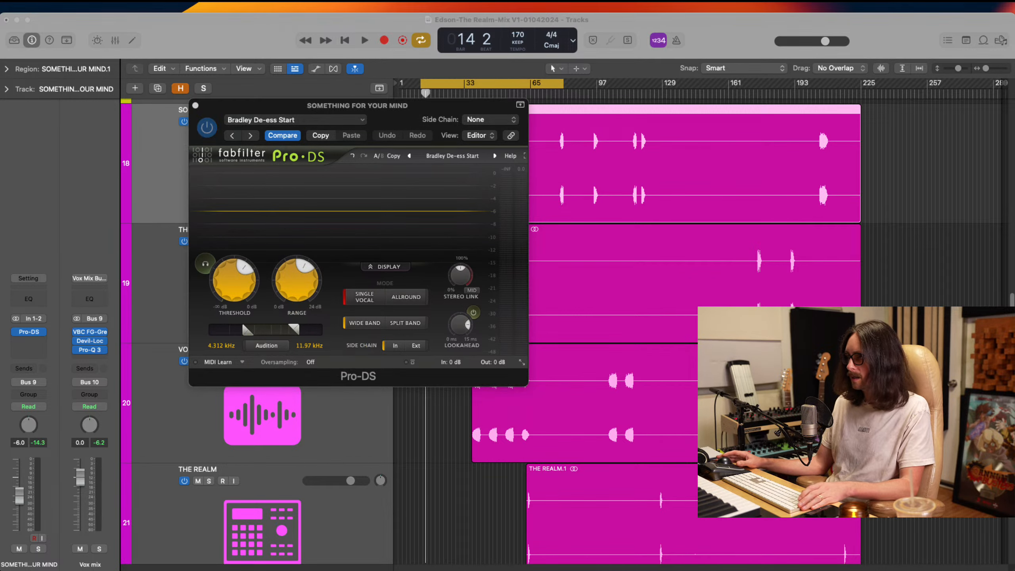
click(656, 32)
key(space)
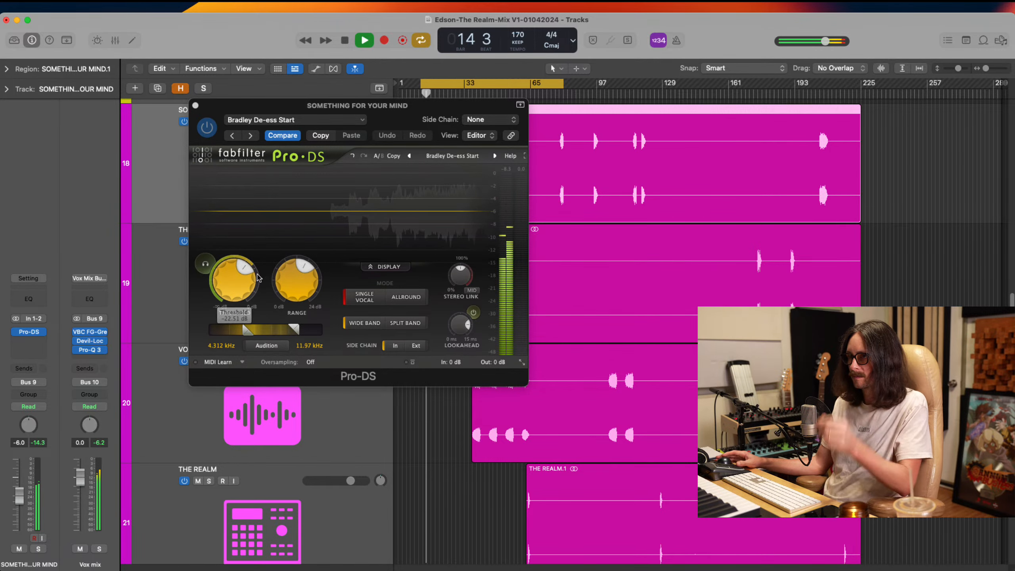
key(space)
key(space)
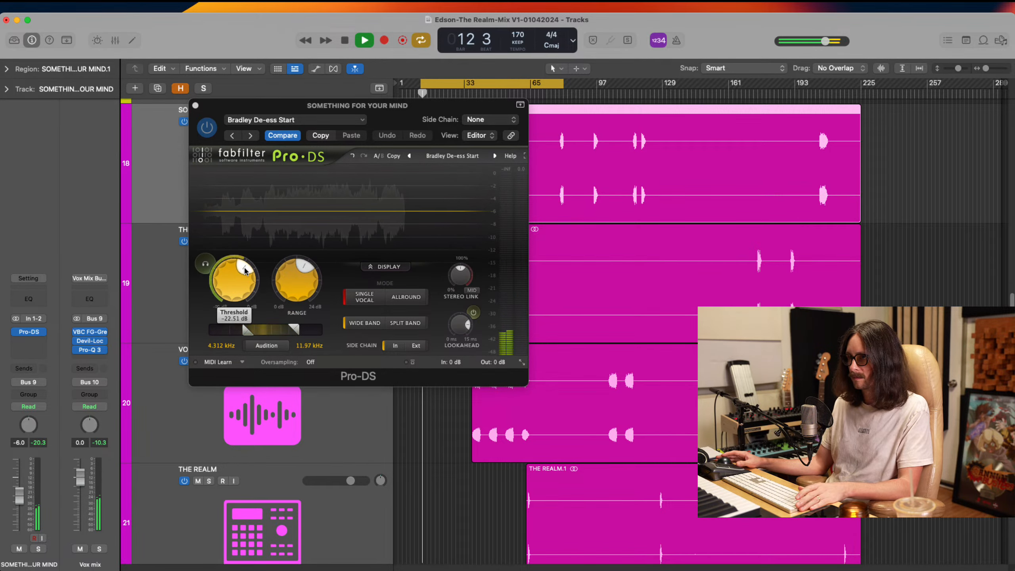
drag(242, 270, 227, 270)
mouse_move(303, 272)
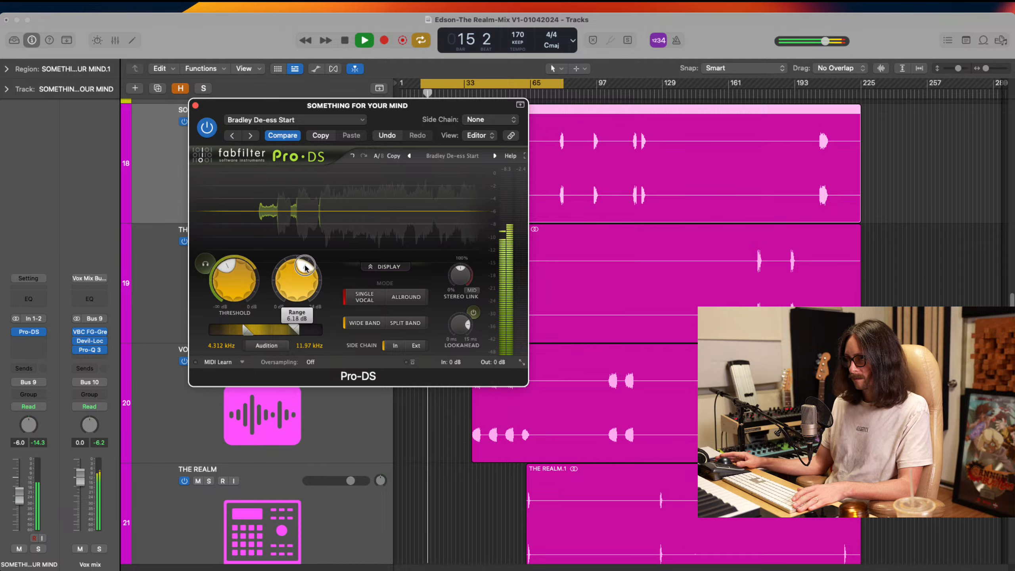
drag(245, 330, 291, 328)
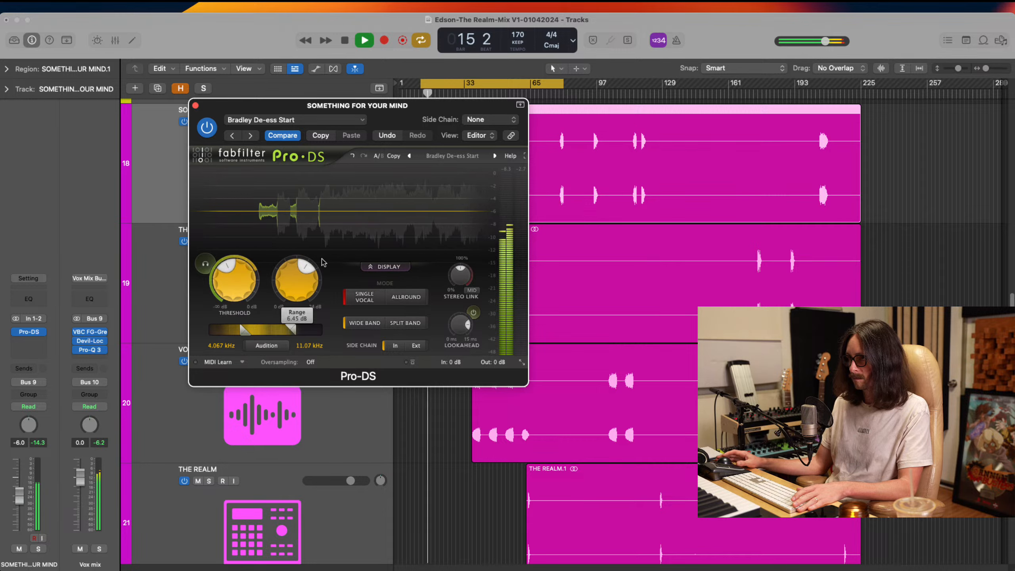
key(space)
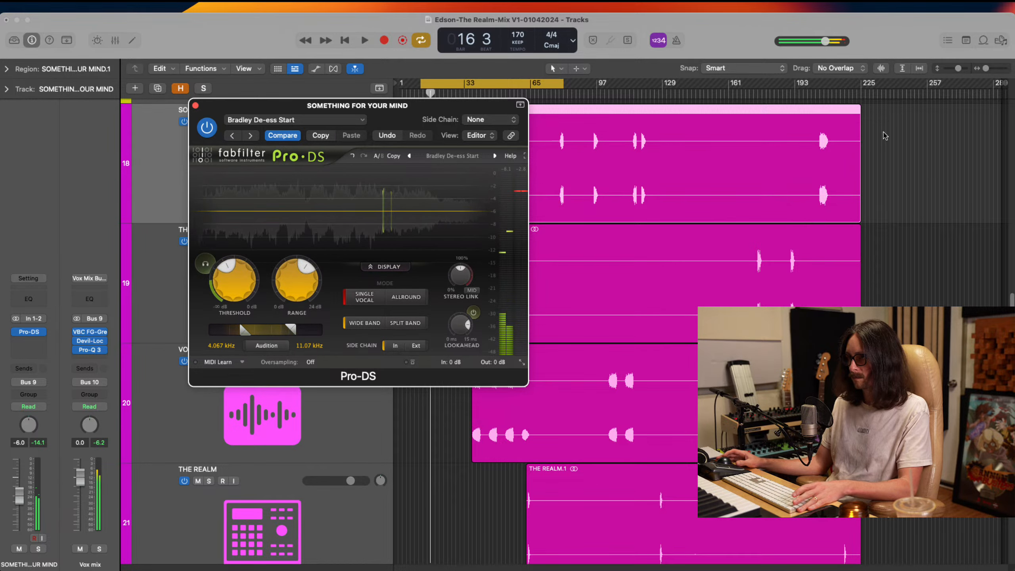
click(718, 44)
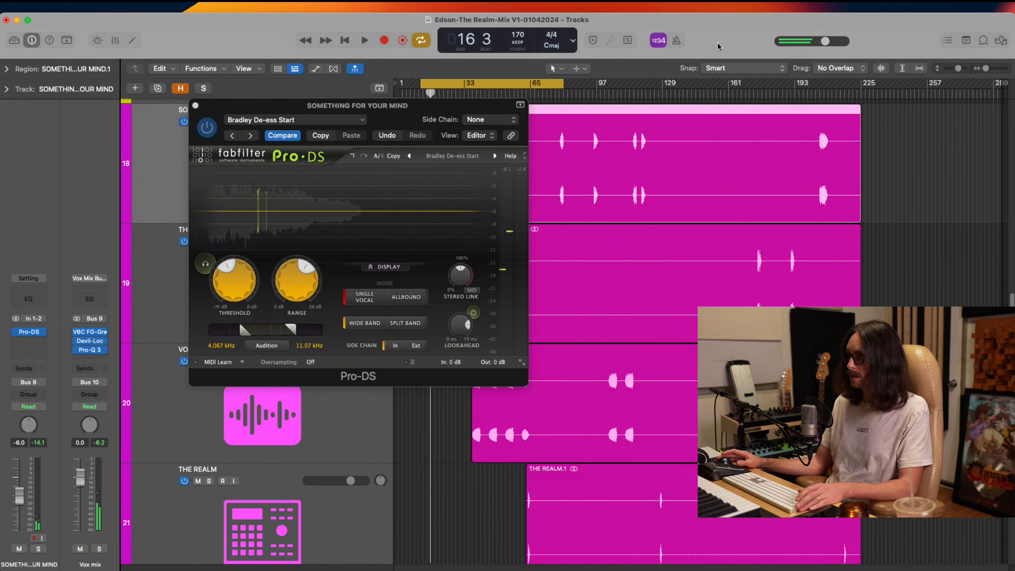
click(196, 105)
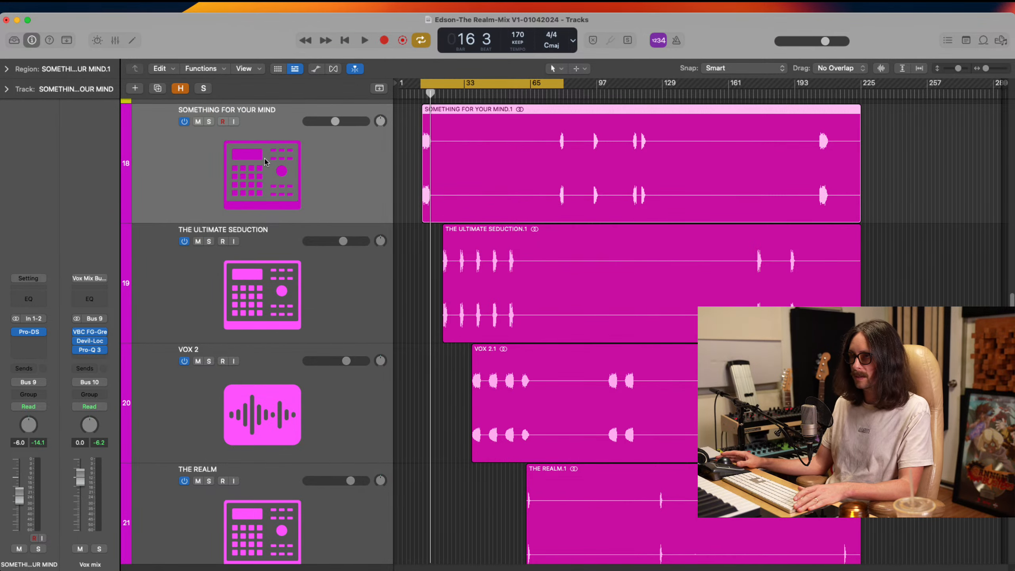
Check THE ULTIMATE SEDUCTION's Pro-Q 3 in the mixer and copy it to SOMETHING FOR YOUR MIND's slot below Pro-DS
click(183, 294)
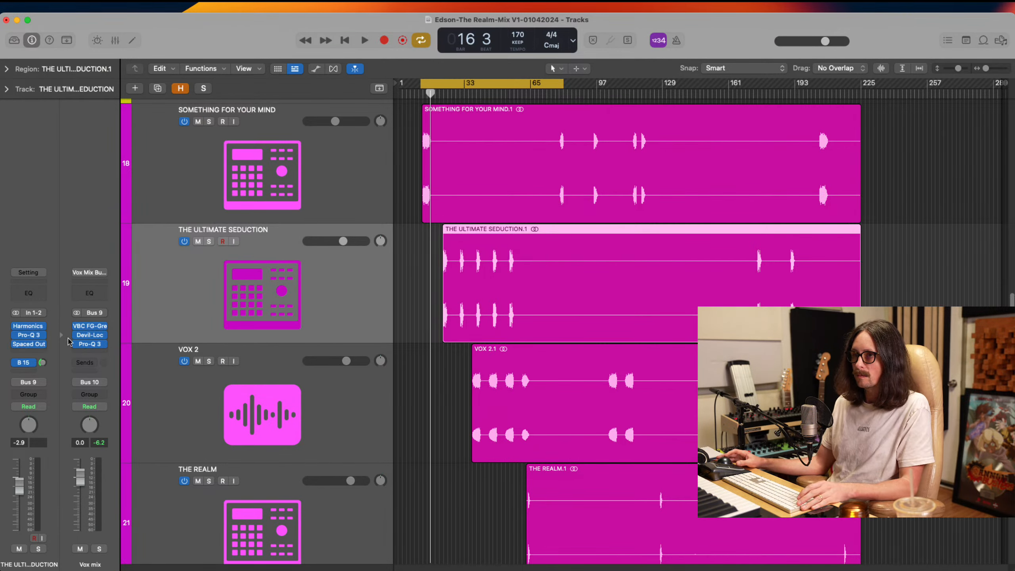
key(x)
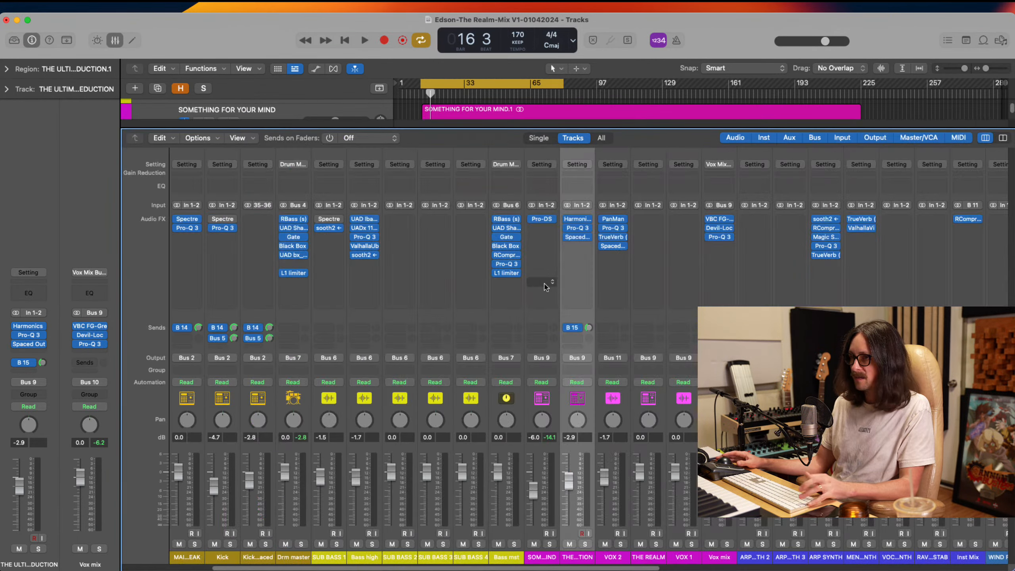
click(577, 230)
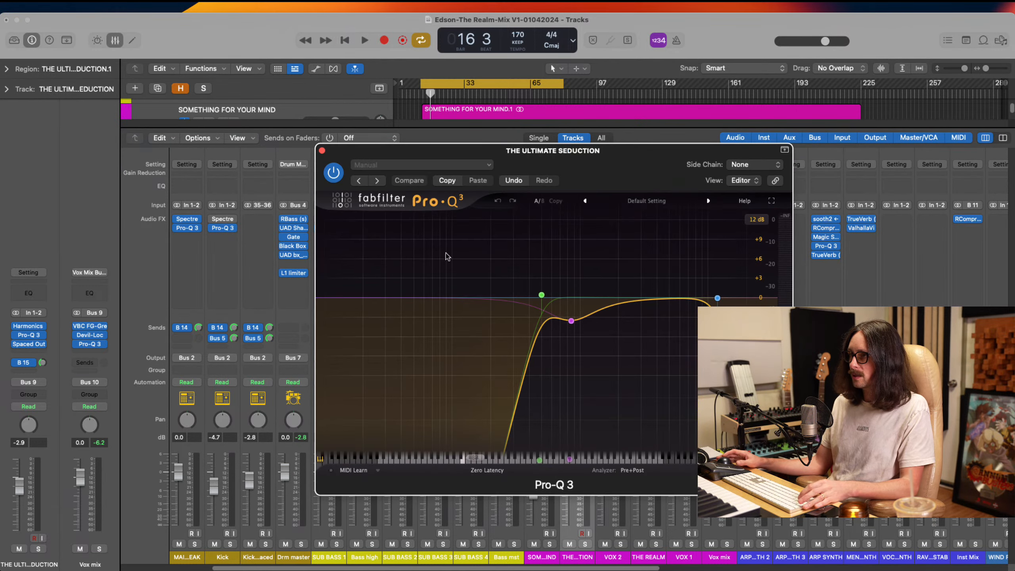
click(327, 156)
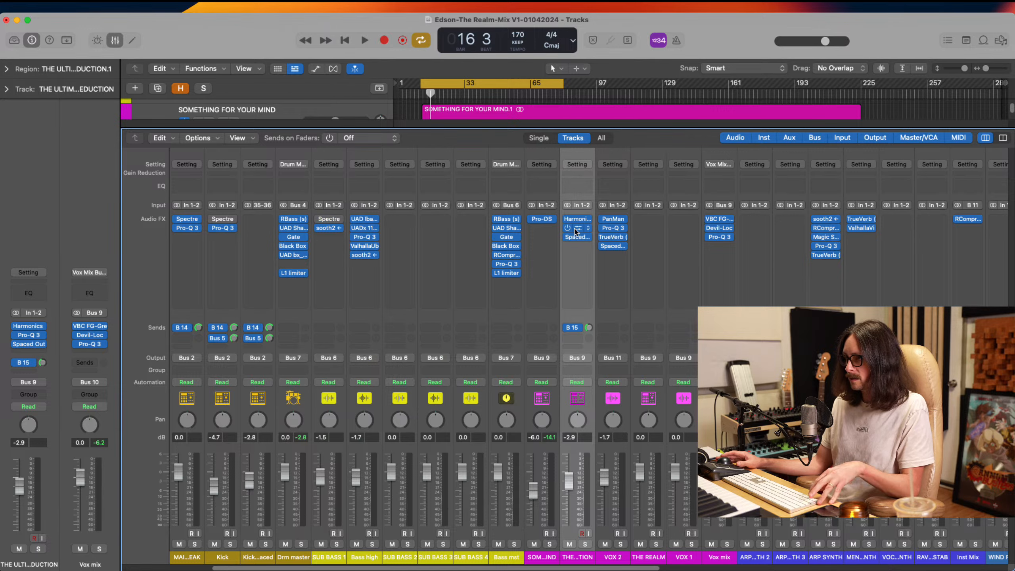
drag(575, 232, 545, 232)
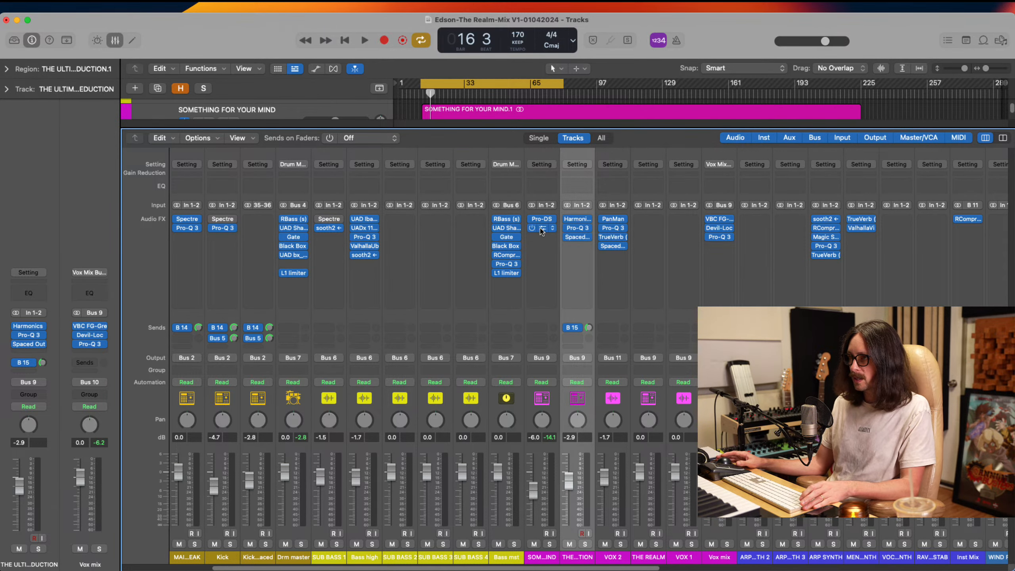
Open the copied Pro-Q 3 and, during playback, add a bell cut of about -1.76 dB near 4.5 kHz
click(544, 231)
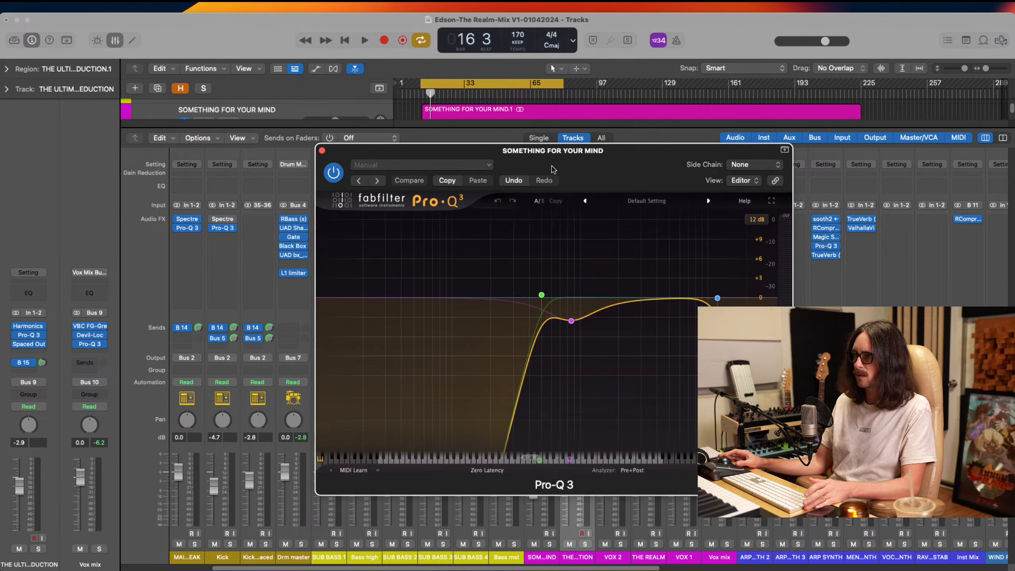
drag(576, 164, 425, 149)
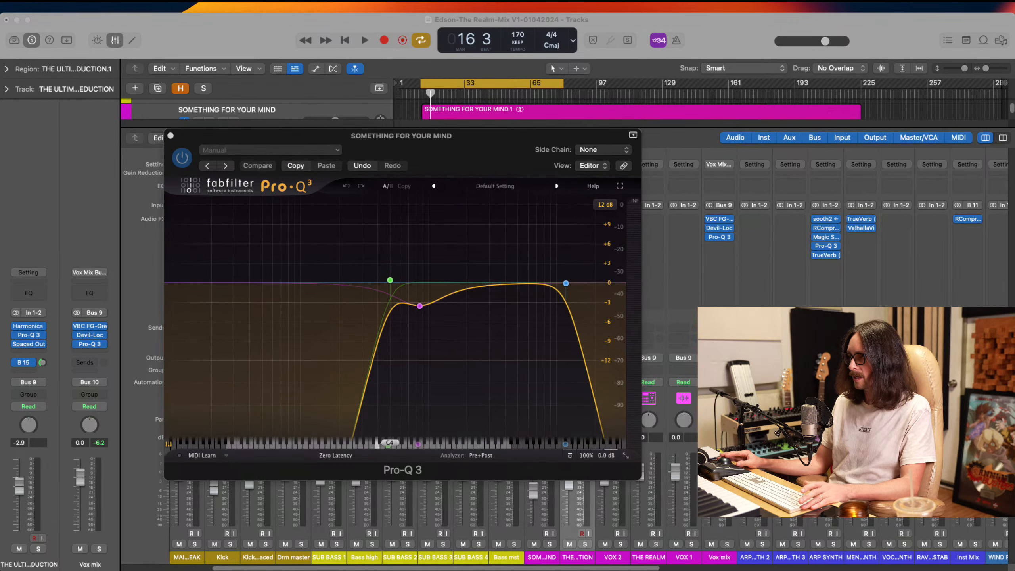
click(614, 393)
key(space)
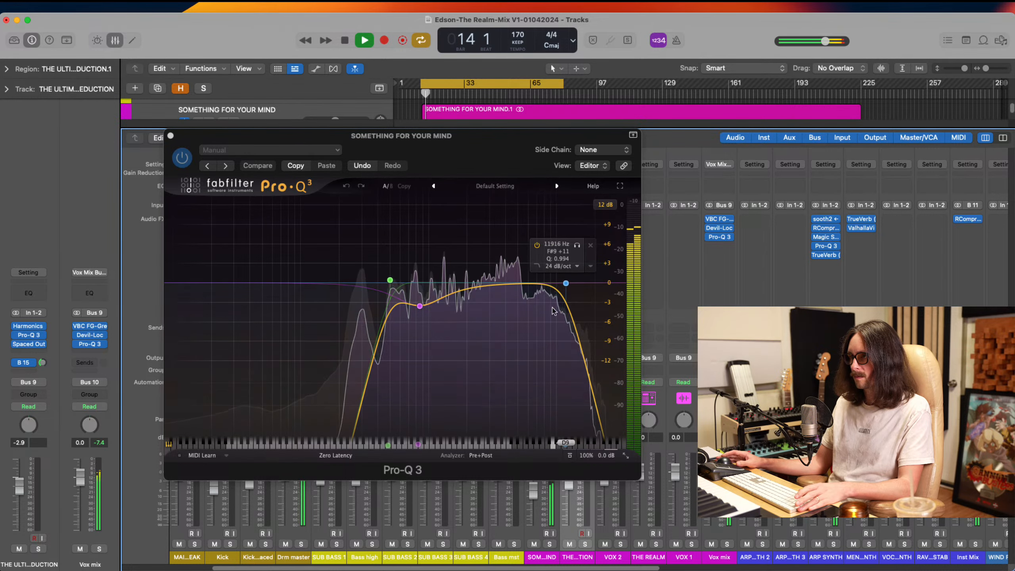
double_click(511, 289)
mouse_move(512, 288)
mouse_down()
mouse_move(510, 245)
mouse_move(513, 294)
mouse_up()
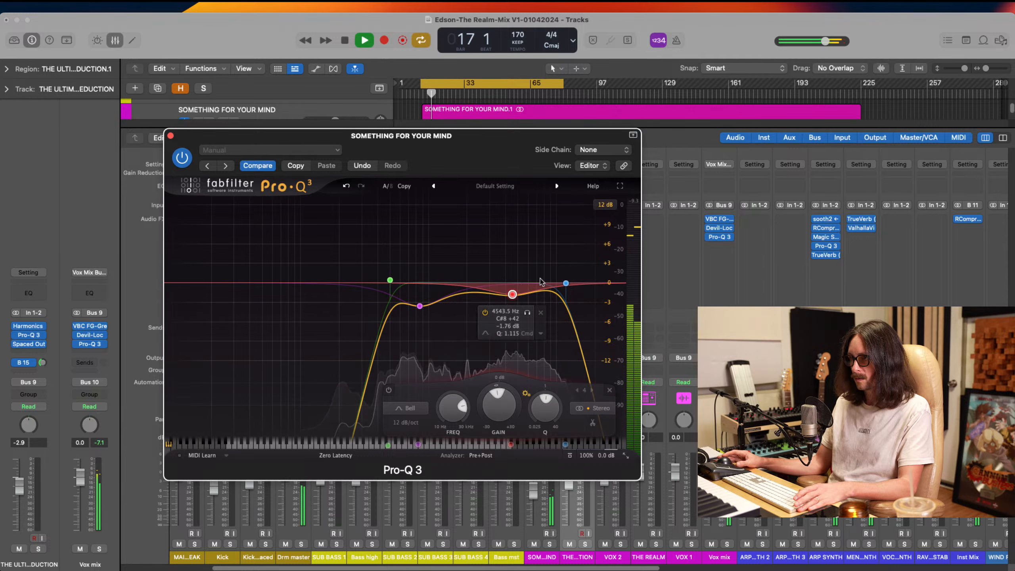
key(space)
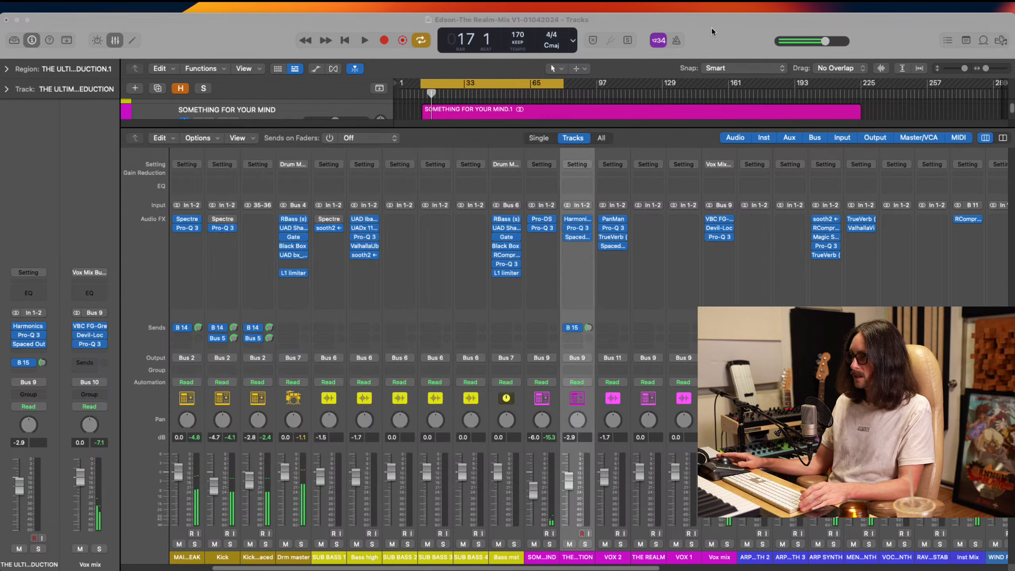
Widen the vocal's EQ curve: low cut below about 258 Hz, low-mid bell at -0.67 dB near 829 Hz, high cut at 15455 Hz
click(711, 29)
drag(390, 279, 351, 282)
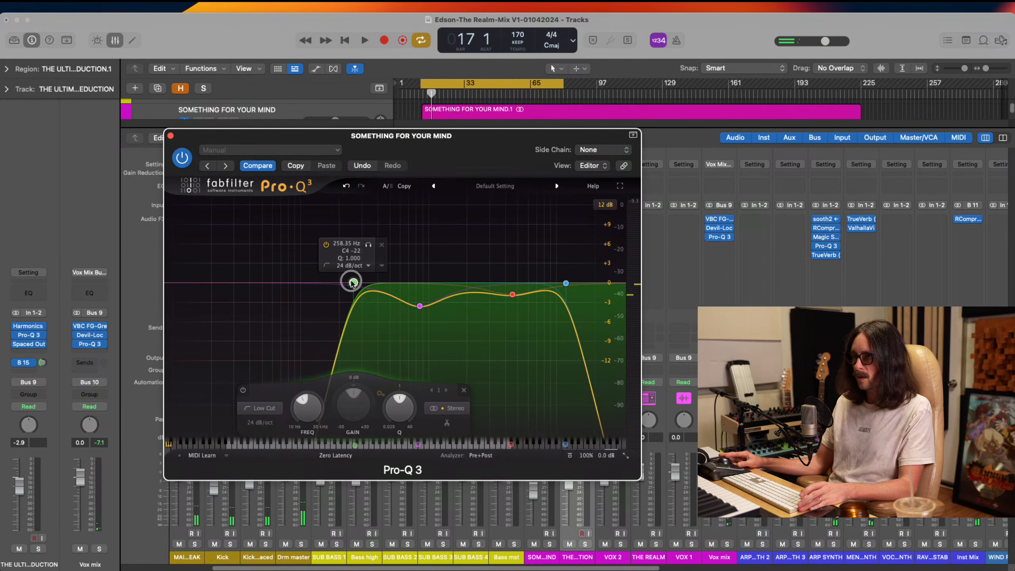
drag(420, 306, 417, 286)
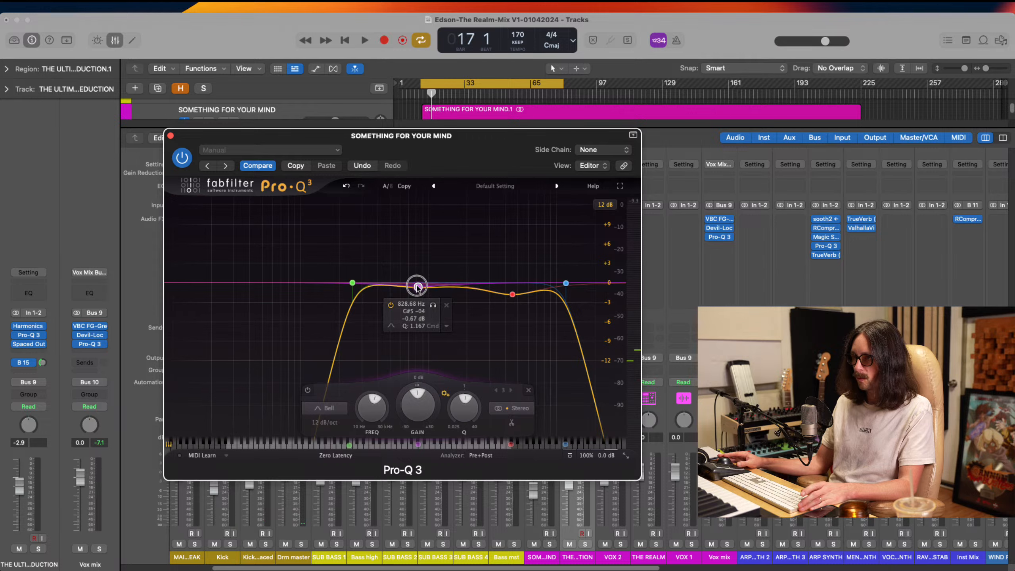
drag(352, 283, 342, 287)
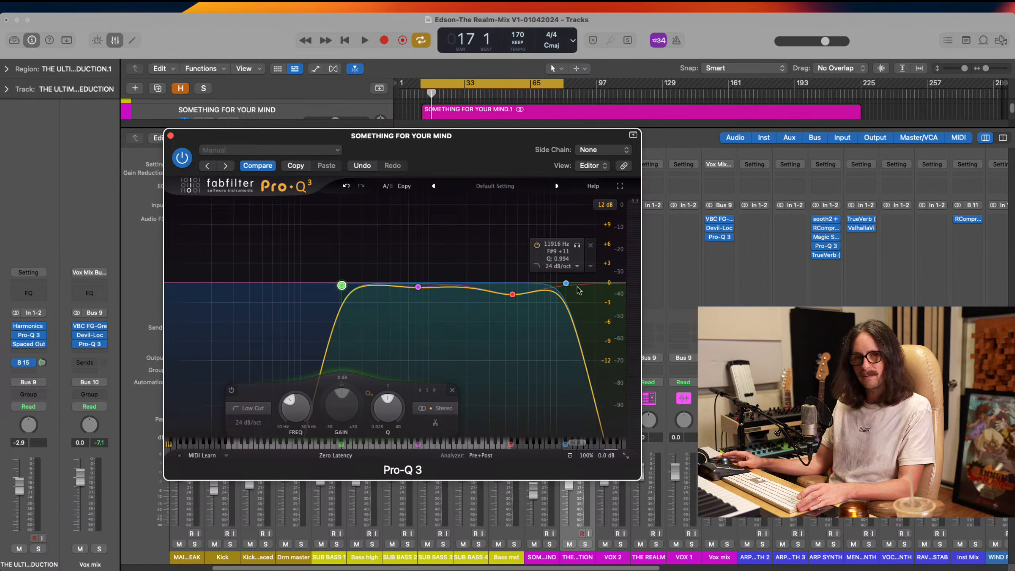
drag(566, 284, 580, 284)
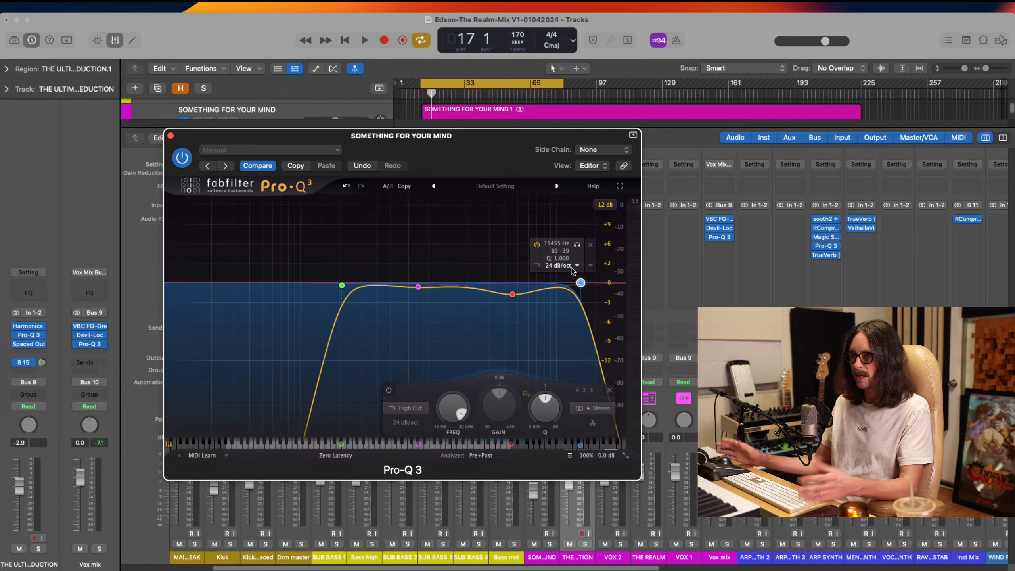
mouse_move(521, 295)
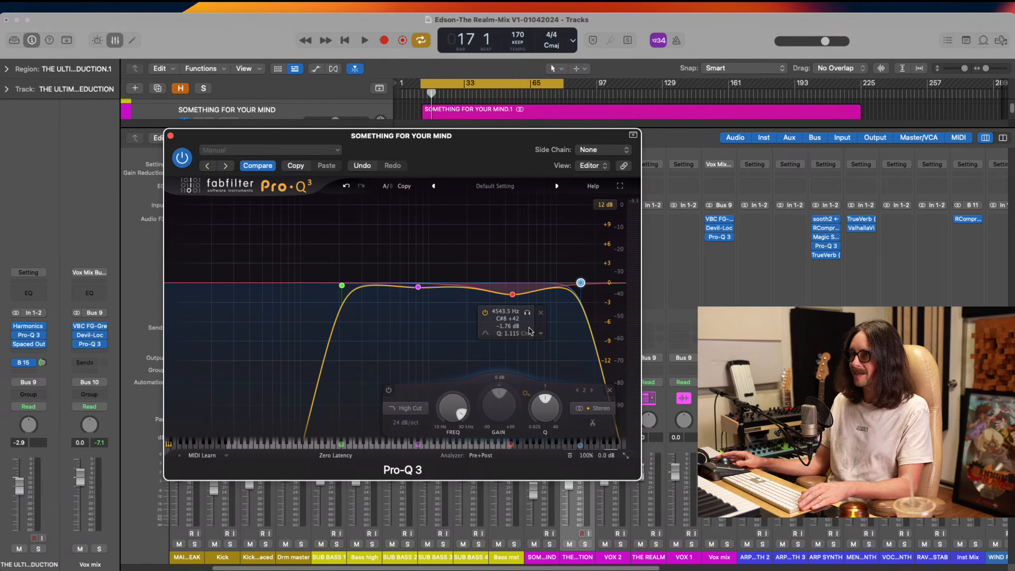
Restrict the 4.5 kHz bell cut to the side signal and, while auditioning, retune it to 4703.1 Hz, -3.18 dB and Q 1.145
click(539, 335)
mouse_move(607, 411)
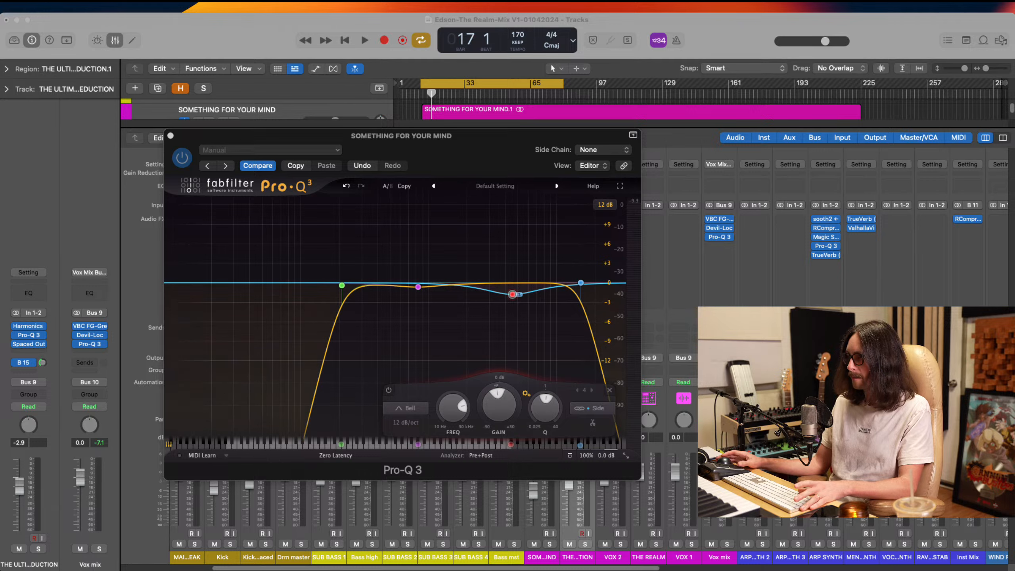
key(space)
click(528, 312)
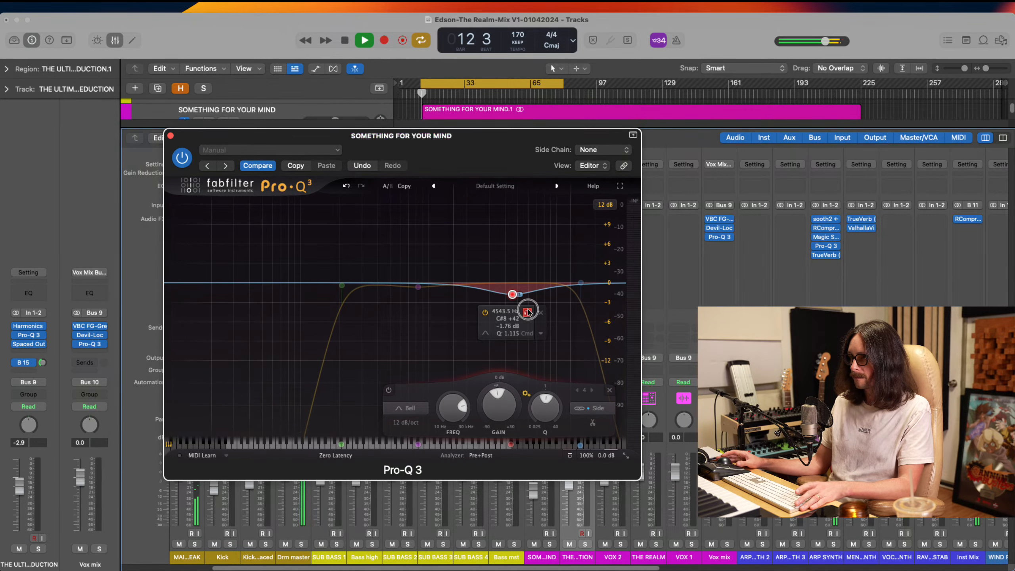
mouse_move(528, 312)
mouse_down()
mouse_move(511, 300)
mouse_move(530, 323)
mouse_up()
key(space)
key(space)
key(space)
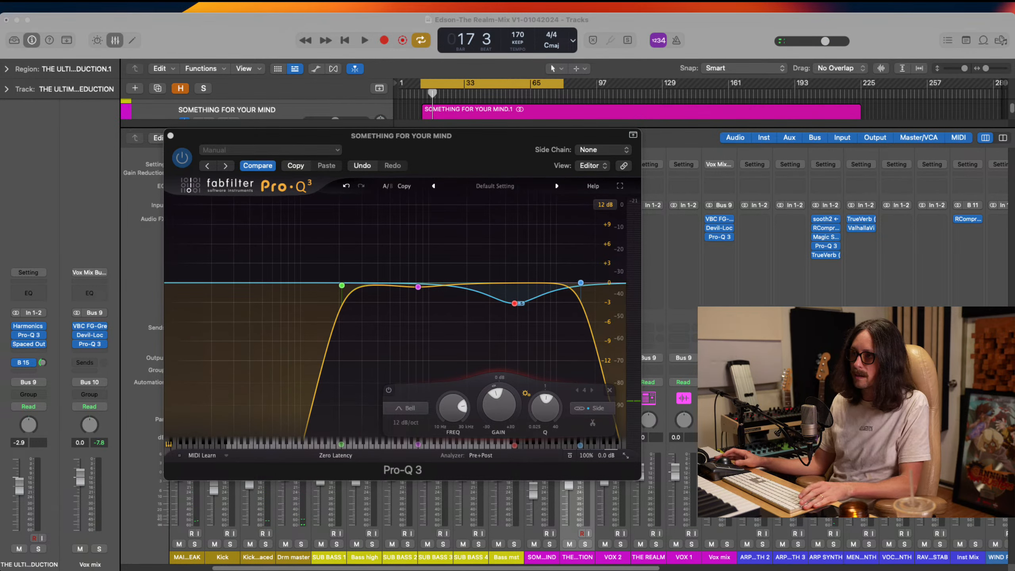
click(257, 247)
mouse_move(515, 304)
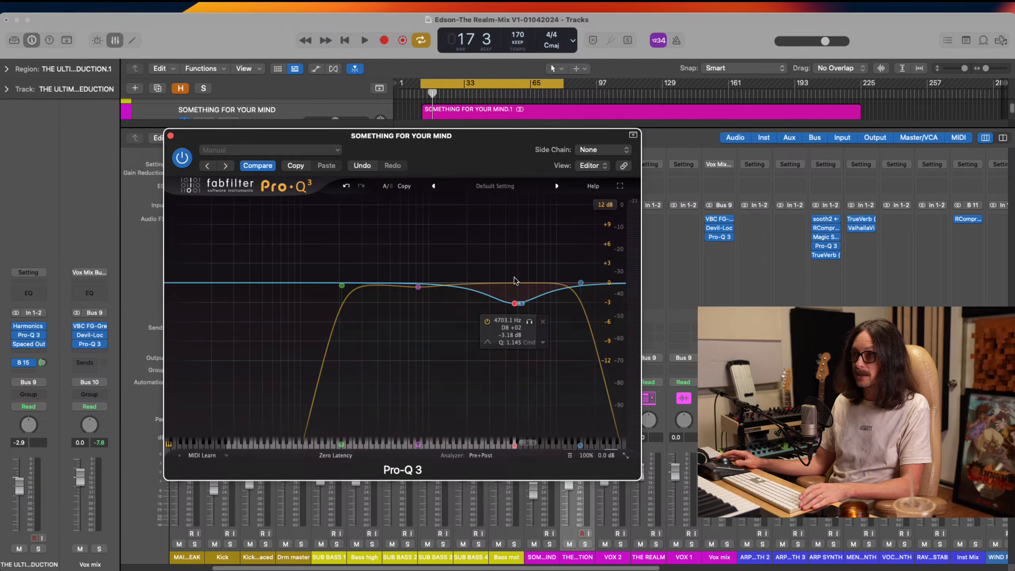
Set the 4.7 kHz cut's stereo placement to Stereo
click(543, 342)
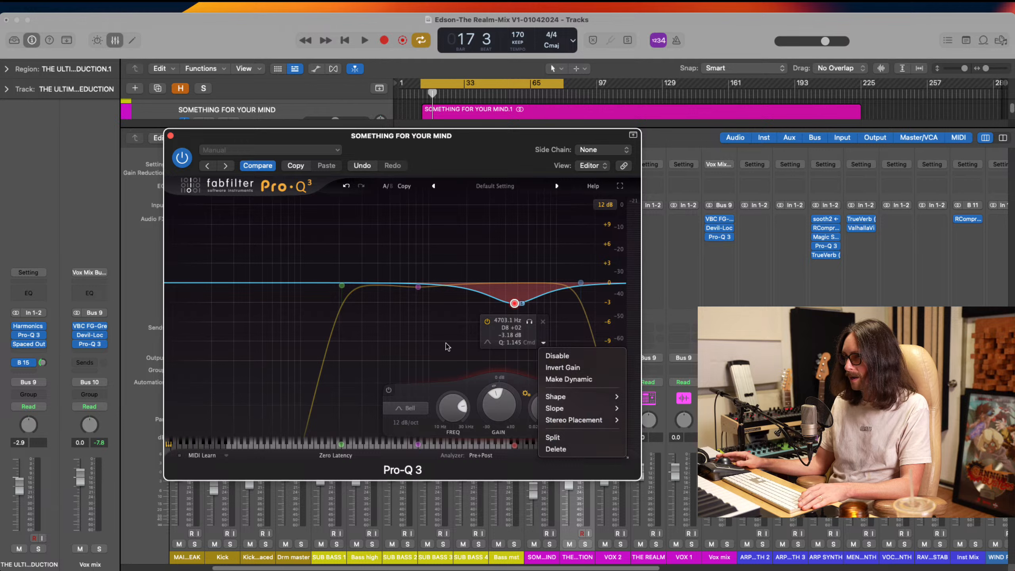
click(536, 340)
click(542, 344)
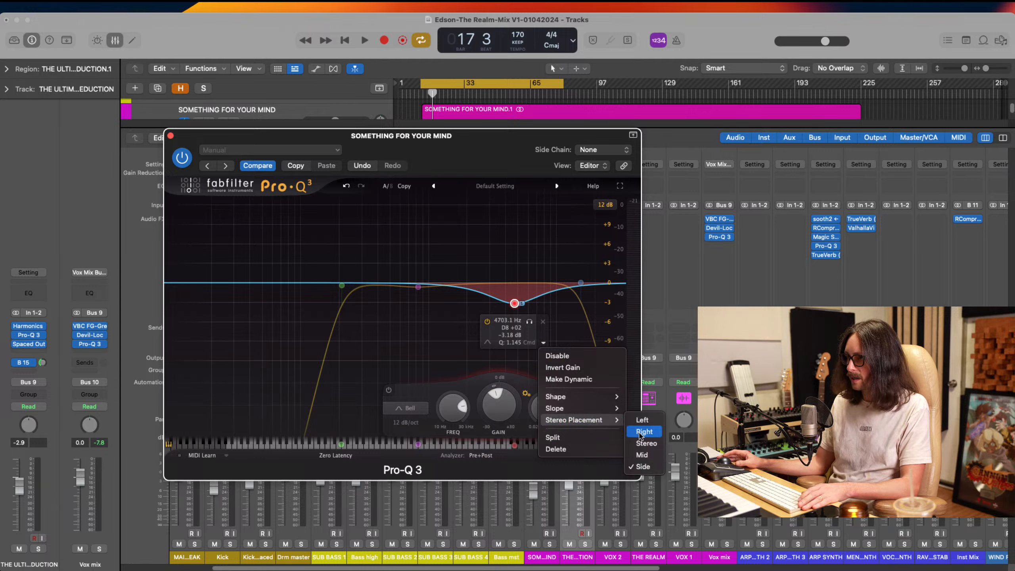
click(645, 443)
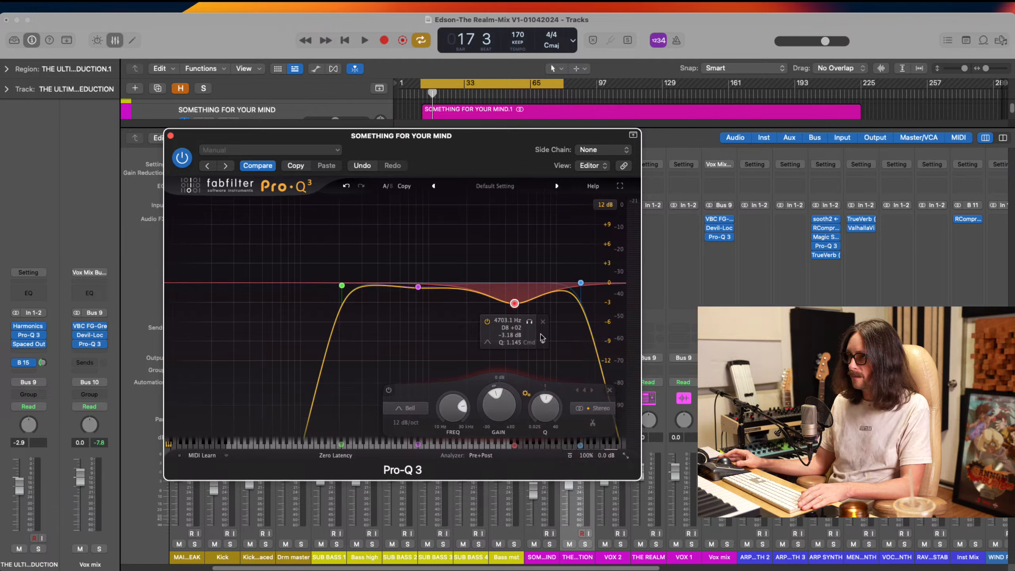
Narrow the 4.7 kHz cut to Q 1.759 with -3.45 dB gain and make the band dynamic
drag(554, 403, 554, 399)
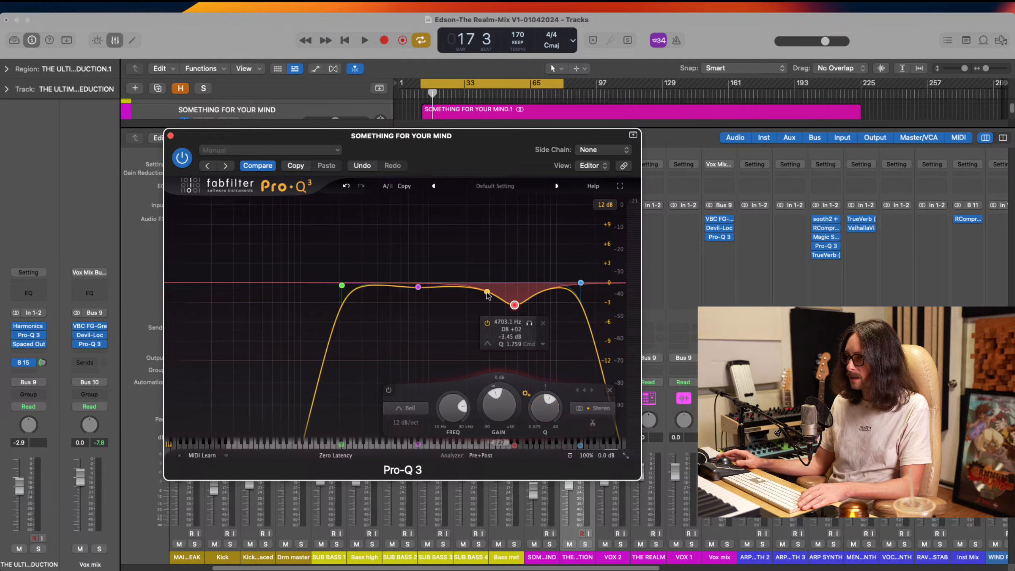
click(544, 345)
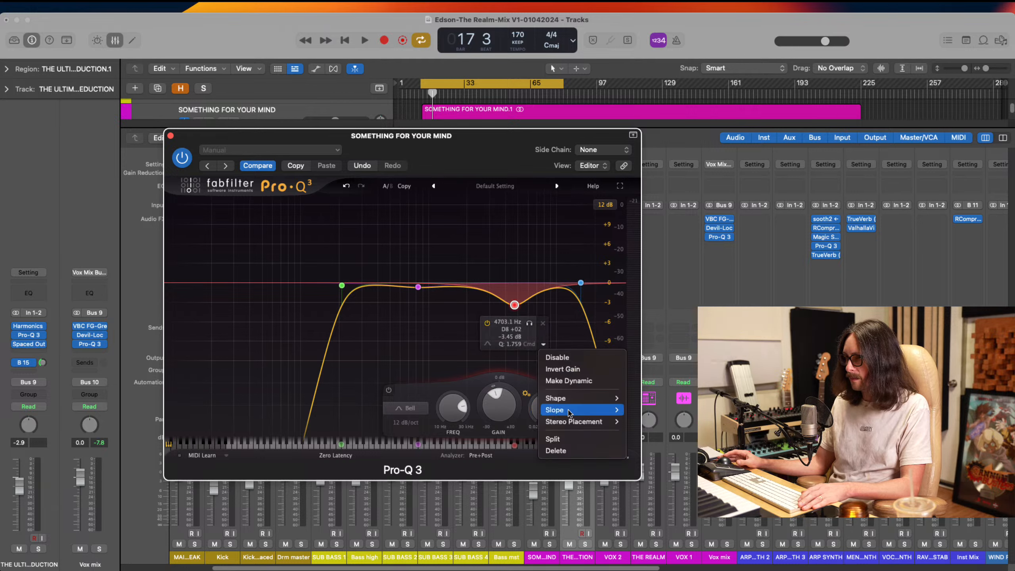
click(574, 380)
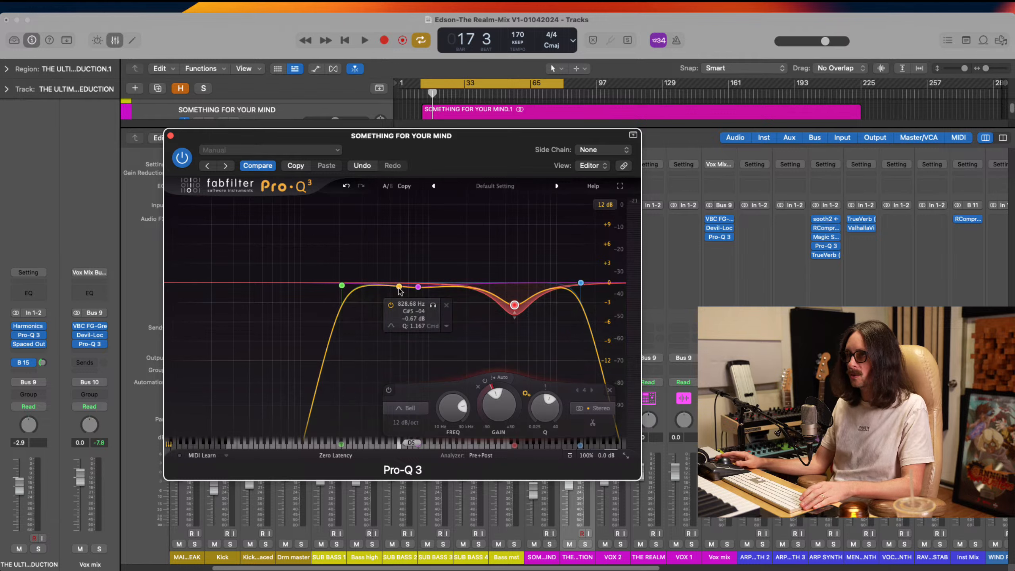
Play the mix to check the dynamic cut and shift the vocal EQ's high cut slightly lower in frequency
key(super+Tab)
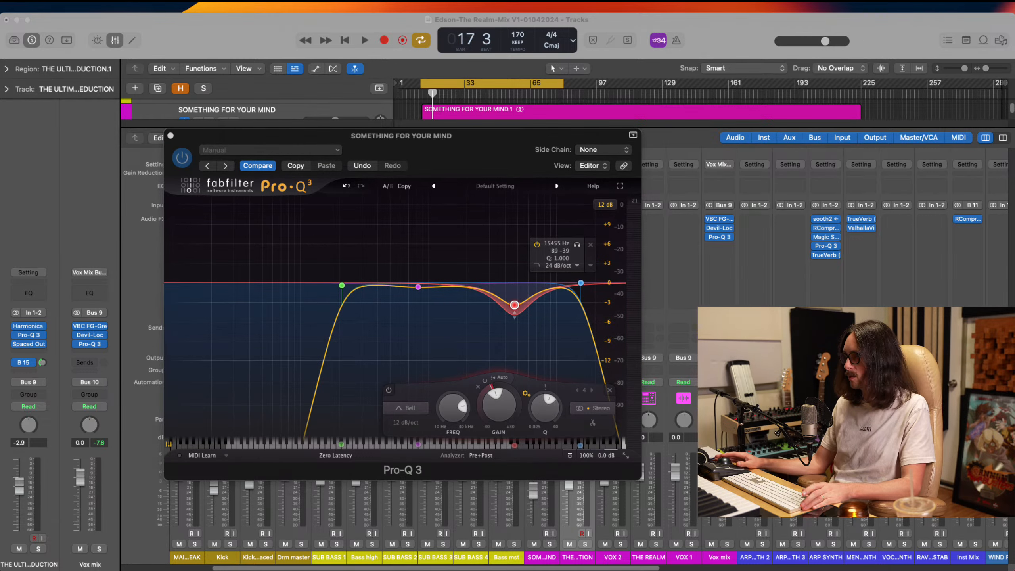
click(692, 133)
key(space)
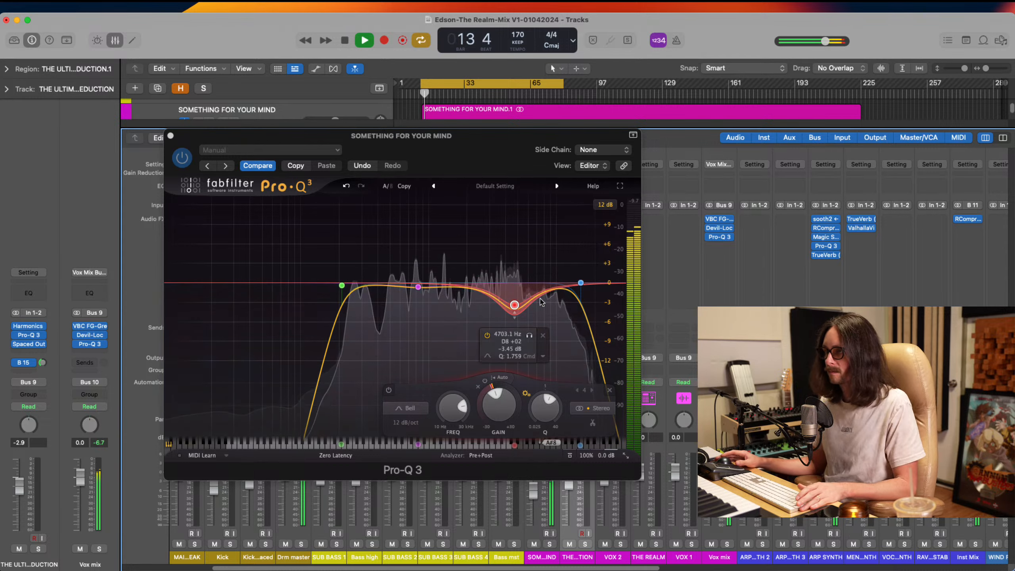
drag(580, 283, 578, 286)
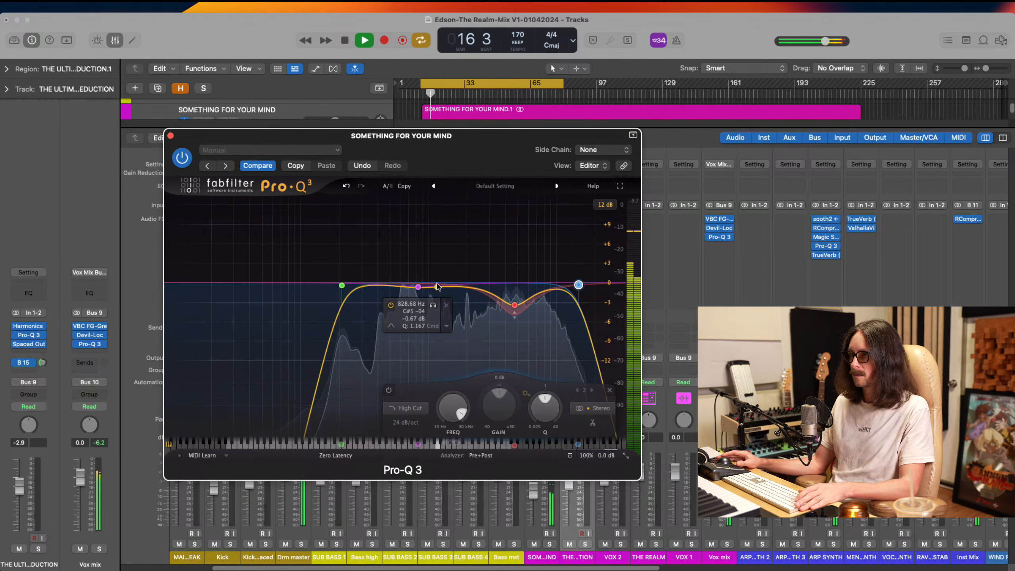
key(space)
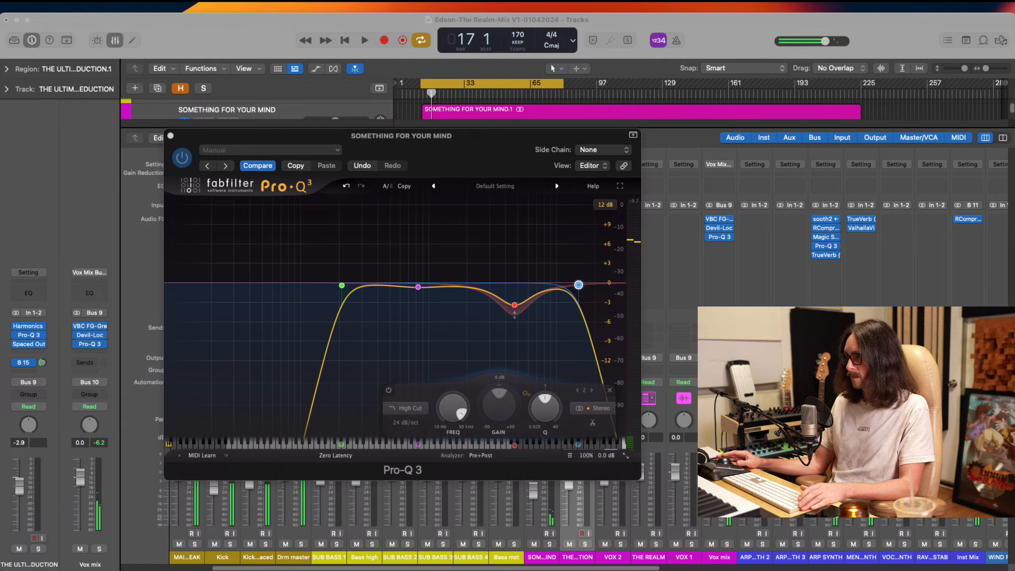
Compare the vocal with Pro-Q 3 bypassed and re-enabled during playback, and close the plug-in
click(716, 314)
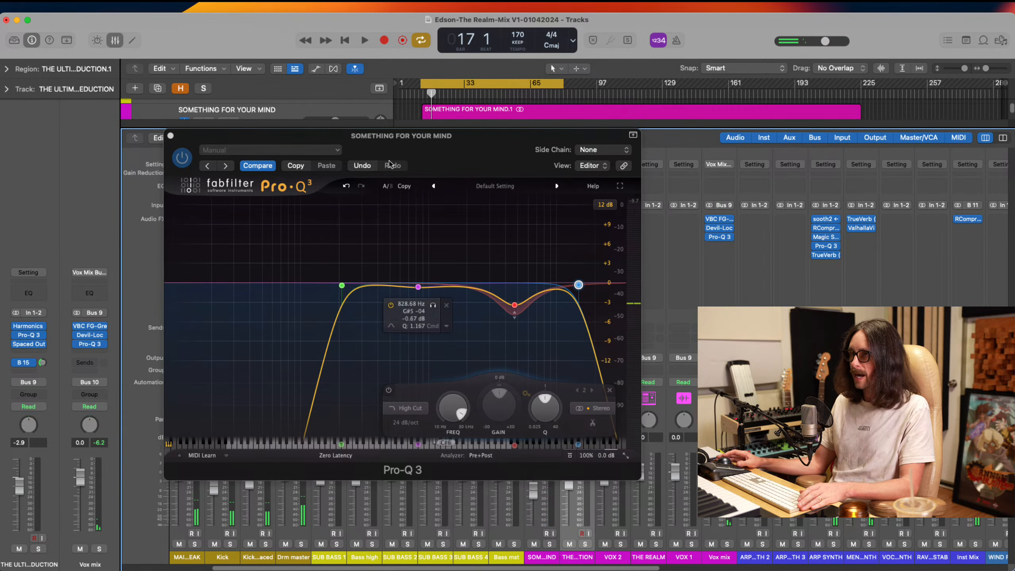
click(184, 159)
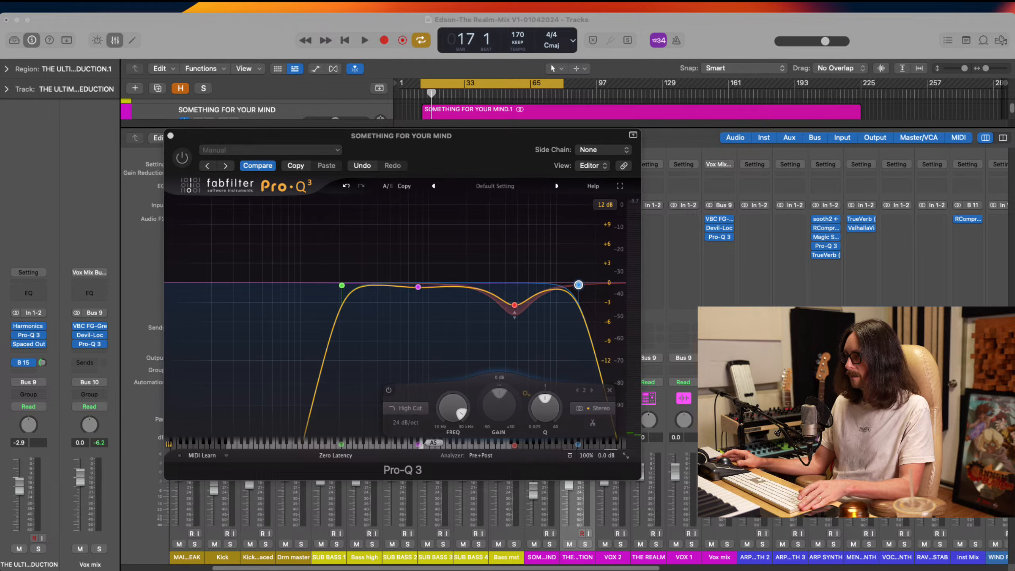
click(462, 175)
key(space)
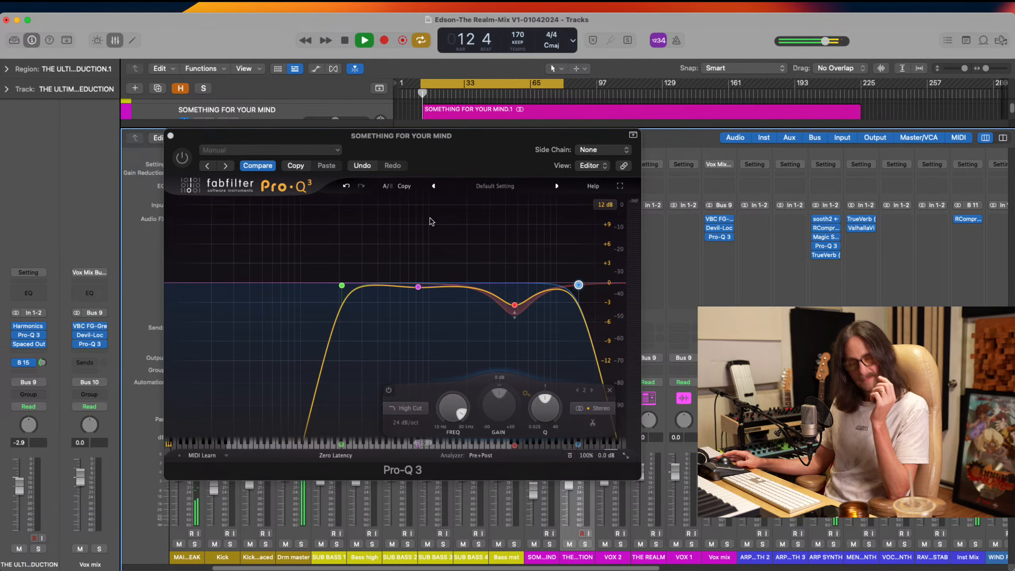
click(182, 159)
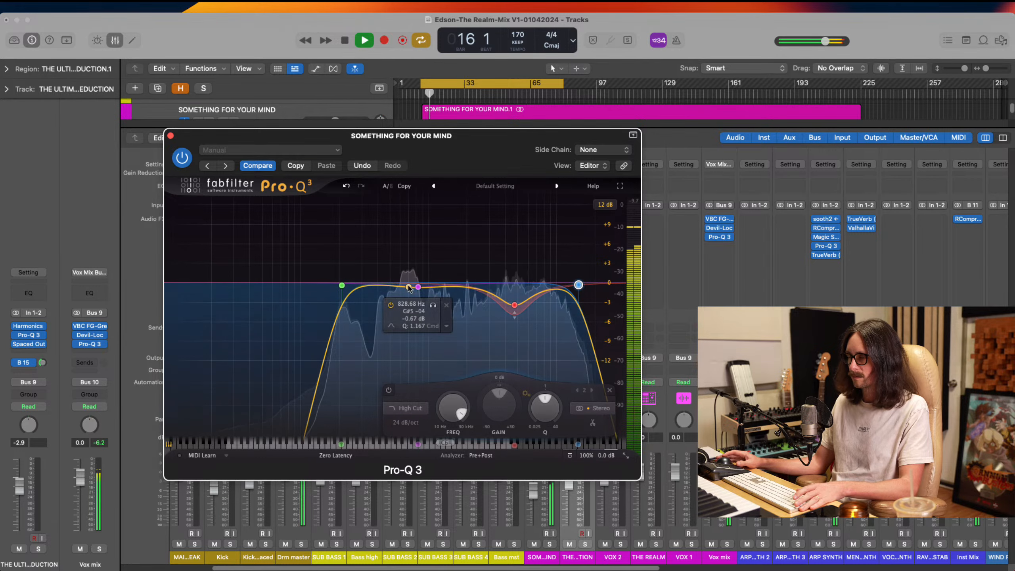
key(space)
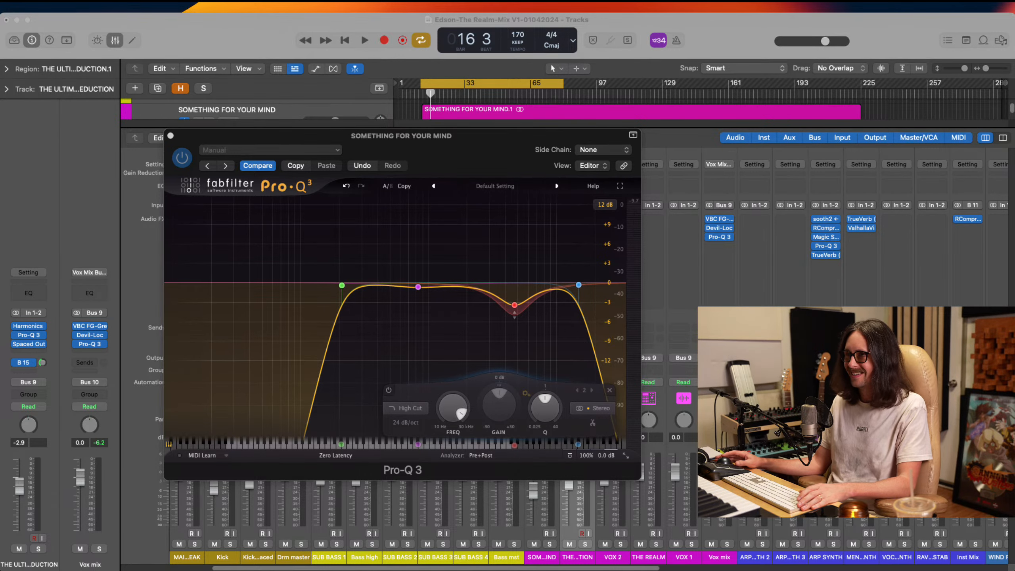
click(171, 136)
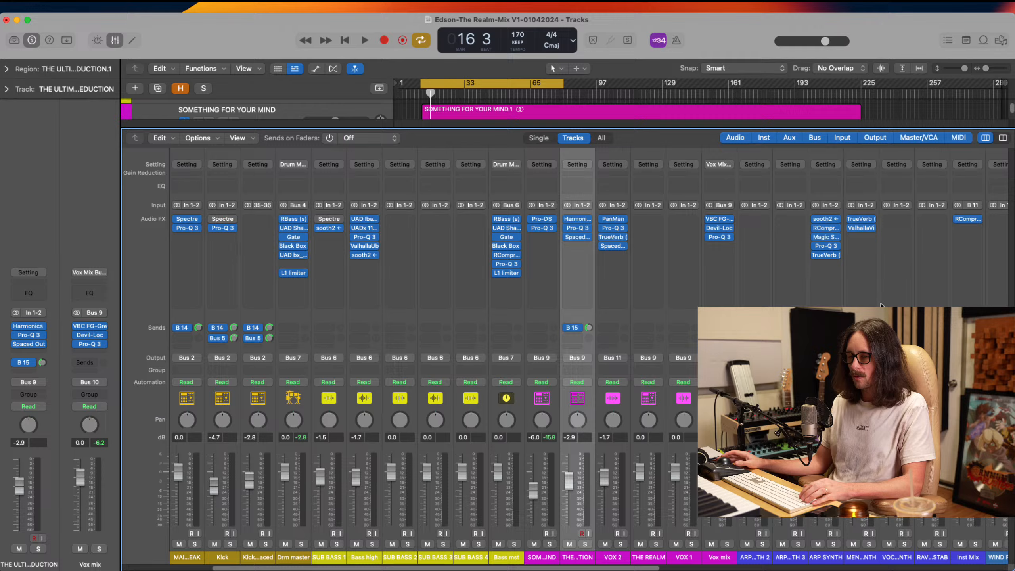
Hide the mixer, move the cycle range to start near bar 79, and audition the REF track there unmuted and soloed
key(x)
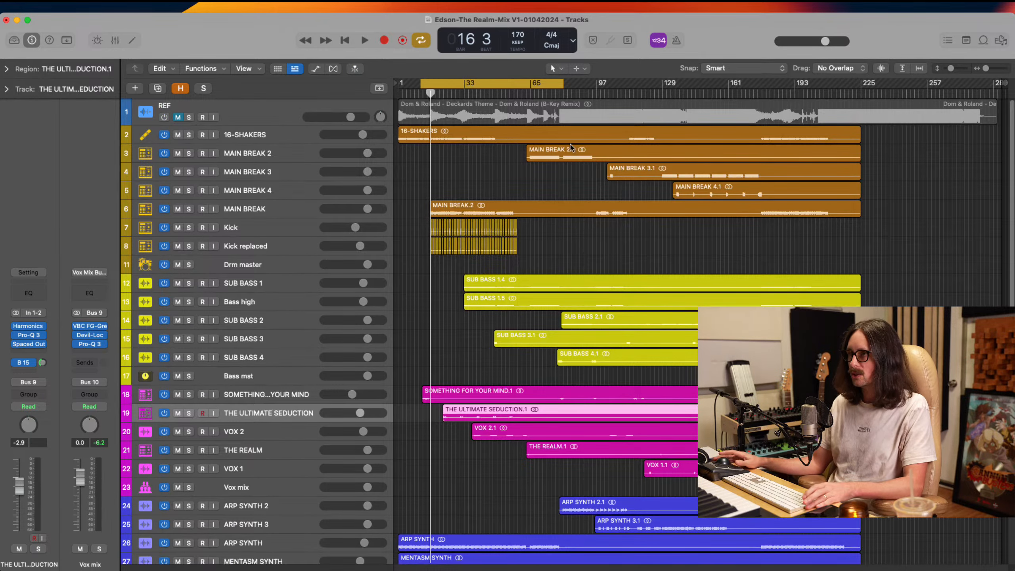
drag(540, 79, 678, 80)
click(168, 116)
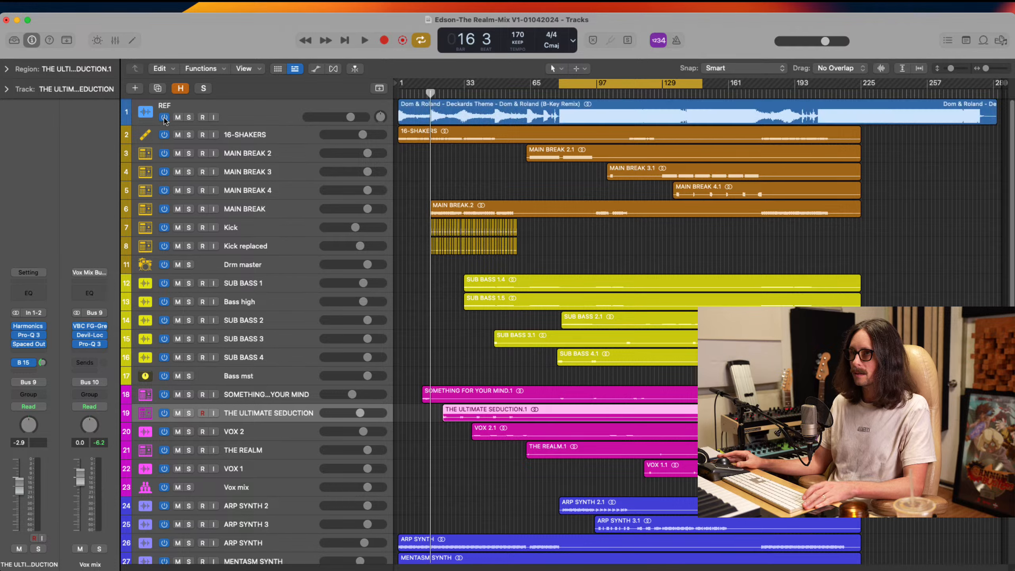
click(188, 116)
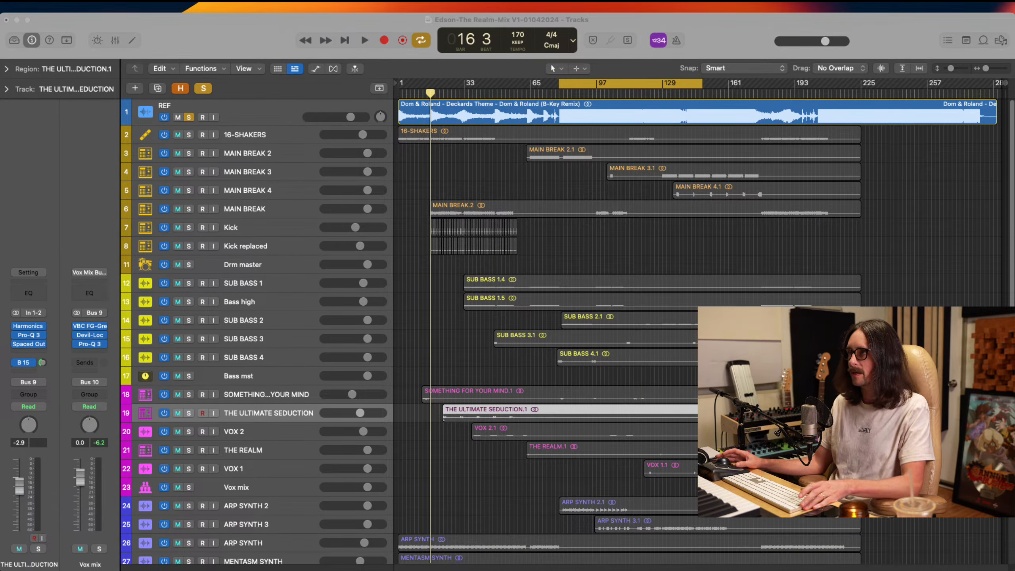
click(721, 39)
key(space)
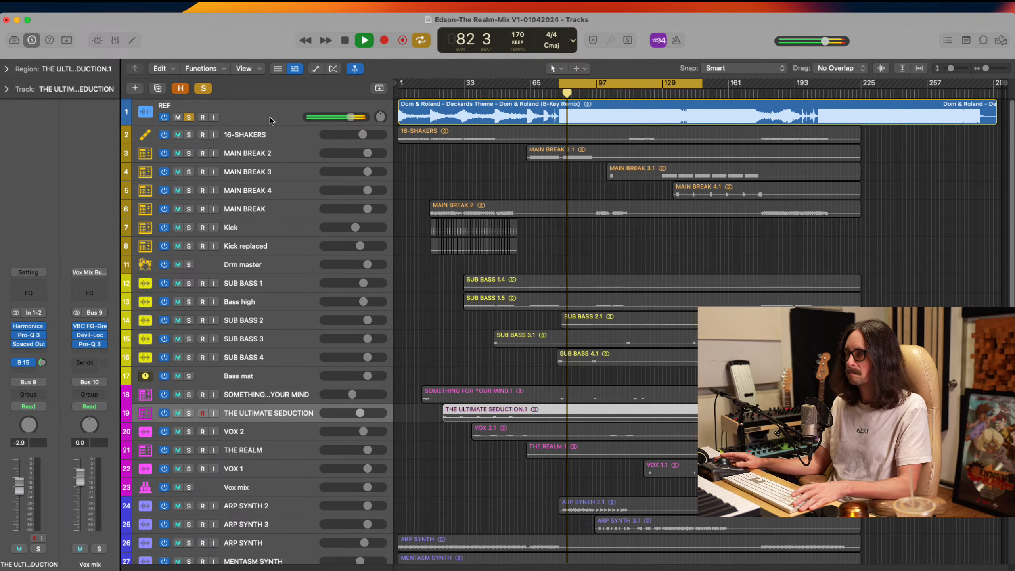
key(space)
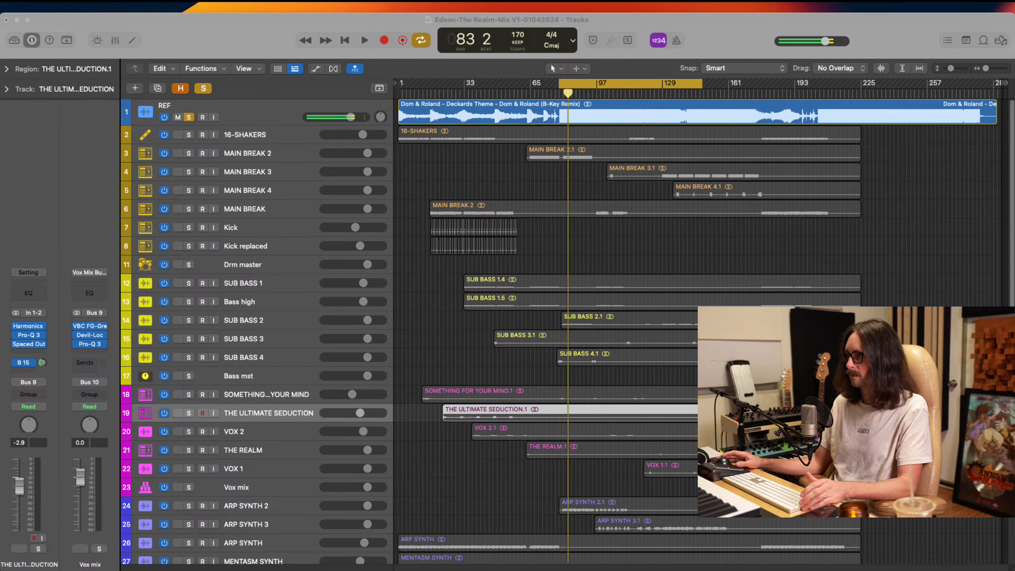
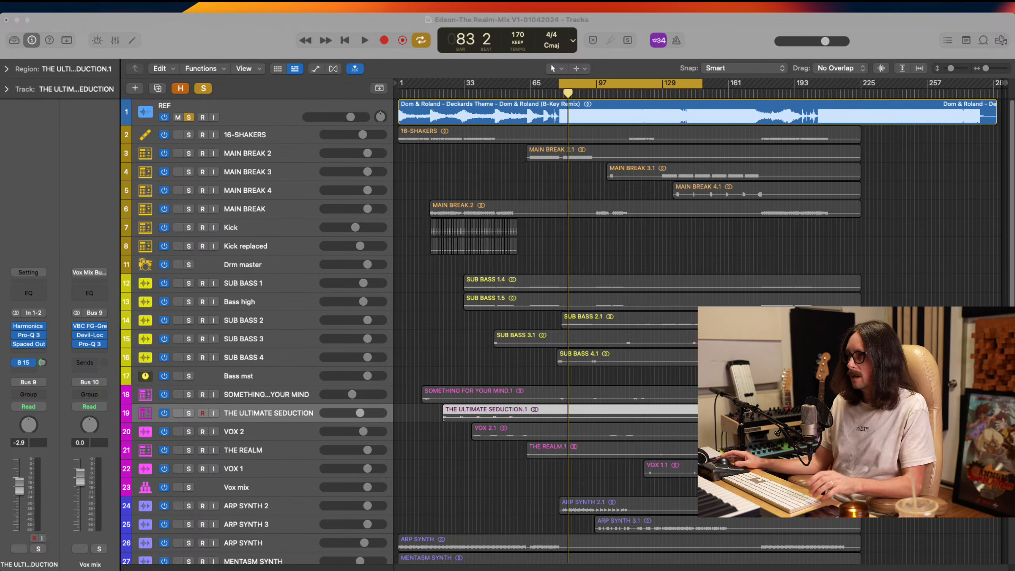
Unsolo the REF track and switch it off
click(576, 256)
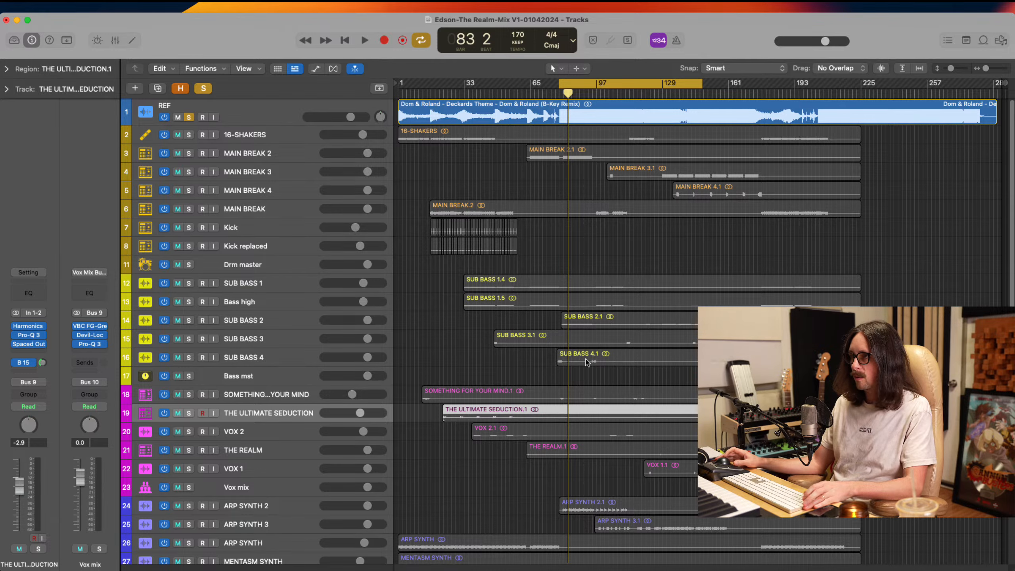
click(189, 117)
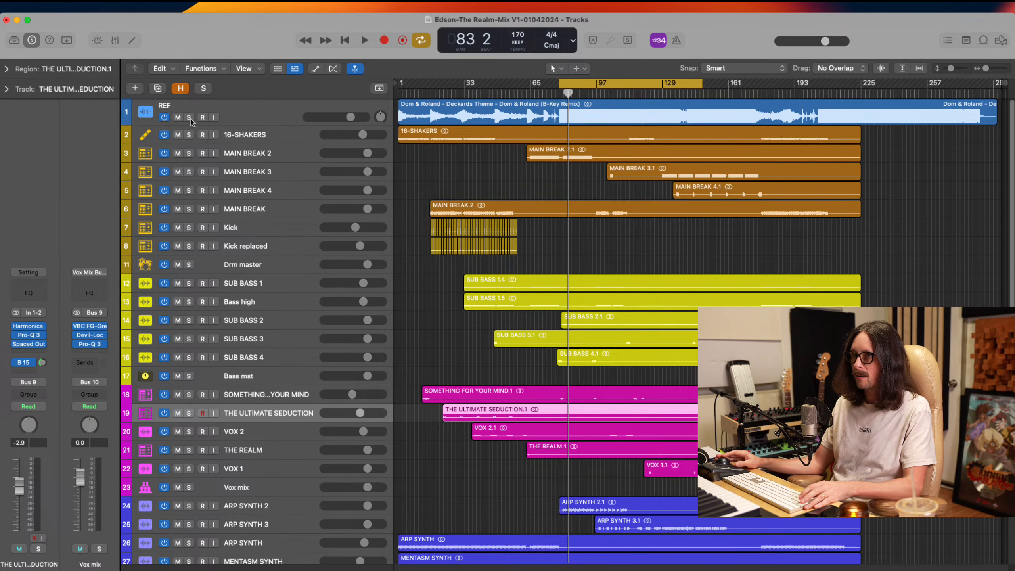
click(164, 118)
key(super+Up)
key(super+Up)
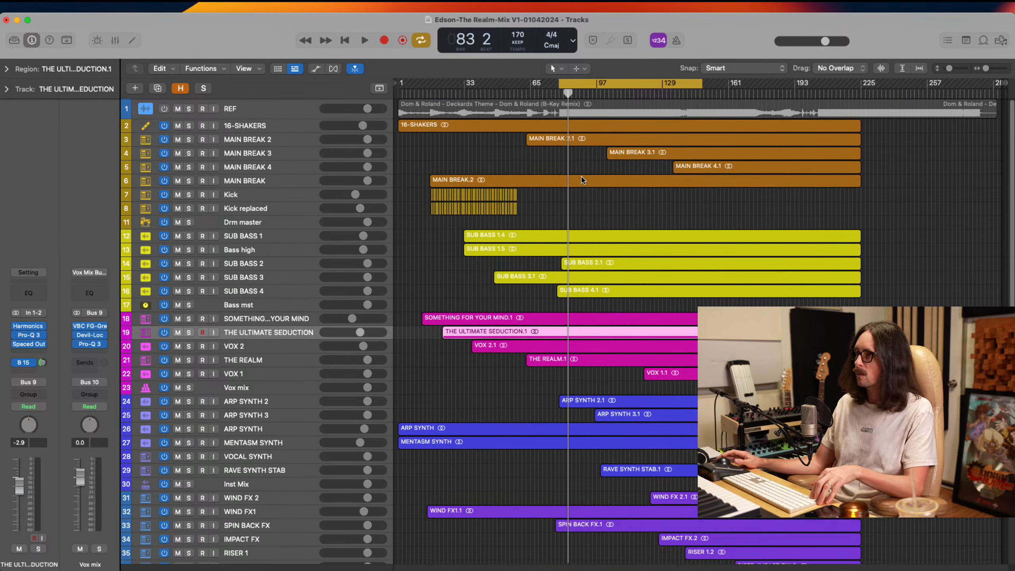
Move the cycle range back to start at bar 13, near the first vocal region
click(511, 122)
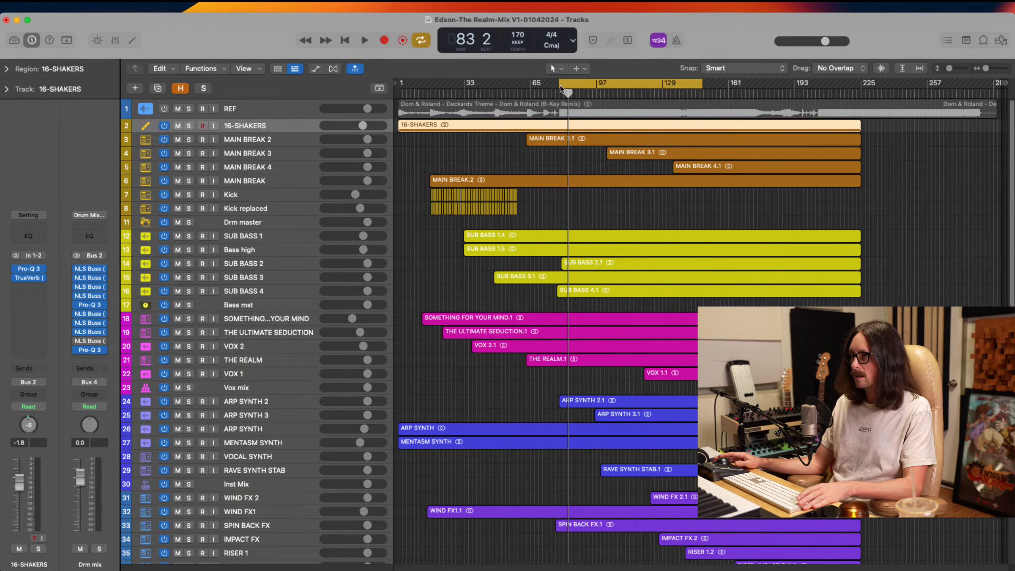
drag(561, 86, 424, 121)
scroll(479, 234, down, 3)
drag(552, 204, 392, 328)
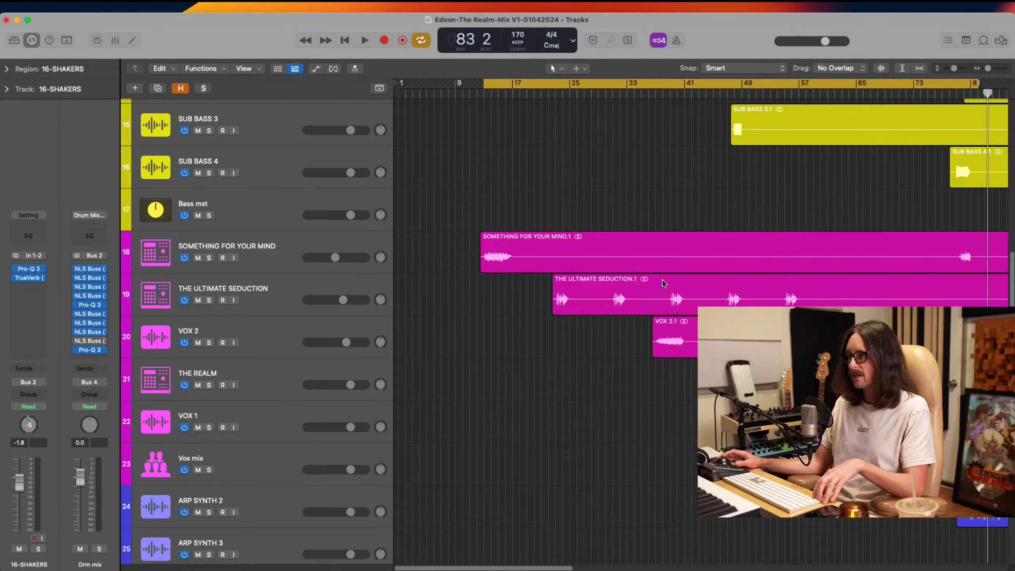
scroll(679, 282, down, 1)
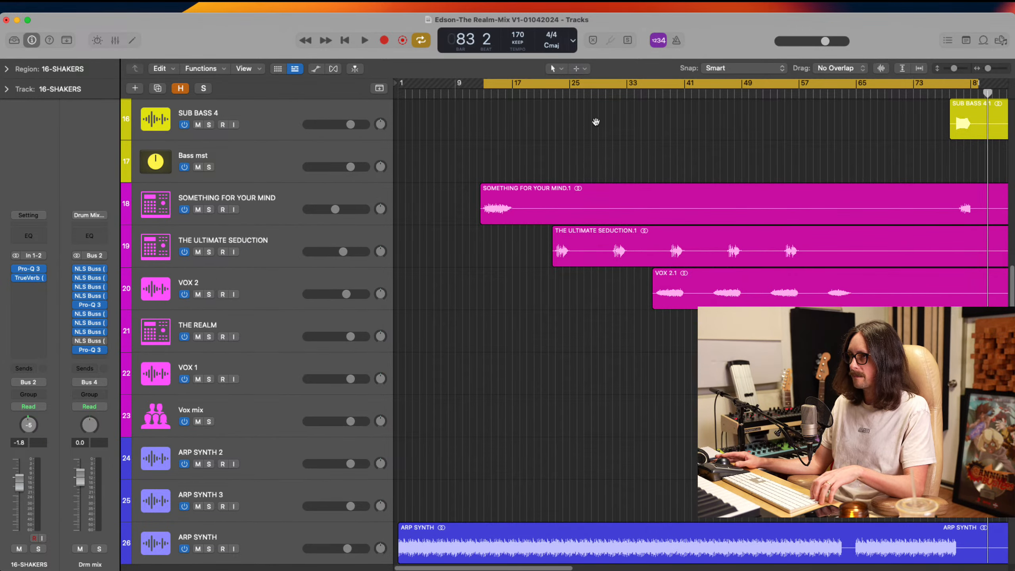
Place the playhead at bar 37 and select the VOX 2 track to inspect its plug-in inserts
click(655, 94)
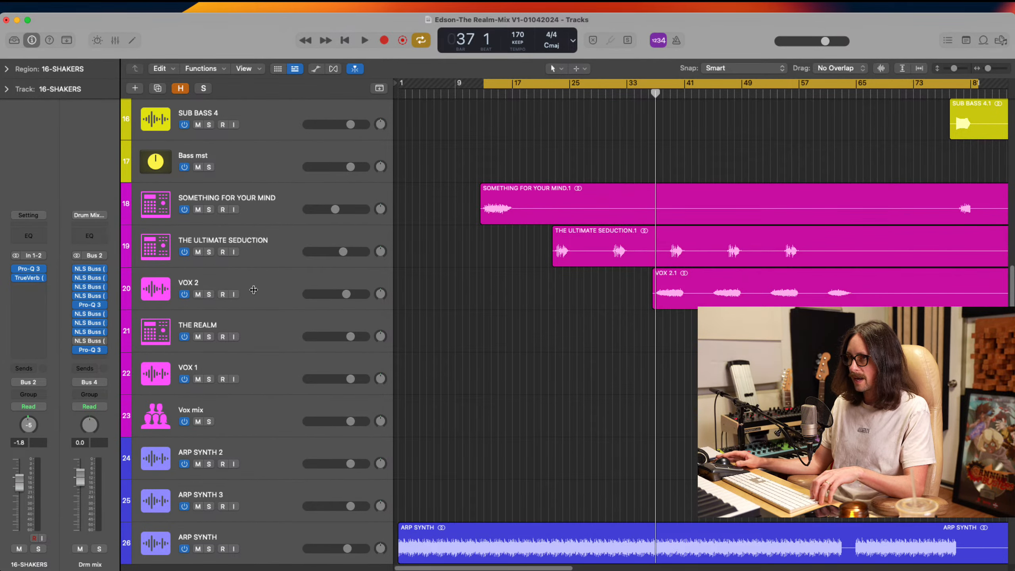
click(266, 293)
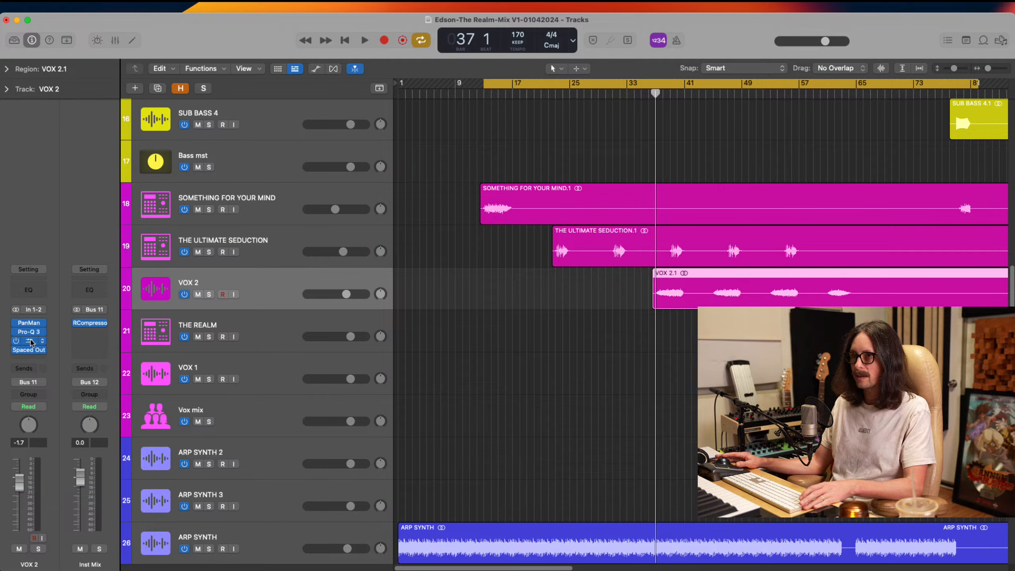
click(32, 327)
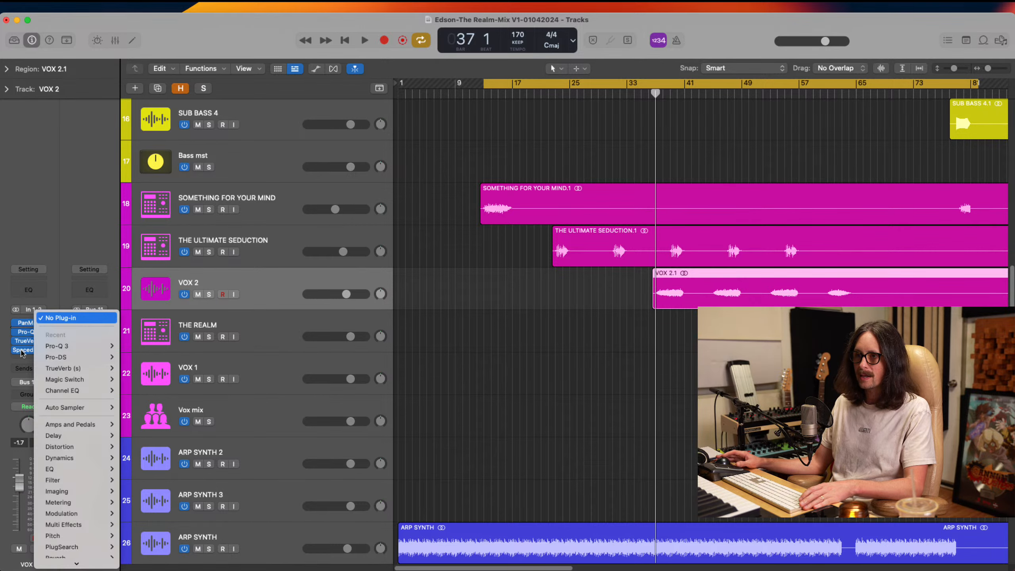
click(22, 344)
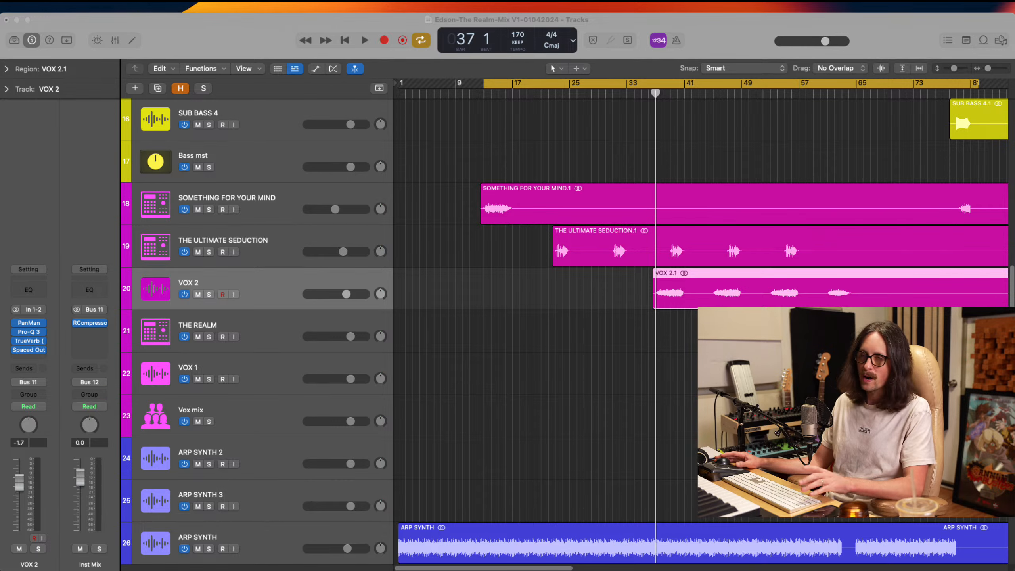
click(728, 39)
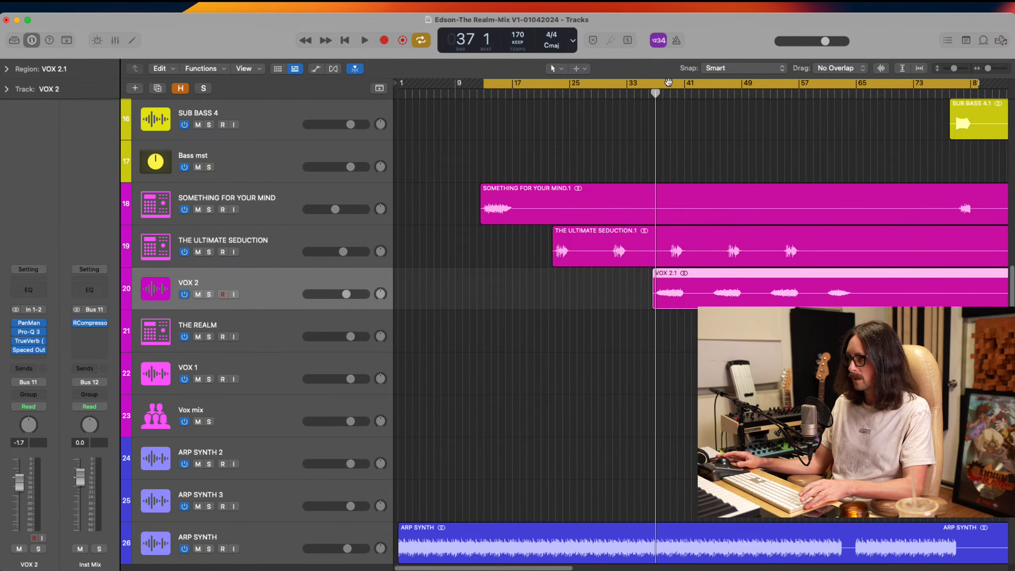
Move the cycle range to start at bar 37 and audition VOX 2 in the mix and soloed
drag(668, 83, 827, 93)
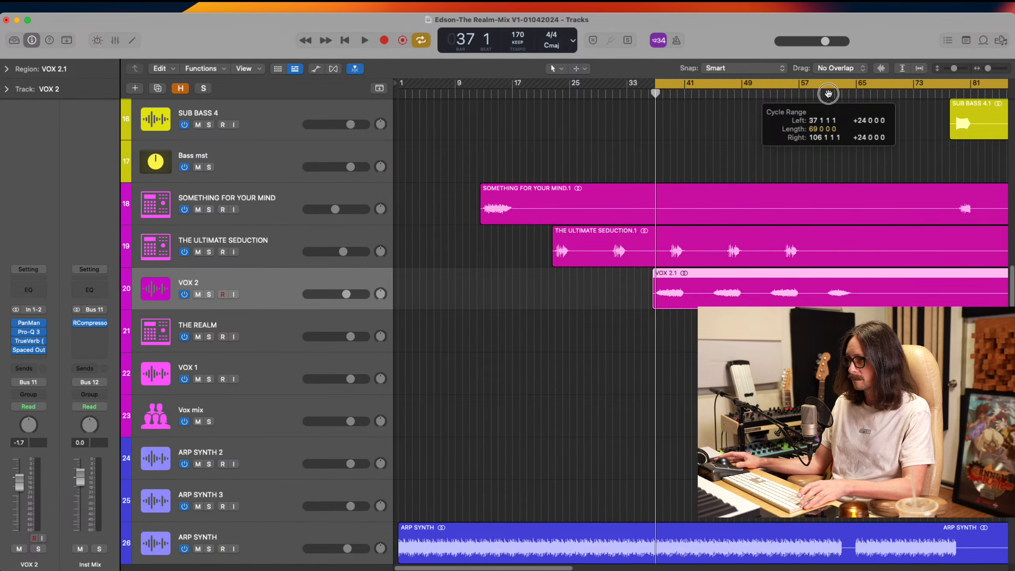
key(space)
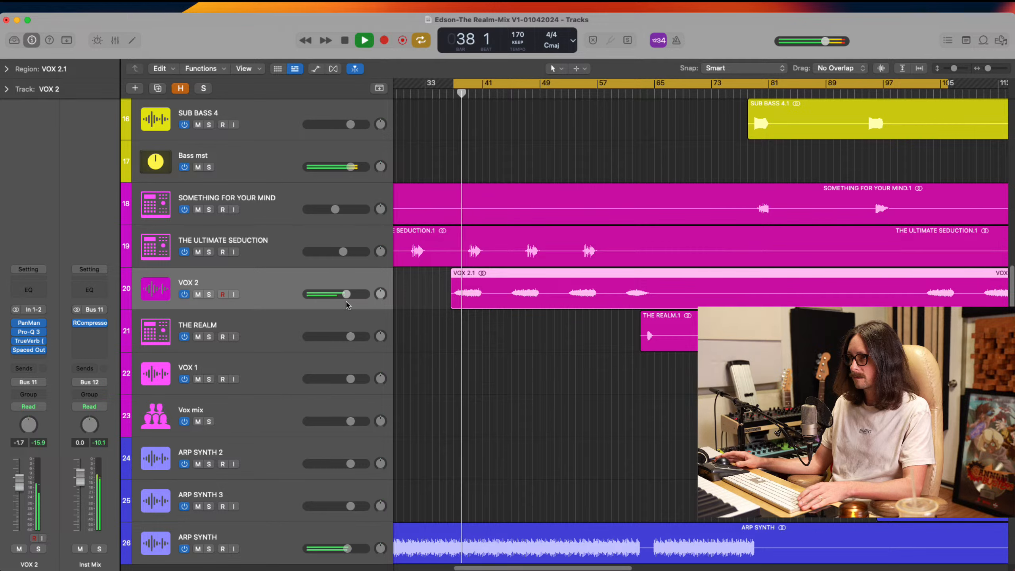
key(s)
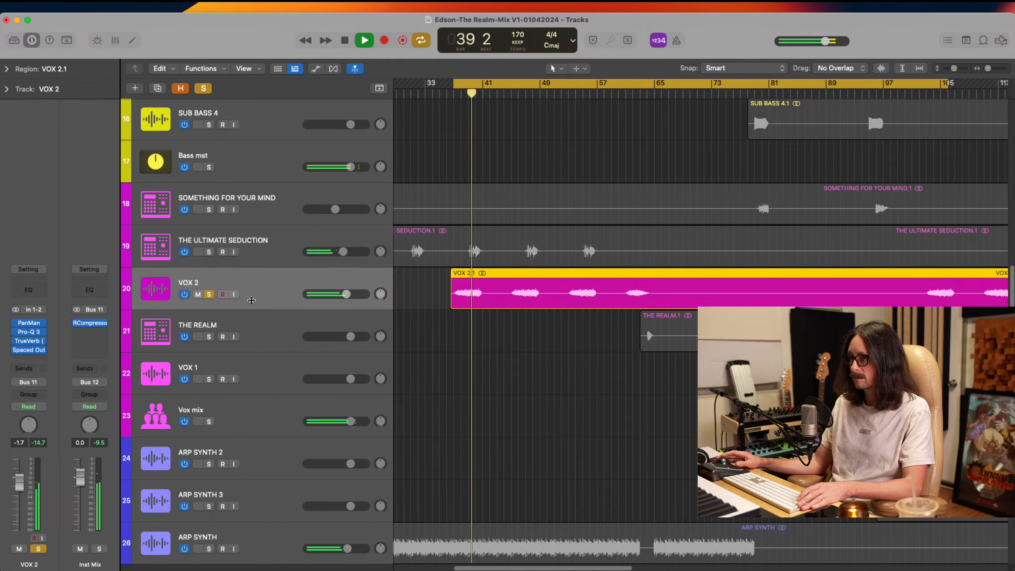
key(s)
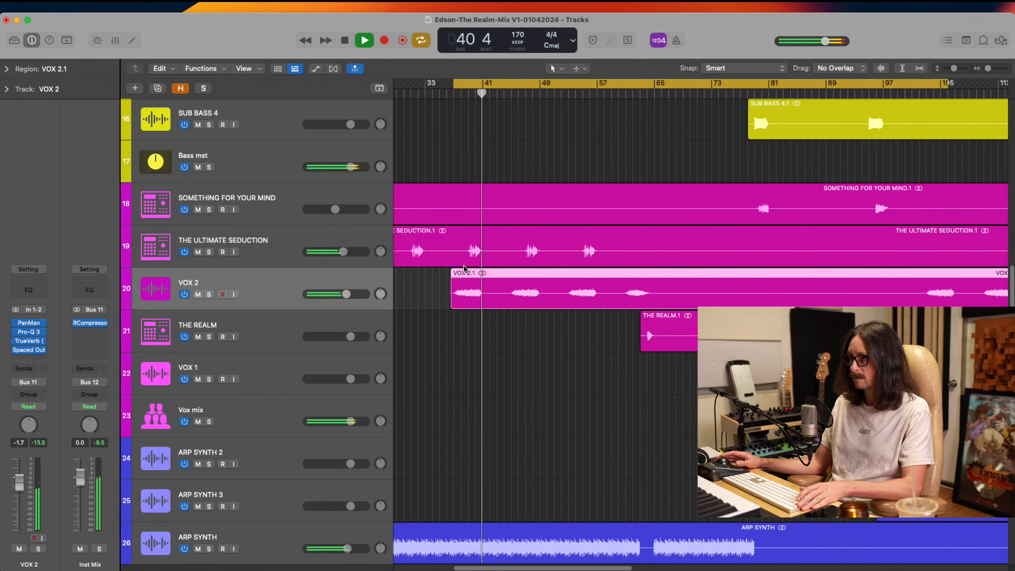
key(space)
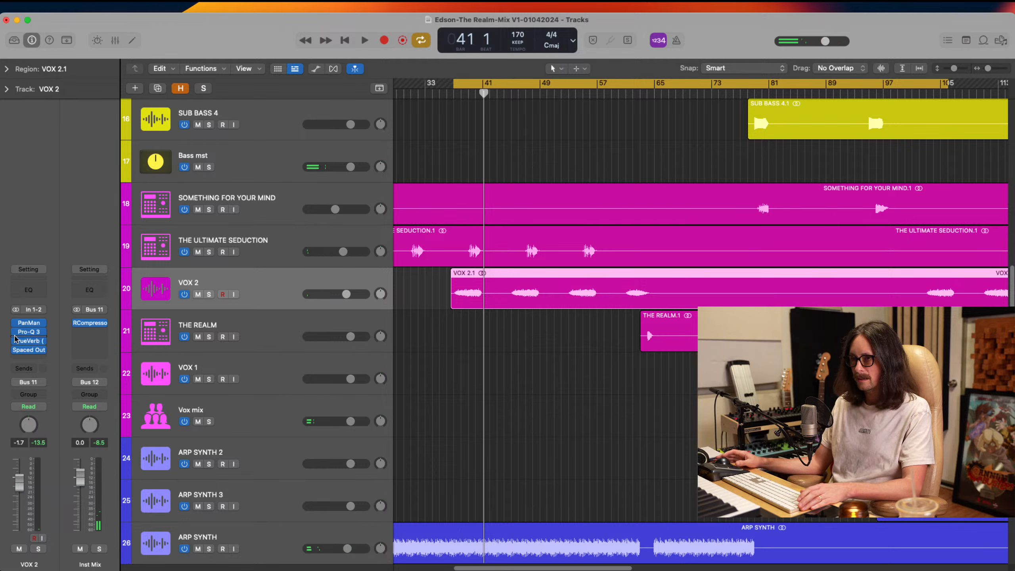
Compare VOX 2 during playback with all four insert plug-ins bypassed and re-enabled
mouse_move(19, 326)
drag(17, 323, 15, 352)
drag(15, 350, 14, 331)
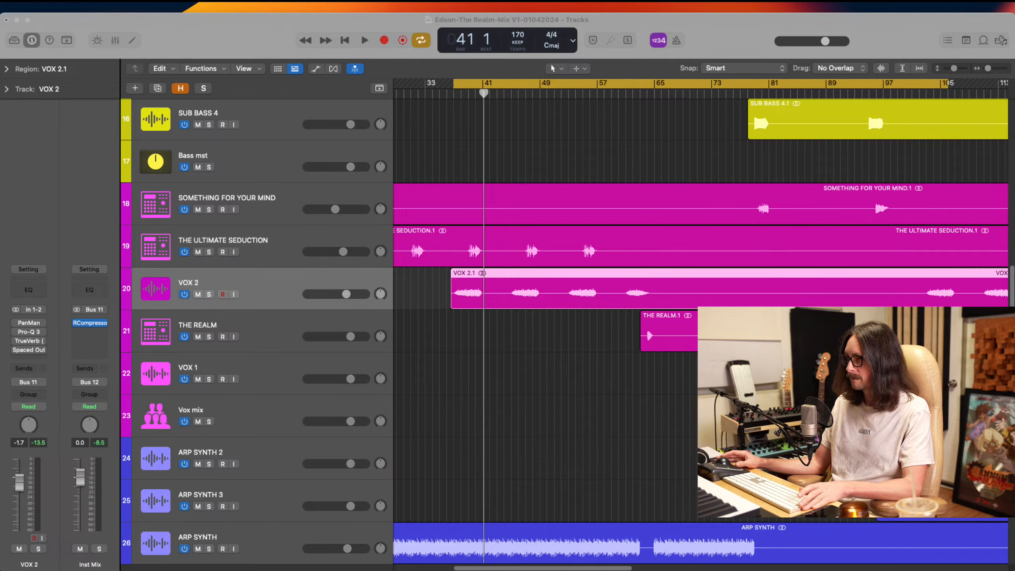
click(741, 199)
key(space)
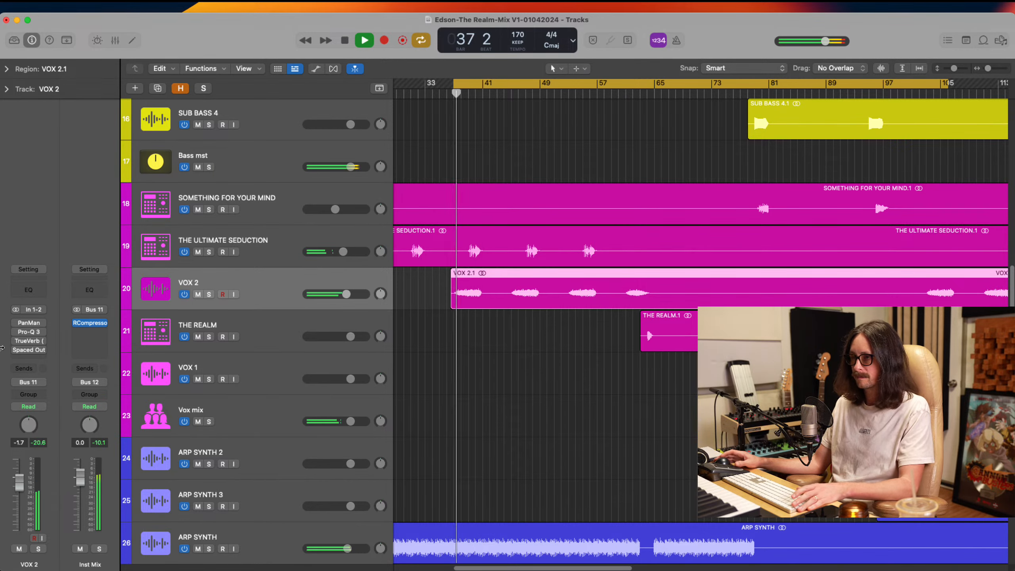
key(space)
click(19, 333)
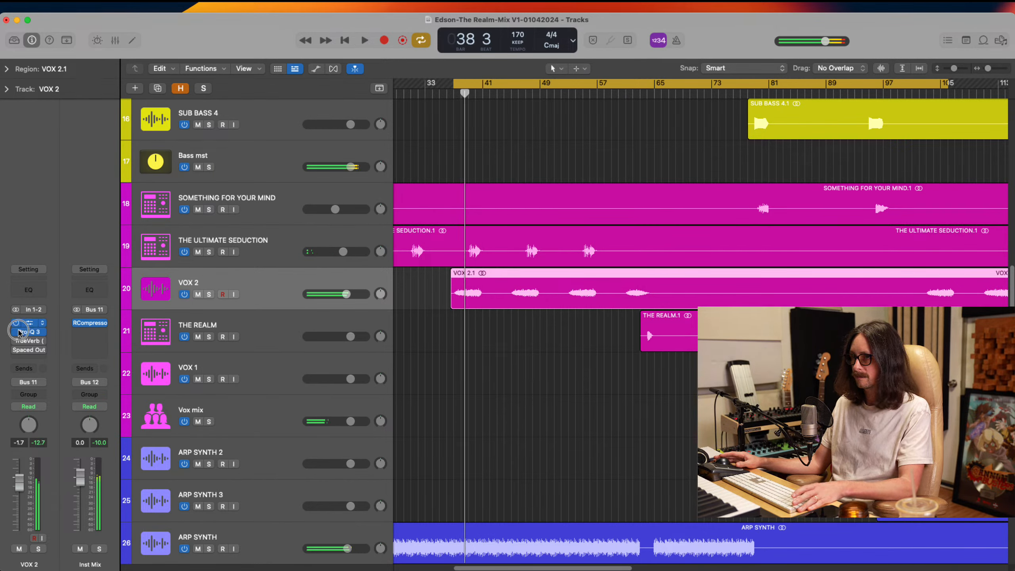
key(space)
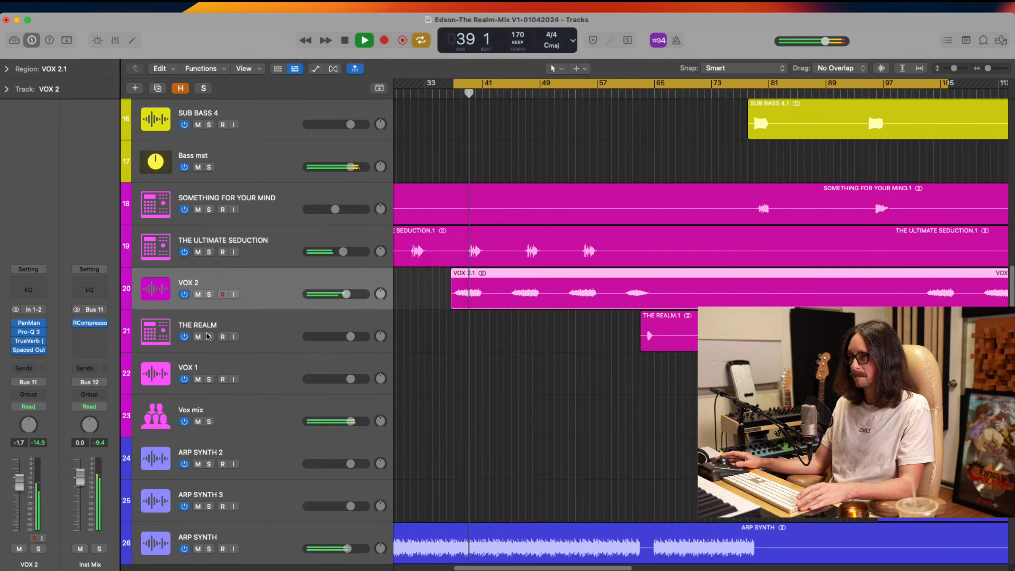
Raise the VOX 2 track volume to -1.1 dB during playback and stop the transport
drag(346, 294, 350, 295)
scroll(508, 365, down, 3)
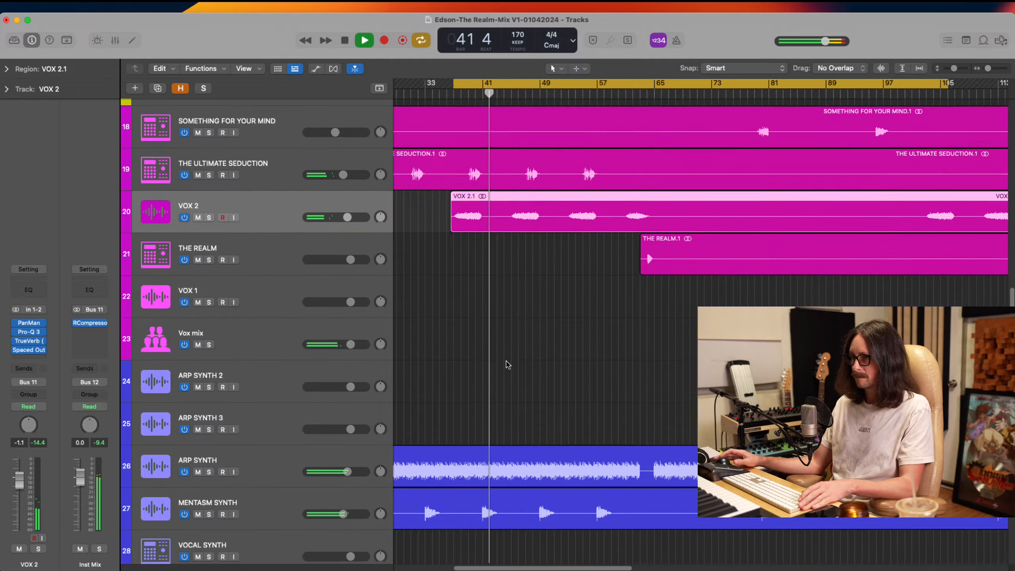
scroll(508, 365, down, 5)
key(space)
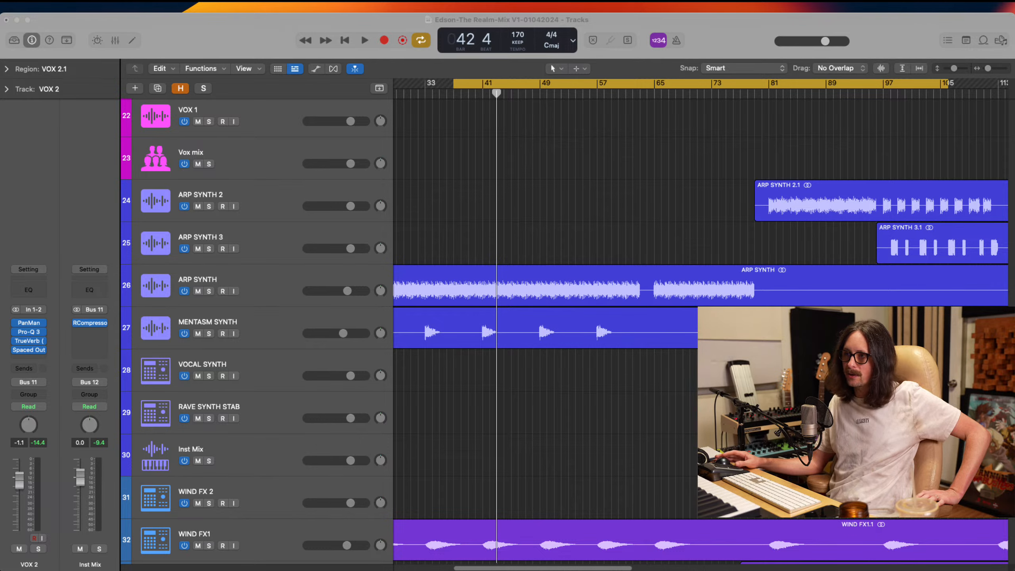
Look over the synth and effects tracks and how their regions are laid out across the arrangement
click(310, 114)
scroll(575, 355, down, 5)
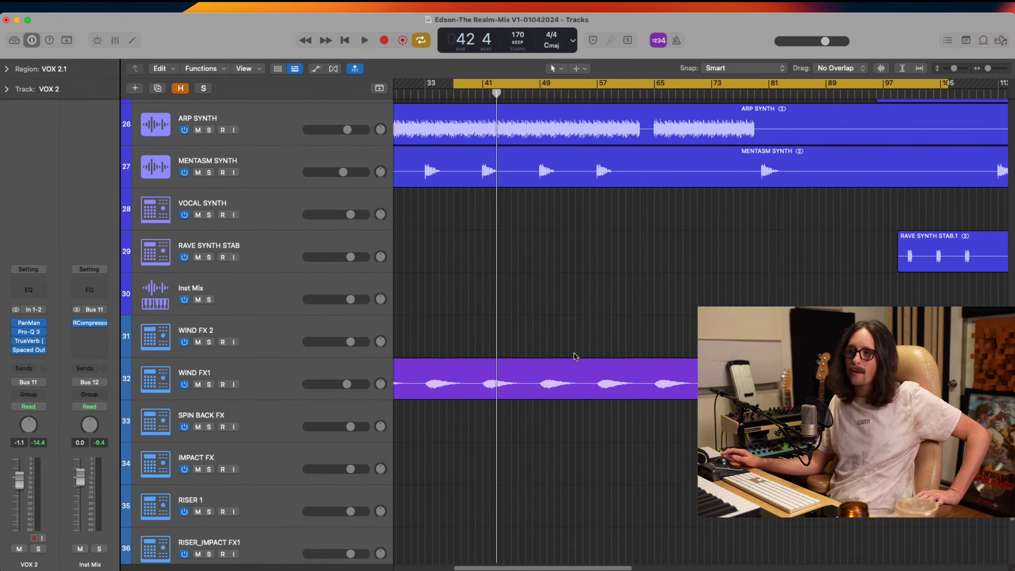
scroll(504, 367, down, 1)
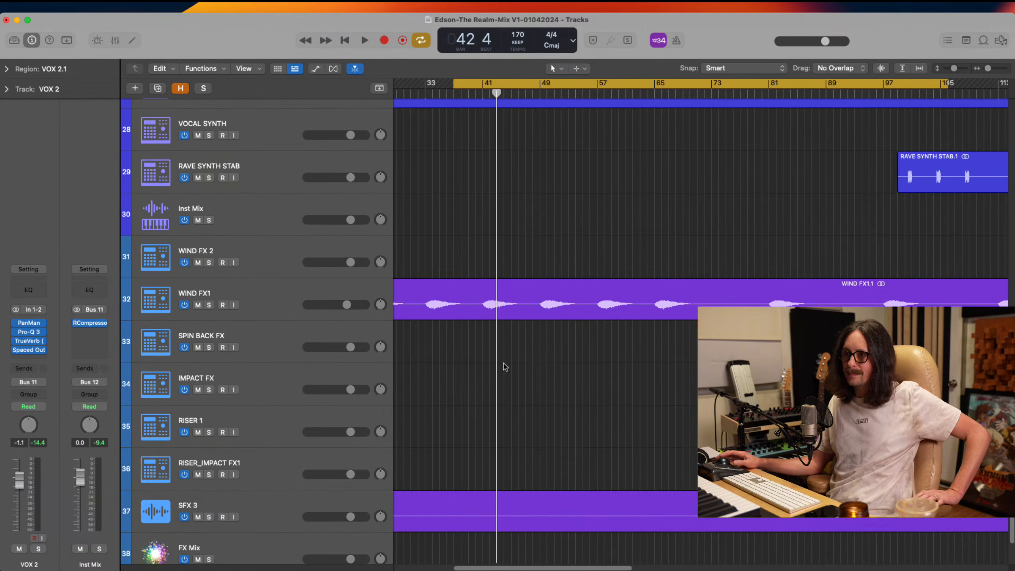
scroll(524, 368, up, 5)
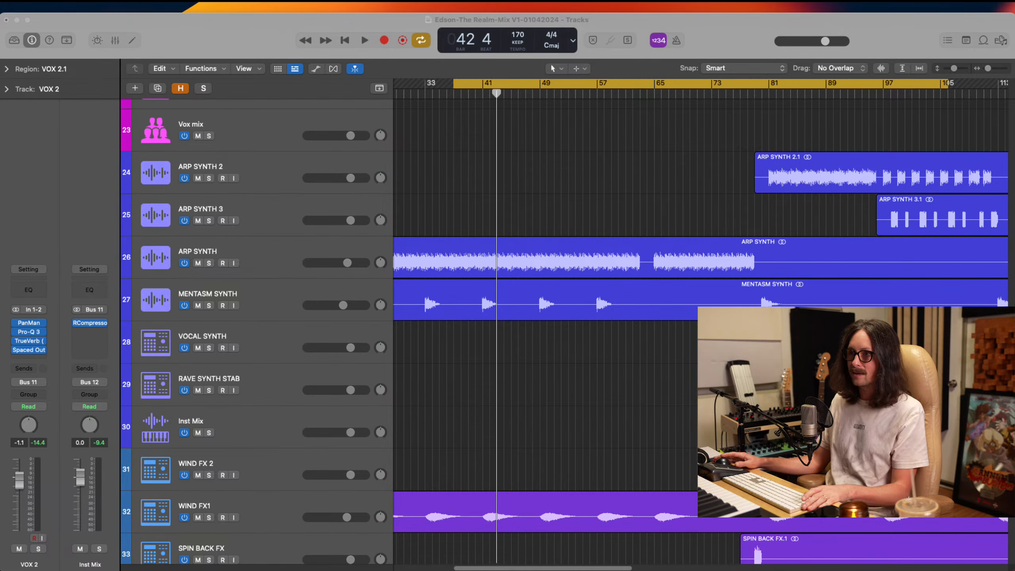
click(292, 180)
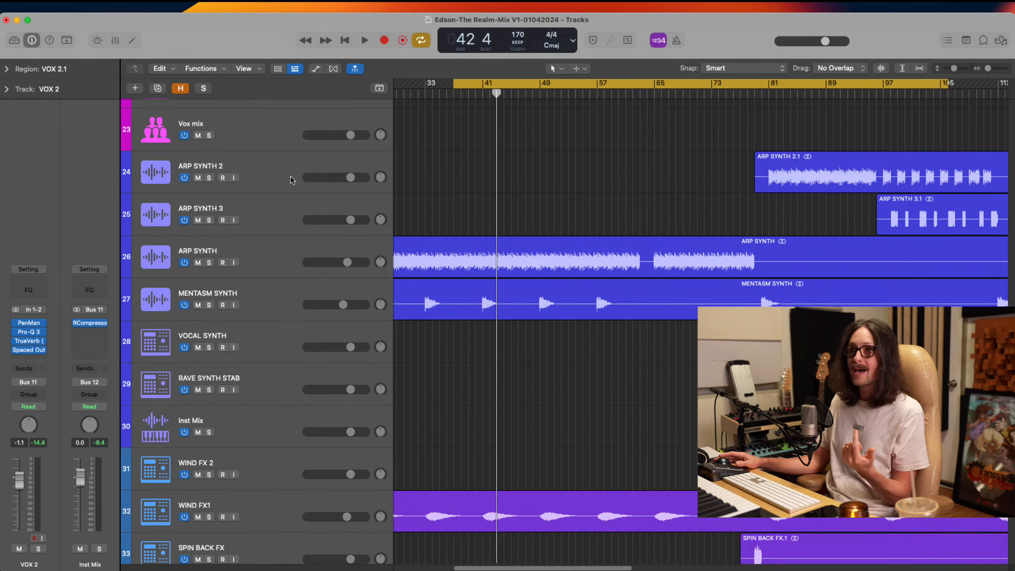
ctrl+alt+click(497, 341)
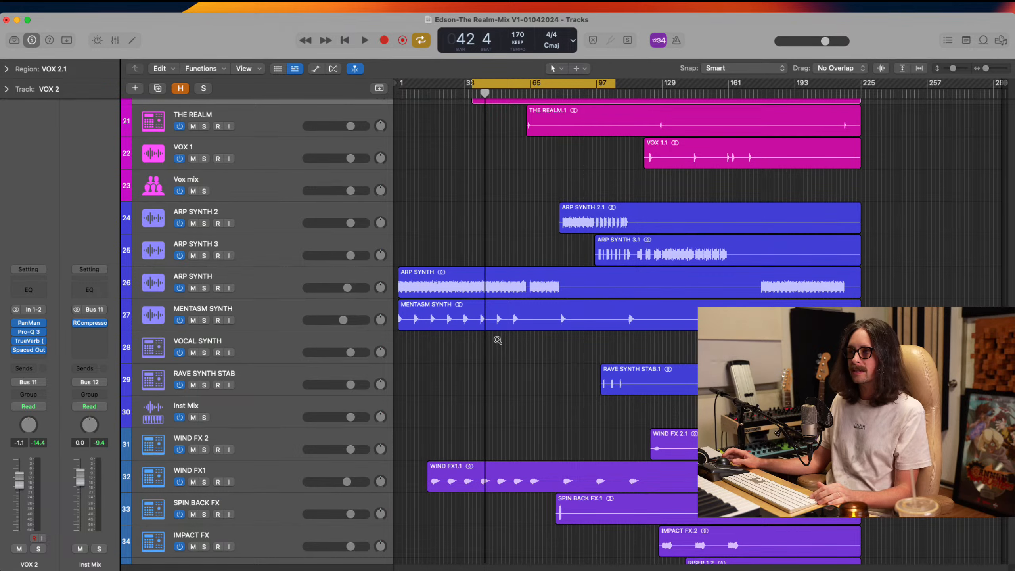
scroll(513, 388, up, 4)
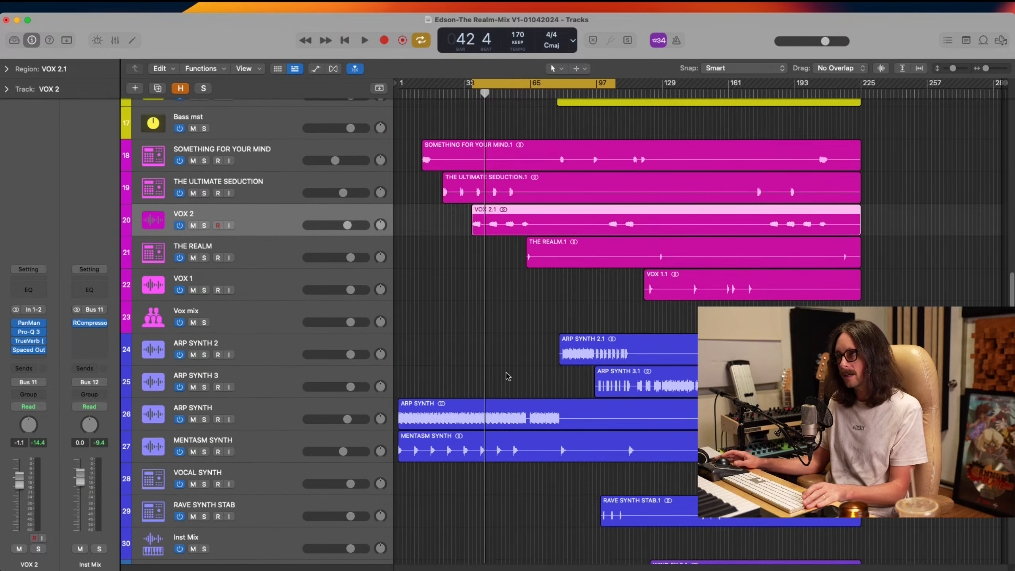
Set the cycle range over the audible opening part of the ARP SYNTH 2 region and select that track
click(605, 340)
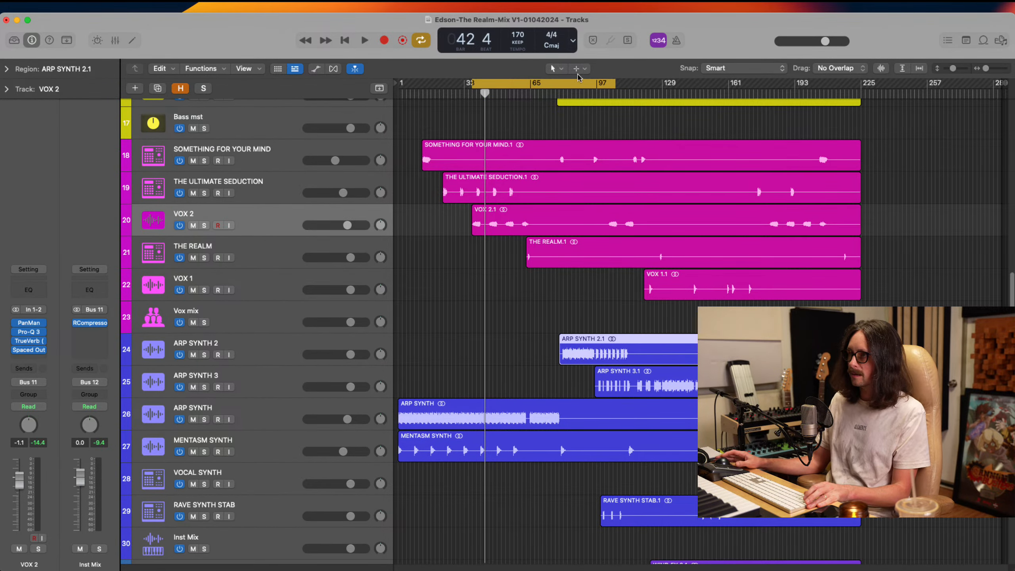
drag(560, 85, 625, 85)
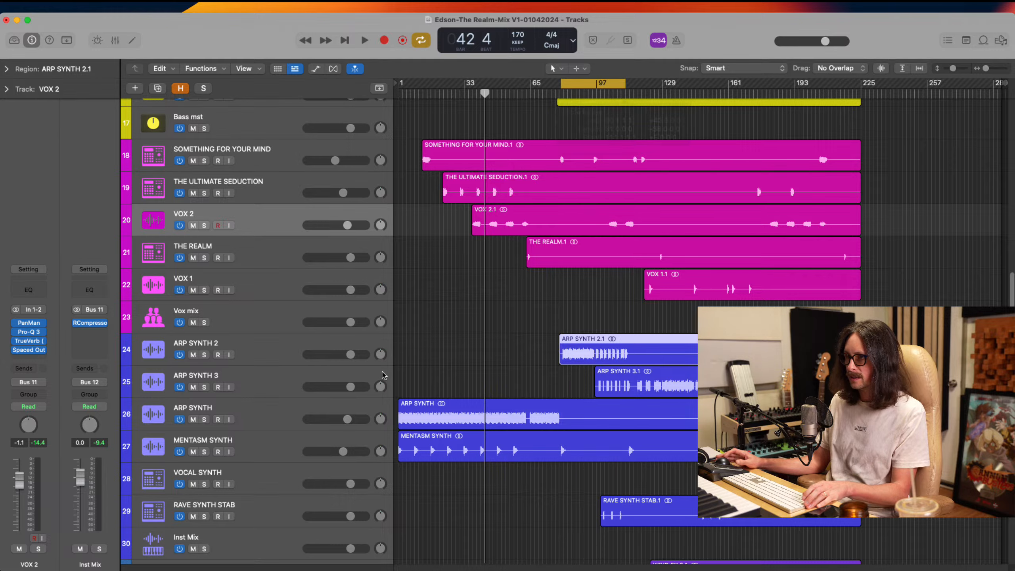
click(252, 356)
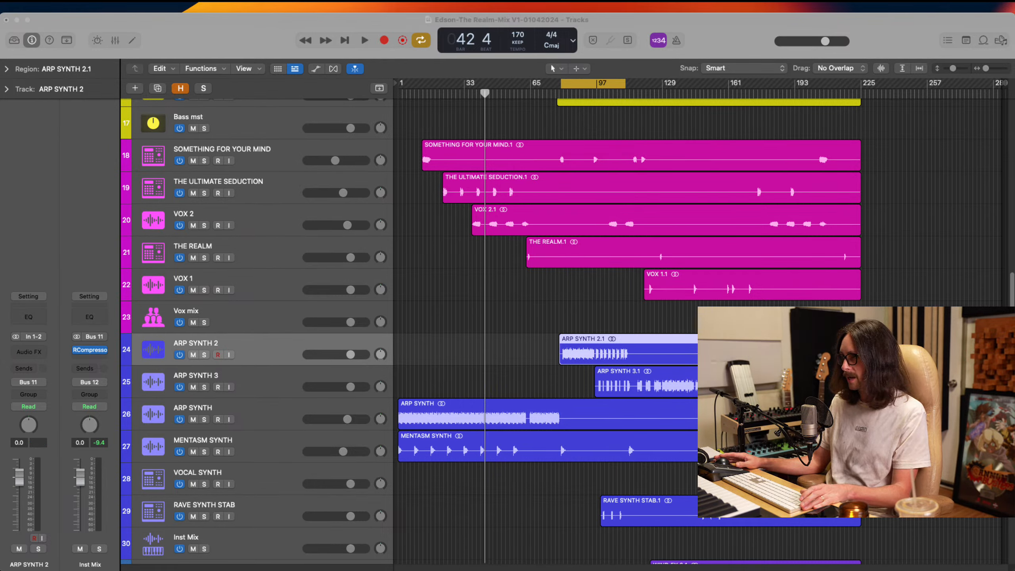
Play the cycled section and audition ARP SYNTH 2 in the mix and soloed
click(744, 40)
key(space)
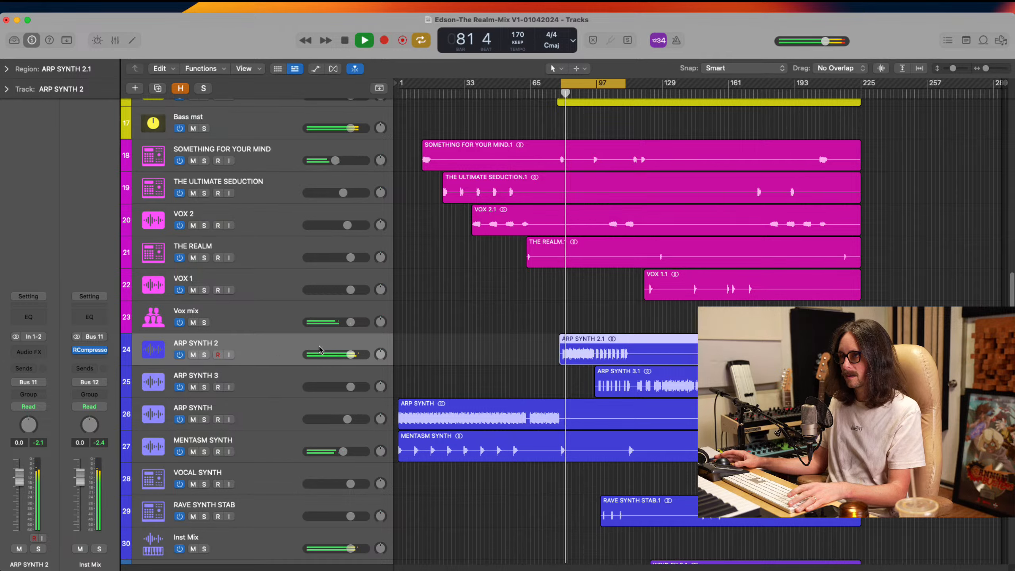
click(204, 355)
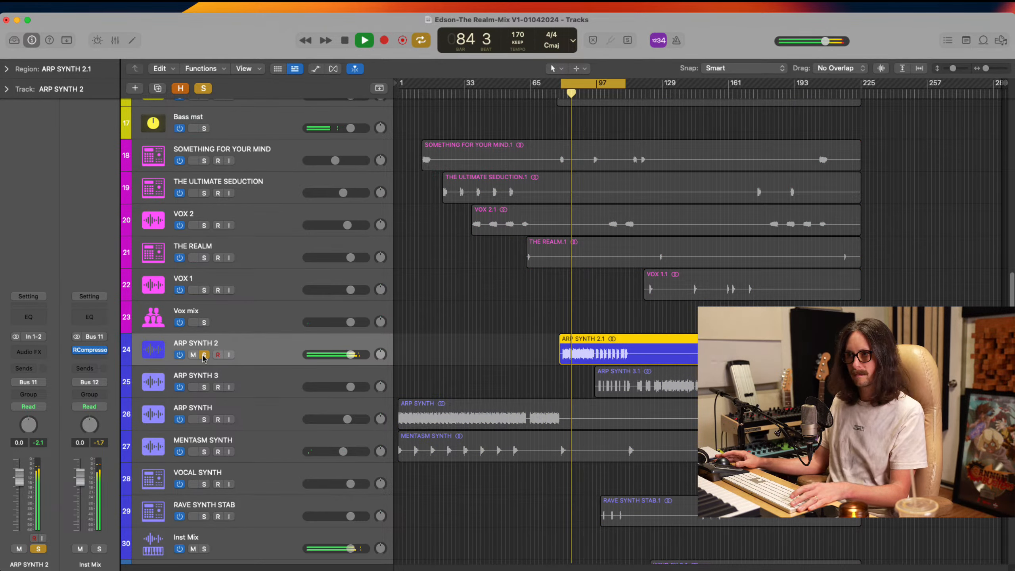
click(204, 355)
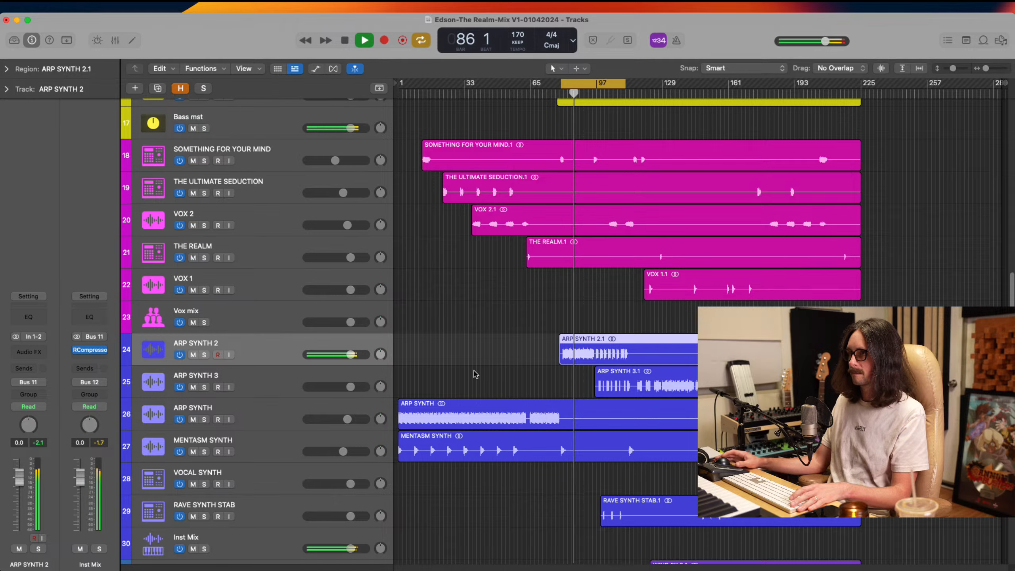
key(space)
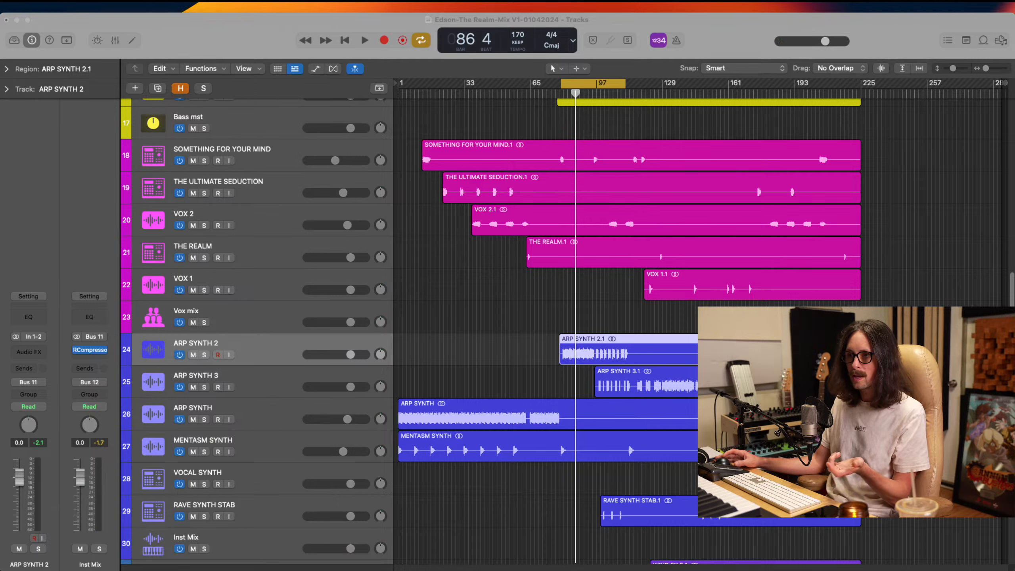
Insert Pro-Q 3 in the audio effects of the ARP SYNTH 2 track
click(149, 350)
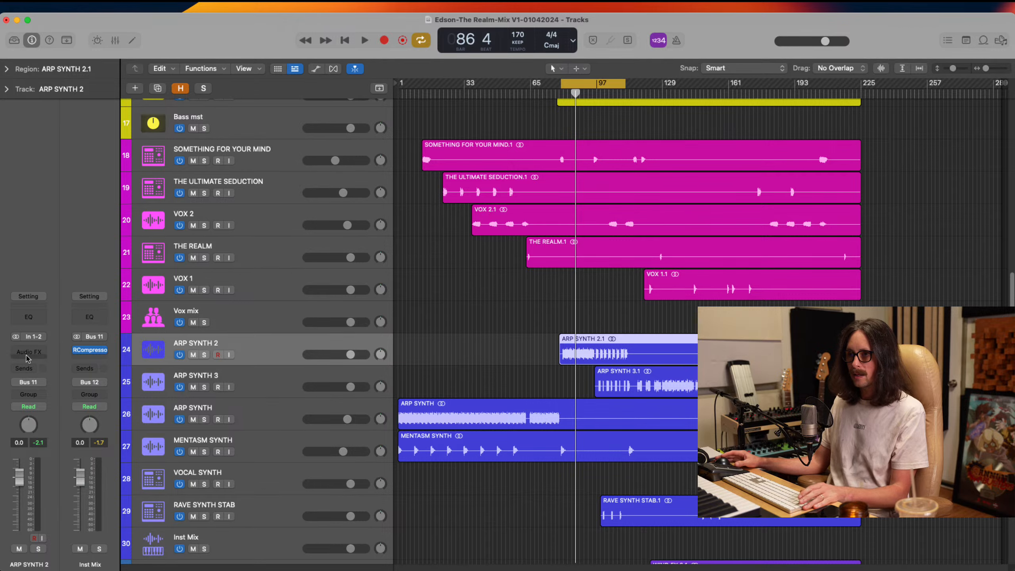
click(29, 352)
mouse_move(77, 308)
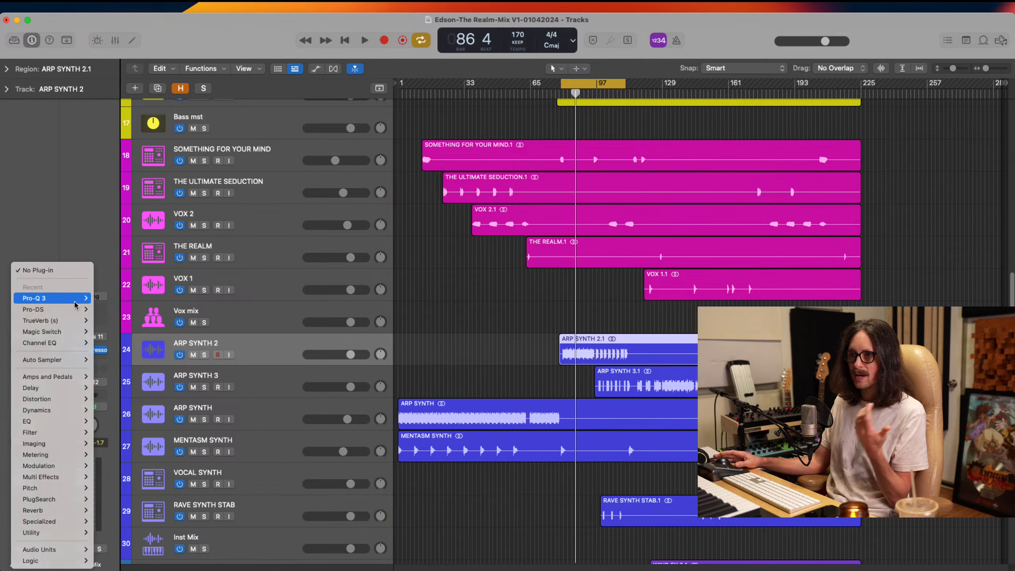
click(44, 298)
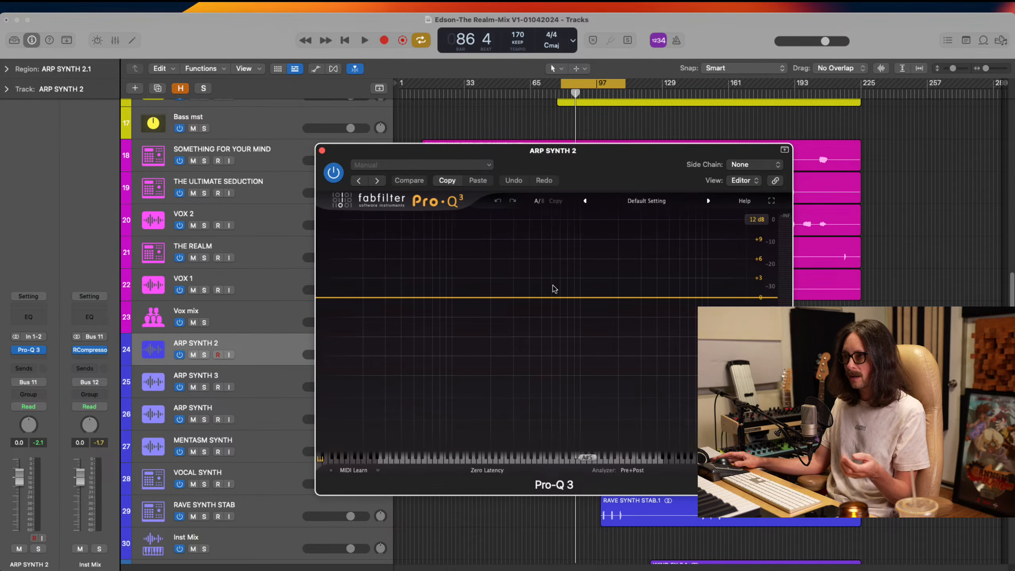
Try a bell cut of about 1.6 dB near 2 kHz on ARP SYNTH 2 during playback
key(super+Tab)
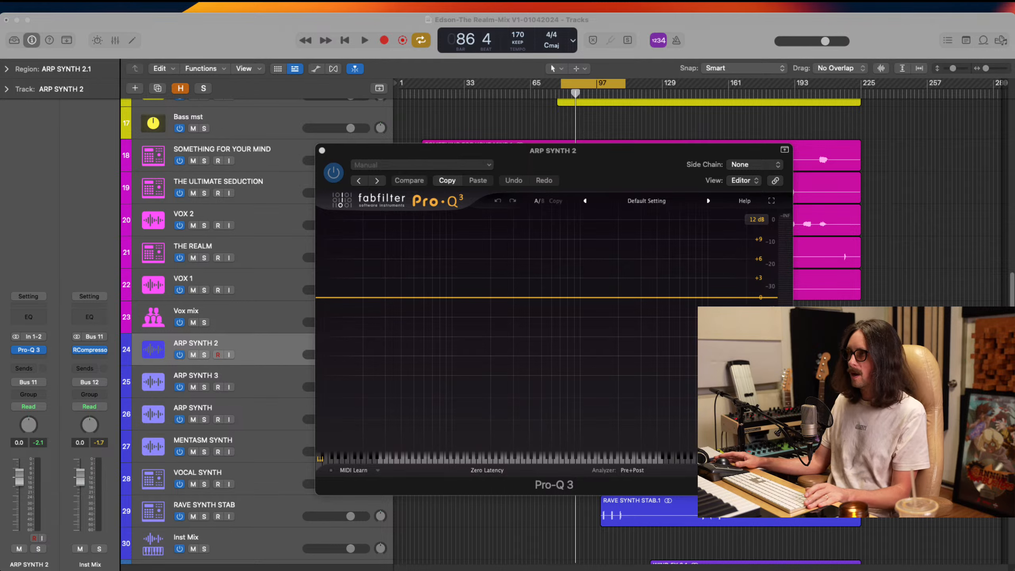
key(super+Tab)
key(space)
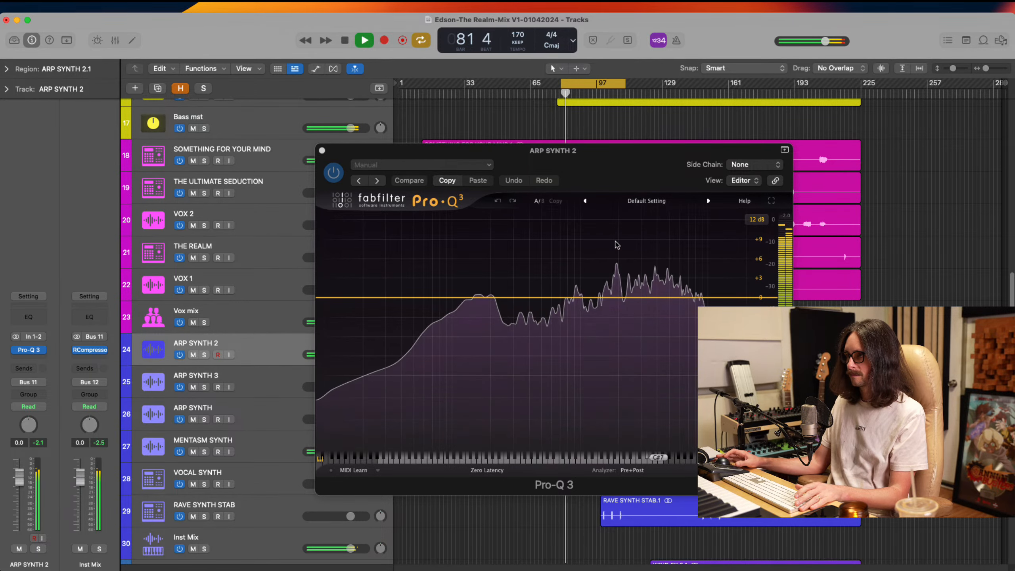
click(616, 291)
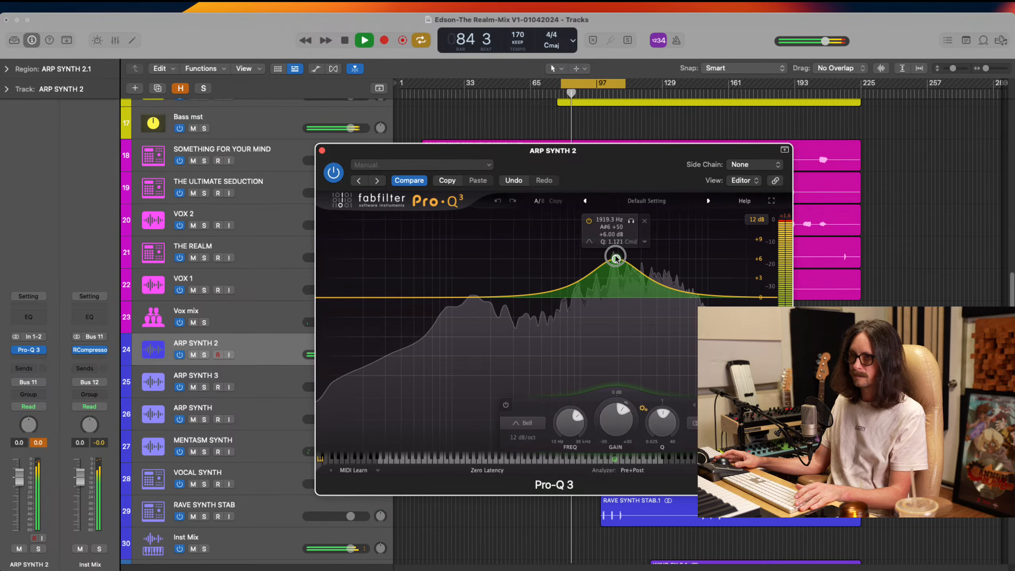
drag(616, 258, 620, 307)
key(space)
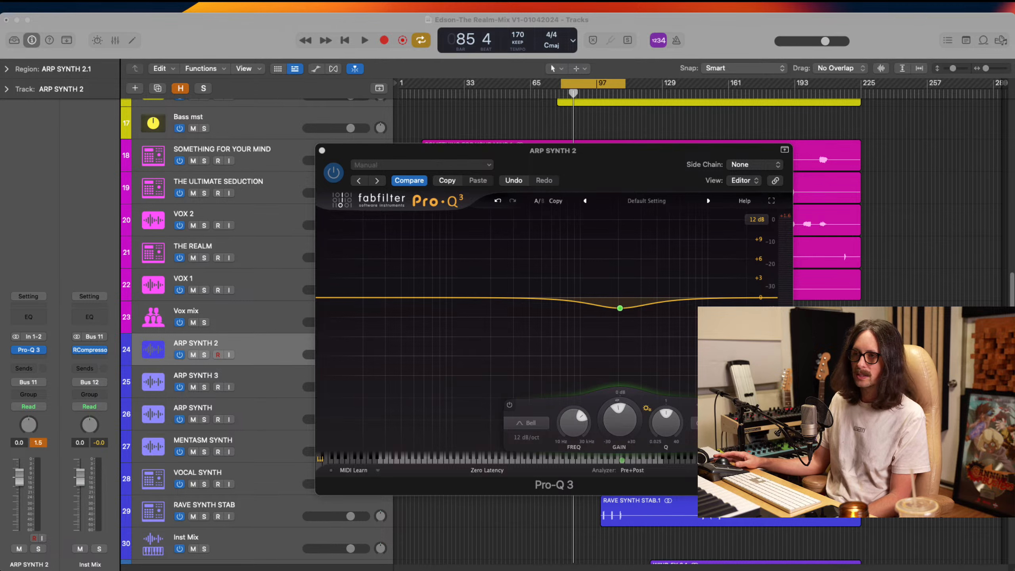
Delete the bell band near 2 kHz from the ARP SYNTH 2 EQ and close the plug-in window
click(359, 97)
mouse_move(637, 306)
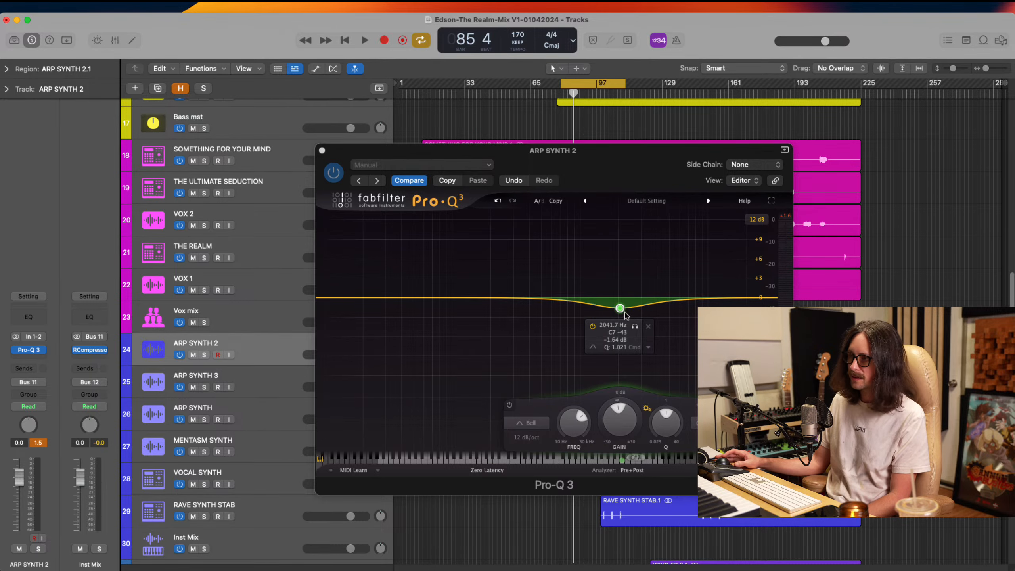
click(648, 327)
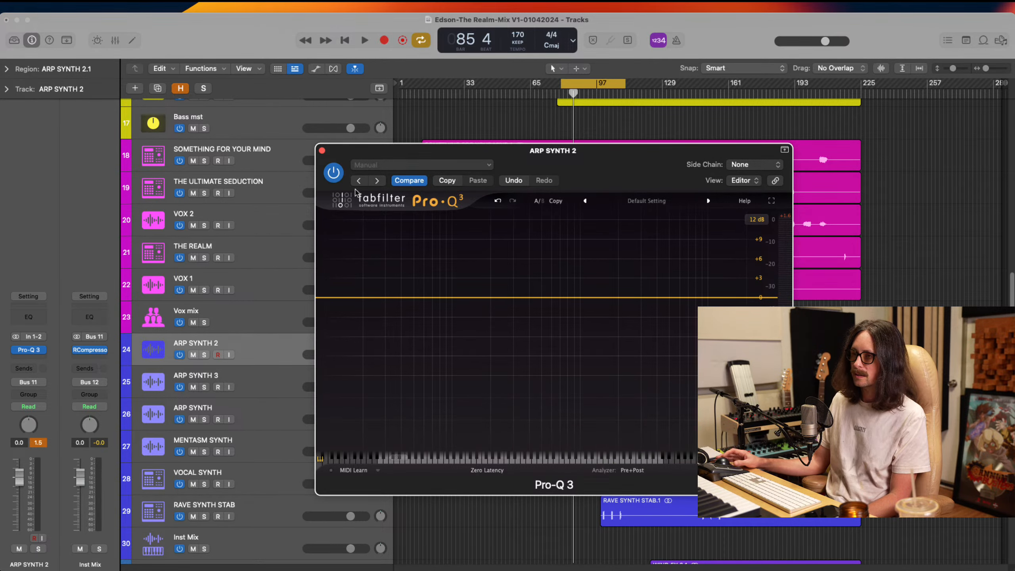
click(322, 151)
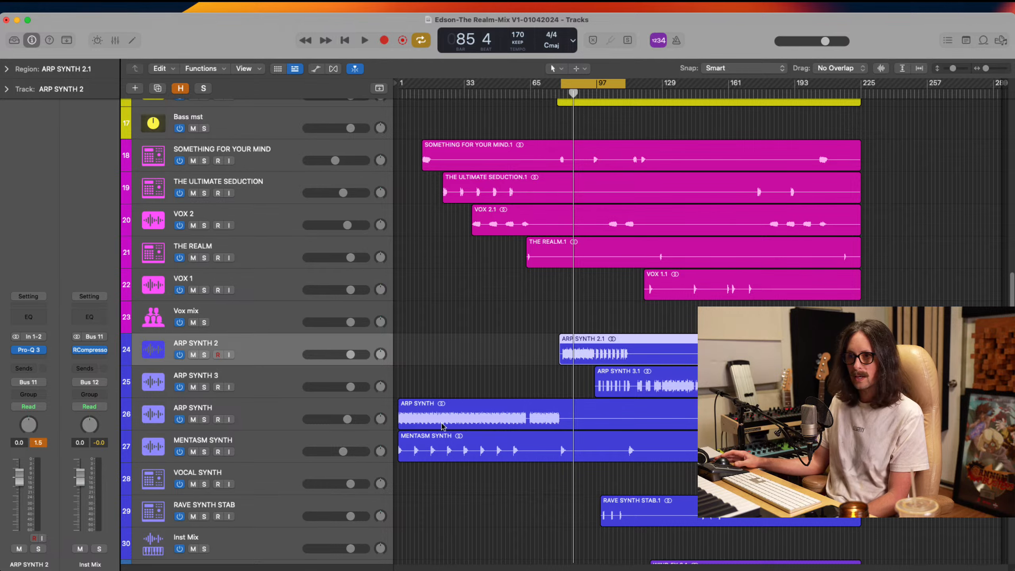
Solo the SUB BASS 2 track and play the cycled section
scroll(633, 338, up, 6)
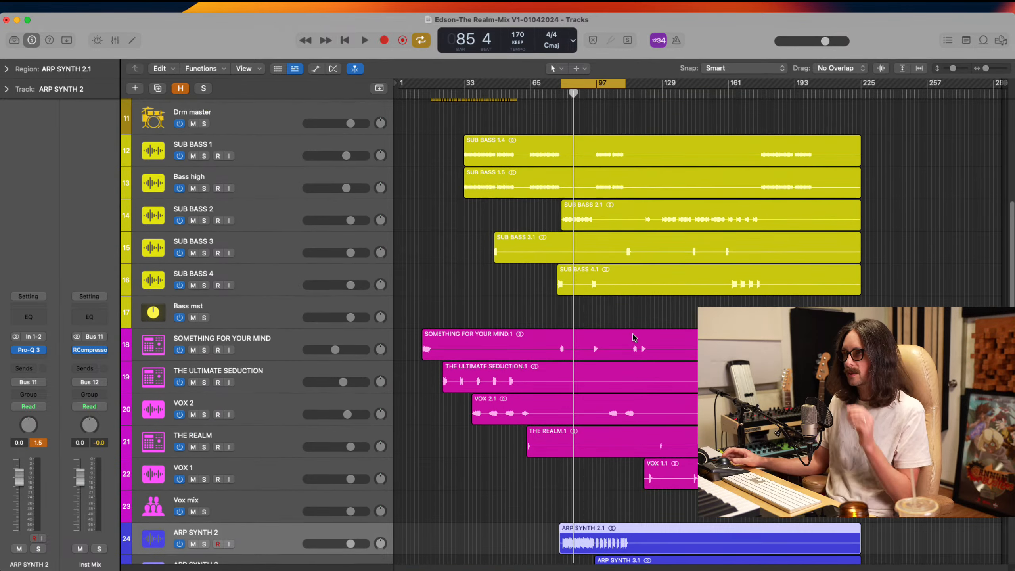
click(273, 218)
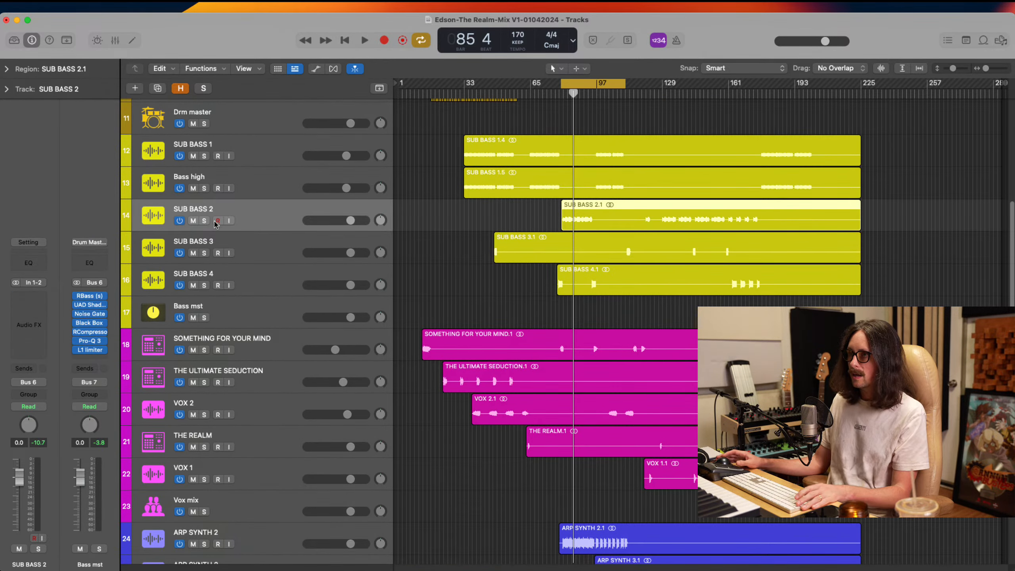
click(204, 221)
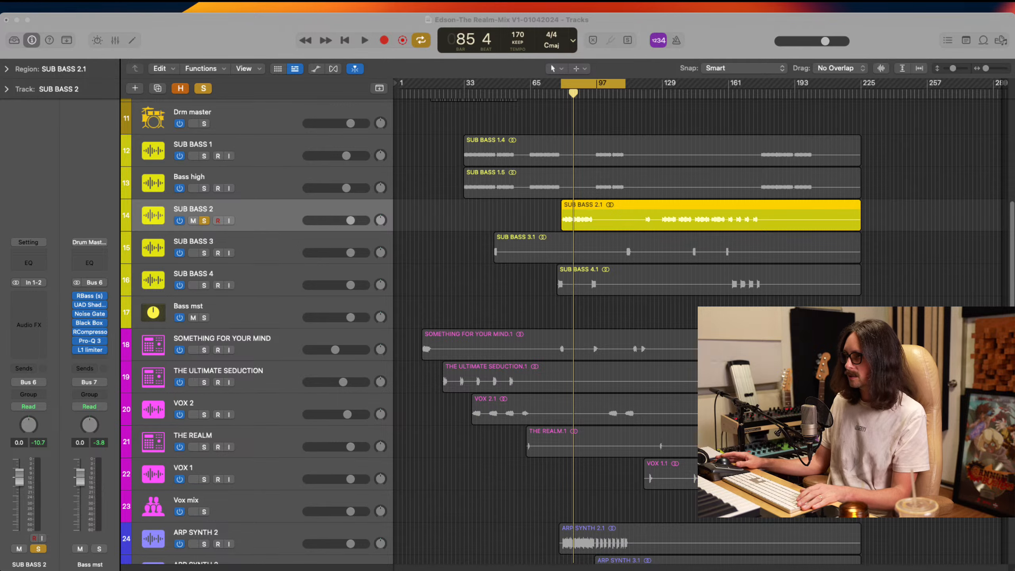
key(space)
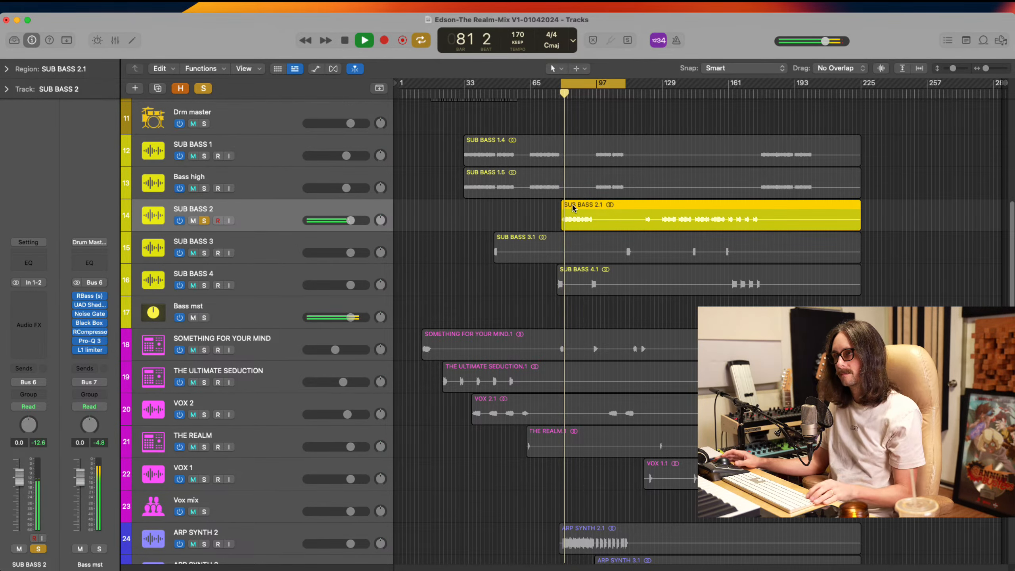
Move the cycle start to bar 81, where the SUB BASS 2 audio begins, stop playback and save the project
drag(549, 193, 654, 280)
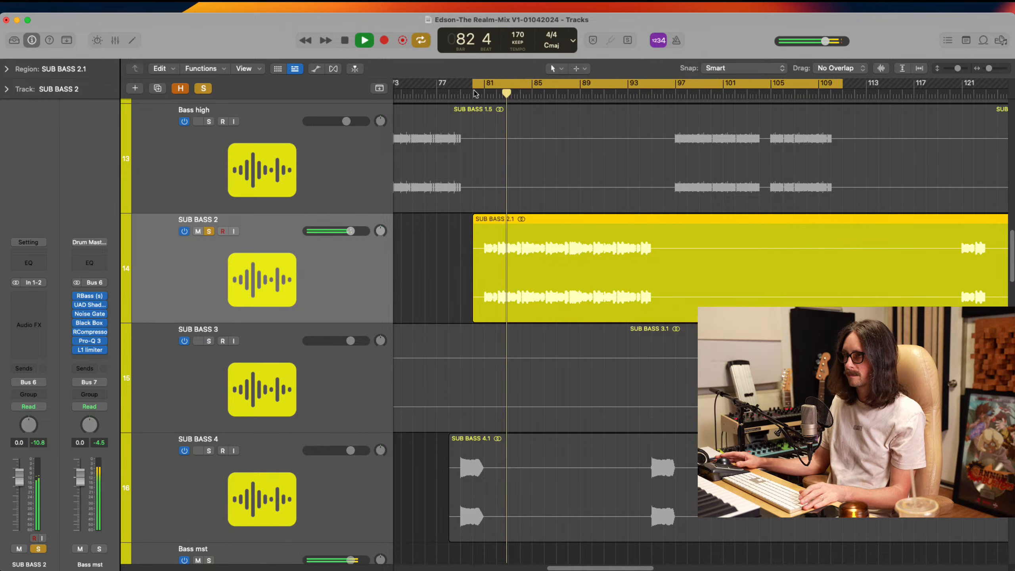
drag(473, 88, 485, 88)
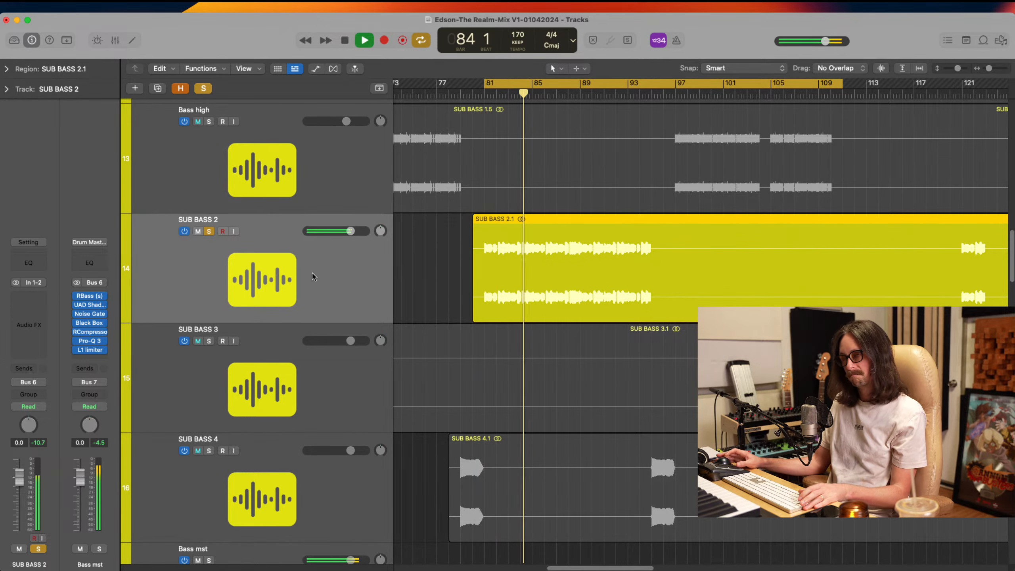
key(space)
key(super+s)
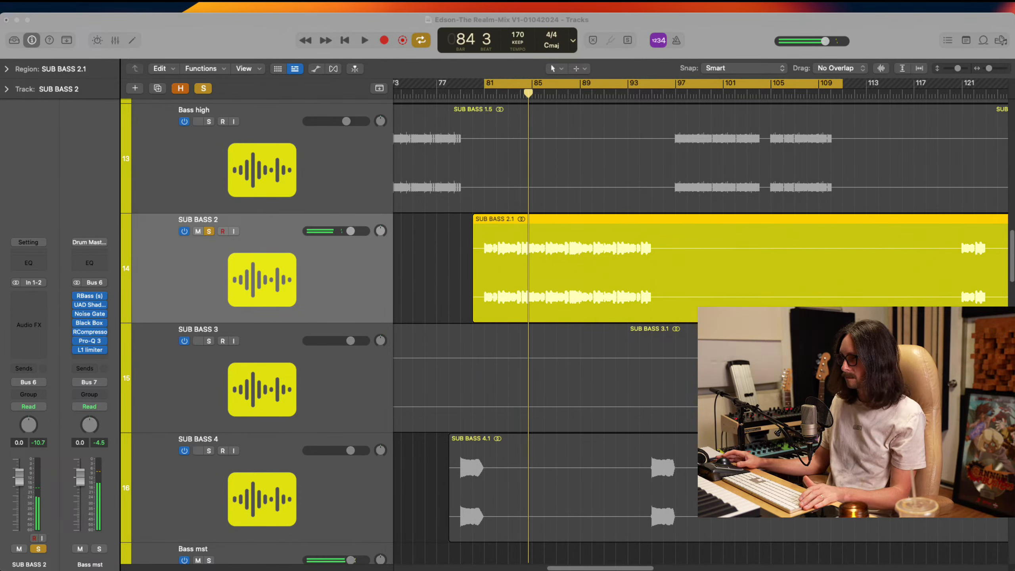
ctrl+alt+click(525, 367)
ctrl+alt+click(525, 366)
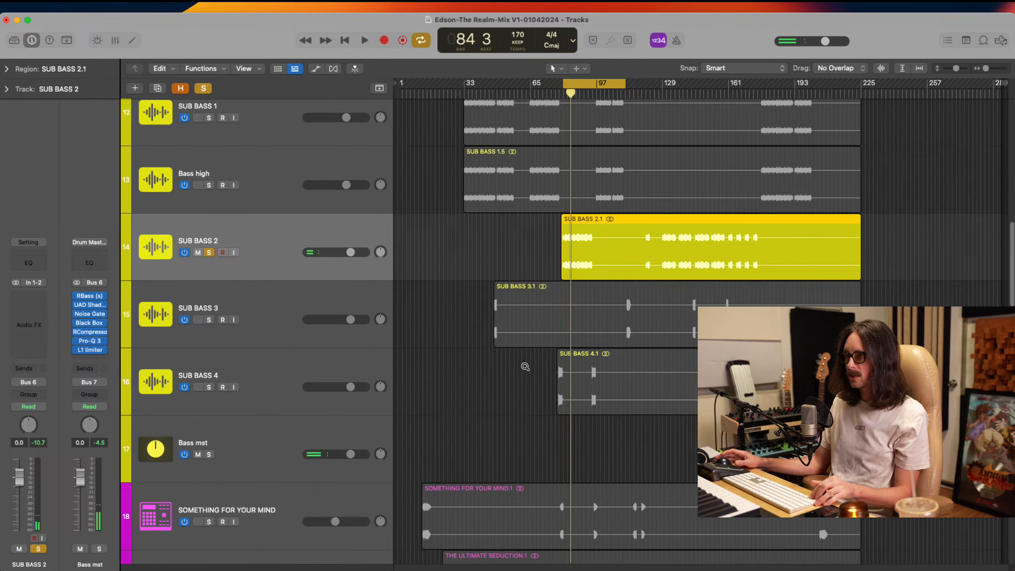
ctrl+alt+click(525, 366)
scroll(412, 211, up, 1)
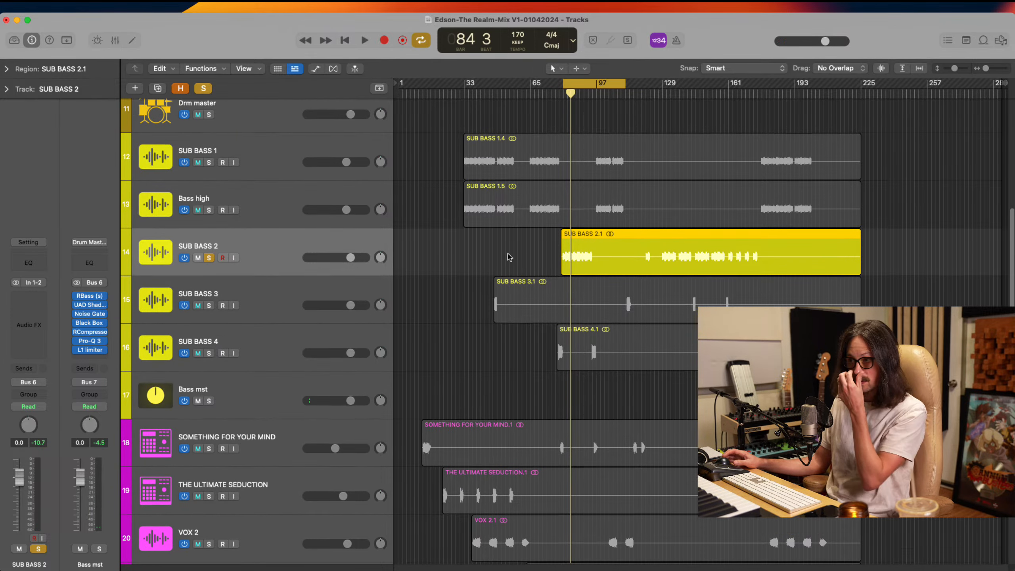
Solo MAIN BREAK 2 together with SUB BASS 2 and play the cycled section
click(285, 174)
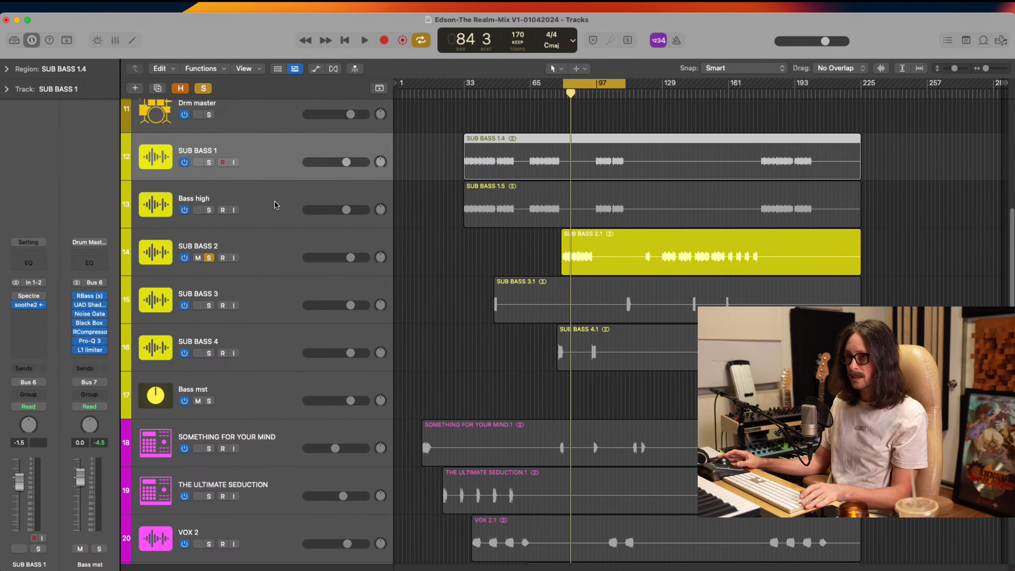
click(276, 212)
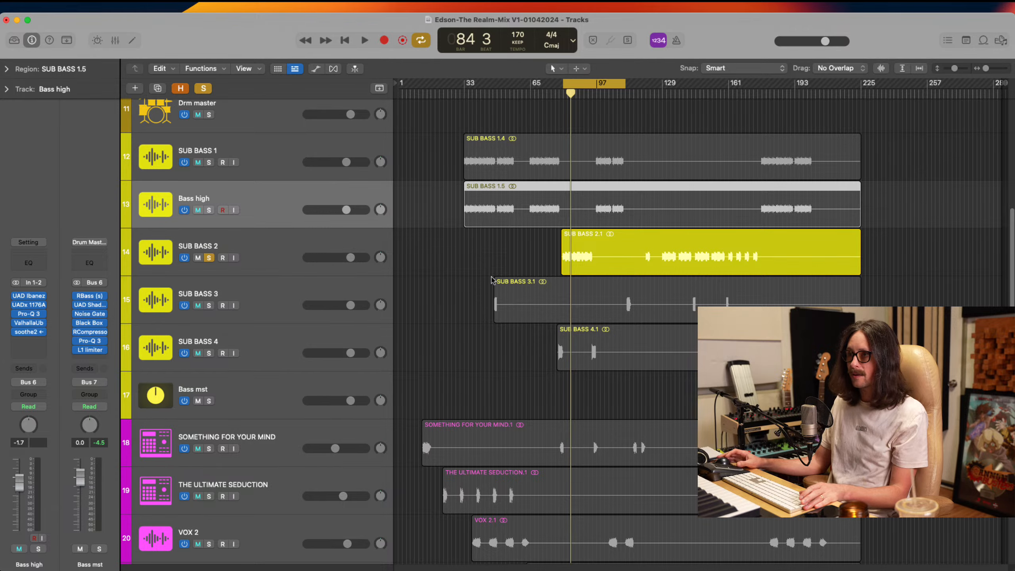
scroll(673, 288, up, 10)
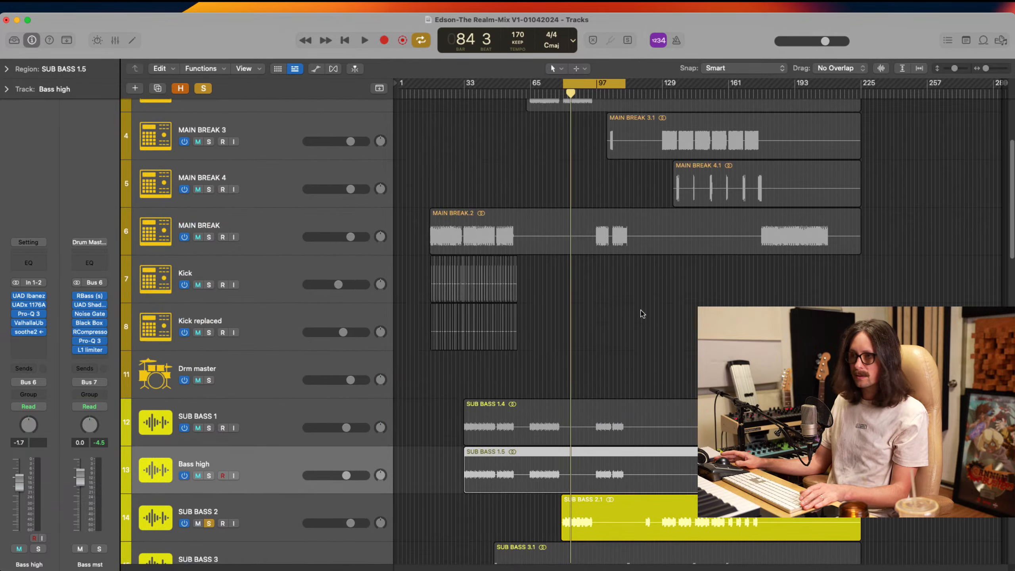
scroll(643, 313, up, 4)
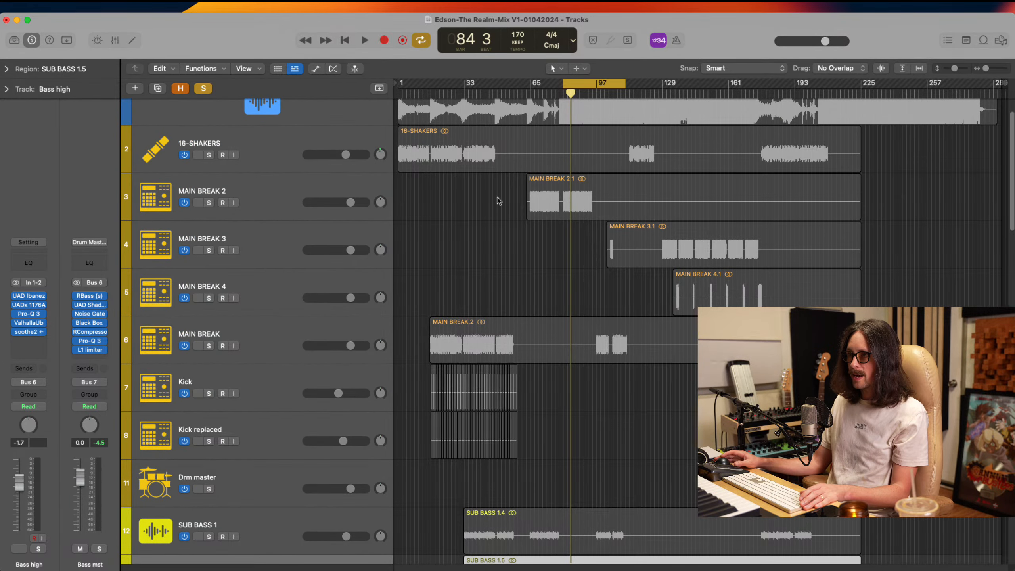
click(209, 203)
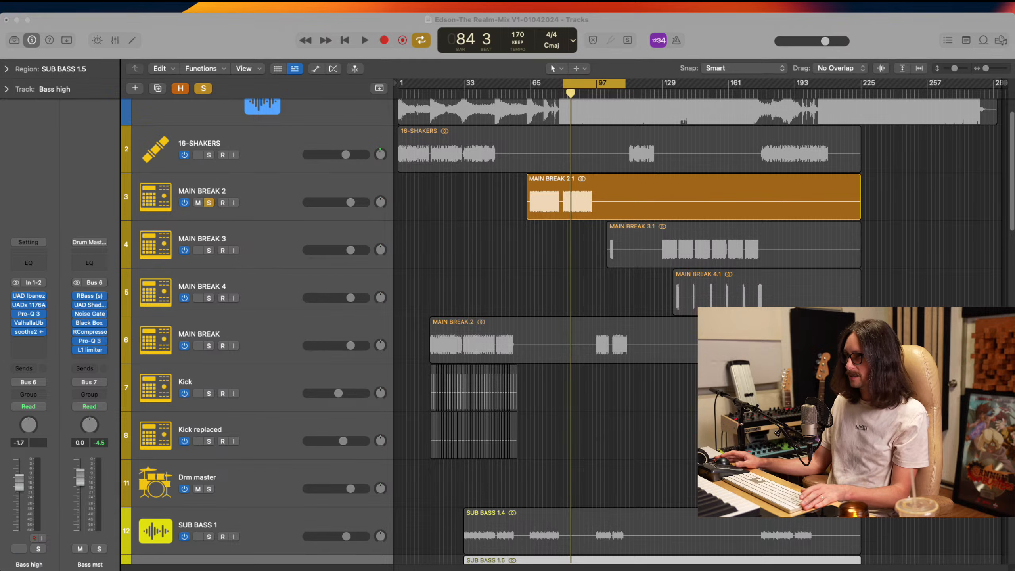
click(732, 53)
key(space)
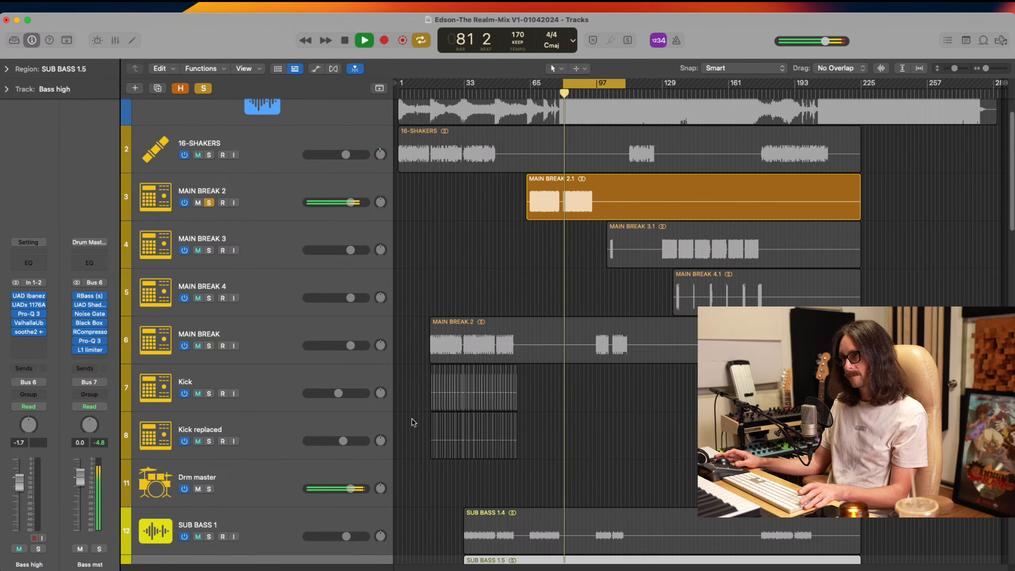
Lower the MAIN BREAK 2 track volume to -2.3 dB during playback and stop the transport
scroll(474, 364, down, 5)
scroll(513, 408, up, 7)
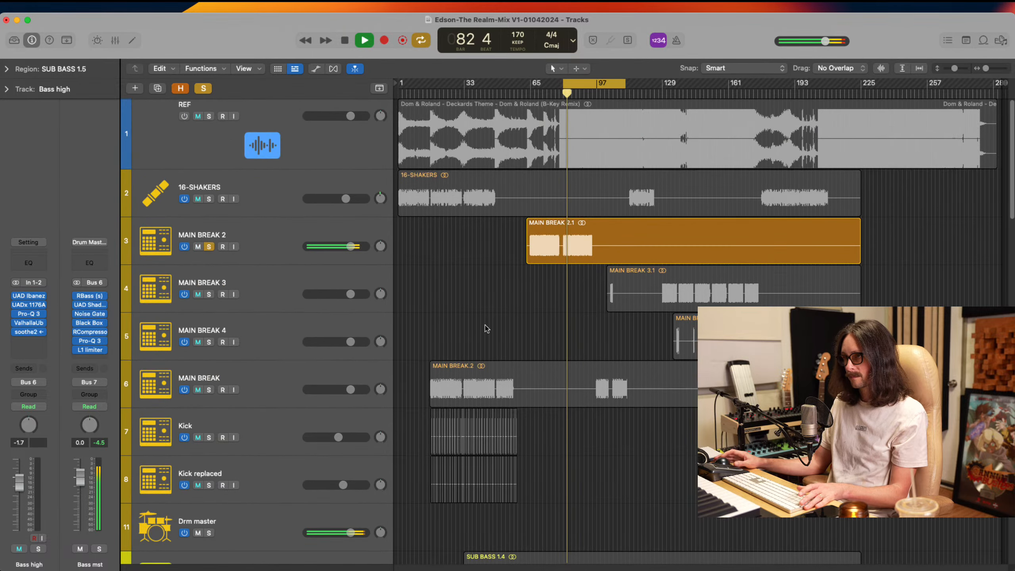
drag(349, 249, 344, 248)
click(279, 227)
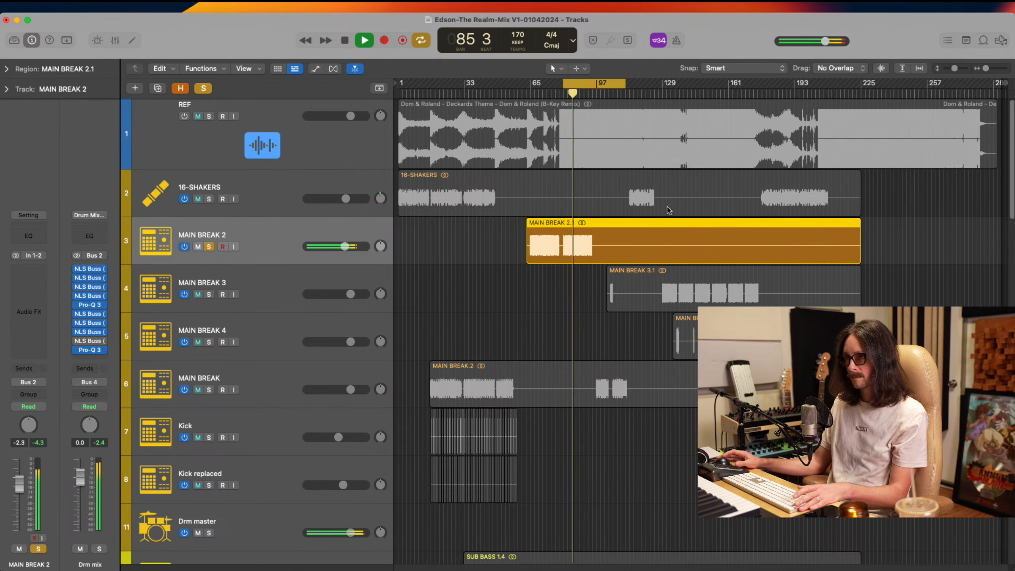
key(space)
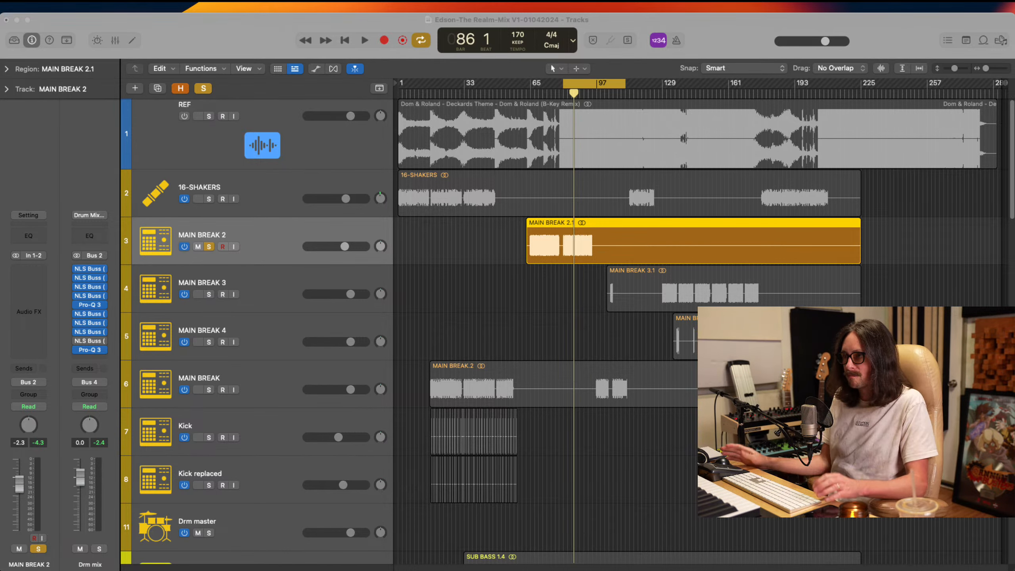
Extend the cycle range back to the start of the MAIN BREAK region and solo MAIN BREAK, Kick and Kick replaced as well
click(572, 248)
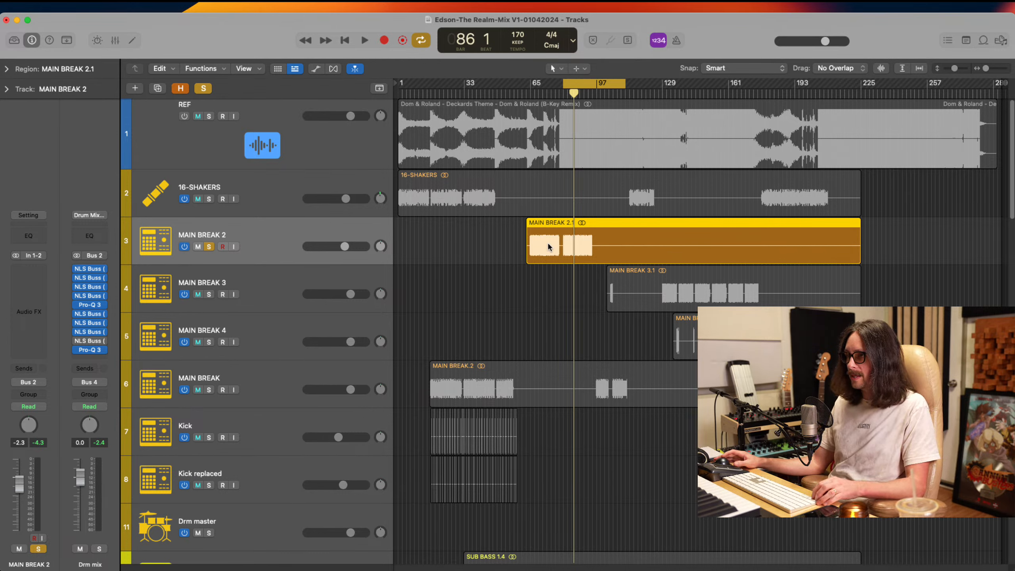
drag(565, 84, 430, 140)
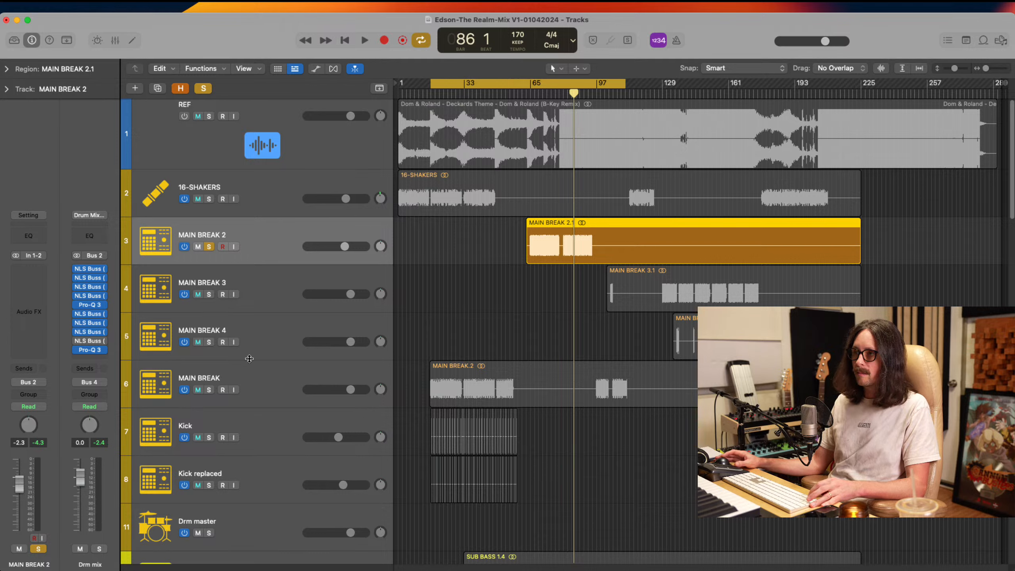
drag(207, 390, 208, 438)
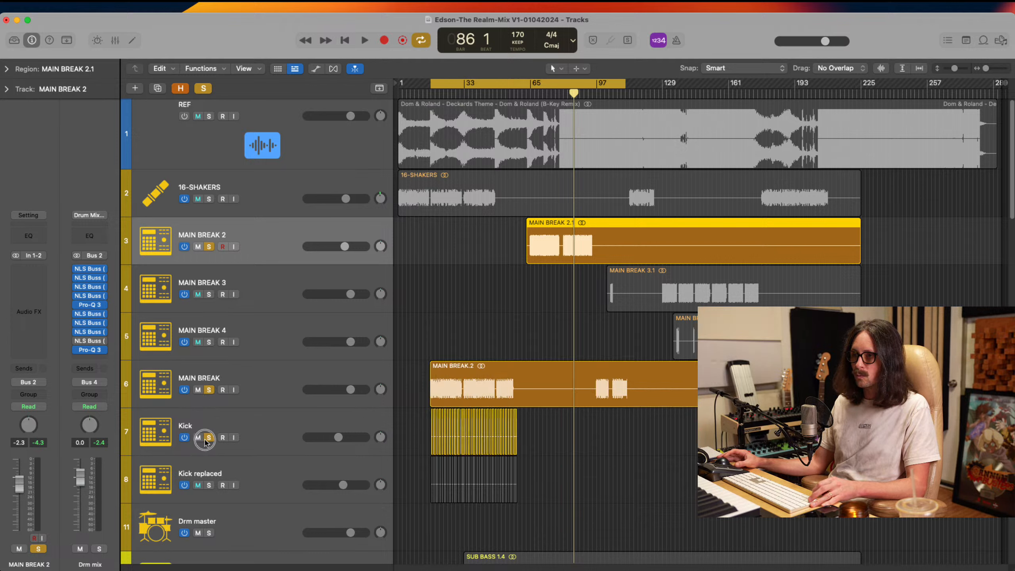
click(208, 485)
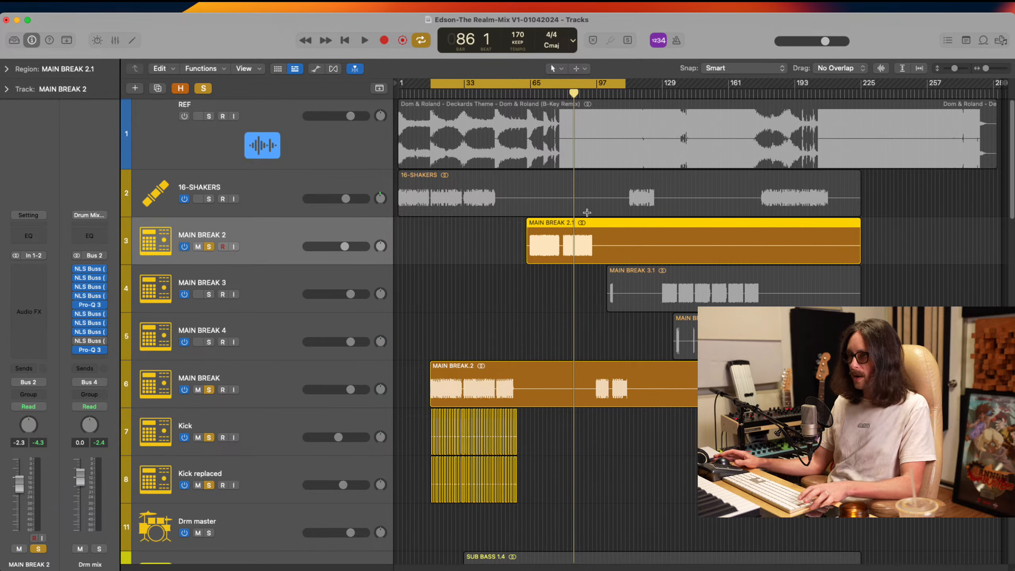
Play the soloed drums from the cycle start and jump to bar 65 to compare MAIN BREAK with MAIN BREAK 2
key(super+Tab)
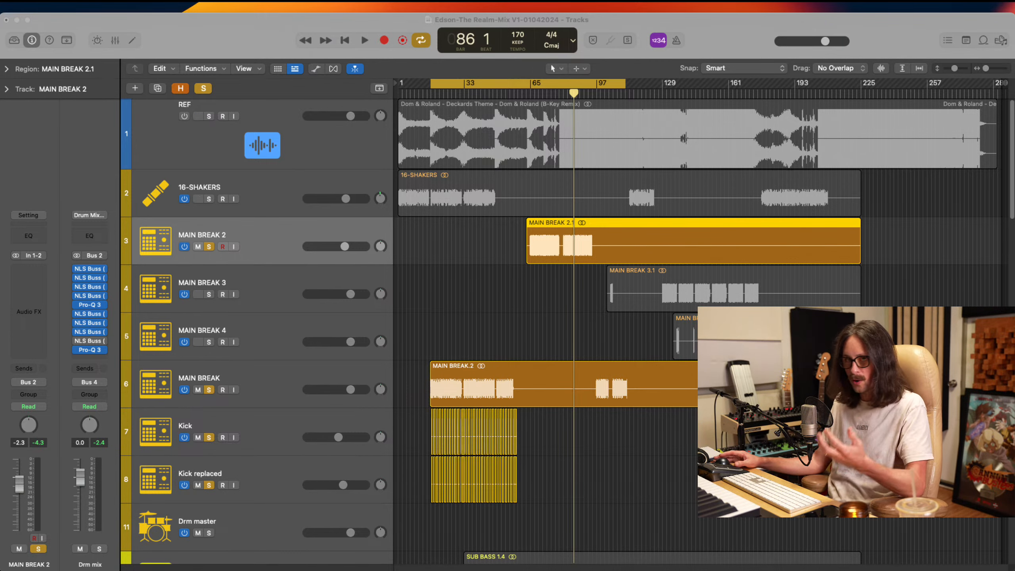
key(super+Tab)
key(space)
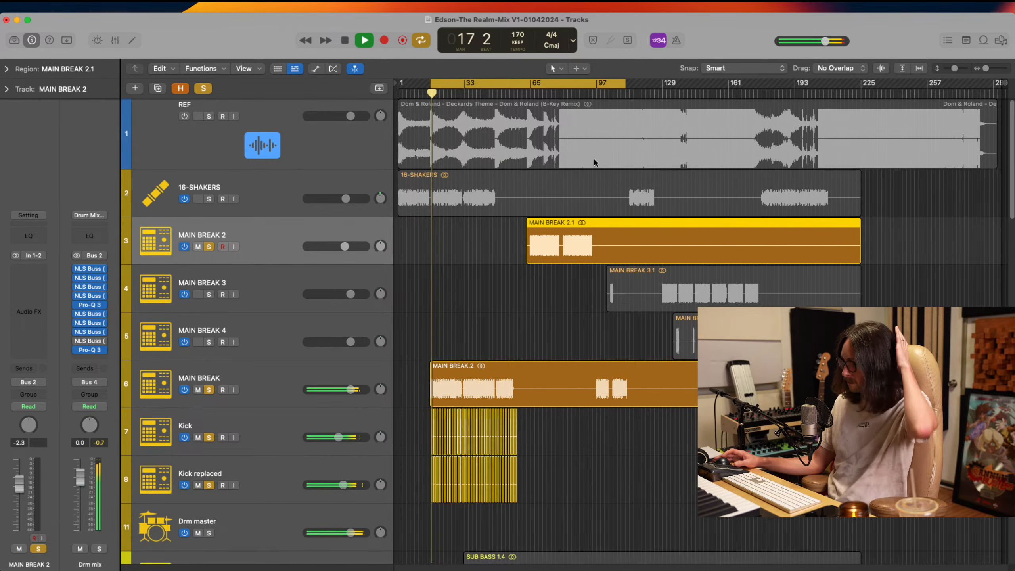
click(528, 94)
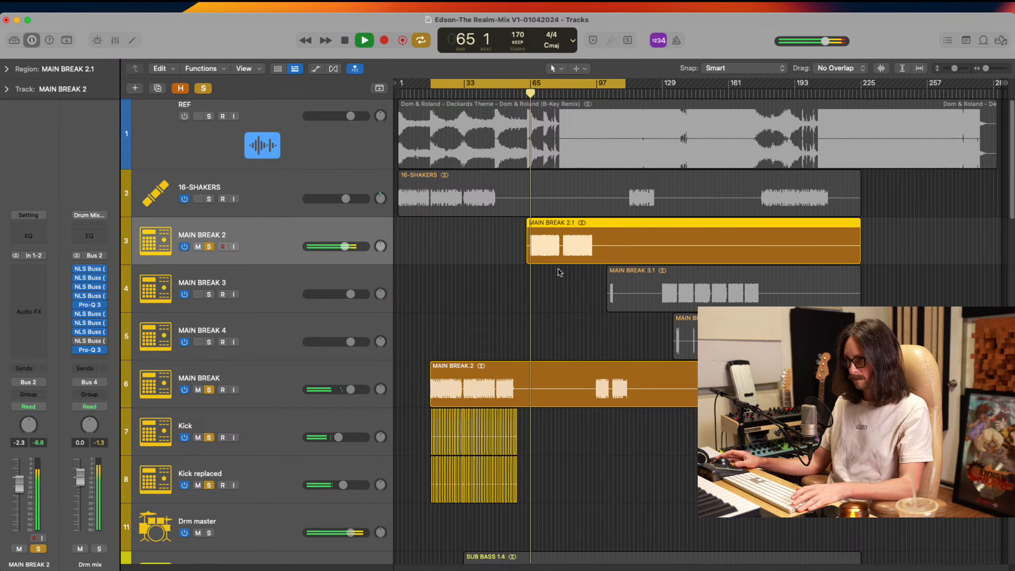
Stop and replay the soloed drums from bar 17, jumping to bar 65 to compare MAIN BREAK with MAIN BREAK 2
key(space)
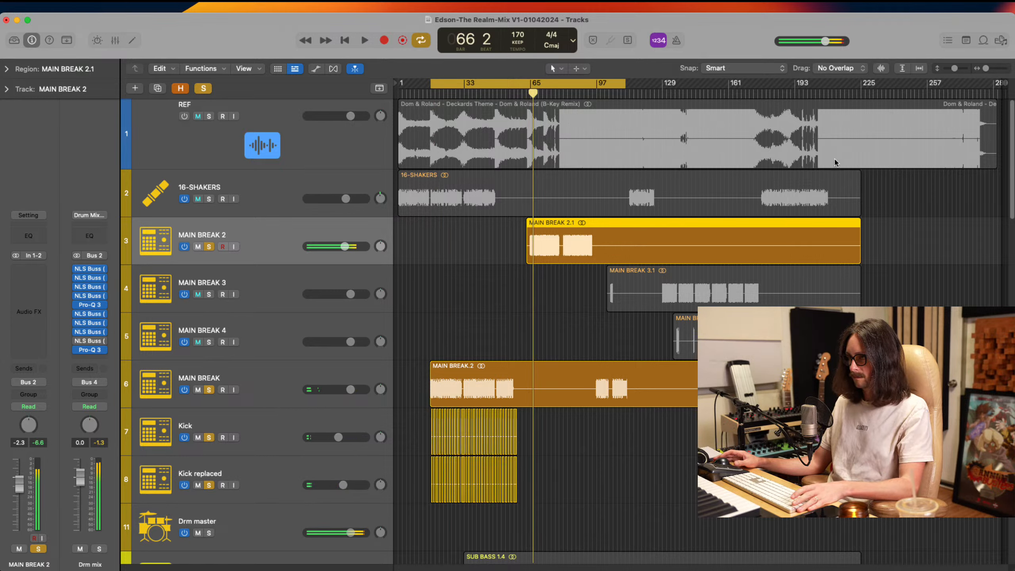
key(super+Tab)
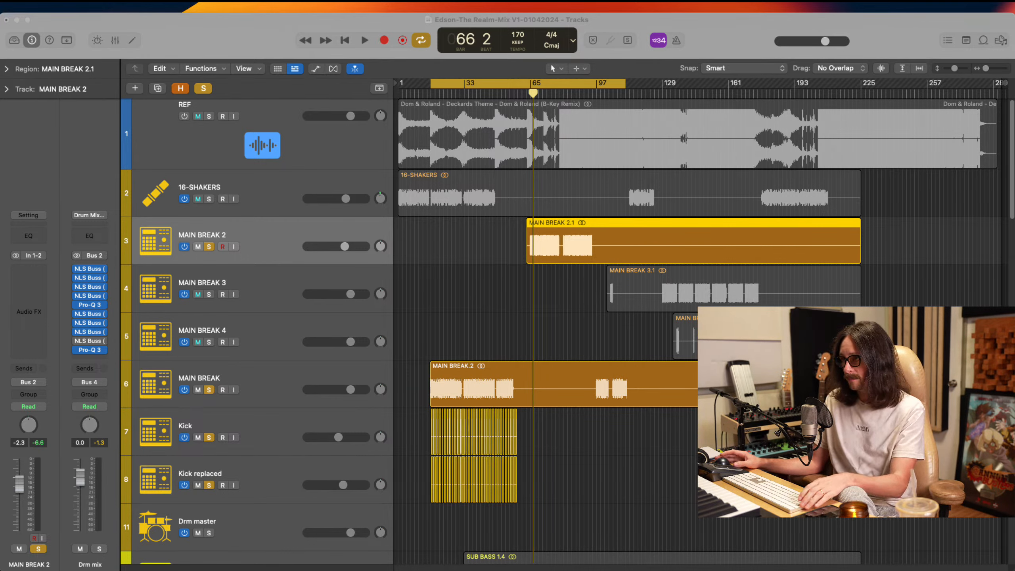
click(626, 98)
key(space)
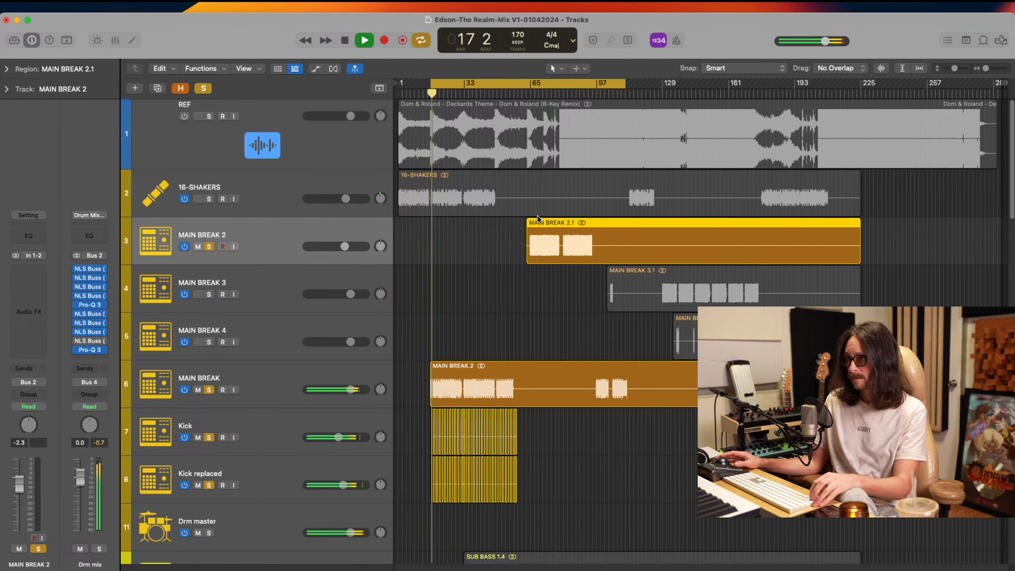
drag(508, 211, 626, 350)
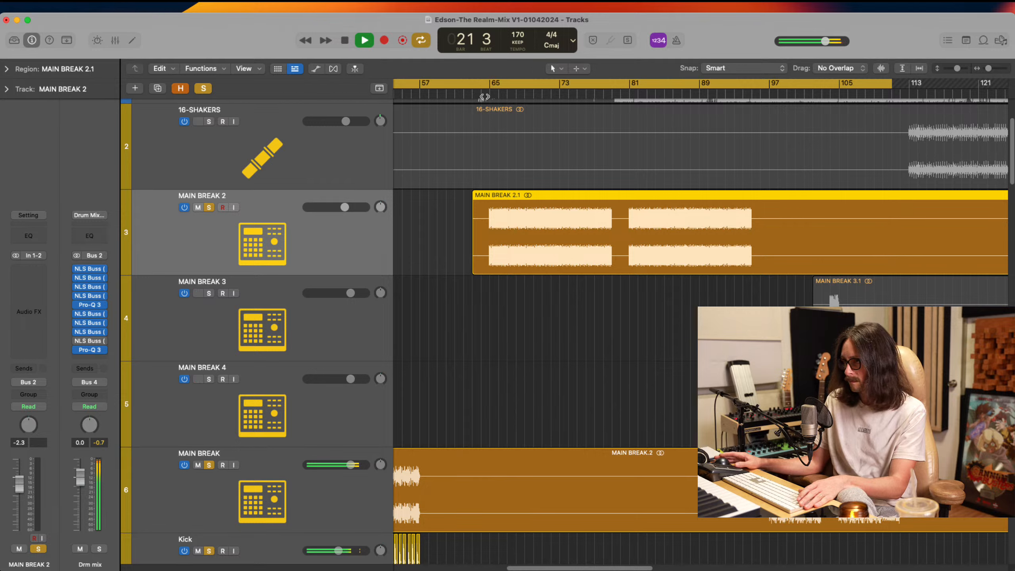
click(486, 96)
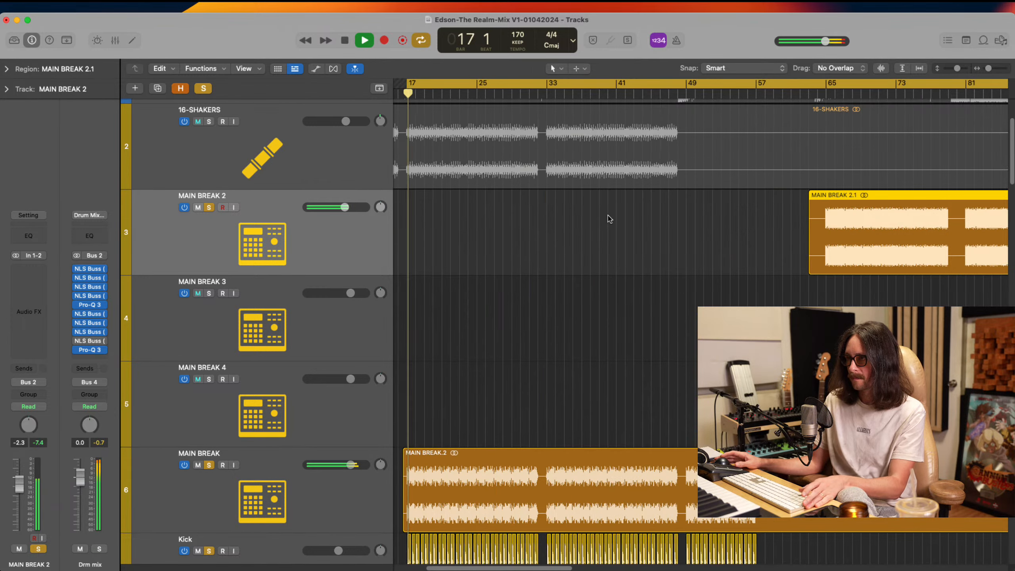
Clear the drum solos, play the full mix from bar 65 to hear MAIN BREAK 2 in context, and stop
scroll(748, 280, right, 3)
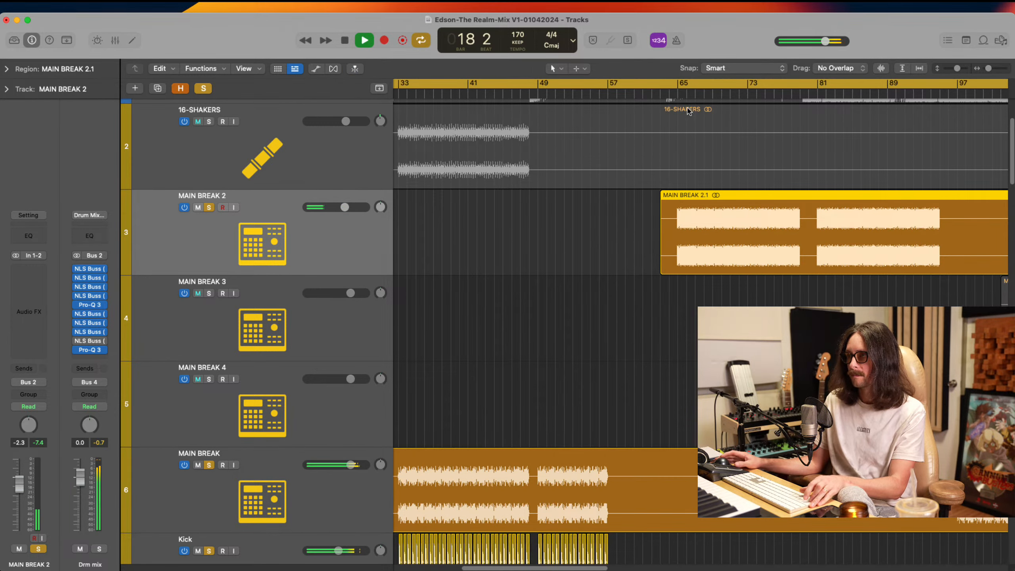
alt+click(209, 207)
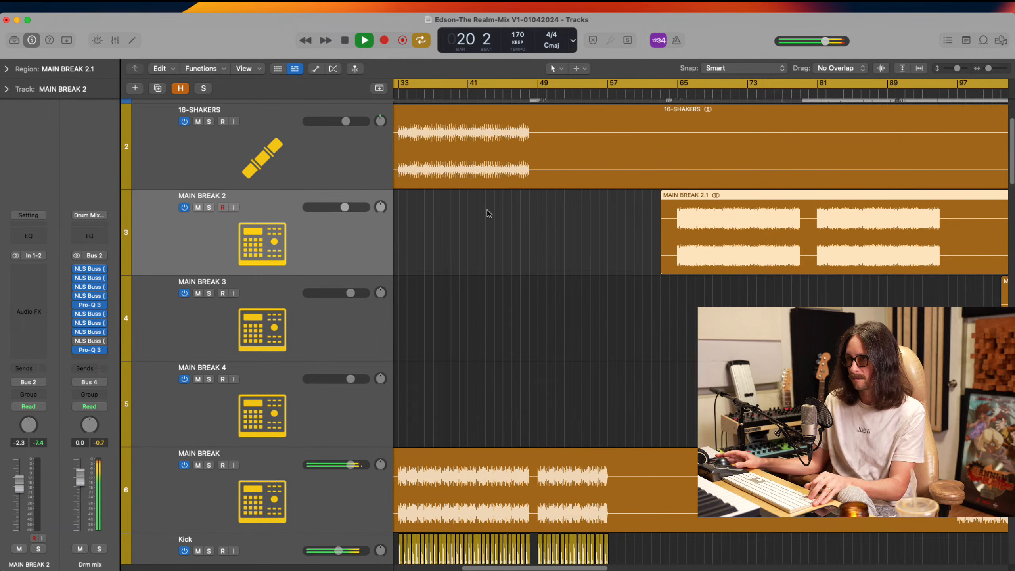
click(676, 95)
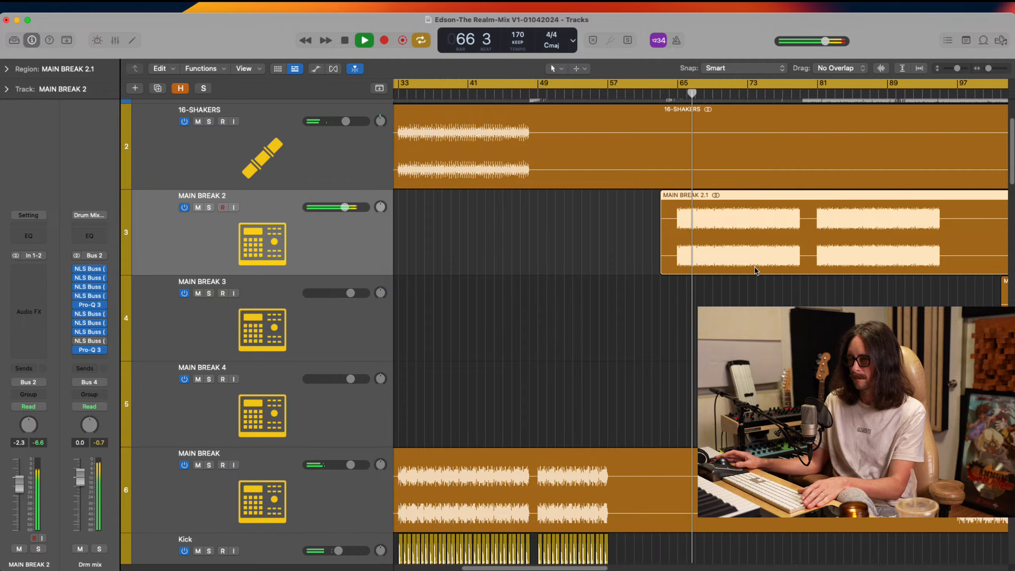
key(space)
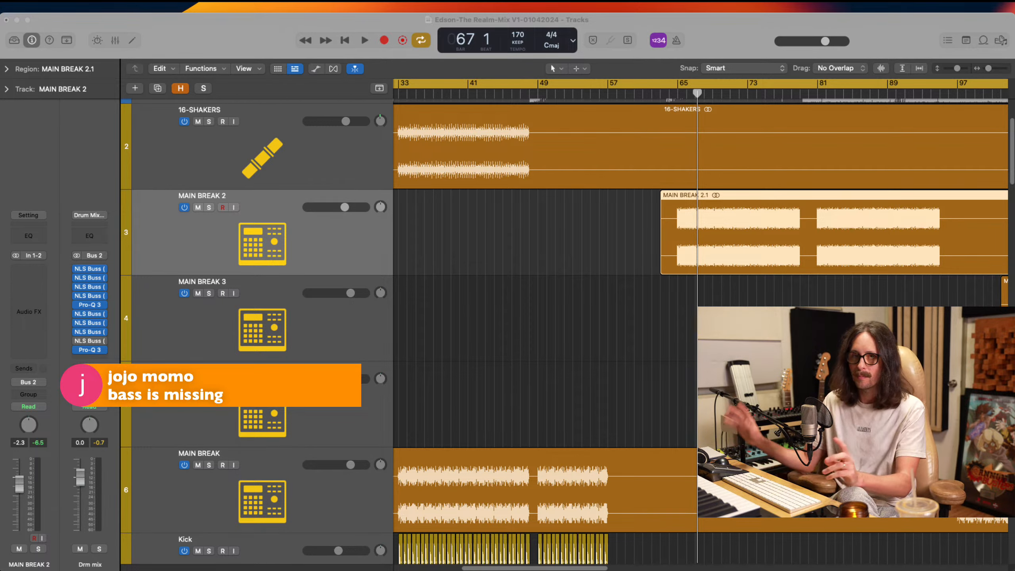
Play the full mix from the cycle start at bar 17 and jump ahead to bar 33
click(540, 195)
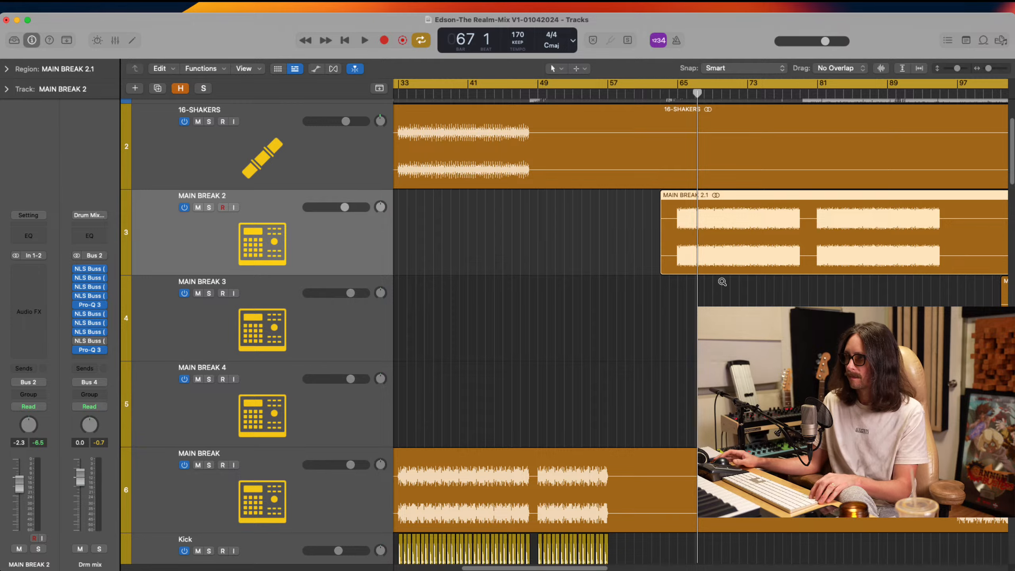
key(super+Left)
key(super+Up)
key(super+Up)
key(super+Up)
key(super+Up)
key(super+Left)
key(super+Left)
key(super+Left)
key(super+Left)
key(super+Left)
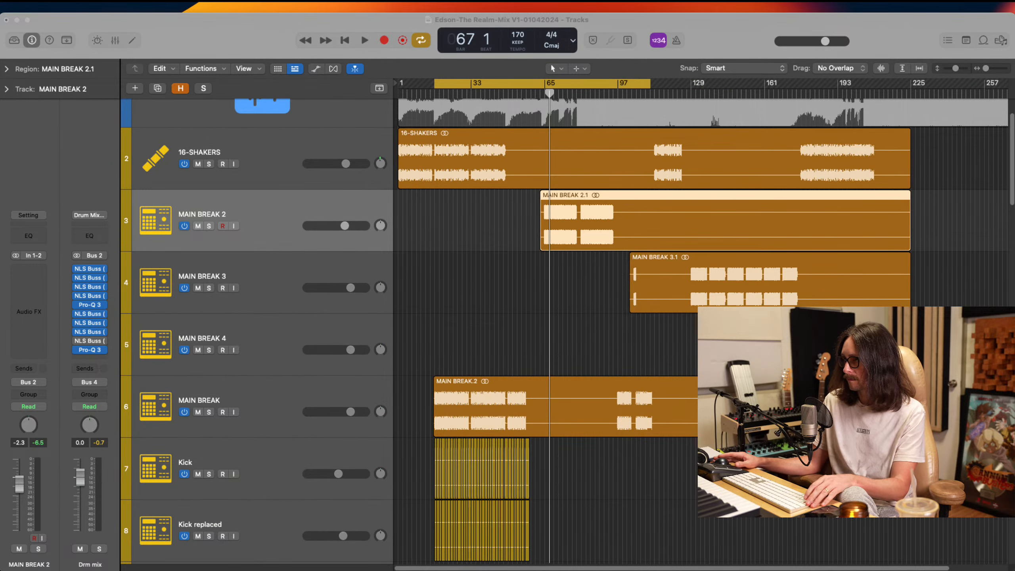
key(space)
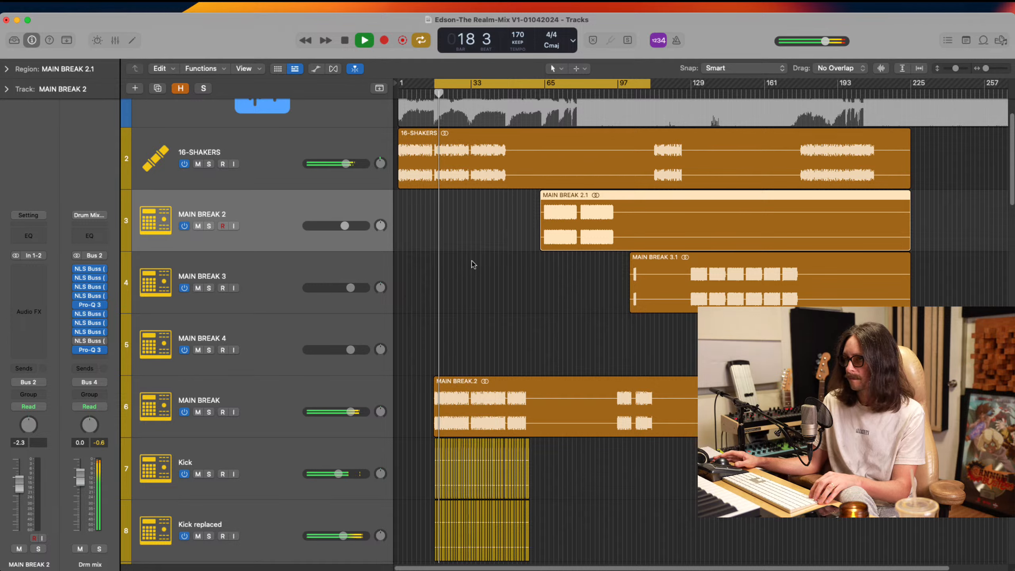
click(474, 91)
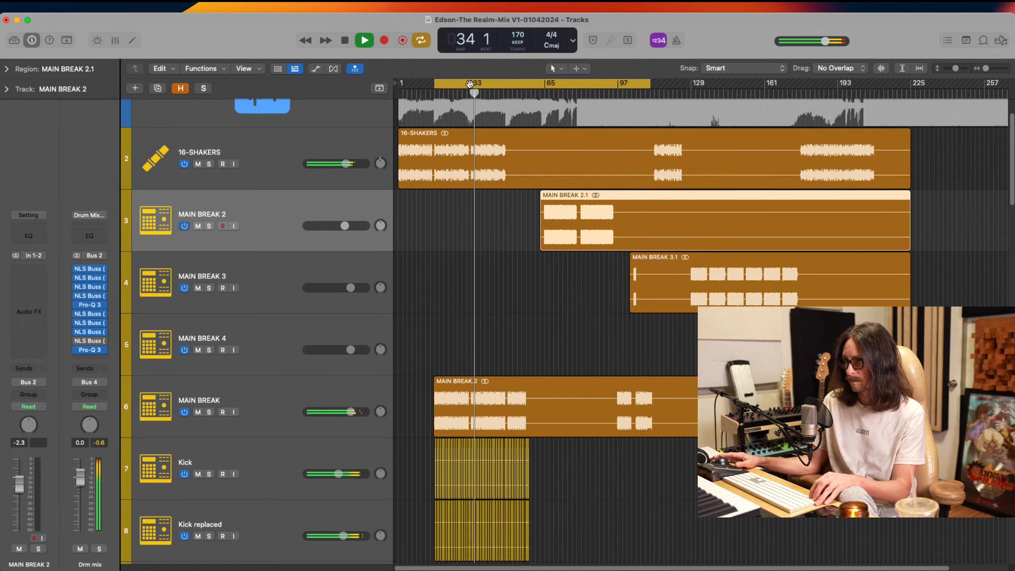
Set the cycle range to start at bar 33 and compare the MAIN BREAK section with MAIN BREAK 2 at bar 65
drag(472, 84, 664, 113)
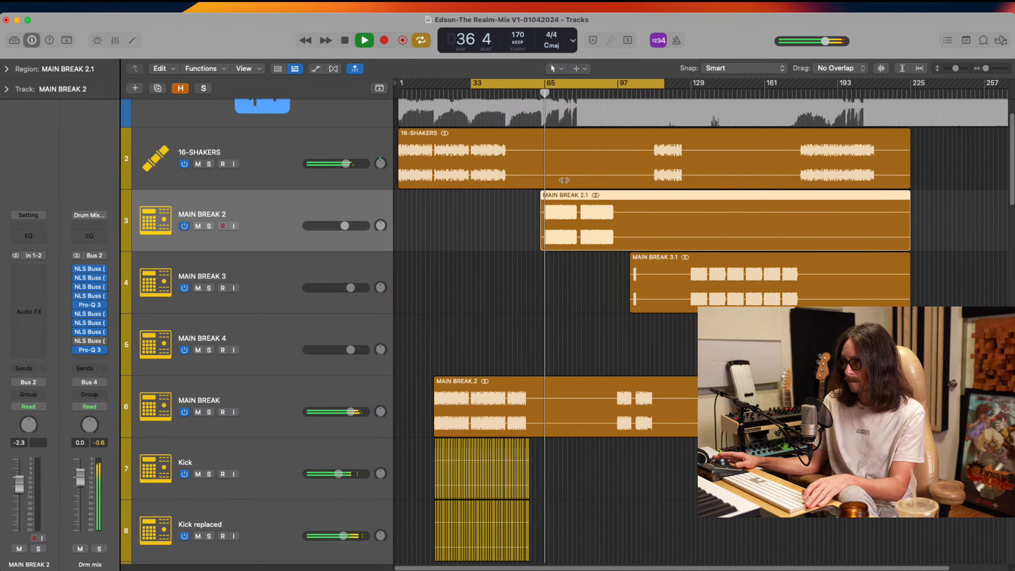
click(546, 92)
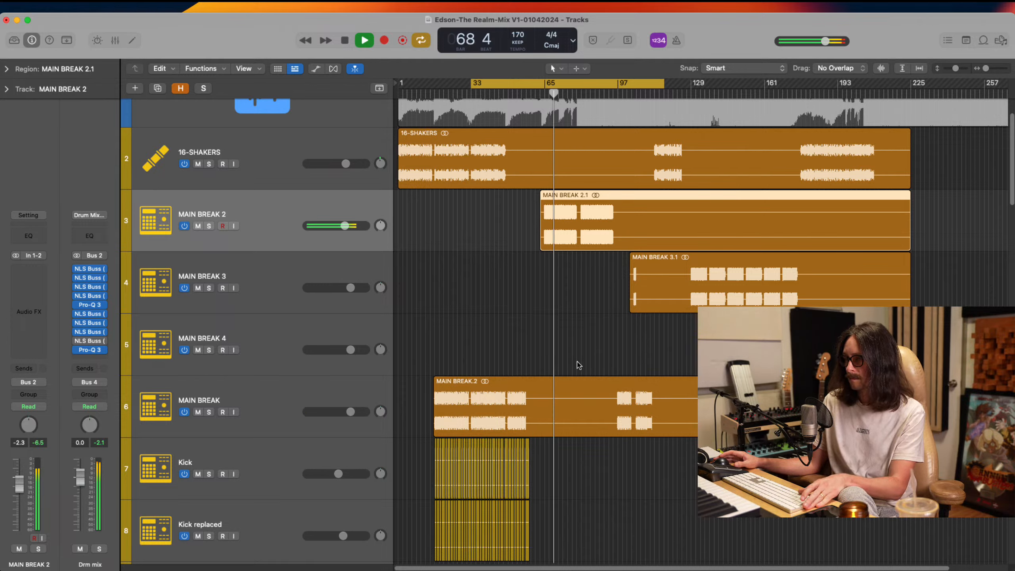
key(space)
key(space)
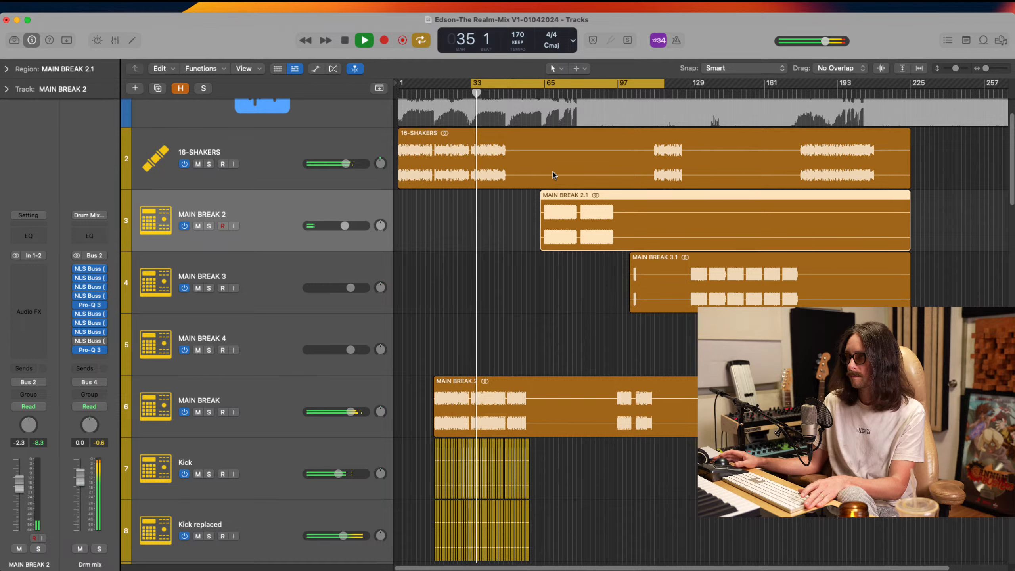
click(544, 94)
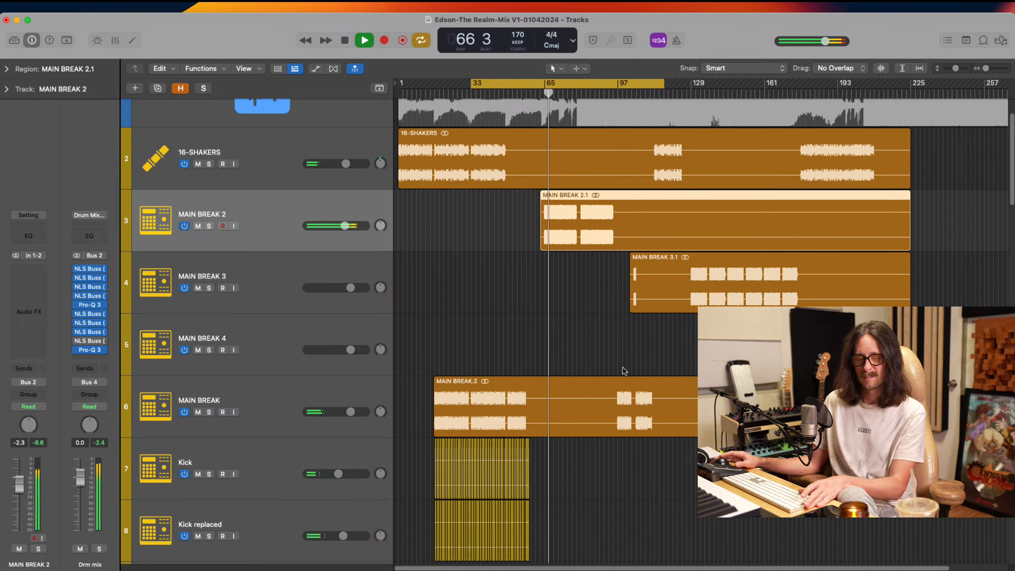
key(space)
Raise the Kick and Kick replaced track volumes slightly while playing the full mix from bar 33, and stop playback
key(super+Tab)
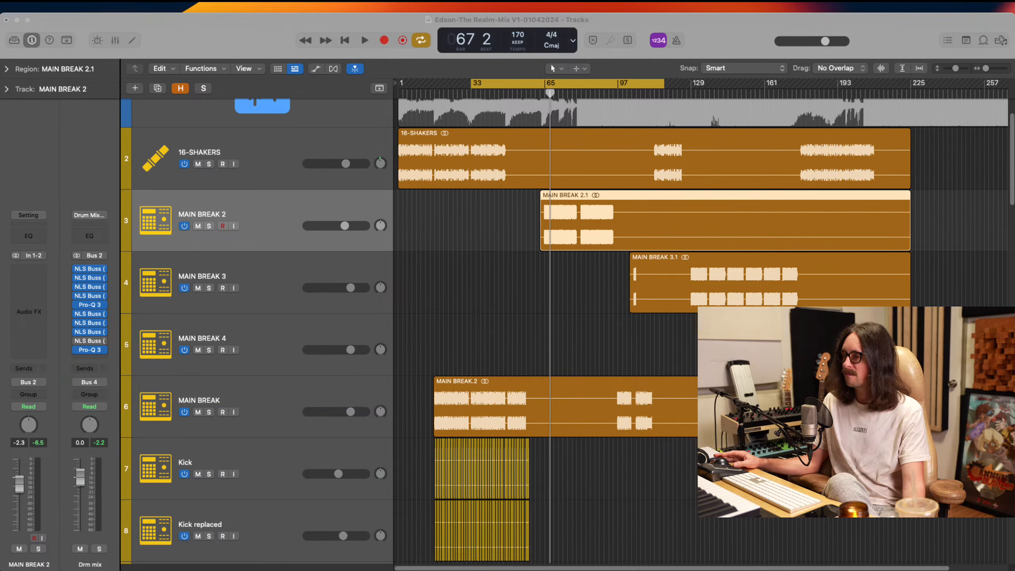
click(242, 32)
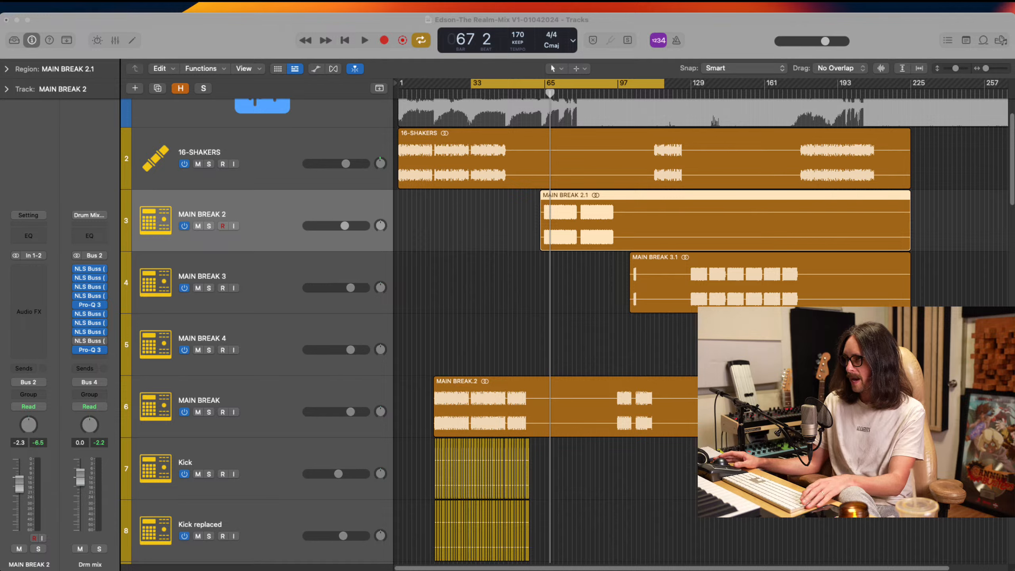
click(739, 52)
key(space)
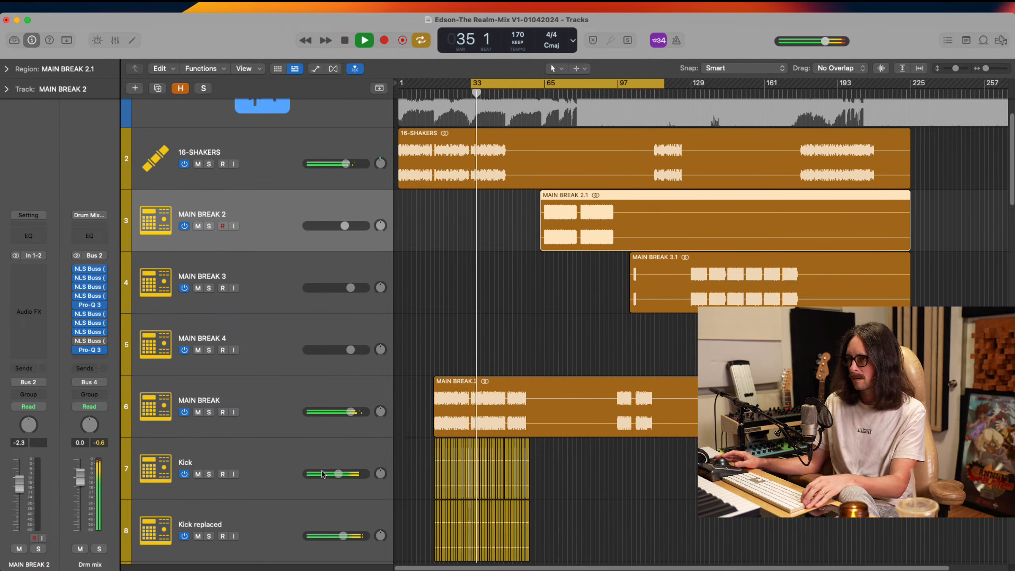
drag(338, 474, 340, 474)
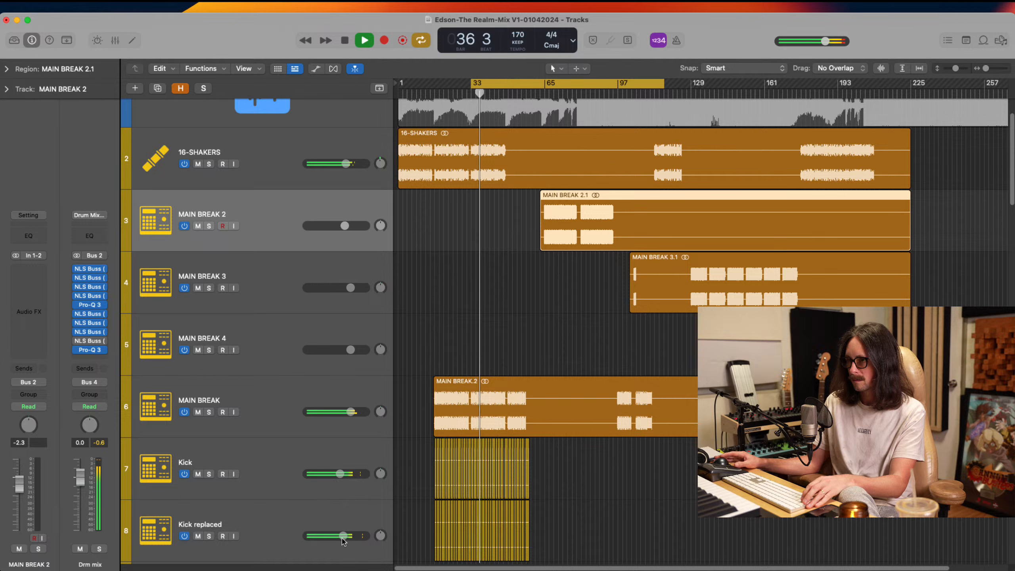
drag(342, 541, 345, 541)
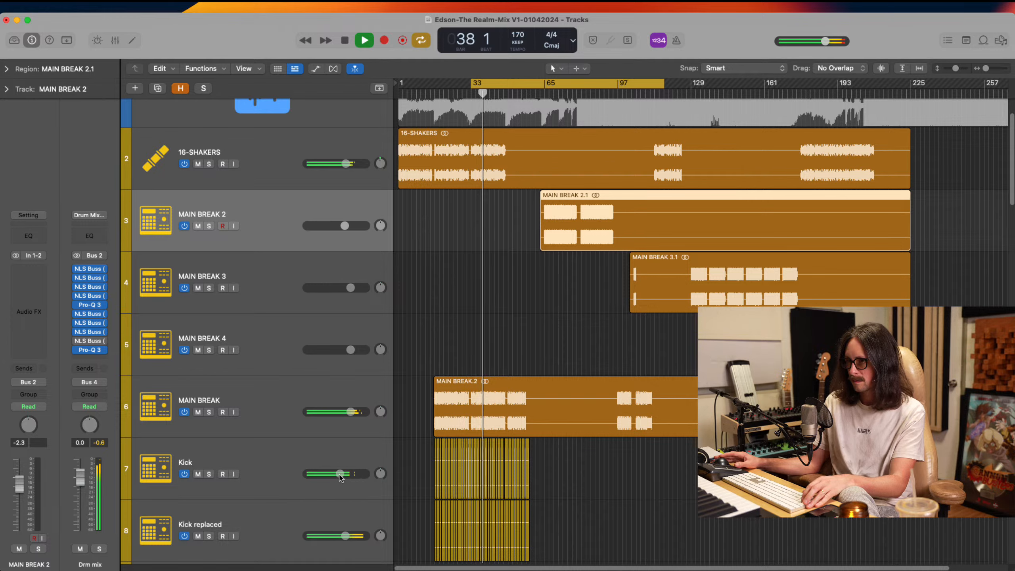
drag(339, 474, 342, 474)
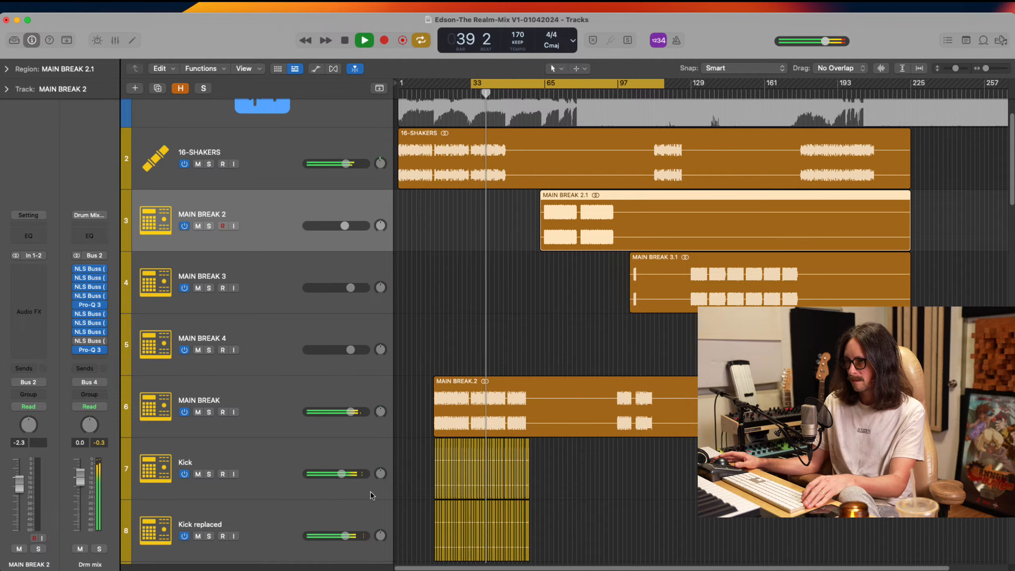
key(space)
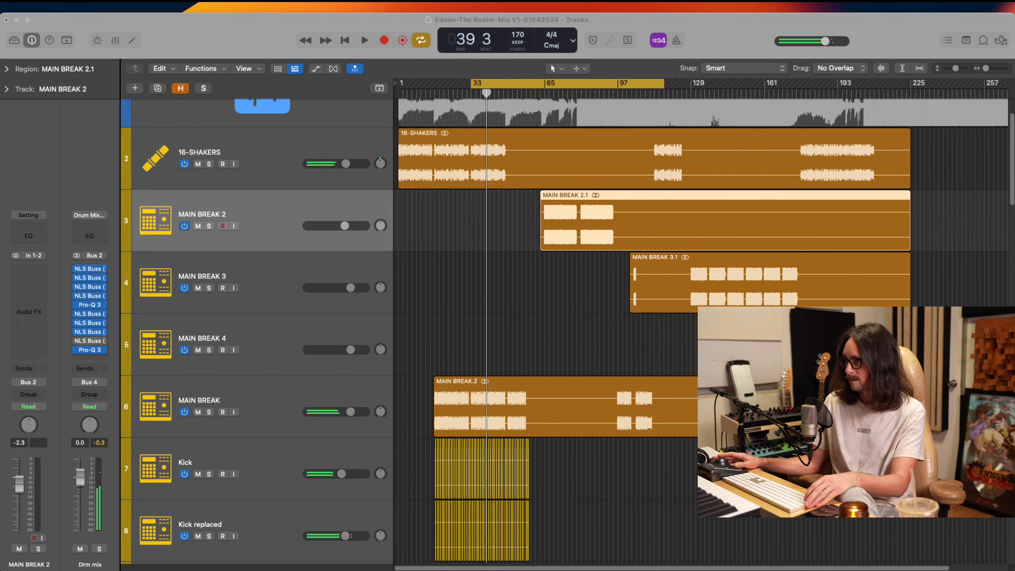
Cycle the reference's section from about bar 80 to 110, turn on and solo the REF track, and listen to it
click(563, 295)
scroll(563, 295, up, 3)
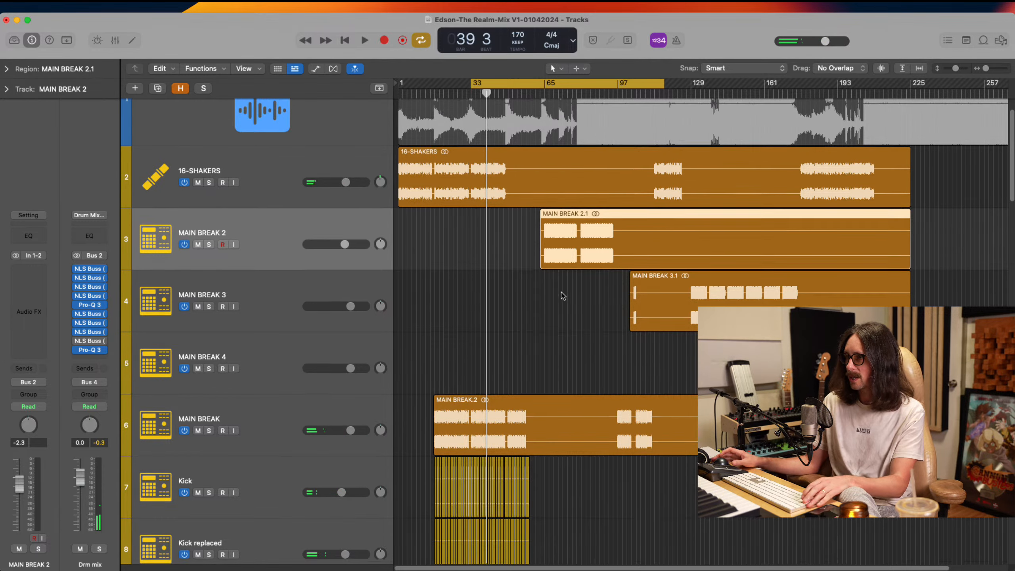
drag(582, 86, 650, 87)
click(184, 116)
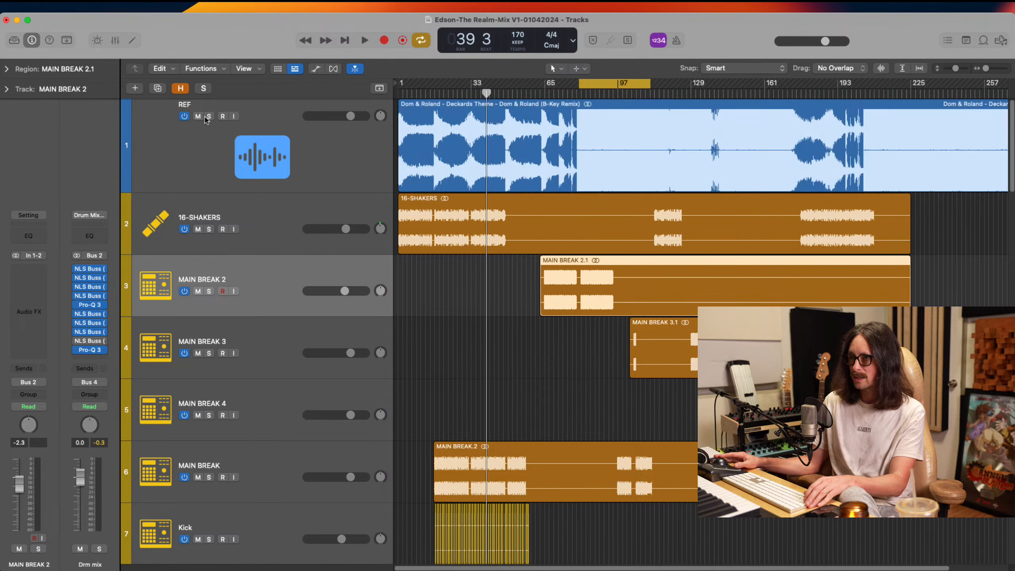
click(209, 116)
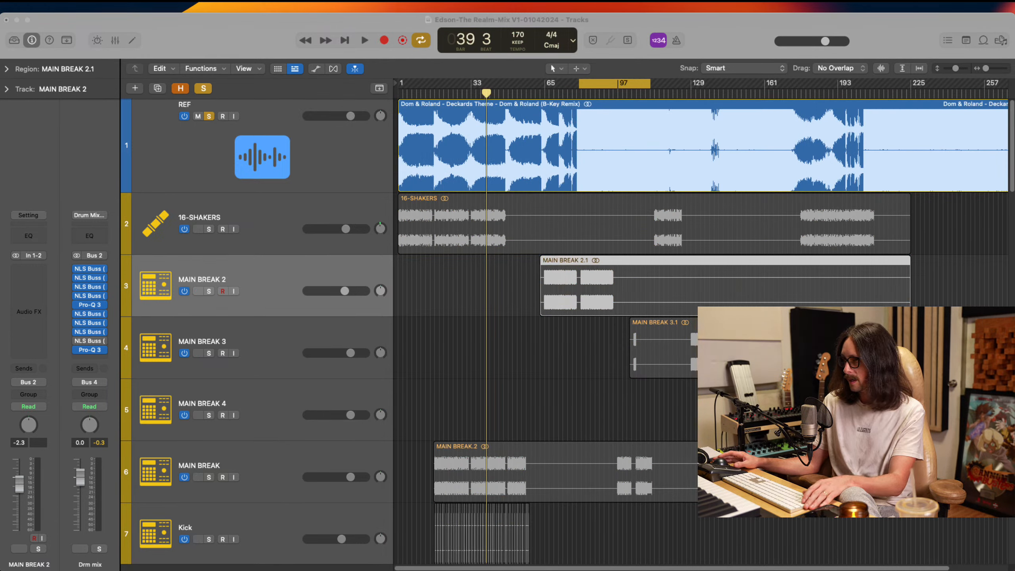
key(super+Tab)
key(space)
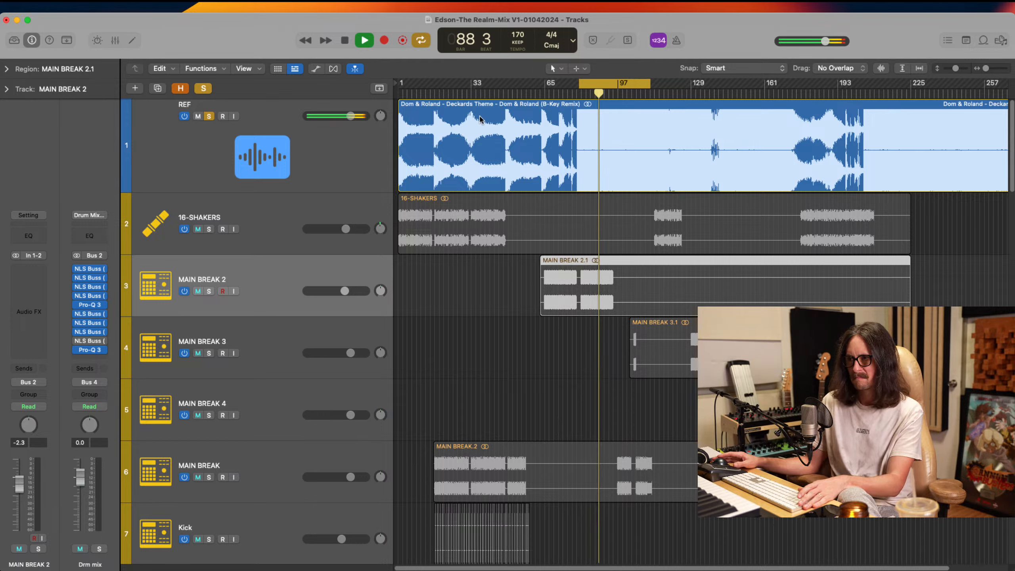
key(space)
Unsolo the REF track, turn it off and mute it, and reset the peak level readings
click(209, 116)
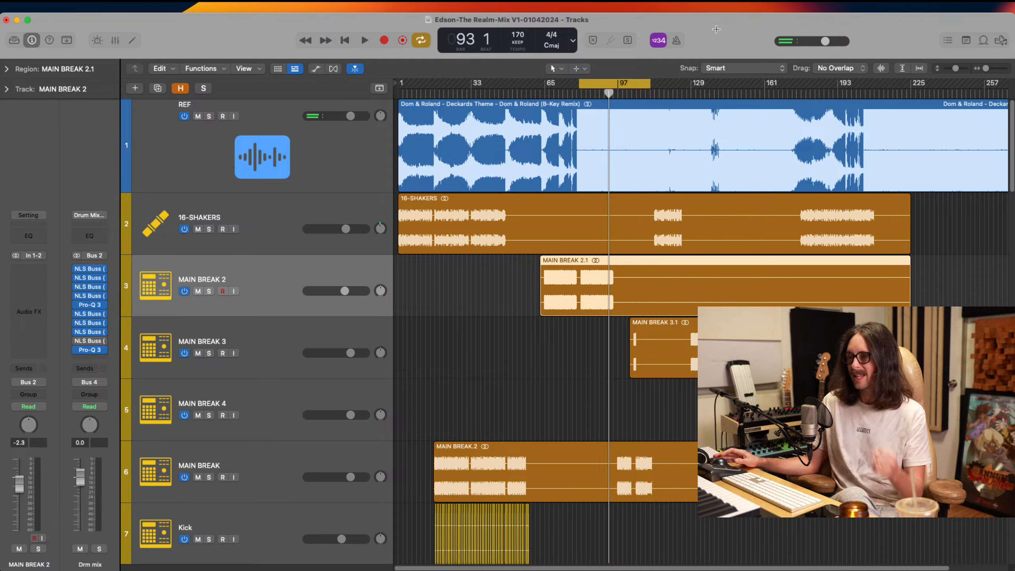
click(263, 140)
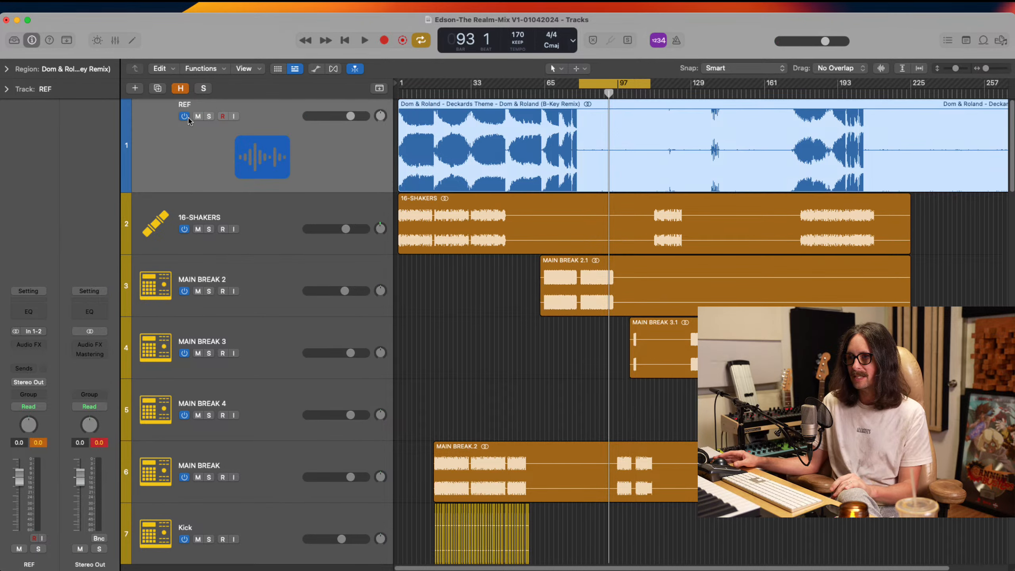
click(187, 116)
click(197, 116)
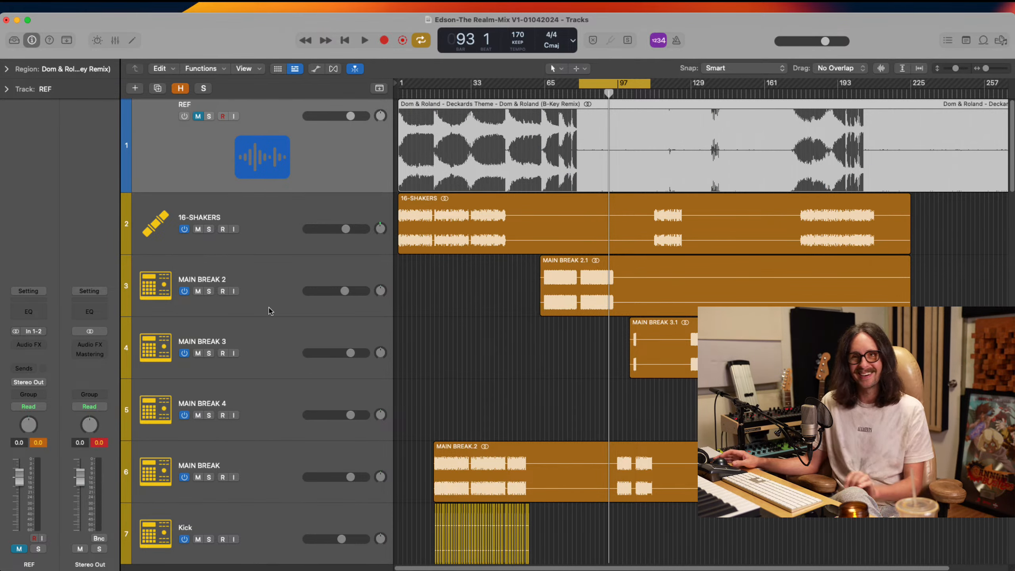
click(99, 443)
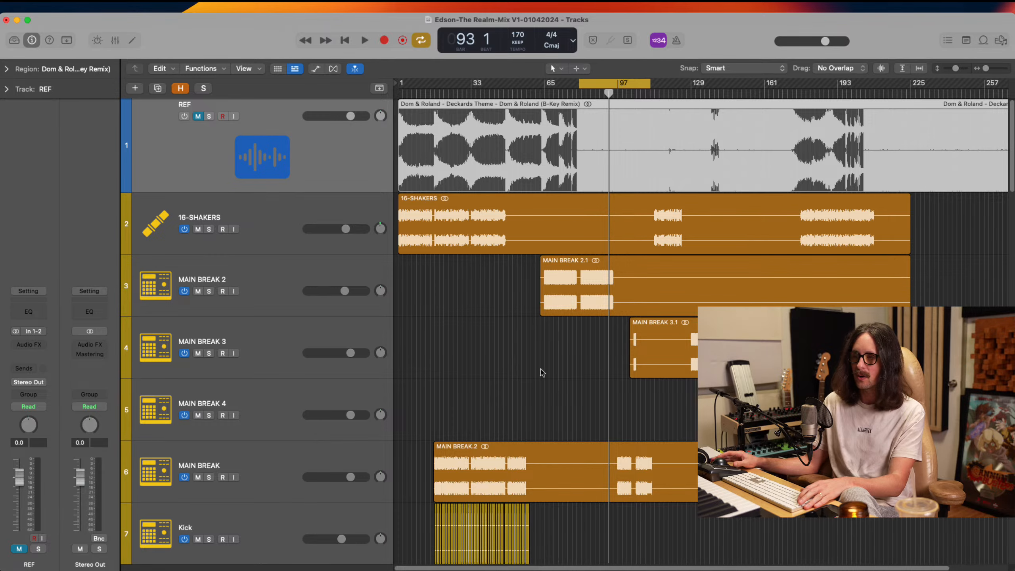
Move the cycle range to start at bar 65, covering the MAIN BREAK 2 section, and play the full mix
scroll(543, 367, down, 3)
scroll(543, 367, down, 3)
scroll(544, 335, up, 5)
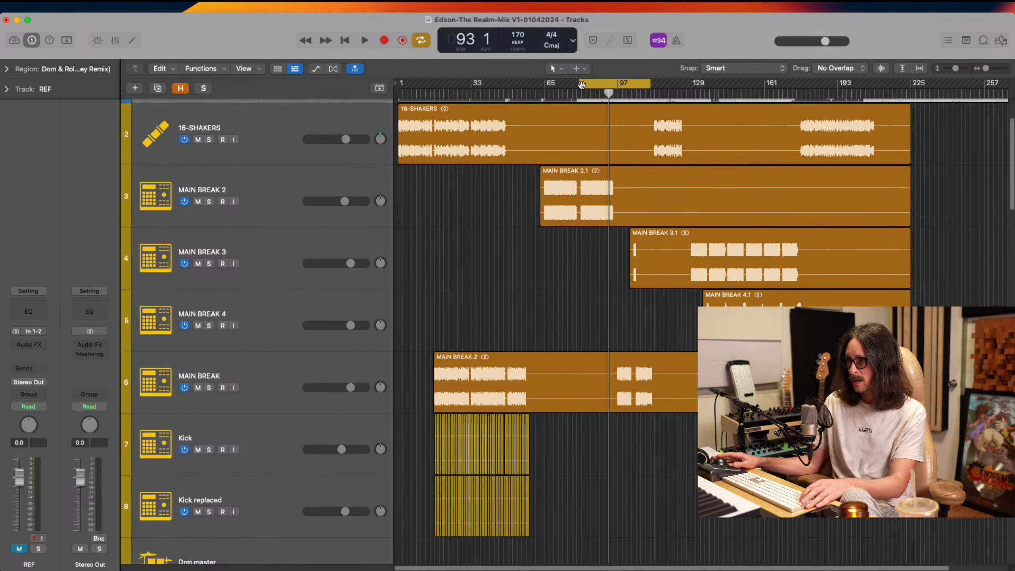
drag(584, 93, 548, 95)
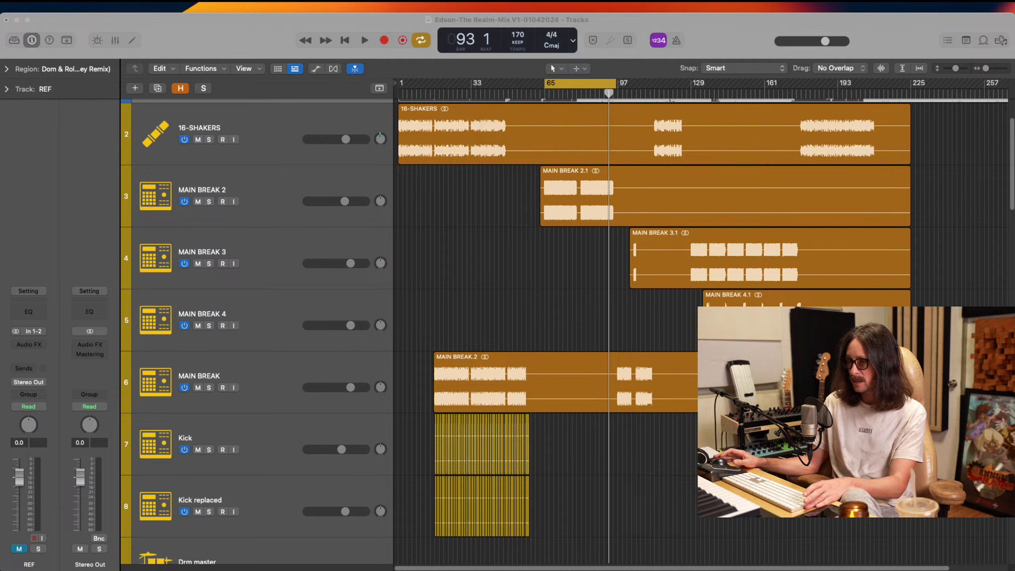
key(space)
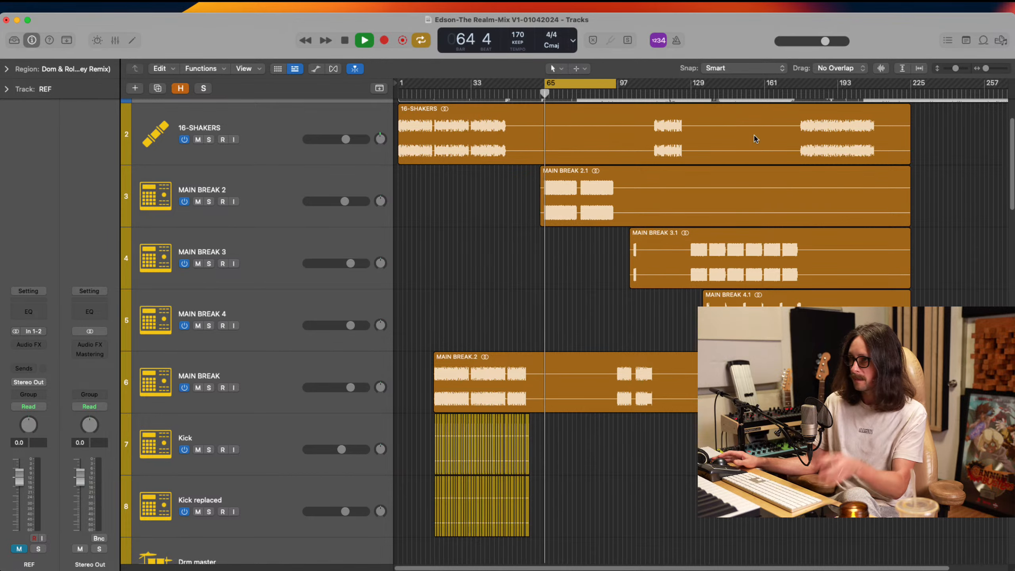
Check the channel strips of MAIN BREAK 2 and MAIN BREAK during playback, stop it, and compare their regions with the kick tracks
click(278, 189)
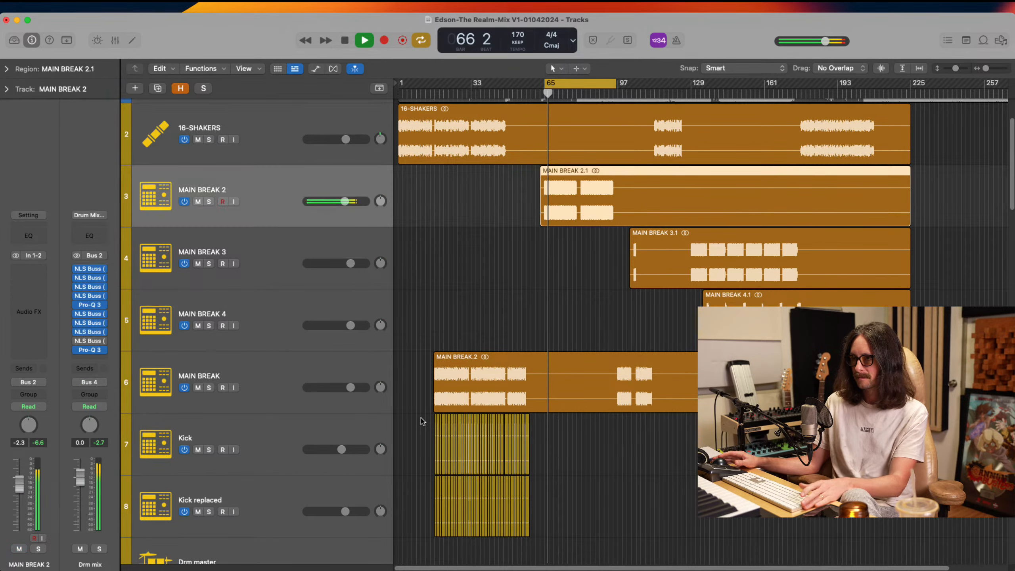
click(265, 376)
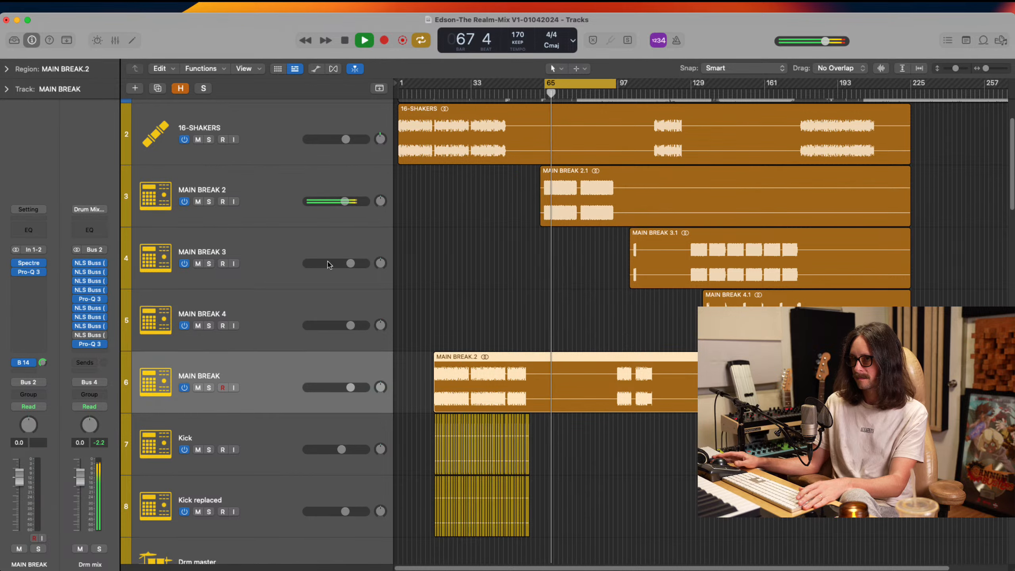
key(space)
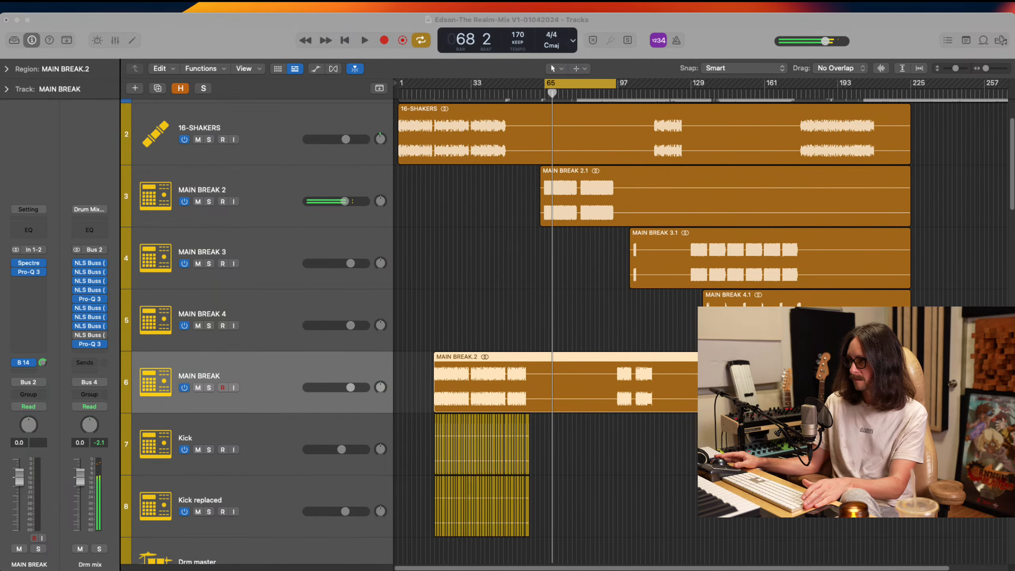
click(585, 270)
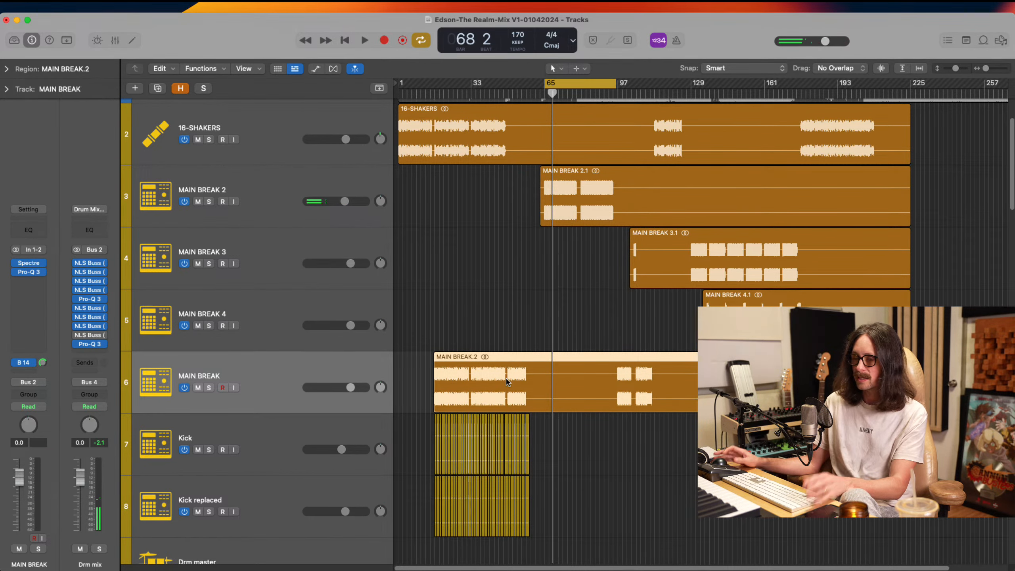
scroll(578, 338, down, 5)
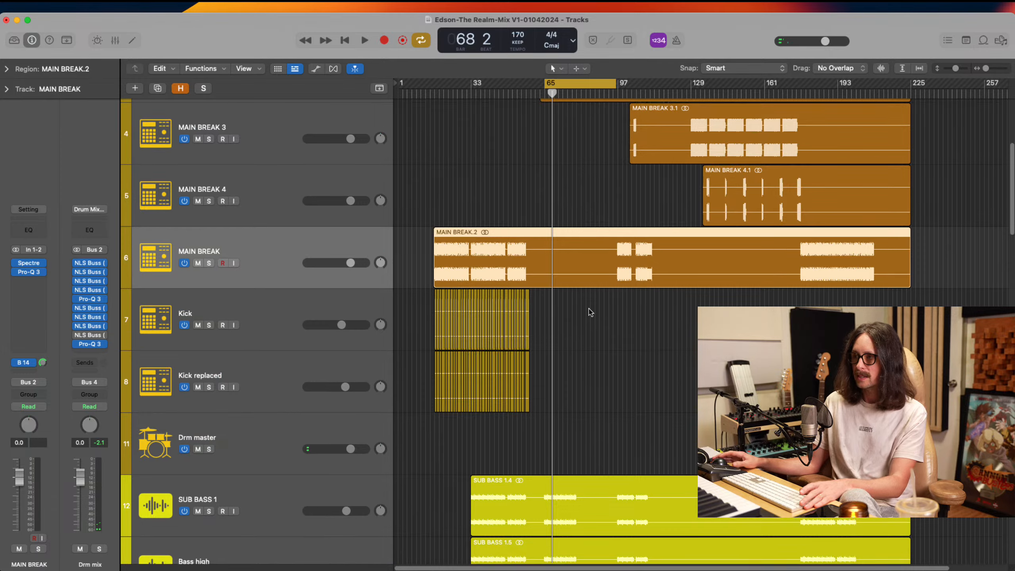
scroll(519, 280, up, 6)
Mute MAIN BREAK 2 and play the cycle from bar 65 while checking the bass, vocal and synth tracks
click(197, 236)
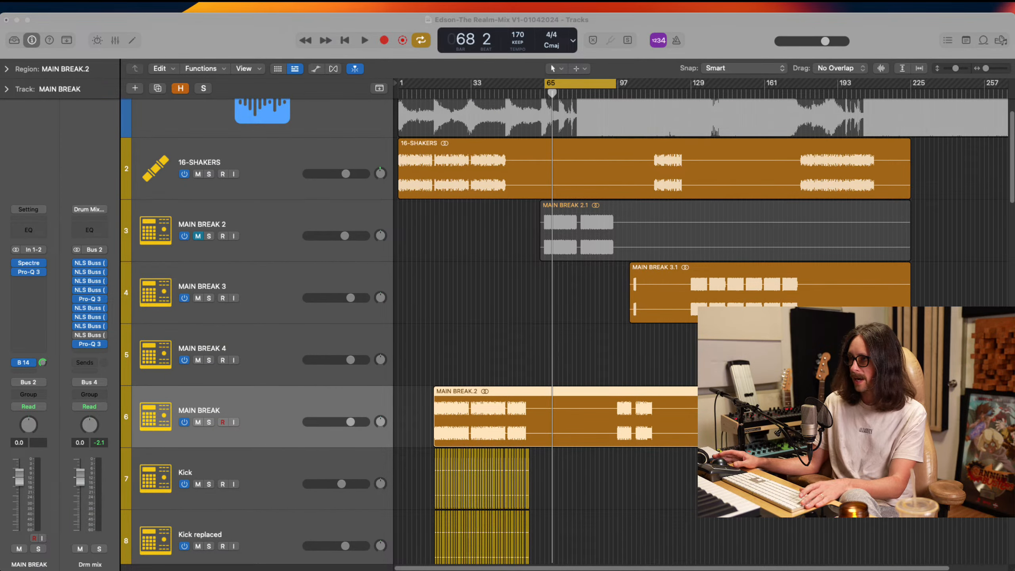
click(743, 45)
key(space)
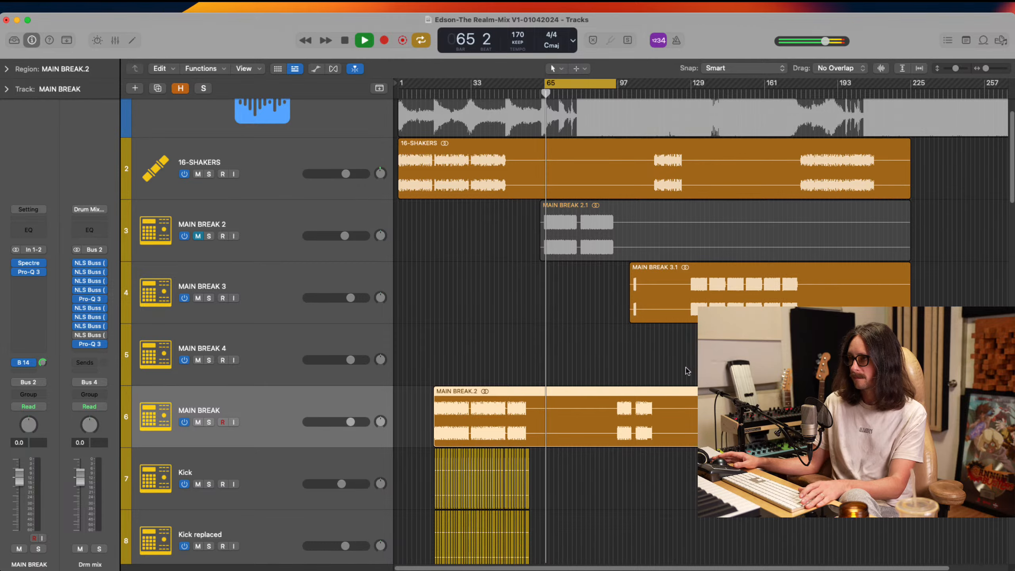
scroll(560, 409, down, 1)
scroll(559, 405, down, 15)
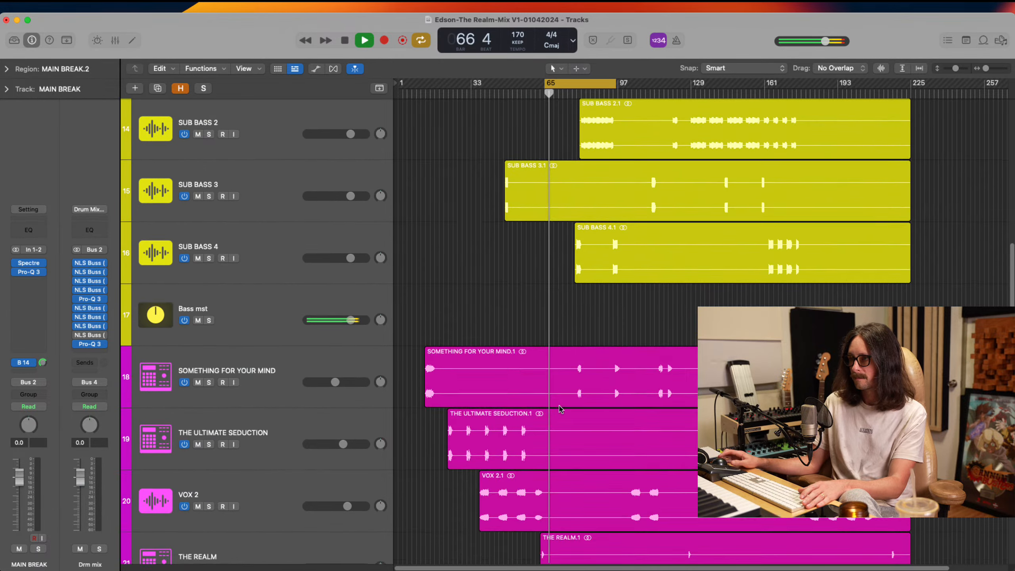
scroll(560, 409, down, 7)
scroll(604, 376, up, 2)
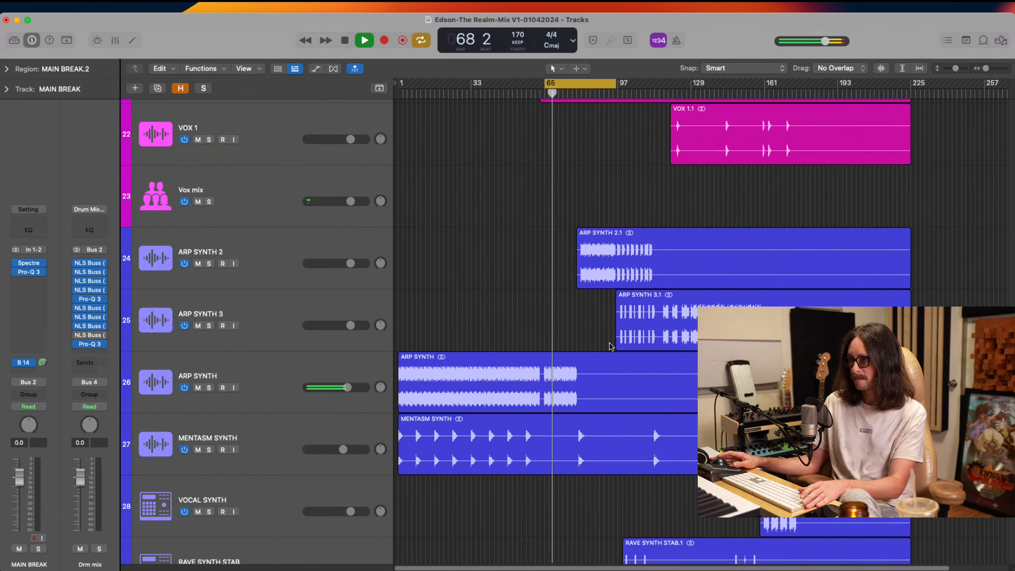
Jump playback to bar 81, shift the cycle range to begin around there, and restart playback
click(582, 96)
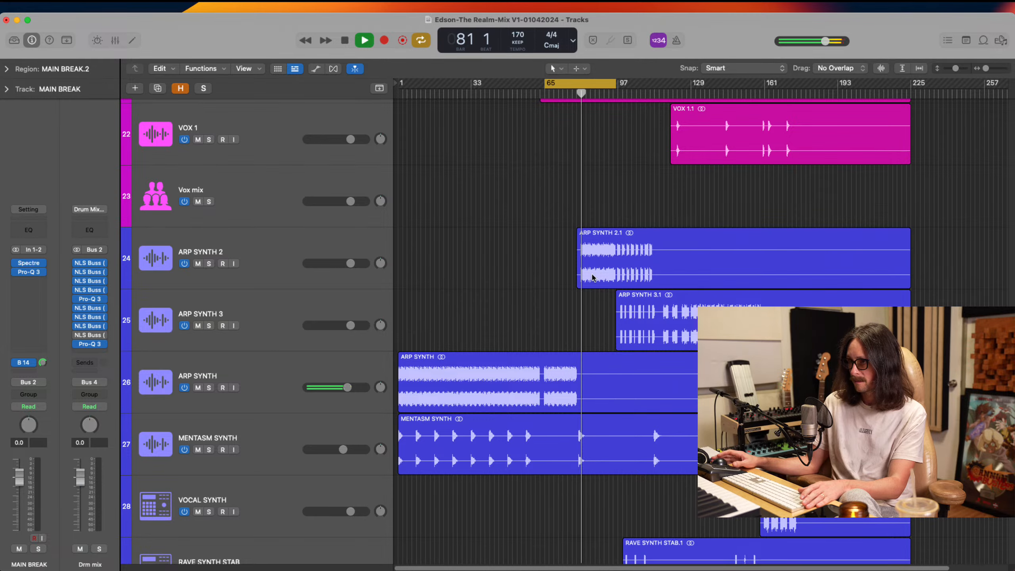
scroll(600, 305, up, 1)
scroll(599, 304, up, 16)
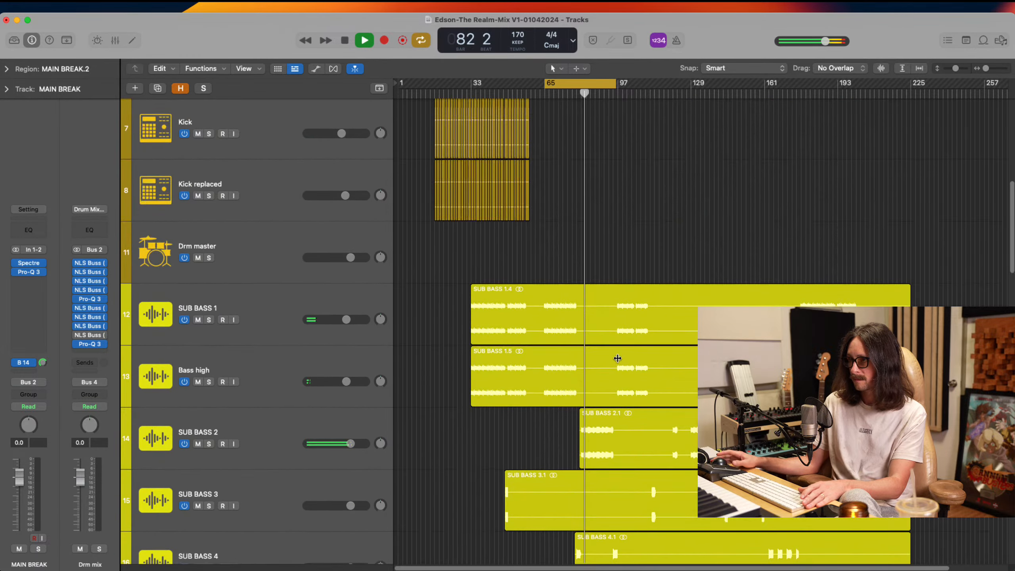
scroll(672, 202, up, 3)
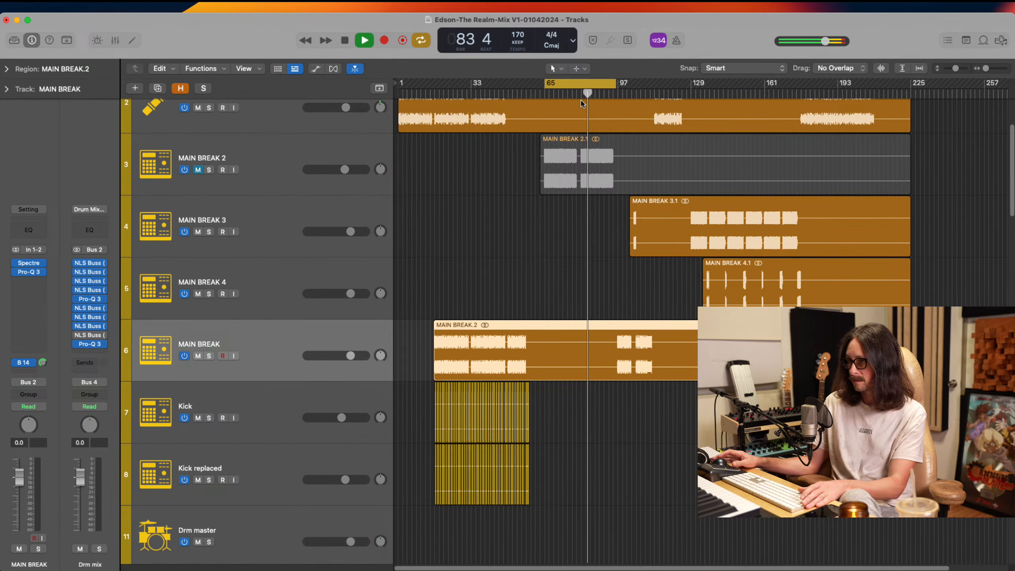
drag(550, 86, 583, 86)
key(space)
key(space)
Unmute MAIN BREAK 2 and align the cycle start with bar 81, where its second section begins
scroll(476, 152, up, 2)
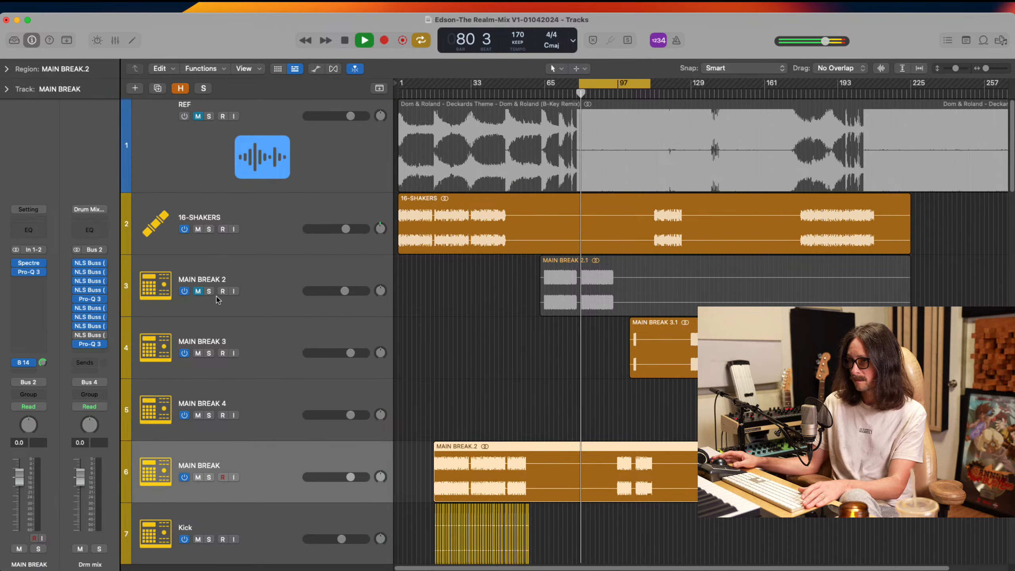
click(197, 291)
drag(569, 256, 654, 345)
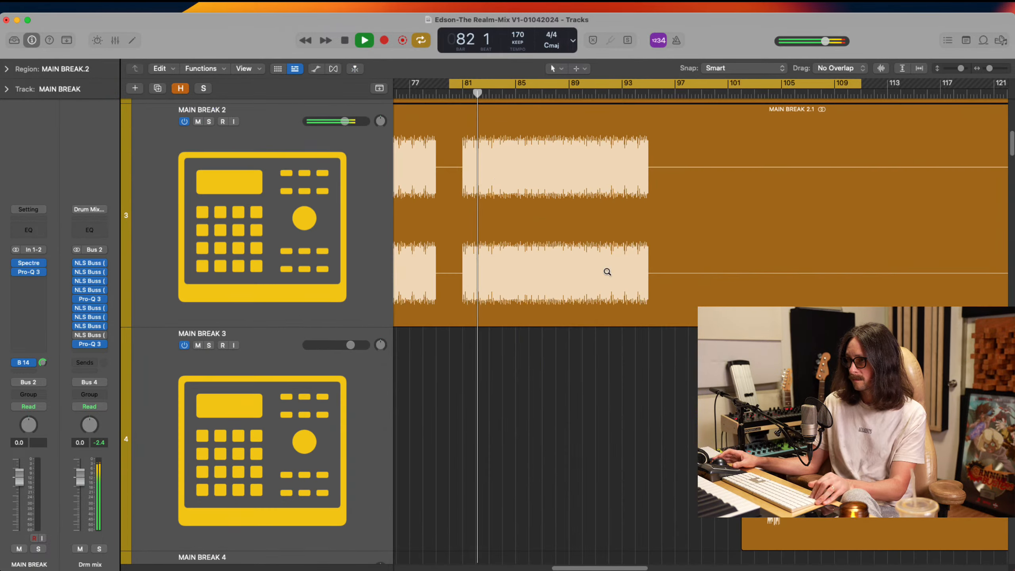
drag(450, 85, 462, 85)
Compare the mix with MAIN BREAK 2 muted and unmuted, and stop playback
click(198, 121)
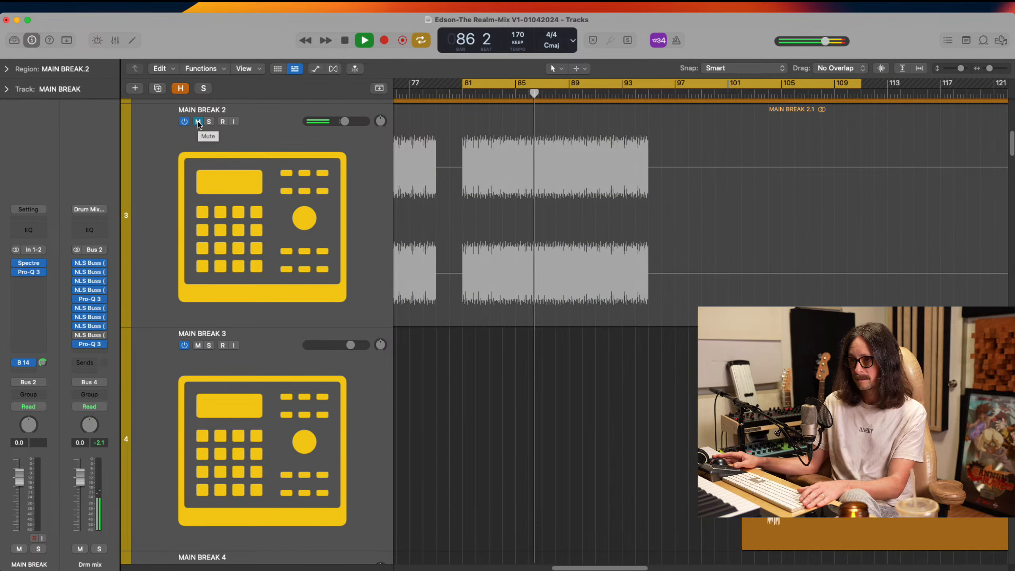
click(198, 122)
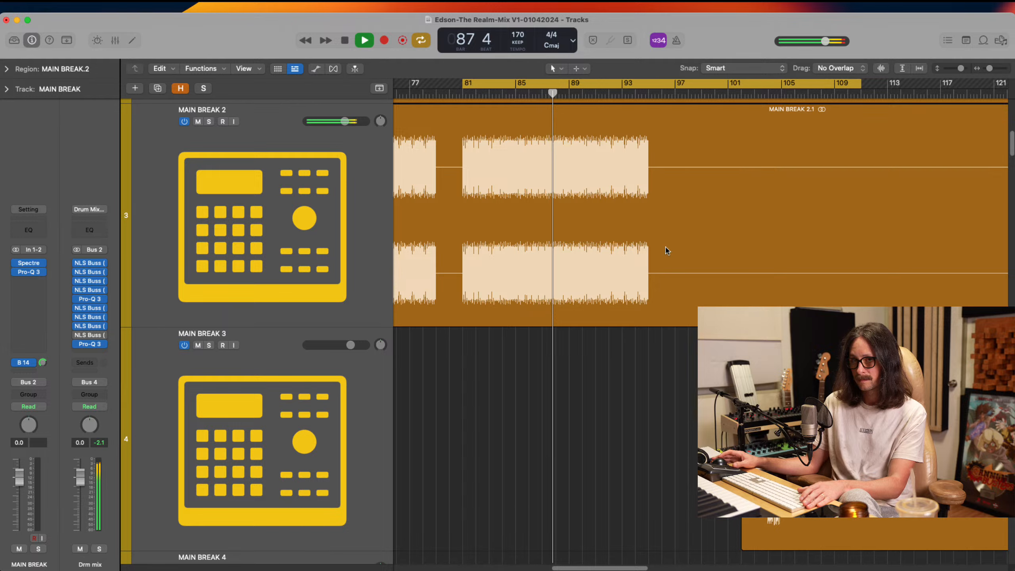
key(space)
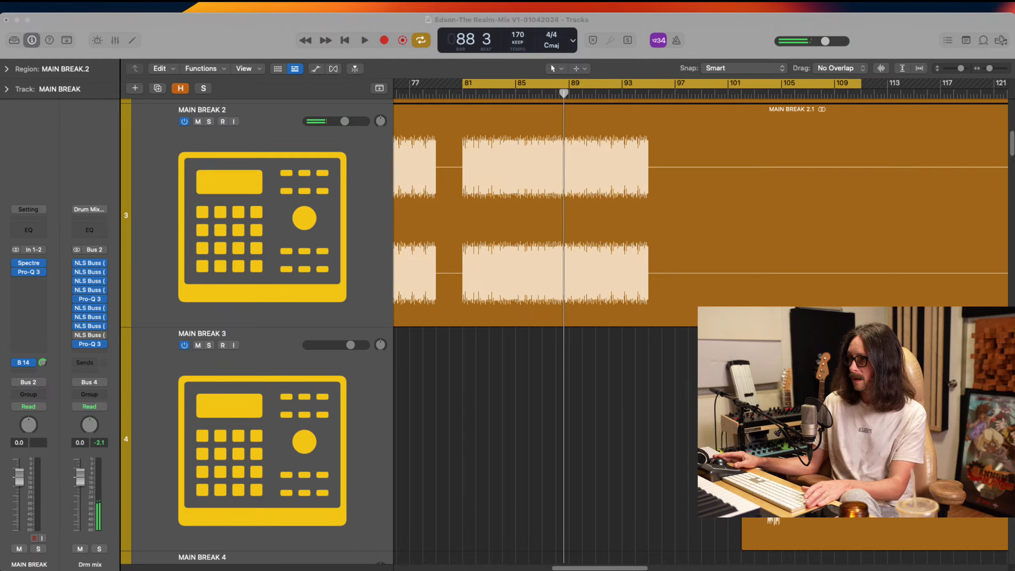
click(704, 43)
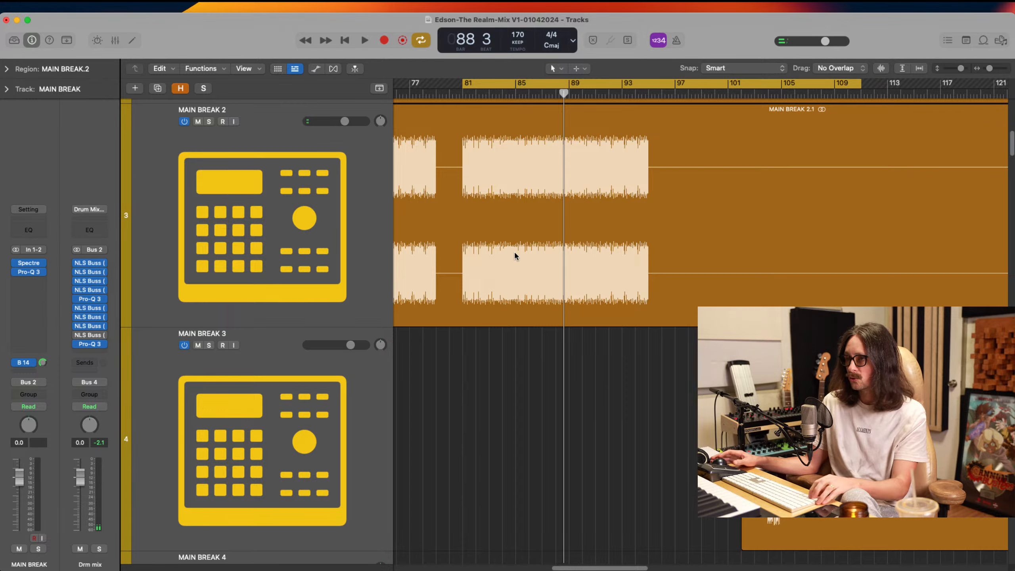
Look through the tracks playing around bar 81 and open the Pro-Q 3 equalizer on ARP SYNTH 2
key(super+Left)
key(super+Left)
key(super+Left)
key(super+Left)
key(super+Up)
scroll(515, 252, down, 15)
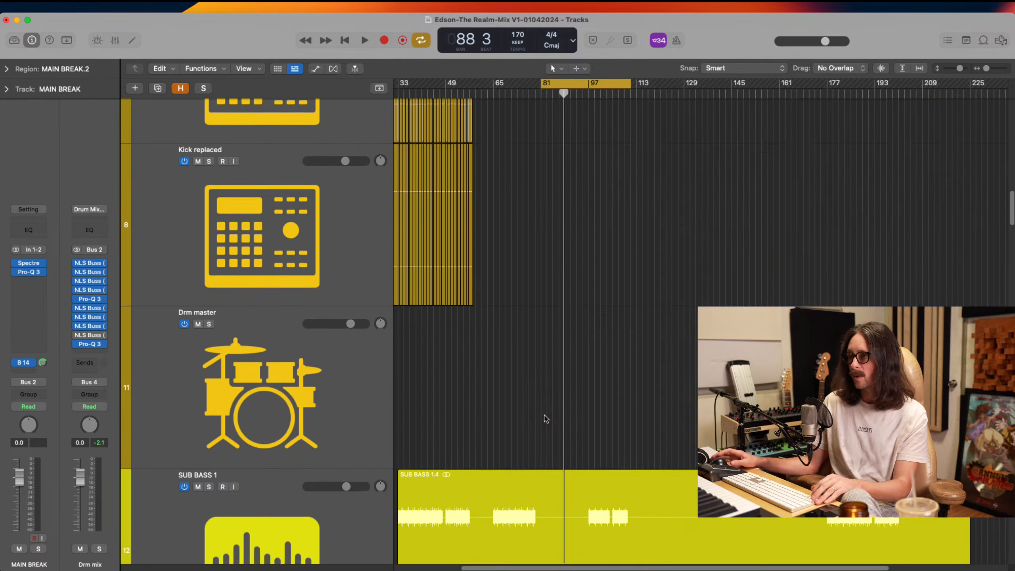
scroll(546, 418, down, 10)
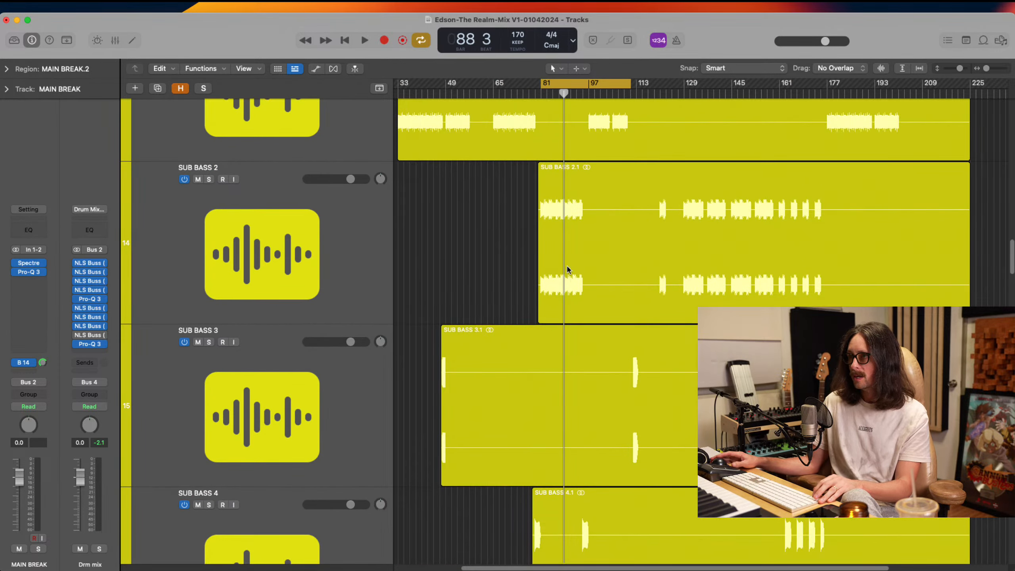
scroll(608, 298, up, 3)
scroll(599, 352, down, 20)
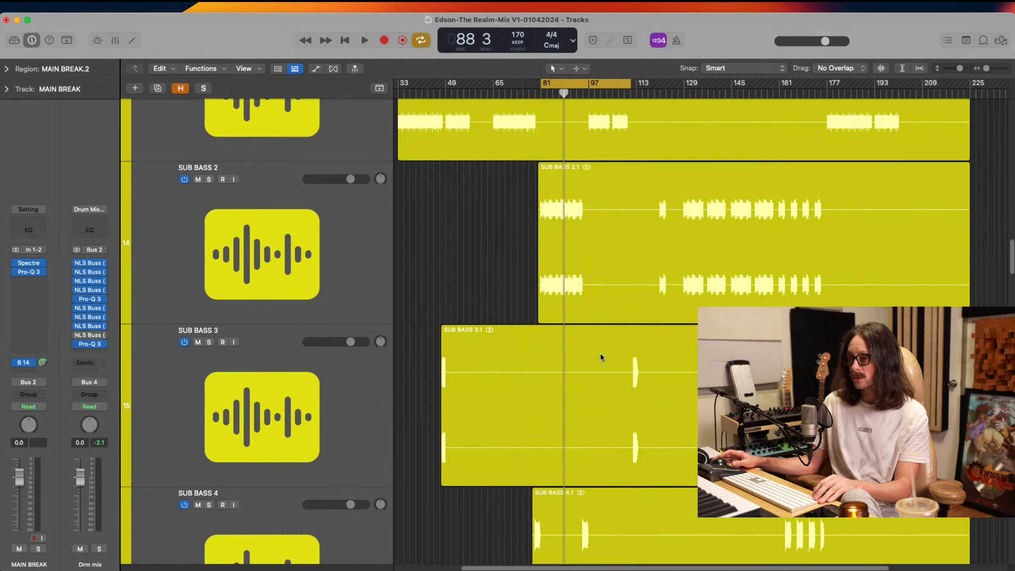
scroll(603, 399, down, 5)
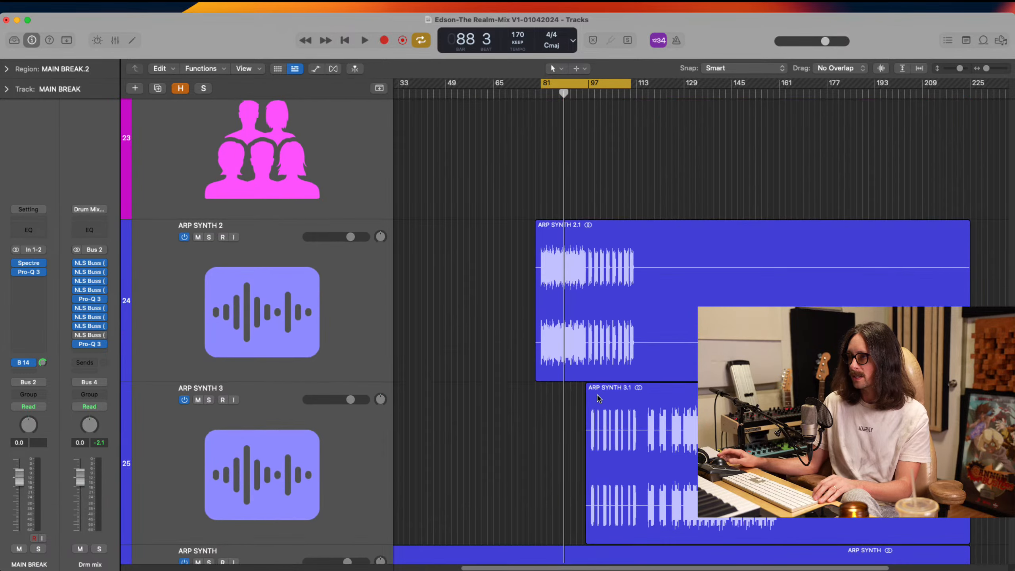
click(308, 296)
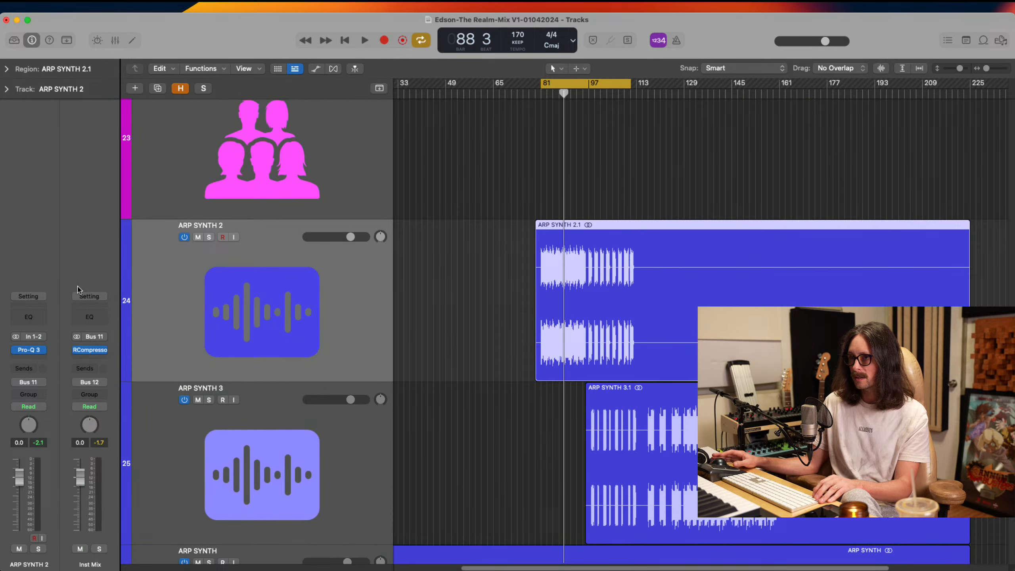
click(30, 351)
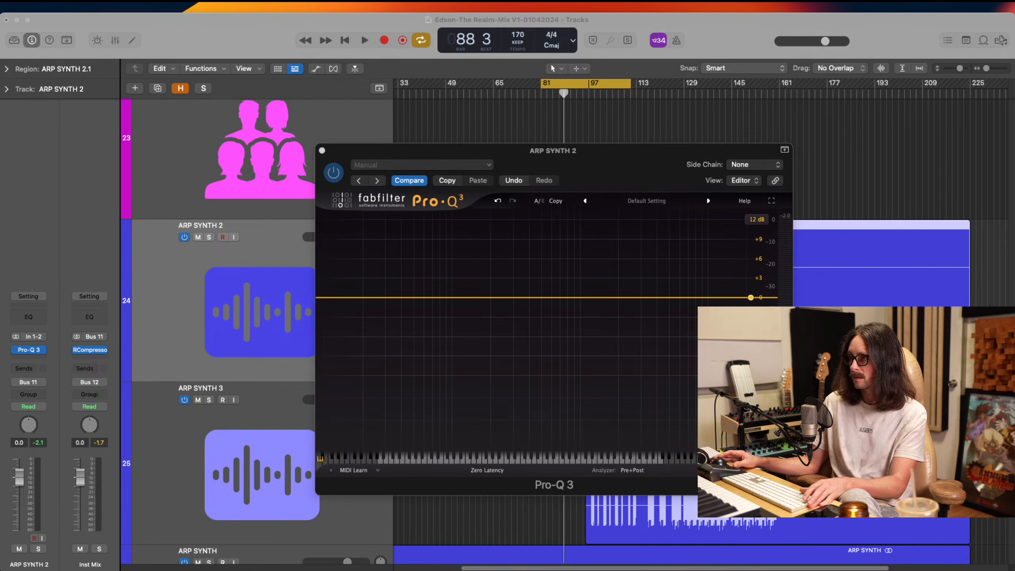
Play the mix from bar 81 while examining ARP SYNTH 2's spectrum in Pro-Q 3, stop playback, and close the equalizer
key(space)
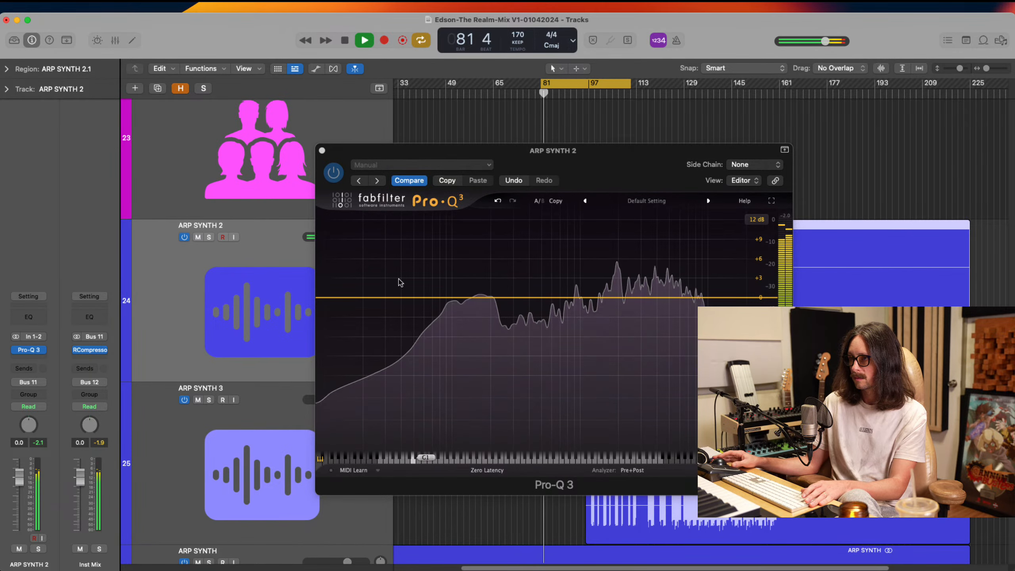
drag(483, 297, 449, 280)
click(477, 241)
key(space)
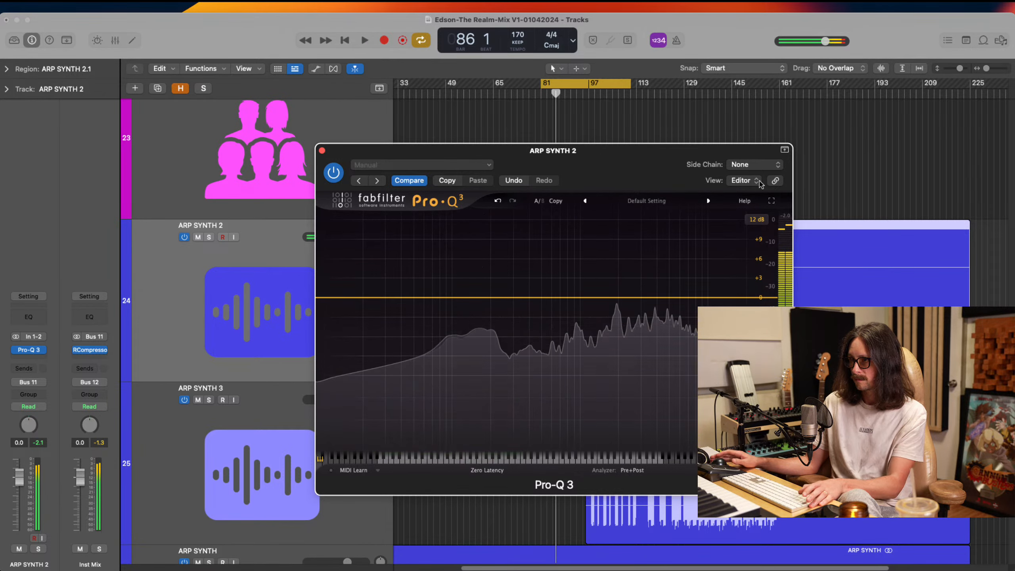
key(super+Tab)
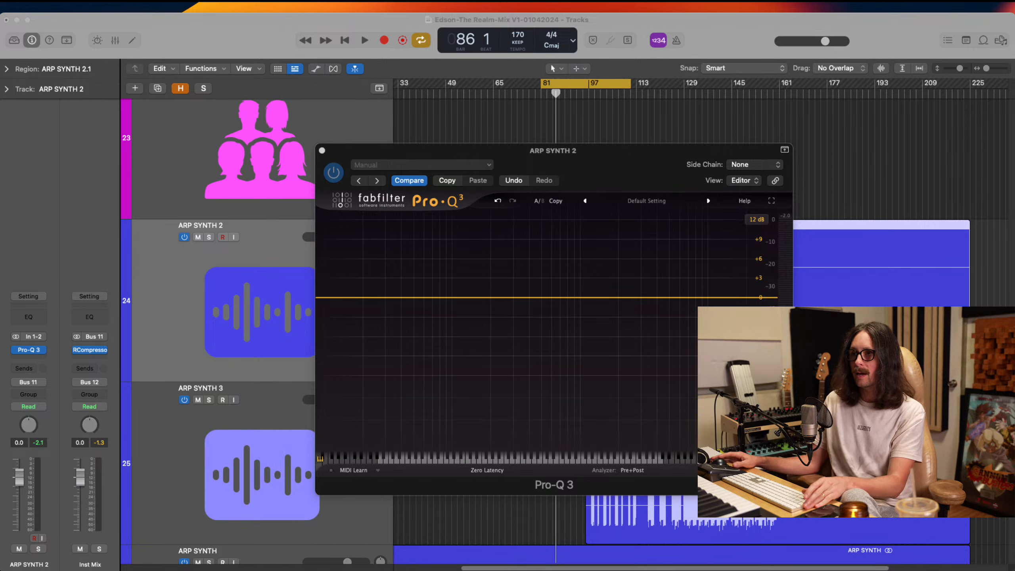
click(232, 40)
click(322, 151)
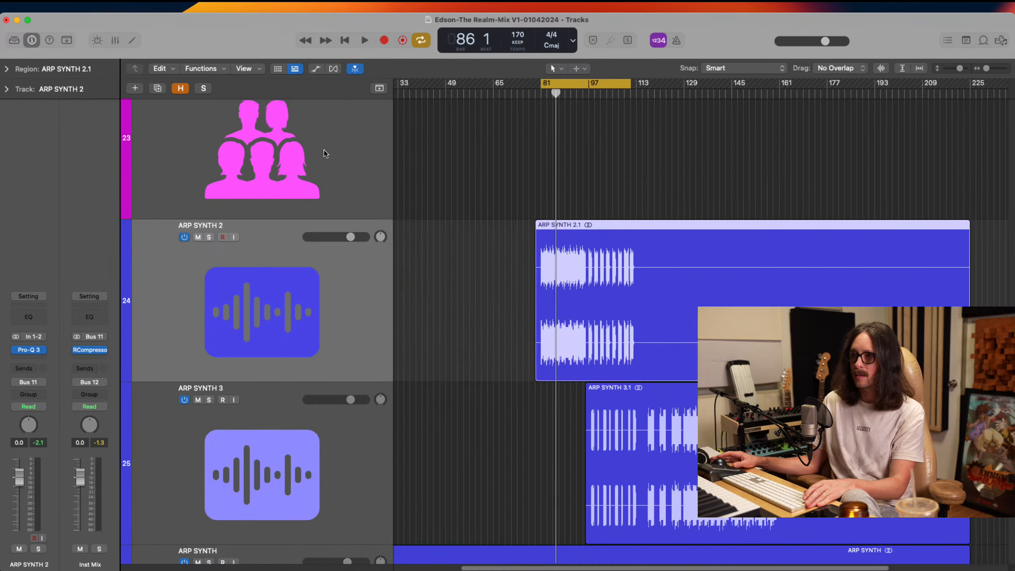
Extend the start of the cycle range back to bar 65
scroll(564, 354, up, 10)
scroll(564, 354, down, 5)
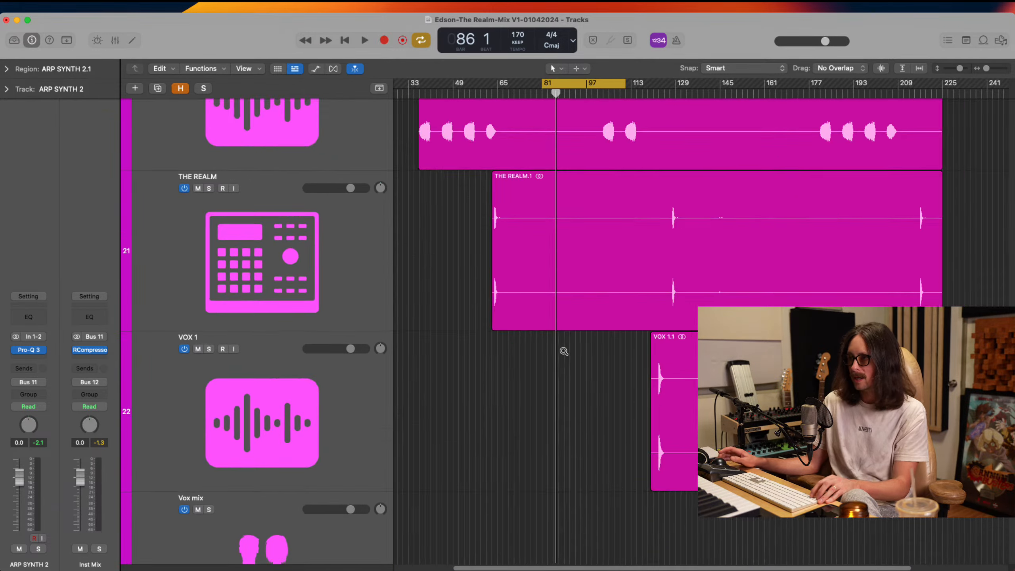
scroll(563, 353, up, 8)
scroll(563, 354, up, 10)
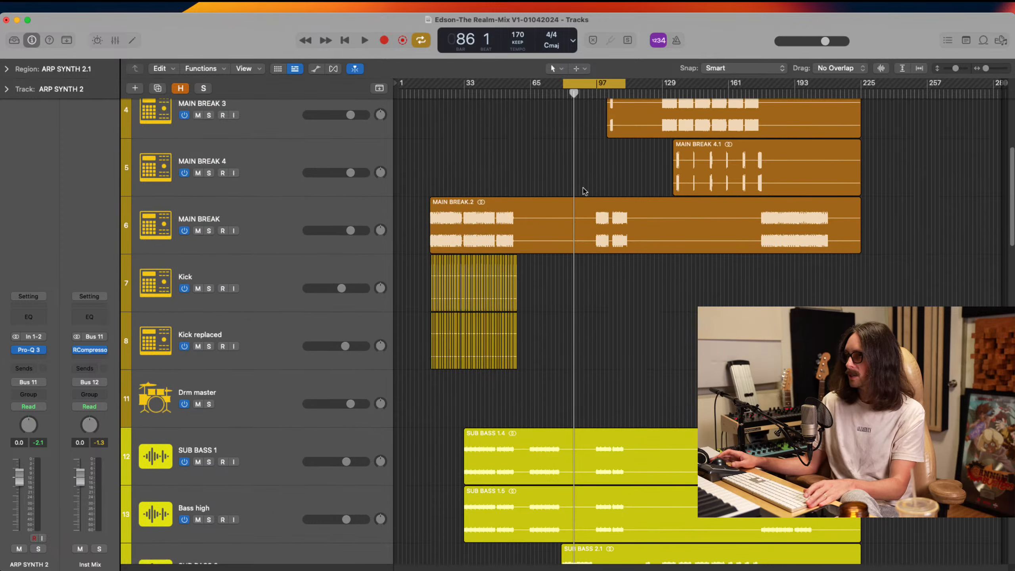
drag(565, 85, 531, 86)
Select the SUB BASS 1 track and examine its region closely around bar 65
scroll(517, 260, down, 4)
scroll(519, 256, down, 5)
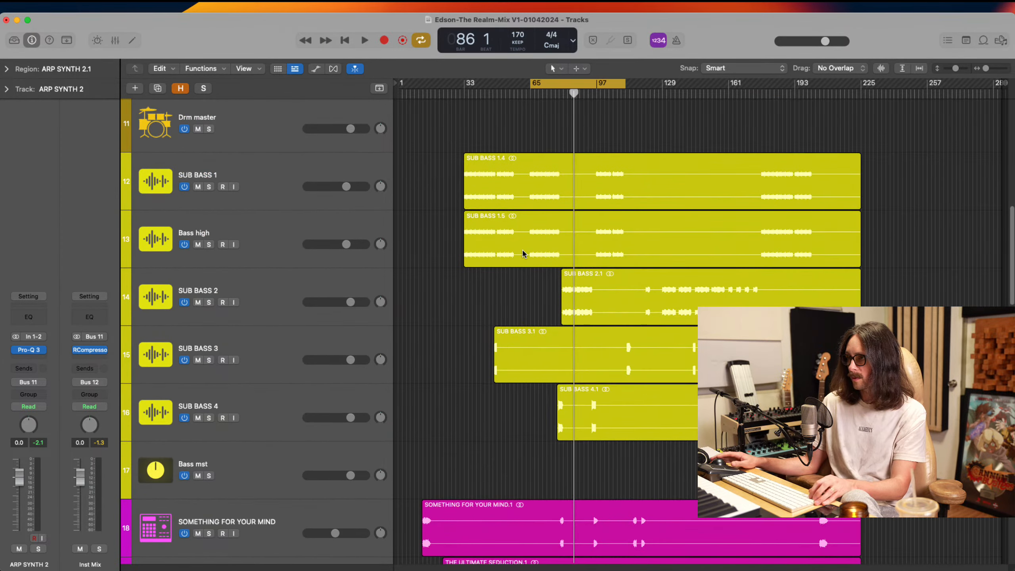
drag(519, 147, 564, 229)
click(275, 275)
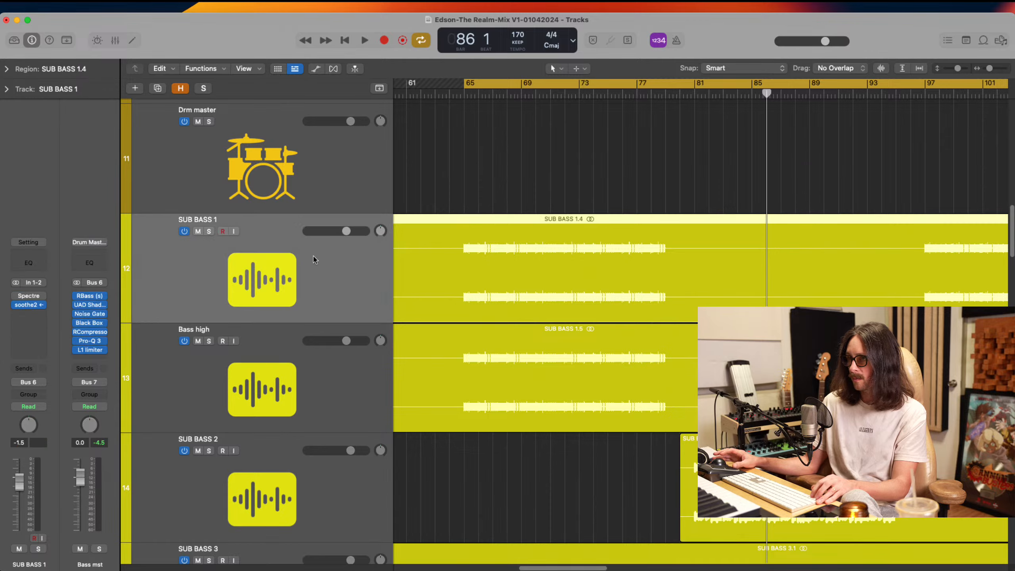
Select the Kick track and display the channel strip fed by its Bus 5 send
scroll(459, 371, up, 12)
ctrl+alt+click(460, 372)
ctrl+alt+click(459, 372)
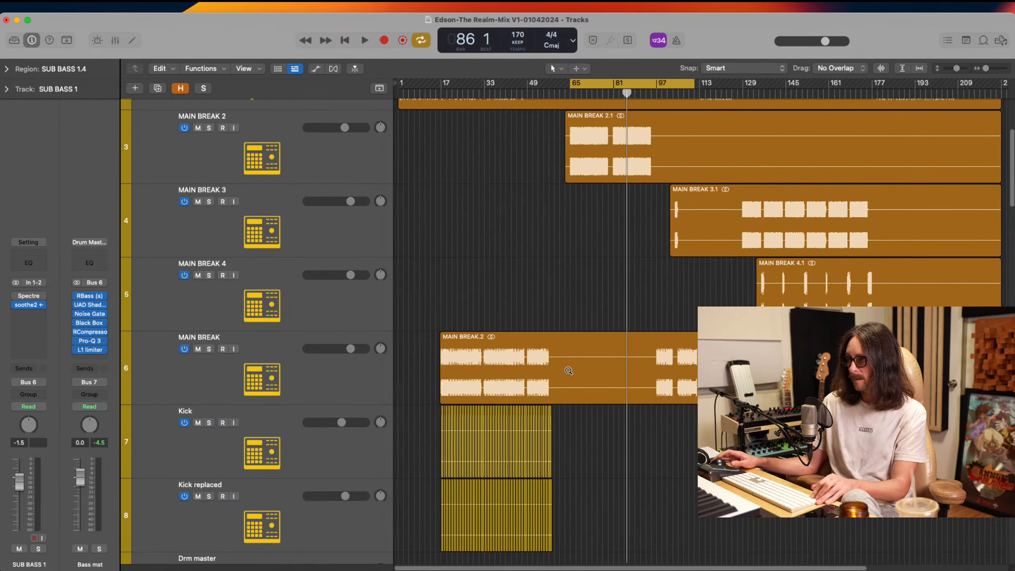
click(315, 470)
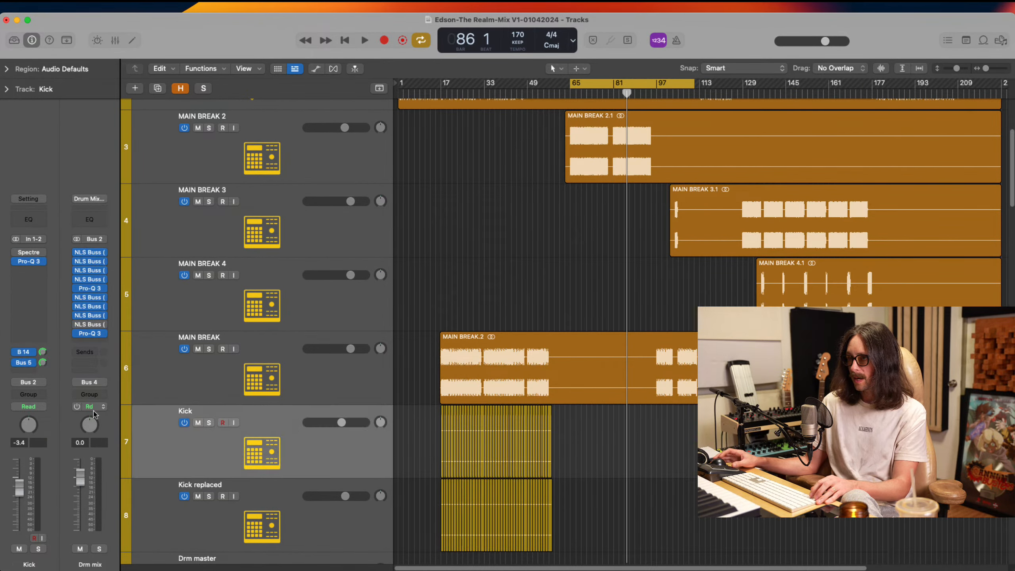
click(23, 351)
click(50, 308)
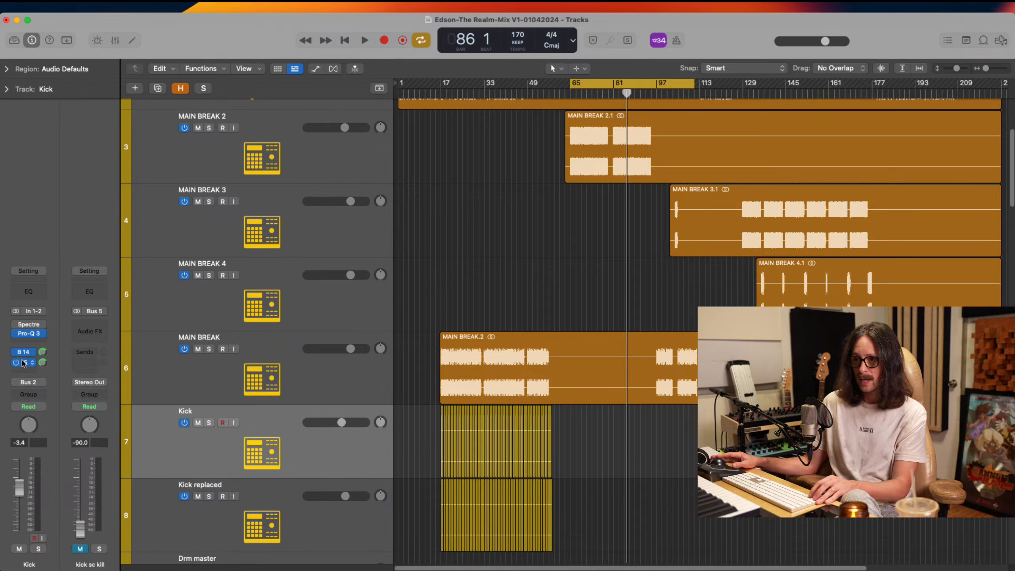
Compare the channel strips fed by the Kick track's Bus 14 and Bus 5 sends
click(25, 352)
click(56, 307)
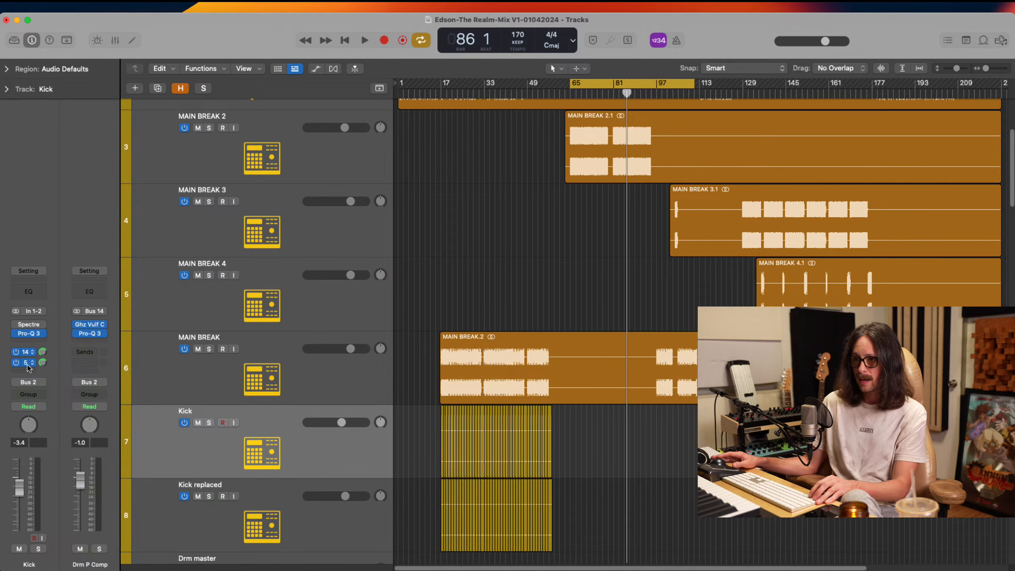
click(26, 362)
click(65, 446)
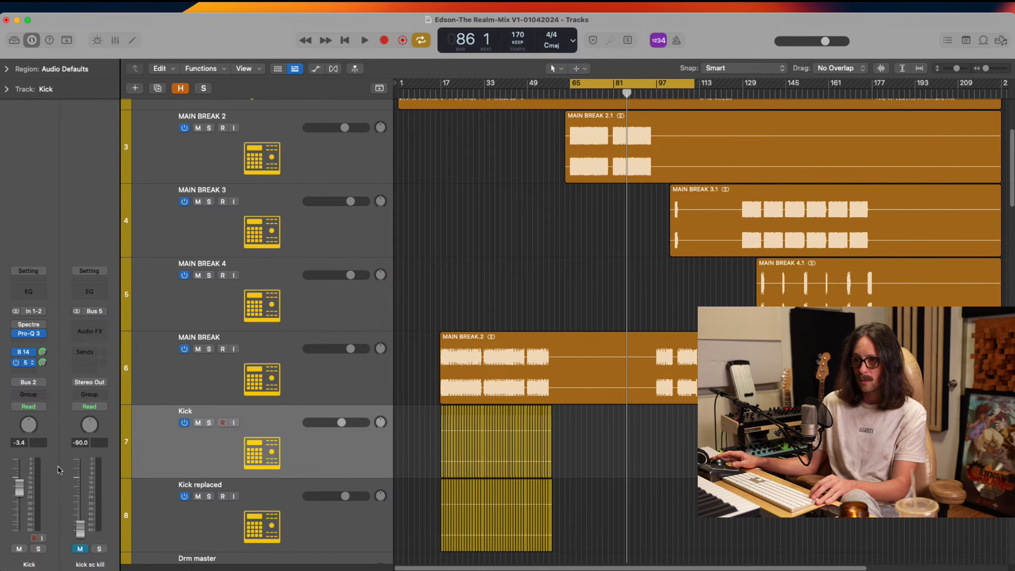
Open soothe2 on the SUB BASS 1 track and inspect its side-chain source choices
scroll(458, 339, down, 1)
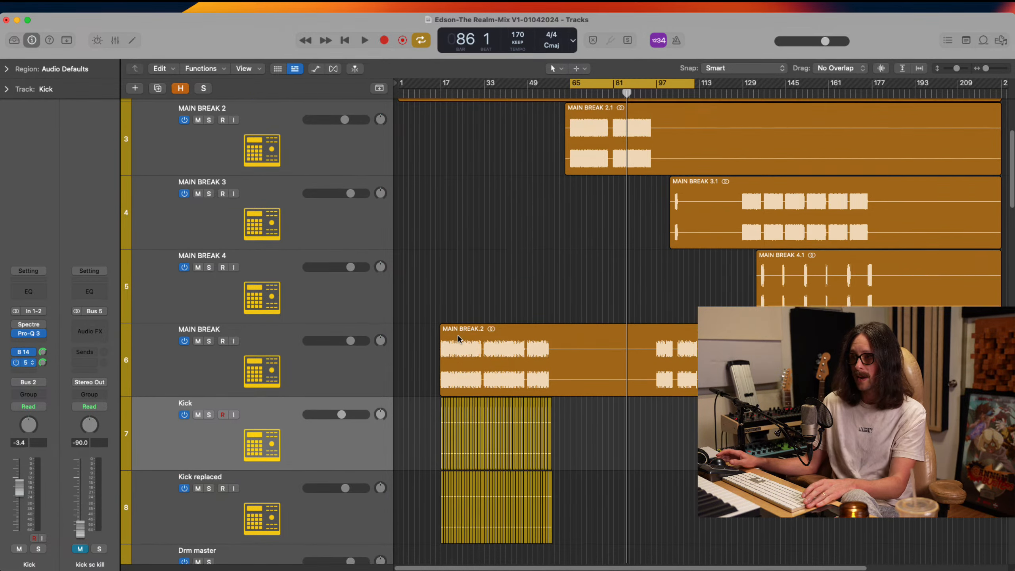
scroll(440, 328, down, 3)
scroll(408, 332, down, 7)
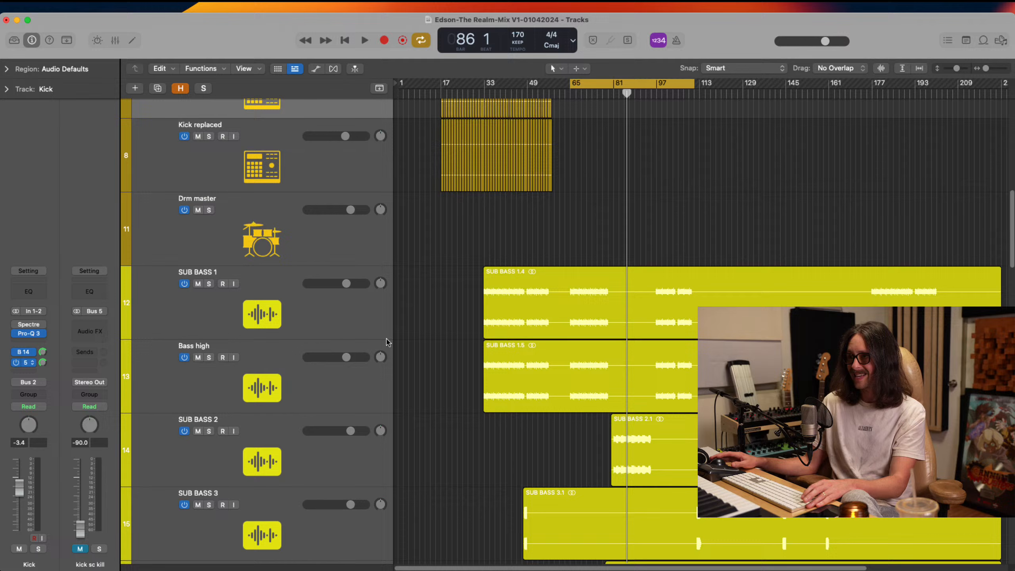
click(250, 316)
click(24, 304)
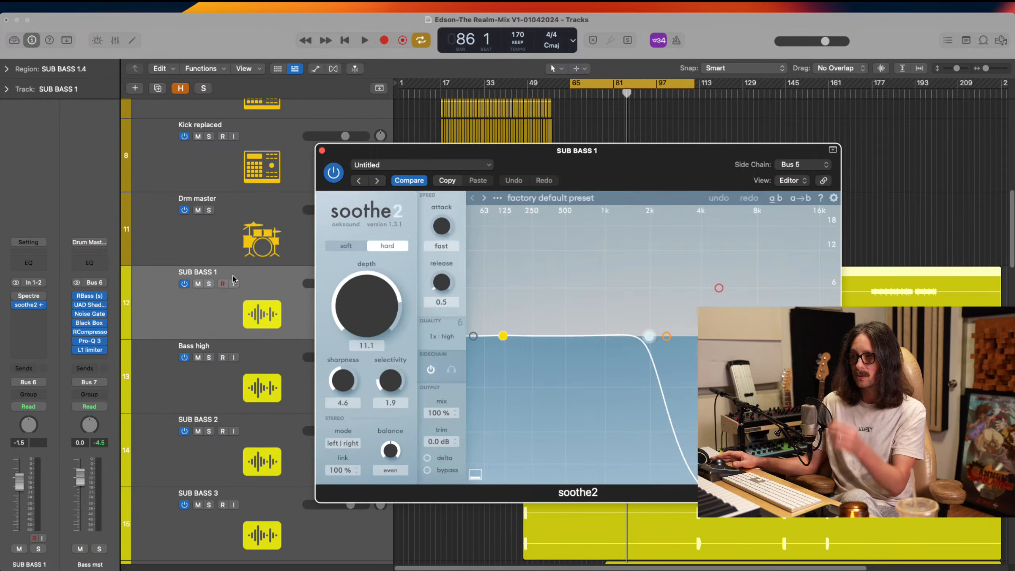
click(806, 165)
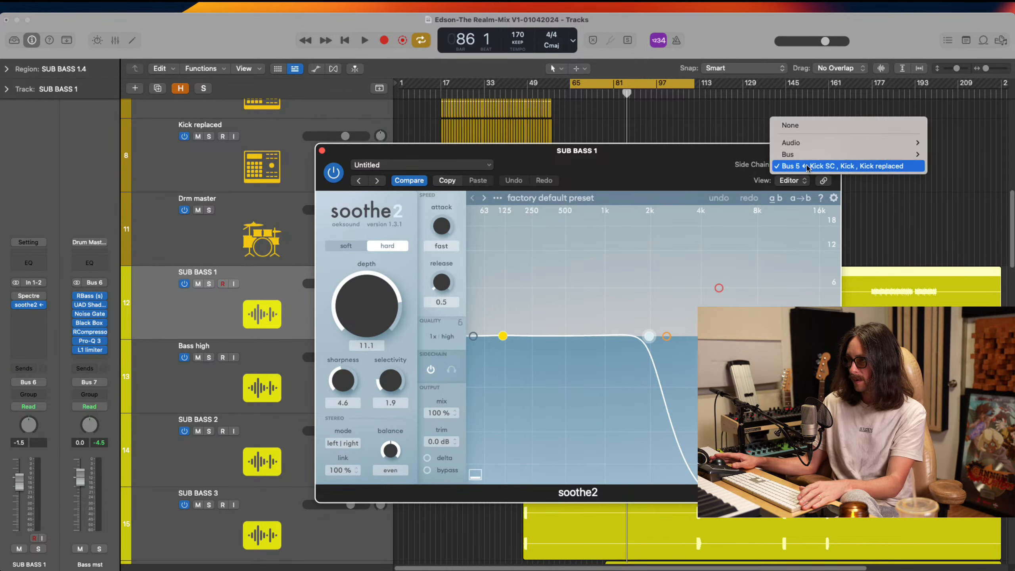
click(702, 169)
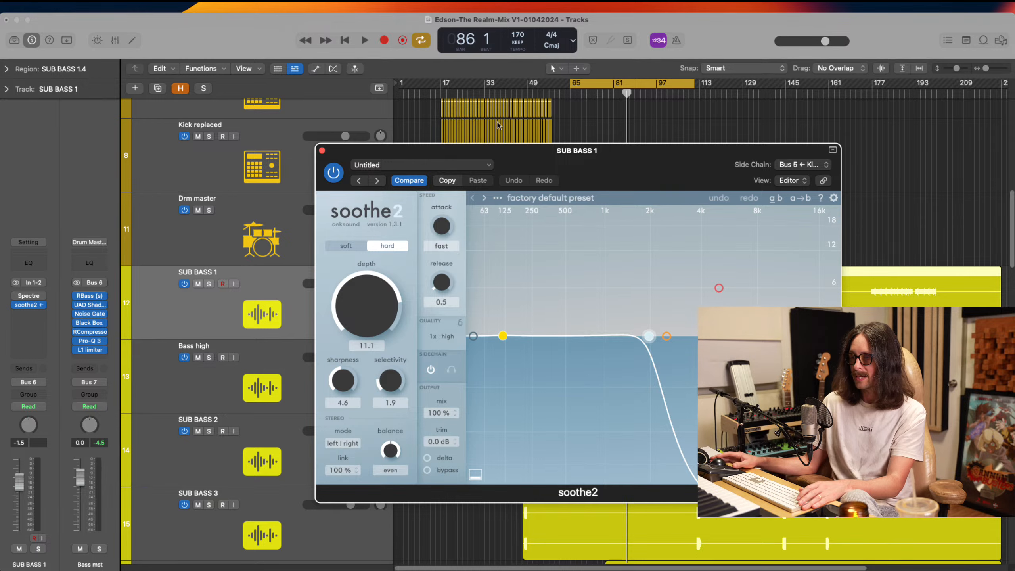
Play a cycle over the kick section from bar 17 to examine soothe2's reduction, then stop, save the project and close the plug-in
drag(443, 82, 549, 103)
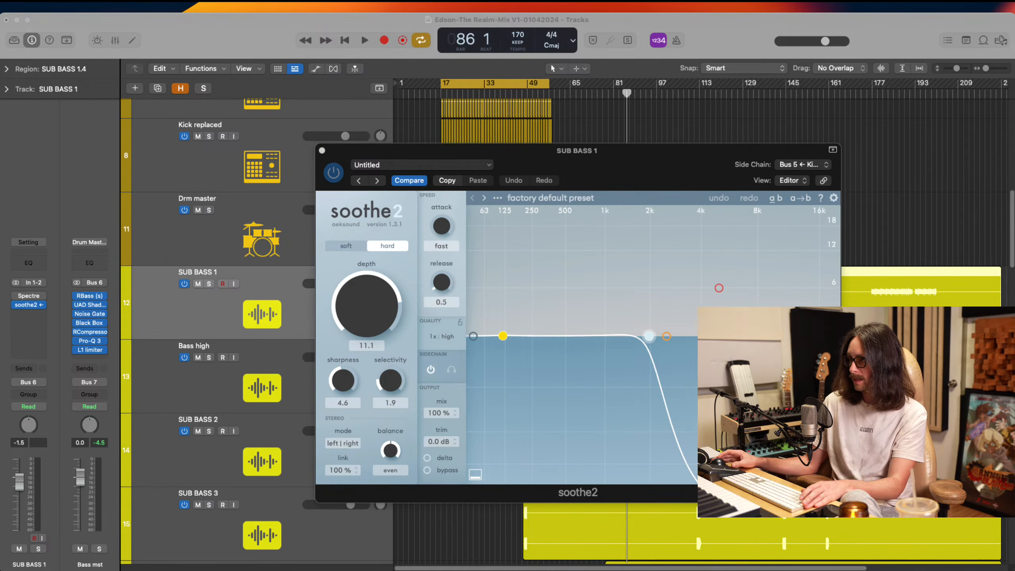
key(space)
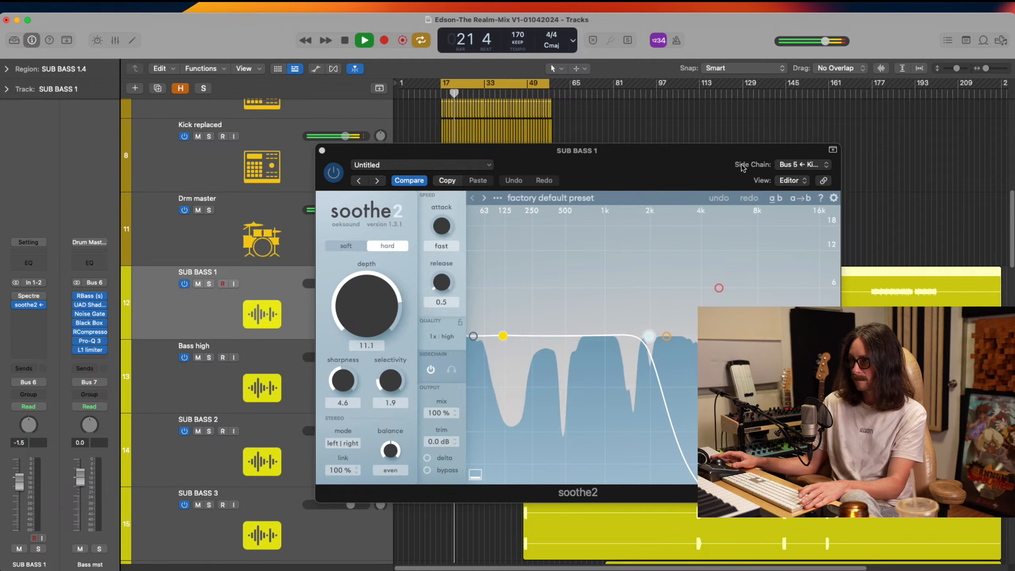
key(space)
key(super+s)
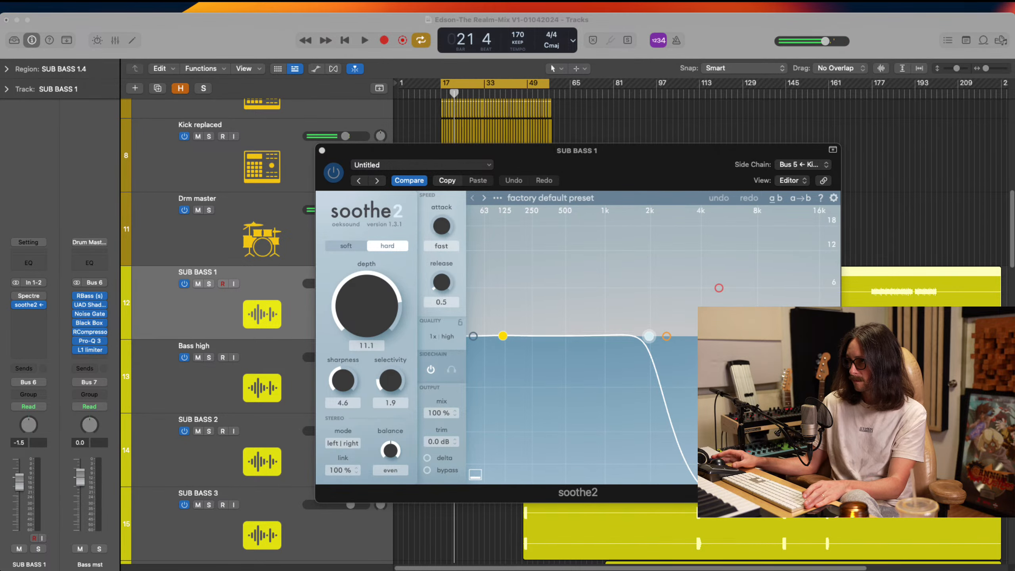
click(323, 151)
Set the cycle range over MAIN BREAK 2's first drum passage, bars 65 to 79, and play it briefly
scroll(323, 152, up, 10)
click(616, 355)
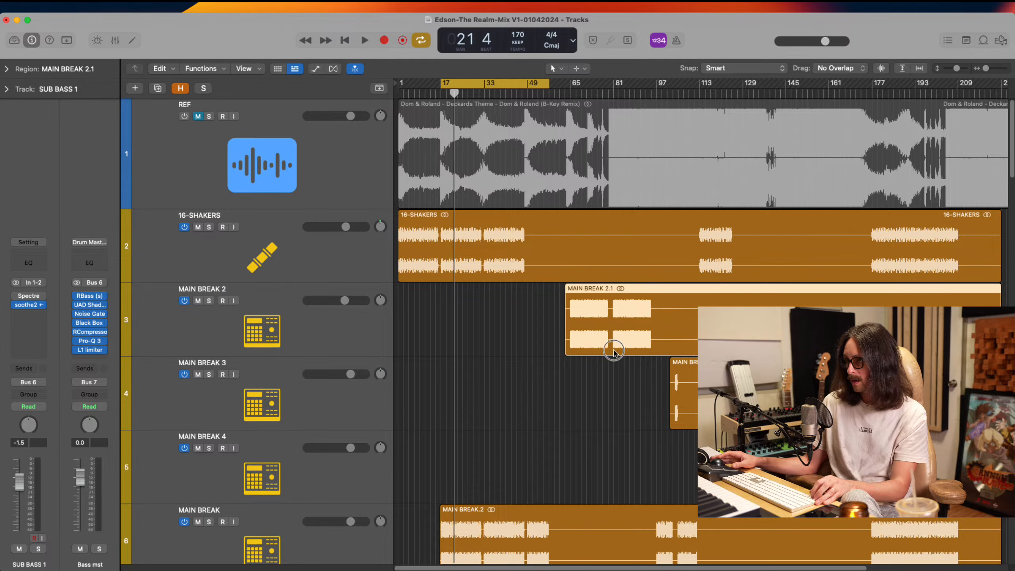
key(z)
drag(553, 77, 755, 147)
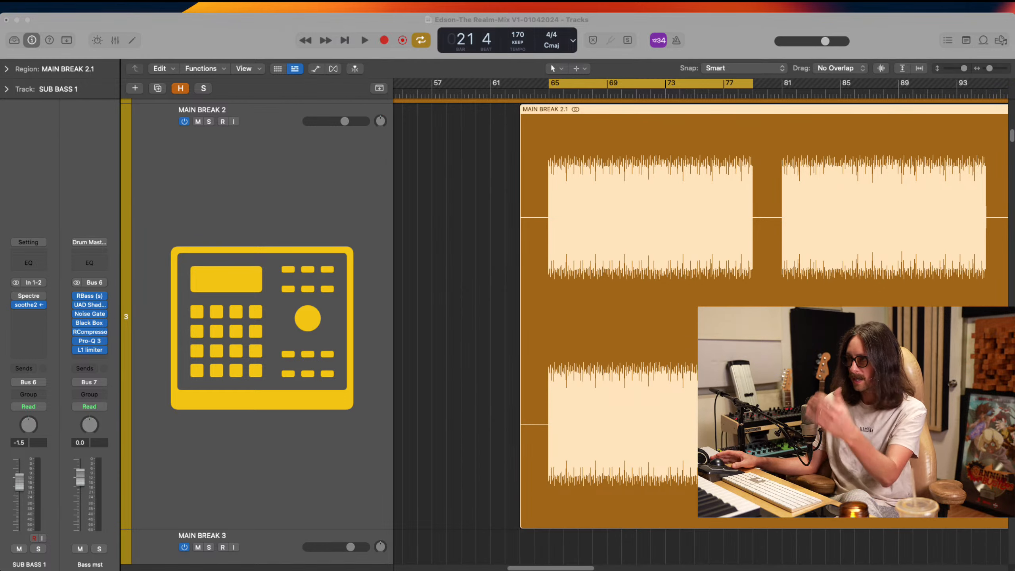
click(688, 240)
key(space)
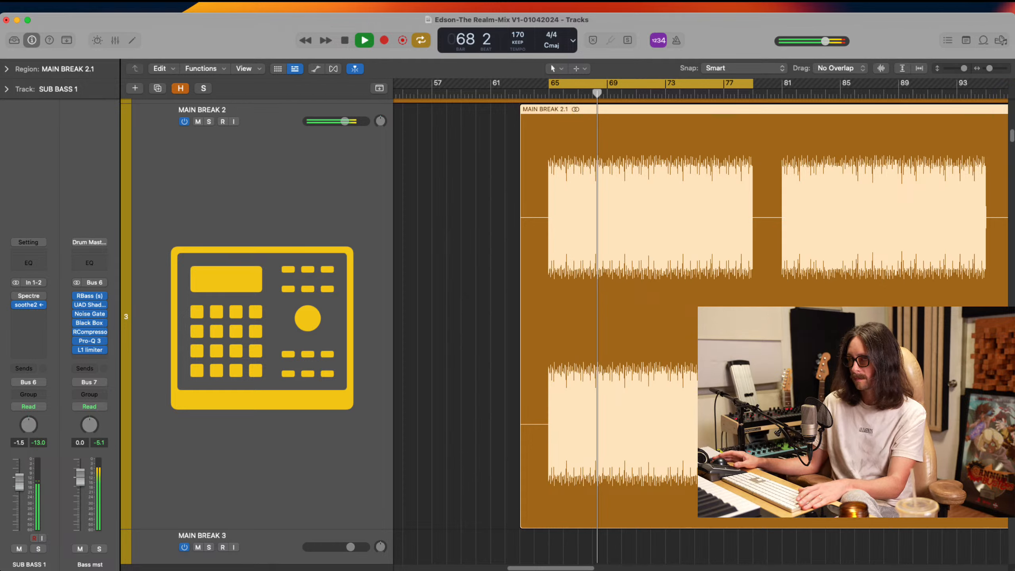
key(space)
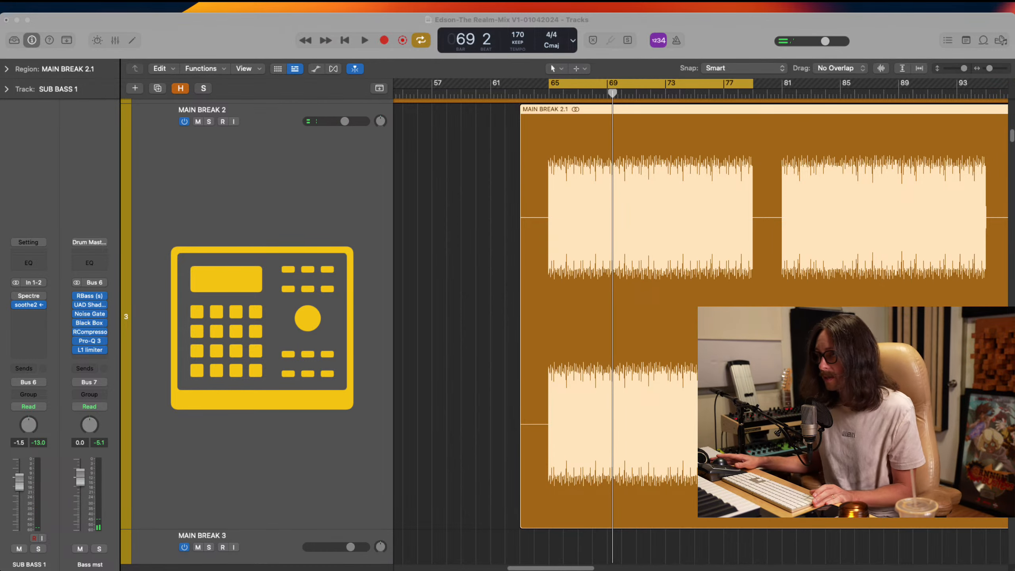
Move the MAIN BREAK 2 track directly above the Kick track
ctrl+alt+click(425, 210)
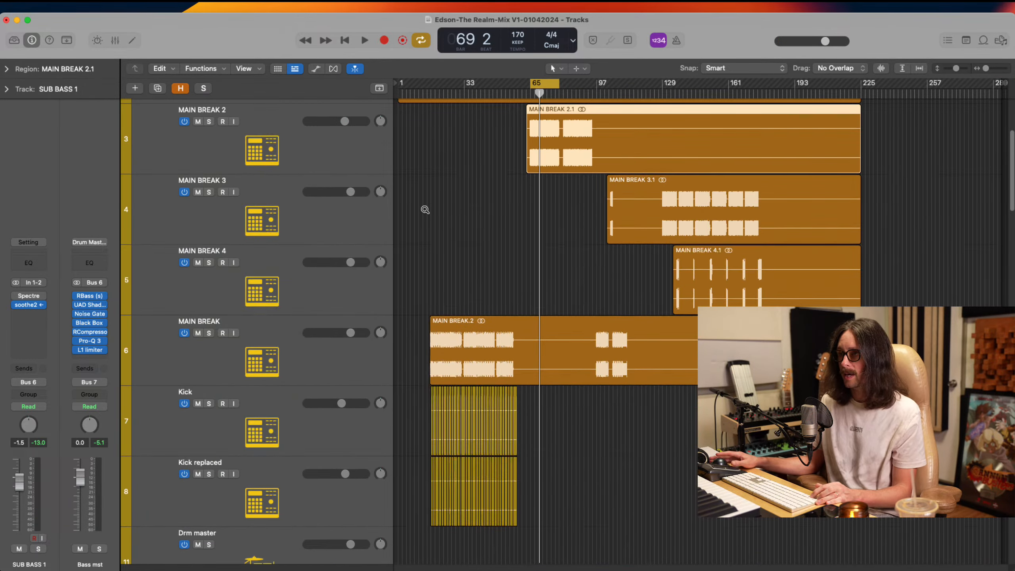
ctrl+alt+click(425, 209)
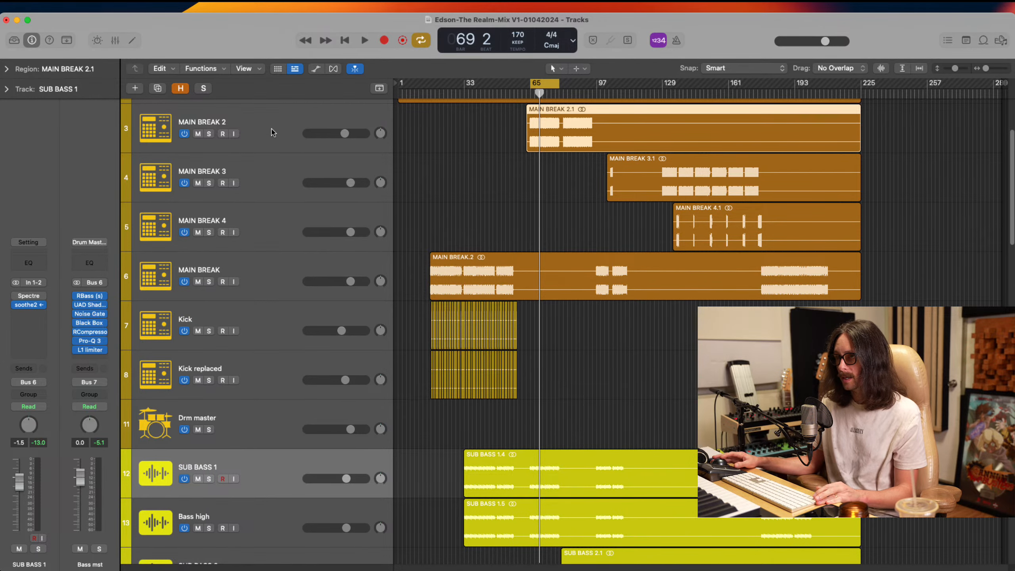
drag(271, 132, 287, 285)
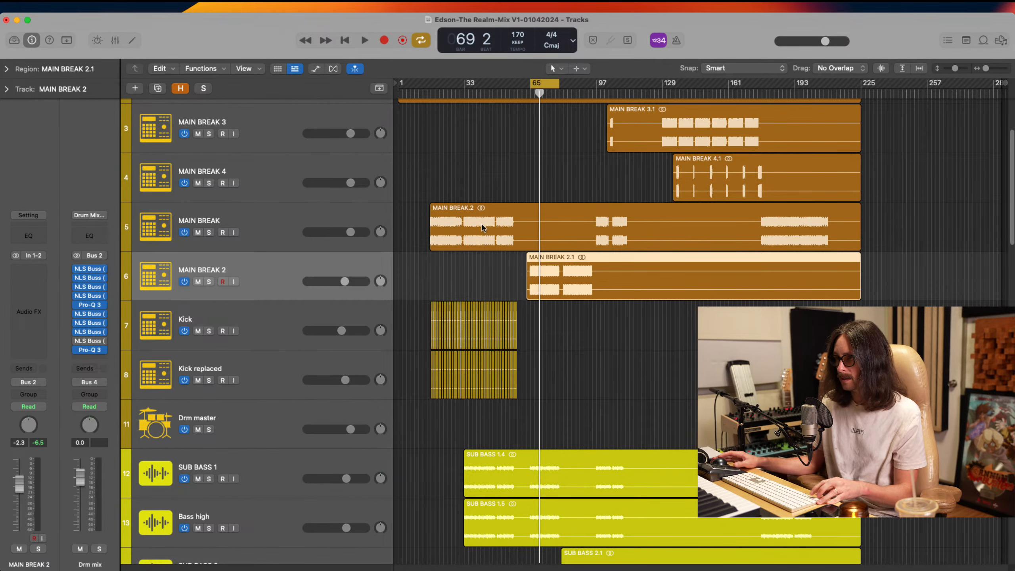
Copy 32 regions from the Kick and Kick replaced tracks to bar 65, beneath MAIN BREAK 2's first drum passage
drag(484, 226, 675, 468)
scroll(600, 326, left, 5)
scroll(622, 307, left, 5)
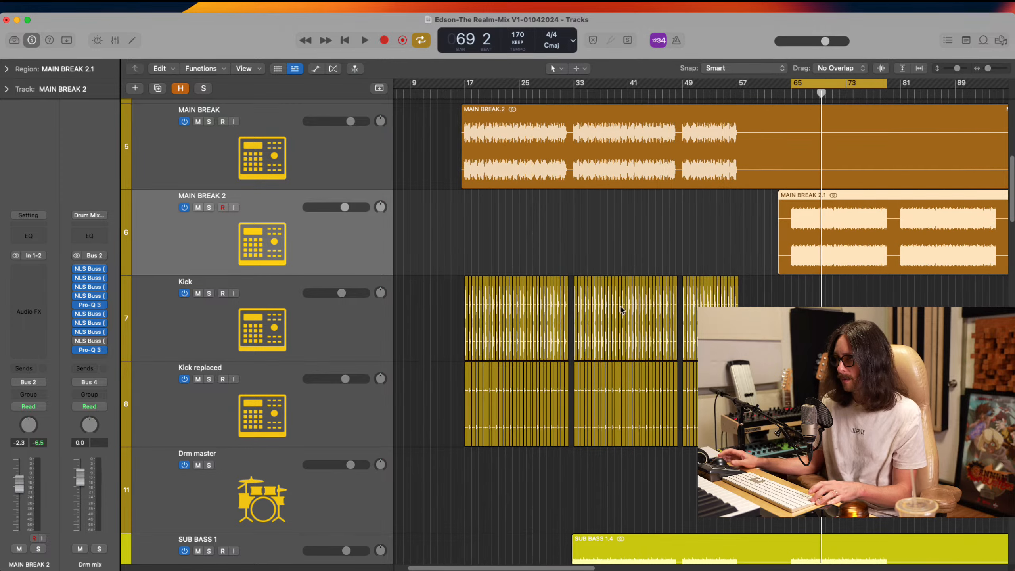
drag(639, 205, 959, 487)
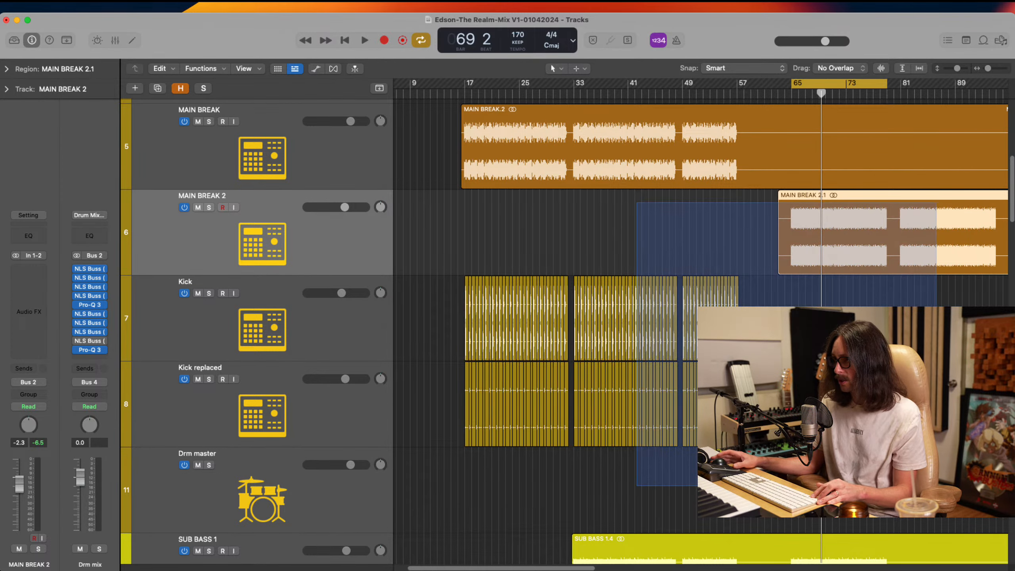
drag(495, 197, 633, 387)
drag(522, 394, 742, 395)
drag(693, 141, 838, 480)
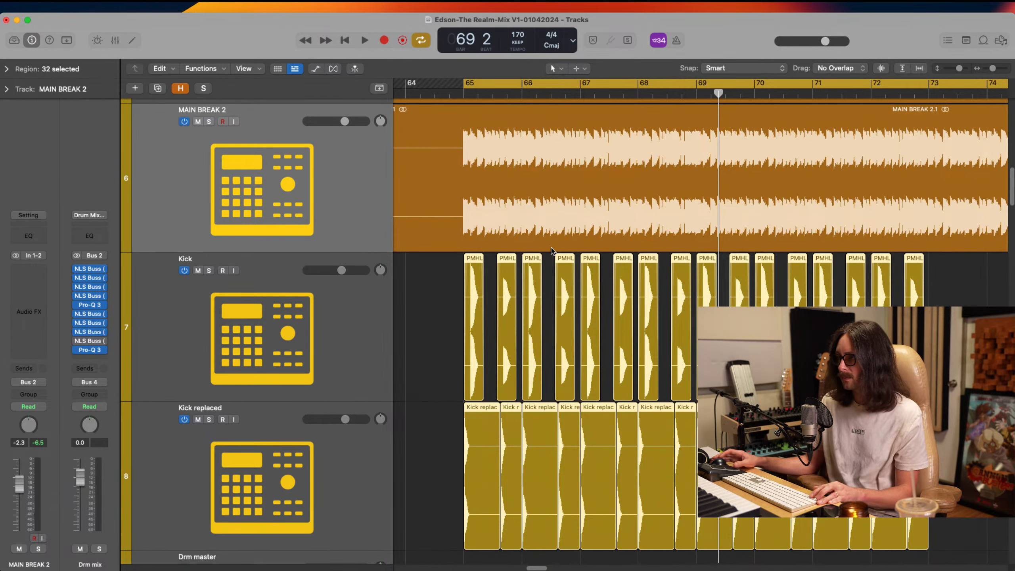
Shift the 30 copied kick regions after the first pair to start just past bar 69, leaving the first pair at bar 65
drag(446, 171, 565, 467)
ctrl+alt+click(706, 276)
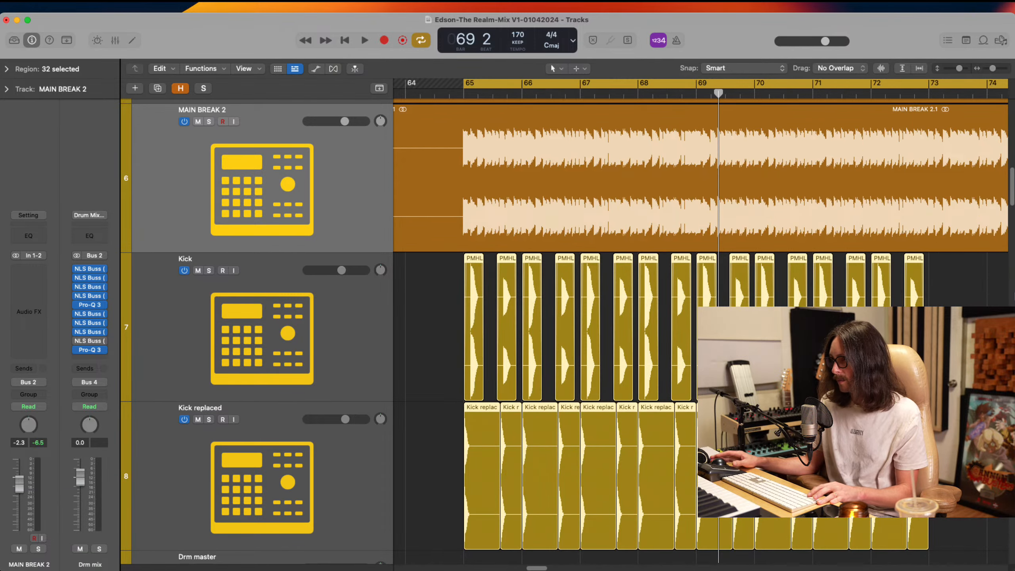
drag(983, 297, 718, 505)
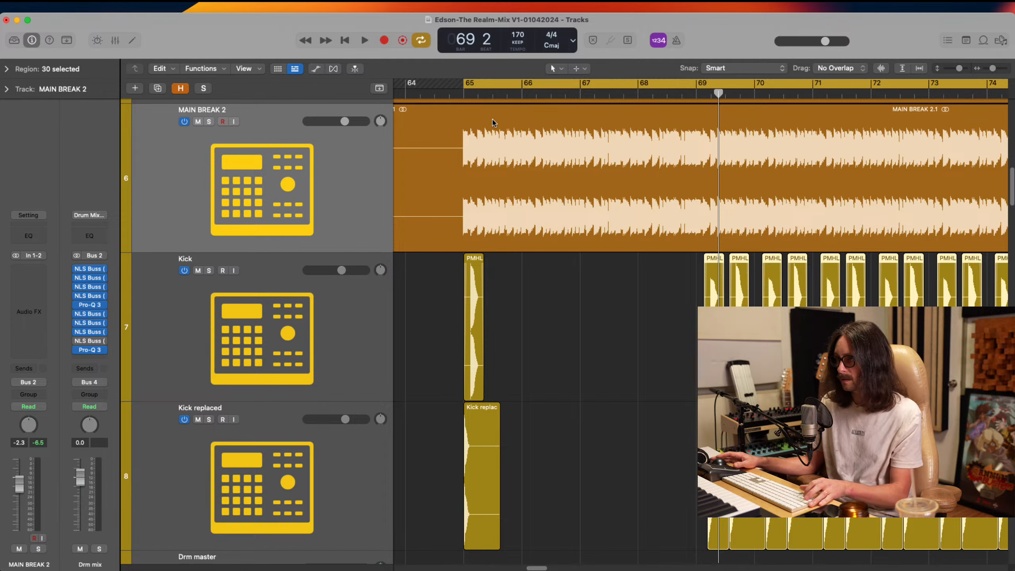
Move the first Kick and Kick replaced regions together to slightly before bar 65
drag(464, 148, 544, 431)
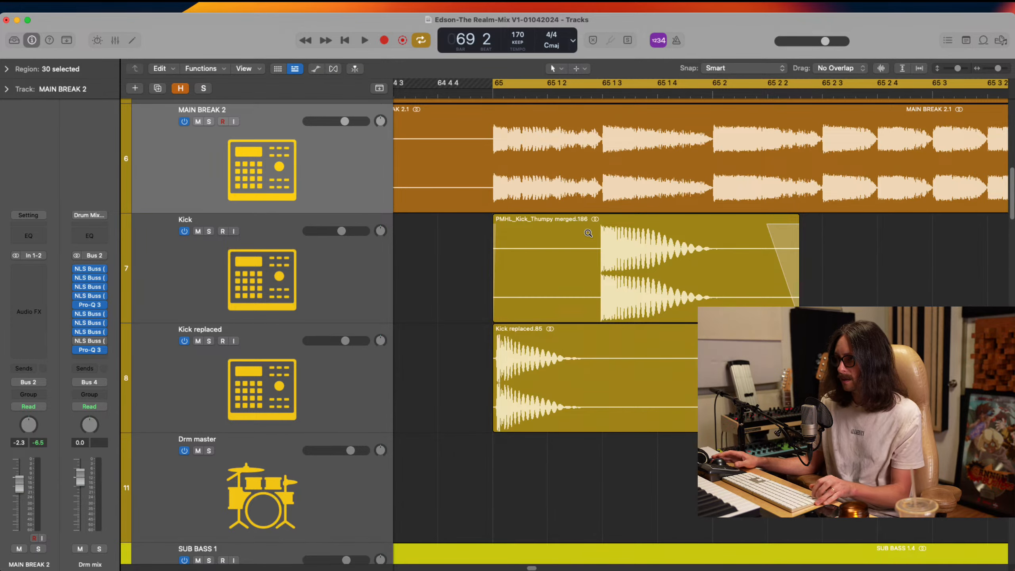
drag(474, 173, 696, 392)
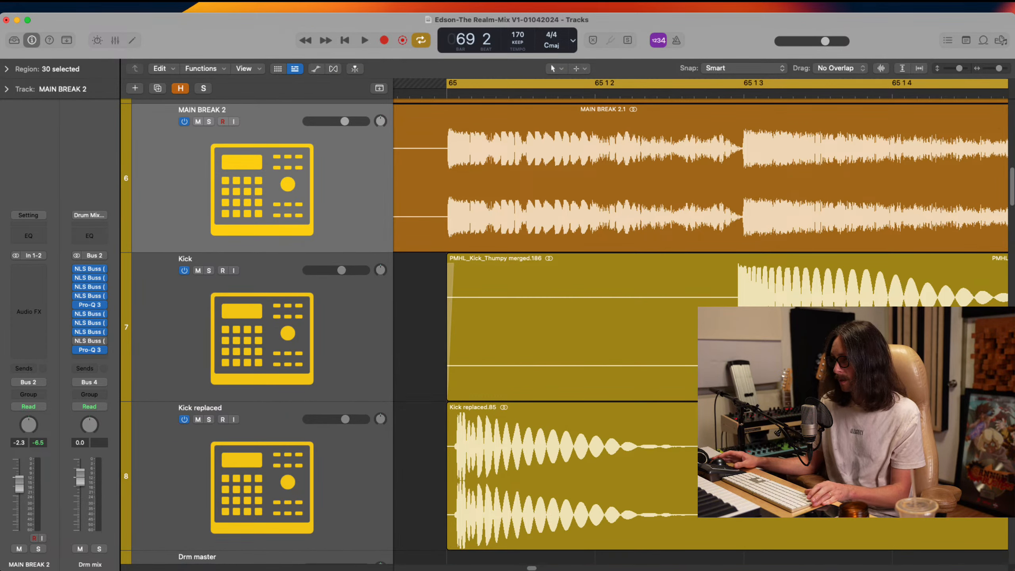
click(676, 377)
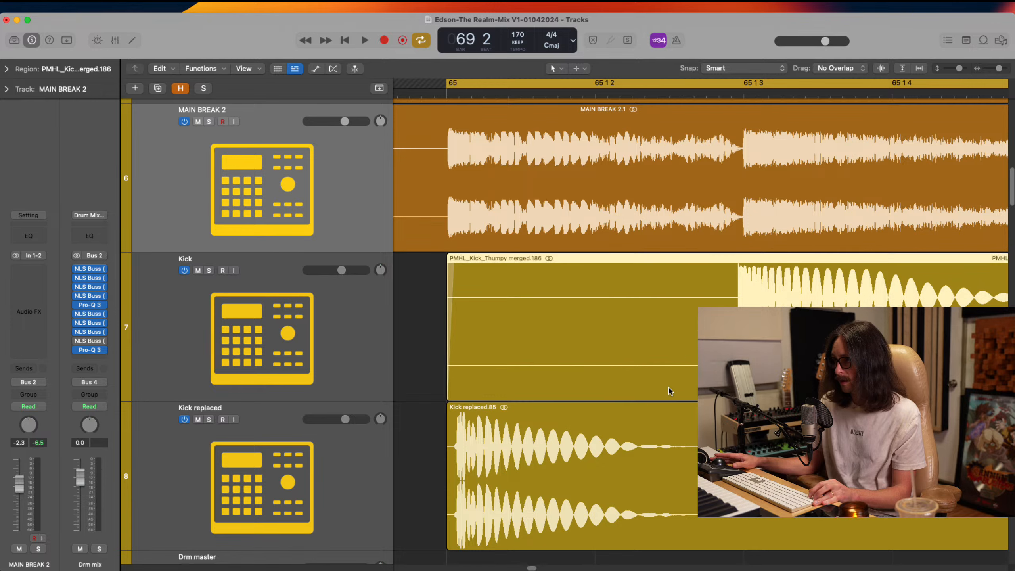
drag(636, 385, 622, 381)
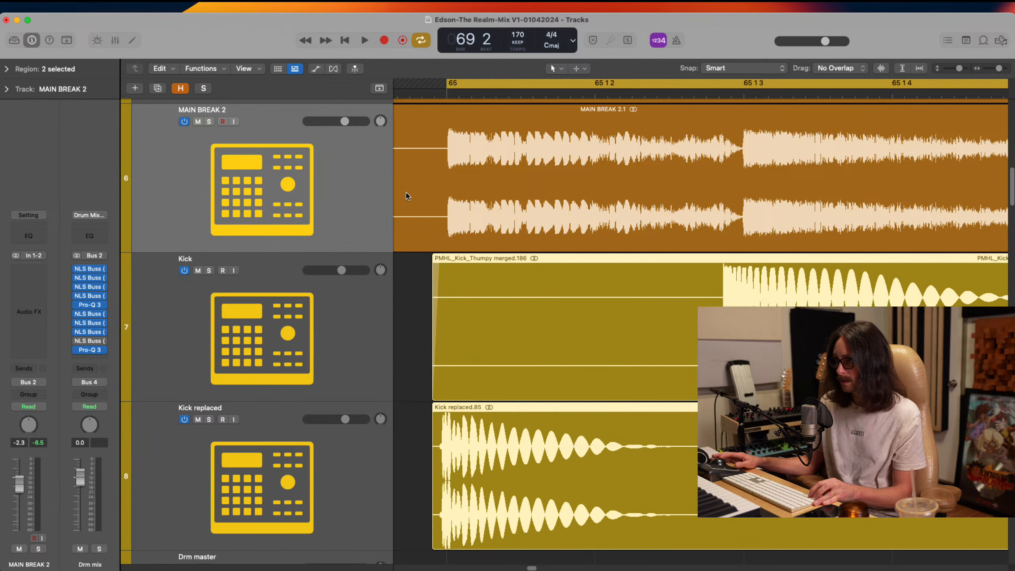
Place the playhead at bar 65 and fine-tune the pair of kick regions against MAIN BREAK 2's first hit
drag(433, 173, 542, 387)
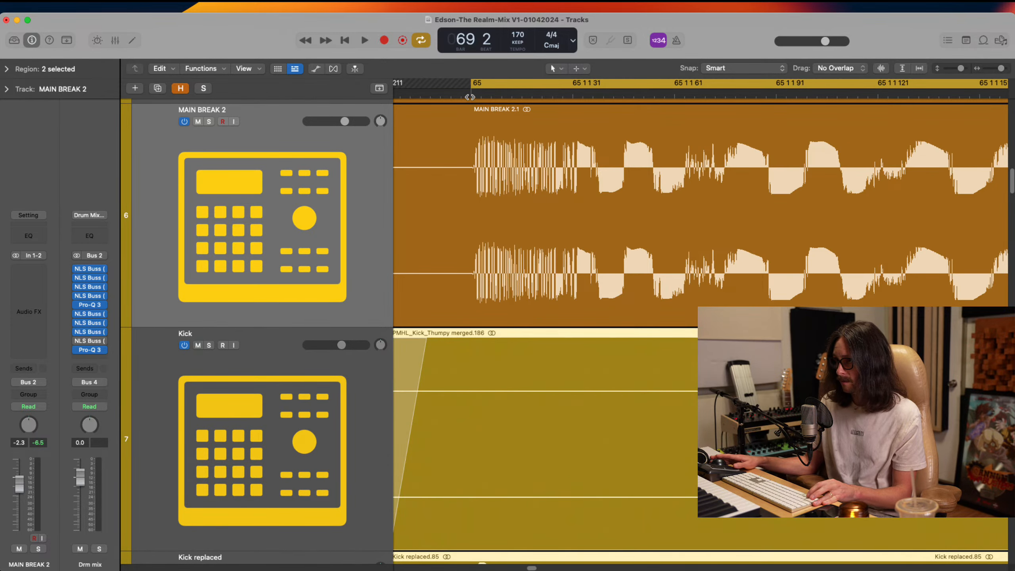
drag(470, 97, 475, 96)
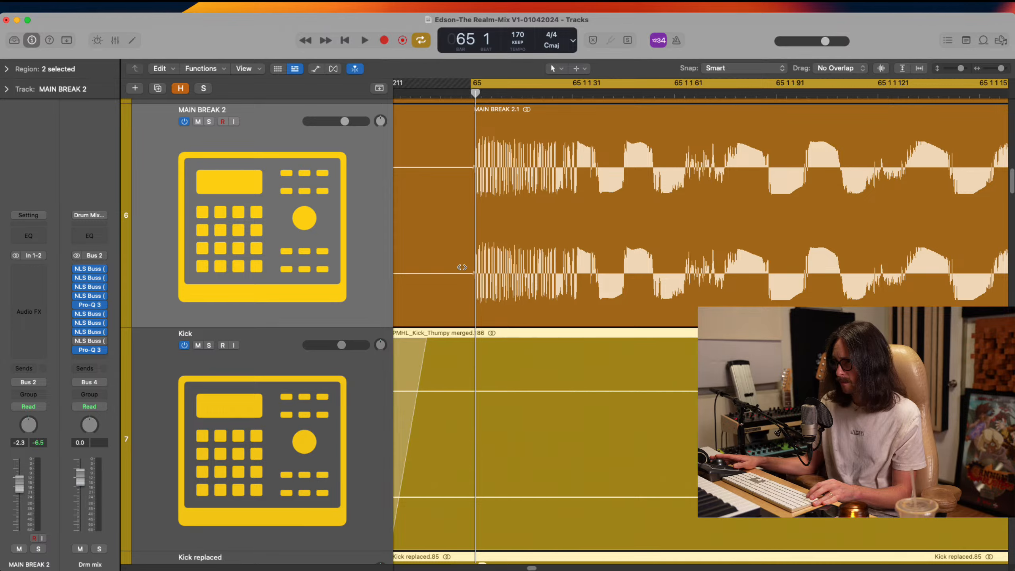
scroll(461, 268, down, 5)
drag(524, 291, 556, 292)
ctrl+alt+click(556, 292)
scroll(559, 232, up, 3)
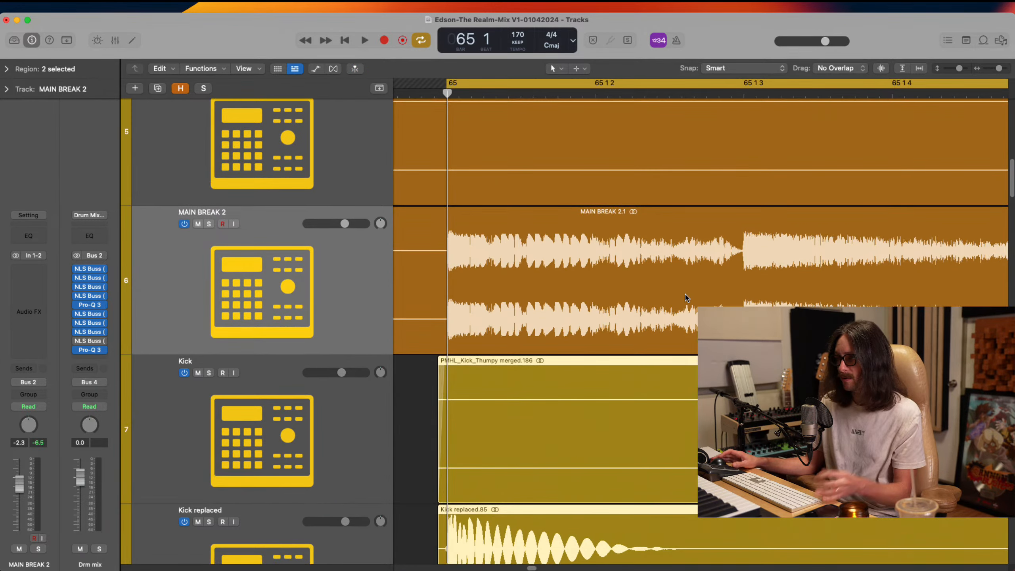
Move only the first copied Kick region slightly later, aligning its transient with MAIN BREAK 2's hit at 65 1 3
click(405, 427)
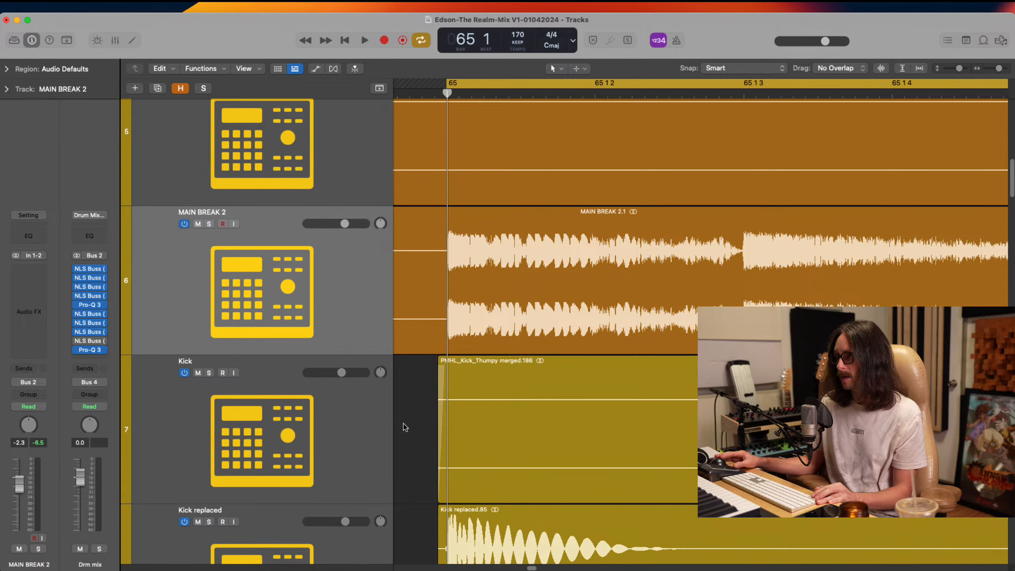
drag(710, 476, 724, 476)
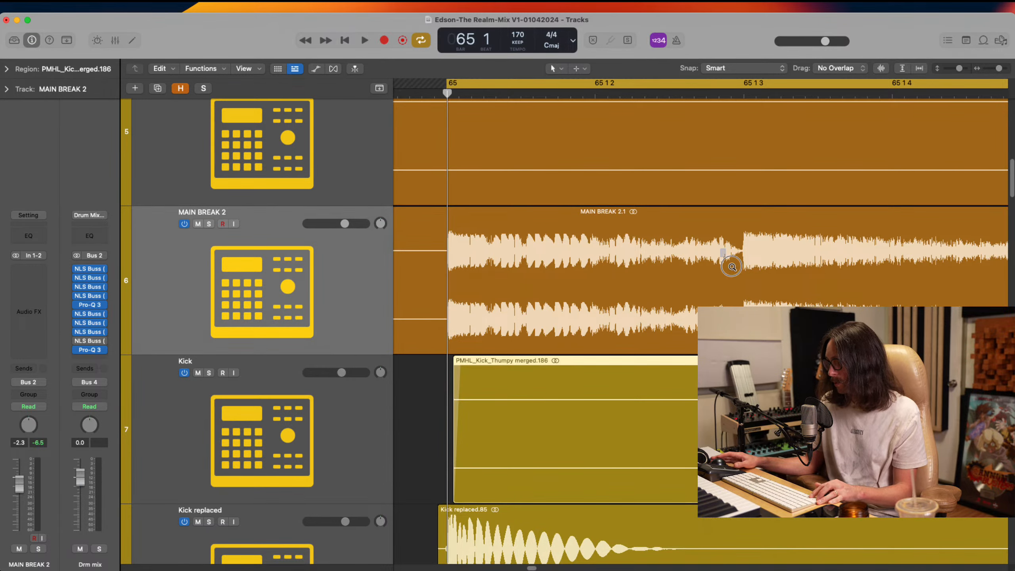
ctrl+alt+drag(725, 262, 813, 390)
ctrl+alt+drag(501, 219, 657, 431)
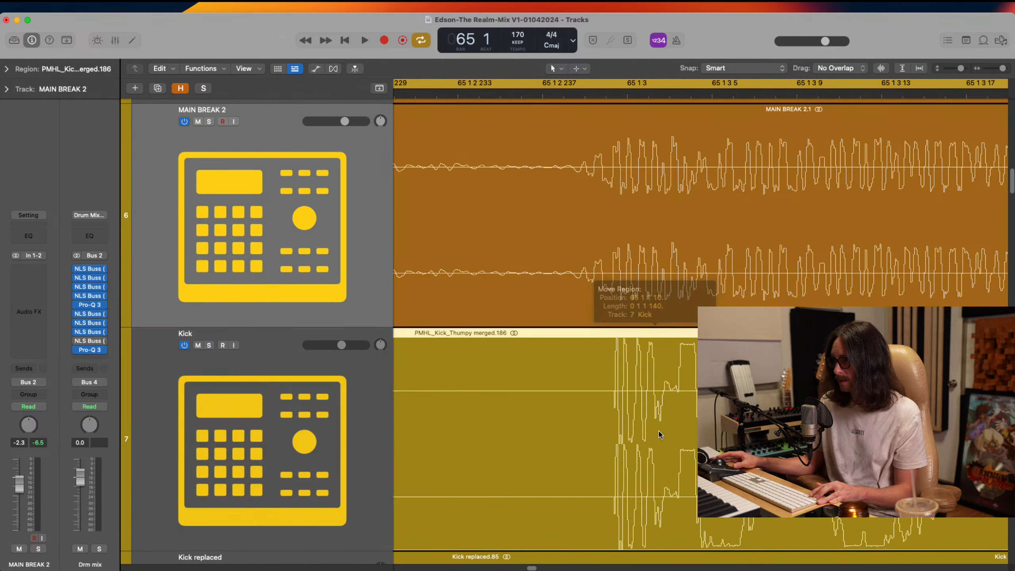
ctrl+alt+click(658, 432)
ctrl+alt+click(651, 426)
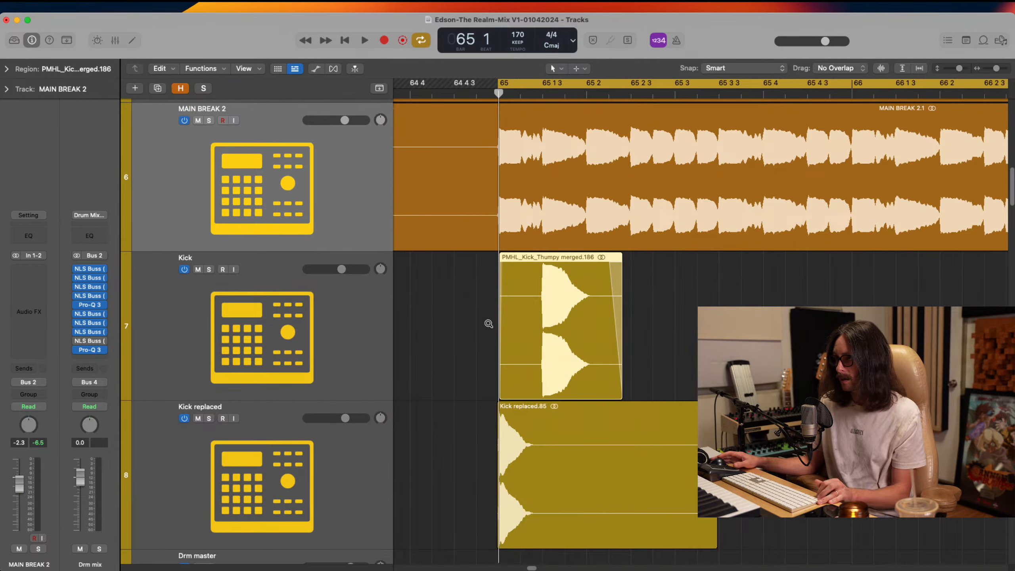
ctrl+alt+click(493, 364)
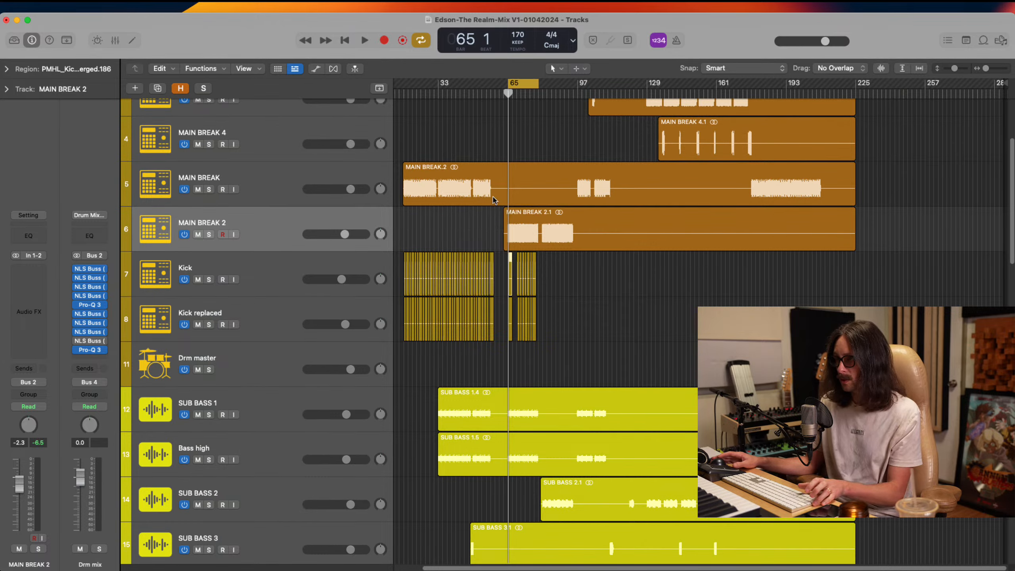
drag(494, 200, 696, 483)
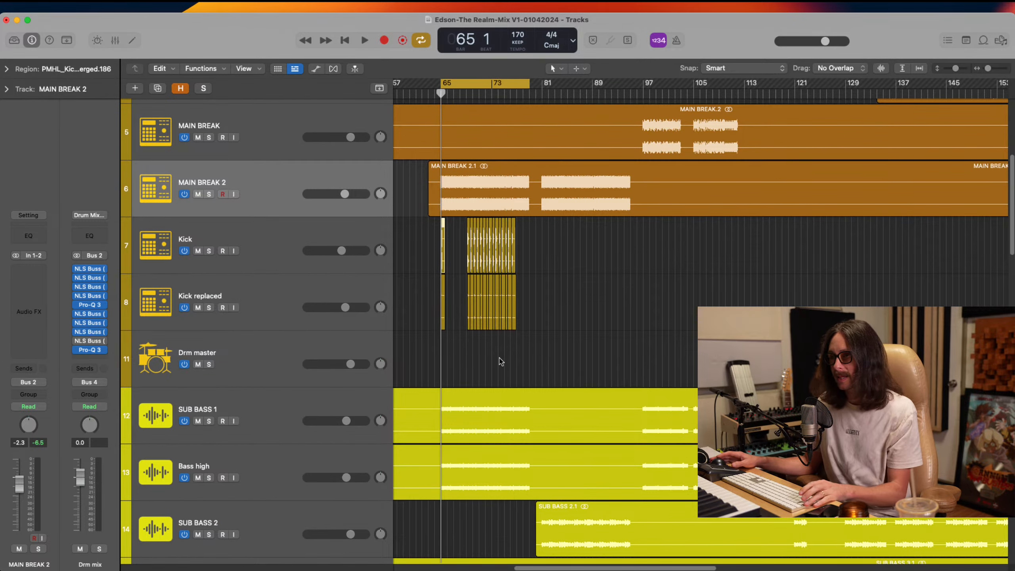
Play the section from bar 65 and solo the MAIN BREAK 2 track
key(super+Tab)
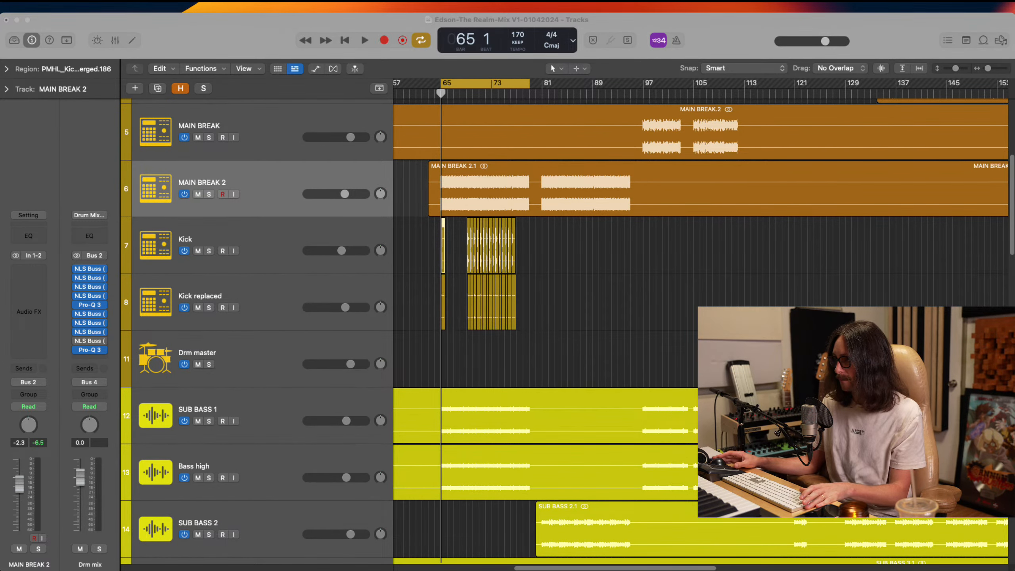
key(super+Tab)
key(space)
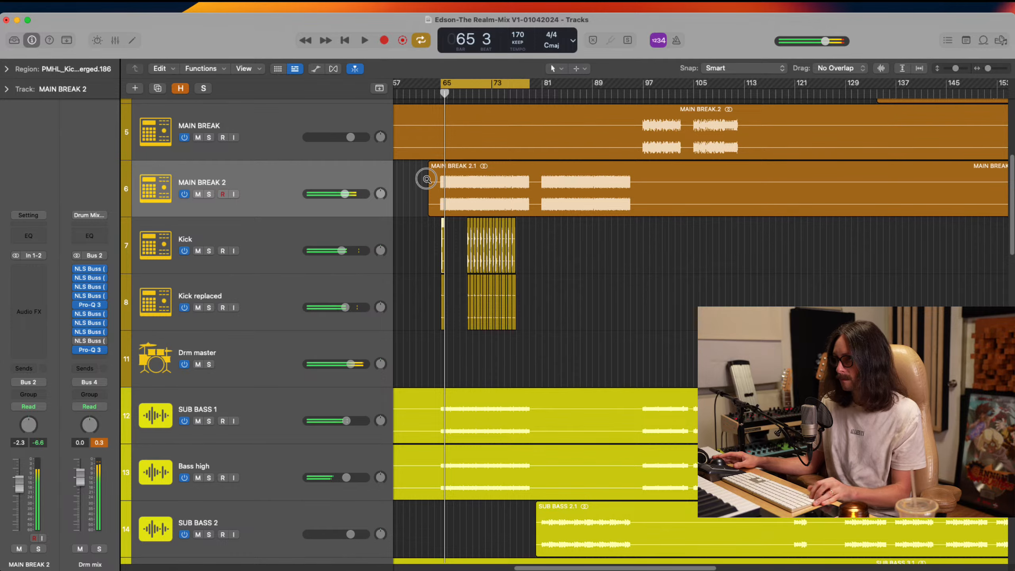
drag(425, 178, 500, 316)
click(207, 125)
click(207, 123)
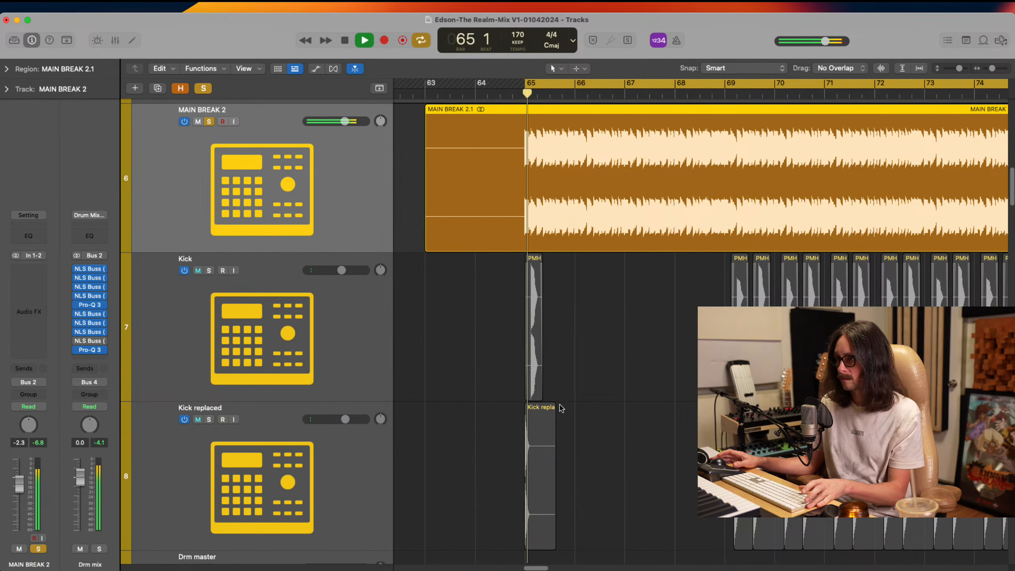
Stop playback and solo the Kick and Kick replaced tracks together with MAIN BREAK 2
click(498, 338)
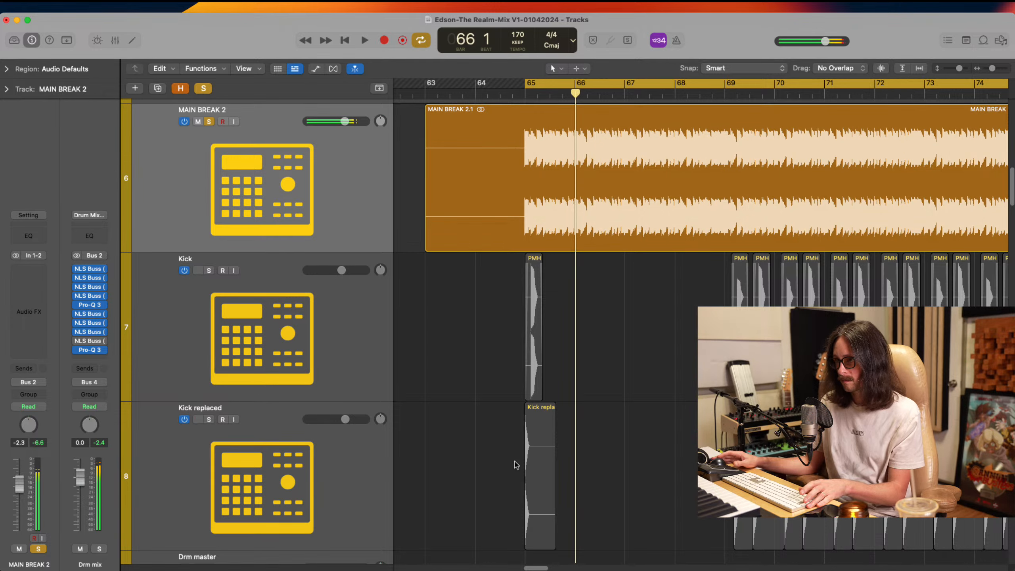
click(540, 483)
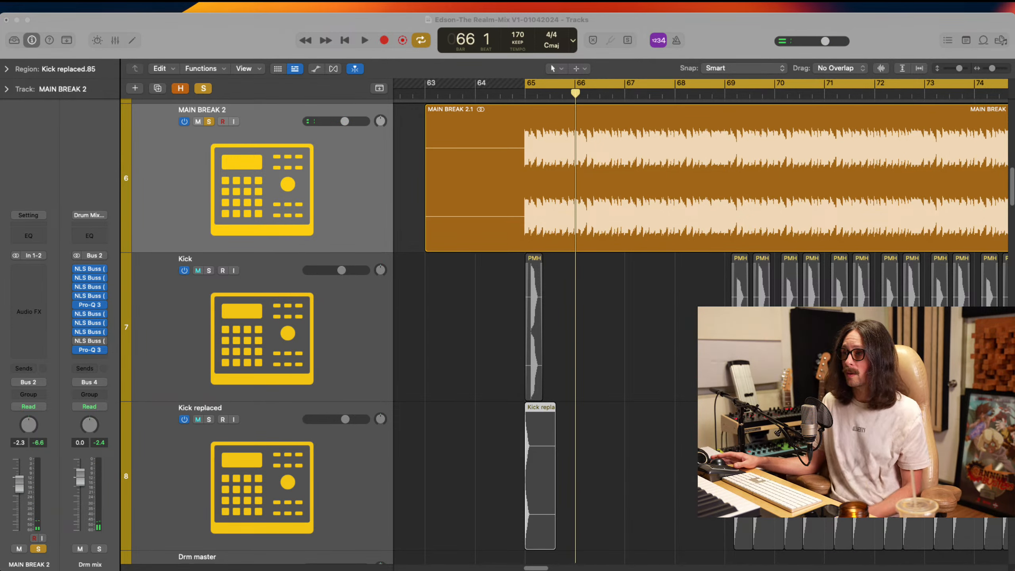
click(710, 49)
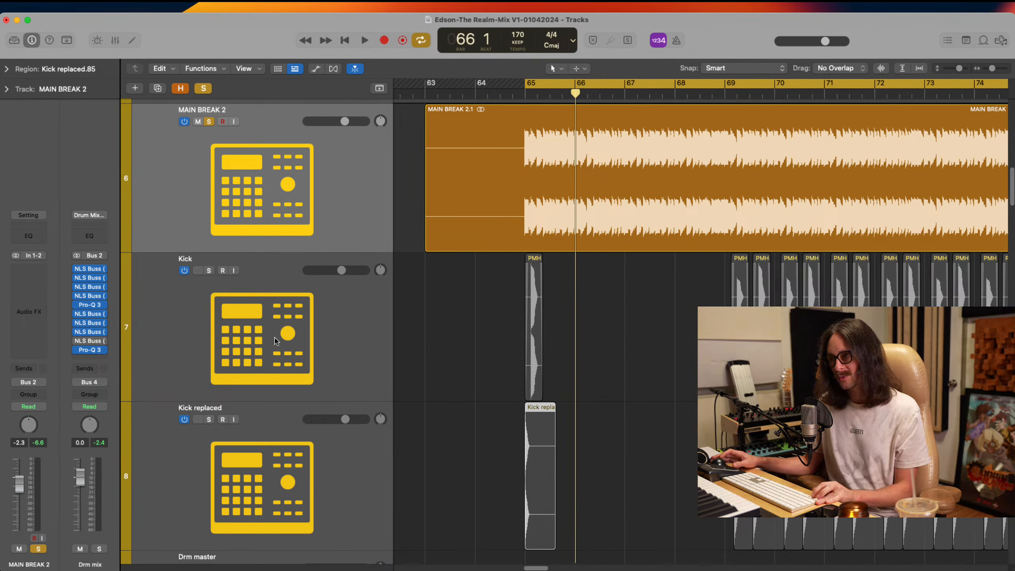
click(509, 288)
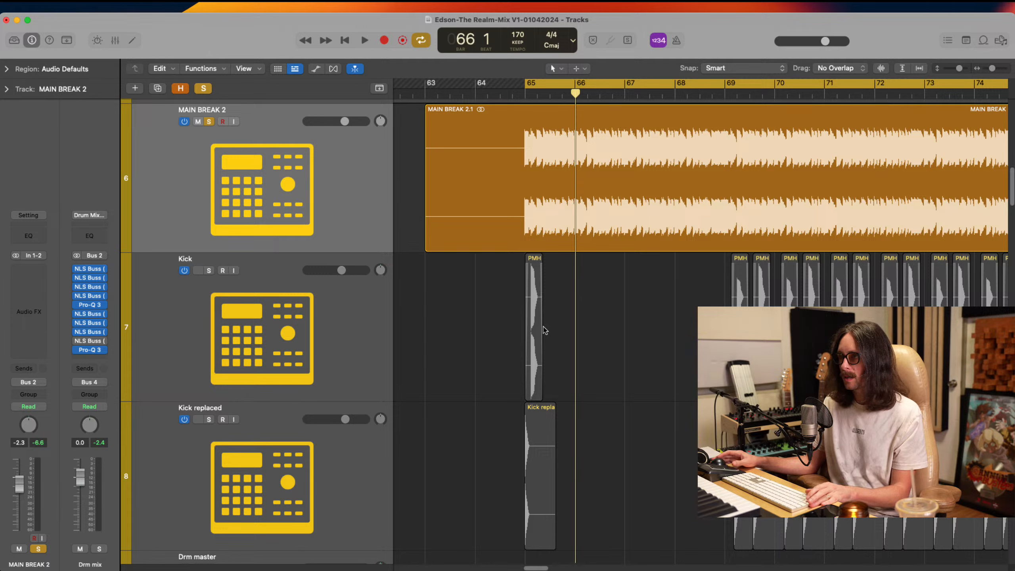
click(538, 338)
click(209, 270)
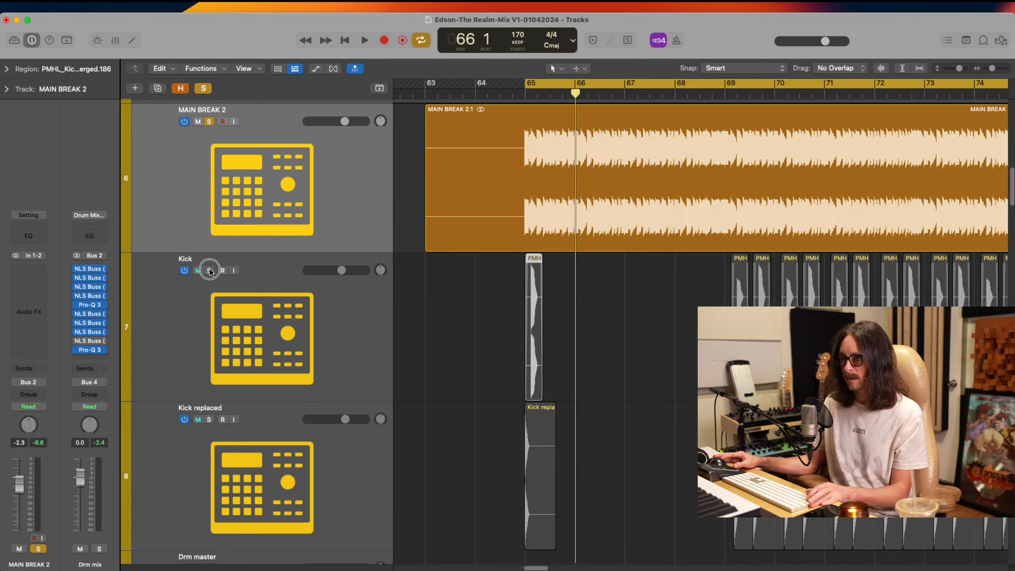
click(209, 420)
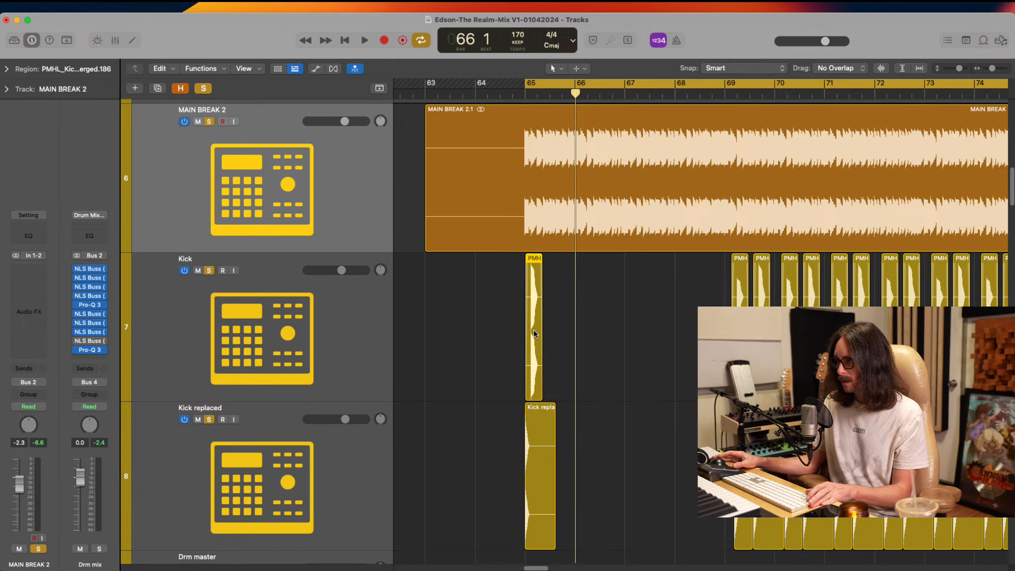
Move the first Kick region two sixteenths earlier to 64 4 3 10 and check its alignment with the Kick replaced transient at bar 65
click(534, 344)
drag(531, 343, 525, 343)
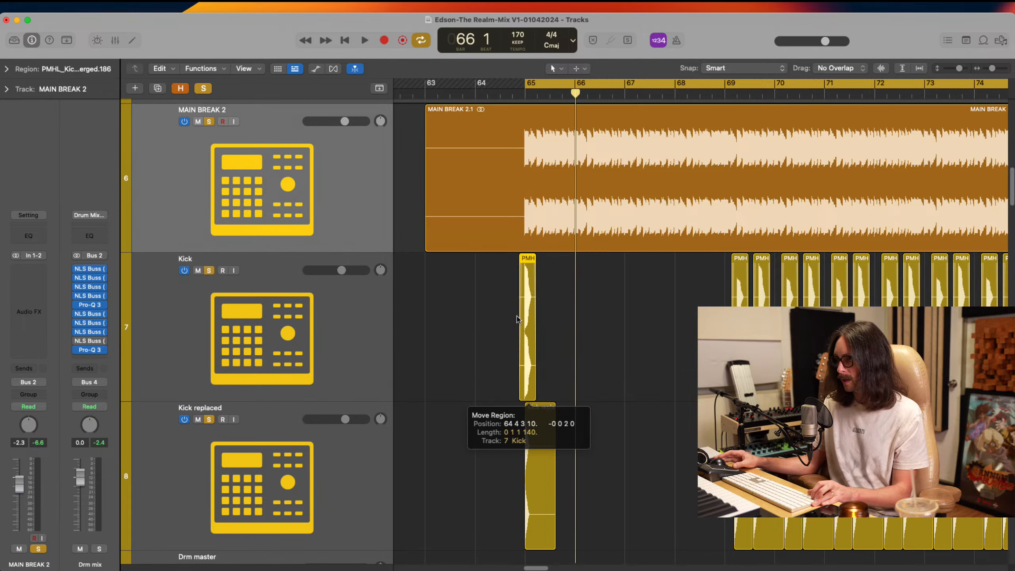
drag(502, 186, 573, 396)
scroll(585, 390, down, 5)
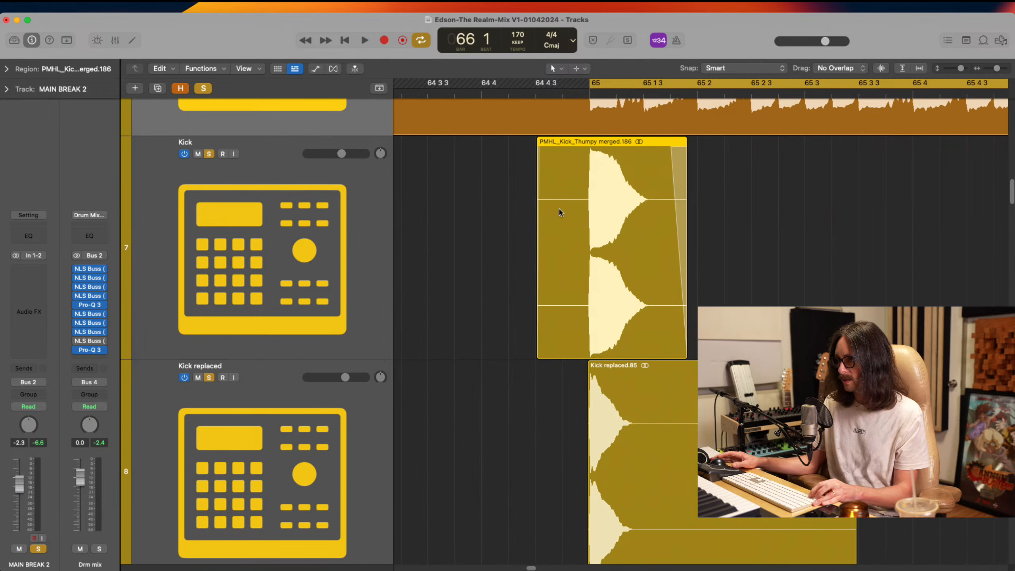
drag(559, 212, 601, 397)
scroll(733, 281, right, 6)
drag(685, 182, 670, 259)
ctrl+alt+click(671, 261)
ctrl+alt+click(671, 261)
ctrl+alt+click(671, 260)
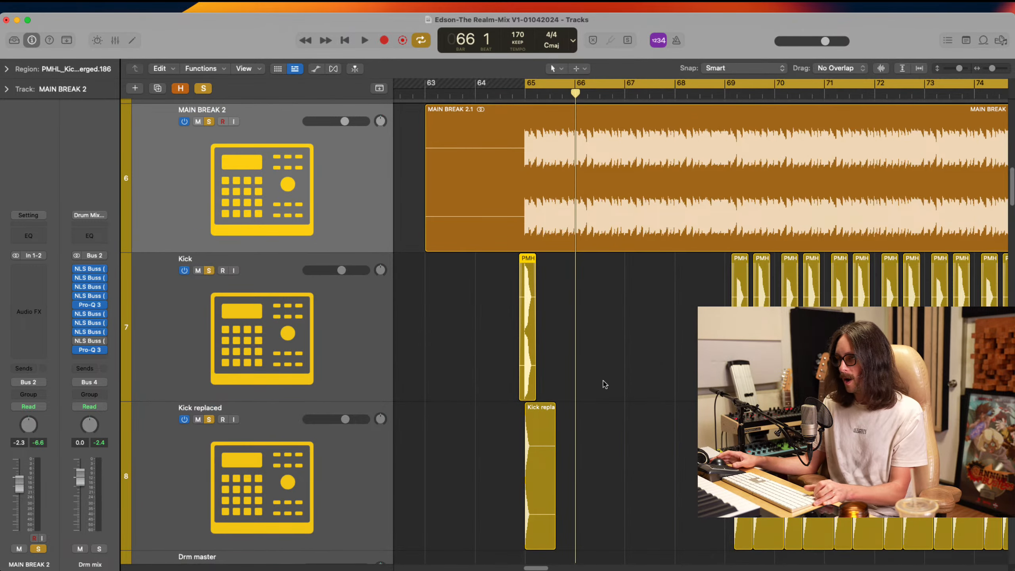
Audition the first kick pair against MAIN BREAK 2 from bar 65
key(space)
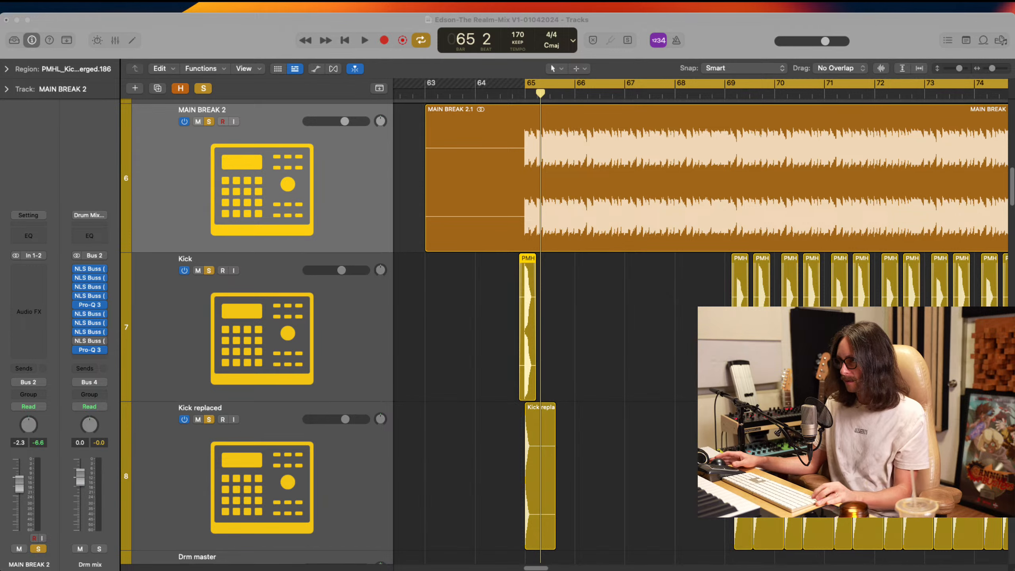
click(256, 34)
key(space)
drag(502, 227, 617, 412)
key(space)
Split the first Kick and Kick replaced regions at bar 65 and delete the parts before the split
key(space)
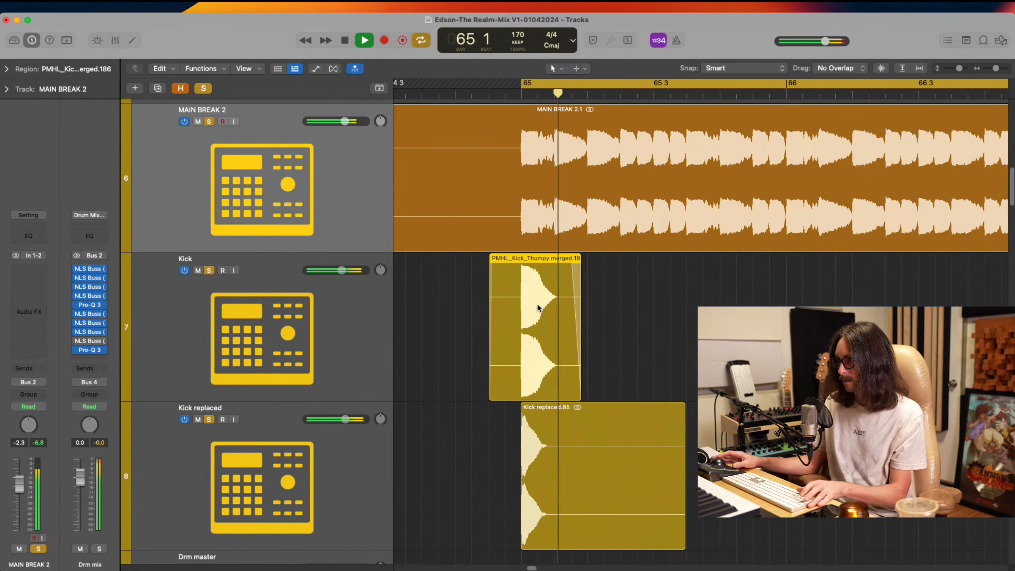
drag(622, 299, 570, 415)
key(space)
key(z)
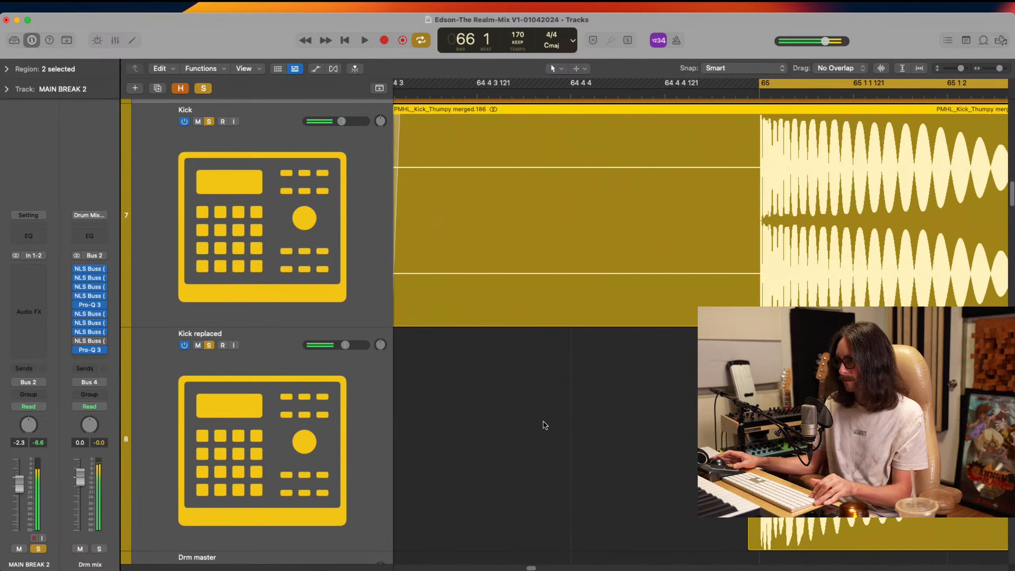
drag(739, 174, 796, 287)
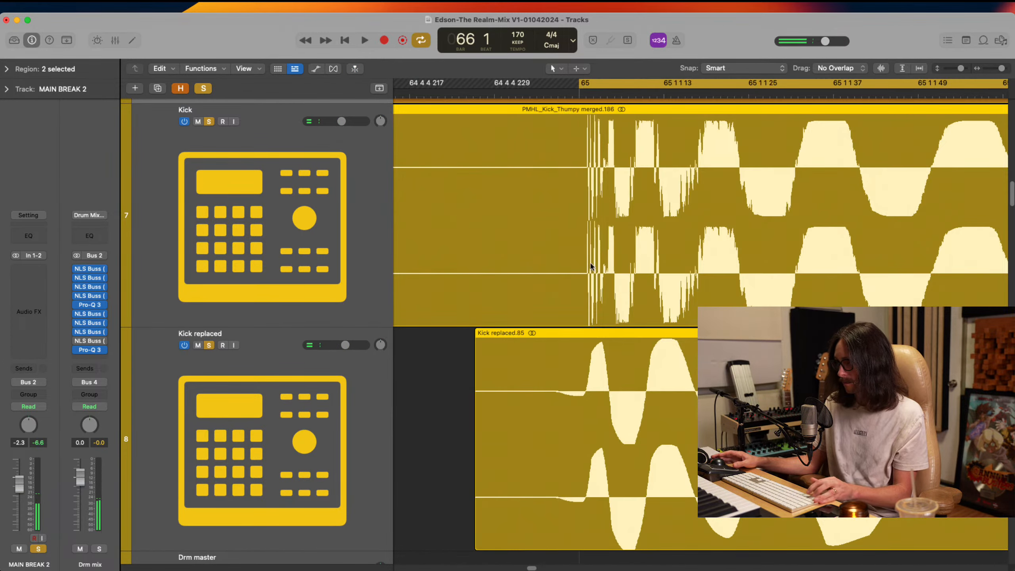
double_click(578, 218)
click(500, 239)
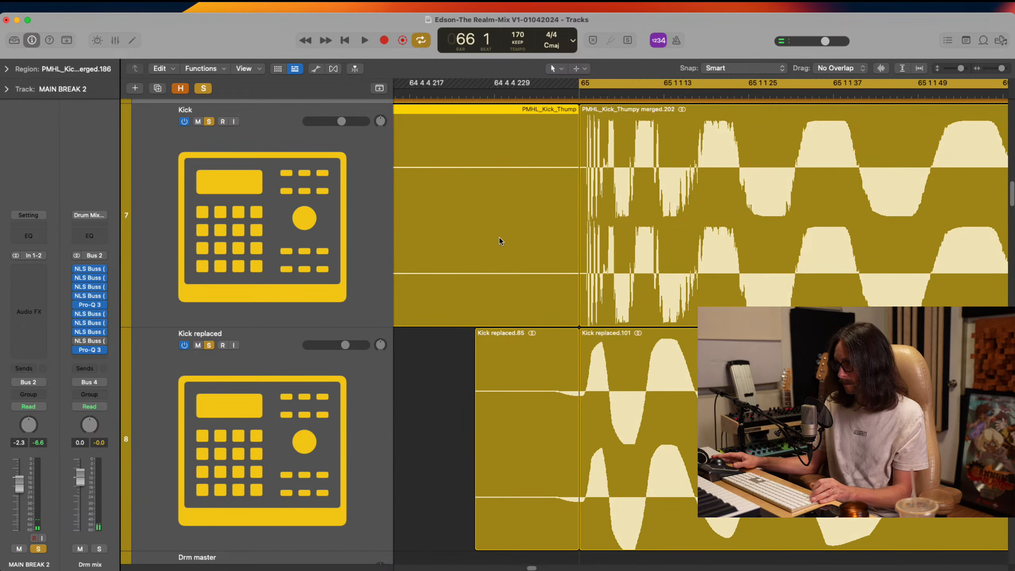
key(Delete)
click(502, 463)
key(Delete)
Add a very short curved fade-in to the start of both trimmed kick regions at bar 65
drag(532, 210, 648, 435)
click(630, 254)
drag(631, 255, 715, 352)
drag(712, 112, 633, 373)
drag(772, 233, 617, 363)
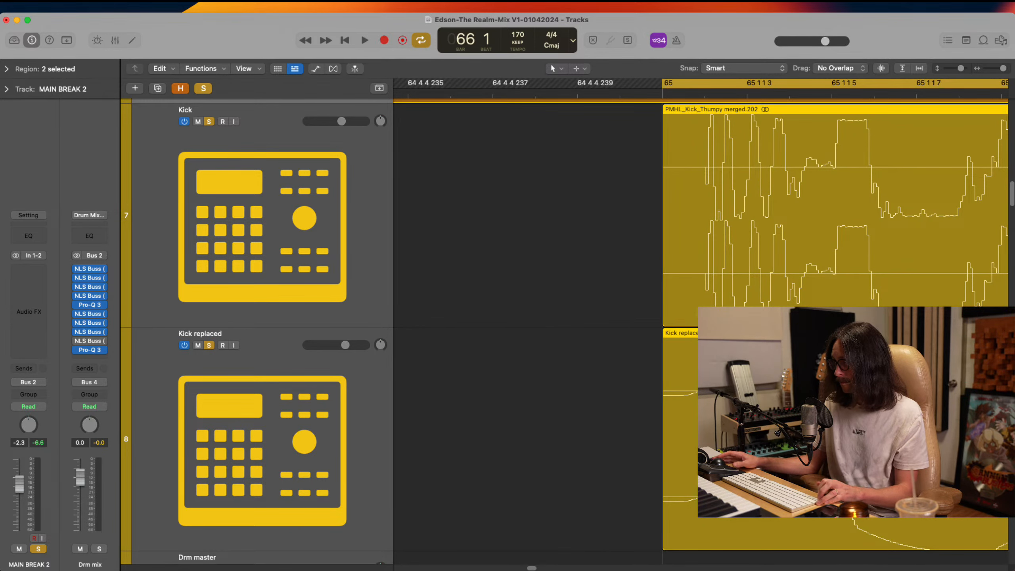
drag(777, 250, 574, 307)
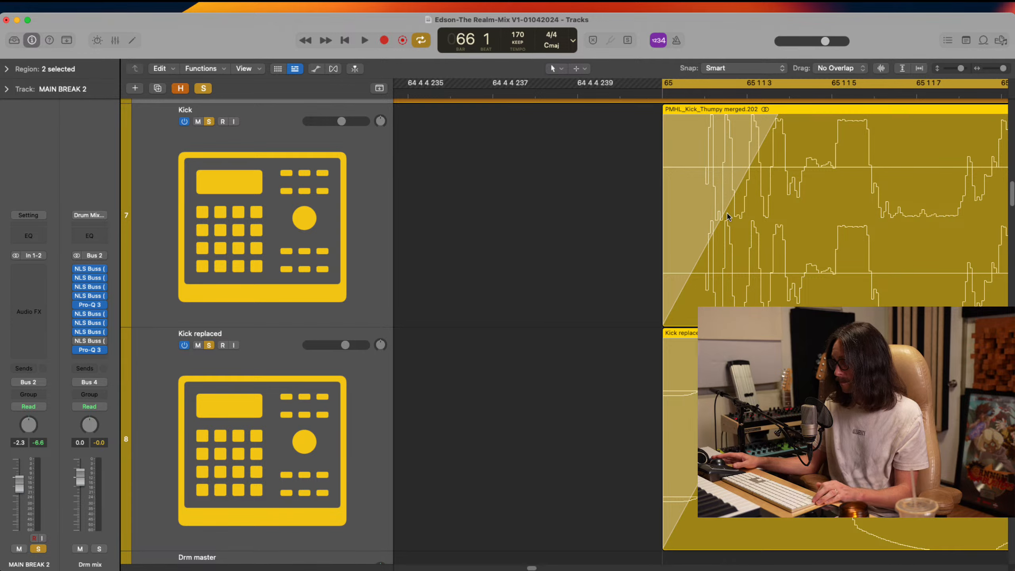
drag(727, 216, 692, 178)
ctrl+alt+click(613, 233)
ctrl+alt+click(614, 234)
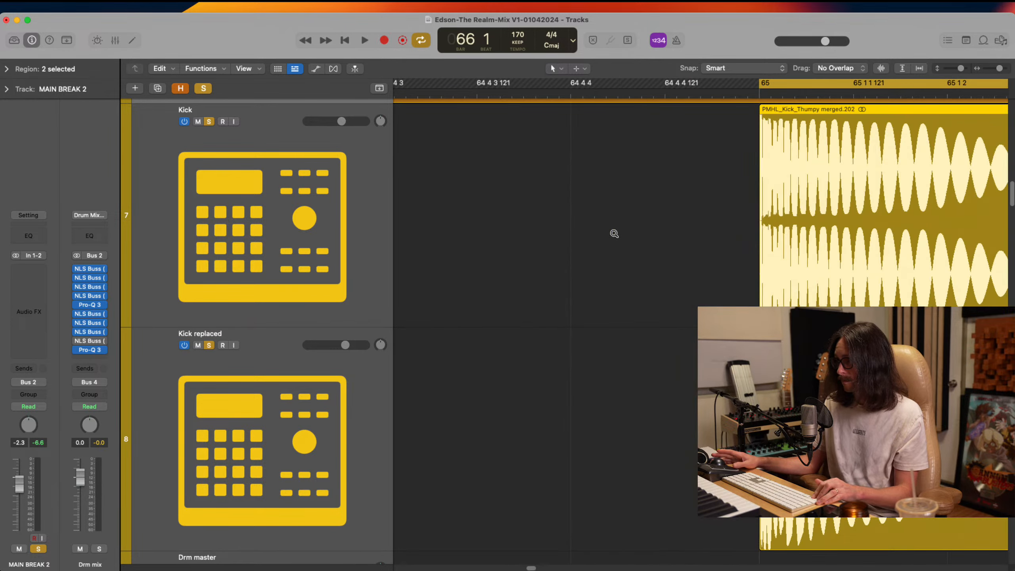
ctrl+alt+click(614, 234)
Copy the trimmed Kick and Kick replaced pair to MAIN BREAK 2's hit at 65 3 3, then check the alignment and audition it
key(space)
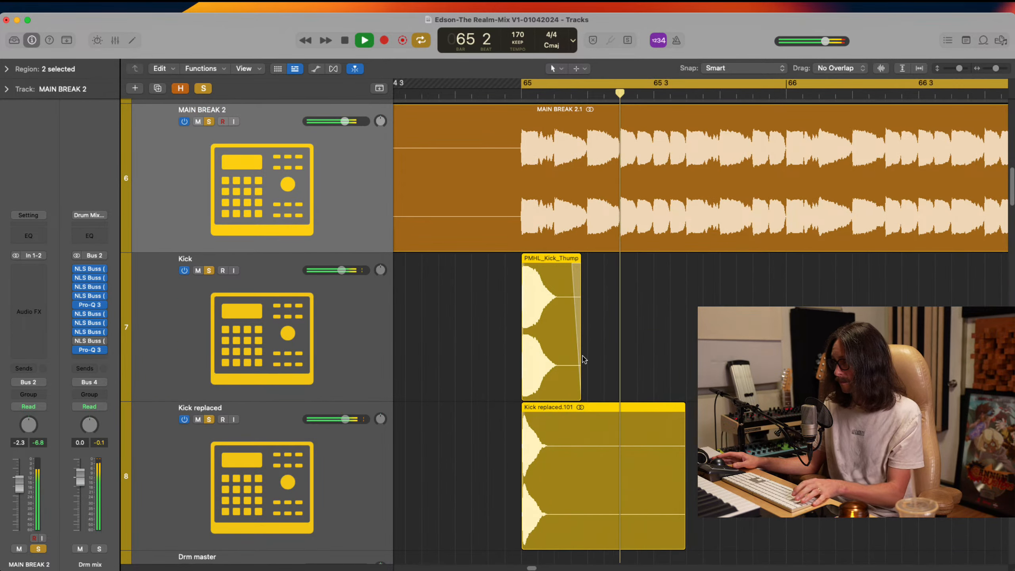
drag(552, 356, 717, 355)
drag(677, 214, 744, 382)
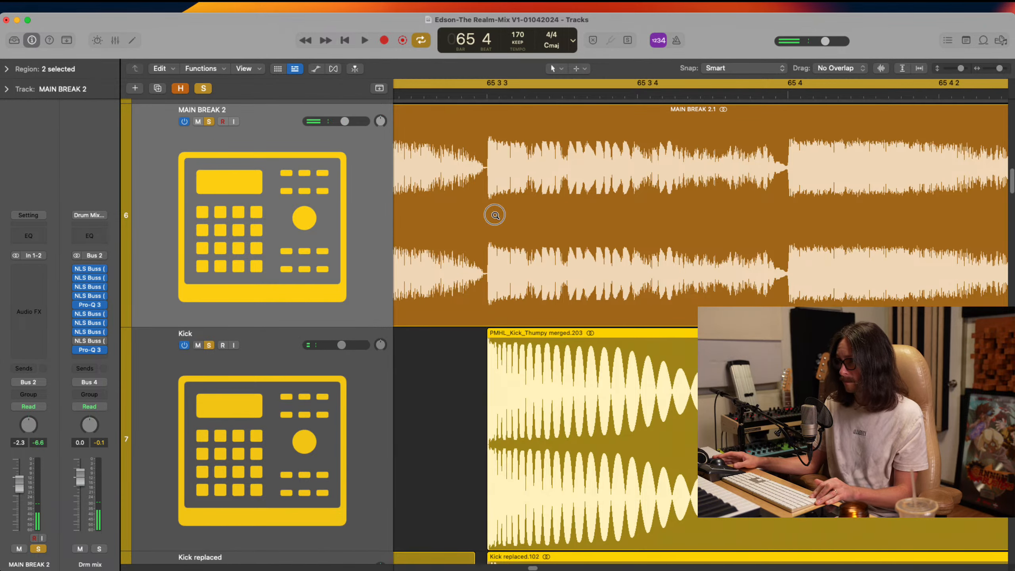
drag(485, 218, 547, 358)
scroll(549, 347, left, 3)
drag(447, 224, 541, 429)
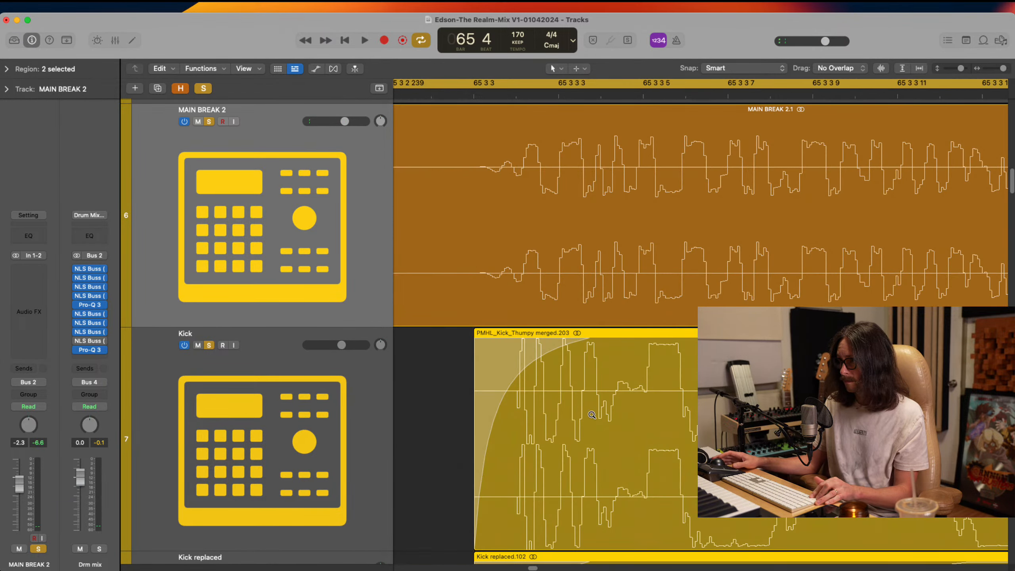
ctrl+alt+click(639, 429)
ctrl+alt+click(640, 429)
ctrl+alt+click(641, 429)
ctrl+alt+click(641, 429)
key(space)
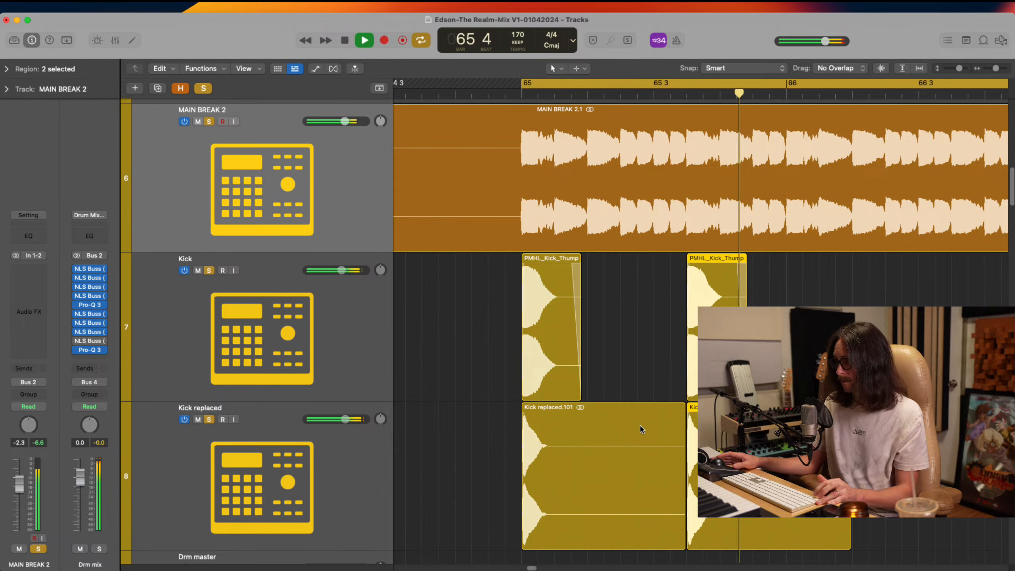
key(space)
Copy the kick pair to bar 66 and check it against MAIN BREAK 2 during playback
key(space)
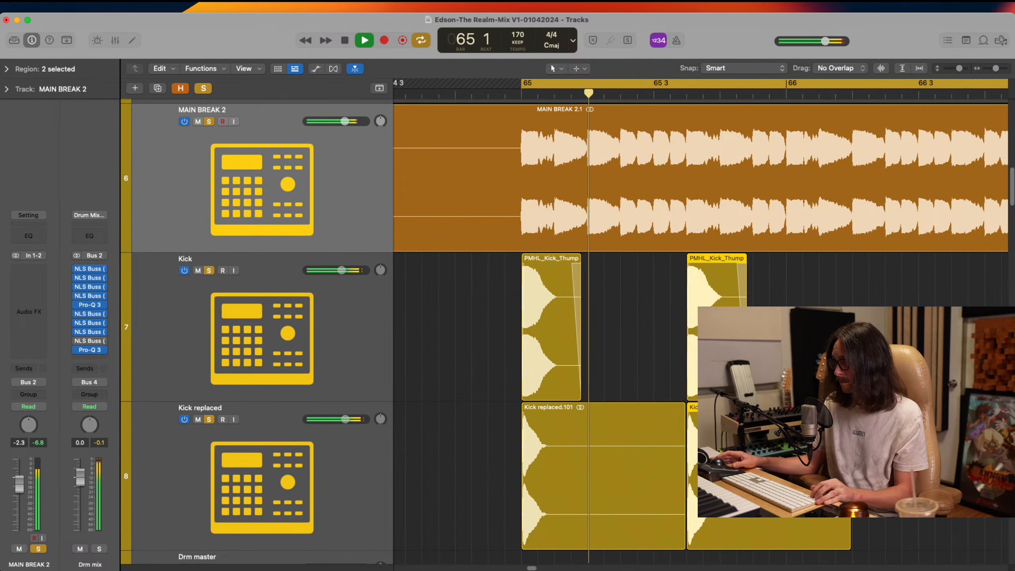
key(super+v)
drag(801, 340, 801, 340)
drag(781, 166, 889, 360)
key(space)
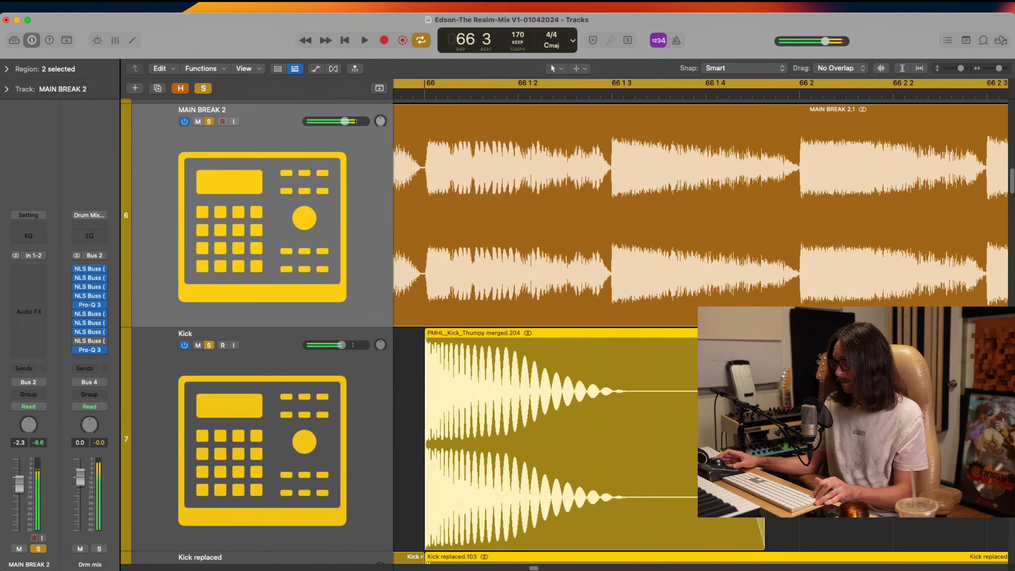
key(space)
ctrl+alt+click(641, 331)
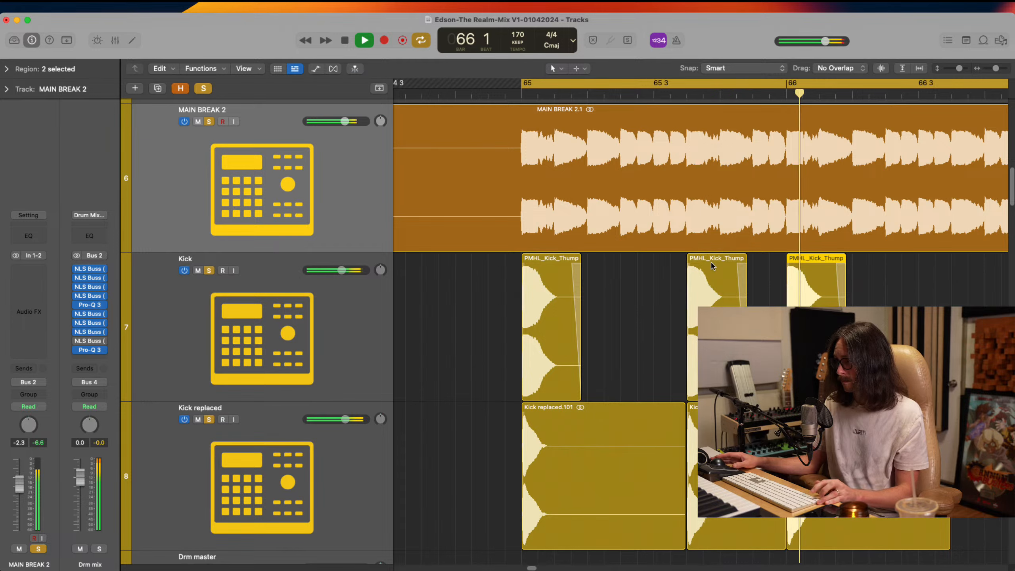
key(space)
Set the cycle range from 66 4 3 to 67 3 3 and audition MAIN BREAK 2's next kick hits
scroll(728, 294, right, 2)
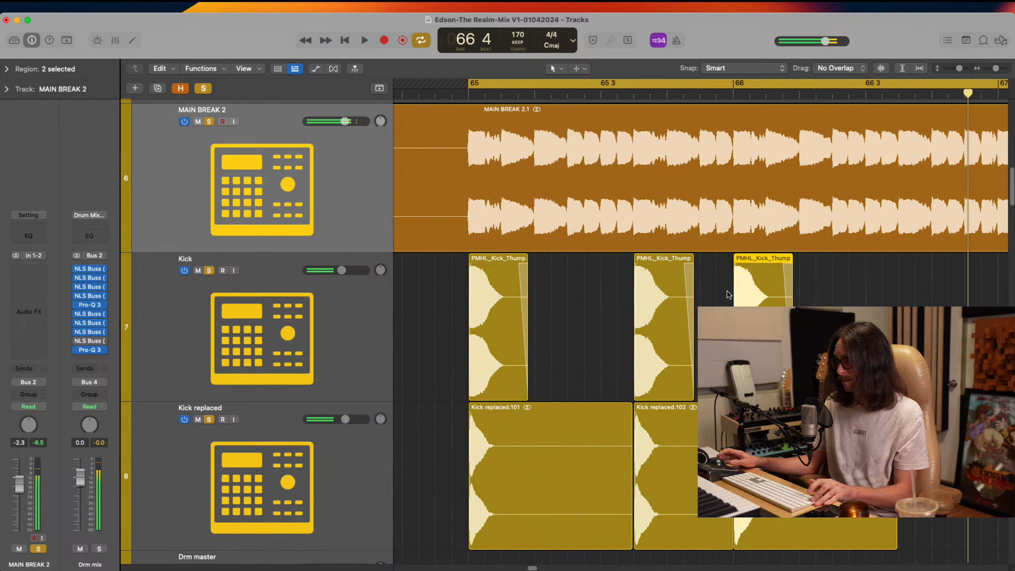
key(space)
scroll(728, 293, right, 3)
scroll(660, 367, right, 3)
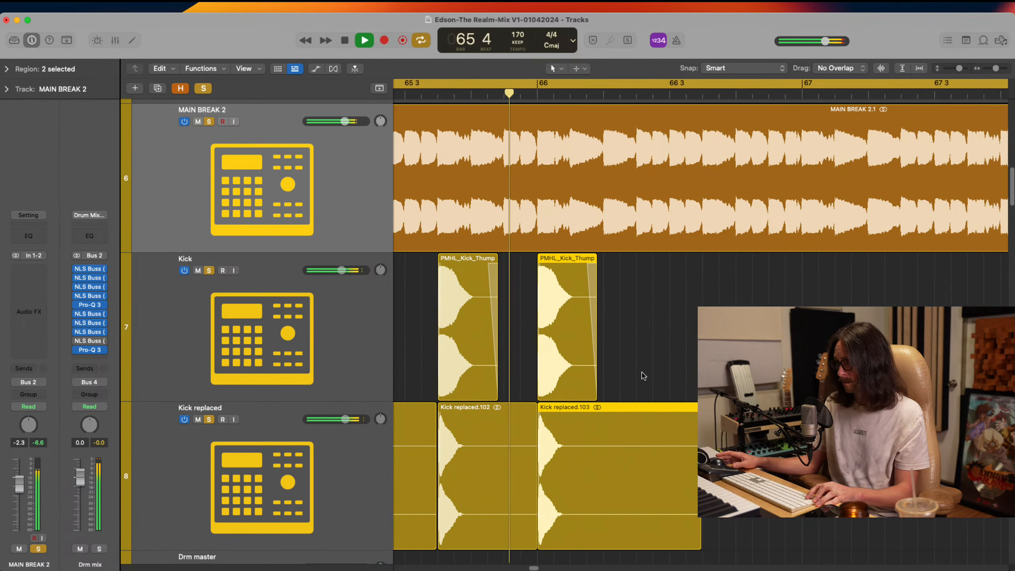
key(space)
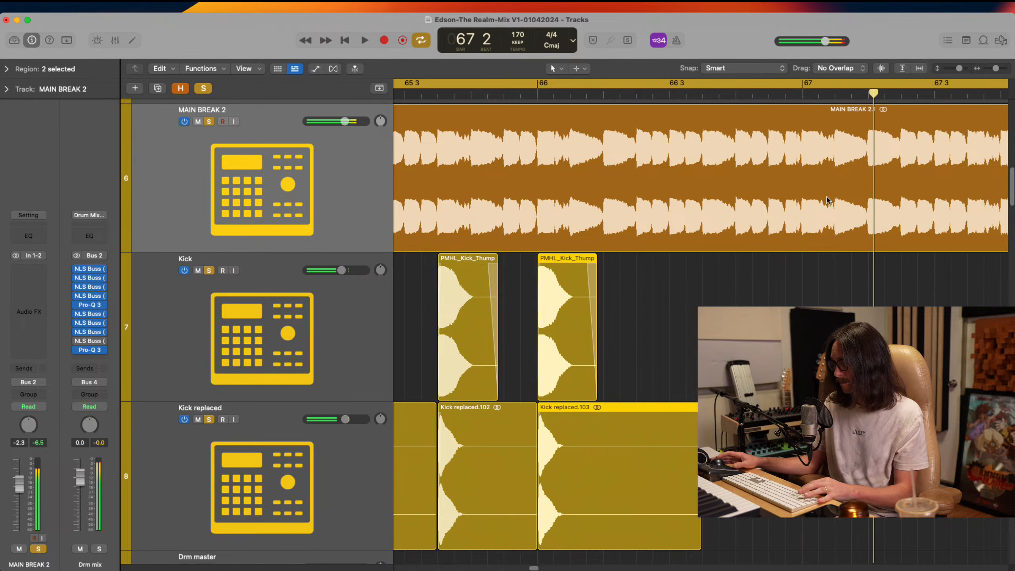
click(770, 96)
key(space)
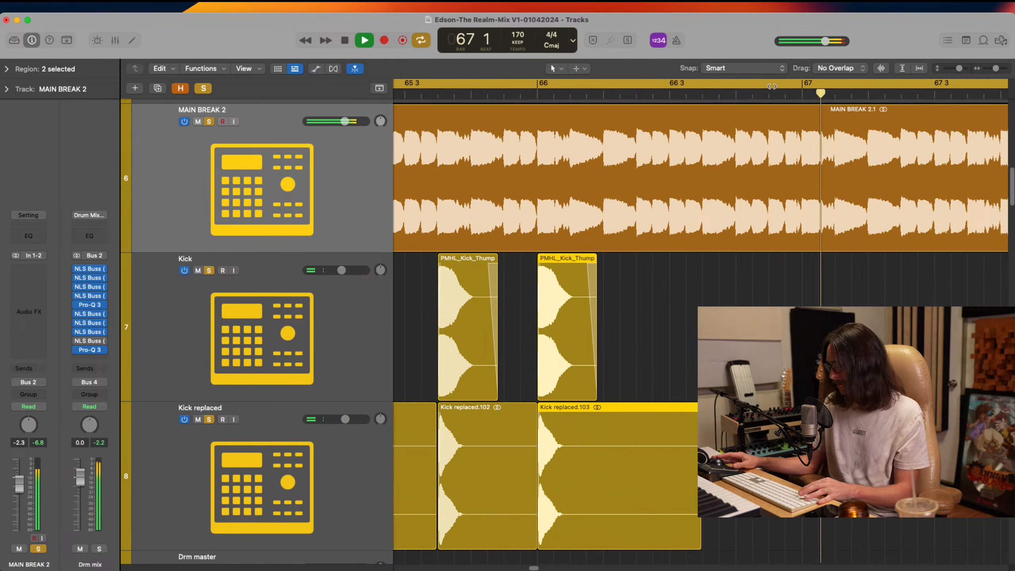
click(771, 85)
key(space)
drag(771, 85, 969, 128)
key(space)
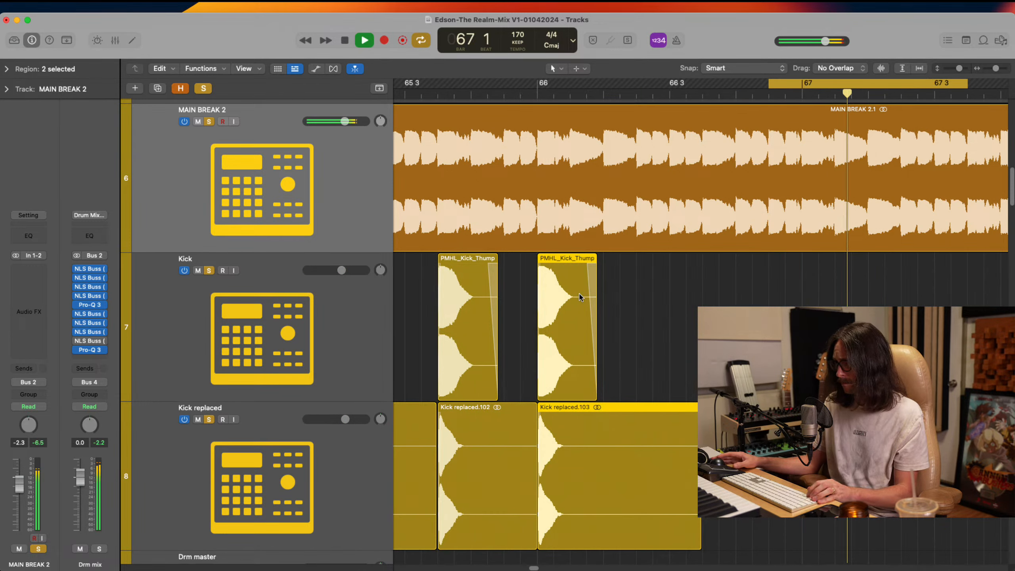
key(space)
Copy the bar 66 kick pair to MAIN BREAK 2's hit at 66 4 3 and audition it in the cycle
drag(561, 329, 792, 329)
key(space)
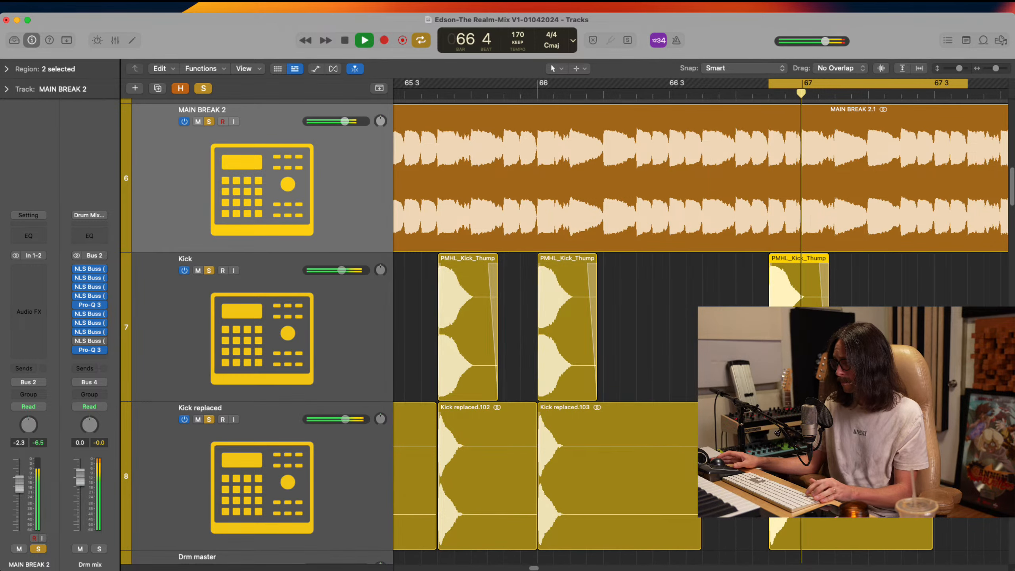
key(space)
drag(715, 139, 961, 557)
key(space)
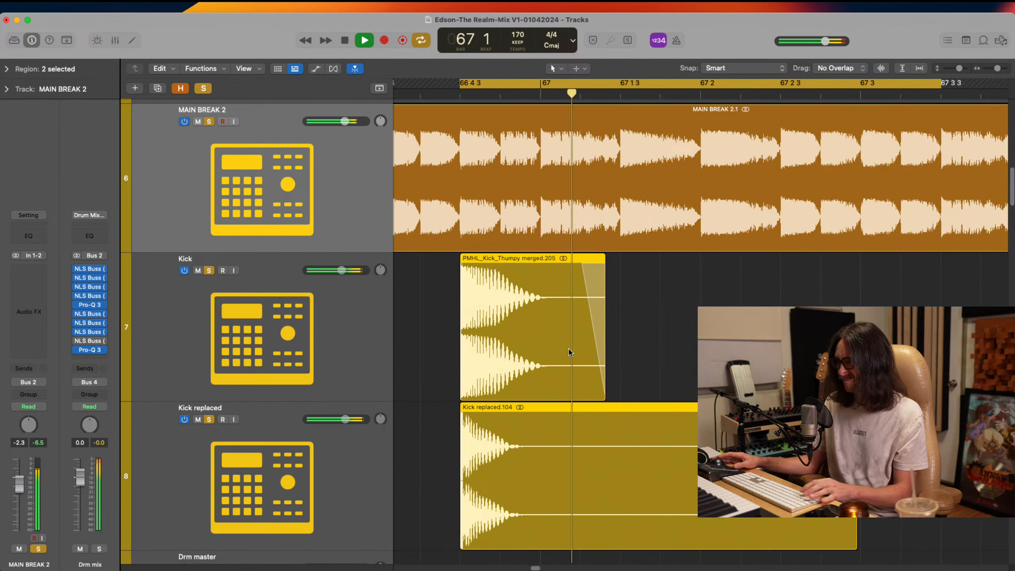
Copy the kick pair from 66 4 3 one sixteenth later, before bar 67, and audition the two hits
key(space)
drag(534, 365, 577, 365)
key(space)
Copy the last kick sample on the Kick track one sixteenth later to bar 67 and audition it in the cycle
key(space)
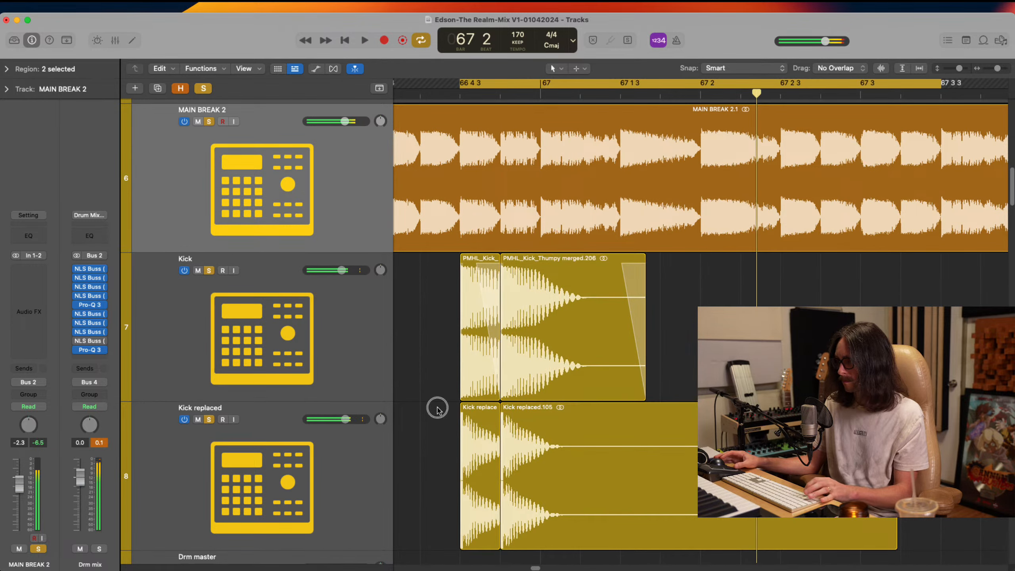
click(437, 408)
click(539, 478)
drag(553, 356, 594, 359)
key(space)
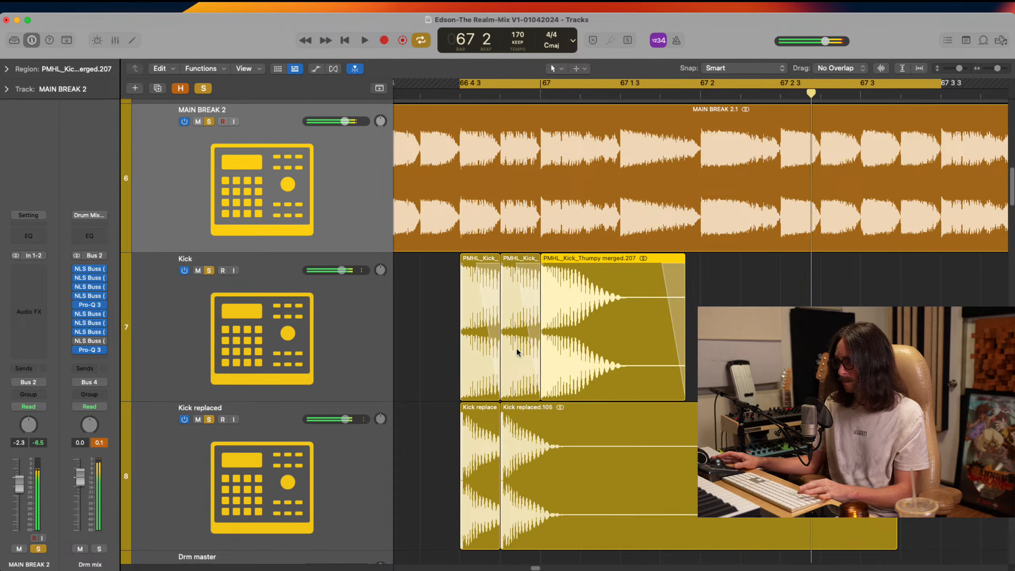
ctrl+alt+click(594, 369)
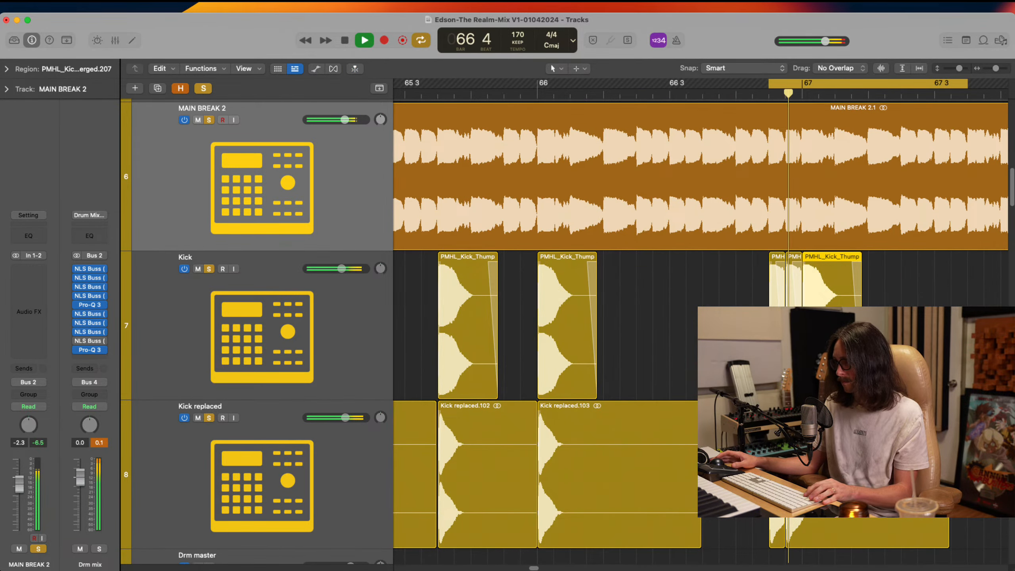
Unsolo the MAIN BREAK 2, Kick and Kick replaced tracks and audition the bar 67 kicks in the full mix
key(space)
alt+click(211, 269)
key(space)
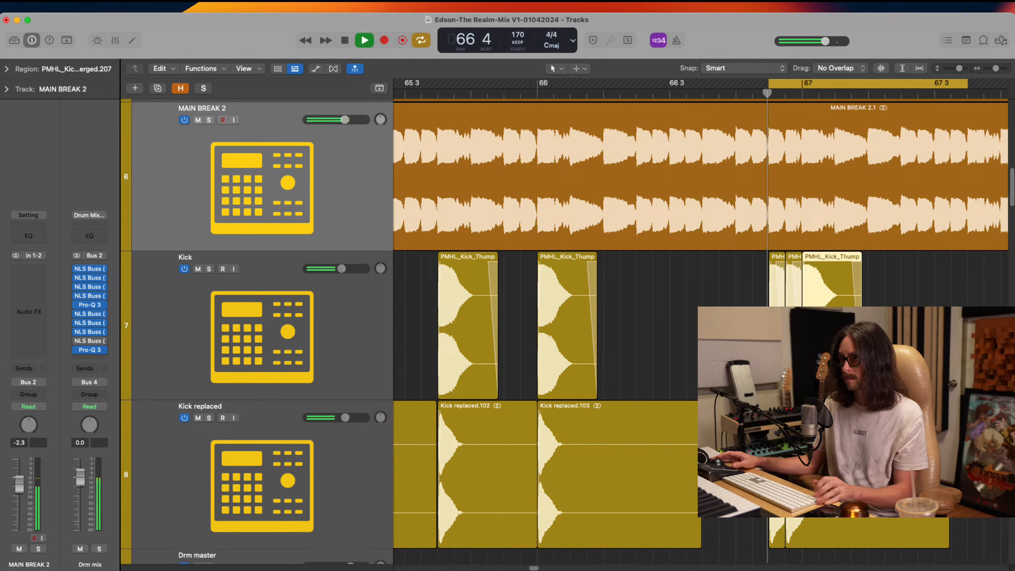
ctrl+alt+click(677, 389)
key(space)
Turn off the cycle and play the full mix from bar 65 through the new kick hits
click(535, 97)
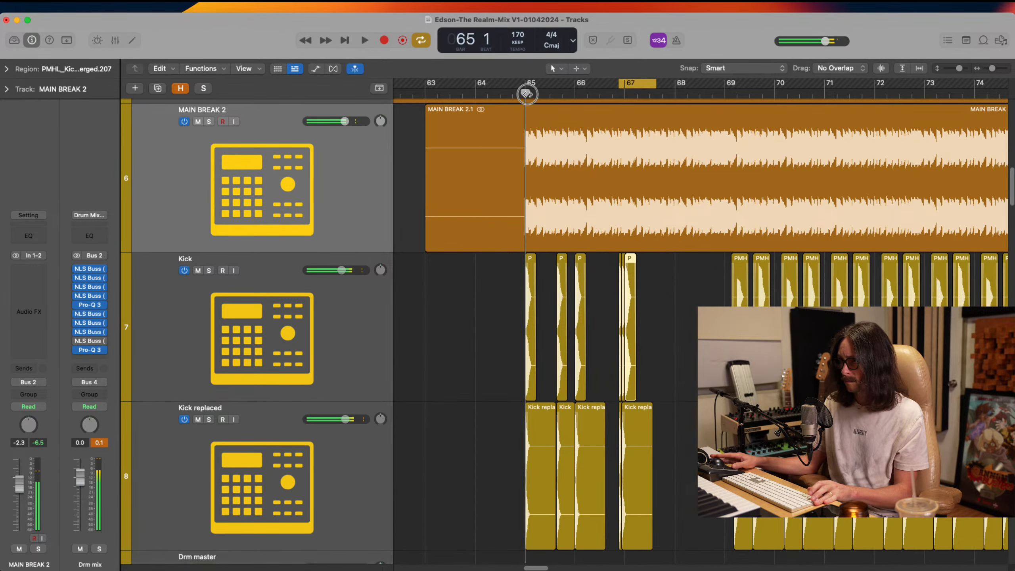
key(space)
key(c)
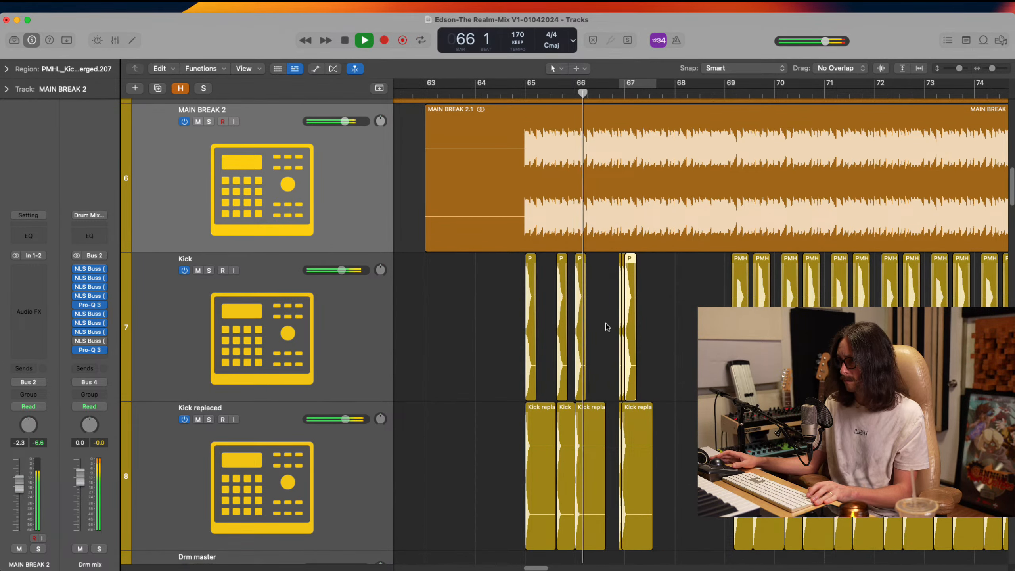
key(space)
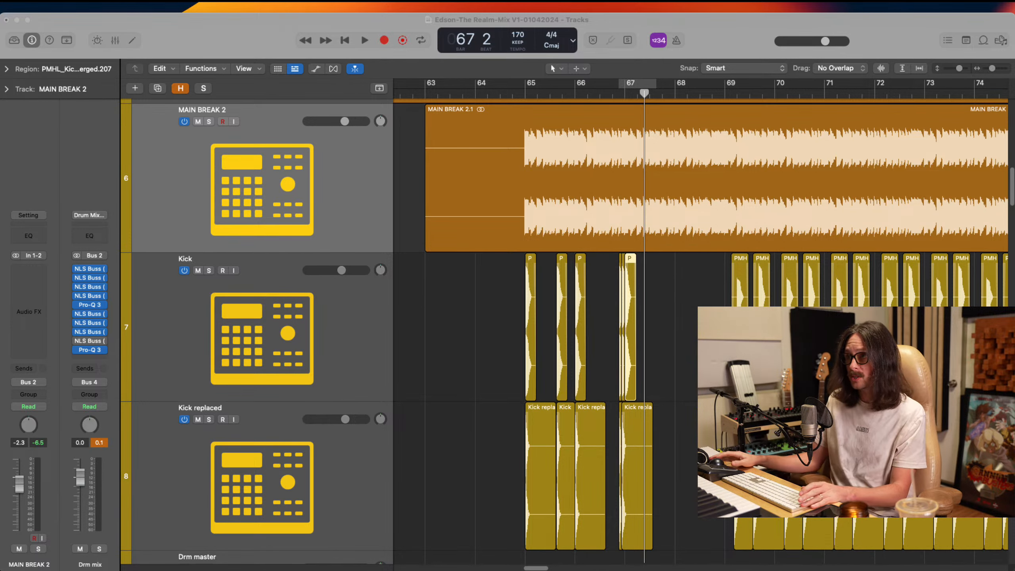
Split the MAIN BREAK 2 region exactly at bar 65 and delete the silent part before it
click(411, 180)
ctrl+alt+click(646, 444)
ctrl+alt+click(610, 343)
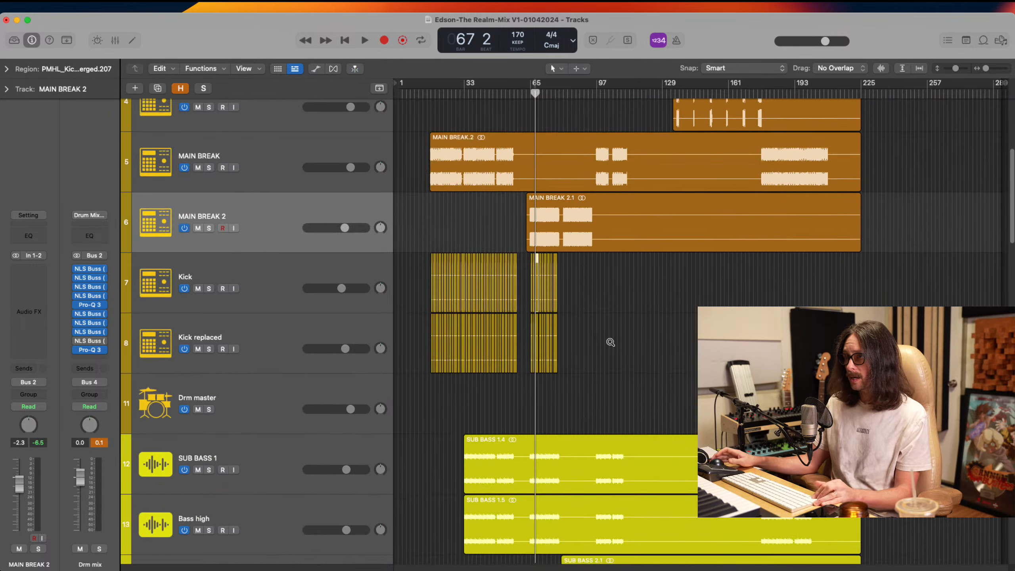
ctrl+alt+click(606, 333)
drag(517, 209, 622, 395)
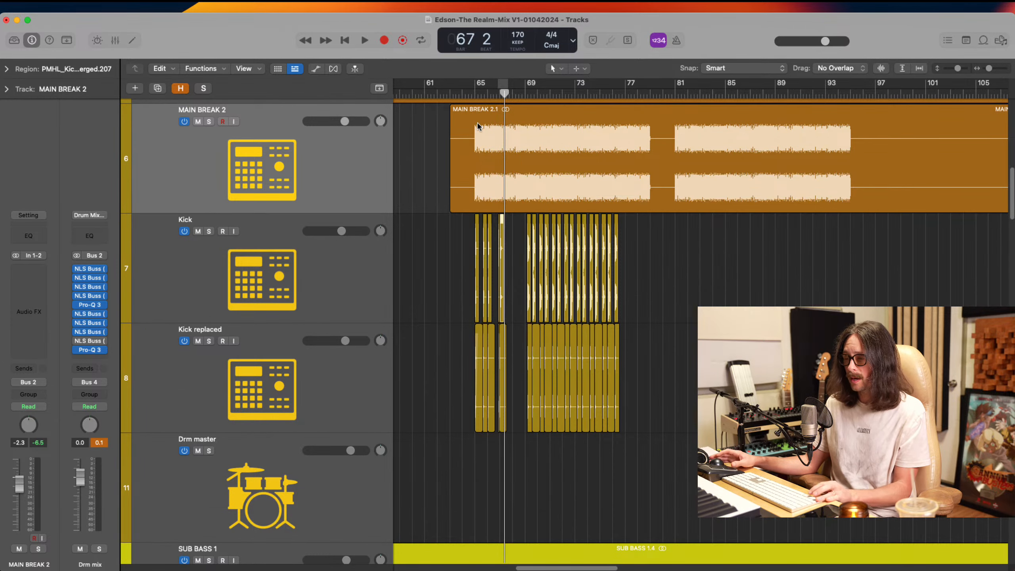
drag(463, 120, 517, 271)
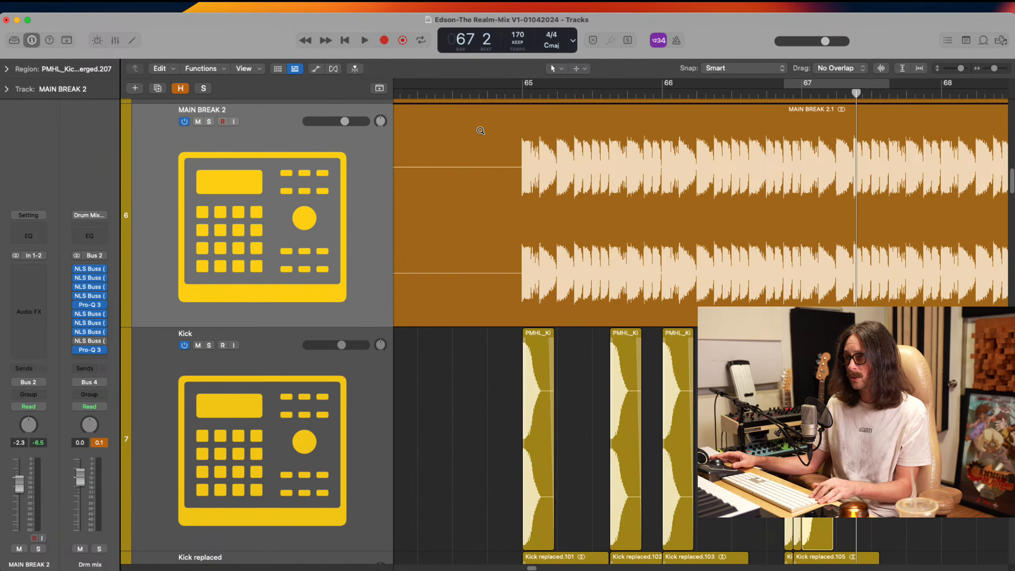
drag(484, 136, 587, 304)
drag(584, 156, 657, 297)
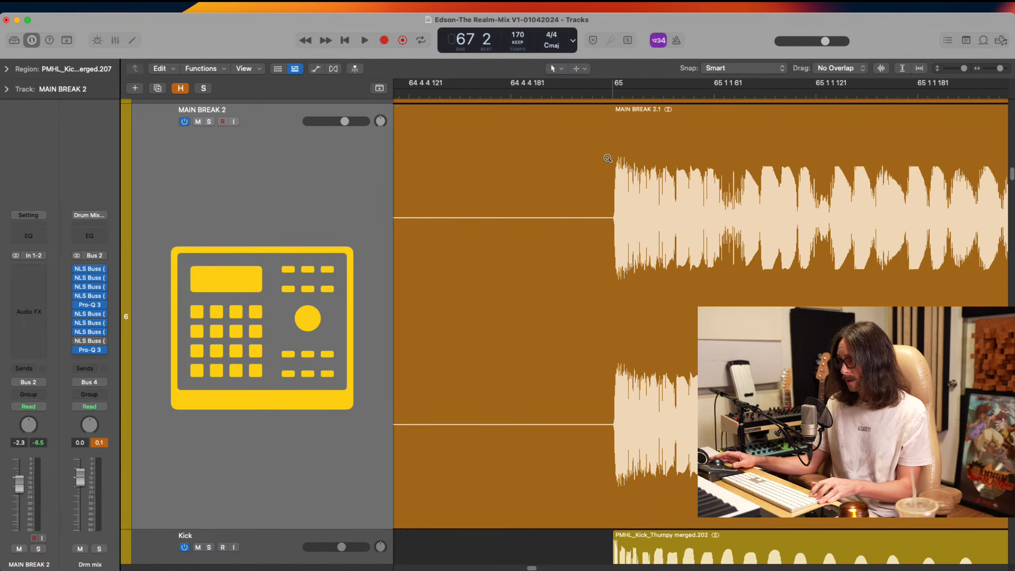
super+double_click(612, 159)
ctrl+alt+click(559, 182)
click(486, 333)
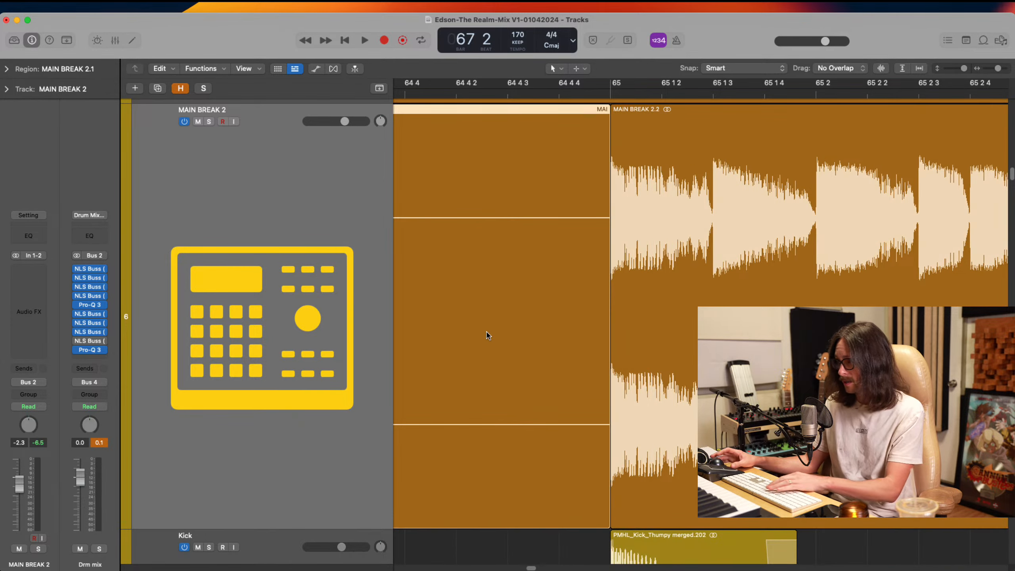
key(Delete)
Add a very short fade-in at MAIN BREAK 2's start on bar 65 and bend its curve so it rises quickly
drag(603, 194, 644, 311)
drag(459, 181, 533, 288)
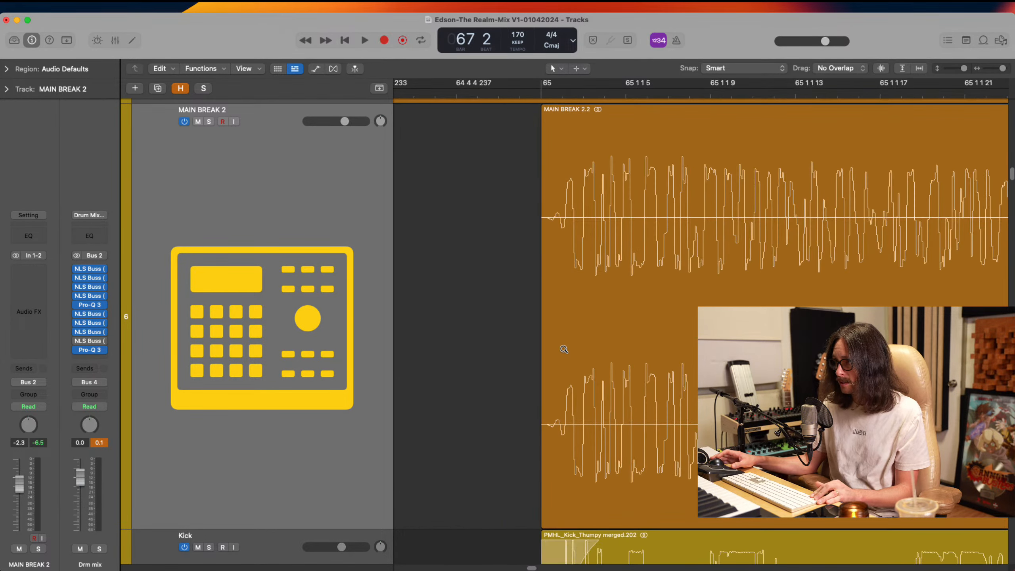
click(564, 248)
drag(585, 252, 485, 276)
drag(638, 259, 521, 272)
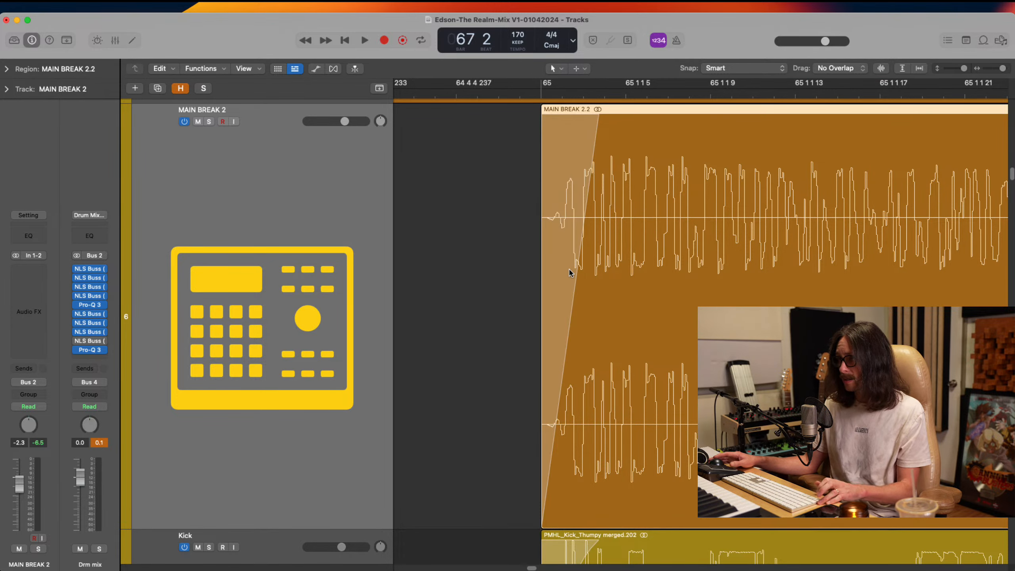
alt+click(598, 118)
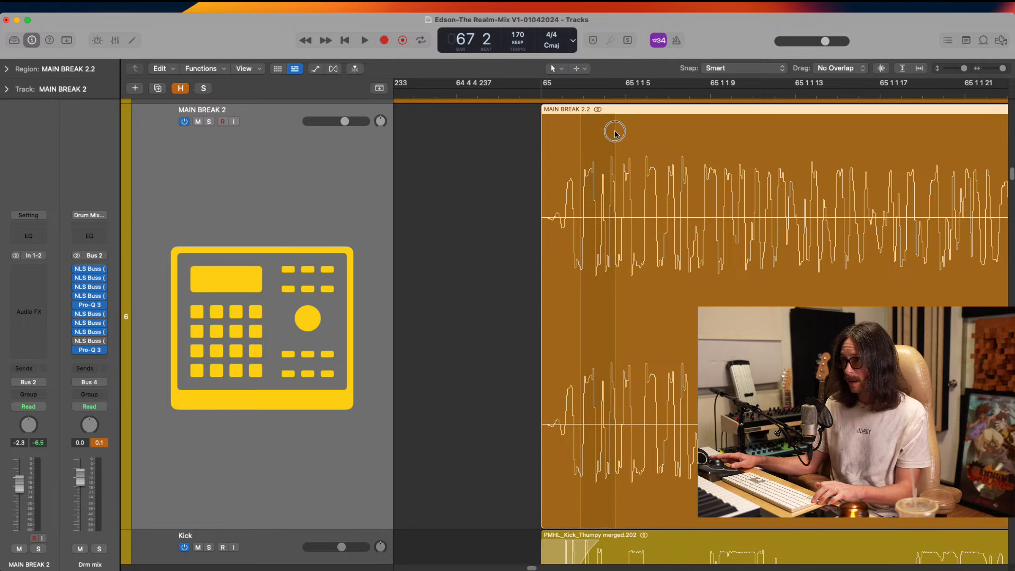
drag(610, 224, 536, 230)
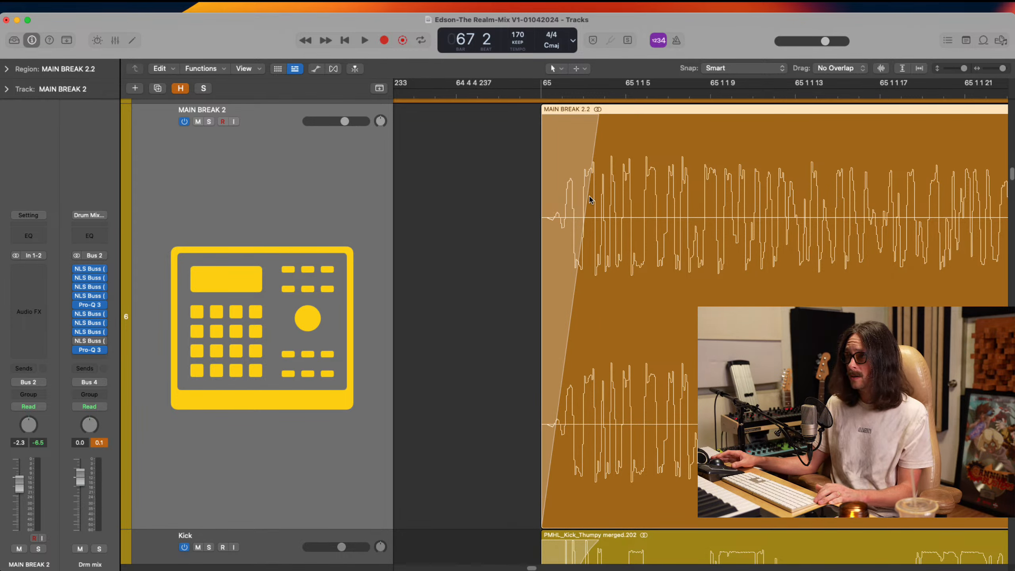
drag(591, 200, 562, 152)
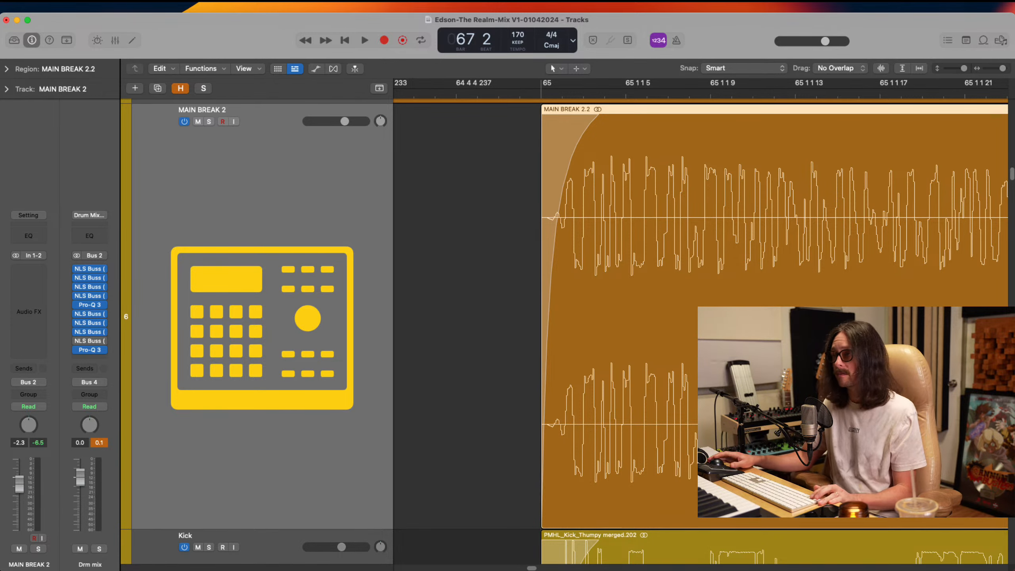
Delete all Kick and Kick replaced regions from bar 69 onward, keeping the kick hits placed between bars 65 and 67
ctrl+alt+click(590, 199)
ctrl+alt+click(589, 198)
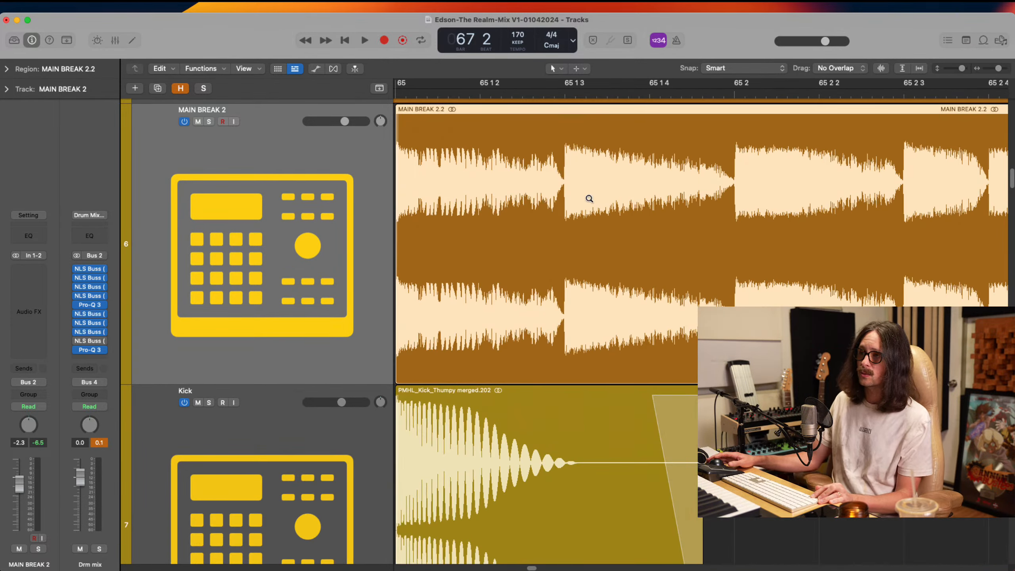
ctrl+alt+click(590, 198)
ctrl+alt+click(590, 198)
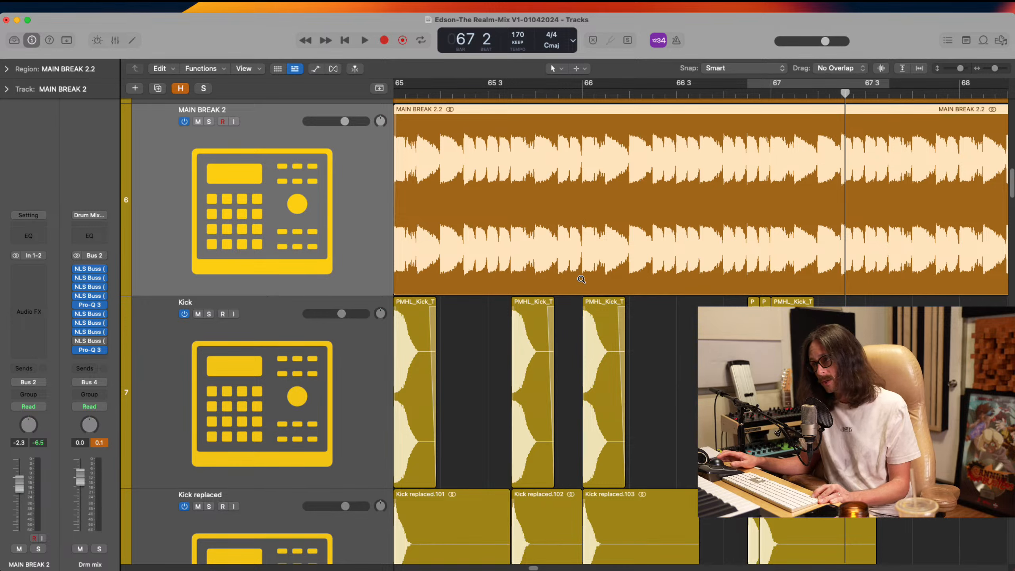
ctrl+alt+click(589, 244)
ctrl+alt+click(589, 244)
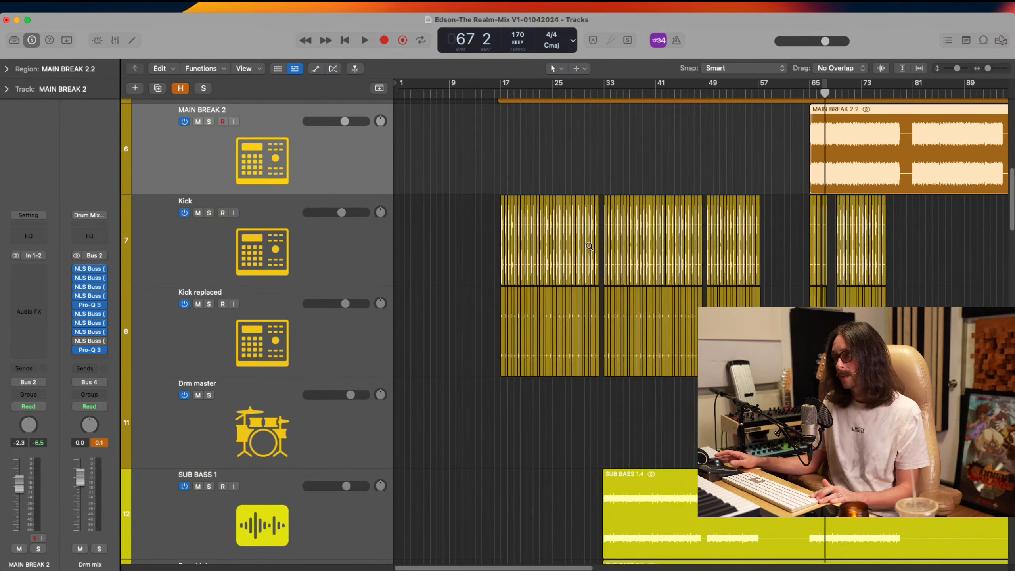
drag(791, 159, 933, 303)
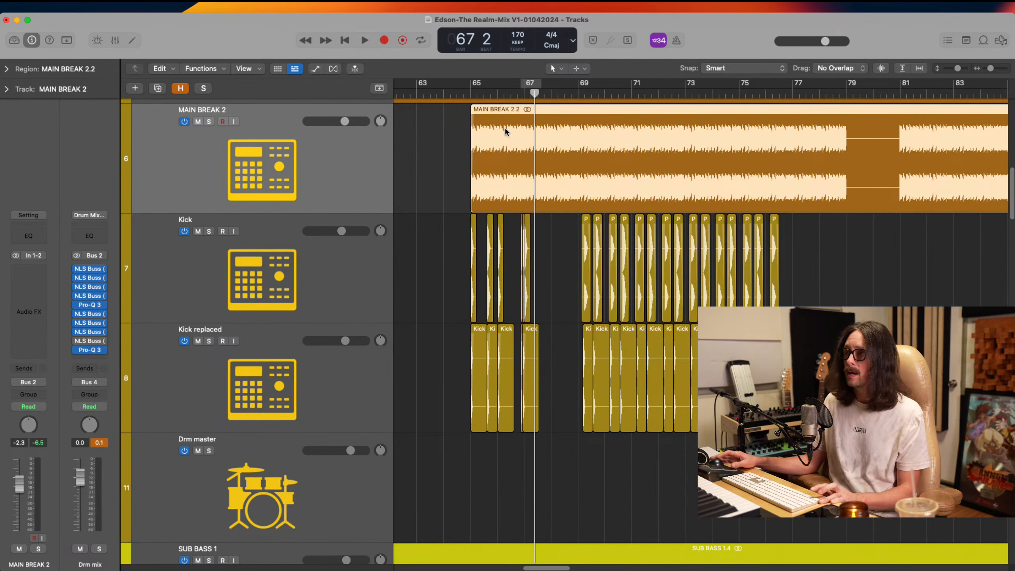
drag(453, 156, 808, 475)
mouse_move(929, 270)
mouse_down()
mouse_move(685, 374)
mouse_move(549, 394)
mouse_up()
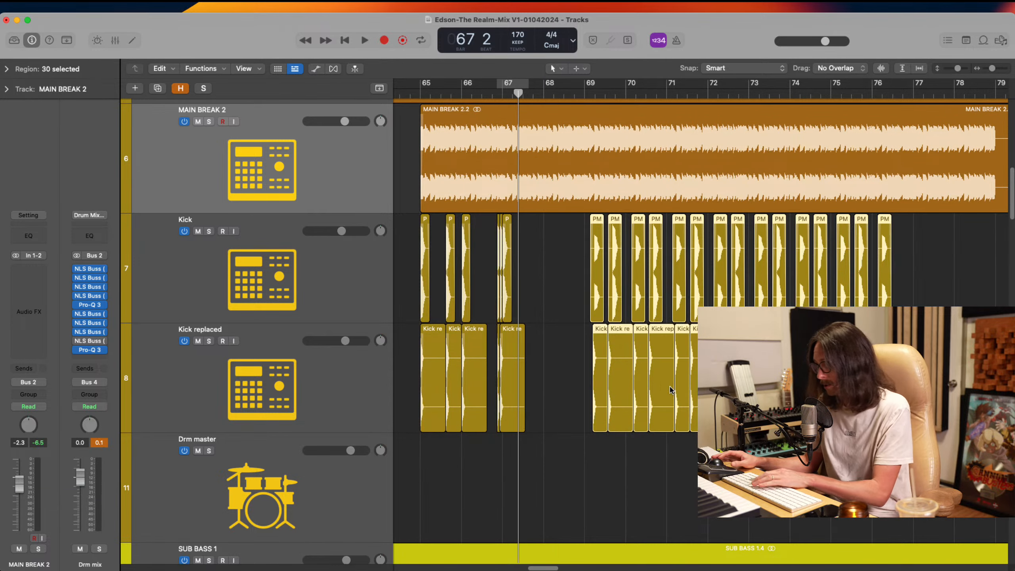
key(Delete)
Set the cycle range from bar 65 to 67 3 and audition the kick pattern with MAIN BREAK 2
drag(423, 87, 522, 104)
drag(446, 220, 578, 447)
scroll(690, 248, left, 5)
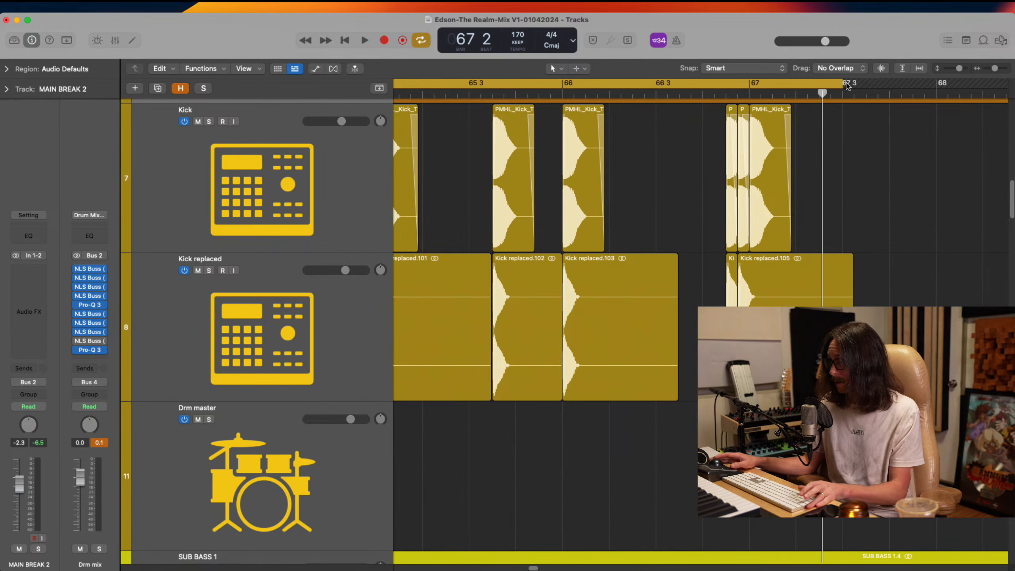
ctrl+alt+click(752, 220)
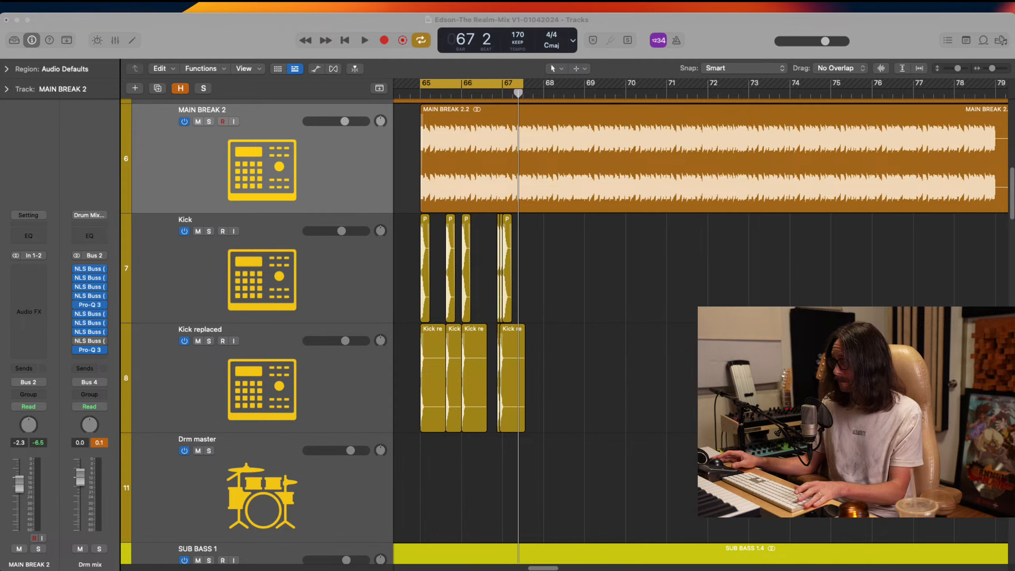
click(773, 306)
key(space)
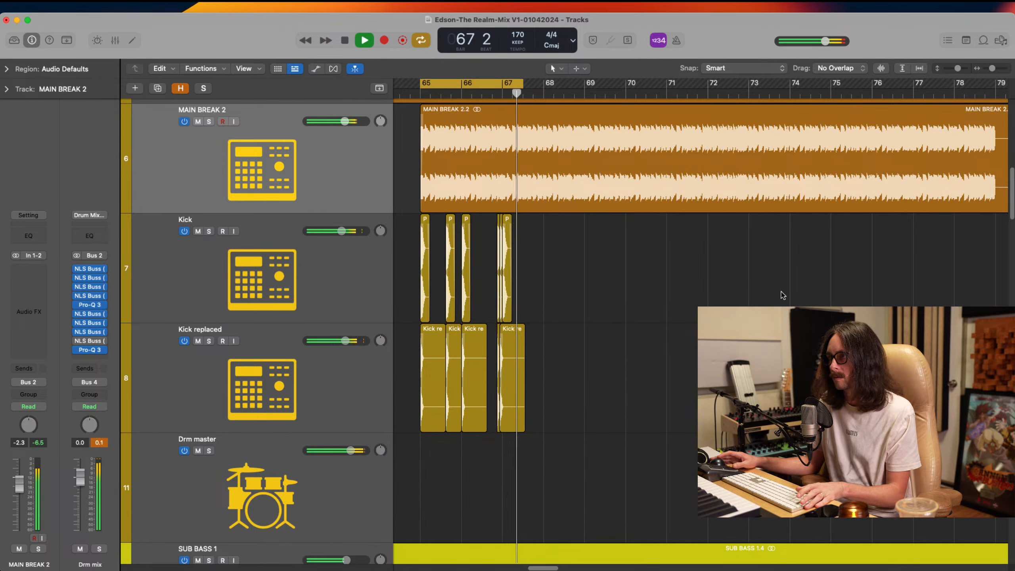
Extend the cycle range to end at bar 69 and audition the four-bar section
drag(523, 84, 584, 100)
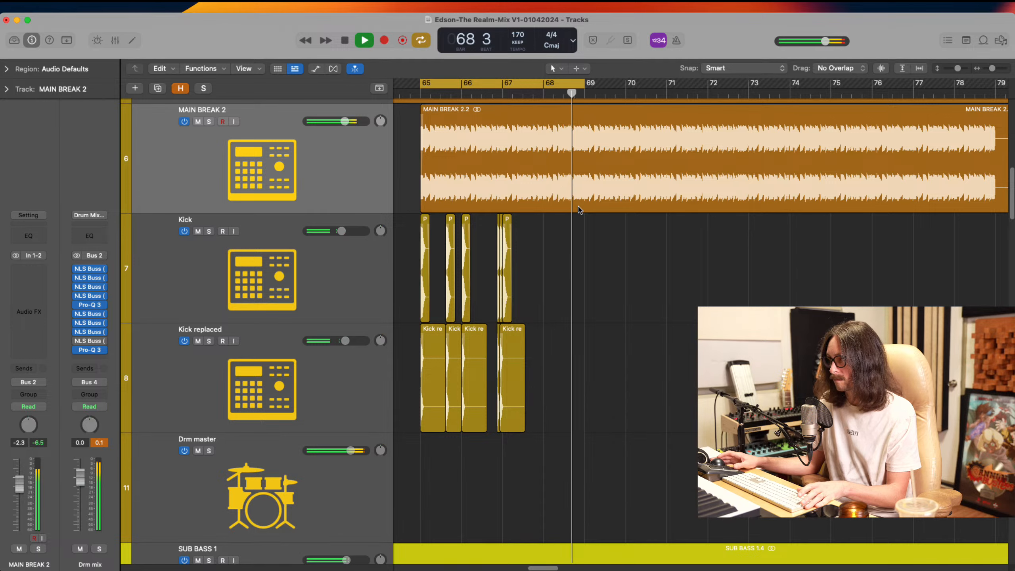
key(space)
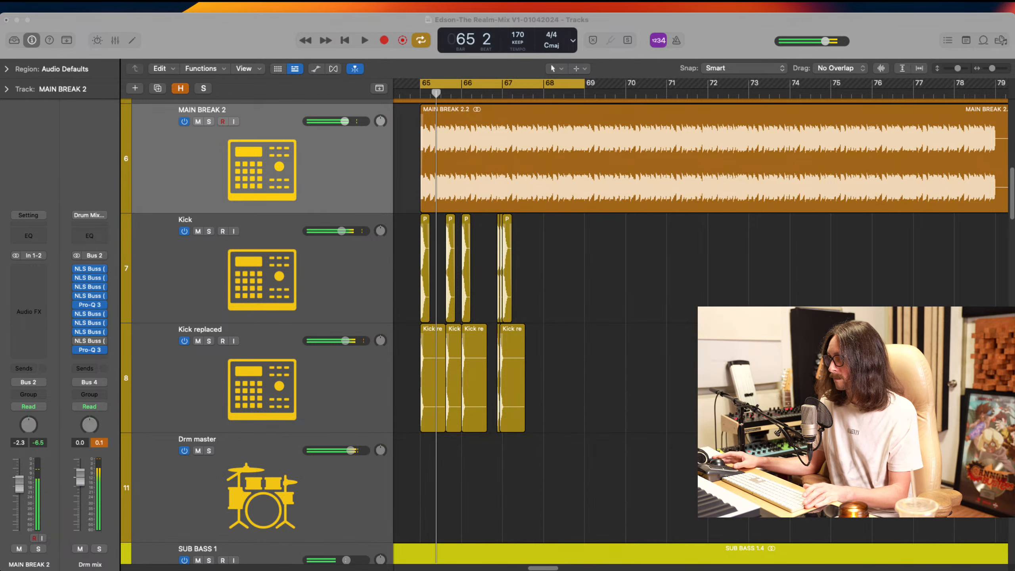
click(509, 203)
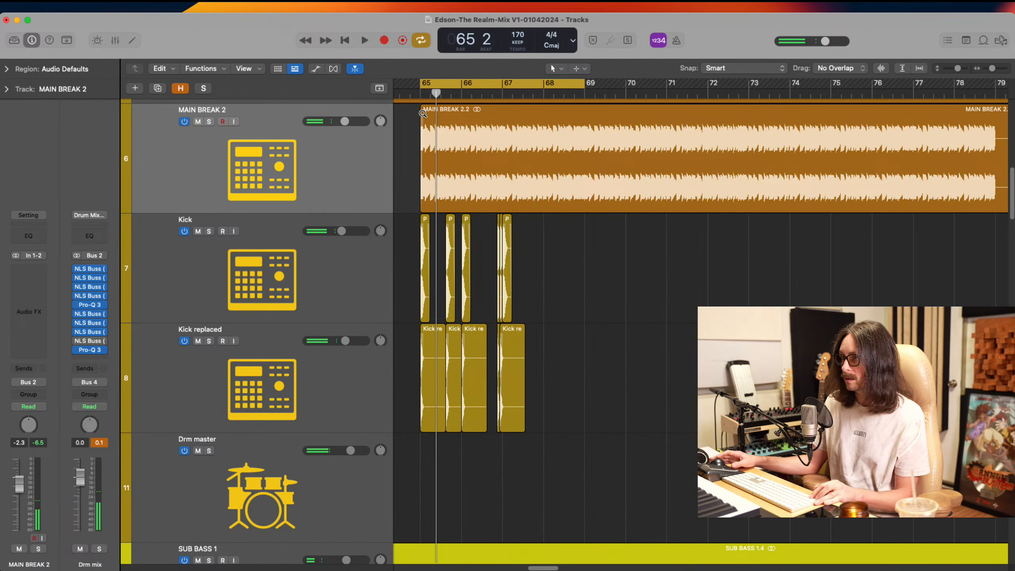
drag(422, 114, 716, 422)
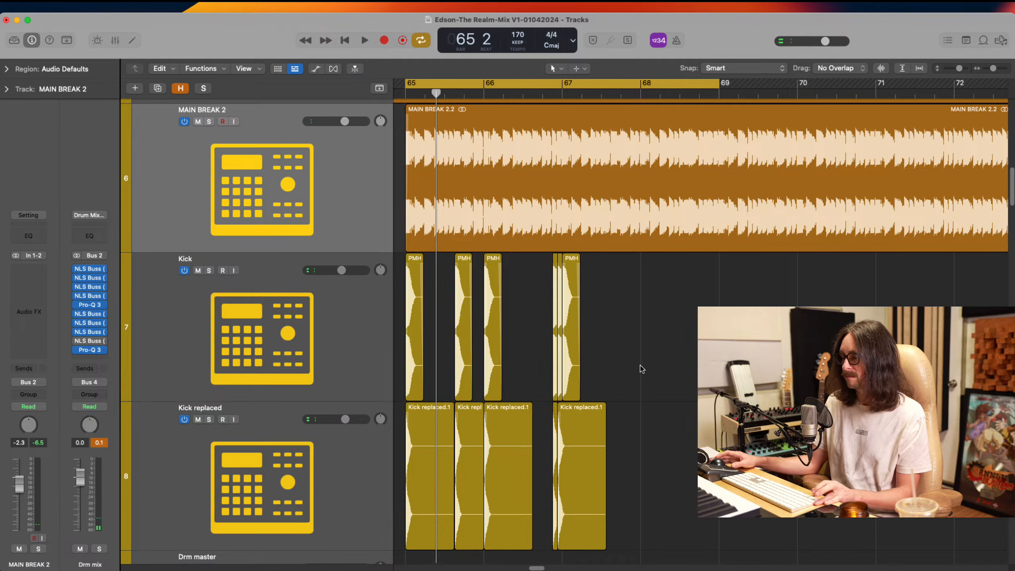
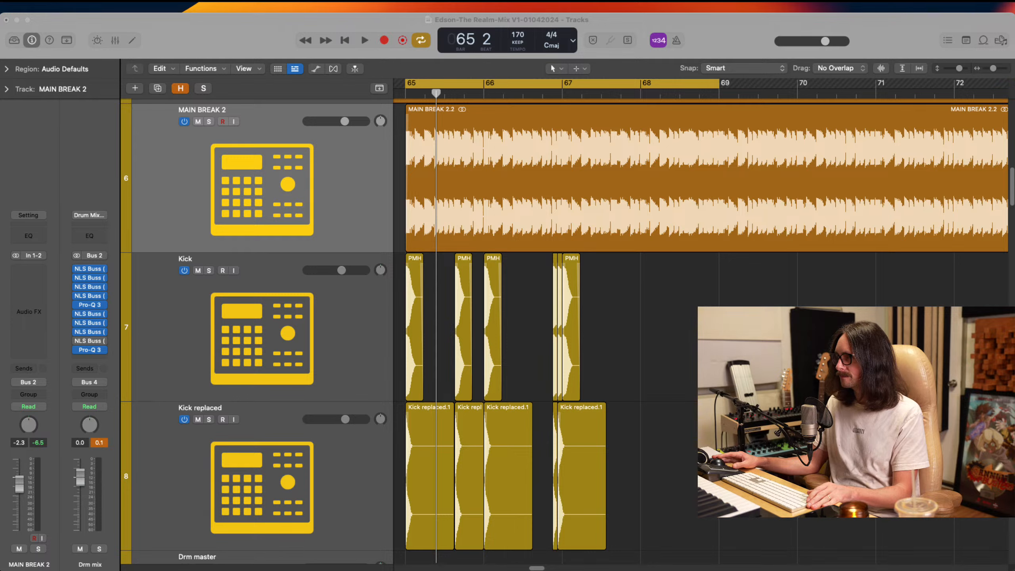
Solo the MAIN BREAK 2, Kick and Kick replaced tracks and audition the pattern
key(space)
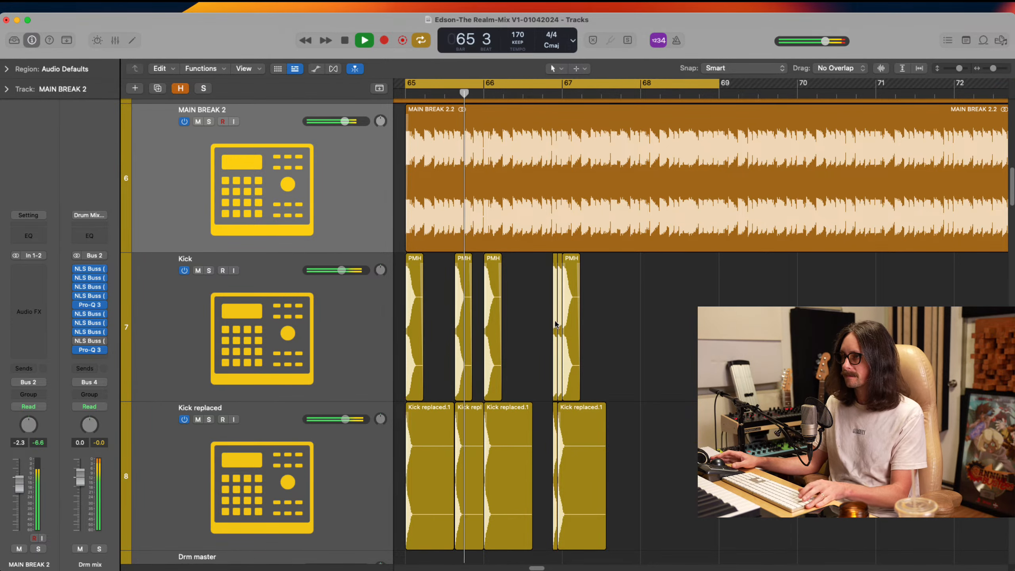
drag(209, 122, 211, 426)
key(space)
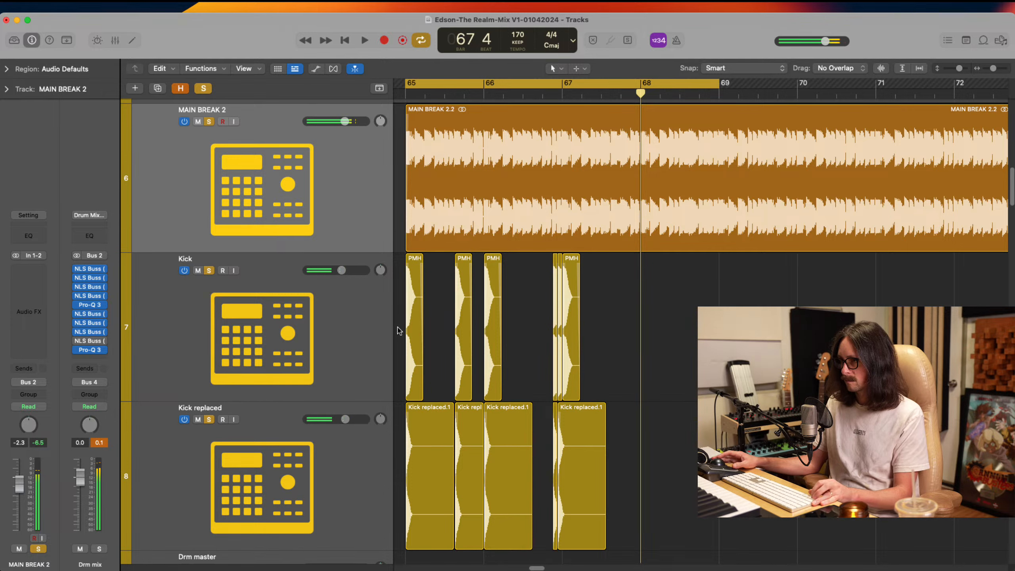
Copy the first three Kick hits with their Kick replaced layers to start at 67 3, and audition them
drag(399, 330, 516, 510)
drag(416, 489, 607, 482)
key(space)
key(z)
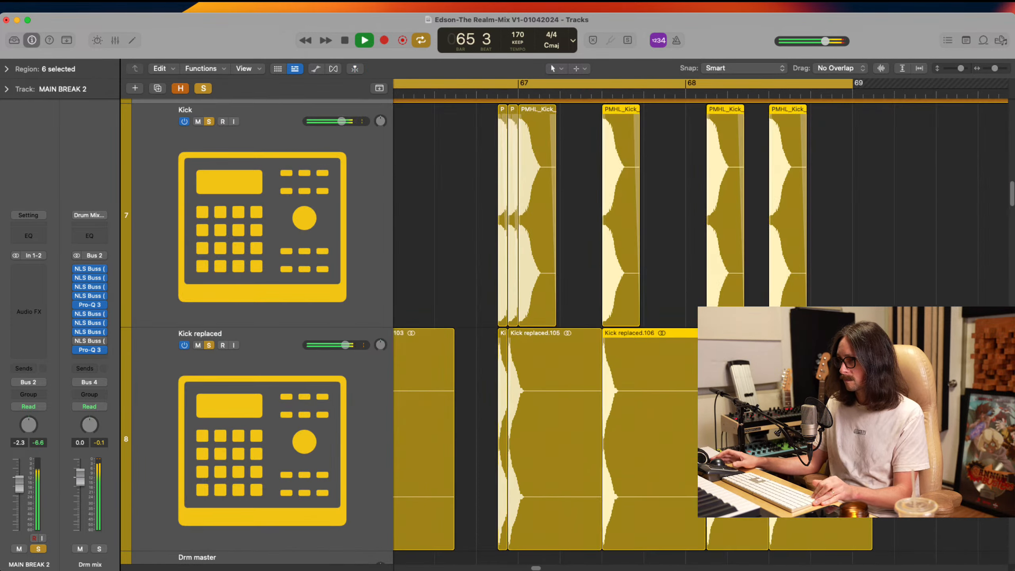
scroll(674, 259, up, 4)
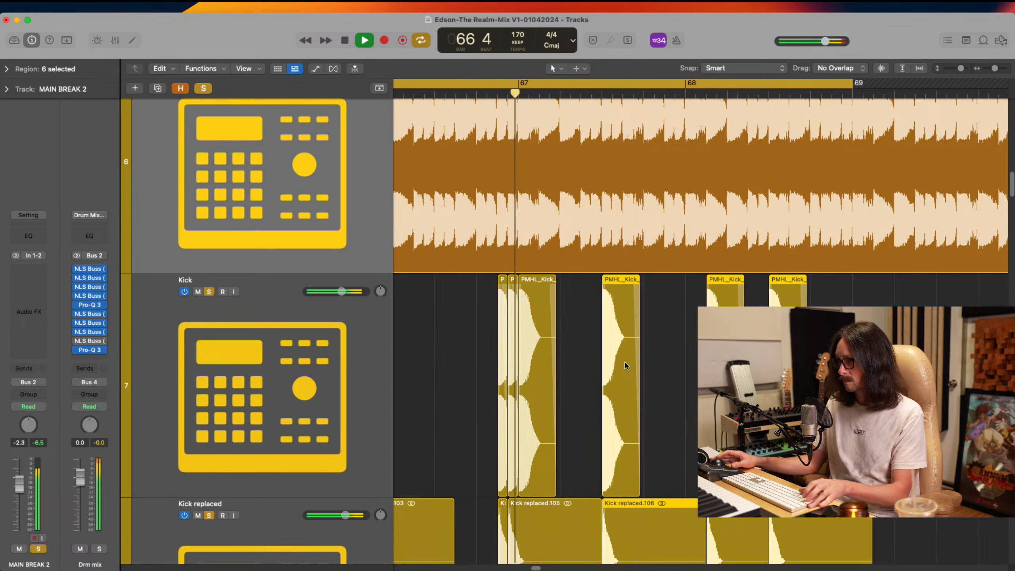
key(space)
Move the six copied regions so they start at 67 3 3, and audition them with the cycle off
drag(624, 370, 644, 369)
key(space)
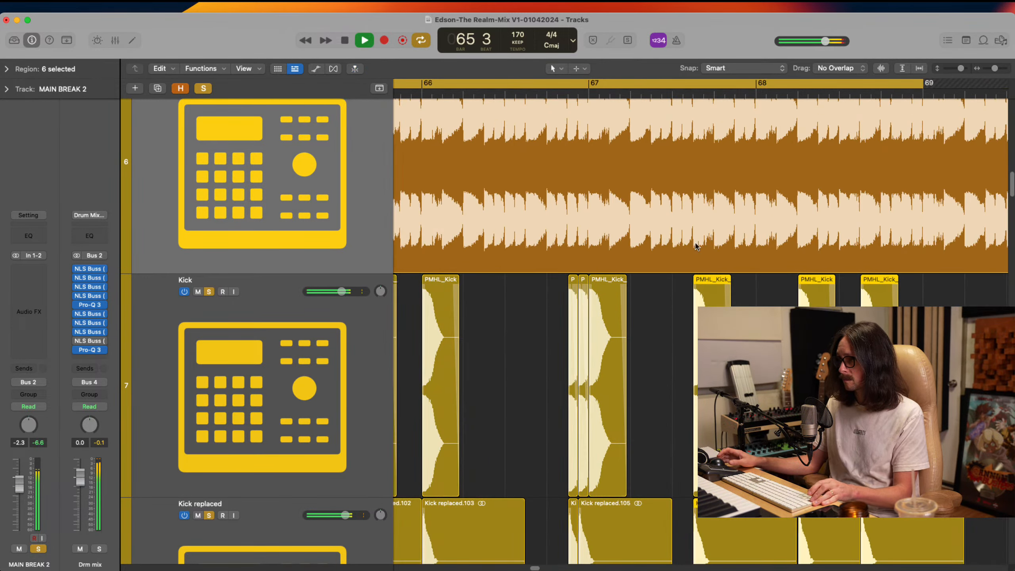
key(c)
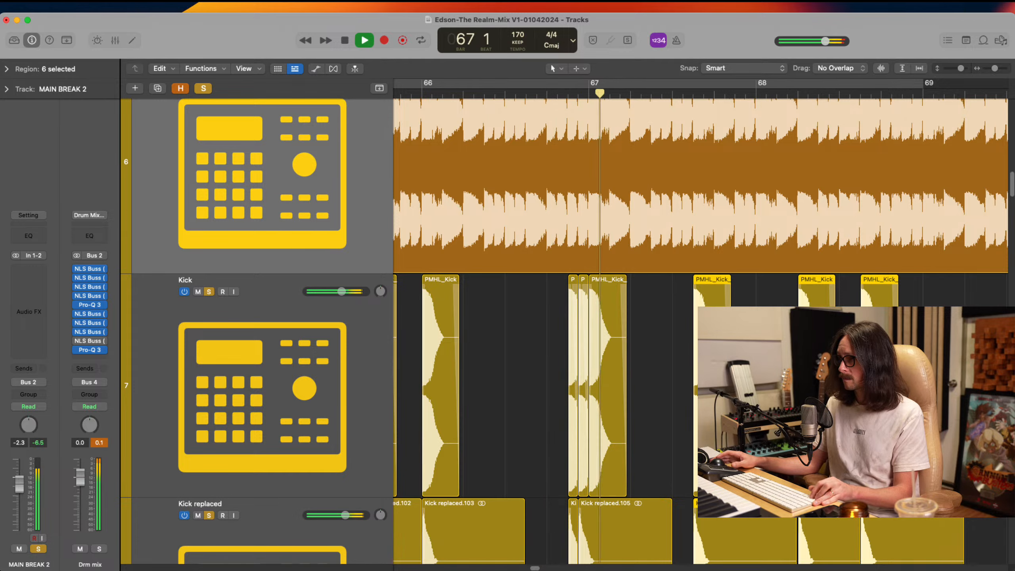
scroll(686, 255, down, 1)
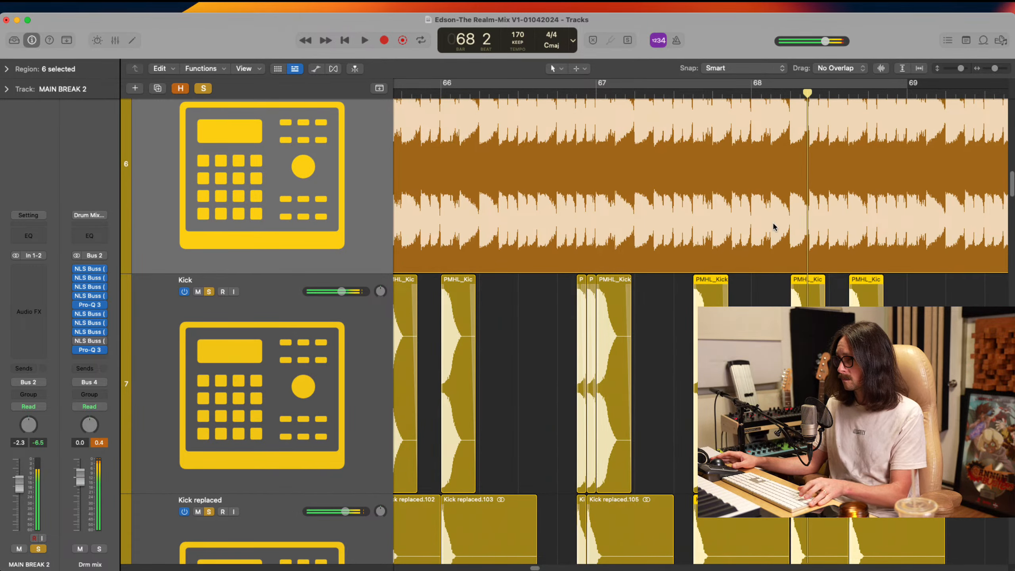
Move the Kick and Kick replaced pair at 68 2 to the start of bar 68
drag(672, 189, 931, 564)
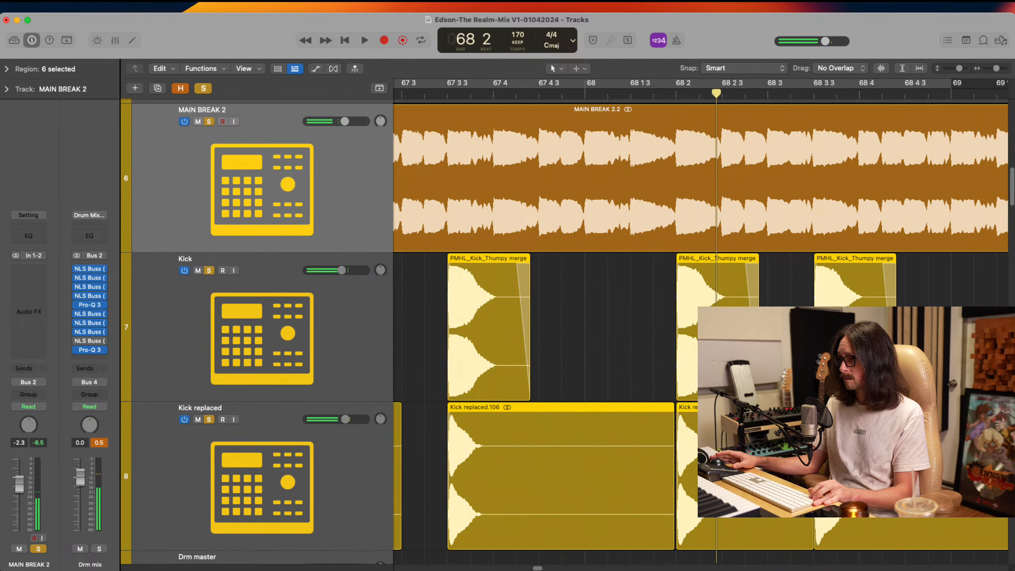
click(785, 356)
click(729, 355)
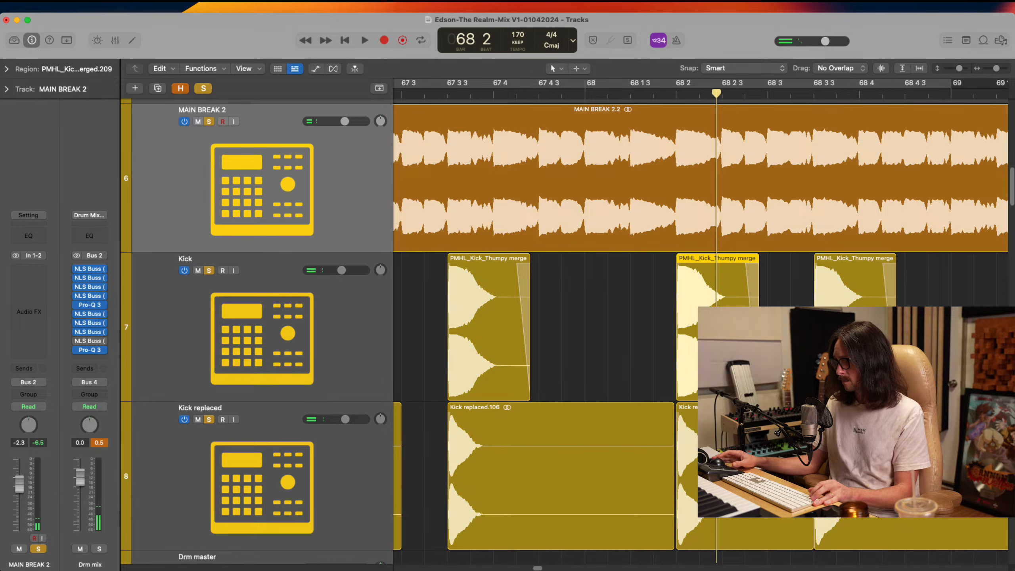
shift+click(727, 444)
click(439, 95)
key(space)
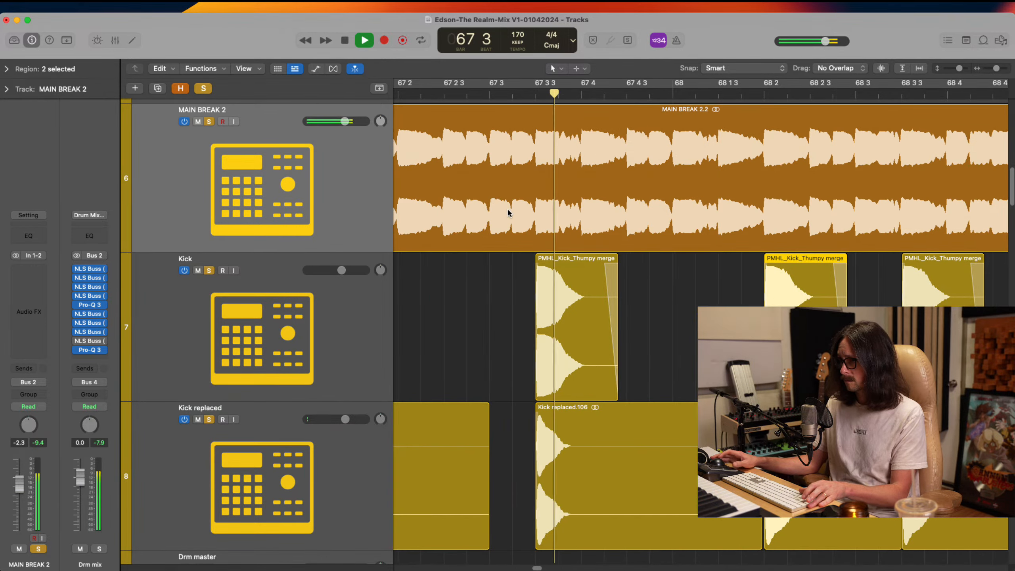
key(space)
drag(771, 314, 688, 317)
Audition the kicks in bar 68 against MAIN BREAK 2
key(space)
key(space)
click(524, 99)
key(space)
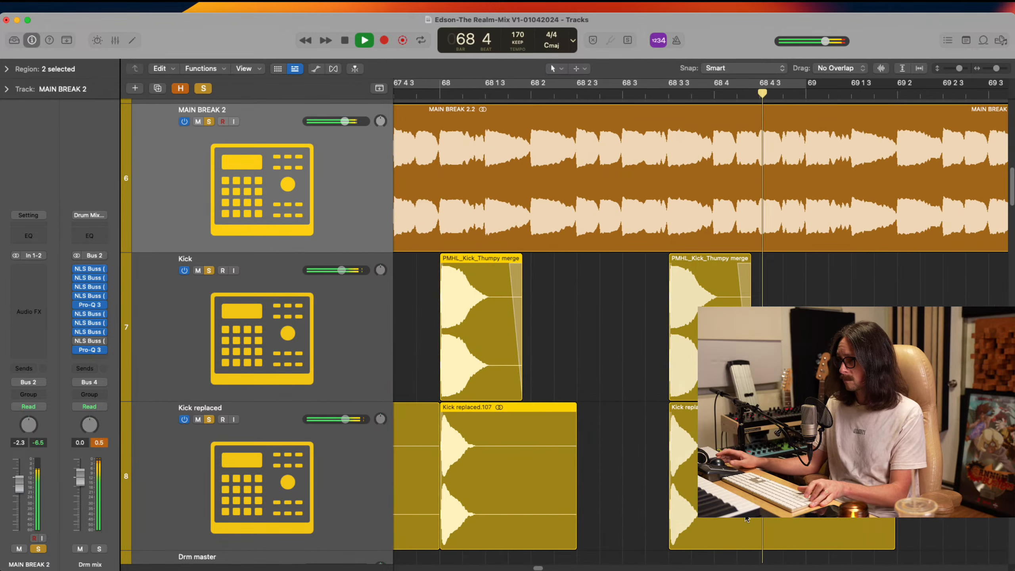
key(space)
key(space)
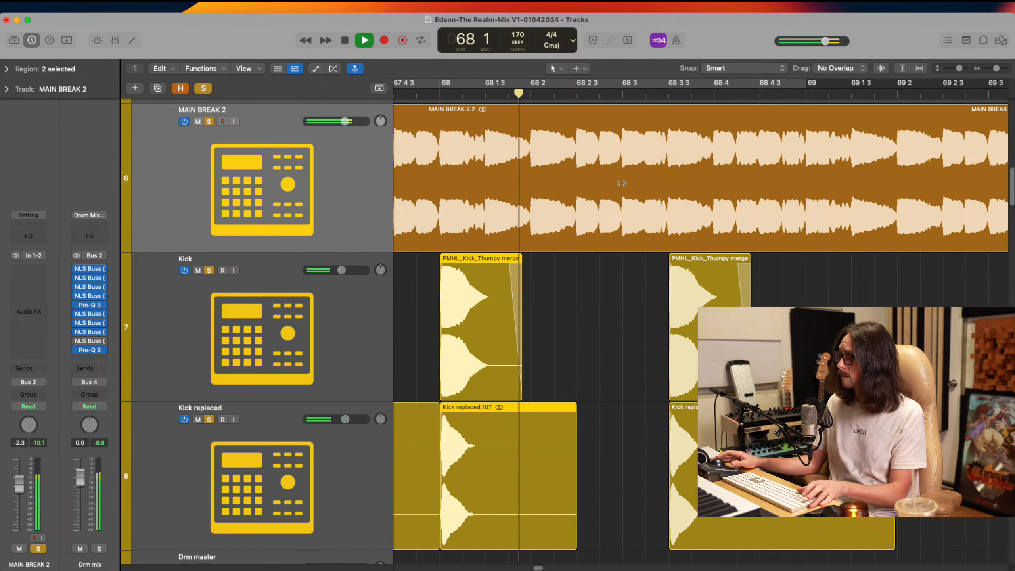
Set the cycle range from 68 3 to 69 2 and audition the passage
key(space)
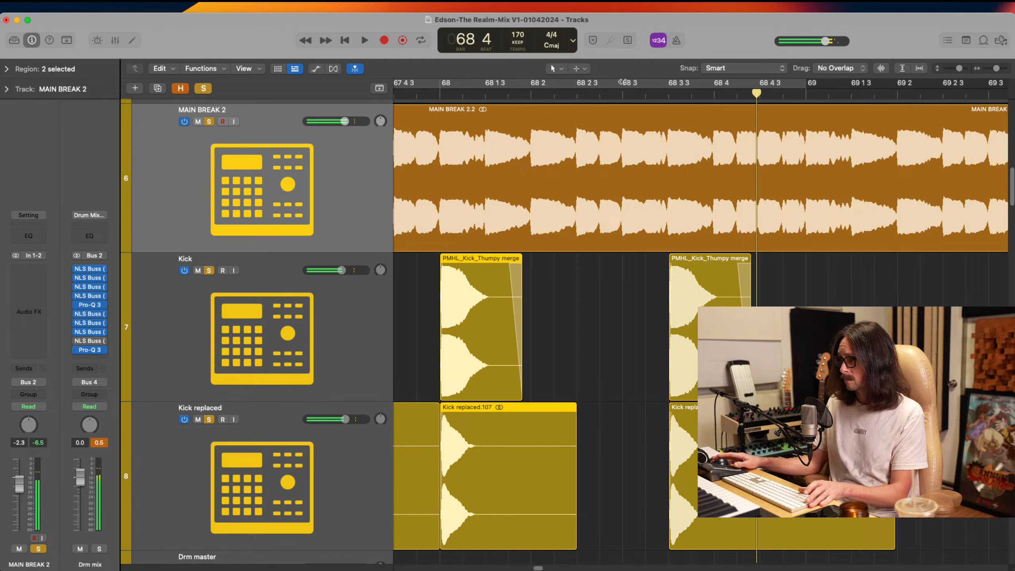
drag(624, 82, 905, 82)
key(space)
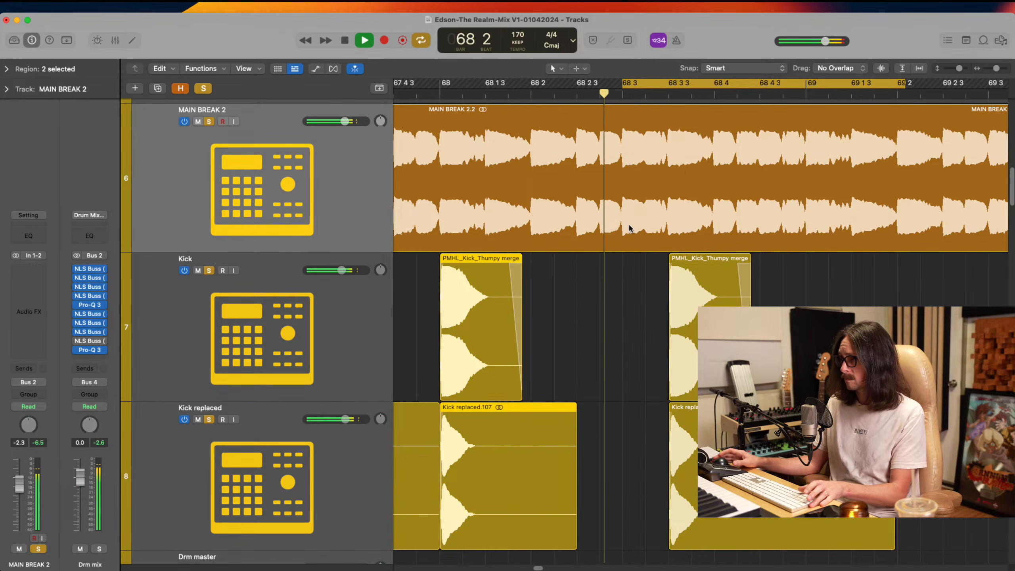
Copy the Kick region at 68 3 3 to 68 3, delete the leftover original and audition the change
key(space)
drag(688, 362, 679, 385)
key(space)
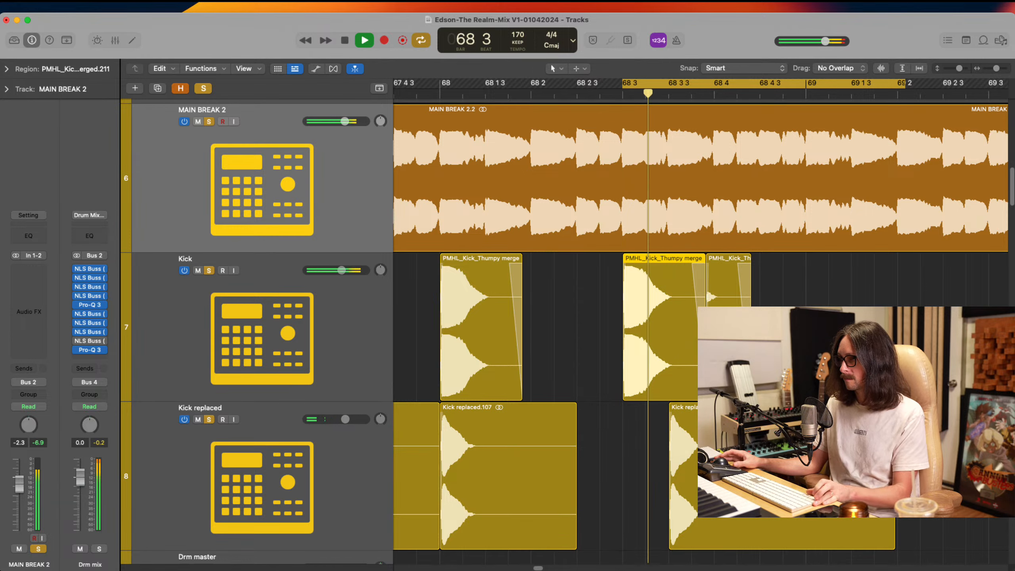
key(space)
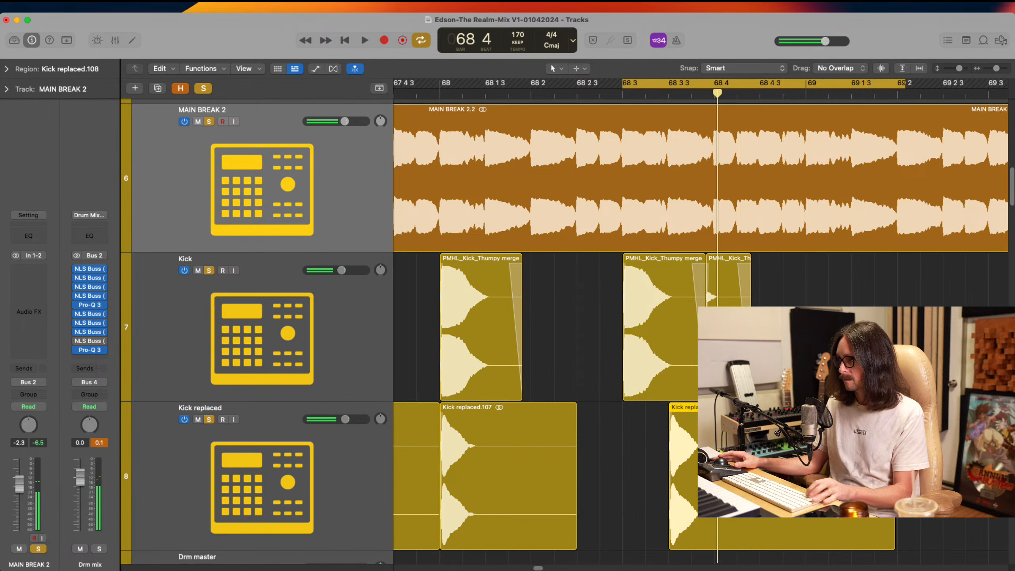
click(726, 351)
key(Delete)
Move the Kick replaced region at 68 3 3 to about 68 3 1 230, just before 68 3 2
key(space)
key(space)
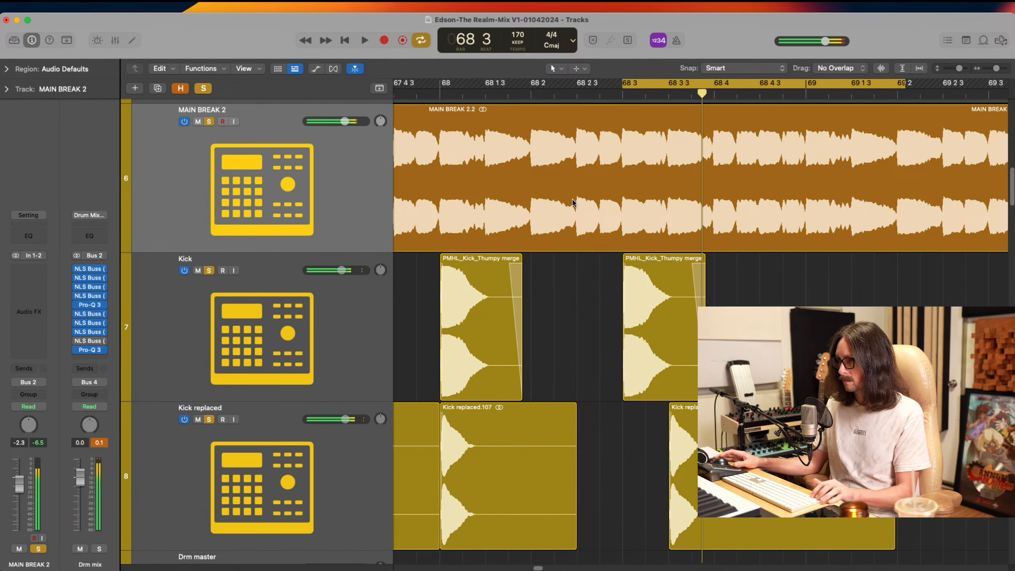
drag(572, 200, 682, 485)
key(space)
key(space)
click(771, 484)
key(space)
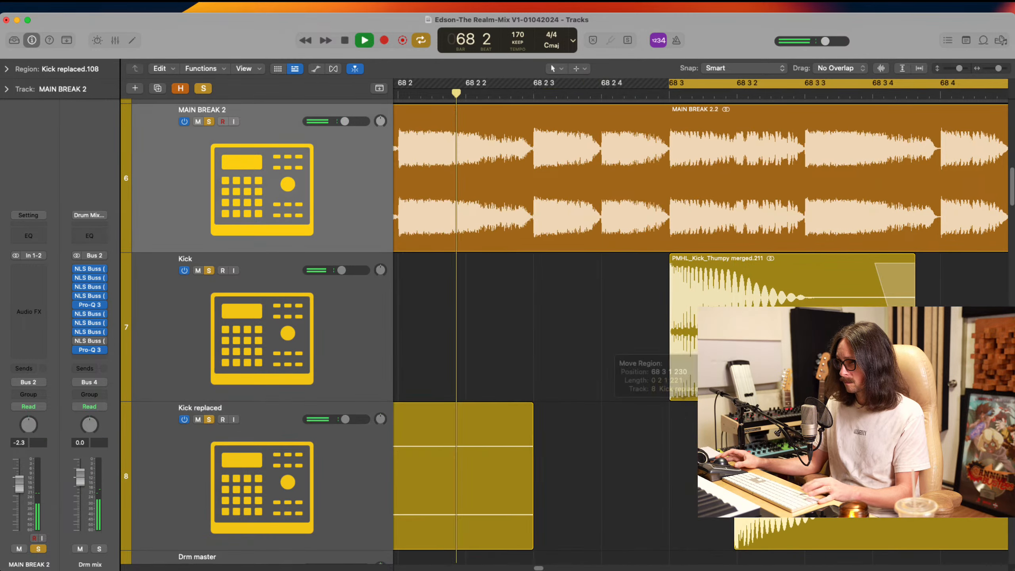
drag(670, 319, 781, 510)
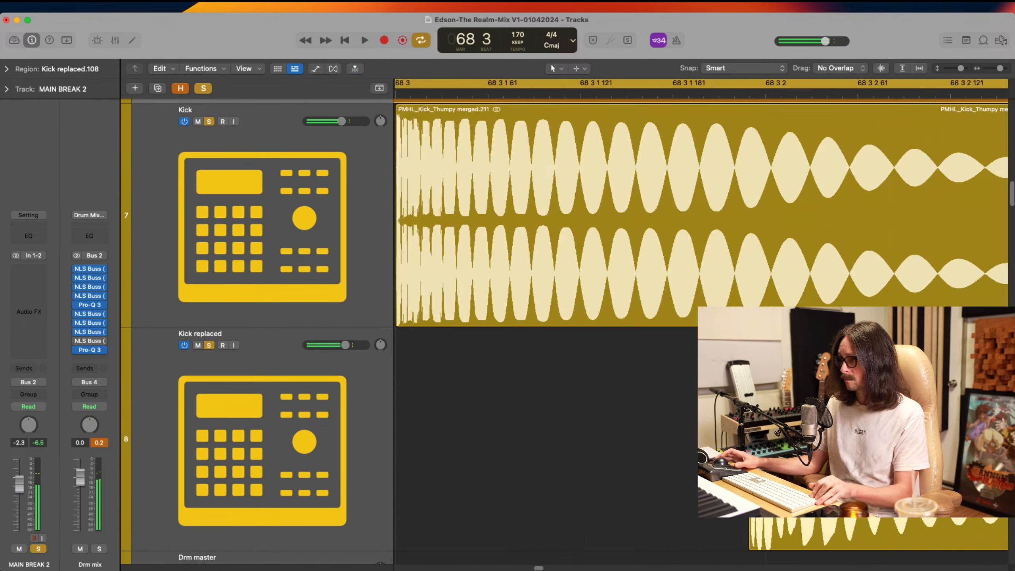
key(space)
key(space)
ctrl+alt+click(791, 252)
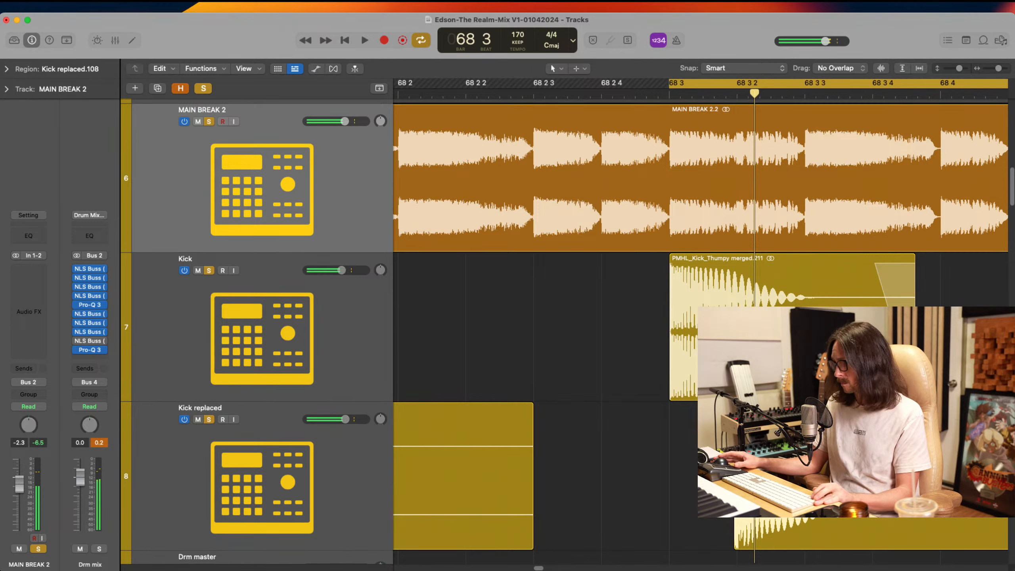
Trim the end of the Kick region at 68 3 to about 68 3 2 and audition it
drag(914, 394, 741, 394)
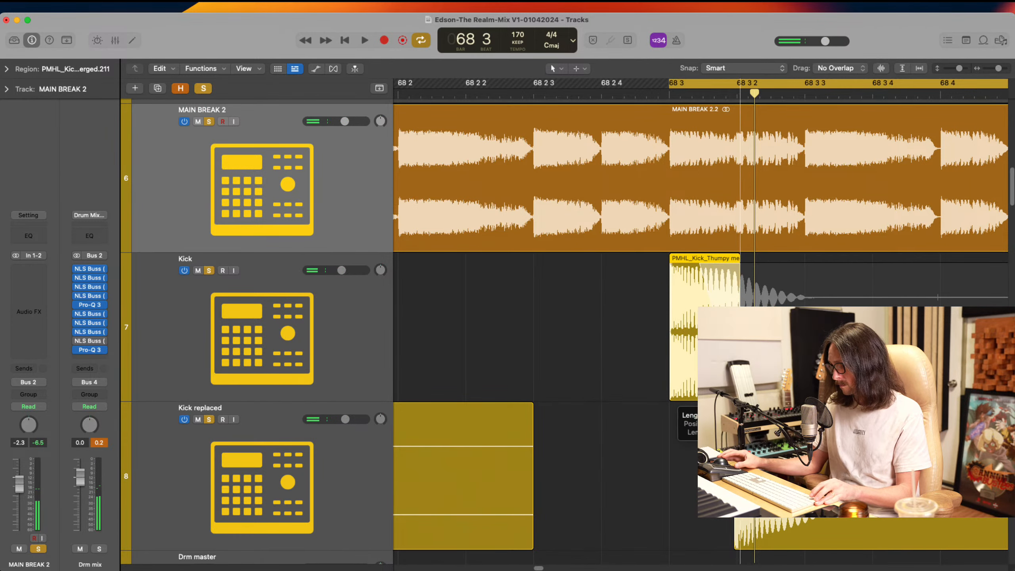
key(space)
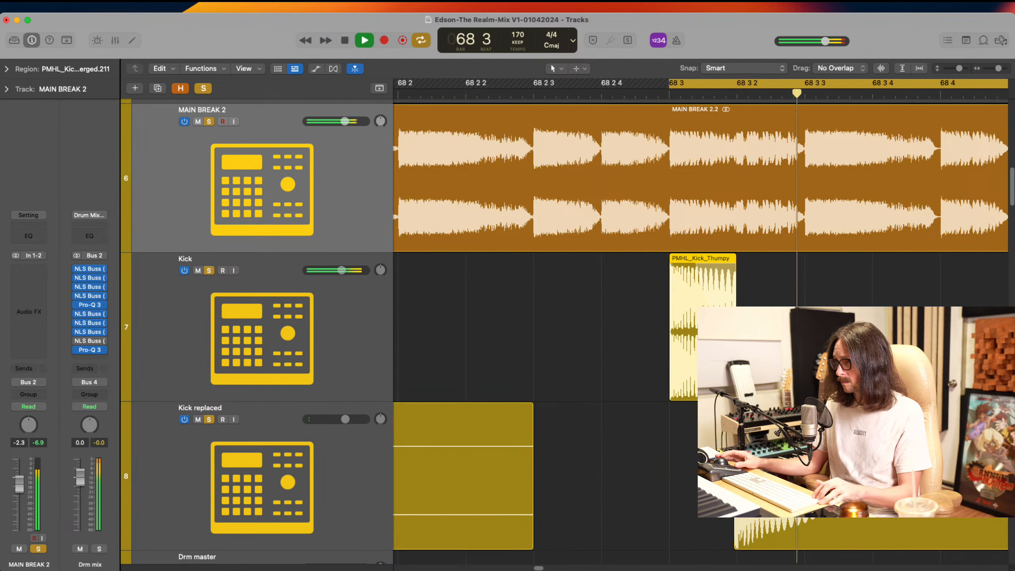
drag(664, 311, 725, 439)
key(space)
ctrl+alt+click(673, 414)
ctrl+alt+click(674, 413)
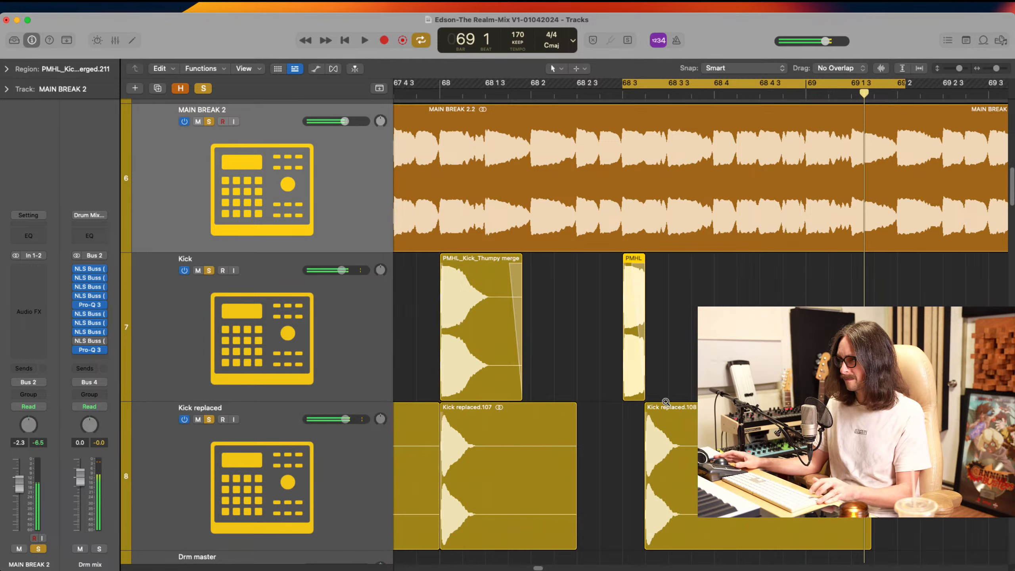
Shorten the fade-out on the Kick region at 68 3 and trim its end to the start of the Kick replaced region
drag(666, 401, 596, 479)
scroll(713, 280, right, 4)
click(713, 269)
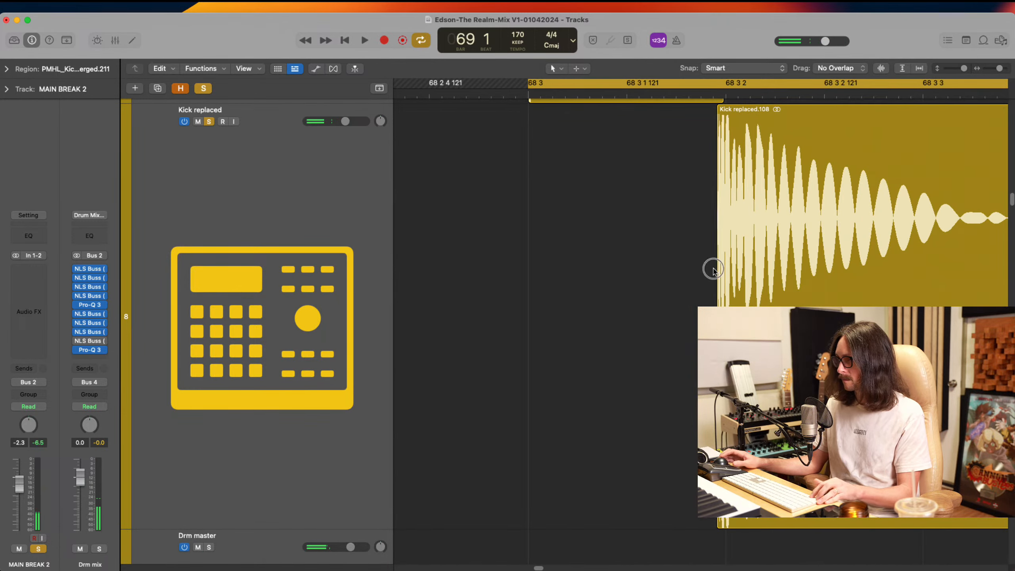
drag(612, 282, 679, 468)
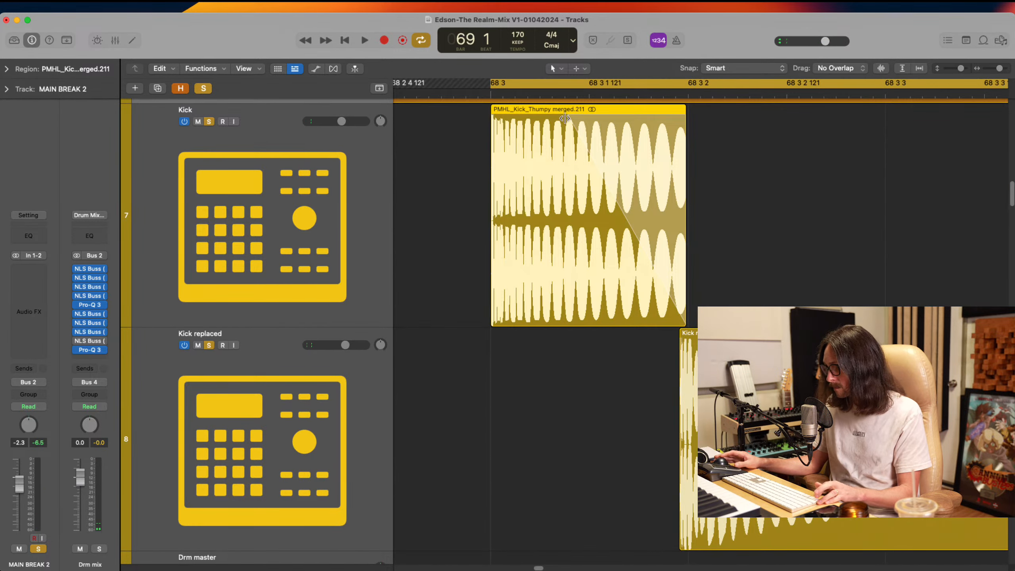
drag(565, 113, 647, 122)
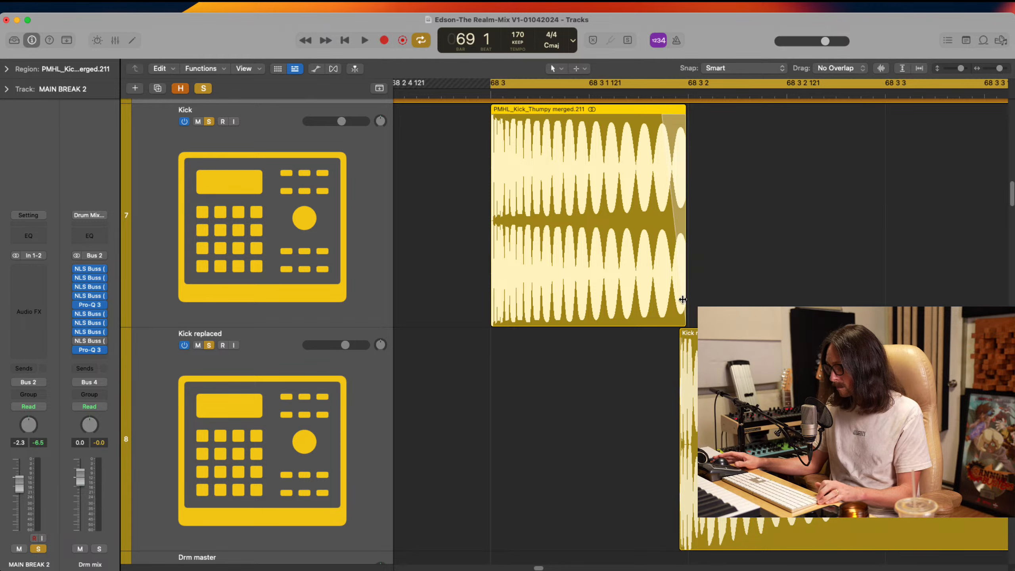
drag(683, 349, 637, 423)
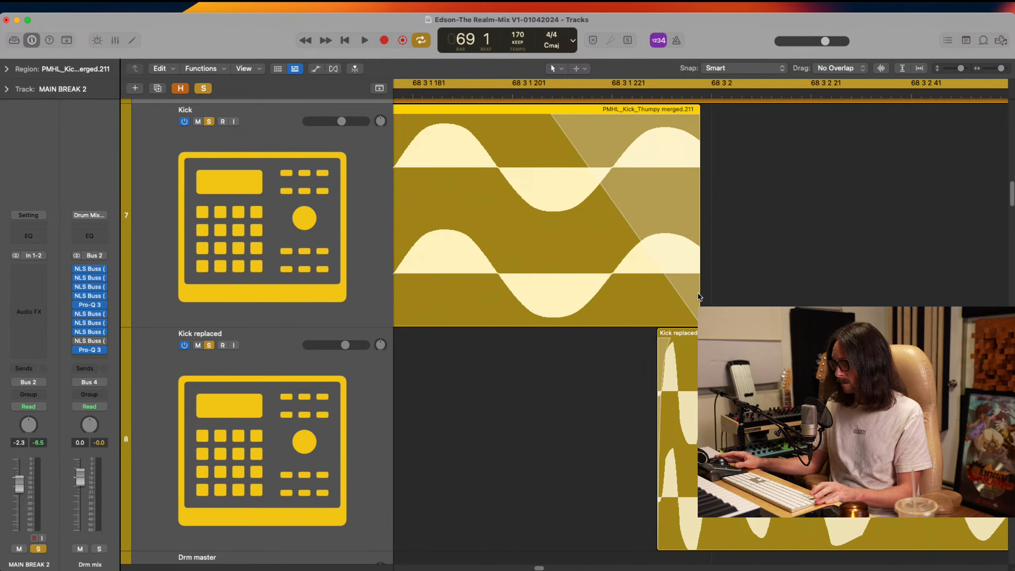
drag(699, 296, 656, 312)
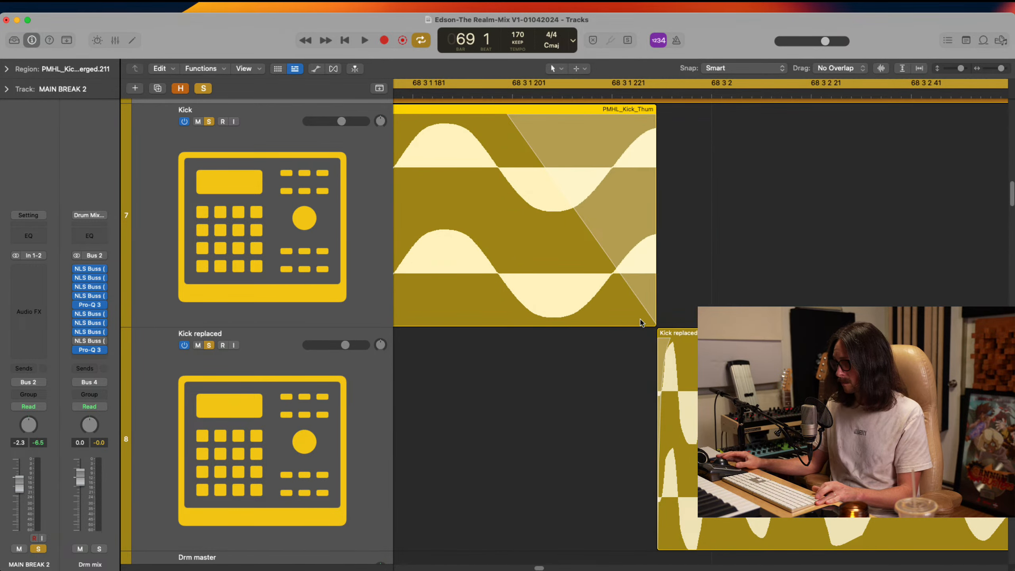
ctrl+alt+click(639, 331)
Trim the Kick replaced region to end just after 68 3 3 with a short fade-out, and audition the layered kick
key(space)
key(space)
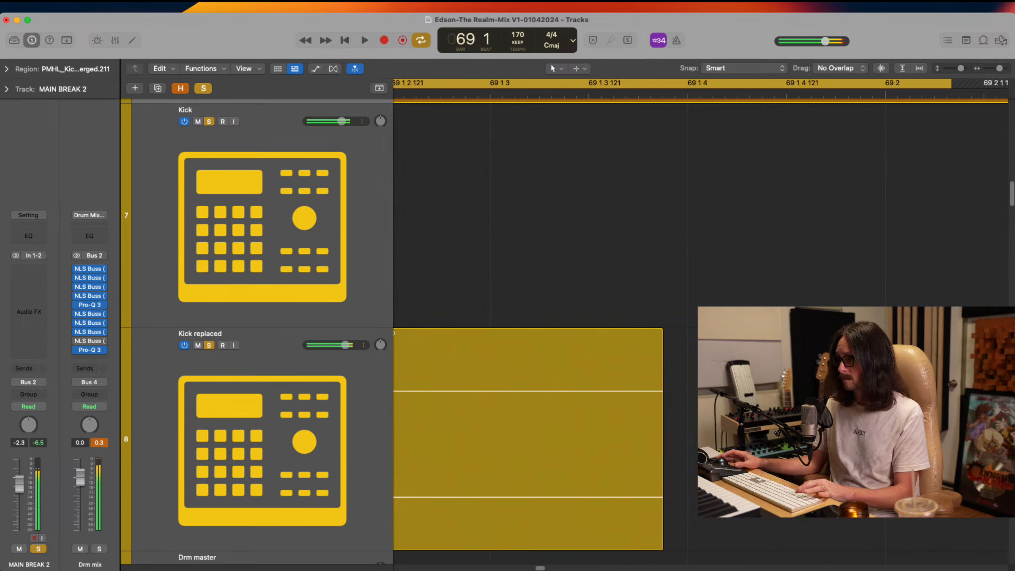
ctrl+alt+click(630, 339)
key(space)
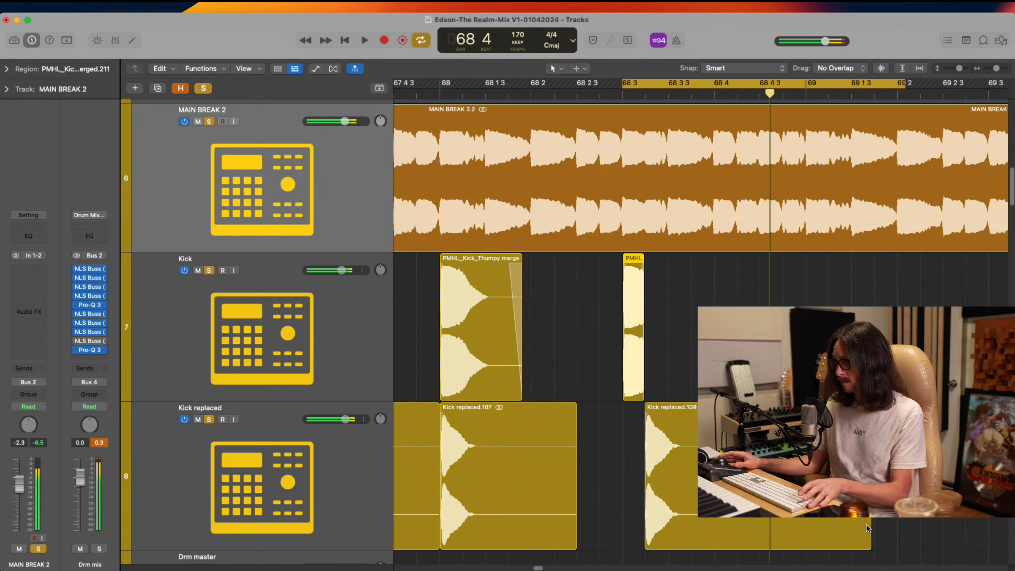
drag(867, 533, 680, 520)
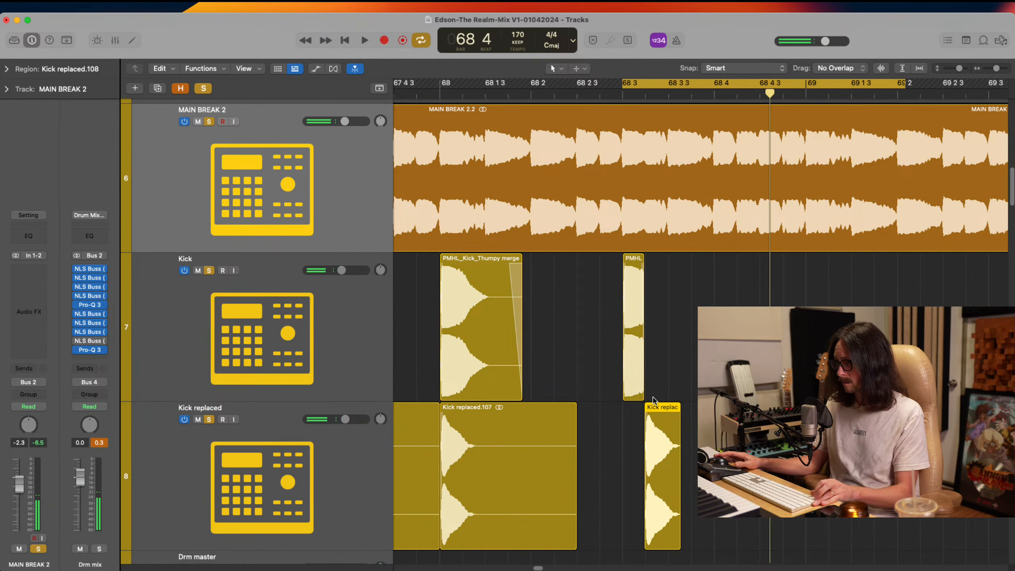
key(space)
Set the cycle range from 68 4 to about 69 2 3 and audition it
key(space)
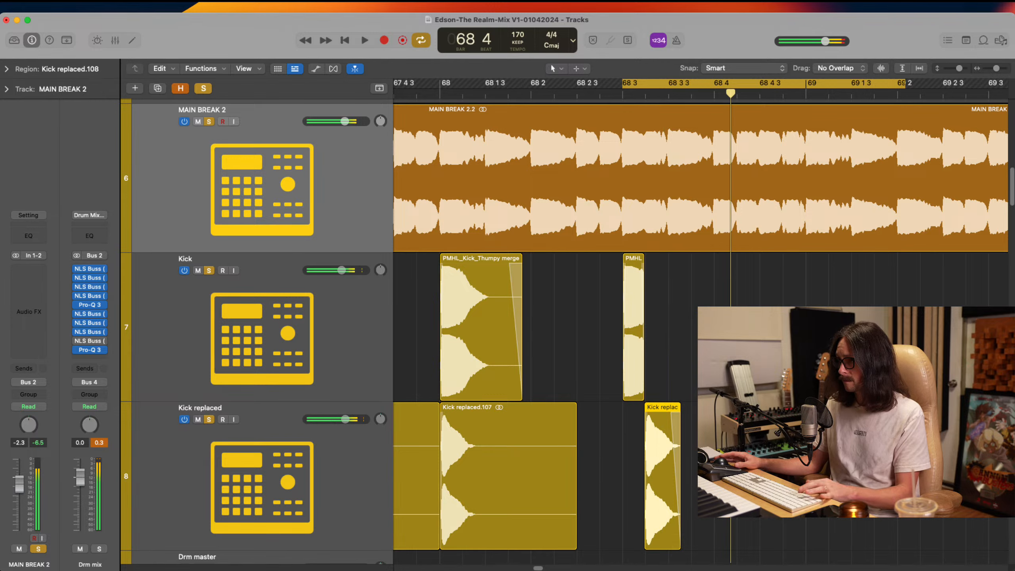
click(716, 83)
drag(716, 84, 950, 103)
Copy the shortened Kick and Kick replaced pair from 68 3 to 68 4 and audition the copy
key(space)
key(space)
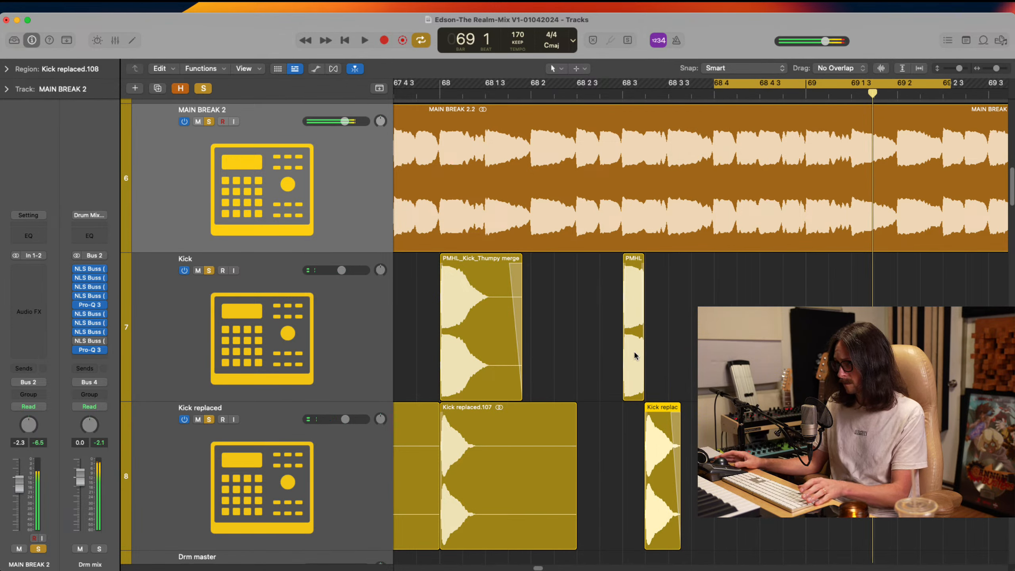
click(634, 352)
shift+click(645, 414)
drag(631, 370, 723, 370)
key(space)
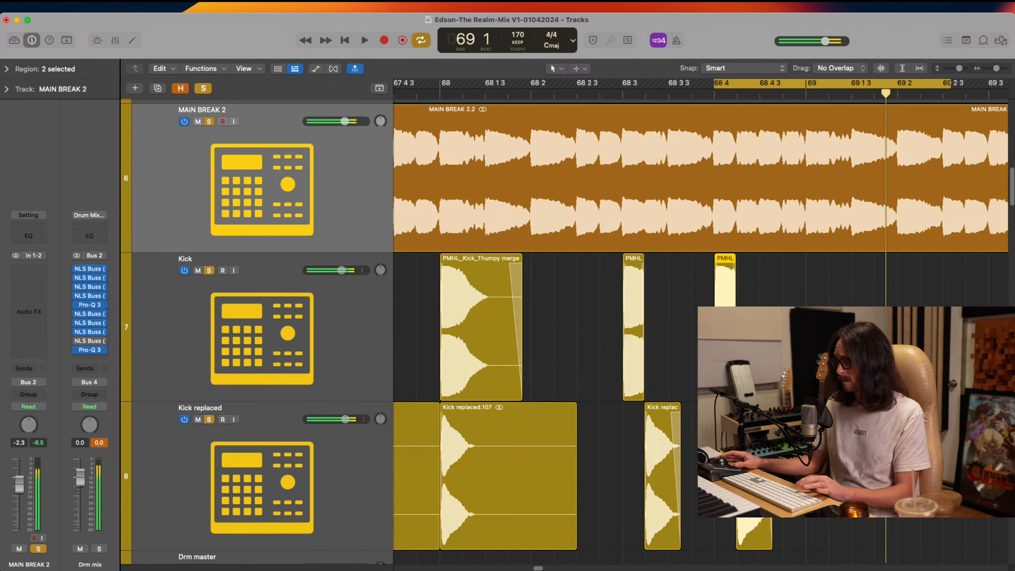
drag(670, 151, 859, 457)
Copy the Kick and Kick replaced pair from 68 4 to 68 4 3 and audition the copy against MAIN BREAK 2
key(space)
key(space)
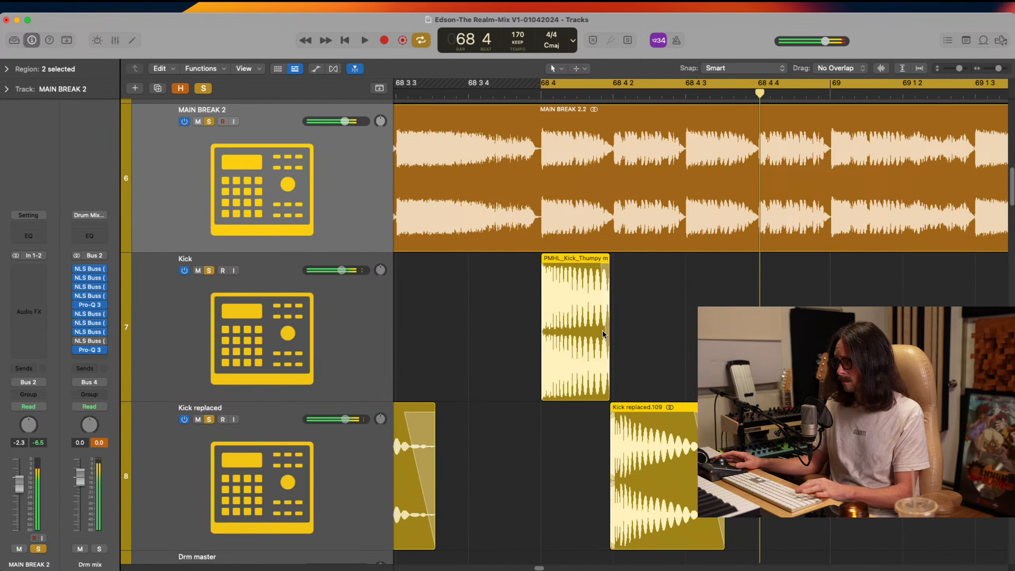
drag(581, 368, 726, 367)
key(space)
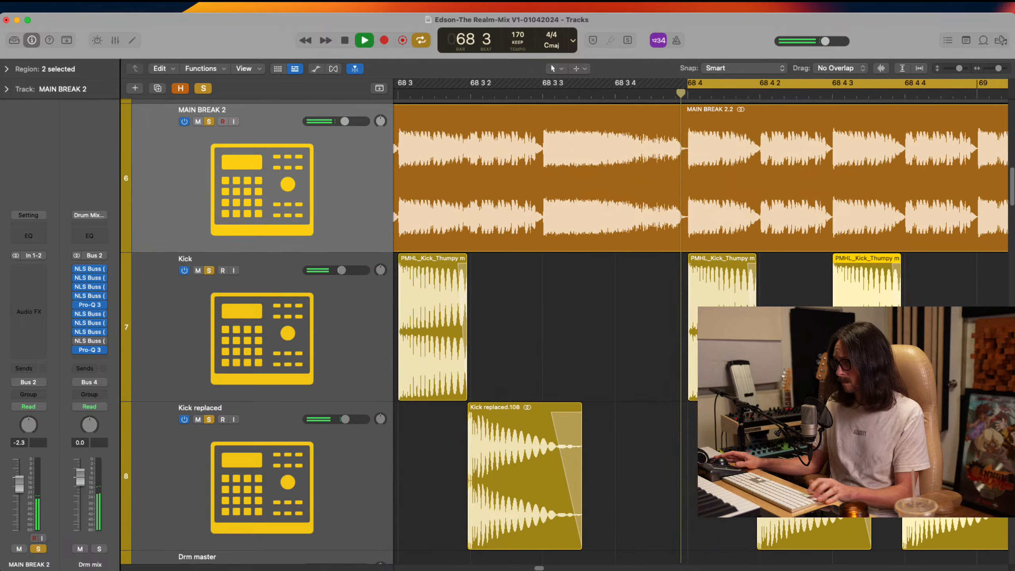
key(space)
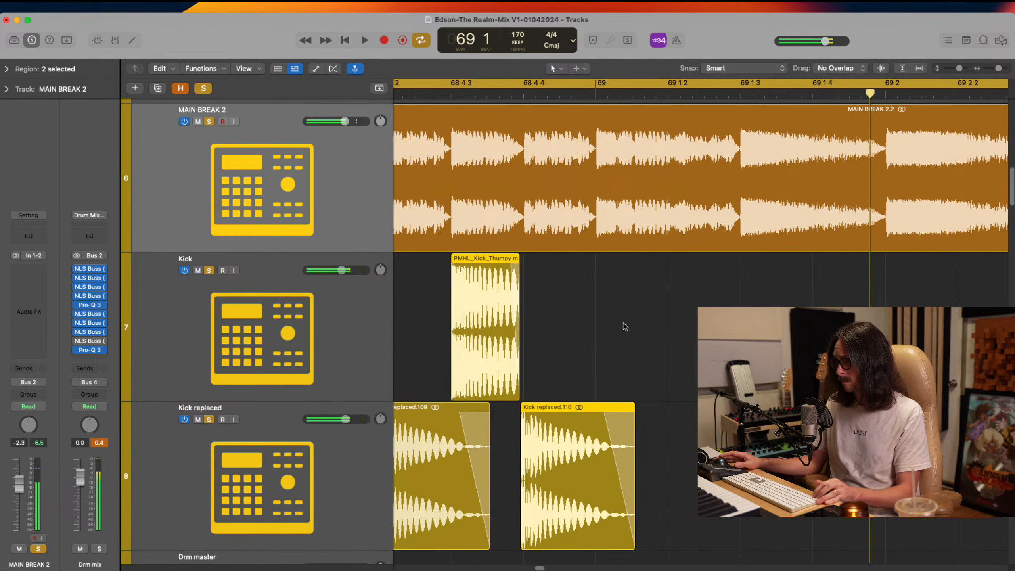
key(space)
key(space)
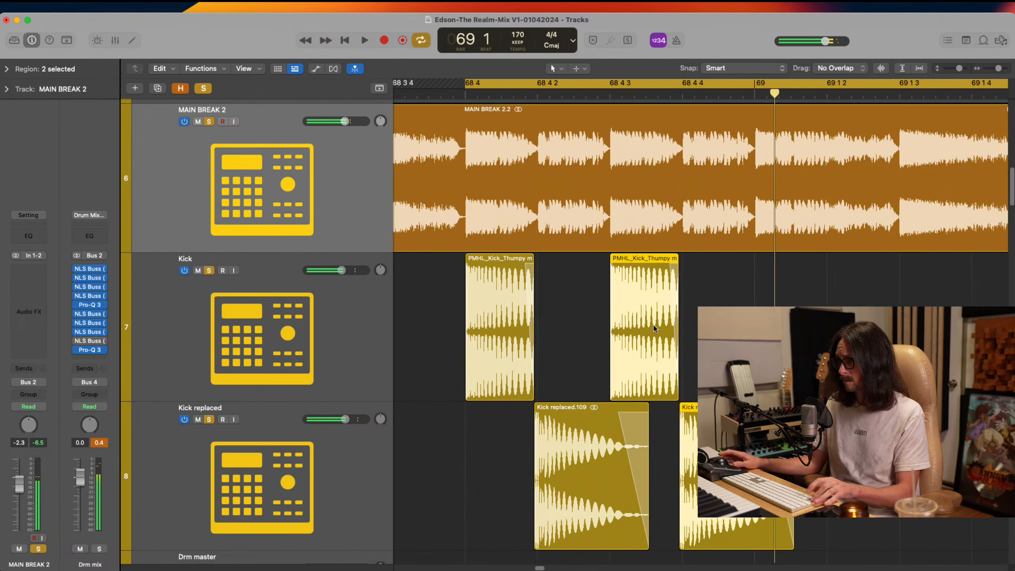
key(space)
key(space)
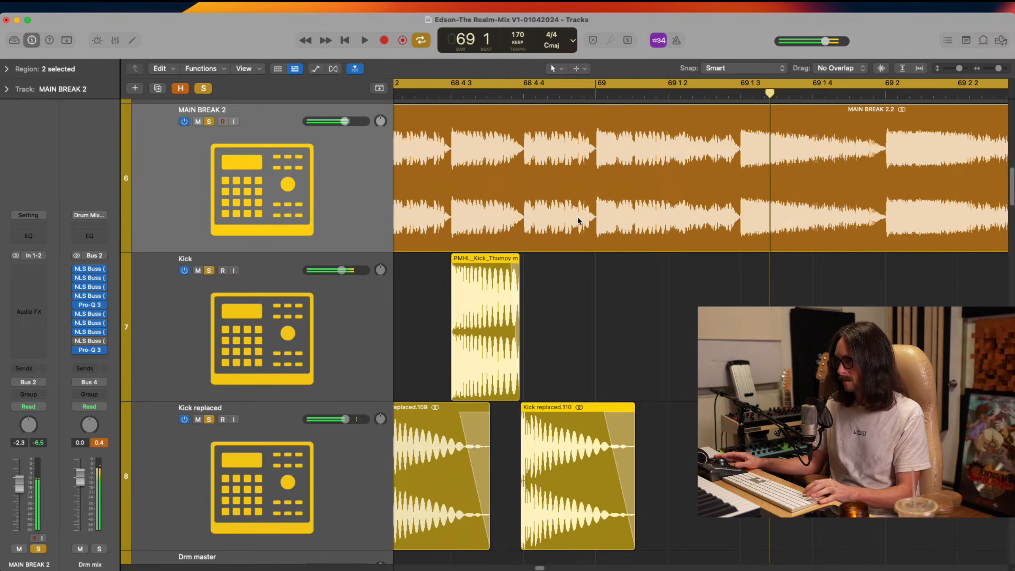
key(space)
key(space)
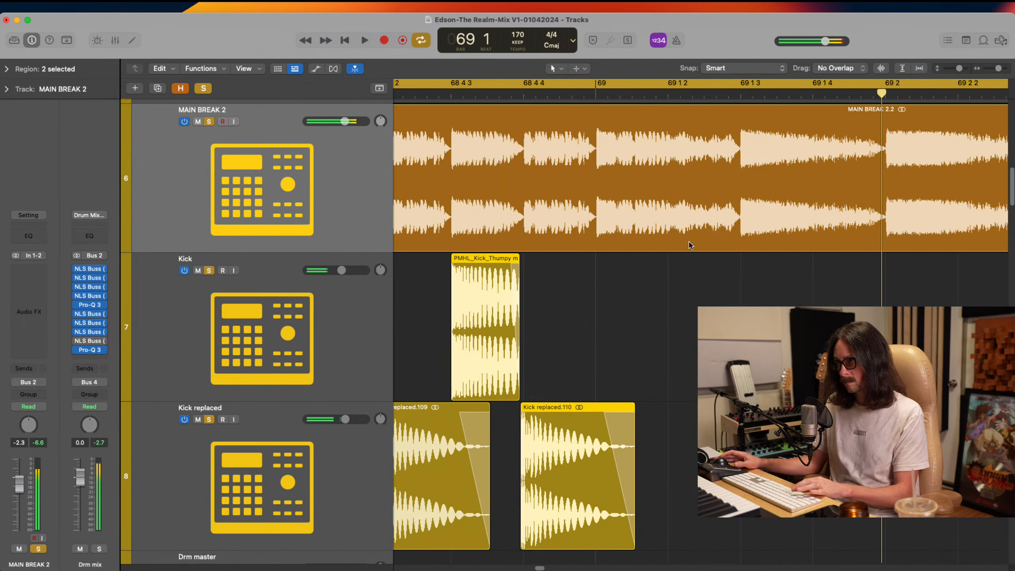
Copy the Kick region from 68 4 3 to bar 69 and align its start with the MAIN BREAK 2 transient
shift+click(510, 363)
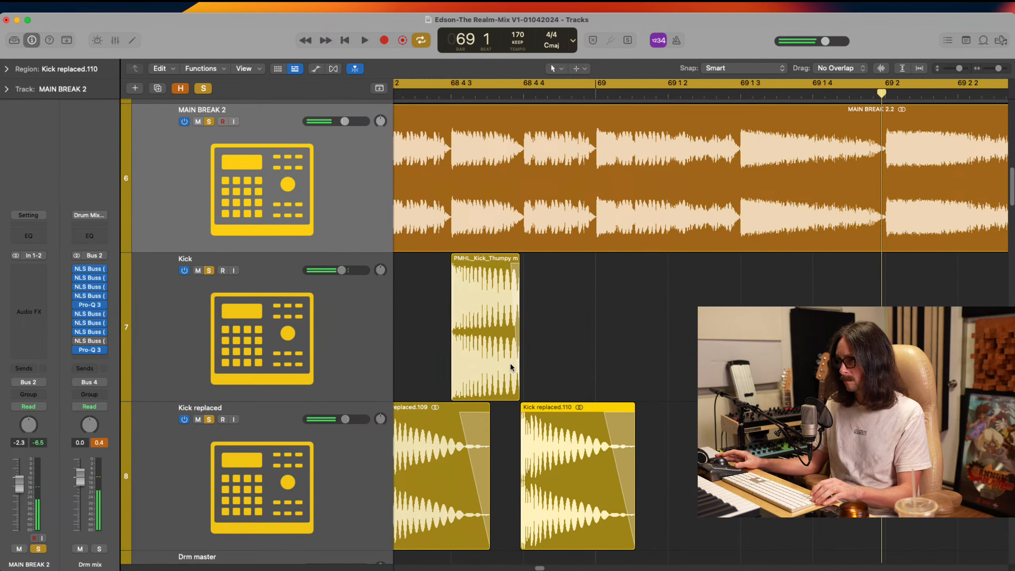
drag(496, 359, 642, 361)
key(z)
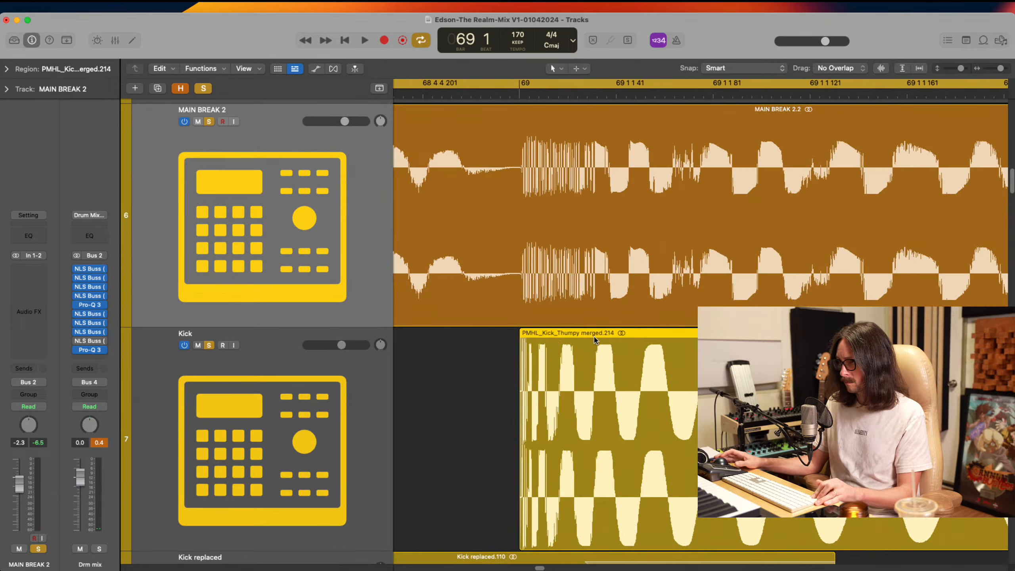
drag(577, 369, 583, 371)
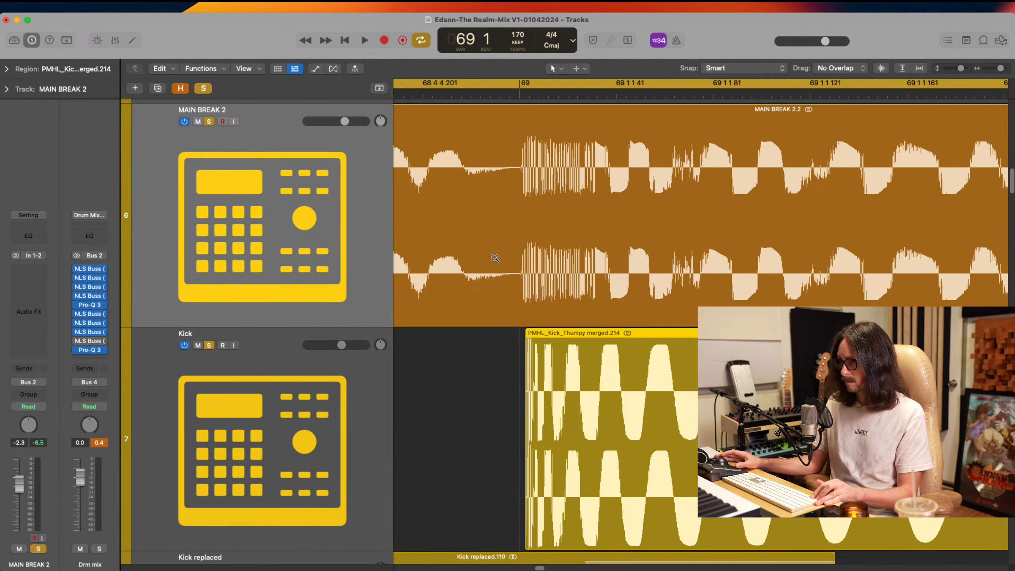
drag(496, 257, 583, 402)
drag(719, 362, 688, 361)
ctrl+alt+click(688, 361)
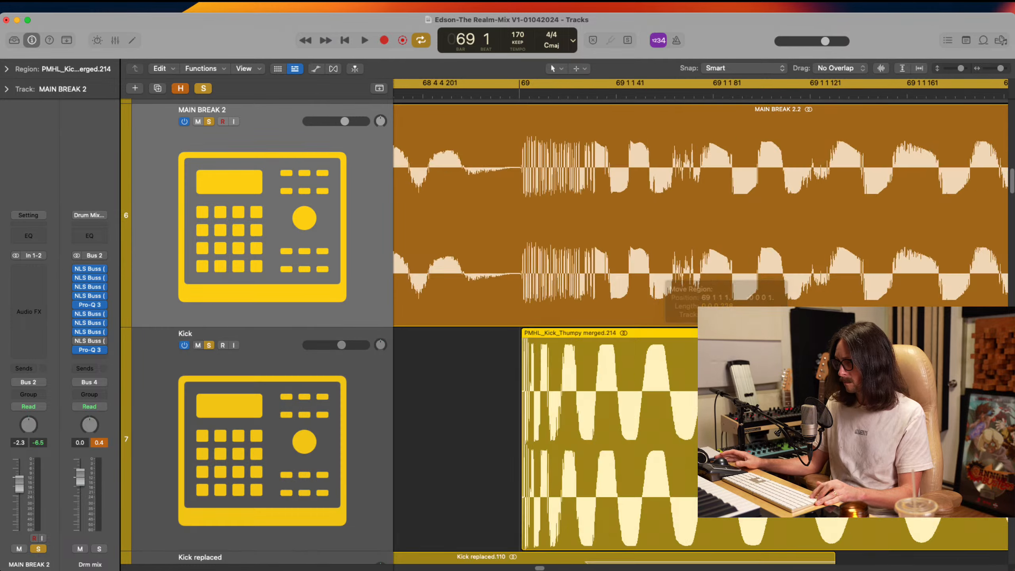
ctrl+alt+click(686, 364)
Copy the Kick replaced region to bar 69 and align its start with the Kick region above
click(585, 510)
drag(585, 509, 663, 510)
drag(567, 316, 651, 442)
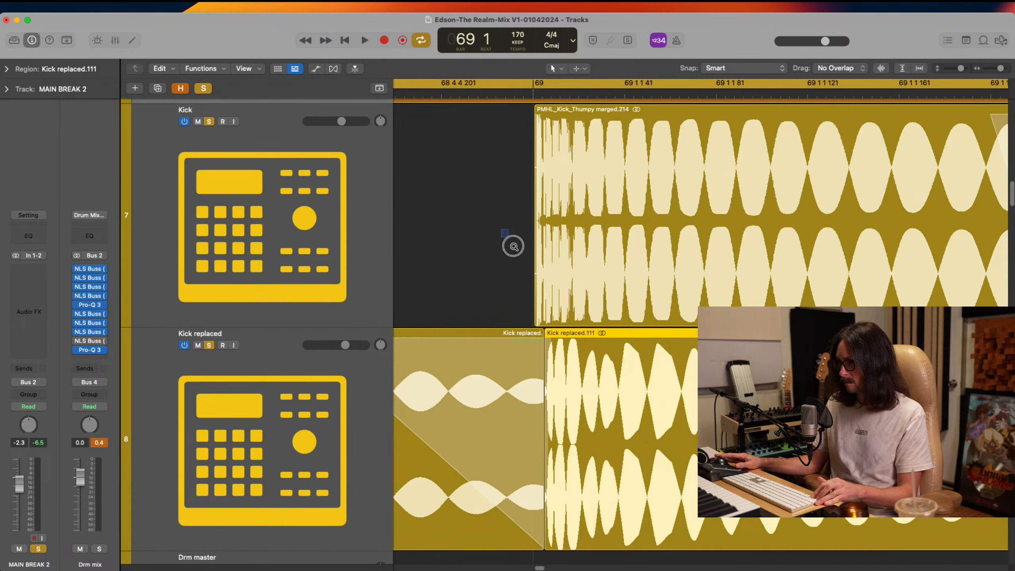
drag(513, 246, 629, 428)
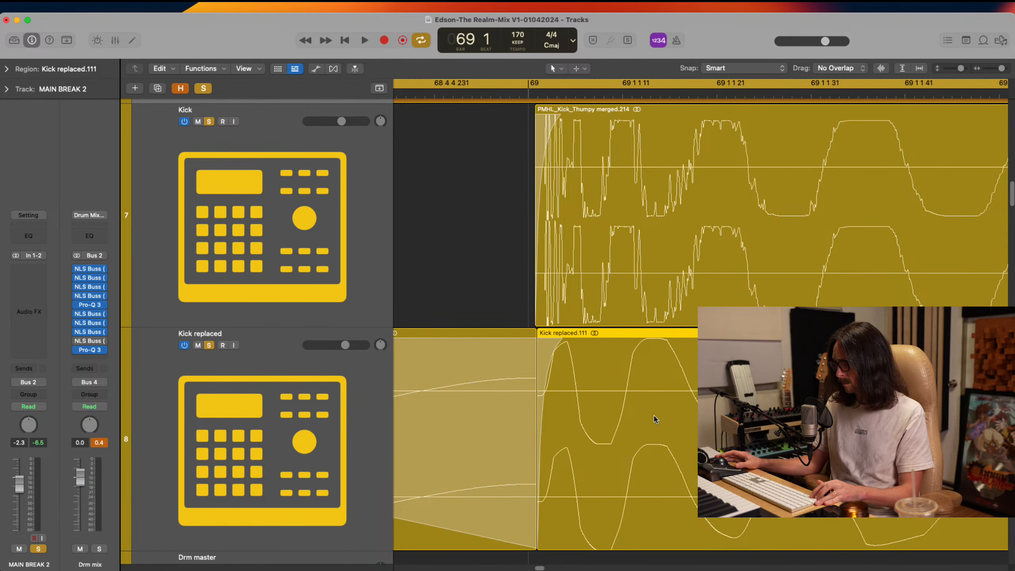
ctrl+alt+click(655, 418)
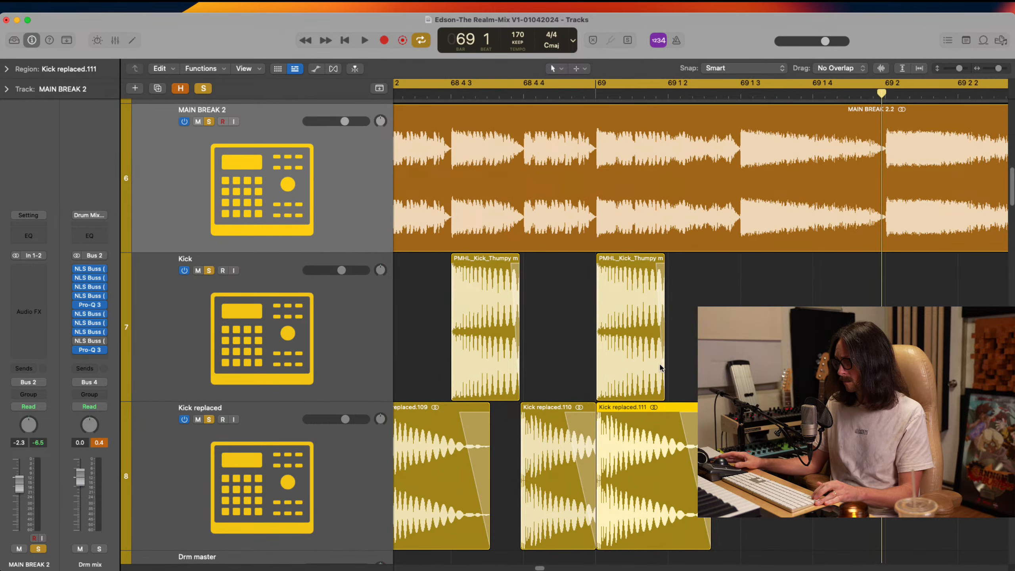
Extend the Kick and Kick replaced regions at bar 69 to end at 69 1 3, and audition them
drag(659, 374, 739, 374)
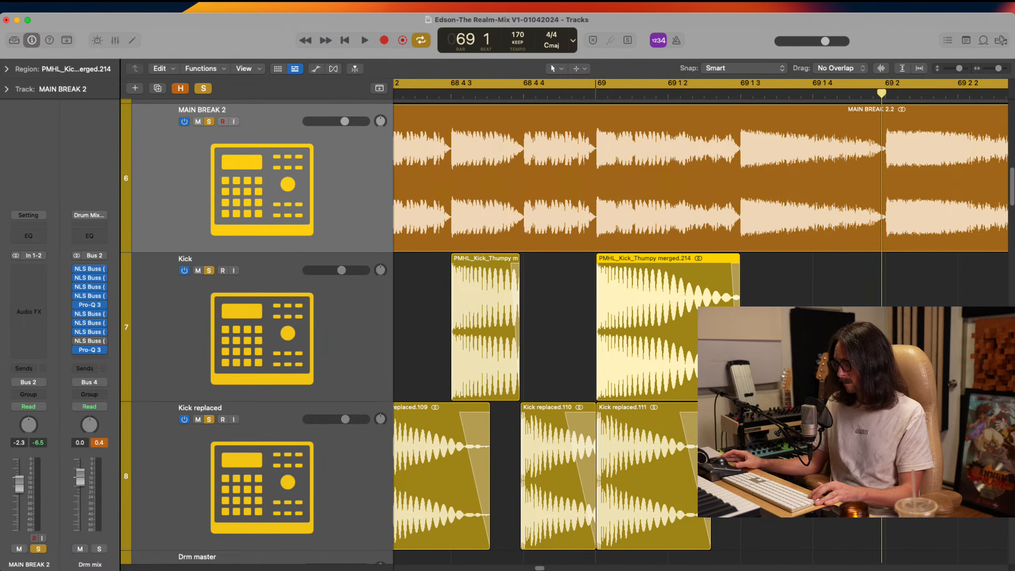
click(704, 532)
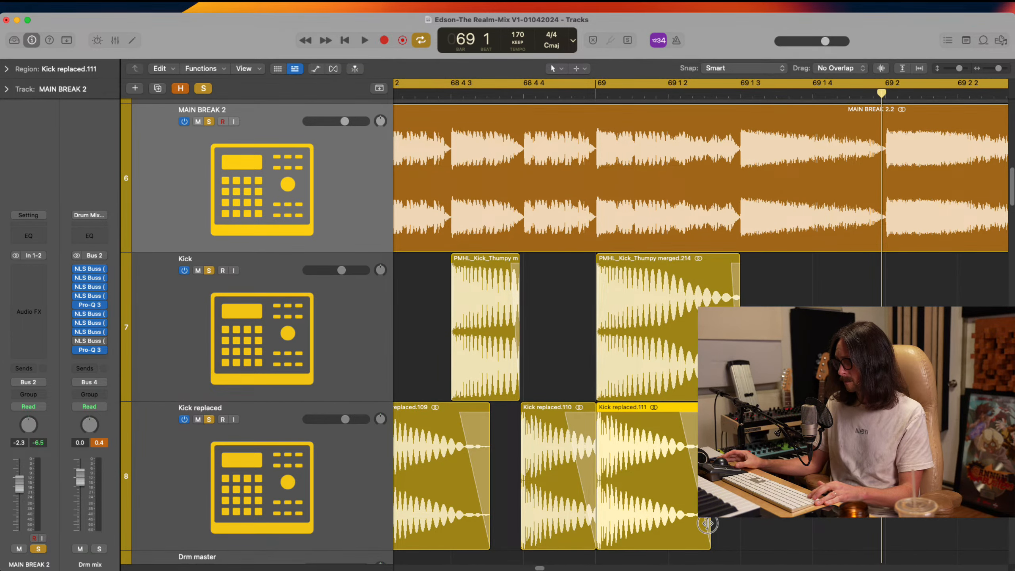
drag(708, 524, 739, 516)
key(super+Left)
key(super+Left)
key(super+Left)
key(space)
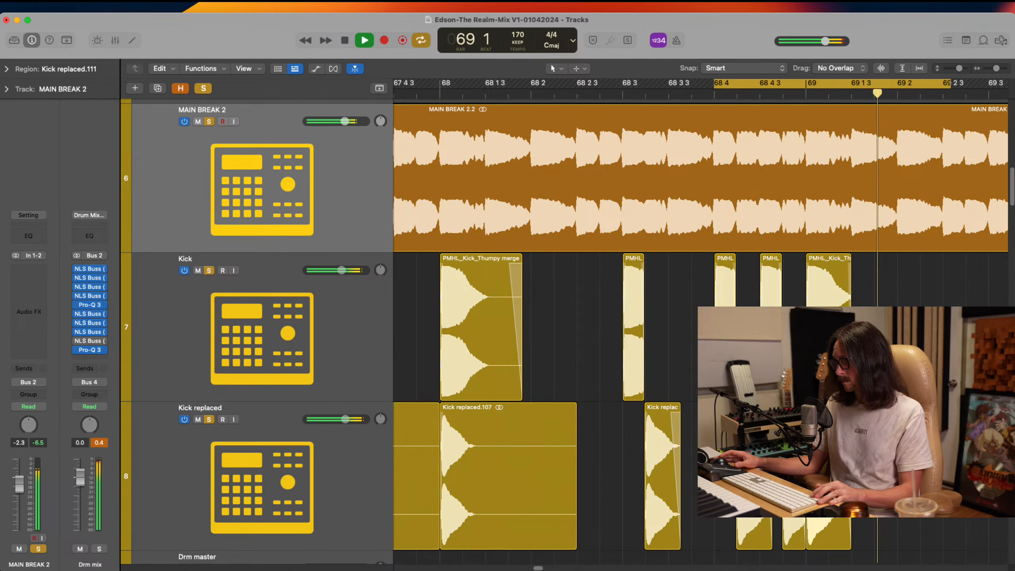
key(super+Left)
key(super+Down)
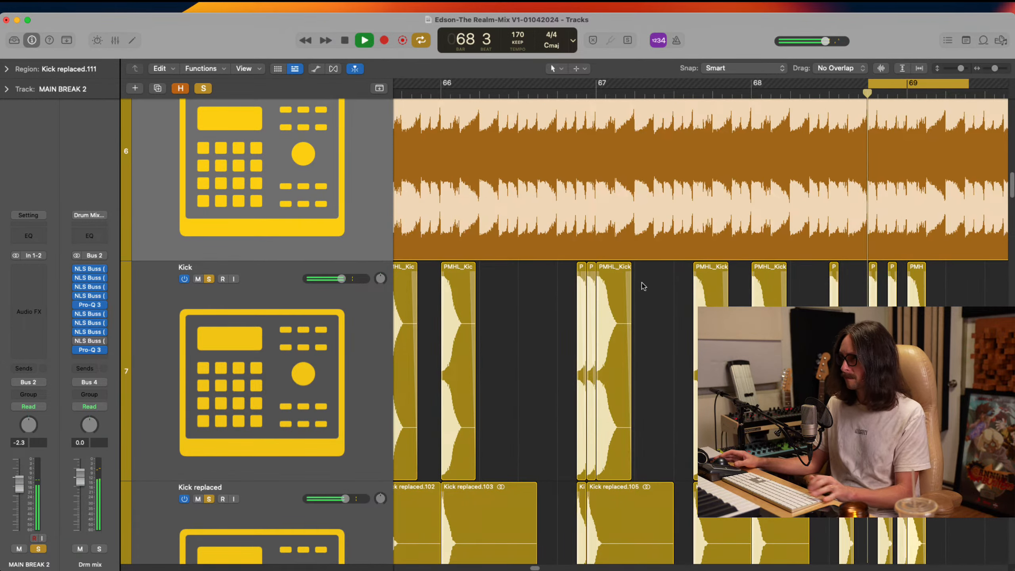
key(super+Left)
key(super+Up)
key(space)
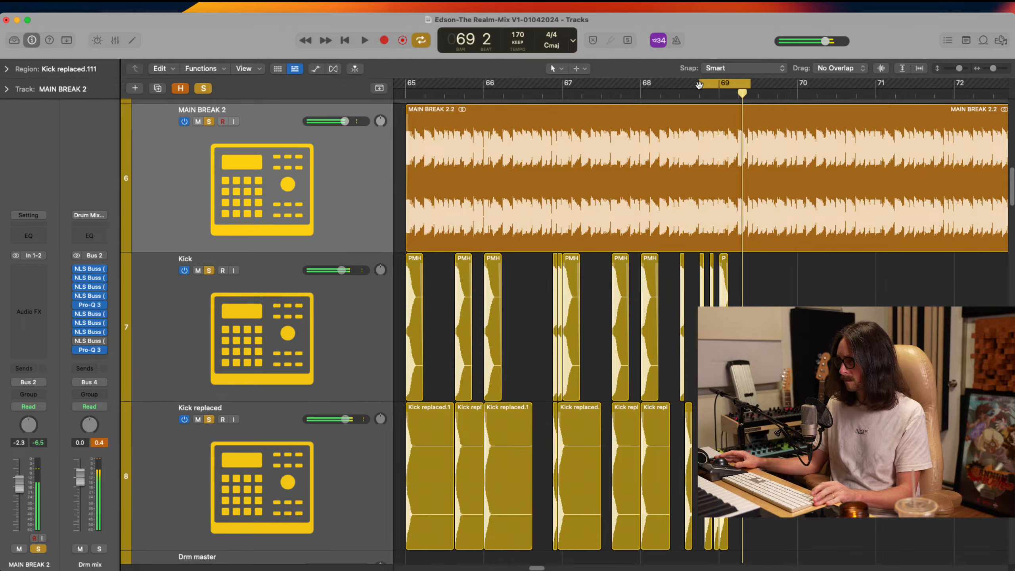
Set the cycle range from bar 65 to bar 70 and audition the layered kick pattern with MAIN BREAK 2
drag(699, 84, 405, 88)
key(space)
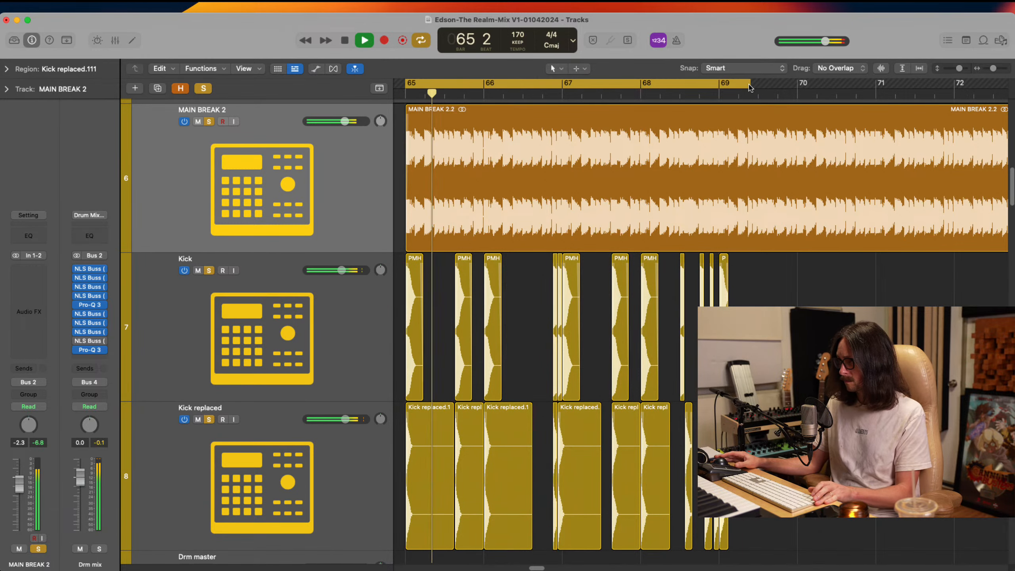
drag(750, 88, 719, 89)
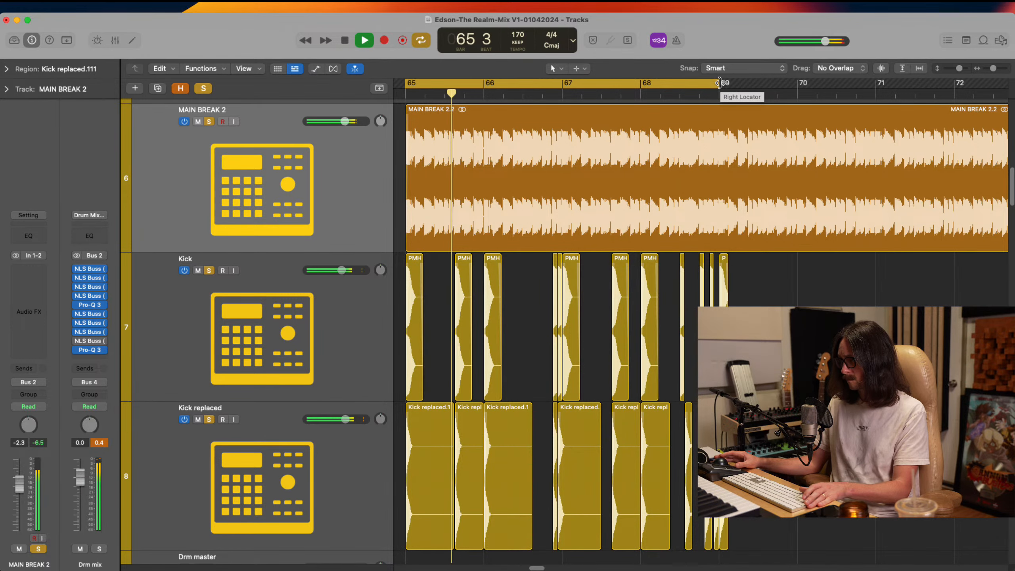
drag(718, 83, 795, 100)
scroll(697, 226, down, 2)
scroll(696, 225, right, 3)
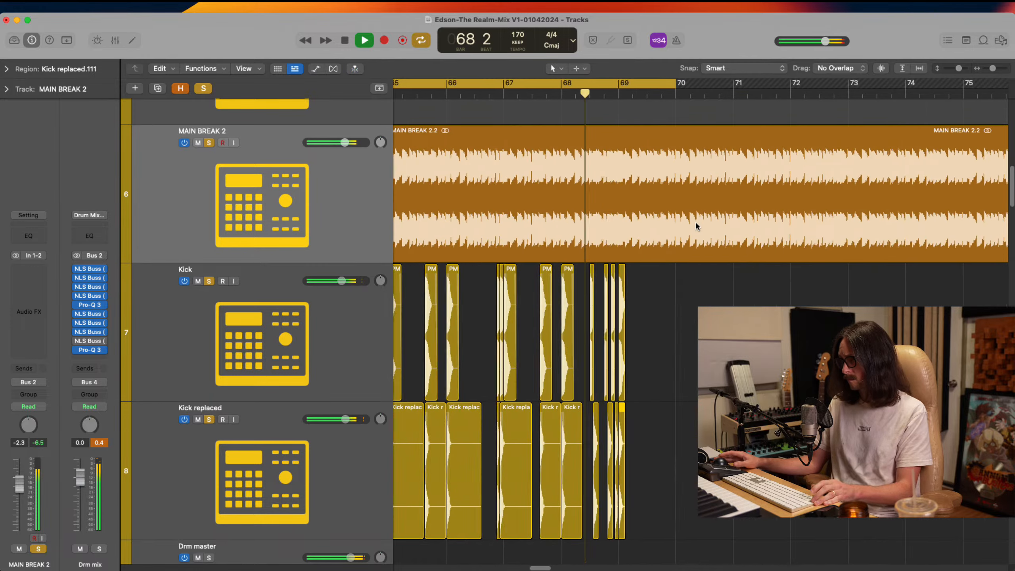
scroll(697, 227, right, 3)
ctrl+alt+click(608, 224)
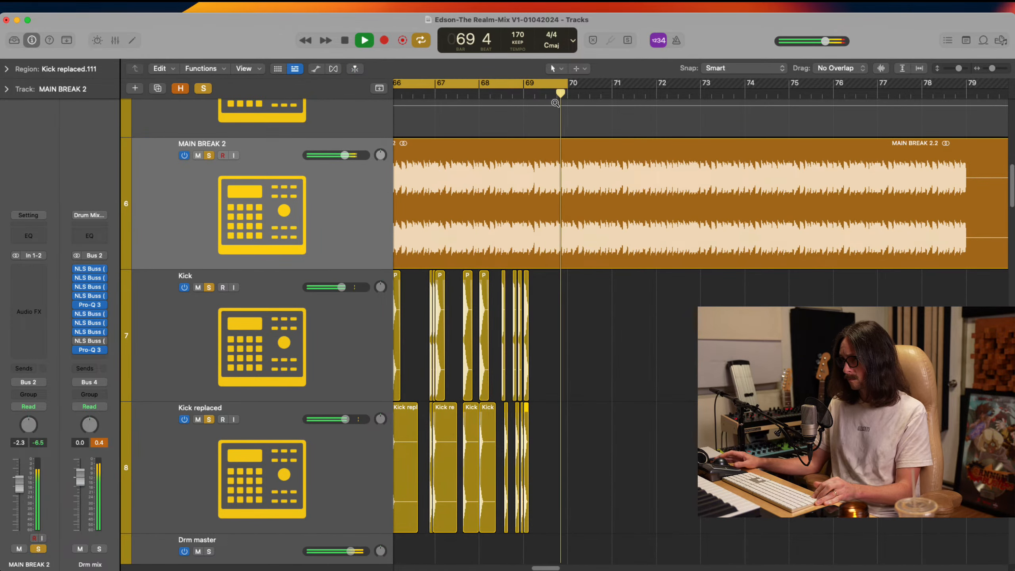
key(space)
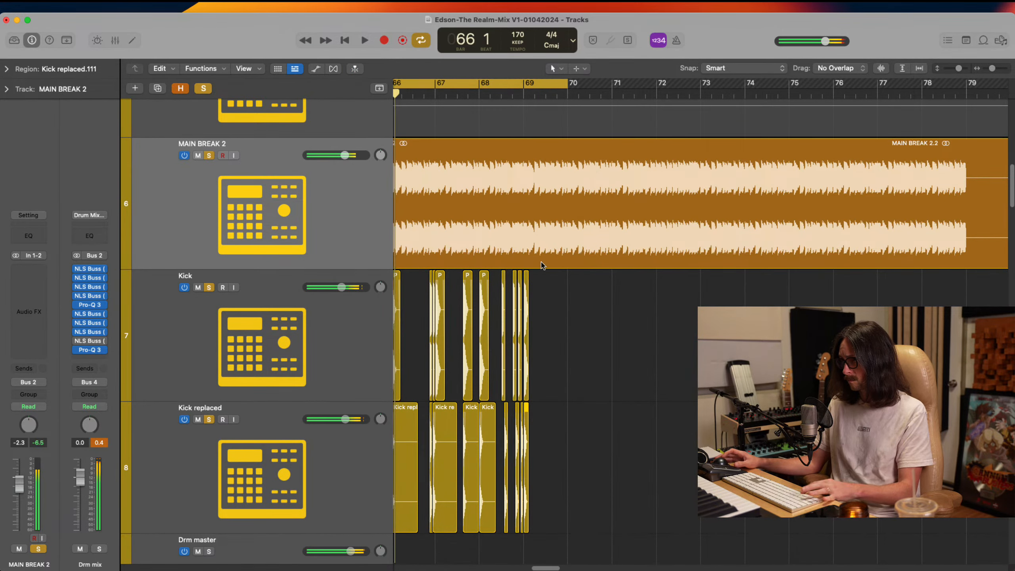
ctrl+alt+click(565, 275)
key(space)
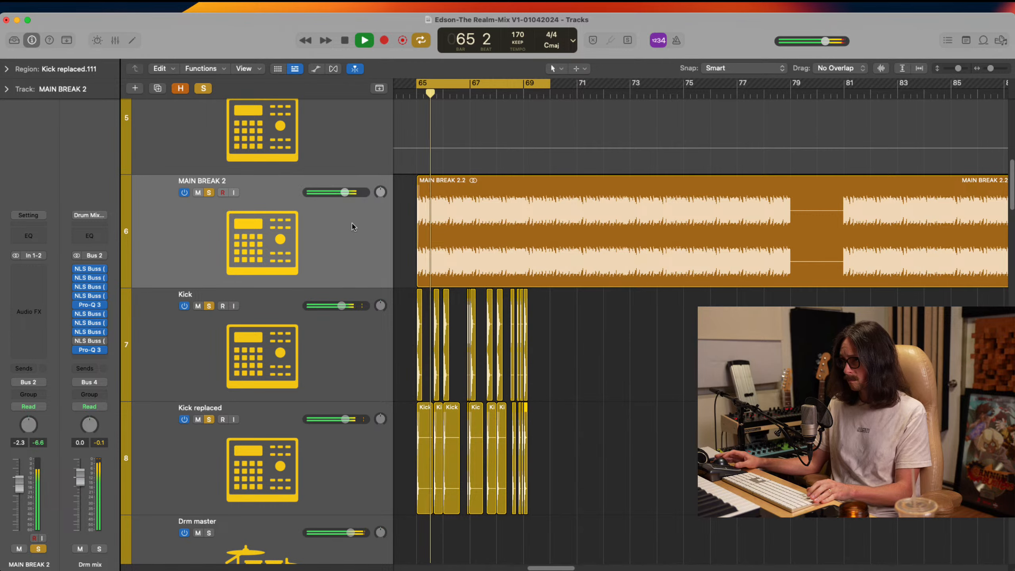
Insert Pro-Q 3 on the MAIN BREAK 2 track and cut a bell at about 4054 Hz by 3.8 dB with Q about 1.79
click(306, 215)
key(space)
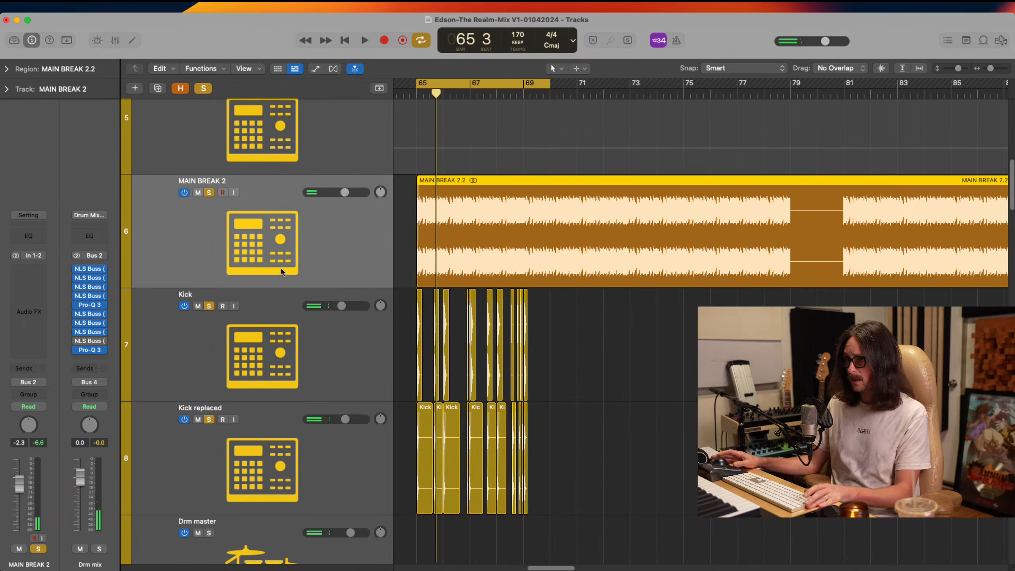
click(30, 270)
click(55, 298)
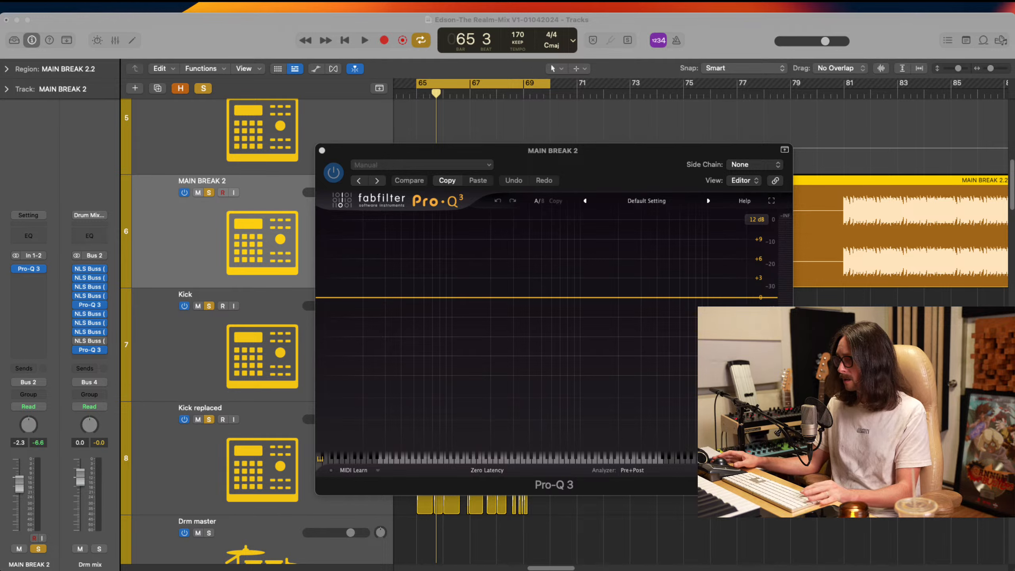
key(space)
drag(657, 295, 657, 320)
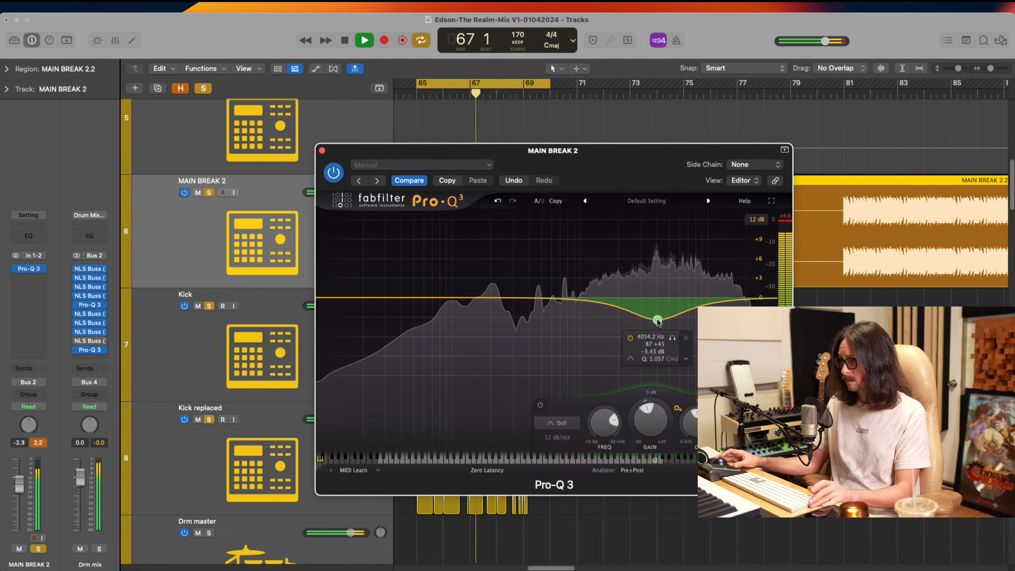
drag(688, 416, 689, 399)
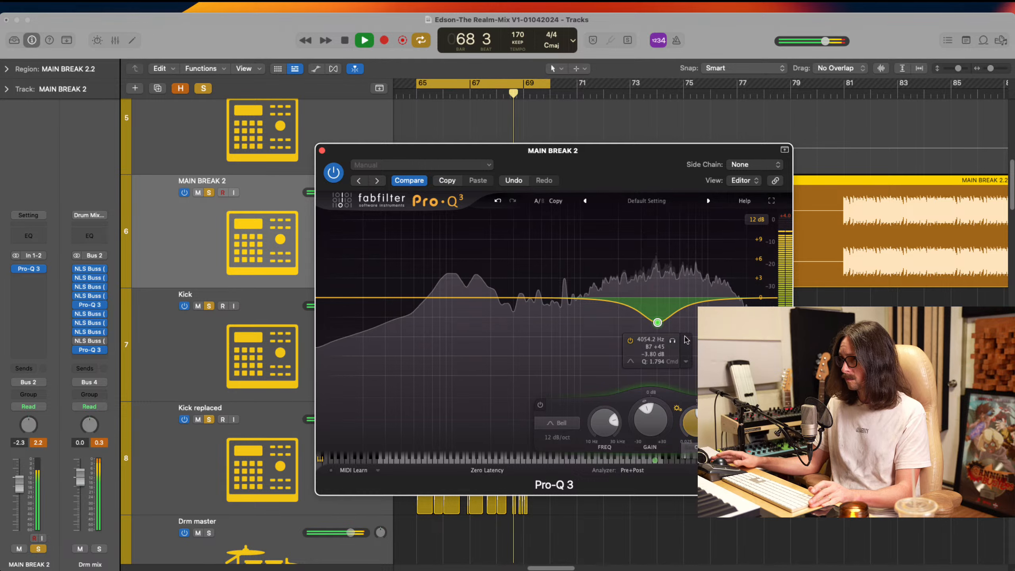
Add a bell at about 94 Hz with +0.2 dB gain and a 30 dB/oct low cut at about 36 Hz
drag(503, 299, 449, 285)
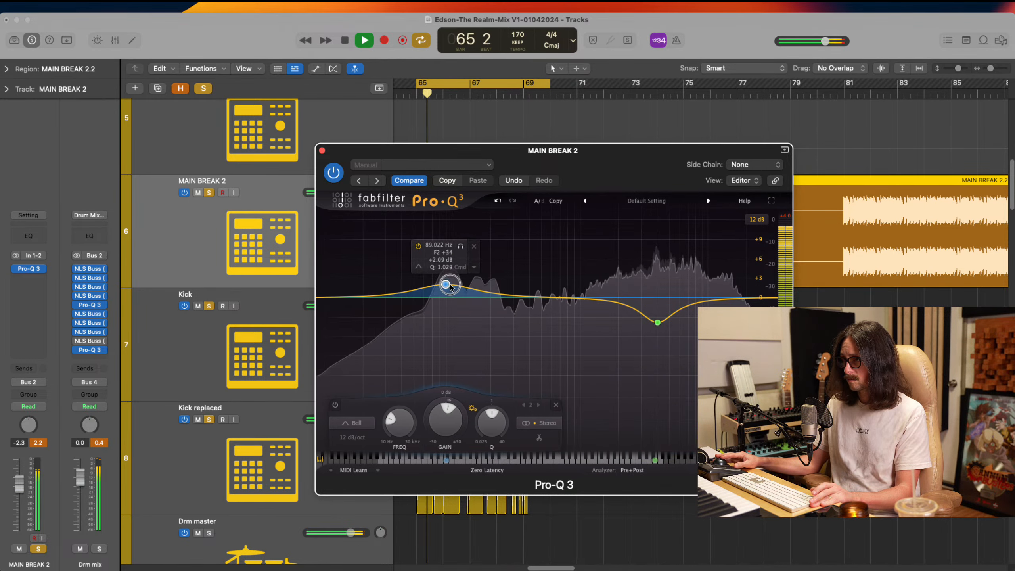
click(341, 298)
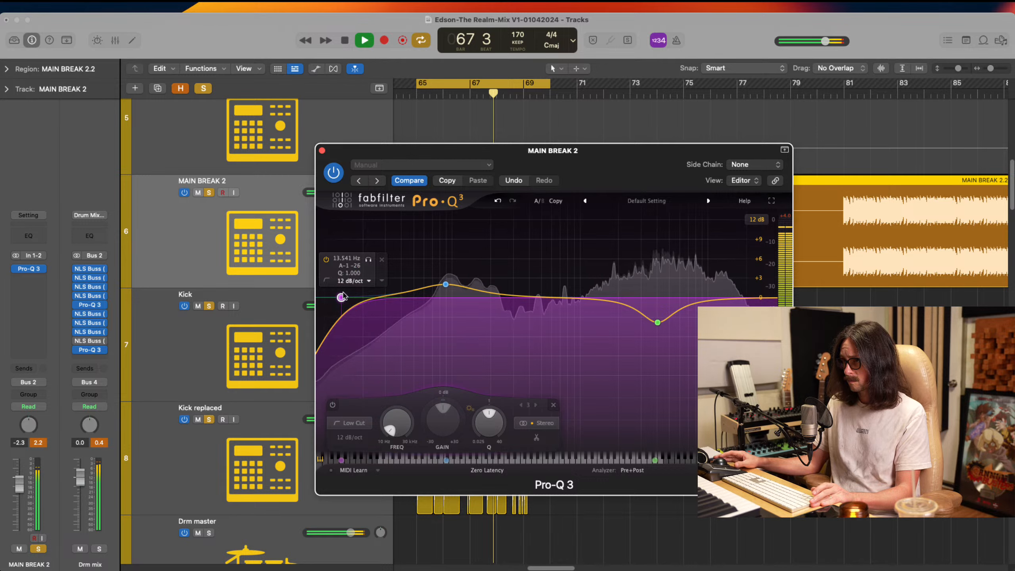
drag(341, 297, 395, 301)
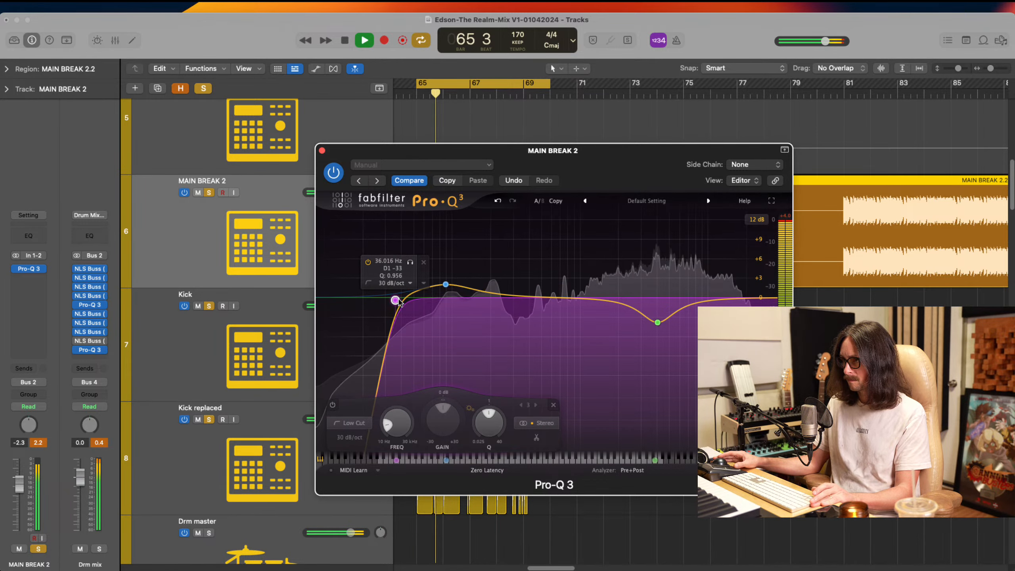
drag(450, 293, 451, 294)
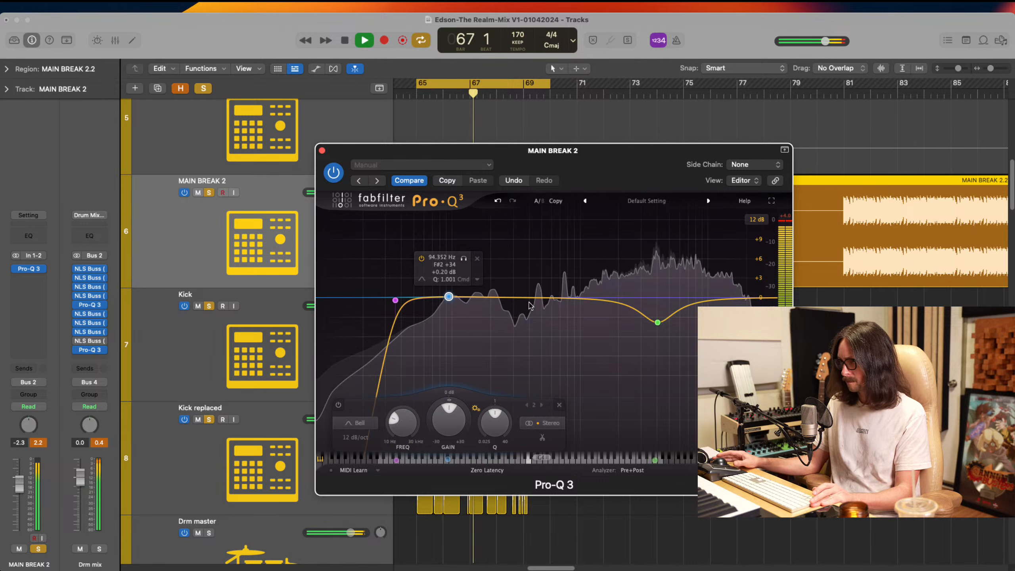
Cut a bell at about 420 Hz by about 3 dB with Q about 1.9, close Pro-Q 3, and audition the break
drag(546, 297, 535, 323)
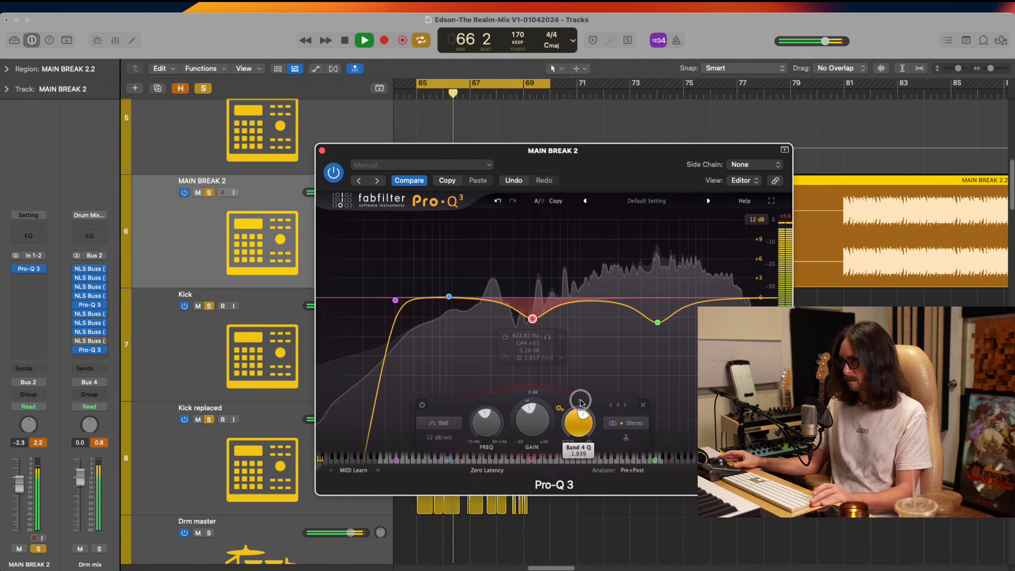
mouse_move(529, 319)
mouse_down()
mouse_move(520, 240)
mouse_move(531, 316)
mouse_up()
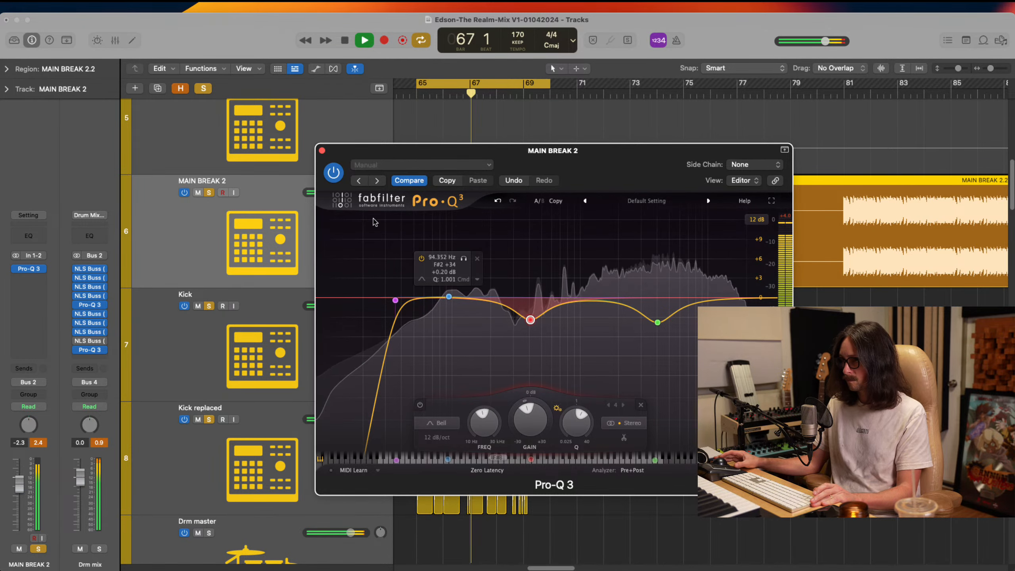
click(322, 151)
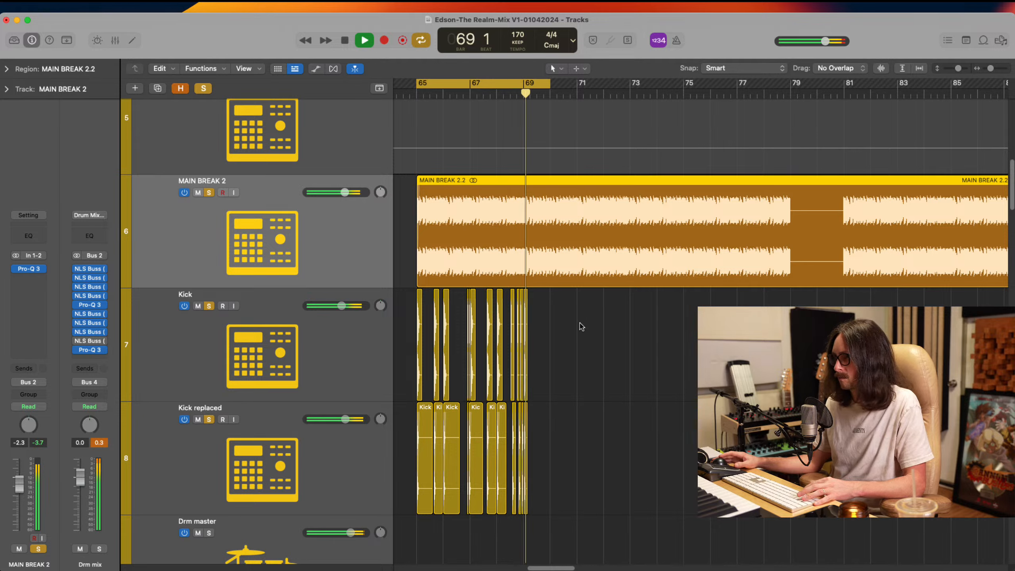
key(space)
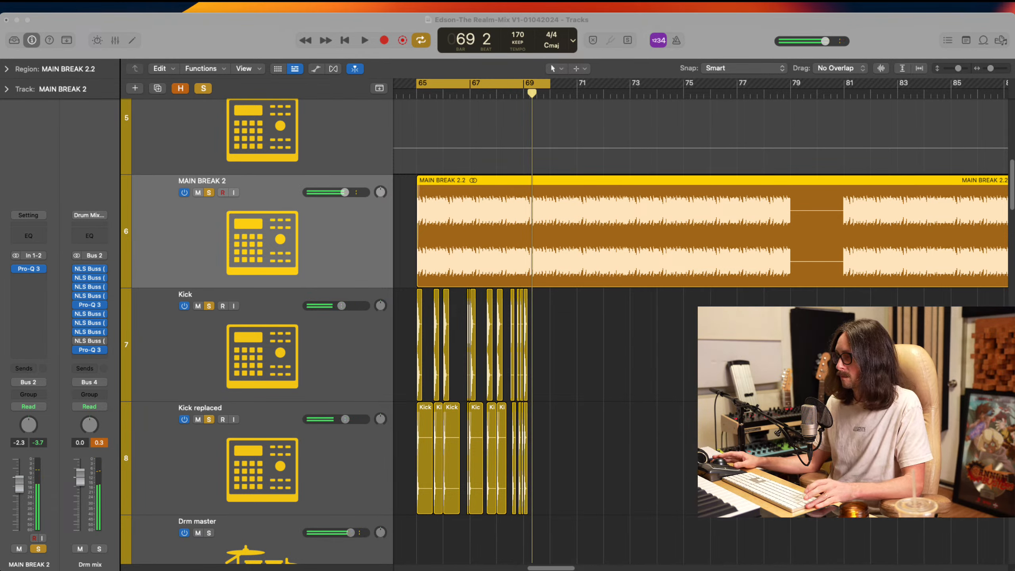
Turn off solo on the break and kick tracks, audition them in the full mix, and save the project
click(733, 254)
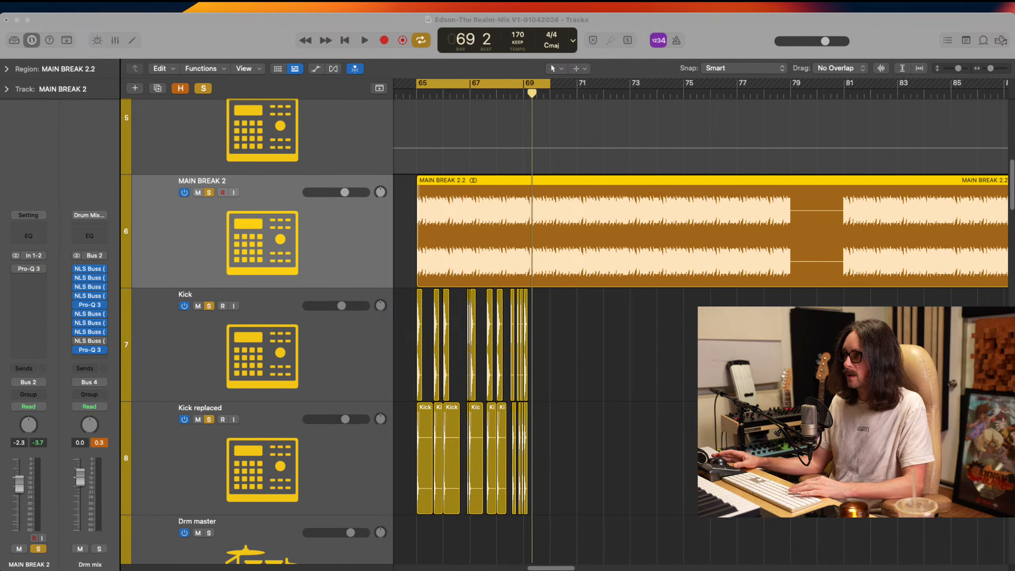
key(space)
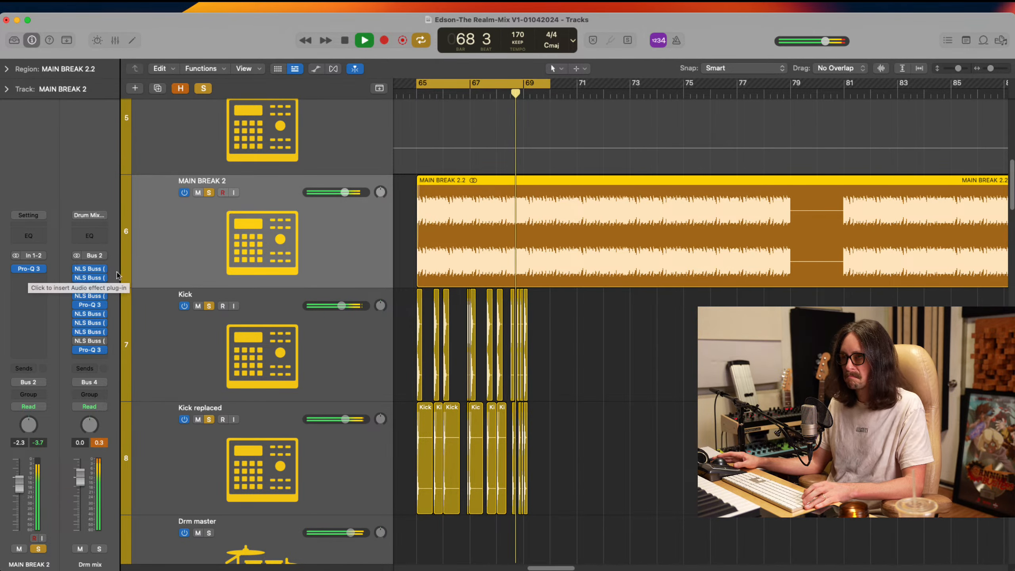
alt+click(209, 192)
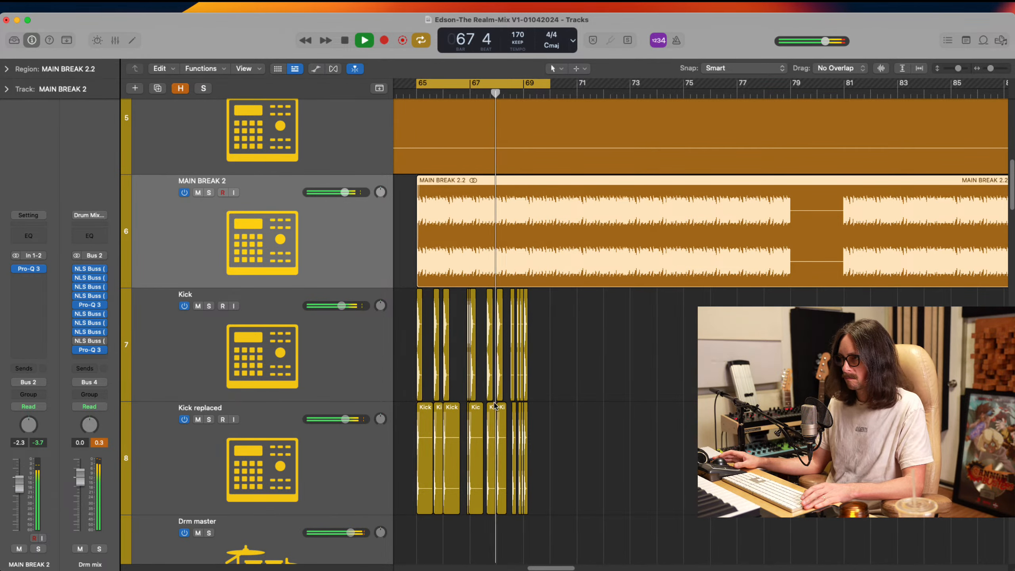
key(space)
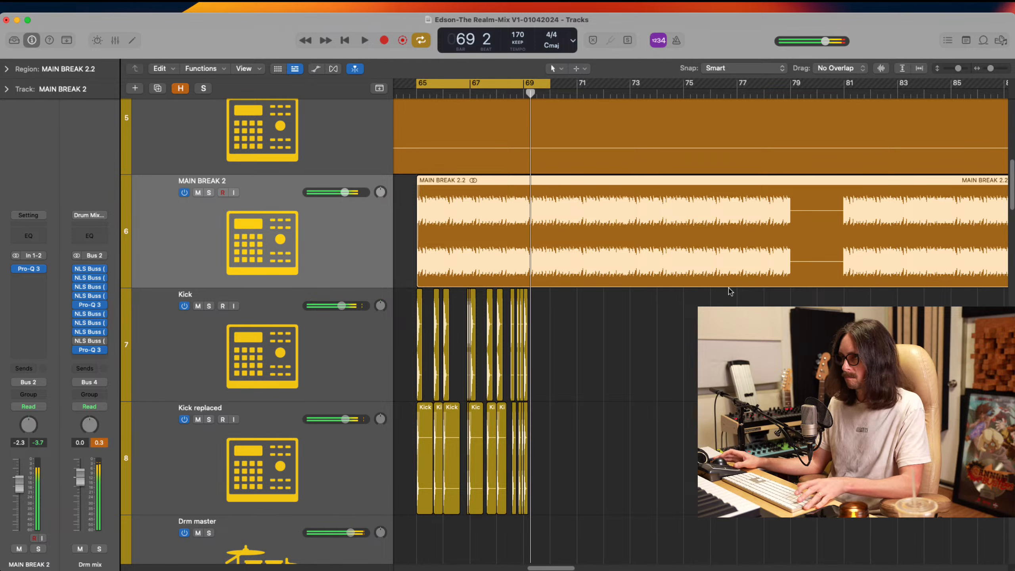
key(super+s)
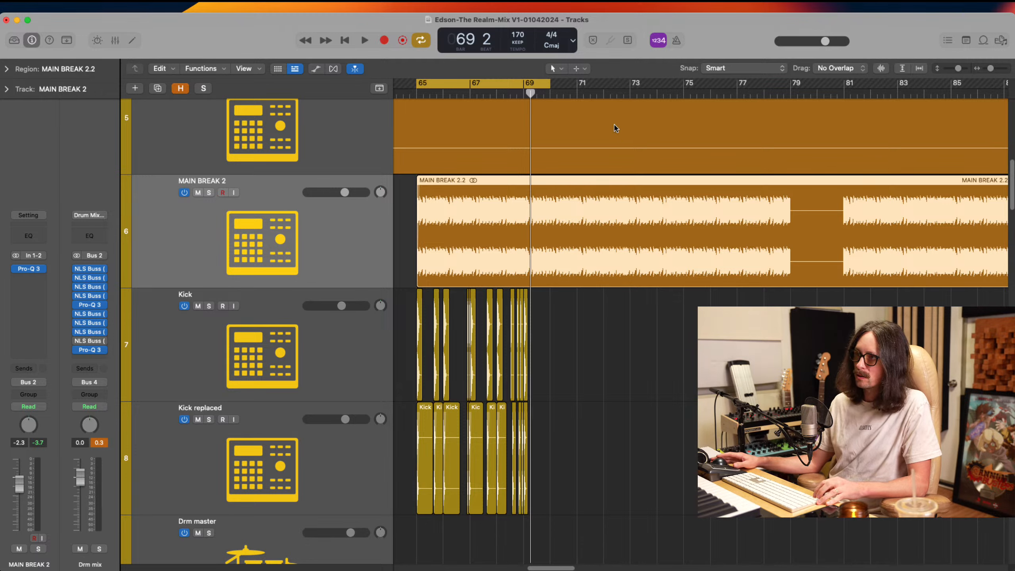
Shorten the cycle range to end at bar 69 and delete the Kick and Kick replaced regions that start at bar 69
drag(549, 86, 524, 86)
drag(516, 233, 593, 331)
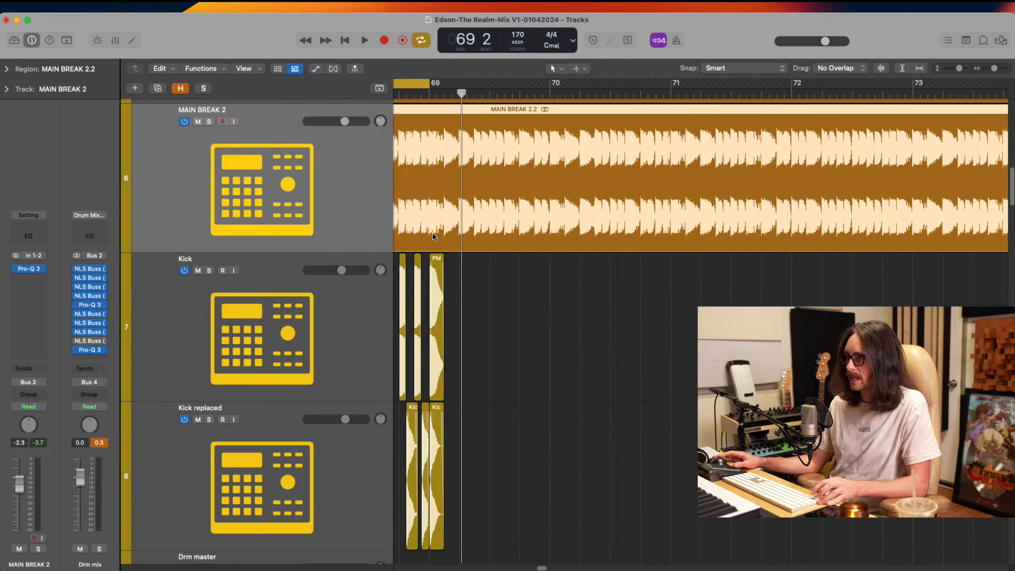
drag(432, 237, 513, 335)
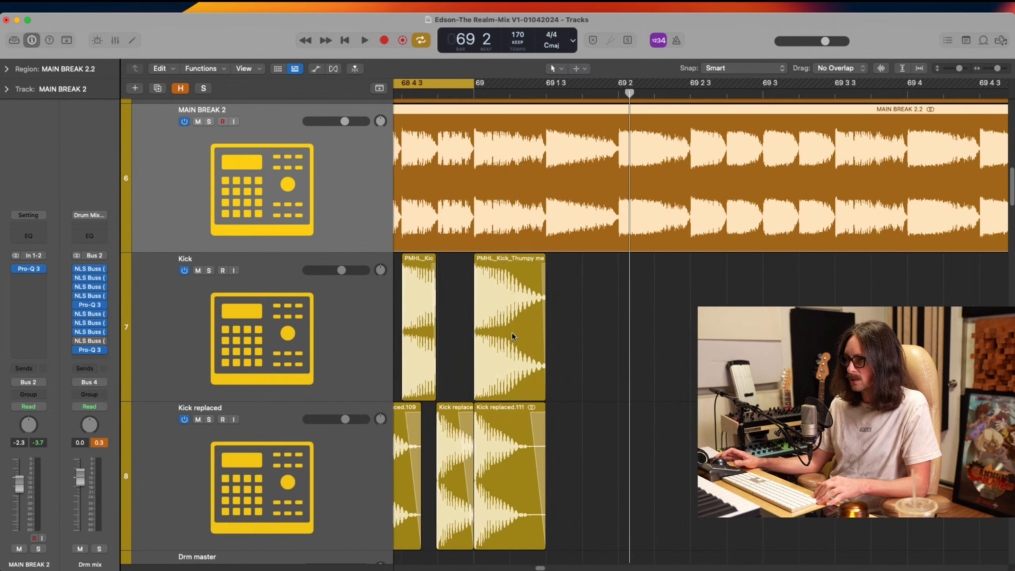
click(592, 332)
click(595, 331)
drag(518, 287, 569, 474)
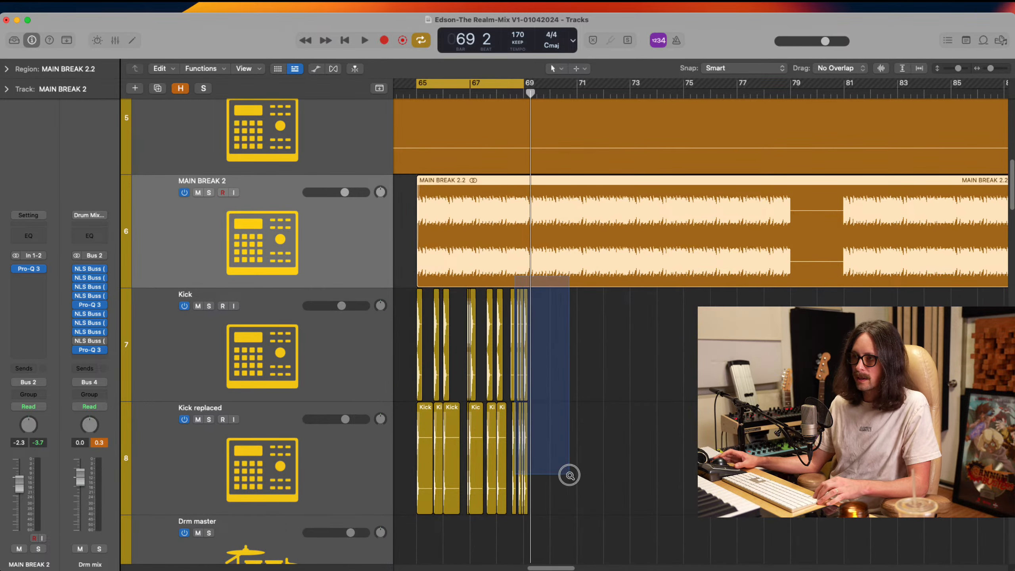
drag(486, 287, 595, 507)
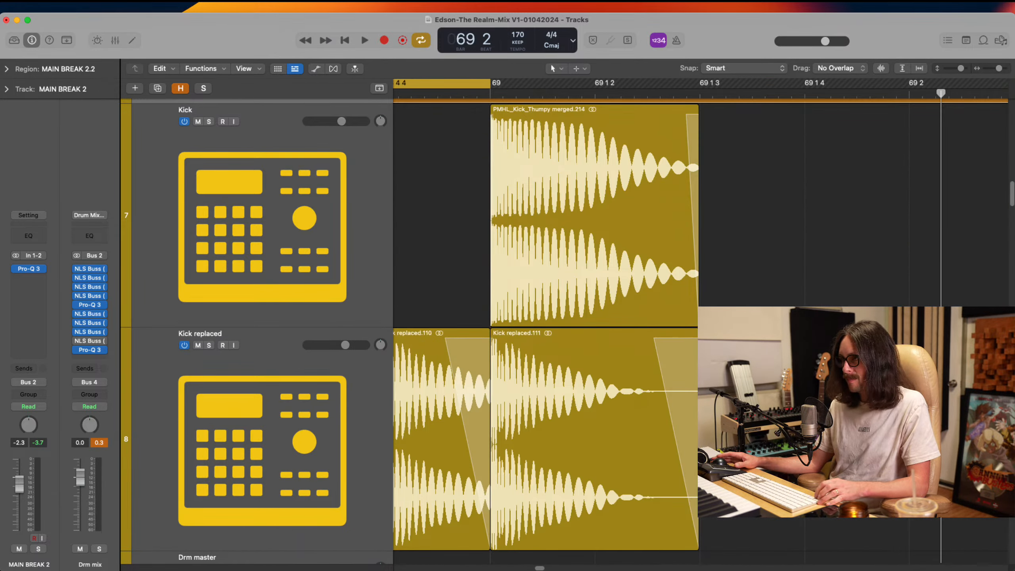
drag(736, 269, 666, 366)
key(BackSpace)
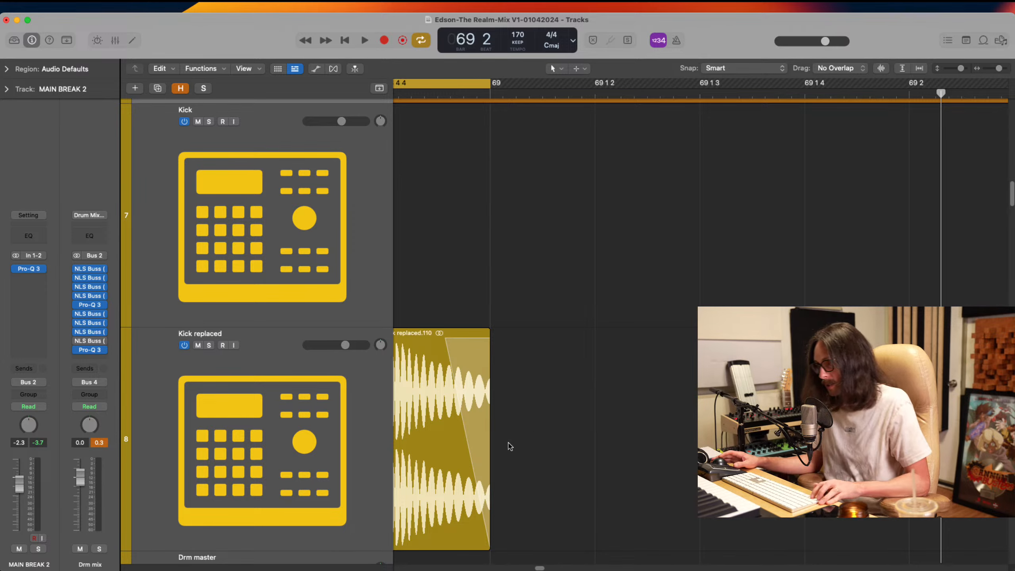
Trim the end of the last Kick replaced region so it stops exactly at bar 69
click(608, 335)
drag(555, 343, 418, 492)
drag(515, 338, 580, 484)
drag(421, 241, 441, 269)
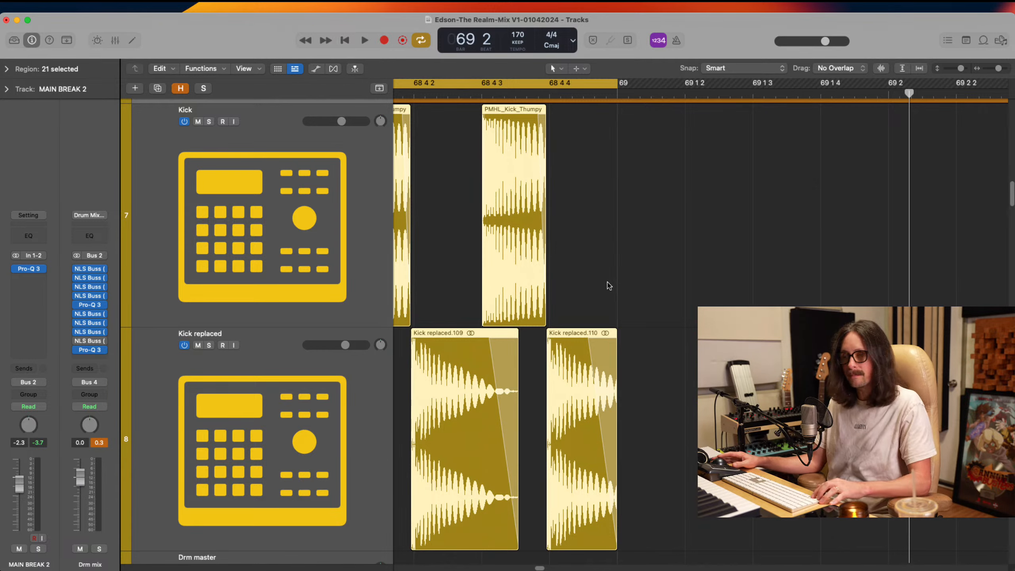
drag(607, 284, 639, 372)
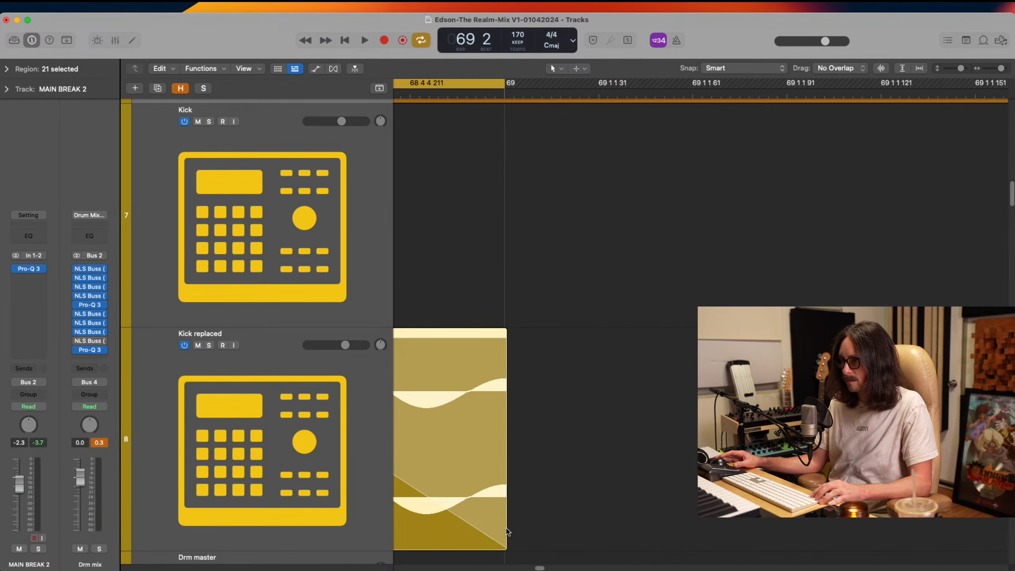
drag(505, 532, 499, 540)
click(540, 409)
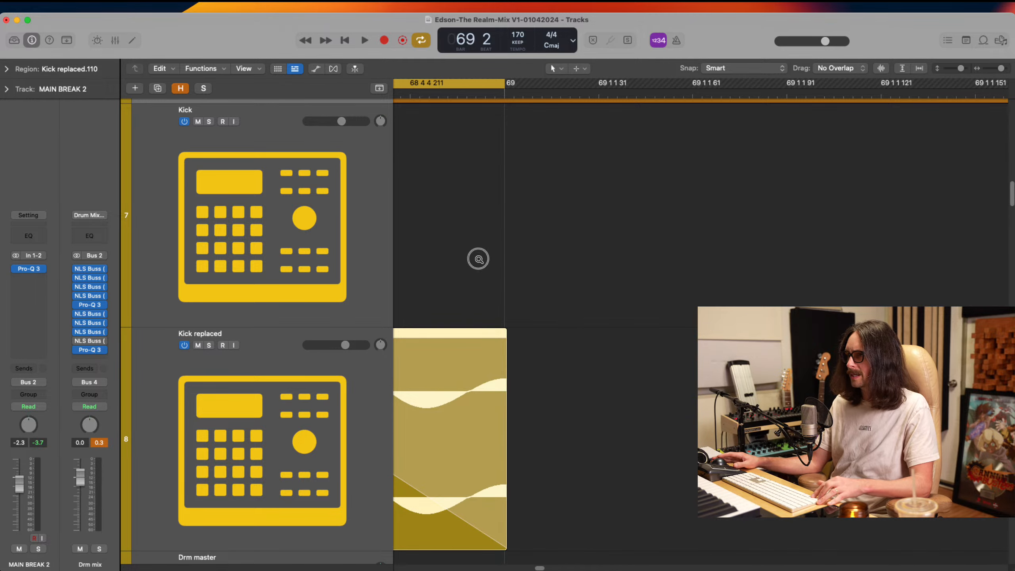
drag(478, 256, 567, 531)
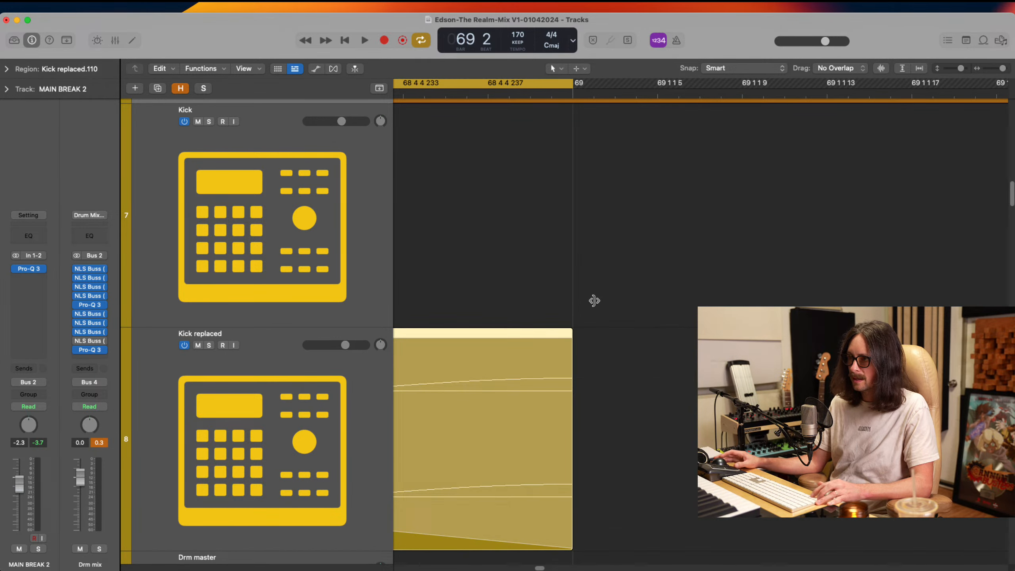
Examine how the first Kick and Kick replaced regions line up with the start of bar 65
ctrl+alt+click(578, 264)
scroll(467, 242, left, 5)
scroll(468, 242, up, 3)
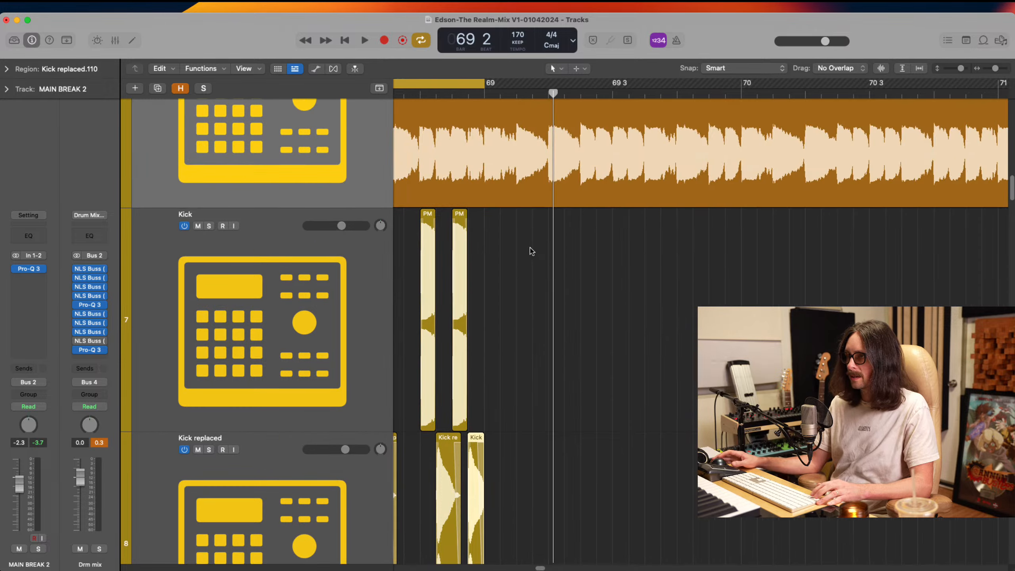
ctrl+alt+click(528, 262)
ctrl+alt+click(528, 259)
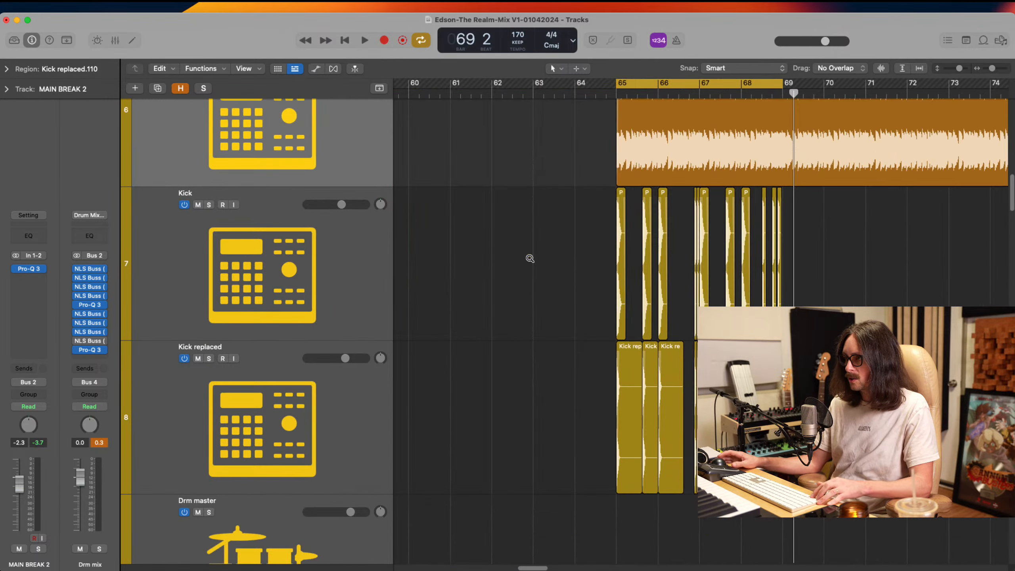
drag(600, 259, 655, 418)
drag(640, 264, 740, 435)
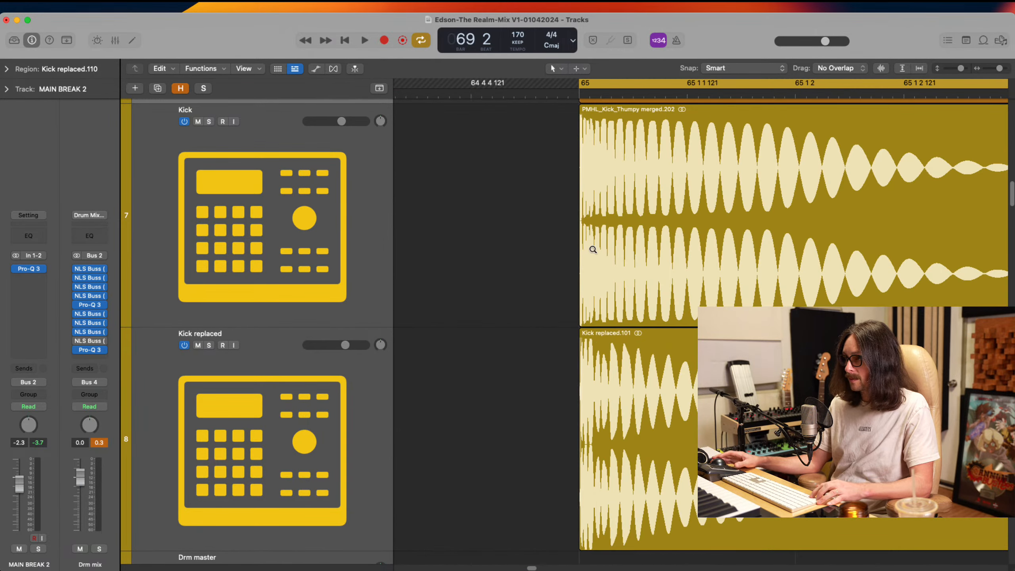
drag(551, 182, 704, 445)
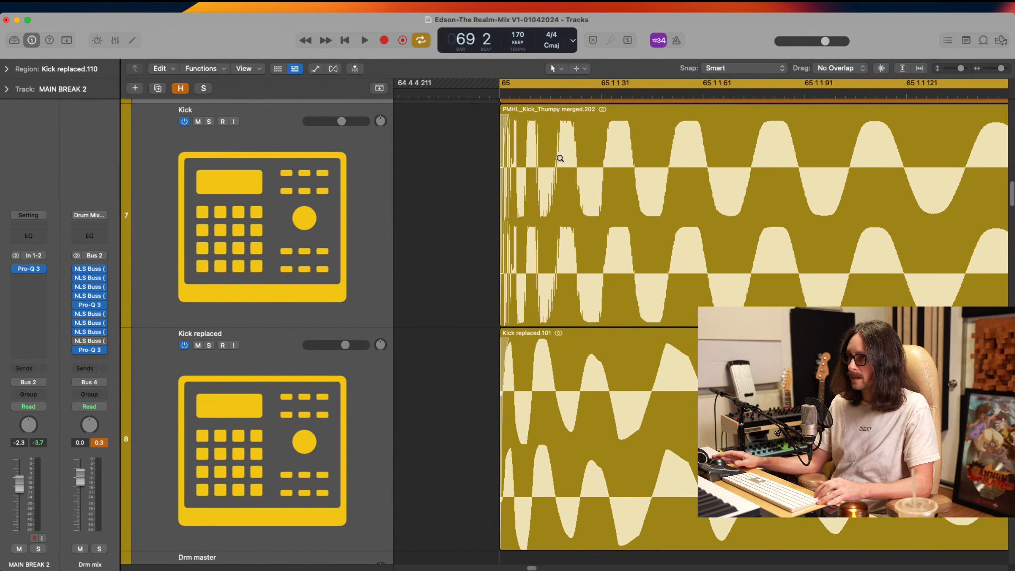
ctrl+alt+click(512, 247)
Select all kick regions from bar 65 to 69 on both kick tracks and repeat the pattern up to bar 81
drag(816, 264, 600, 408)
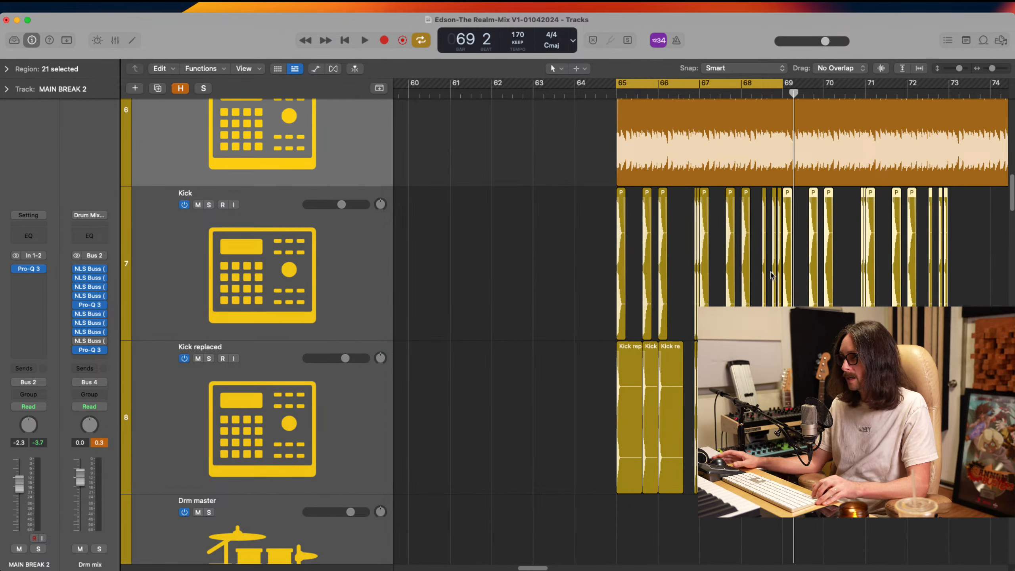
key(super+Left)
key(super+Left)
key(super+Up)
scroll(764, 266, right, 5)
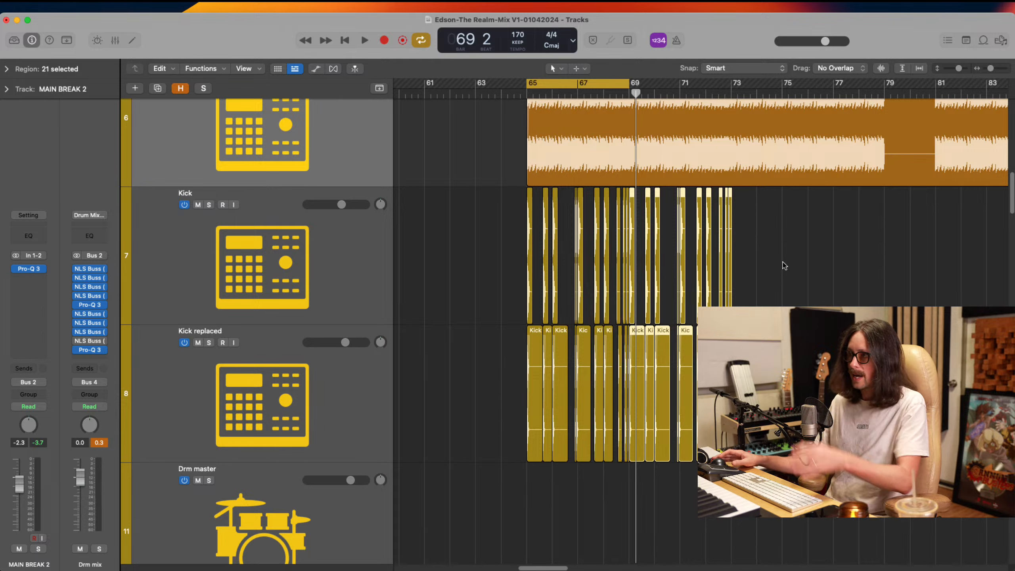
key(super+r)
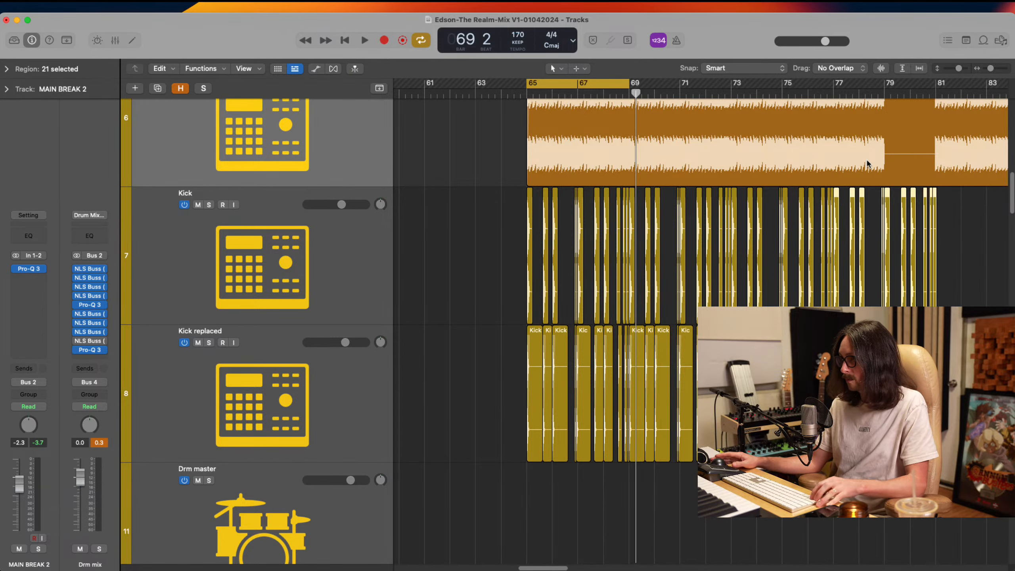
Extend the cycle range to bar 79 and audition the repeated kick pattern in the mix
drag(626, 86, 884, 84)
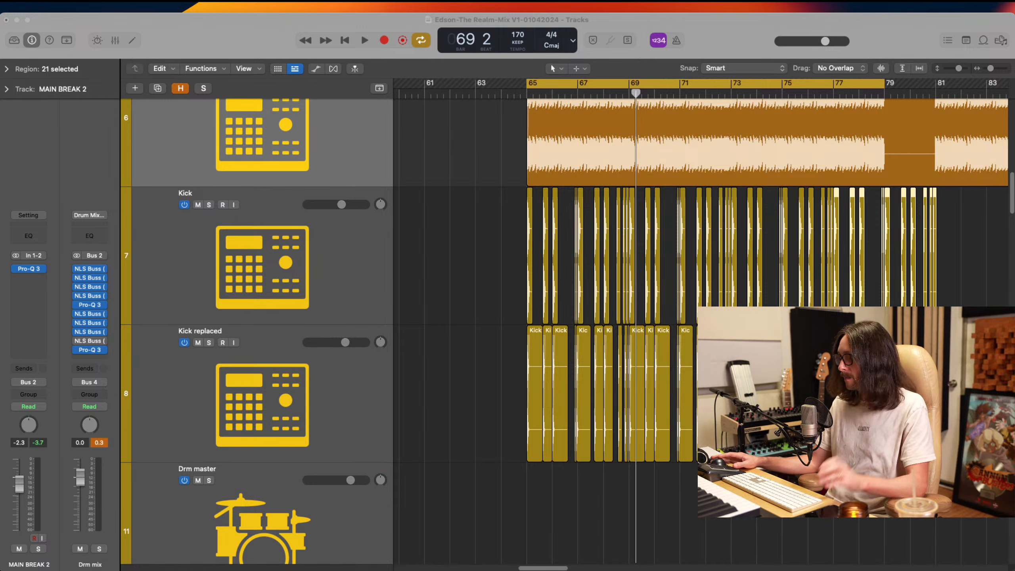
key(space)
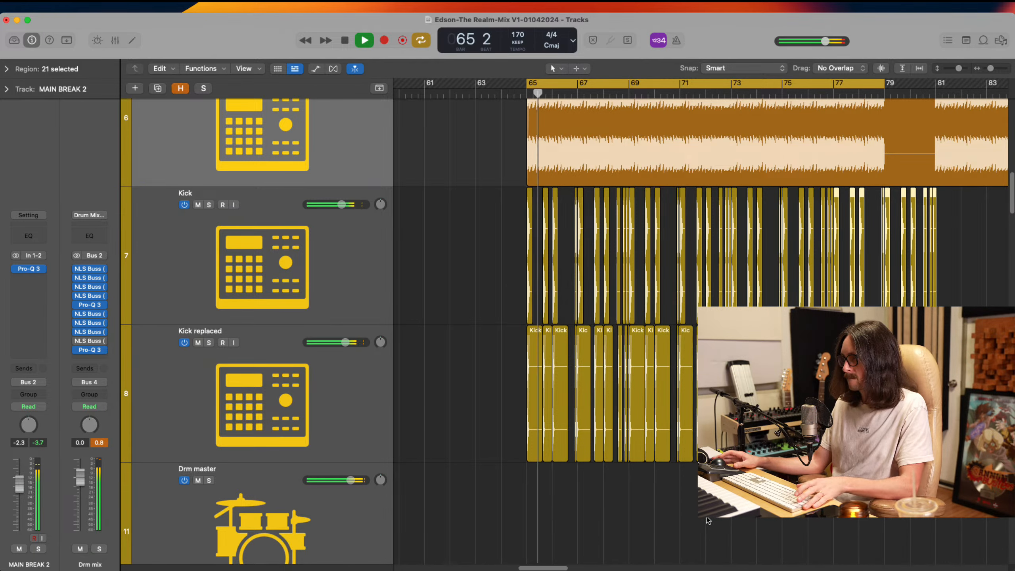
key(space)
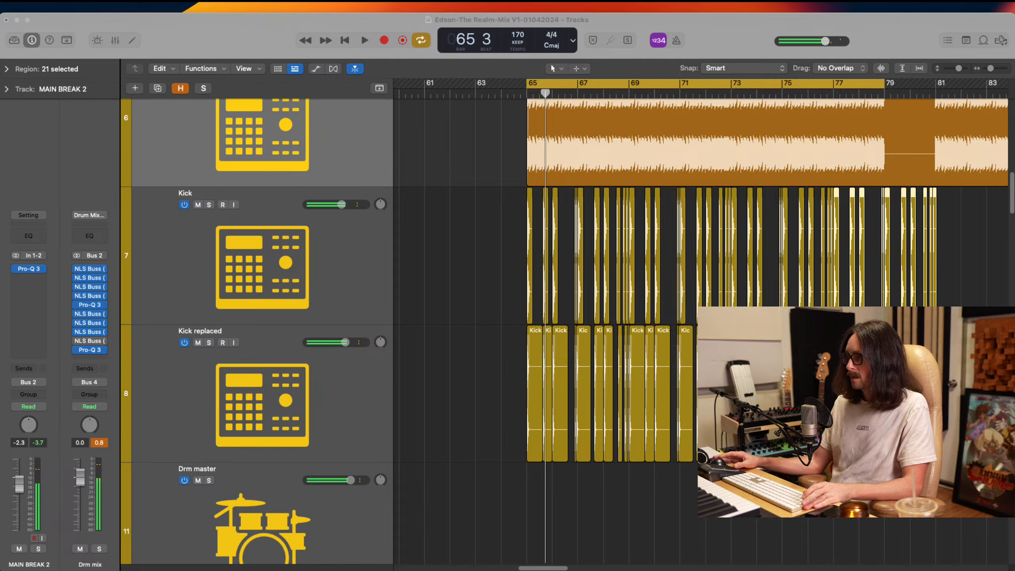
click(714, 40)
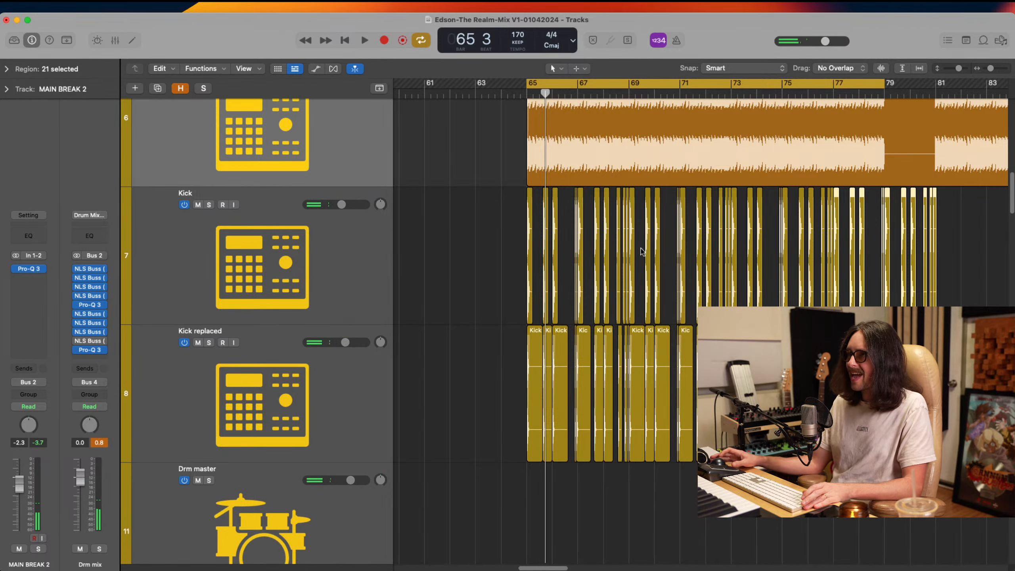
Solo the MAIN BREAK 2 track and audition it without the kick layers
scroll(485, 320, up, 5)
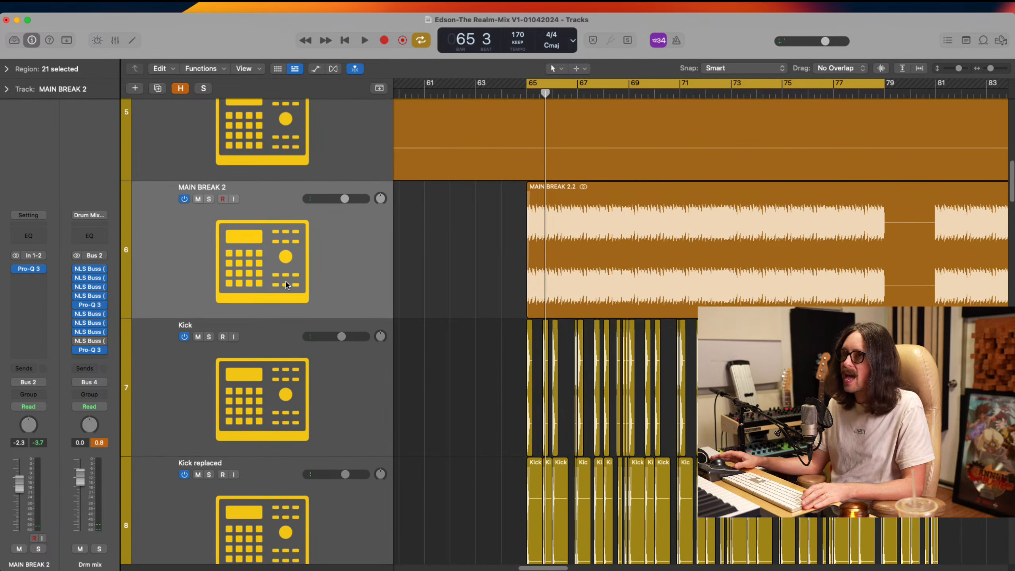
click(287, 285)
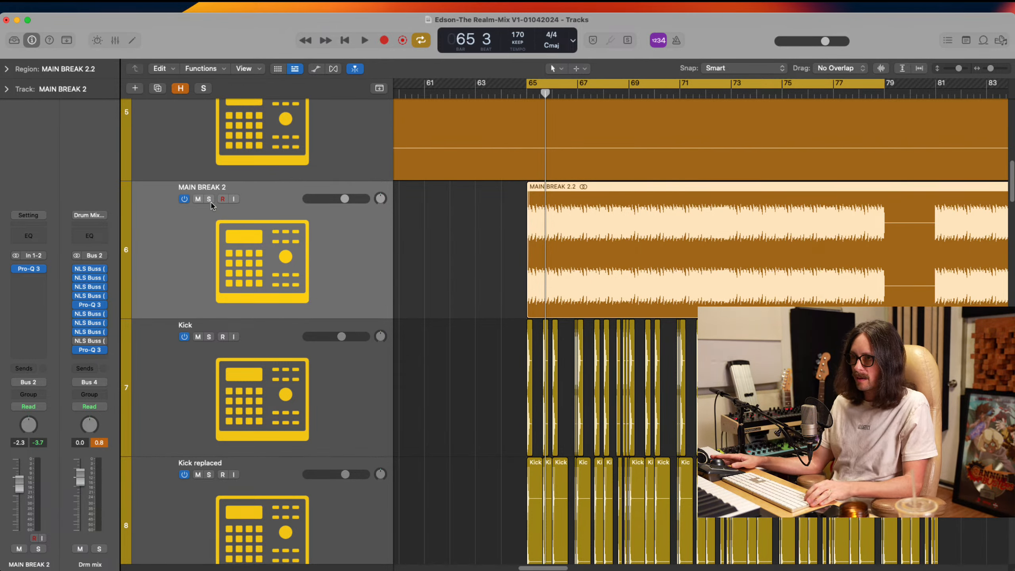
key(s)
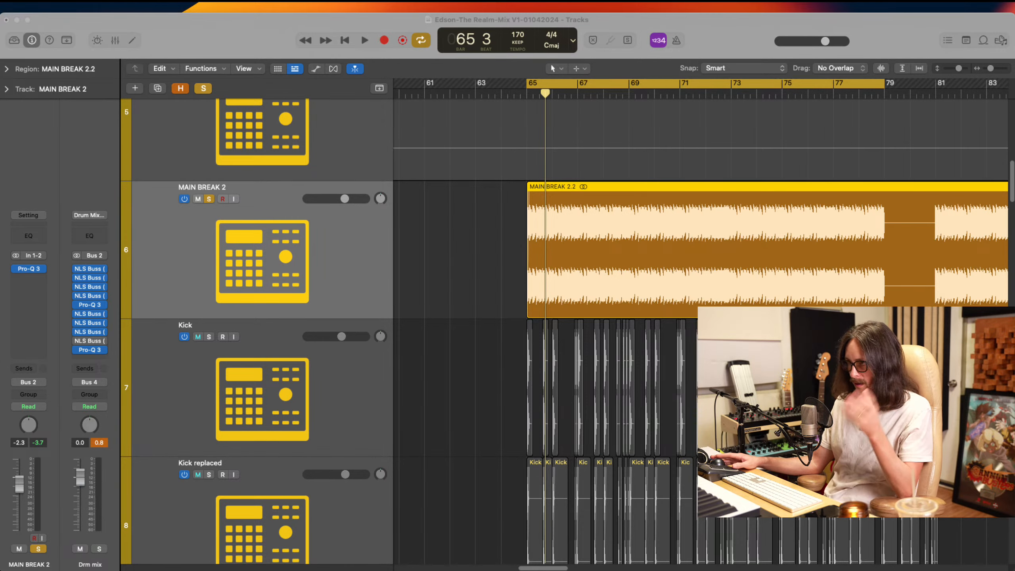
key(space)
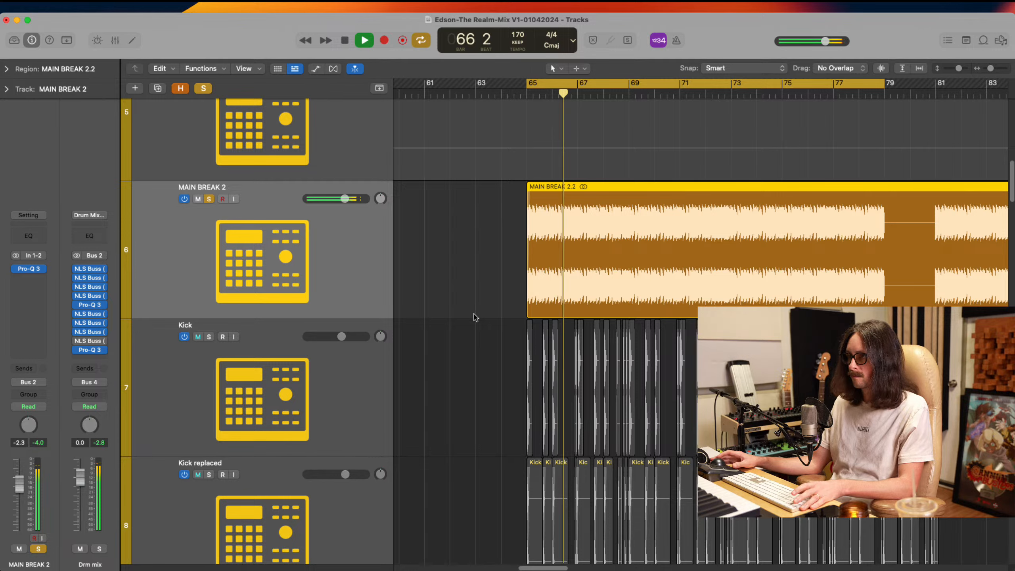
key(space)
key(super+Tab)
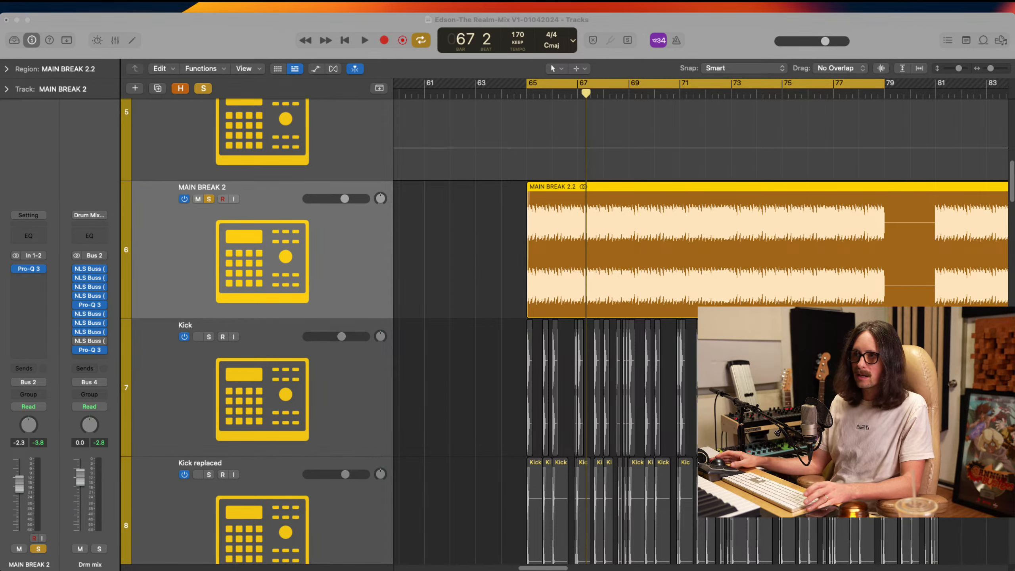
Open Pro-Q 3 on MAIN BREAK 2 and raise the 30 dB/oct low cut to just above the 94 Hz bell during playback
scroll(283, 401, down, 1)
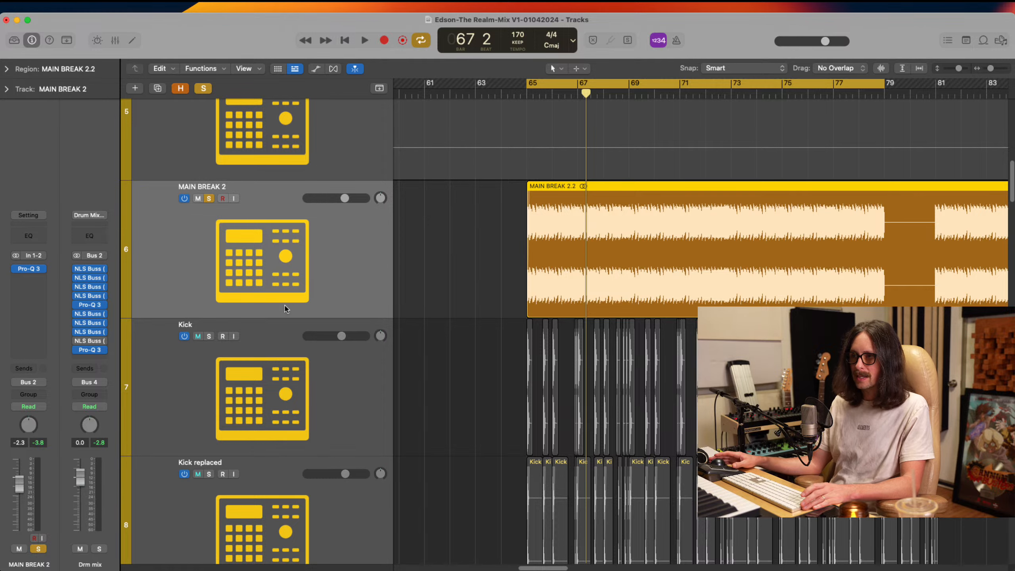
click(30, 271)
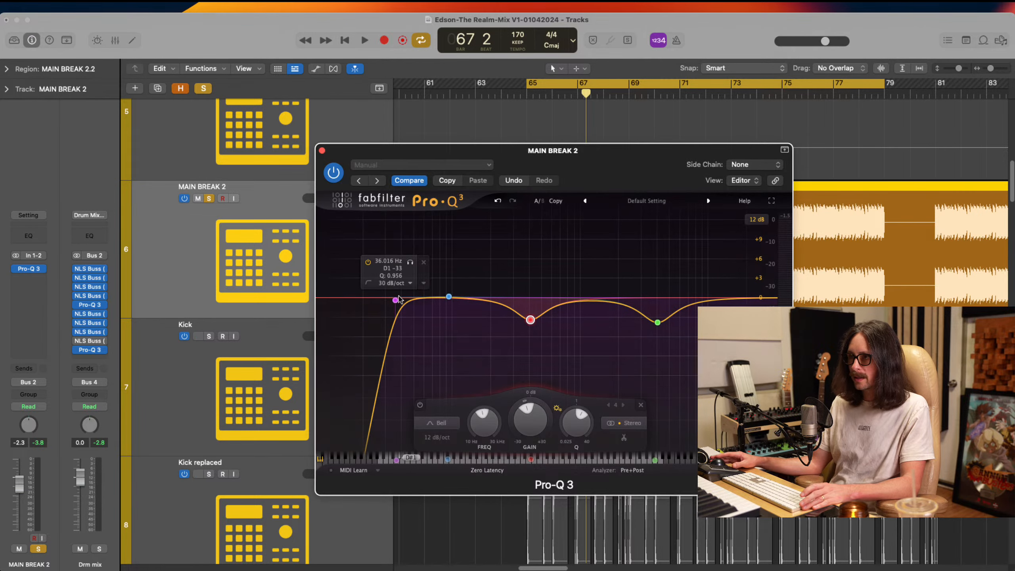
key(super+Tab)
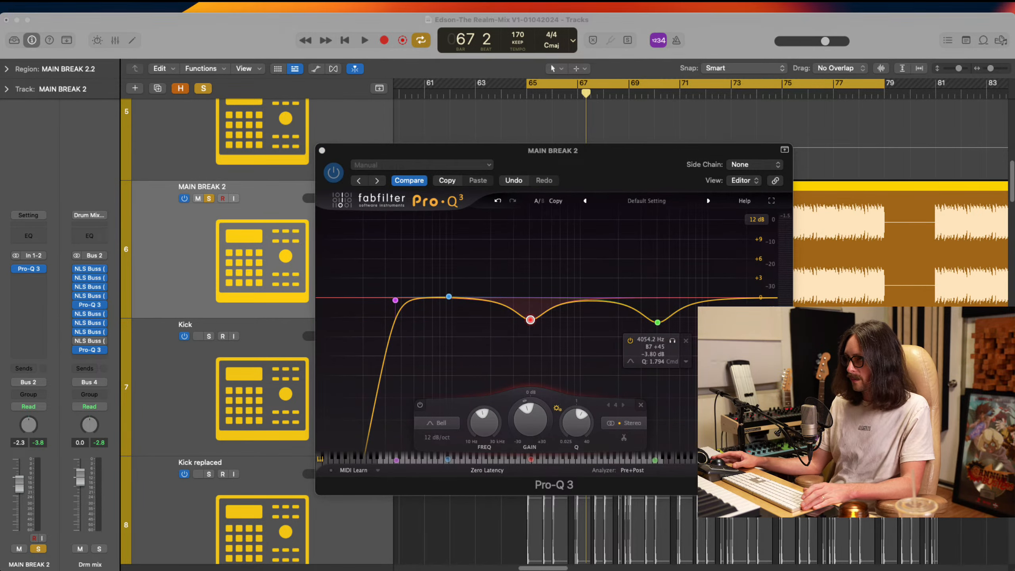
key(super+Tab)
key(space)
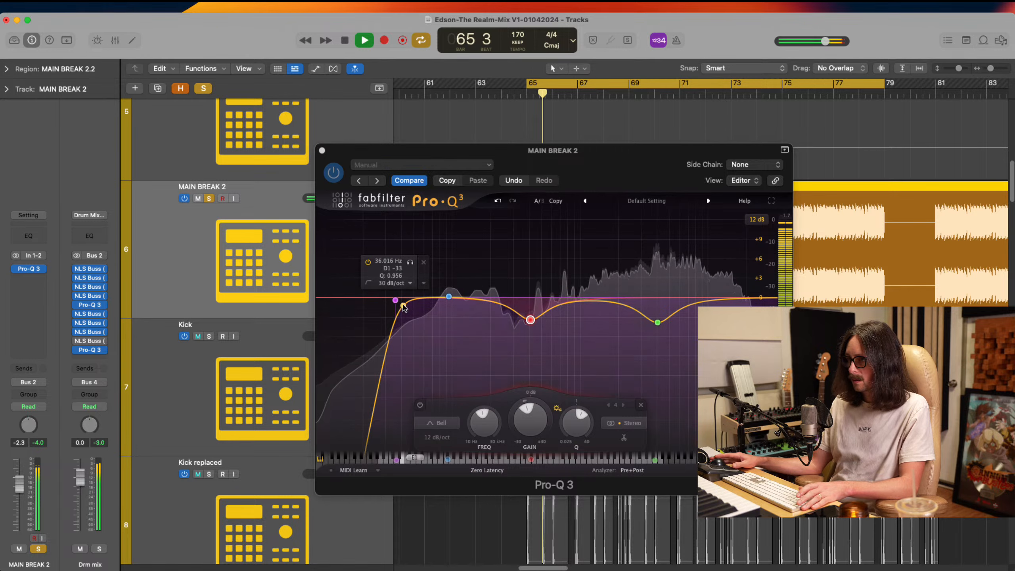
drag(403, 306, 455, 299)
key(space)
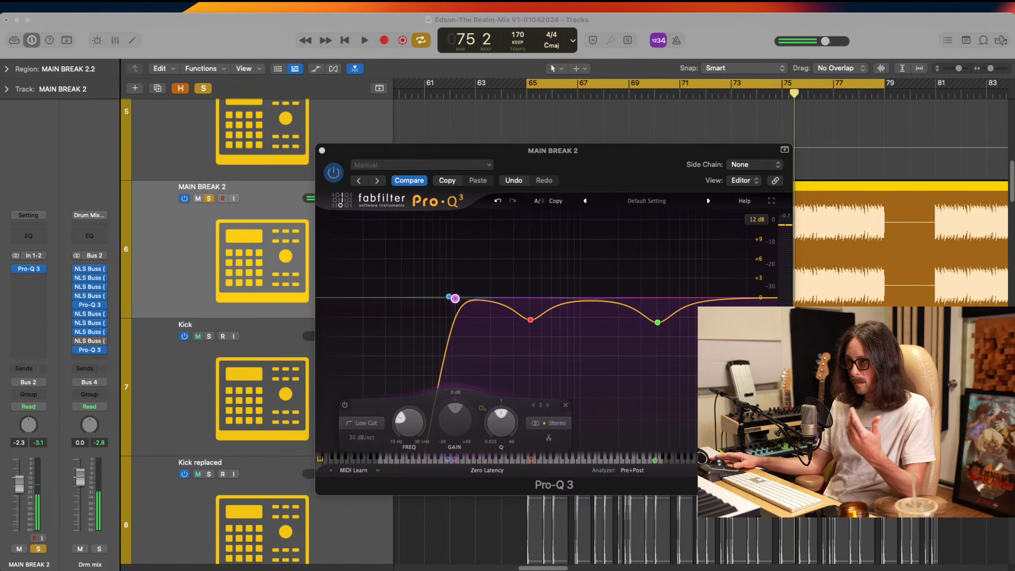
Set the slope of MAIN BREAK 2's low cut band to 18 dB/oct, trying 24 dB/oct first
click(463, 306)
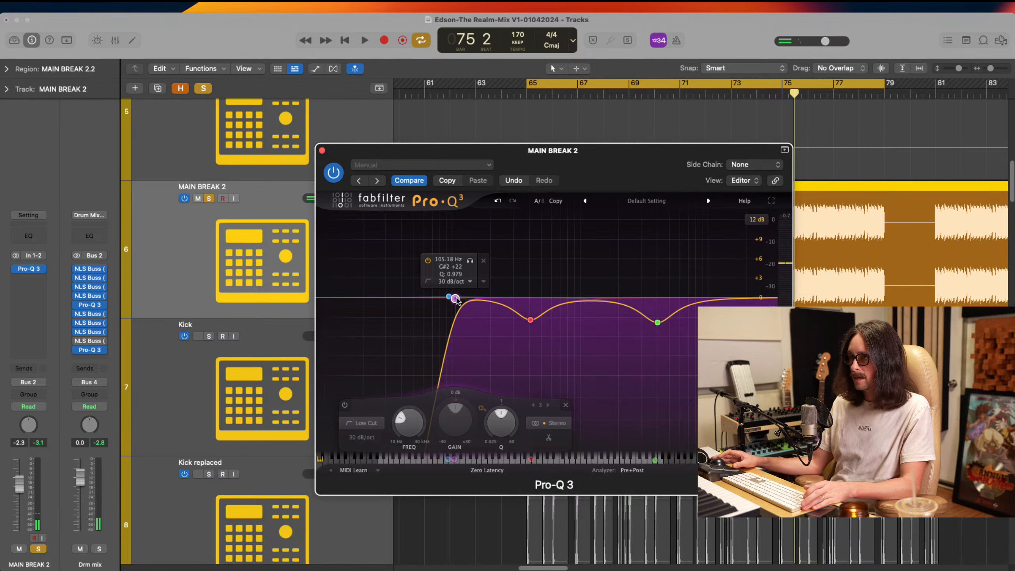
click(470, 282)
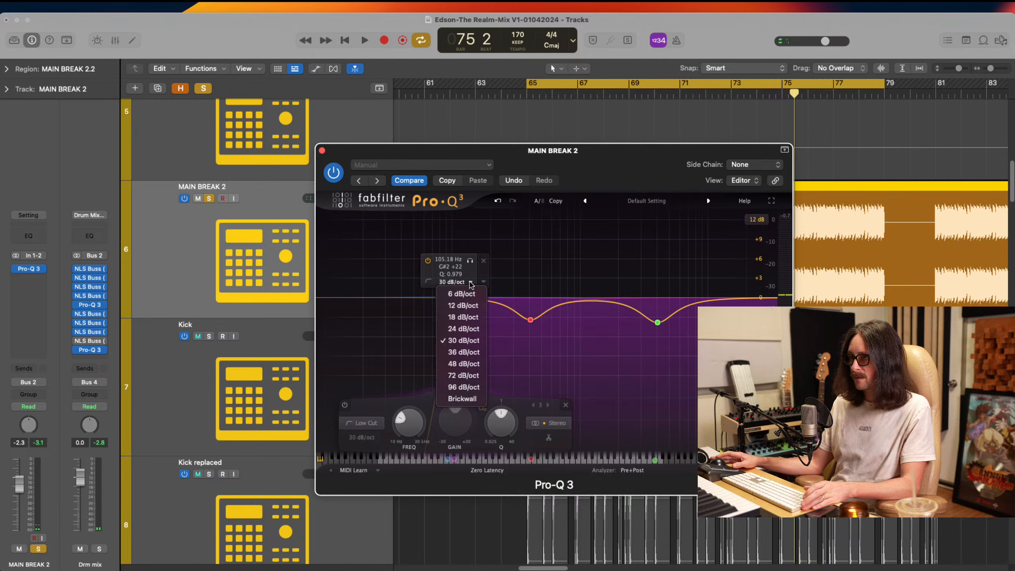
click(464, 324)
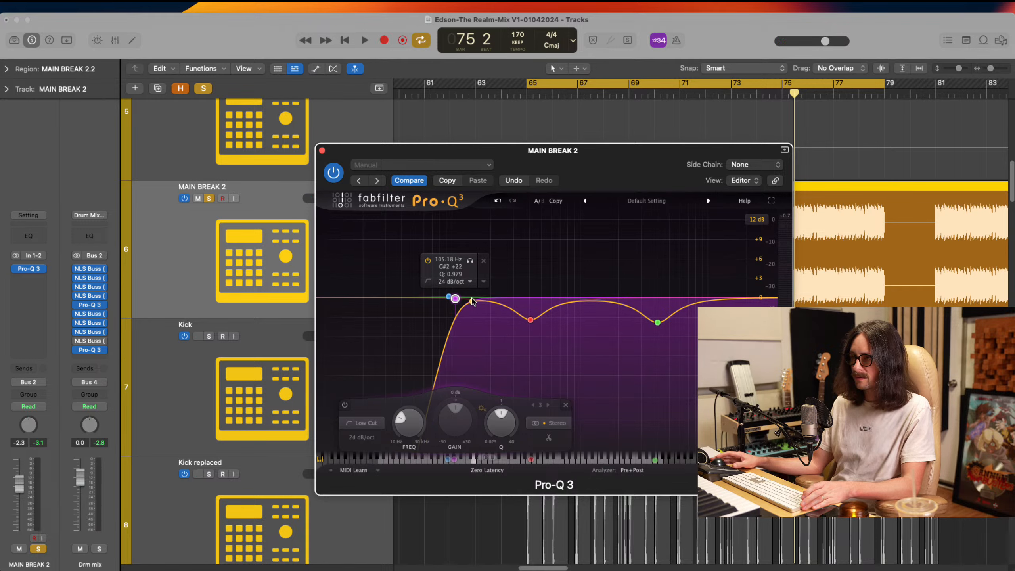
click(458, 282)
click(461, 317)
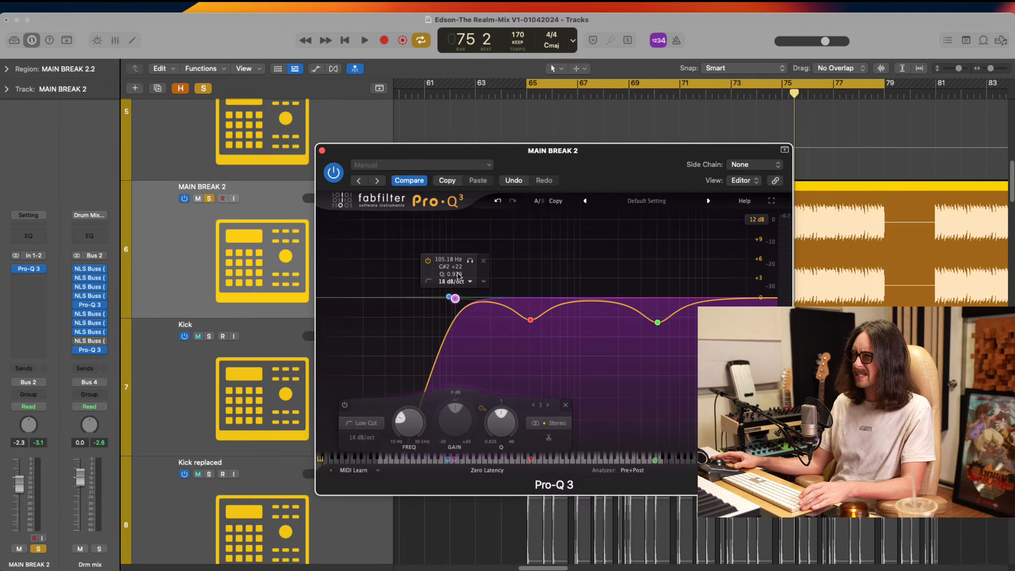
Delete the 94 Hz bell from MAIN BREAK 2's Pro-Q 3 and close the plug-in window
click(448, 299)
click(477, 258)
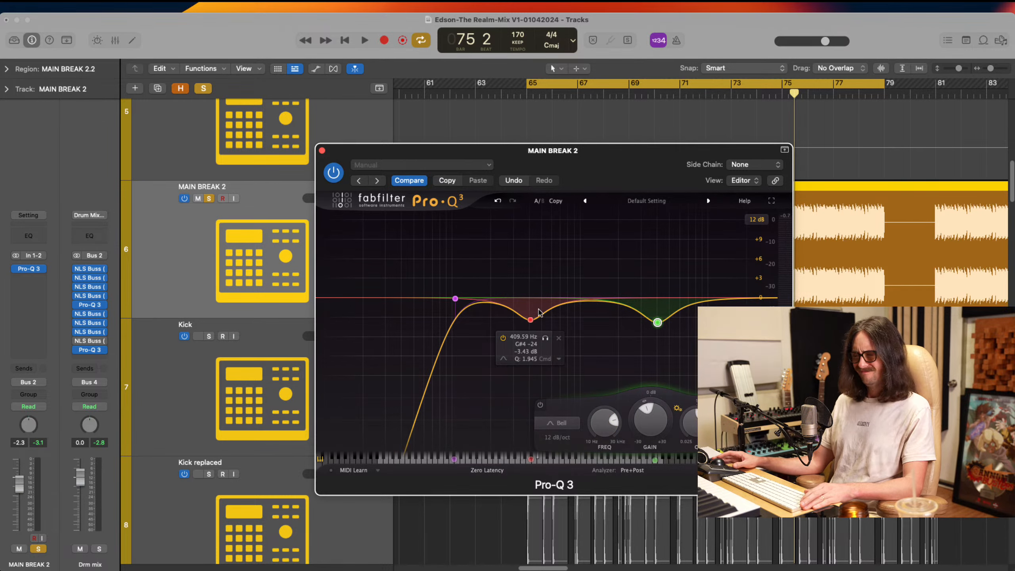
mouse_move(458, 261)
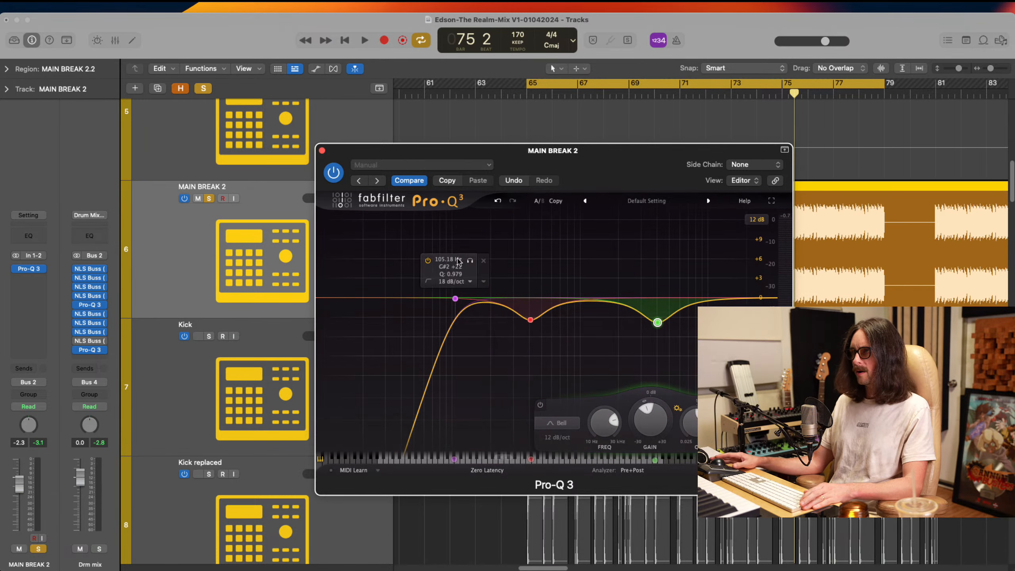
click(321, 150)
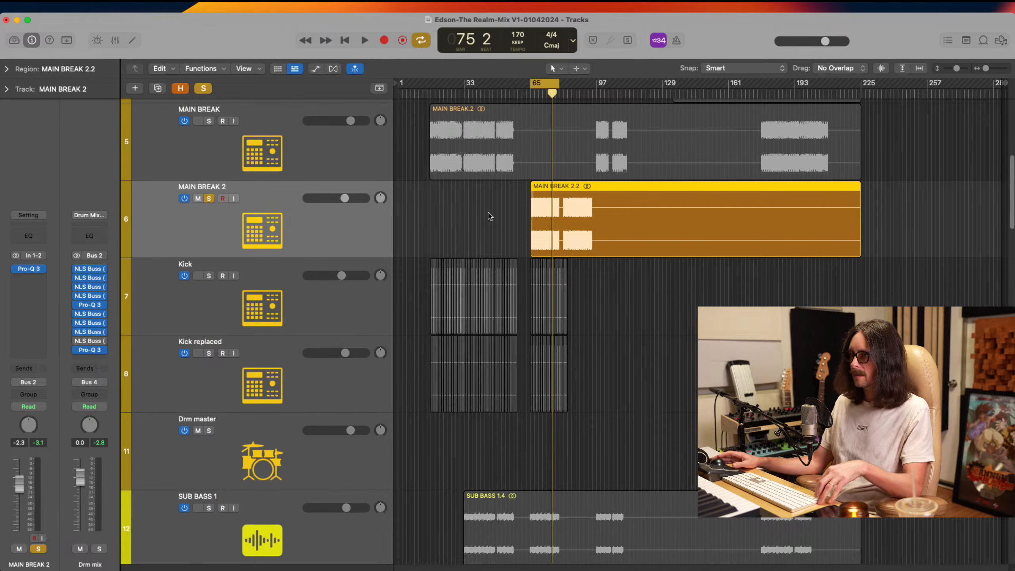
Move the cycle range to the REF track's drop at about bar 80, solo MAIN BREAK and REF, and start playback
click(209, 121)
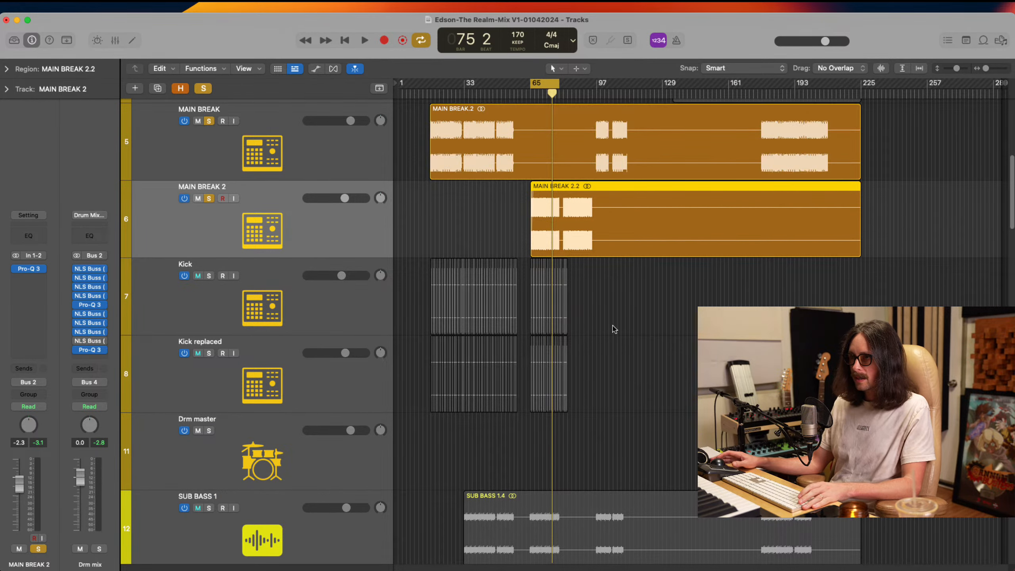
scroll(611, 329, up, 10)
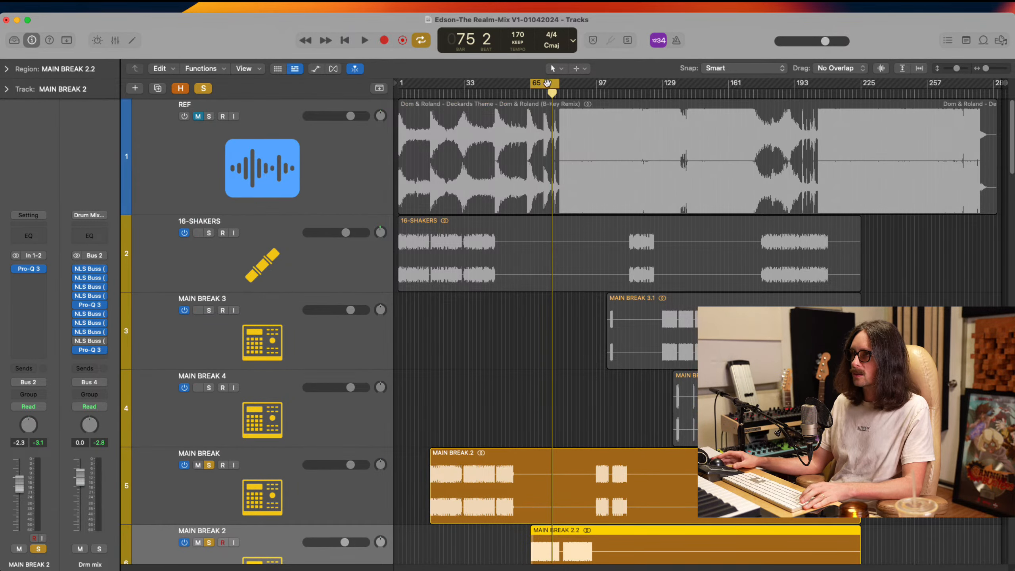
drag(547, 83, 576, 83)
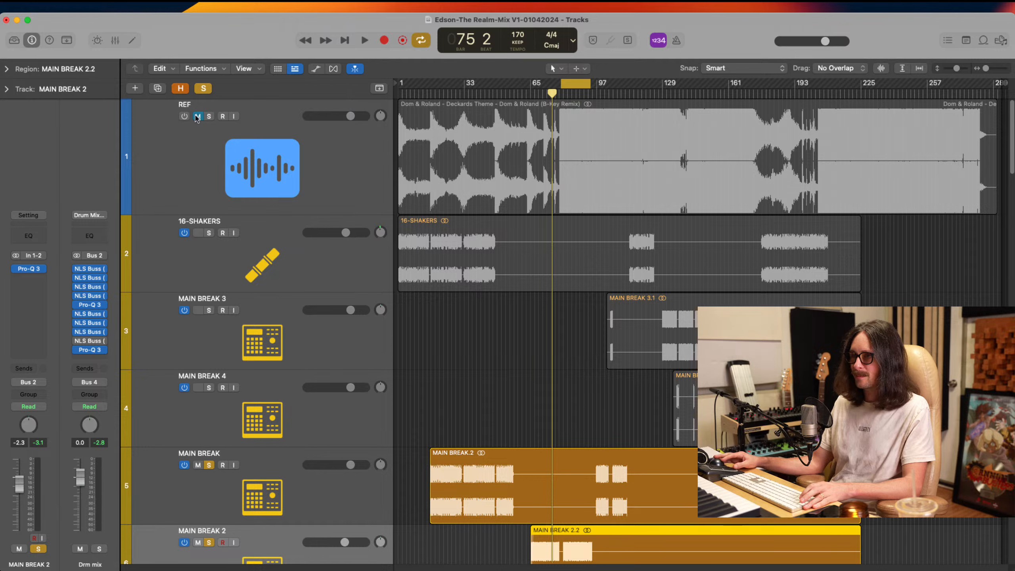
click(208, 115)
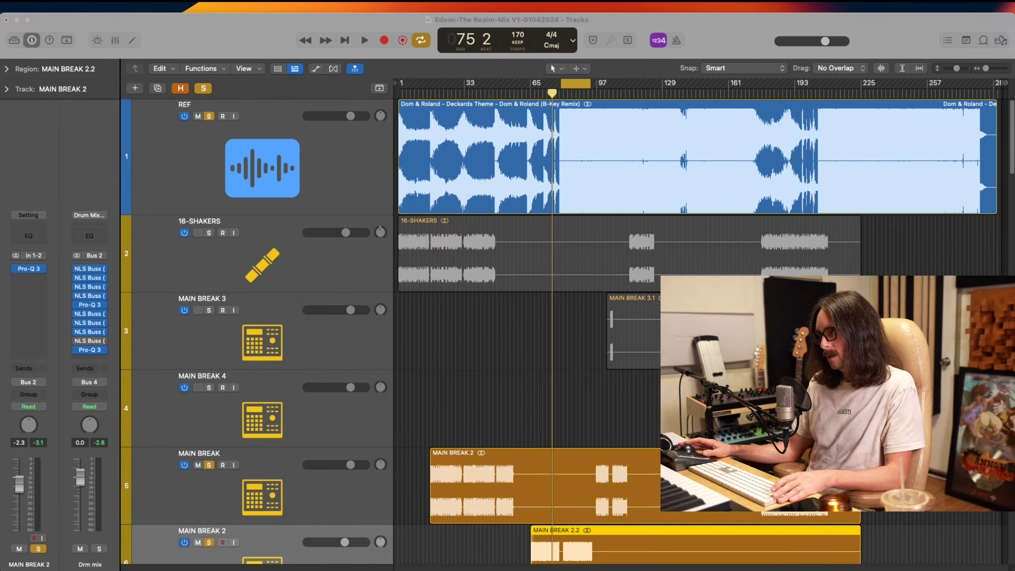
click(732, 45)
key(space)
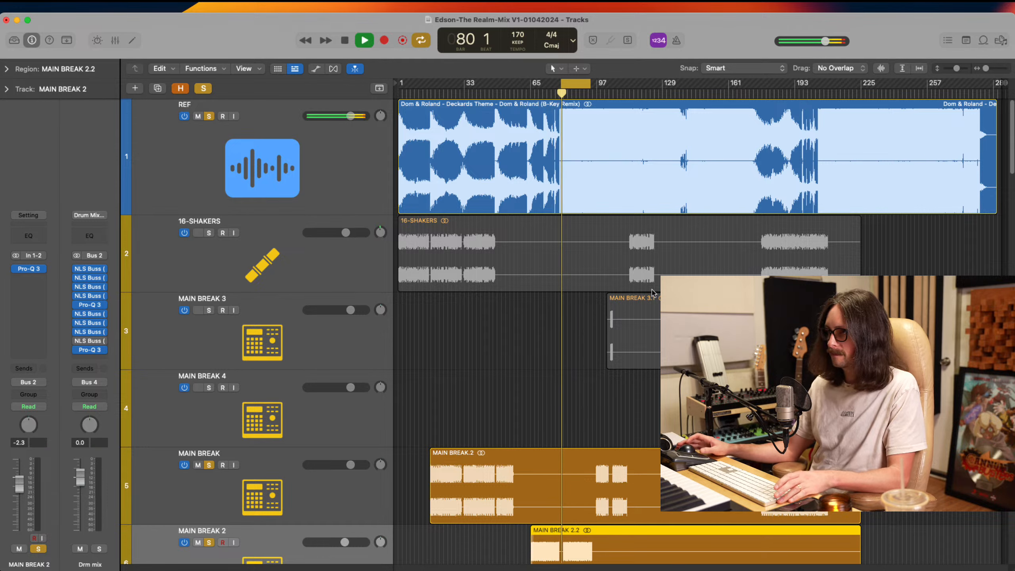
Reduce the track heights, leave only the REF track soloed and audition its drop
key(super+Up)
key(super+Up)
key(super+Up)
key(super+Up)
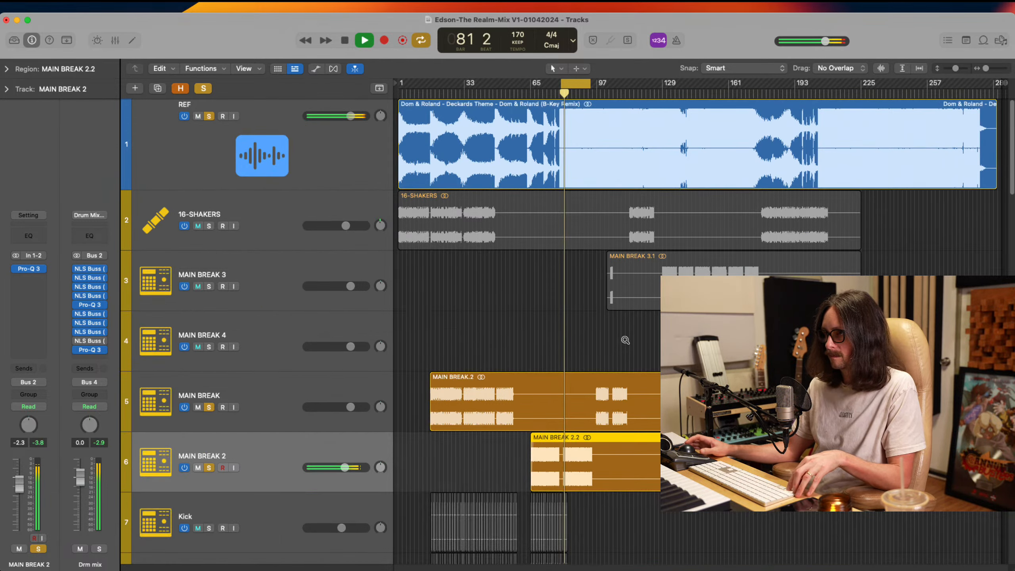
key(space)
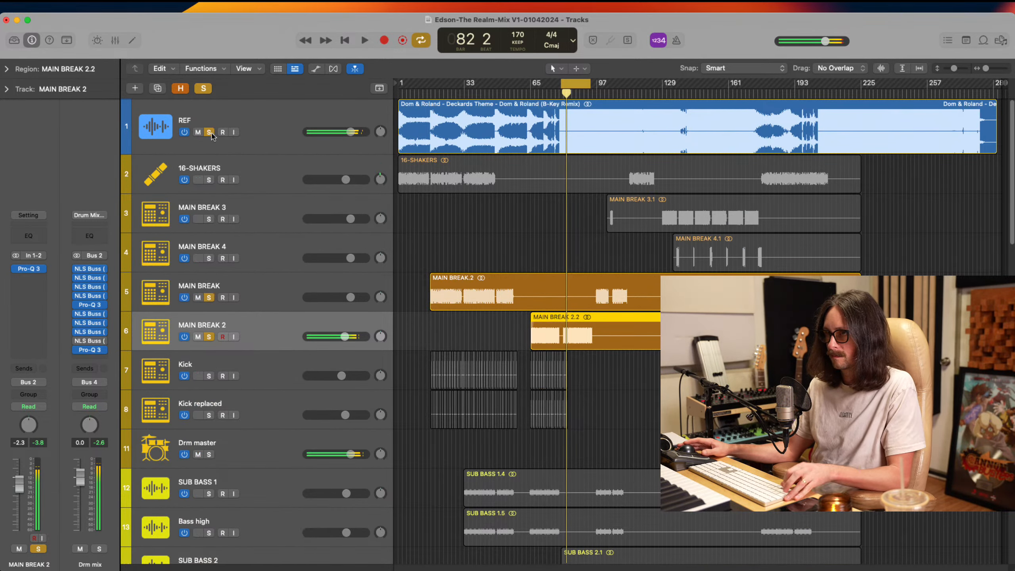
alt+click(209, 132)
alt+click(209, 133)
key(space)
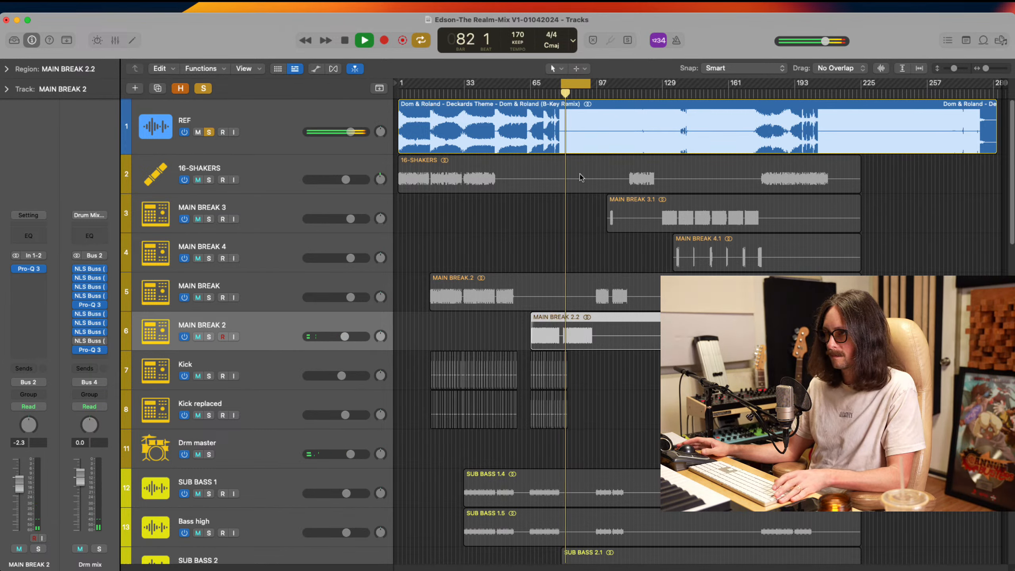
key(space)
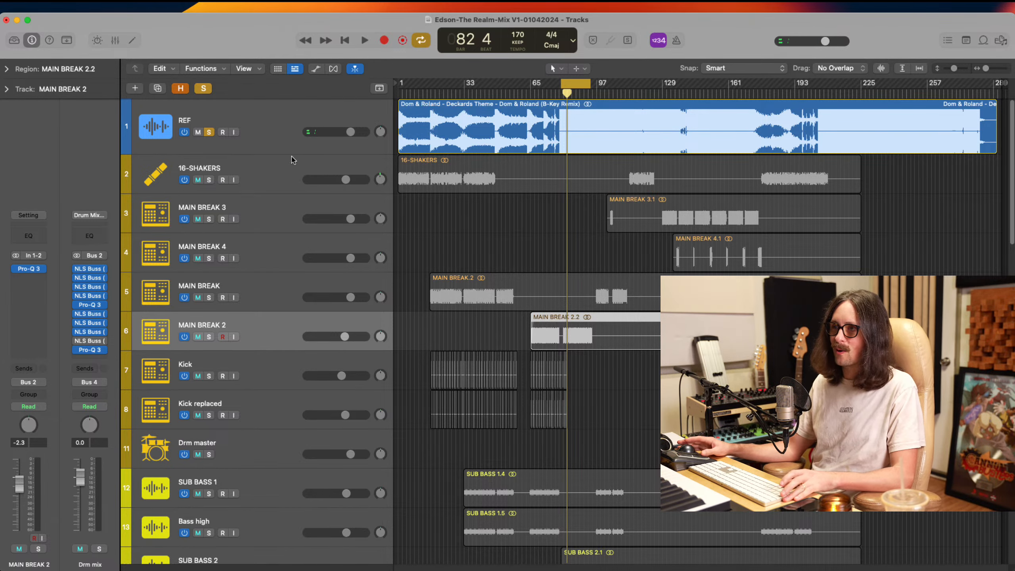
Select the REF track and replace its Channel EQ with a stereo Pro-Q 3
click(289, 122)
click(41, 309)
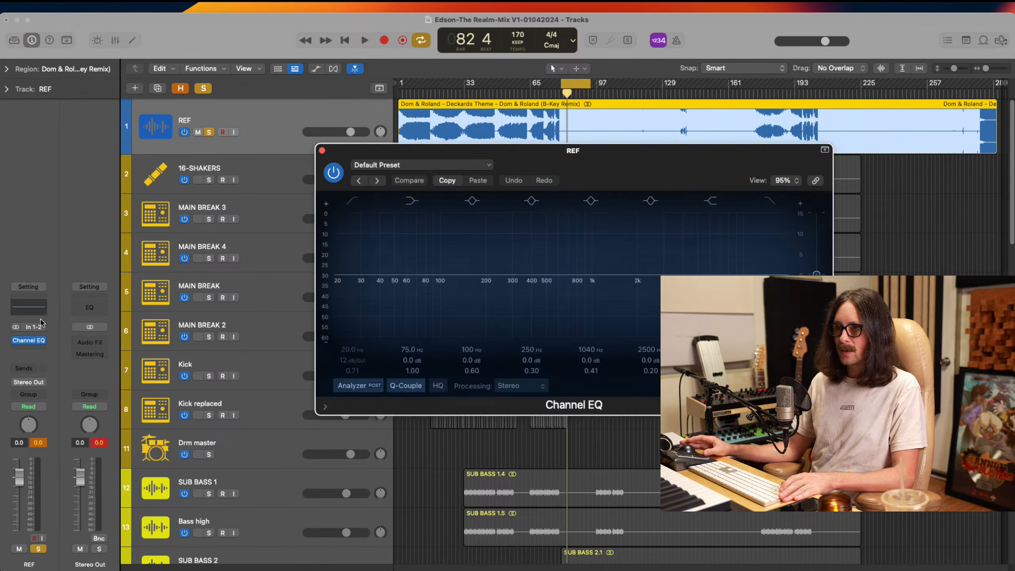
click(321, 151)
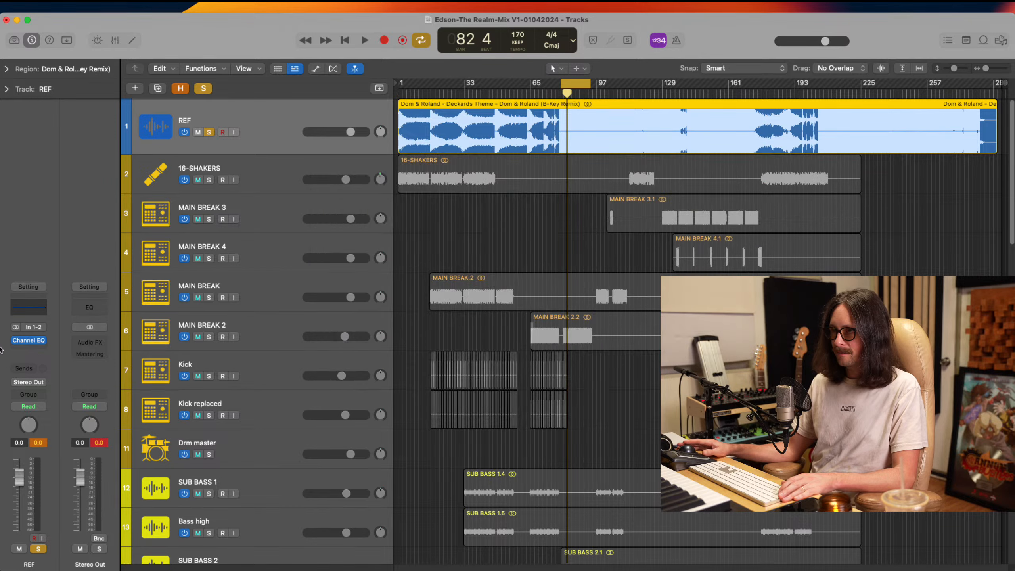
click(50, 344)
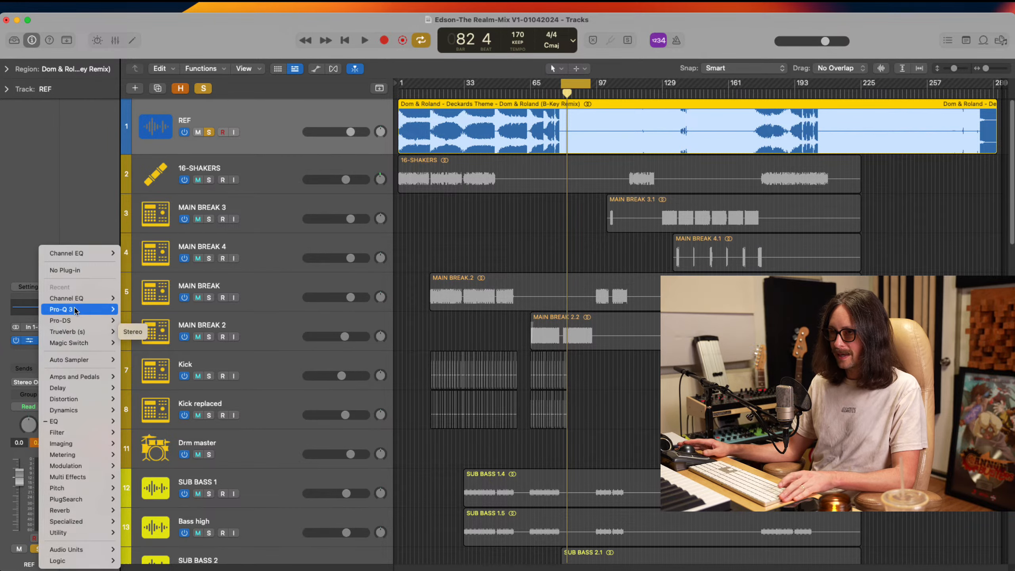
mouse_move(74, 309)
click(134, 310)
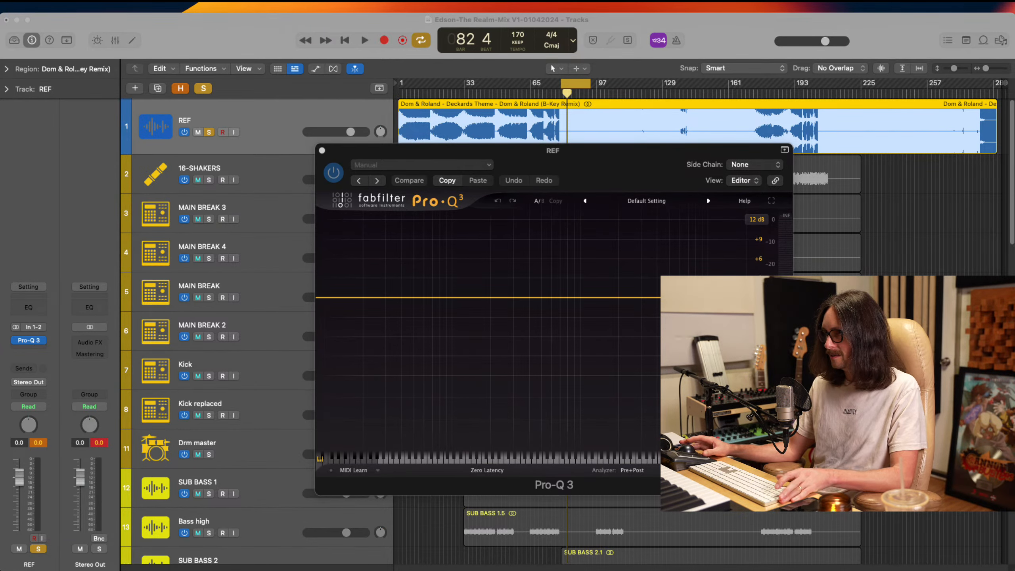
Try a bell boost of about 6.2 dB near 570 Hz on REF during playback, and delete the band
click(736, 42)
key(space)
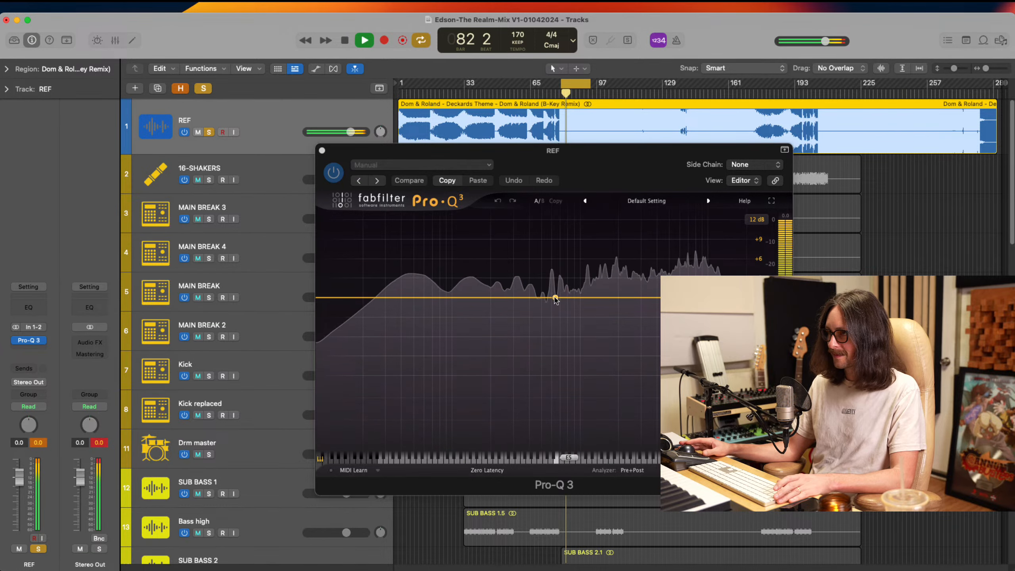
drag(555, 298, 552, 260)
key(space)
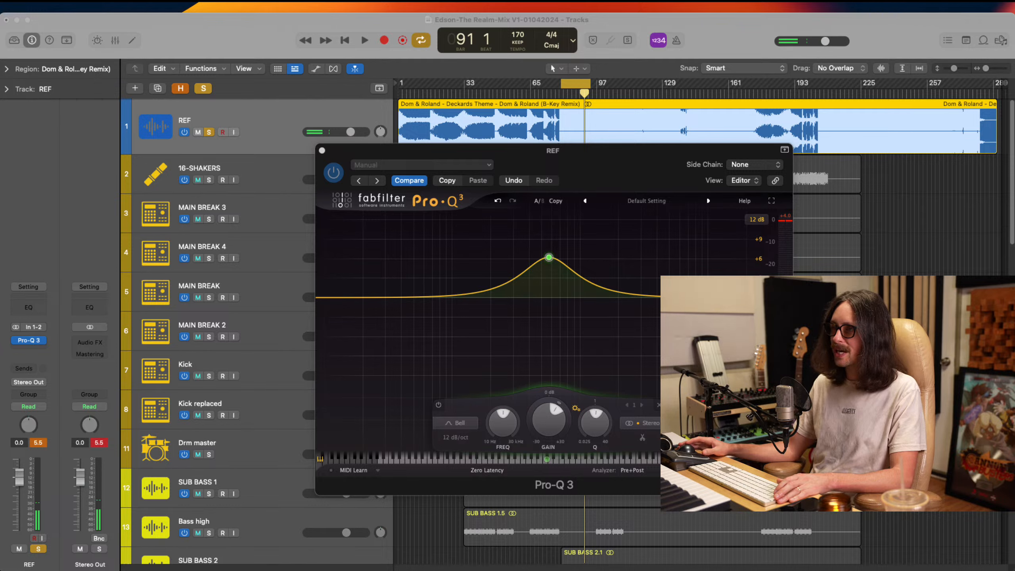
click(544, 253)
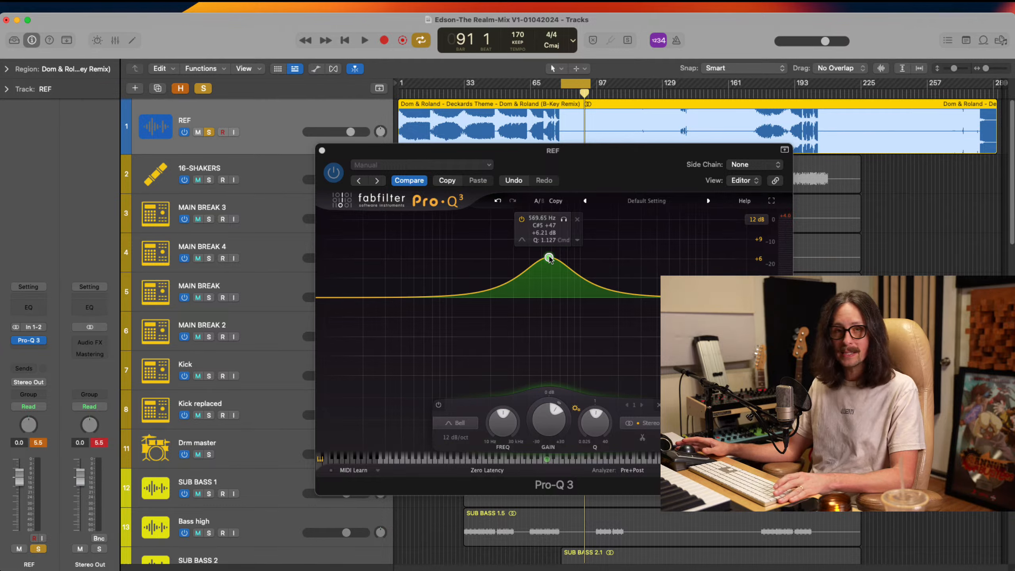
drag(549, 258, 550, 300)
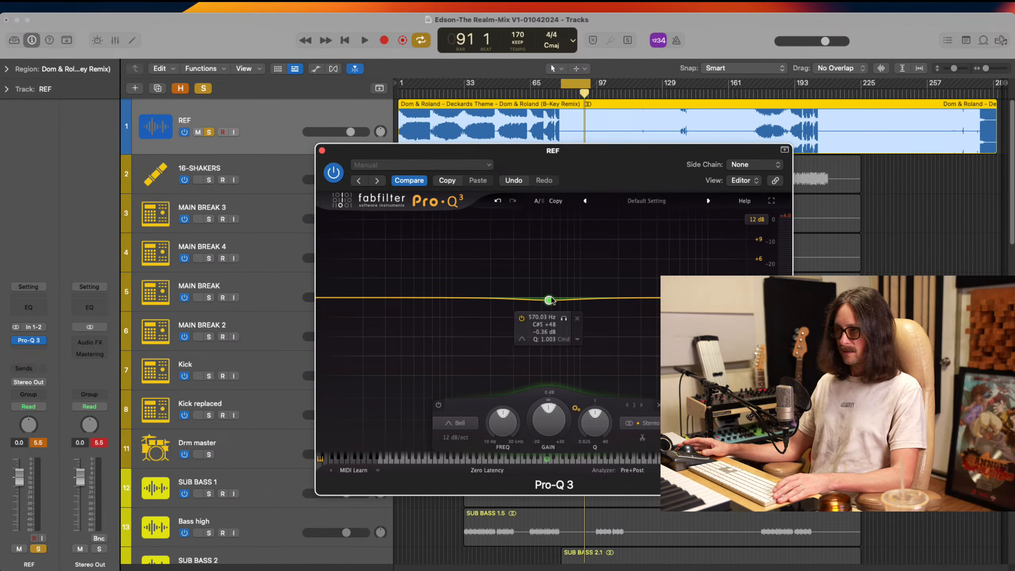
double_click(550, 300)
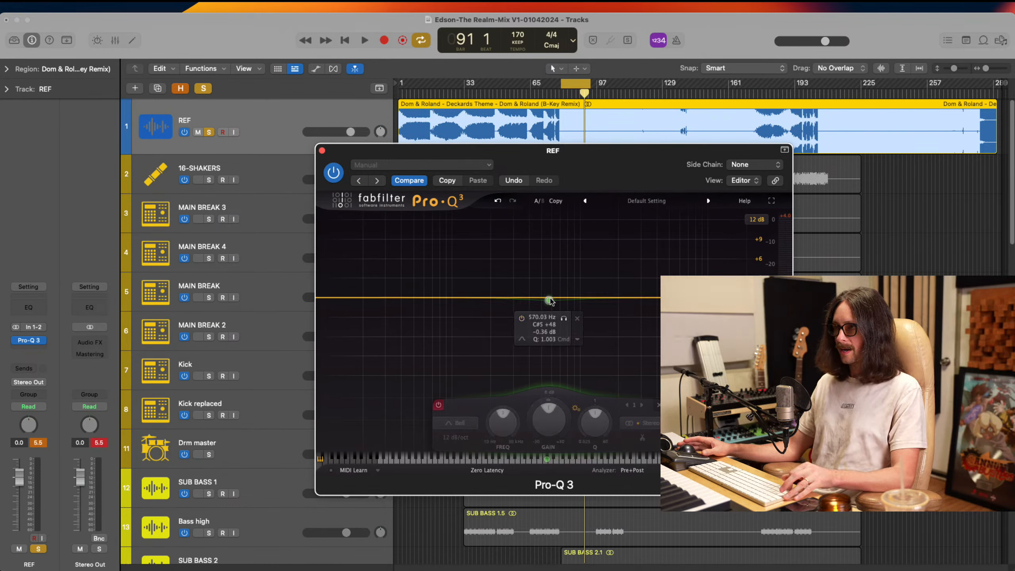
click(577, 317)
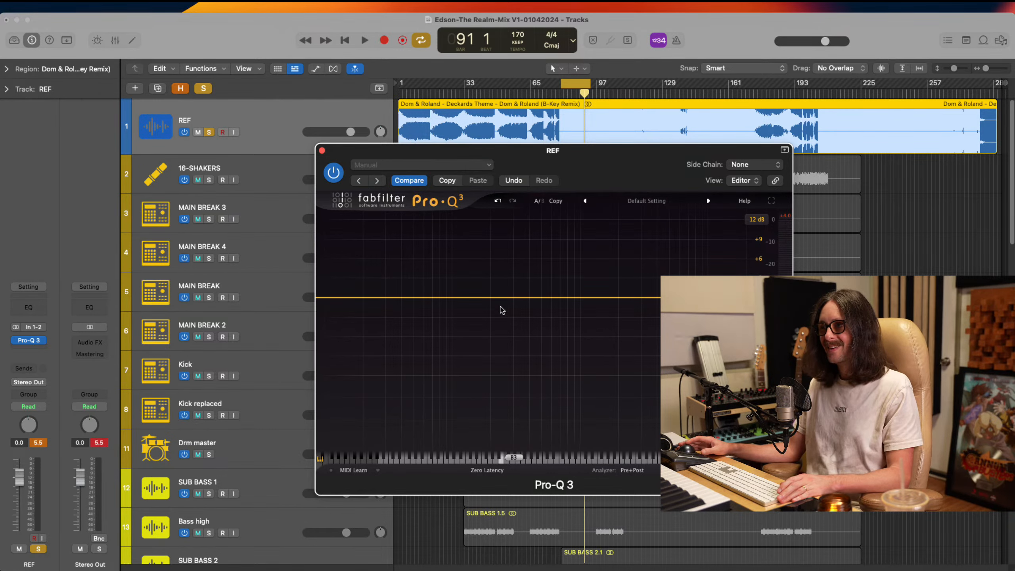
Add a bell boost of about 5.5 dB on REF, shift it to about 496 Hz and audition it
drag(512, 297, 537, 262)
key(super+Tab)
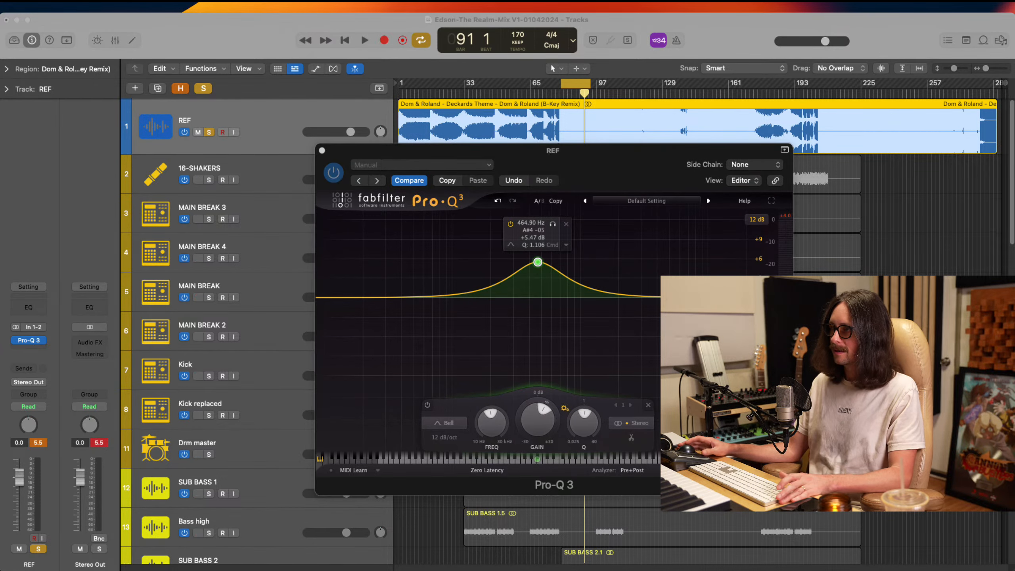
click(704, 190)
key(space)
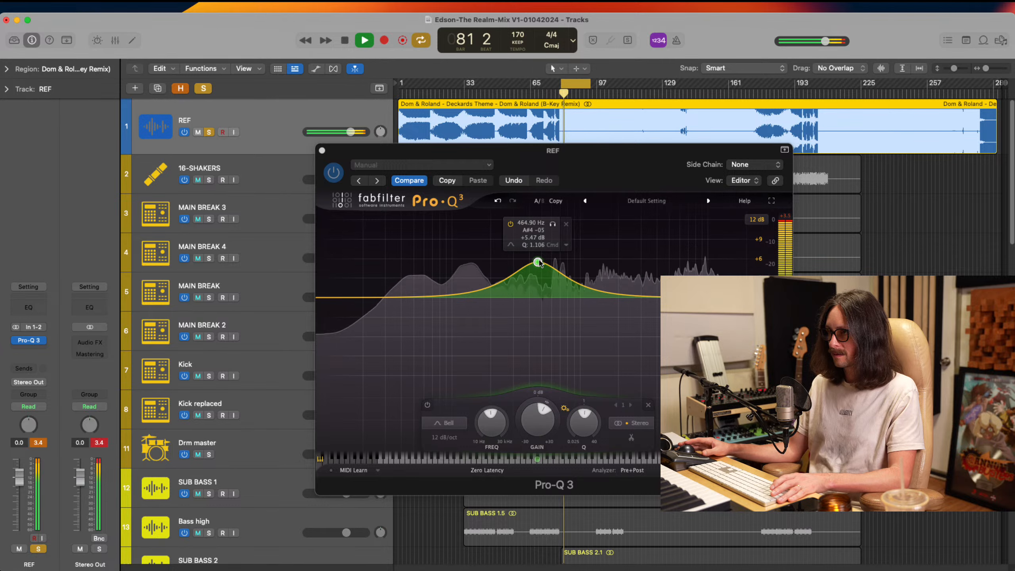
drag(539, 263, 542, 263)
key(space)
key(space)
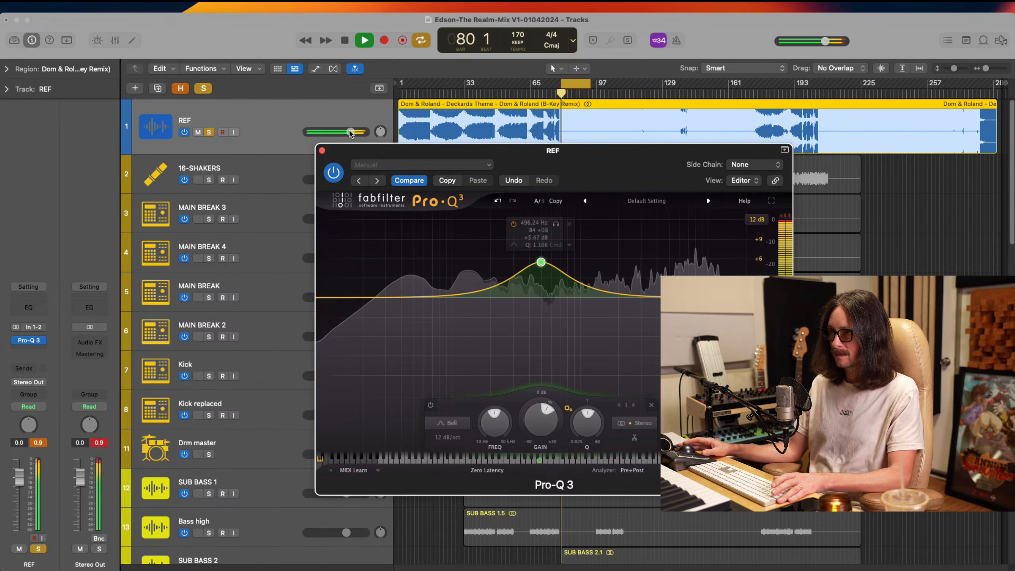
drag(350, 132, 350, 133)
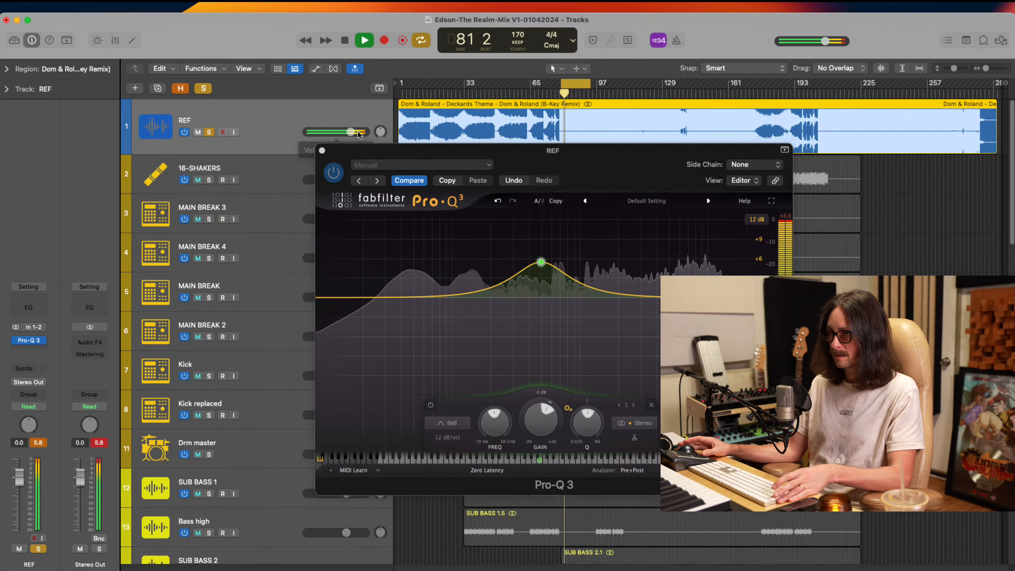
key(space)
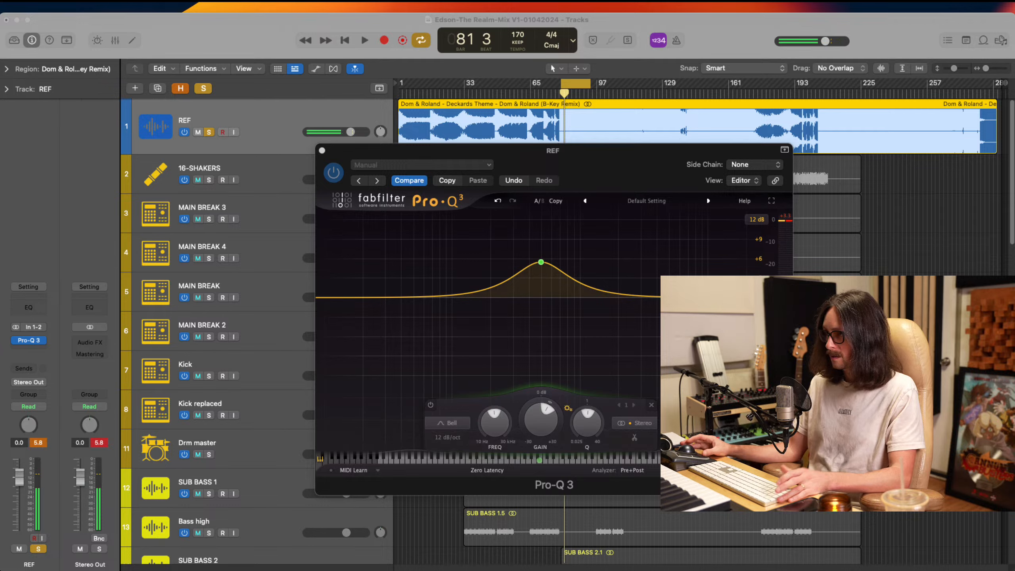
Expand the REF region's parameters and lower its gain to -3.9 dB
click(679, 43)
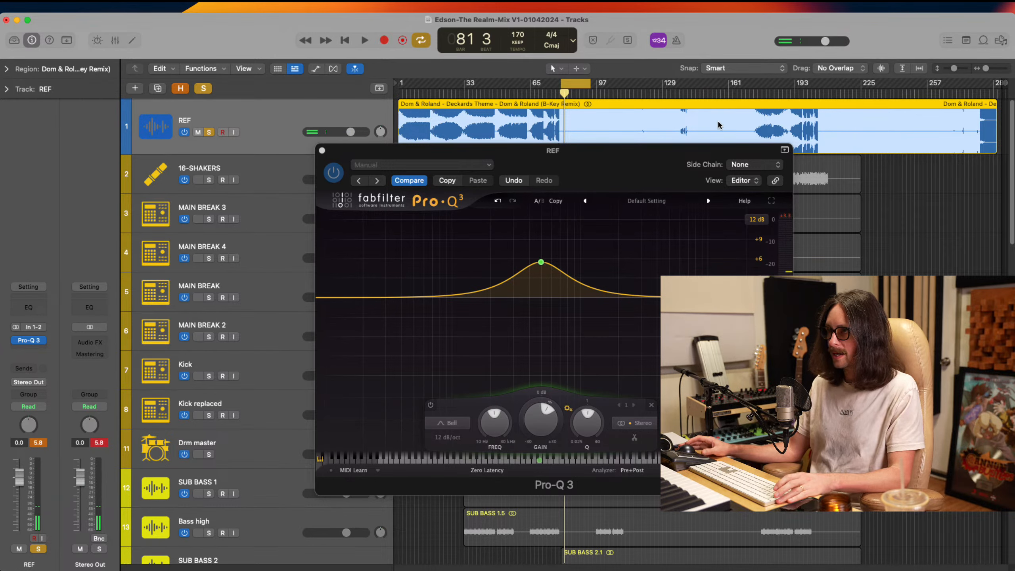
click(932, 211)
click(818, 137)
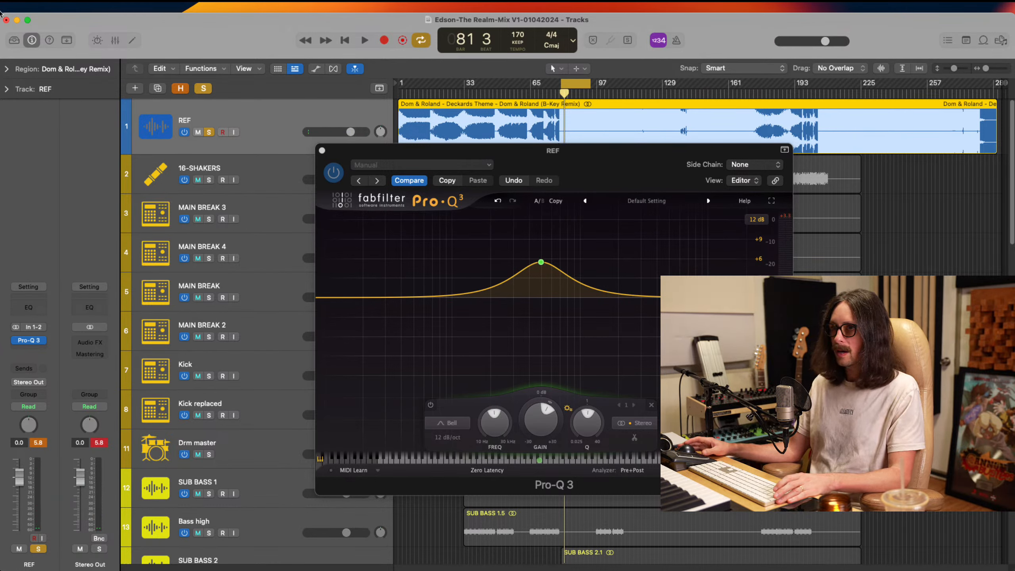
click(7, 69)
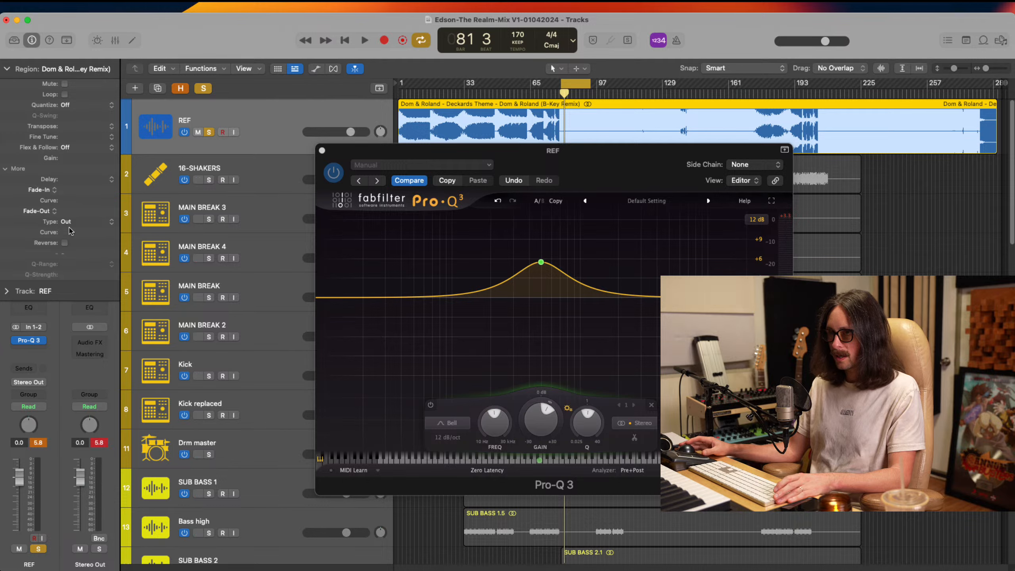
click(66, 161)
drag(66, 179, 68, 243)
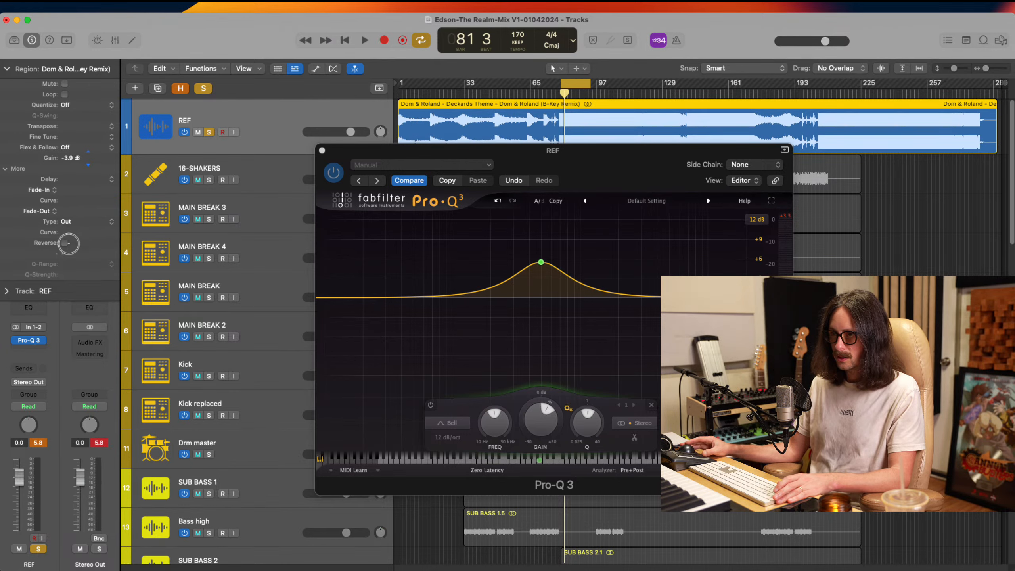
Raise REF's bell boost to about 6.9 dB near 506 Hz and compare the EQ bypassed and active during playback
mouse_move(541, 263)
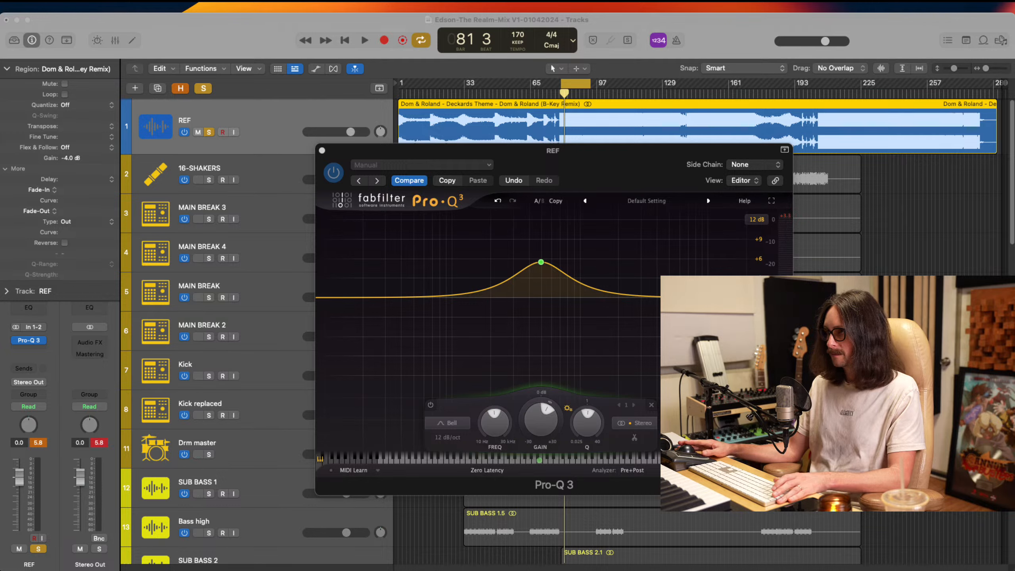
key(space)
drag(542, 261, 543, 254)
click(334, 172)
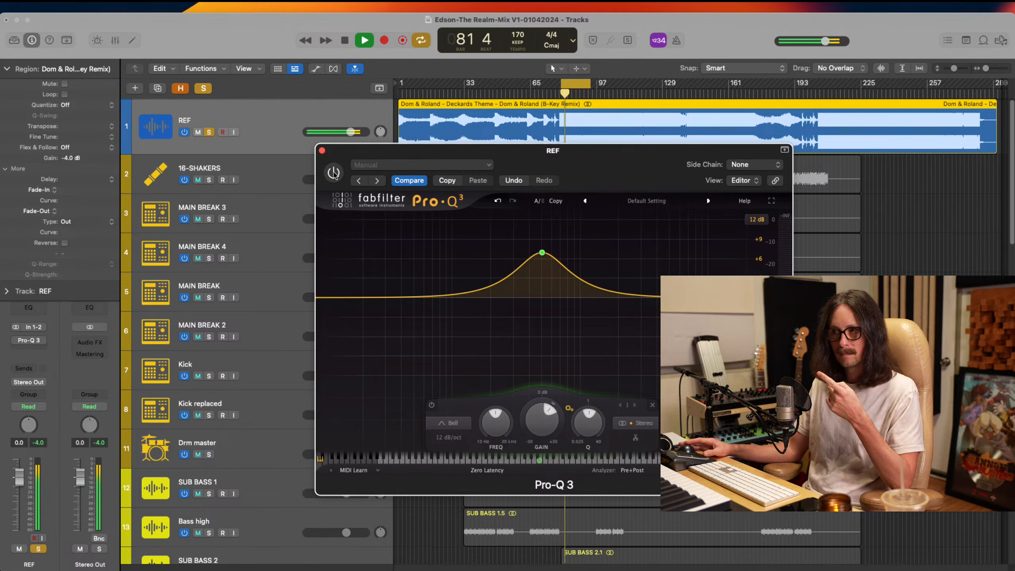
click(334, 173)
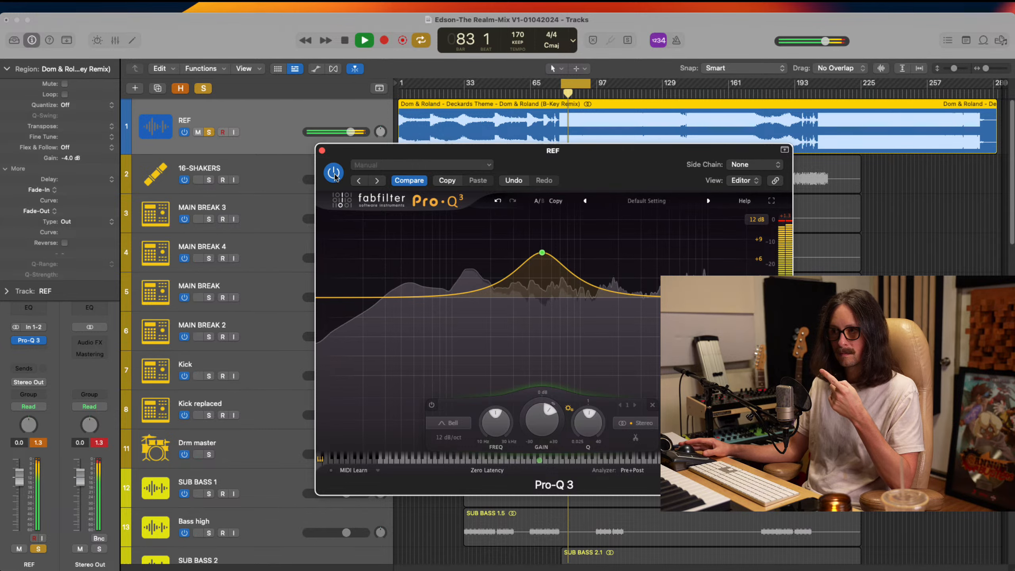
click(334, 173)
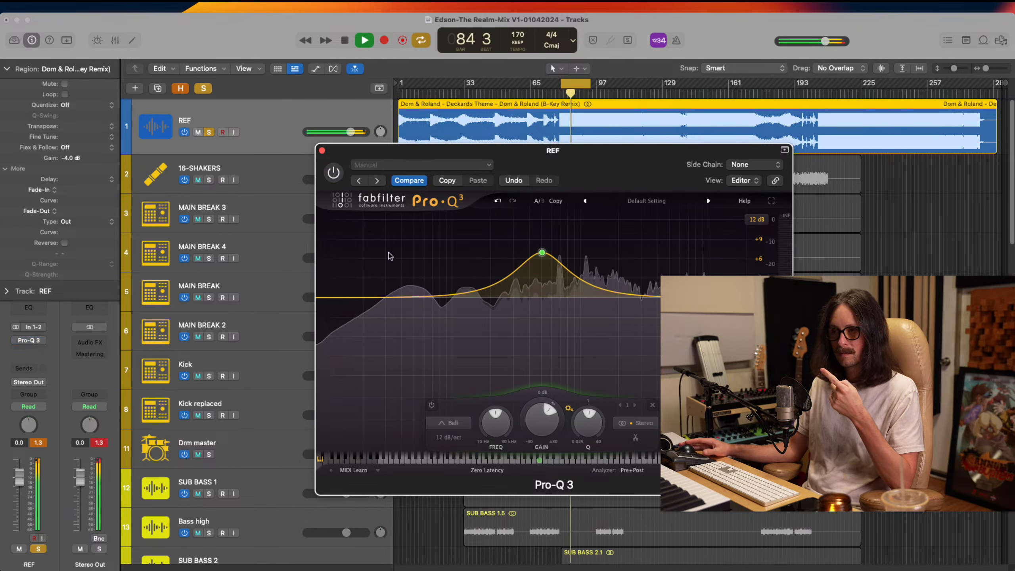
click(334, 172)
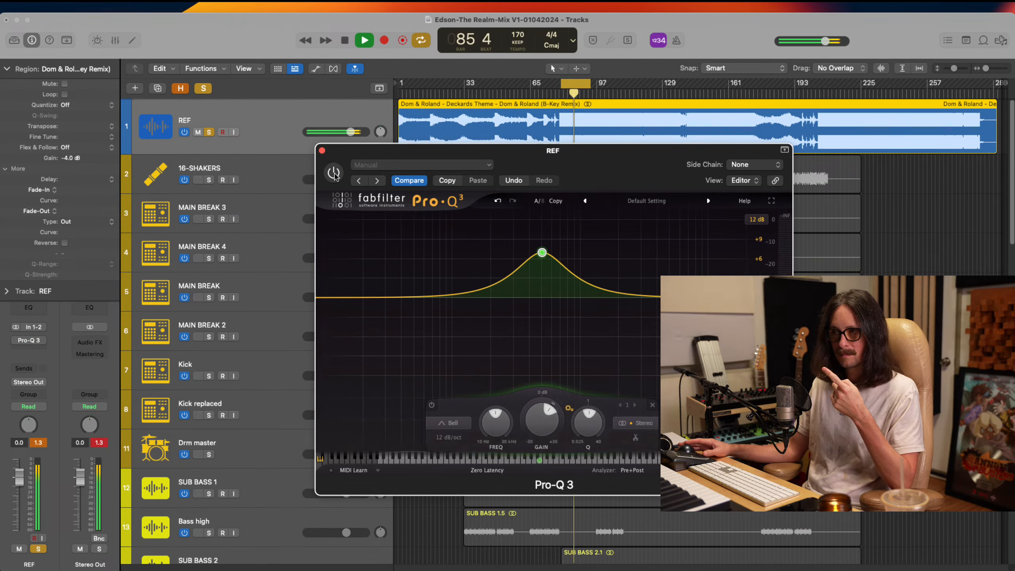
click(334, 174)
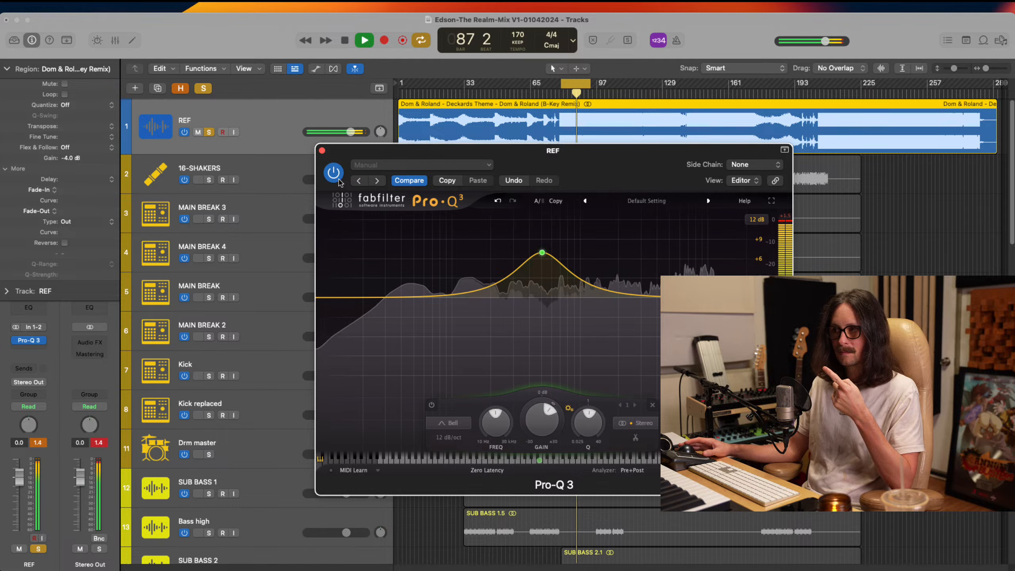
key(space)
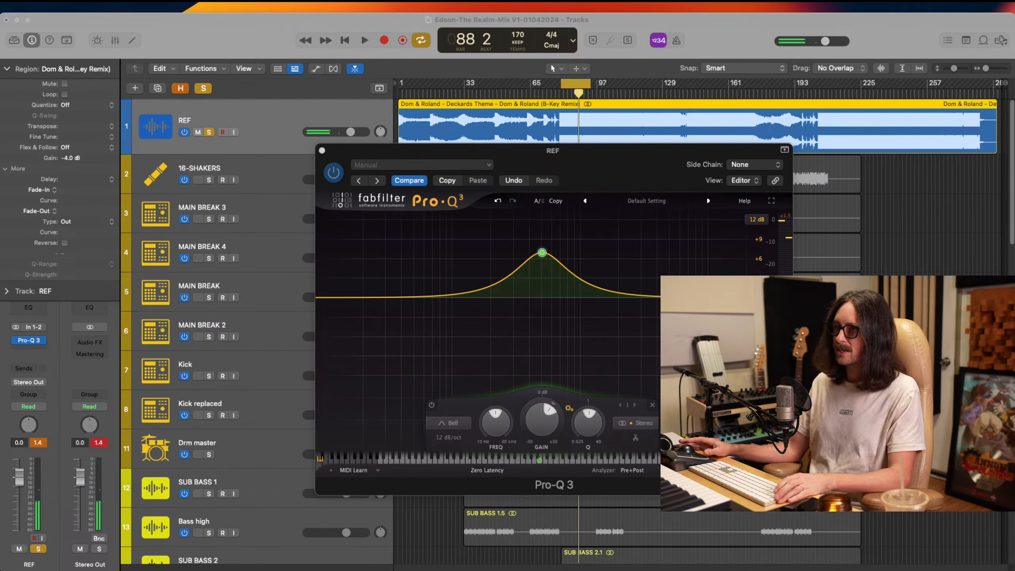
Replay the REF track and add a flat high-shelf band near 14.8 kHz in its Pro-Q 3
click(336, 83)
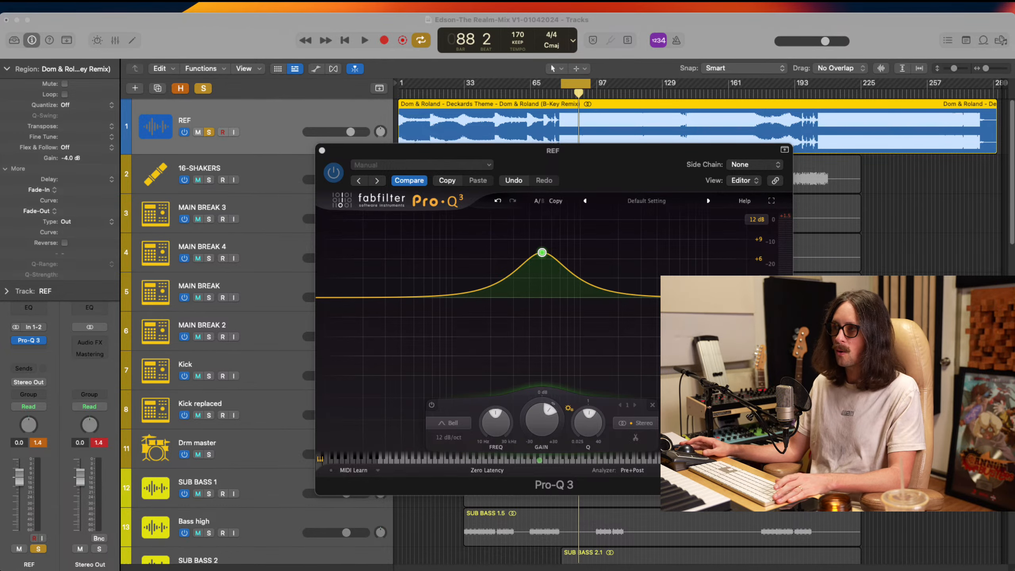
key(space)
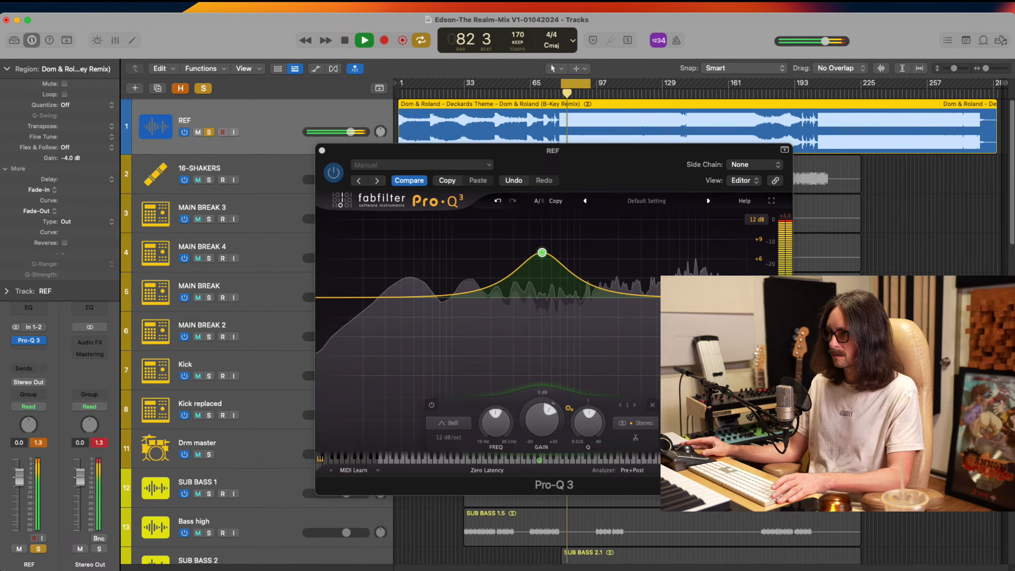
click(731, 298)
click(731, 297)
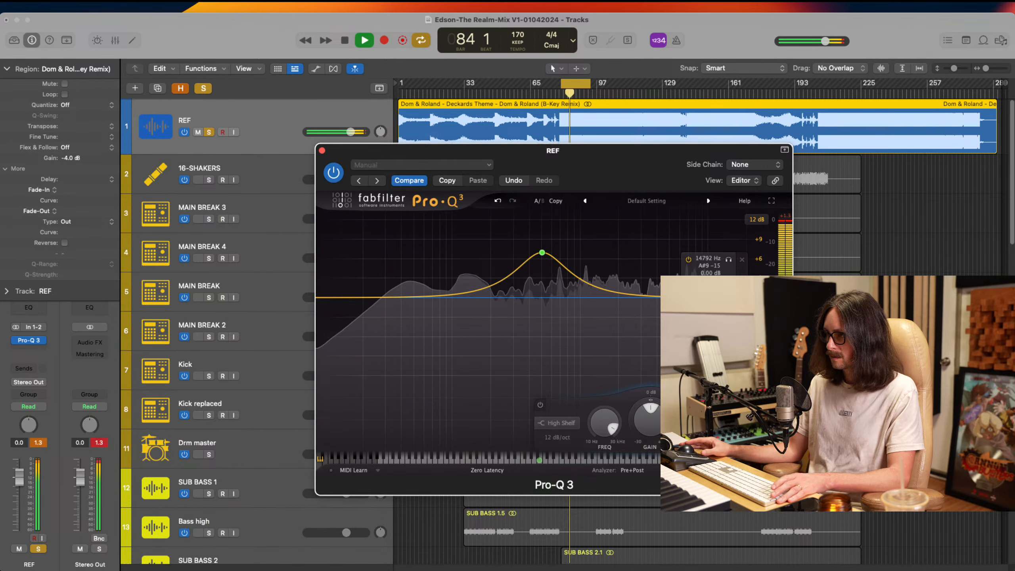
key(space)
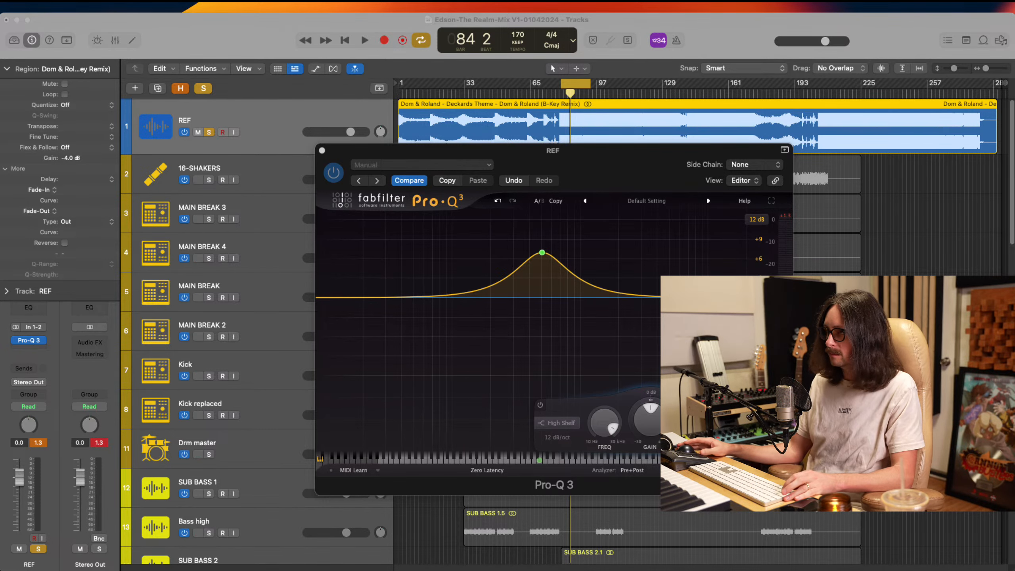
Delete the bell boost from REF's EQ, and unsolo and mute the REF track
key(super+Tab)
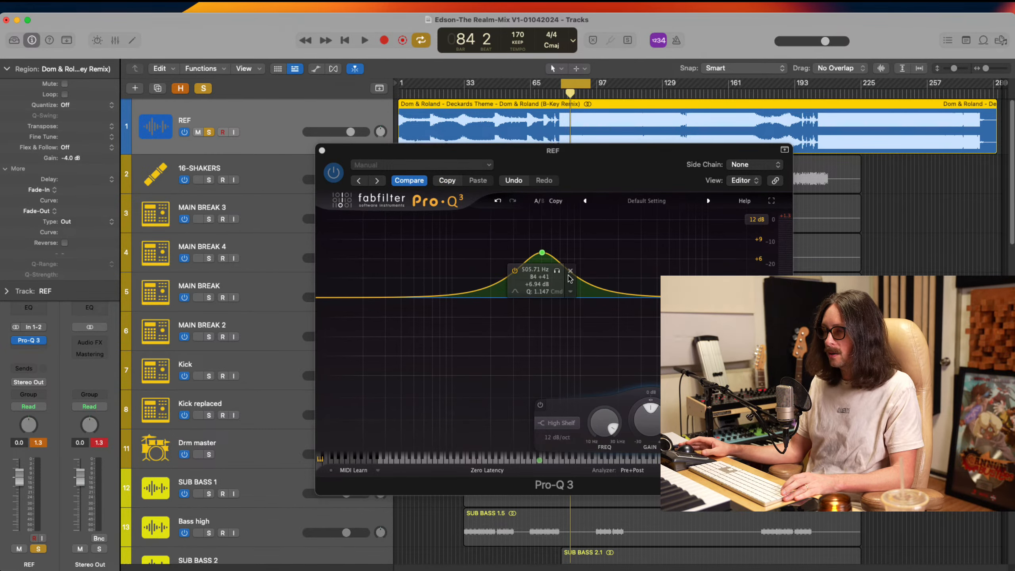
click(570, 272)
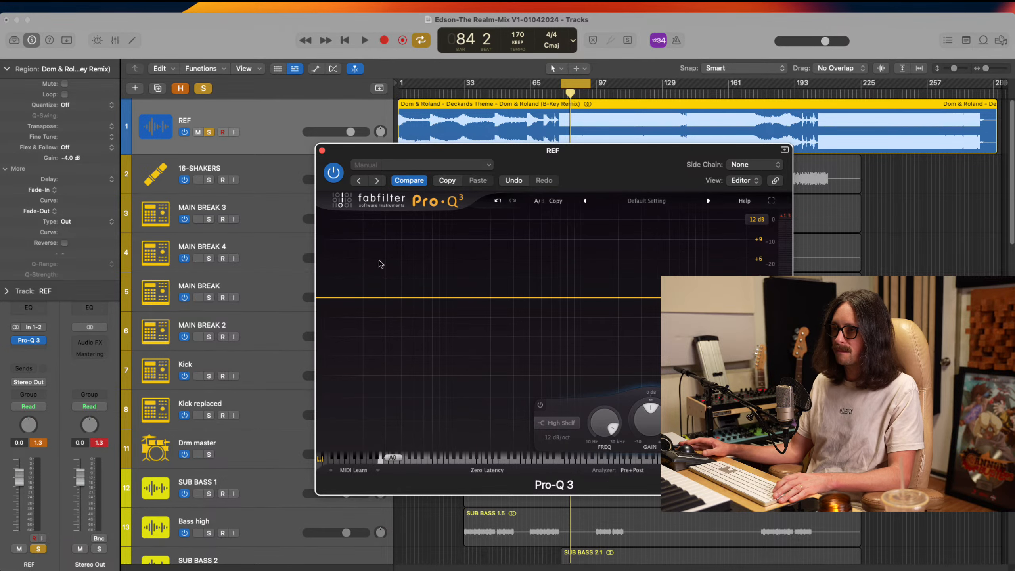
click(322, 151)
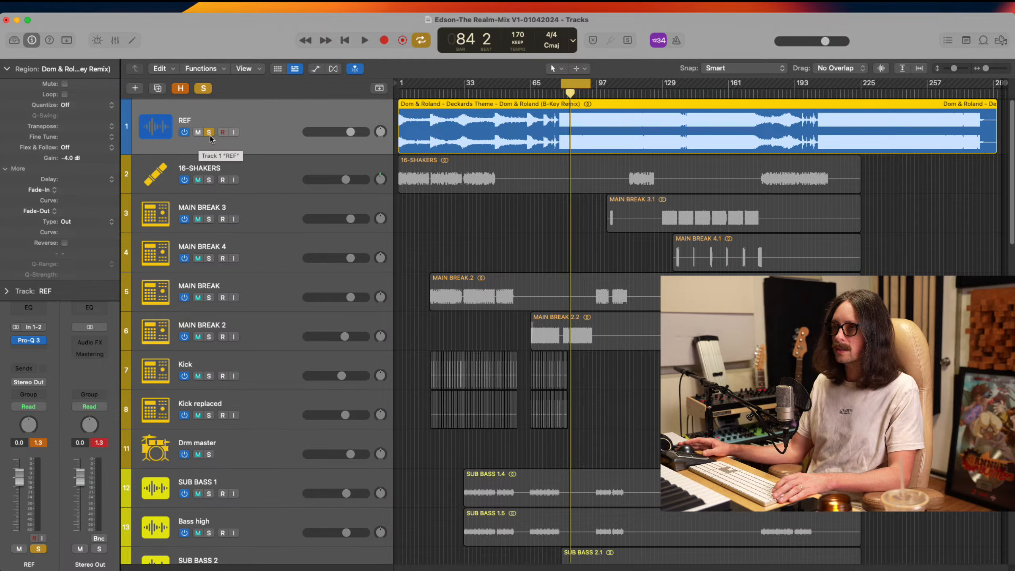
click(209, 132)
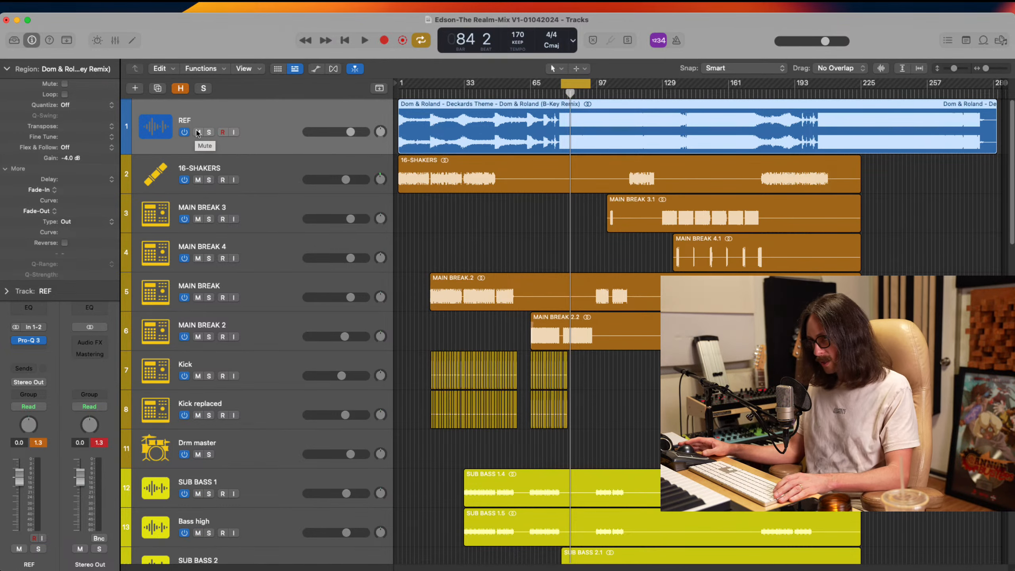
click(199, 132)
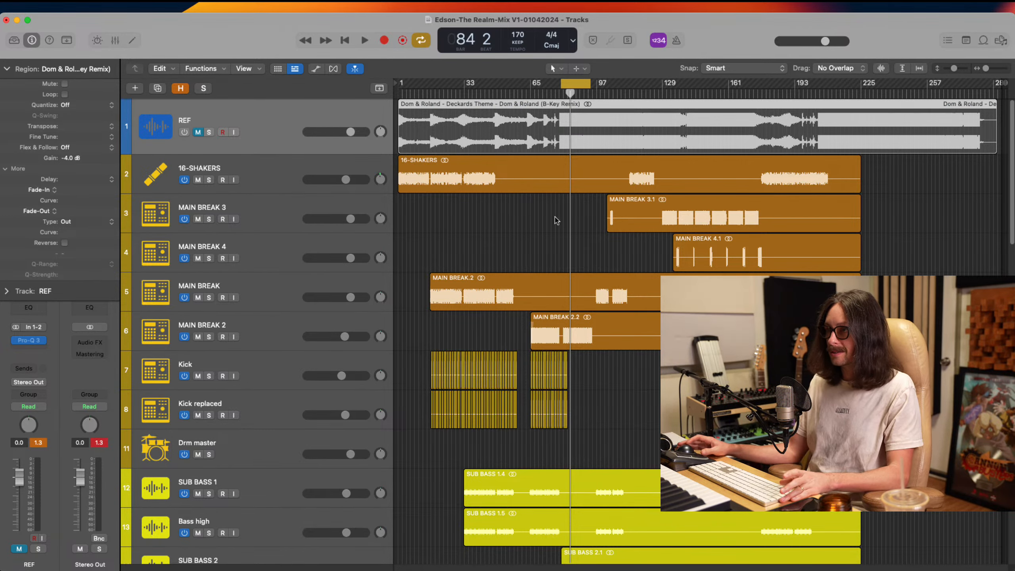
Move the cycle range to start at bar 65 and play the full mix from there
drag(575, 85, 545, 85)
key(super+b)
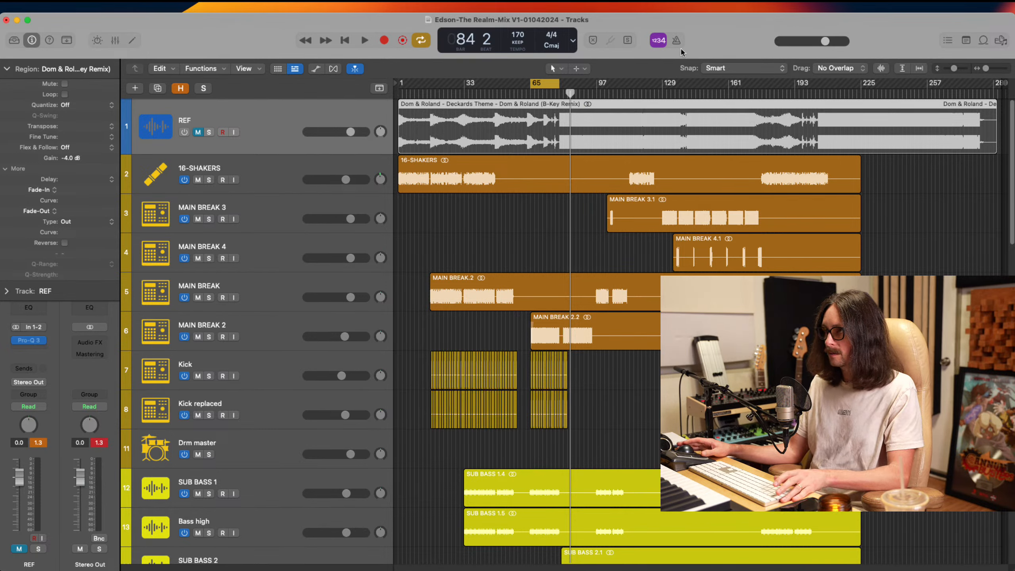
key(space)
Compare MAIN BREAK 2 with its Pro-Q 3 bypassed and active while the mix plays
click(252, 324)
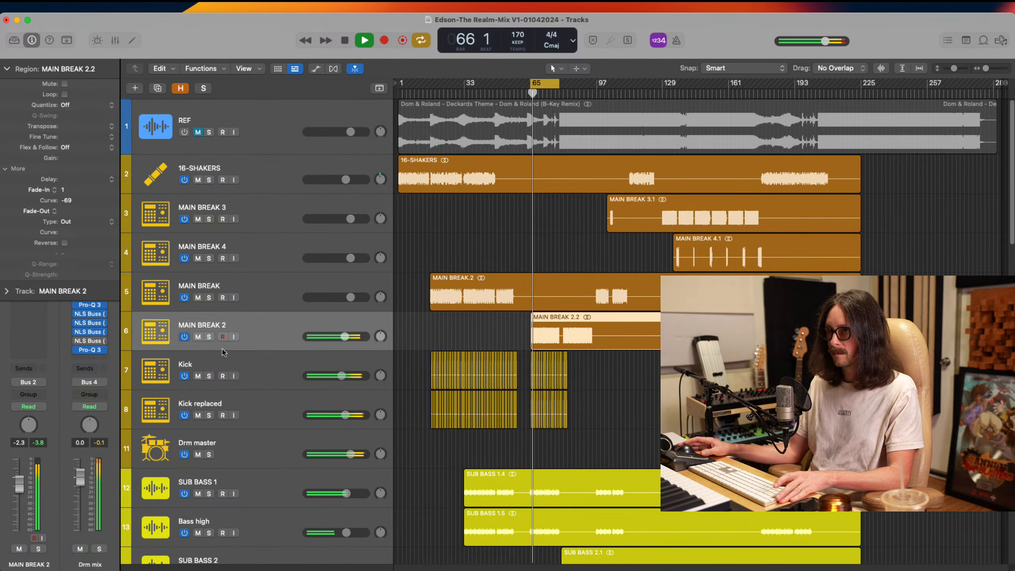
click(7, 69)
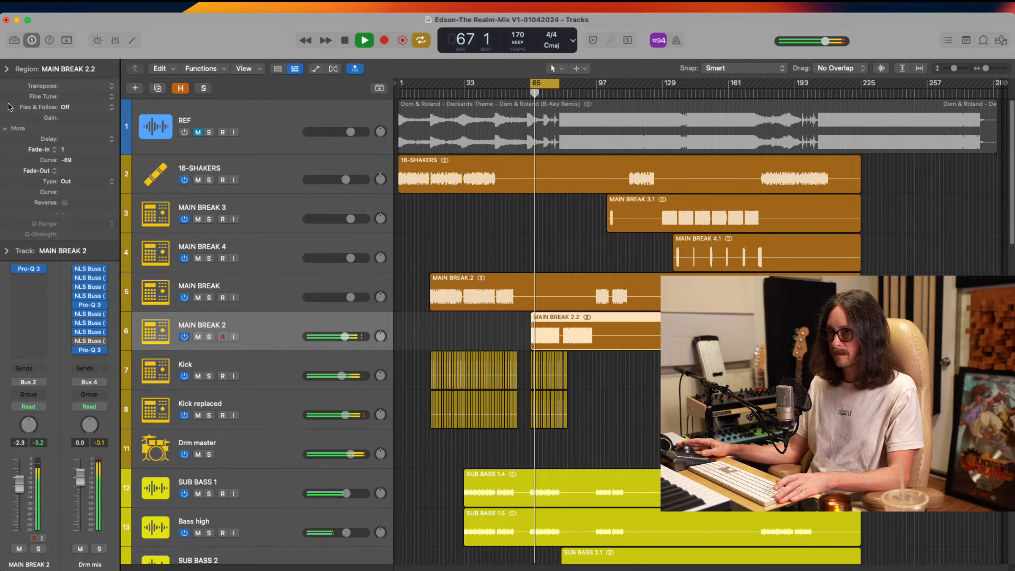
click(29, 269)
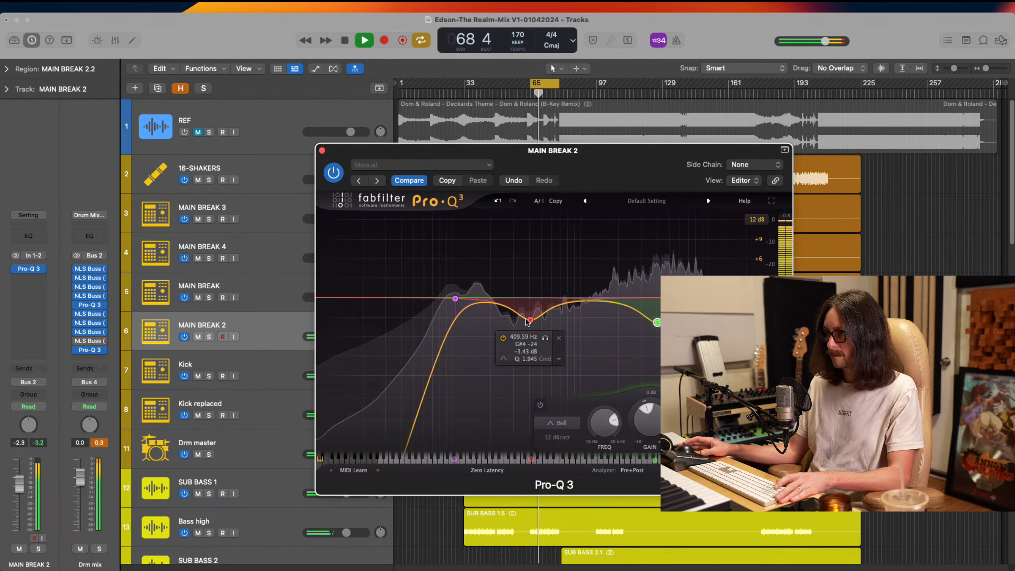
click(338, 175)
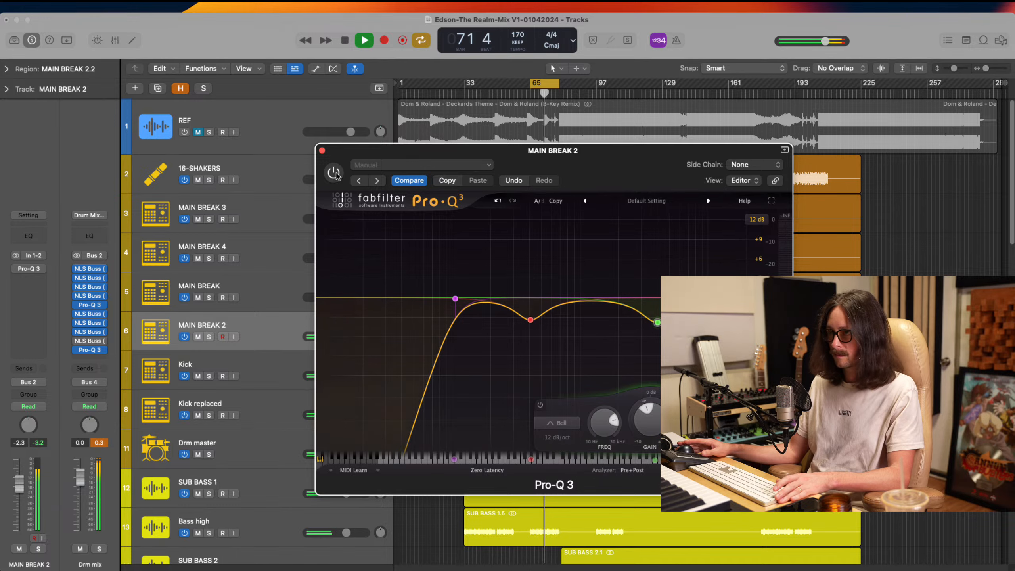
click(335, 174)
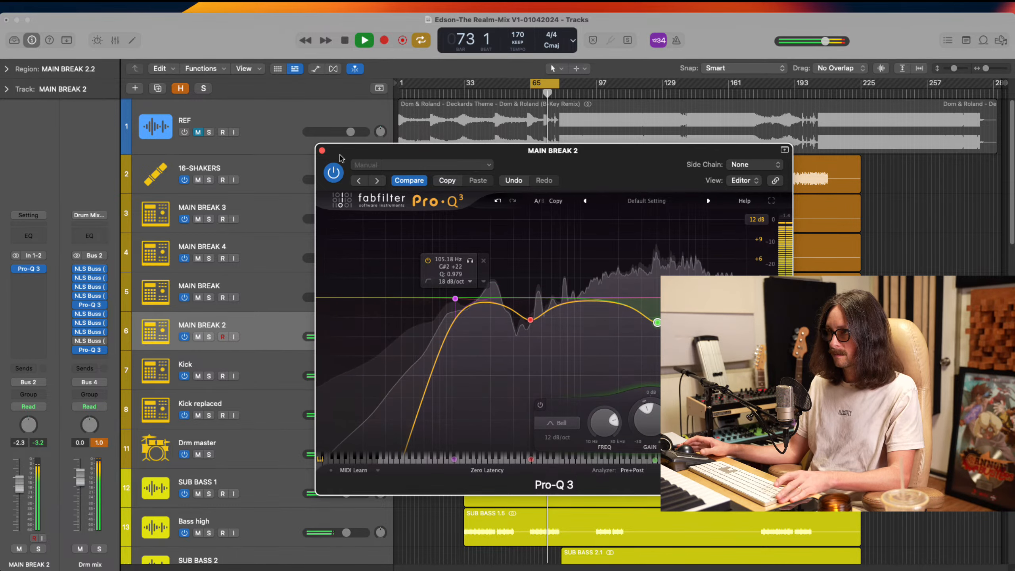
click(321, 151)
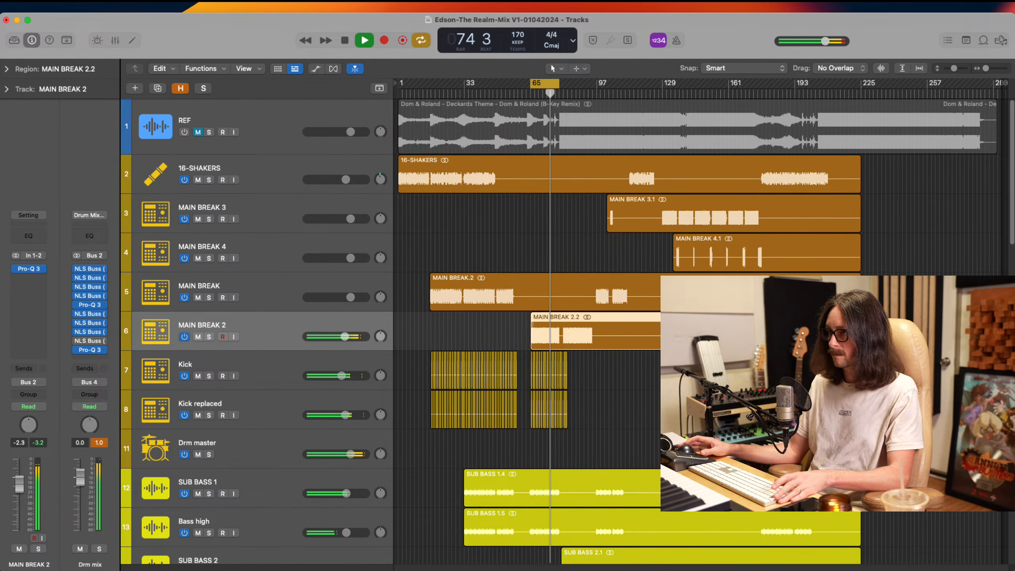
Set the MAIN BREAK 2 track volume to -2.2 dB and stop playback
drag(344, 336, 345, 336)
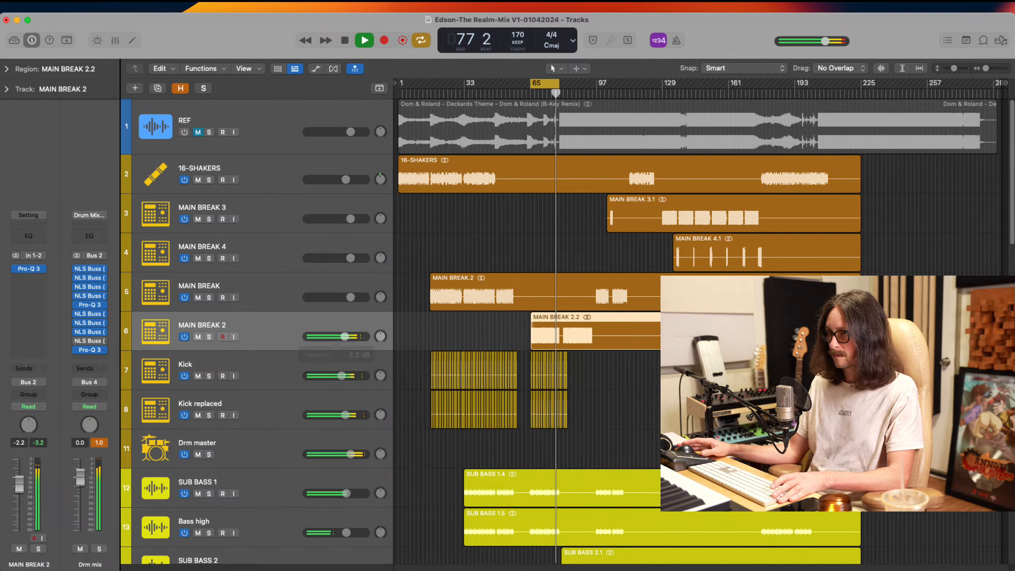
key(super+Tab)
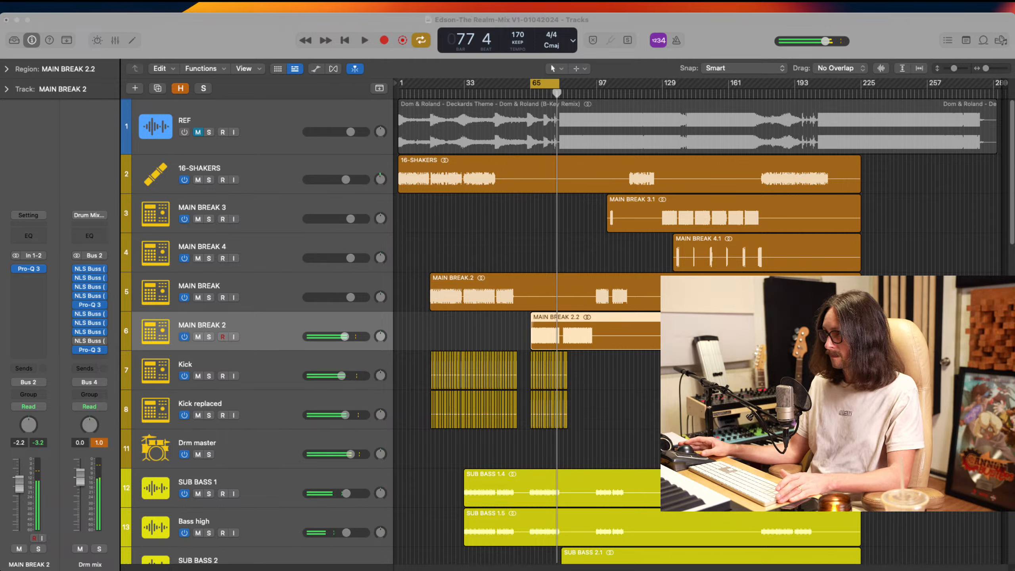
key(super+Tab)
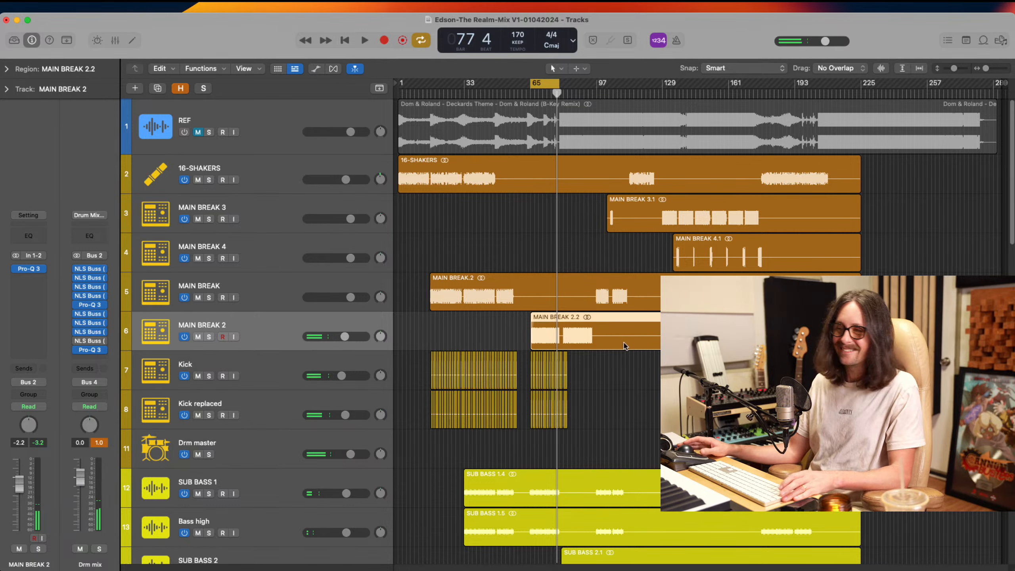
Extend the cycle range back to bar 17 and audition the first break section against the one at bar 65
drag(526, 311, 651, 473)
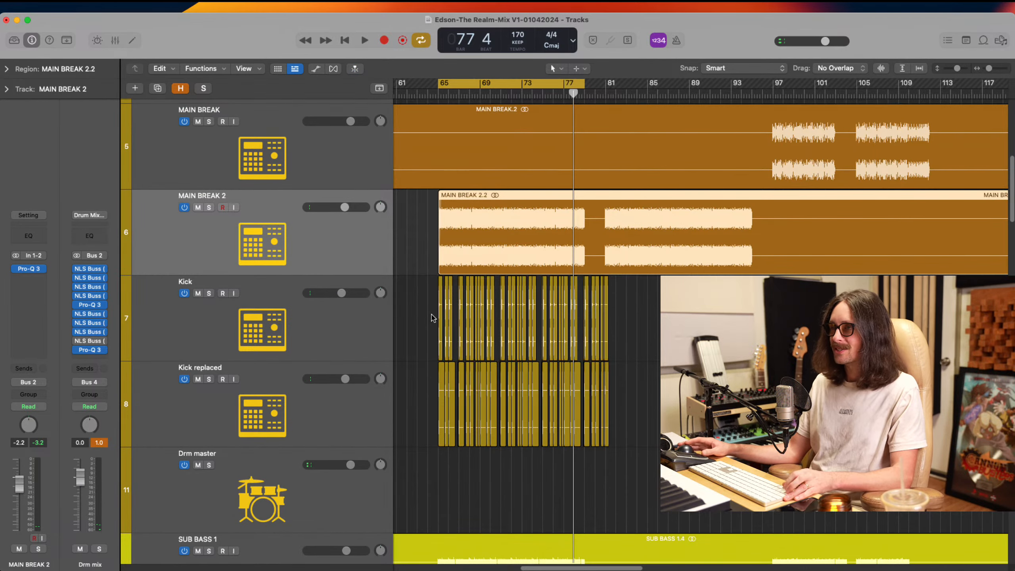
ctrl+alt+click(494, 339)
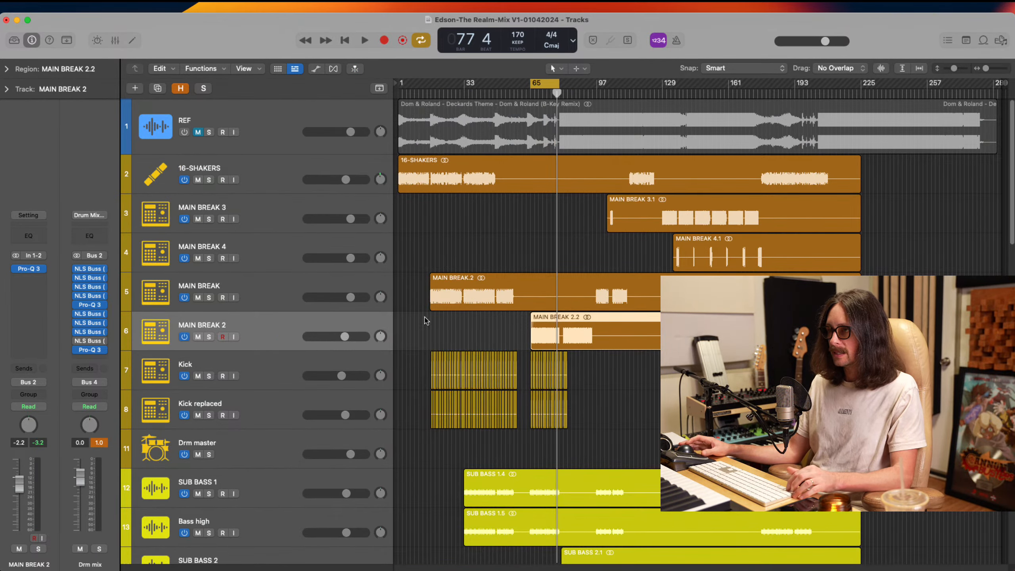
drag(530, 82, 430, 108)
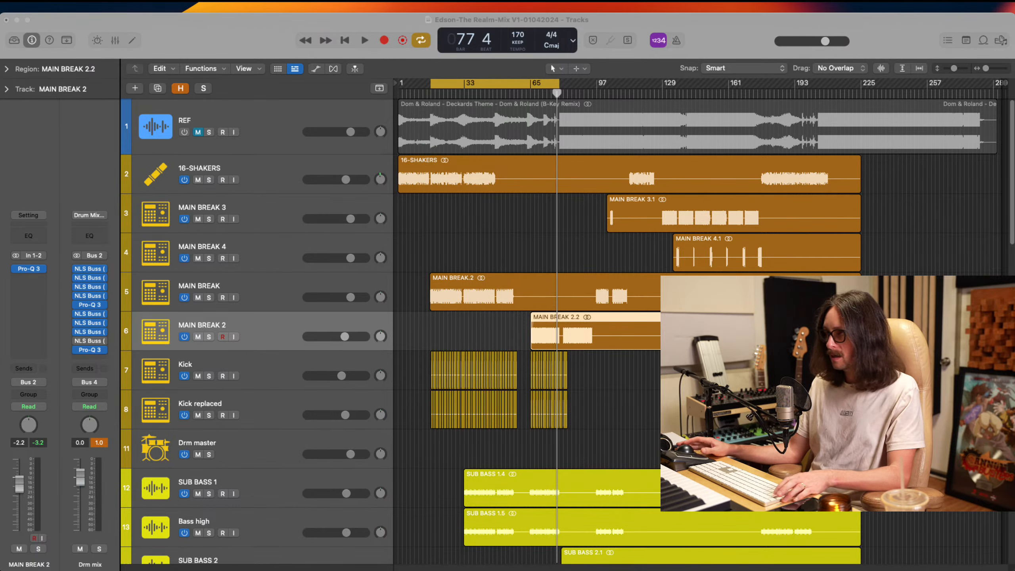
key(space)
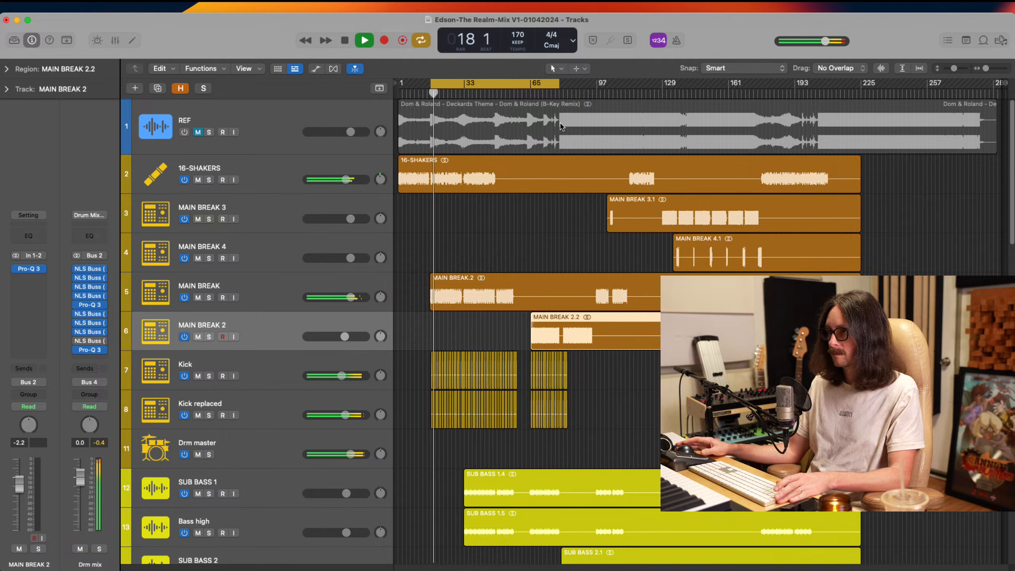
click(532, 94)
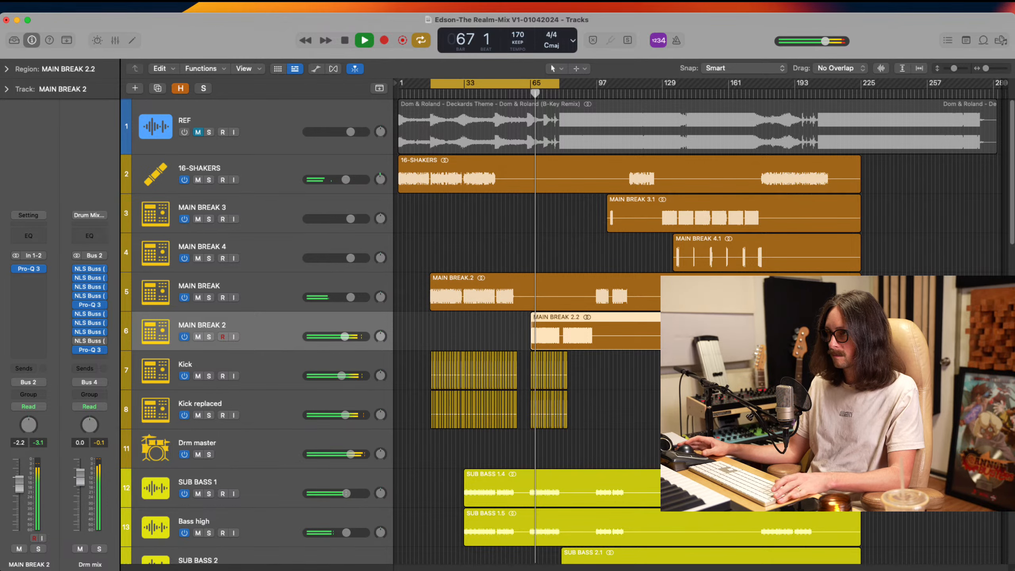
key(space)
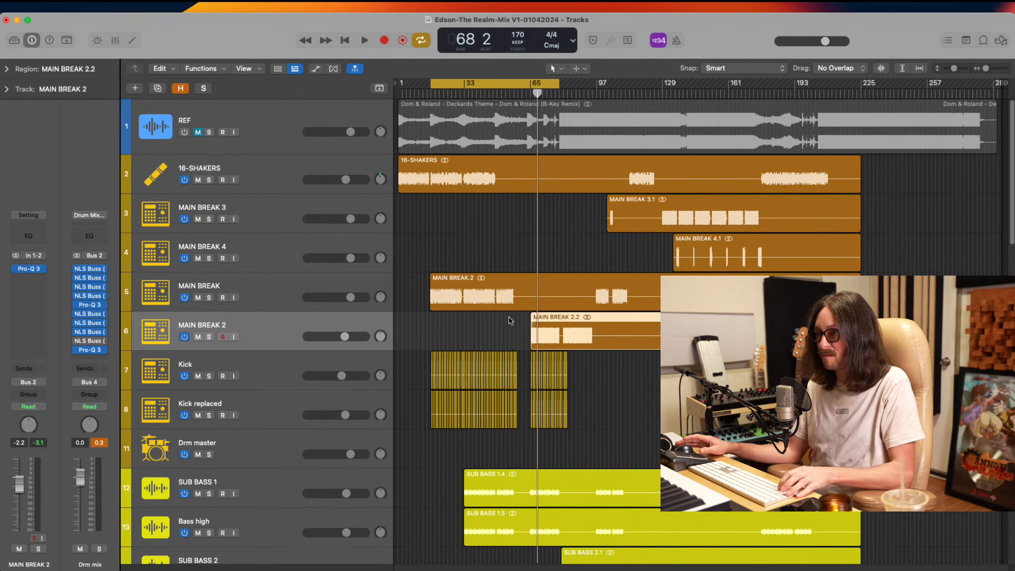
Inspect the kick layers beneath MAIN BREAK 2 and select the Kick replaced track
drag(494, 299, 640, 448)
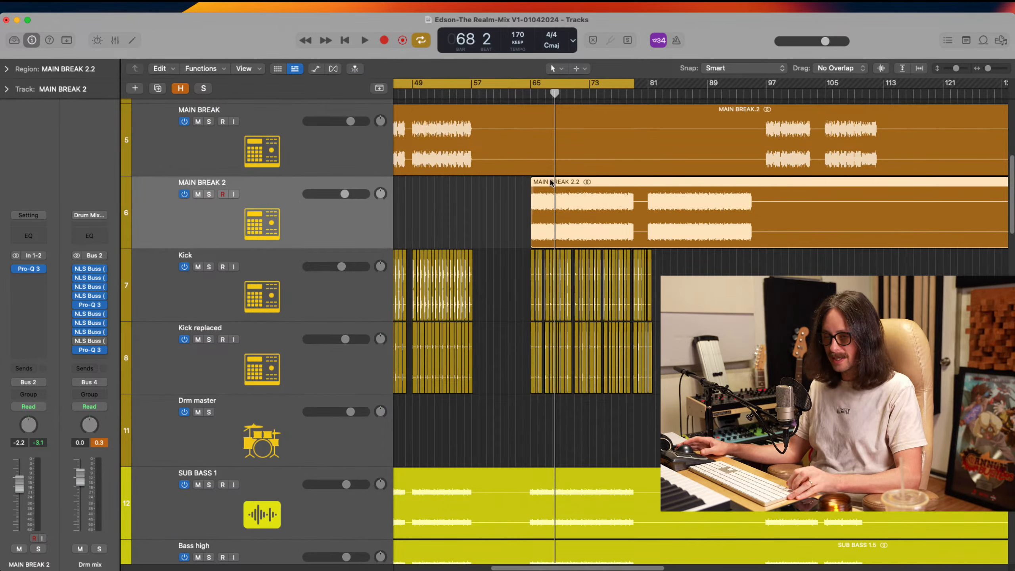
drag(541, 191, 674, 398)
ctrl+alt+click(603, 376)
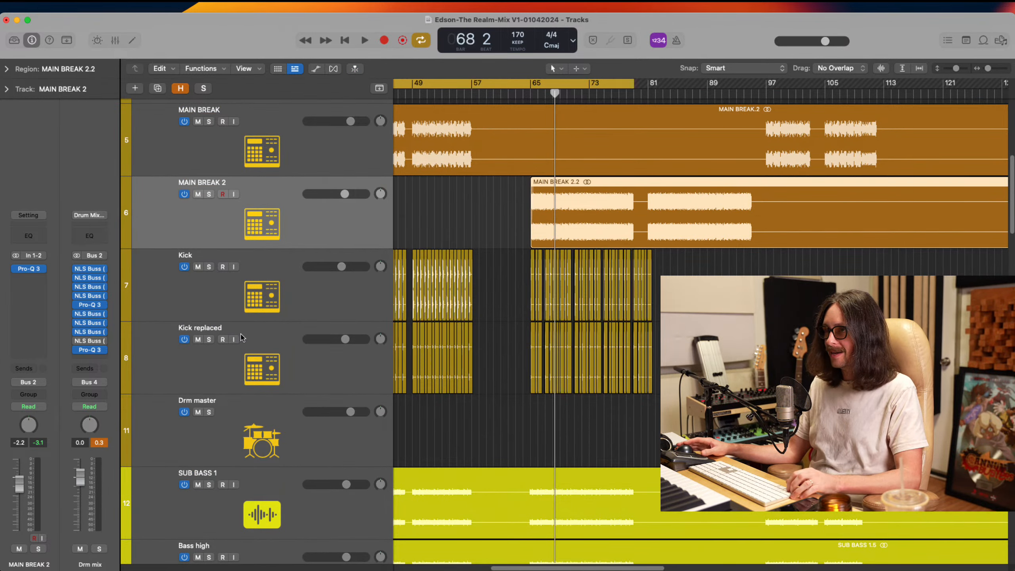
click(290, 296)
key(Down)
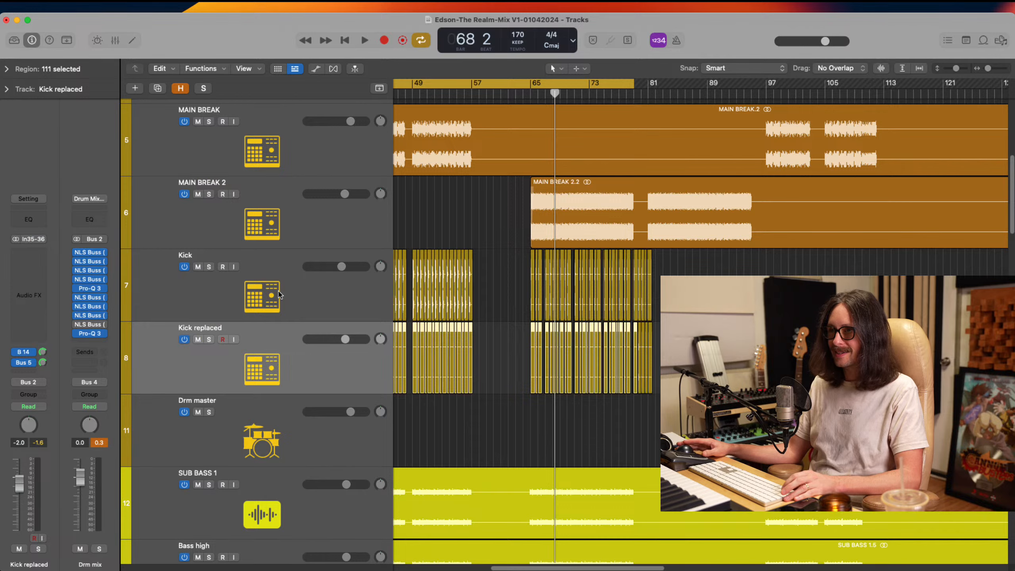
Check the Pro-Q 3 curve on the Kick track, close it and select the Kick replaced track again
click(279, 296)
click(291, 362)
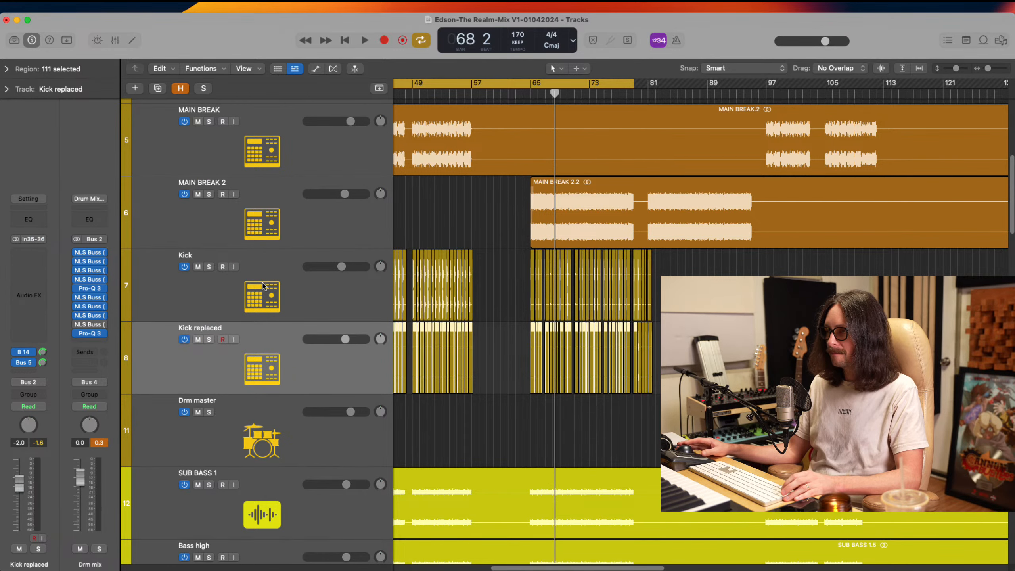
click(203, 278)
click(34, 265)
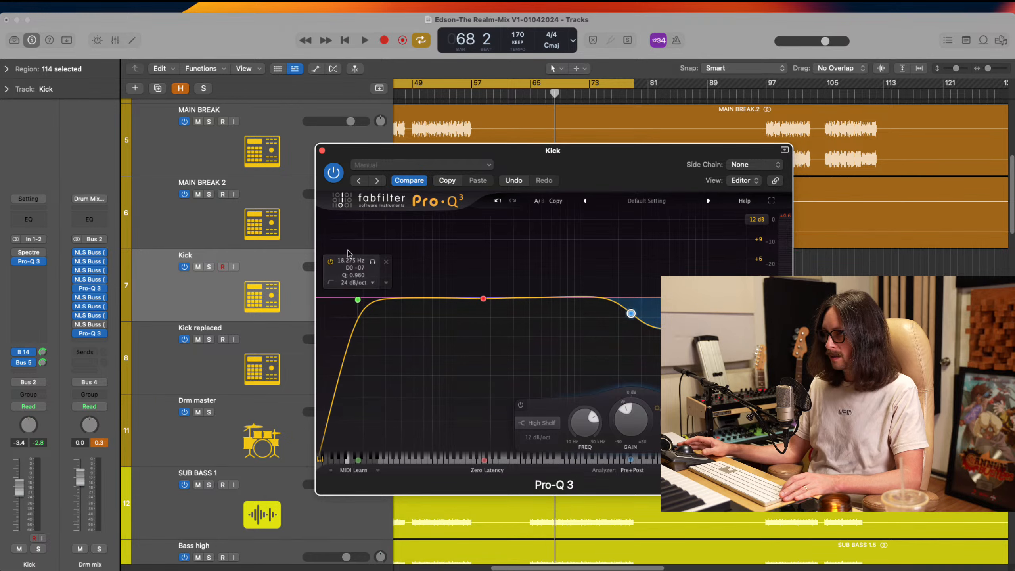
click(322, 150)
click(276, 354)
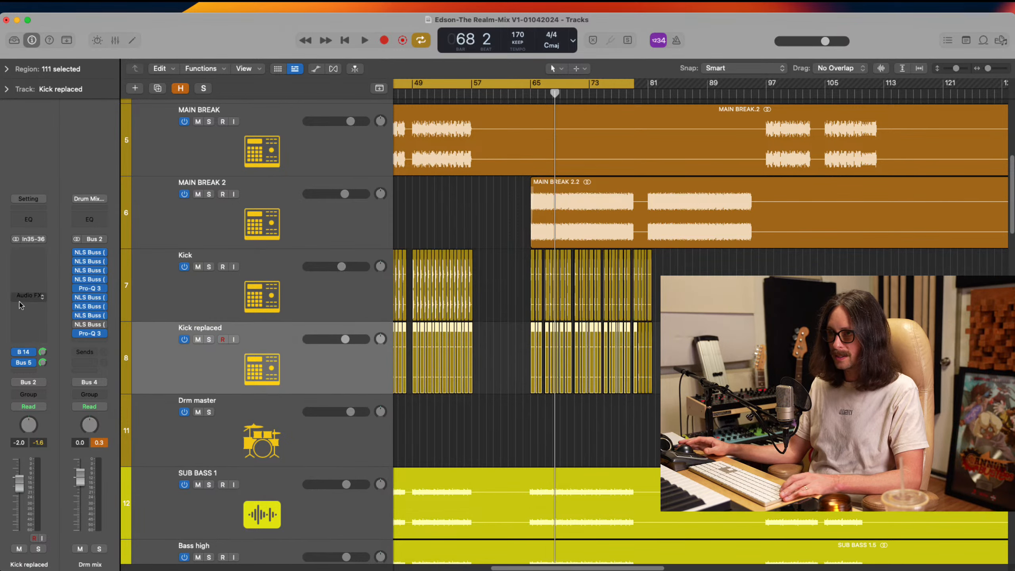
Insert Pro-Q 3 on the Kick replaced track and check its spectrum during playback from bar 65, in the mix and soloed
click(24, 252)
click(65, 285)
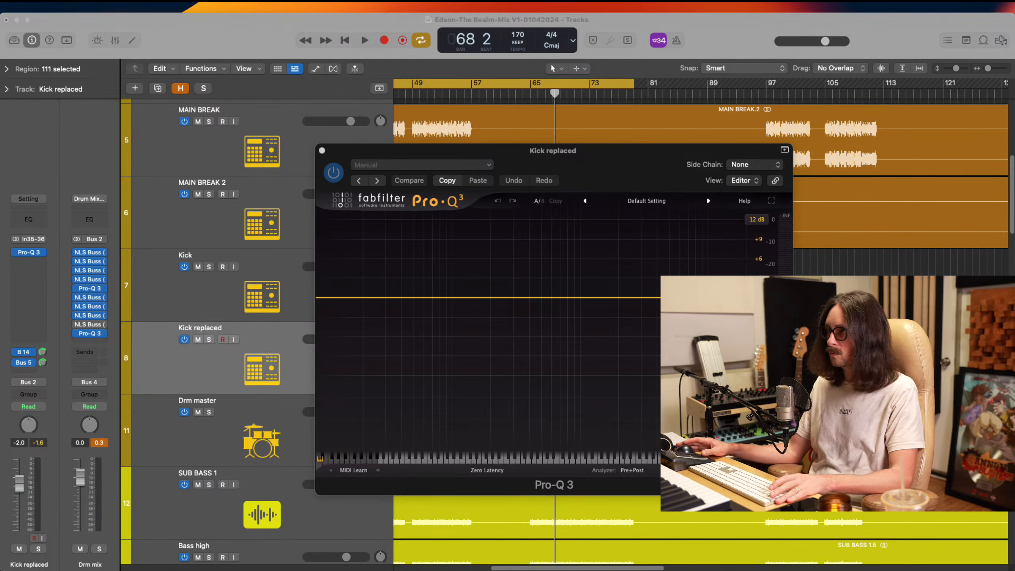
click(546, 113)
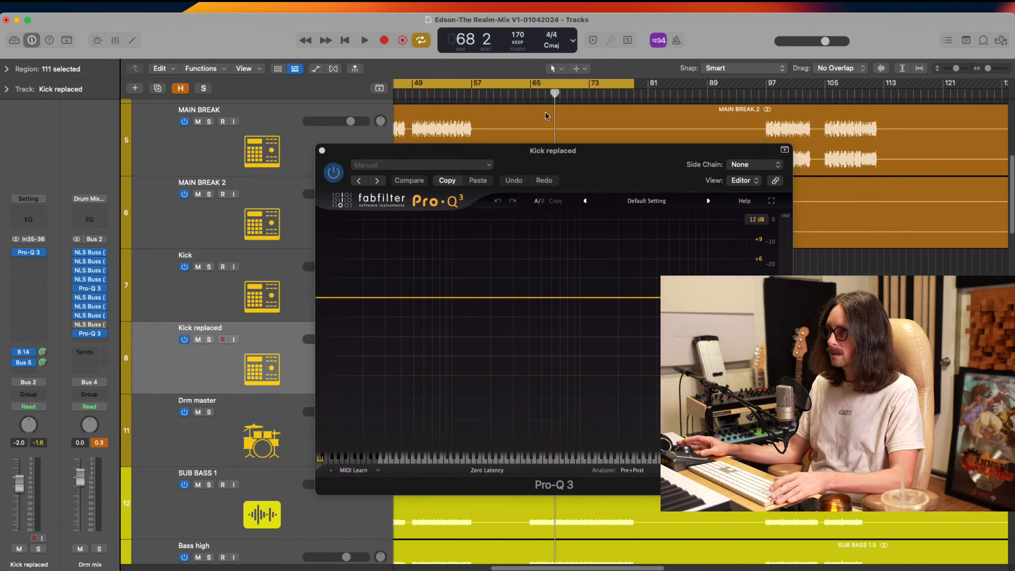
double_click(529, 97)
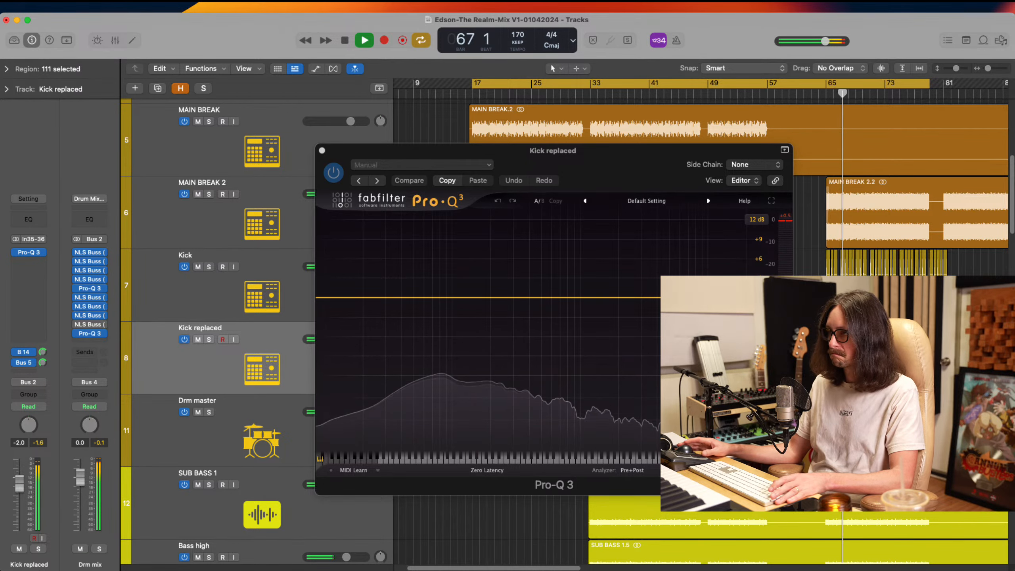
click(209, 339)
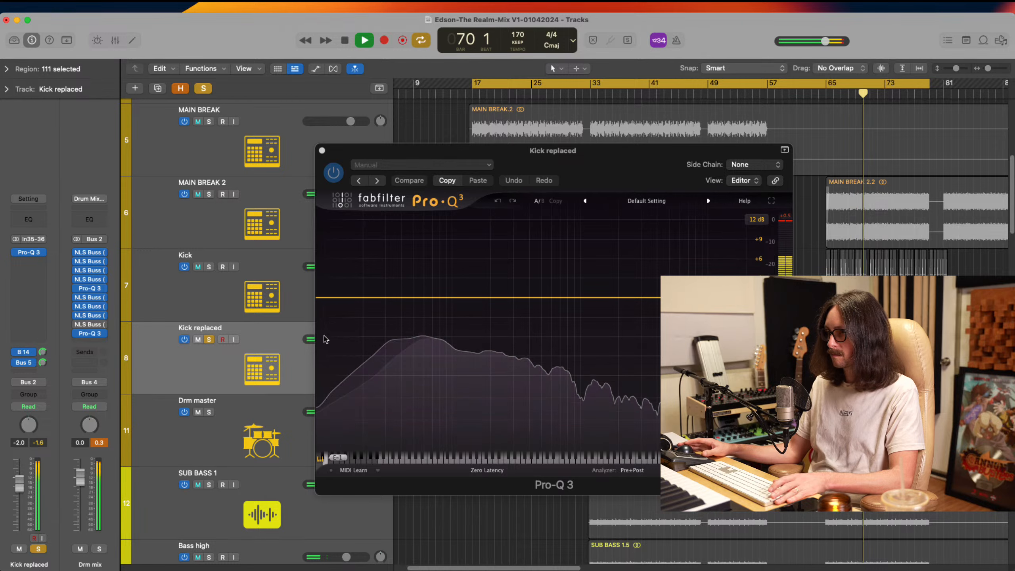
click(209, 339)
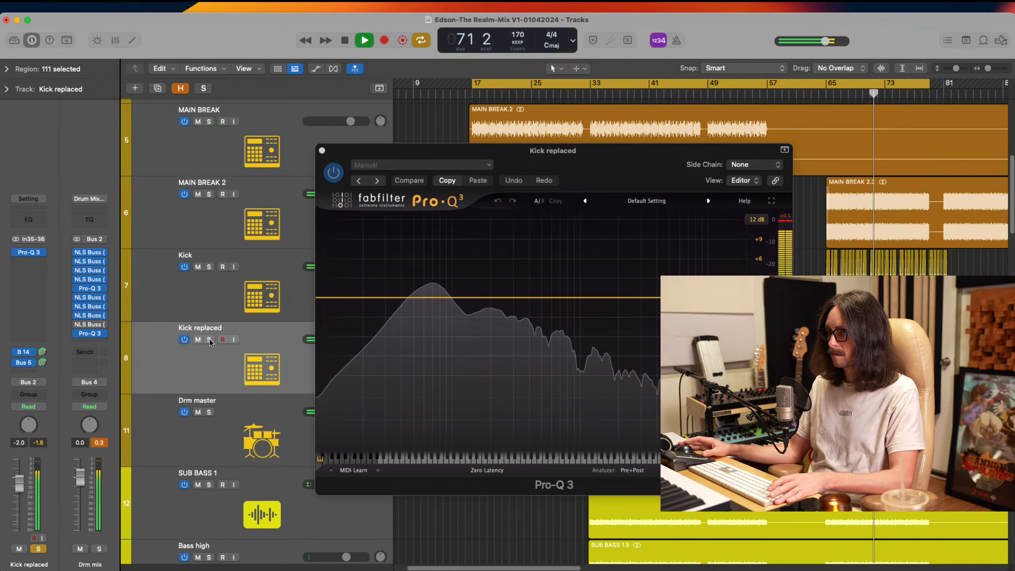
key(space)
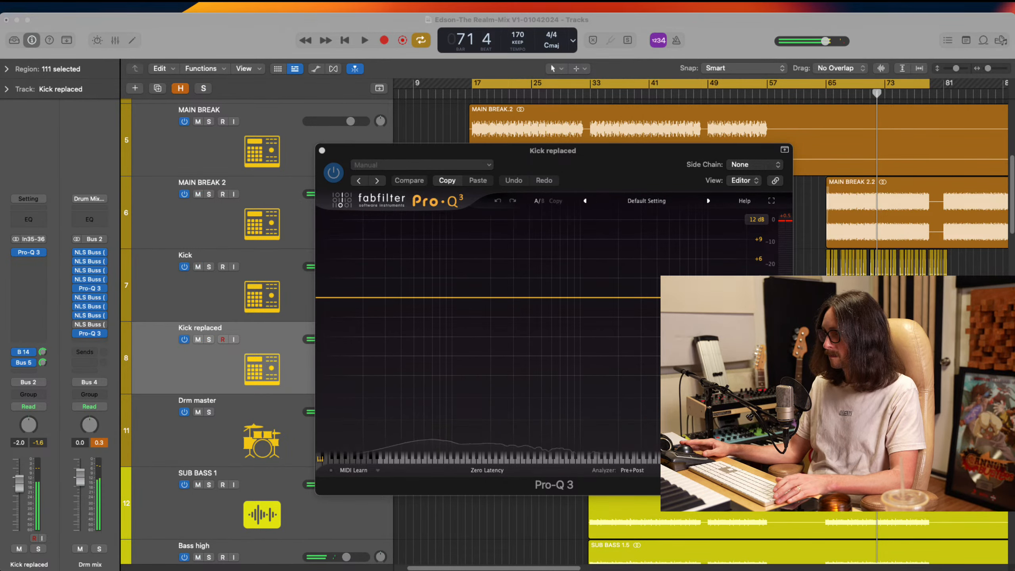
Close the Pro-Q 3 window and remove the plug-in from the Kick replaced track
click(321, 150)
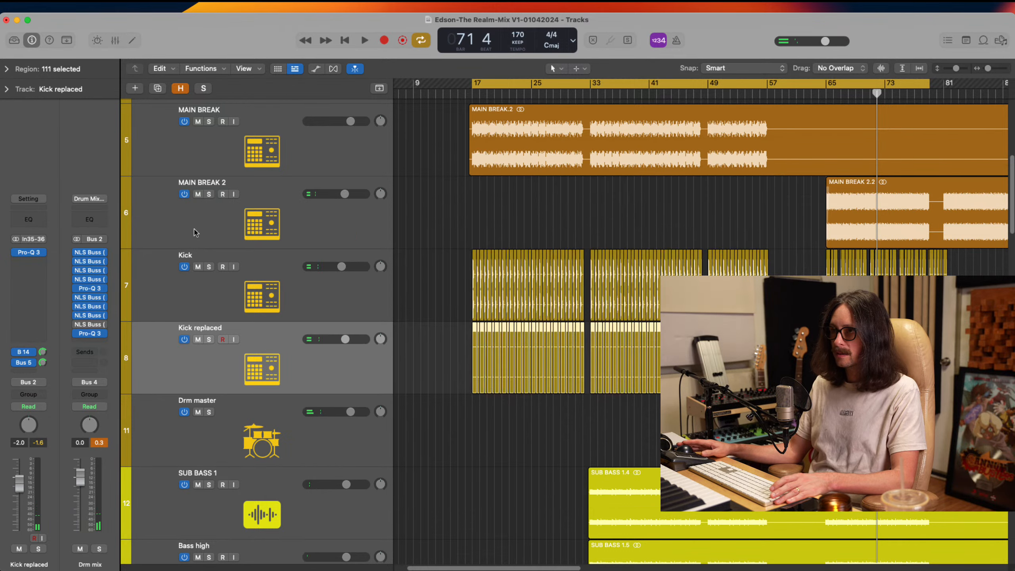
click(43, 254)
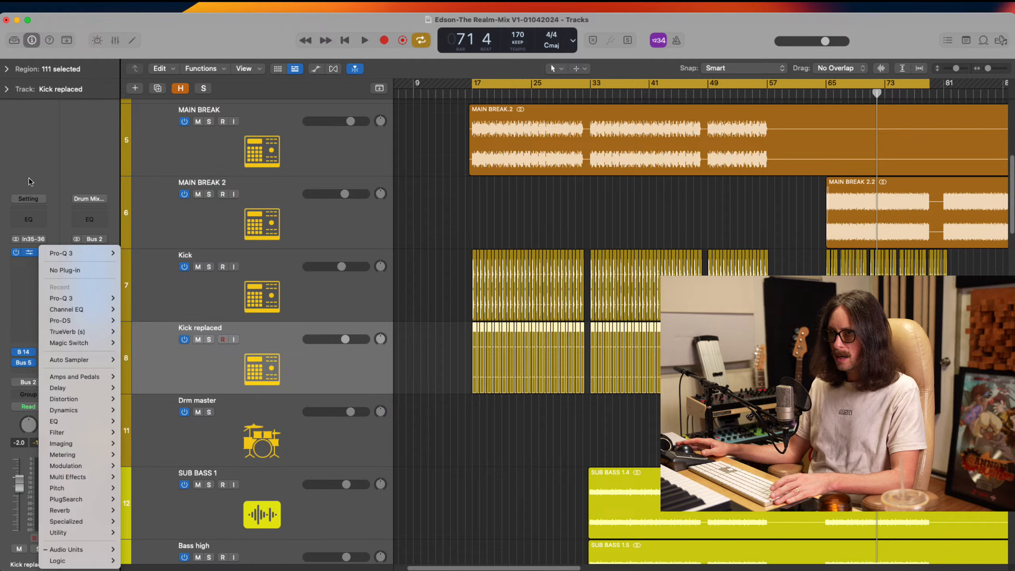
click(28, 161)
click(44, 253)
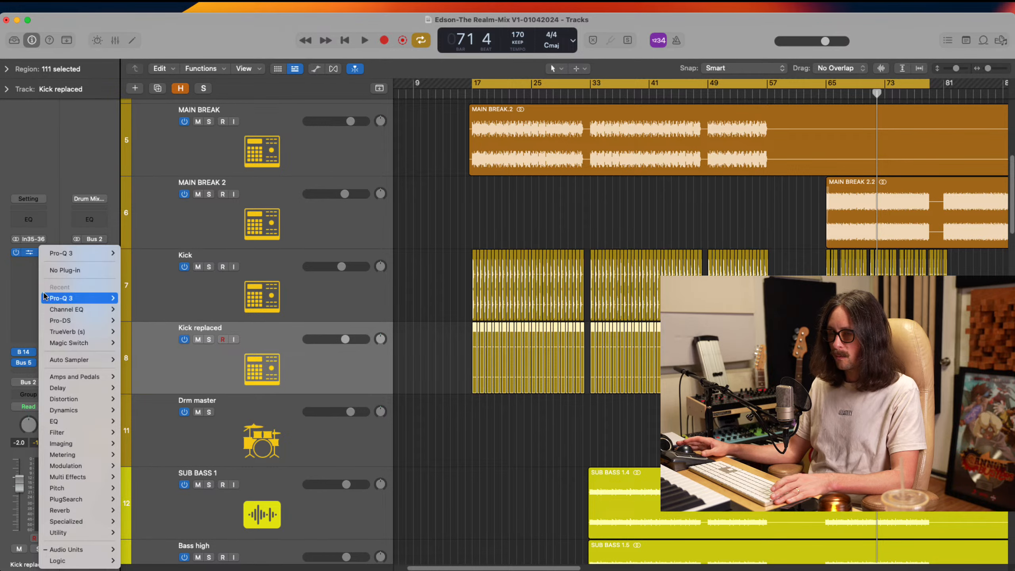
click(53, 274)
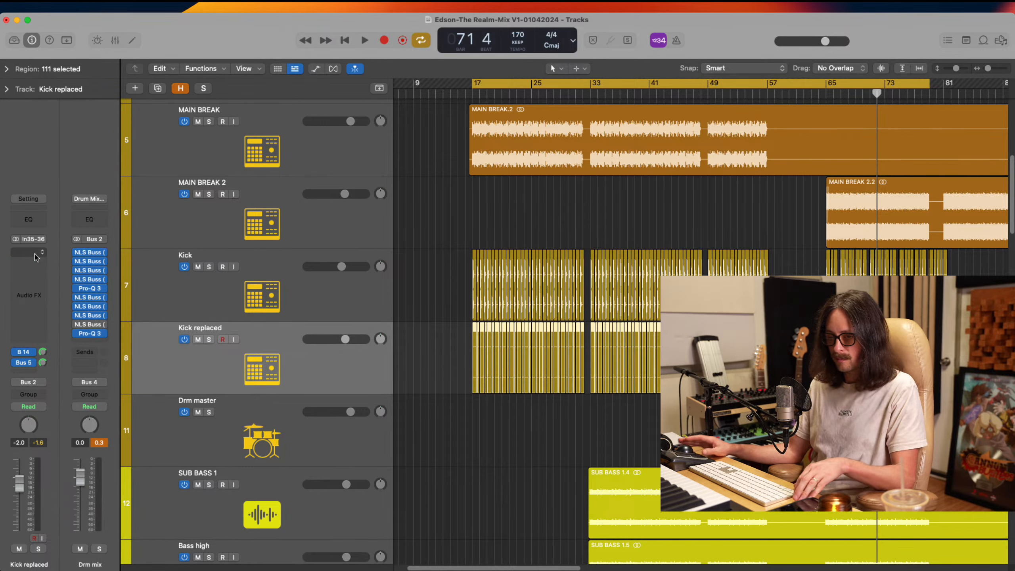
Search the plug-ins for "rcom" and insert RCompressor (s) on the Kick replaced track
click(36, 257)
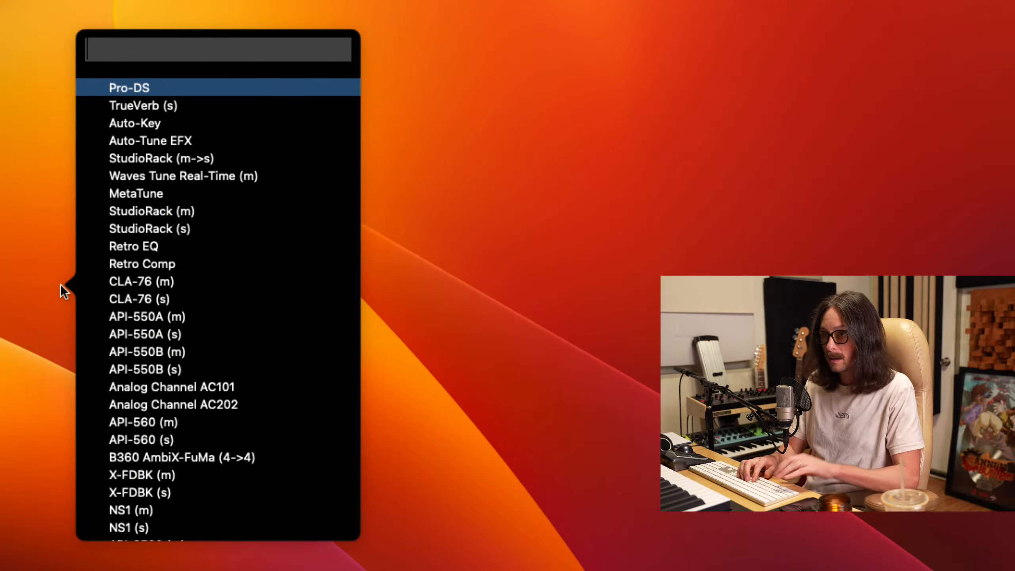
text(rcom)
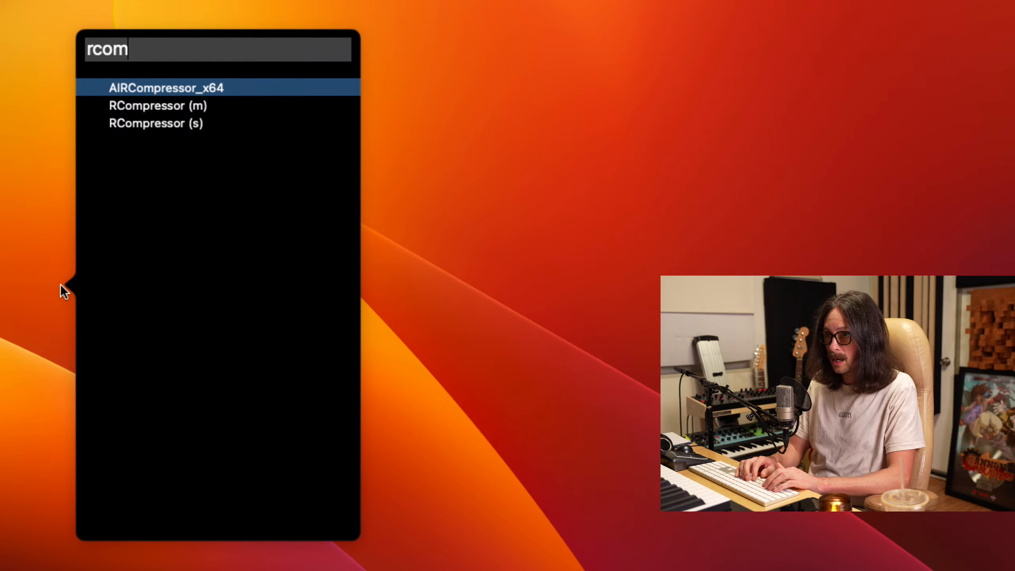
click(176, 124)
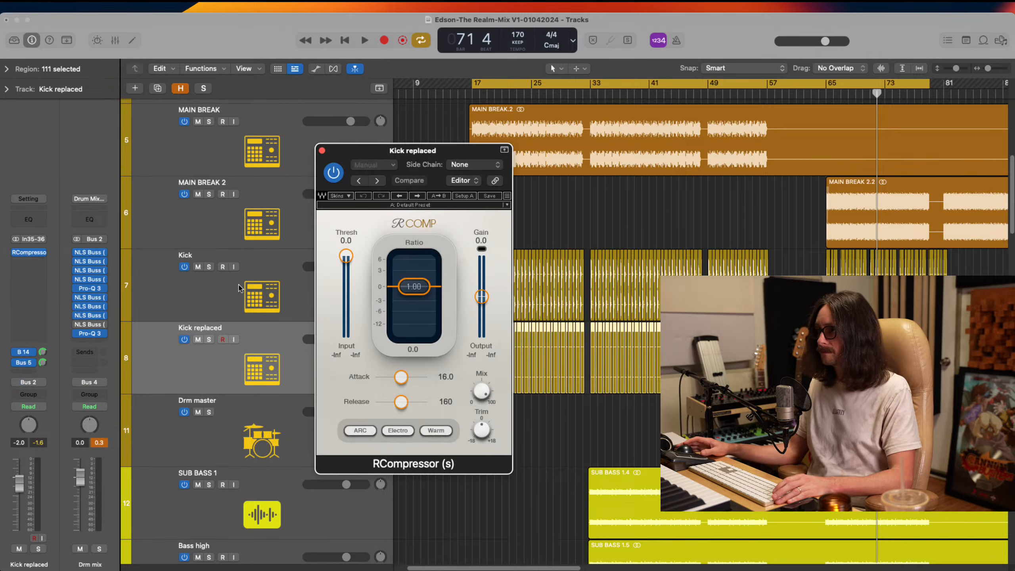
Set the RCompressor to ratio 1.89, threshold -7.7, attack 40.5 and release 10.2, with Opto and Smooth modes
mouse_move(411, 291)
mouse_down()
mouse_move(412, 336)
mouse_move(416, 292)
mouse_up()
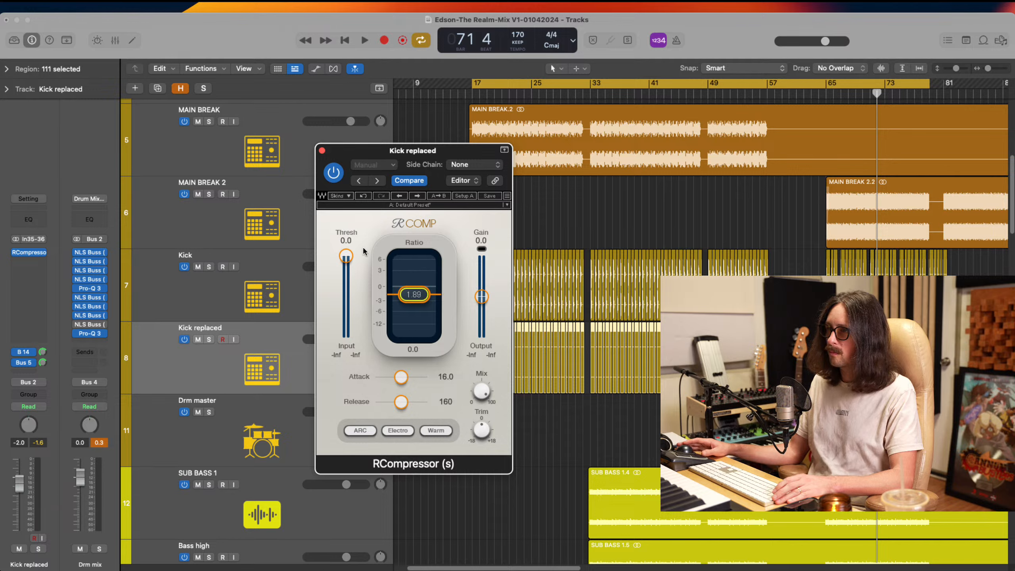
drag(346, 256, 348, 271)
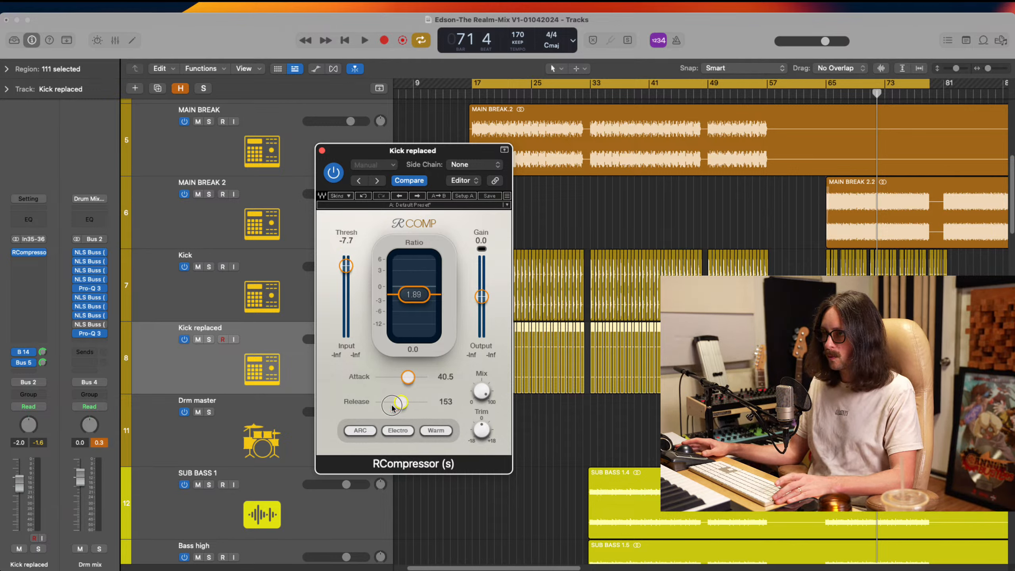
drag(391, 407, 338, 416)
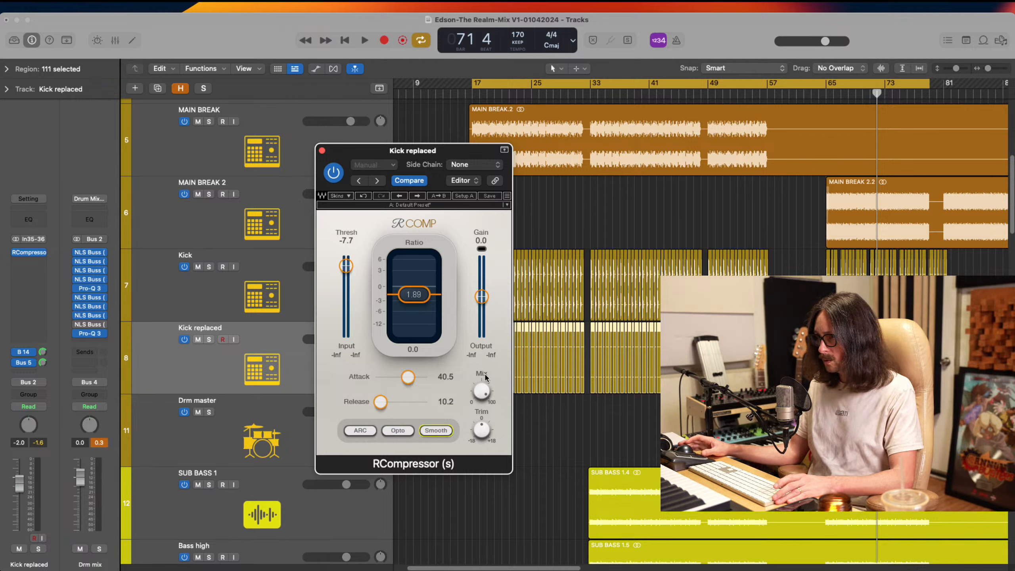
click(682, 272)
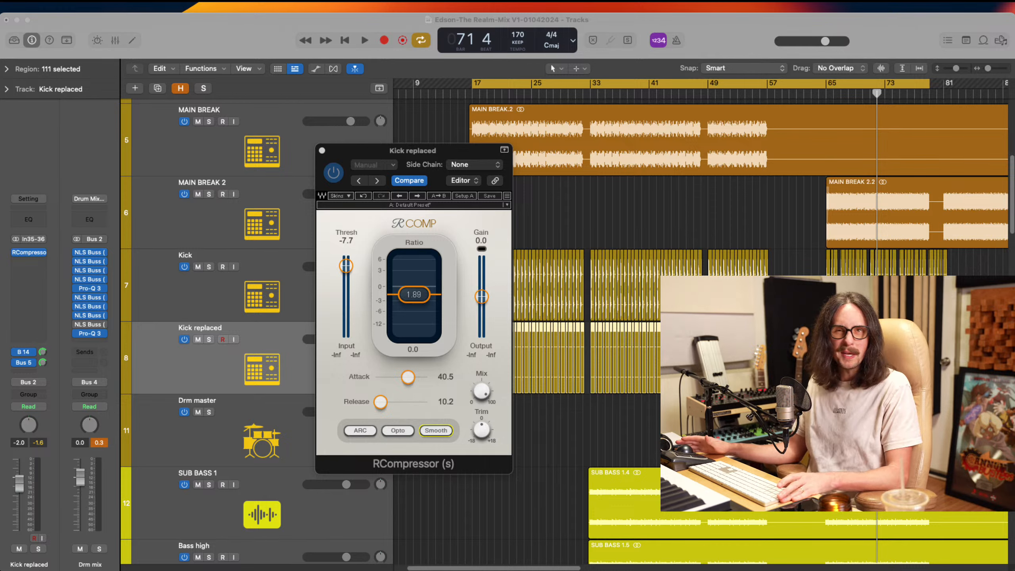
Start playback at the break section and set the cycle range from bar 65 to bar 81
key(space)
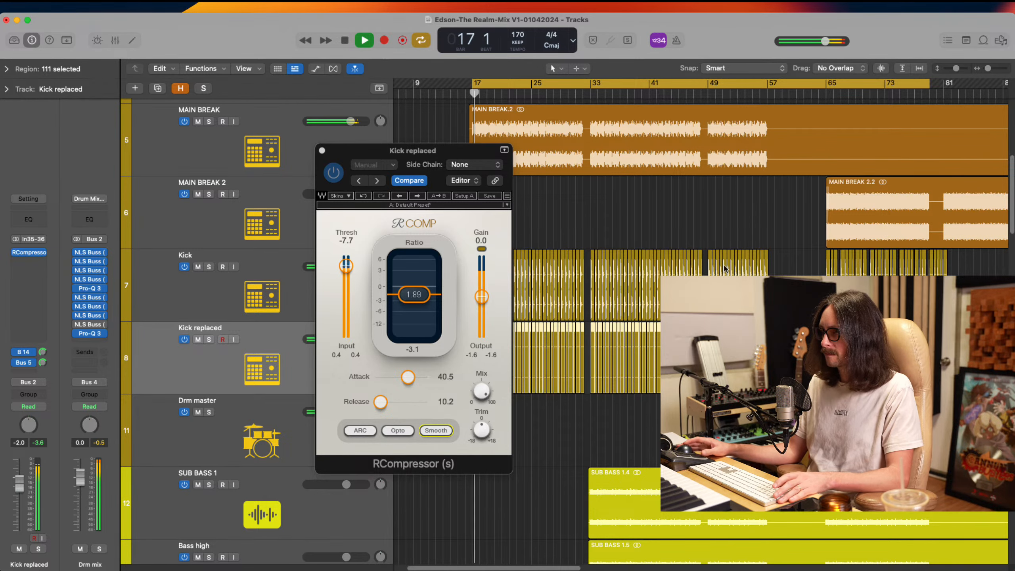
click(827, 96)
drag(827, 85, 944, 104)
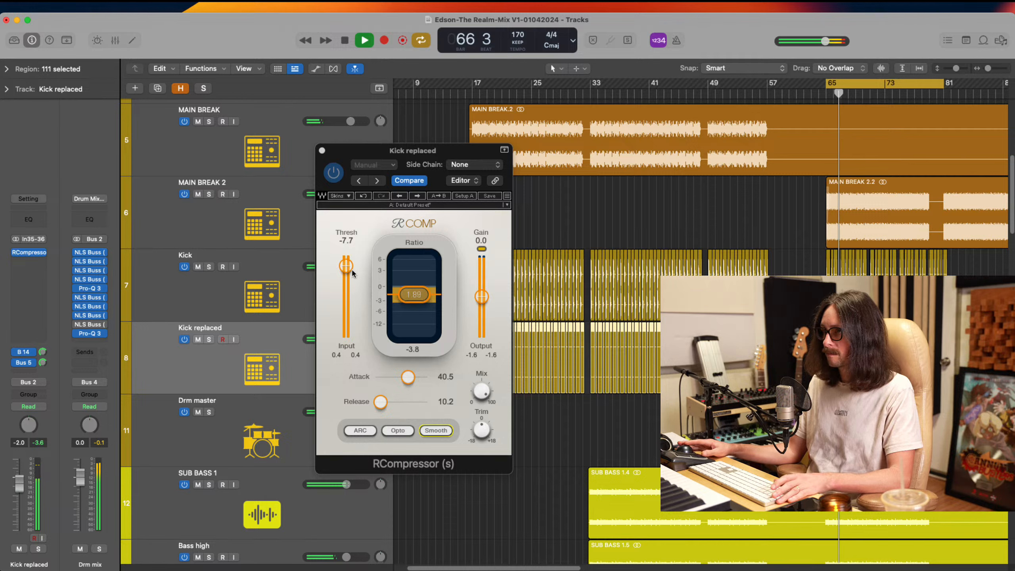
Solo Kick replaced and set the RCompressor to threshold -3.2, ratio 1.79 and gain 0.9 during playback
drag(346, 265, 358, 209)
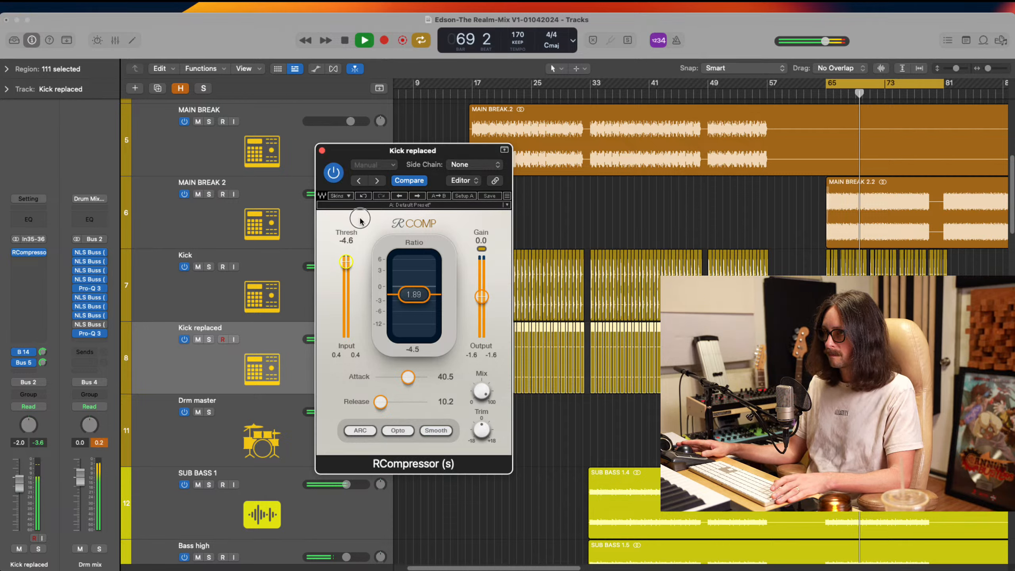
drag(346, 259, 347, 260)
click(209, 339)
drag(481, 297, 482, 295)
drag(347, 259, 346, 260)
drag(481, 294, 422, 291)
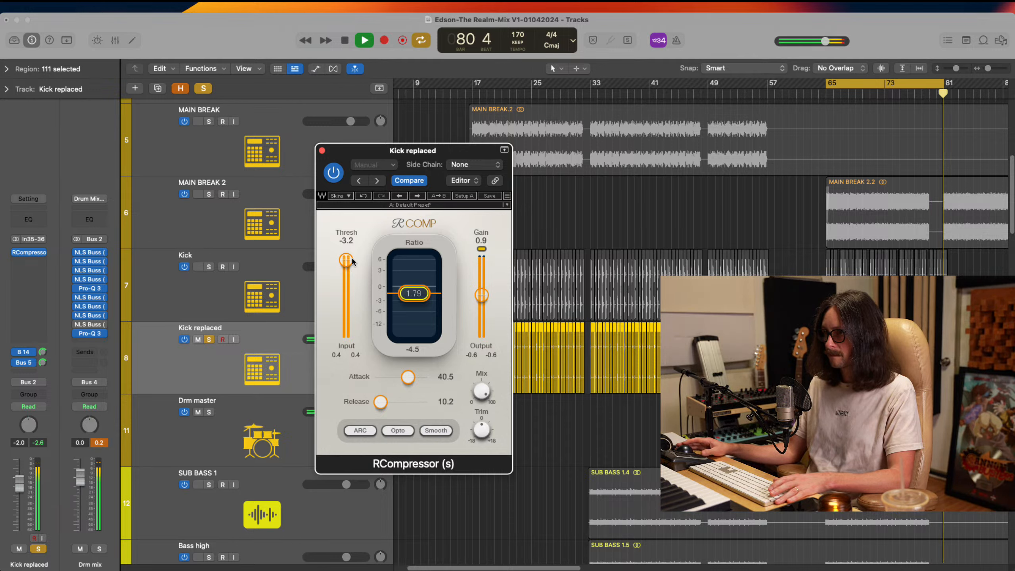
Set the compressor's attack to 68.9 and release to 12.1, comparing the kick with it bypassed and active
click(328, 168)
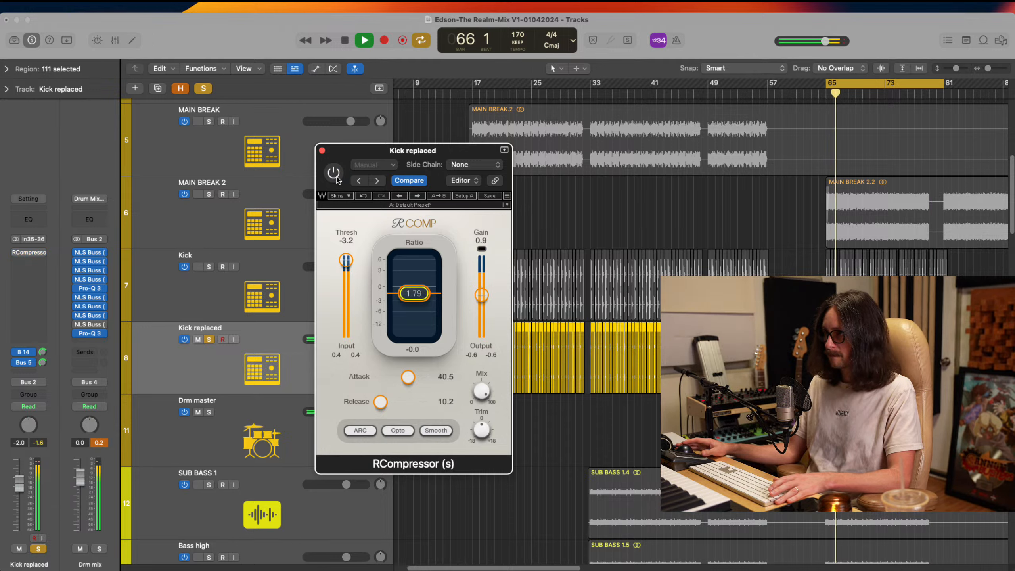
click(334, 175)
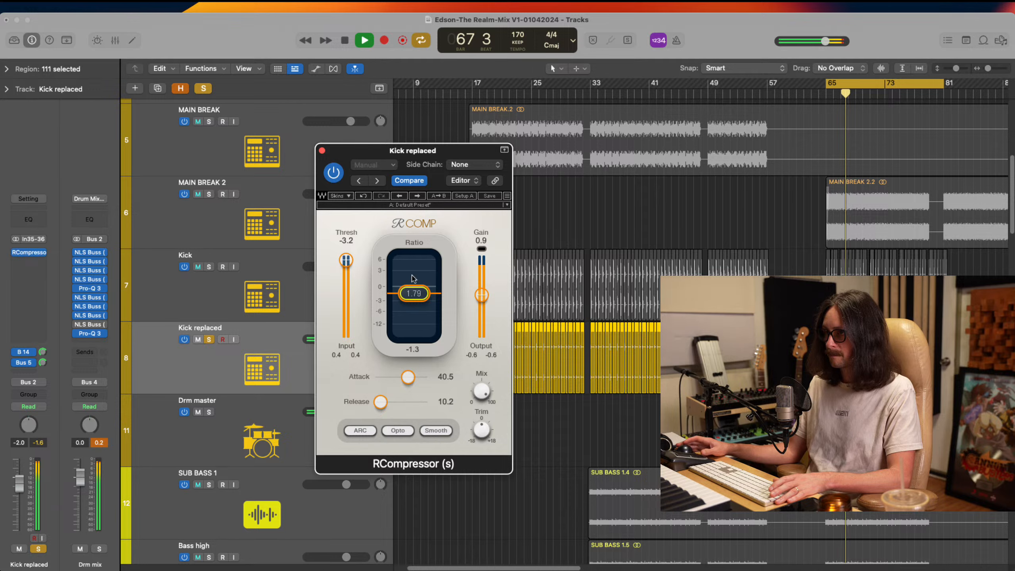
drag(413, 382, 383, 401)
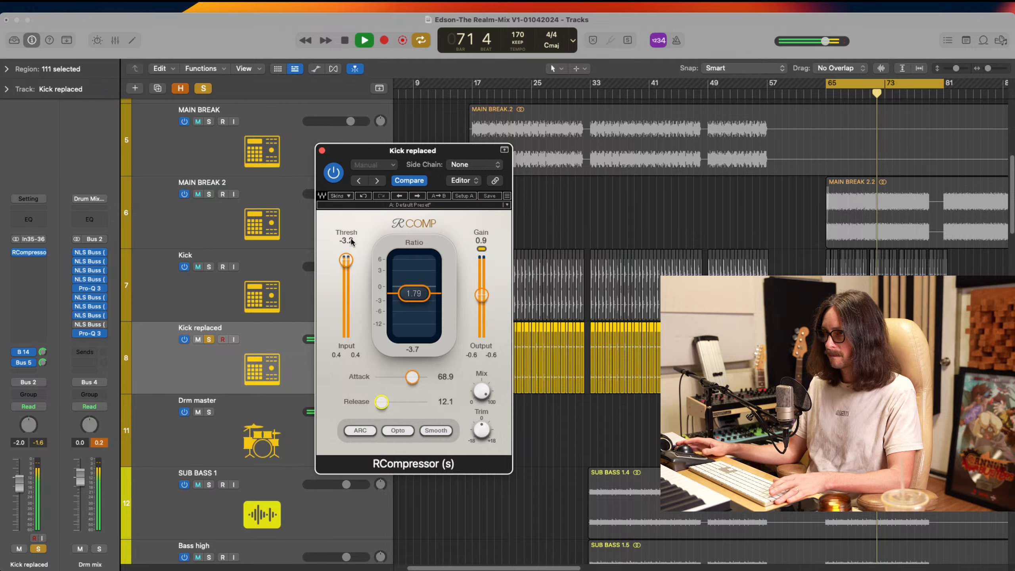
click(331, 178)
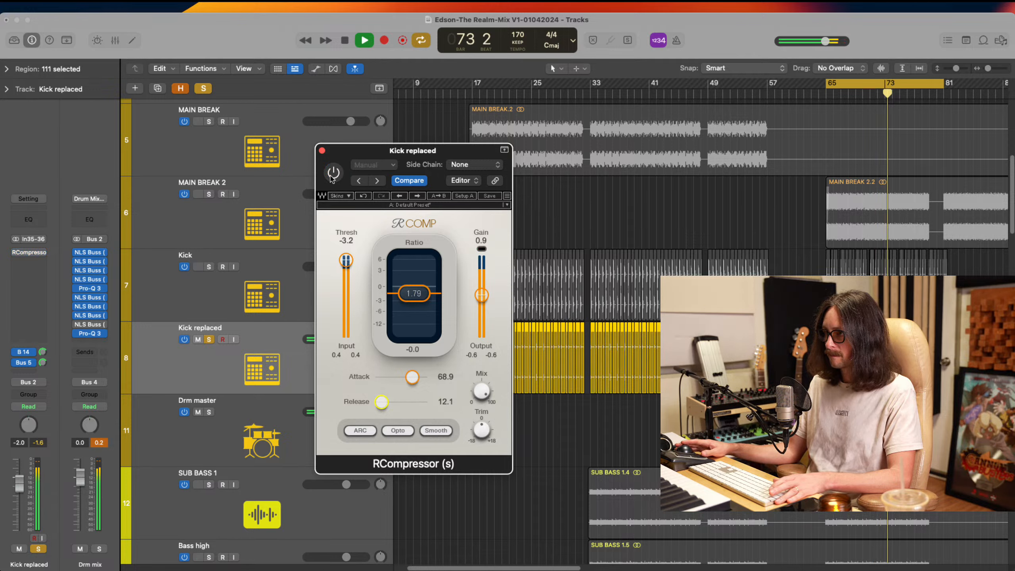
click(331, 178)
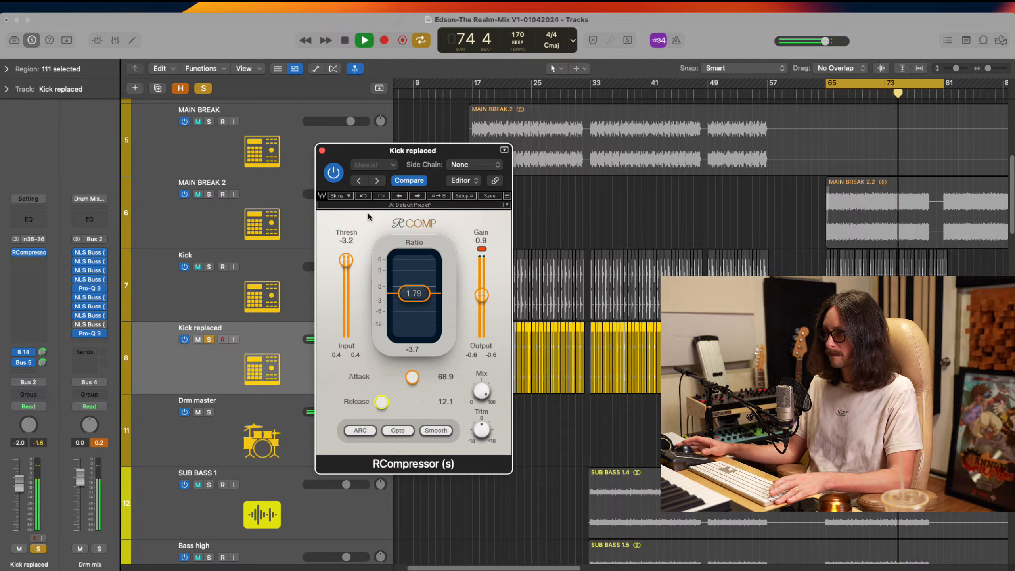
key(space)
Replay the cycle from bar 65 and compare the soloed Kick replaced track with RCompressor bypassed and active
key(super+Tab)
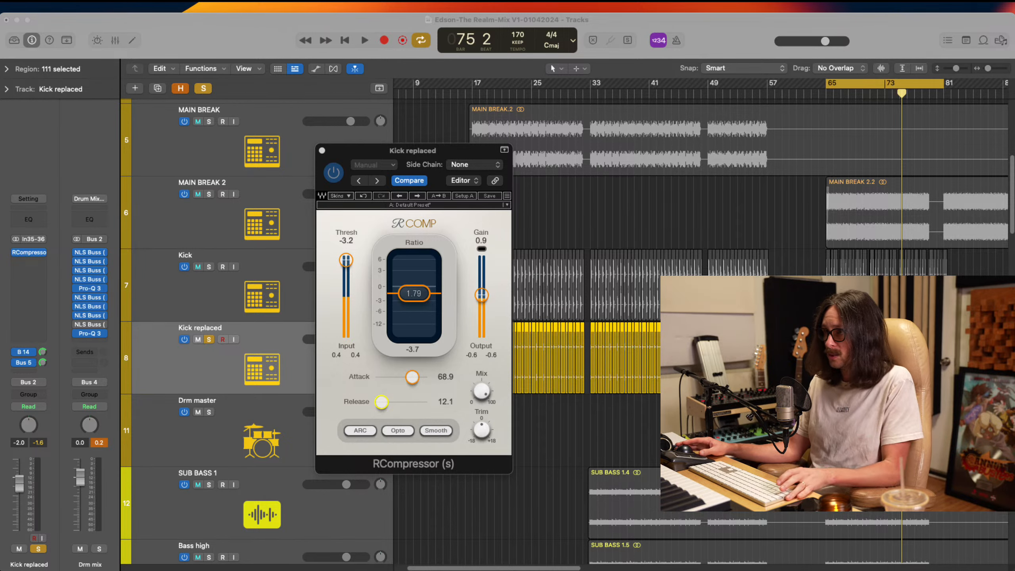
click(746, 27)
key(space)
key(space)
click(339, 177)
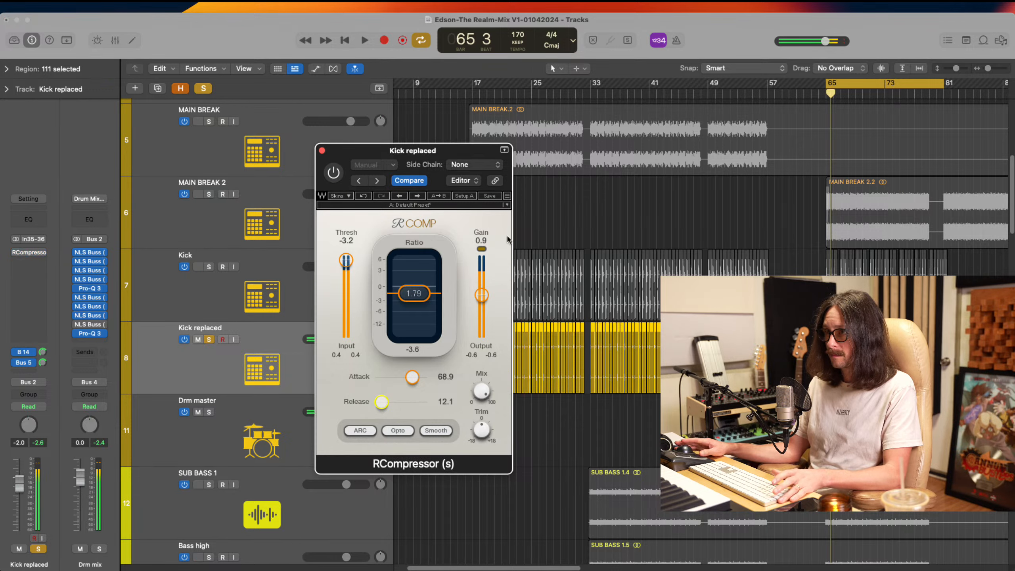
key(space)
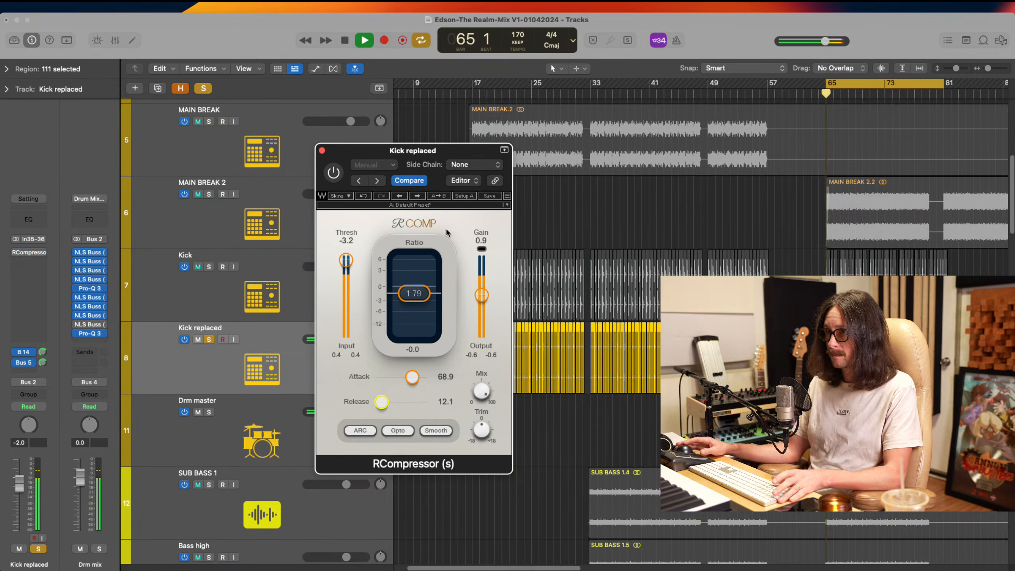
click(333, 173)
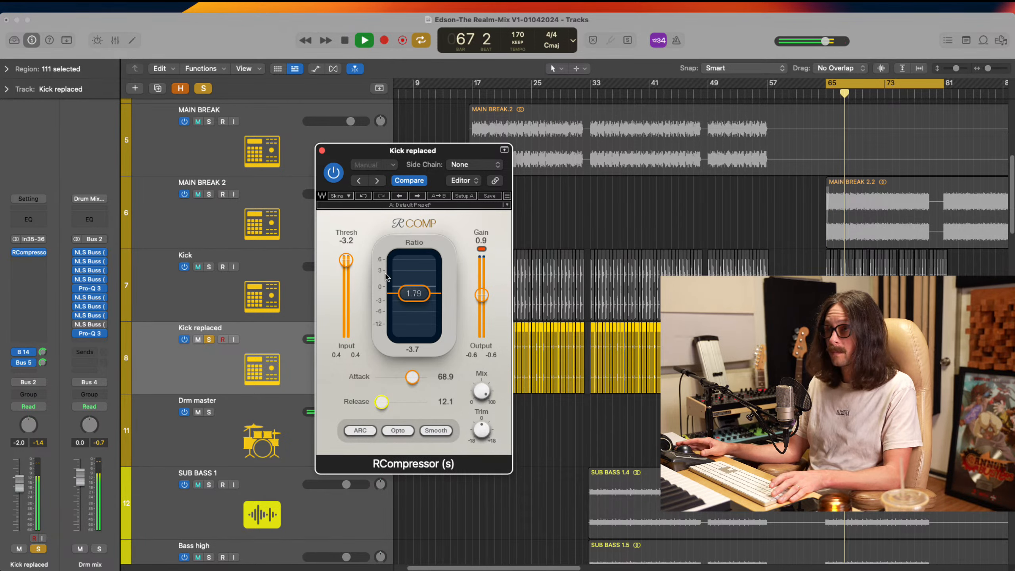
click(334, 175)
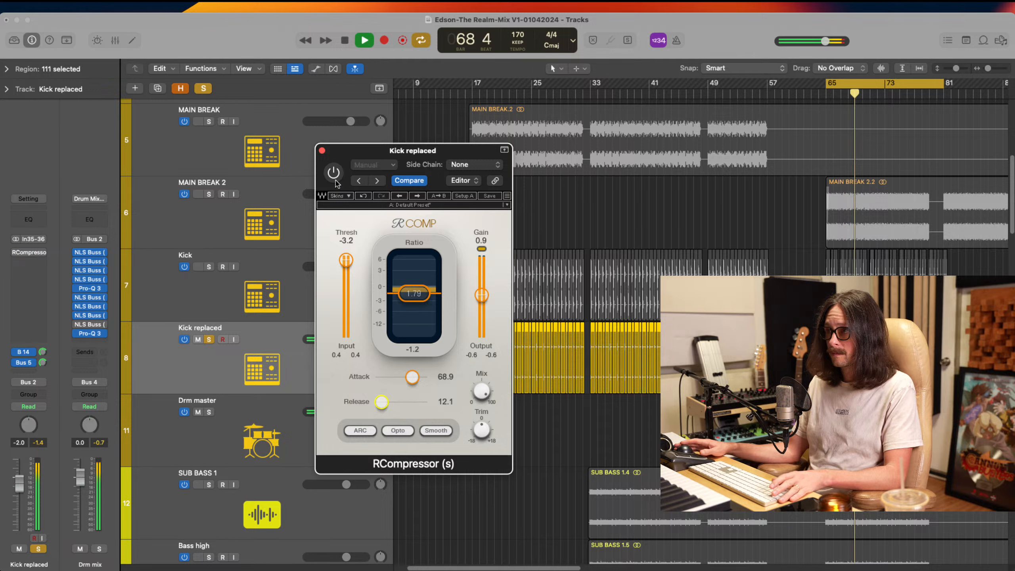
click(334, 173)
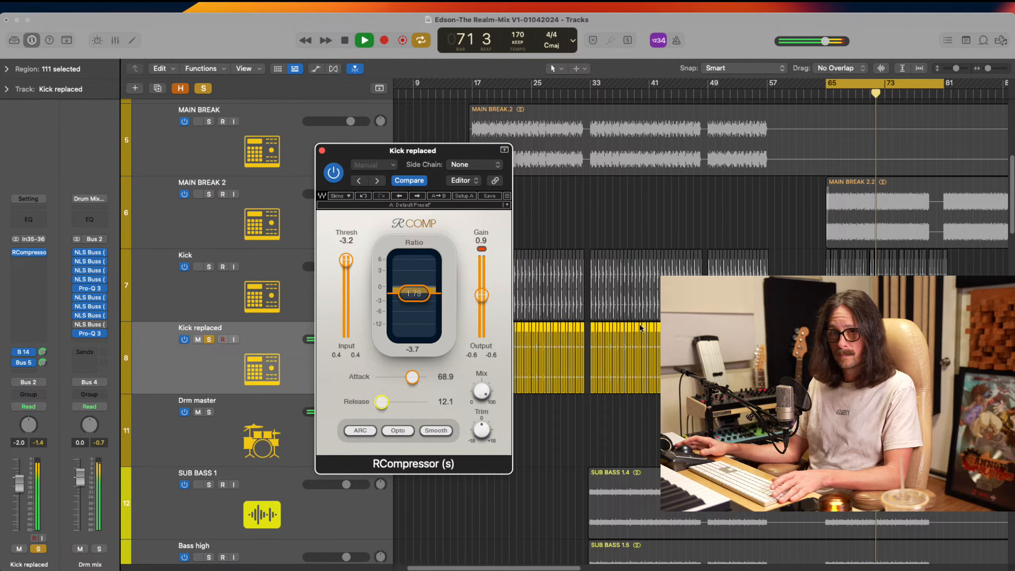
Restart the cycle from bar 65, set RCompressor's threshold to -20.4, gain to 1.5 and release to 12.9, and compare the kick against bypass
key(space)
key(super+Tab)
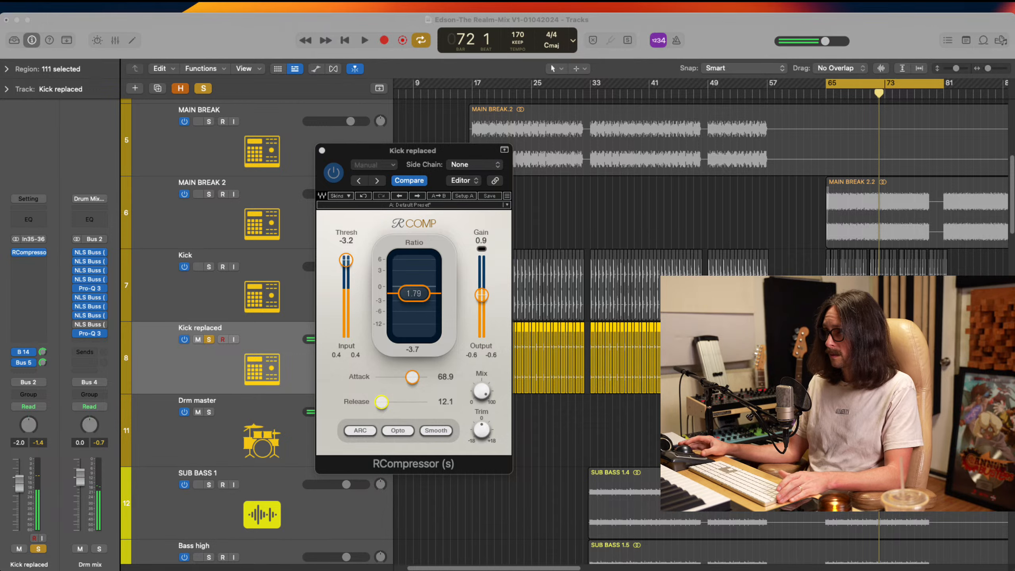
key(super+Tab)
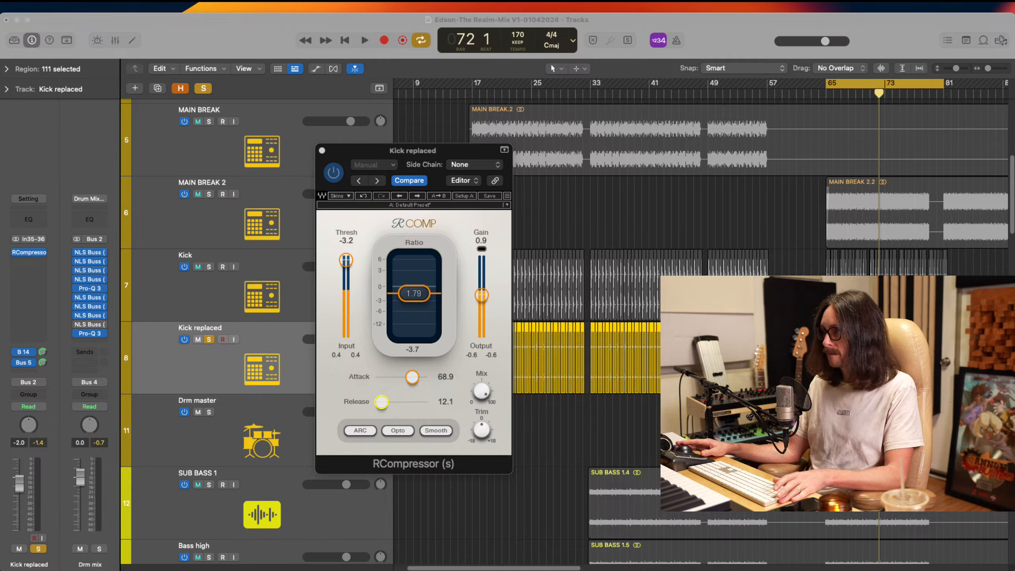
click(526, 199)
key(space)
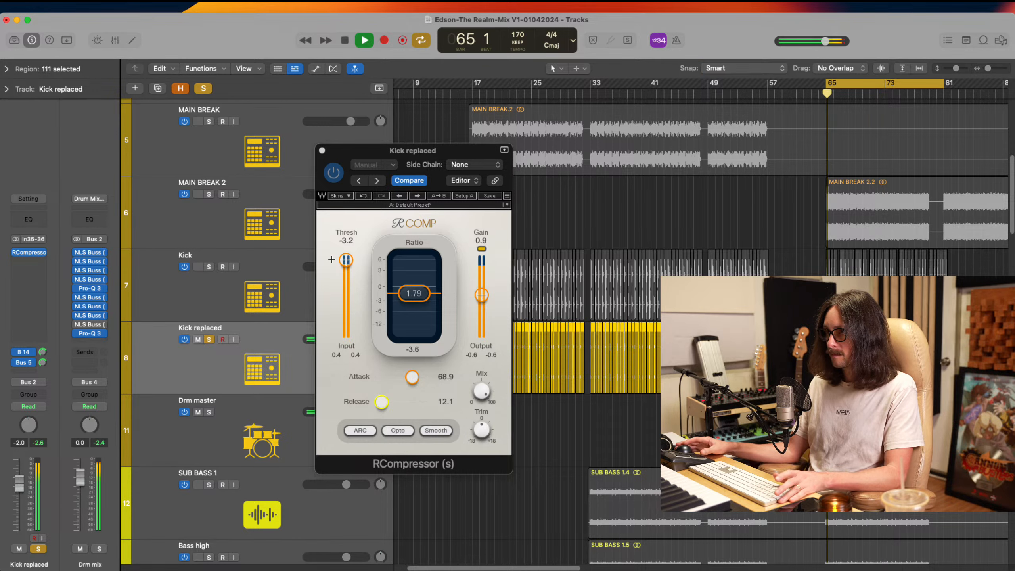
drag(345, 261, 344, 305)
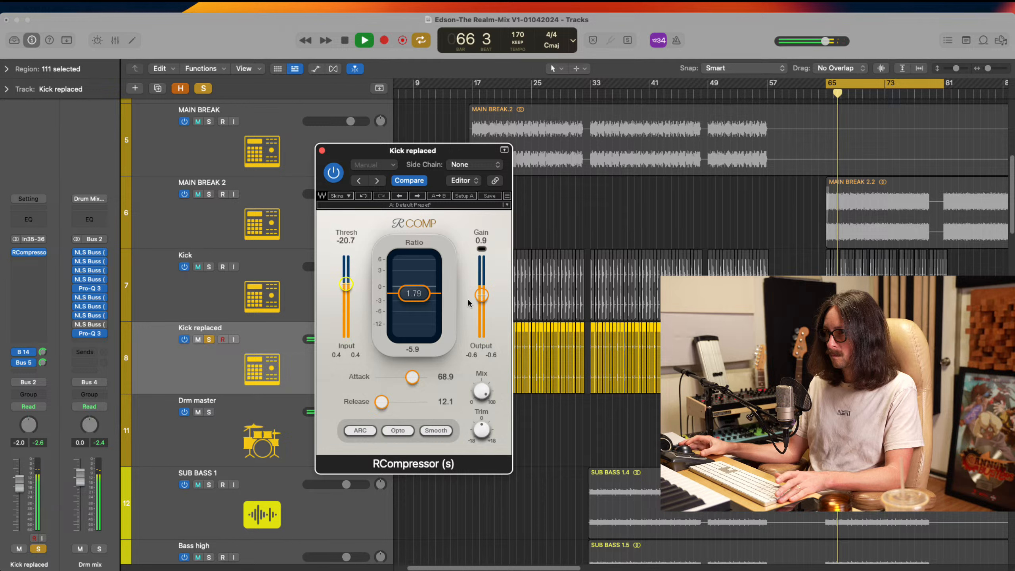
mouse_move(480, 296)
mouse_down()
mouse_move(488, 277)
mouse_move(486, 295)
mouse_up()
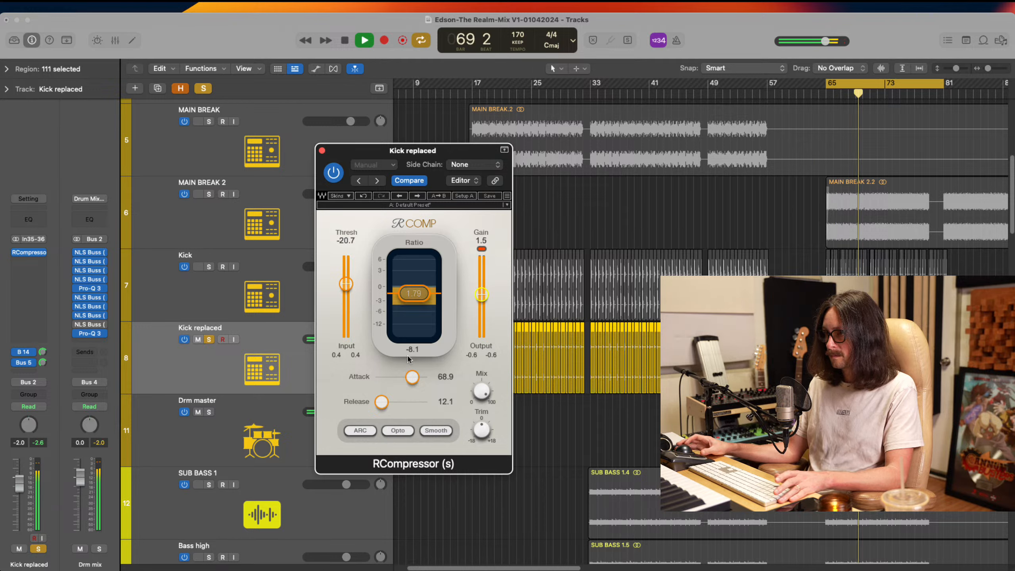
drag(382, 401, 386, 400)
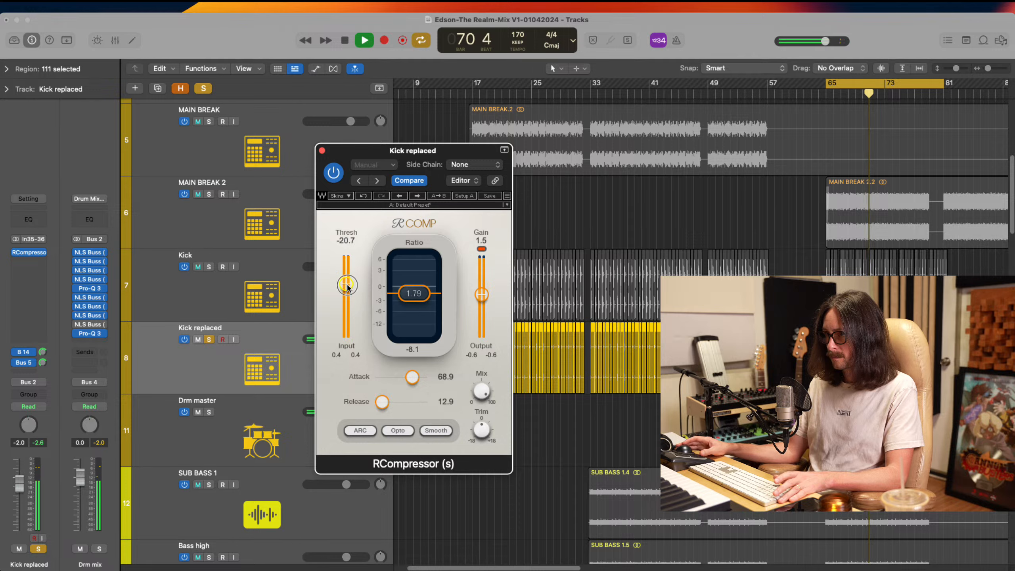
drag(347, 285, 347, 283)
click(336, 170)
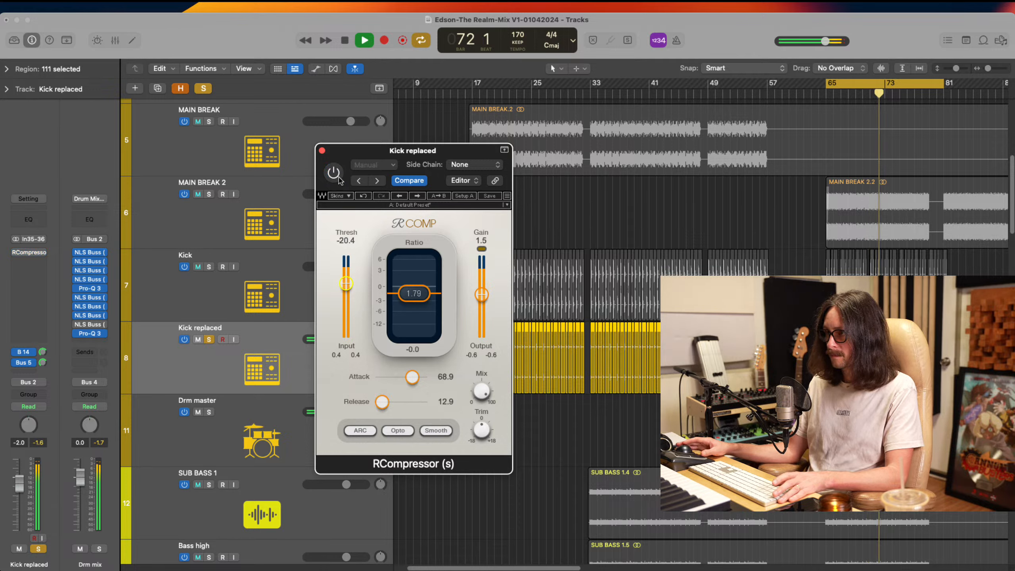
click(335, 173)
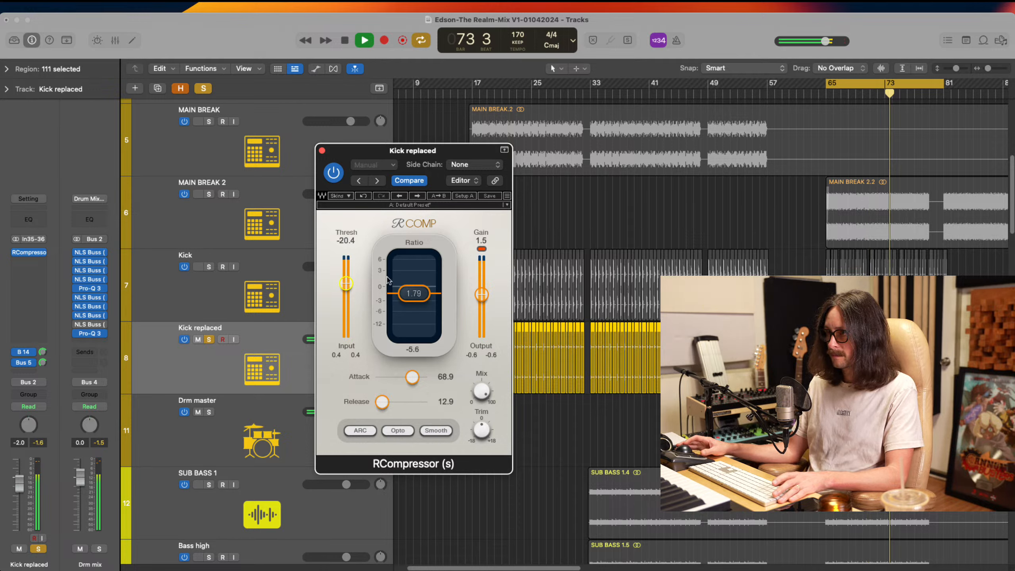
Set the Kick replaced compressor's ratio to 1.83, threshold to -4.4 and gain to 0.3 while replaying the cycle
key(space)
key(super+Tab)
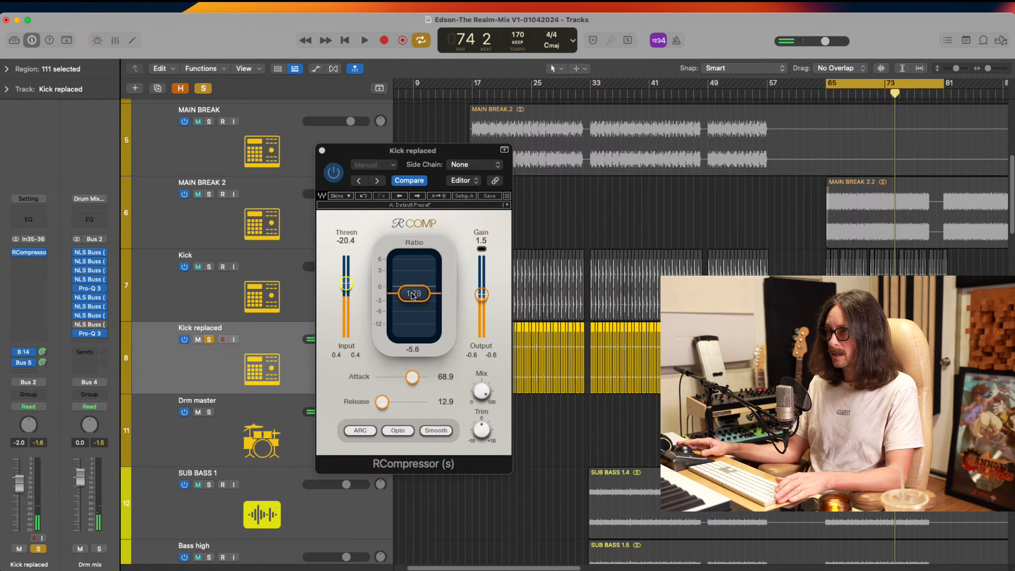
drag(413, 295, 406, 295)
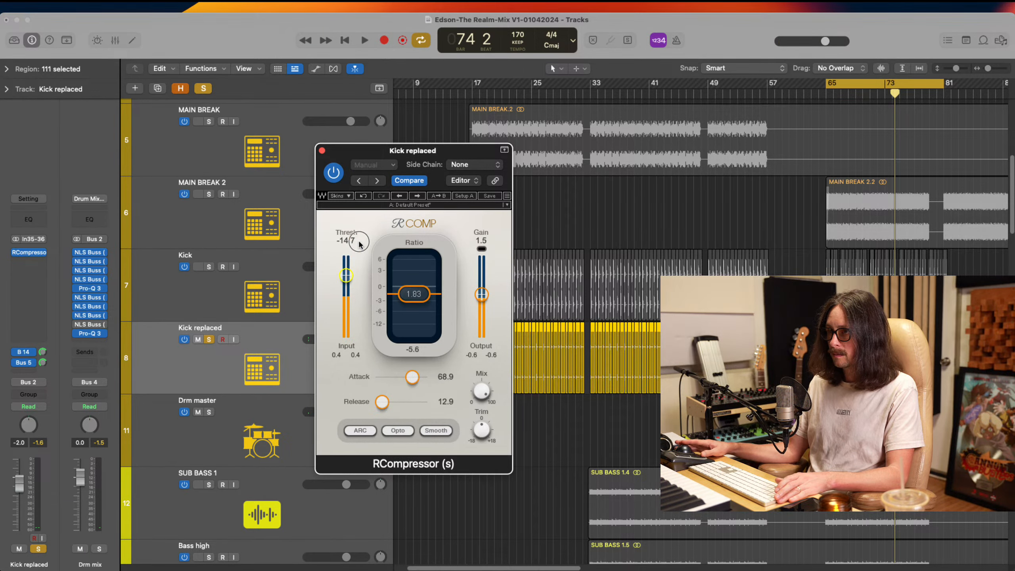
key(super+Tab)
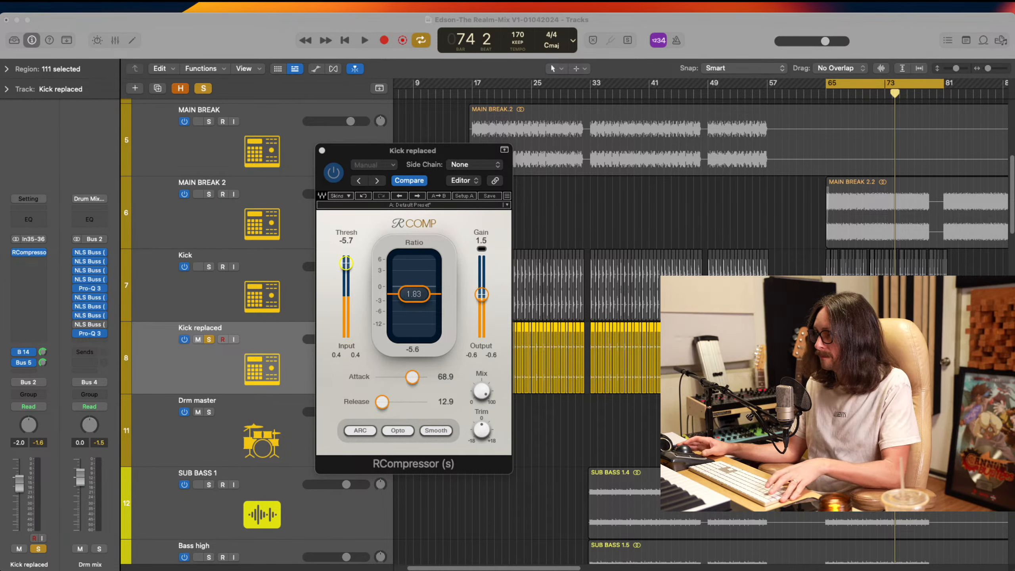
key(space)
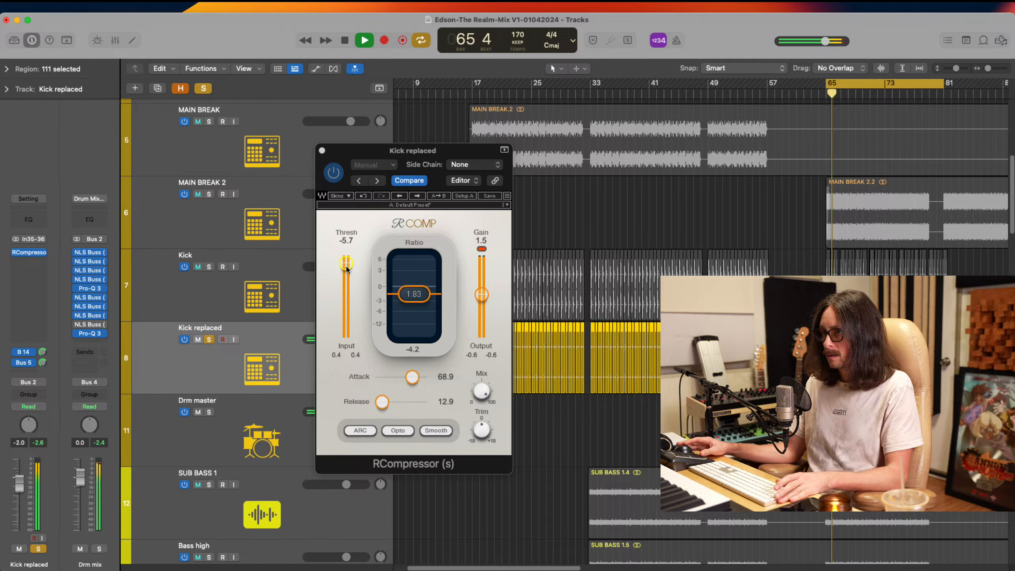
drag(346, 265, 348, 258)
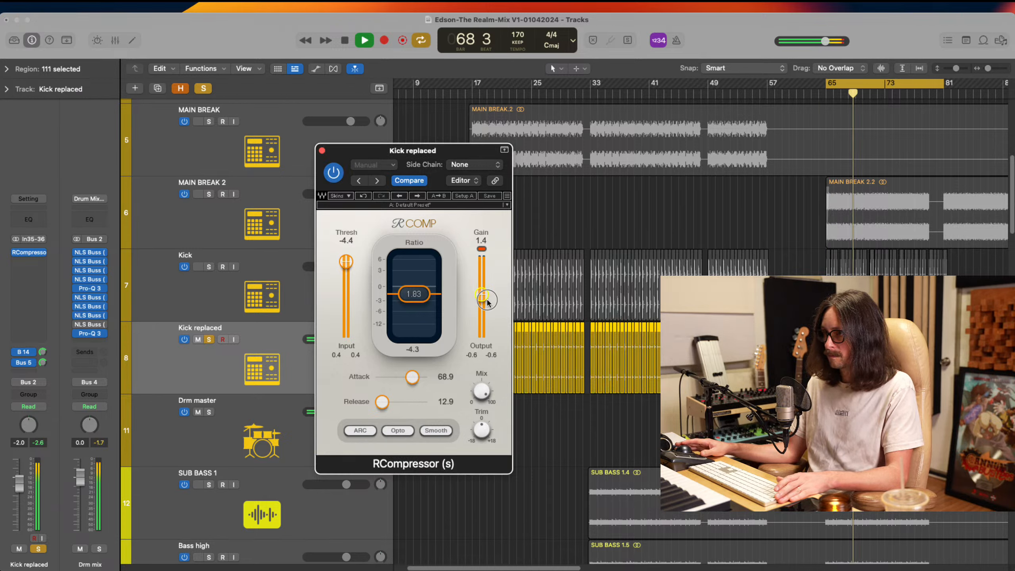
drag(481, 294, 487, 309)
Restart the cycle and compare the soloed kick with the readjusted compressor bypassed and active
key(space)
key(space)
click(335, 172)
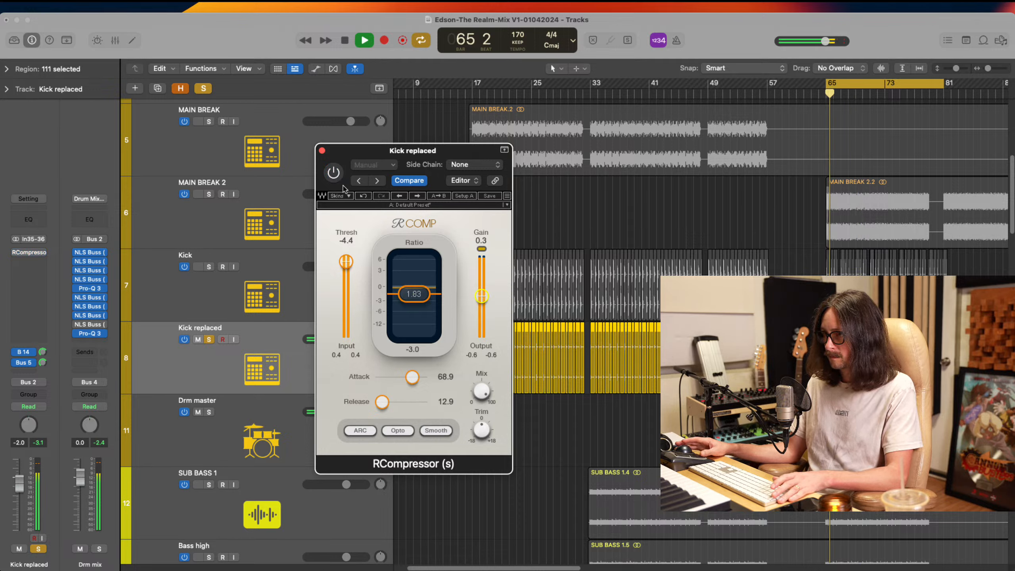
click(334, 173)
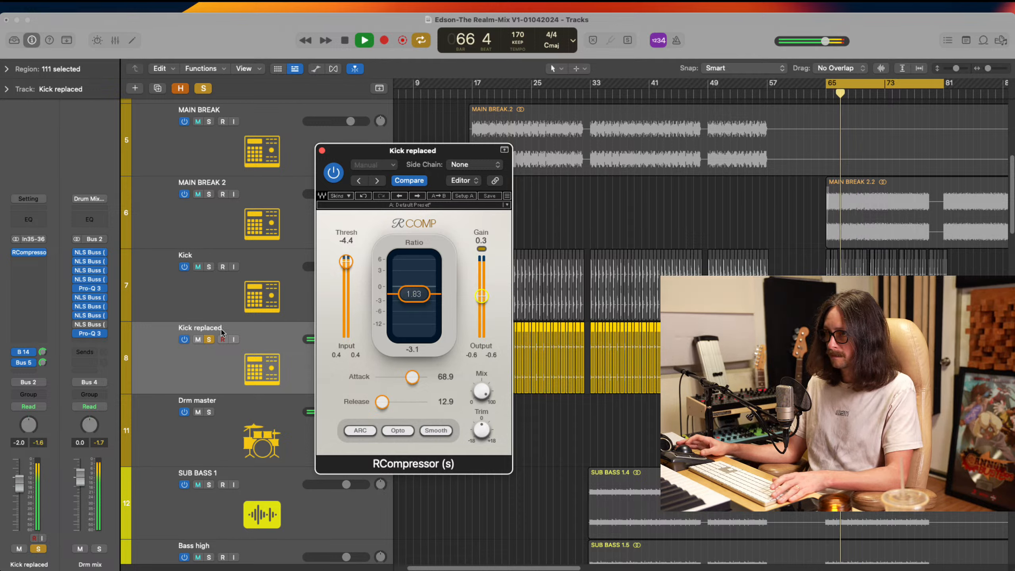
Unsolo Kick replaced to hear it in the full mix, close its compressor, and solo the Kick track before stopping playback
click(209, 339)
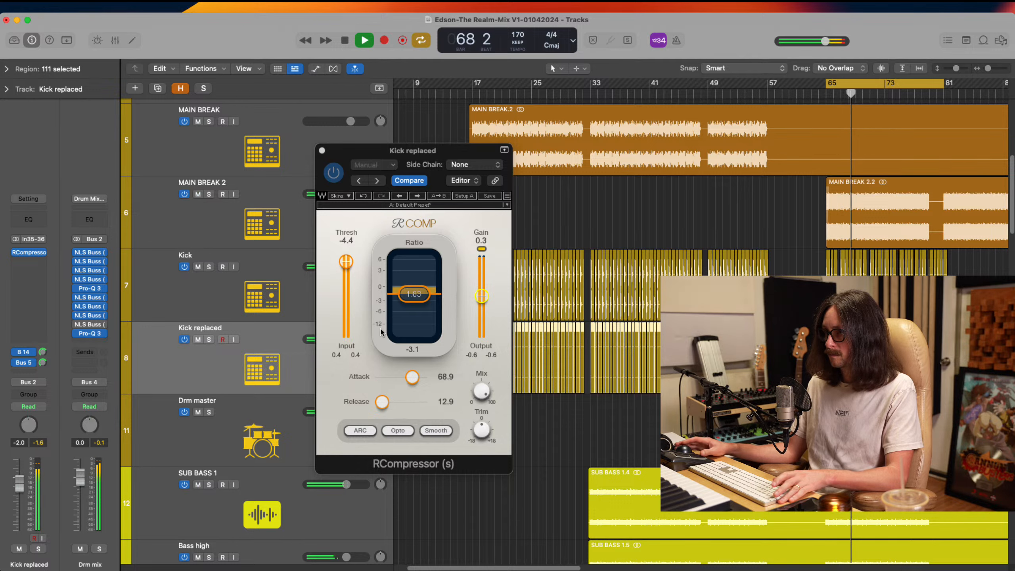
click(322, 151)
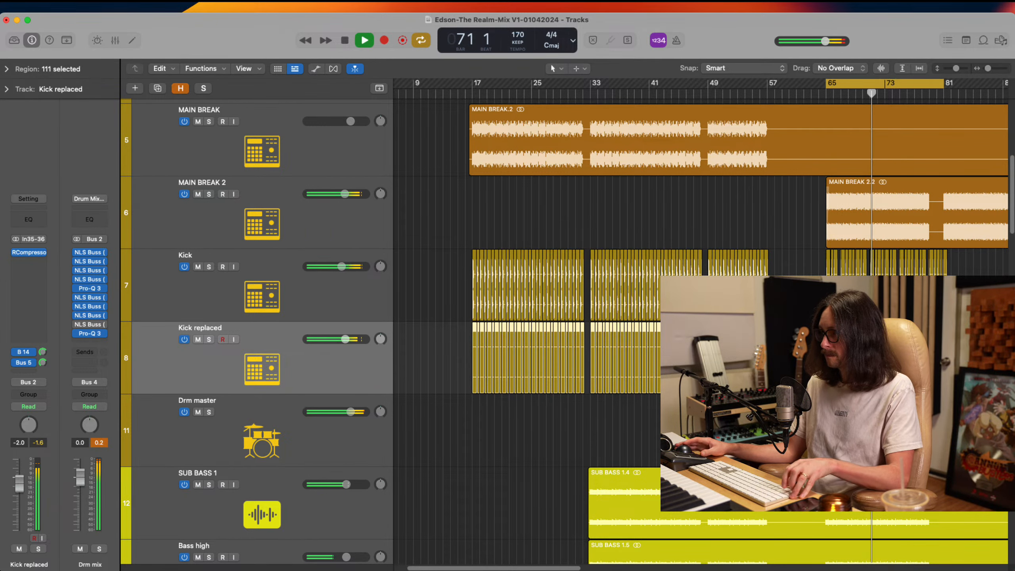
click(209, 267)
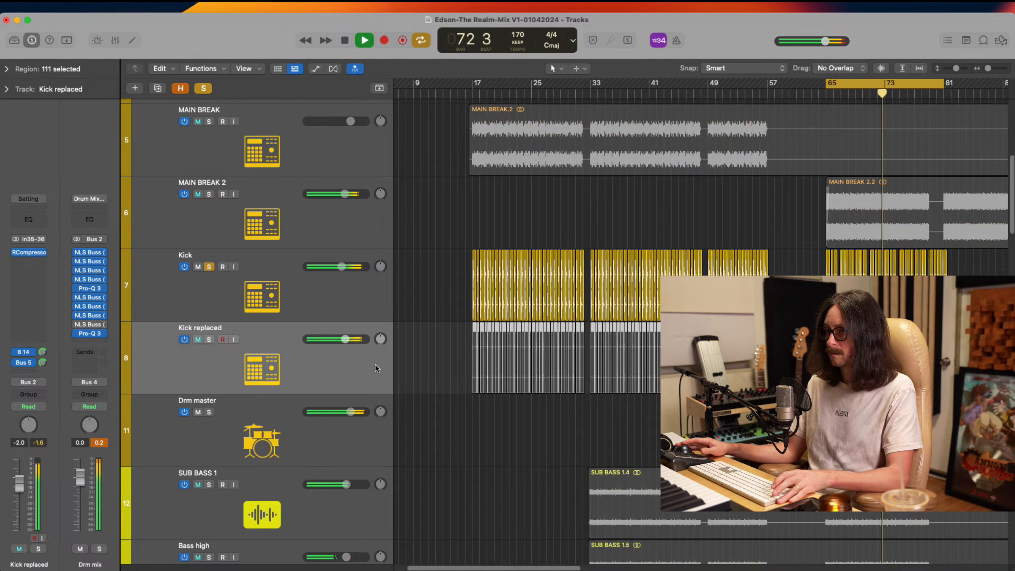
key(space)
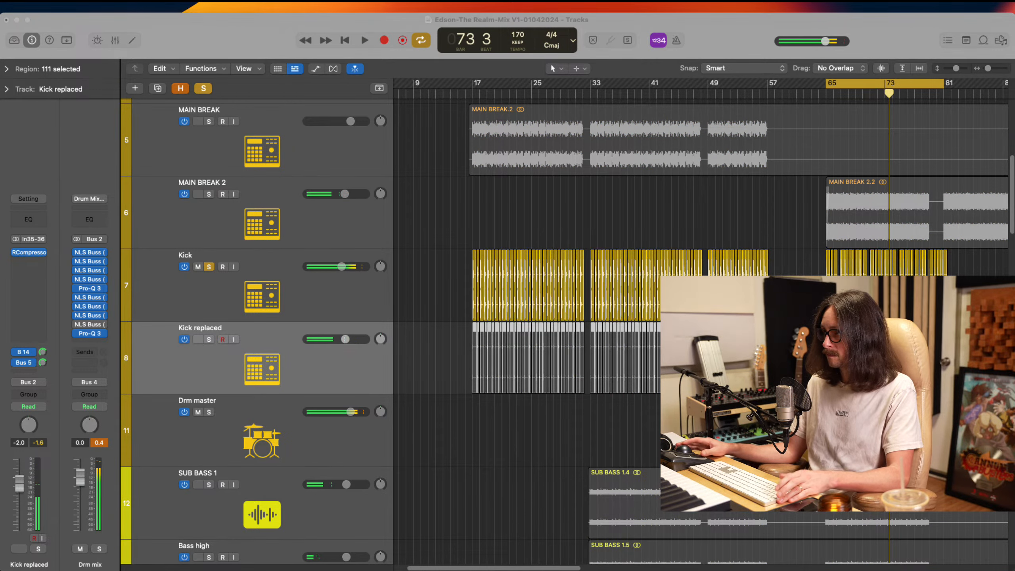
click(736, 103)
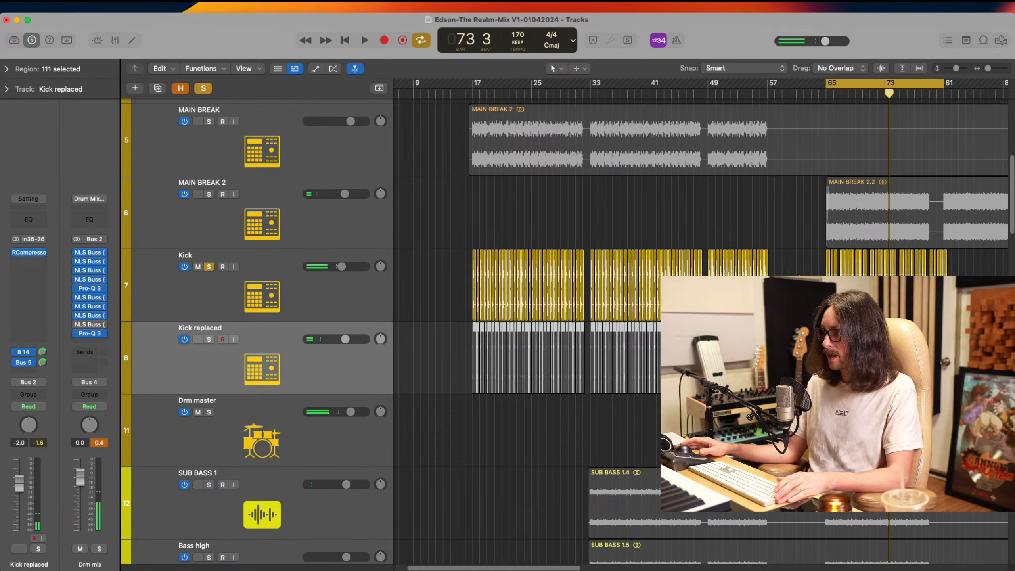
Open Pro-Q 3 on the Kick track and set its high shelf to 2370.6 Hz at -5.90 dB
click(224, 298)
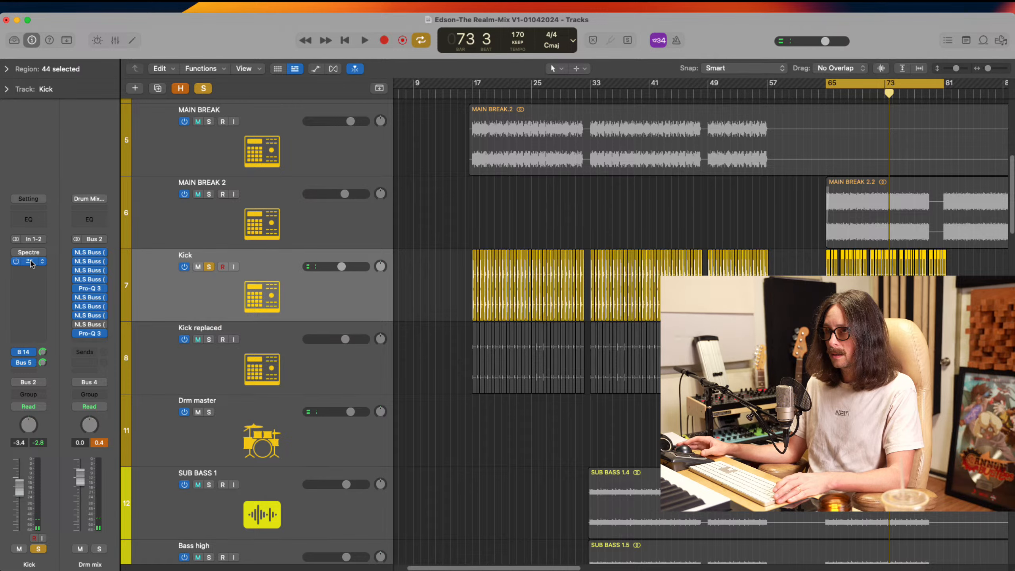
click(32, 263)
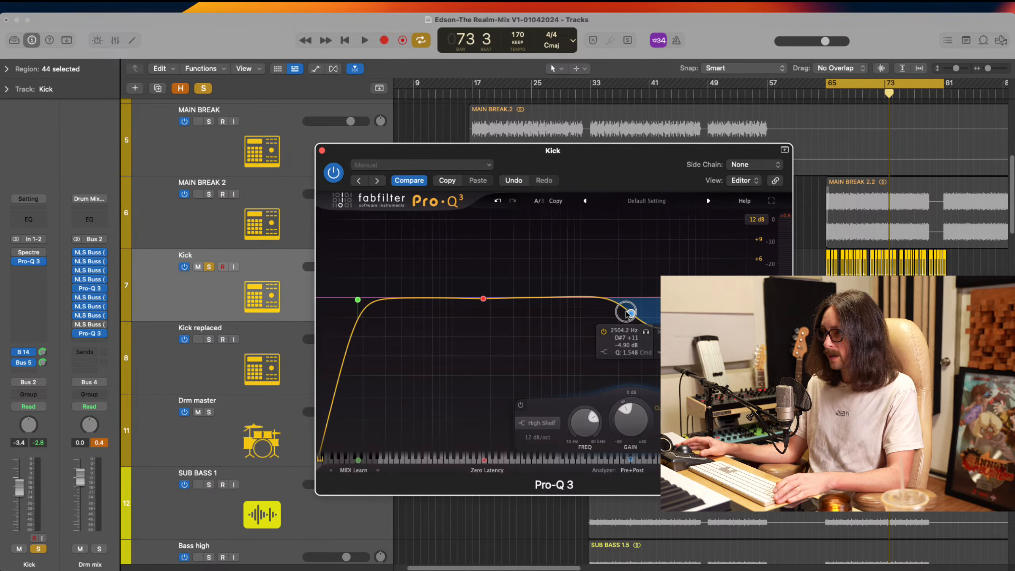
drag(628, 311, 626, 318)
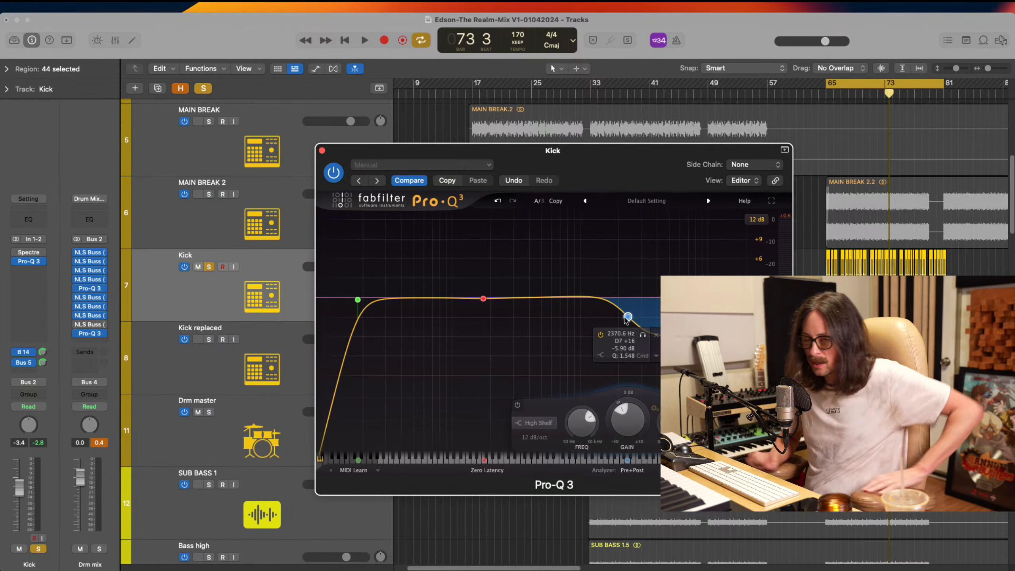
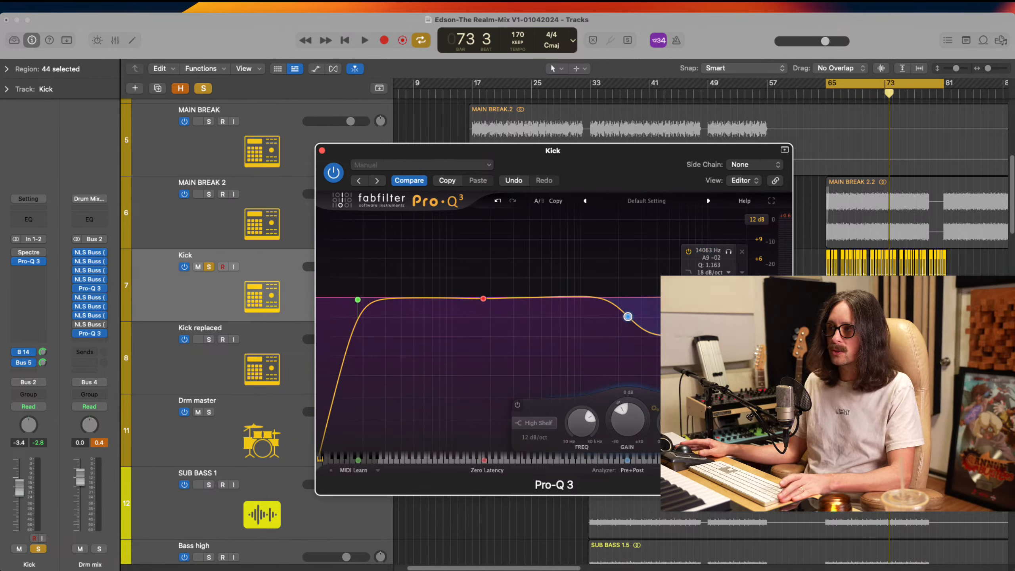
Set the Kick EQ's high cut to 11034 Hz, and shift its high shelf lower in frequency and gain during playback
drag(729, 295, 715, 296)
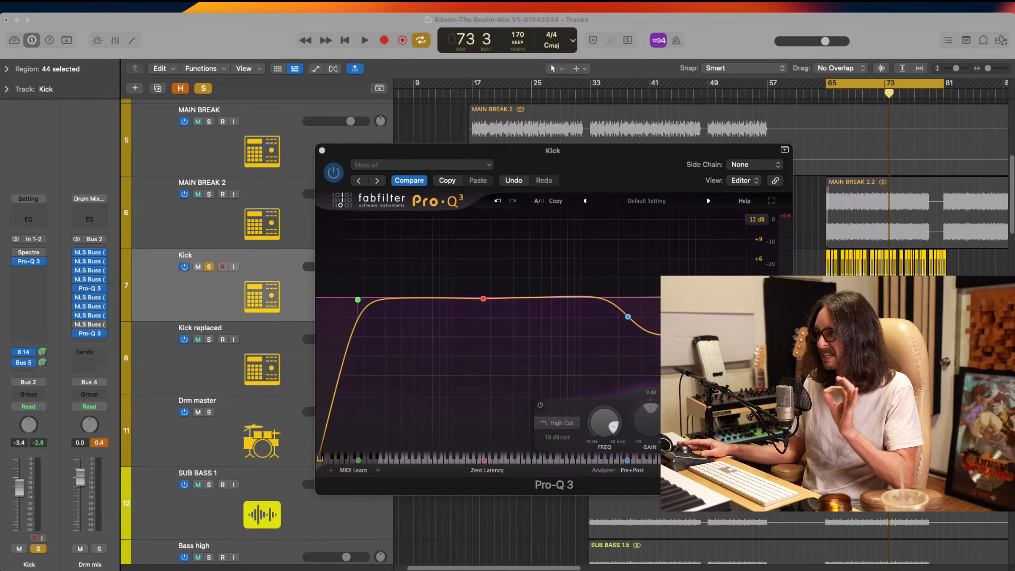
key(space)
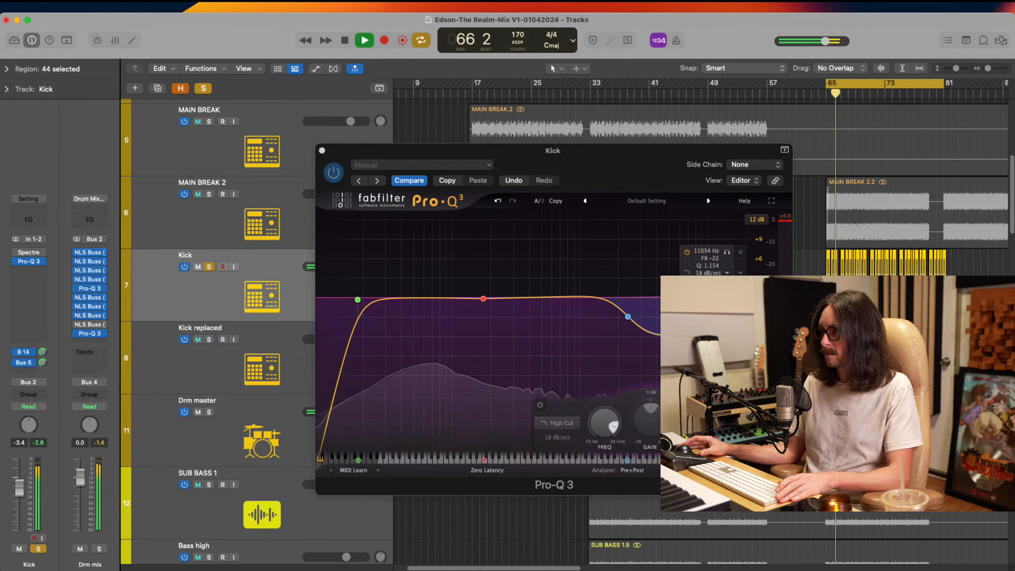
mouse_move(625, 318)
mouse_down()
mouse_move(606, 358)
mouse_move(615, 332)
mouse_up()
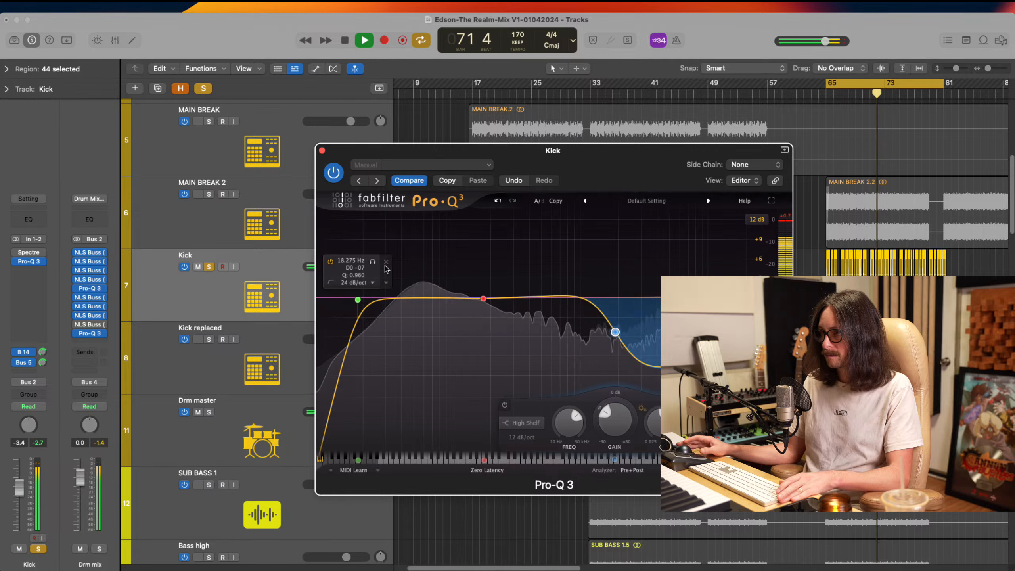
Close the Kick EQ and unsolo the Kick track to hear it in the full mix before stopping playback
click(322, 150)
key(s)
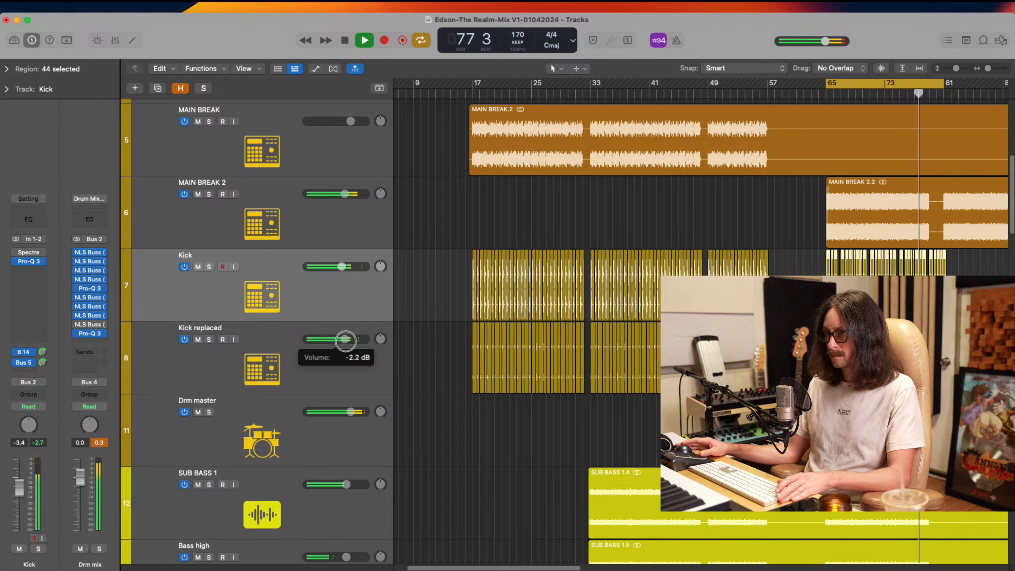
key(space)
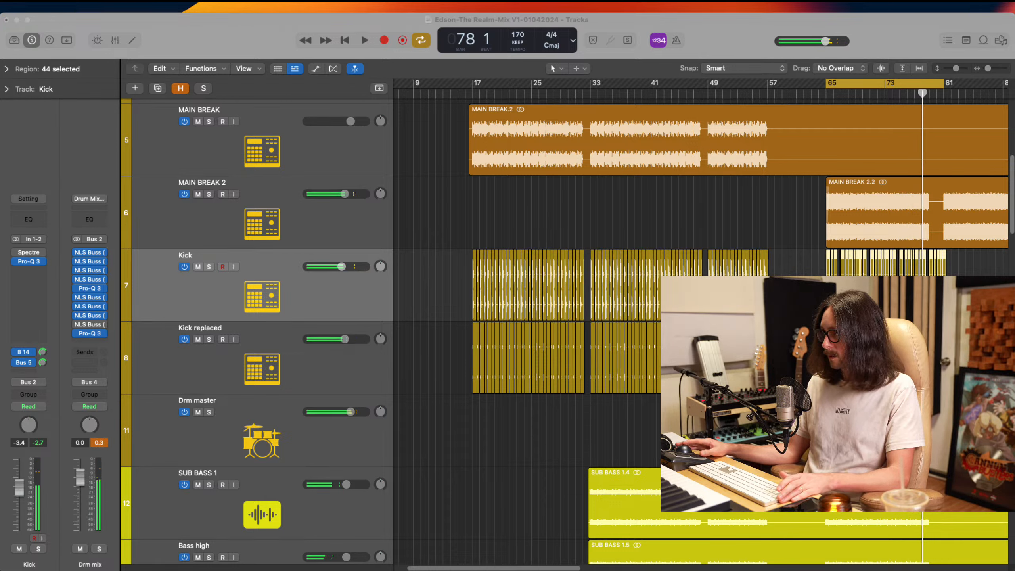
Insert the soothe2 plug-in after Pro-Q 3 on the MAIN BREAK 2 track
click(724, 45)
click(299, 215)
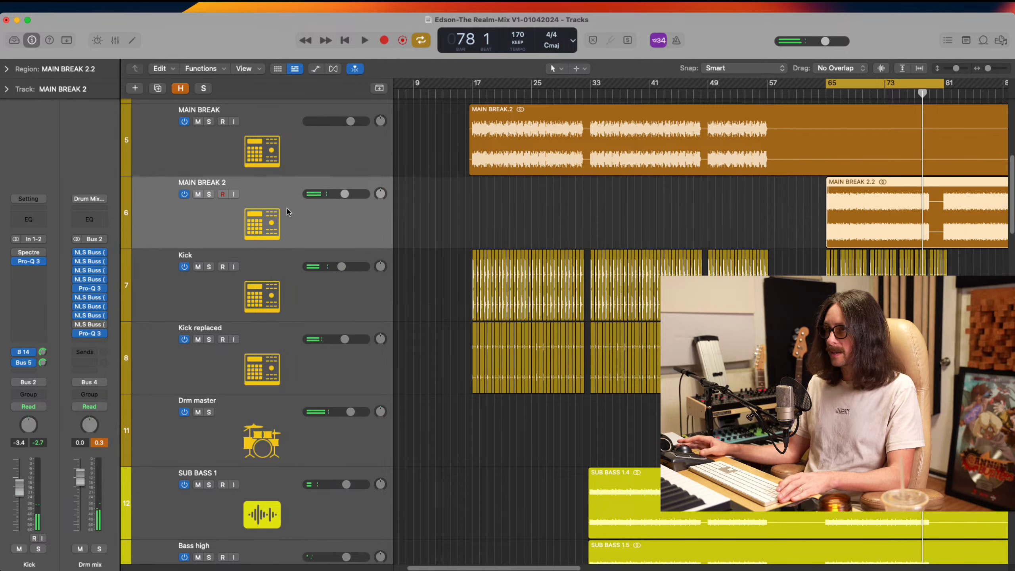
click(251, 293)
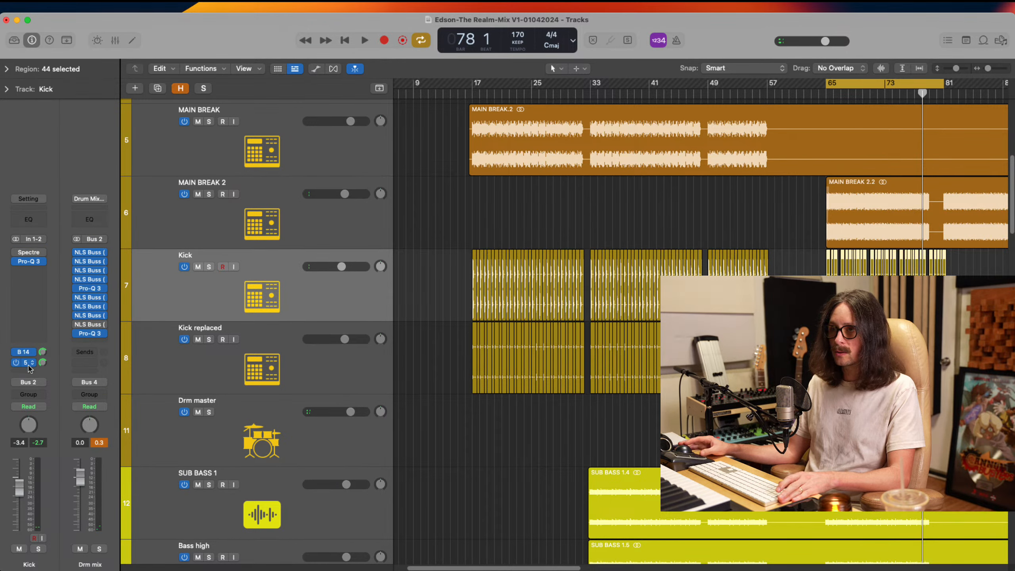
click(214, 211)
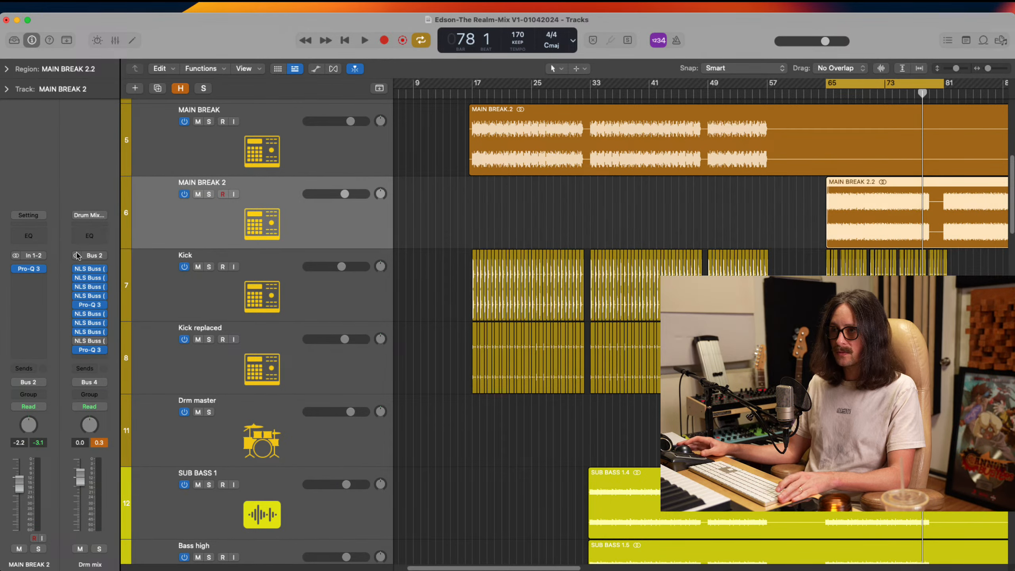
click(42, 280)
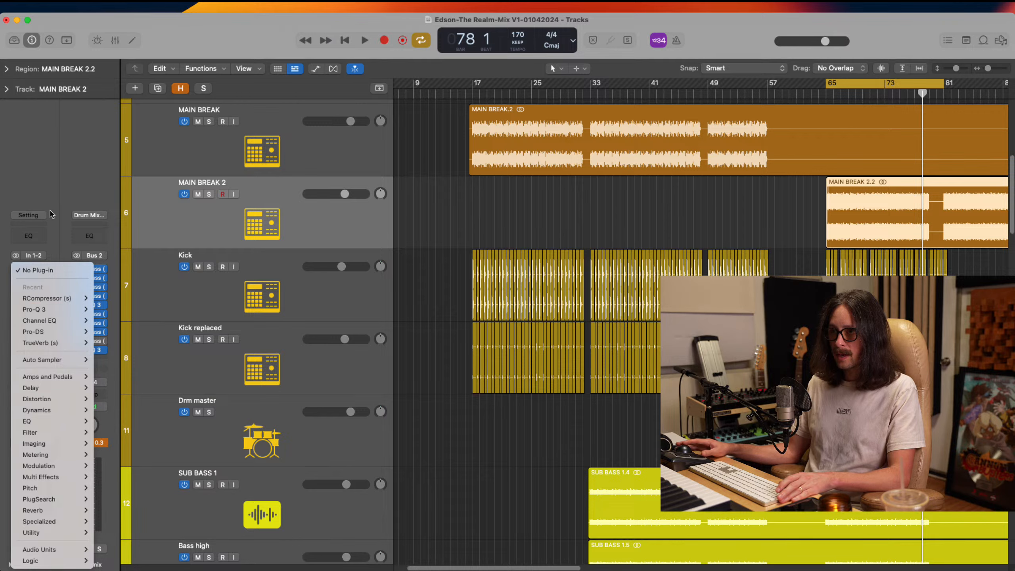
click(51, 184)
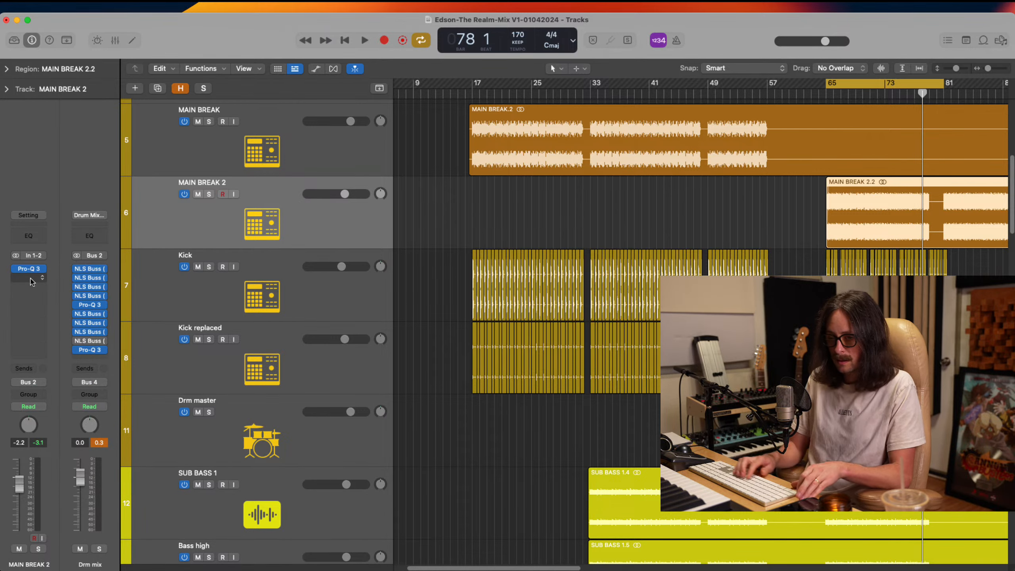
key(ctrl+space)
text(sooth)
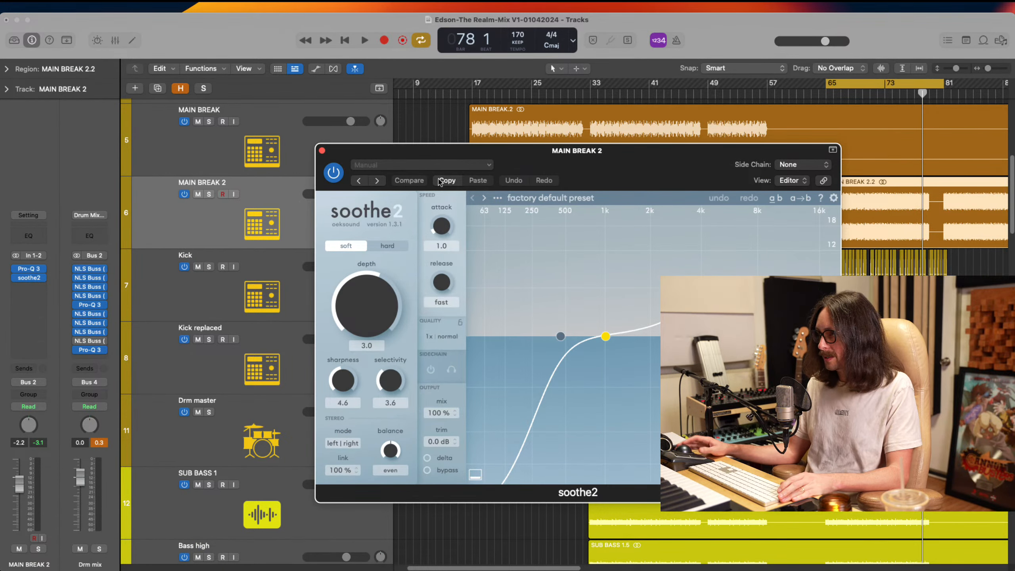
Load the Kick reso preset in soothe2
click(446, 166)
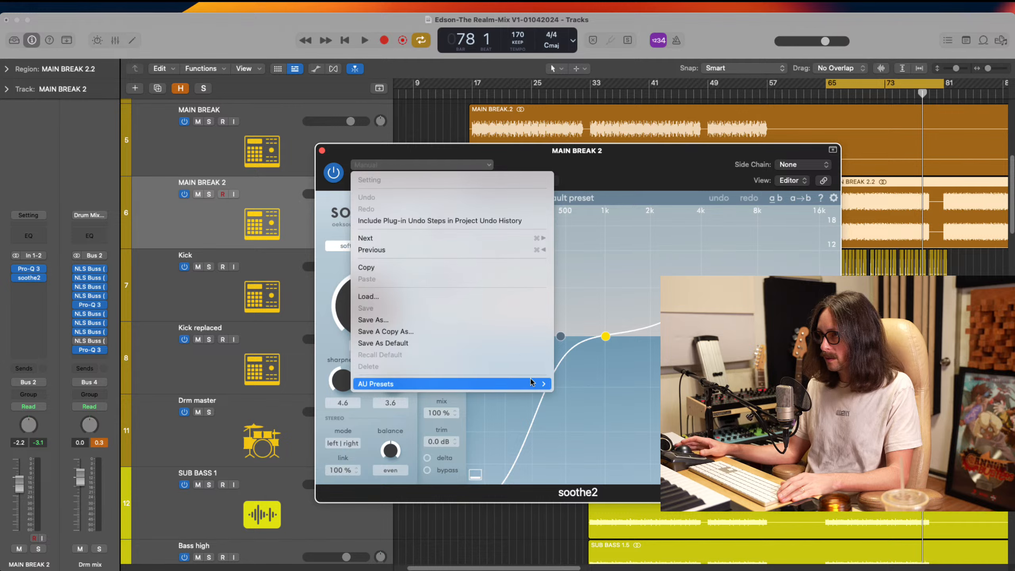
mouse_move(536, 383)
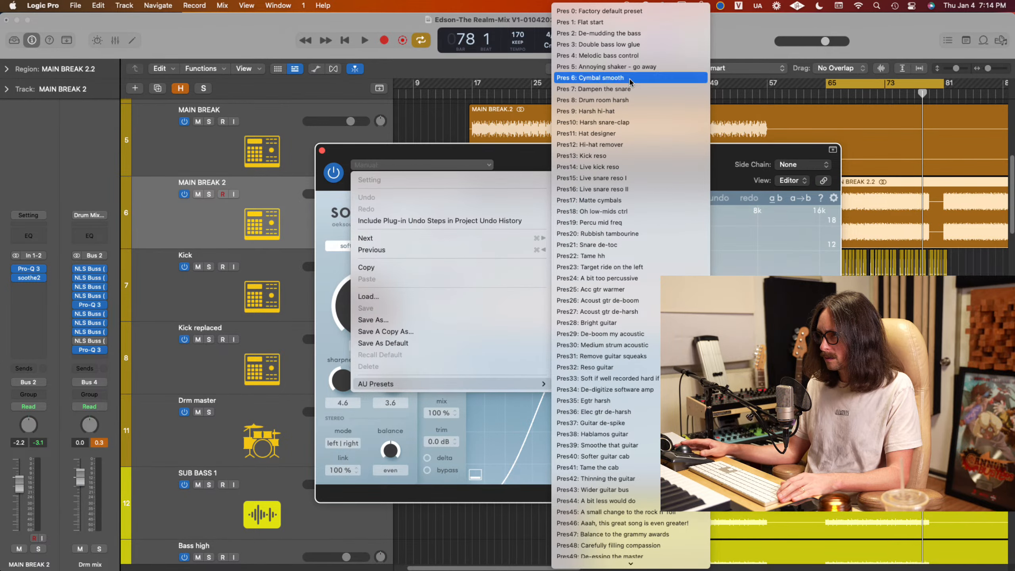
click(627, 157)
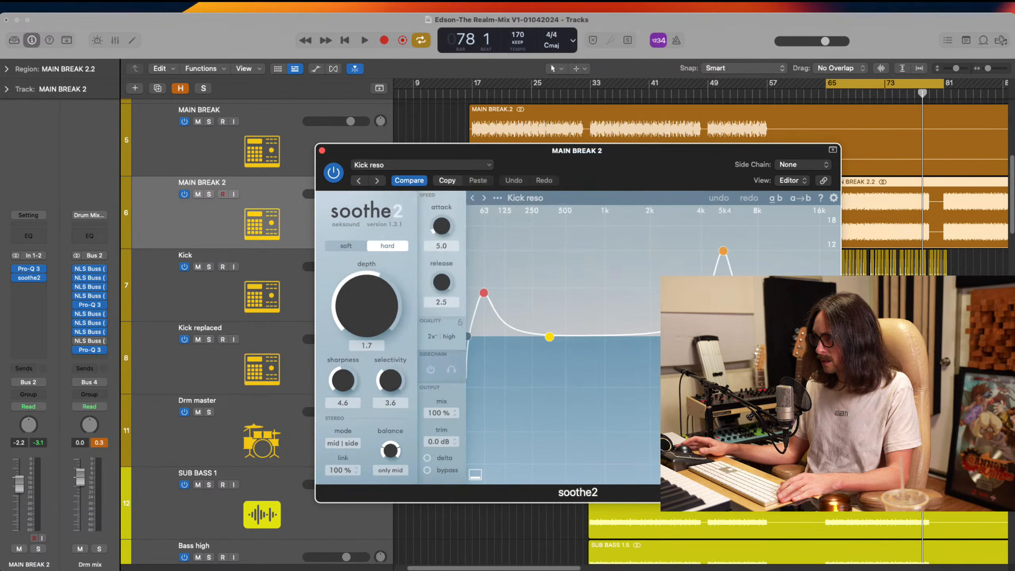
Disable the preset's low and high peak bands and bring in a high cut so soothe2 targets only the lower range
double_click(722, 251)
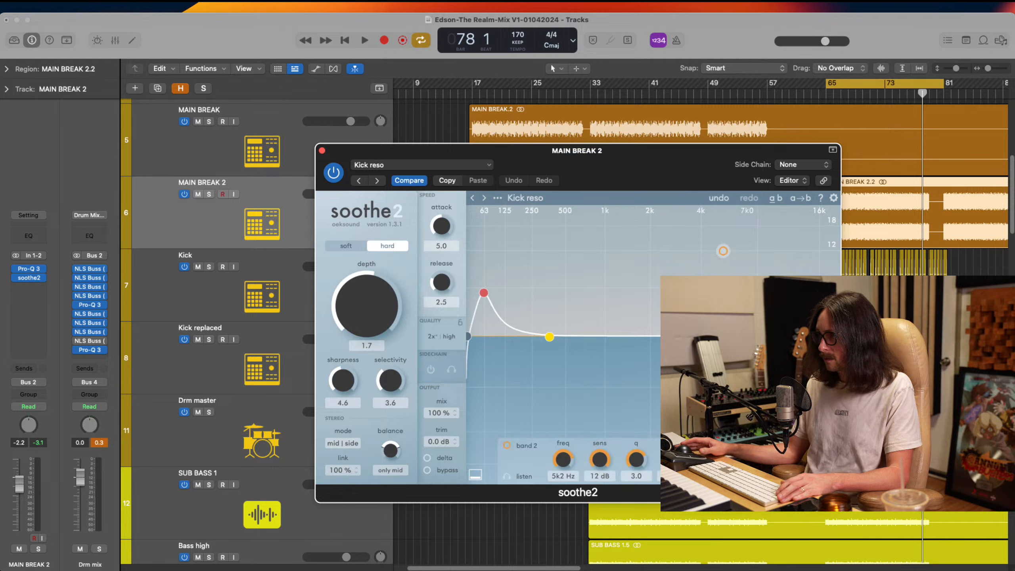
double_click(759, 336)
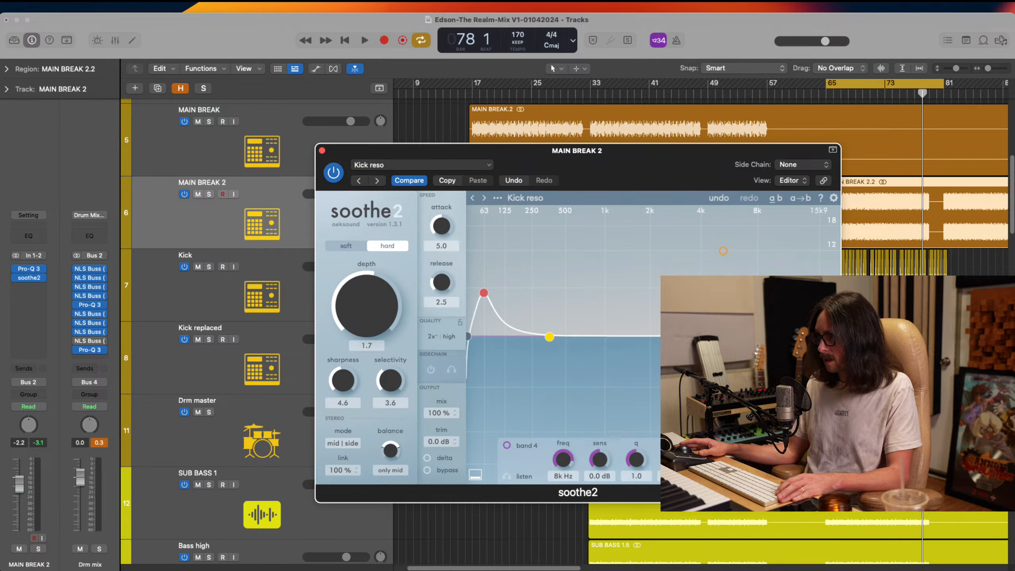
drag(838, 336, 633, 336)
double_click(484, 293)
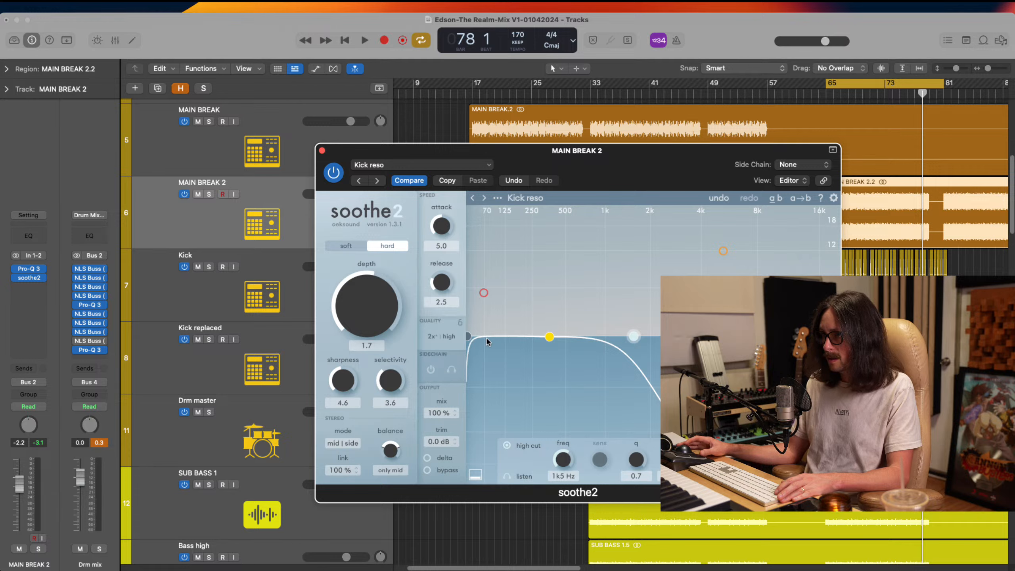
Set soothe2's real-time oversampling to 1x and turn on its sidechain
click(442, 337)
click(526, 333)
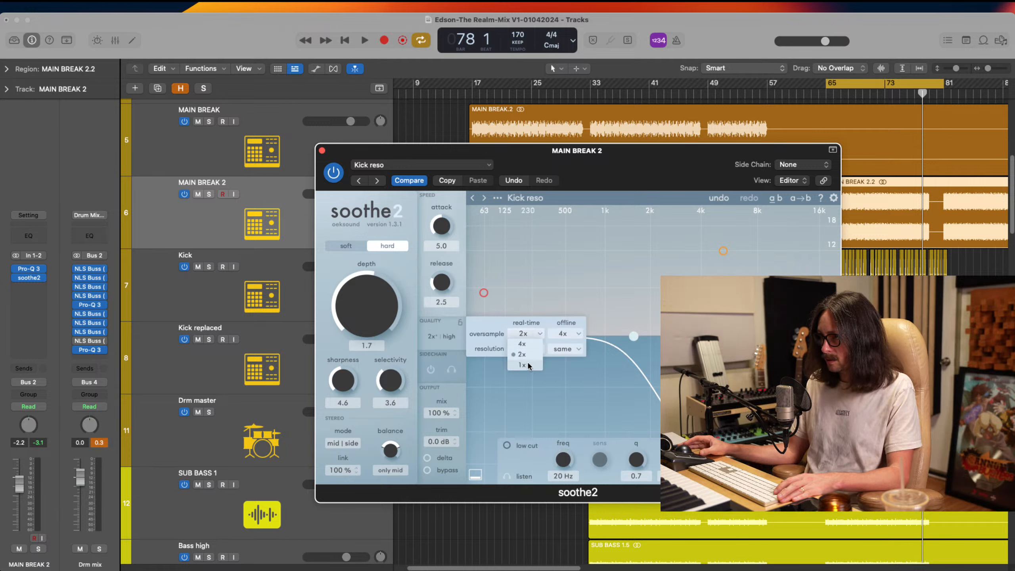
click(524, 346)
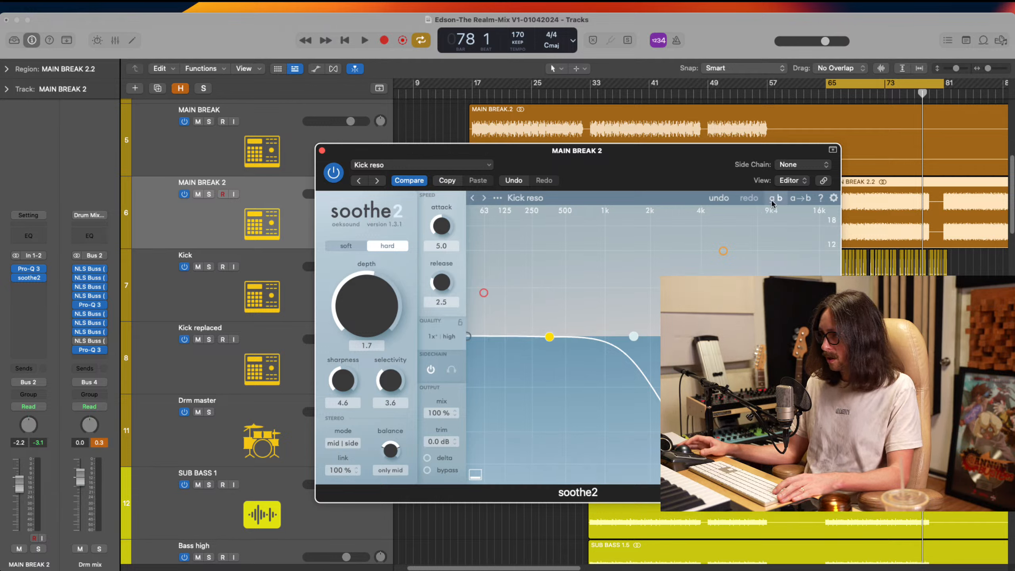
Choose Bus 4 as soothe2's side chain source
click(795, 172)
mouse_move(789, 195)
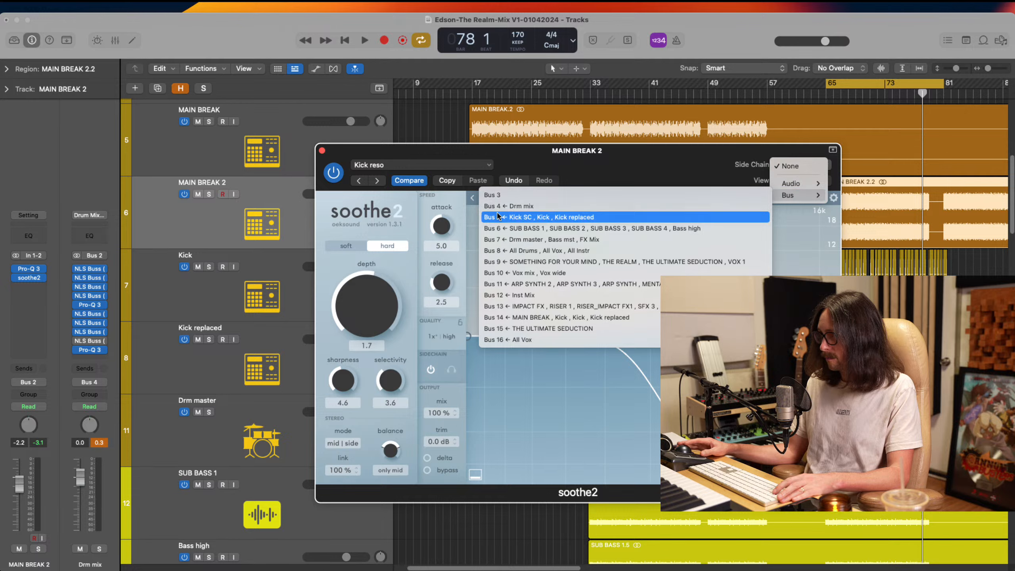
click(519, 206)
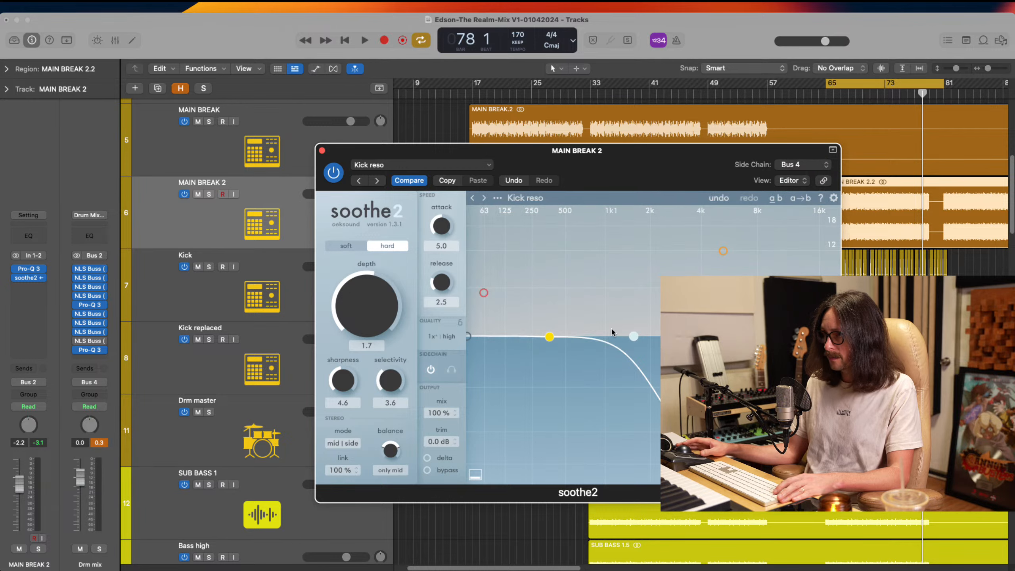
Set soothe2's high cut to 1k7 Hz with a q of 1.0, and raise the depth to 9.3
drag(629, 339, 641, 333)
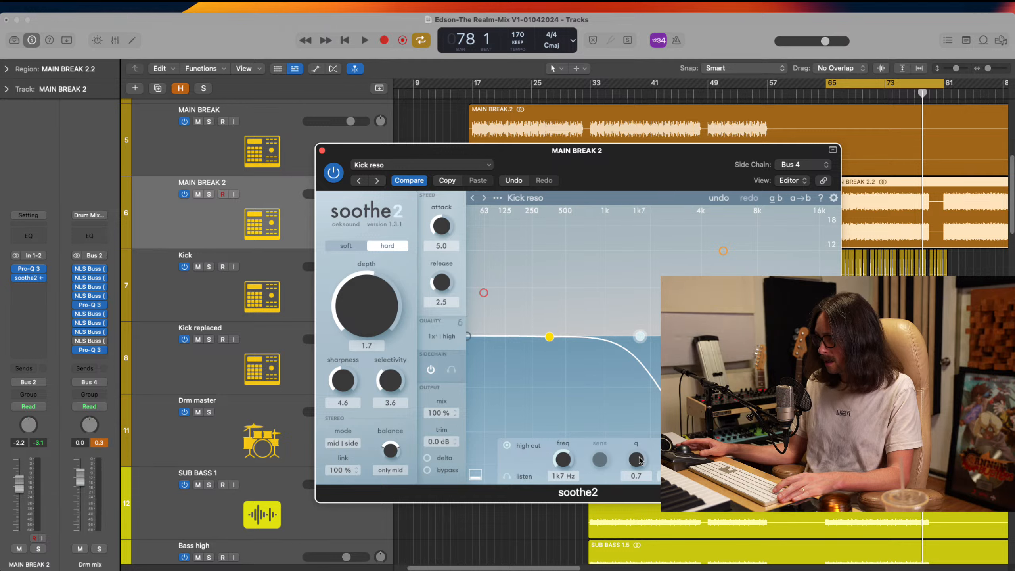
drag(639, 460, 646, 436)
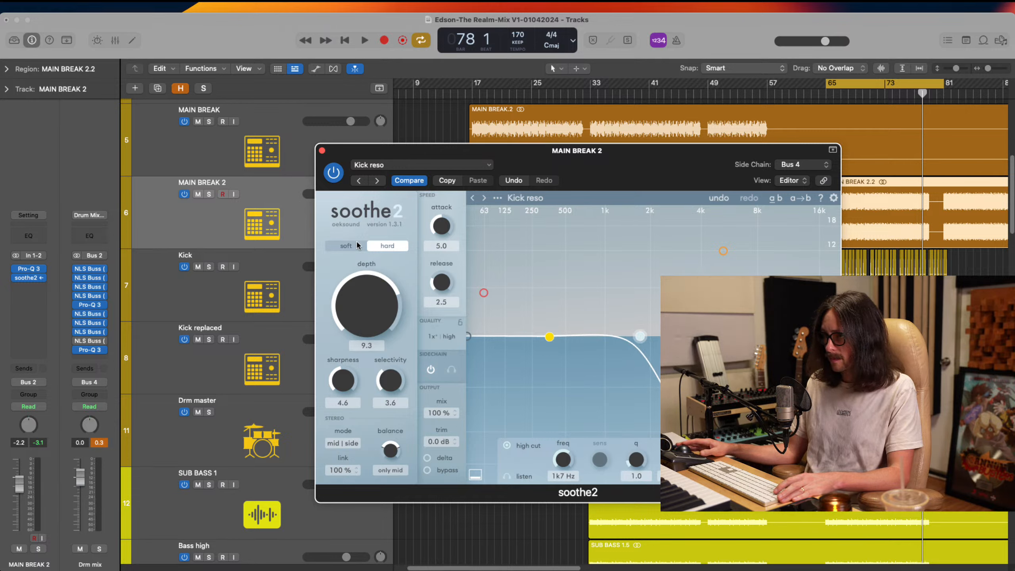
key(super+Tab)
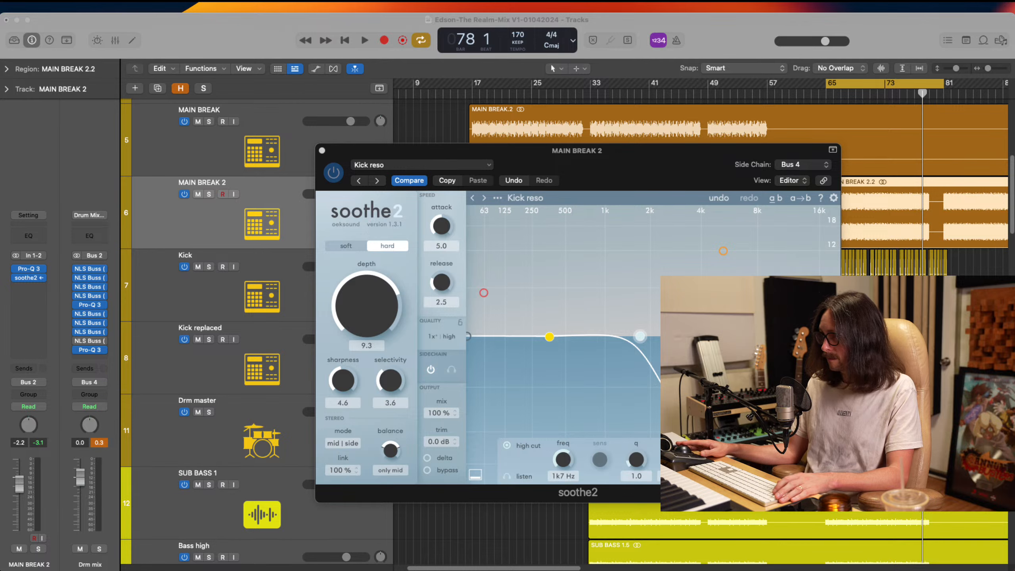
Play the cycle, lower soothe2's high cut to 1k2 Hz, and compare the reduction with the sidechain off and on
key(space)
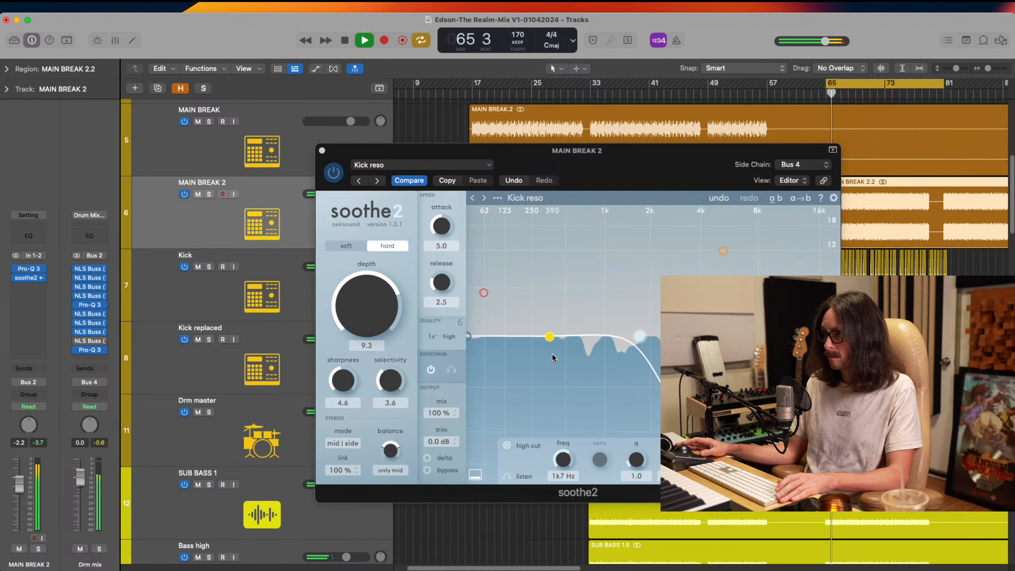
drag(651, 182, 600, 159)
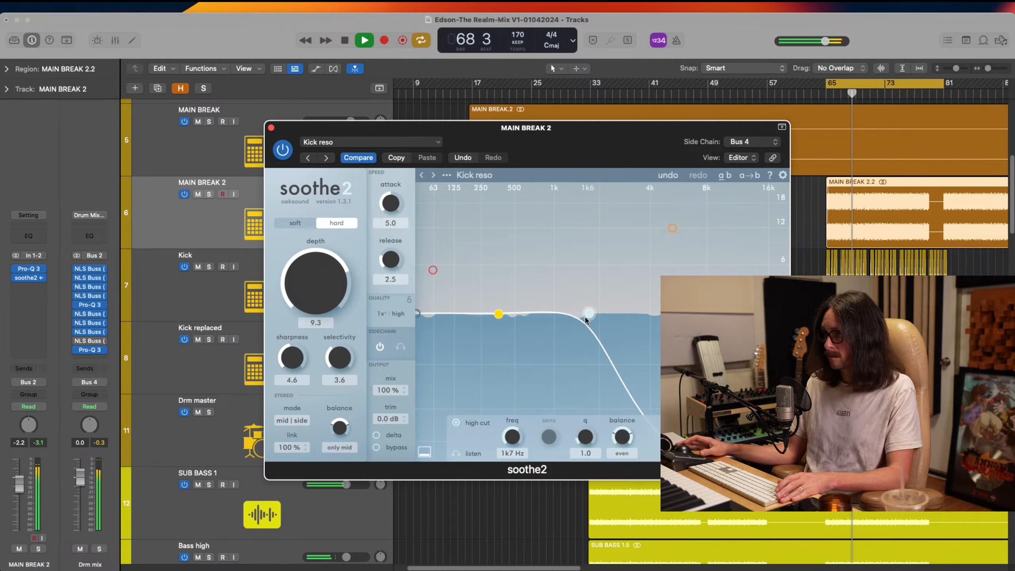
drag(590, 314, 566, 313)
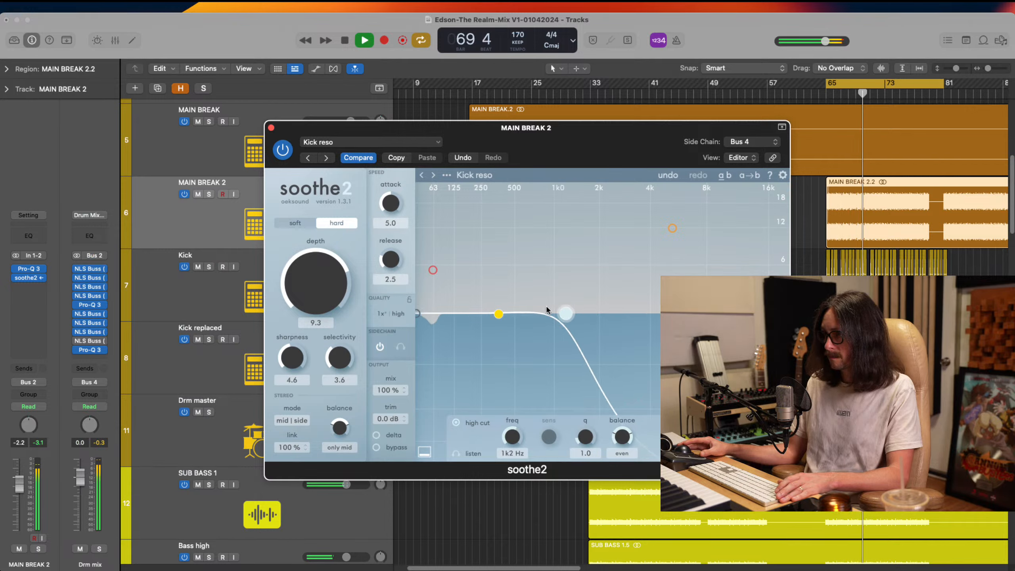
click(386, 349)
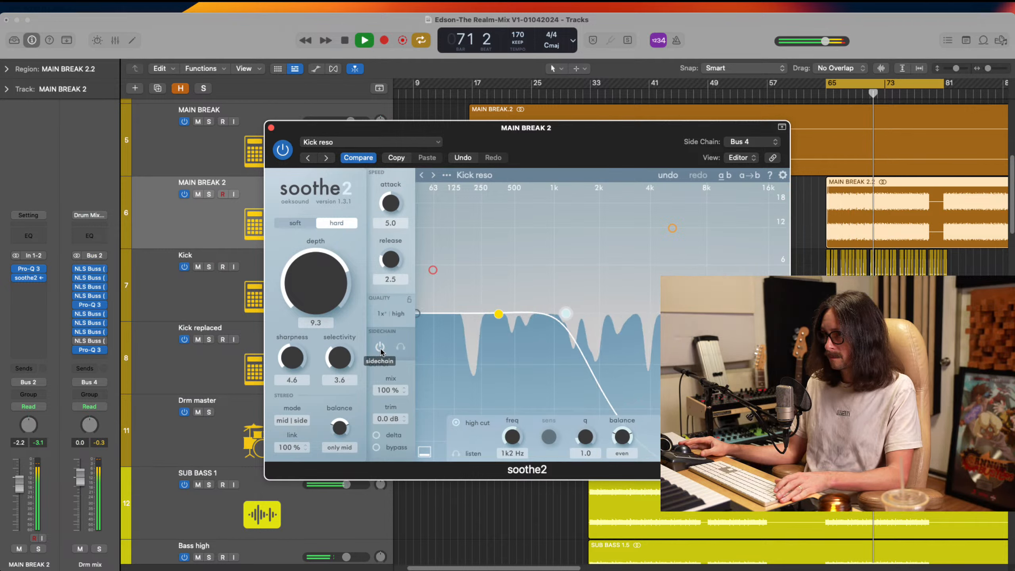
click(385, 348)
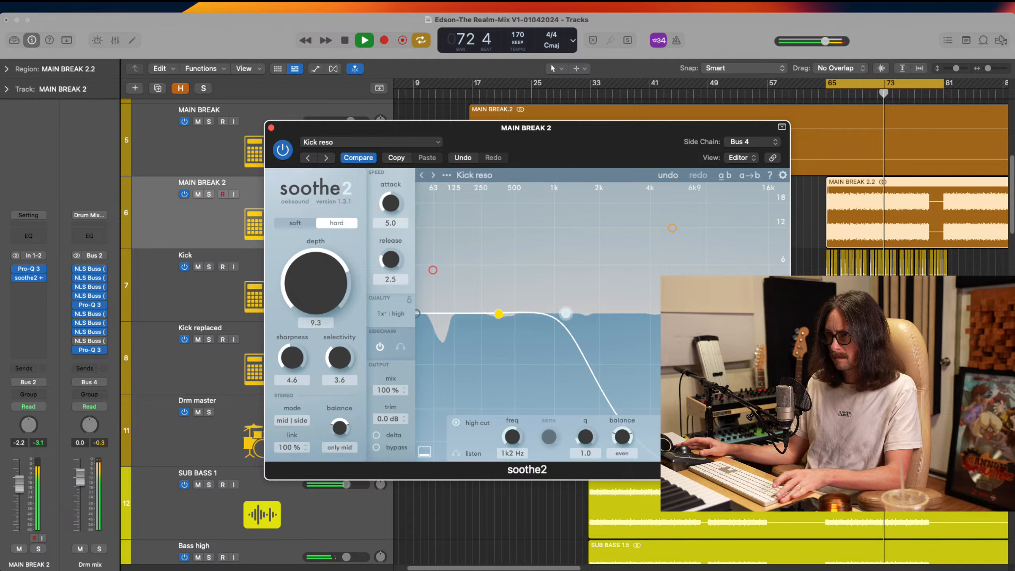
Stop playback and switch soothe2's side chain source to Bus 5, fed by Kick SC, Kick and Kick replaced
click(762, 142)
mouse_move(779, 132)
click(626, 133)
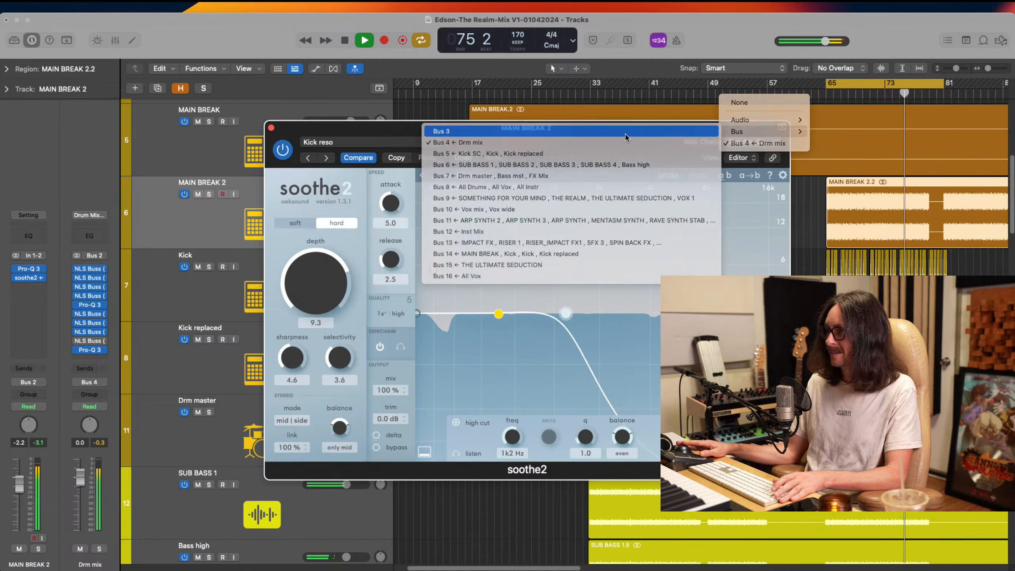
key(space)
click(751, 143)
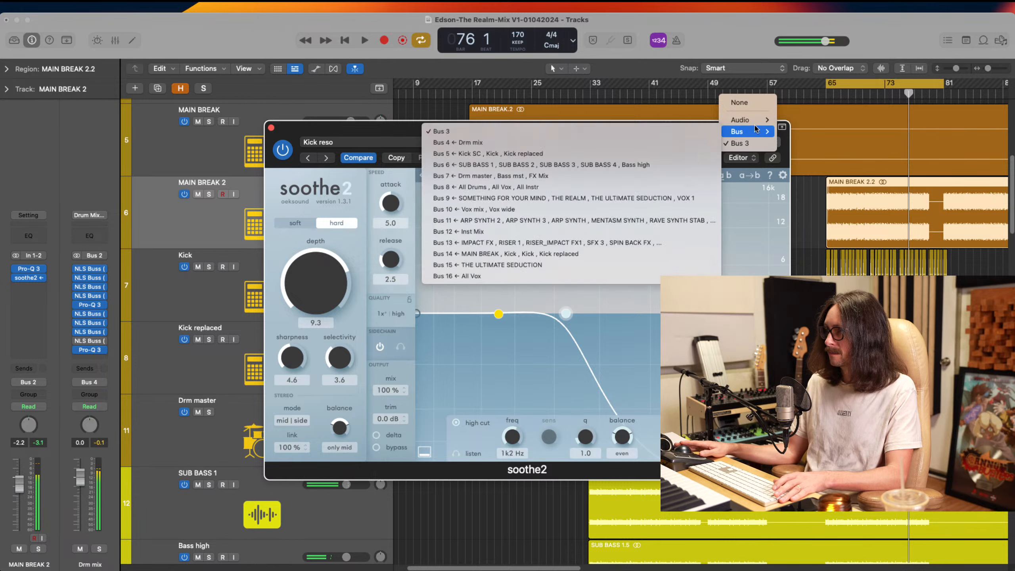
mouse_move(739, 137)
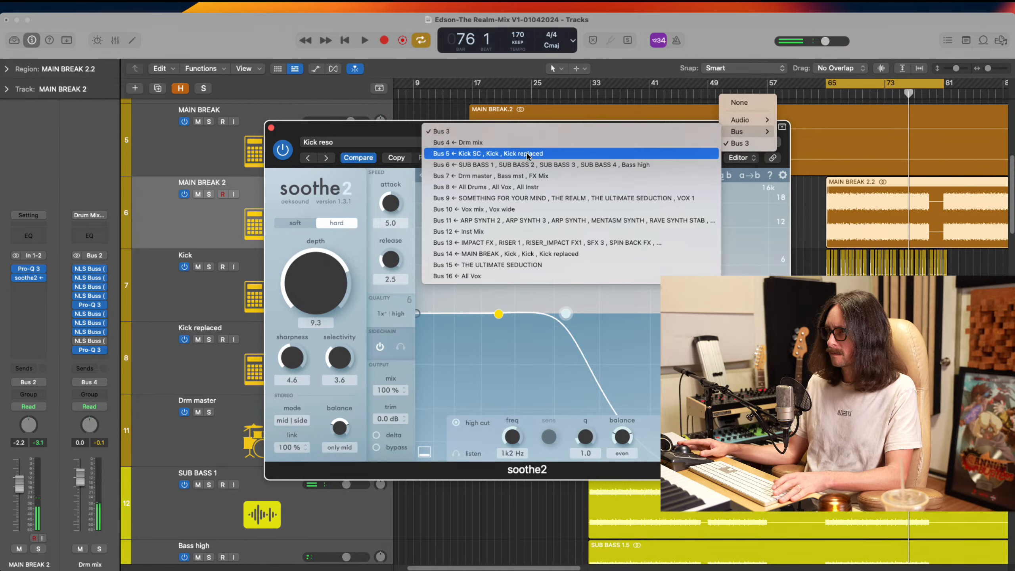
click(547, 154)
Replay the cycle while setting soothe2's depth to 11.8 and its high cut to about 604 Hz
key(space)
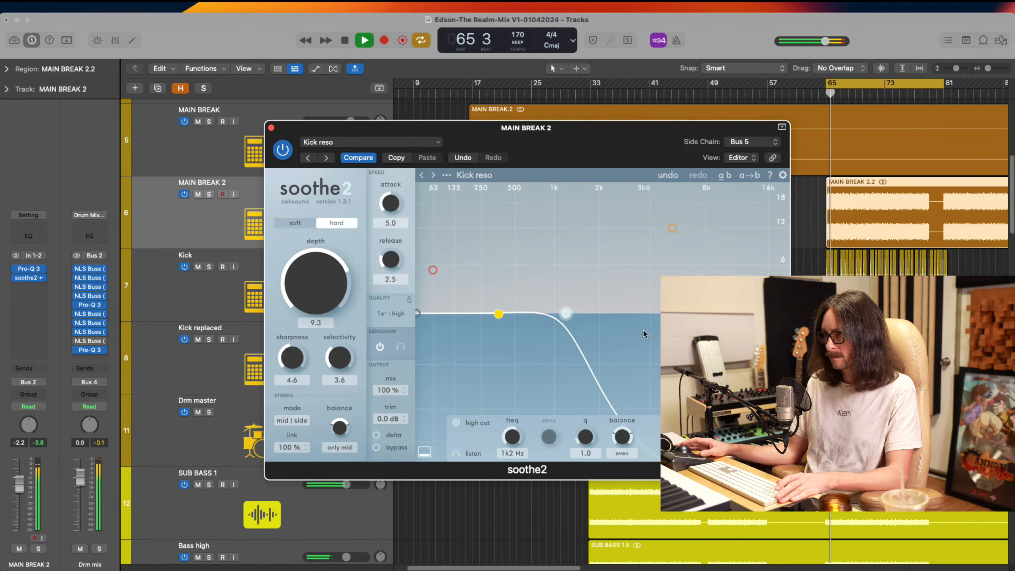
drag(324, 293, 301, 271)
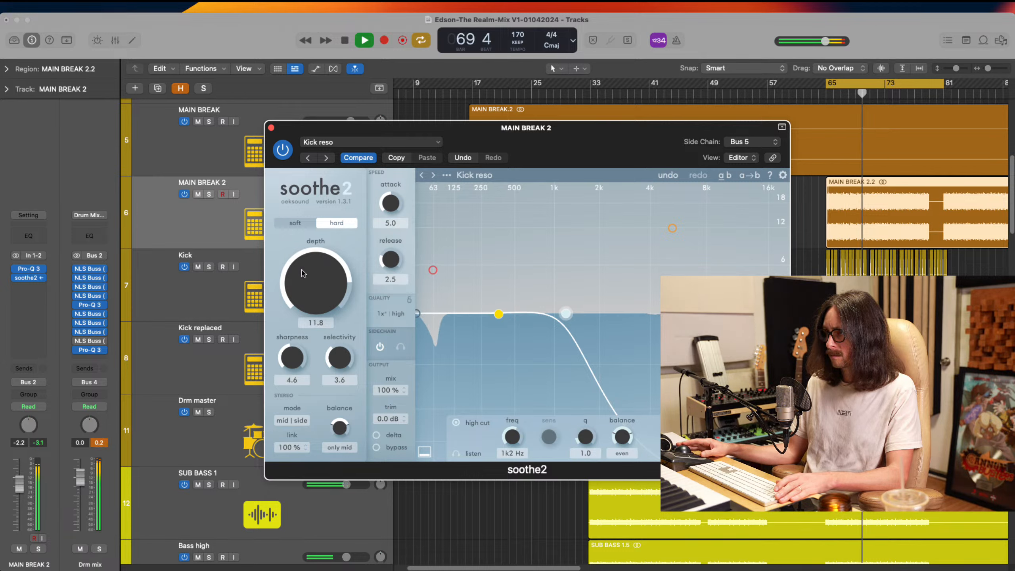
drag(570, 321, 524, 315)
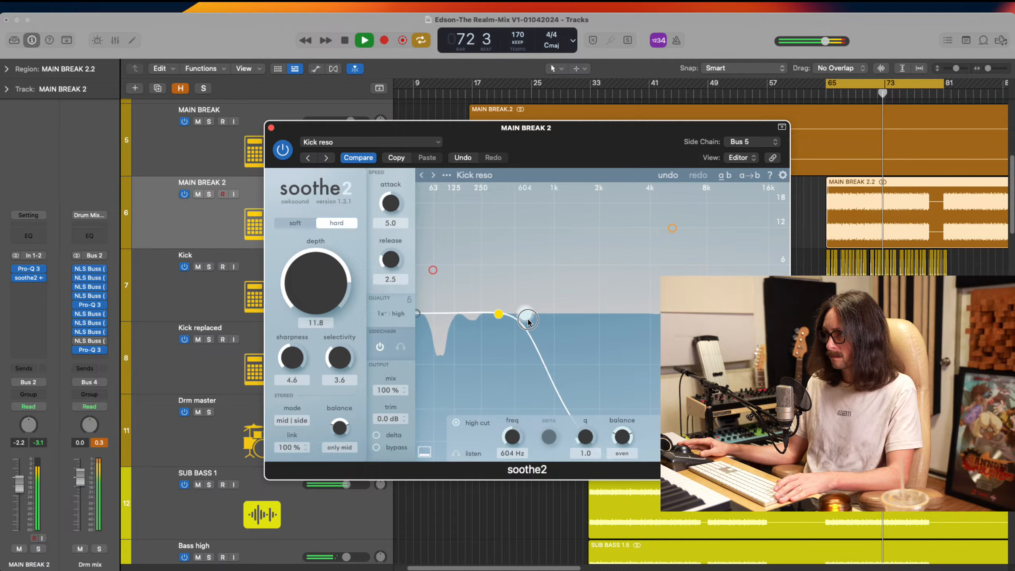
Set soothe2's sharpness to 5.3, selectivity to 2.6, attack to fast and release to 0.4, and stop playback
mouse_move(333, 355)
mouse_down()
mouse_move(291, 344)
mouse_move(348, 367)
mouse_up()
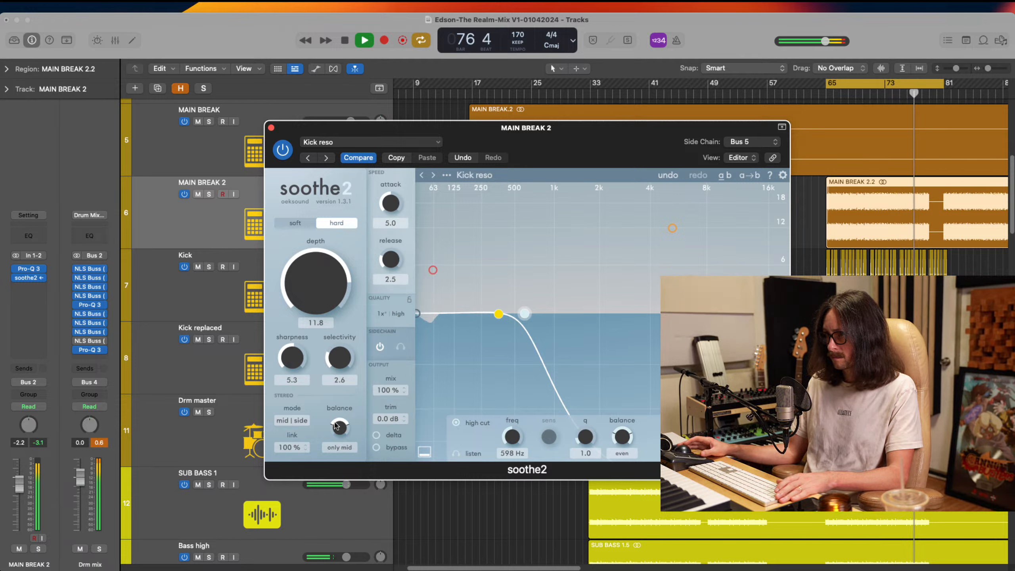
drag(385, 197, 392, 270)
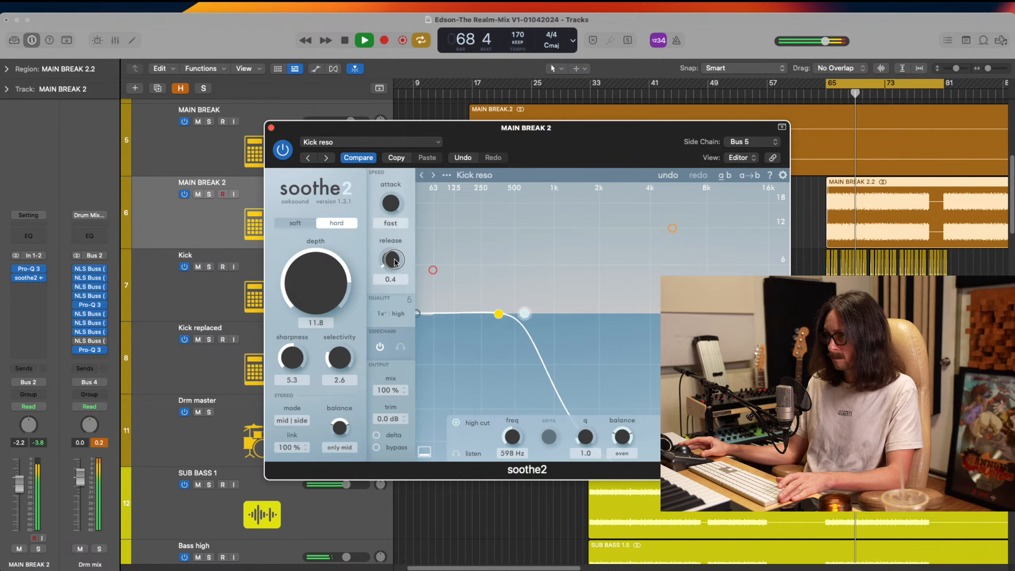
drag(395, 263, 395, 259)
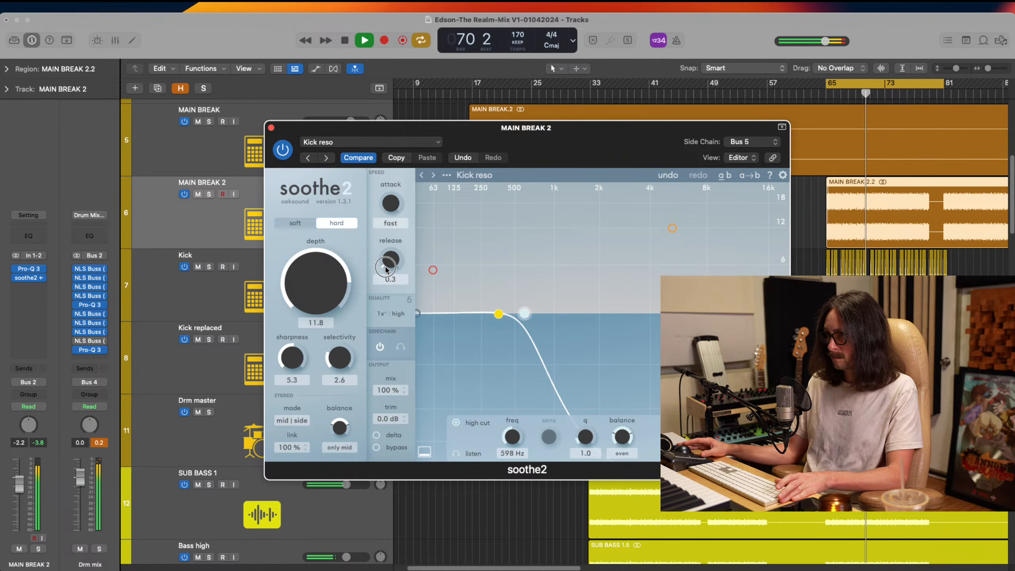
key(space)
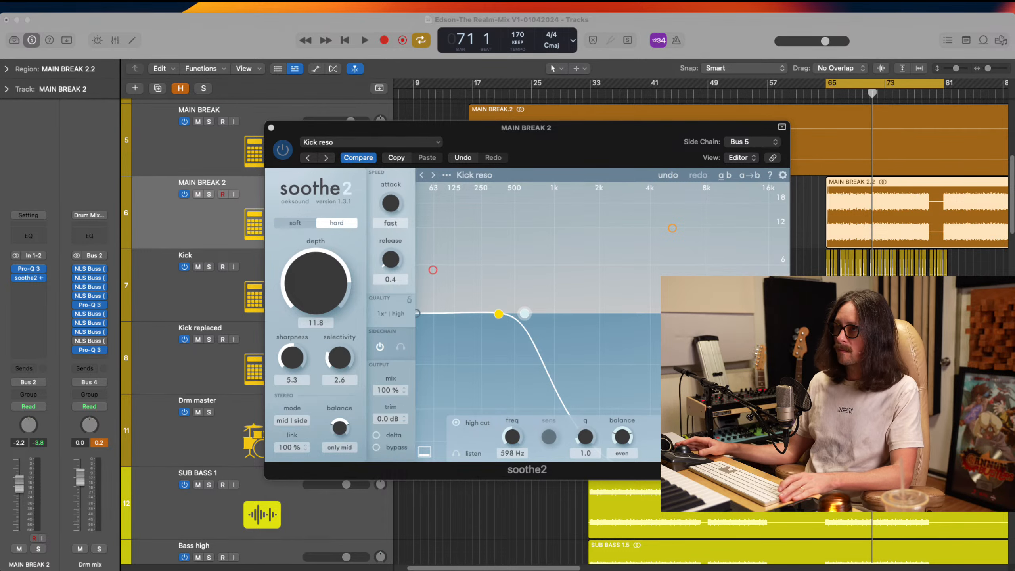
Lower soothe2's depth to 8.7 and close its window
click(292, 87)
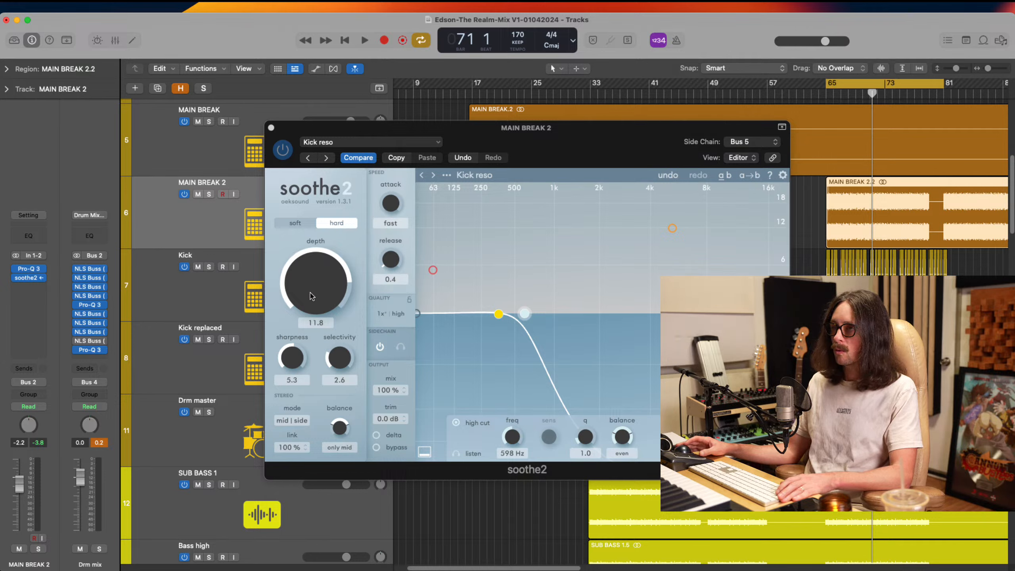
drag(312, 296, 312, 300)
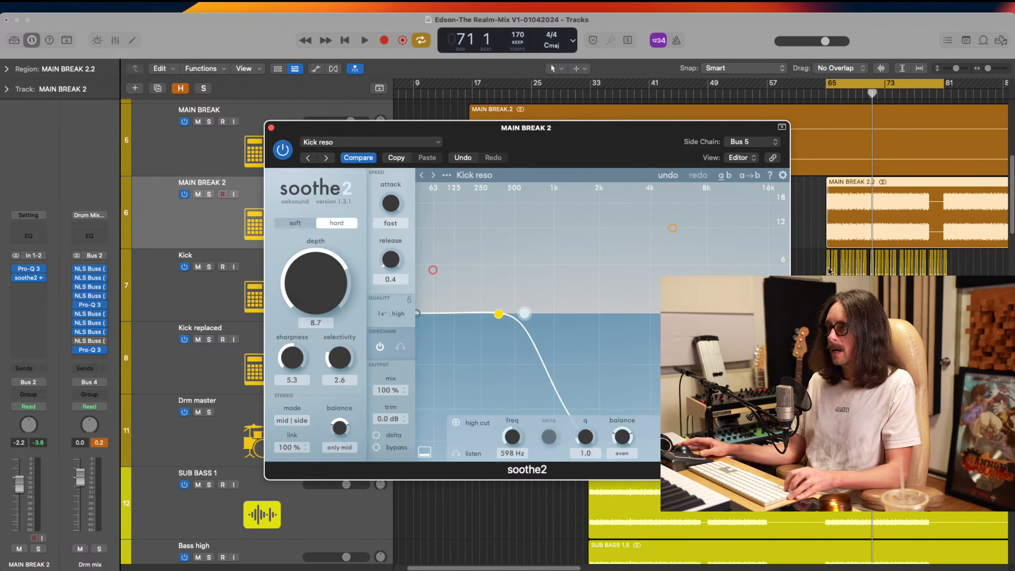
drag(822, 208, 993, 332)
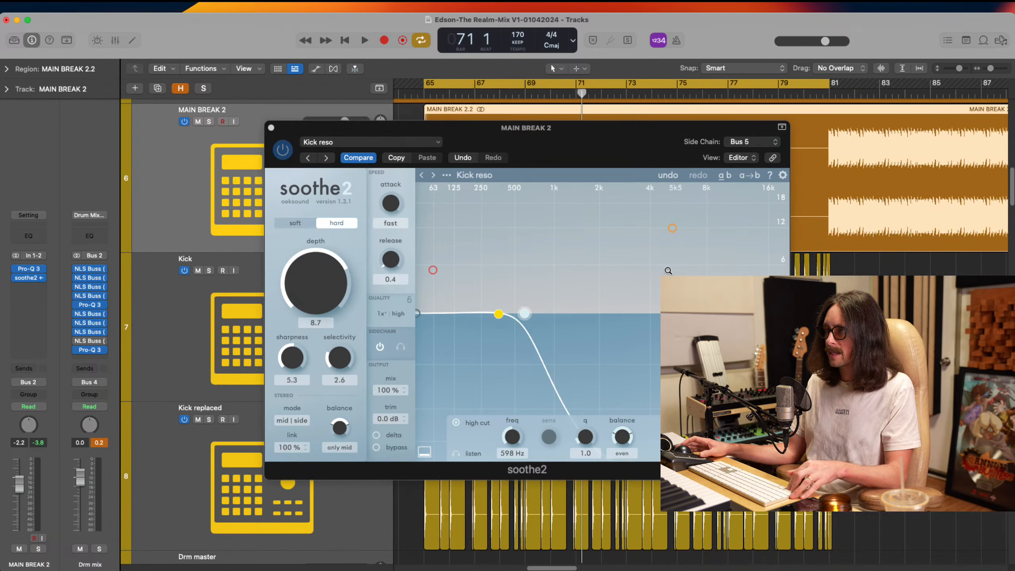
click(270, 128)
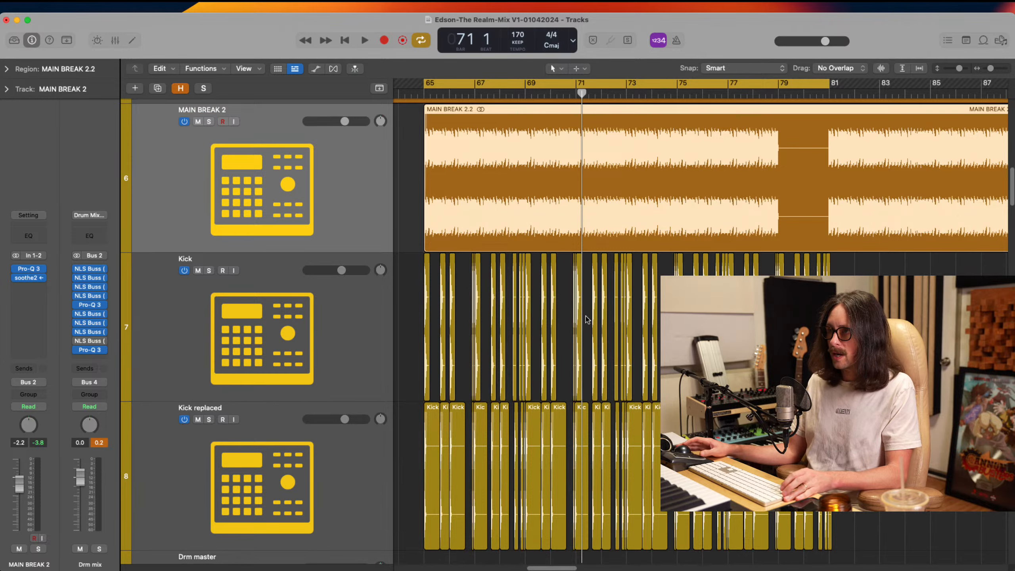
Delete the Kick and Kick replaced regions after the bar 79 hits, up to bar 81
scroll(587, 320, left, 5)
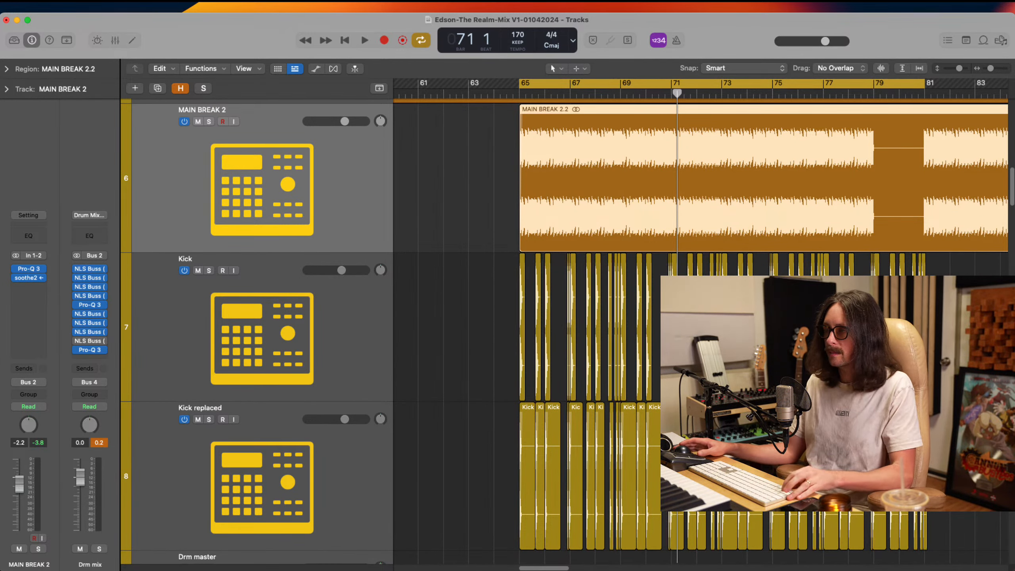
drag(837, 218, 989, 276)
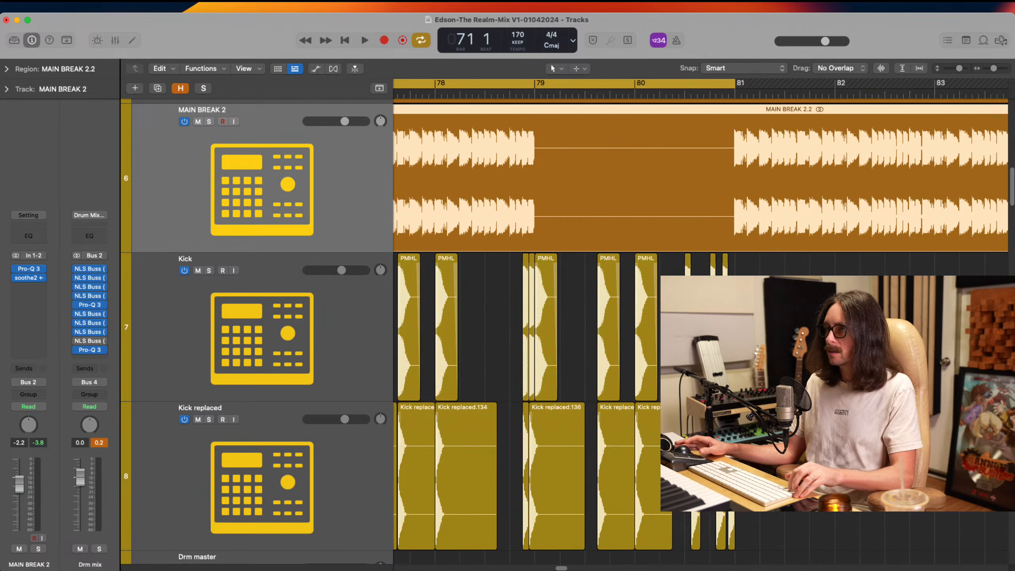
drag(755, 306, 610, 503)
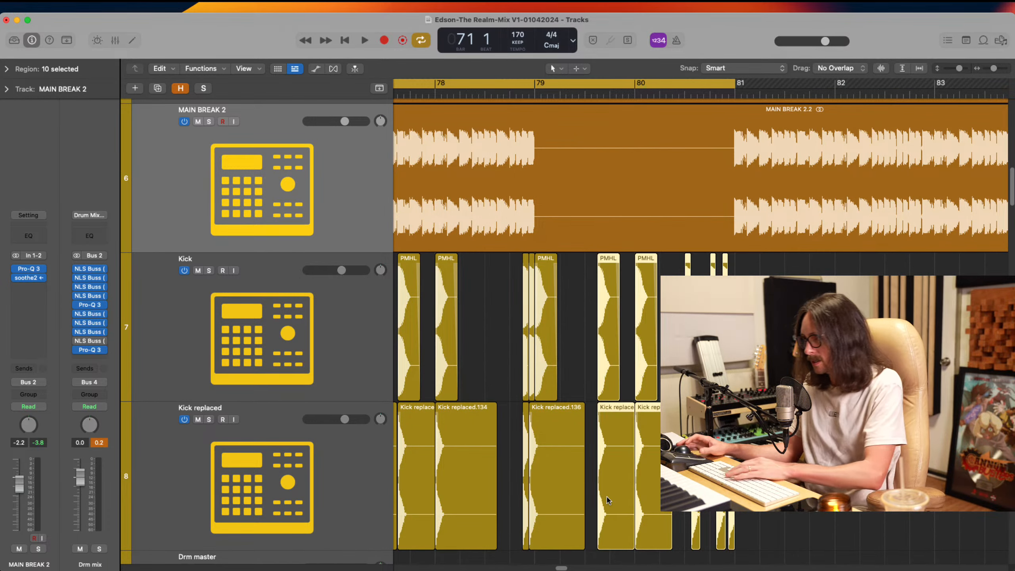
key(Delete)
Examine how the last Kick and Kick replaced hits line up with the stop in MAIN BREAK 2 at bar 79
drag(503, 217, 571, 408)
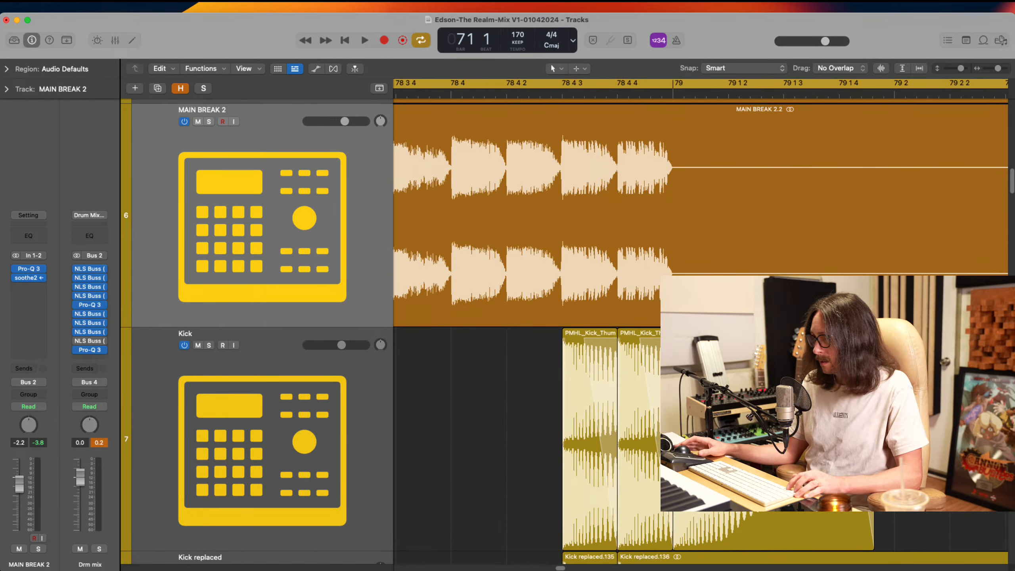
ctrl+alt+click(663, 339)
drag(641, 335, 586, 382)
click(556, 352)
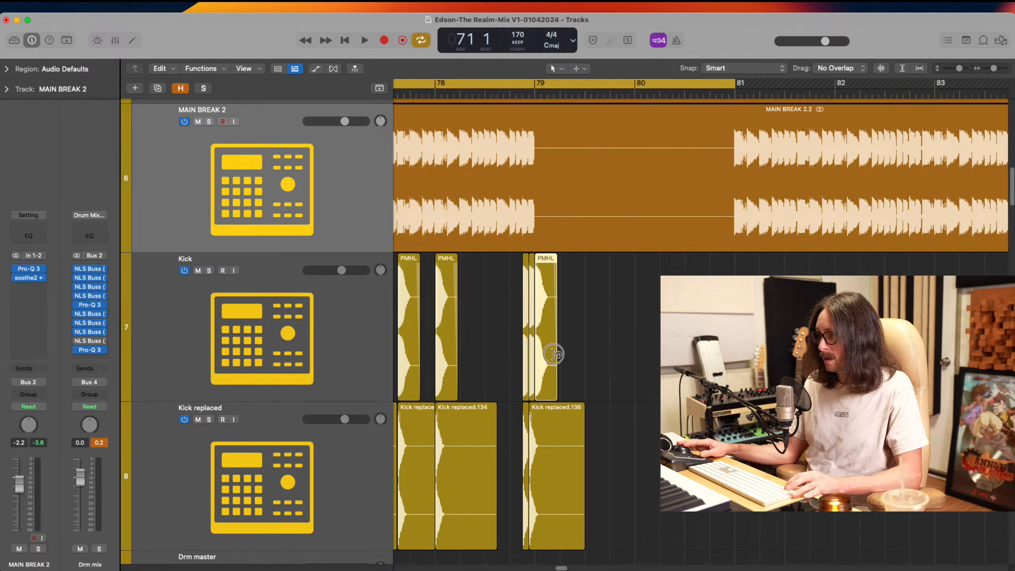
key(Delete)
ctrl+alt+click(540, 389)
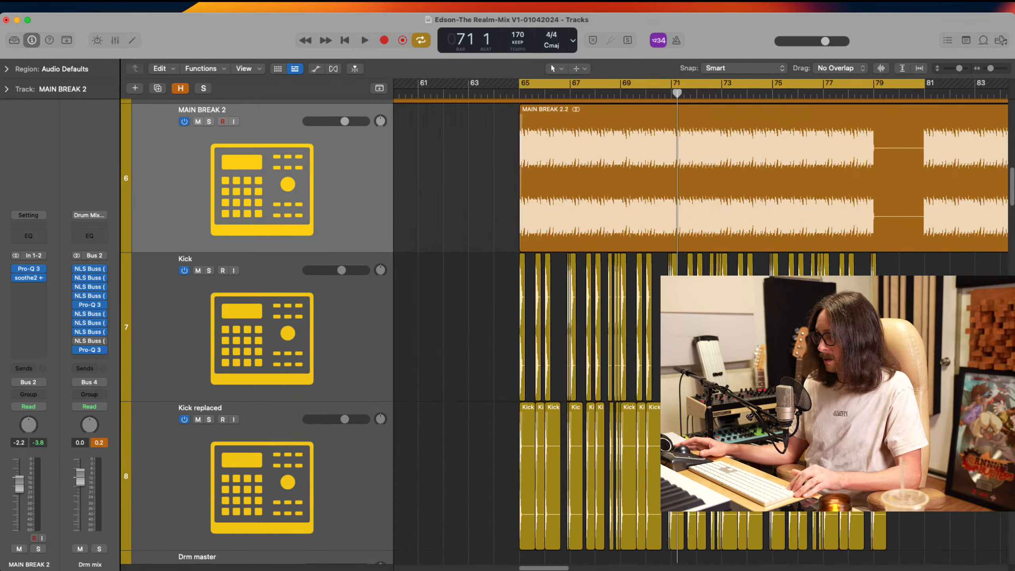
Copy all Kick and Kick replaced regions between bars 65 and 79 to bar 81, under MAIN BREAK 2's second section
ctrl+alt+click(539, 389)
scroll(600, 280, right, 10)
scroll(600, 279, left, 3)
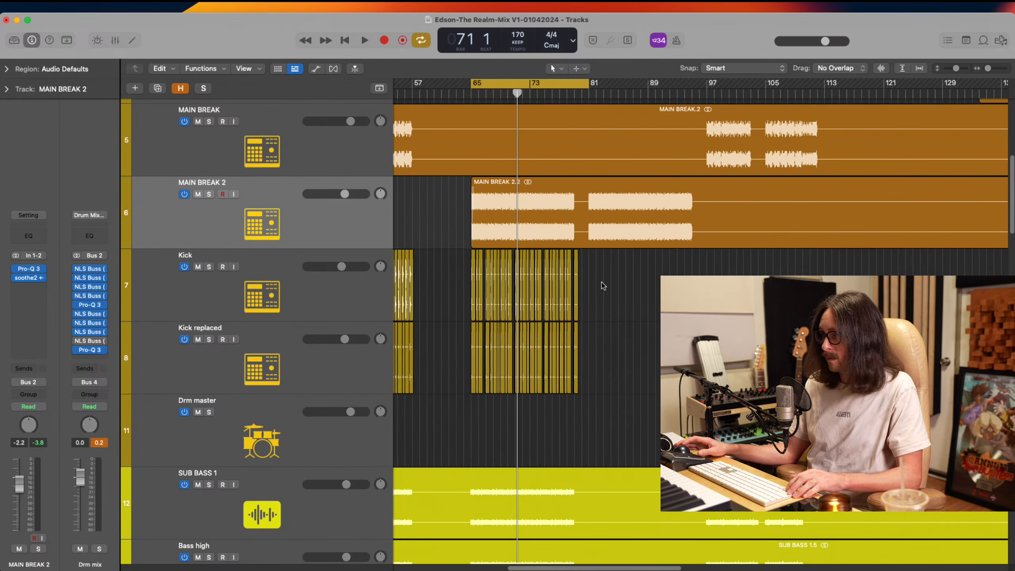
drag(605, 280, 469, 365)
drag(504, 327, 631, 325)
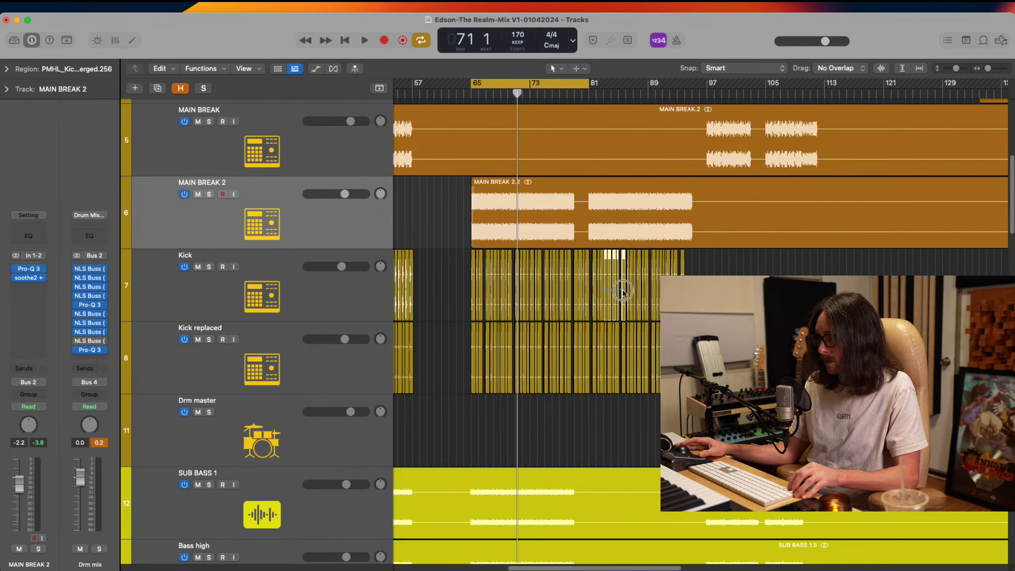
key(super+z)
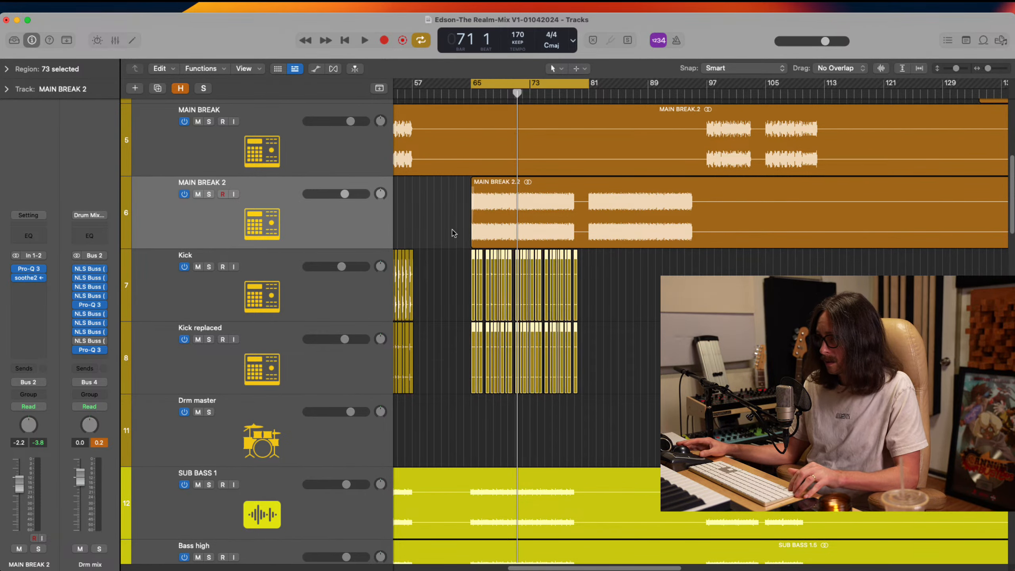
drag(451, 229, 766, 424)
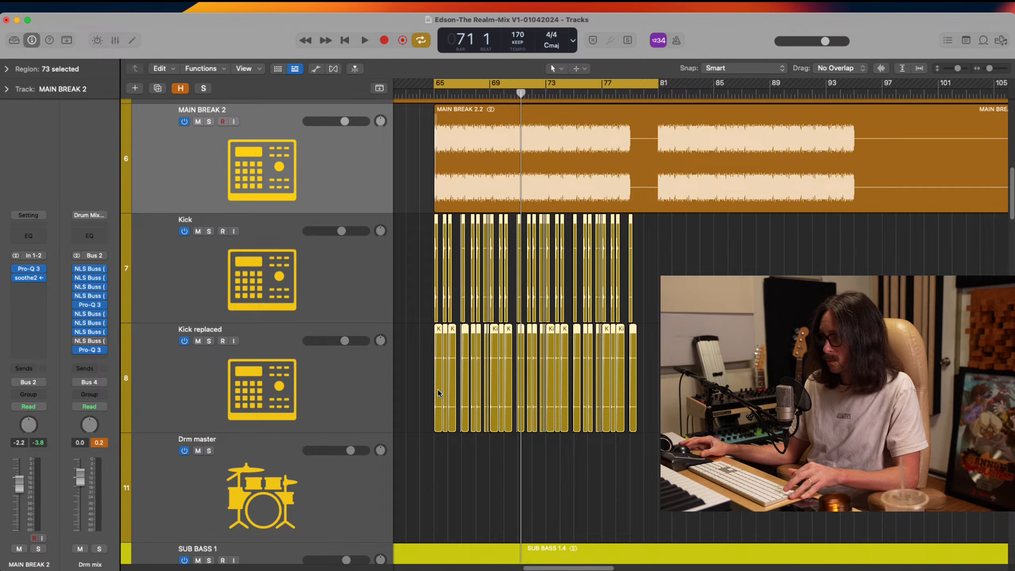
drag(445, 389, 656, 377)
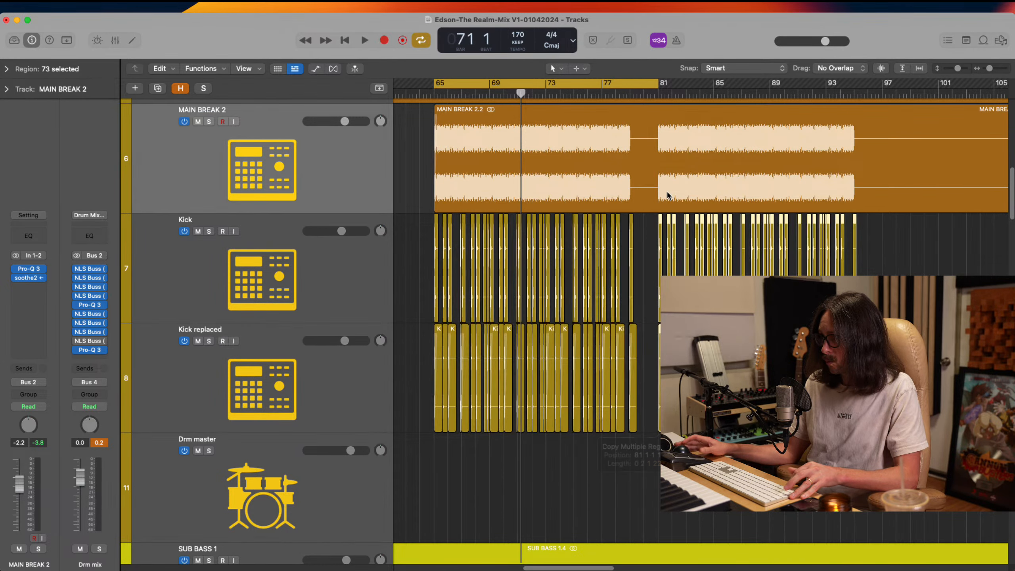
Turn off the cycle and move the playhead to bar 81, where the copied kicks start
click(657, 88)
click(658, 92)
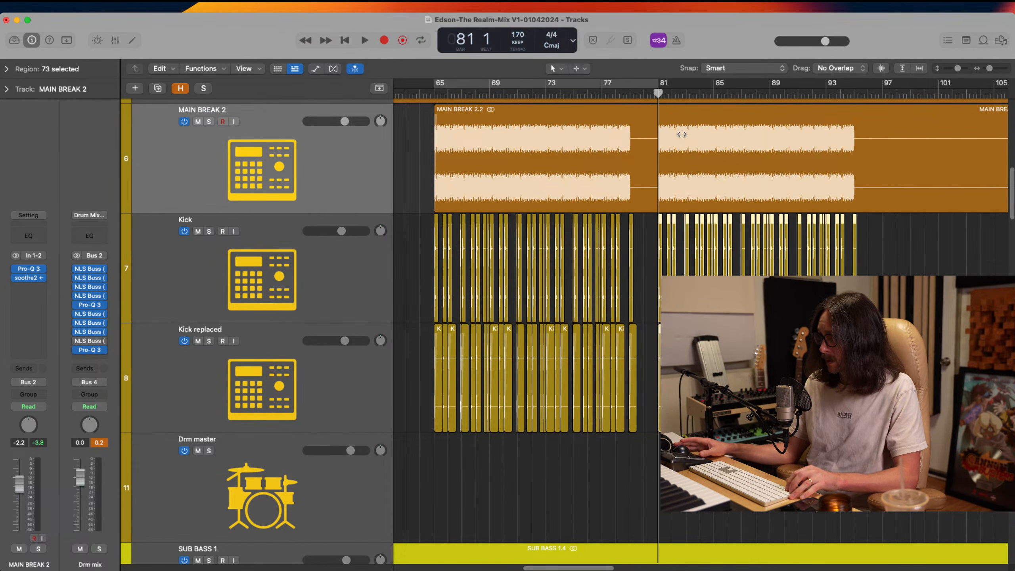
drag(822, 148, 917, 475)
drag(529, 154, 742, 542)
click(600, 246)
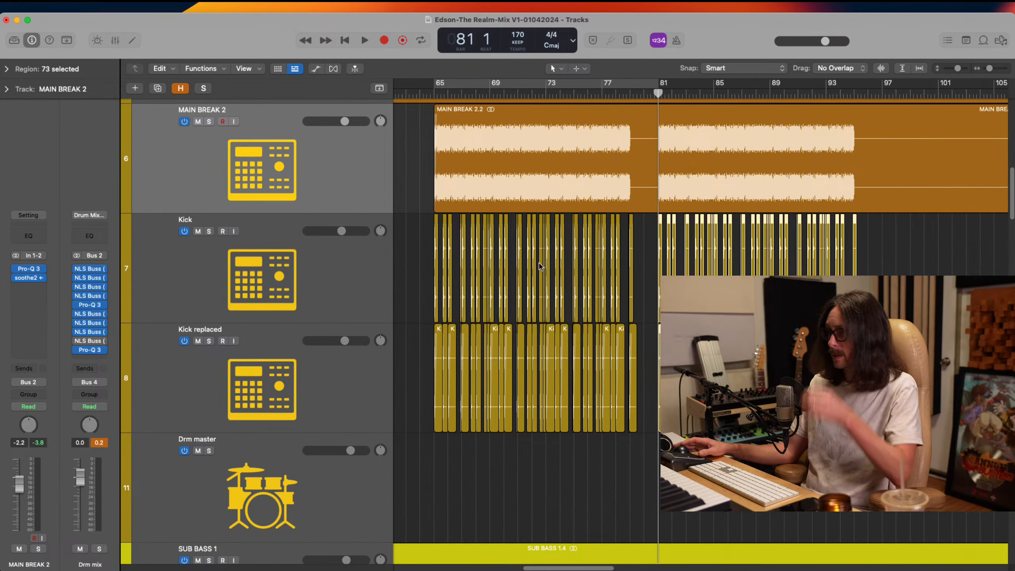
Remove the silent remainder of the MAIN BREAK 2 region after its second section, from about bar 96 onward
ctrl+alt+click(567, 115)
ctrl+alt+click(567, 115)
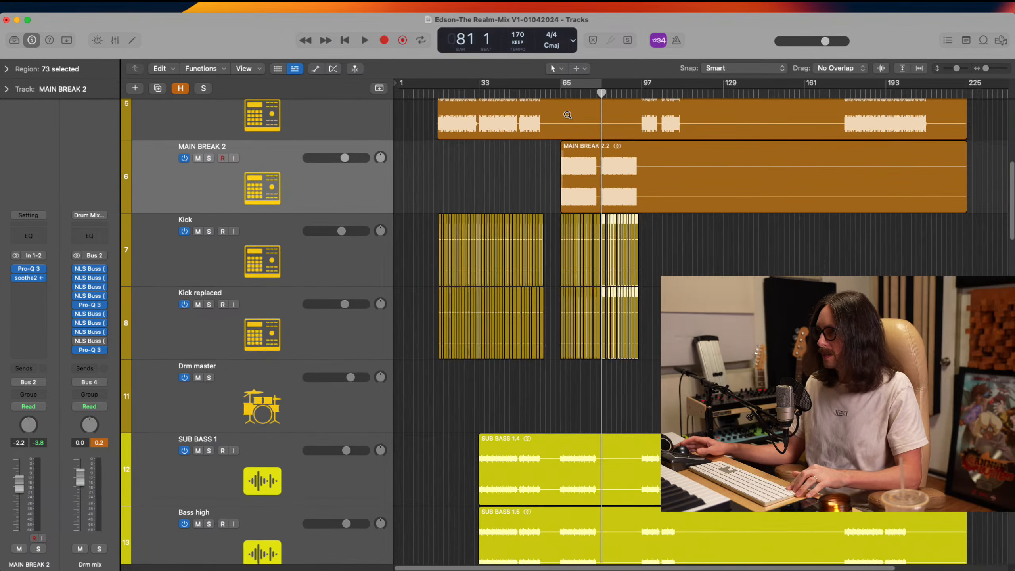
scroll(719, 156, up, 2)
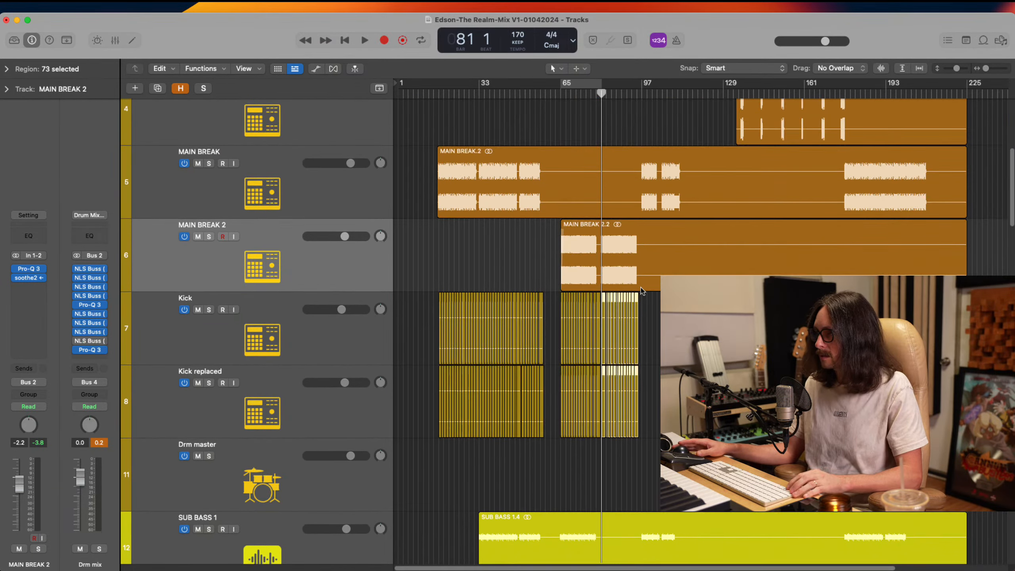
click(639, 262)
key(Delete)
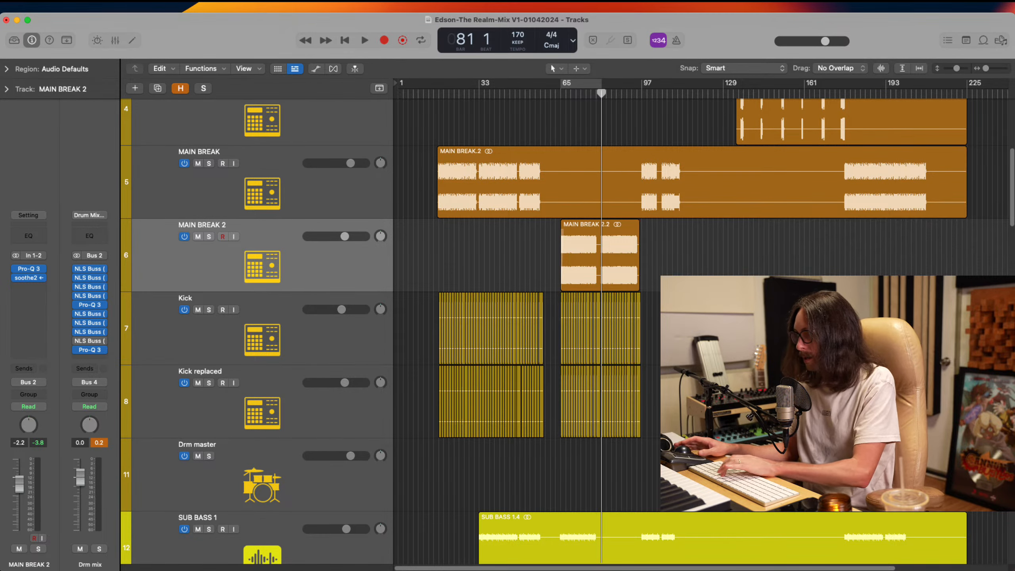
Copy a run of Kick and Kick replaced regions to bar 97, where MAIN BREAK resumes
mouse_move(427, 275)
mouse_down()
mouse_move(488, 454)
mouse_move(478, 433)
mouse_move(673, 408)
mouse_up()
drag(621, 177, 686, 274)
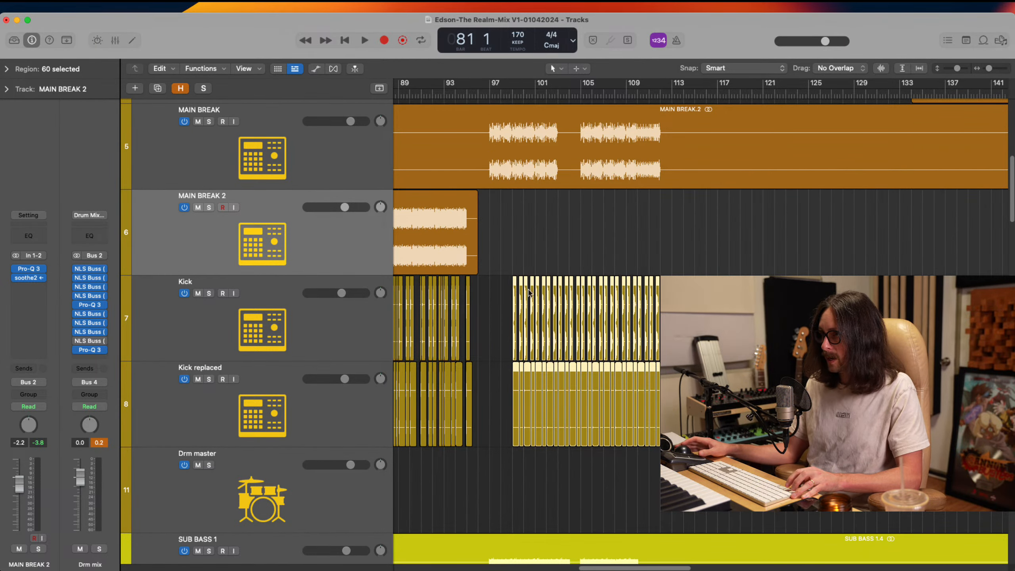
drag(478, 160, 629, 411)
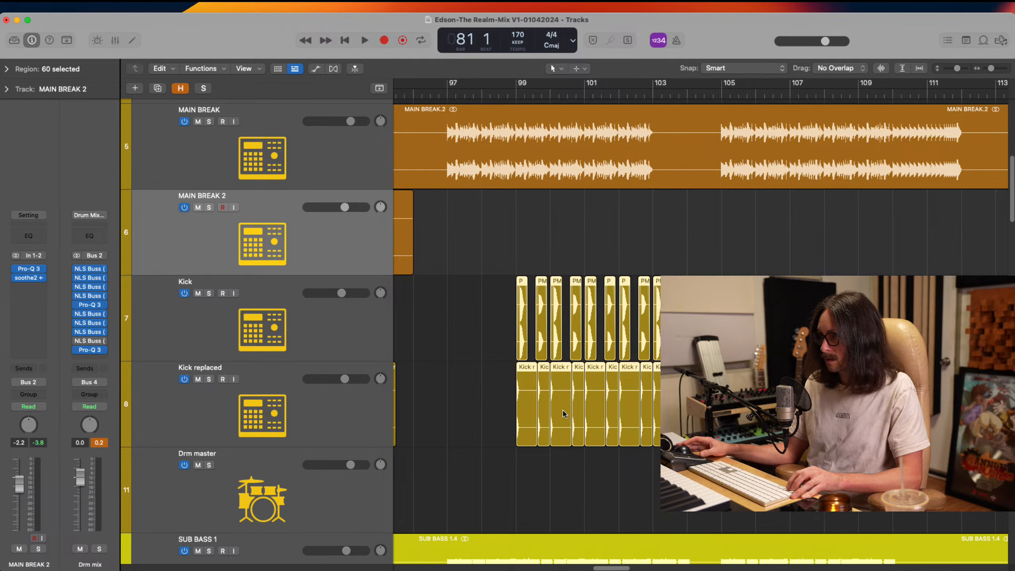
drag(563, 414, 495, 414)
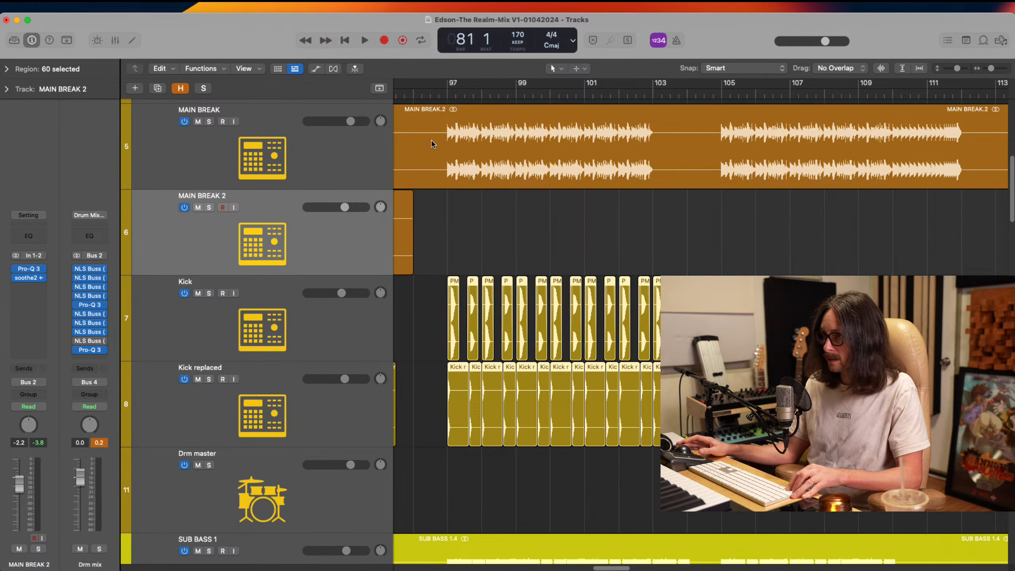
Inspect the alignment of the first copied Kick and Kick replaced hits with MAIN BREAK's waveform at bar 97
drag(431, 144, 480, 465)
drag(568, 117, 667, 370)
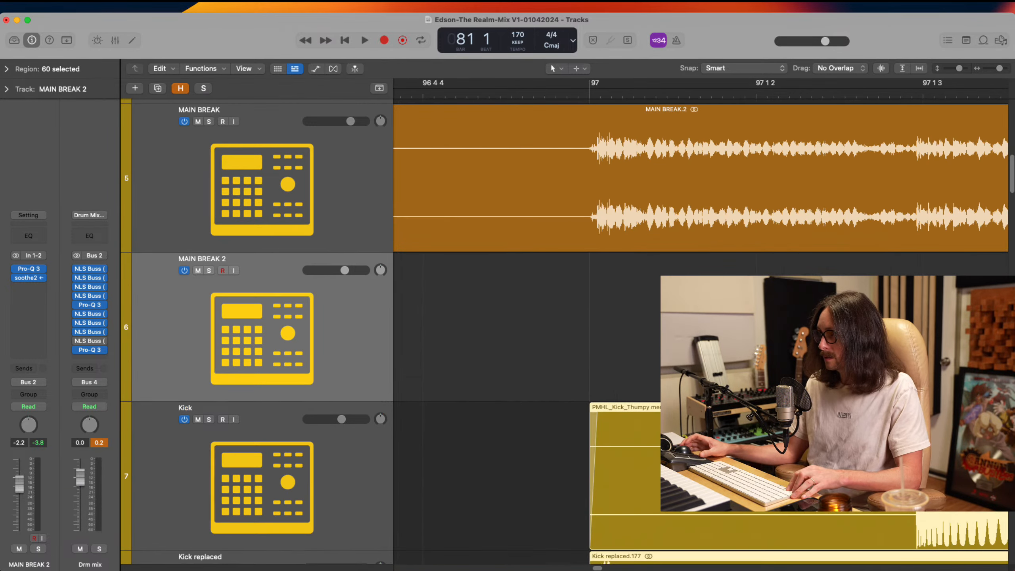
scroll(504, 332, down, 5)
scroll(626, 393, up, 3)
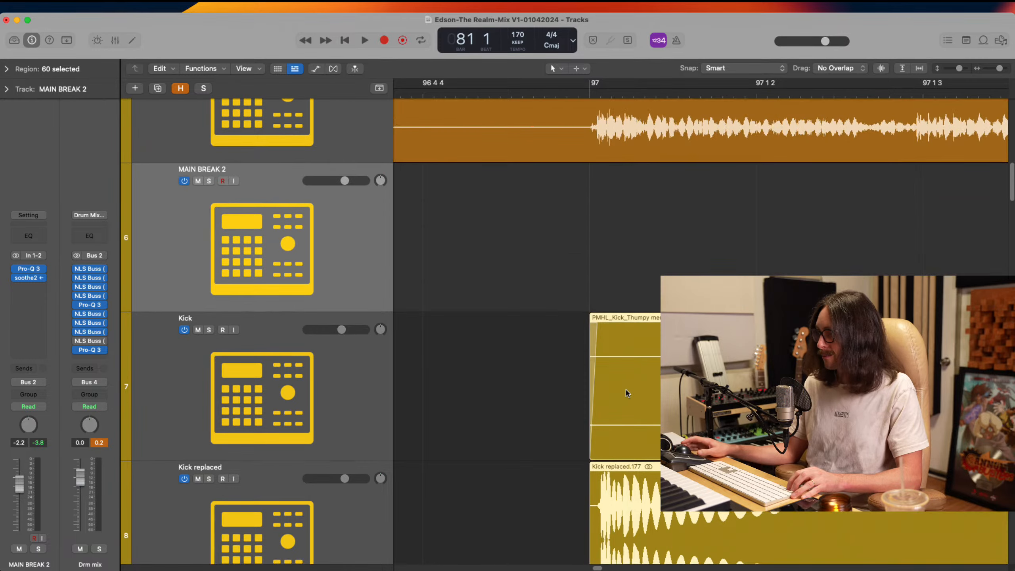
drag(562, 132, 696, 539)
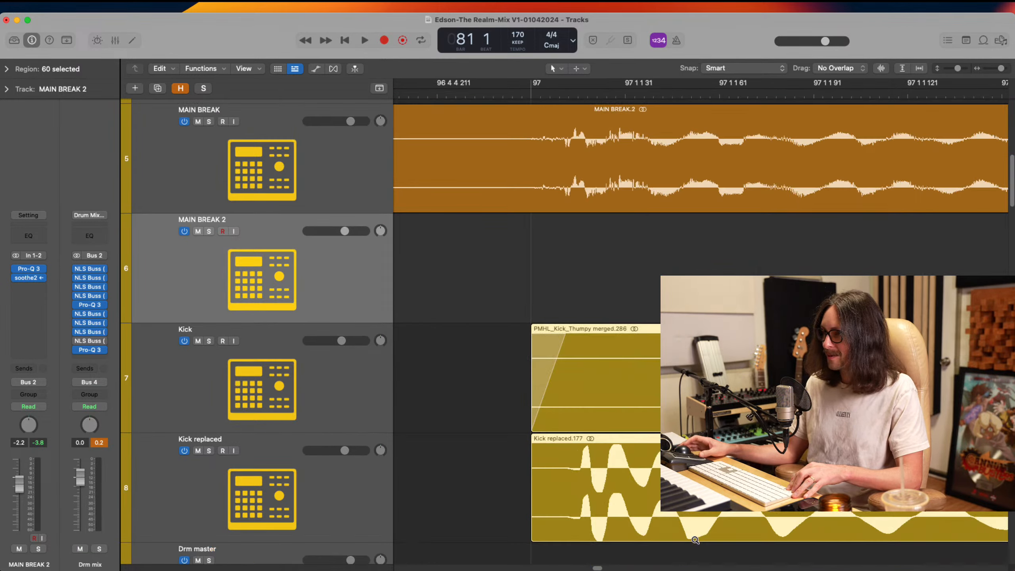
key(alt+z)
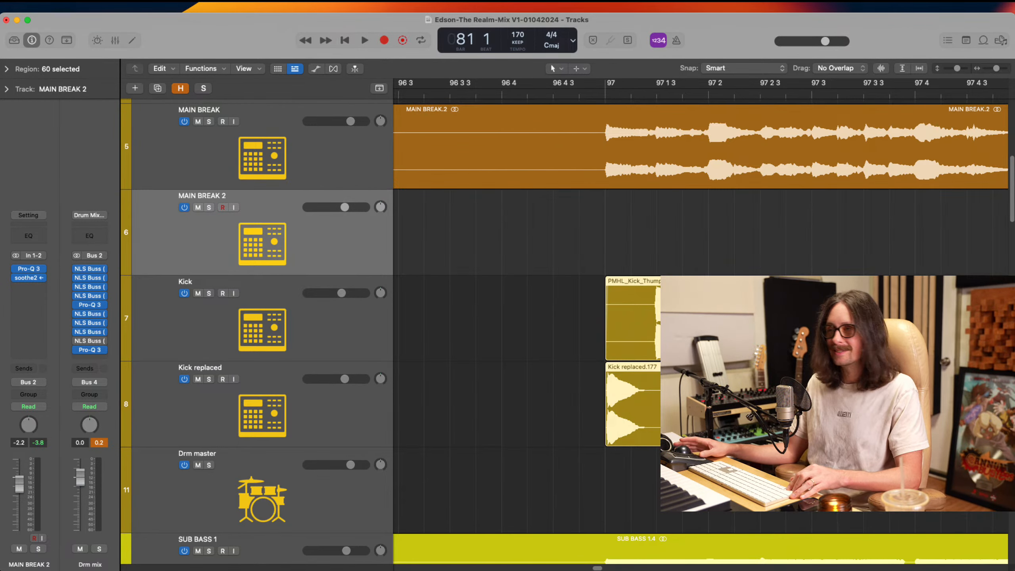
key(super+Left)
key(super+Left)
key(super+Left)
key(super+Left)
key(super+Left)
key(super+Left)
Delete the Kick replaced region at bar 103, where MAIN BREAK falls silent
drag(501, 226, 657, 515)
scroll(625, 315, up, 5)
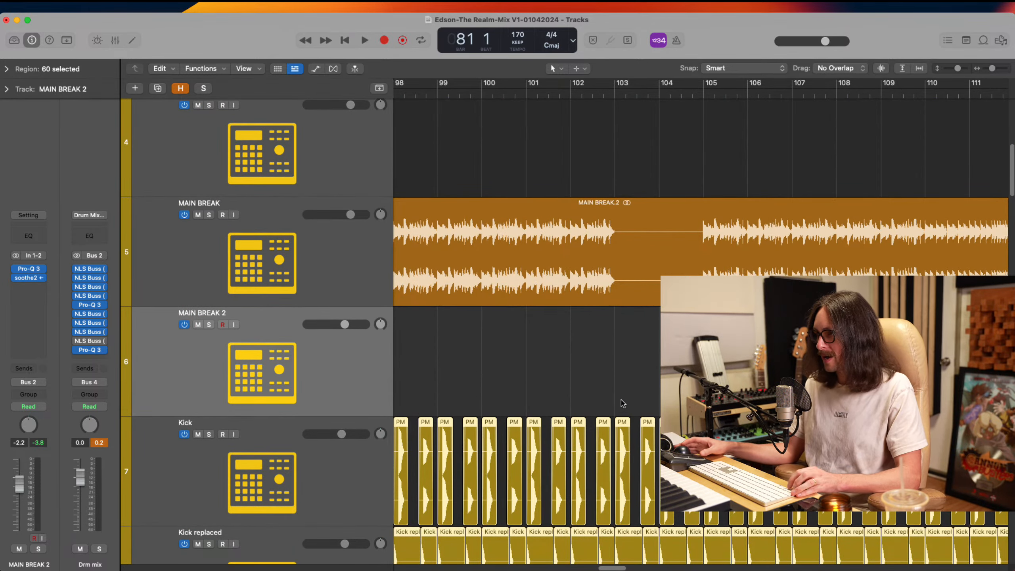
drag(622, 403, 659, 473)
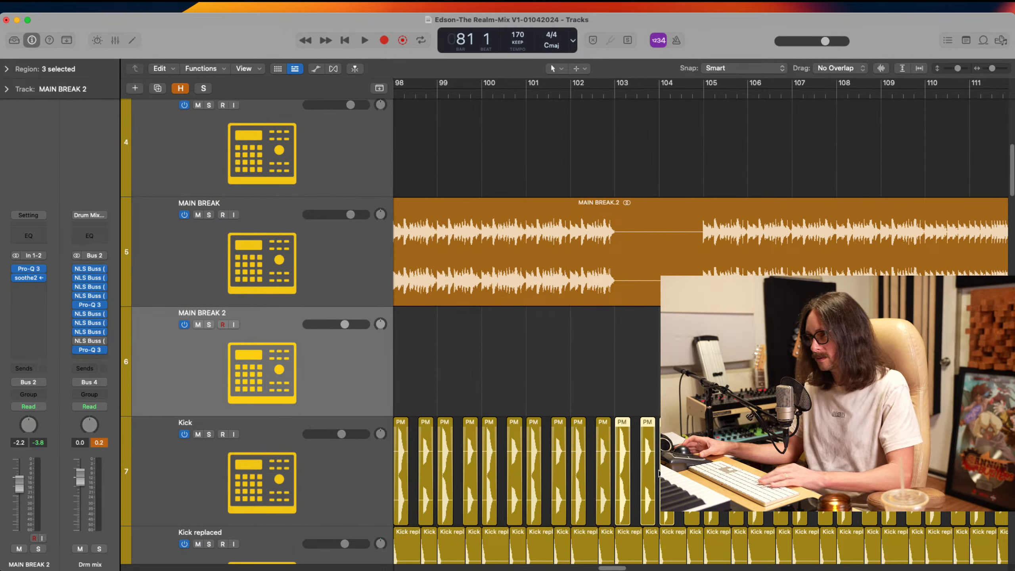
drag(570, 316, 766, 516)
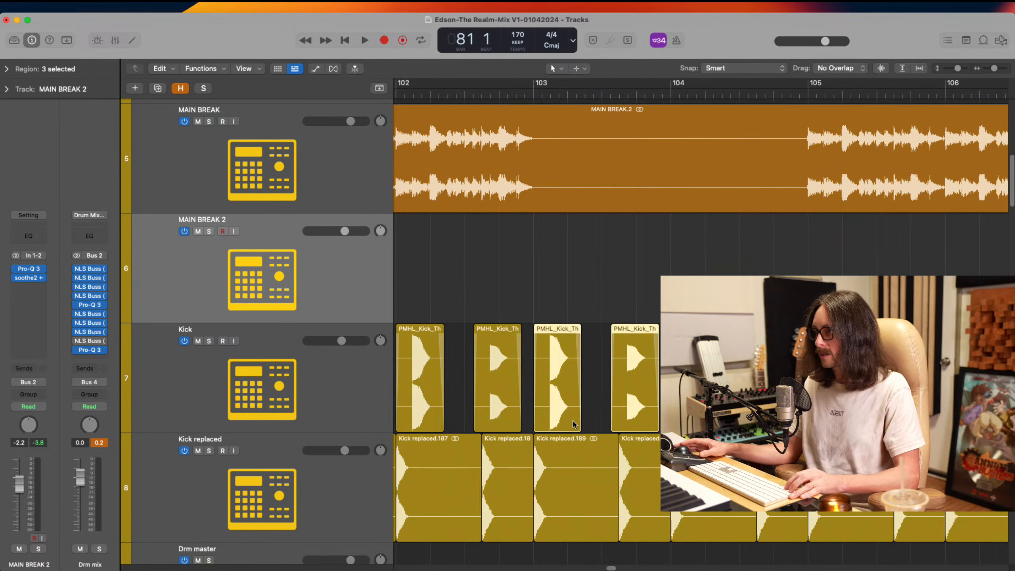
click(569, 468)
key(Delete)
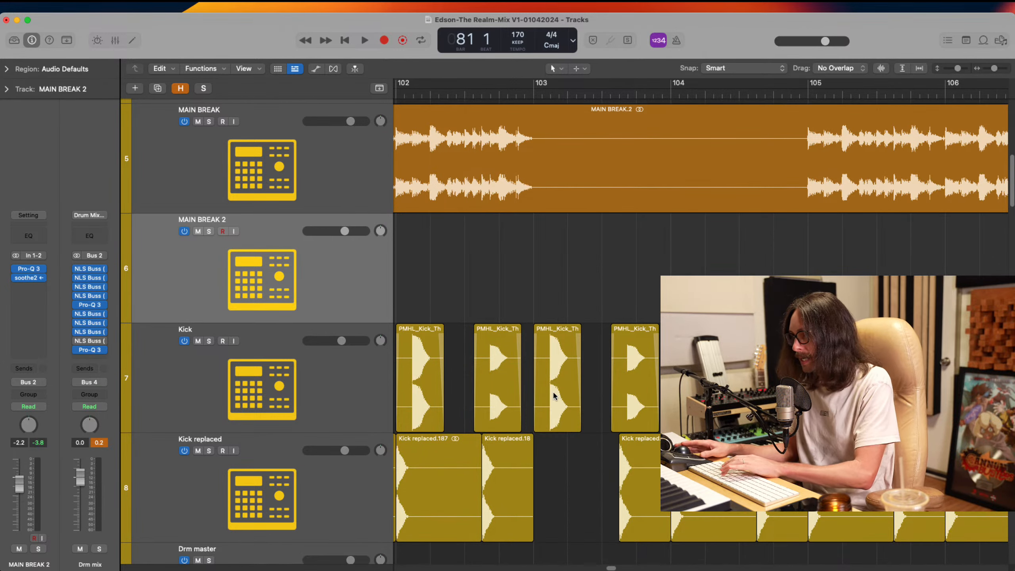
Delete the Kick region at bar 103 and all copied Kick and Kick replaced regions following it
click(553, 390)
key(Delete)
ctrl+alt+click(579, 347)
ctrl+alt+click(580, 347)
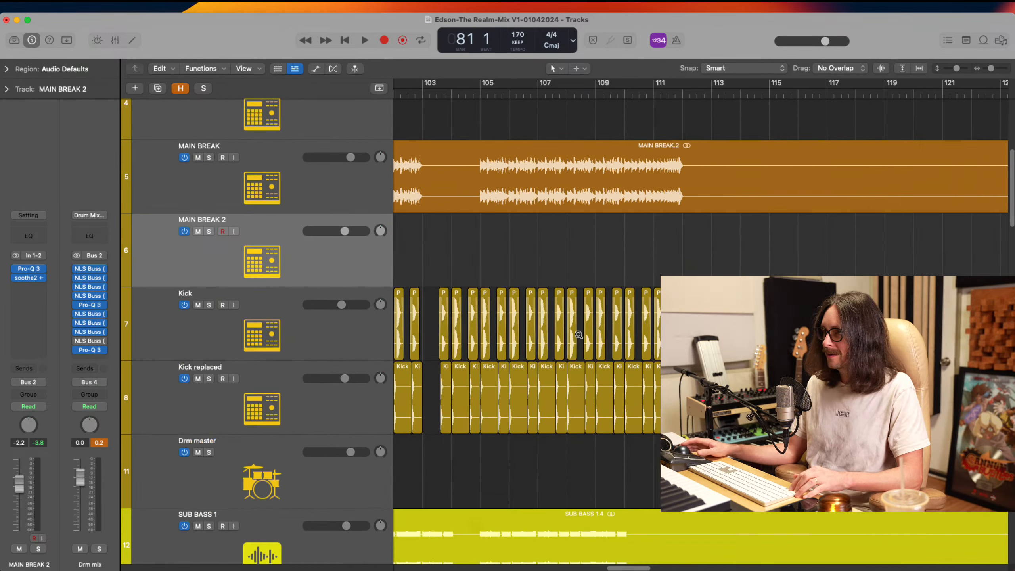
drag(435, 276, 739, 440)
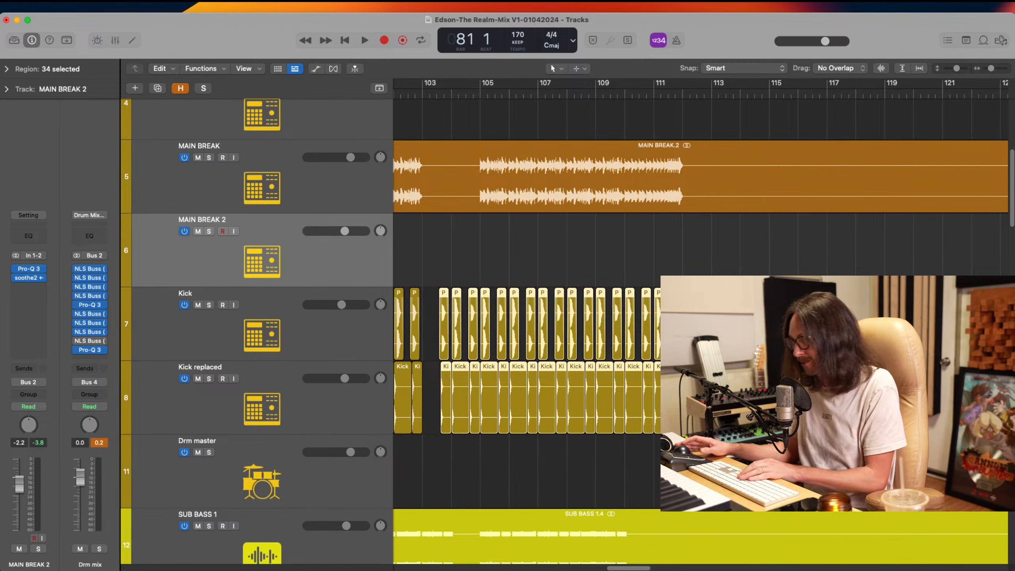
key(Delete)
scroll(740, 440, left, 5)
scroll(699, 332, left, 2)
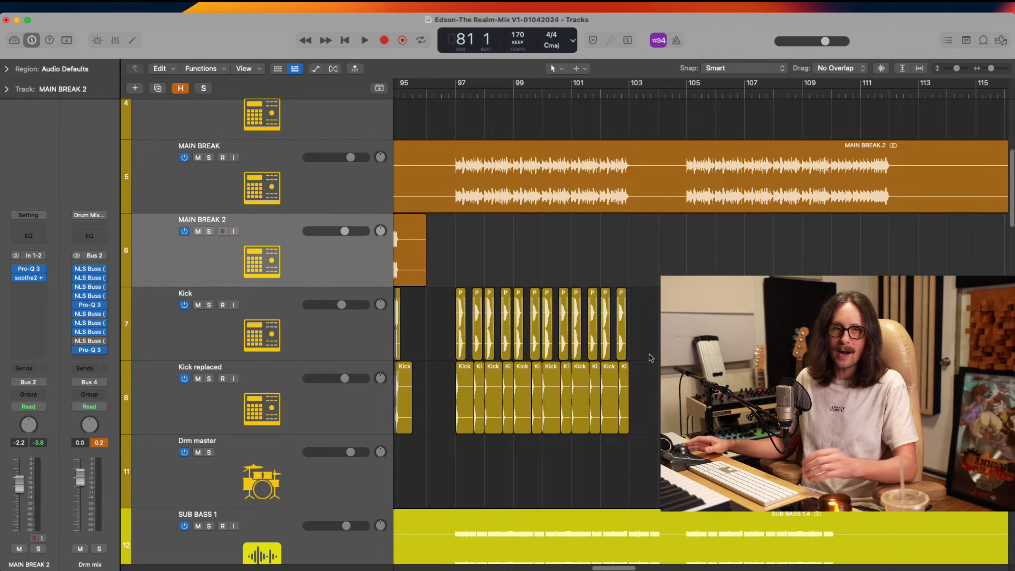
Copy the Kick and Kick replaced run from bar 97 to bar 105 and check its first hits against MAIN BREAK's waveform
drag(458, 380, 697, 414)
drag(674, 200, 767, 432)
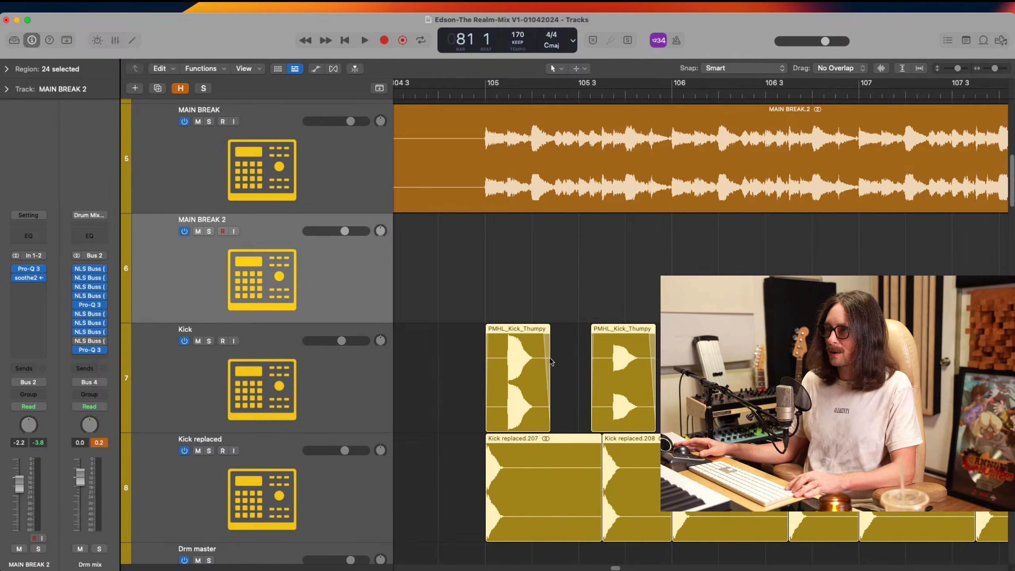
drag(473, 209, 574, 488)
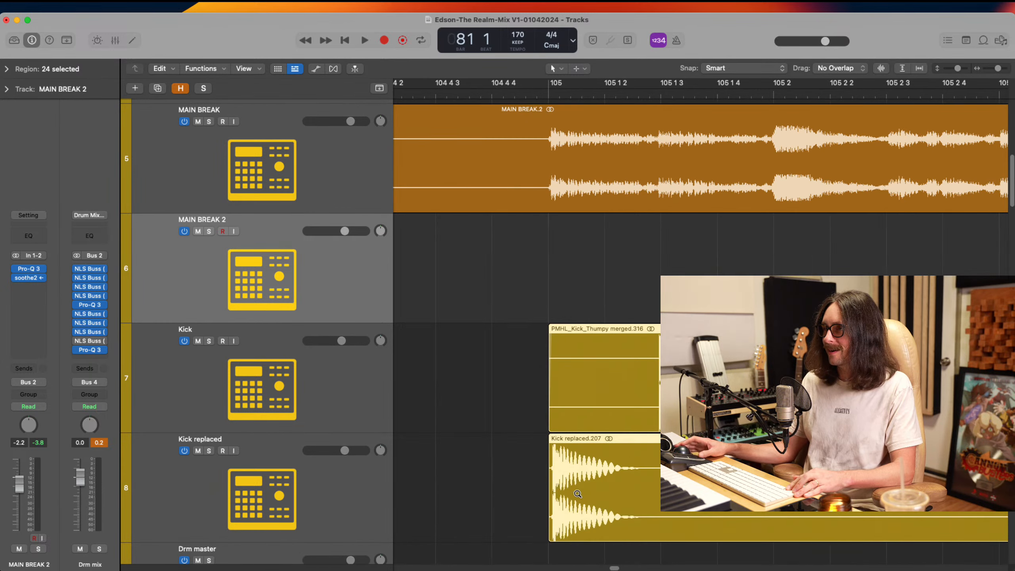
click(631, 449)
drag(471, 197, 508, 291)
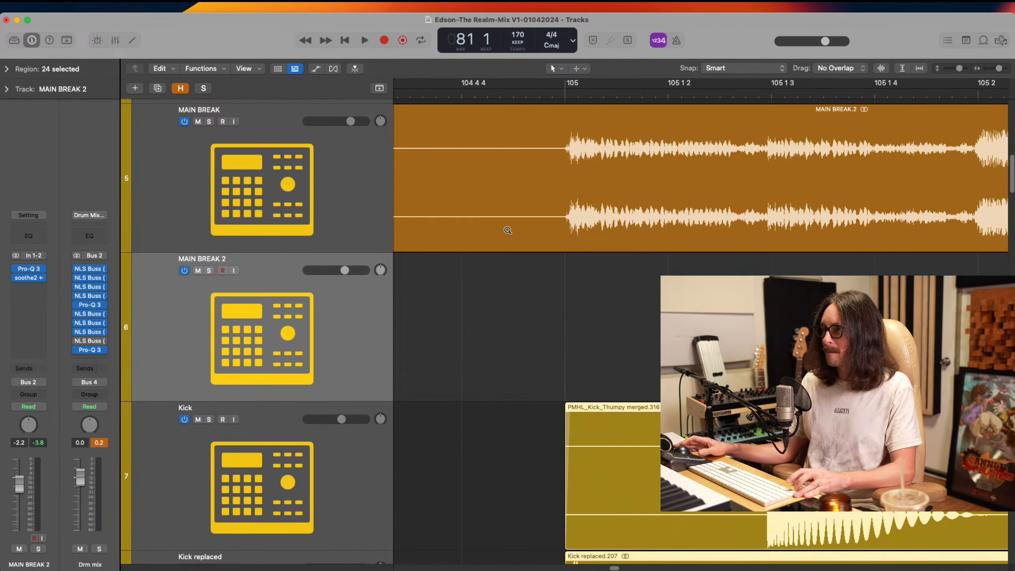
drag(557, 256, 655, 519)
scroll(572, 363, down, 7)
scroll(562, 369, down, 5)
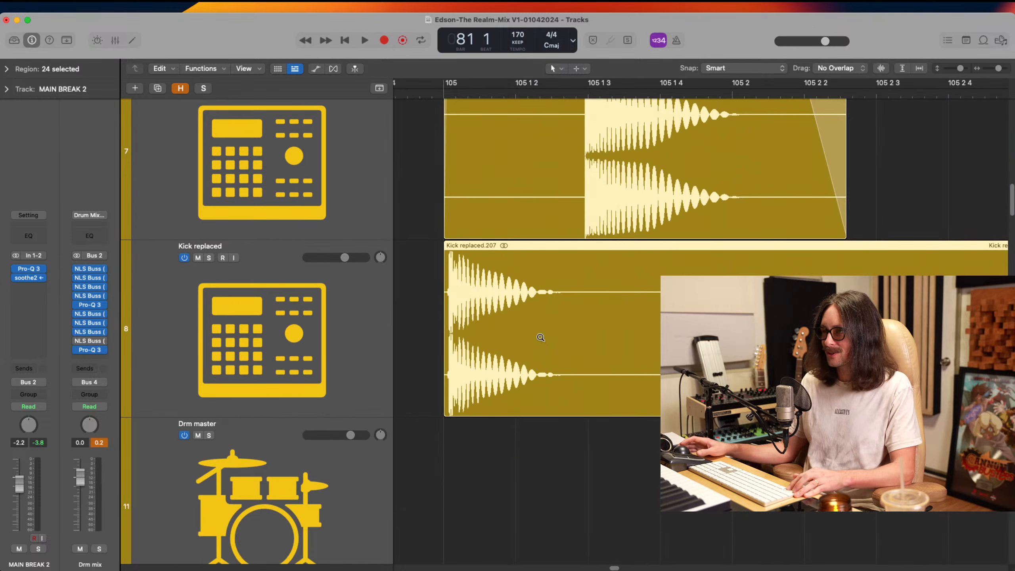
Add a Pro-Q 3 after the compressor on Kick replaced and play a short cycle over the first hit at bar 105
click(160, 303)
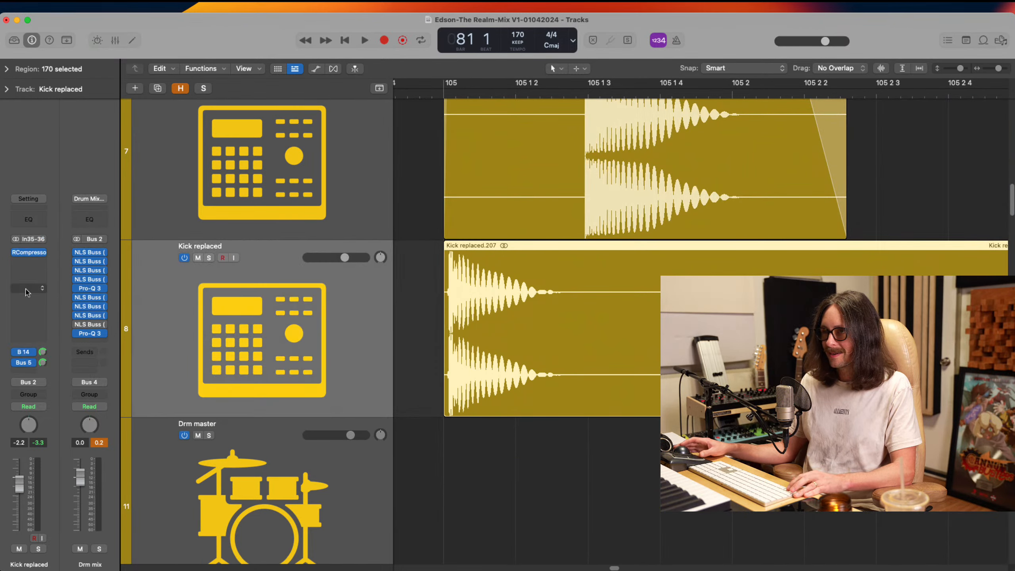
click(32, 263)
click(50, 318)
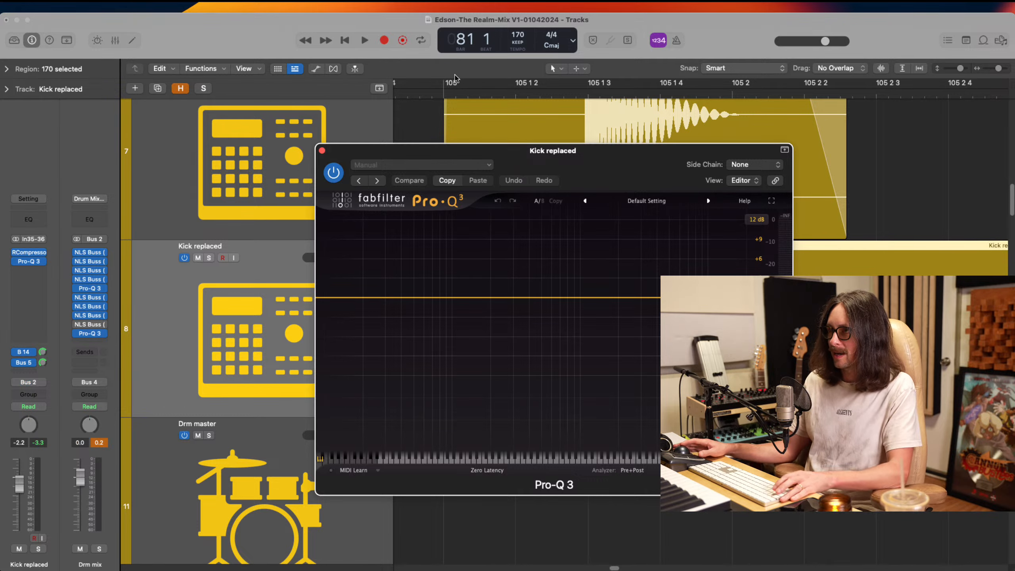
drag(456, 79, 884, 83)
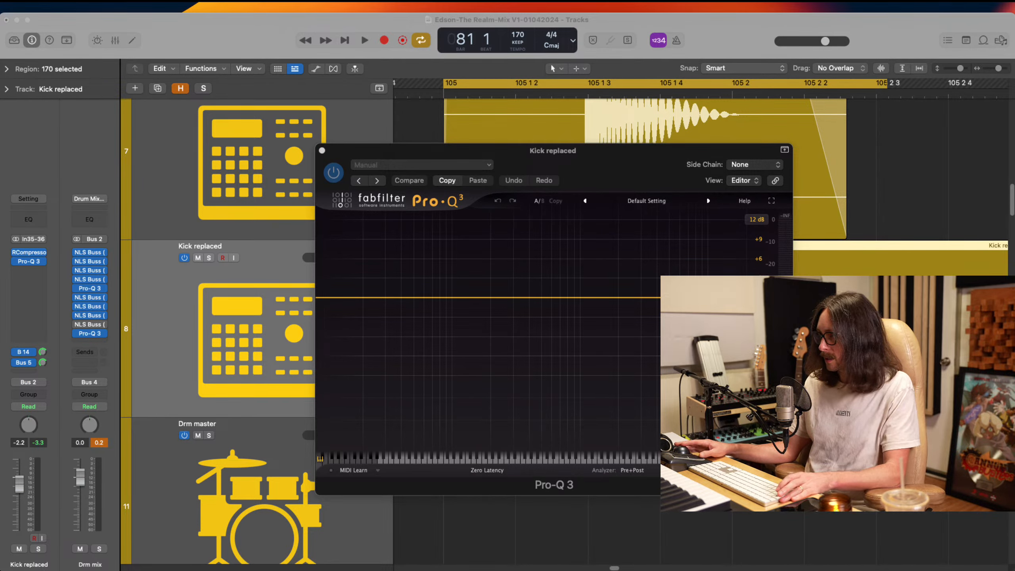
key(space)
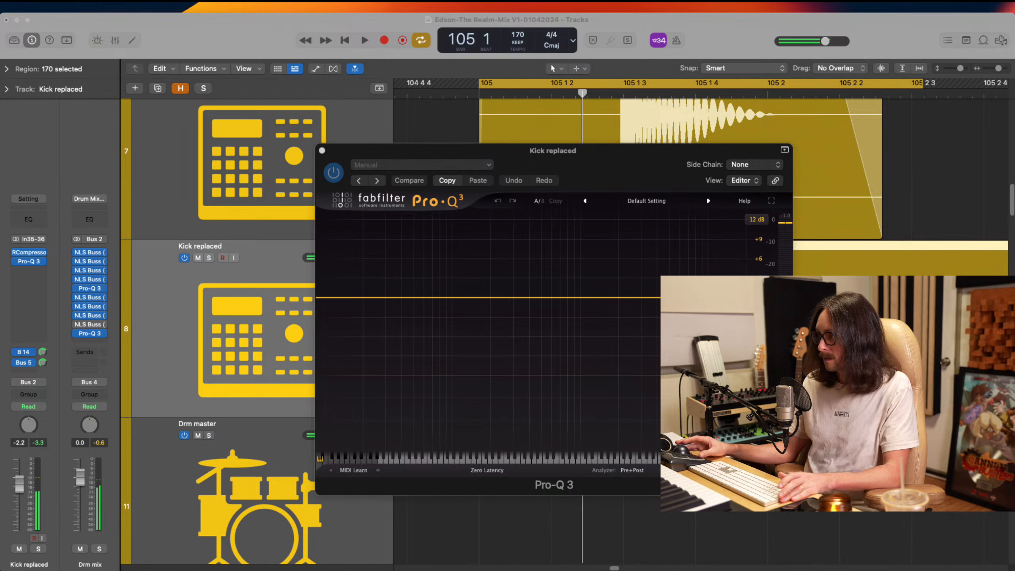
Try cutting Kick replaced in Pro-Q 3 with bells near 59 Hz, 425 Hz, 2076 Hz and 4643 Hz, plus intermediate dips and a low shelf
click(560, 275)
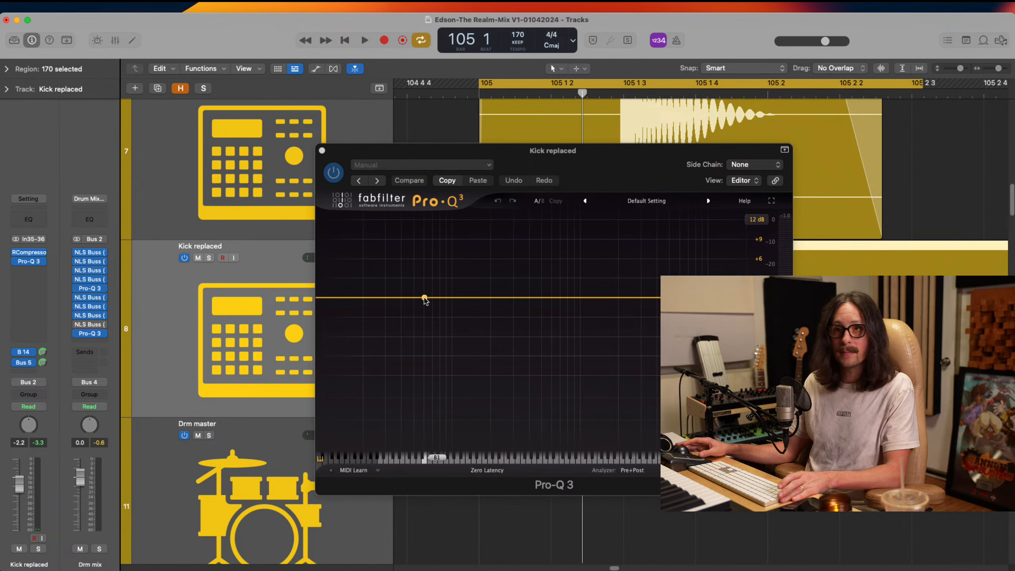
drag(424, 298, 422, 329)
drag(537, 298, 532, 328)
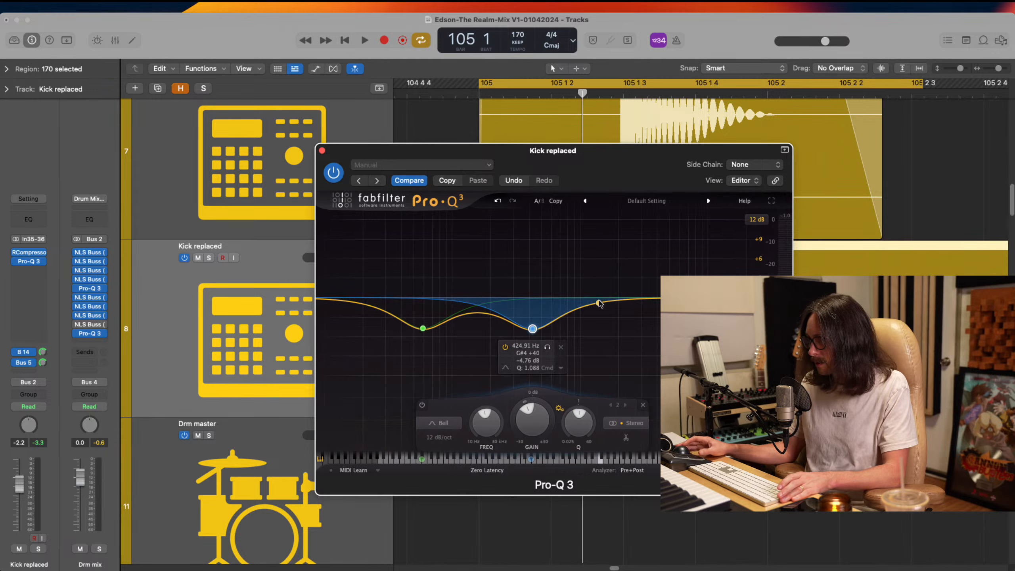
drag(599, 303, 669, 327)
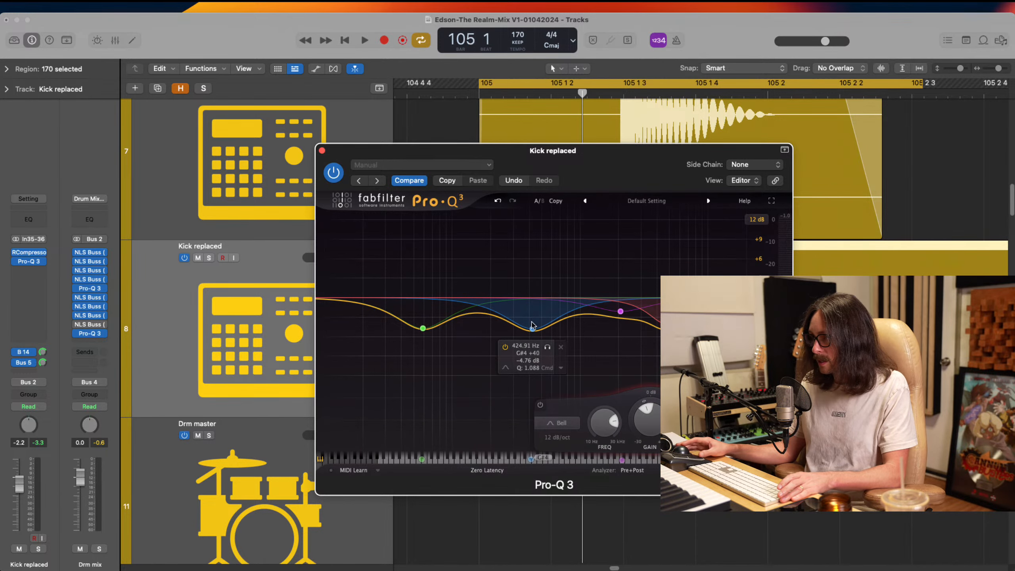
click(472, 300)
drag(472, 300, 478, 316)
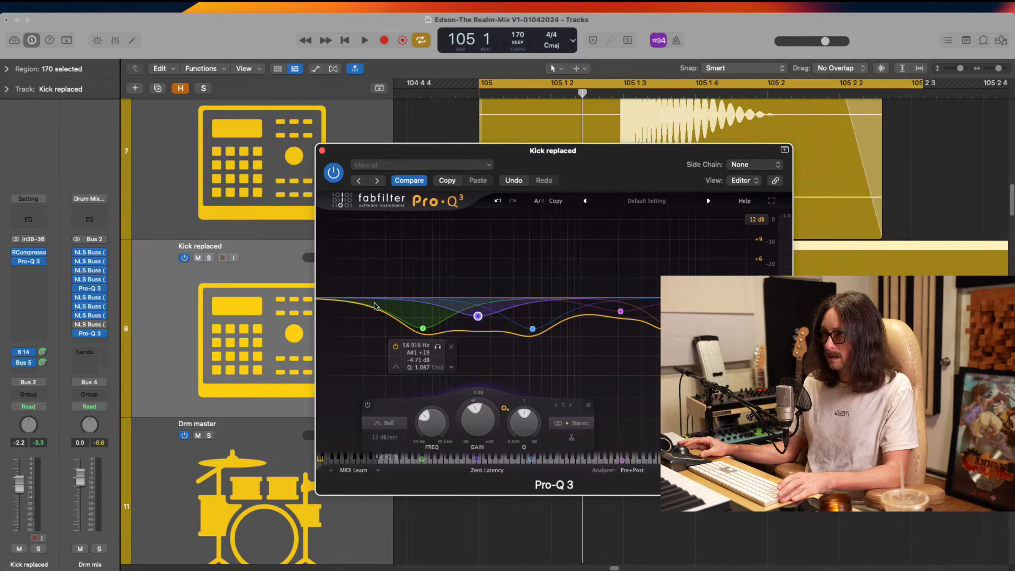
click(364, 305)
click(364, 304)
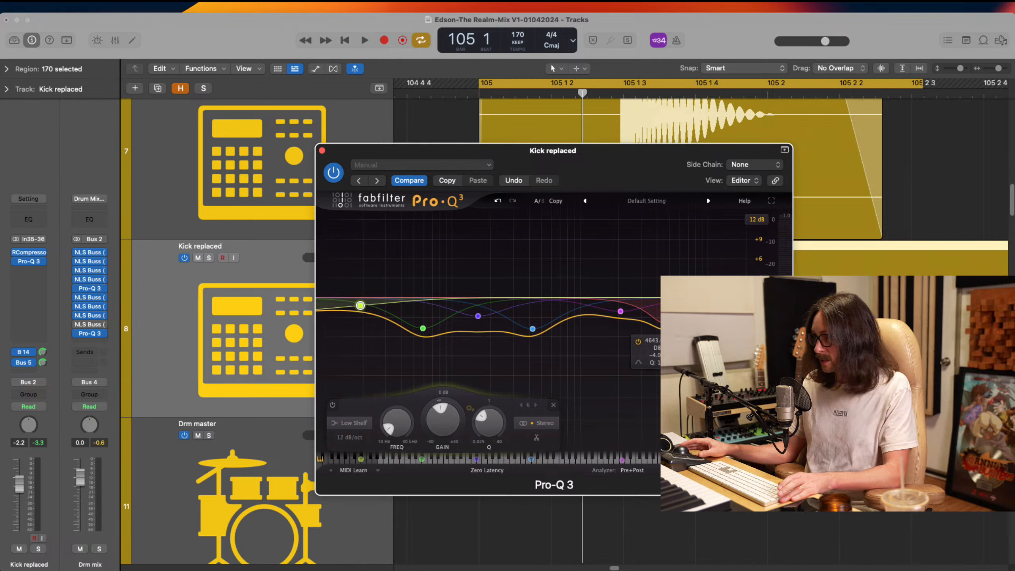
double_click(696, 301)
click(667, 324)
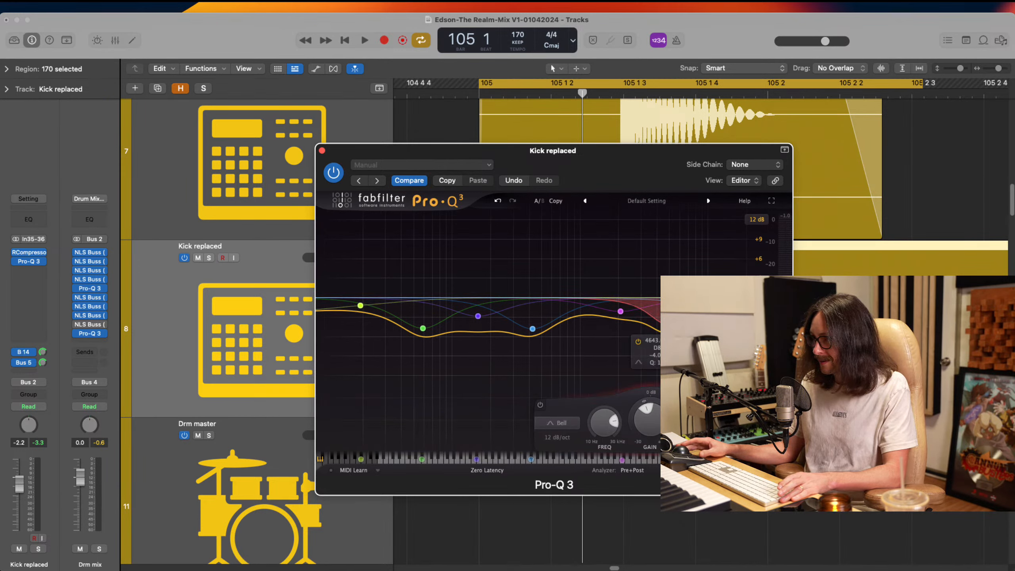
drag(695, 301, 689, 319)
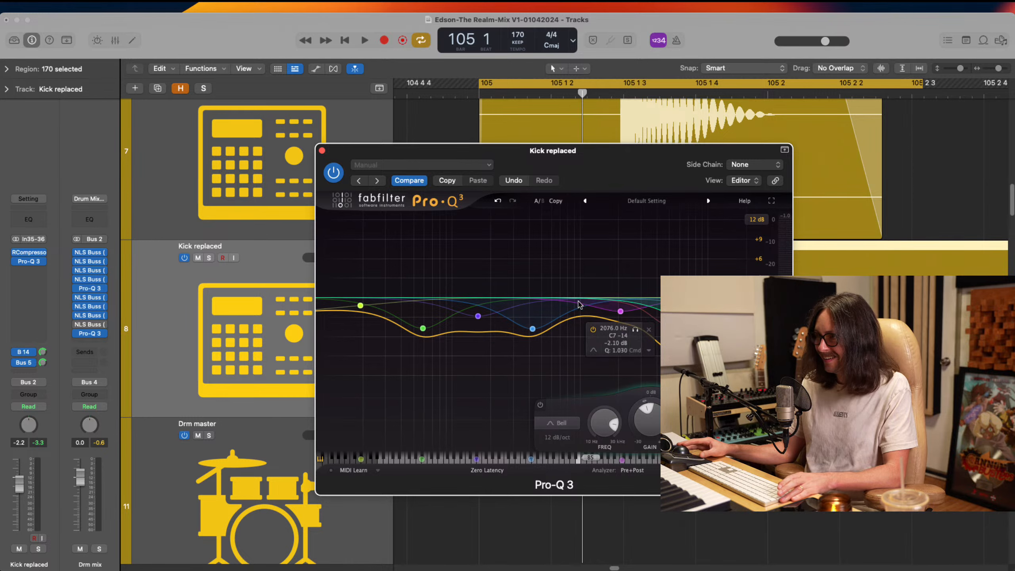
double_click(580, 299)
drag(580, 300, 584, 316)
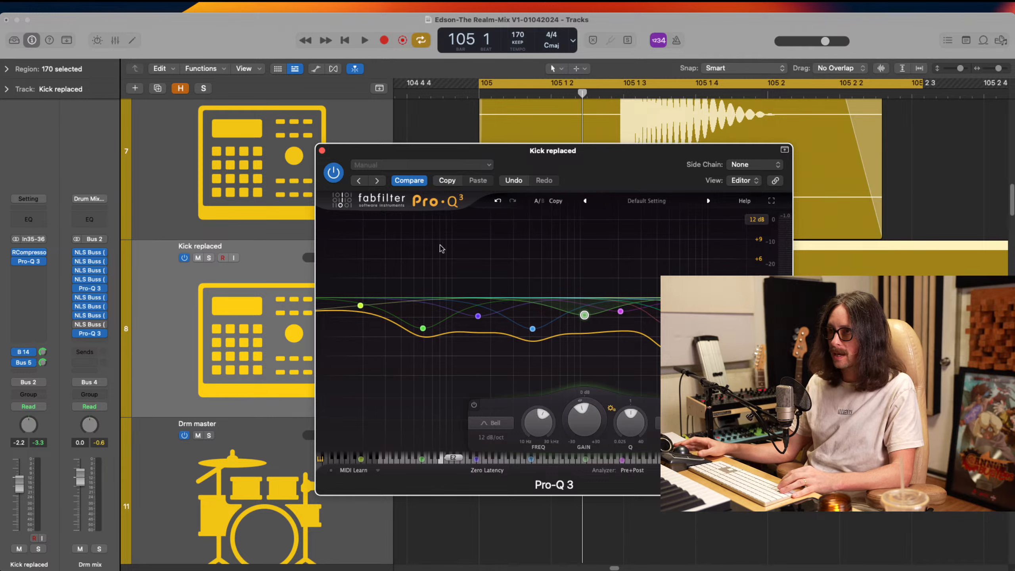
Undo the last EQ band edits and clear the remaining bands with the Default Setting preset after trying the Drums preset
click(453, 167)
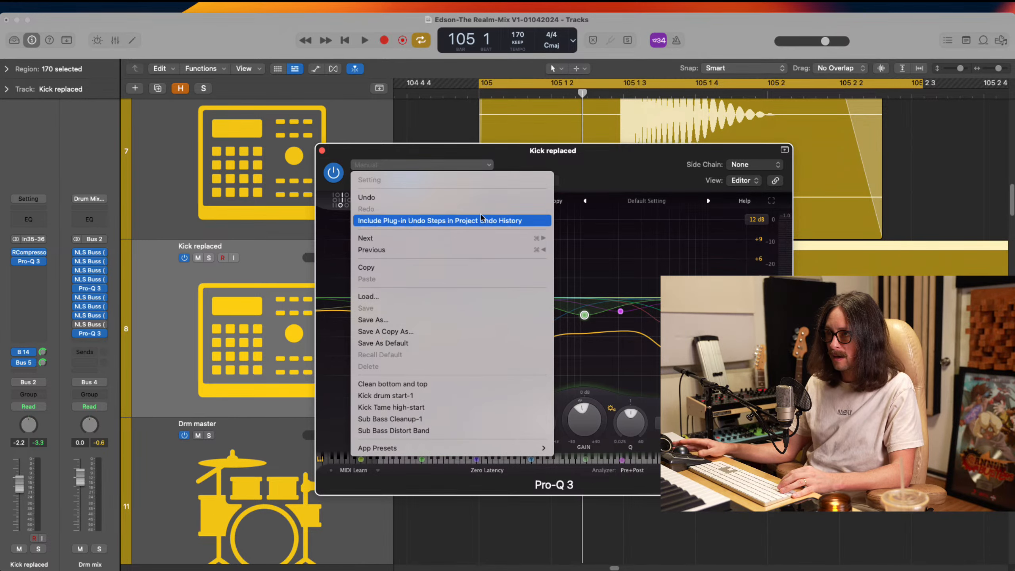
click(533, 221)
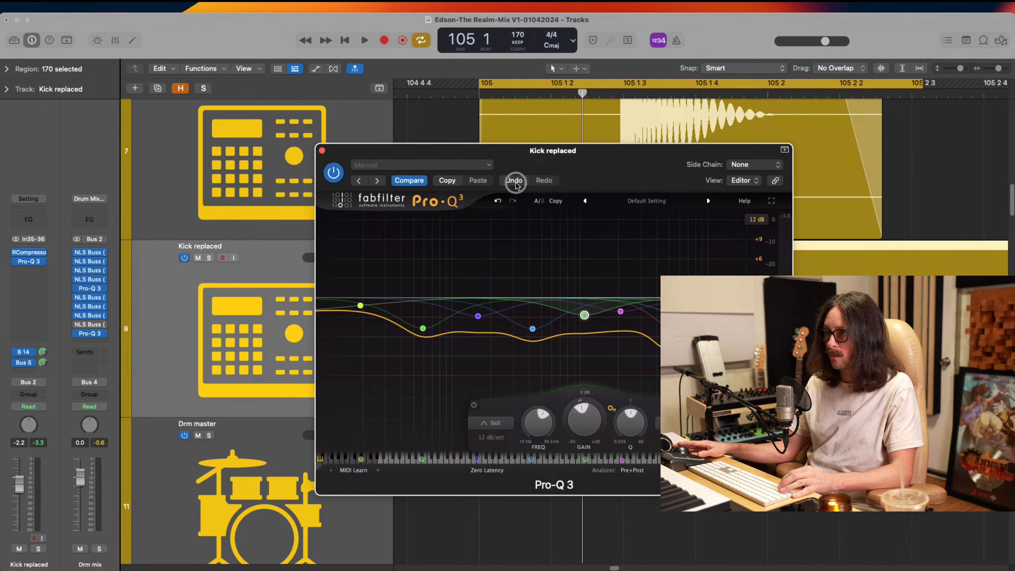
click(515, 180)
click(514, 180)
click(515, 180)
click(514, 181)
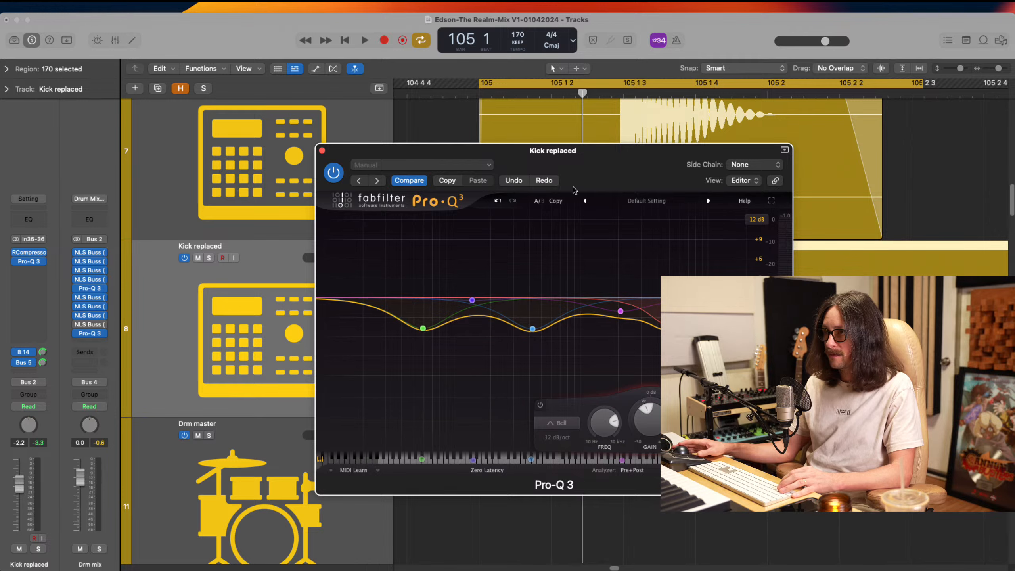
click(667, 202)
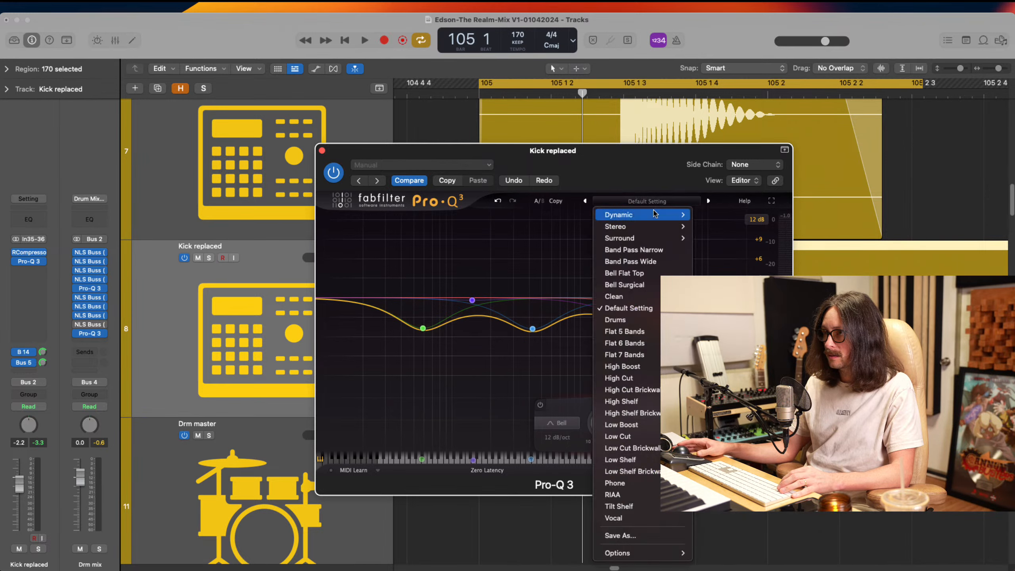
click(618, 320)
click(647, 201)
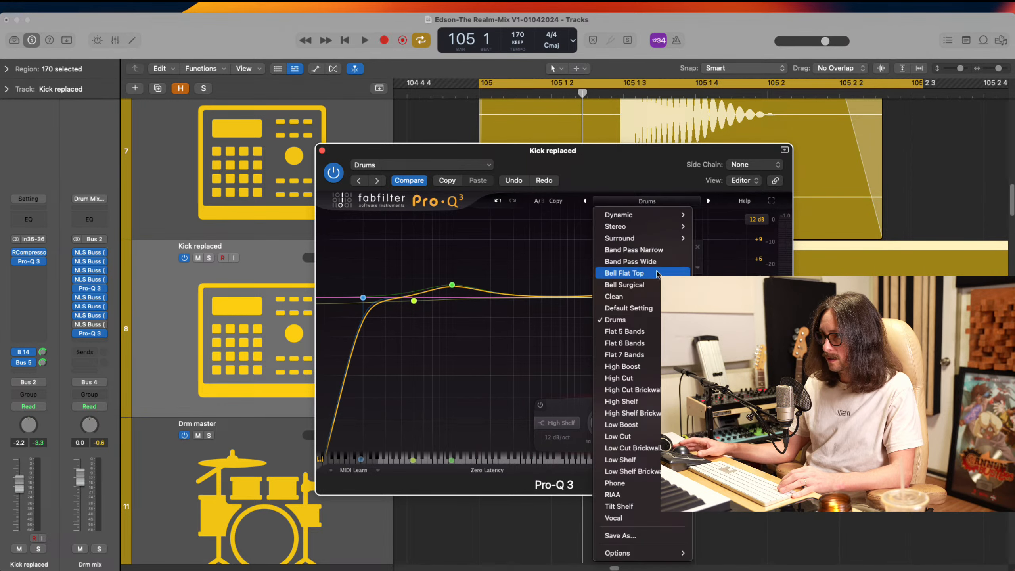
click(640, 308)
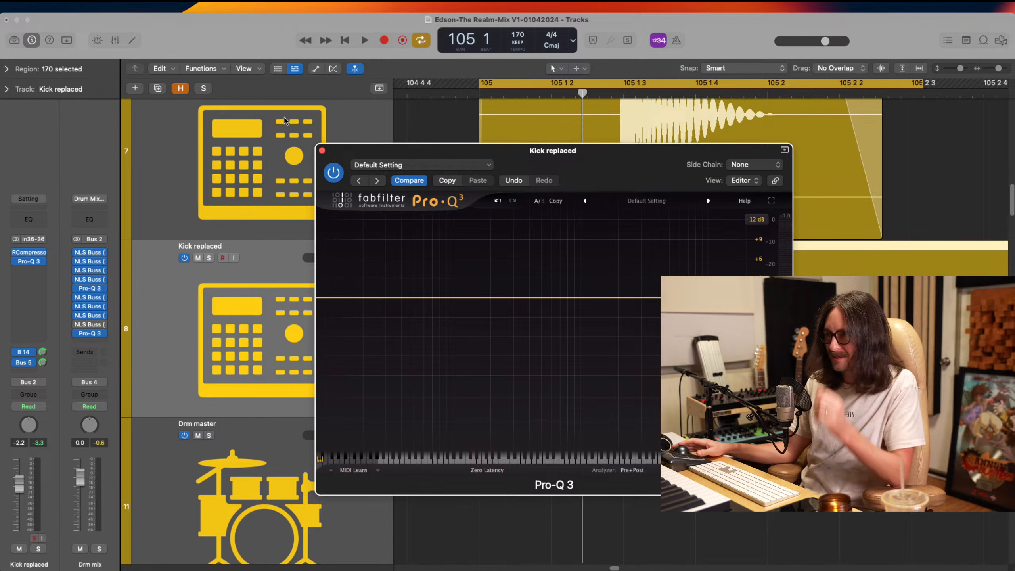
Return to the arrangement, set the cycle range from bar 105 to bar 112 and place the playhead at bar 110
click(322, 151)
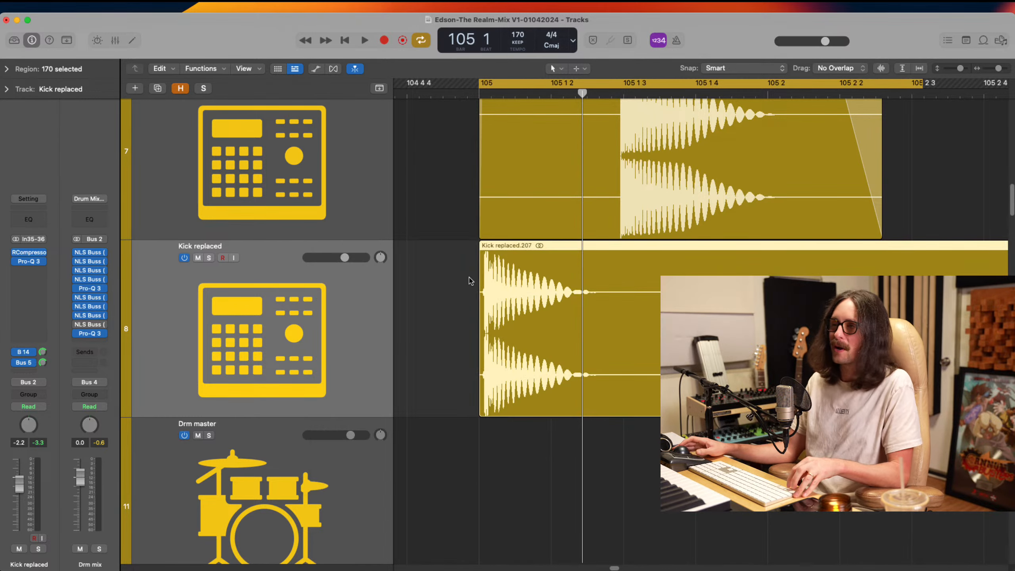
ctrl+alt+click(471, 279)
ctrl+alt+click(472, 279)
scroll(525, 177, up, 5)
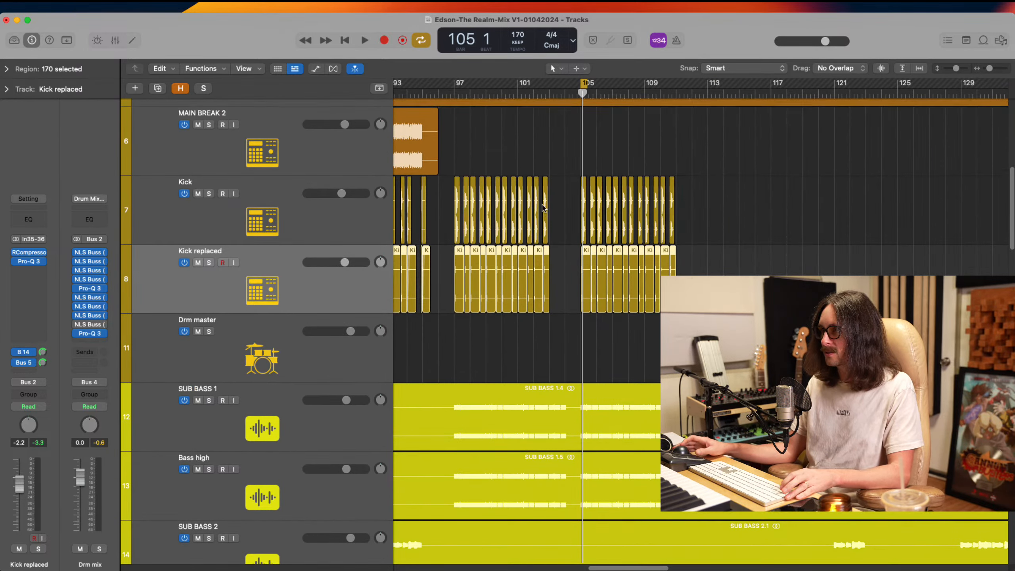
drag(567, 233, 715, 539)
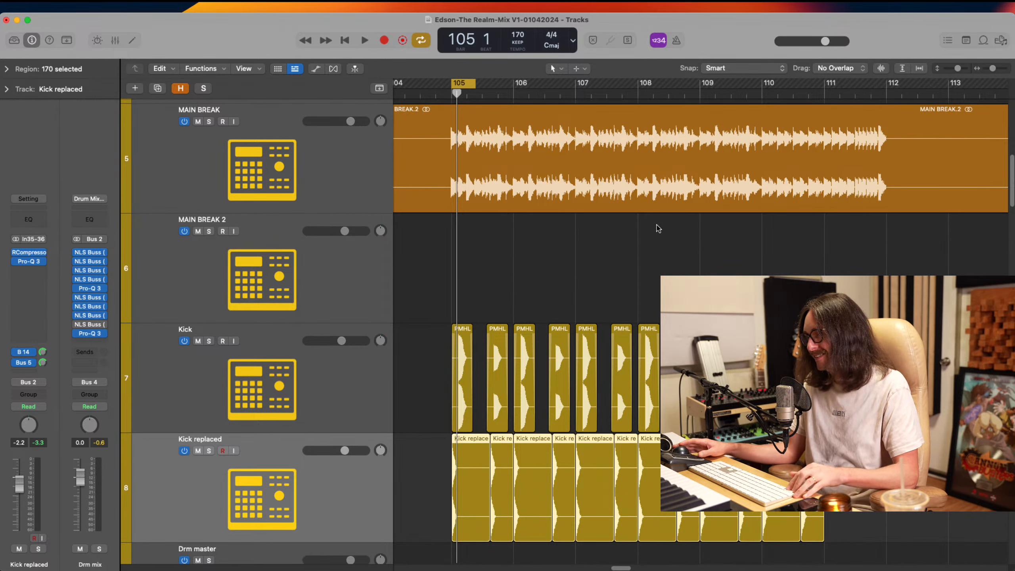
drag(474, 86, 900, 134)
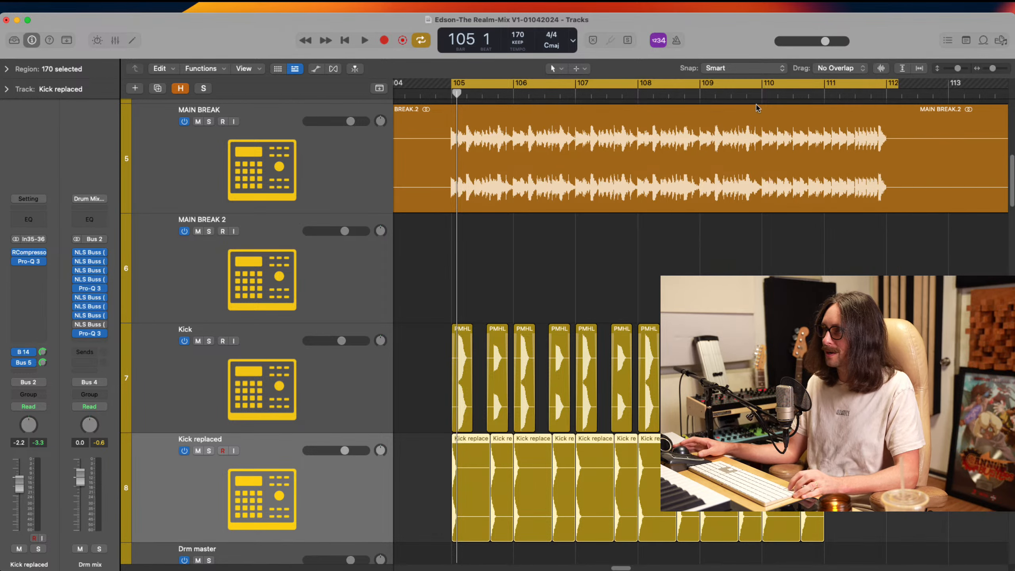
click(761, 96)
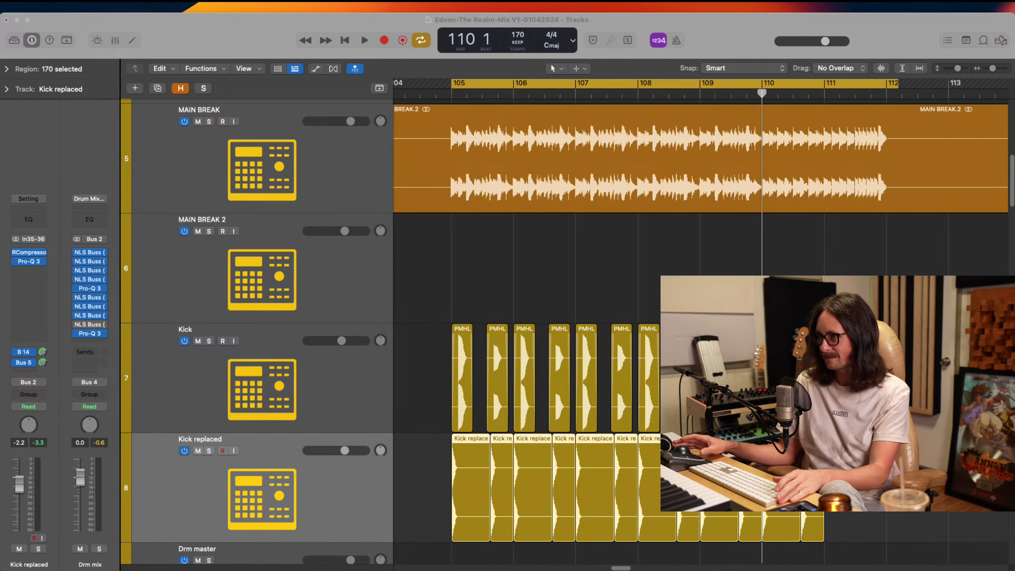
Examine where the copied kick layers end relative to MAIN BREAK's section between bars 105 and 112
ctrl+alt+click(621, 291)
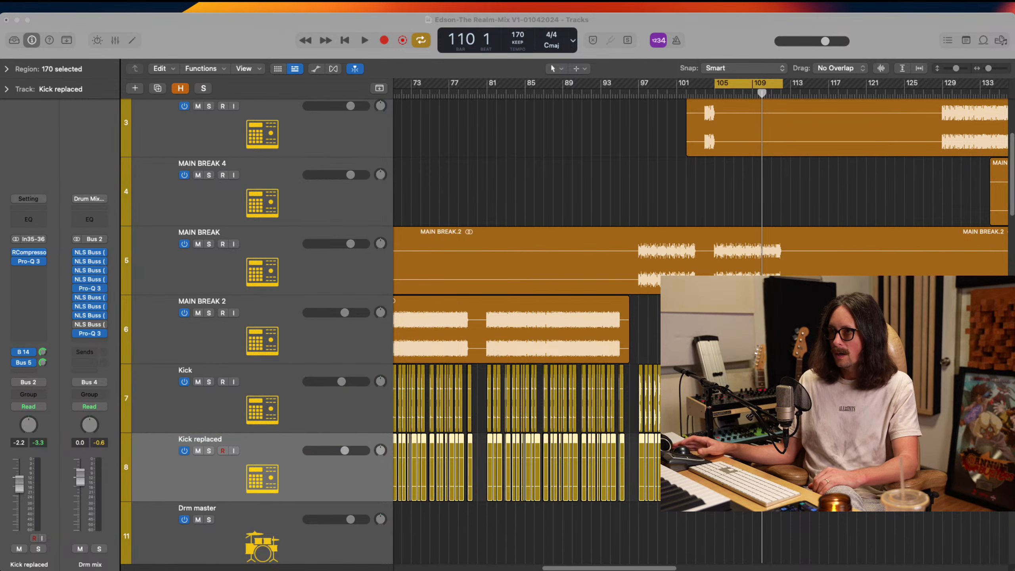
click(245, 31)
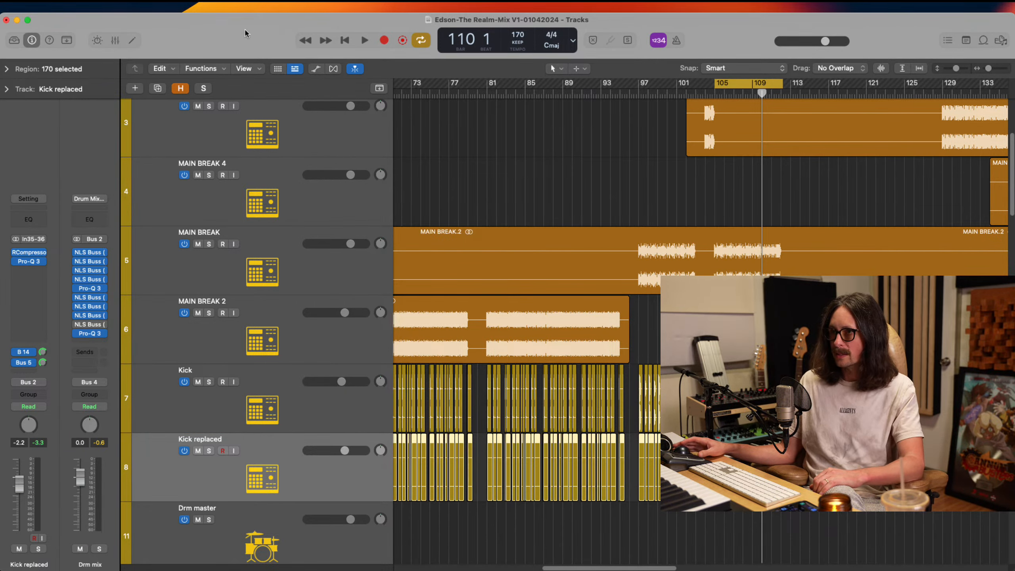
ctrl+alt+click(583, 325)
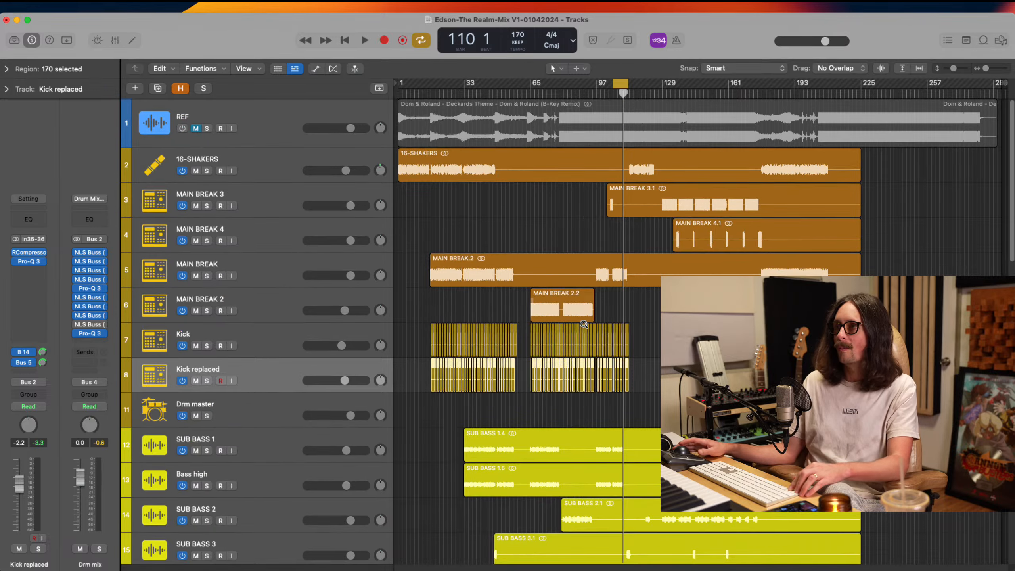
drag(593, 219, 724, 436)
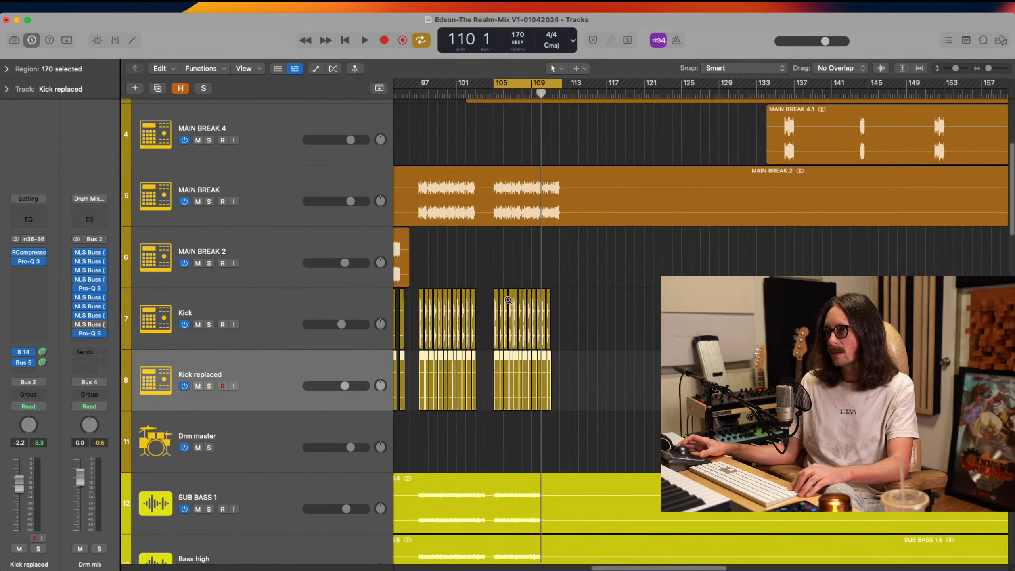
drag(467, 186, 626, 458)
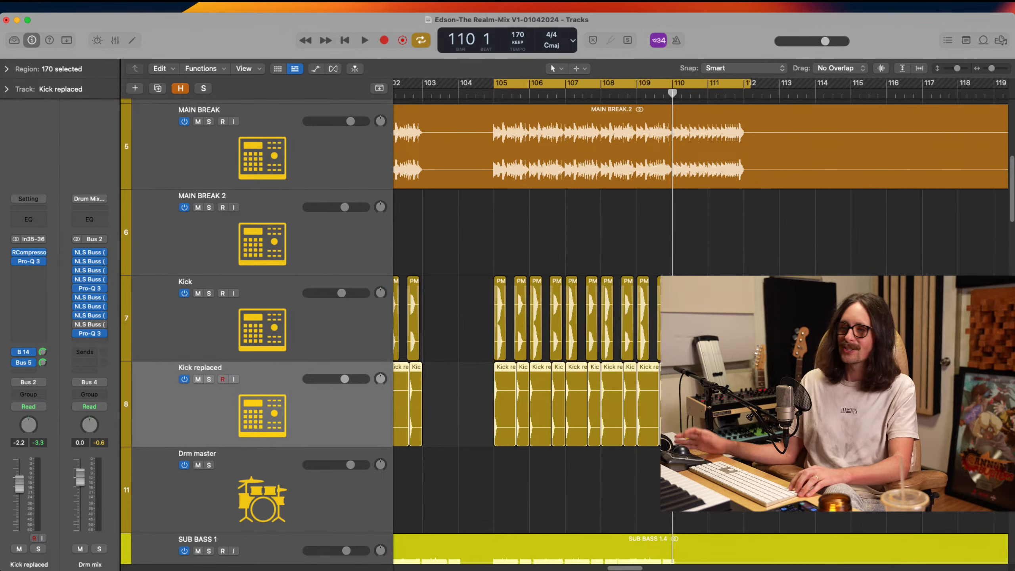
Show the full arrangement, extend the cycle range to bars 33 through 112 and play it from bar 33
ctrl+alt+click(657, 323)
ctrl+alt+click(657, 322)
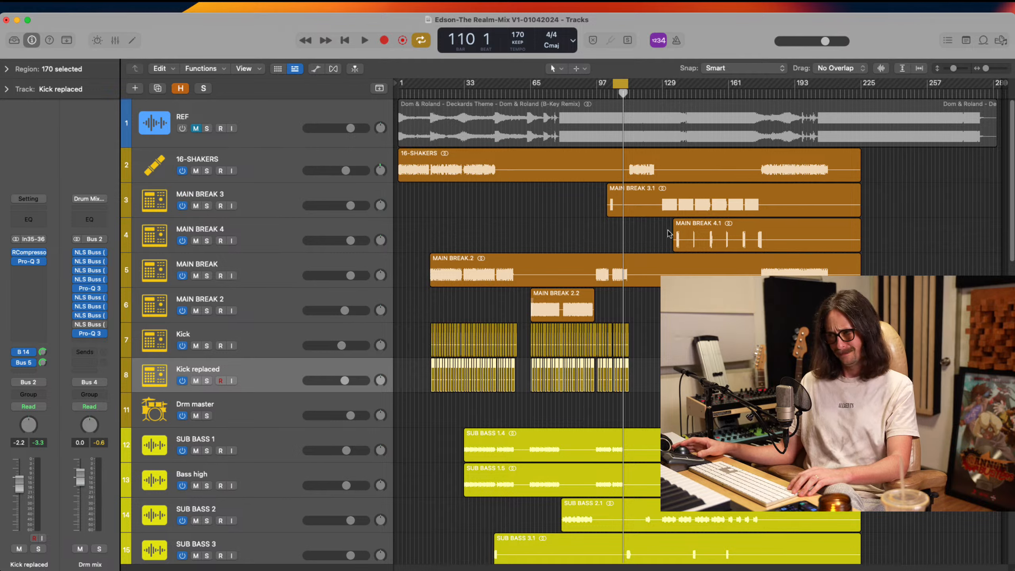
click(673, 196)
click(741, 257)
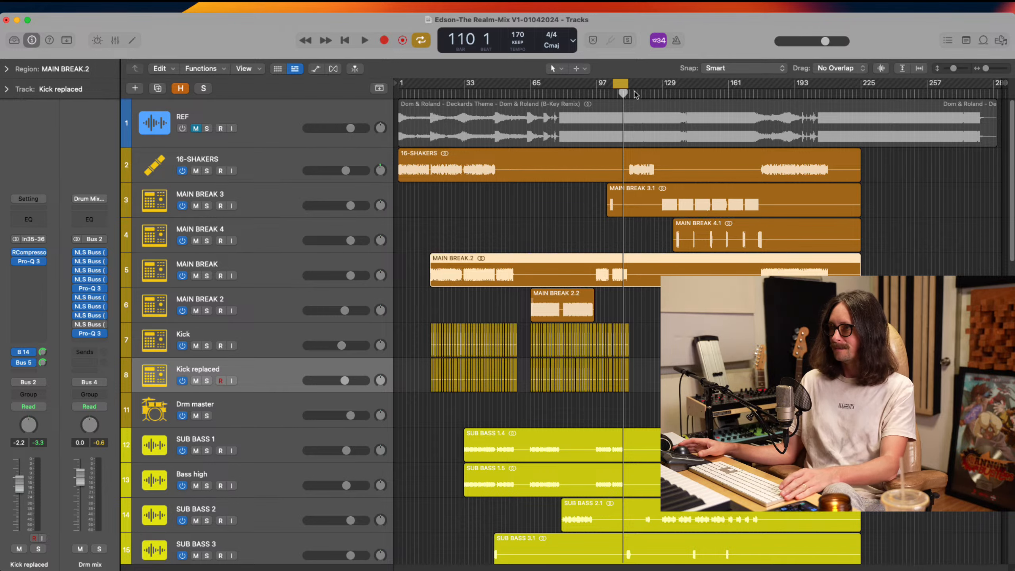
drag(613, 82, 471, 193)
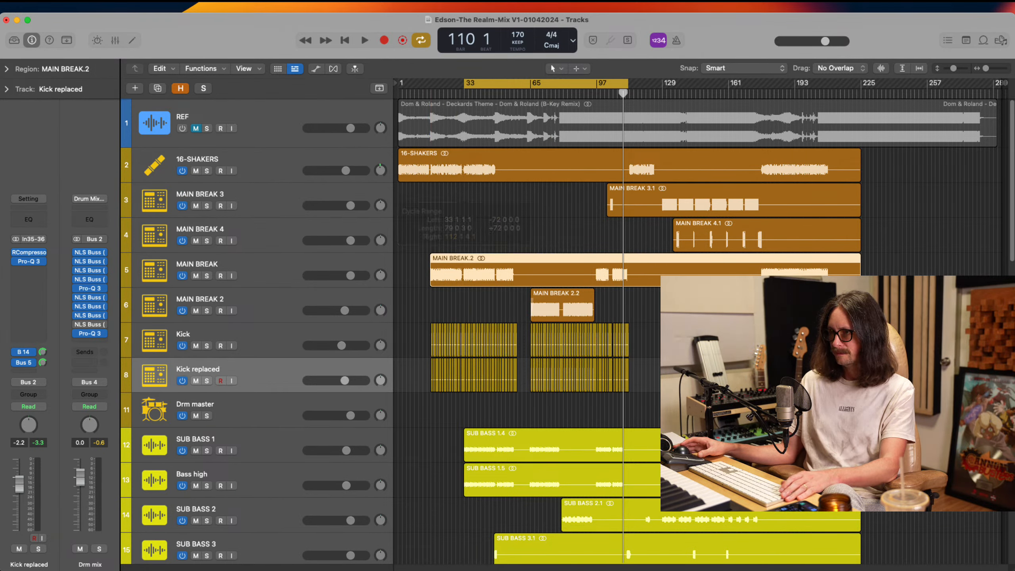
key(super+b)
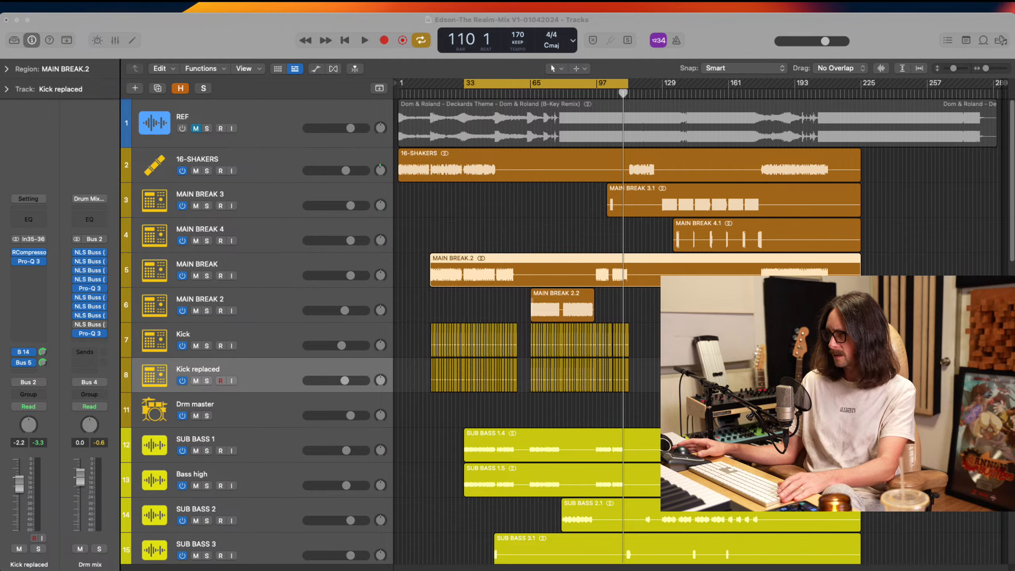
click(805, 243)
key(space)
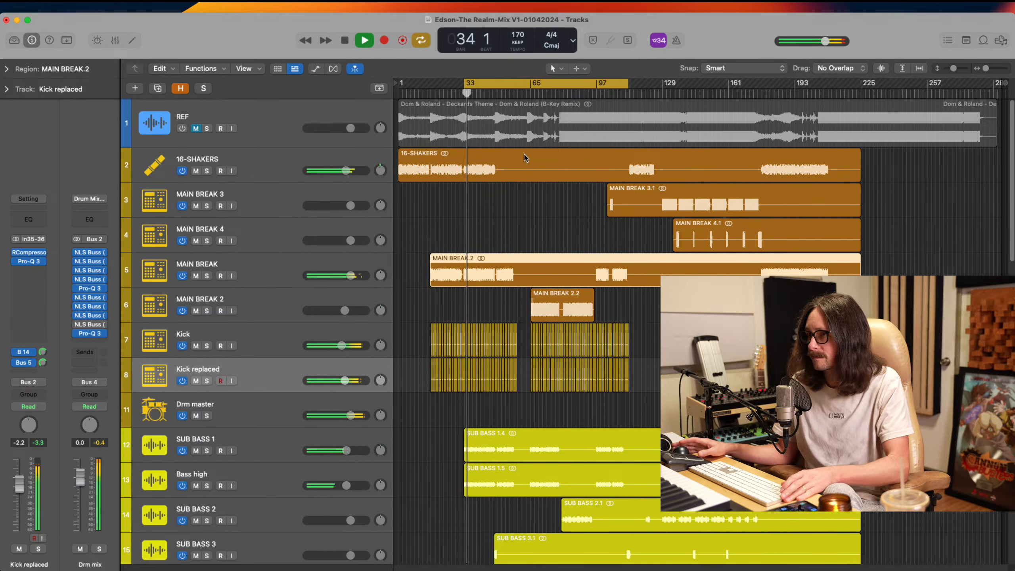
Play from around bar 65 and select the MAIN BREAK 2.2 region, stopping playback near bar 68
click(529, 93)
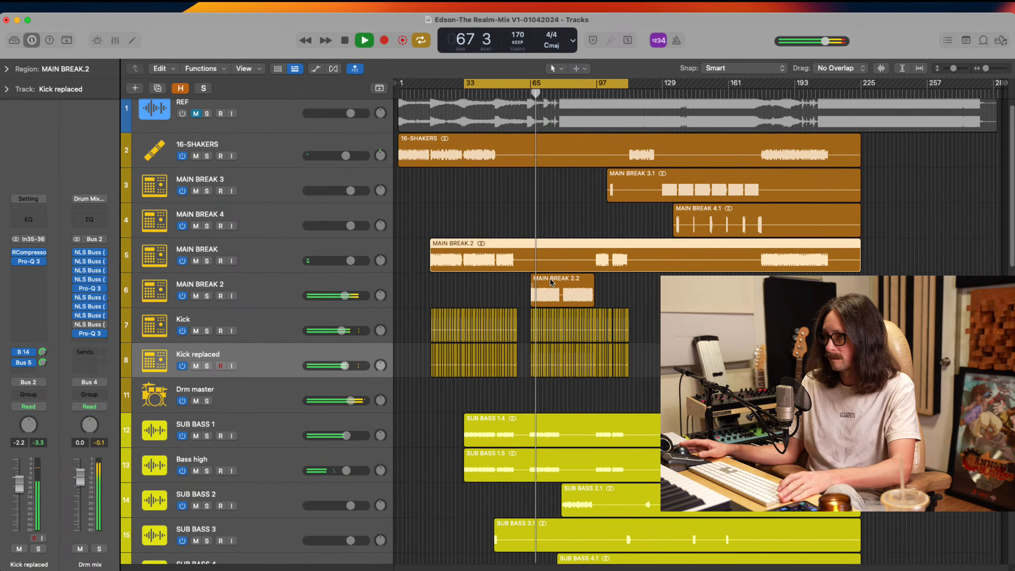
scroll(534, 336, down, 1)
click(553, 300)
key(space)
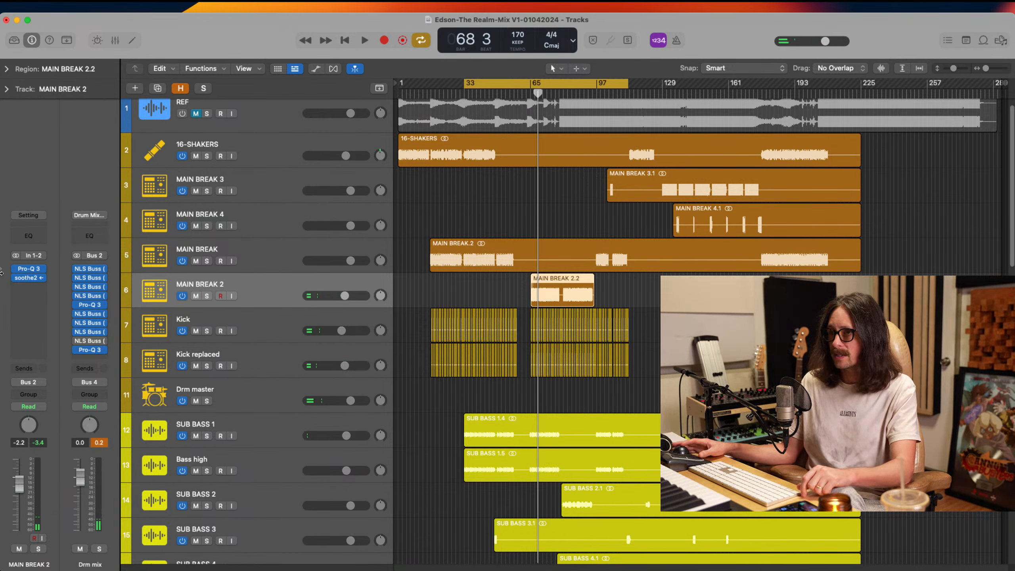
Move soothe2 down one insert slot on the MAIN BREAK 2 channel and check the Pro-Q 3 curve above it
drag(31, 279, 26, 287)
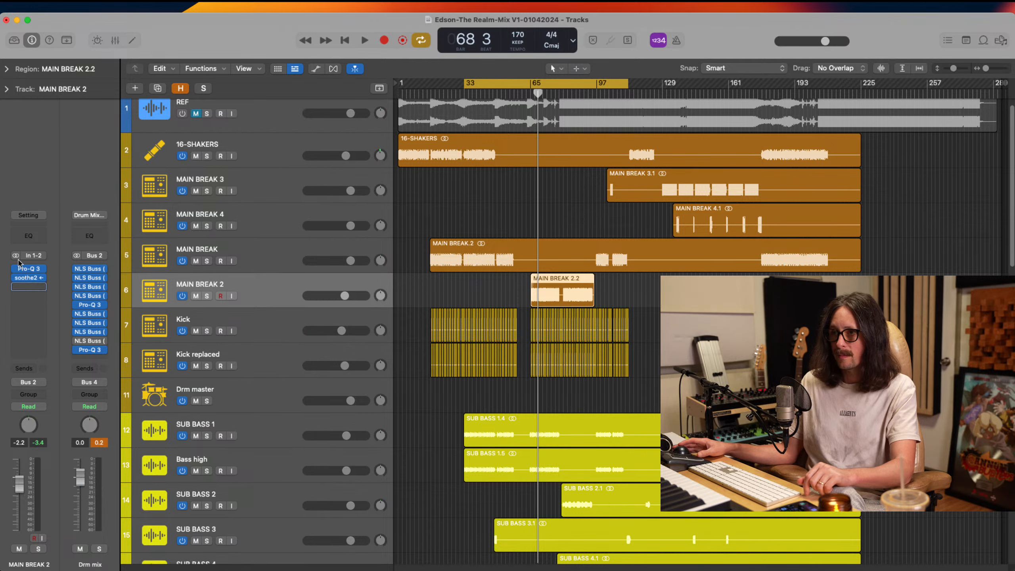
click(28, 269)
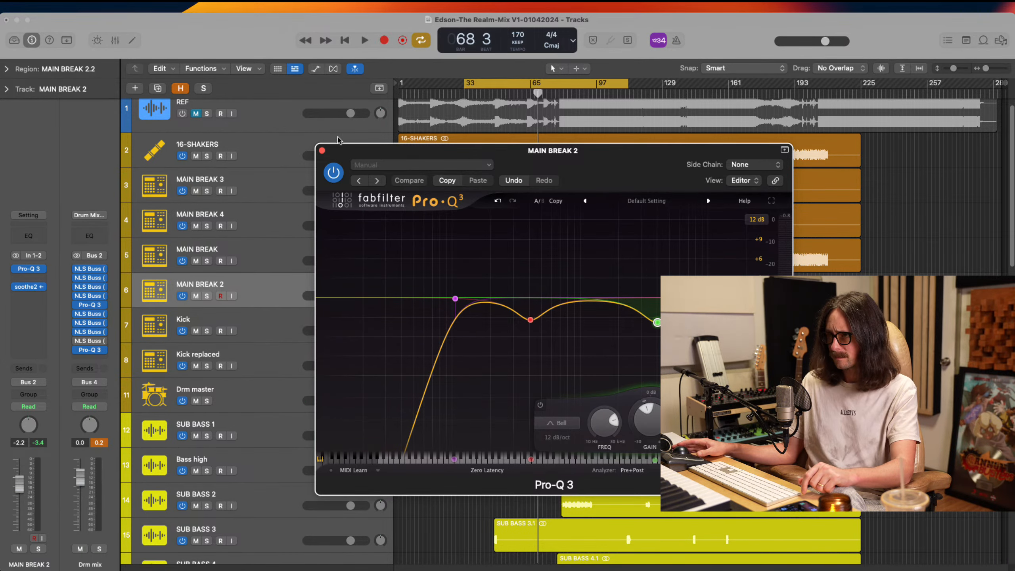
click(322, 150)
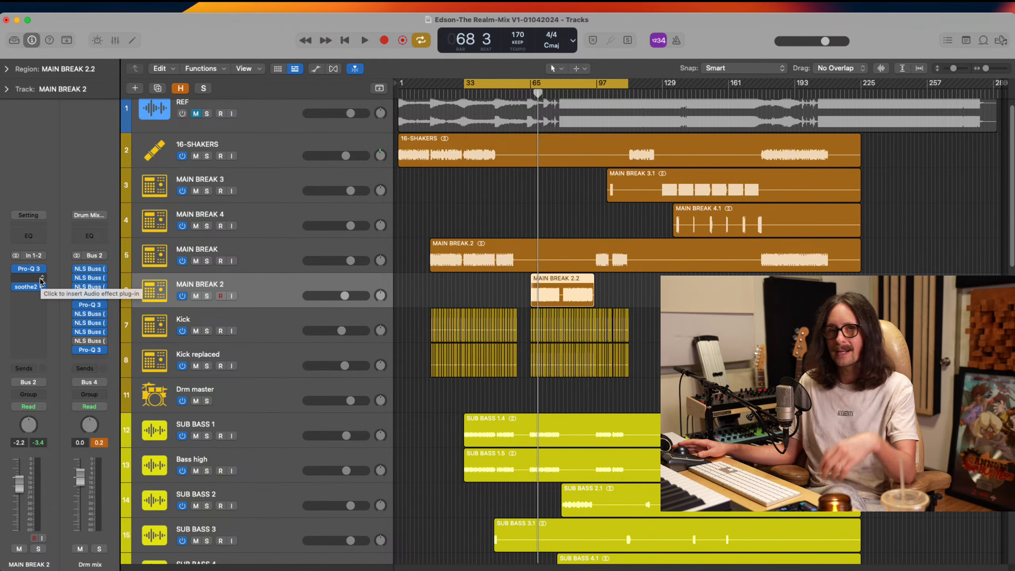
click(36, 279)
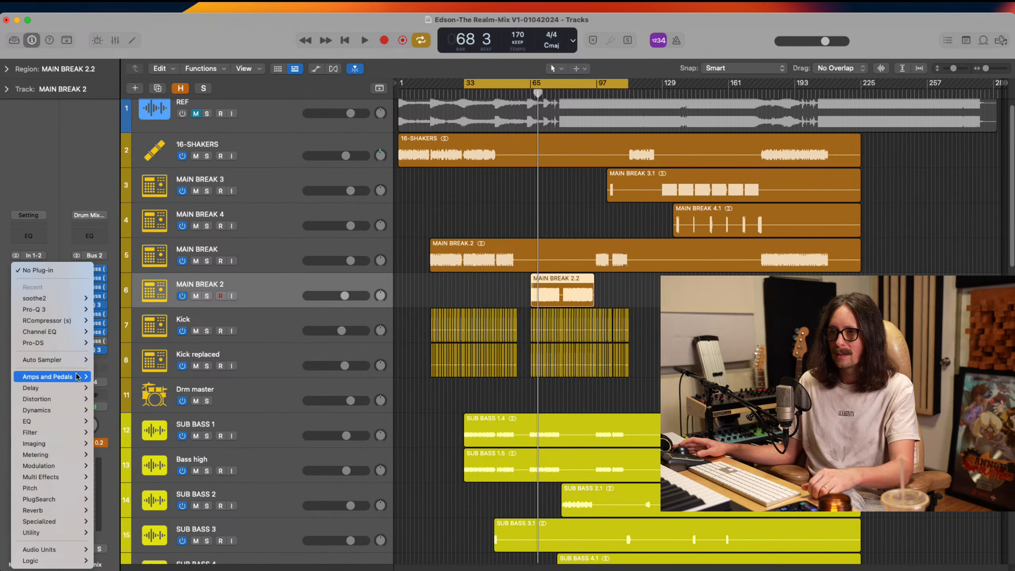
mouse_move(67, 386)
mouse_move(68, 551)
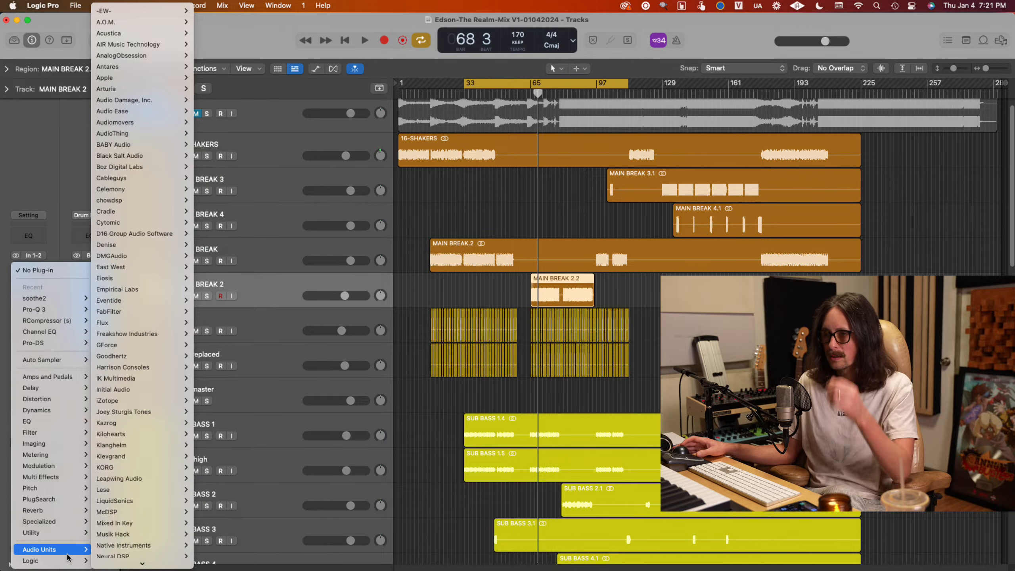
mouse_move(123, 547)
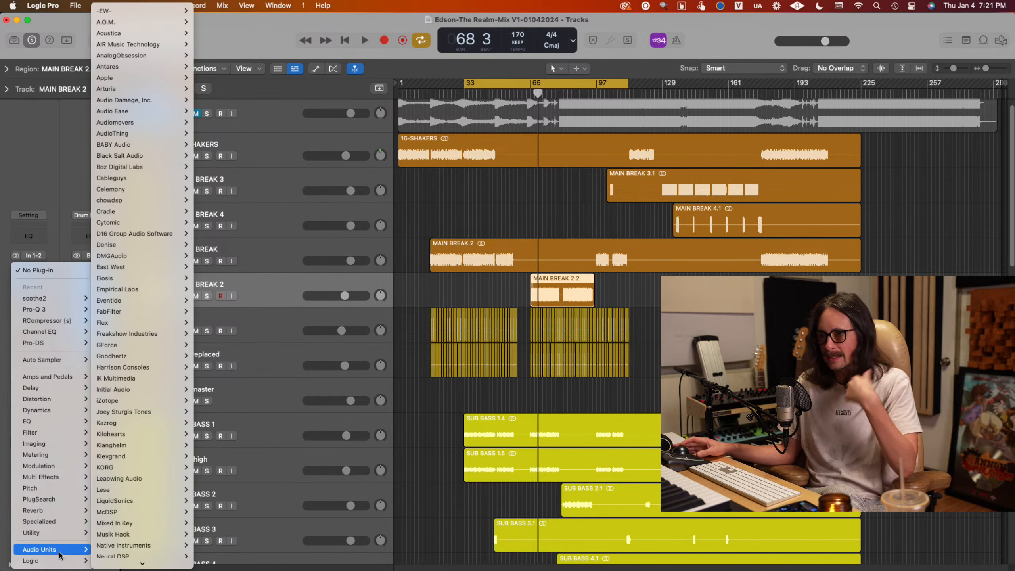
click(40, 173)
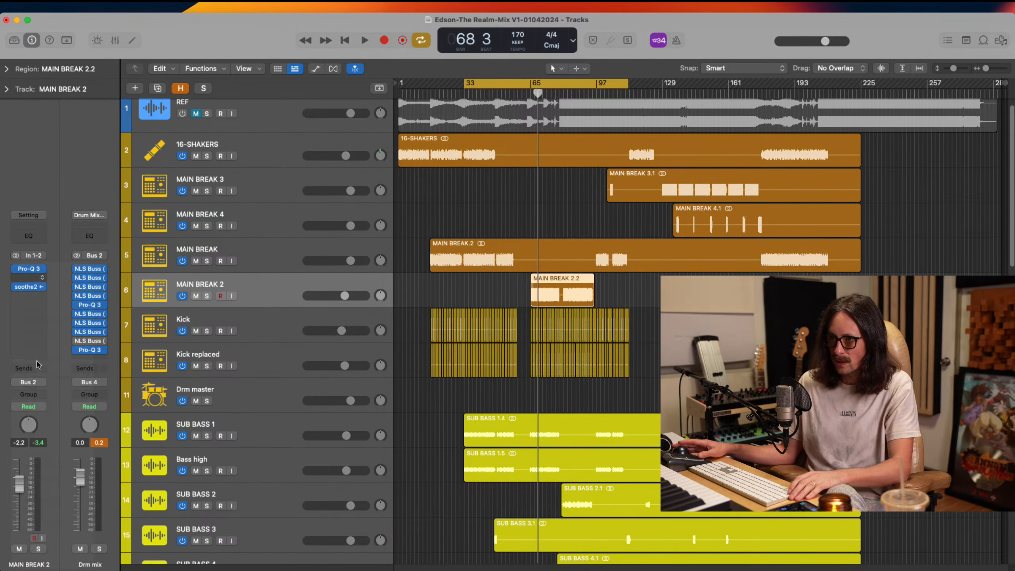
click(40, 280)
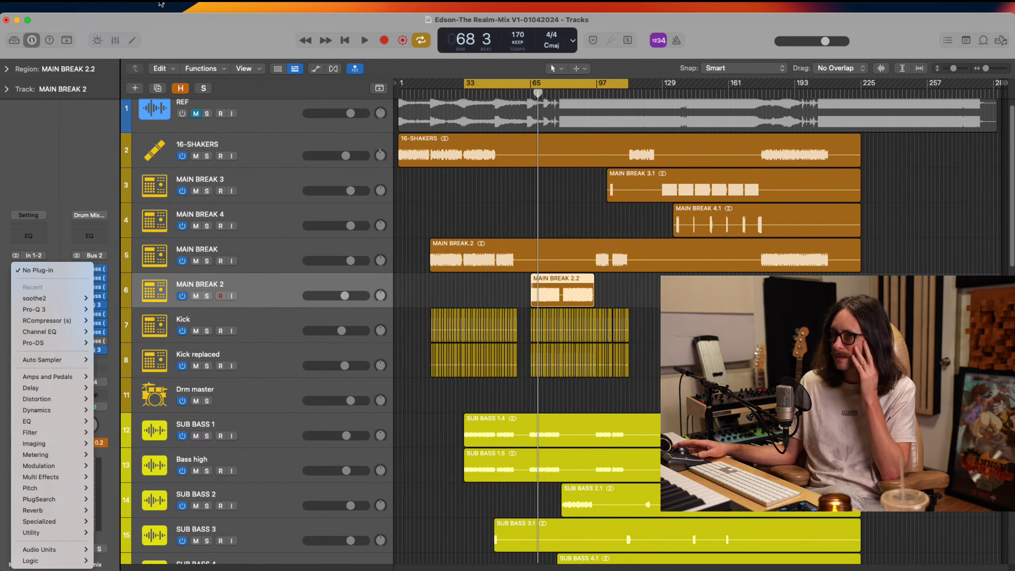
click(33, 173)
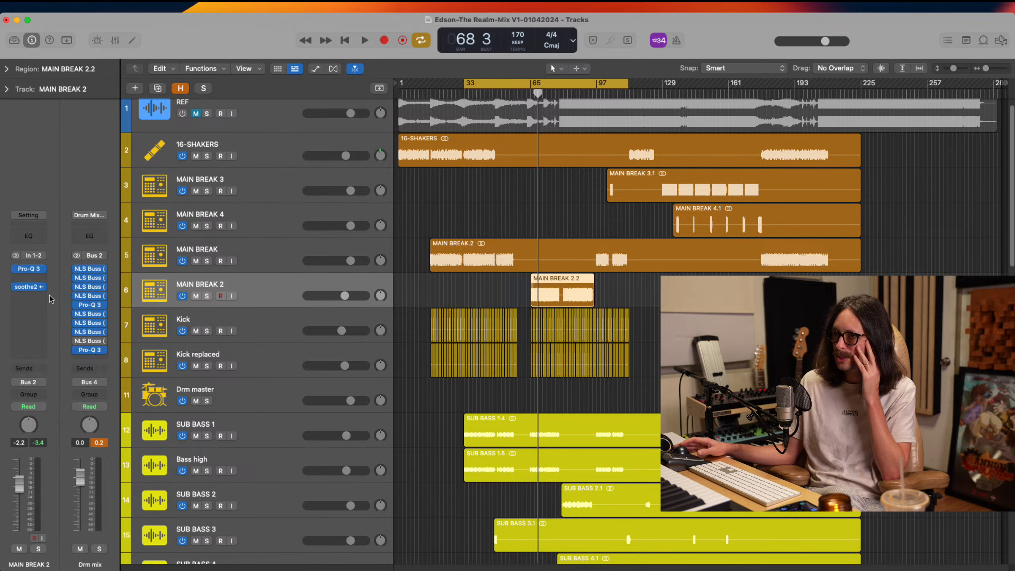
Insert UAD Empirical Labs FATSO Jr on MAIN BREAK 2 between Pro-Q 3 and soothe2
click(43, 284)
mouse_move(48, 549)
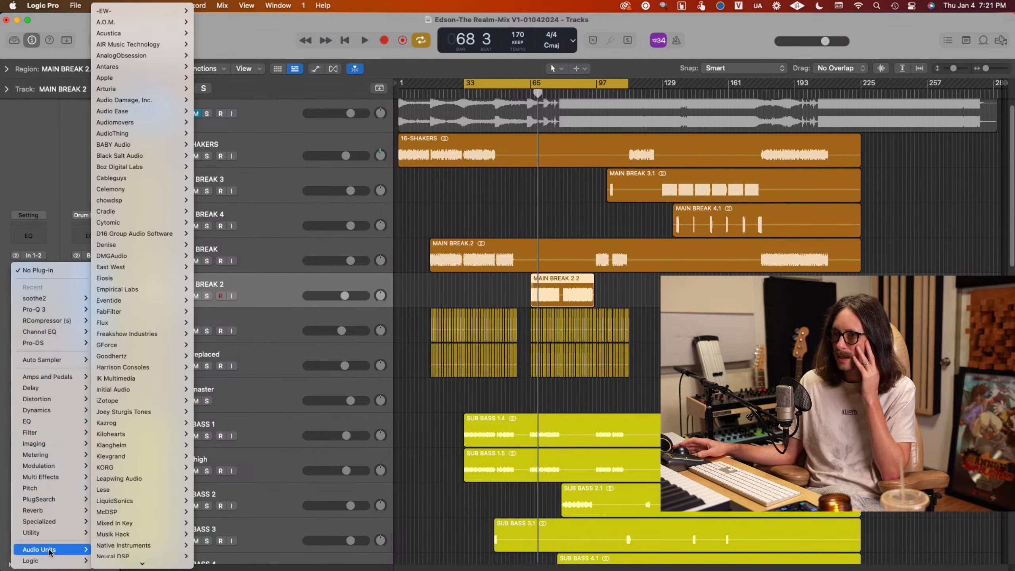
scroll(120, 436, down, 5)
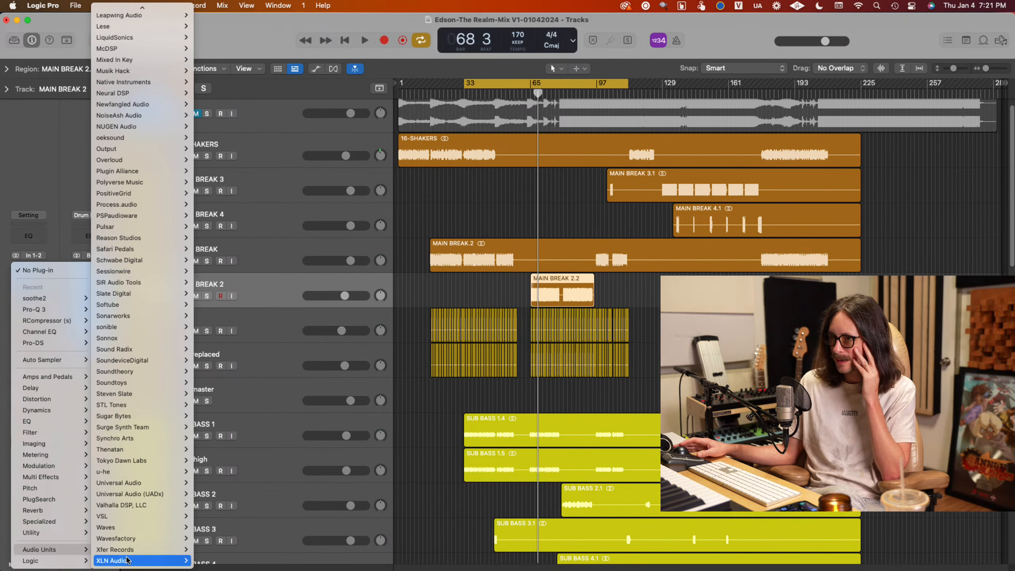
mouse_move(144, 548)
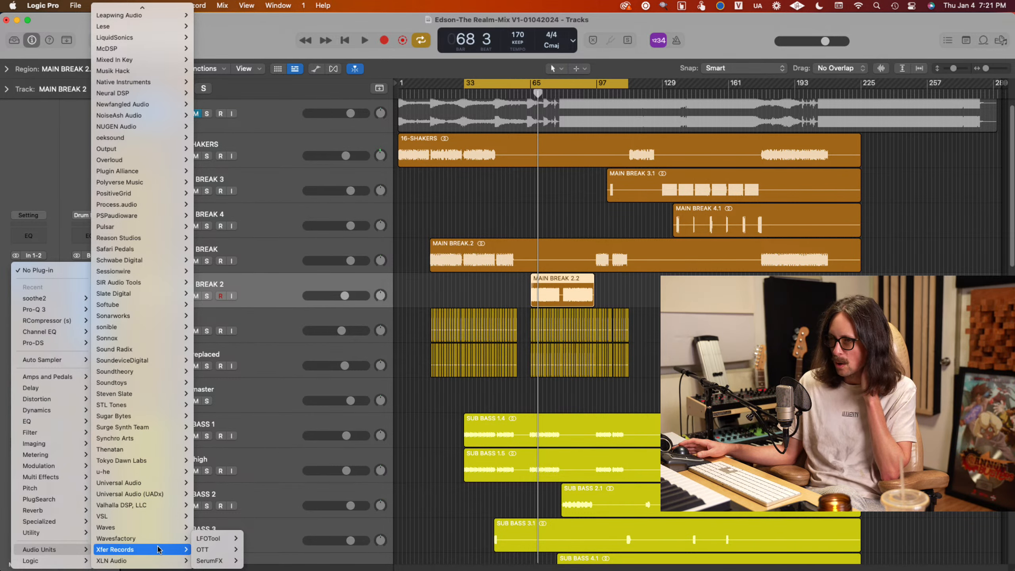
mouse_move(159, 488)
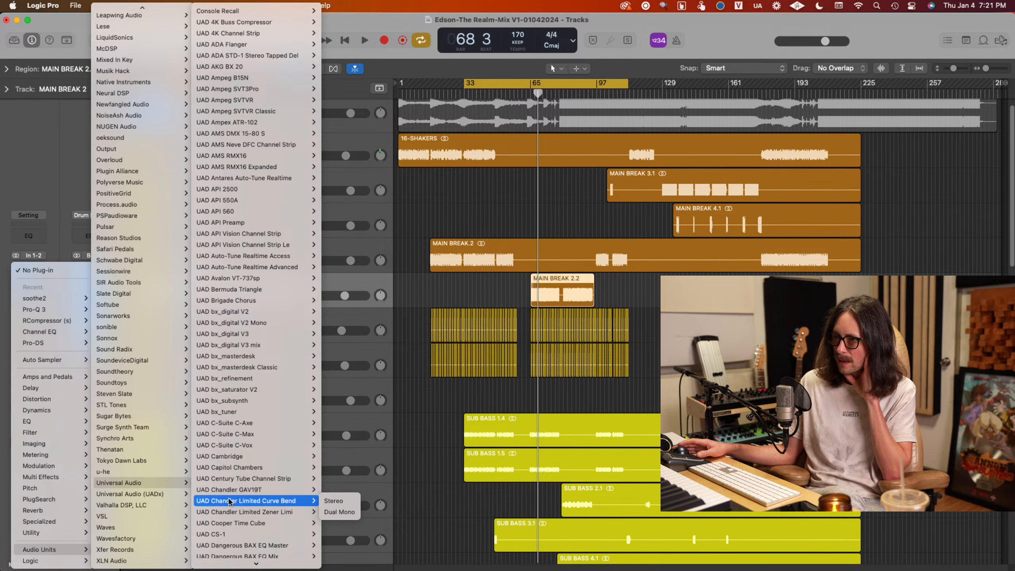
scroll(232, 500, down, 5)
mouse_move(246, 384)
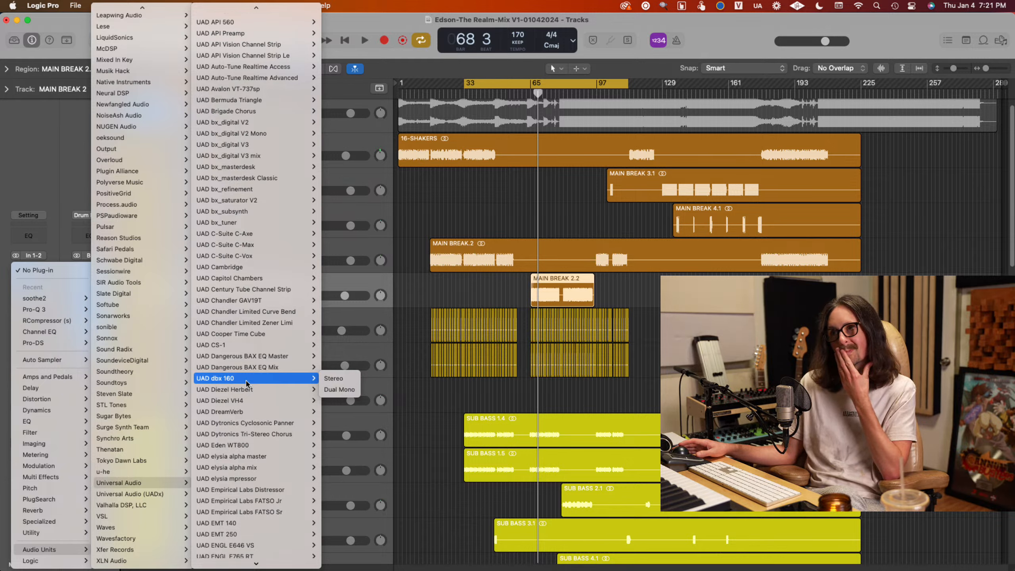
scroll(247, 384, down, 4)
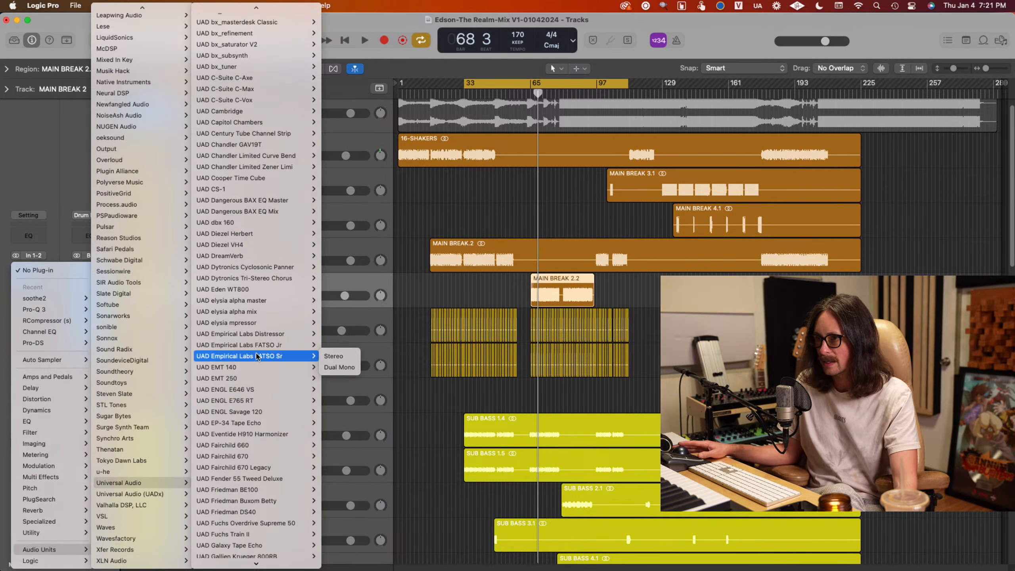
click(543, 446)
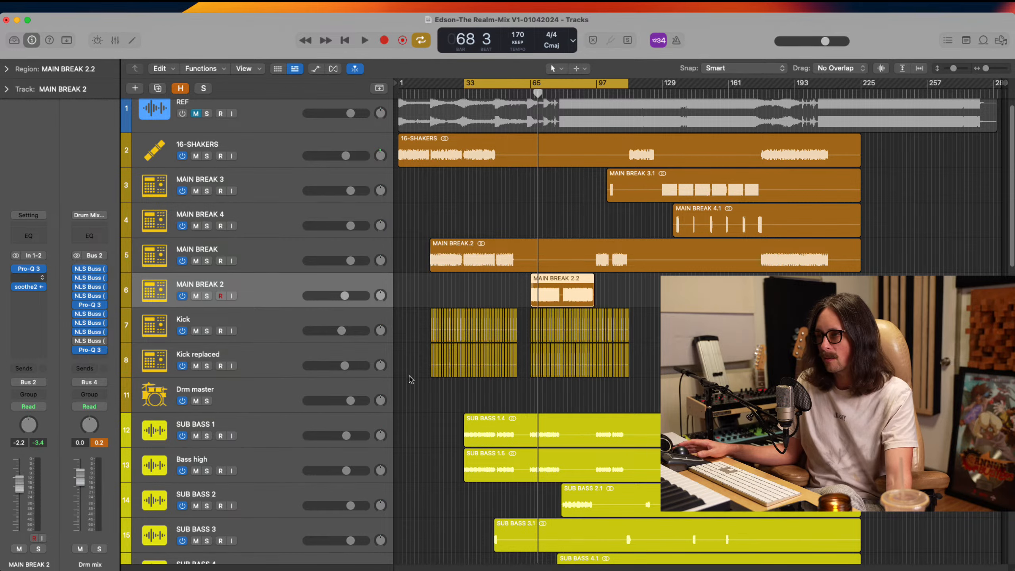
drag(601, 152, 486, 194)
Start the cycle range at bar 65 and adjust FATSO Jr's Warmth on MAIN BREAK 2 during playback
click(329, 279)
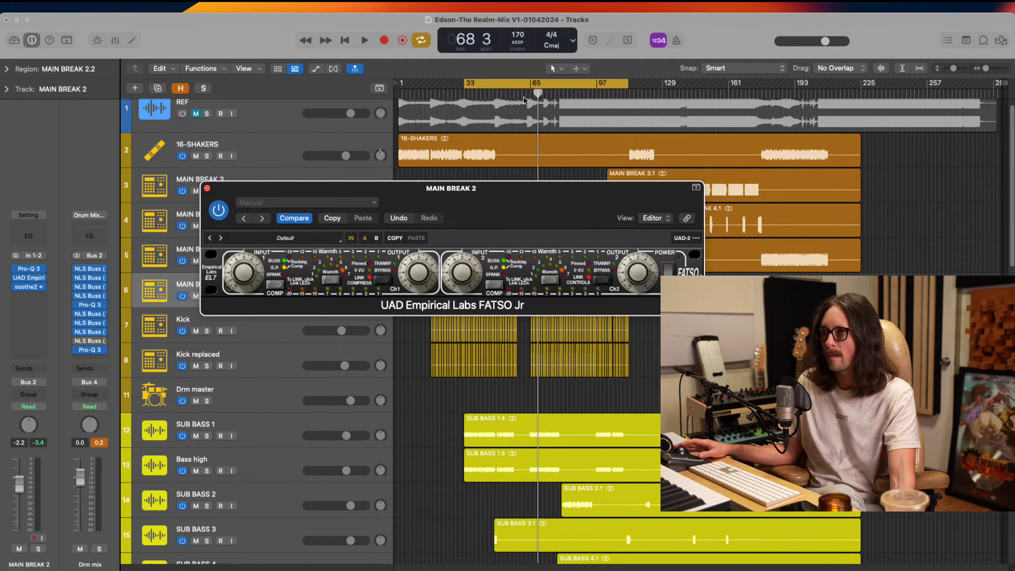
drag(532, 83, 626, 97)
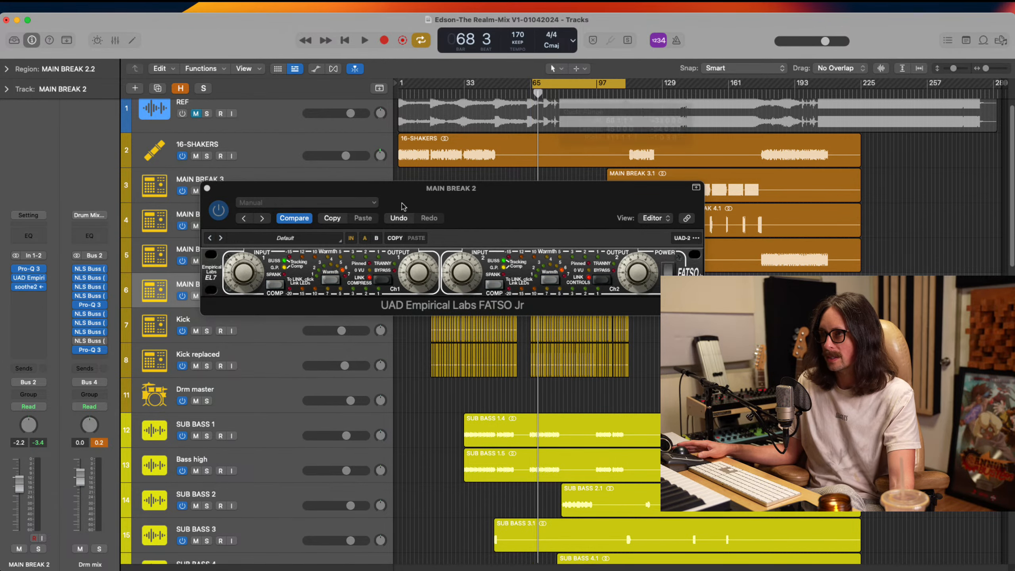
click(331, 283)
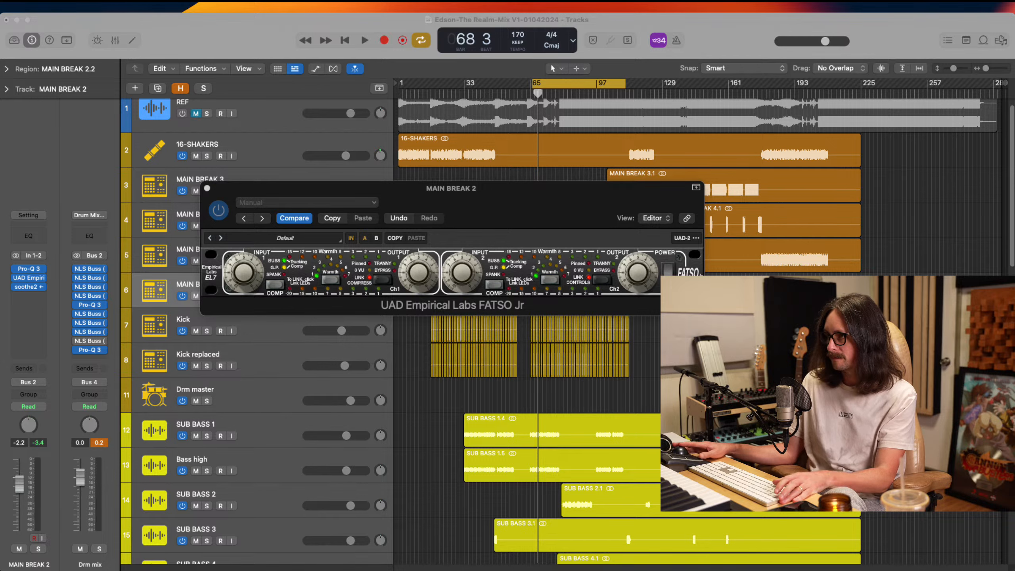
key(space)
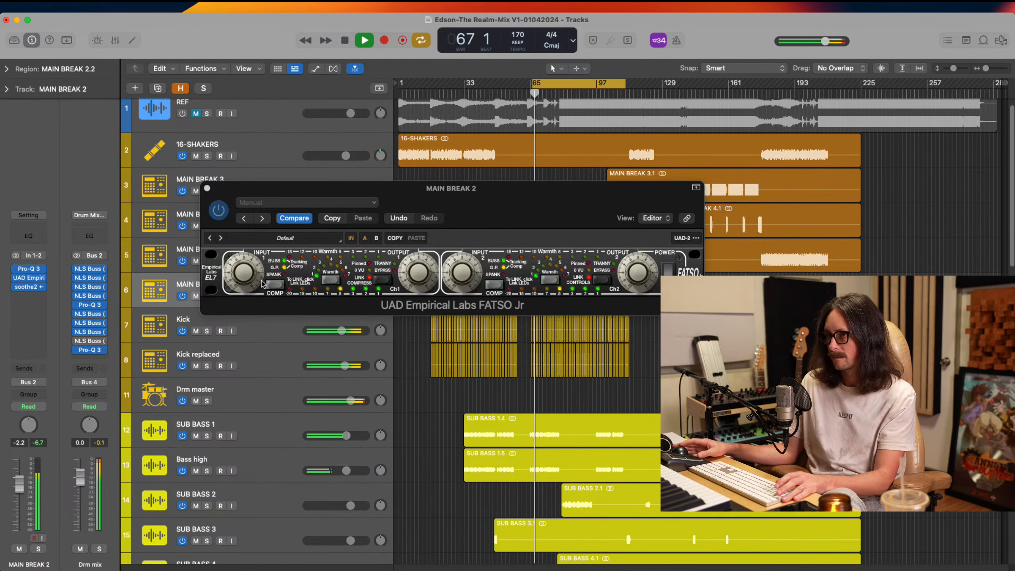
click(329, 282)
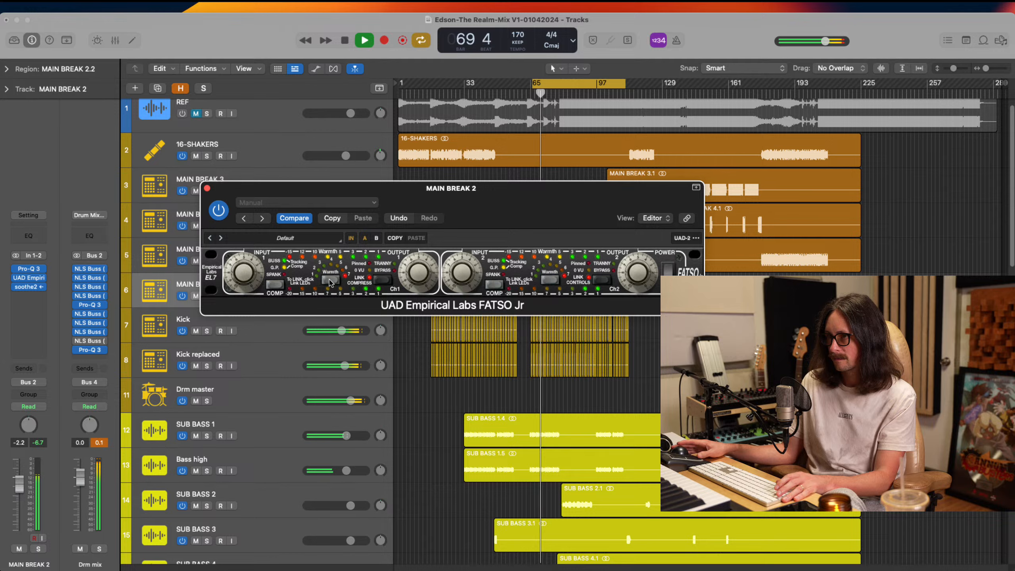
Compare MAIN BREAK 2 with FATSO Jr bypassed and active, and step through its compression modes
click(218, 209)
click(221, 210)
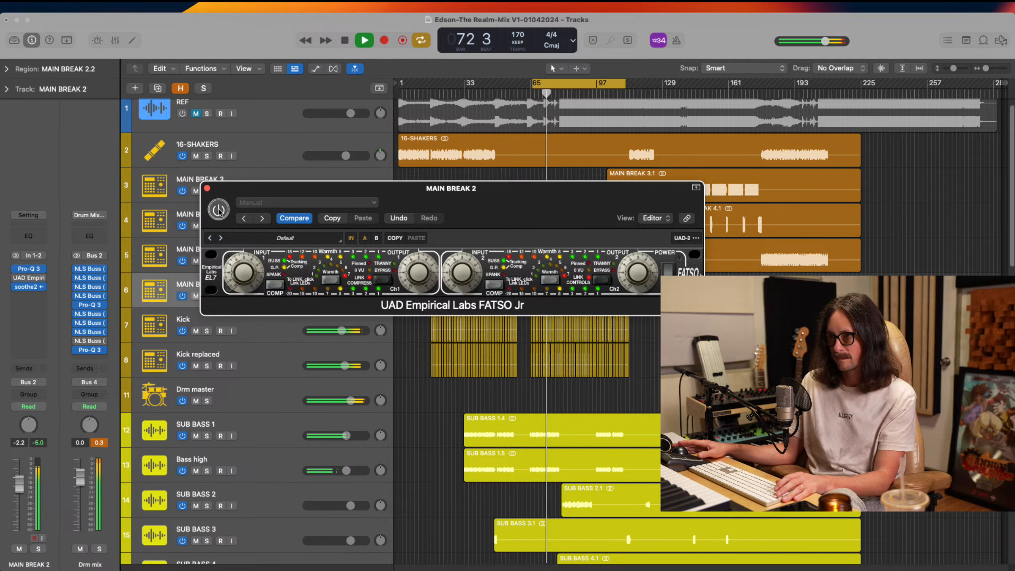
click(280, 283)
click(279, 283)
click(280, 283)
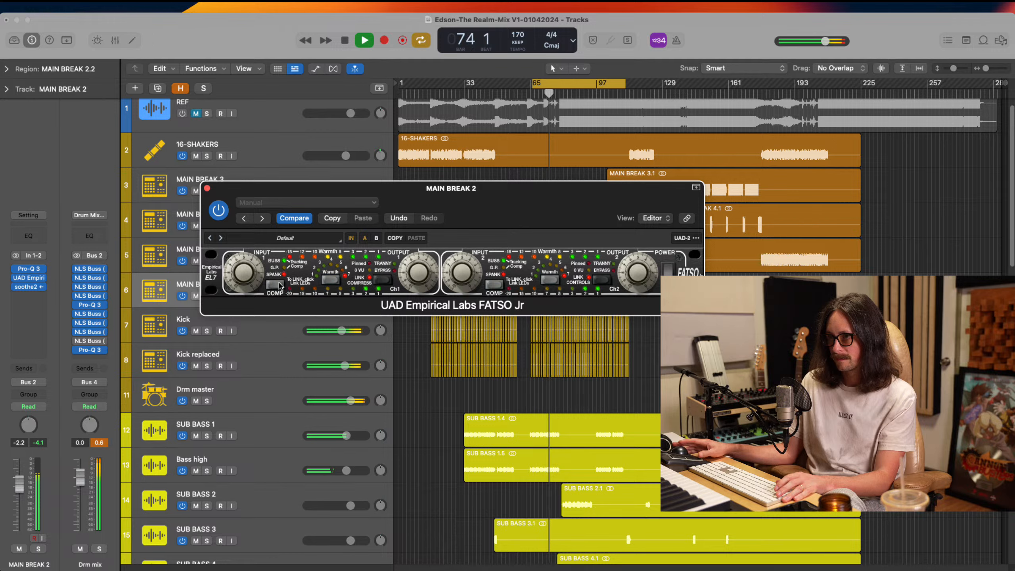
click(280, 284)
click(279, 283)
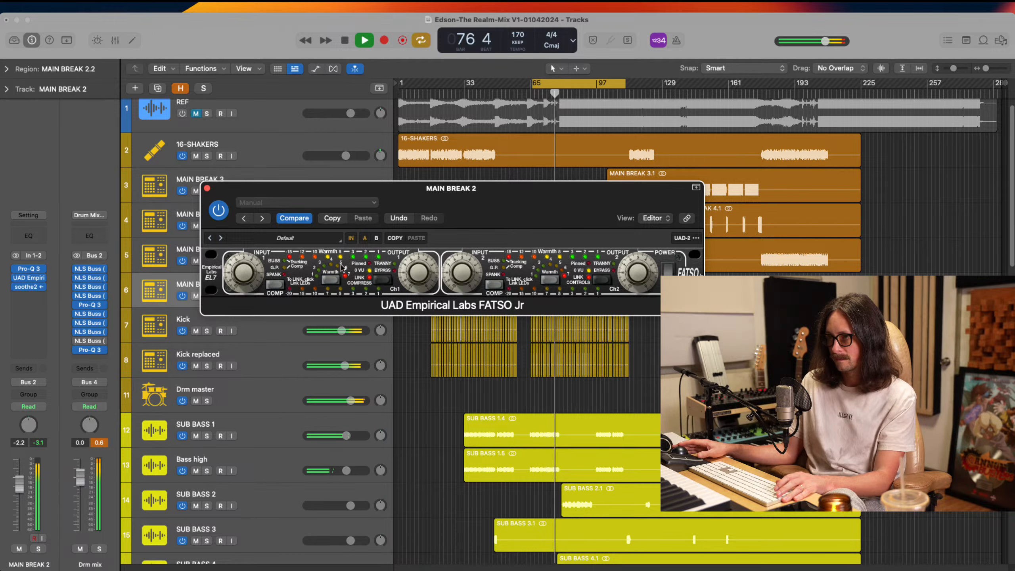
Change FATSO Jr's Warmth level on MAIN BREAK 2 again and audition the section from the cycle start
click(334, 280)
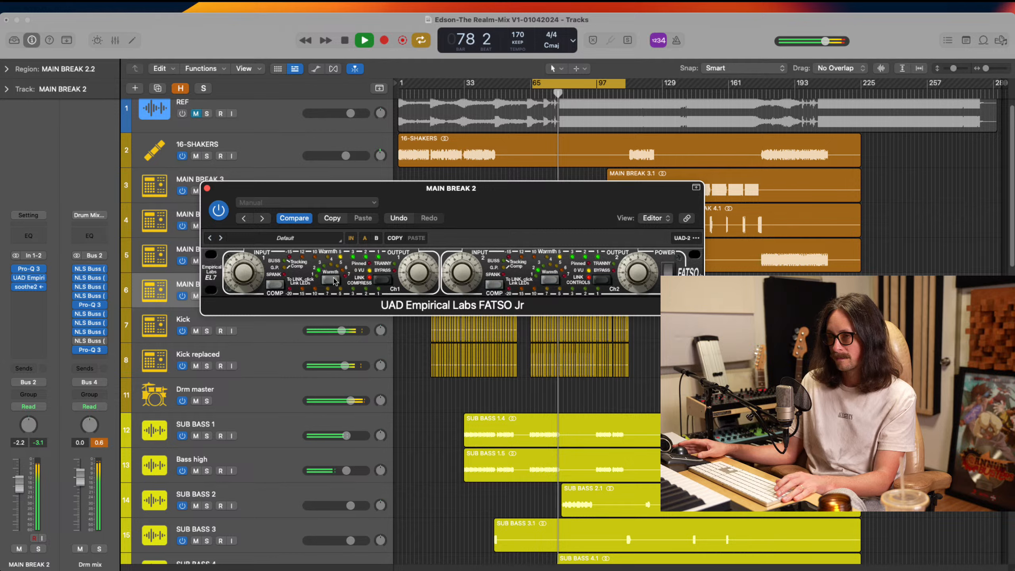
key(space)
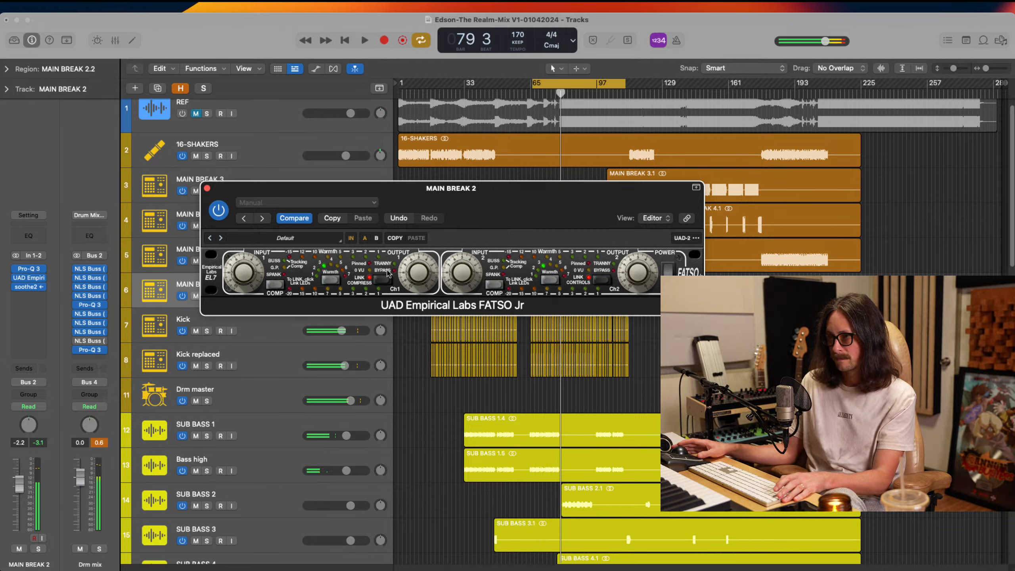
key(space)
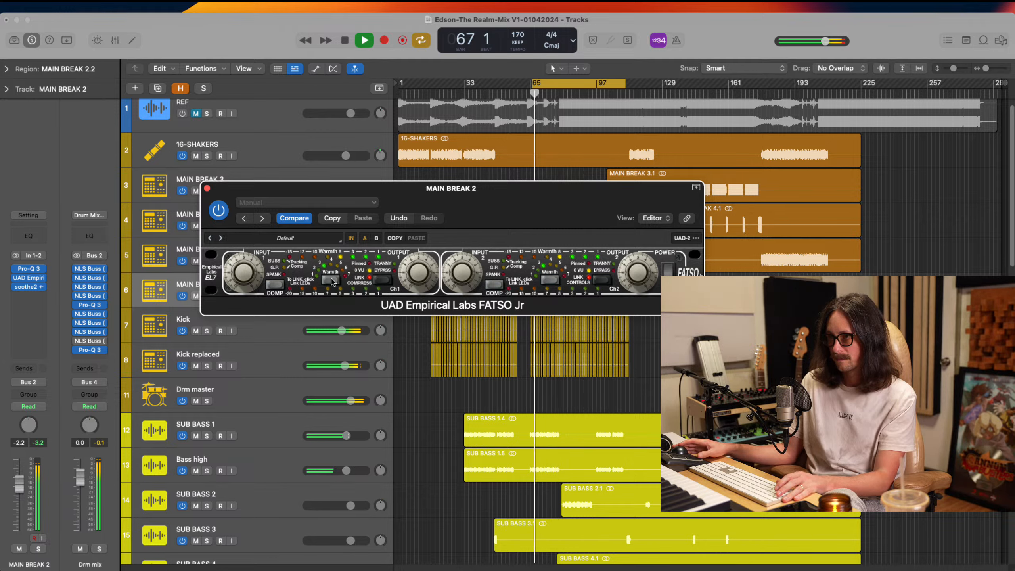
click(333, 282)
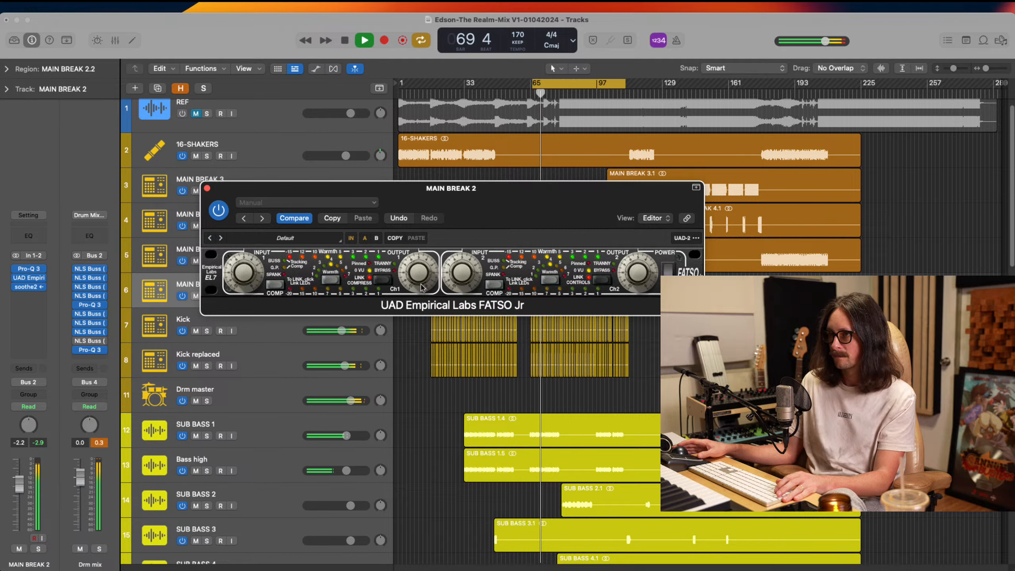
Compare MAIN BREAK 2 with FATSO Jr bypassed and active in the full mix, ending with playback stopped
click(218, 209)
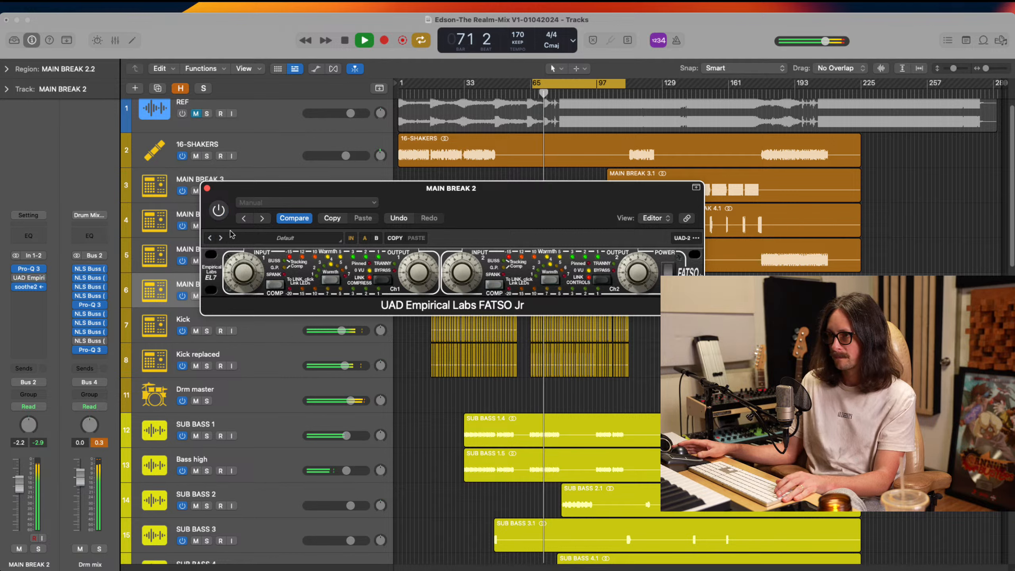
click(218, 210)
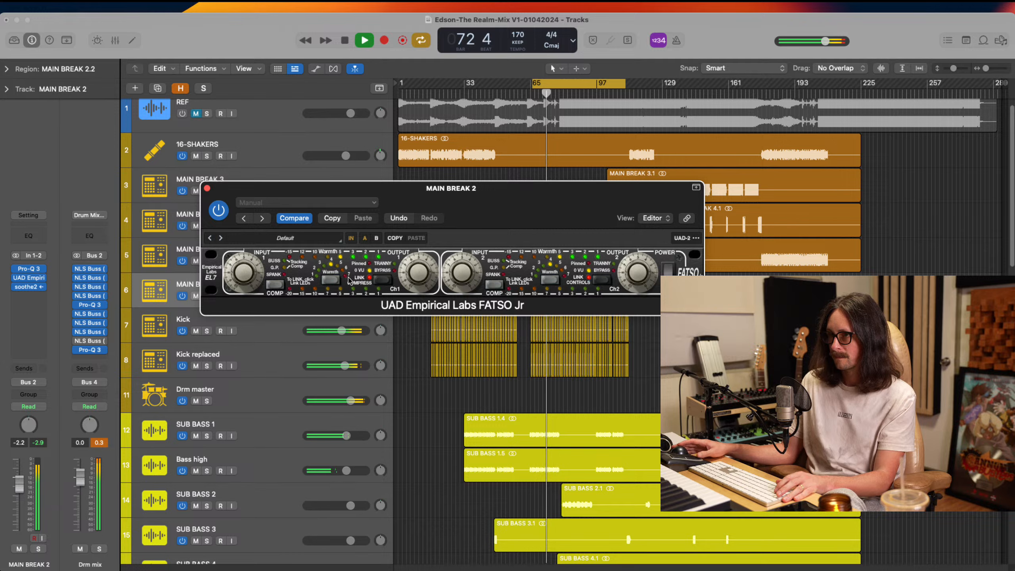
key(space)
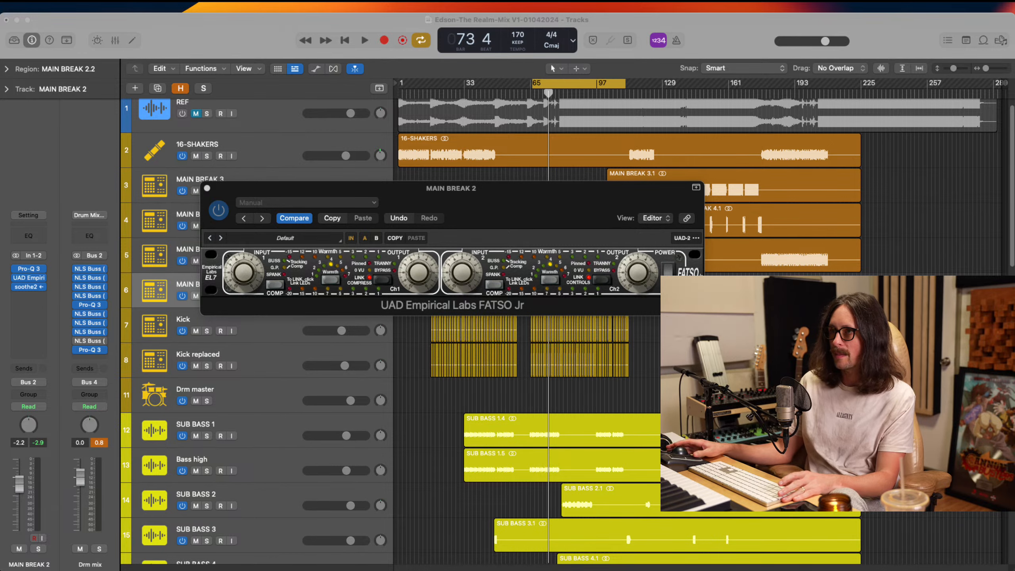
click(358, 224)
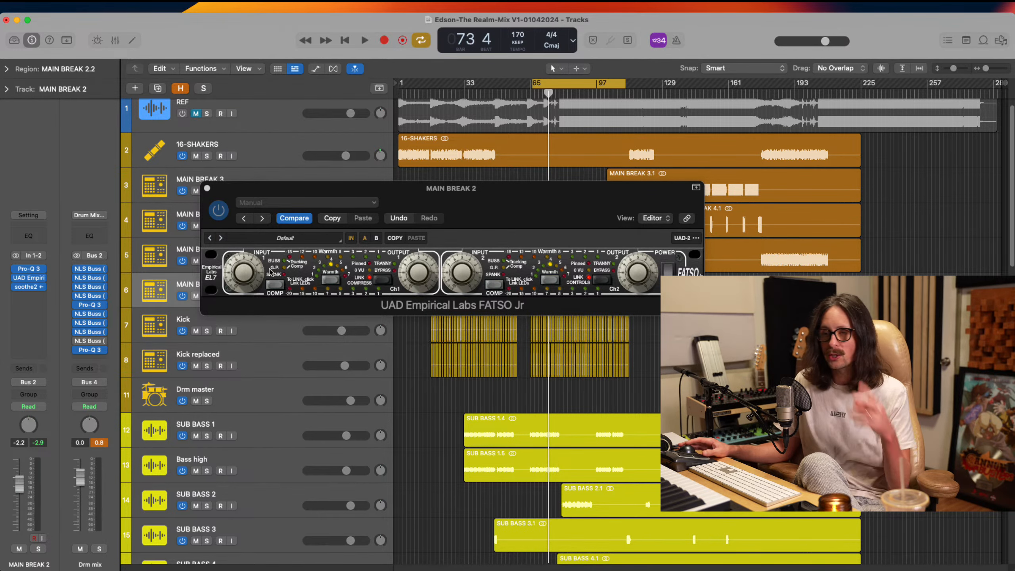
Step through FATSO Jr's compression modes on MAIN BREAK 2 with playback stopped
click(278, 286)
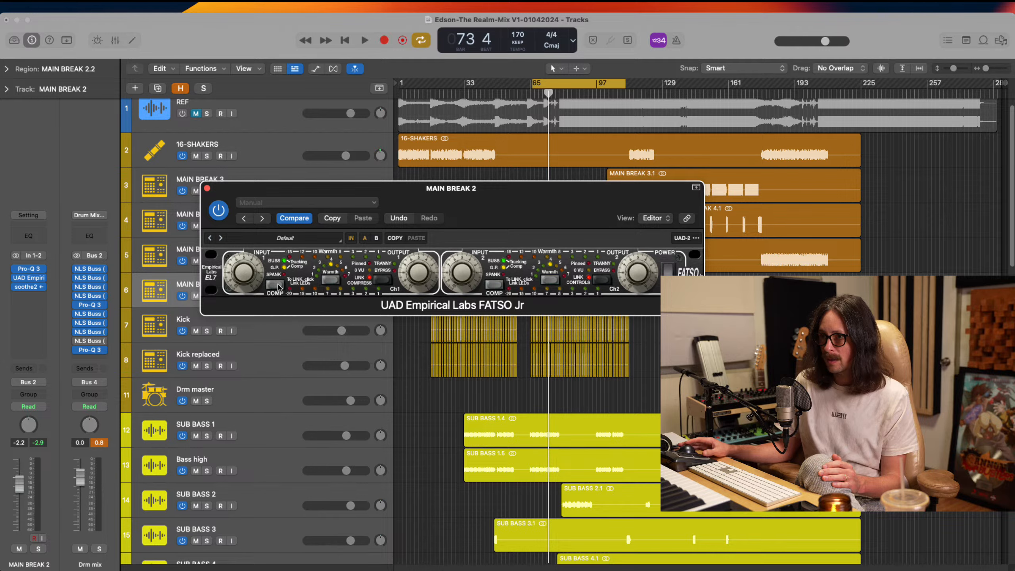
click(278, 286)
click(278, 286)
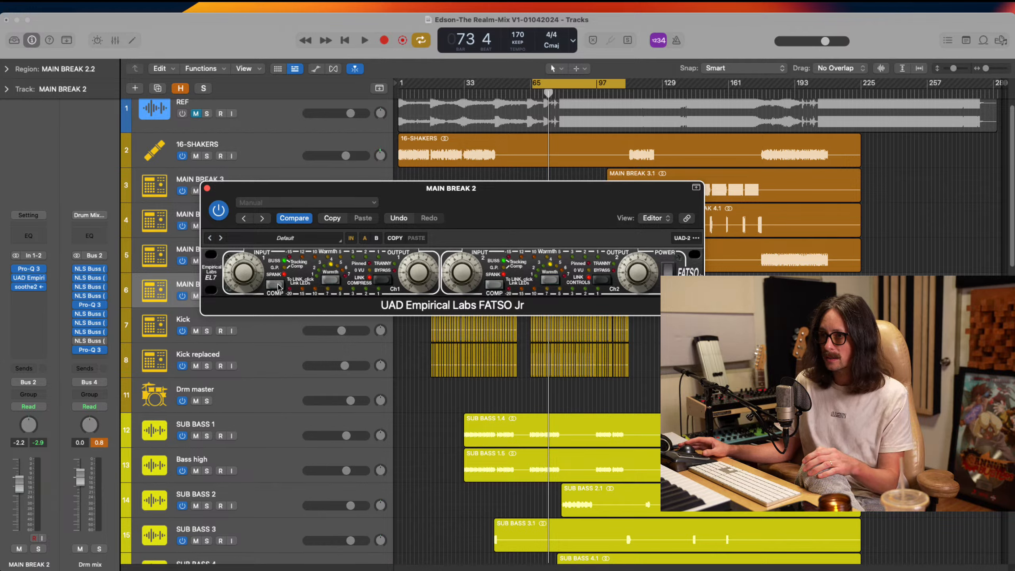
click(278, 286)
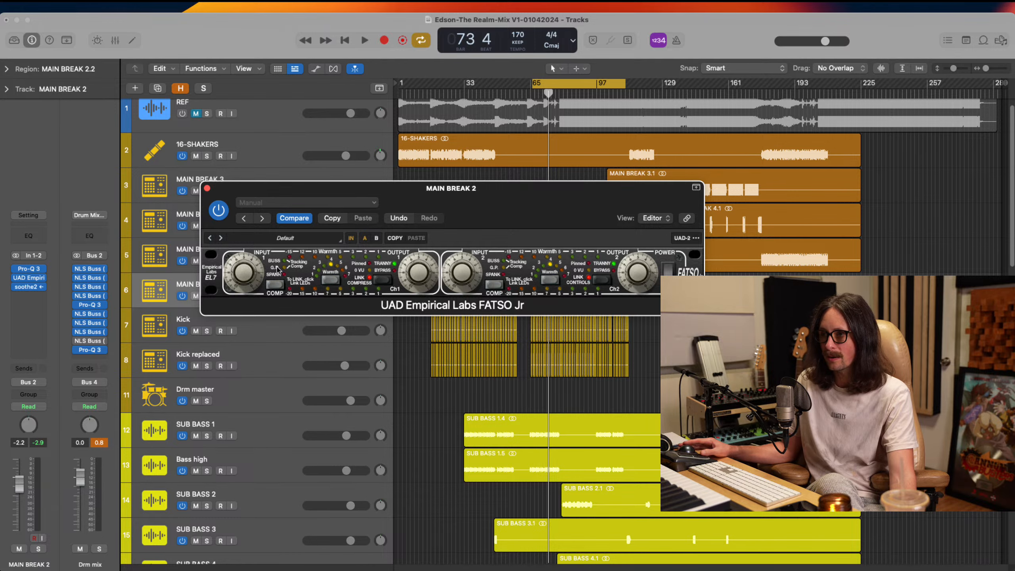
Play the section from the cycle start and fine-tune FATSO Jr's channel 1 input level on MAIN BREAK 2
key(super+Tab)
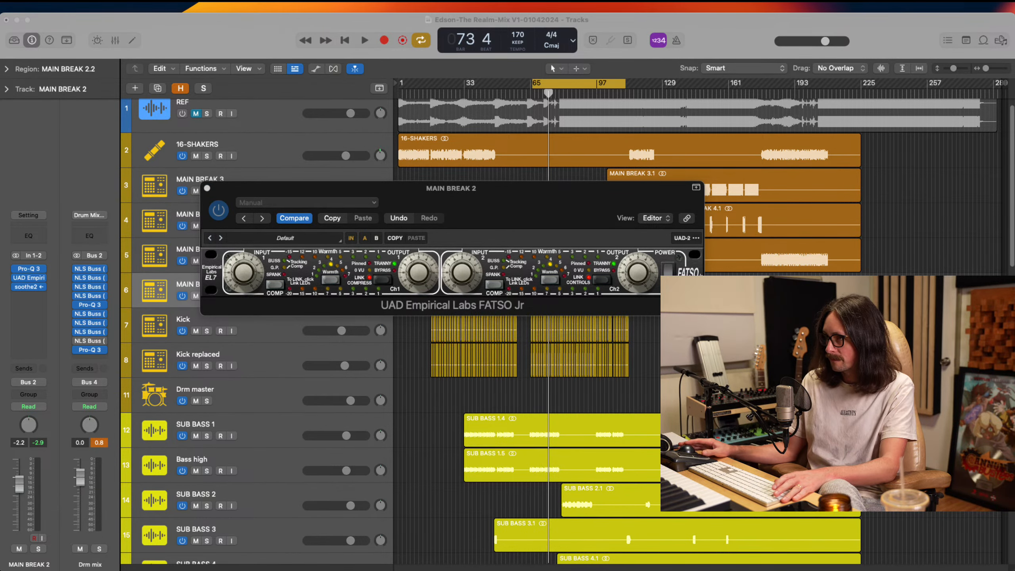
key(super+Tab)
key(space)
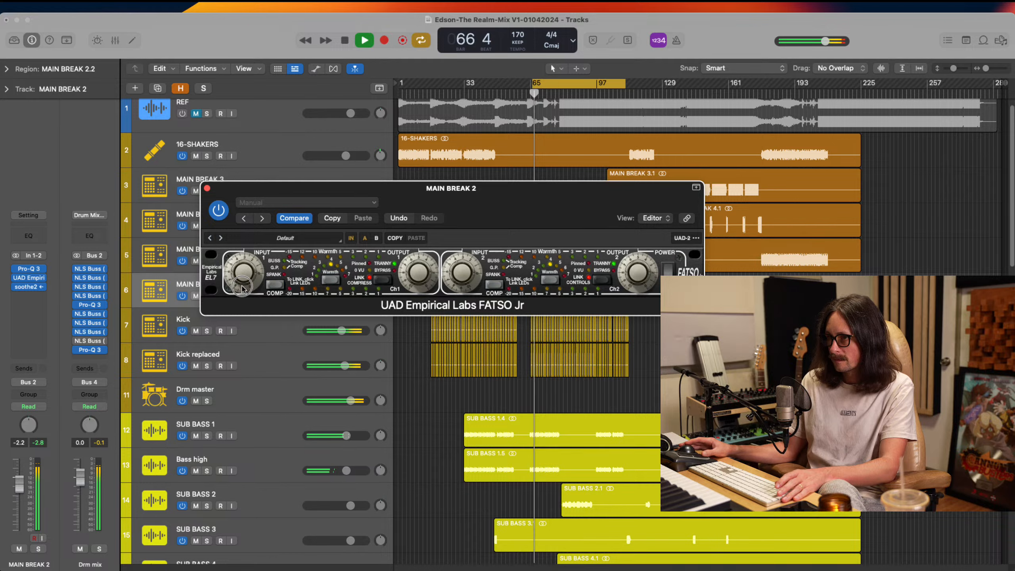
drag(242, 287, 242, 288)
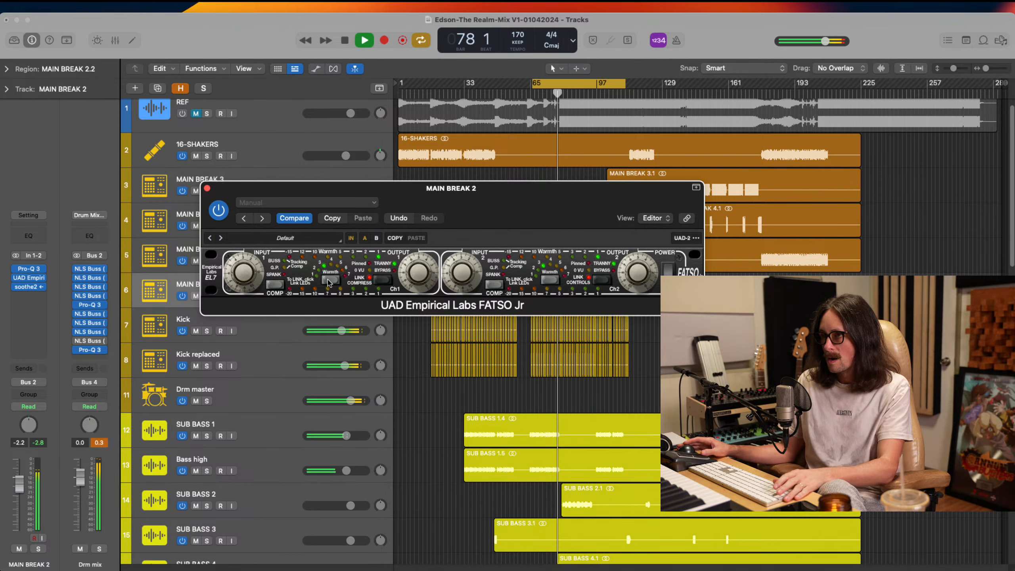
key(space)
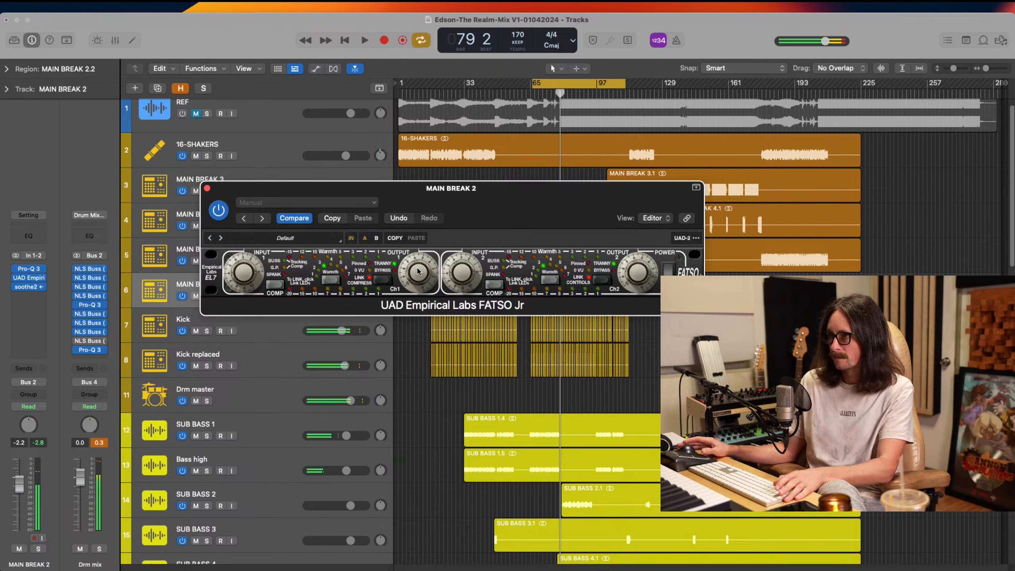
Fine-tune FATSO Jr's output level on MAIN BREAK 2 during playback, comparing the level with the plug-in bypassed and active
key(space)
click(224, 212)
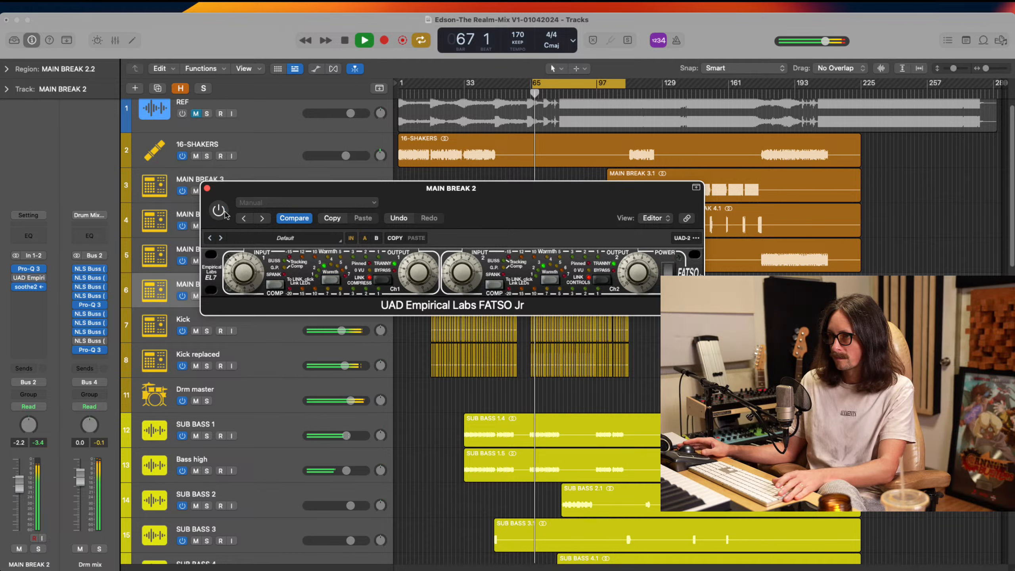
click(224, 212)
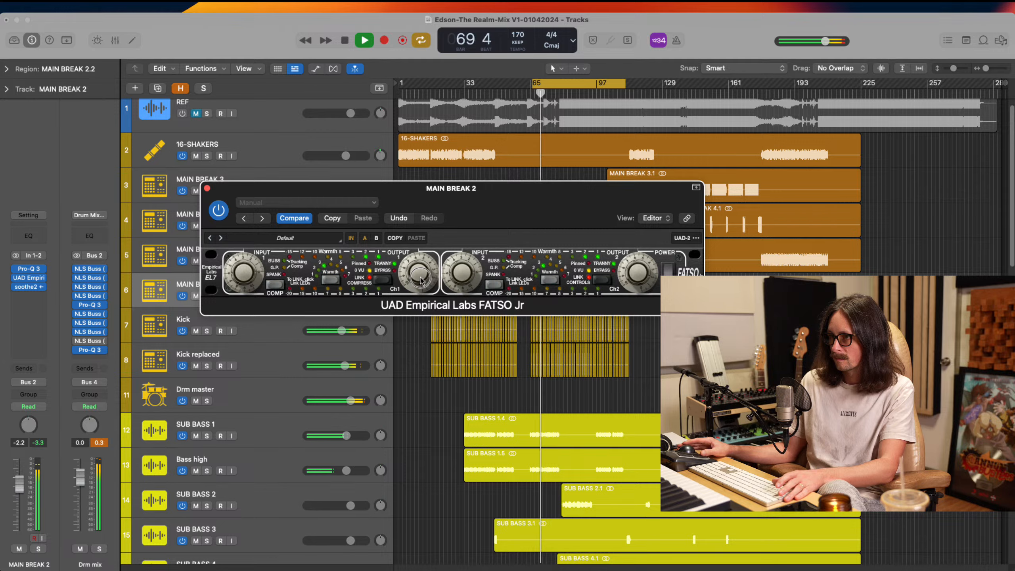
drag(419, 278, 419, 279)
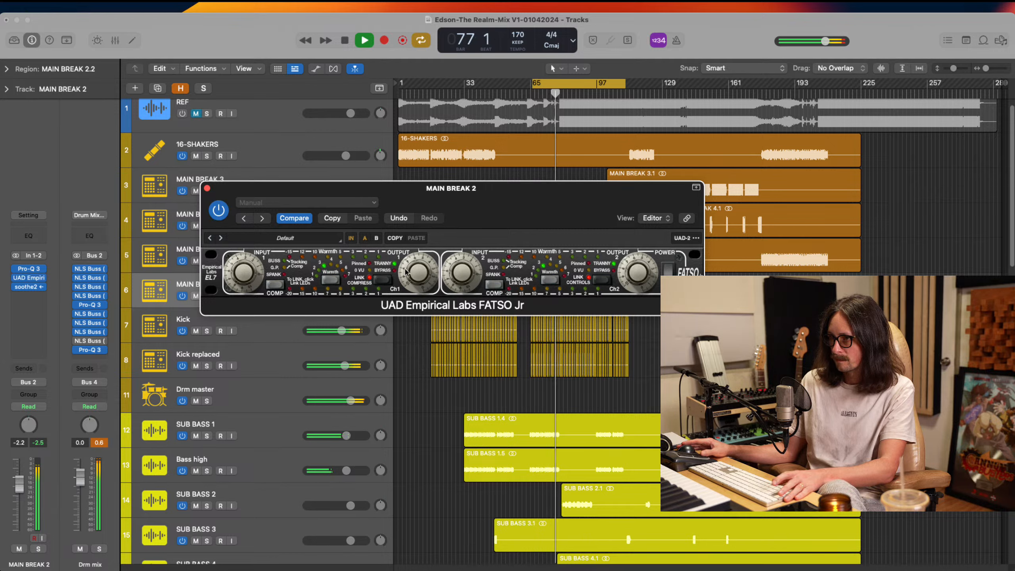
click(224, 212)
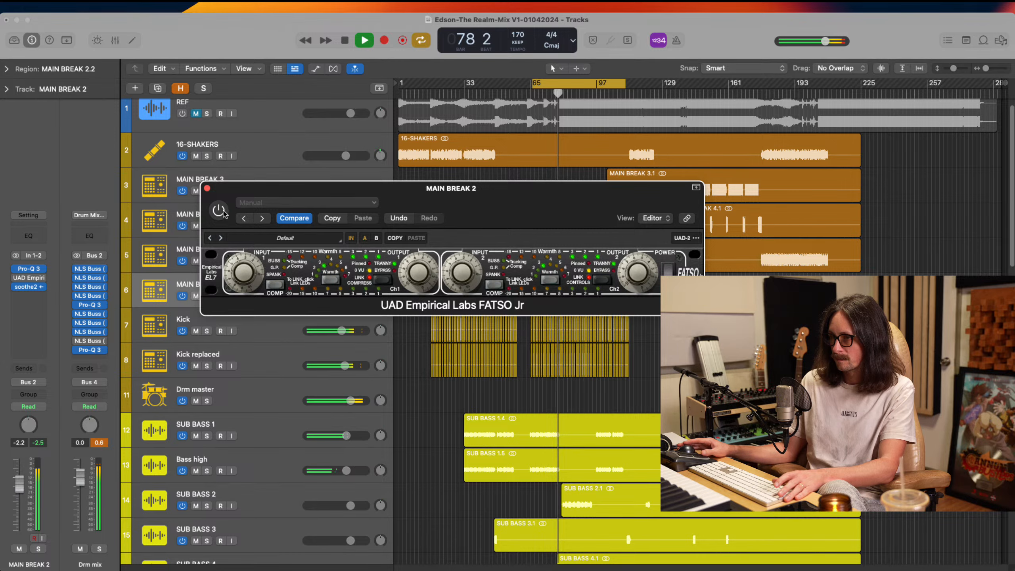
click(223, 212)
key(space)
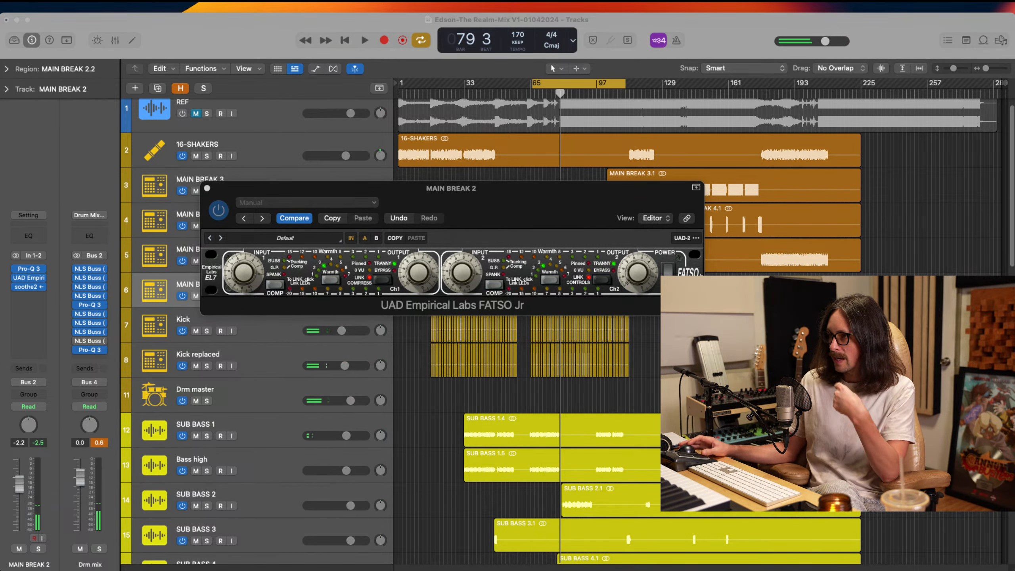
Solo MAIN BREAK 2 and play it from the cycle start, repositioning the FATSO Jr window over the tracks
click(280, 135)
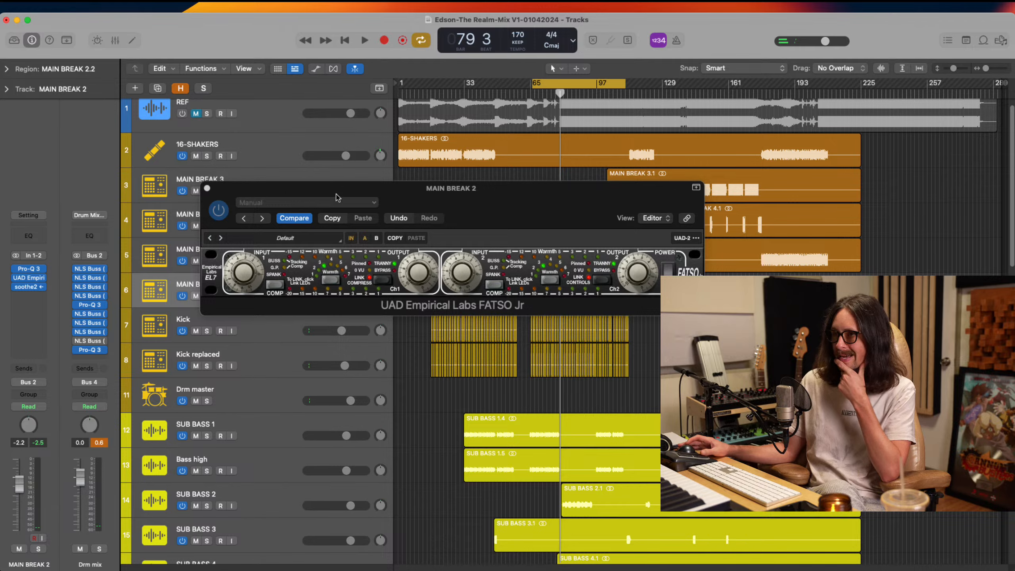
drag(342, 194, 465, 369)
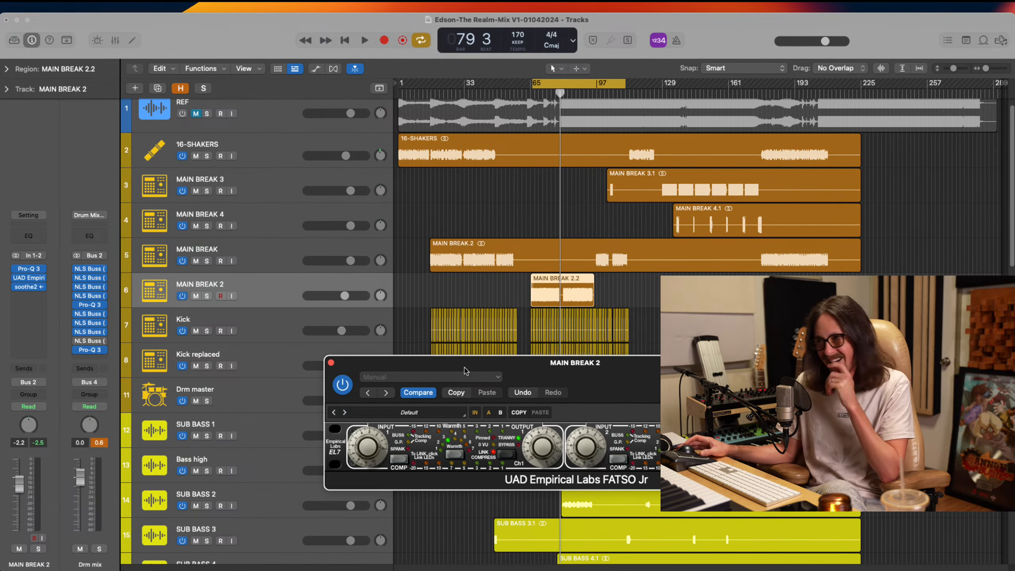
key(s)
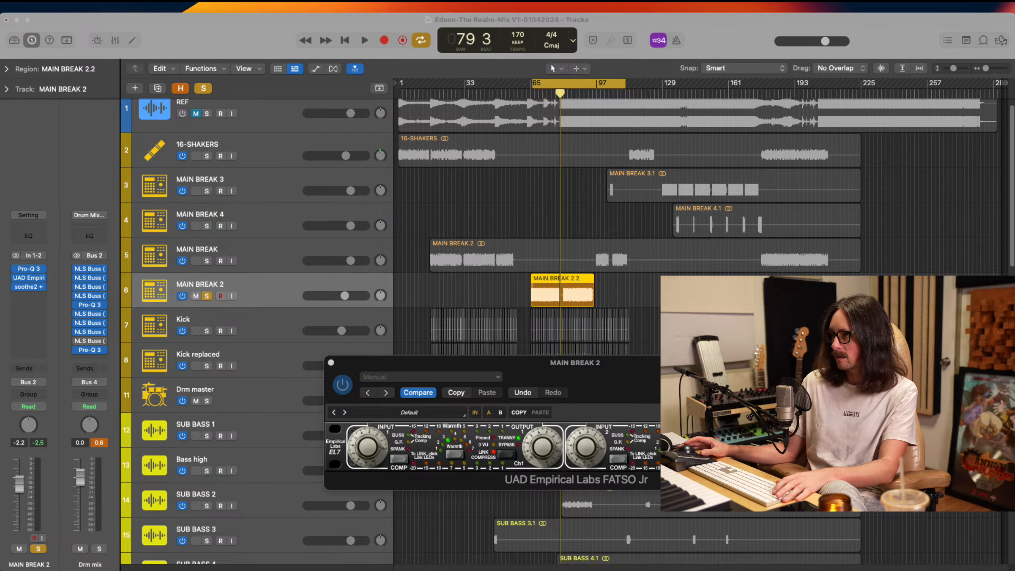
key(space)
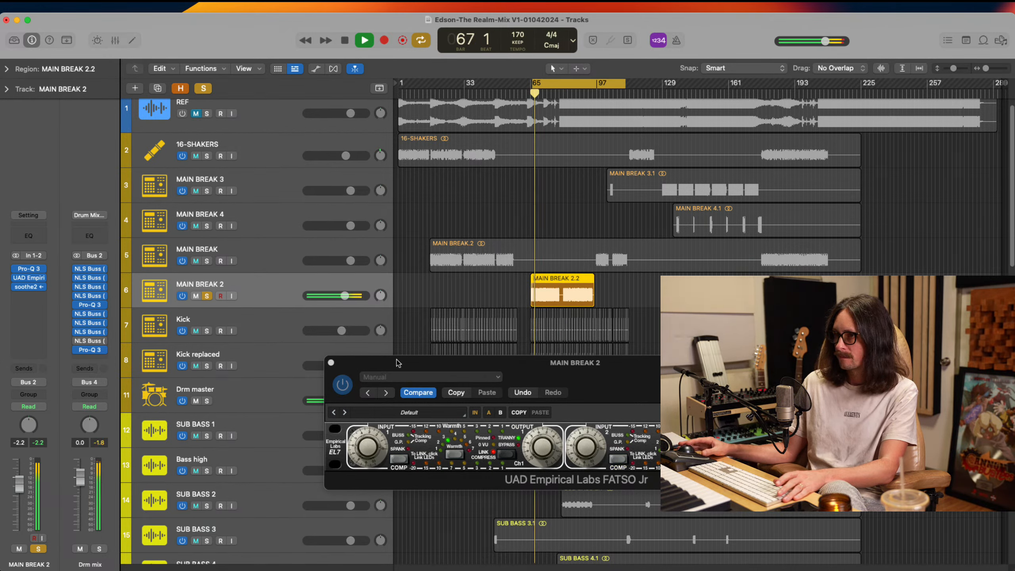
drag(394, 360, 329, 281)
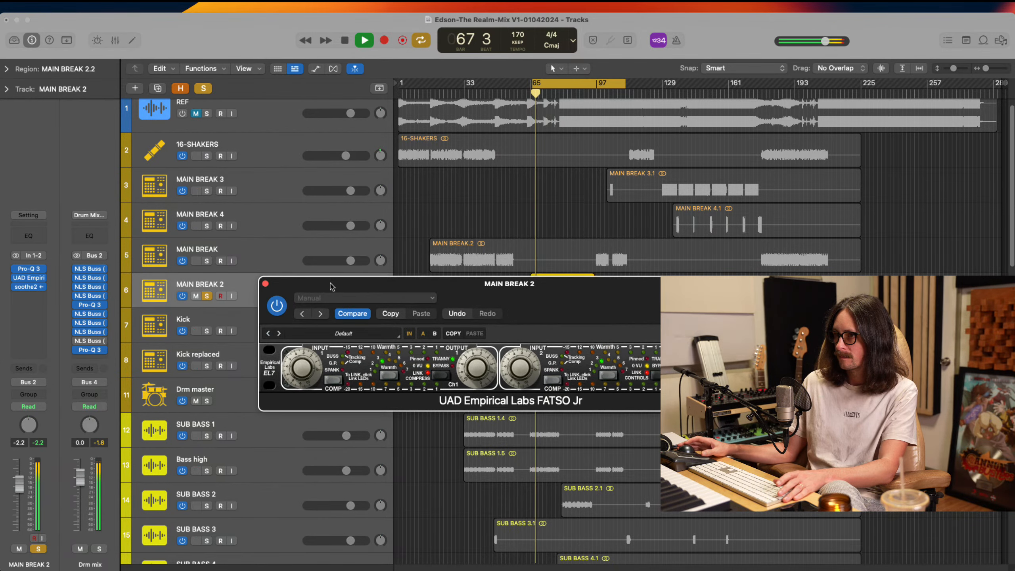
Compare the soloed MAIN BREAK 2 with FATSO Jr bypassed and active over two playback passes
click(276, 306)
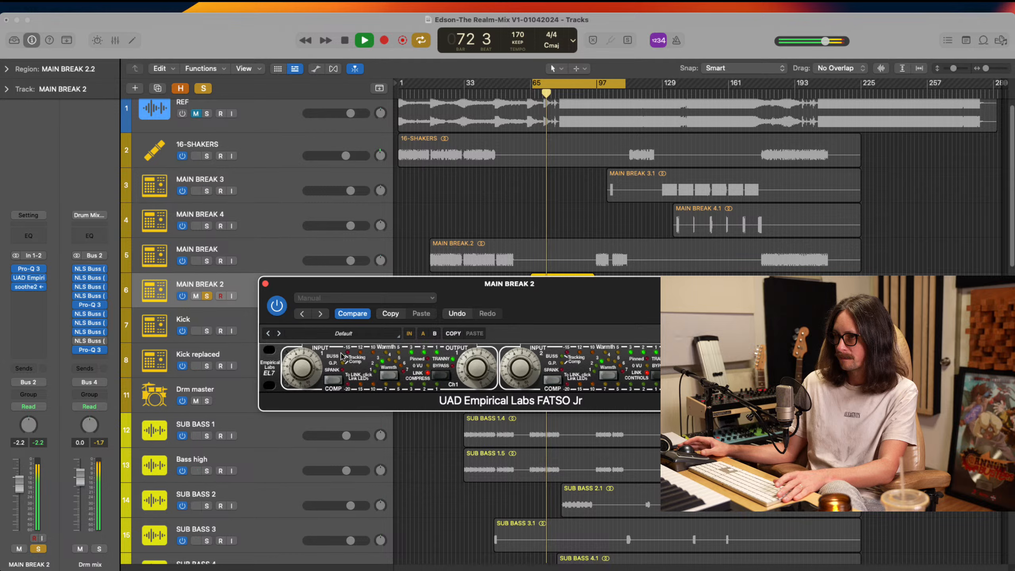
click(282, 312)
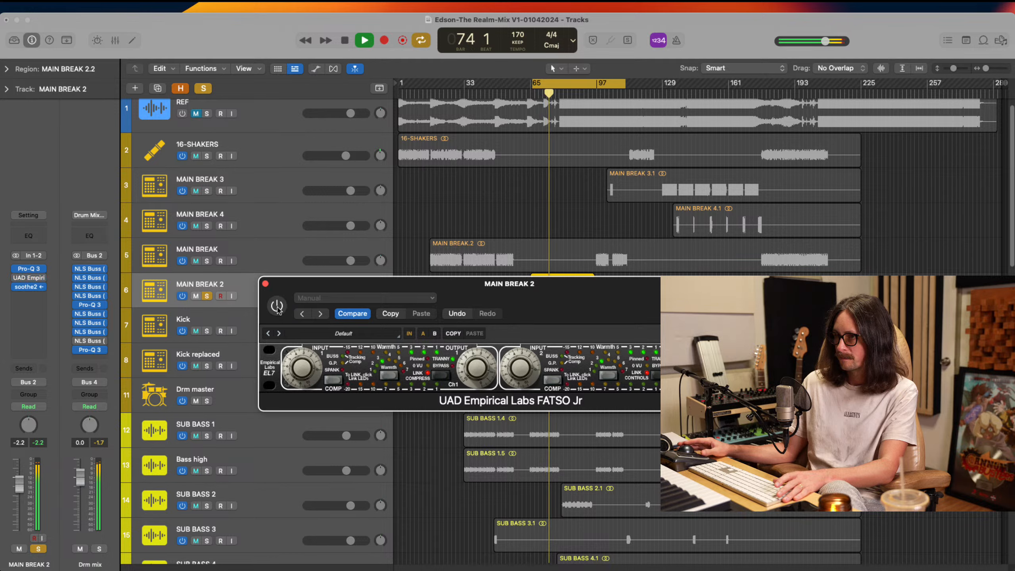
click(277, 306)
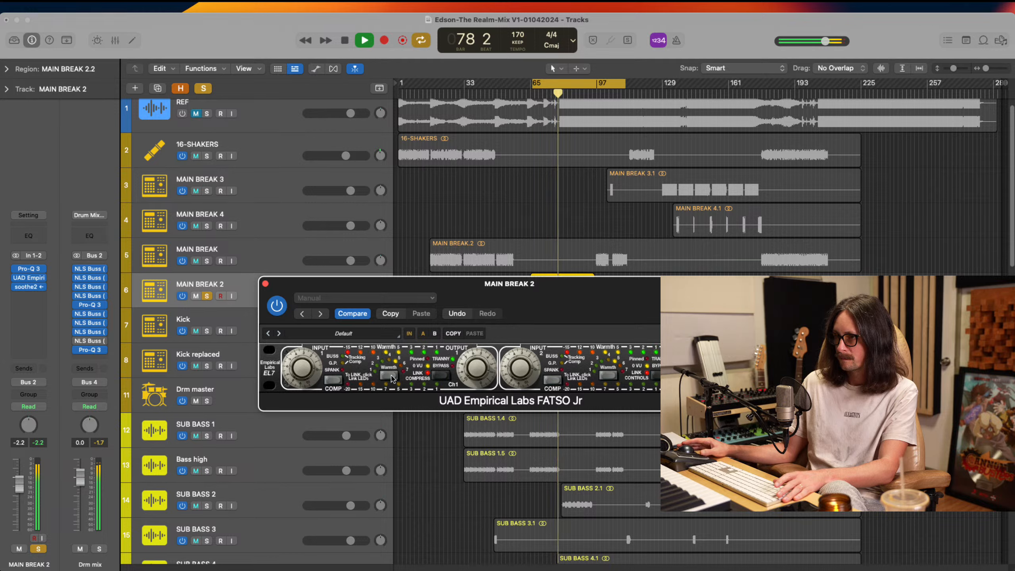
key(space)
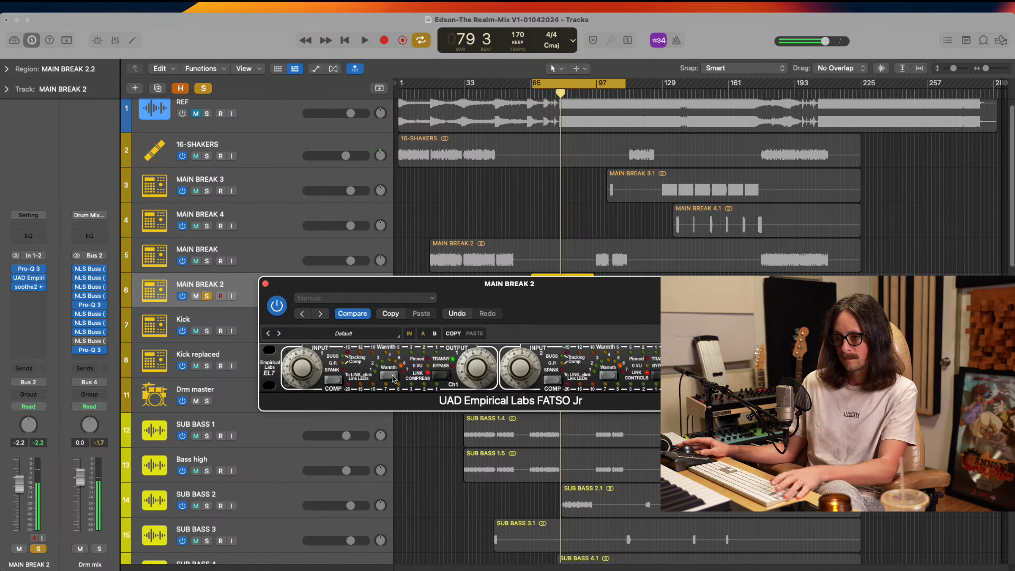
key(space)
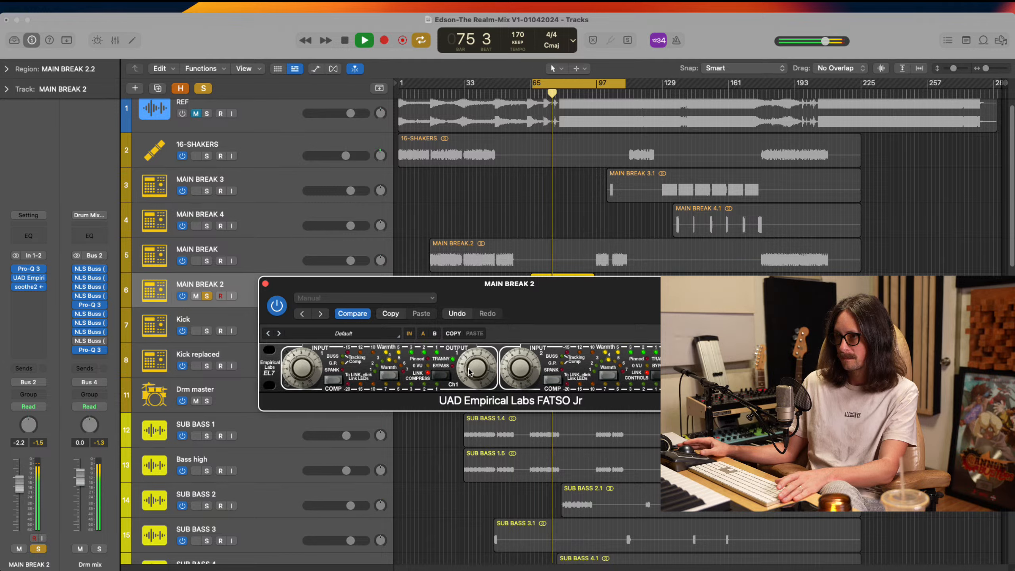
click(276, 305)
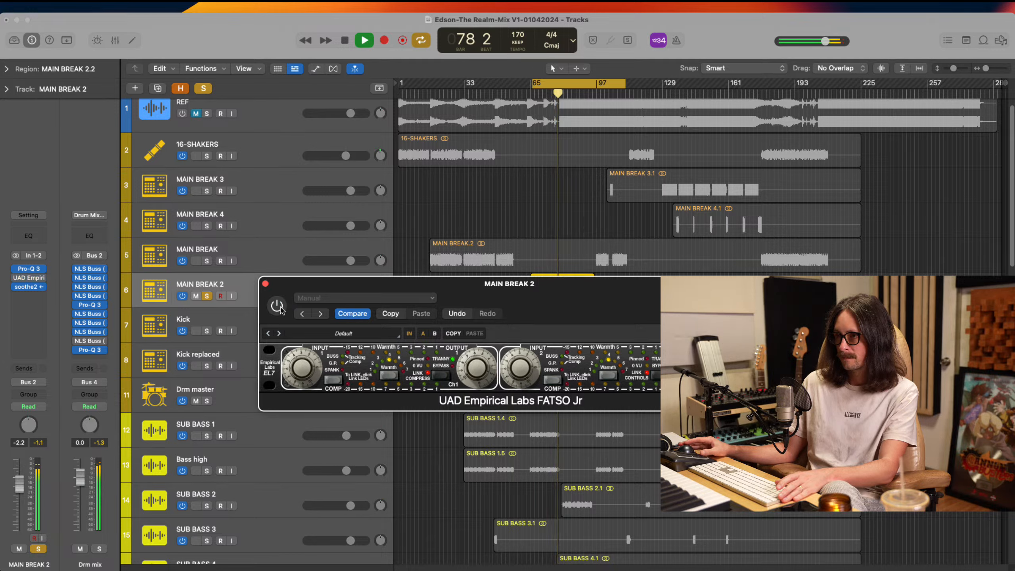
click(276, 306)
Unsolo MAIN BREAK 2 and cycle FATSO Jr's compression modes while the full mix plays from the cycle start
click(207, 296)
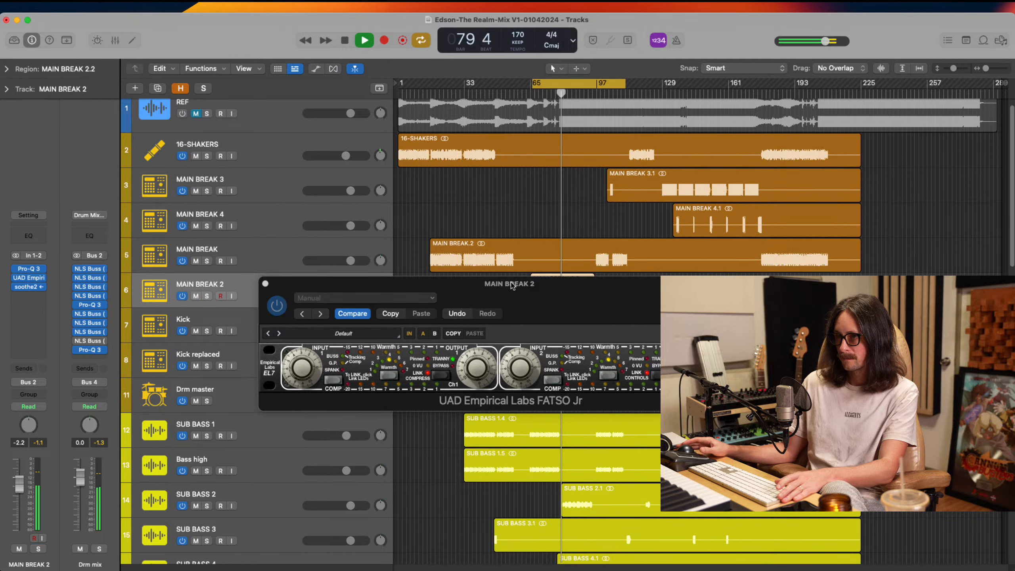
key(space)
key(space)
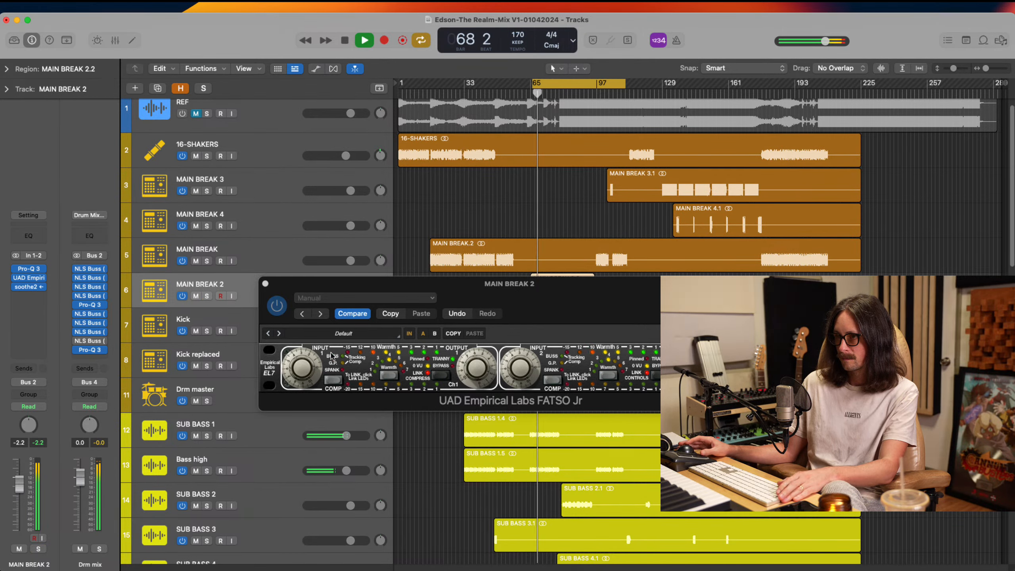
click(338, 380)
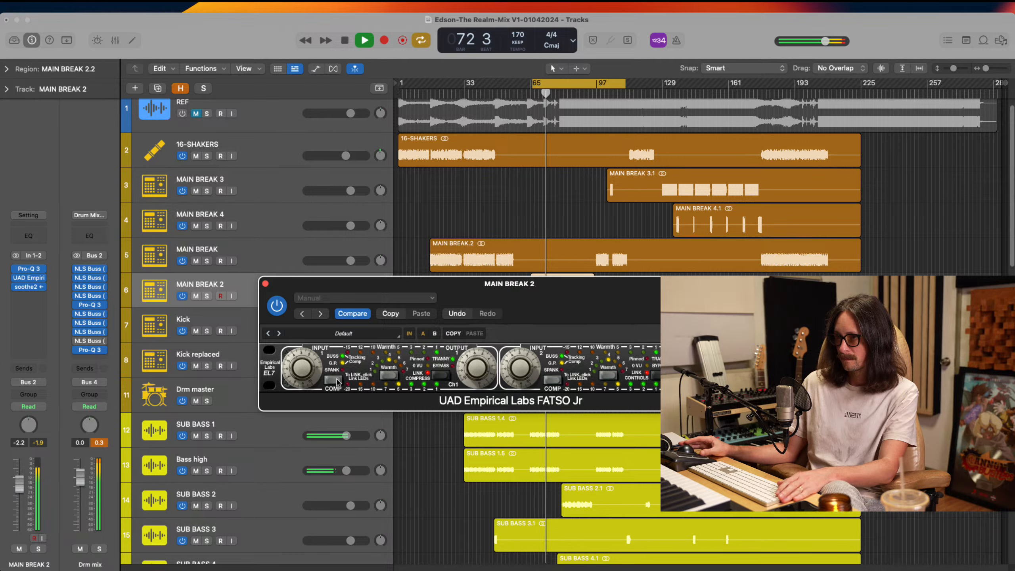
click(337, 380)
click(337, 381)
click(337, 381)
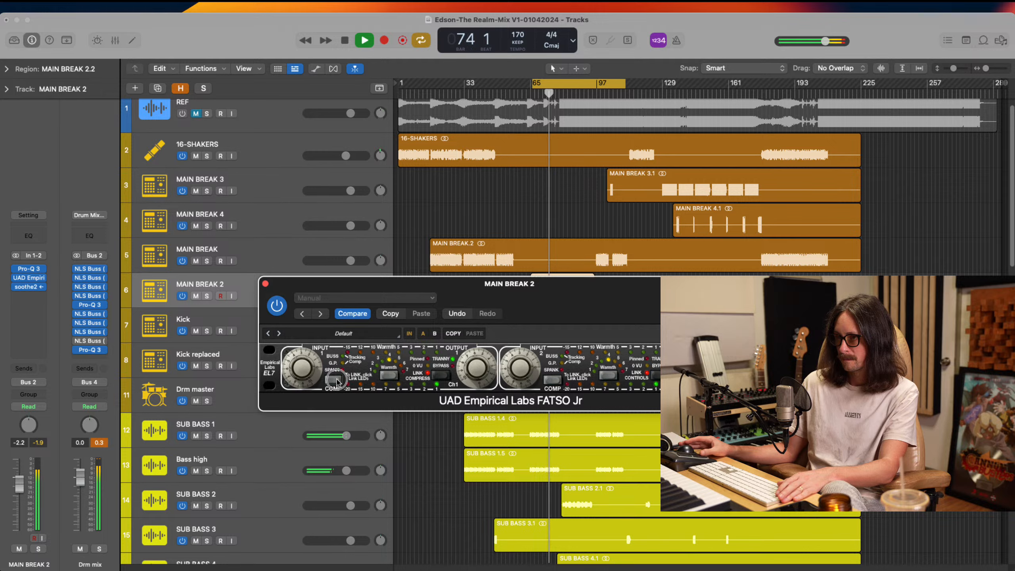
click(336, 380)
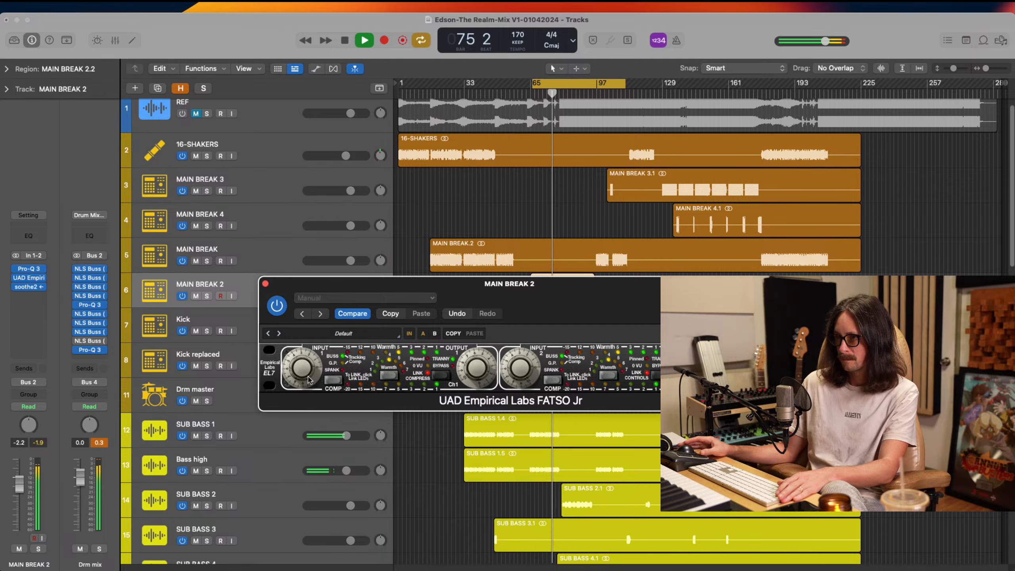
Touch up FATSO Jr's input on MAIN BREAK 2, comparing the plug-in bypassed and active in the full mix from the cycle start
drag(302, 370, 303, 370)
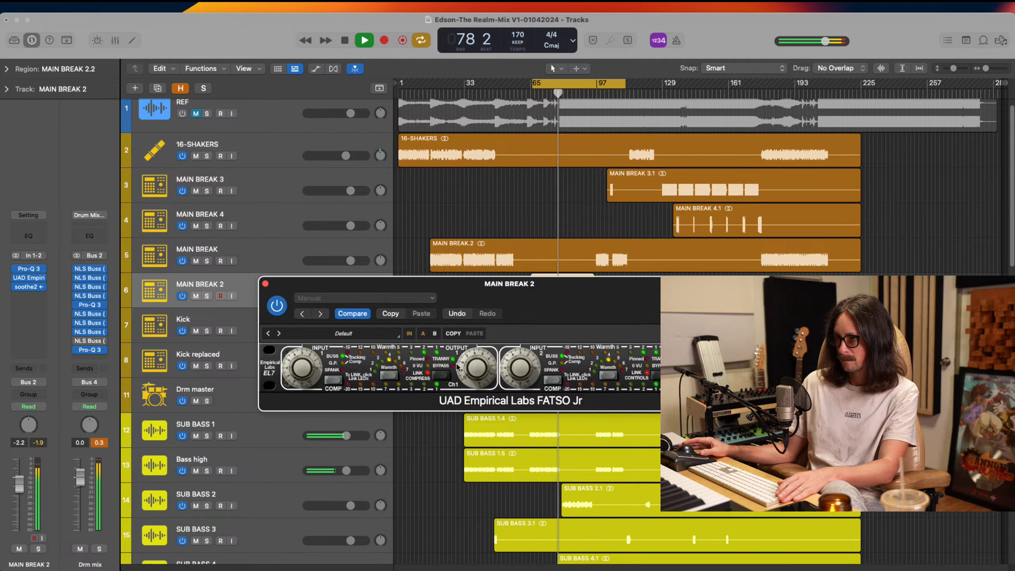
key(space)
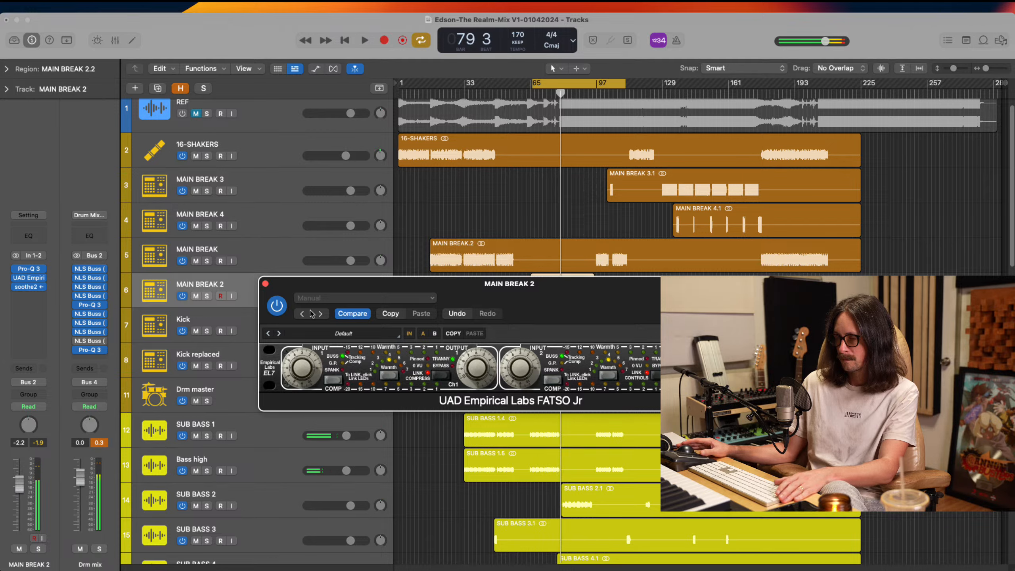
key(space)
click(277, 306)
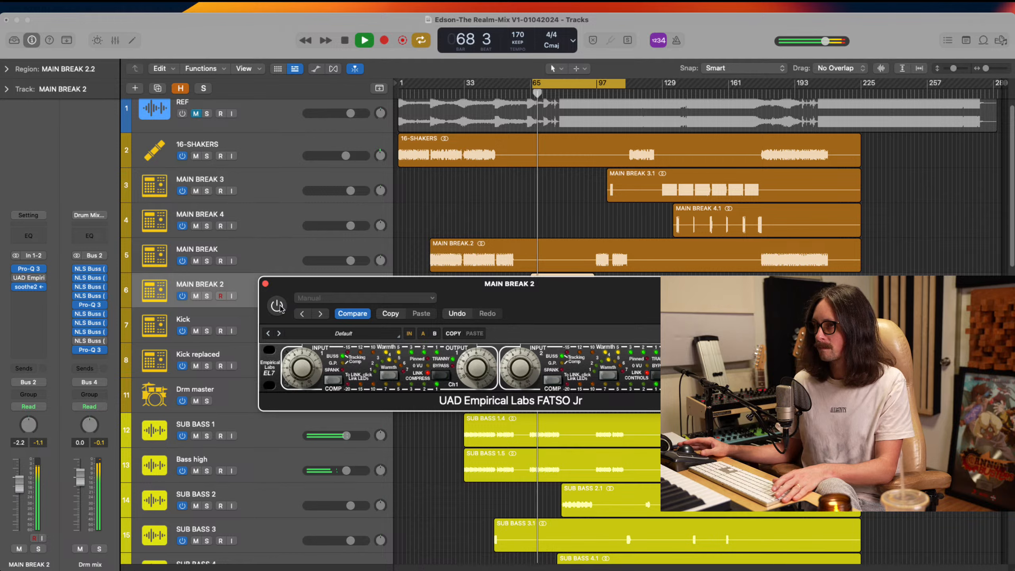
click(276, 306)
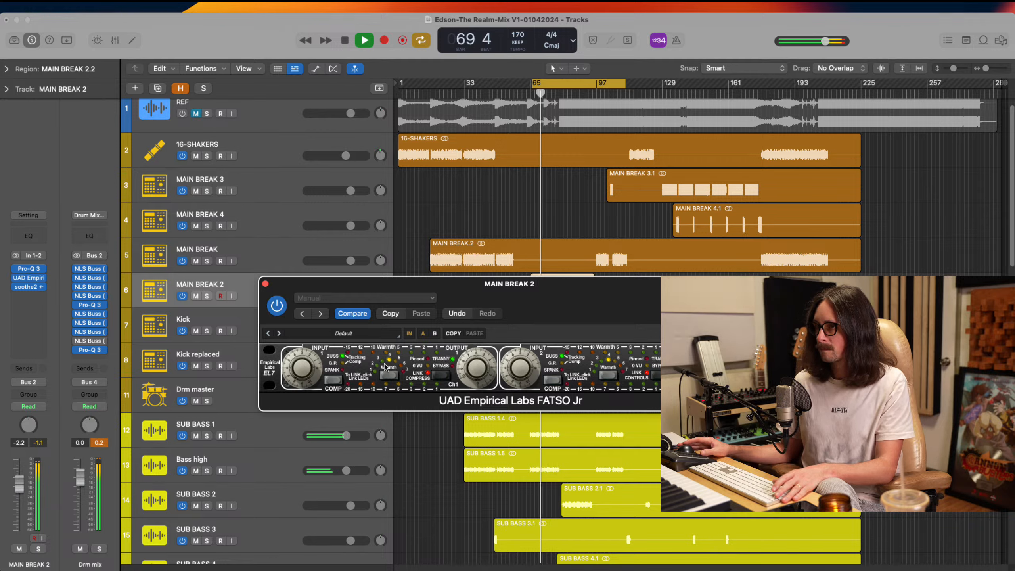
click(276, 309)
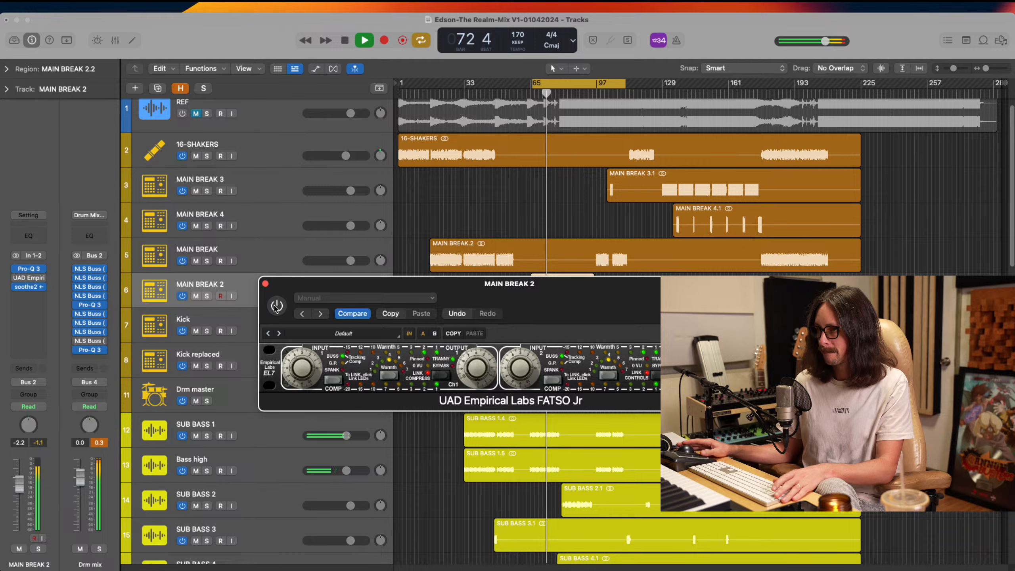
click(276, 306)
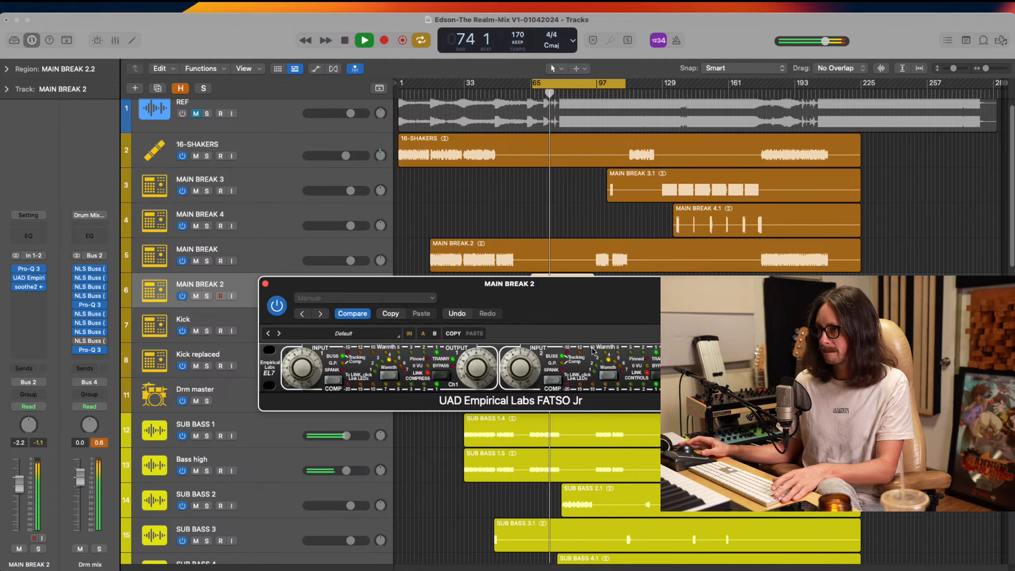
key(space)
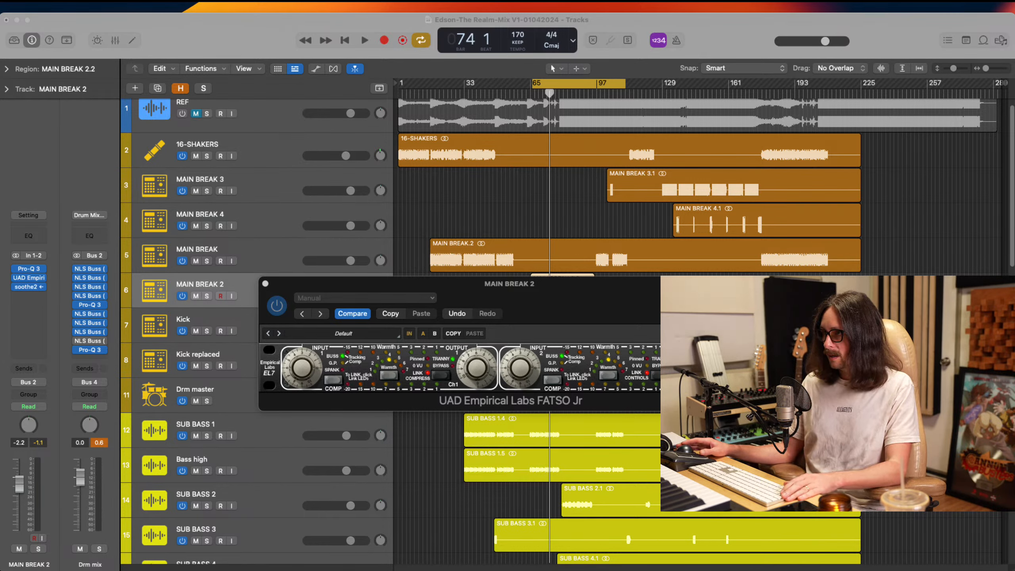
Close FATSO Jr and lower the MAIN BREAK 2 track volume to -2.5 dB
click(734, 37)
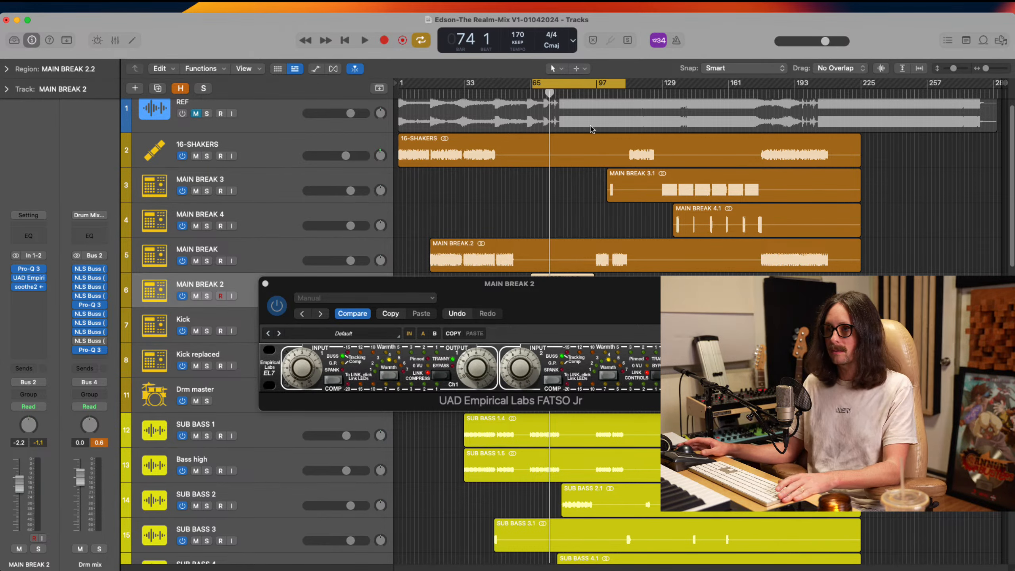
click(264, 283)
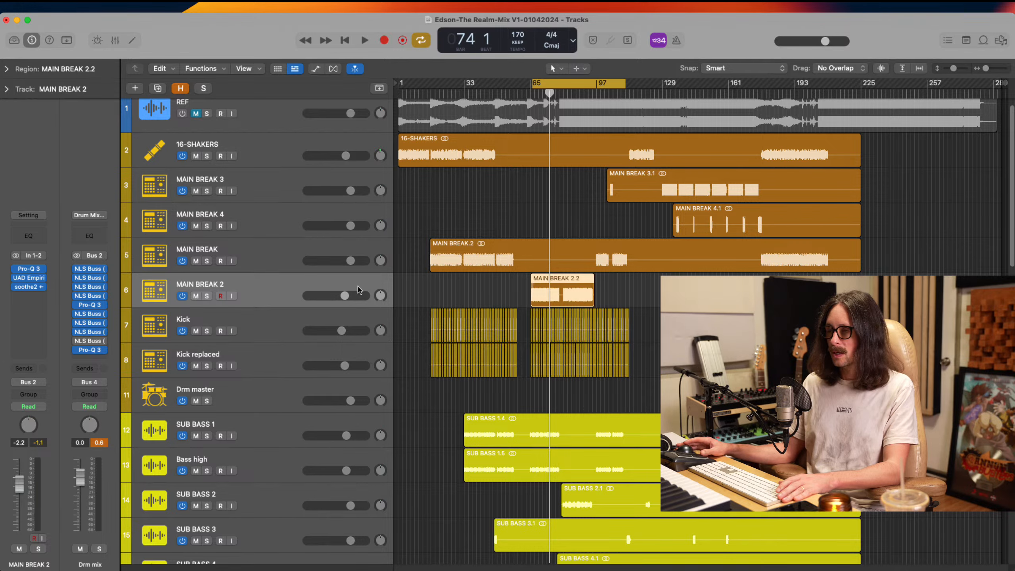
click(346, 296)
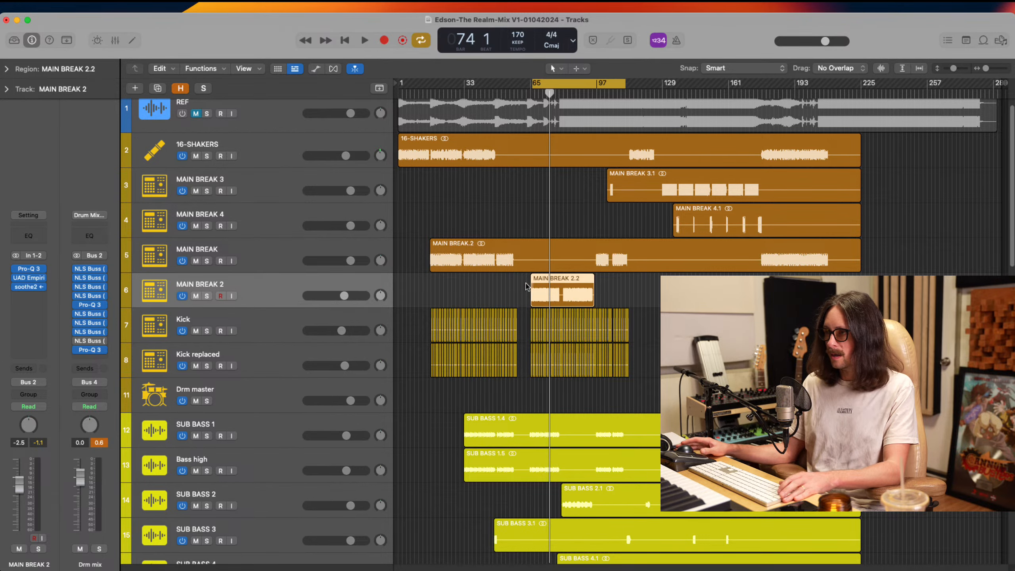
Automate the volume beneath the MAIN BREAK 2 region, lowering Kick to -6.8 dB and Kick replaced to -5.6 dB
drag(514, 272, 719, 435)
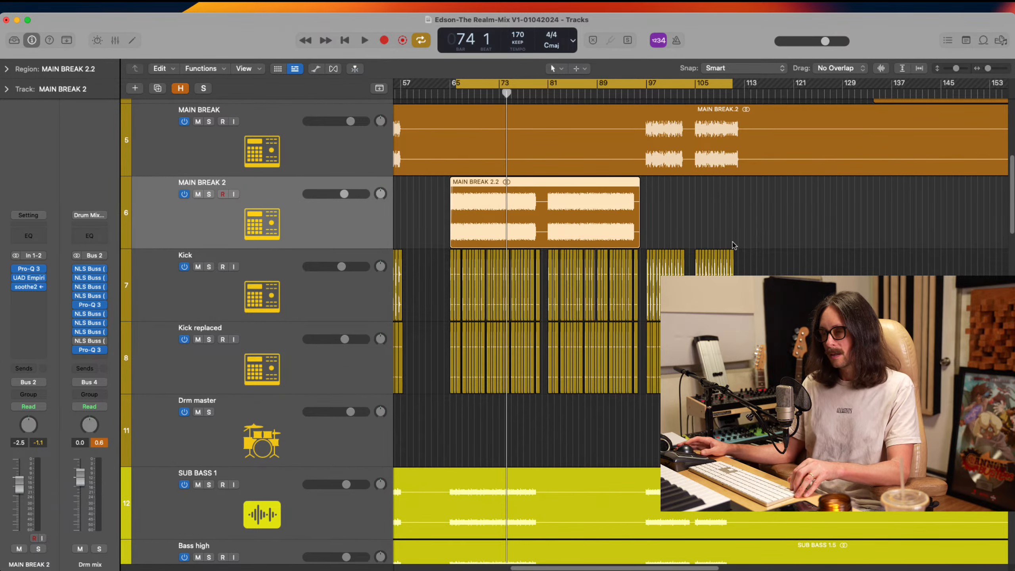
key(a)
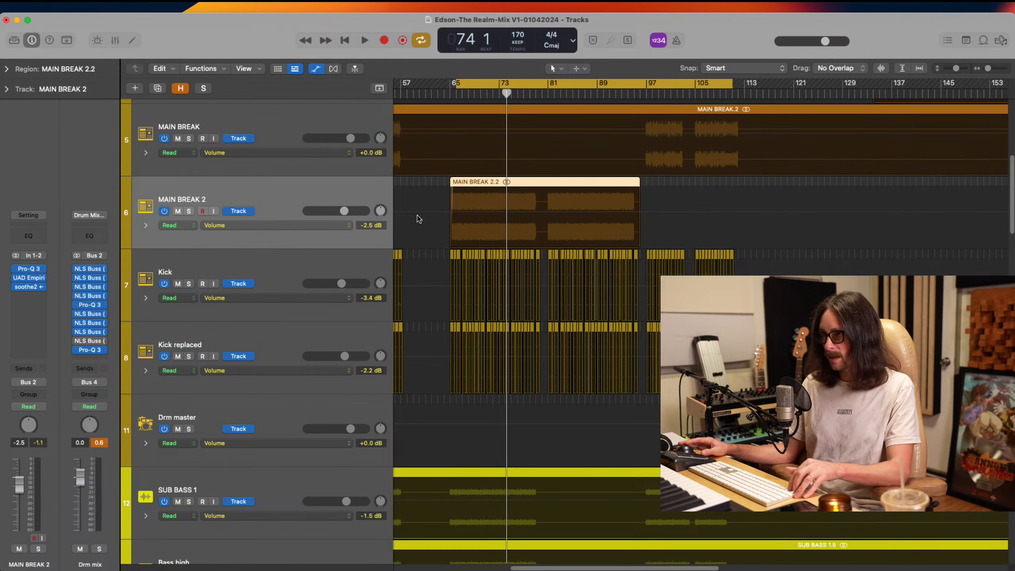
drag(417, 219, 740, 437)
drag(454, 270, 805, 399)
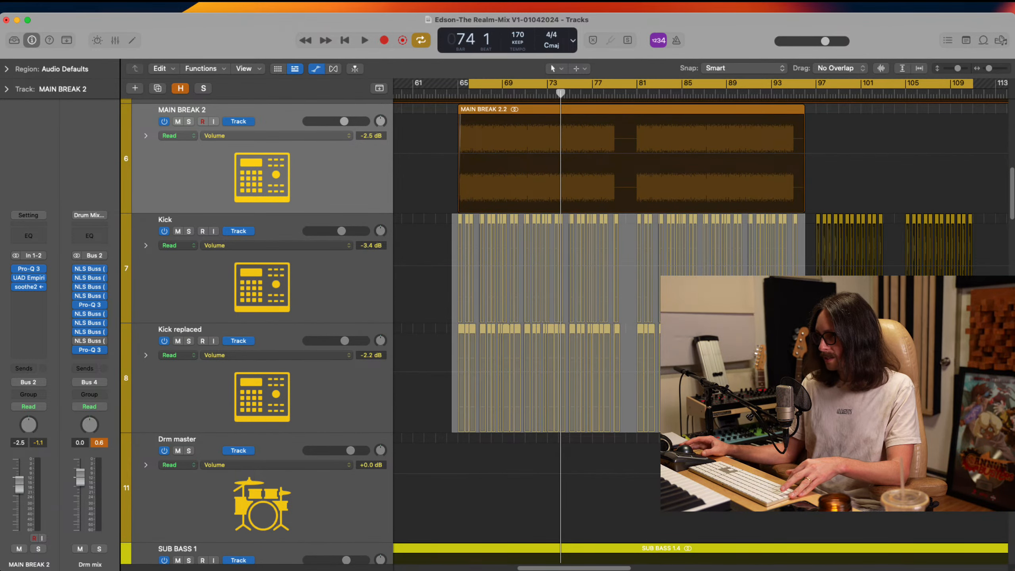
drag(613, 268, 613, 279)
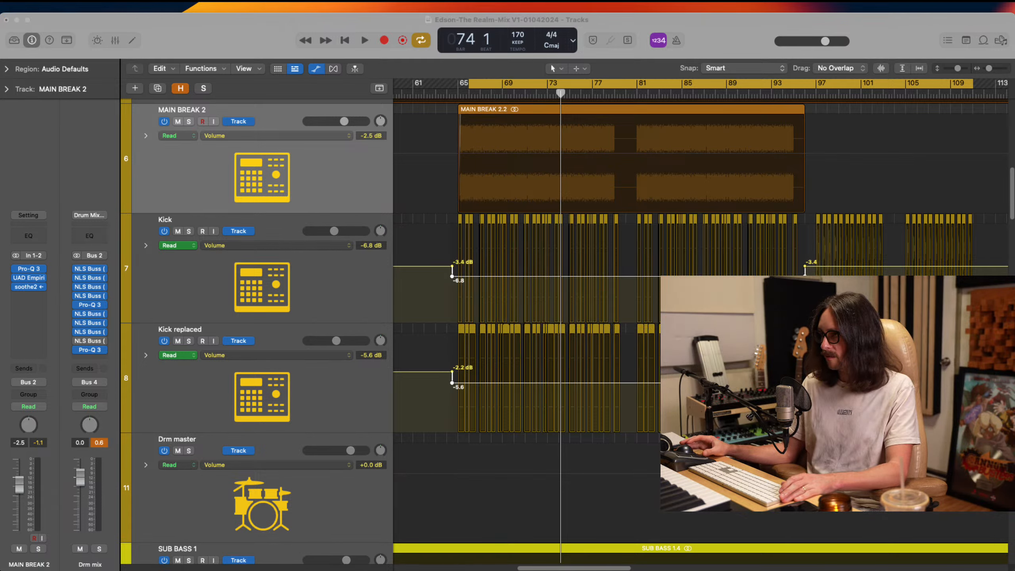
Adjust the automated section during playback, setting Kick to -5.3 dB and Kick replaced to -4.1 dB
key(space)
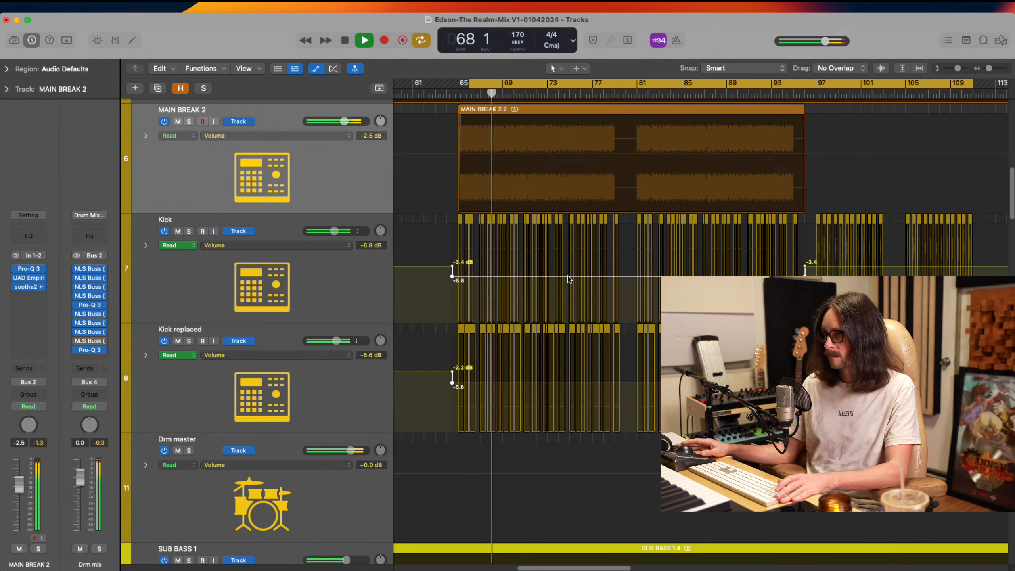
drag(568, 276, 571, 272)
click(557, 381)
drag(558, 379, 559, 378)
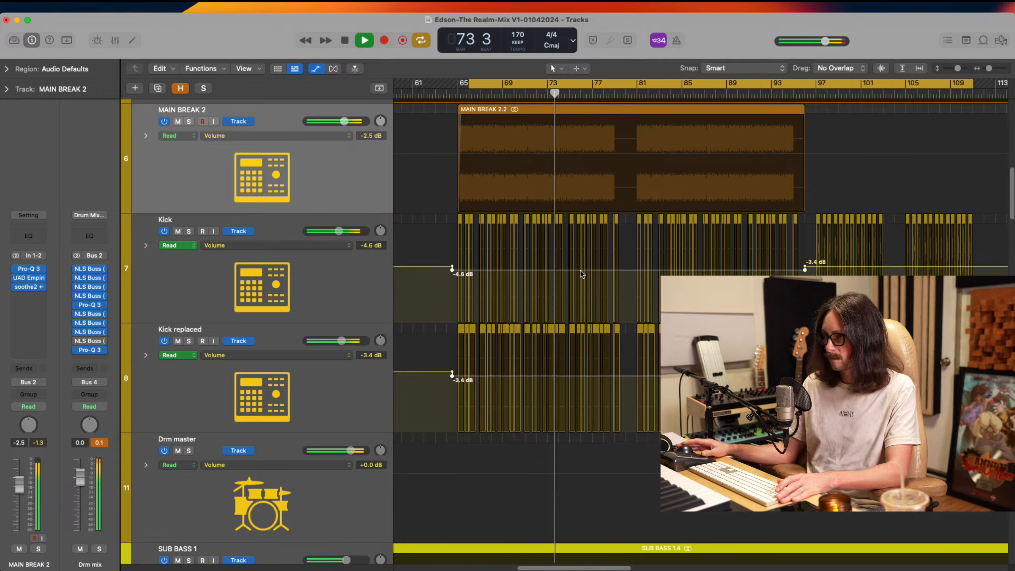
drag(579, 271, 581, 273)
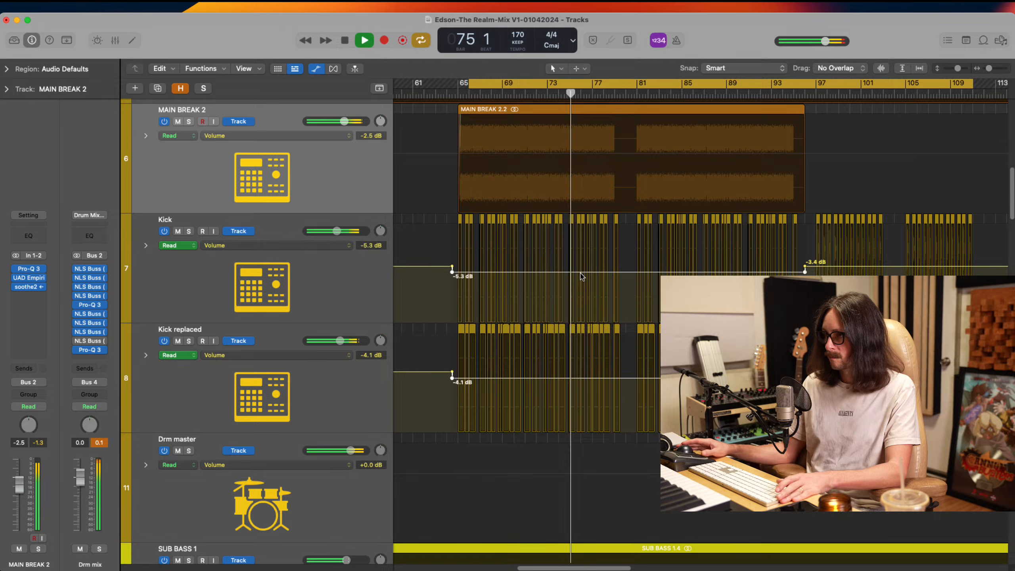
Compare the break with Kick and Kick replaced muted and unmuted, replaying from the cycle start with both active
click(177, 231)
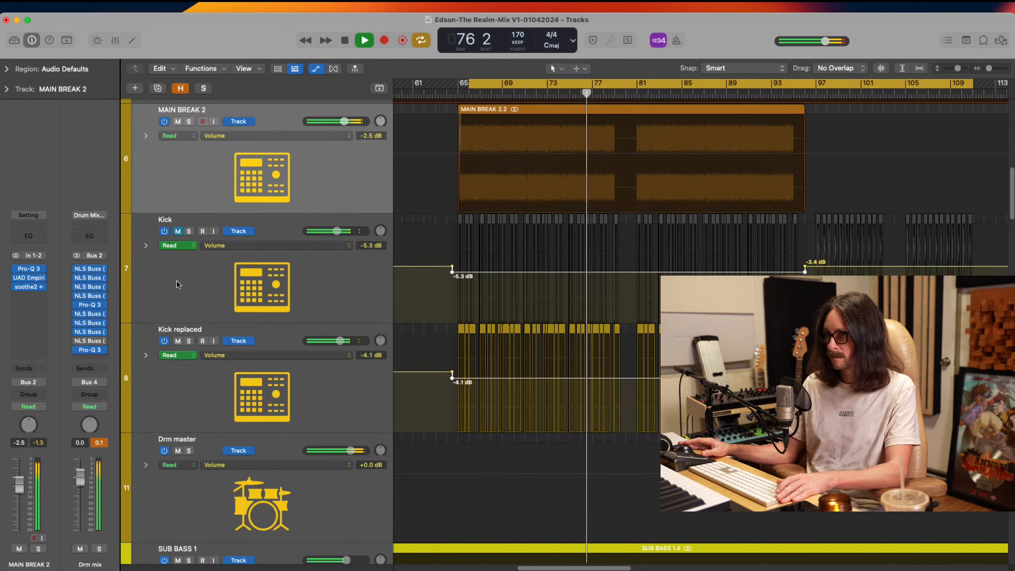
click(178, 341)
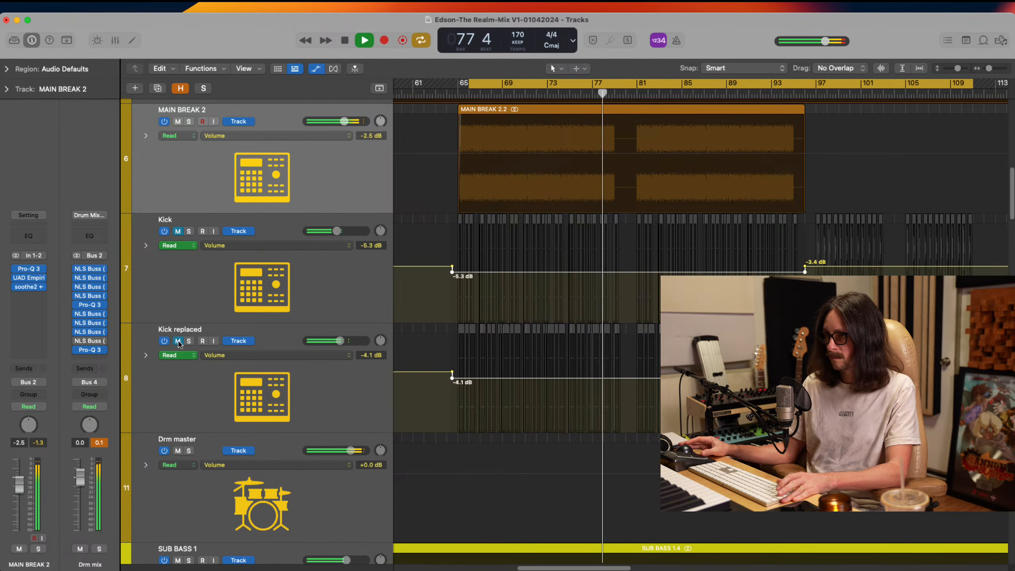
click(178, 341)
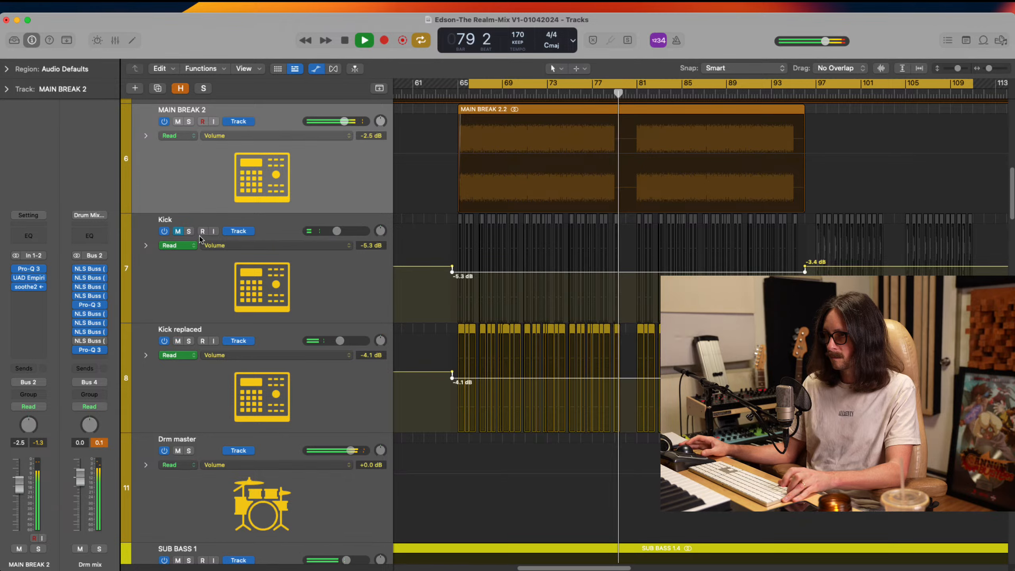
click(177, 231)
key(space)
key(space)
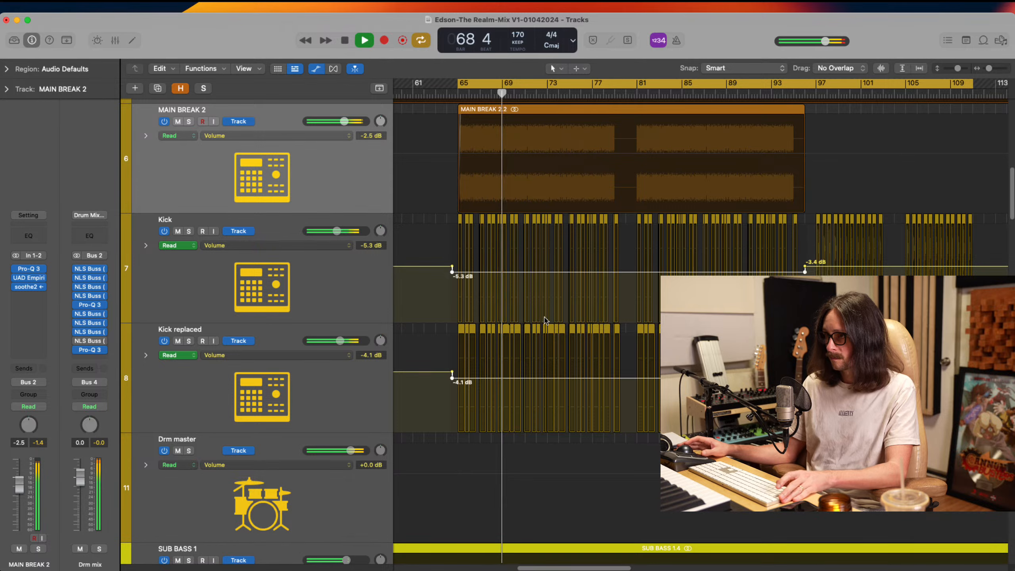
key(space)
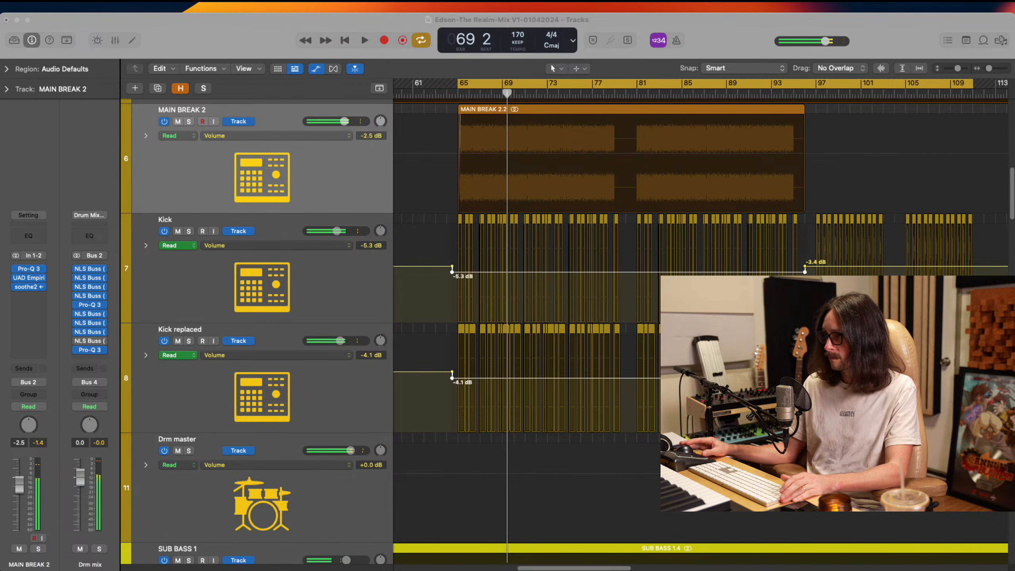
Hide the track automation and return to the overview of the full arrangement
click(349, 95)
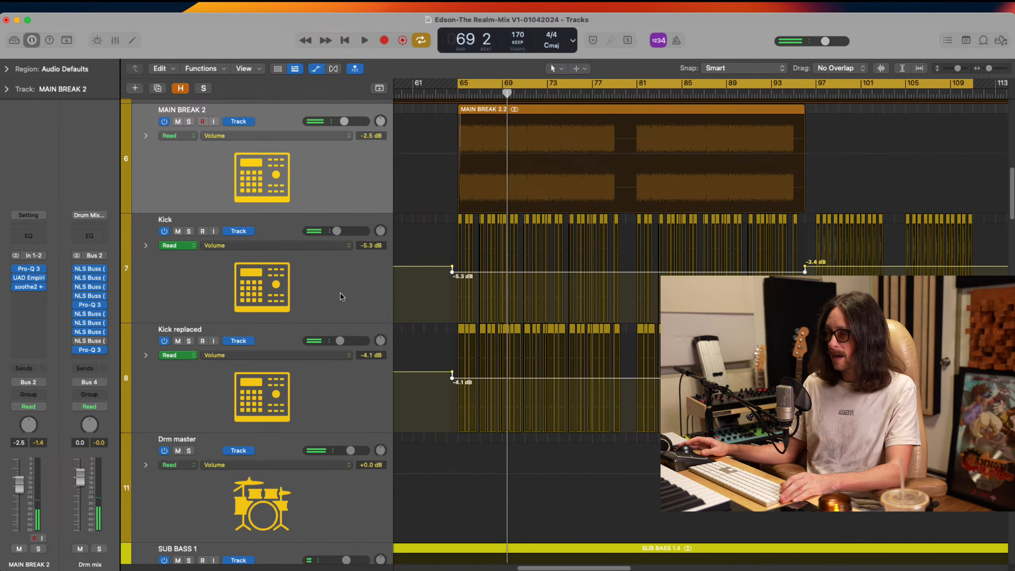
key(a)
ctrl+alt+click(646, 358)
ctrl+alt+click(645, 359)
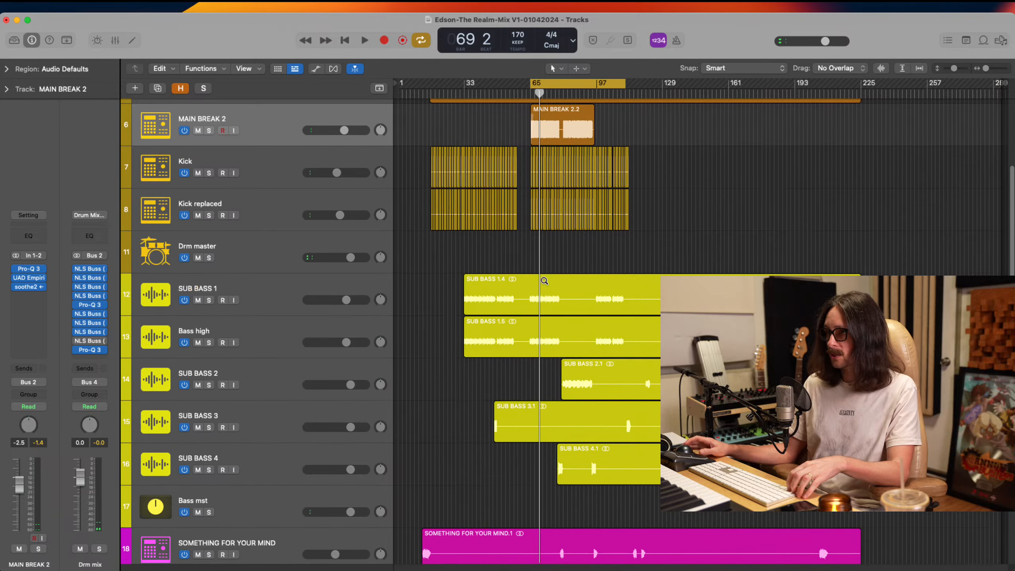
Review the channel strips of SUB BASS 1, Bass high and SUB BASS 2, leaving SUB BASS 2 selected
scroll(565, 134, up, 3)
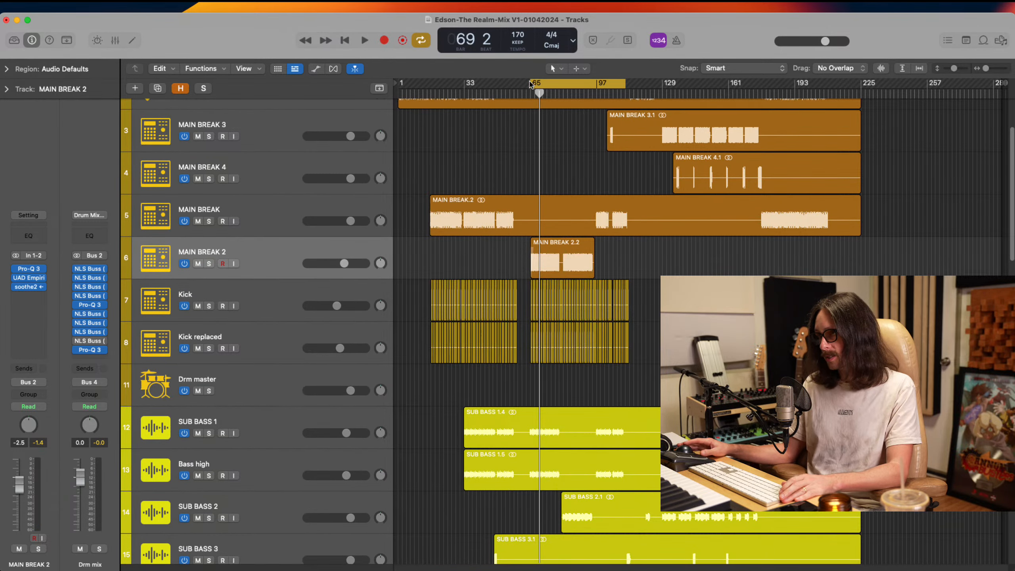
scroll(447, 276, down, 6)
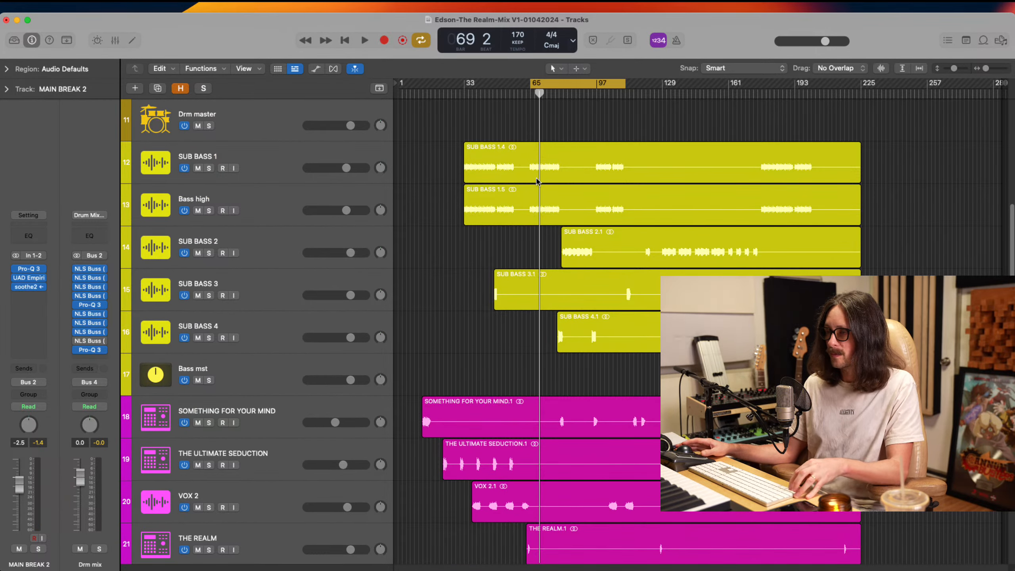
click(264, 156)
click(262, 203)
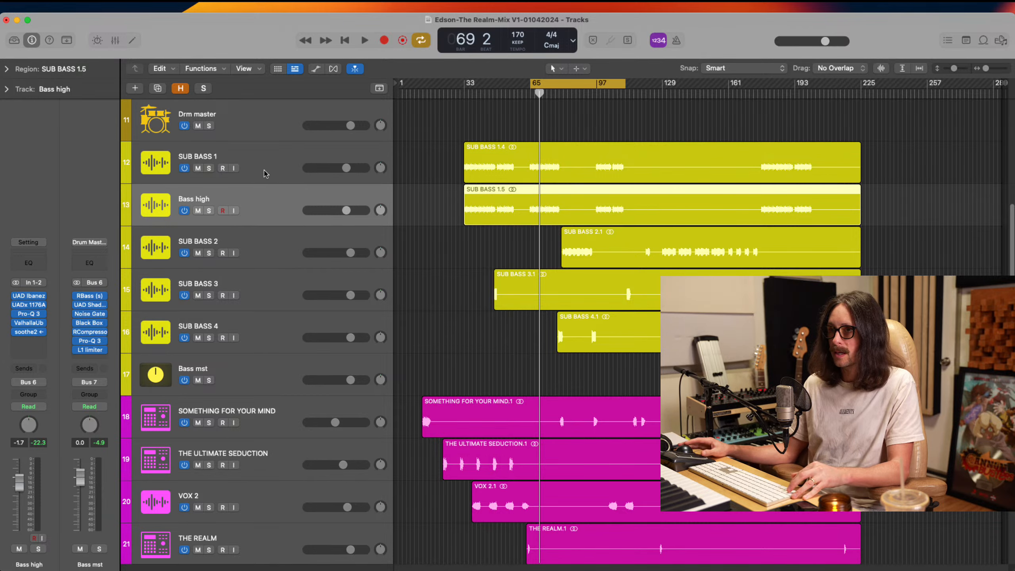
click(267, 173)
click(257, 201)
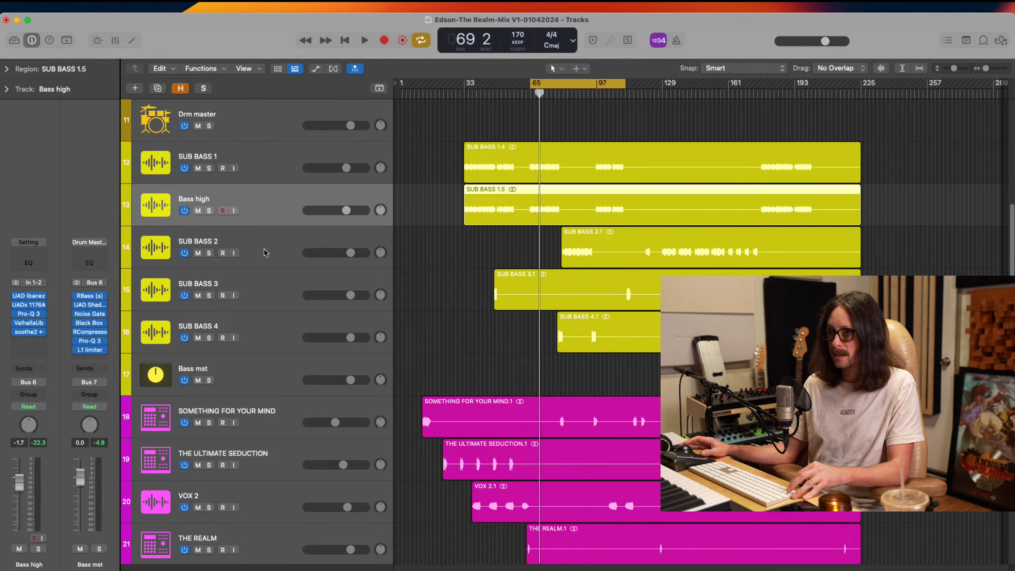
click(264, 252)
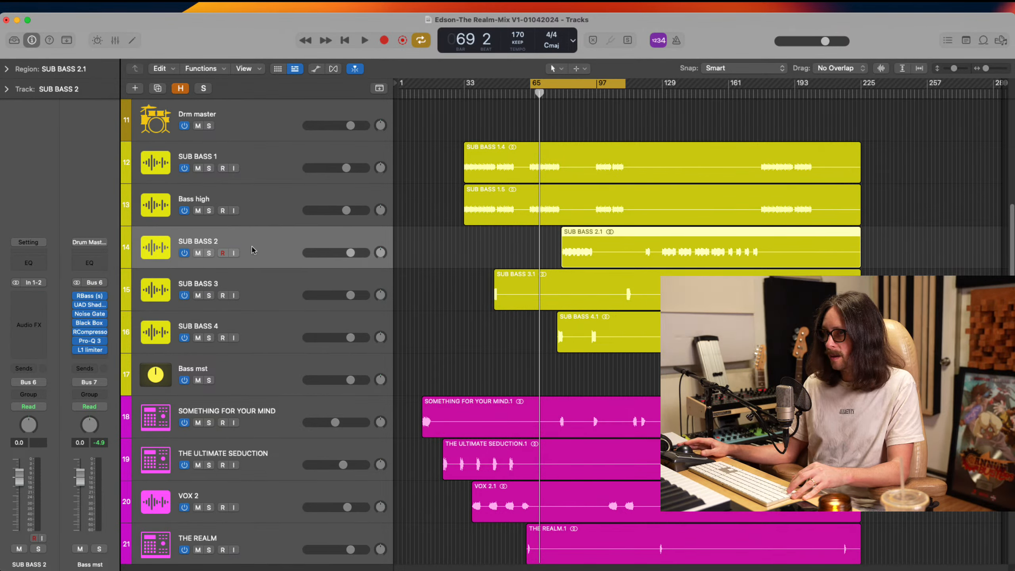
Set the cycle range to bars 81 to 97, where SUB BASS 2 enters, and play it
drag(563, 84, 596, 84)
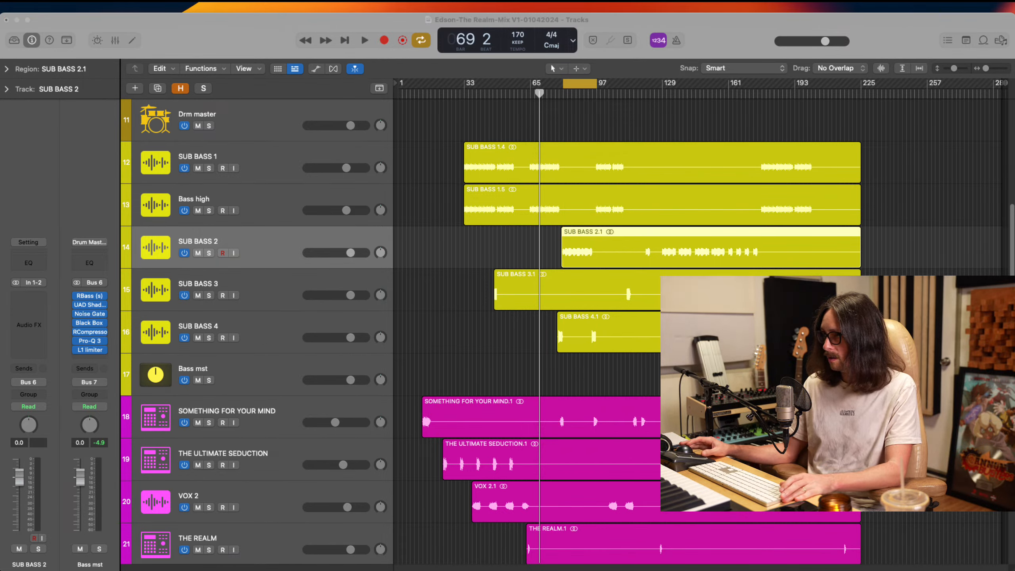
click(336, 231)
key(space)
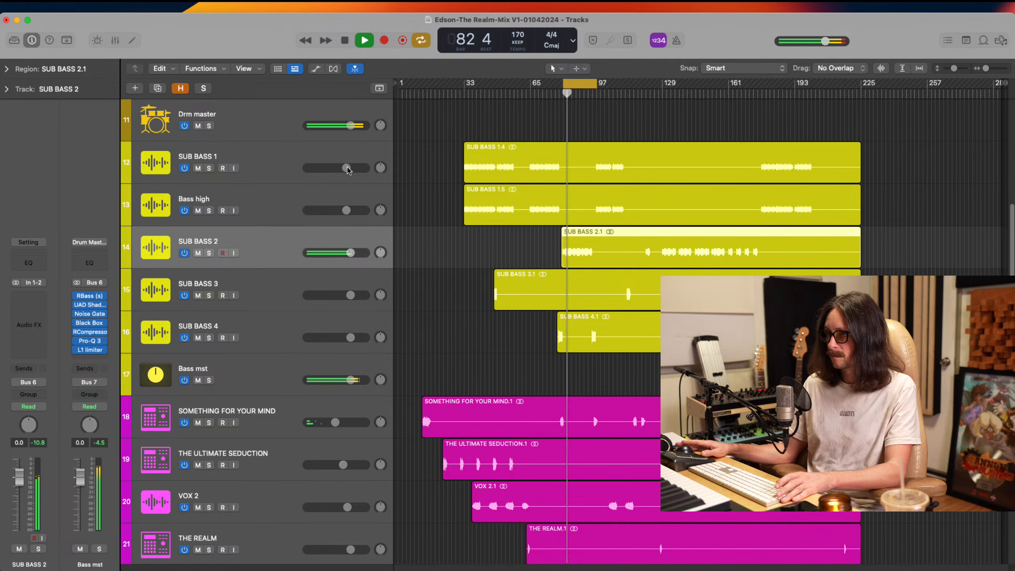
Mute the ARP SYNTH 2 track while the section plays, and stop playback
scroll(460, 239, down, 7)
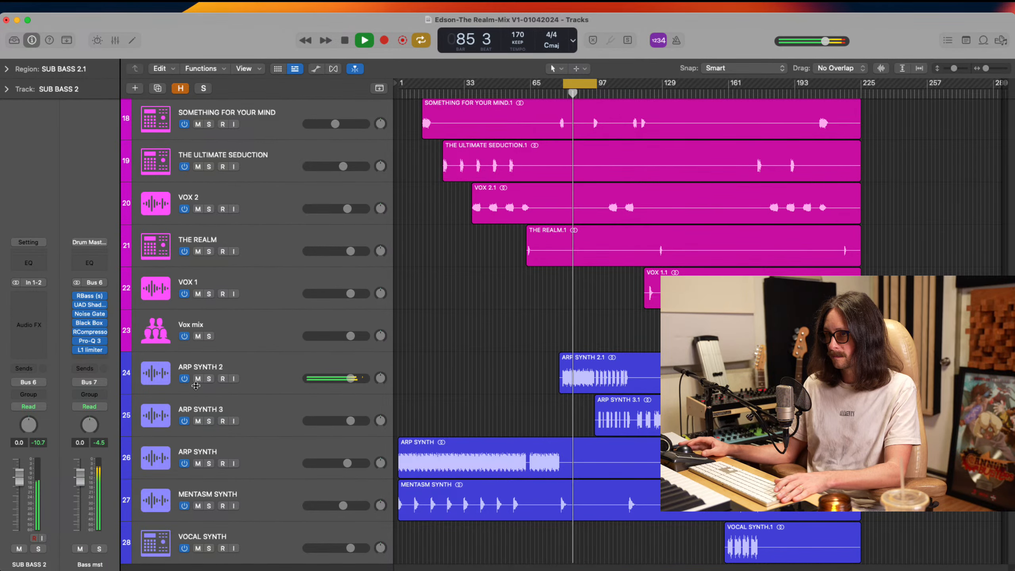
click(198, 378)
scroll(294, 369, up, 3)
key(space)
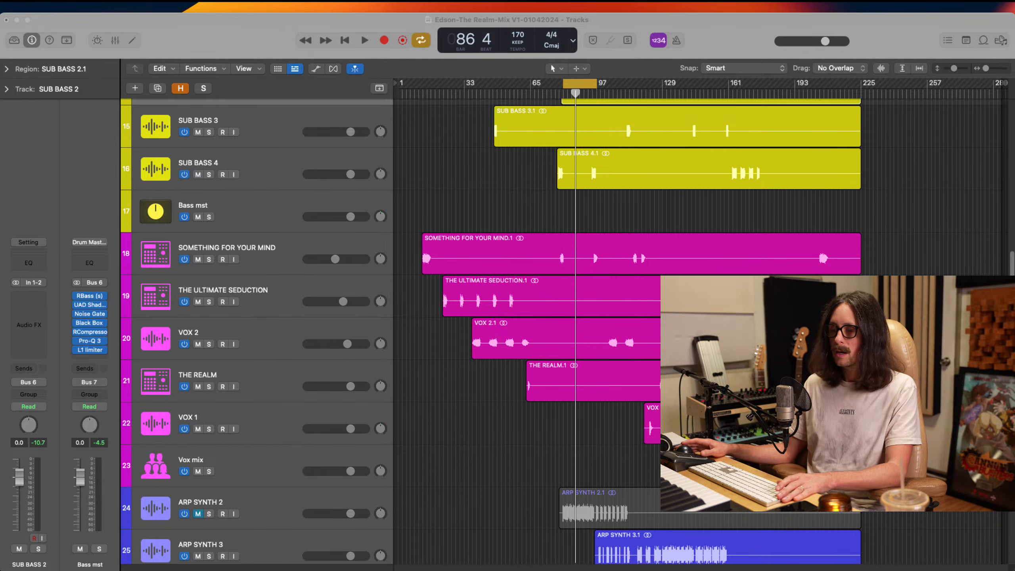
Split the SUB BASS 2 region at bar 97, the end of the cycle range
click(717, 39)
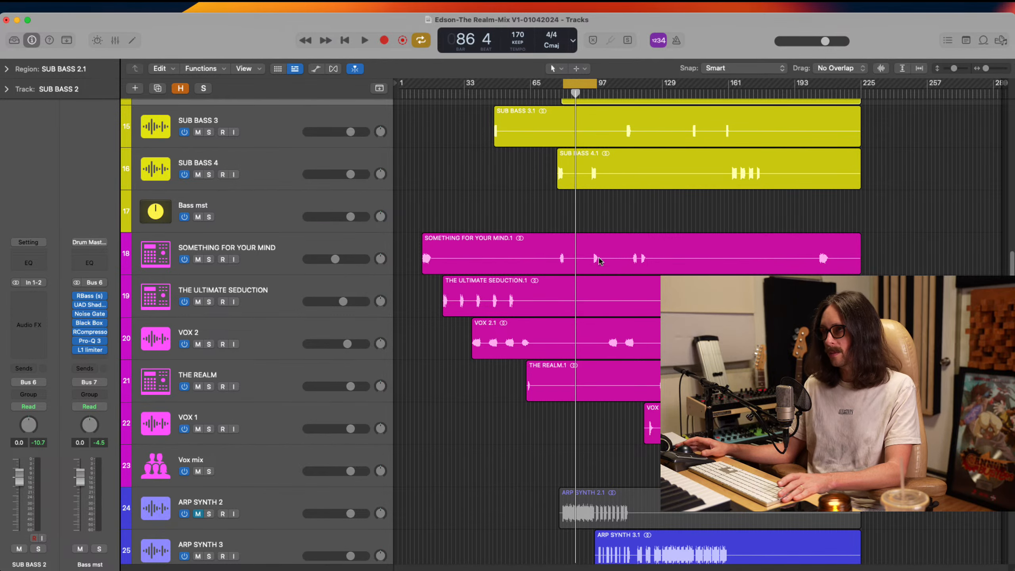
scroll(599, 260, up, 6)
drag(551, 260, 636, 338)
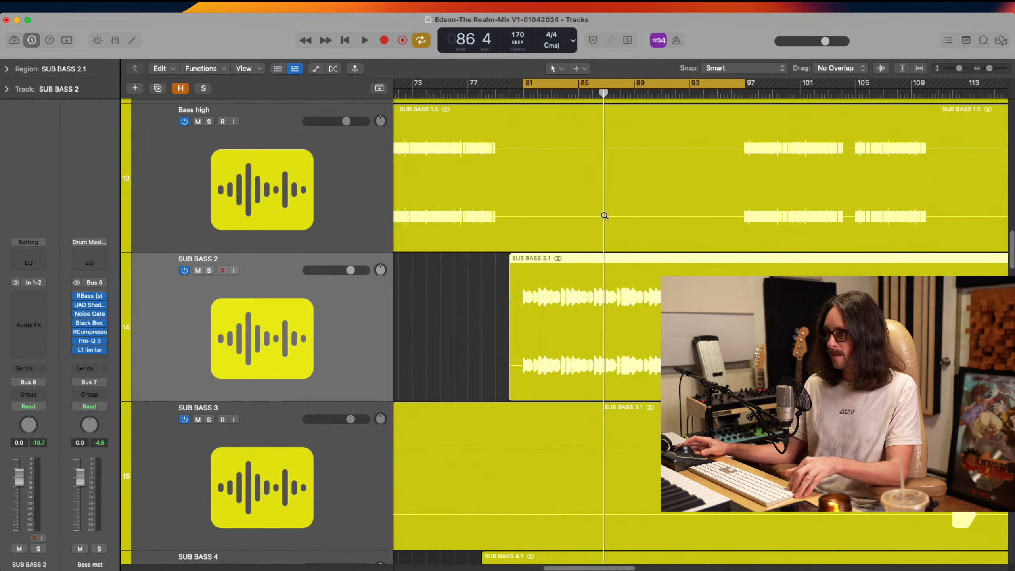
click(526, 83)
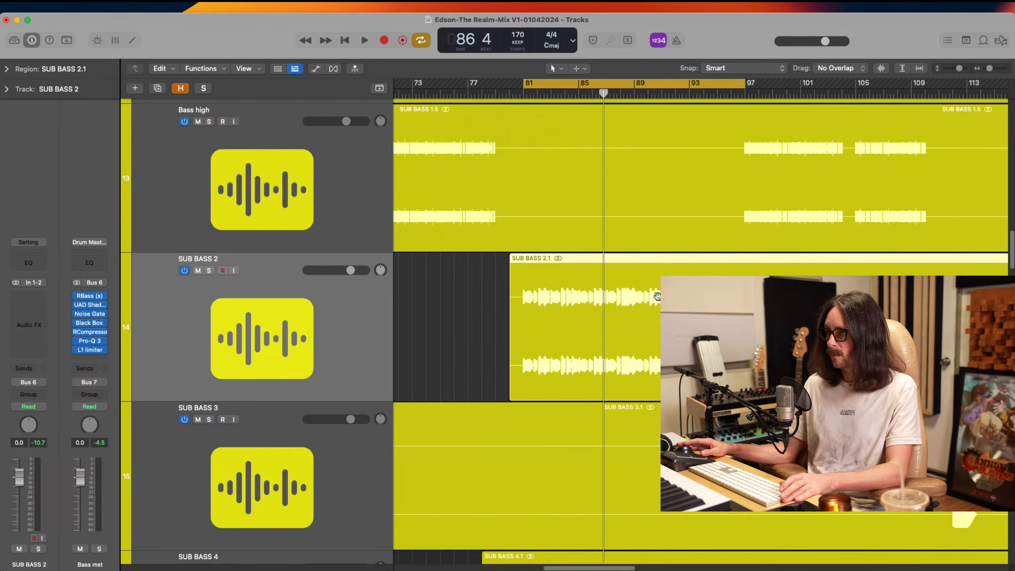
ctrl+alt+click(580, 295)
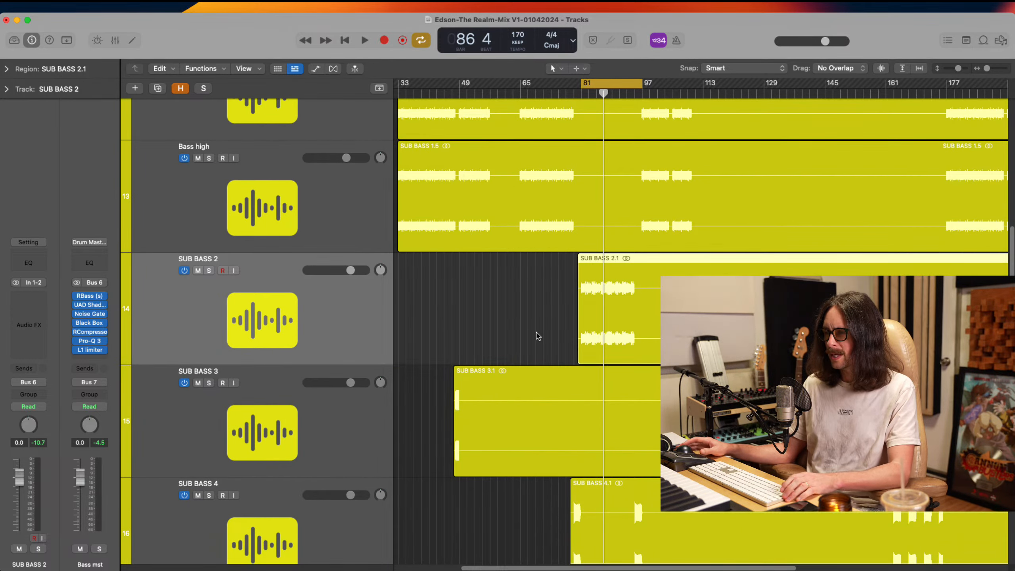
scroll(538, 336, up, 2)
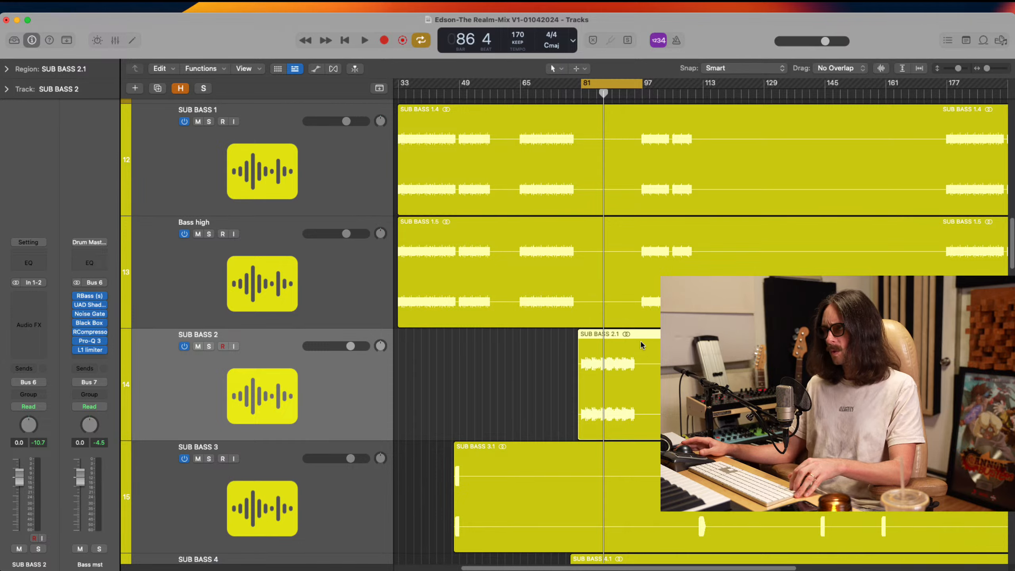
super+double_click(641, 366)
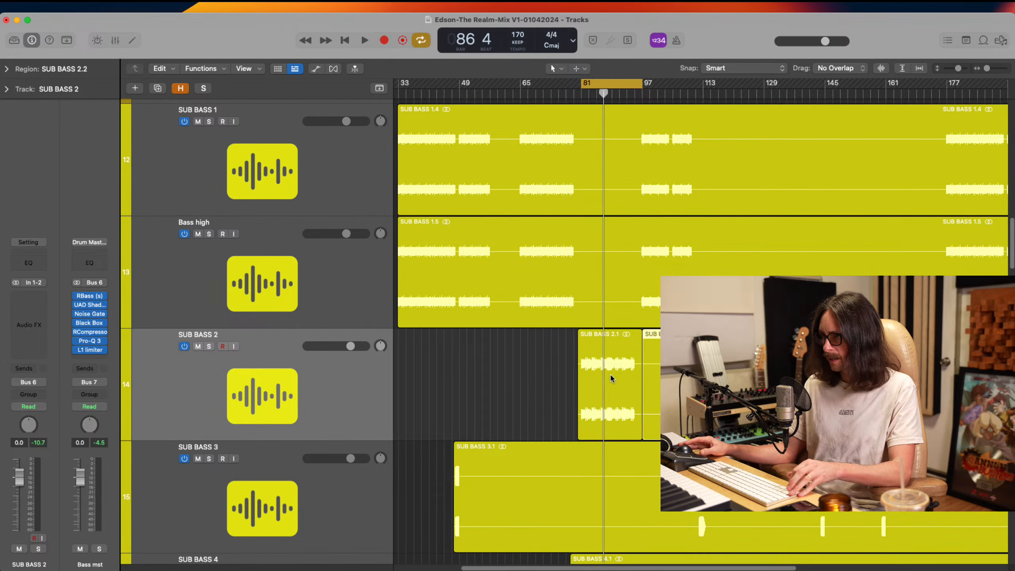
Copy the SUB BASS 2 region of bars 81 to 97 onto the SUB BASS 1 and Bass high tracks, and mute the original region
alt+drag(611, 375, 595, 255)
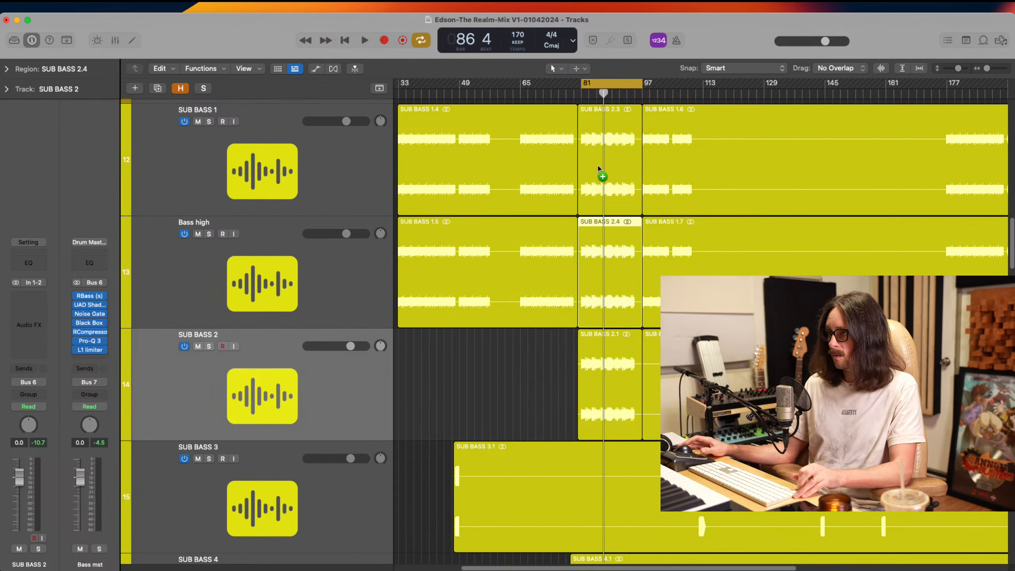
click(601, 376)
key(ctrl+m)
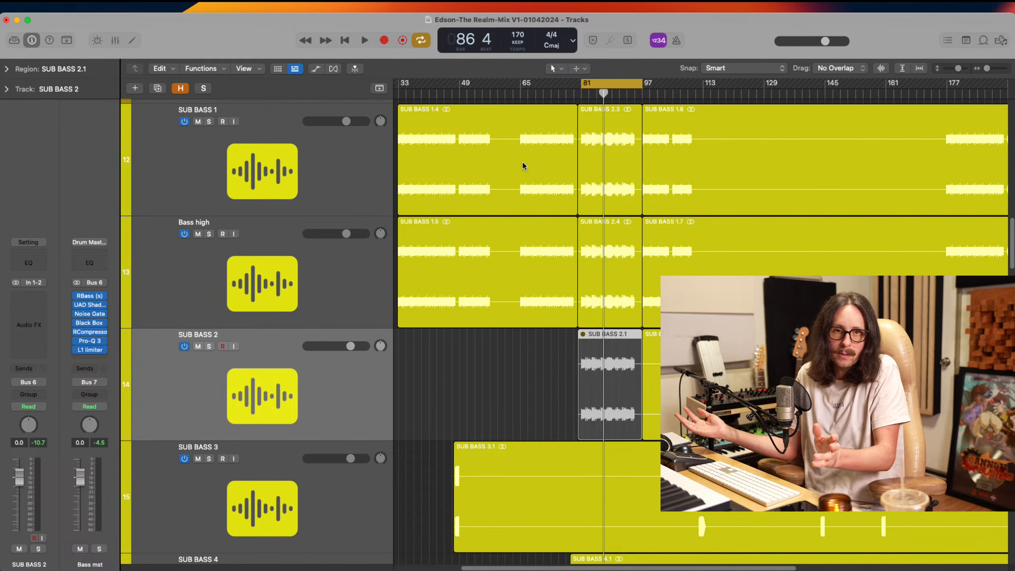
Play the cycle section to hear the copied bass regions on SUB BASS 1 and Bass high, and stop playback
key(super+Tab)
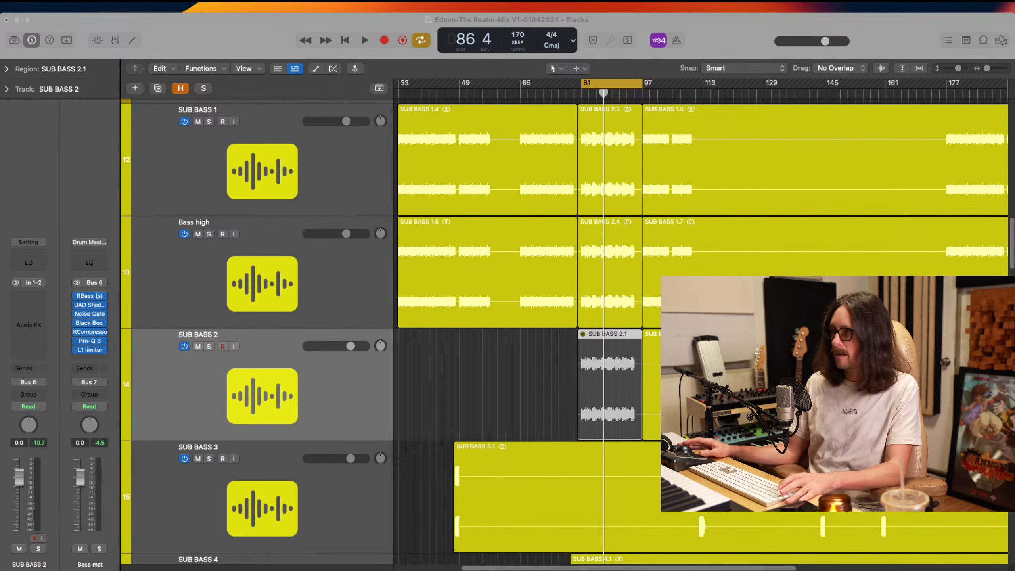
key(super+Tab)
key(space)
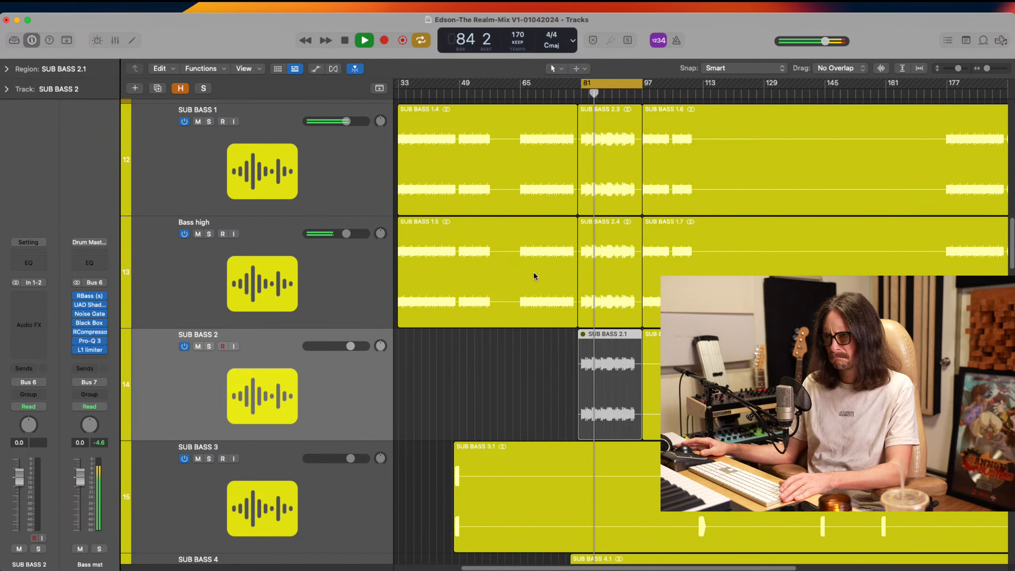
scroll(599, 352, up, 3)
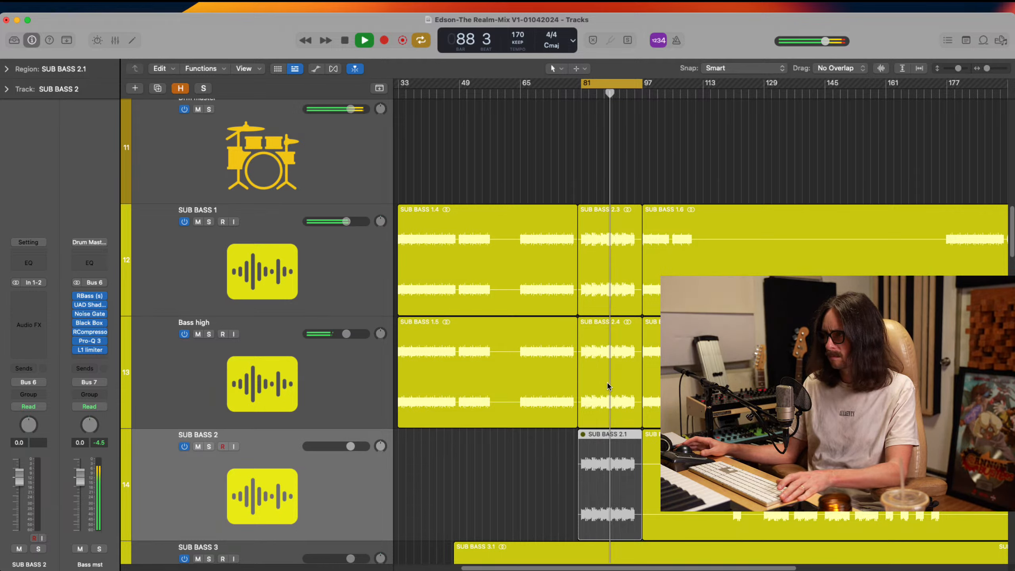
key(space)
Mute the copied regions on SUB BASS 1 and Bass high, and unmute the original region on SUB BASS 2
click(603, 371)
shift+click(602, 275)
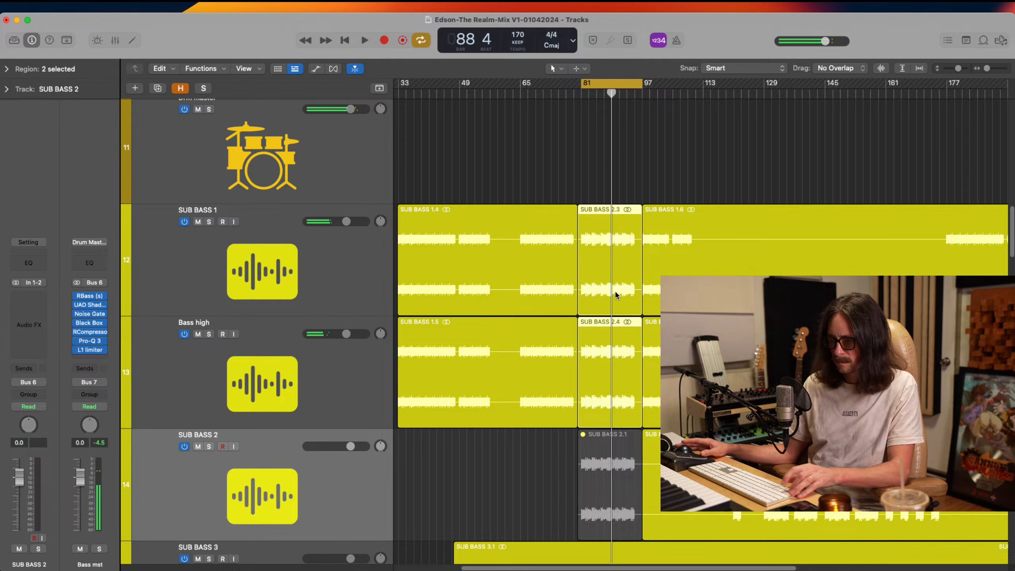
key(ctrl+m)
click(603, 464)
key(ctrl+m)
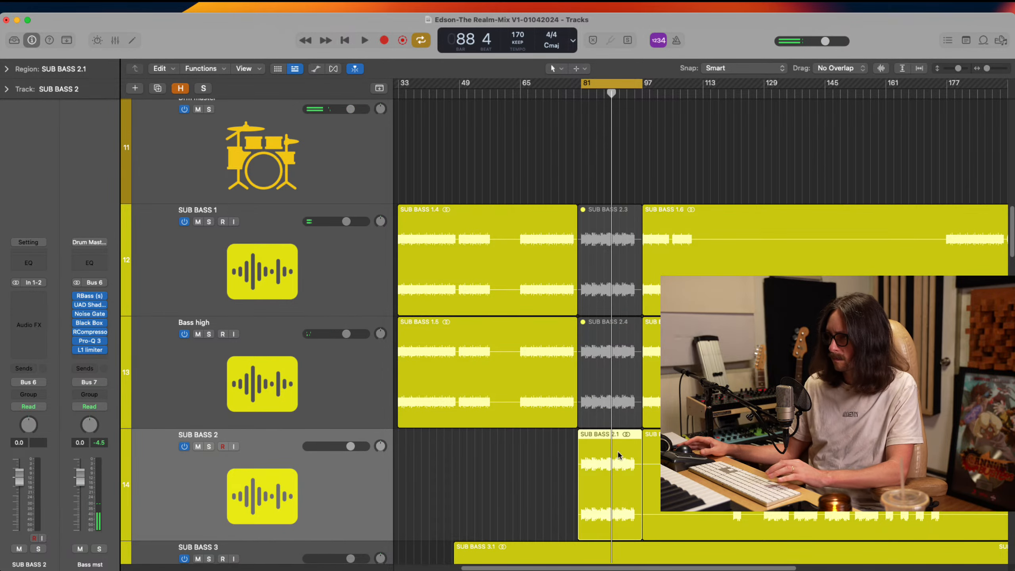
During playback, unmute the copied region on Bass high and set the SUB BASS 2 track volume to -0.3 dB
key(space)
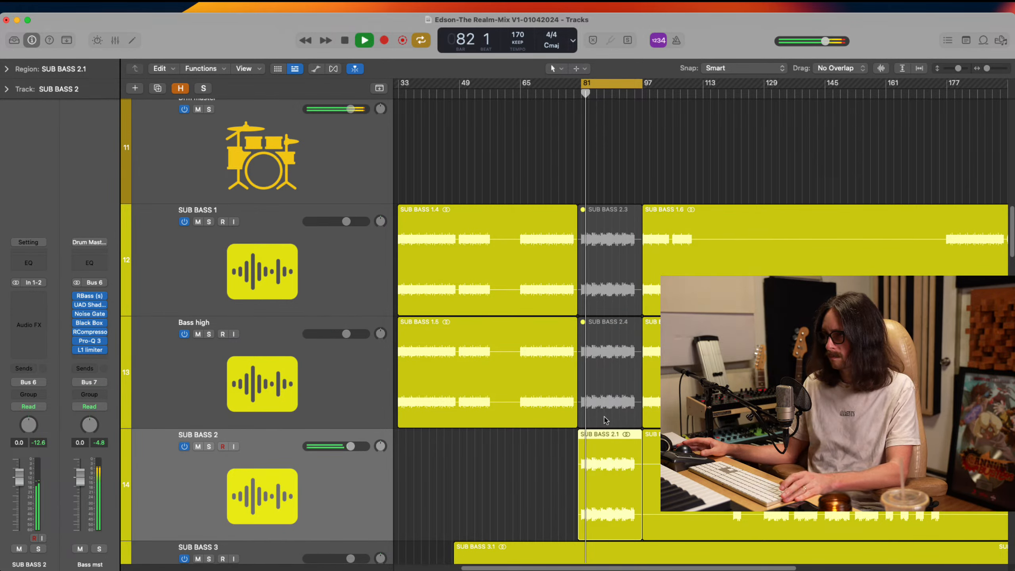
click(605, 387)
key(ctrl+m)
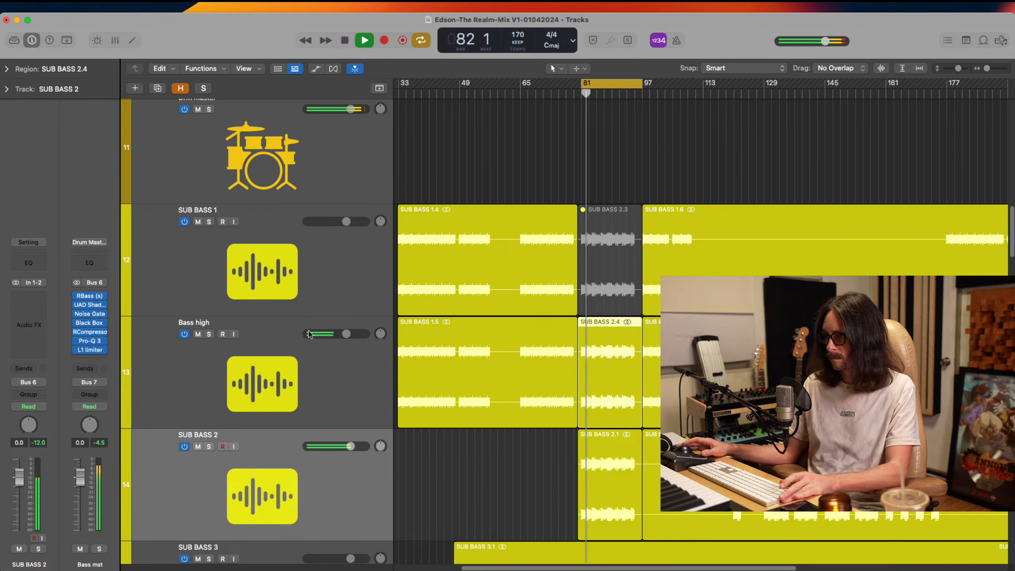
click(350, 446)
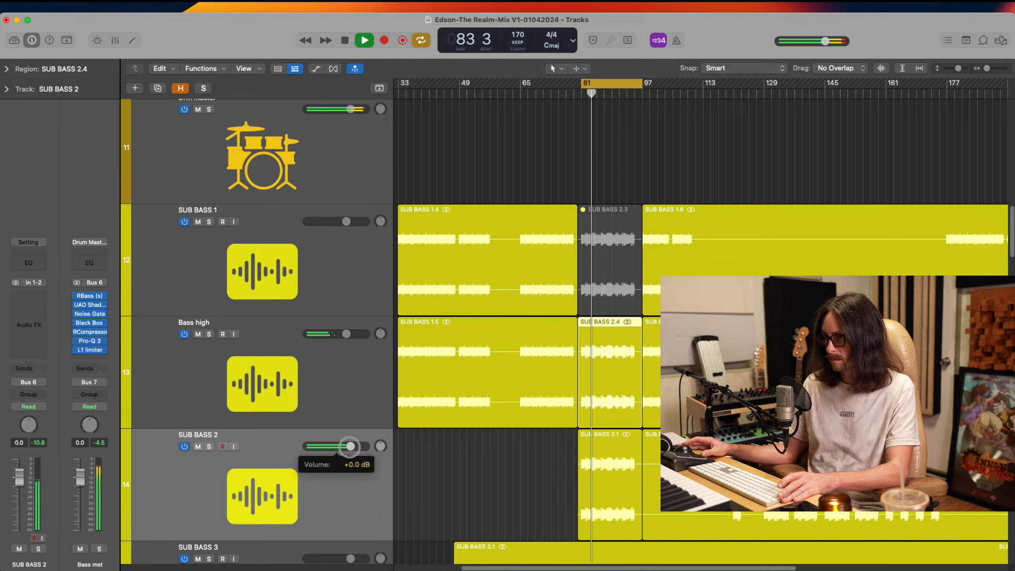
drag(350, 446, 349, 446)
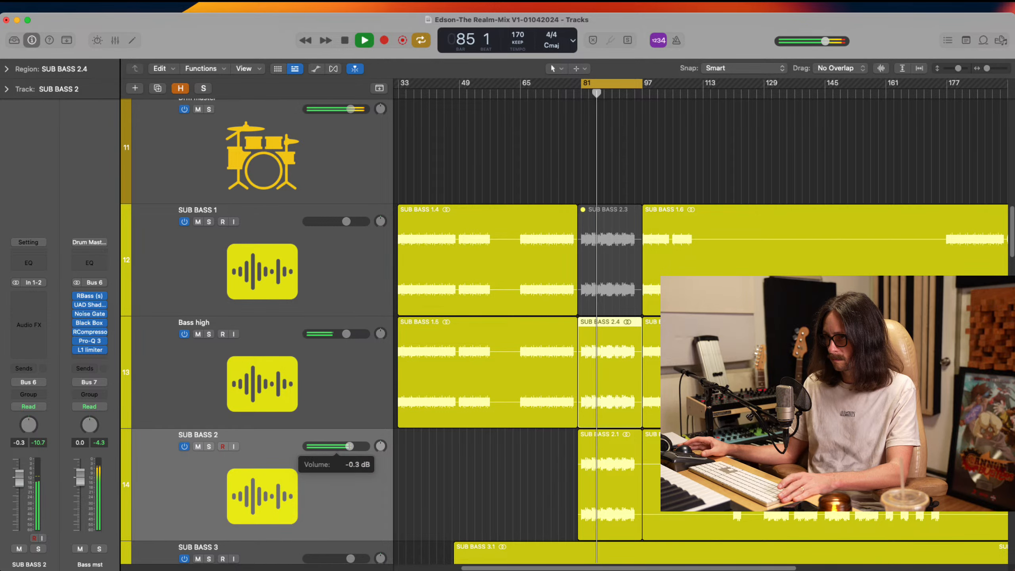
Stop playback, copy the side-chained soothe2 plug-in from SUB BASS 1 to SUB BASS 2 in the mixer, and open the copy
key(Up)
key(Up)
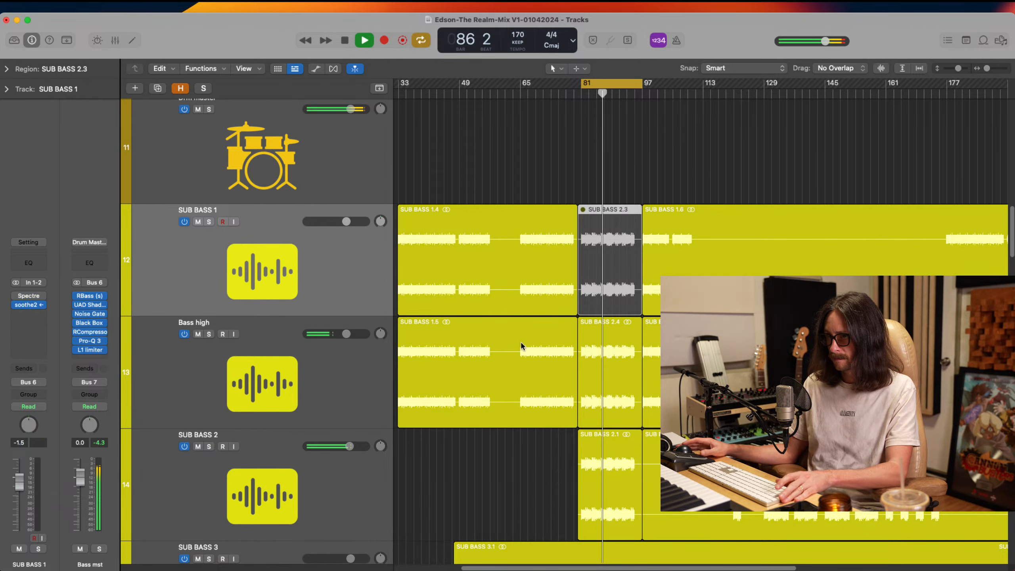
key(space)
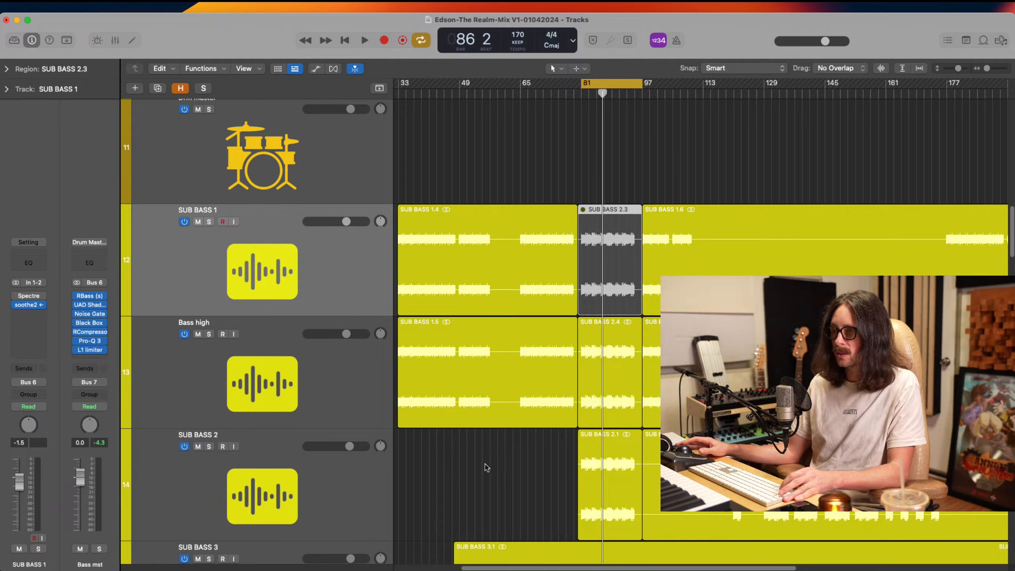
key(x)
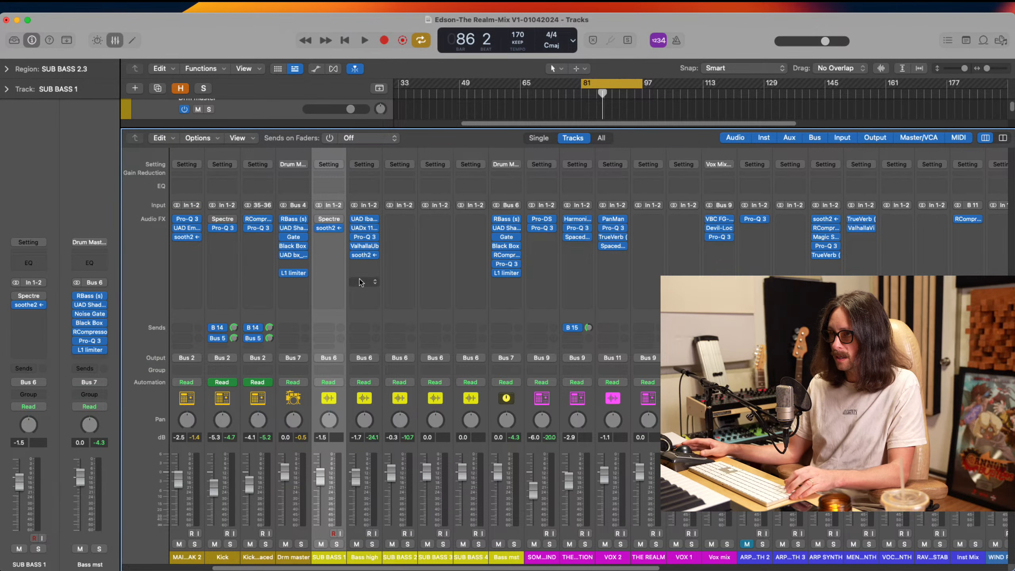
drag(330, 229, 404, 231)
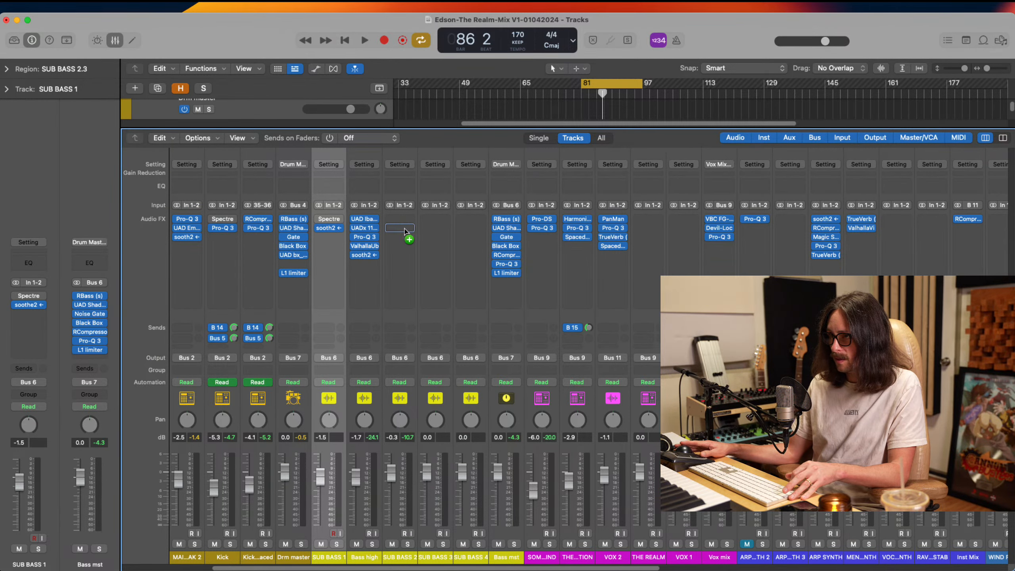
click(402, 231)
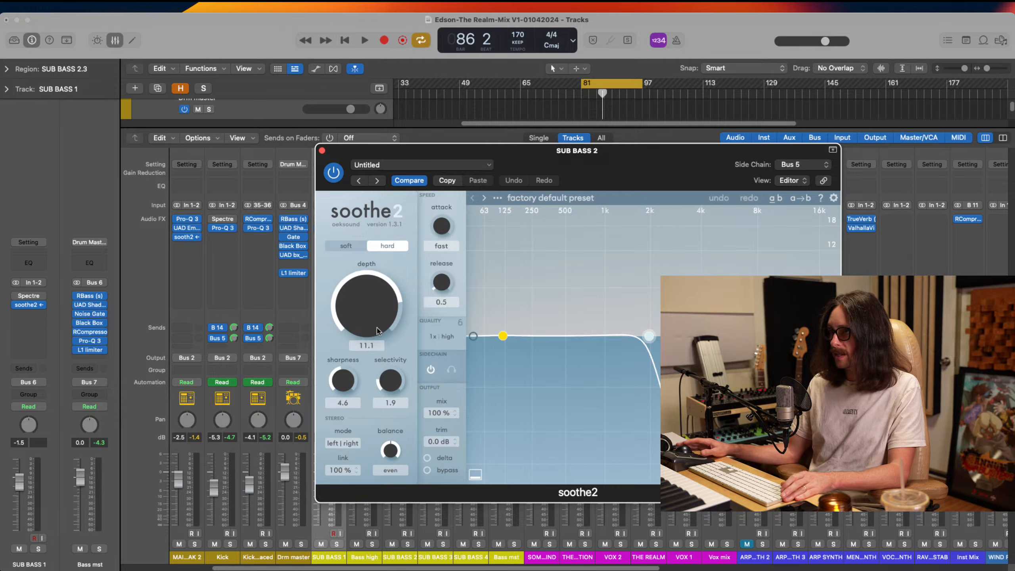
In soothe2 on SUB BASS 2, set depth to 7.4, high cut to 924 Hz and release to 0.3 during playback, and close the plug-in
drag(372, 330, 372, 344)
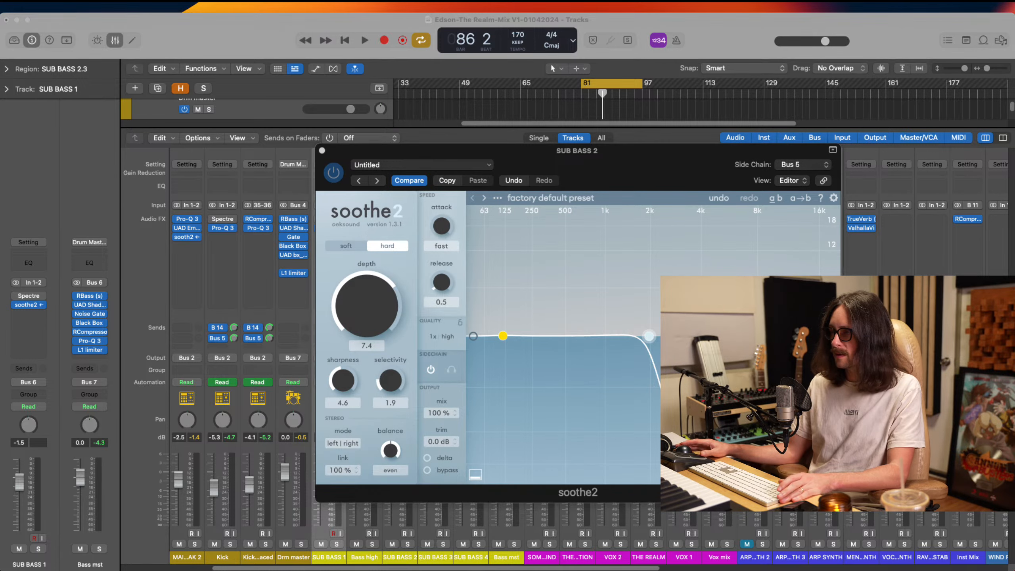
click(709, 183)
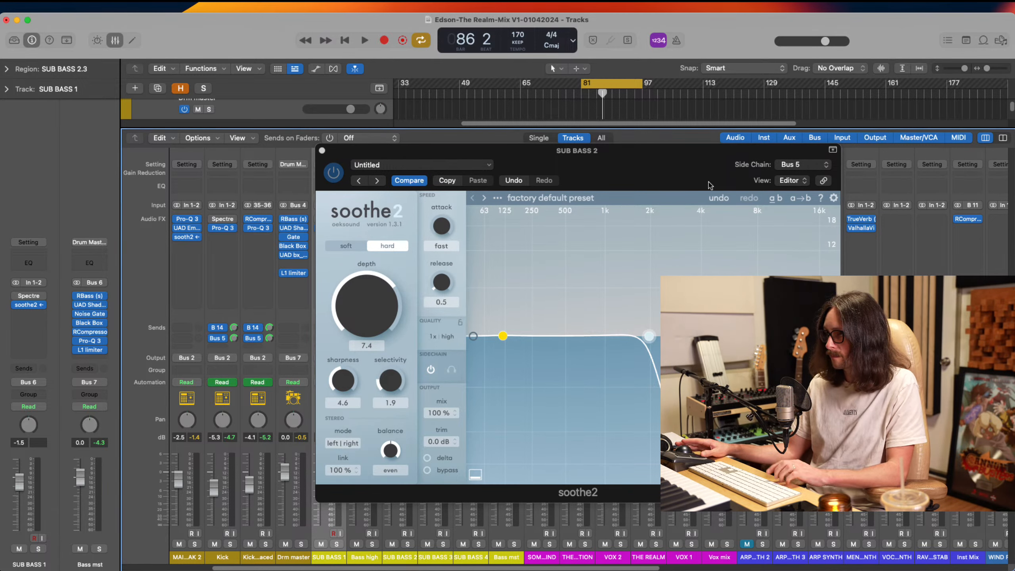
key(space)
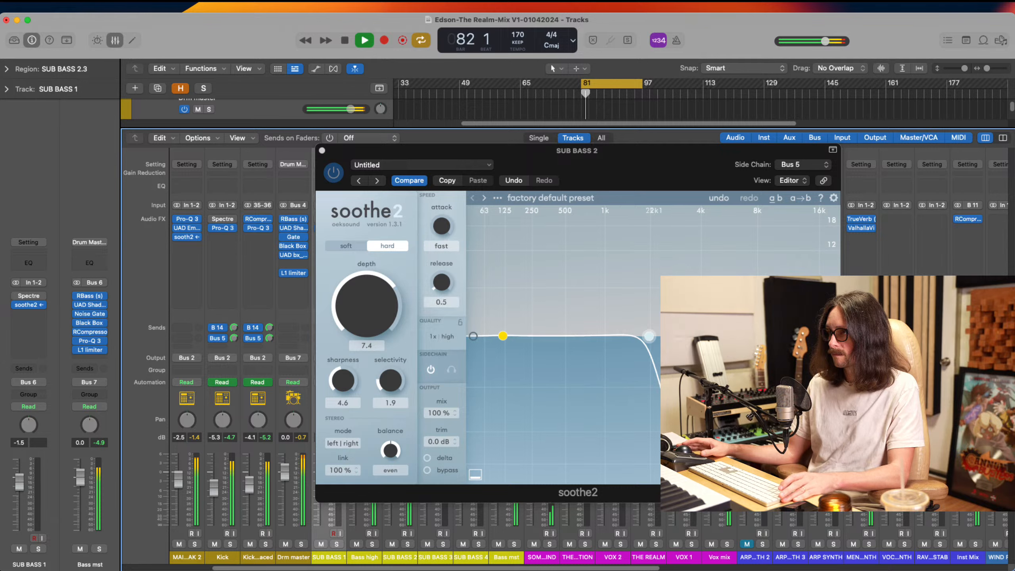
drag(649, 336, 600, 336)
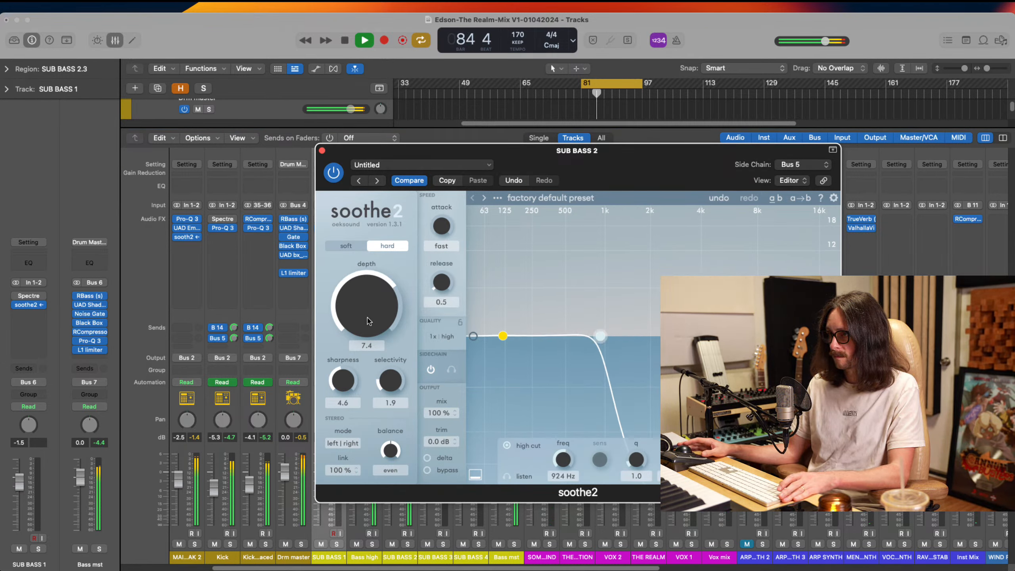
drag(448, 296, 445, 291)
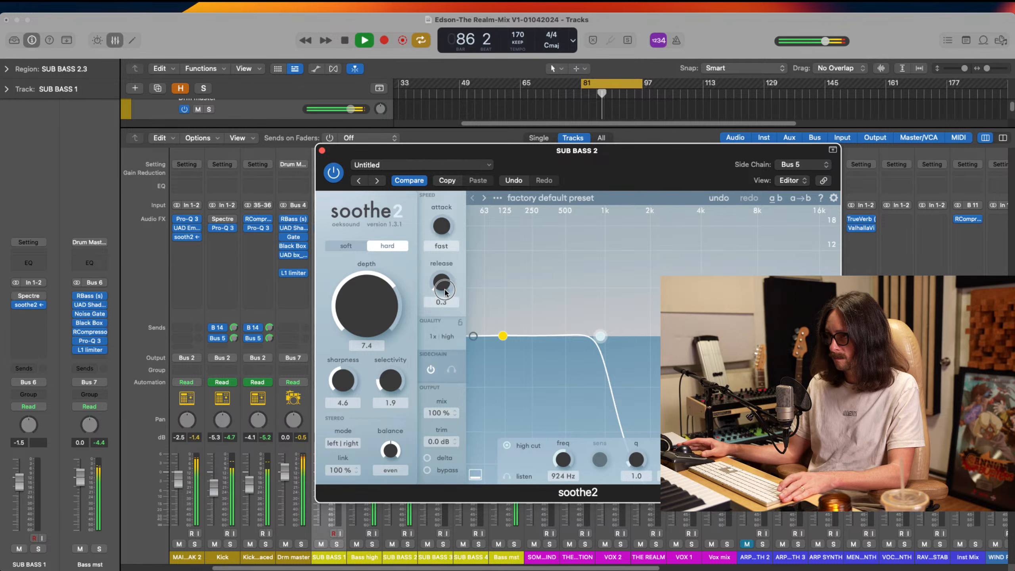
click(322, 151)
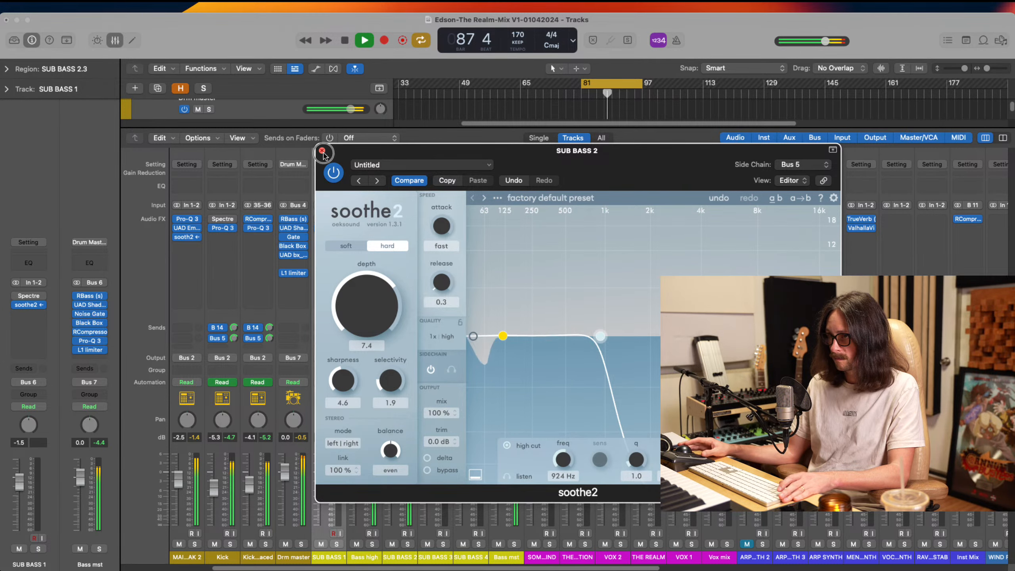
Hide the mixer, select the SUB BASS 2 track and stop playback
key(x)
click(264, 466)
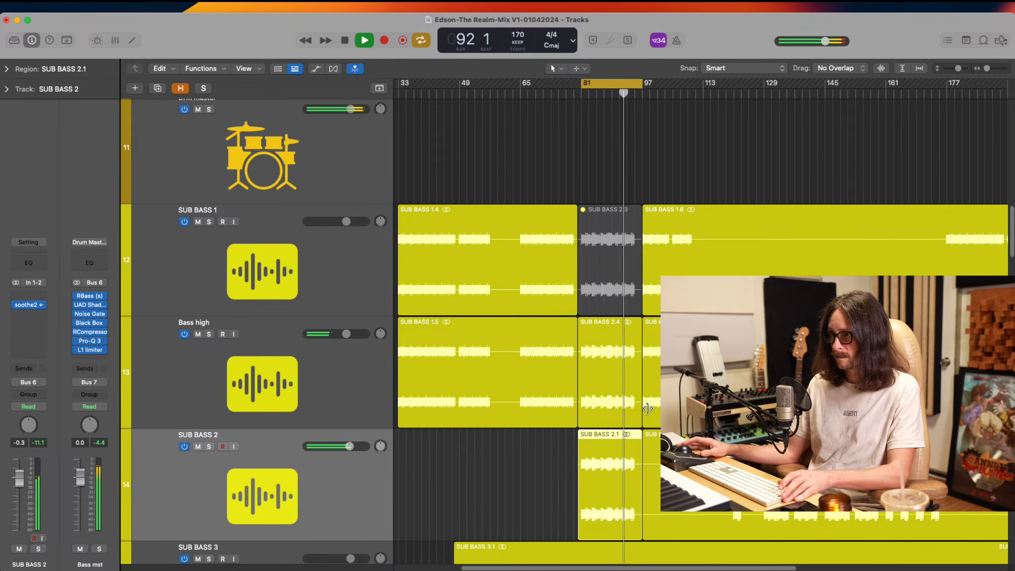
key(space)
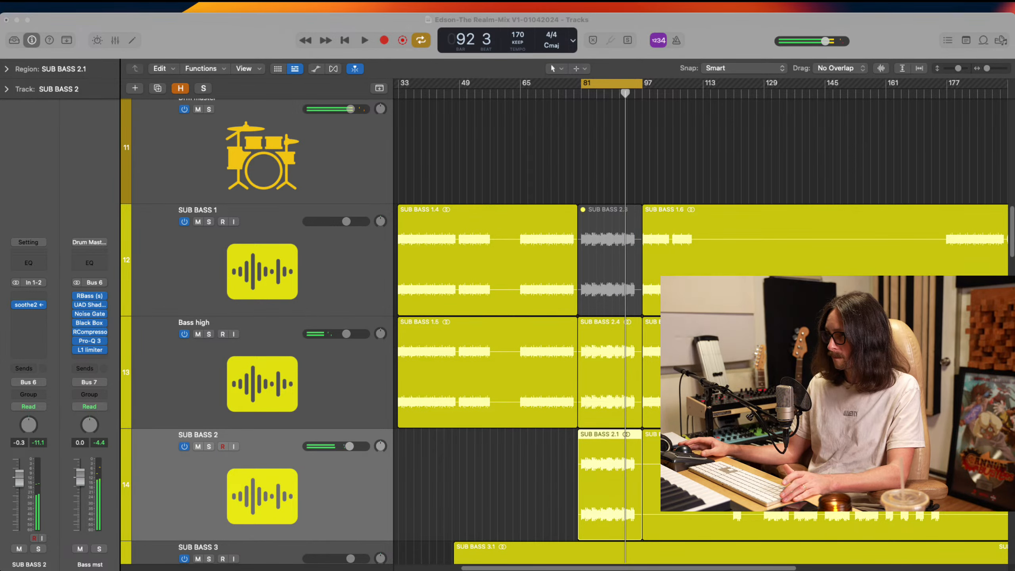
Solo the Bass high track, play the section, and add SUB BASS 2 to the solo to hear both together
click(709, 36)
scroll(635, 318, down, 5)
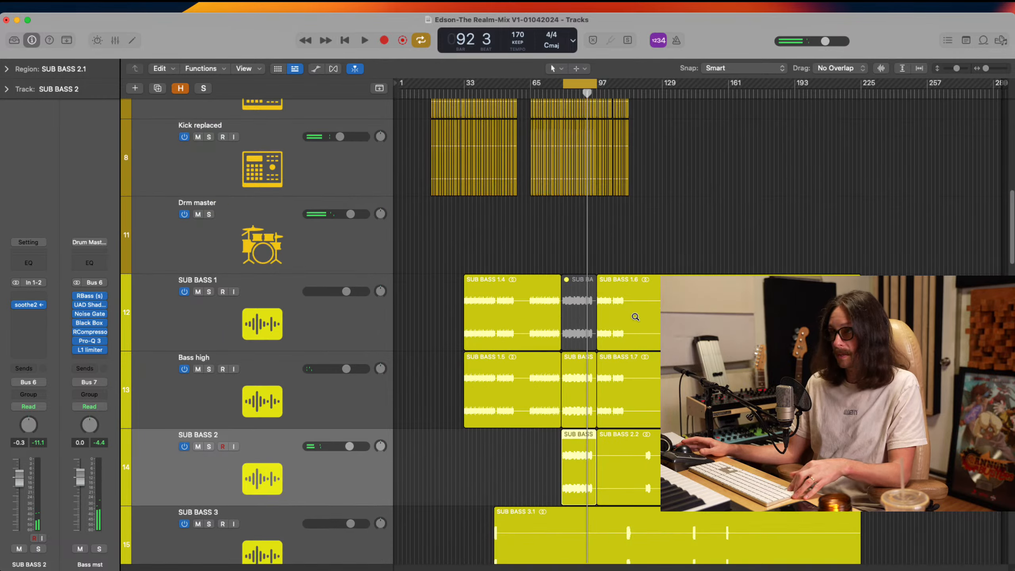
scroll(628, 308, down, 3)
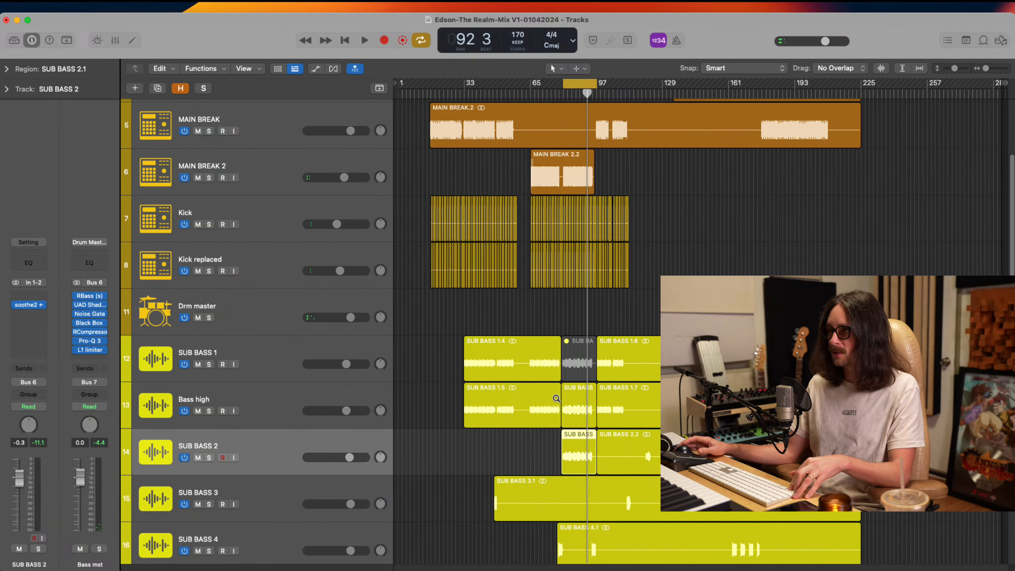
click(209, 411)
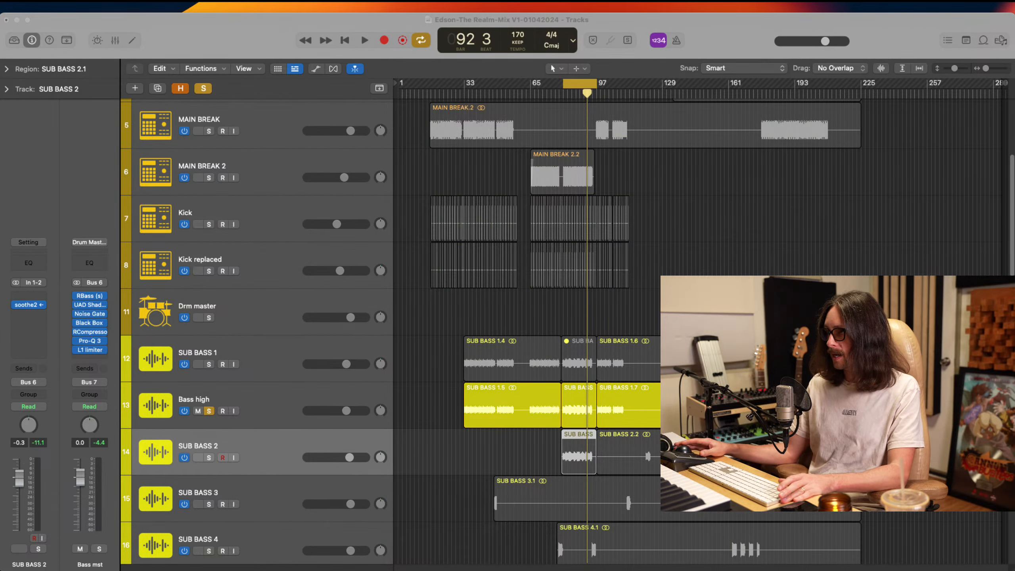
key(space)
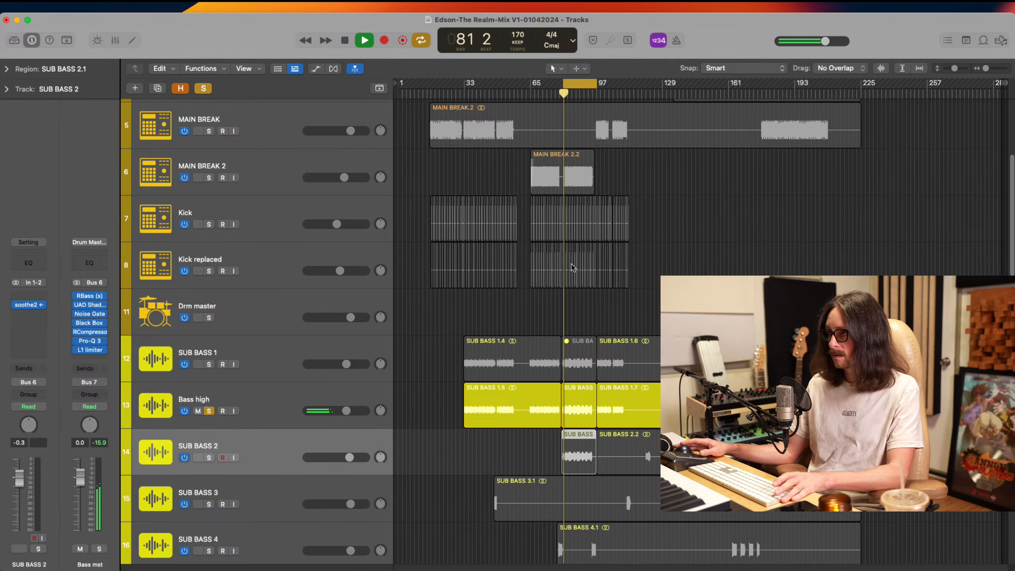
click(208, 458)
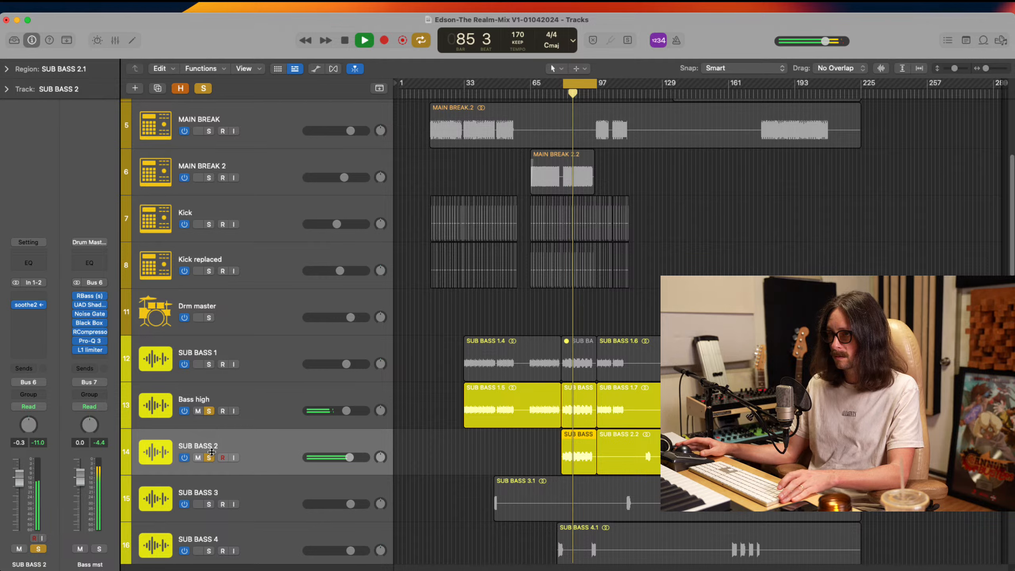
Stop playback and clear the solo on SUB BASS 2 and Bass high
key(space)
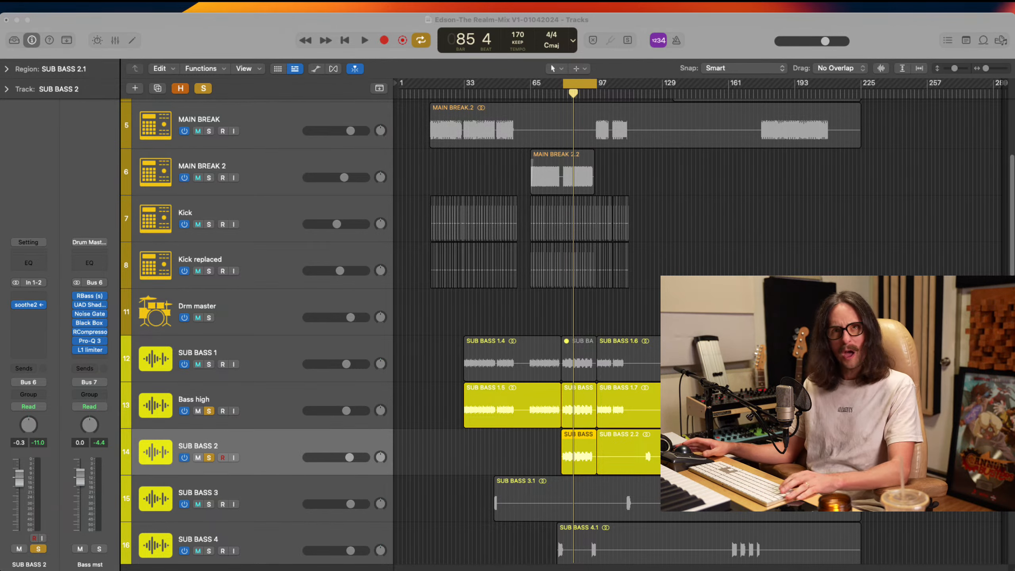
click(433, 270)
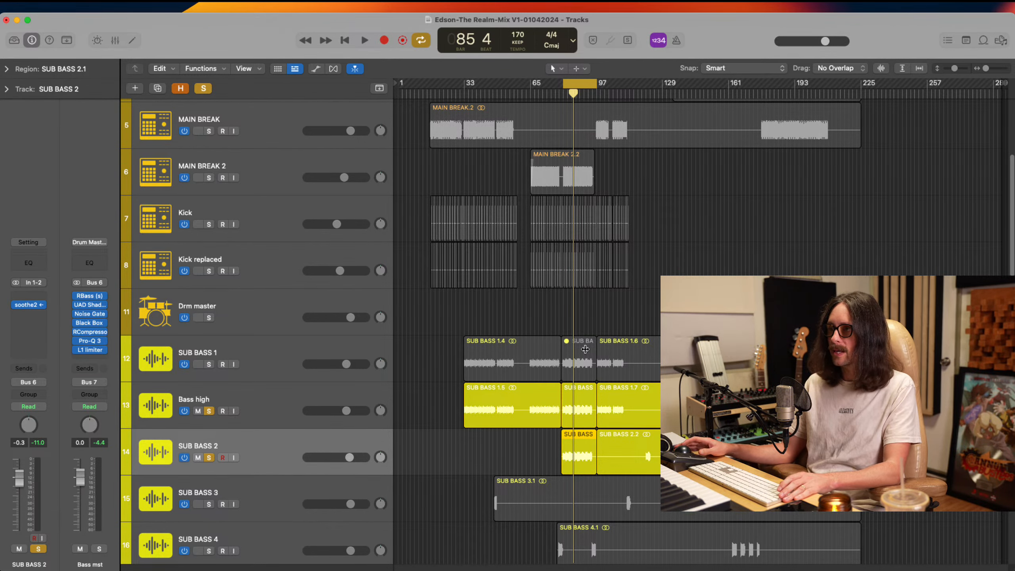
scroll(584, 349, down, 4)
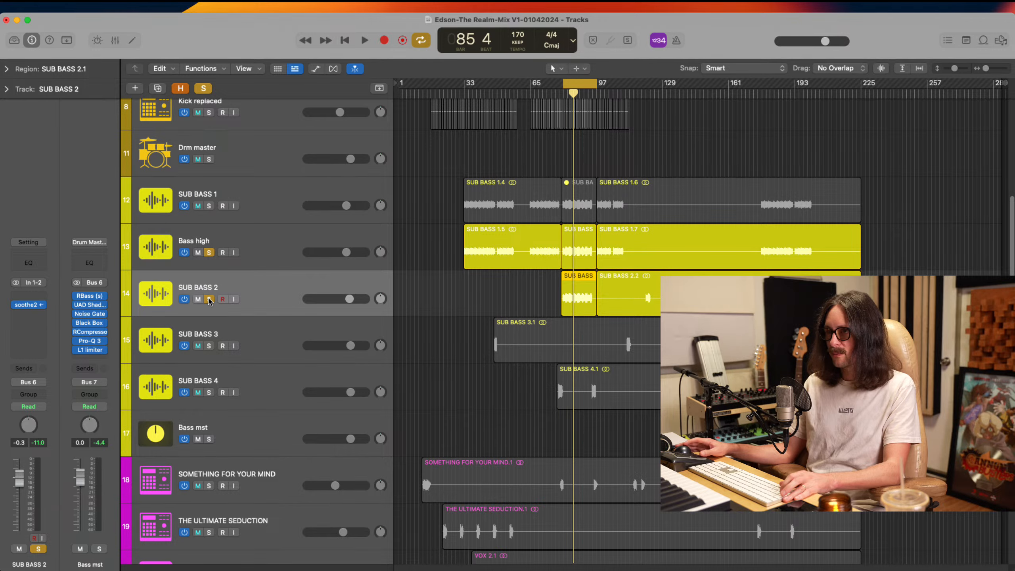
click(208, 299)
scroll(461, 285, down, 2)
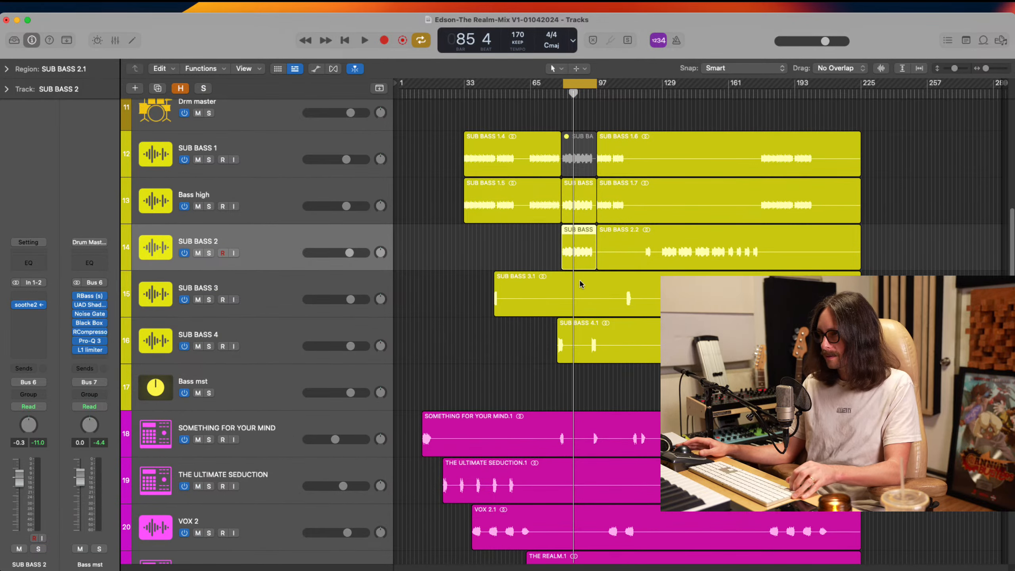
Unmute the ARP SYNTH 2 track, select it, and open its Pro-Q 3 equalizer
scroll(545, 338, down, 1)
scroll(543, 337, down, 8)
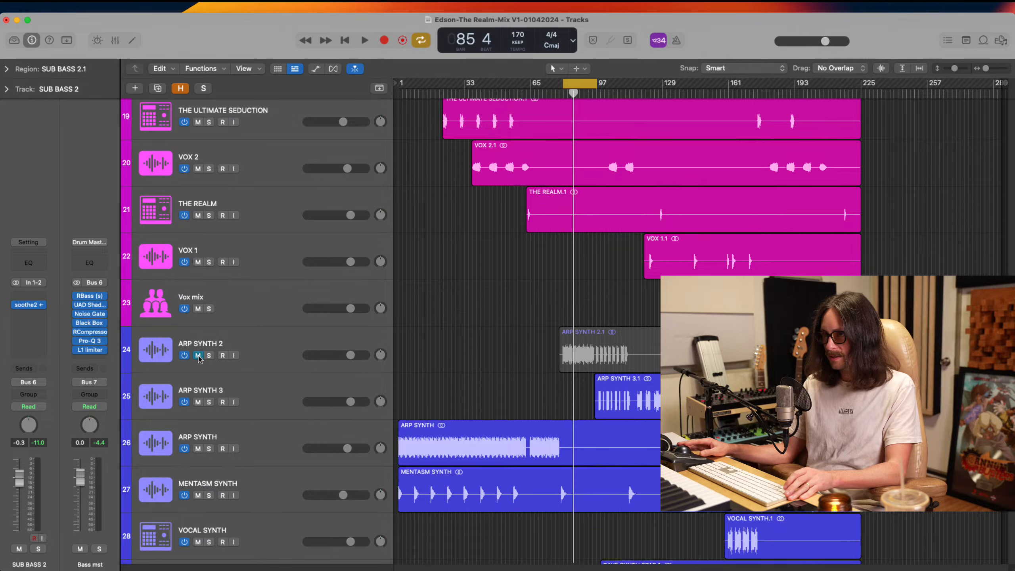
click(198, 355)
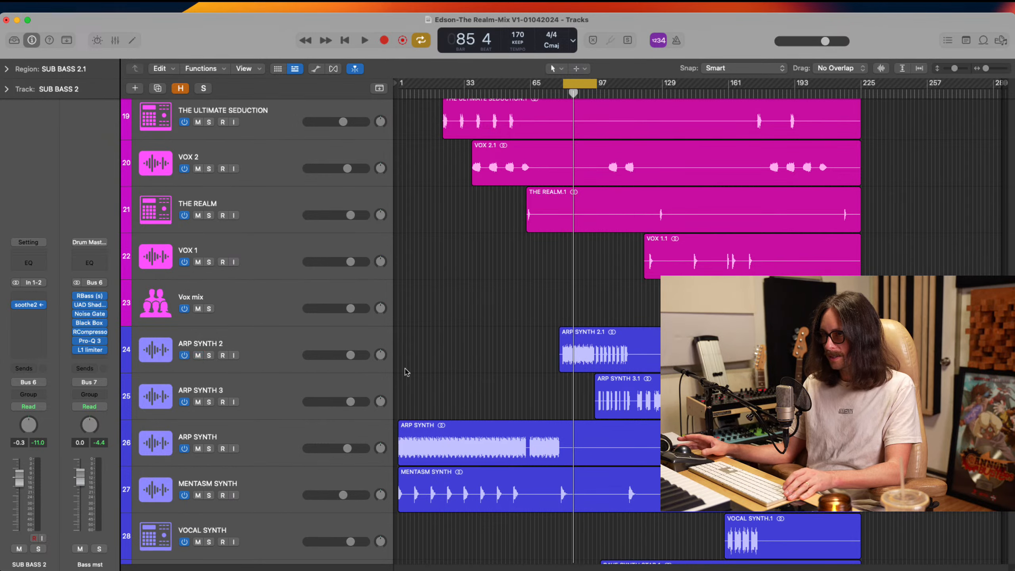
click(260, 356)
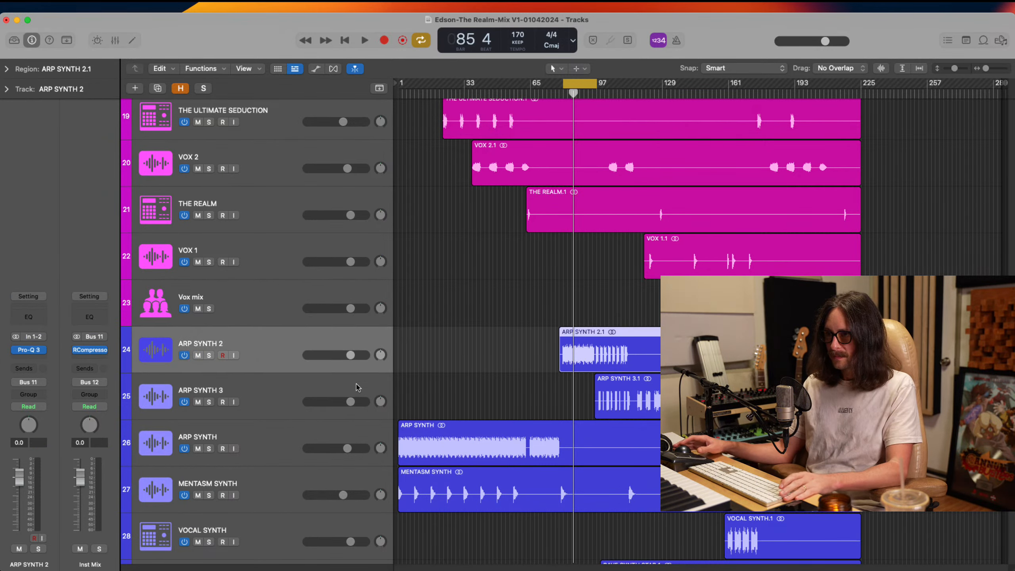
click(26, 351)
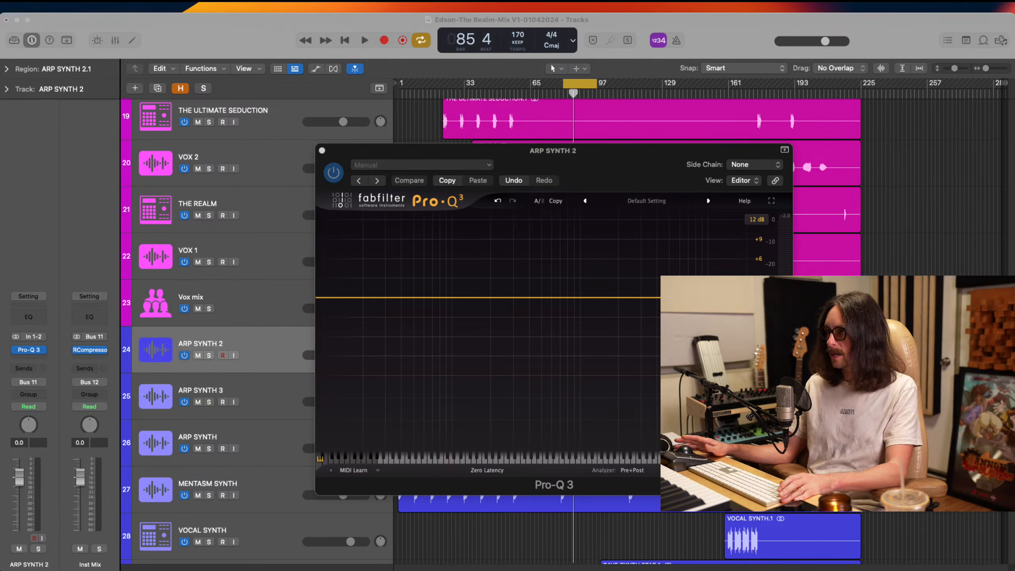
During playback, add a 24 dB/oct low cut at about 333 Hz in Pro-Q 3 on ARP SYNTH 2, and stop playback
key(space)
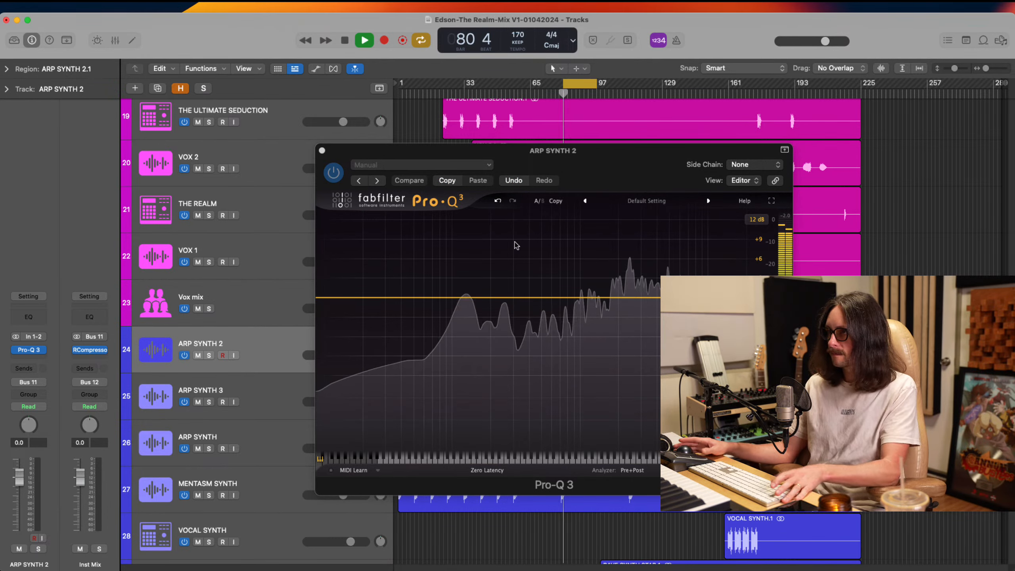
click(345, 298)
click(349, 281)
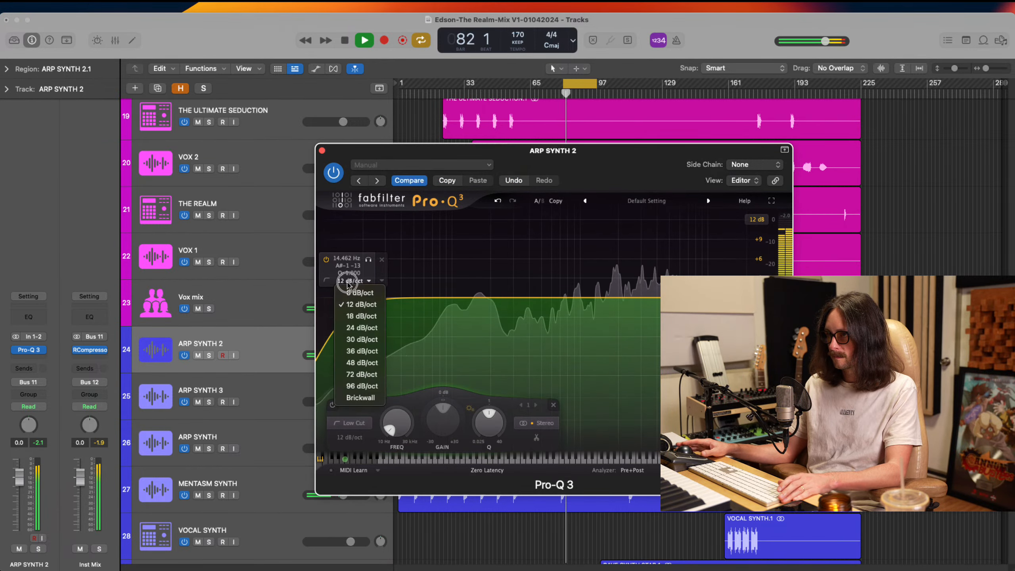
click(353, 327)
drag(345, 298, 519, 298)
key(space)
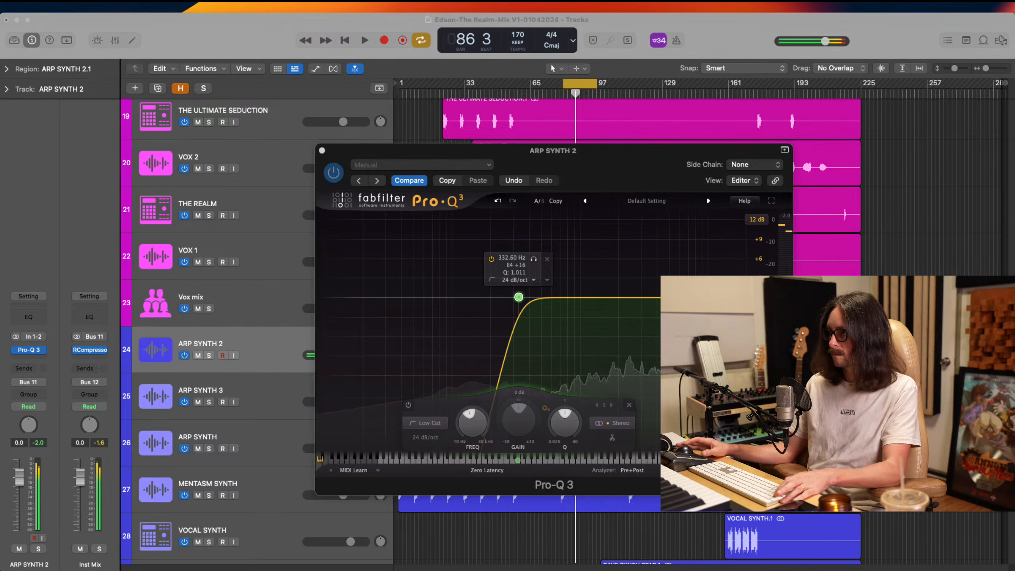
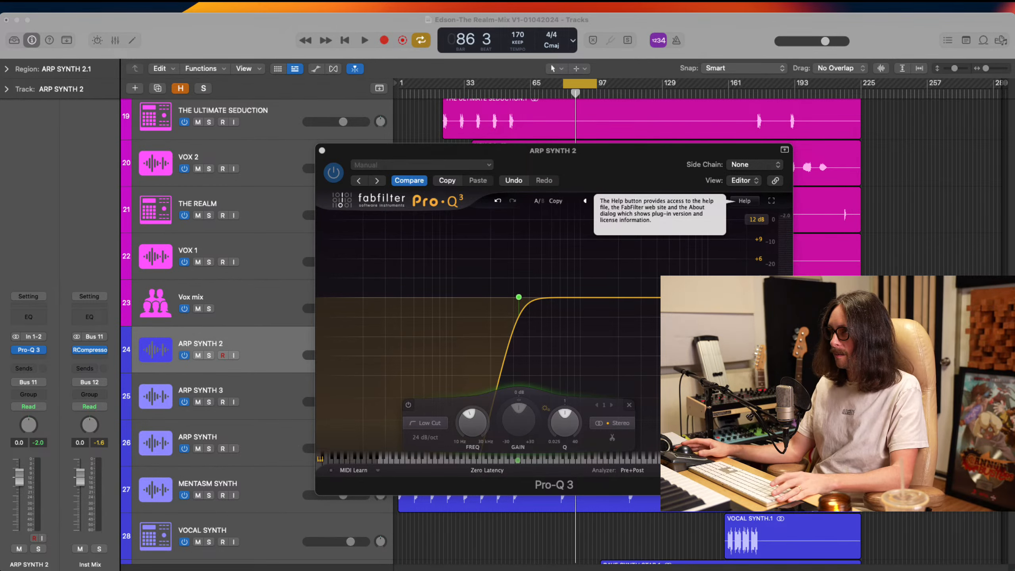
Play the loop while bypassing and re-enabling the Pro-Q 3 on ARP SYNTH 2 to compare the low cut in the mix
click(528, 260)
key(space)
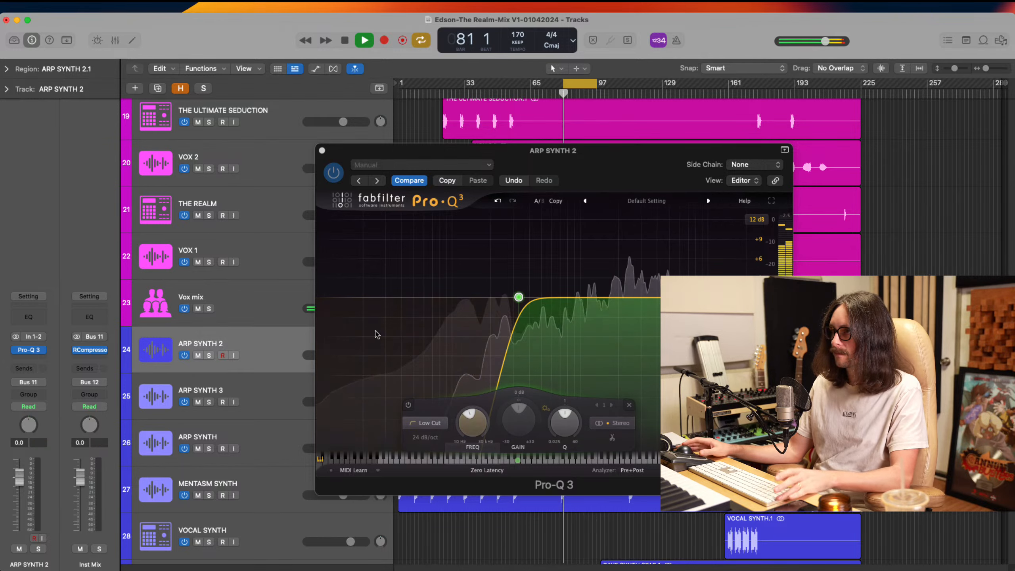
key(space)
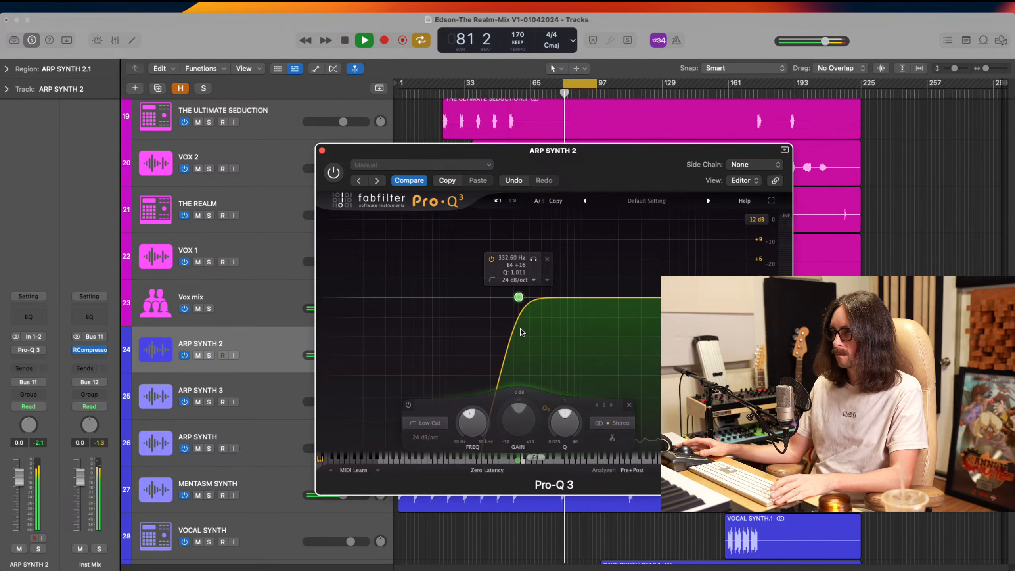
click(335, 175)
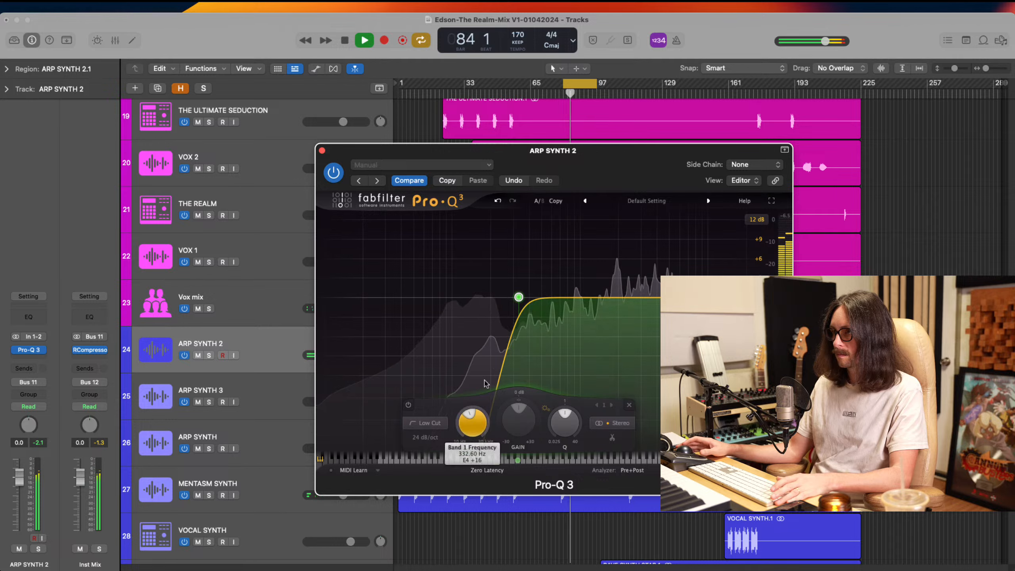
click(333, 175)
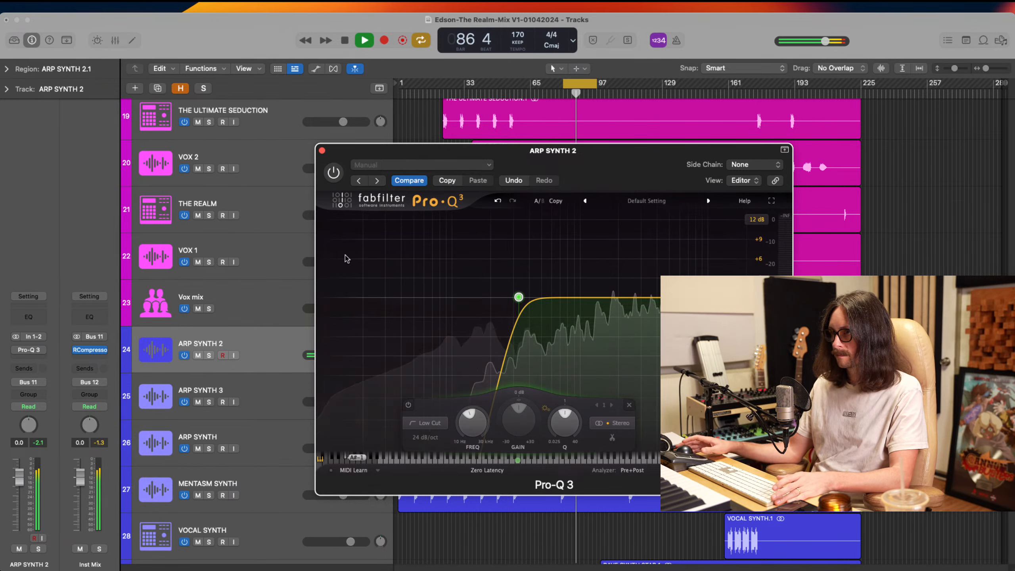
click(334, 173)
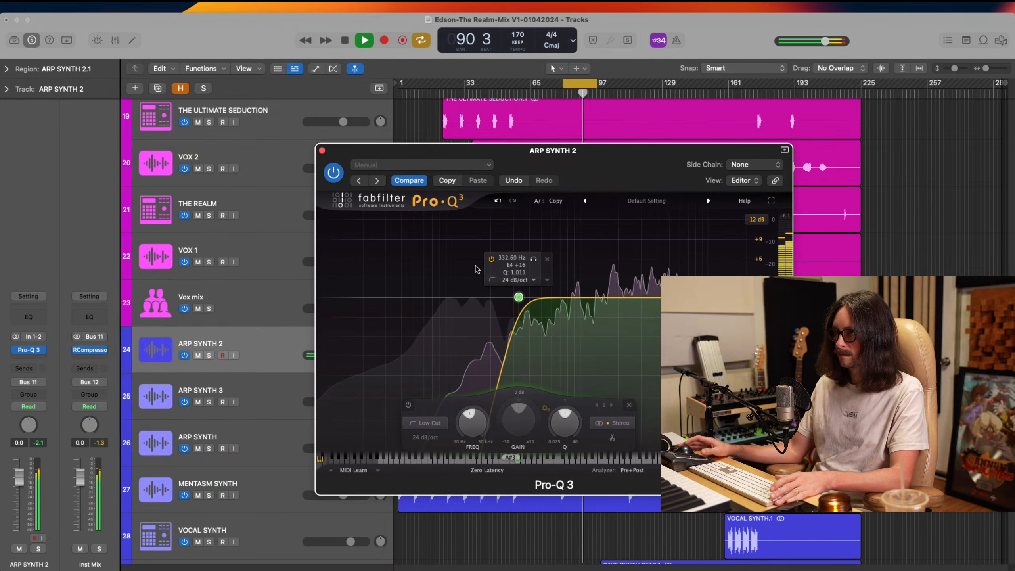
click(333, 173)
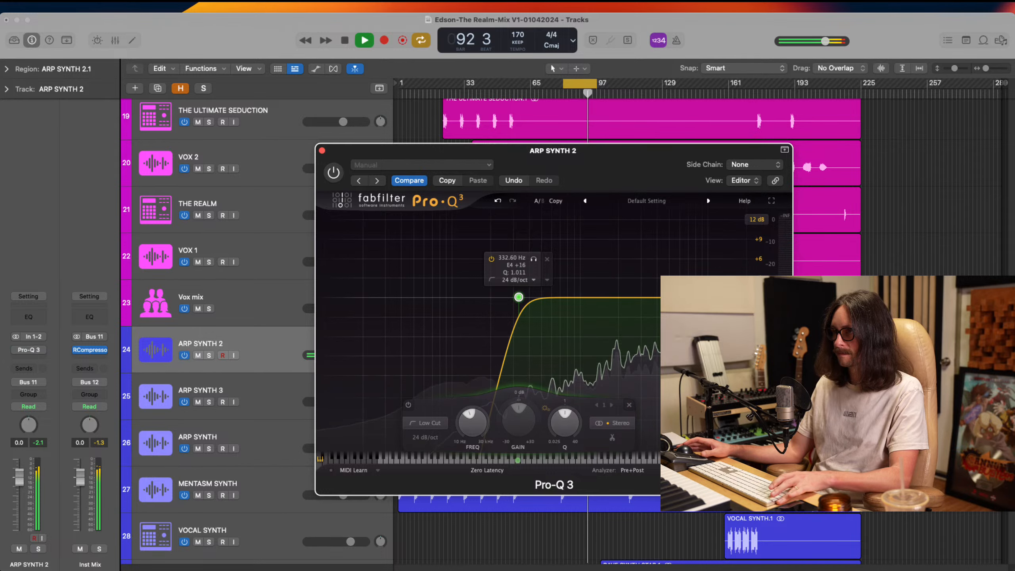
key(space)
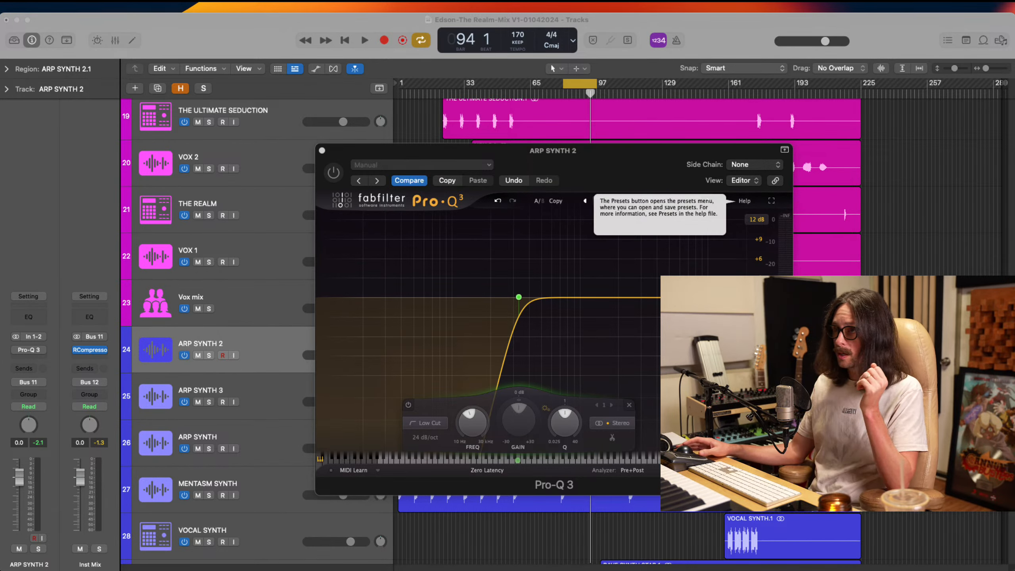
click(335, 172)
Solo ARP SYNTH 2 and compare its sound with the Pro-Q 3 bypassed and active during playback
click(209, 356)
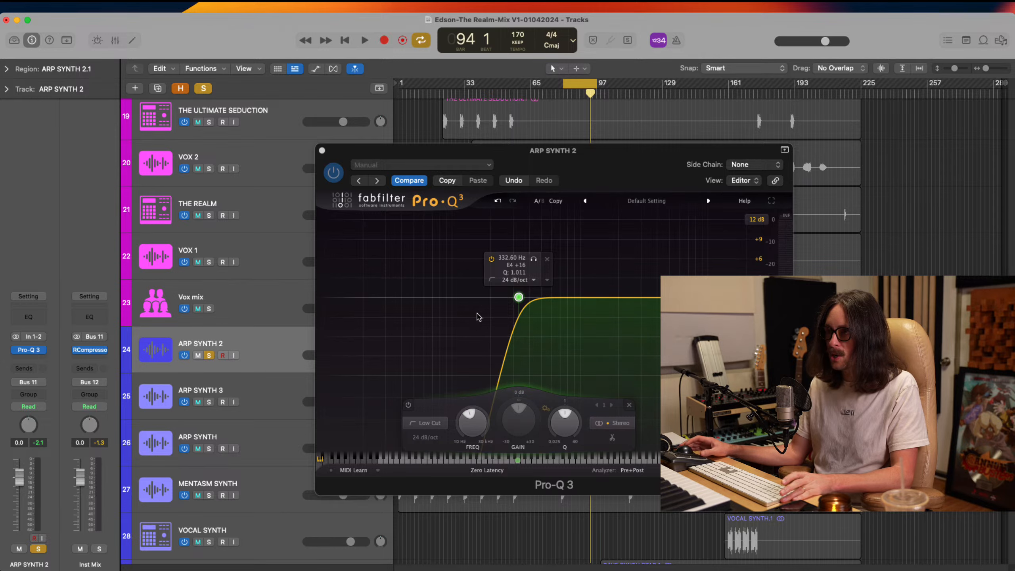
click(518, 297)
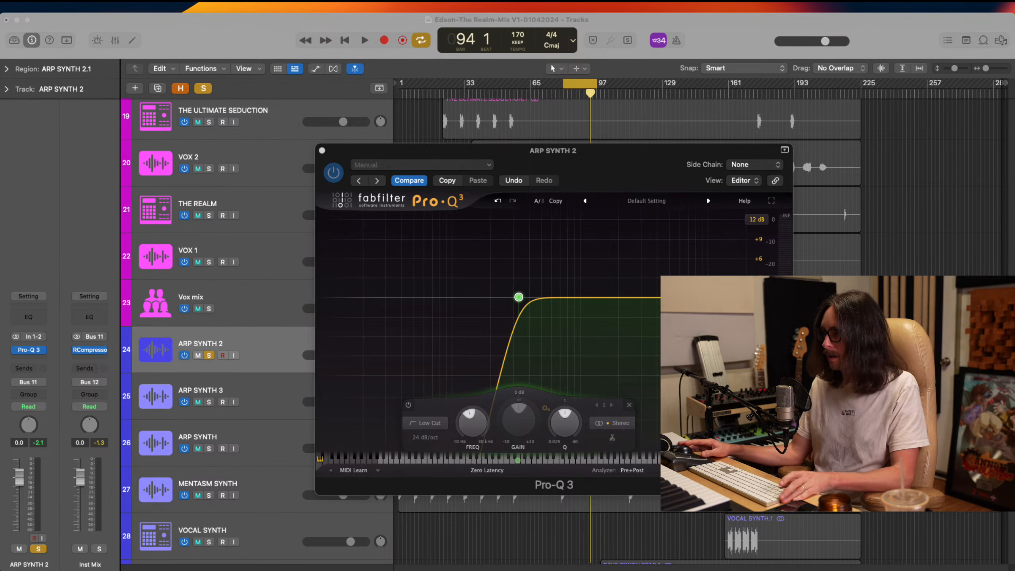
key(space)
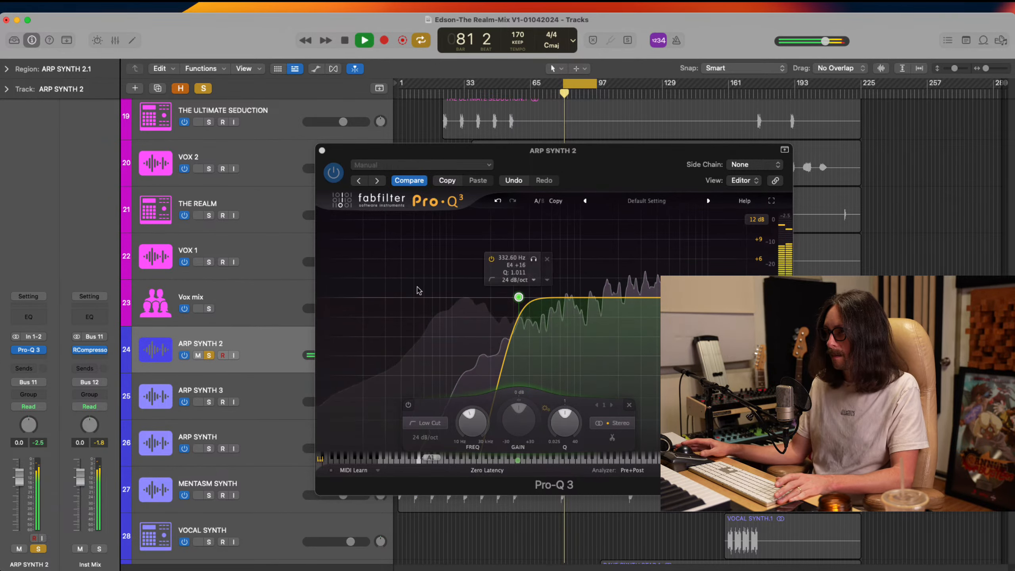
click(334, 174)
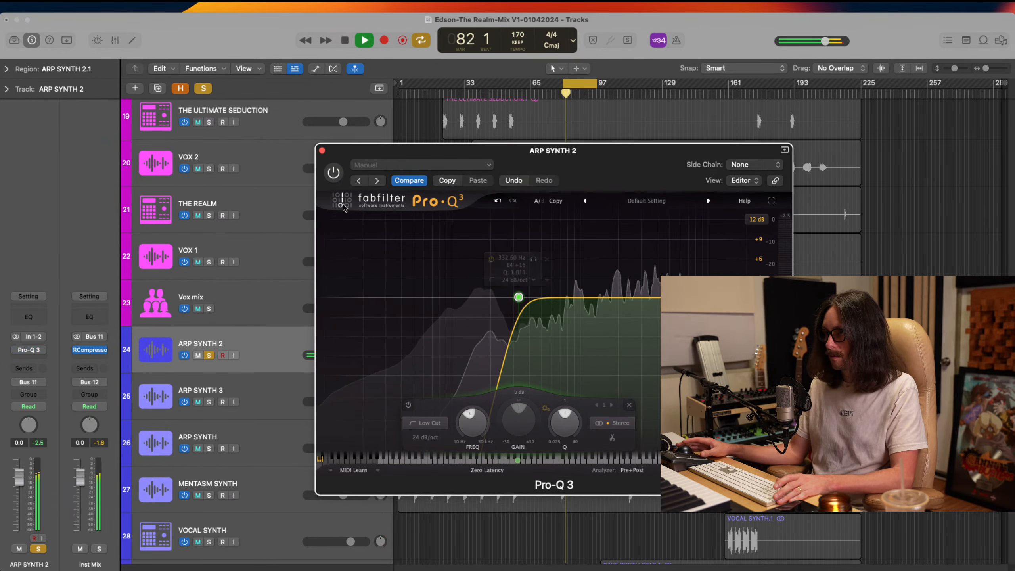
click(334, 173)
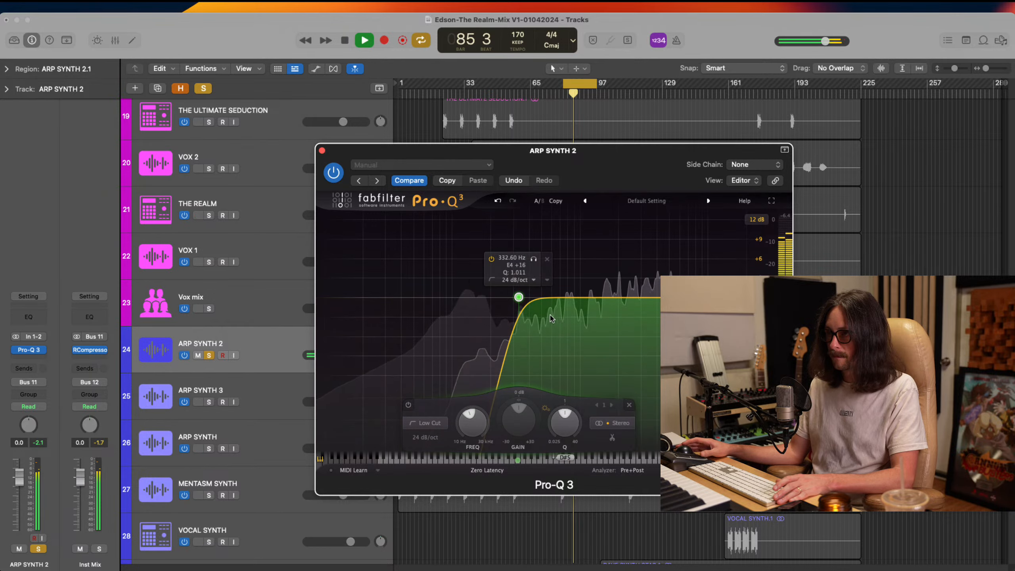
Lower the low-cut frequency in ARP SYNTH 2's Pro-Q 3, add a bell boost just above it, and stop playback
drag(518, 297, 489, 245)
double_click(477, 276)
key(space)
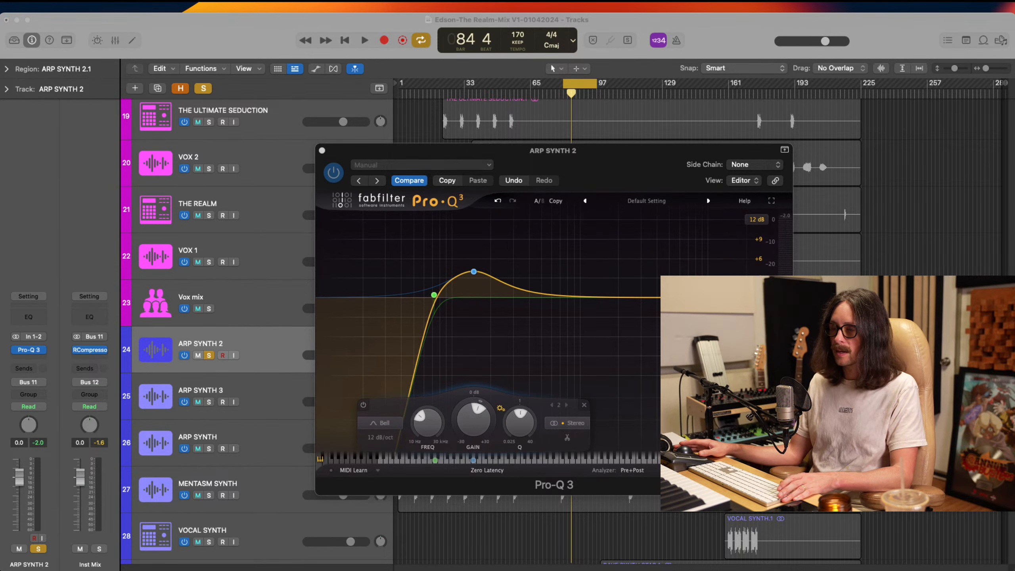
click(185, 46)
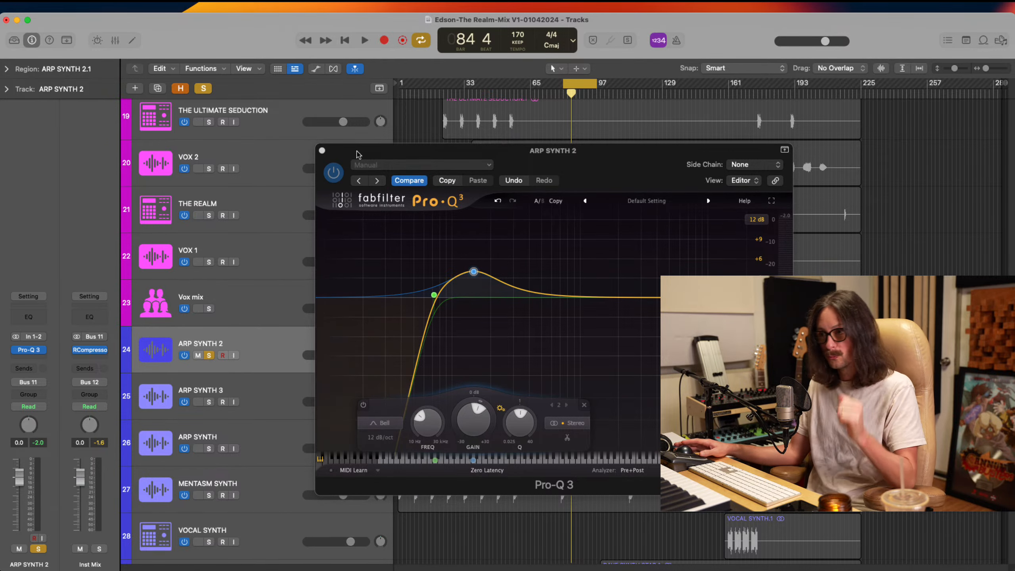
Move the EQ window aside and look through the SUB BASS 2, Bass high and SUB BASS 1 channels, briefly soloing SUB BASS 1
drag(357, 154, 678, 217)
scroll(534, 317, up, 10)
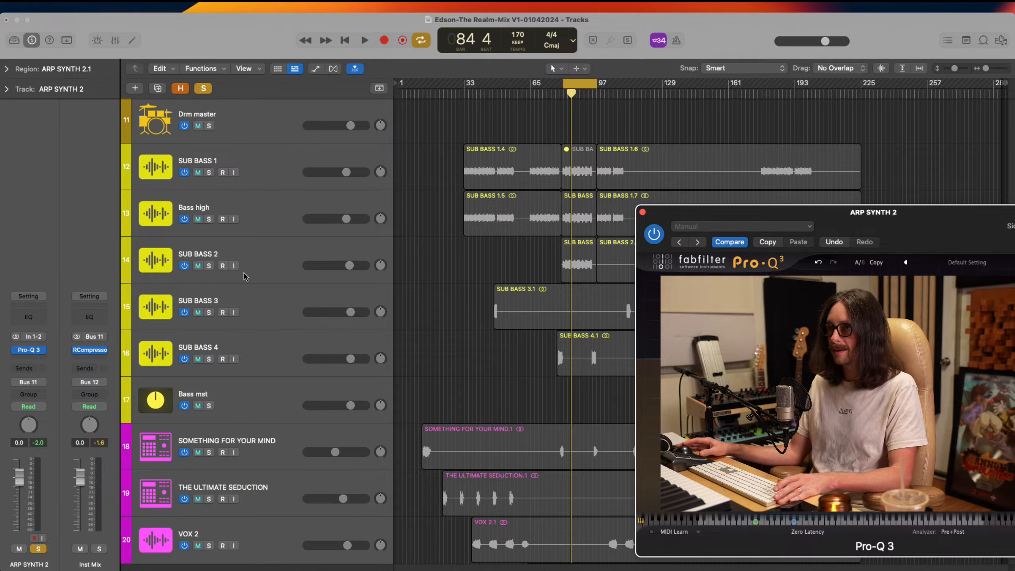
click(245, 275)
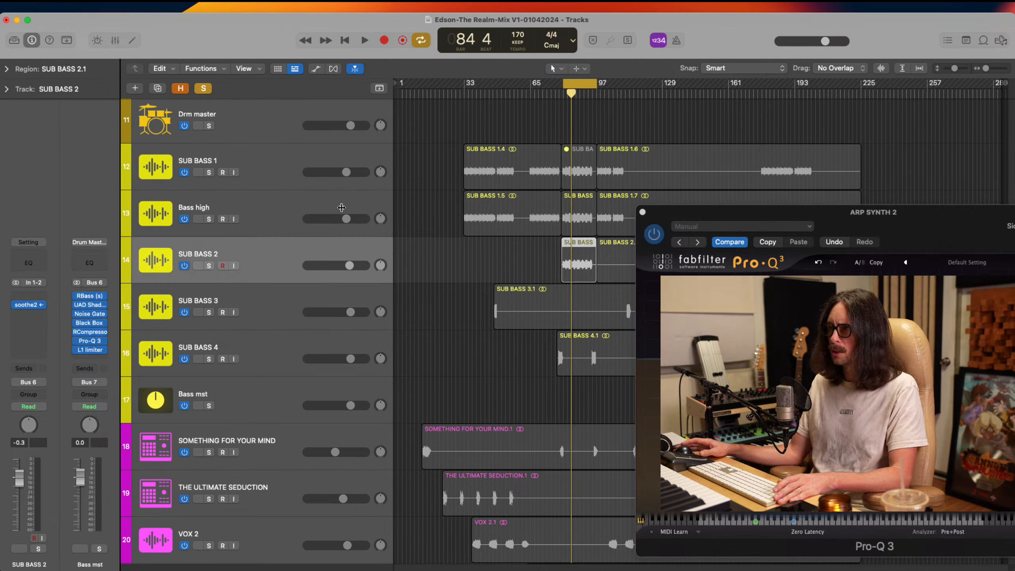
click(256, 211)
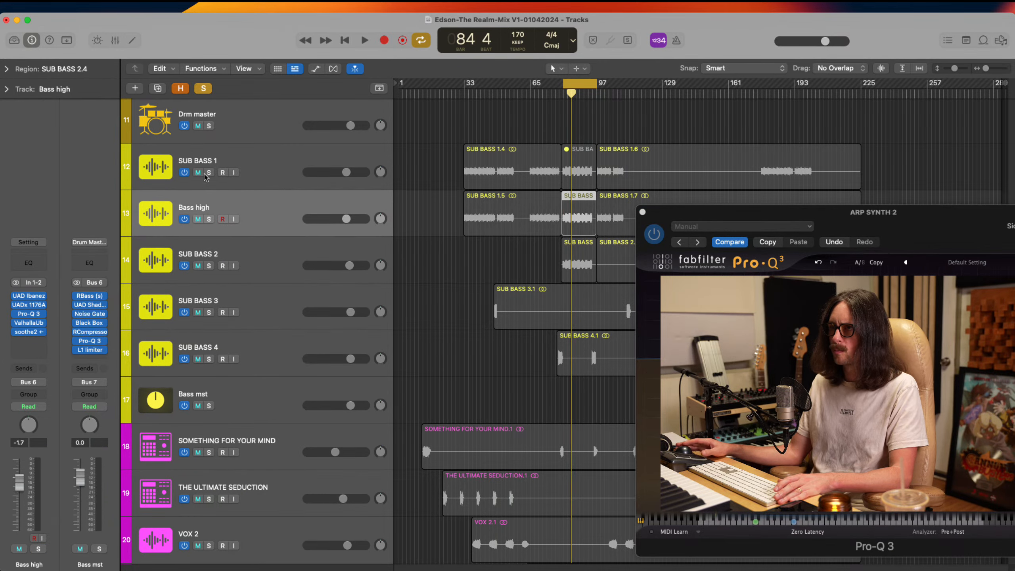
click(264, 165)
key(s)
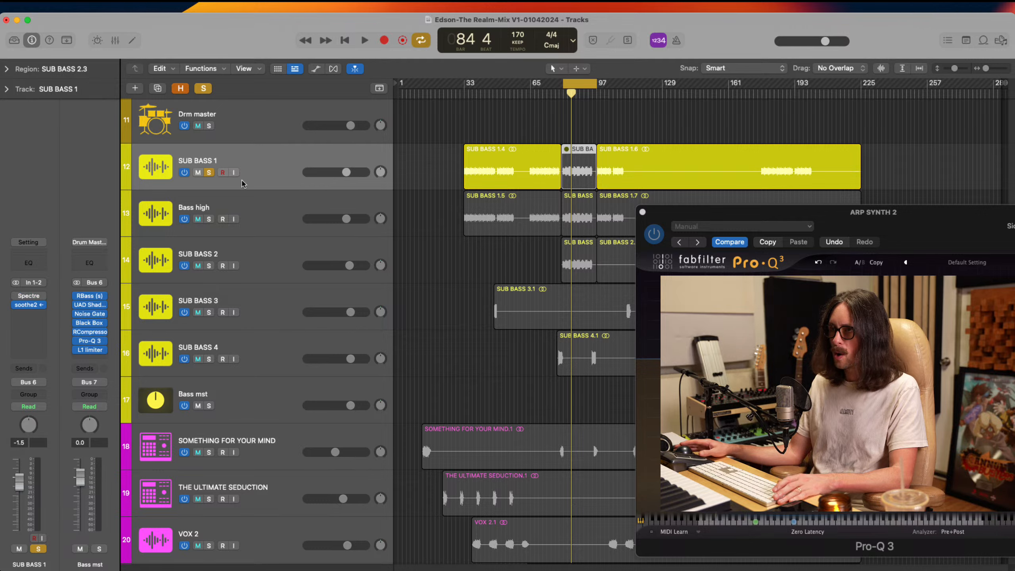
click(210, 173)
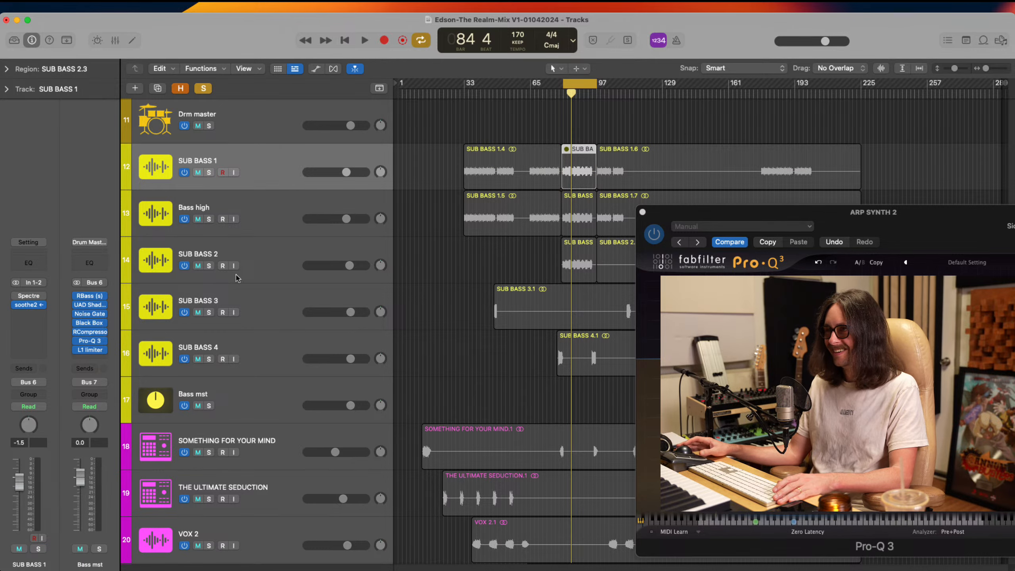
Solo SUB BASS 2 and insert a stereo Pro-Q 3 before soothe2 on its channel
click(209, 266)
click(269, 262)
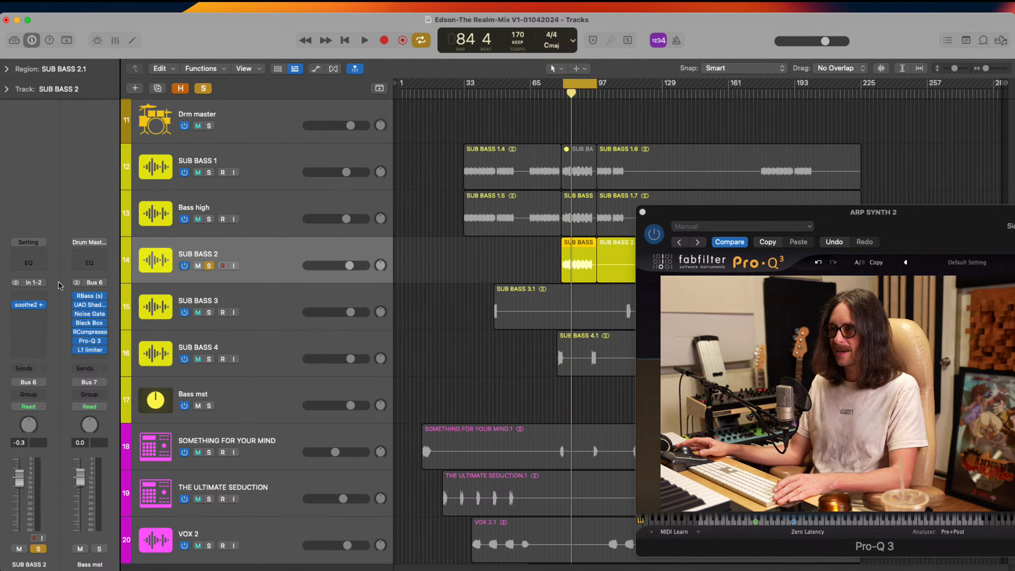
click(41, 296)
mouse_move(64, 323)
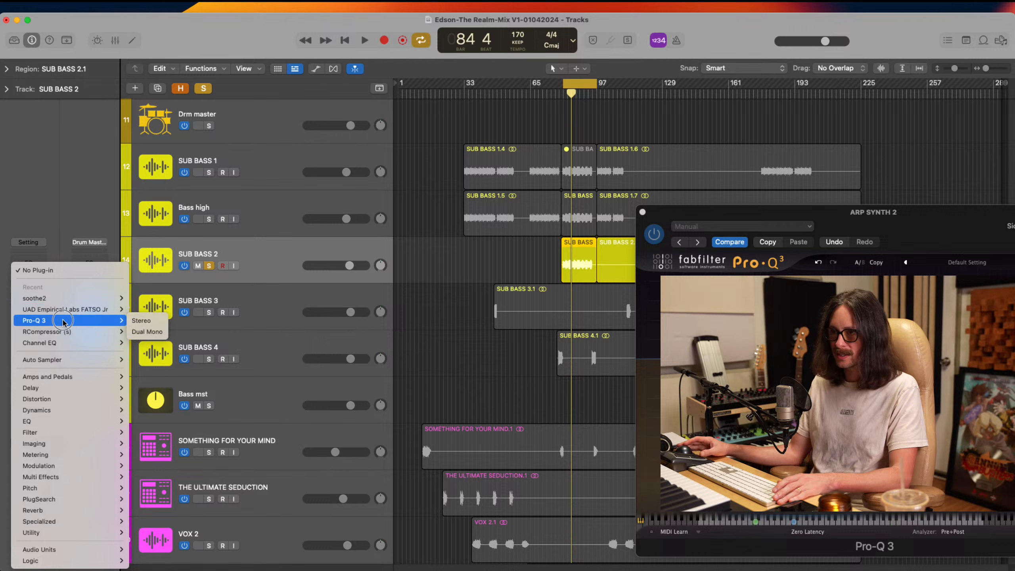
click(141, 320)
drag(569, 155, 492, 135)
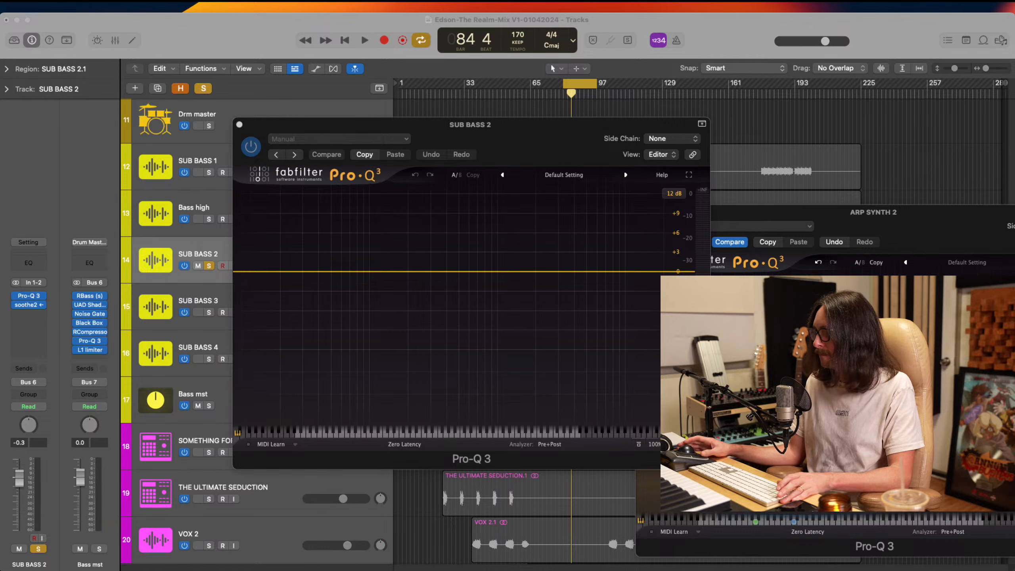
Play the loop and add flat bell bands at about 52 Hz and 132 Hz in SUB BASS 2's Pro-Q 3 to mark its range
key(space)
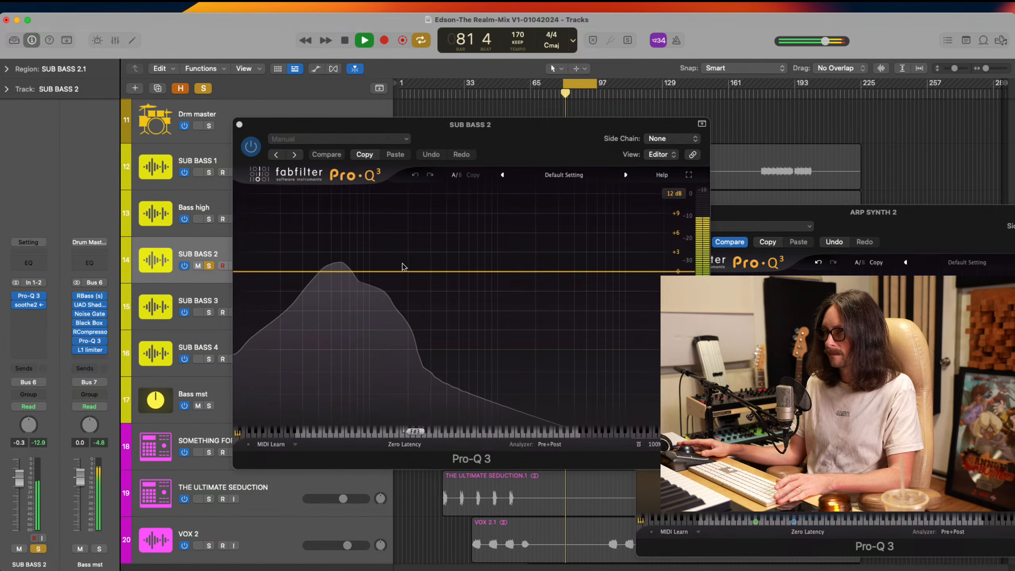
click(334, 272)
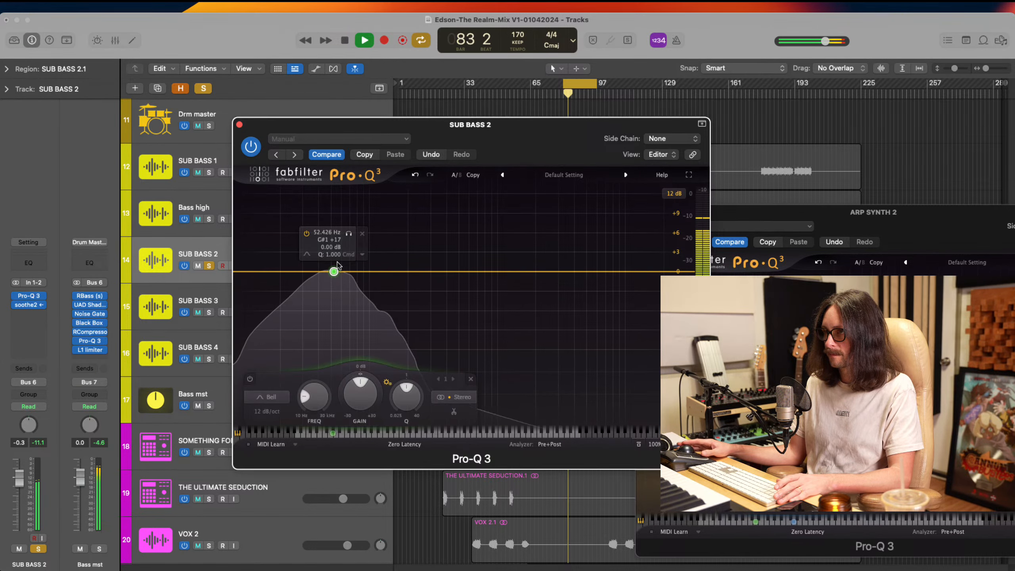
click(386, 272)
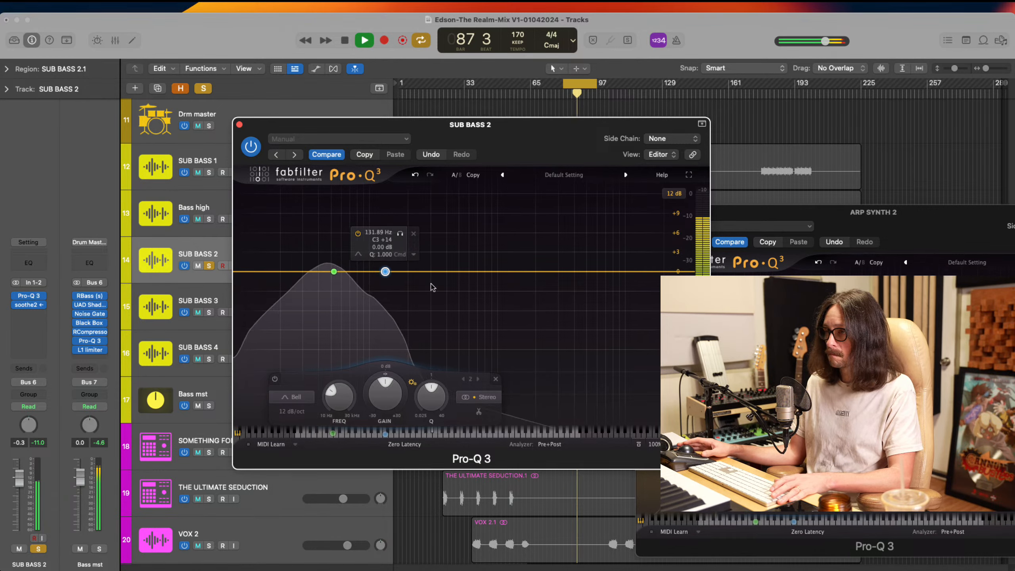
key(space)
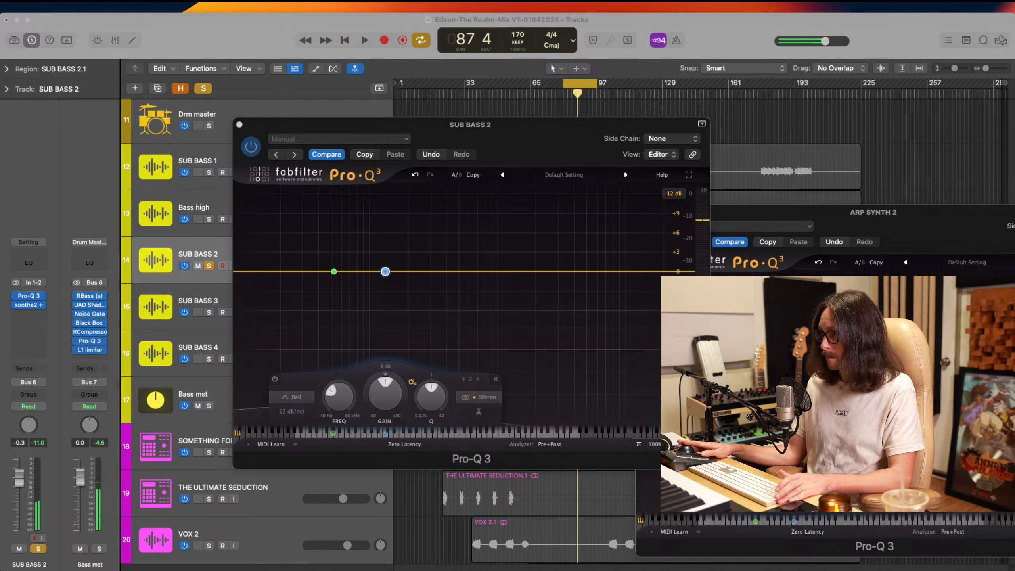
click(752, 52)
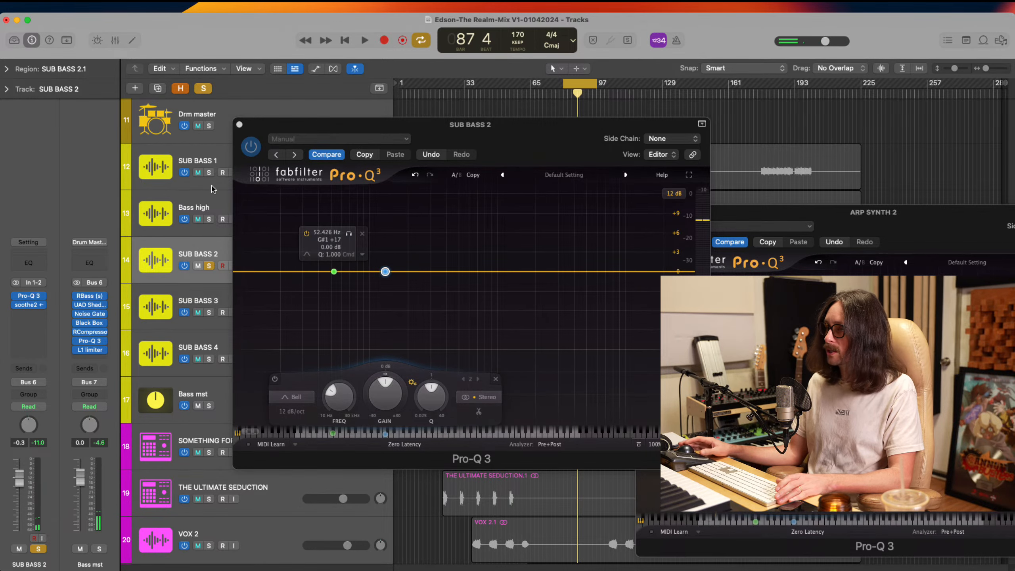
Solo Bass high alongside SUB BASS 2, inspect the low cut in its Pro-Q 3, and close that plug-in window
drag(258, 130, 335, 396)
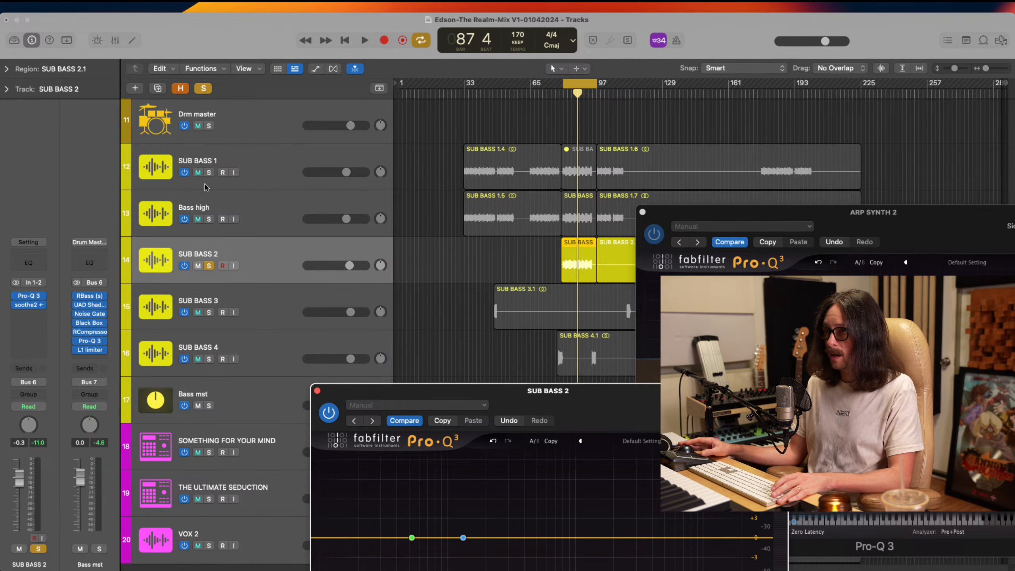
click(208, 220)
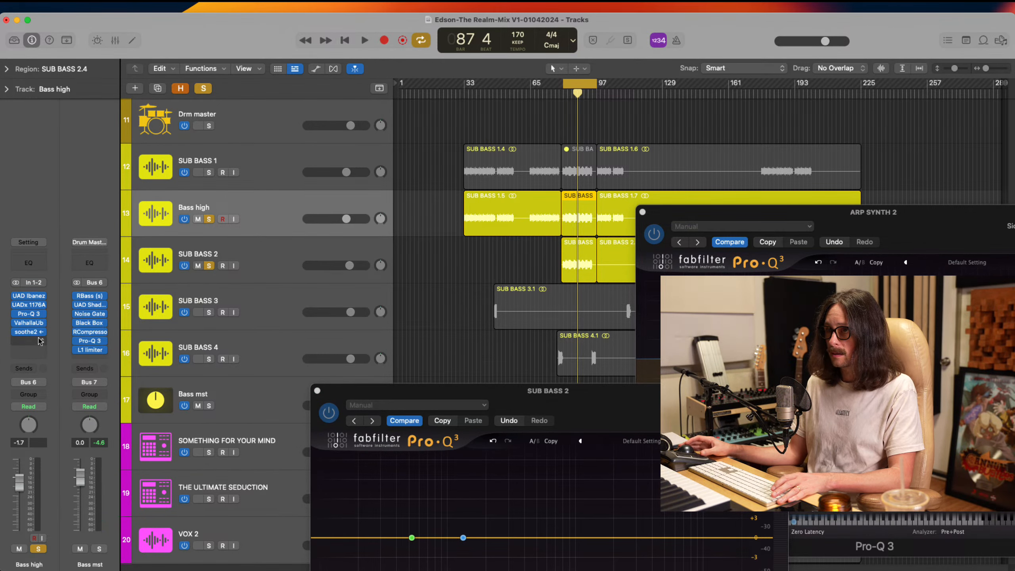
click(29, 314)
mouse_move(522, 301)
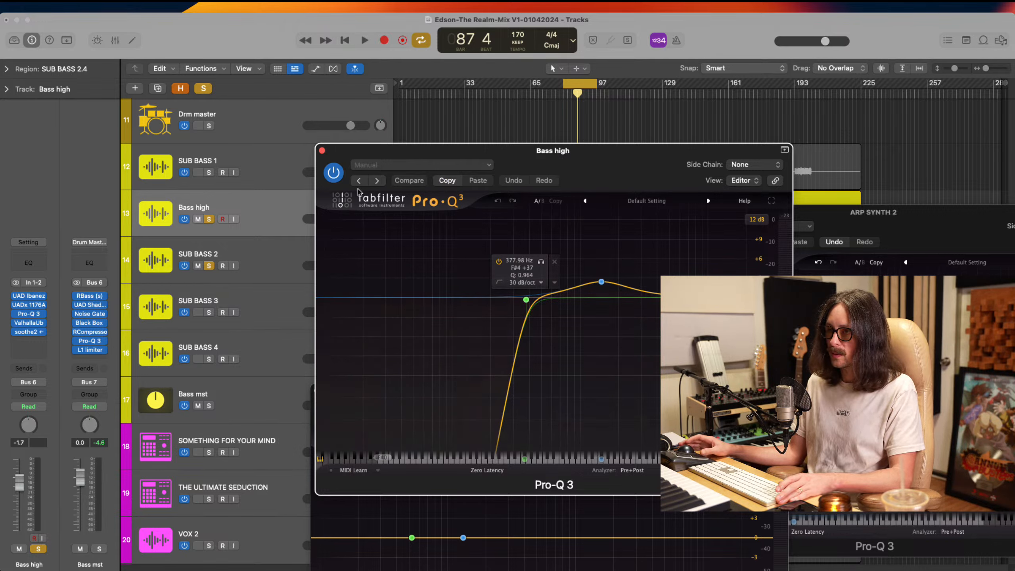
click(322, 151)
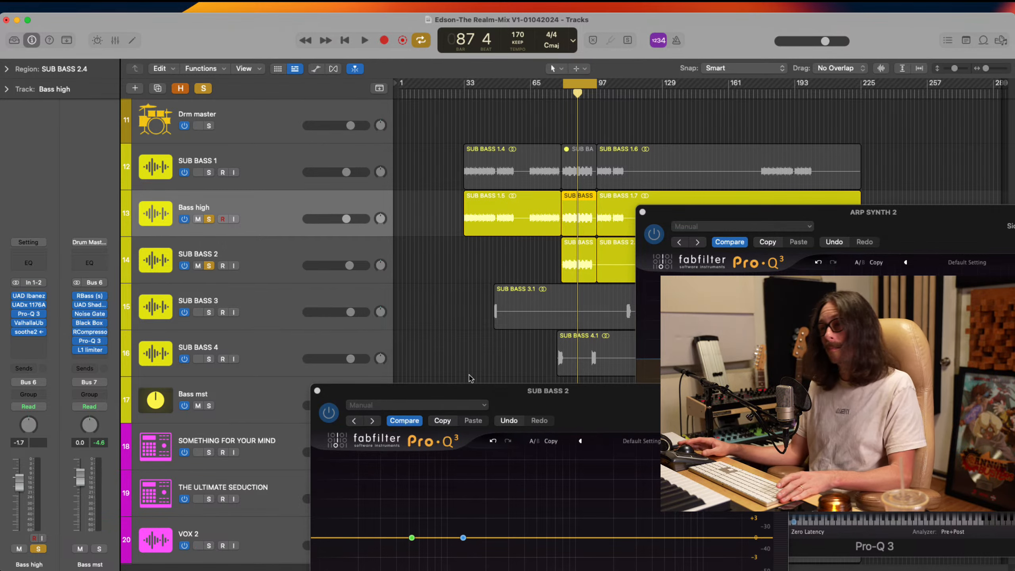
Close the Pro-Q 3 windows of ARP SYNTH 2 and SUB BASS 2
drag(826, 215, 608, 159)
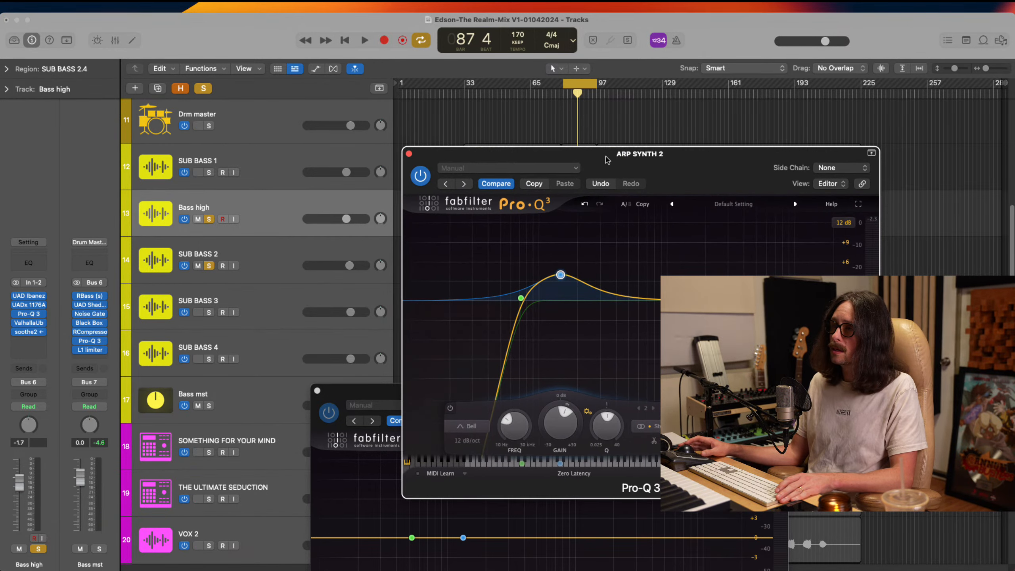
click(409, 155)
click(317, 391)
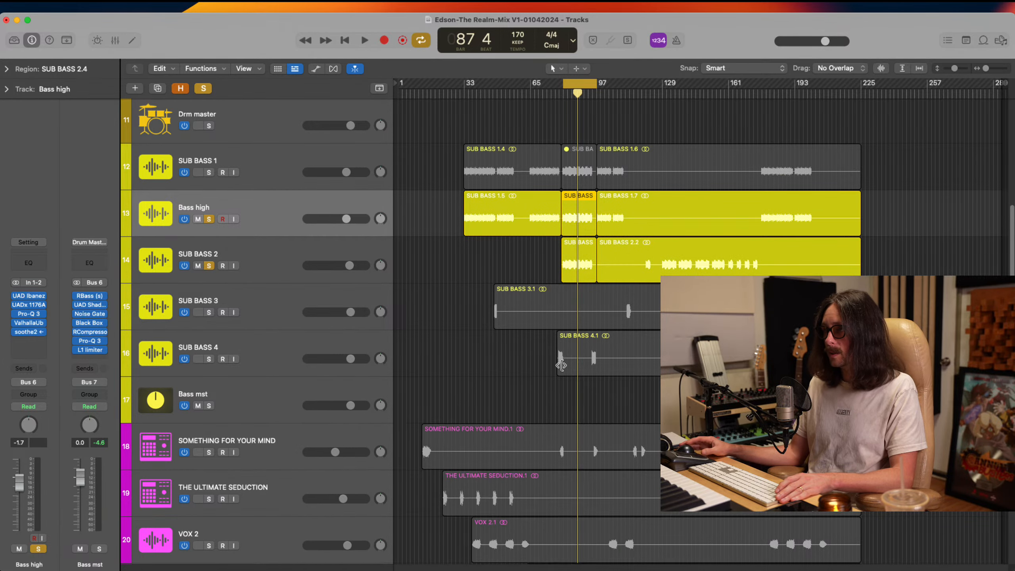
Create a new track below ARP SYNTH 2 with the same channel settings
scroll(581, 402, down, 10)
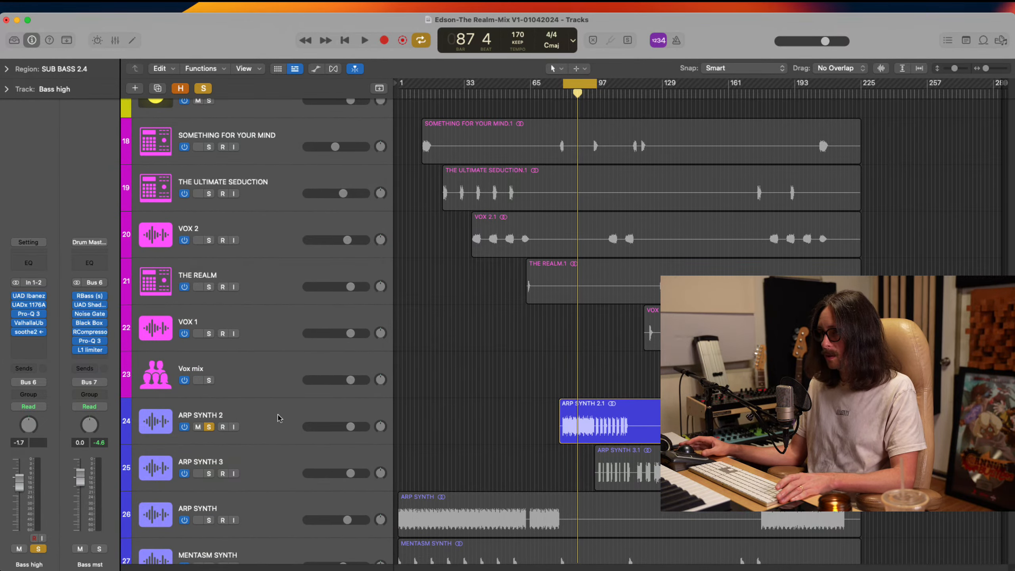
click(277, 419)
key(super+d)
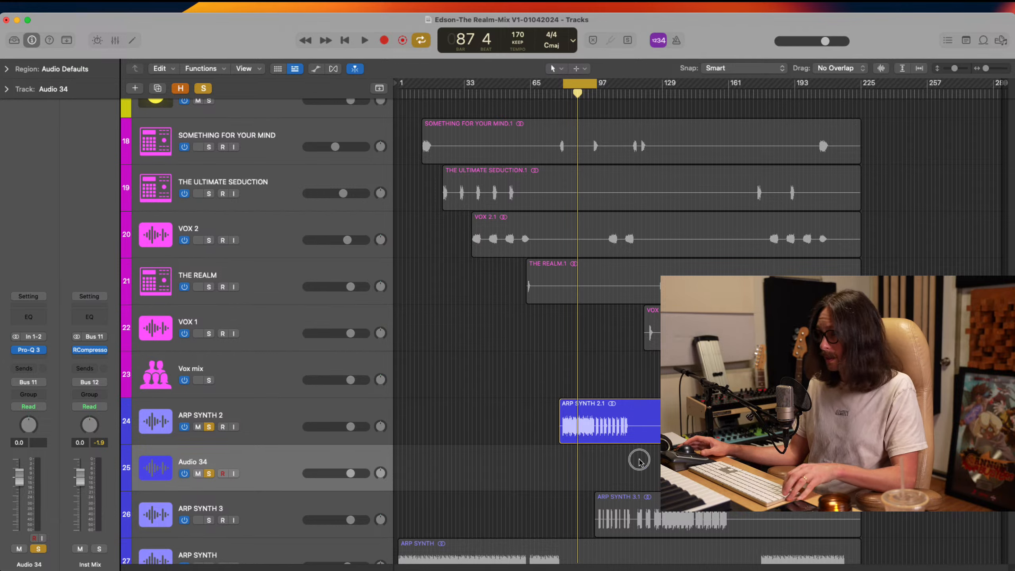
Copy the ARP SYNTH 2.1 region onto the Audio 34 track below and rename the ARP SYNTH 2 track as Arp synth Low
drag(609, 427, 601, 473)
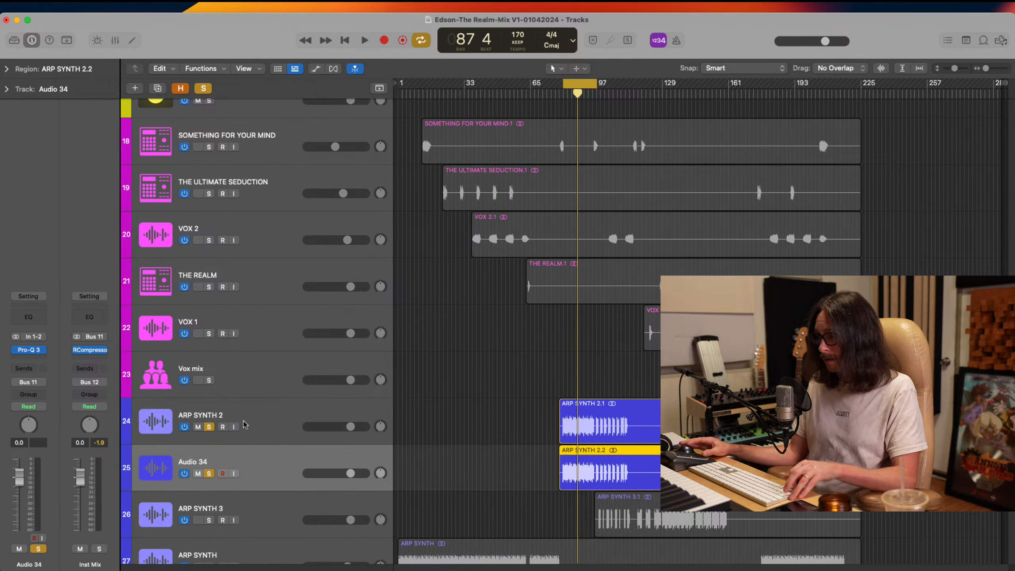
double_click(210, 414)
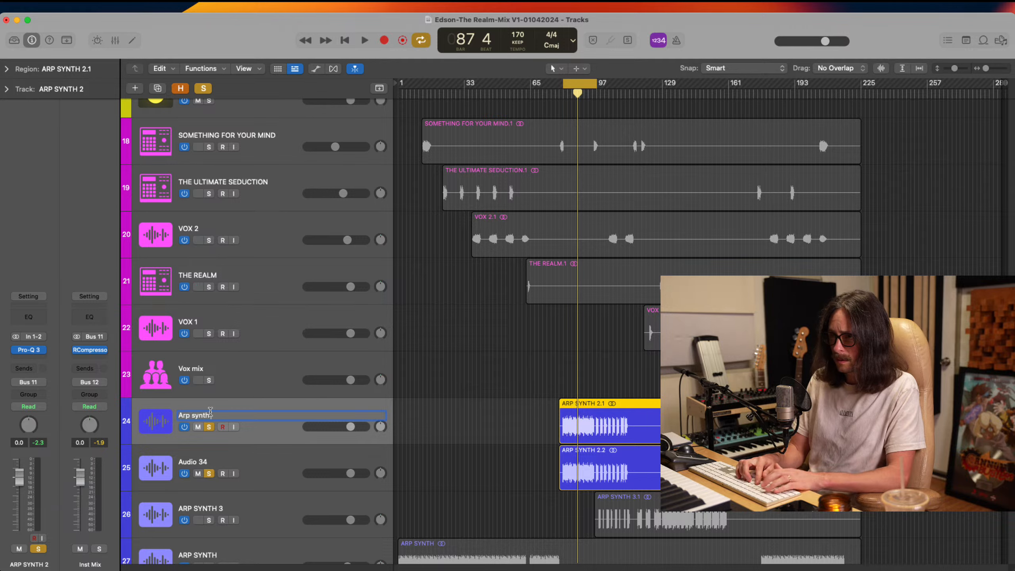
key(Return)
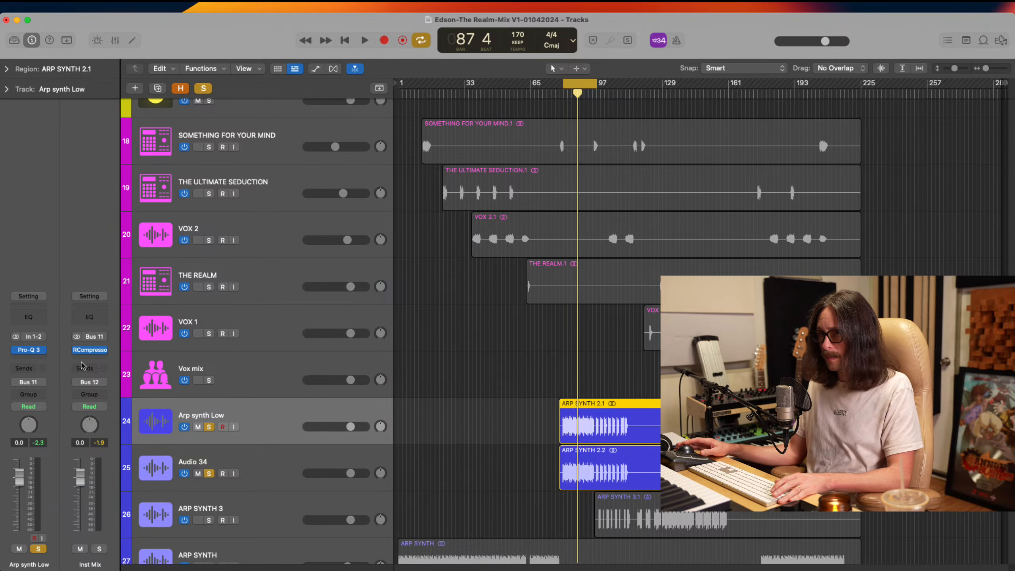
Add a 24 dB/oct high cut at about 319 Hz in the Pro-Q 3 on Arp synth Low
click(28, 351)
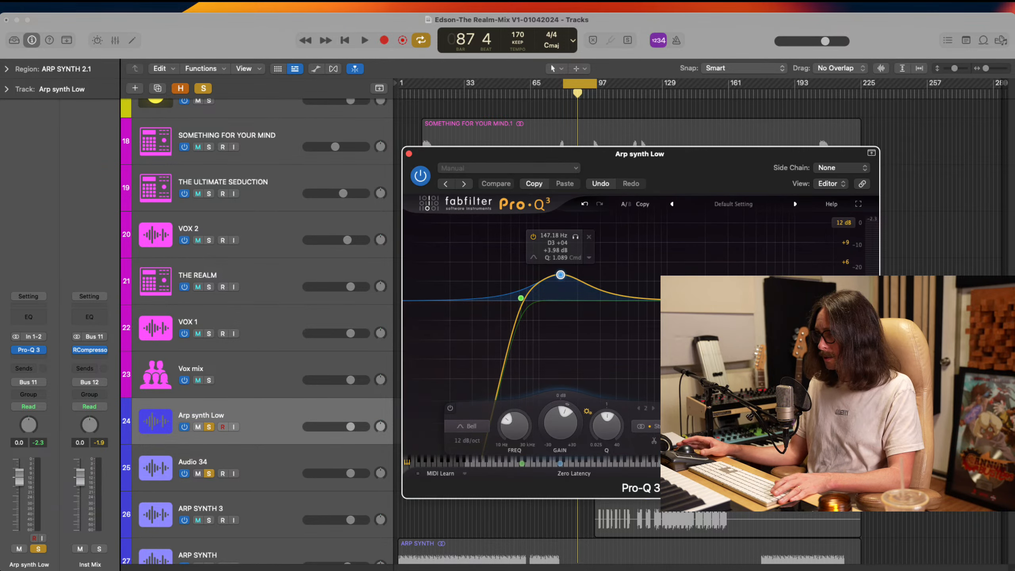
double_click(804, 302)
drag(804, 302, 609, 301)
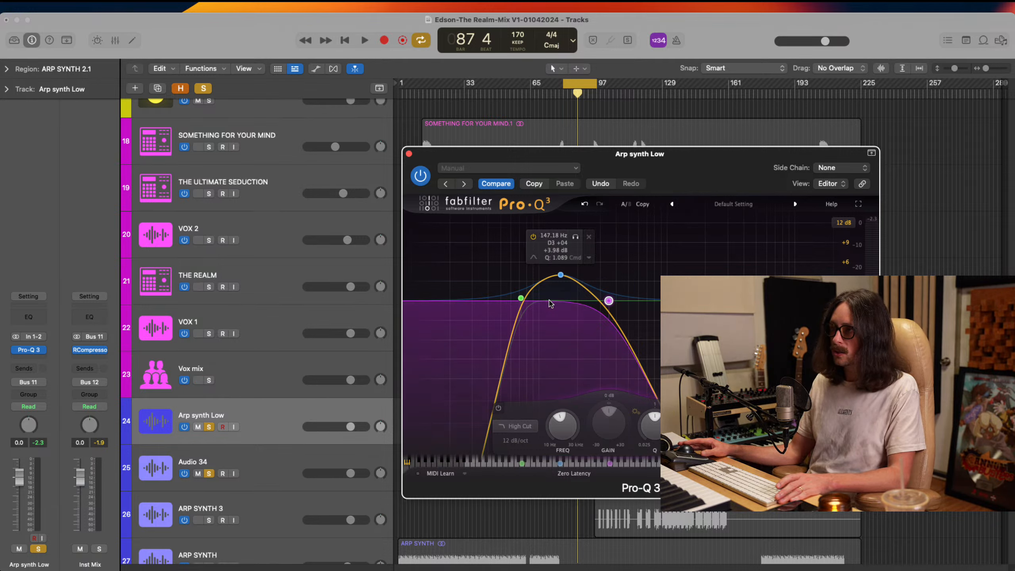
click(629, 279)
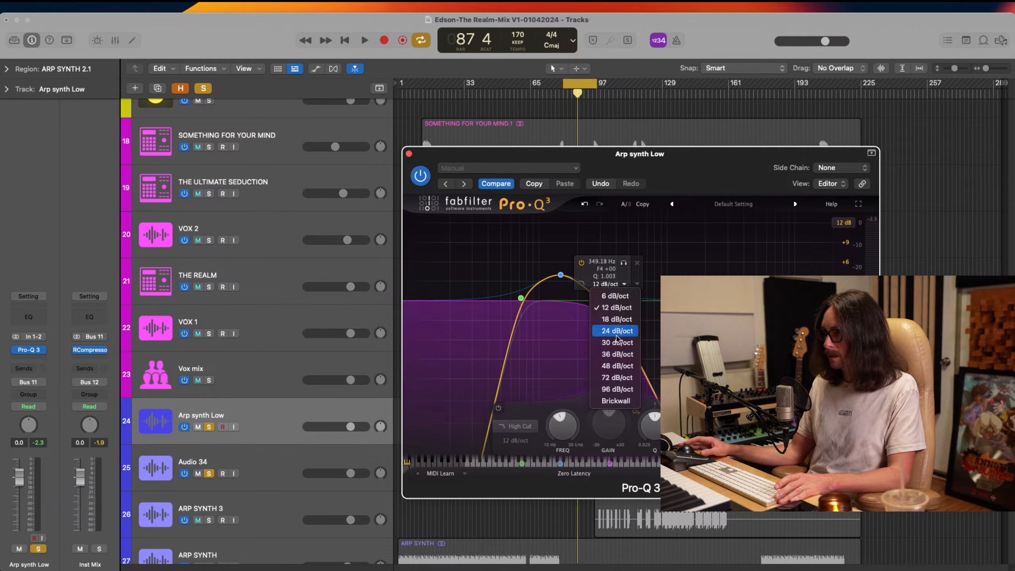
click(611, 310)
drag(609, 302, 603, 302)
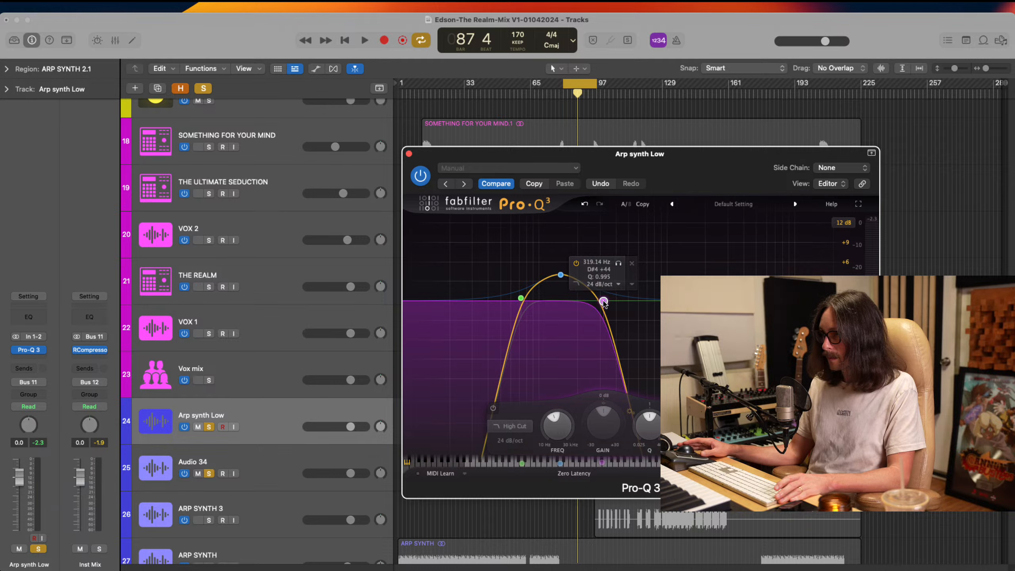
Turn off solo on Audio 34, keeping Arp synth Low soloed
click(270, 422)
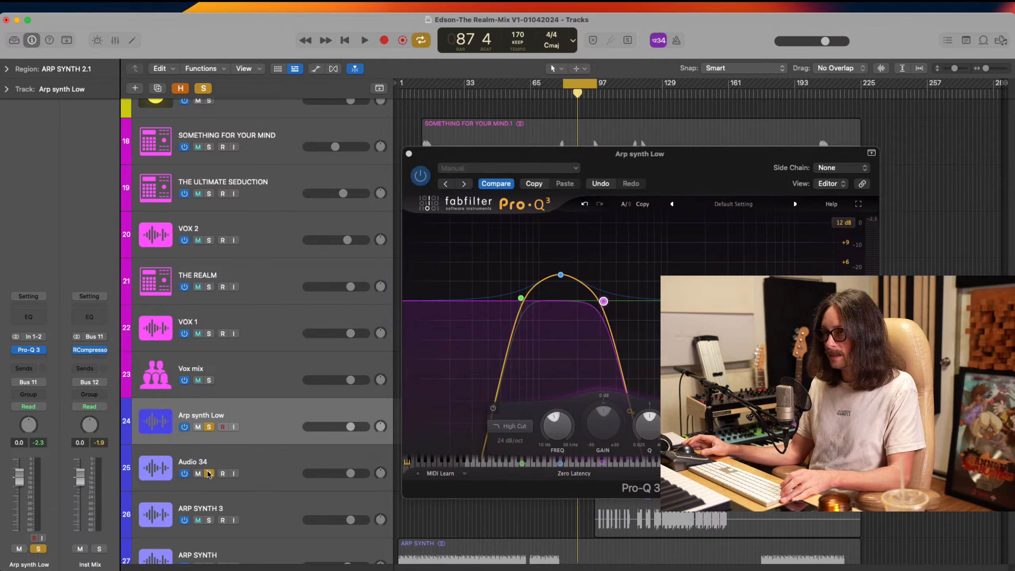
click(207, 428)
click(207, 428)
click(604, 301)
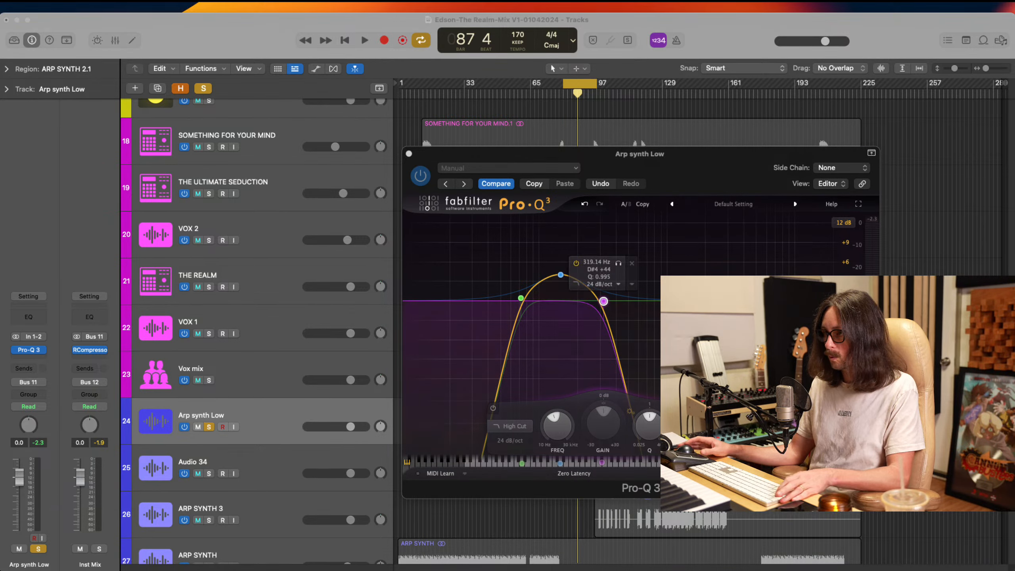
Play the loop and tune Arp synth Low's EQ, moving the low cut to about 73 Hz and the high cut to about 343 Hz
key(space)
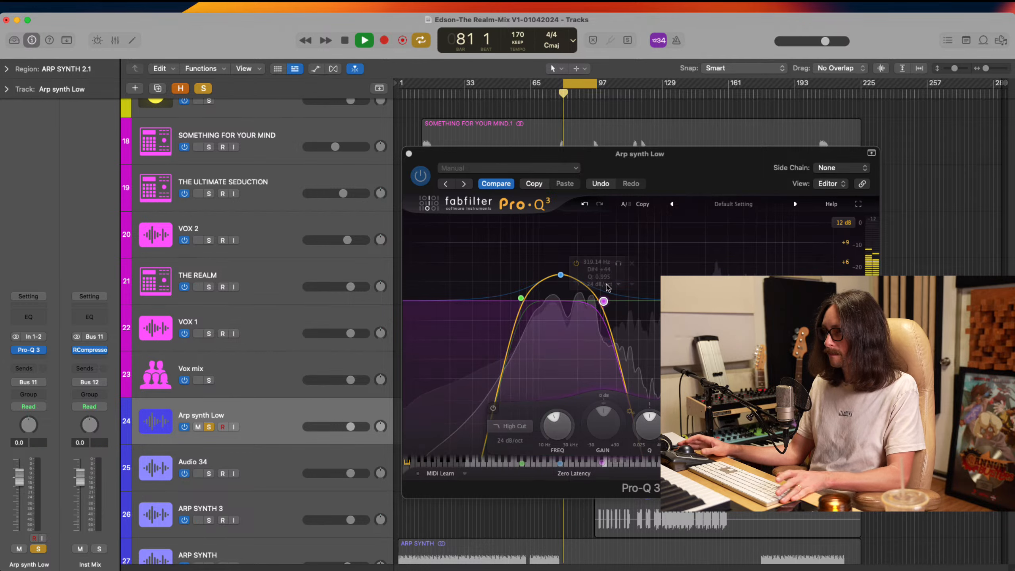
mouse_move(562, 276)
drag(564, 279, 559, 276)
drag(603, 302, 586, 303)
mouse_move(520, 297)
mouse_down()
mouse_move(506, 300)
mouse_move(524, 300)
mouse_up()
click(586, 302)
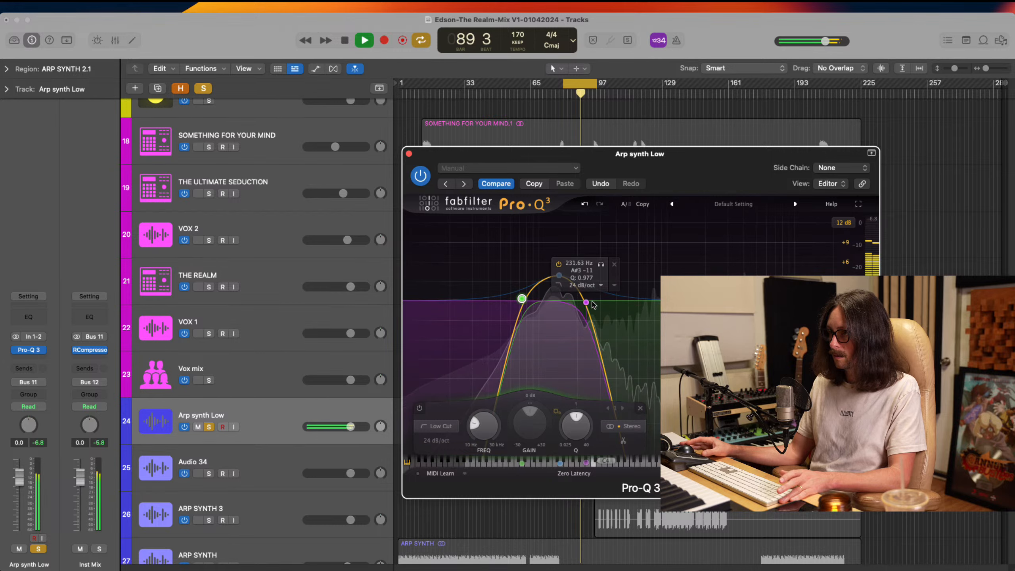
mouse_move(588, 304)
mouse_down()
mouse_move(619, 304)
mouse_move(598, 305)
mouse_move(607, 302)
mouse_up()
Remove the boosted bell band between the two cuts in Pro-Q 3 and stop playback
click(559, 276)
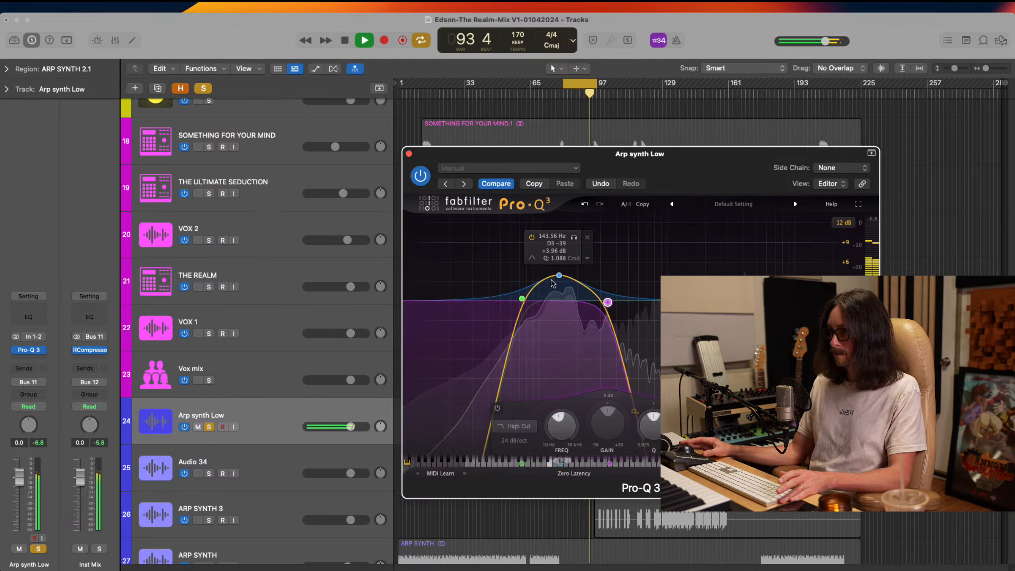
drag(560, 279, 560, 294)
click(588, 252)
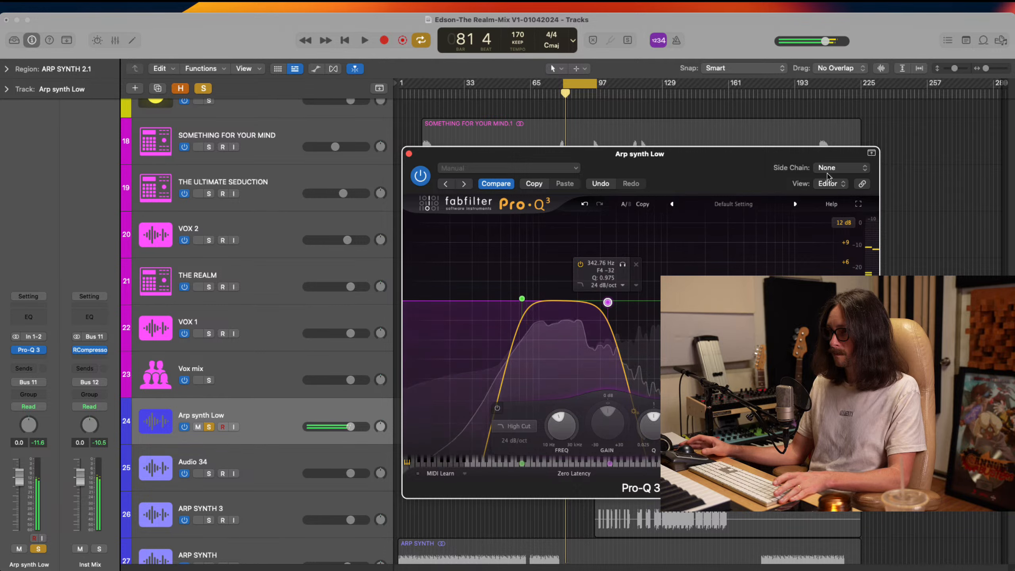
key(space)
click(348, 281)
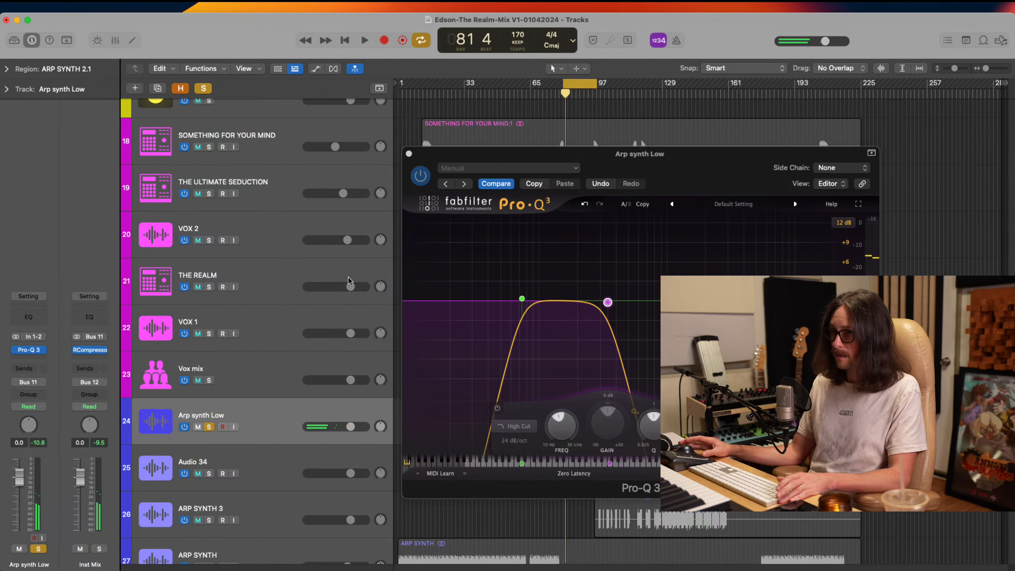
Insert the D16 Group Decimort 2 plug-in in stereo before Pro-Q 3 on Arp synth Low
click(35, 360)
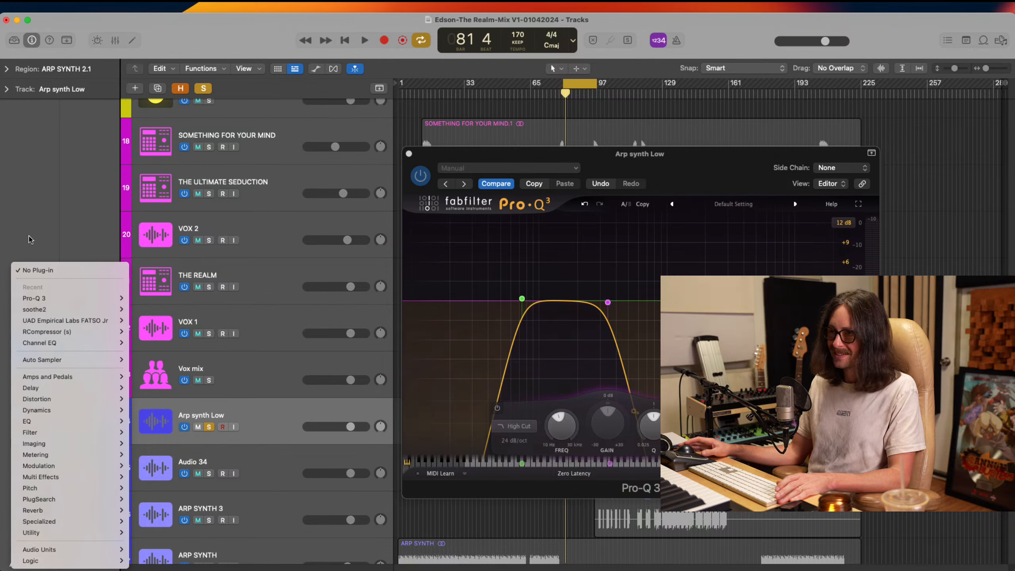
click(42, 205)
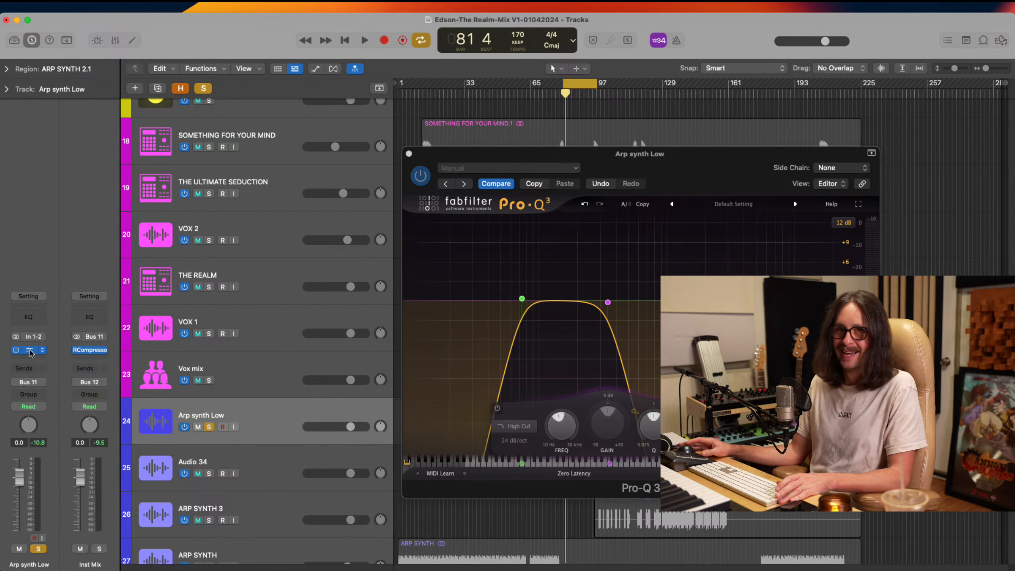
click(31, 351)
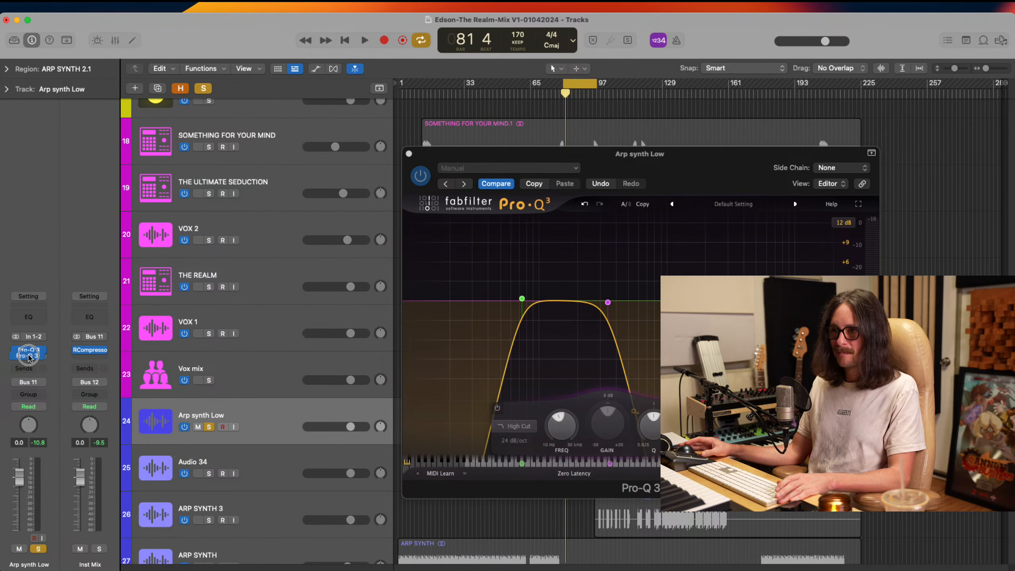
drag(28, 354, 29, 358)
click(43, 343)
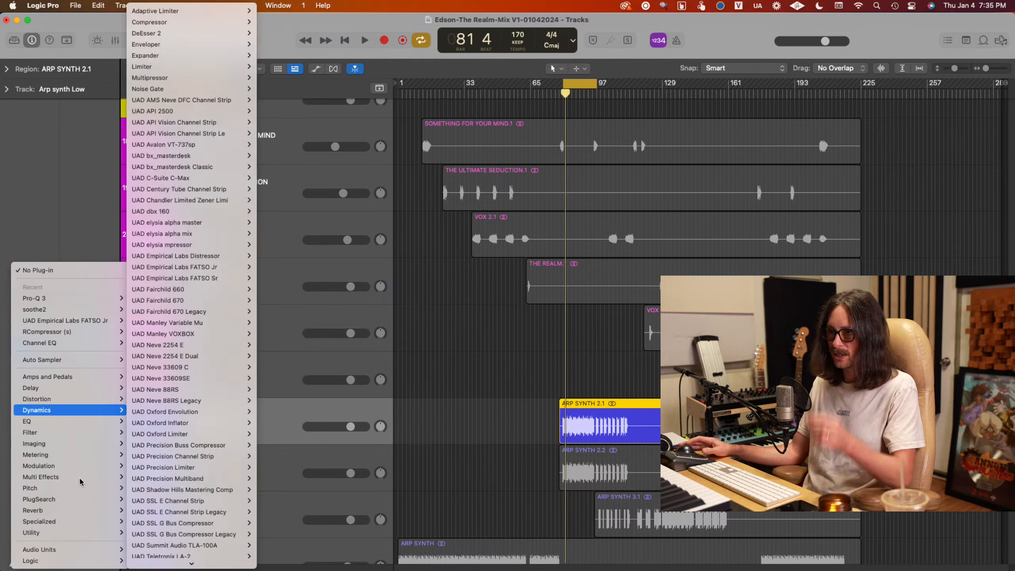
mouse_move(60, 550)
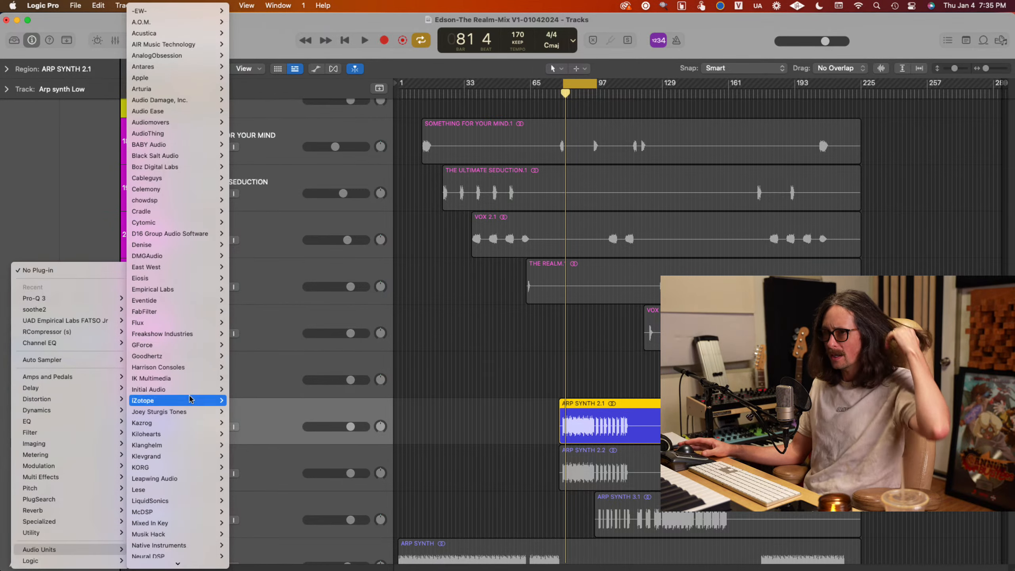
mouse_move(166, 381)
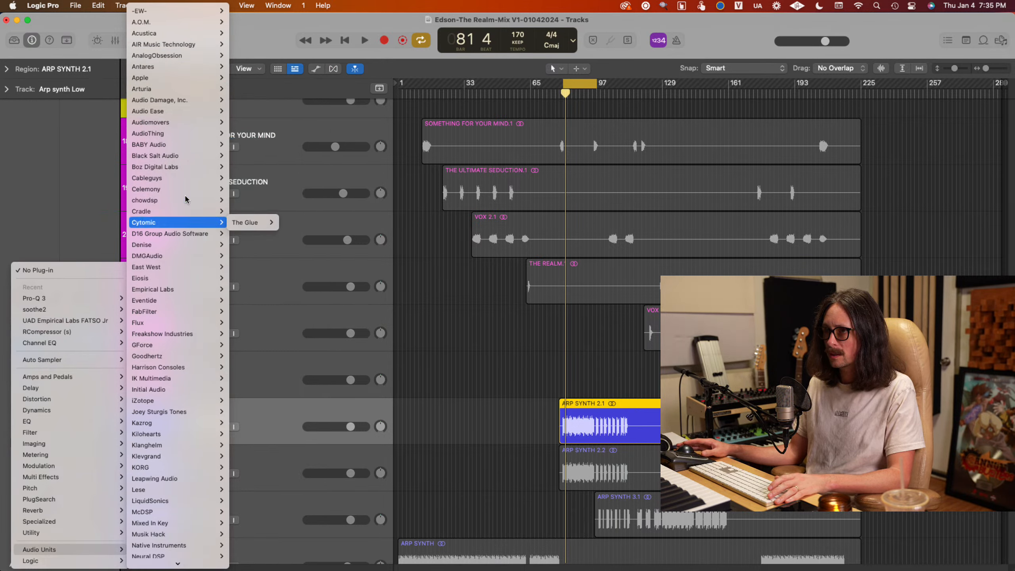
mouse_move(196, 110)
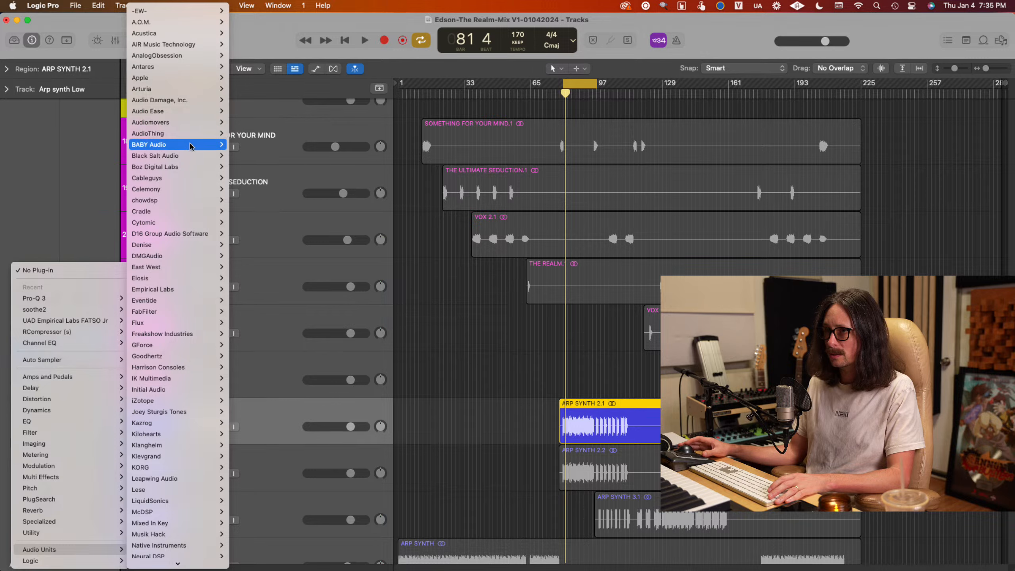
mouse_move(191, 147)
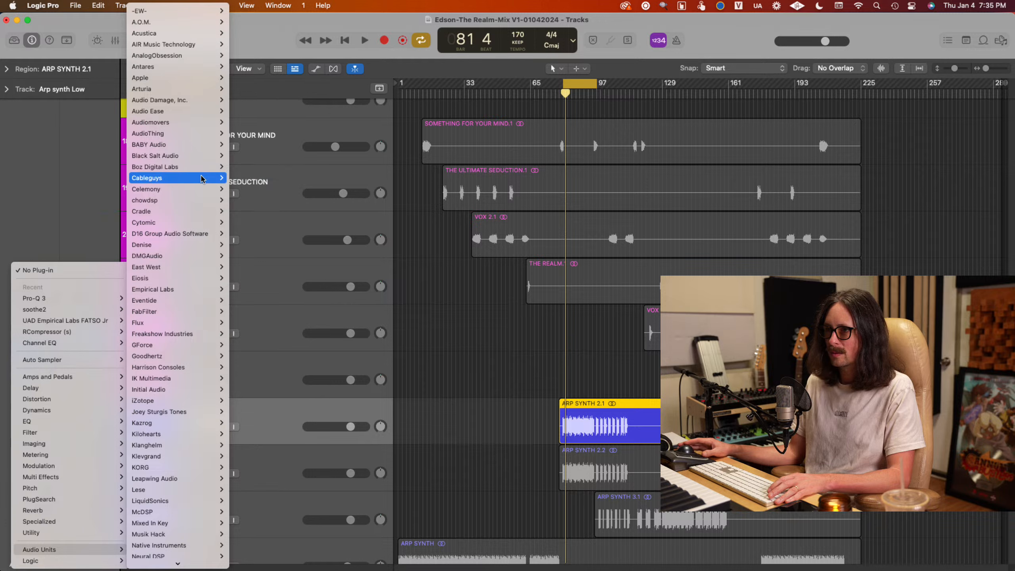
mouse_move(201, 189)
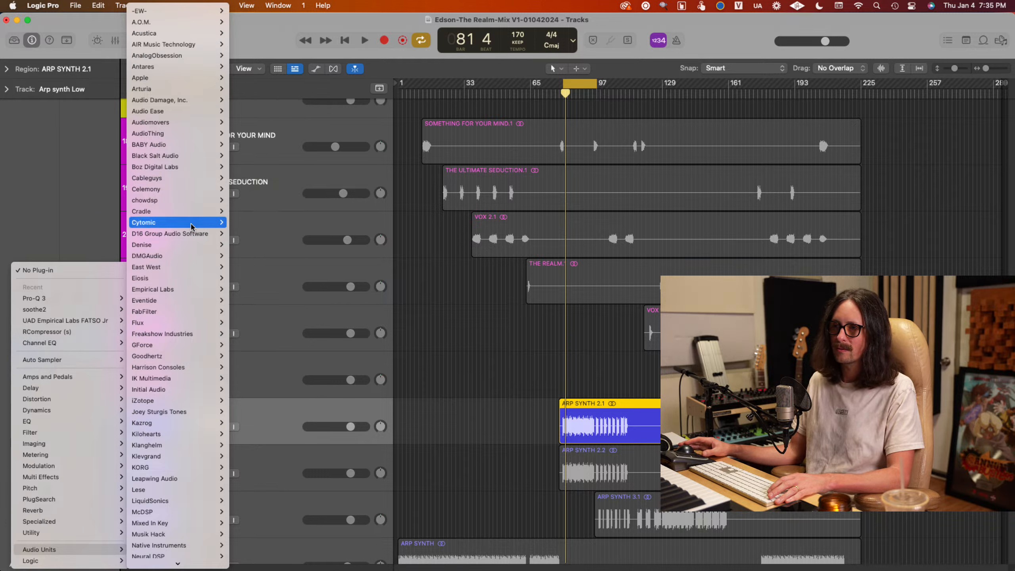
mouse_move(194, 234)
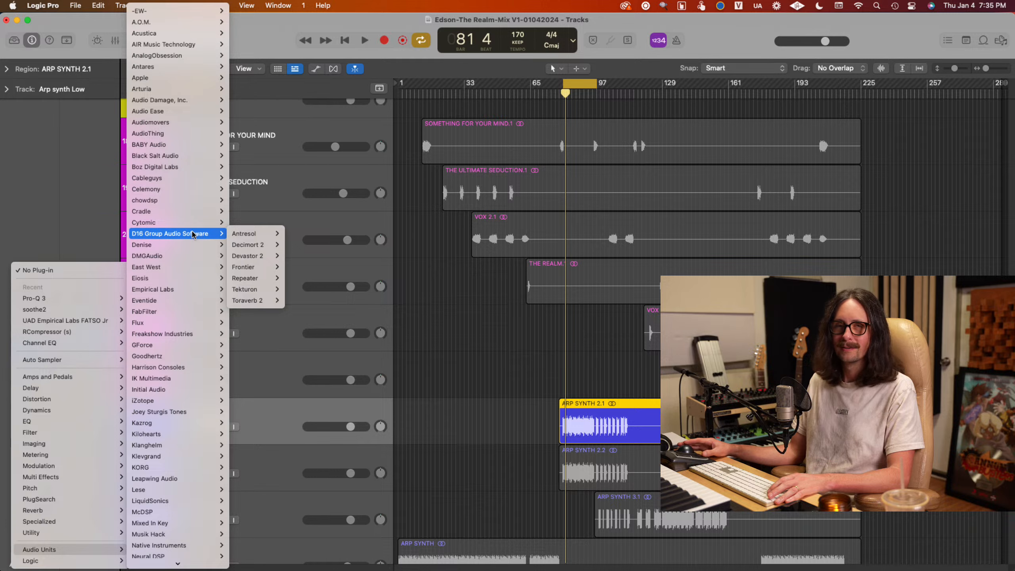
mouse_move(265, 259)
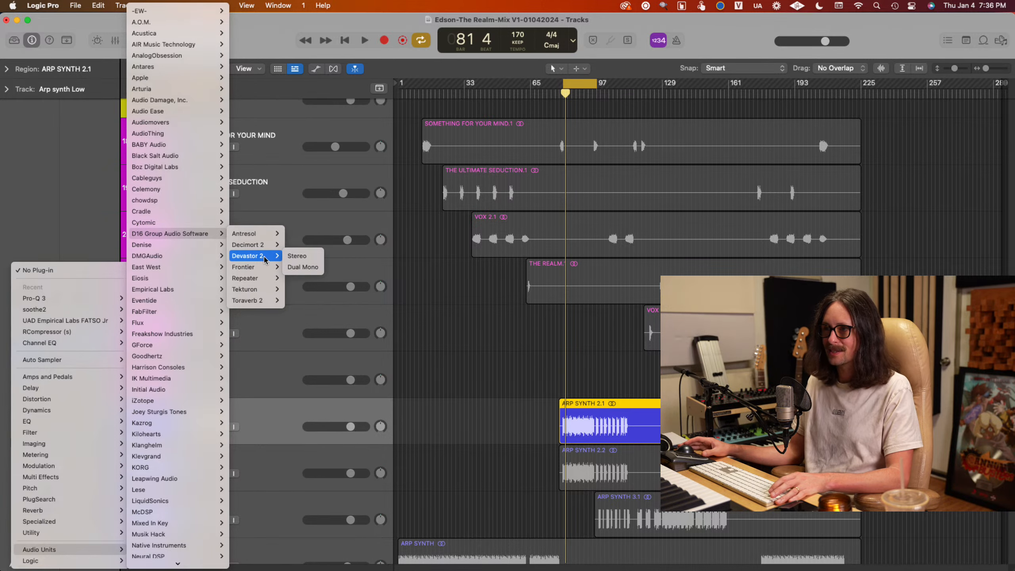
click(296, 245)
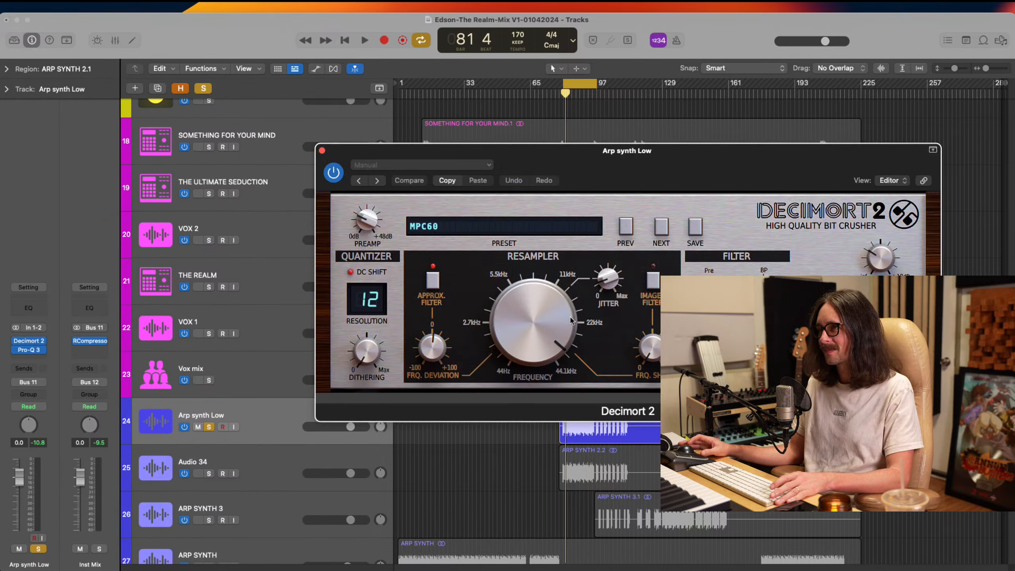
Play the loop while adjusting Decimort 2's preamp, with the resampler frequency at about 3701 Hz and the filter cutoff at about 4135 Hz
drag(686, 154, 507, 104)
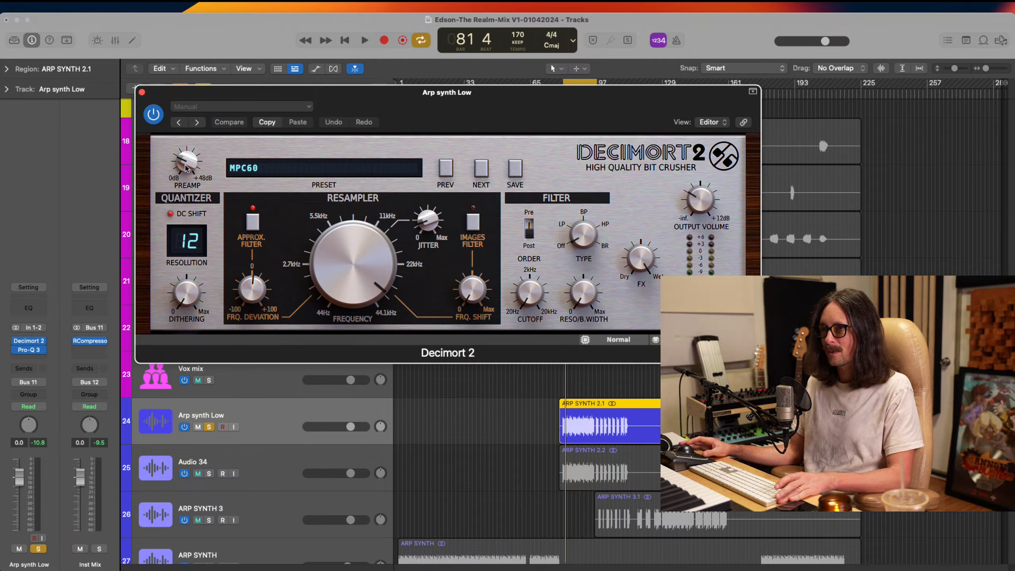
drag(187, 162, 184, 131)
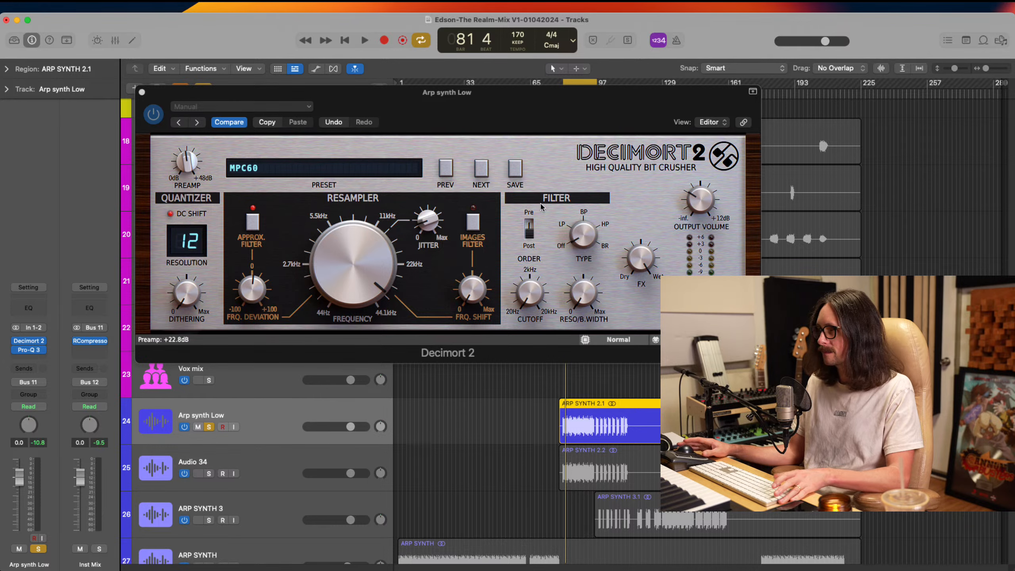
key(space)
drag(189, 156, 189, 182)
drag(346, 256, 344, 346)
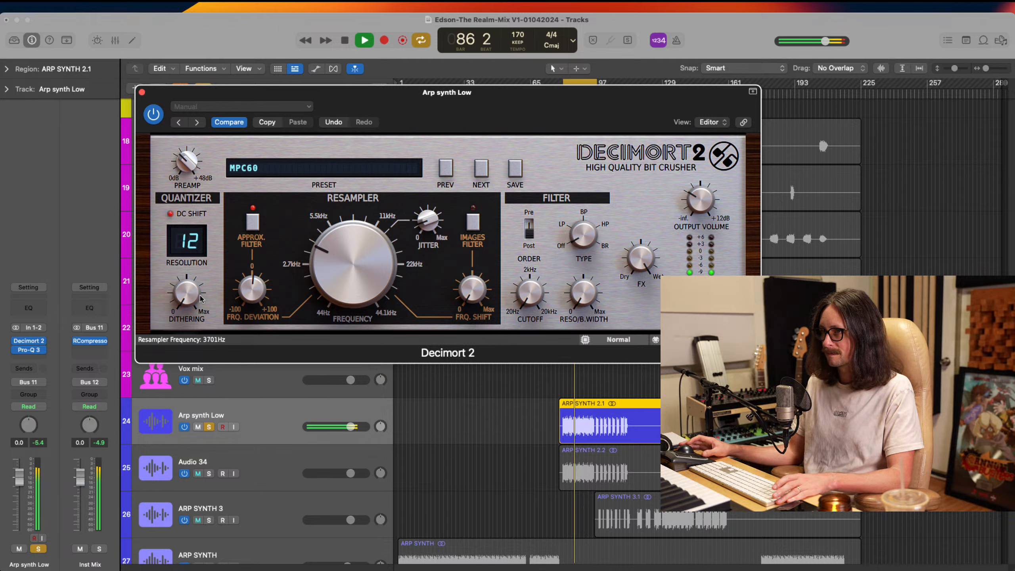
drag(530, 294, 539, 210)
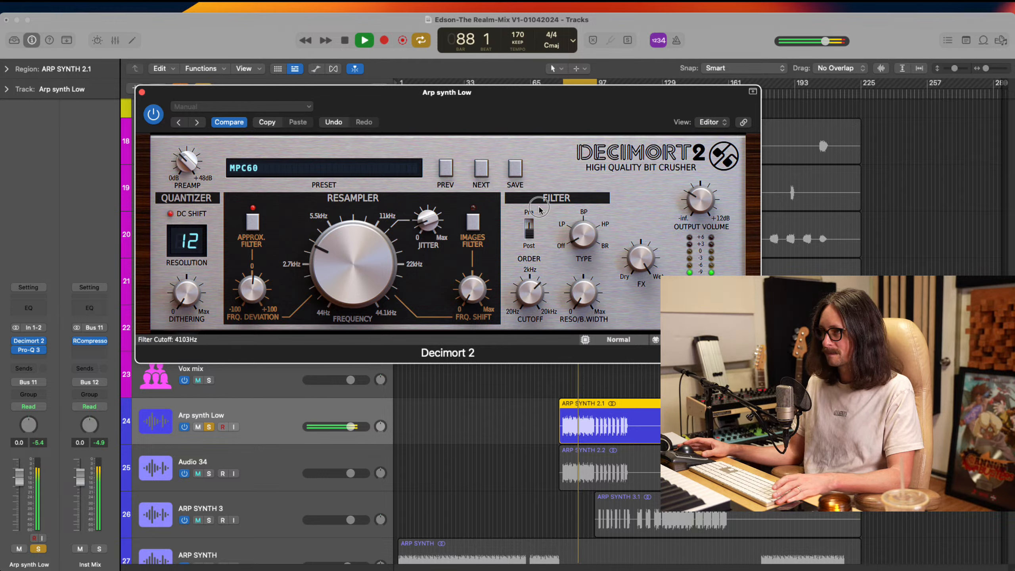
Lower the high cut slightly and move the low cut to about 69 Hz in Arp synth Low's Pro-Q 3
click(30, 353)
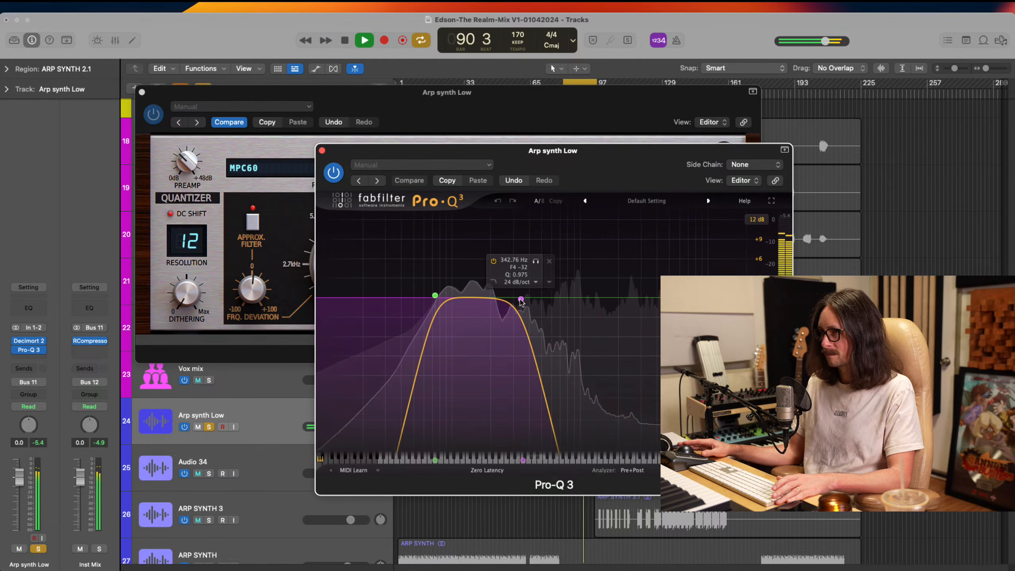
drag(567, 298, 514, 299)
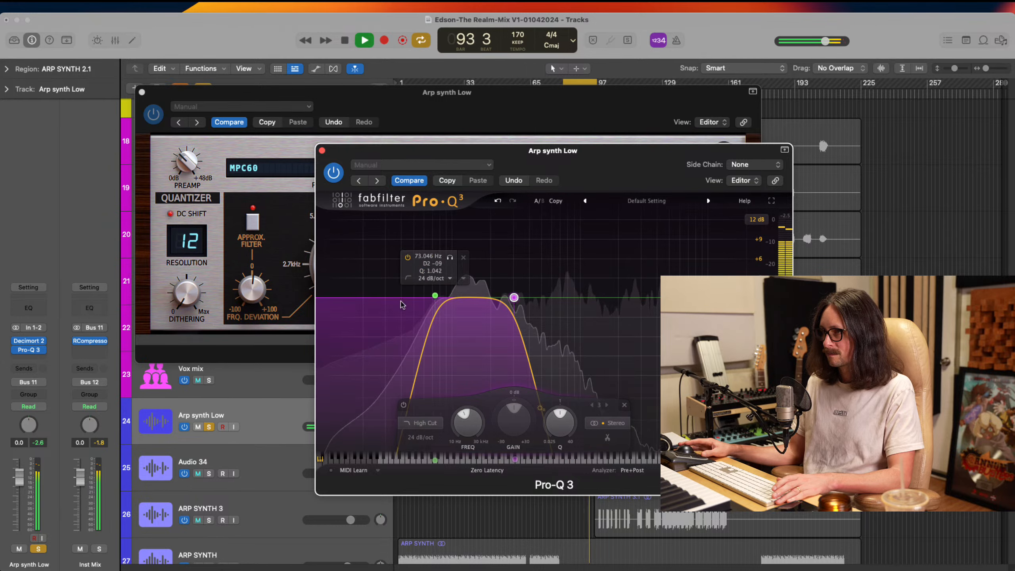
mouse_move(435, 300)
mouse_down()
mouse_move(415, 299)
mouse_move(431, 297)
mouse_up()
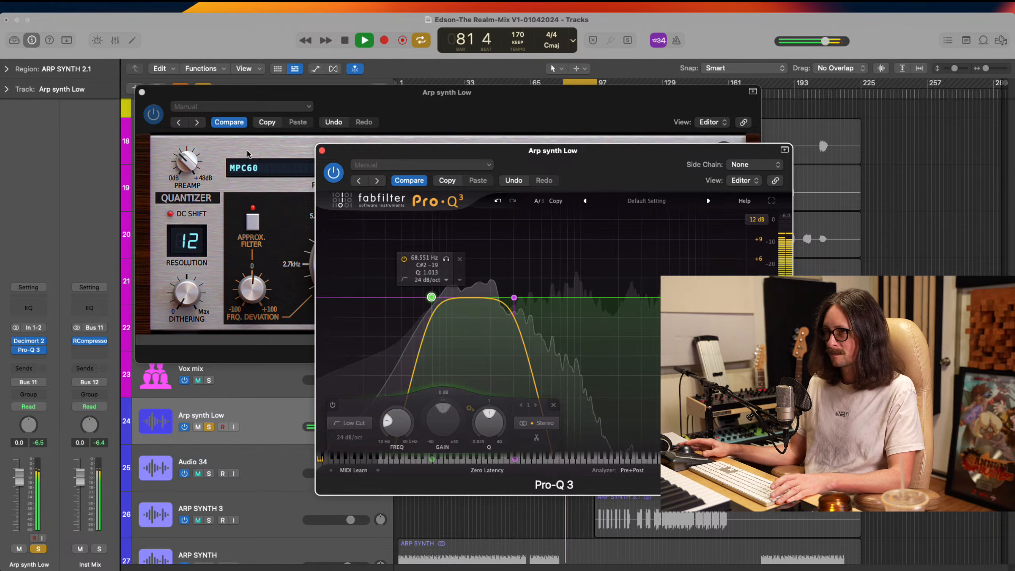
Raise the quantizer dithering in Decimort 2 to 55%
click(201, 177)
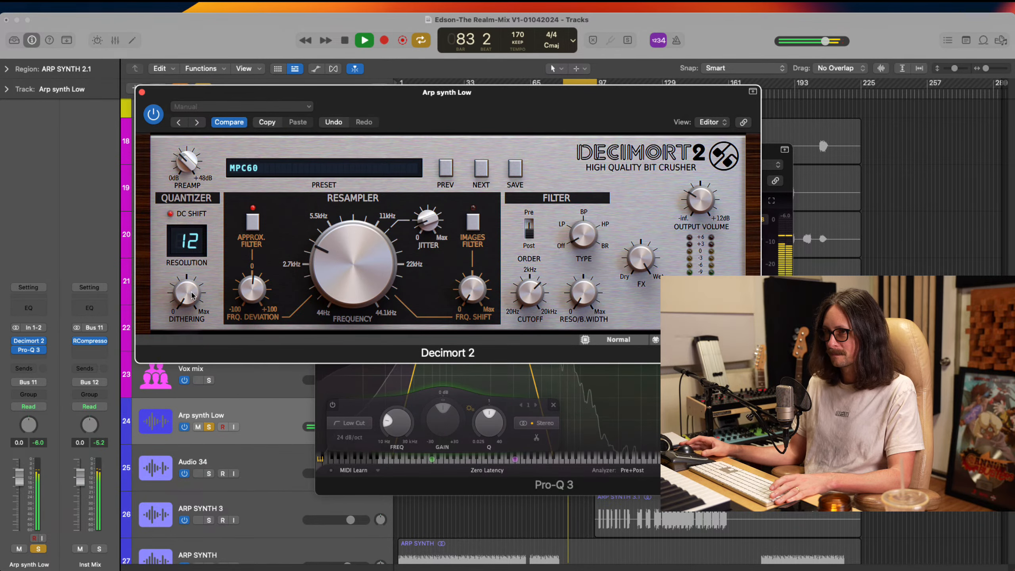
drag(192, 295, 205, 223)
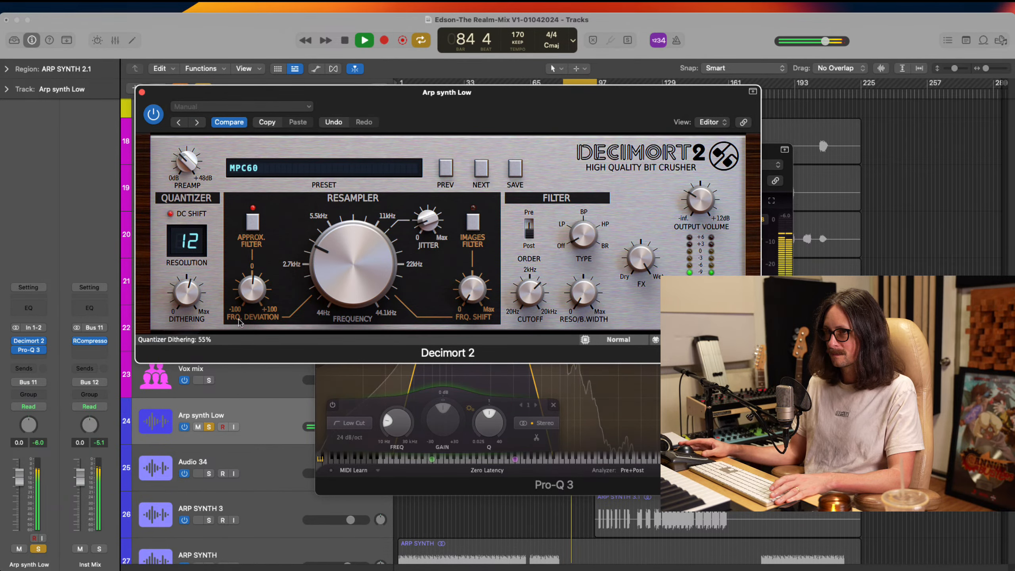
Set Decimort 2's resampler frequency to about 2803 Hz, with its filter order at Pre and filter type at BP
drag(336, 250, 392, 140)
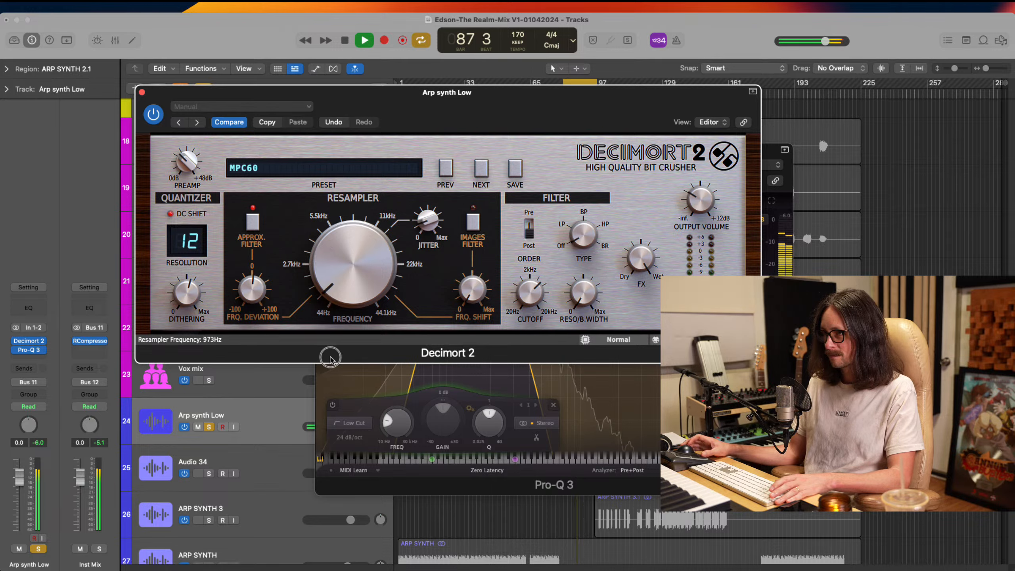
drag(331, 359, 333, 338)
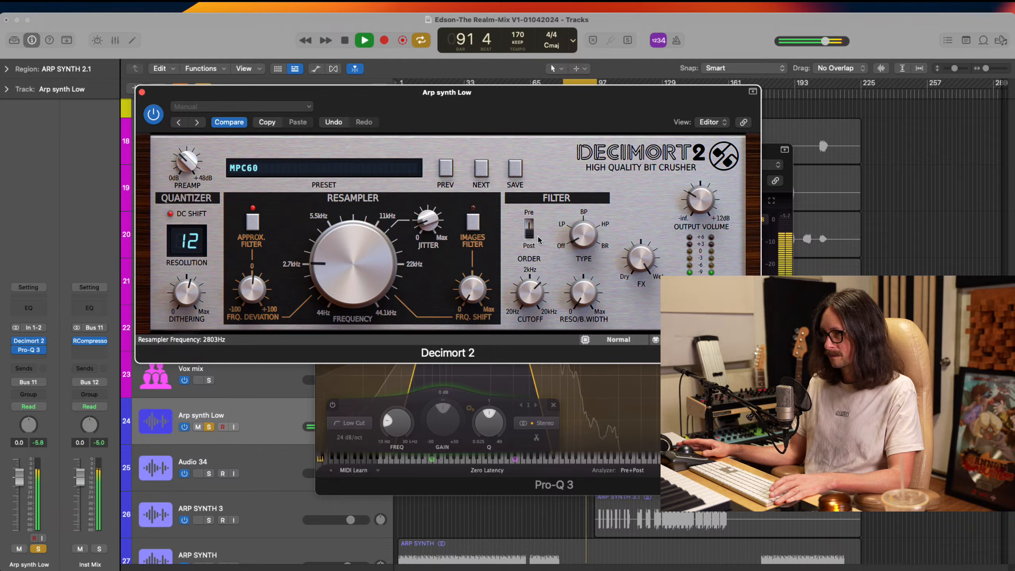
drag(531, 235, 537, 203)
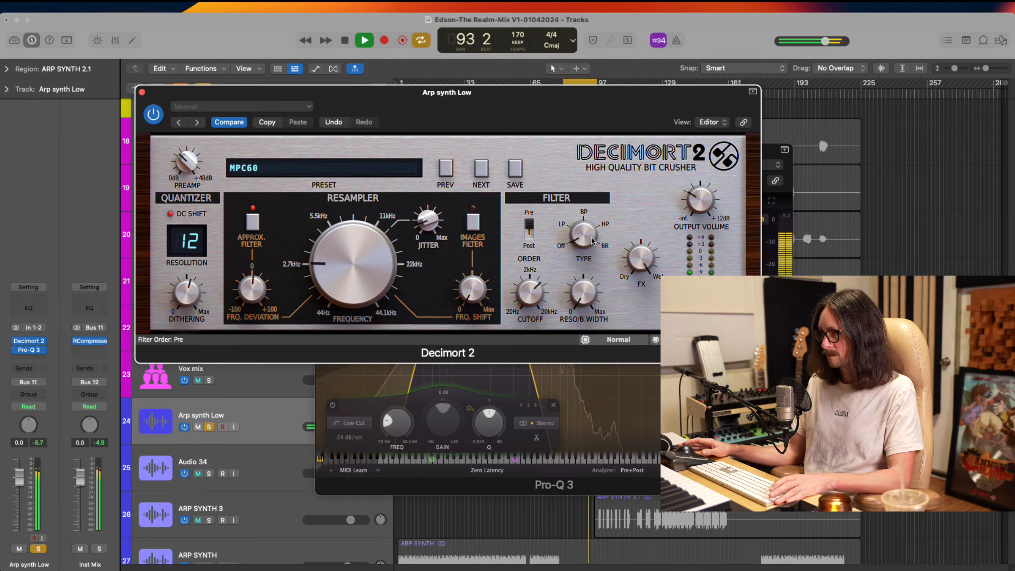
drag(588, 235, 603, 180)
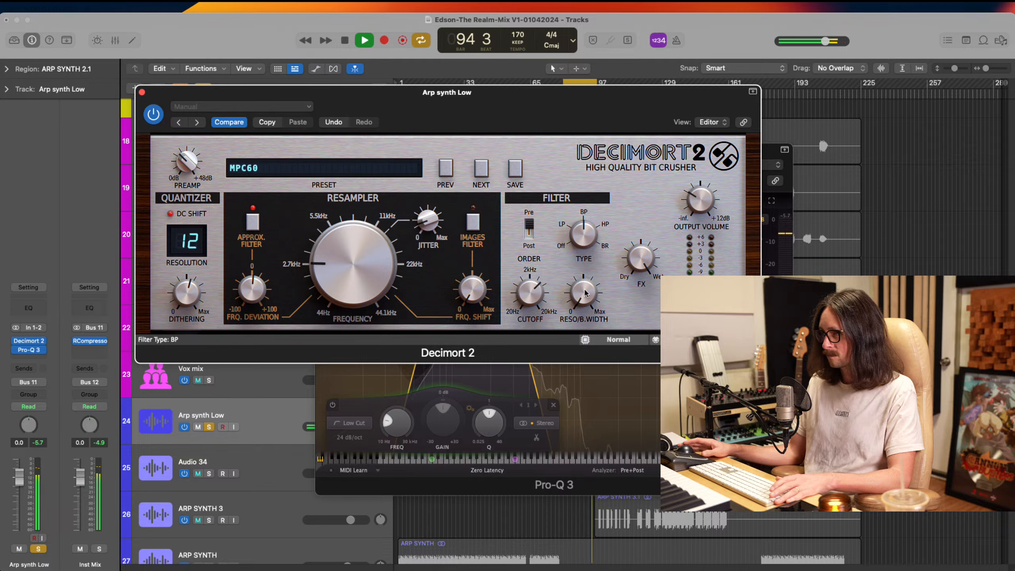
Set the Decimort 2 filter cutoff to about 240 Hz, its resonance/bandwidth to 25% and its order to Post
drag(586, 293, 595, 245)
drag(530, 292, 531, 343)
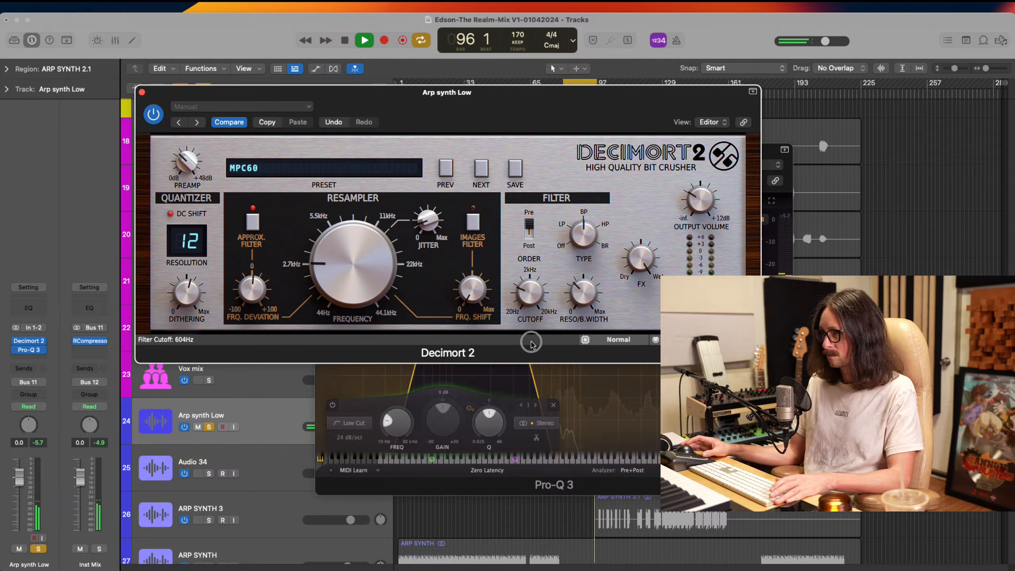
drag(530, 296, 529, 321)
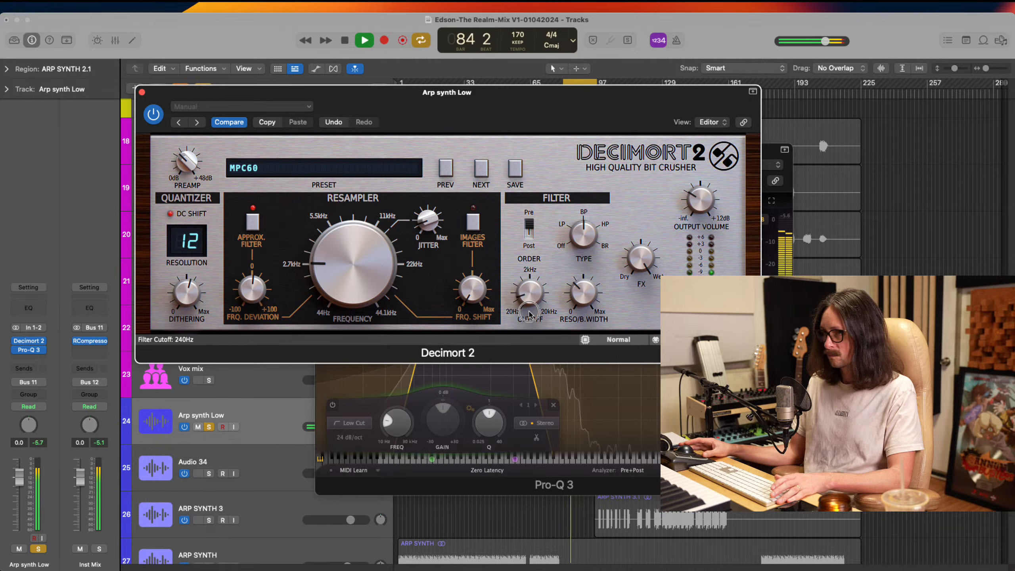
drag(529, 315, 582, 317)
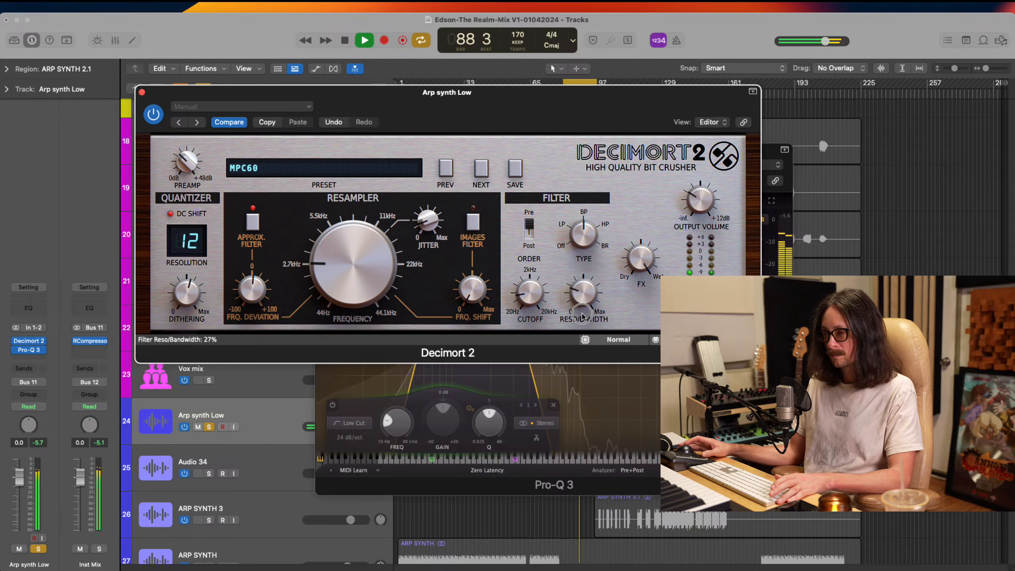
click(533, 233)
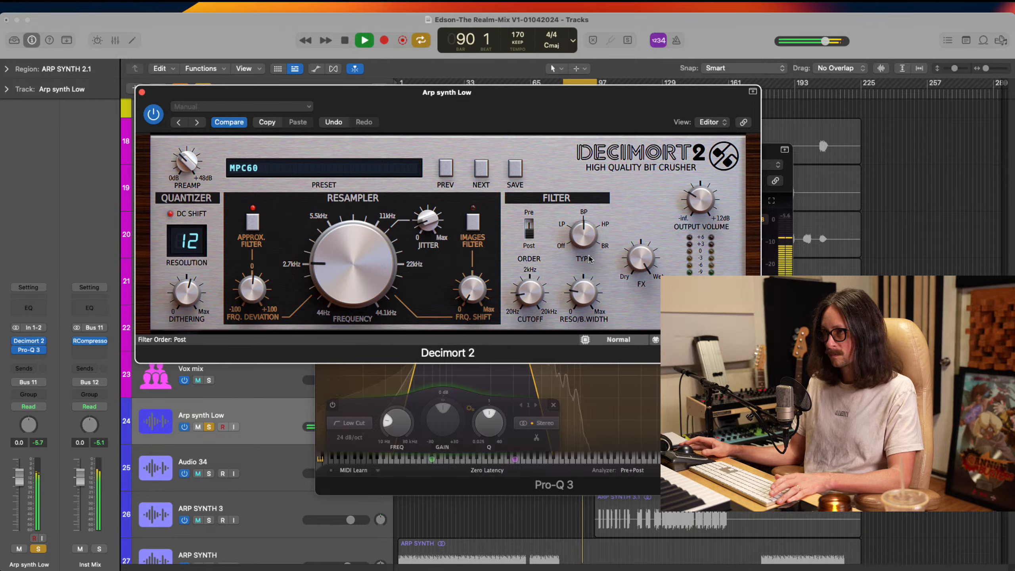
drag(585, 306, 583, 306)
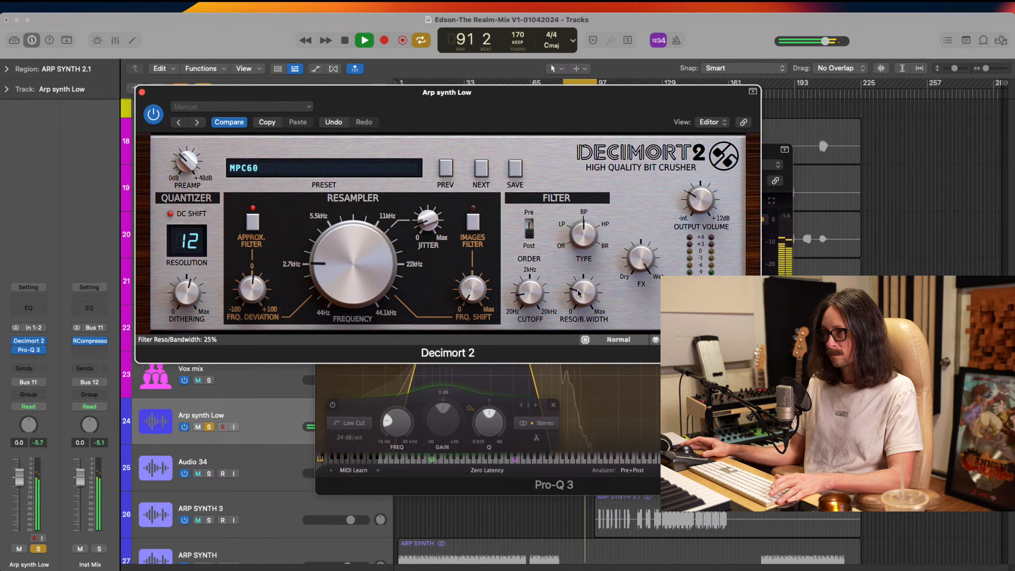
Compare the loop with Decimort 2 bypassed, and close both plug-in windows before stopping playback
click(155, 113)
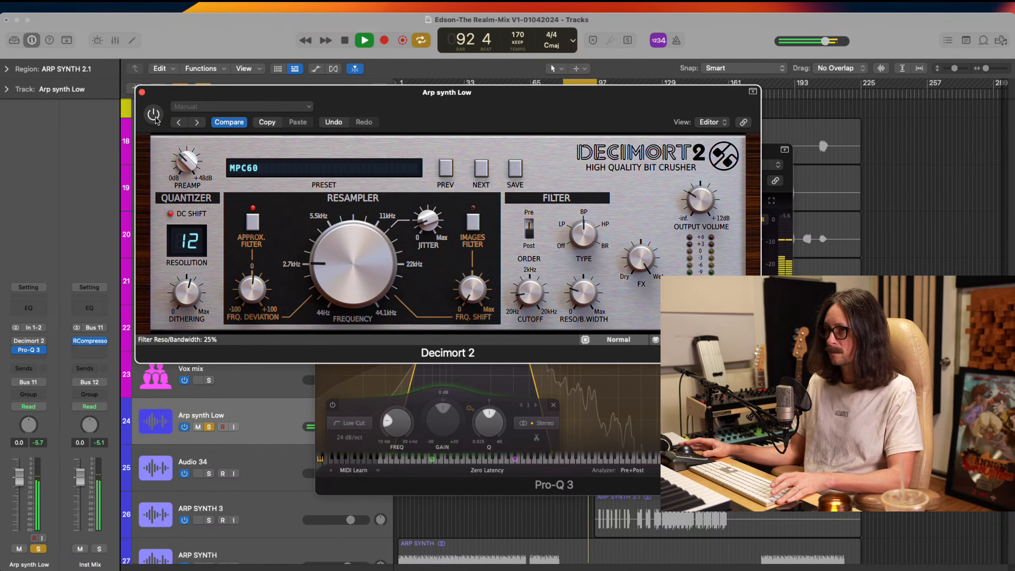
click(143, 92)
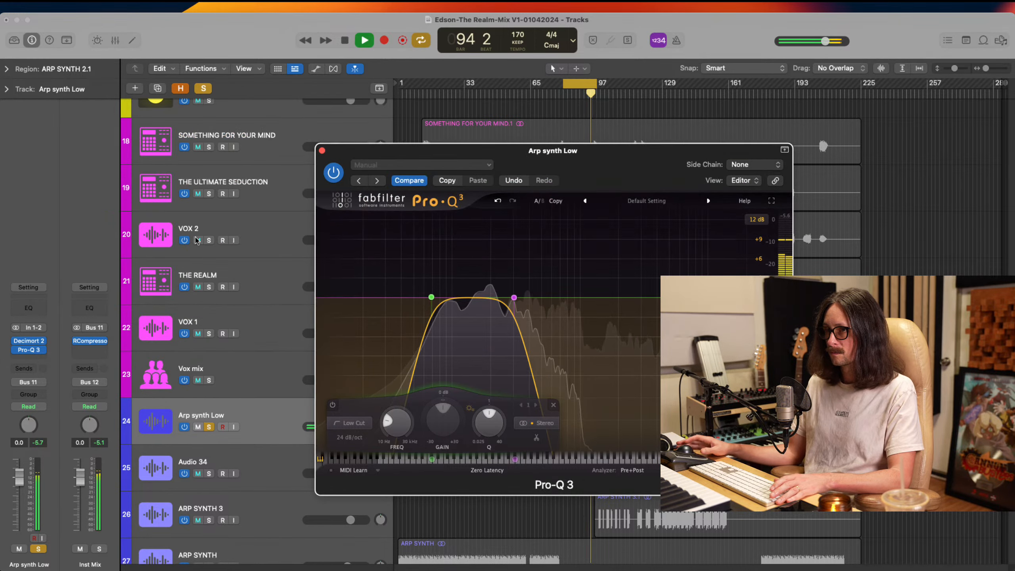
click(322, 151)
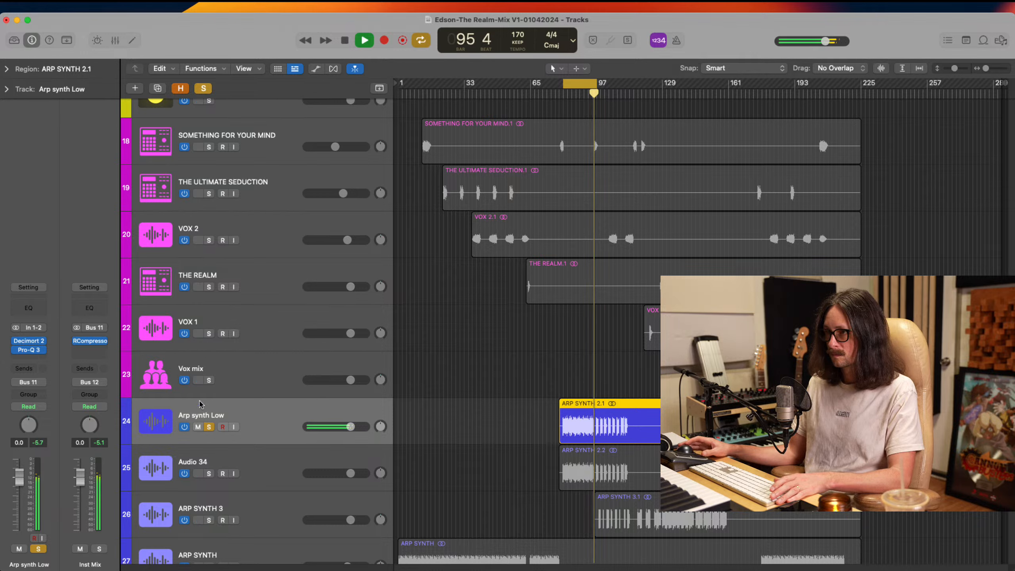
key(space)
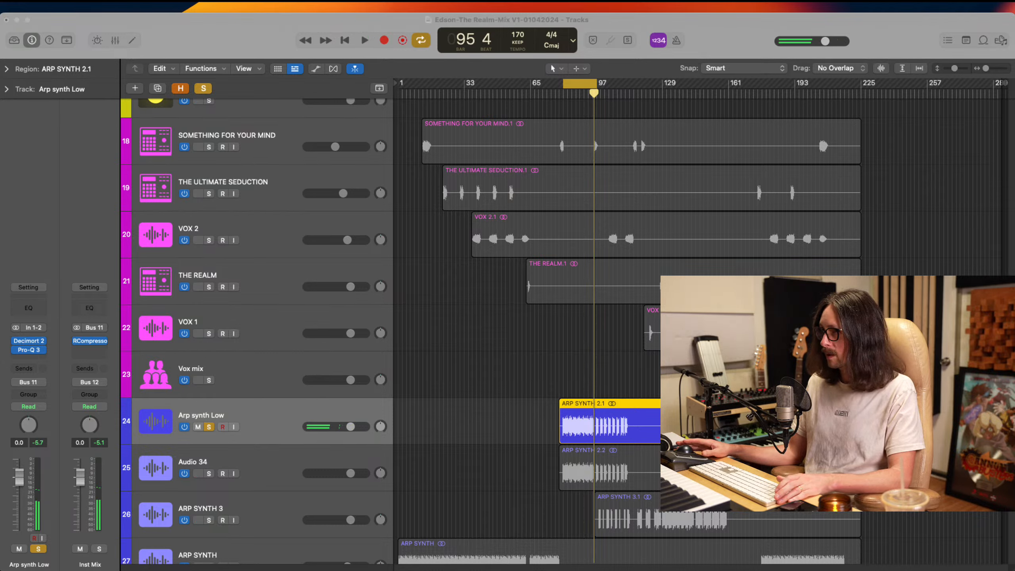
click(709, 53)
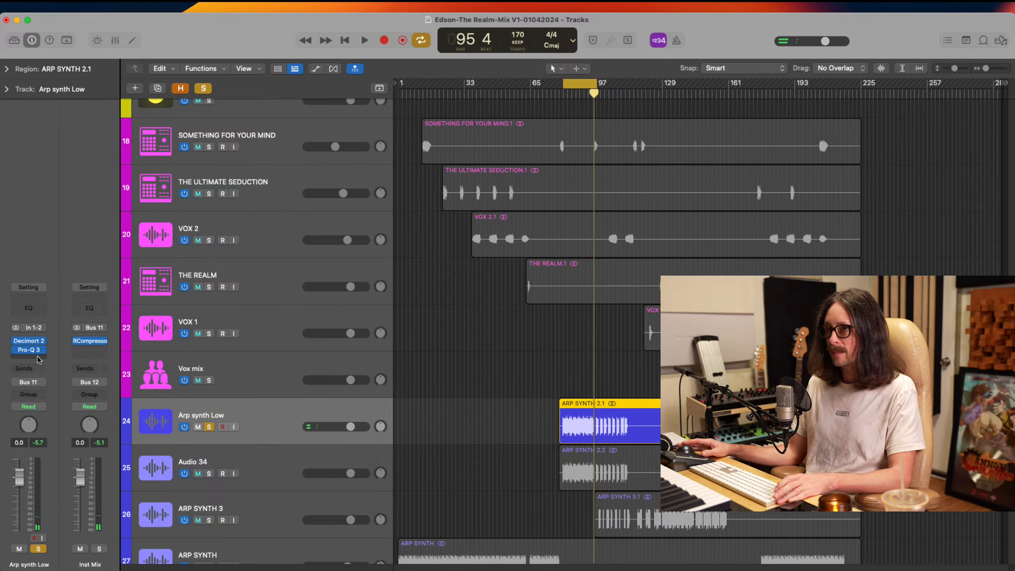
click(38, 359)
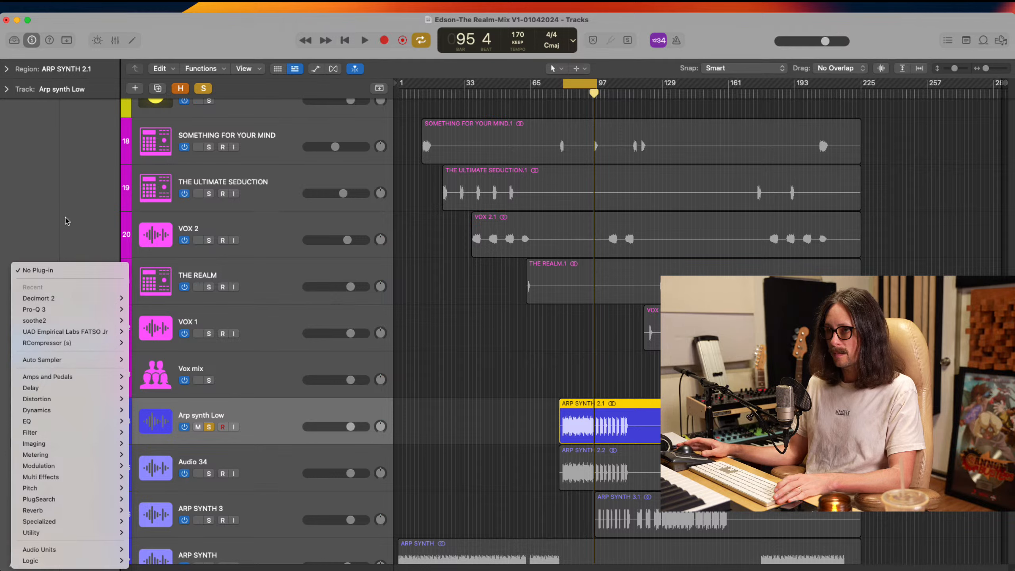
click(67, 221)
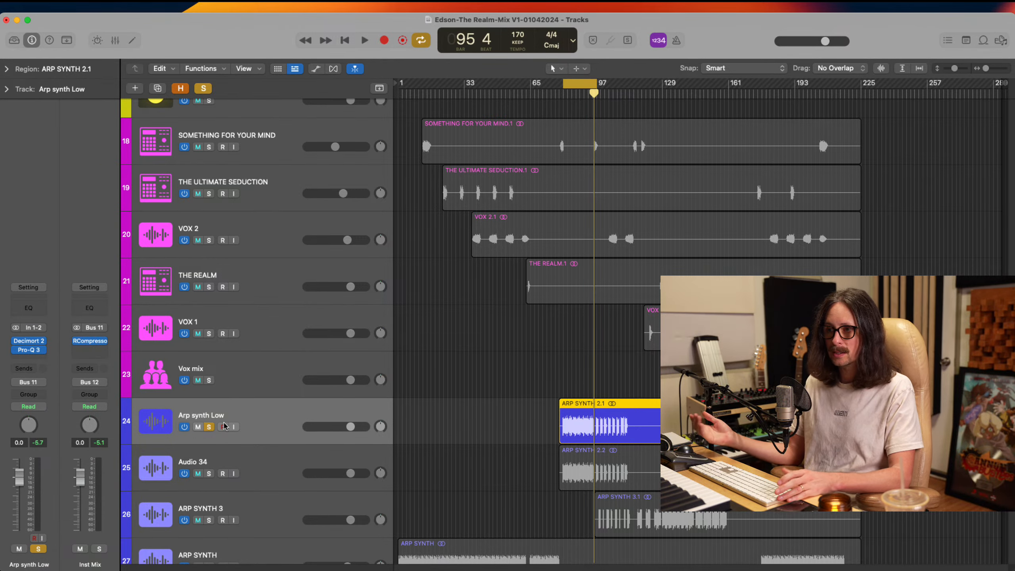
Rename the Audio 34 track as Arp Synth High and solo it
click(274, 459)
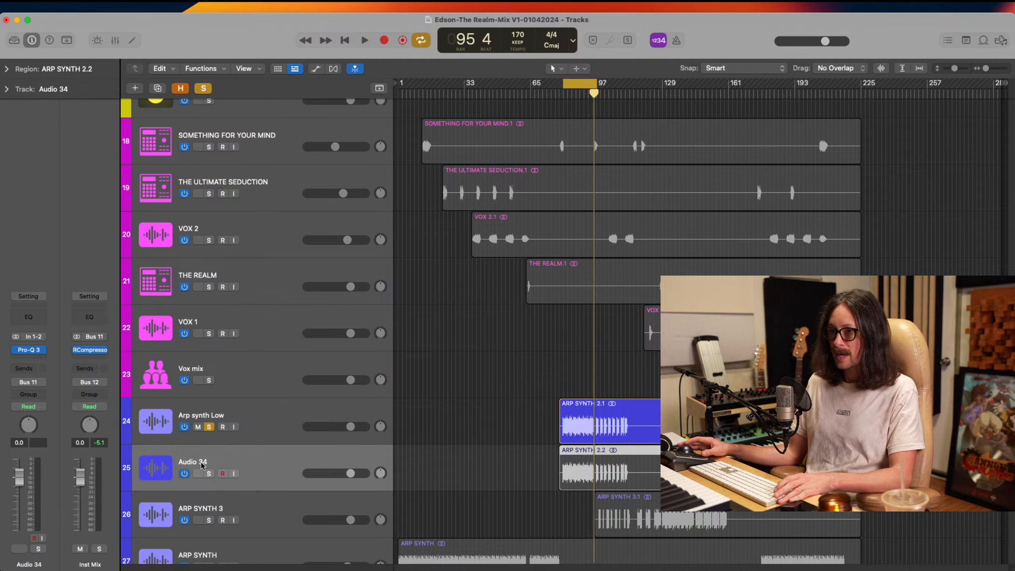
double_click(201, 463)
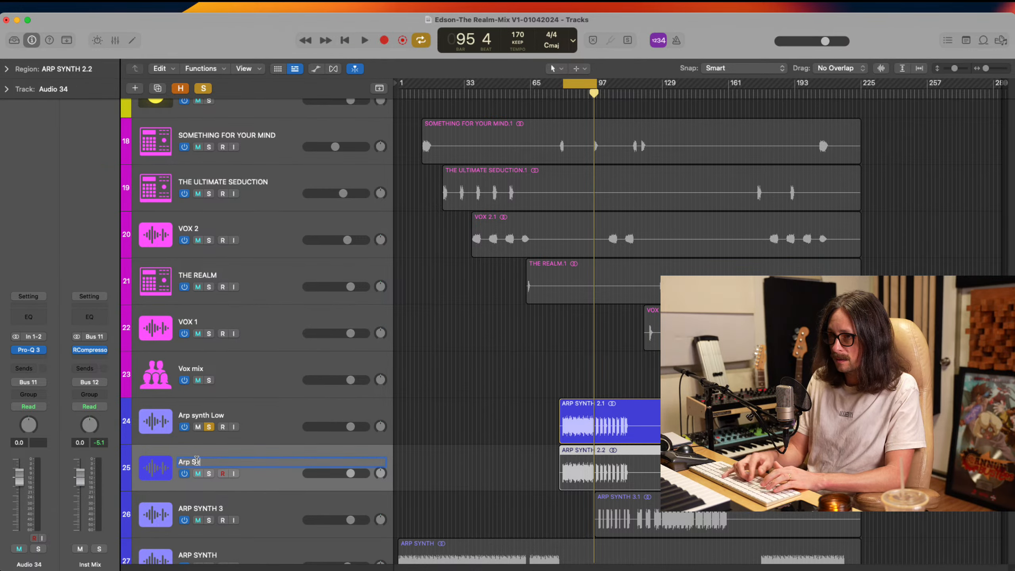
text(Arp Synth High)
key(Return)
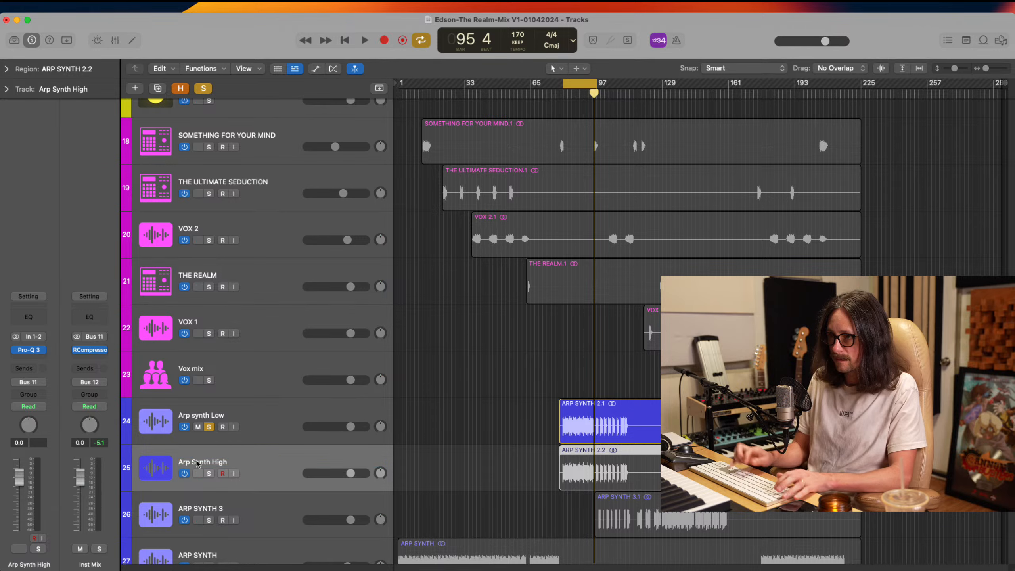
click(208, 473)
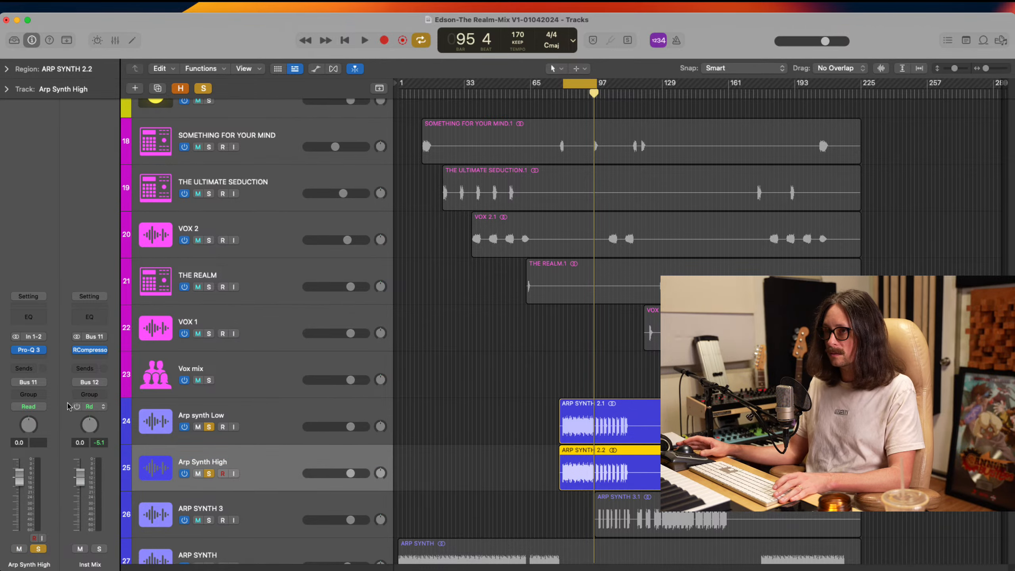
In Arp Synth High's Pro-Q 3, add a 24 dB/oct low cut at about 440 Hz and an 18 dB/oct high cut at about 14582 Hz
click(29, 348)
drag(430, 289, 535, 296)
click(513, 261)
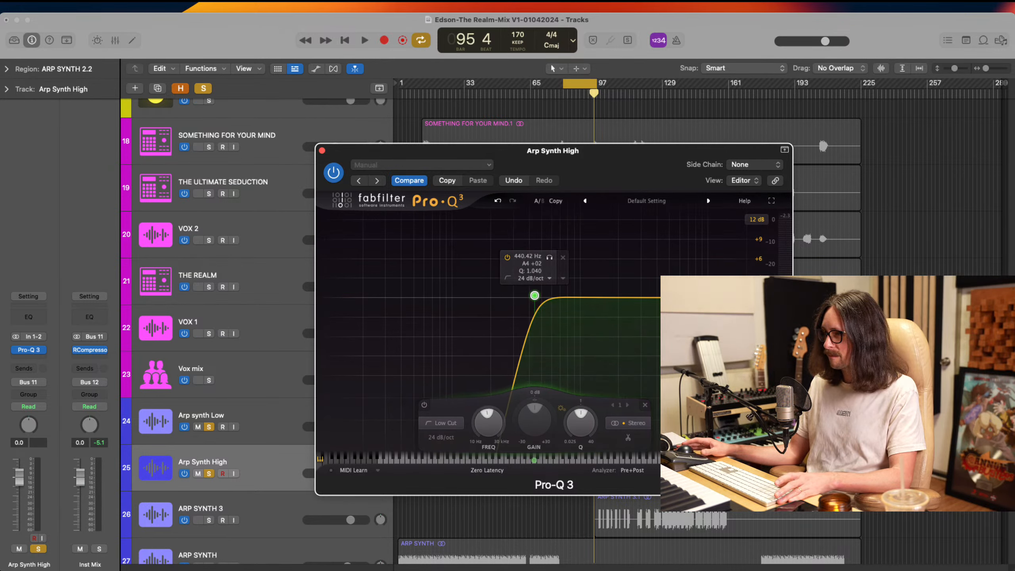
mouse_move(713, 298)
mouse_down()
mouse_move(698, 298)
mouse_move(728, 295)
mouse_up()
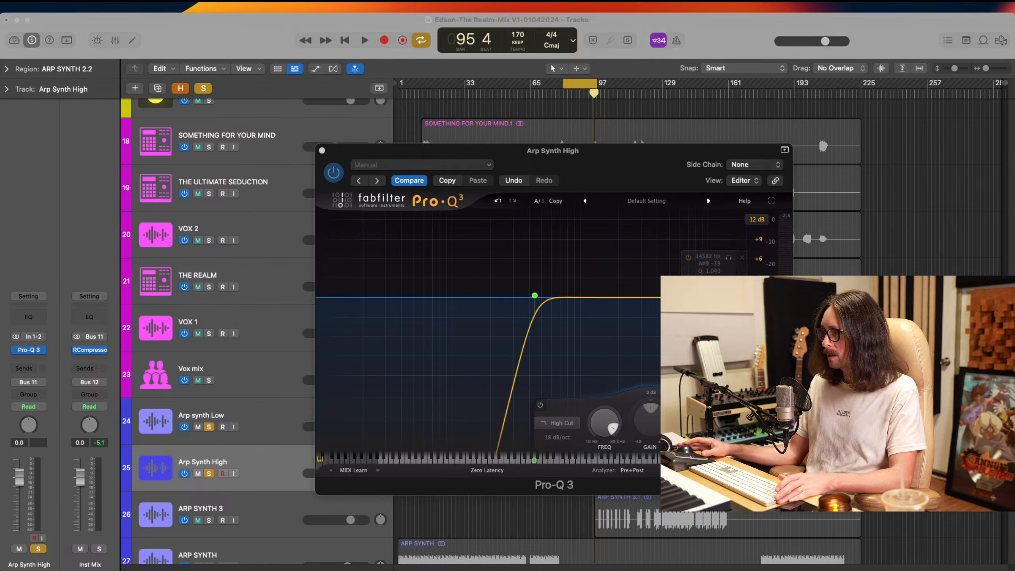
Play the loop while lowering the low cut slightly and moving the high cut to about 11694 Hz in Arp Synth High's Pro-Q 3
key(space)
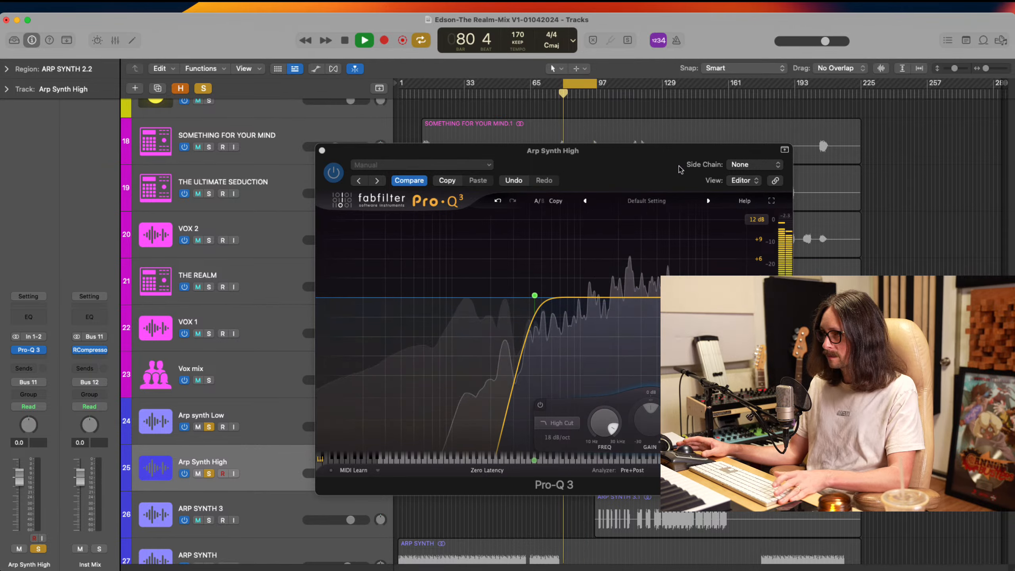
click(535, 296)
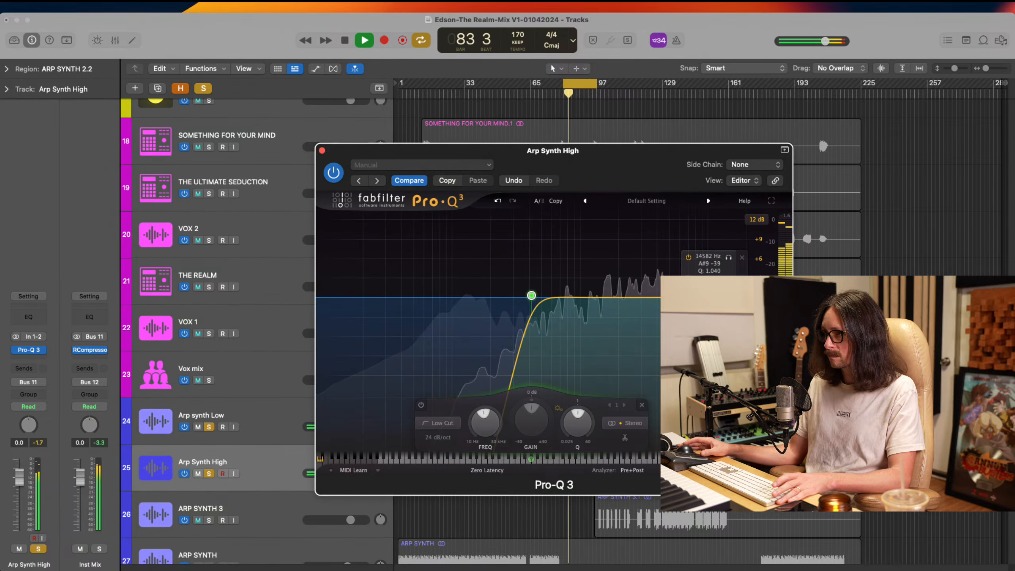
mouse_move(714, 297)
mouse_down()
mouse_move(612, 294)
mouse_move(697, 295)
mouse_up()
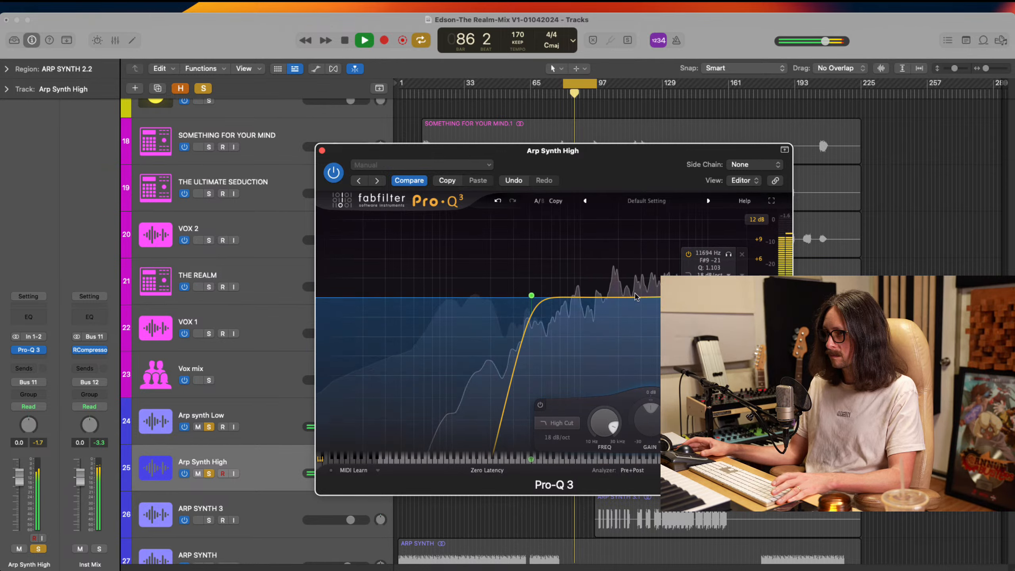
Add a bell cut of about -2.49 dB at 3505 Hz with Q 1.464, and lower the low cut's frequency further
drag(612, 298, 653, 307)
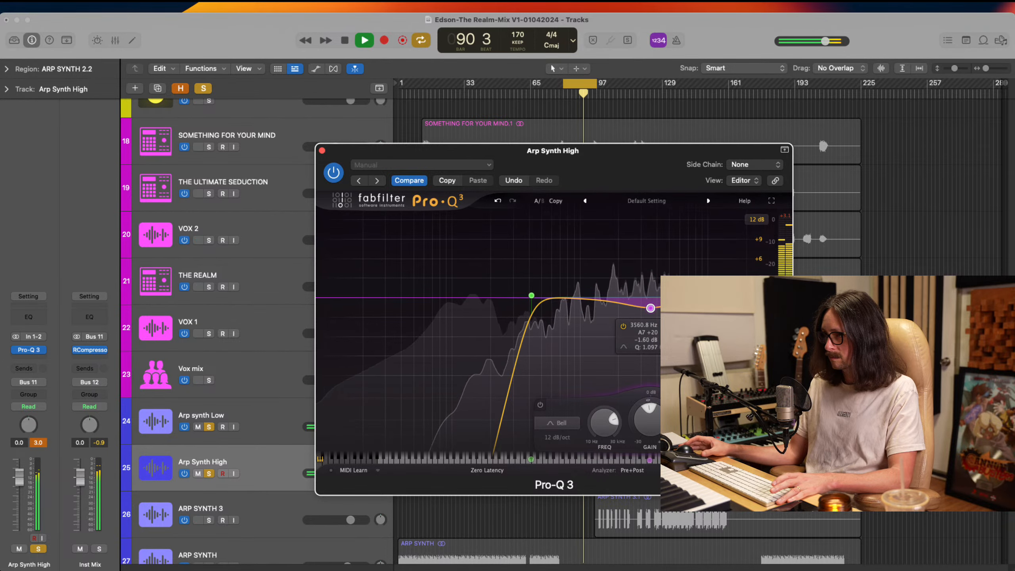
drag(651, 308, 649, 314)
scroll(650, 314, up, 3)
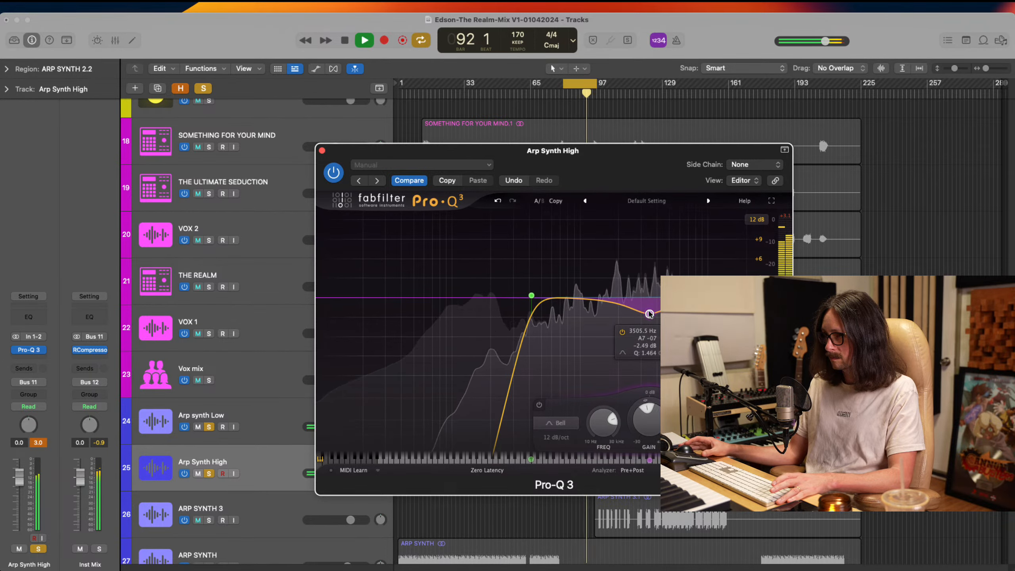
drag(531, 295, 510, 297)
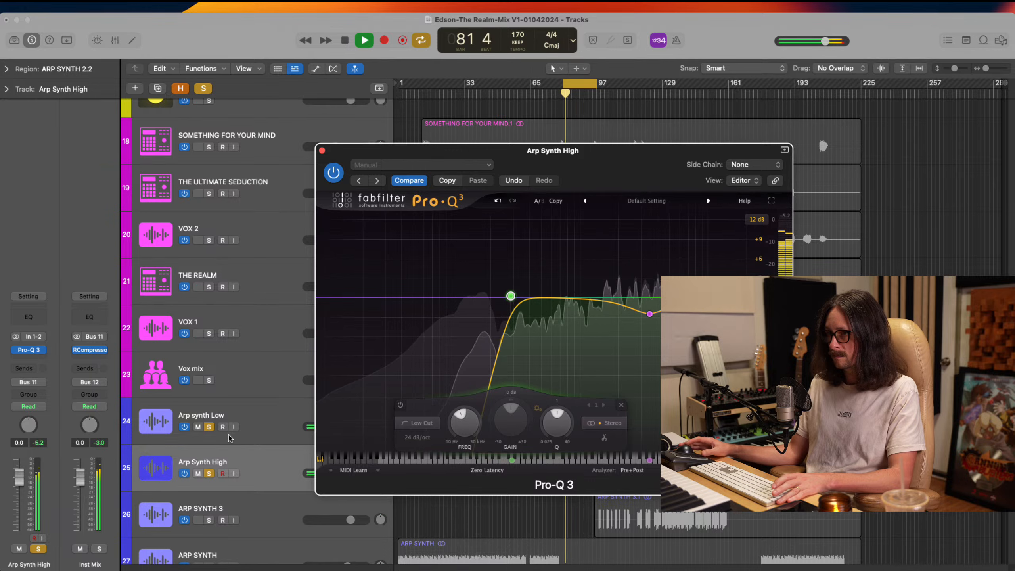
Hide the plug-in window, lower Arp Synth High's volume to -0.9 dB against the low layer, and stop playback
click(210, 476)
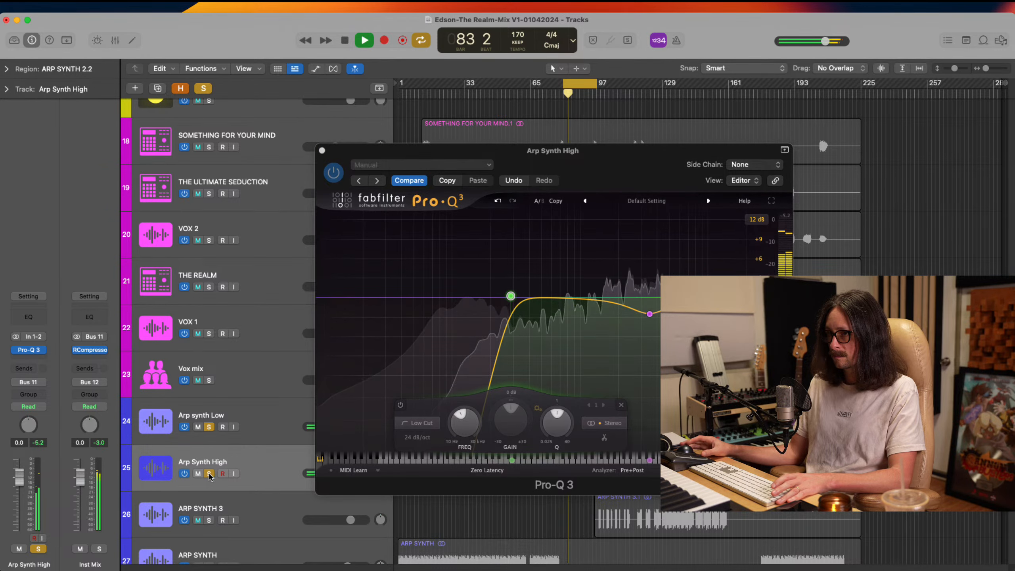
key(v)
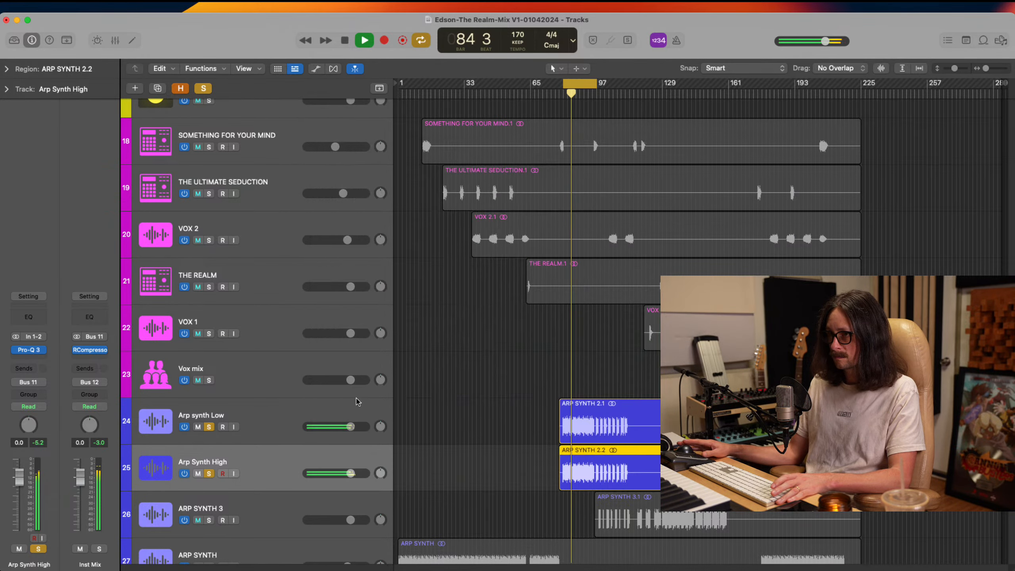
mouse_move(351, 473)
mouse_down()
mouse_move(323, 479)
mouse_move(347, 473)
mouse_up()
key(space)
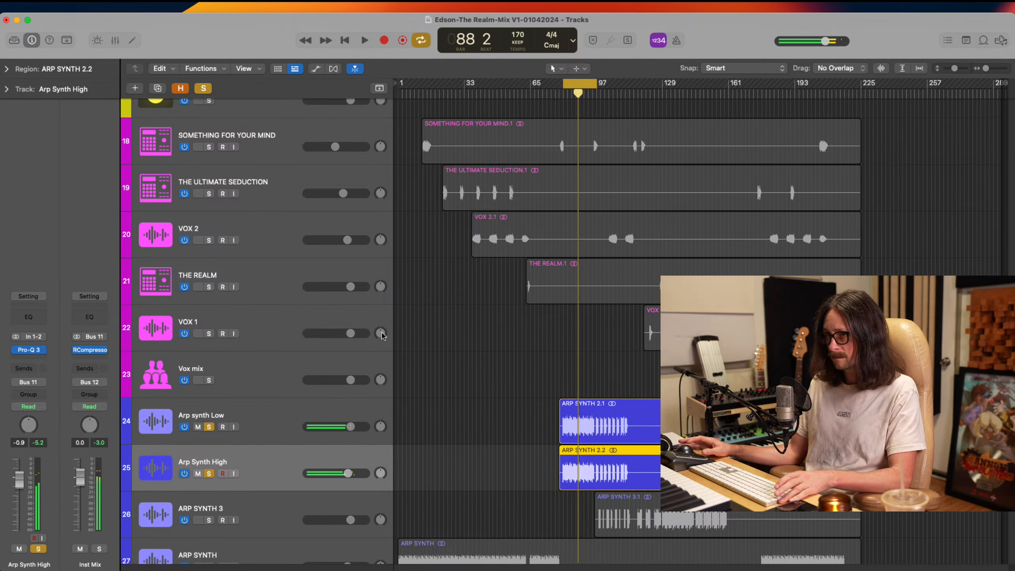
Insert the stereo Waves PS22 Spread (s) plug-in after Pro-Q 3 on Arp Synth High
click(263, 462)
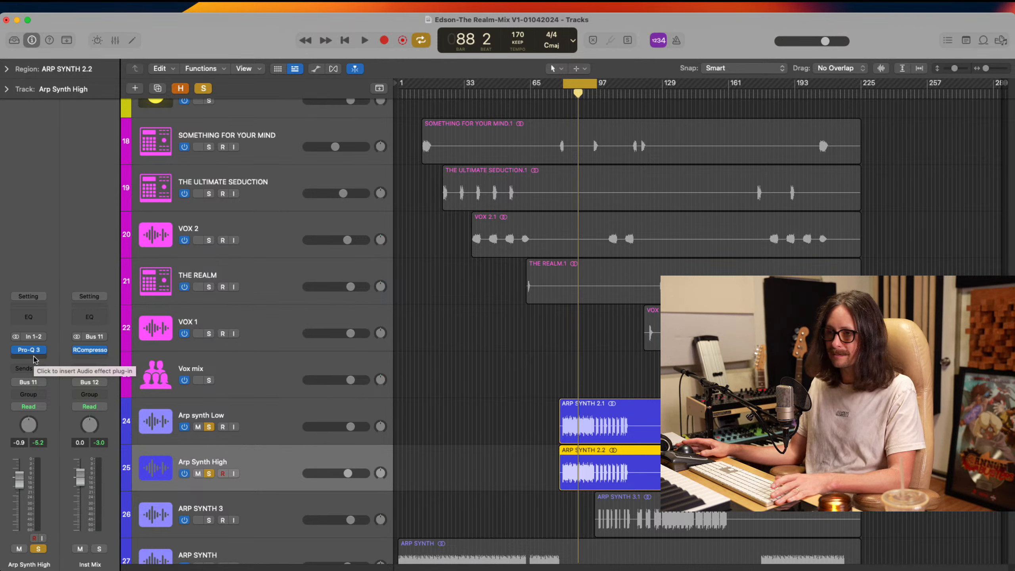
click(35, 359)
mouse_move(85, 550)
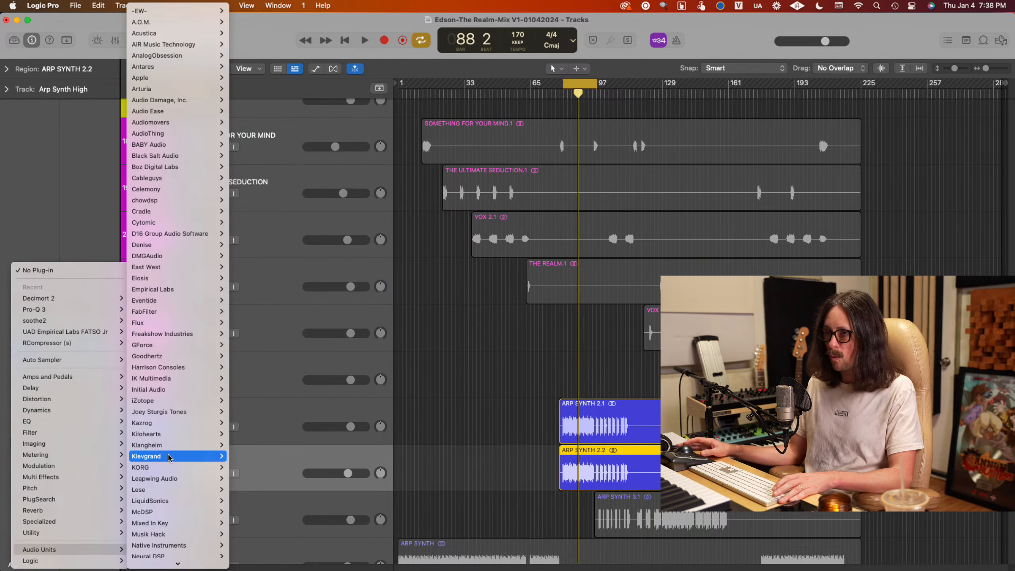
scroll(169, 456, down, 10)
mouse_move(172, 527)
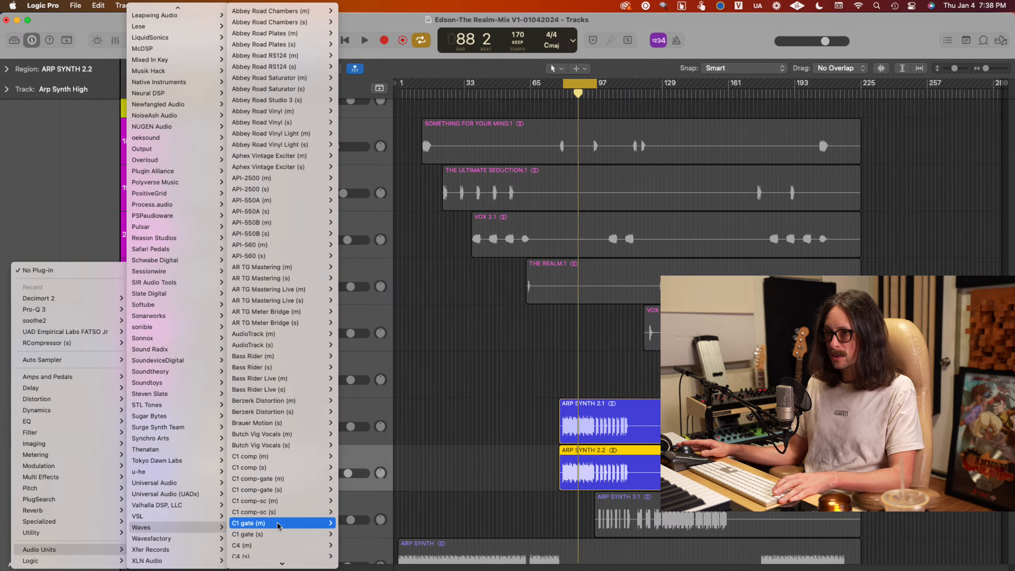
scroll(274, 428, down, 10)
scroll(273, 429, down, 15)
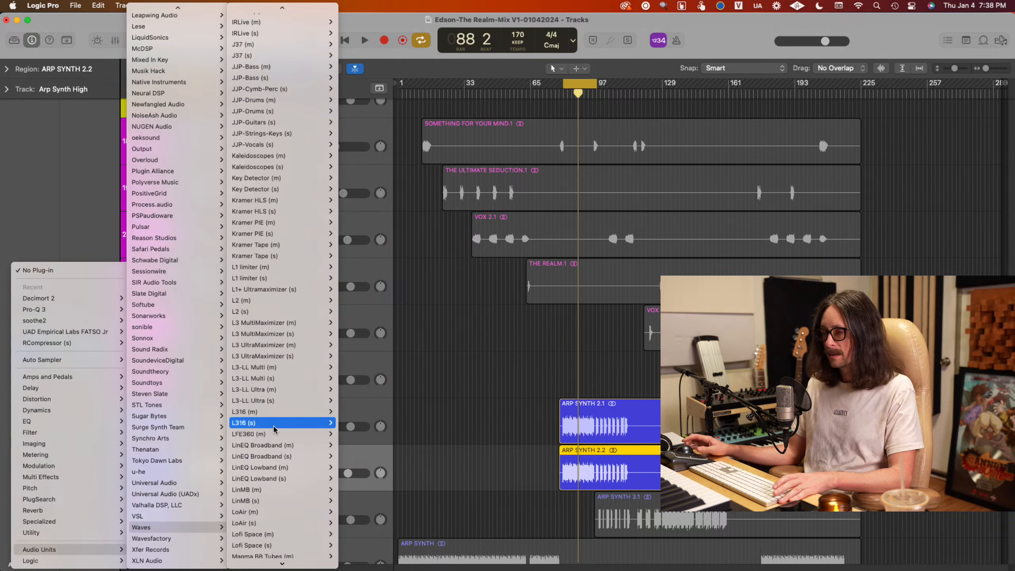
mouse_move(268, 433)
scroll(274, 440, down, 15)
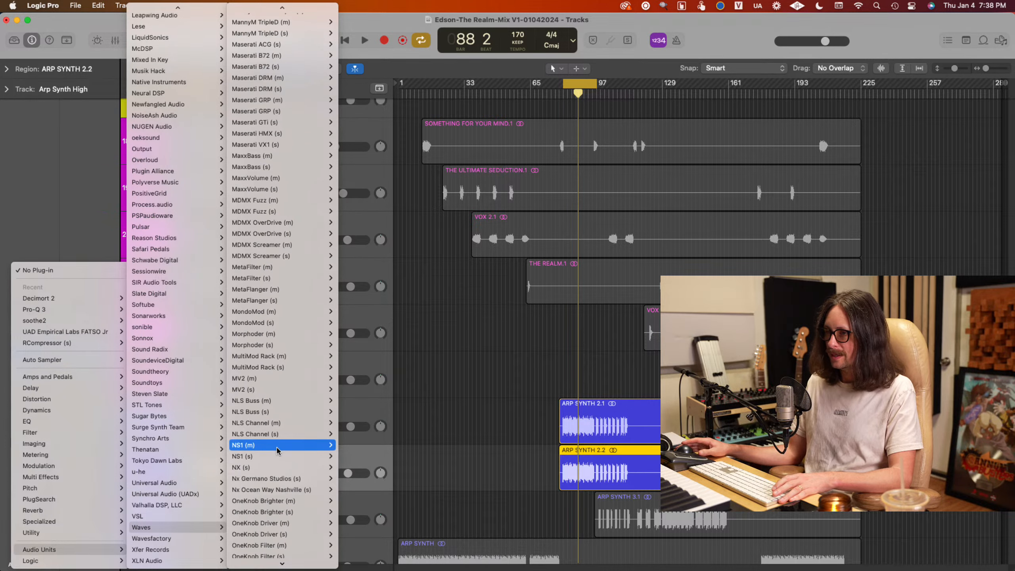
scroll(280, 448, down, 15)
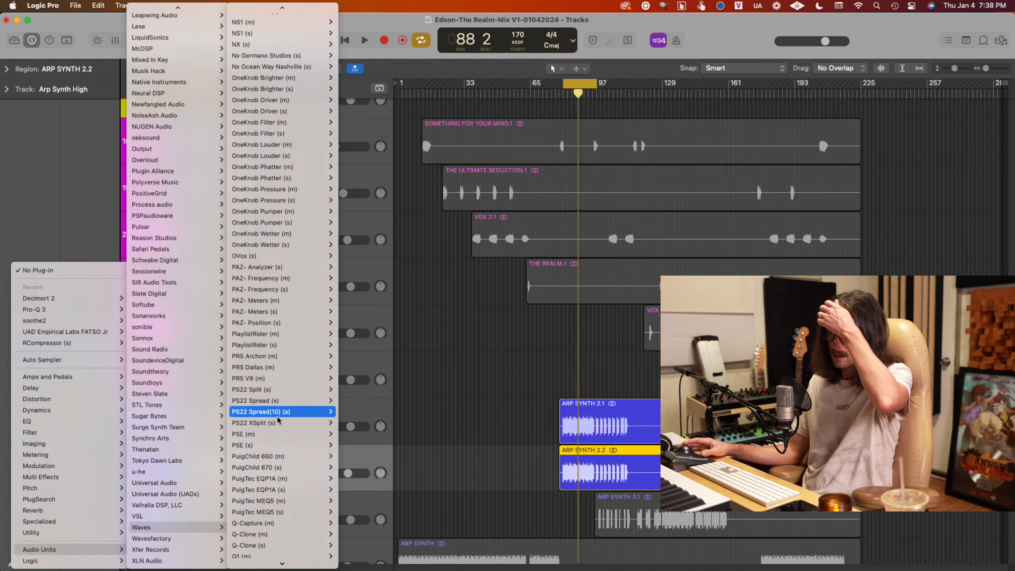
mouse_move(290, 406)
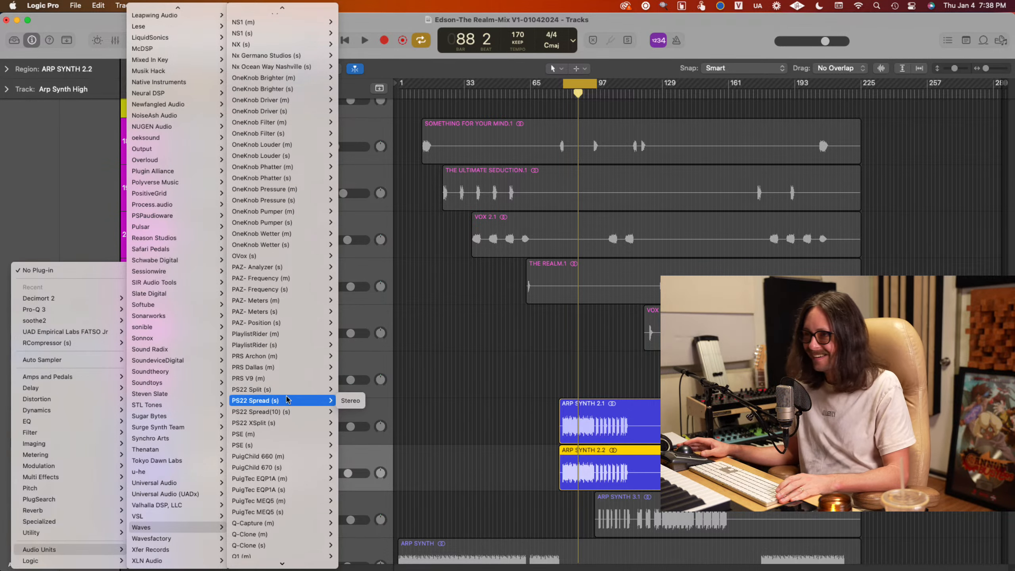
click(350, 400)
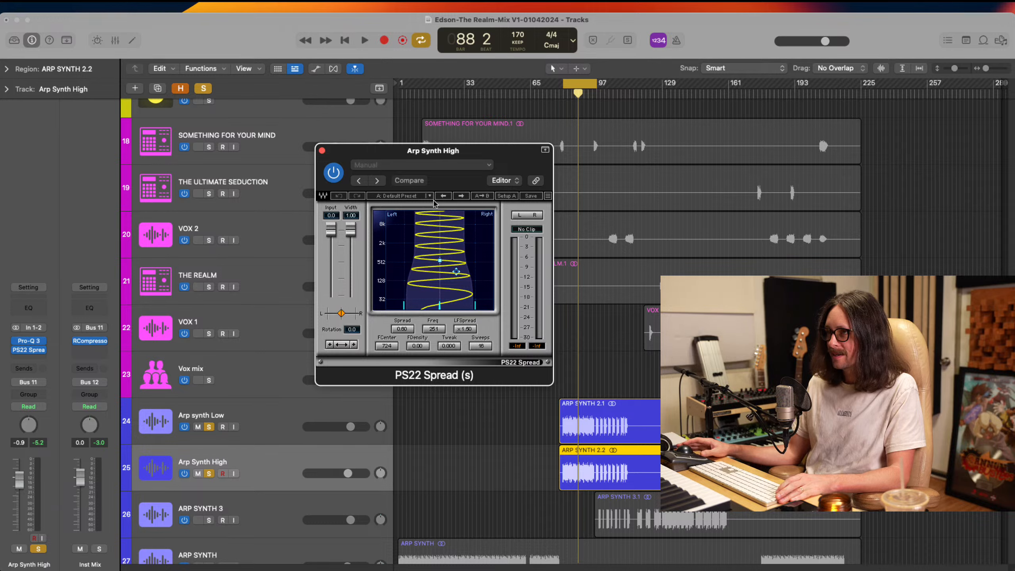
Load PS22 Spread's Ambient Diffuser preset, raise Freq to 402 and reduce Spread to 0.67
click(462, 196)
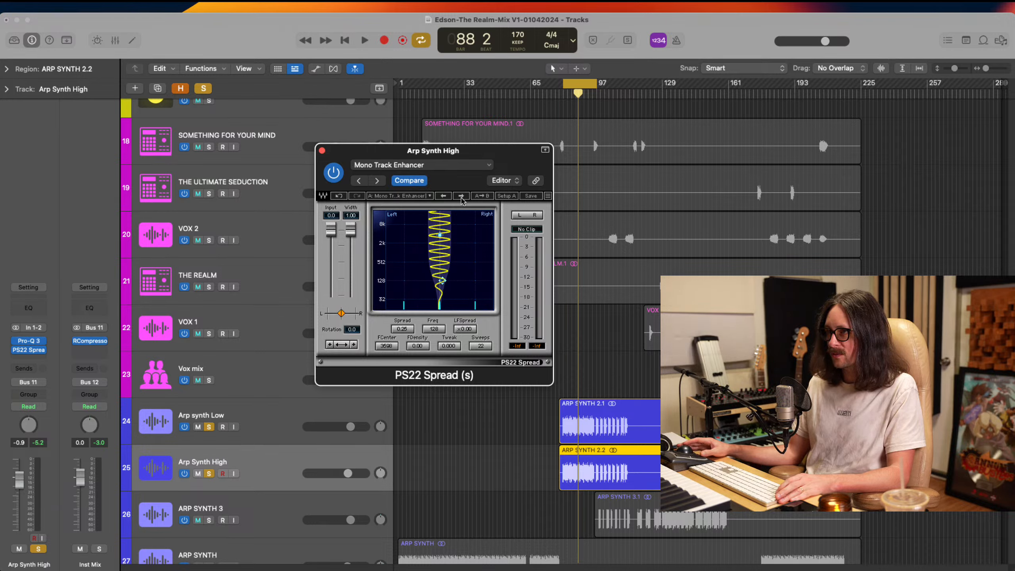
click(462, 196)
click(462, 196)
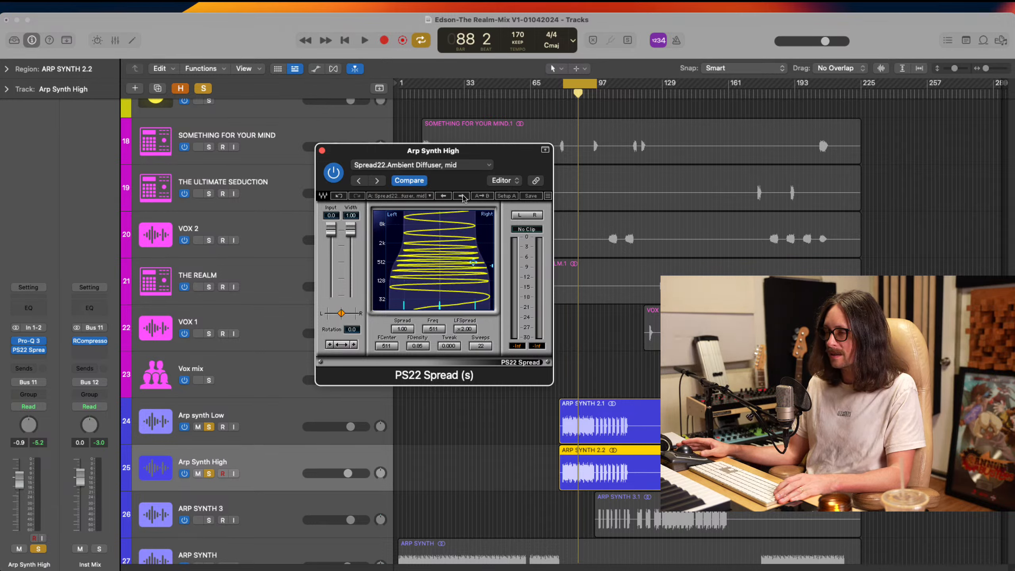
click(463, 198)
click(462, 196)
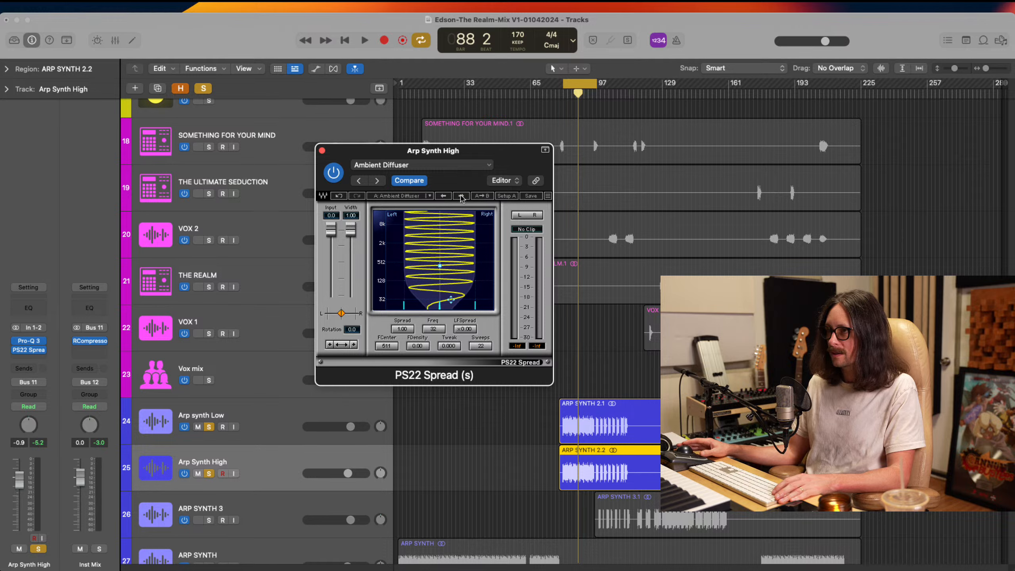
drag(449, 301, 449, 257)
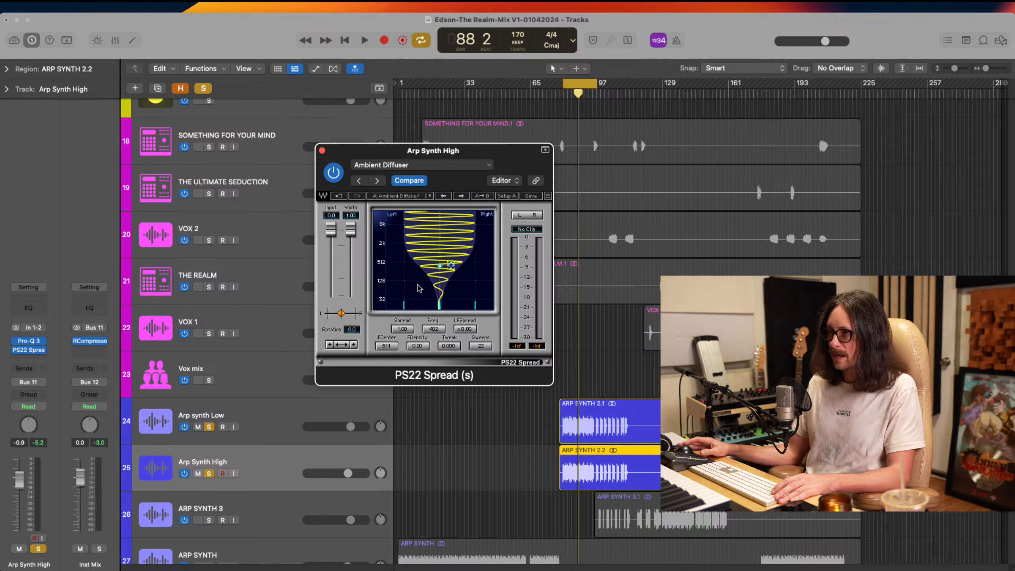
drag(401, 330, 326, 334)
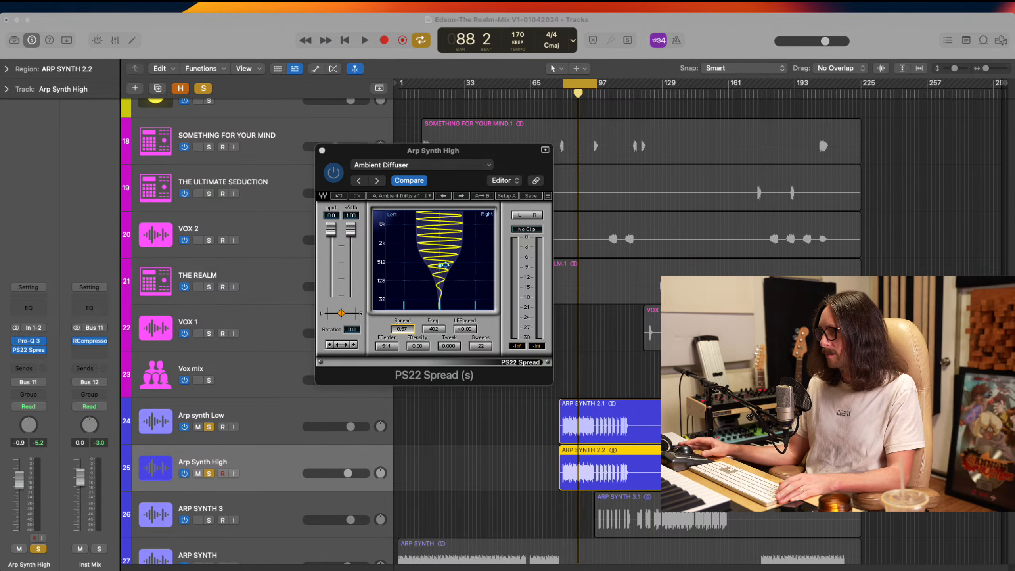
Play the loop while setting PS22 Spread's Spread to 1.15 and Freq to 203, and compare against bypass
key(space)
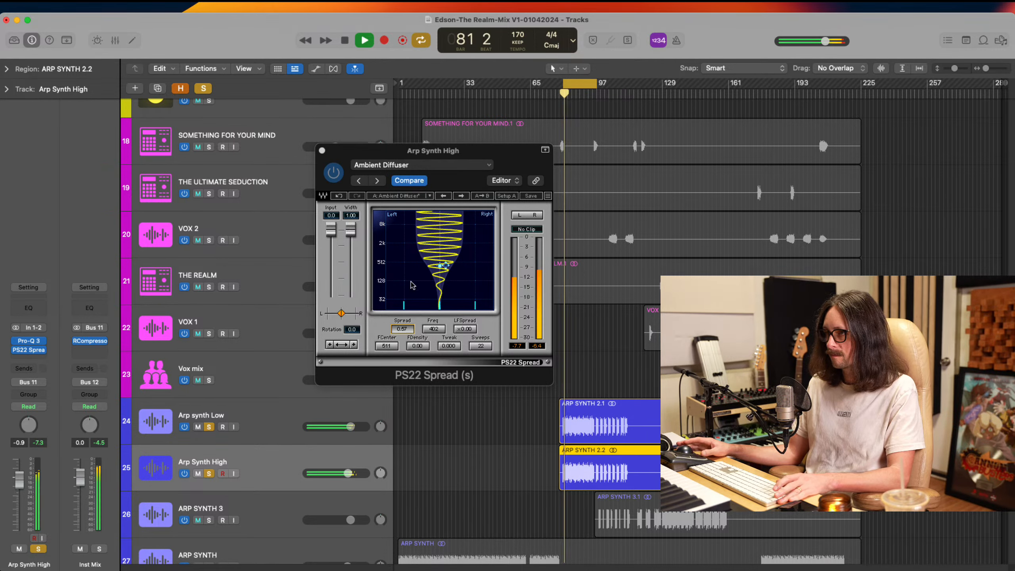
mouse_move(408, 329)
mouse_down()
mouse_move(463, 329)
mouse_move(404, 311)
mouse_move(409, 276)
mouse_move(392, 338)
mouse_up()
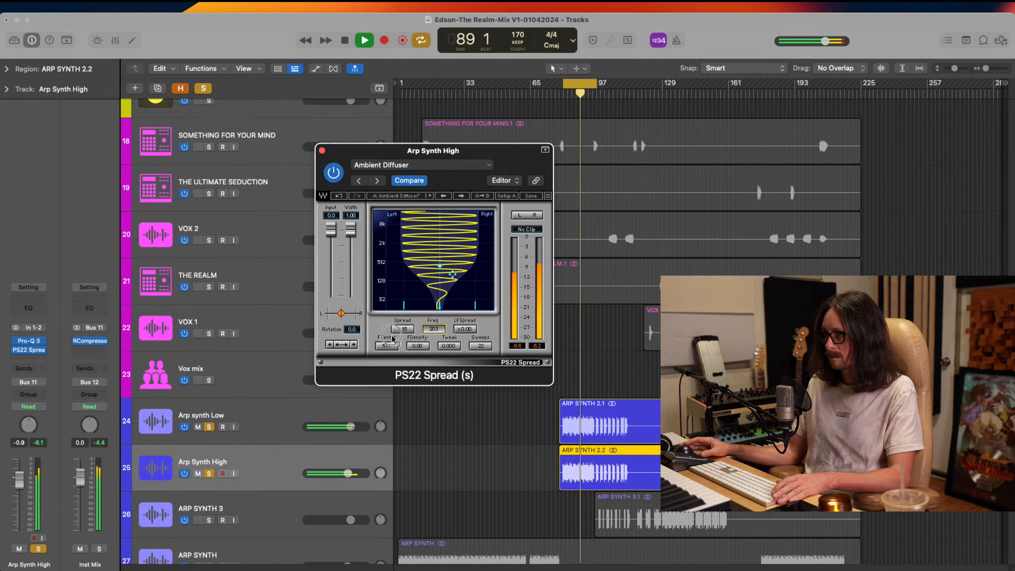
click(332, 176)
click(332, 176)
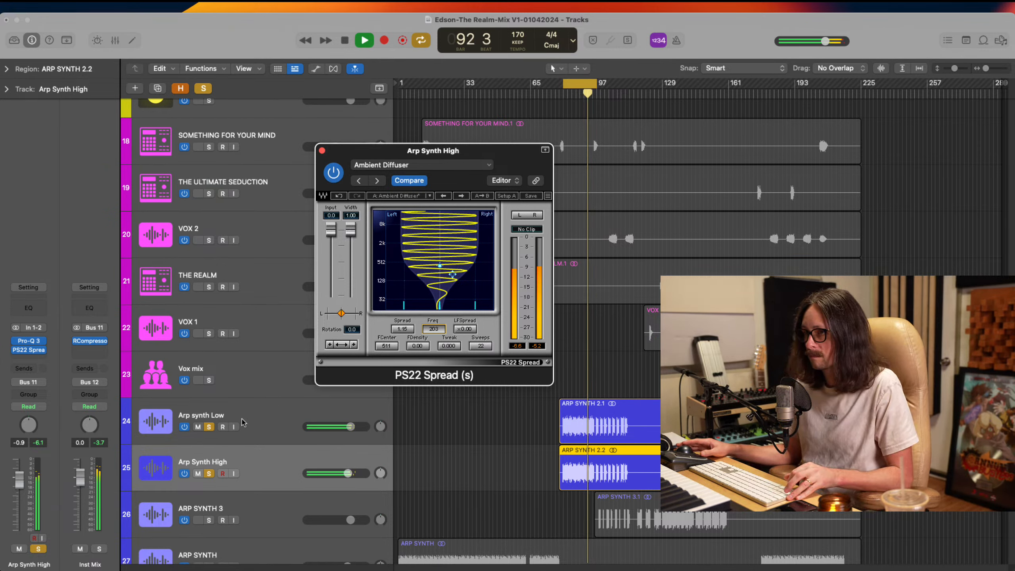
Unsolo Arp synth Low and Arp Synth High, and restart loop playback with the full mix
click(241, 435)
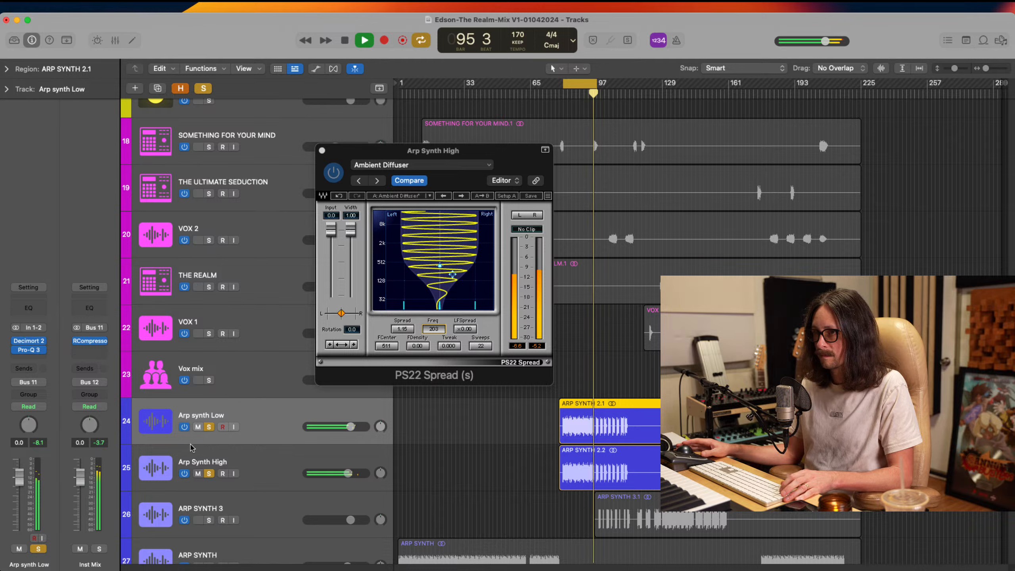
click(209, 427)
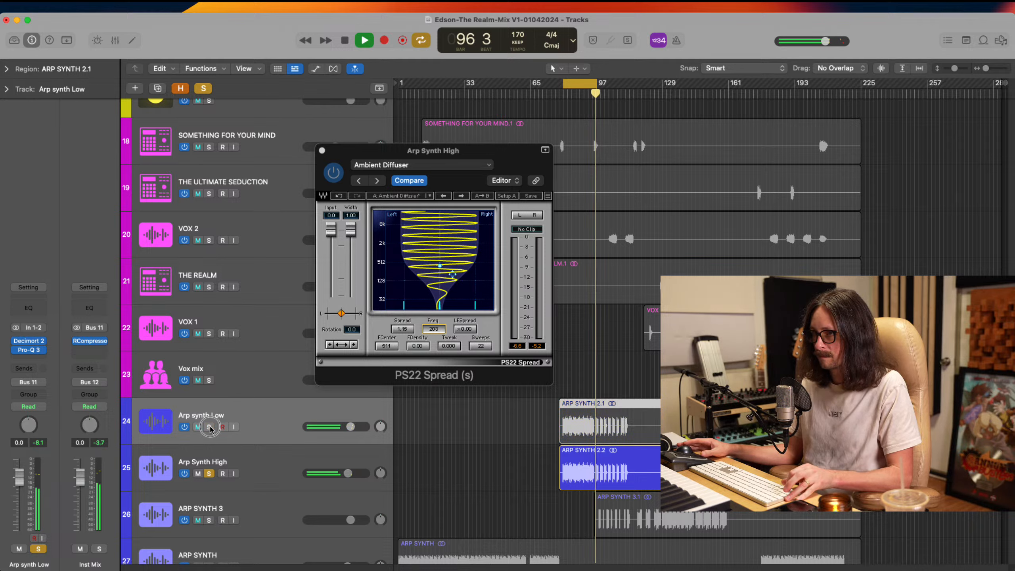
click(209, 474)
key(space)
key(space)
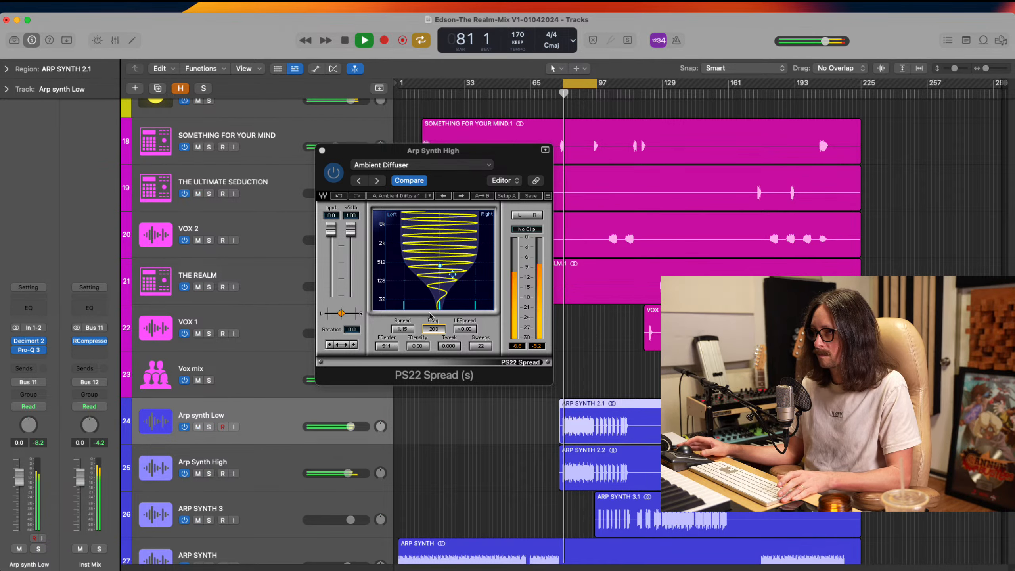
Reduce PS22 Spread's Spread to 0.74, lower Arp Synth High's volume to -2.8 dB, and stop playback
drag(408, 332, 319, 346)
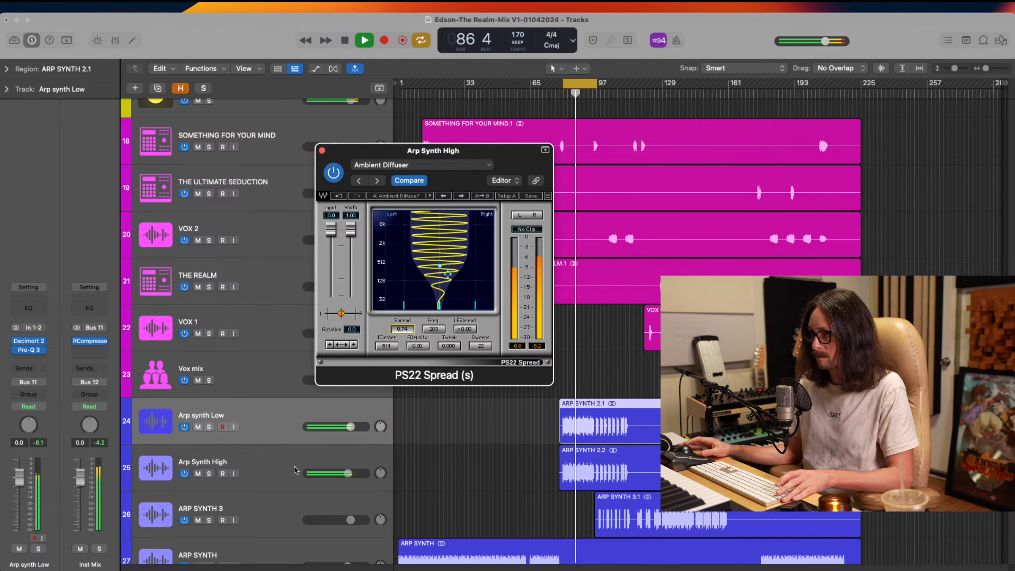
drag(347, 474, 336, 476)
key(space)
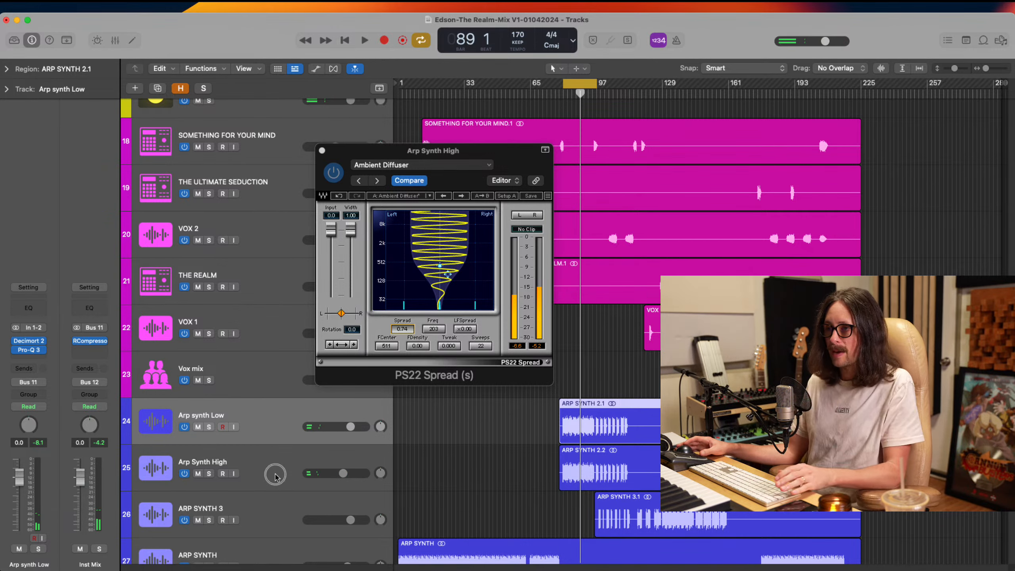
Insert TrueVerb (s) between Pro-Q 3 and PS22 Spread on Arp Synth High by searching plug-ins for "true"
key(Down)
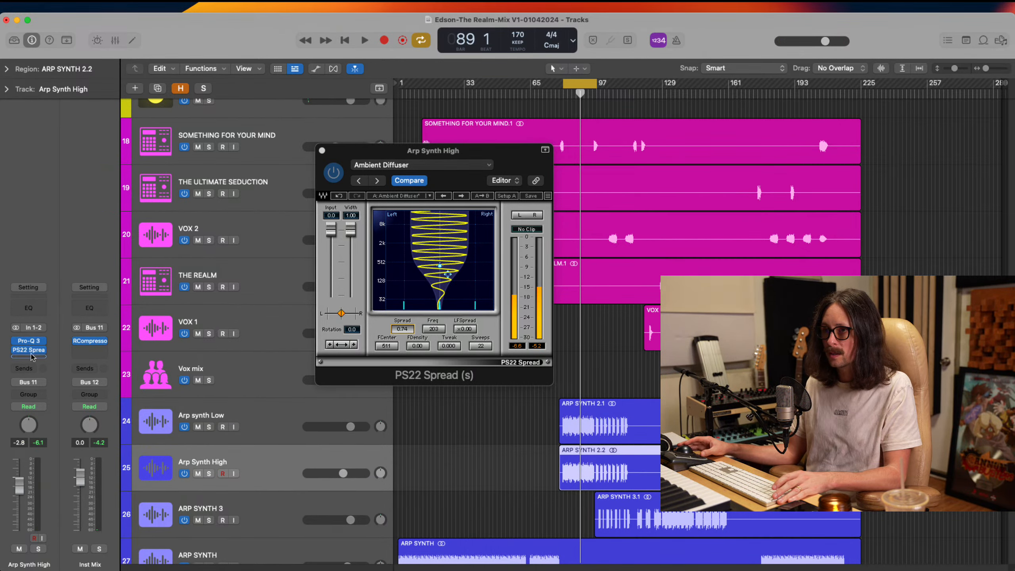
click(43, 348)
click(43, 344)
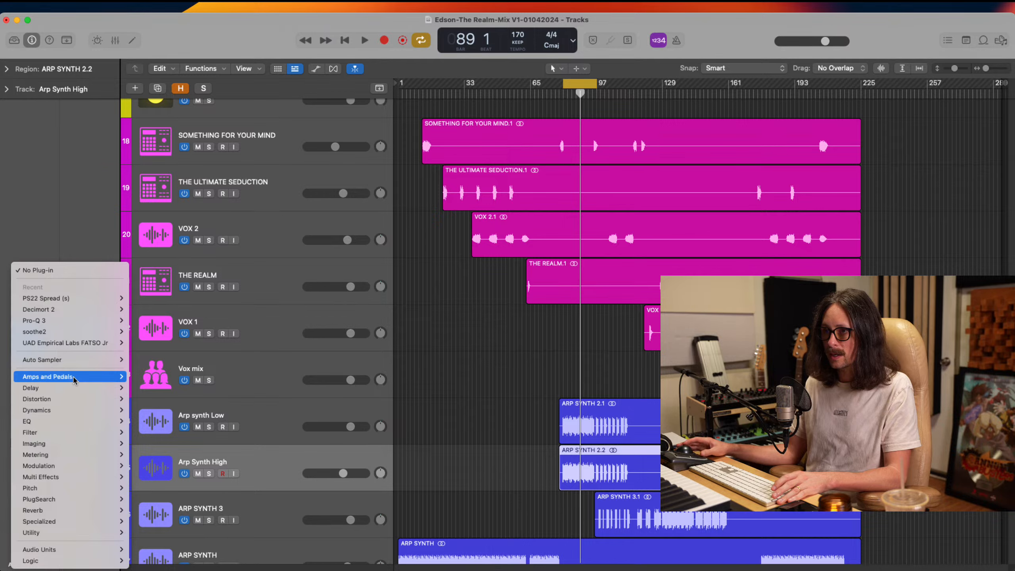
key(Escape)
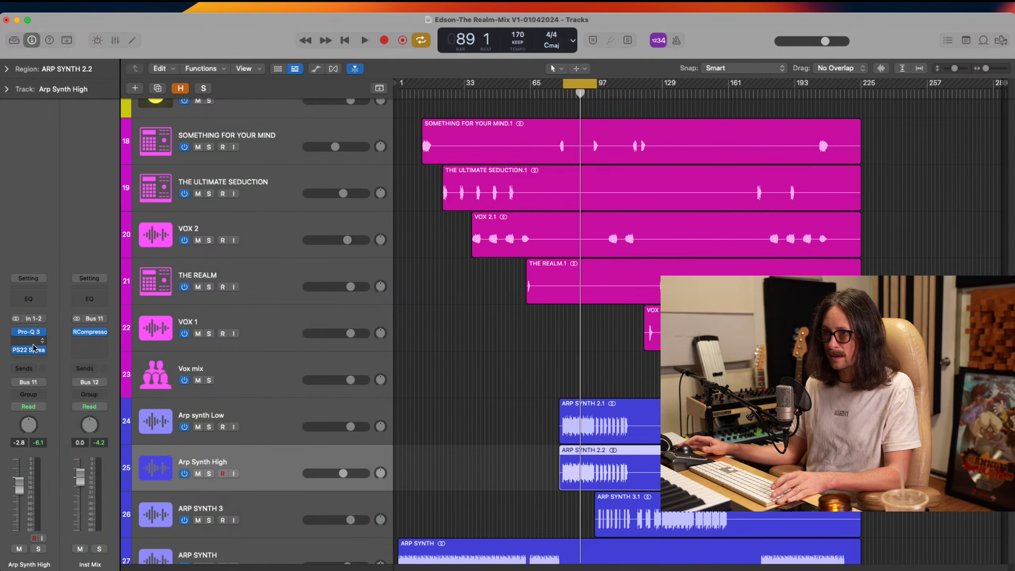
super+click(36, 344)
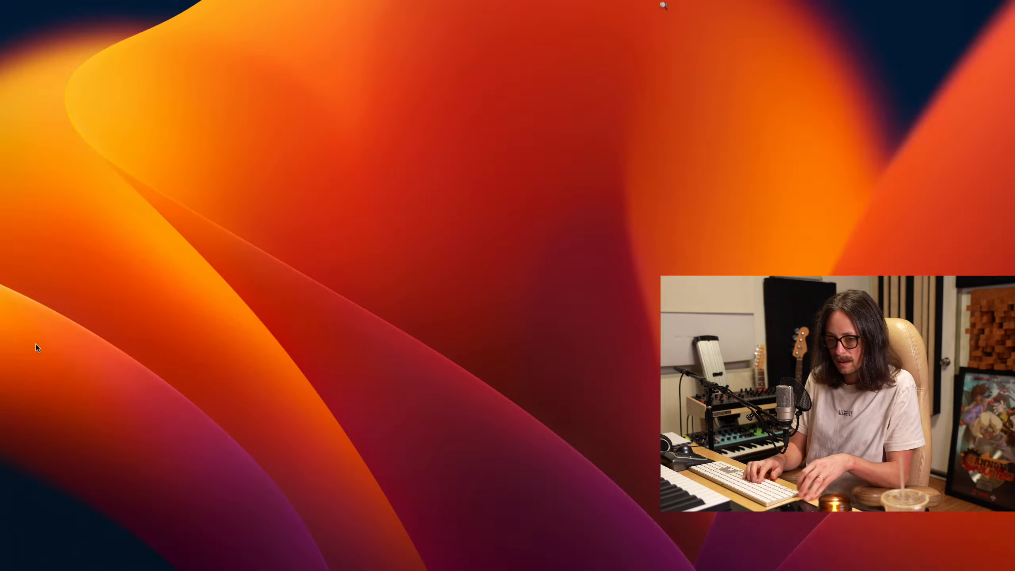
text(tru)
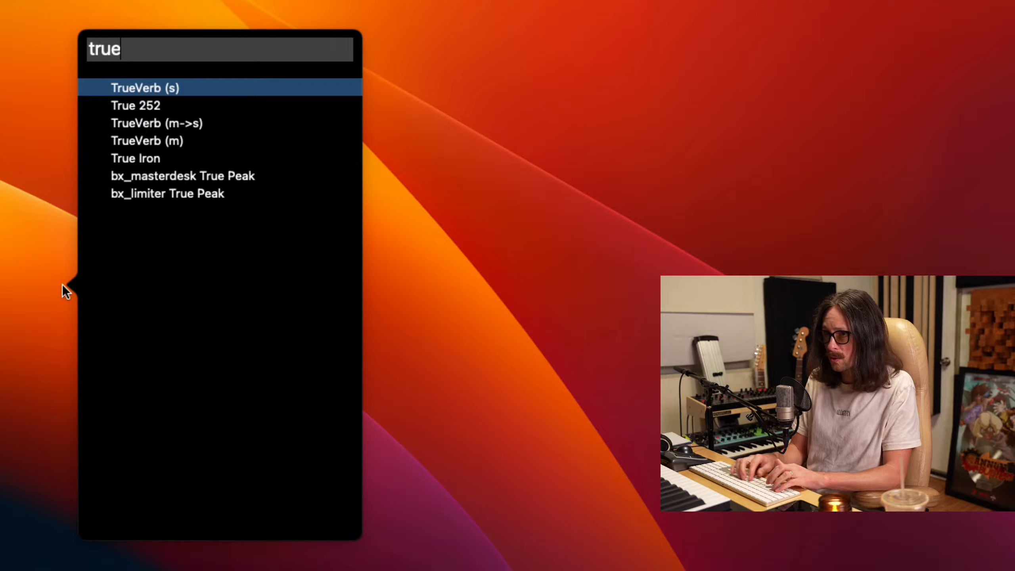
text(e)
key(Return)
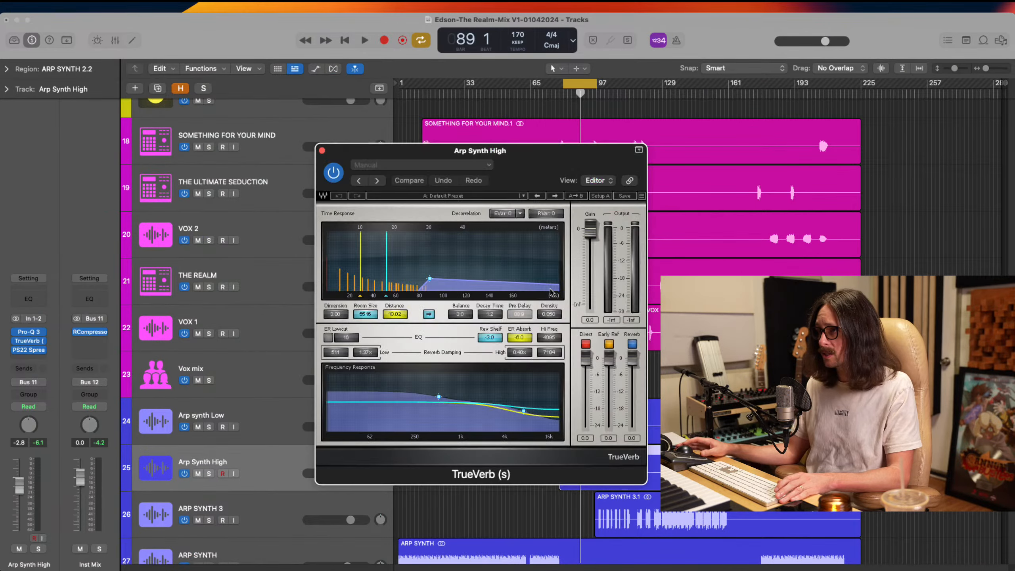
Load TrueVerb's "Tuck the synth back" user preset and raise Arp Synth High's volume to -2.5 dB during loop playback
click(442, 196)
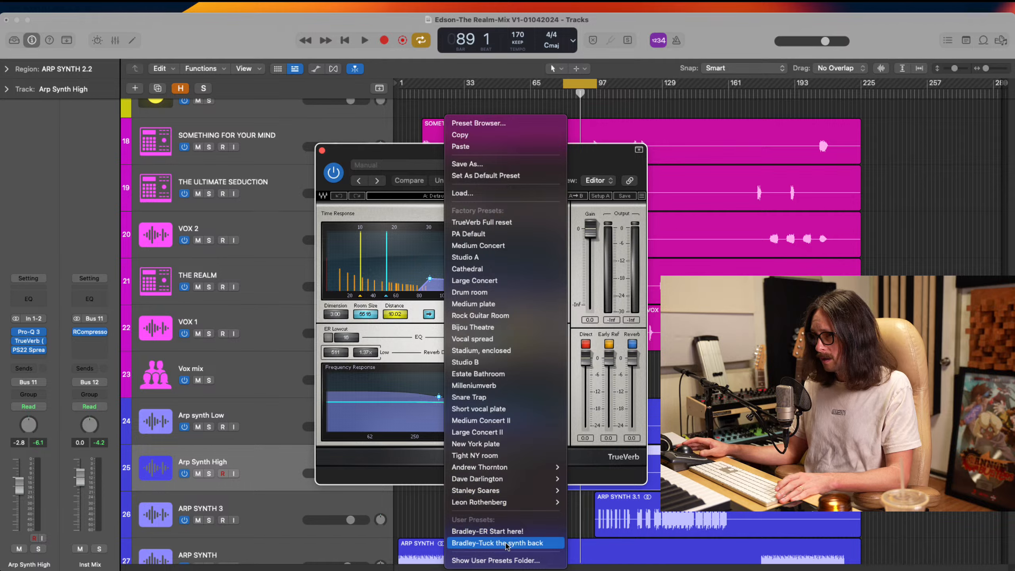
click(507, 544)
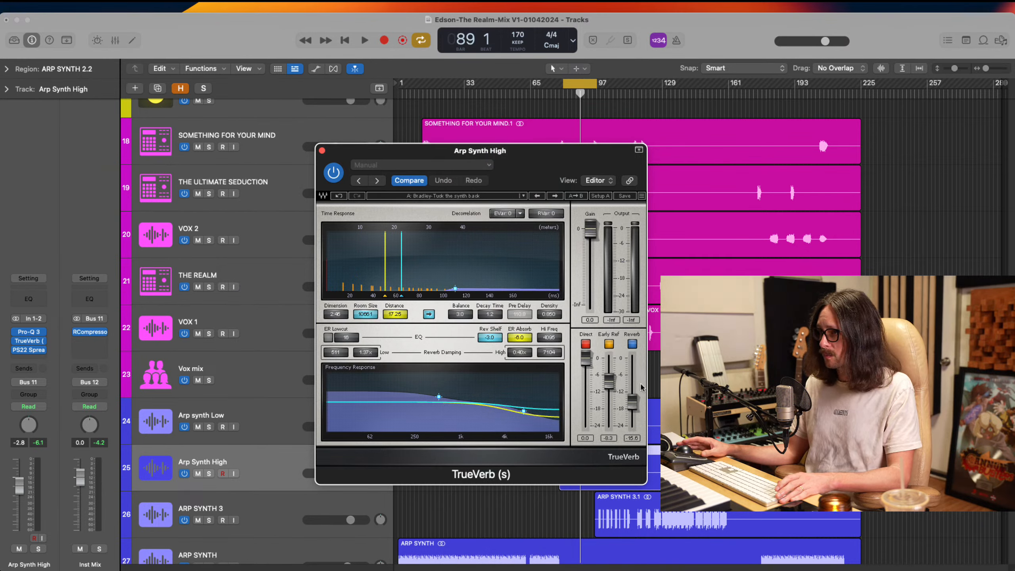
key(super+Tab)
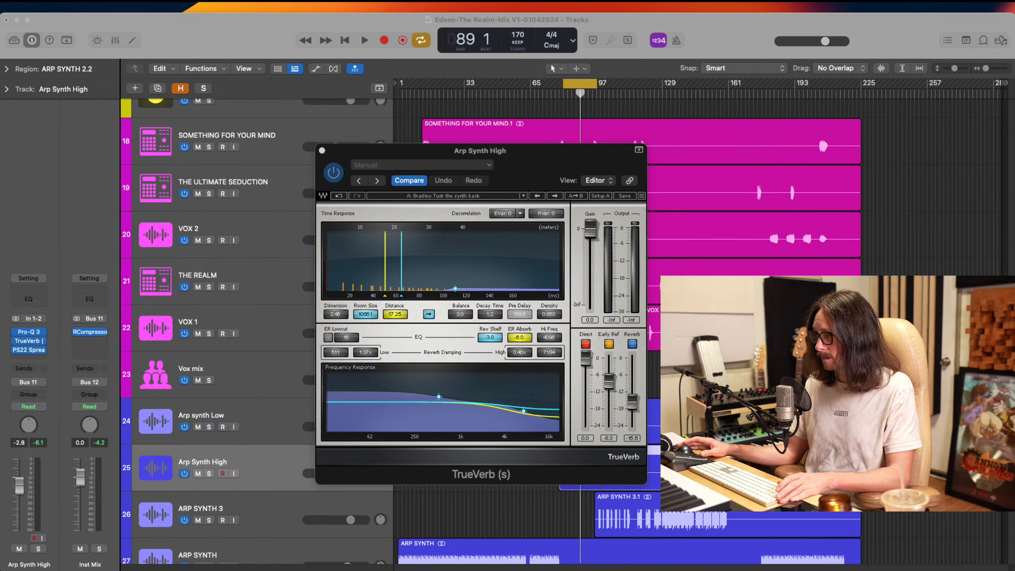
key(super+Tab)
key(space)
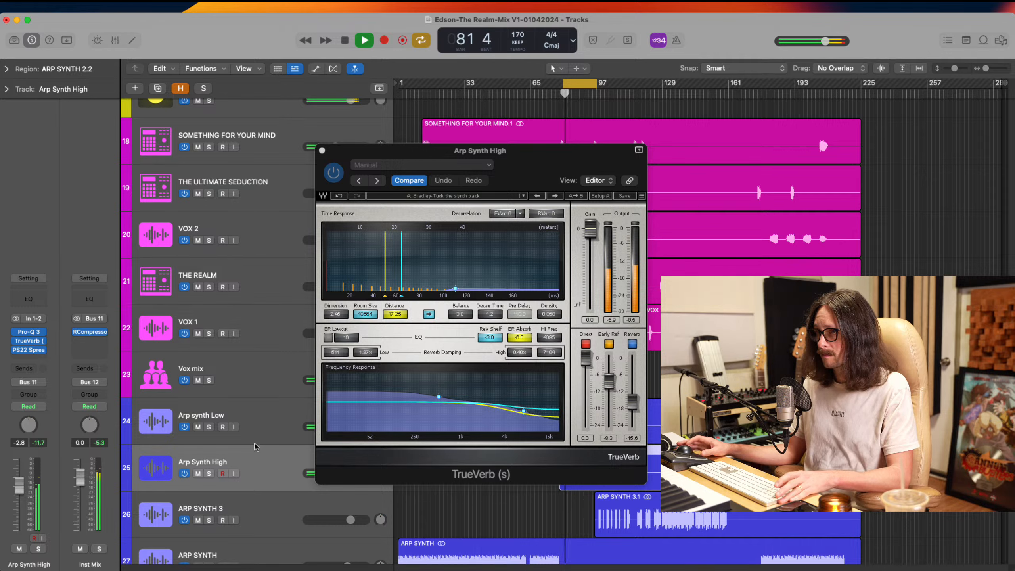
drag(27, 488, 23, 484)
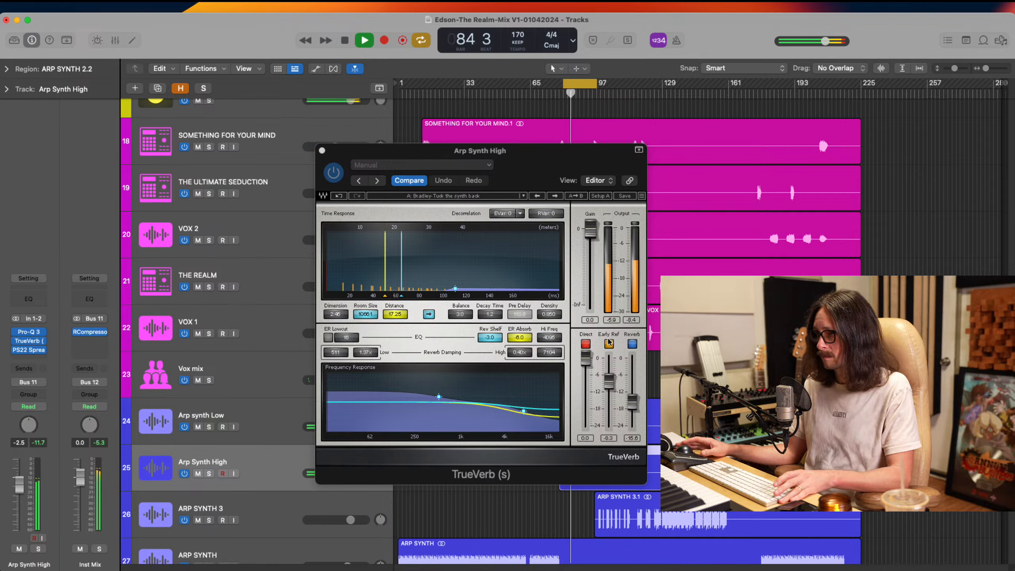
In TrueVerb, lower Early Ref to -10.7 and Reverb to -24.0, and increase Room Size to 20000
drag(613, 380, 632, 426)
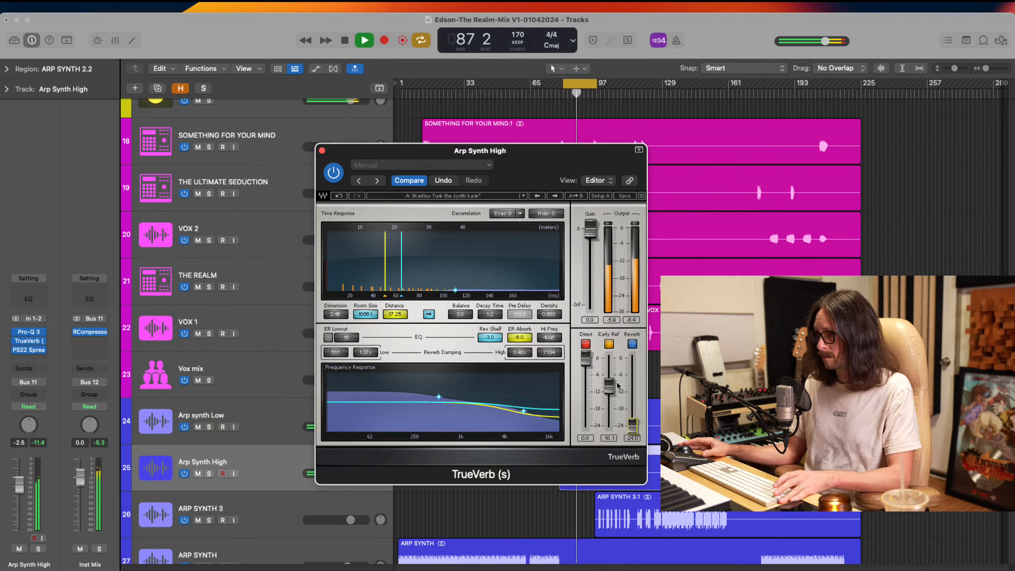
drag(611, 388, 612, 397)
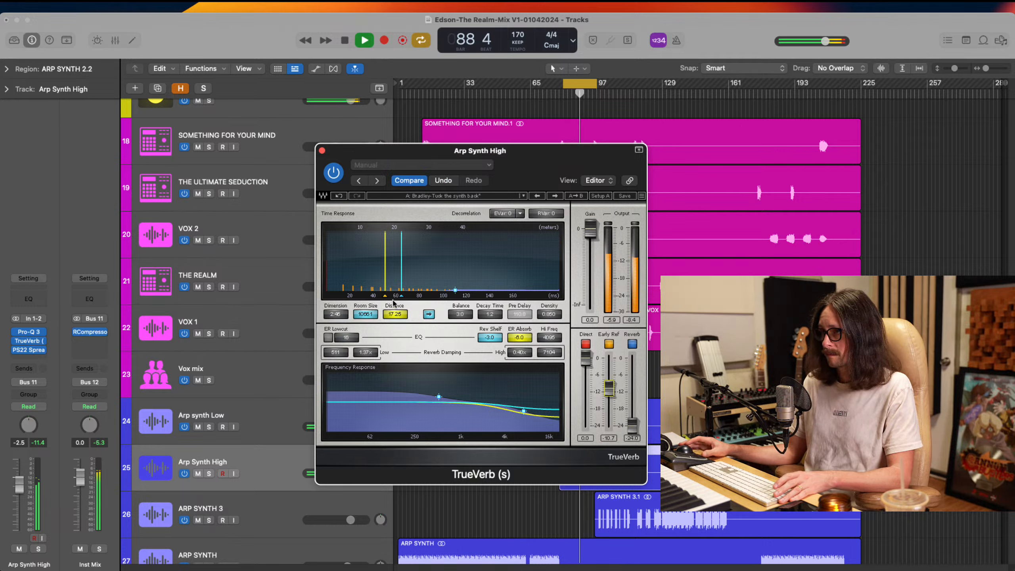
mouse_move(366, 318)
mouse_down()
mouse_move(462, 313)
mouse_move(393, 319)
mouse_up()
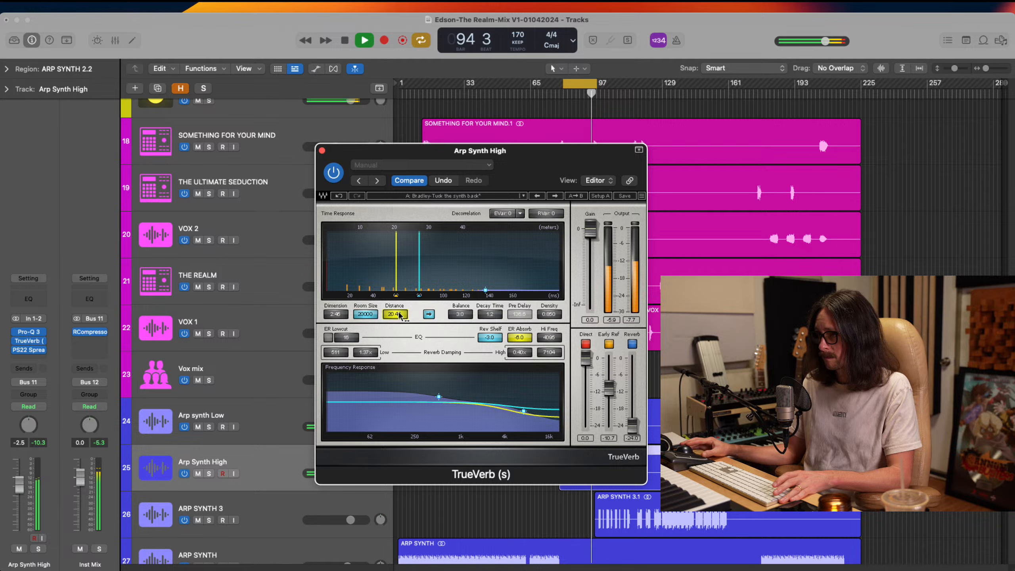
Solo Arp Synth High and compare it during playback with TrueVerb and PS22 Spread bypassed, then stop playback
click(209, 473)
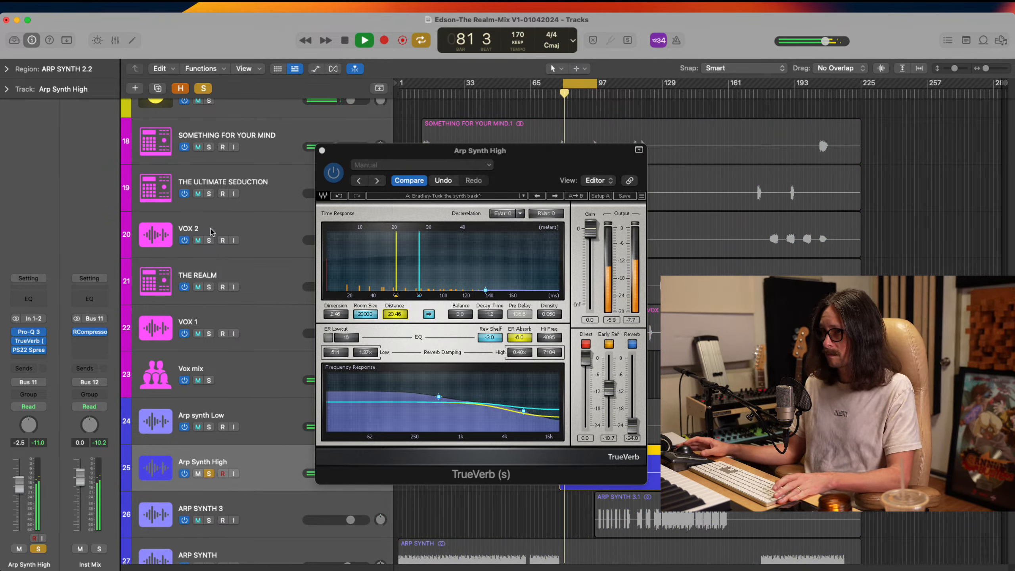
click(334, 174)
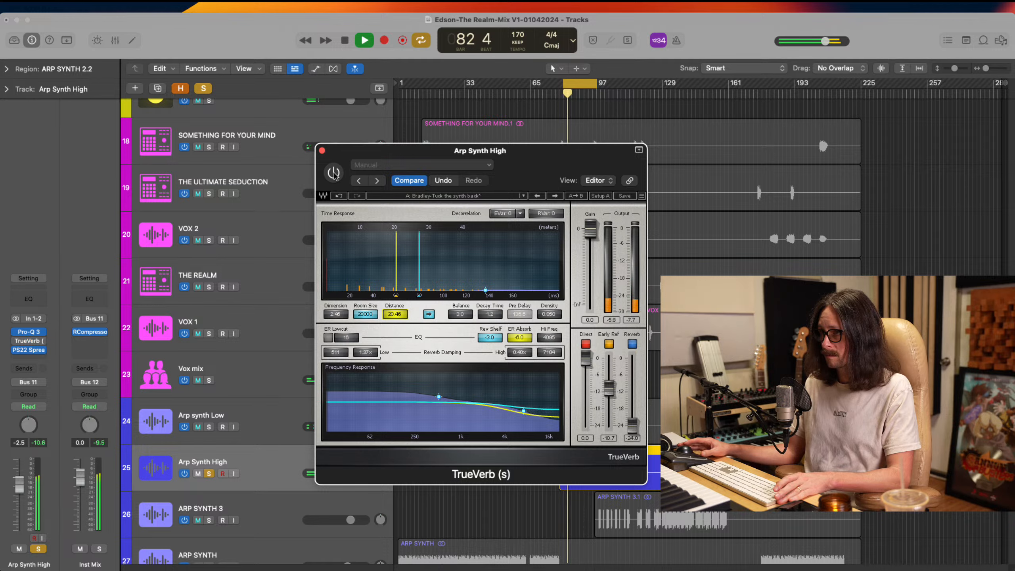
click(335, 173)
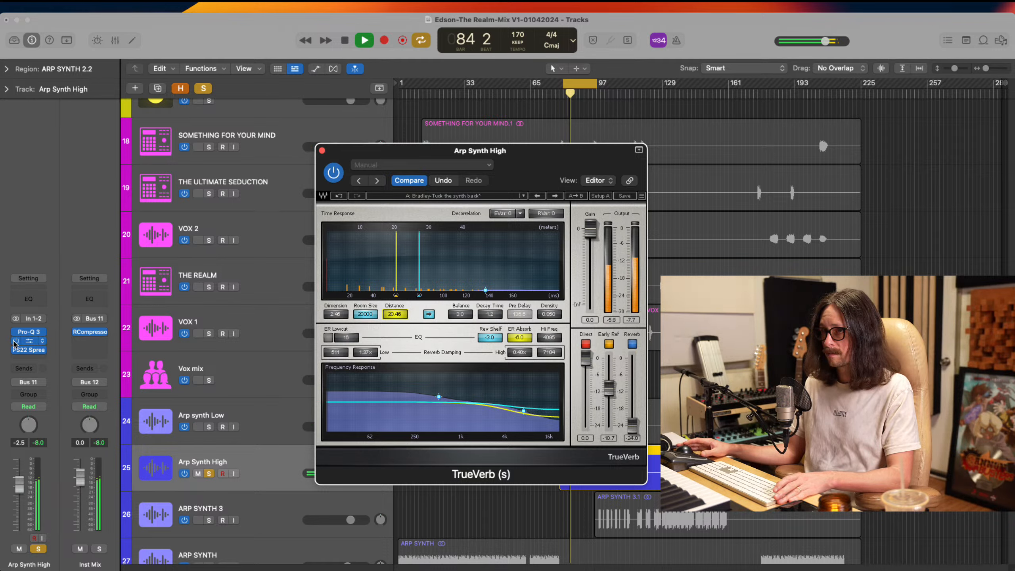
click(17, 351)
click(16, 342)
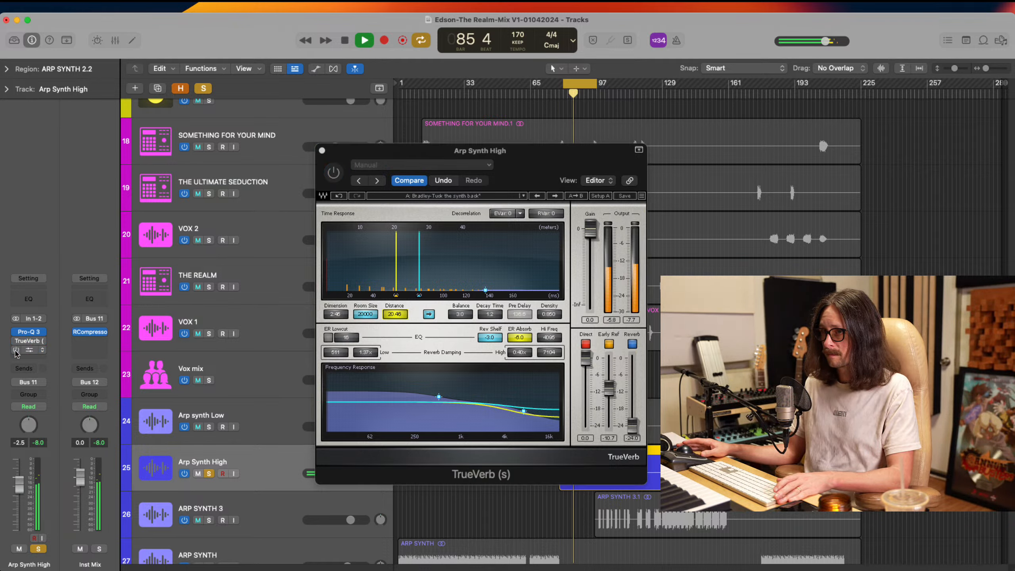
click(16, 341)
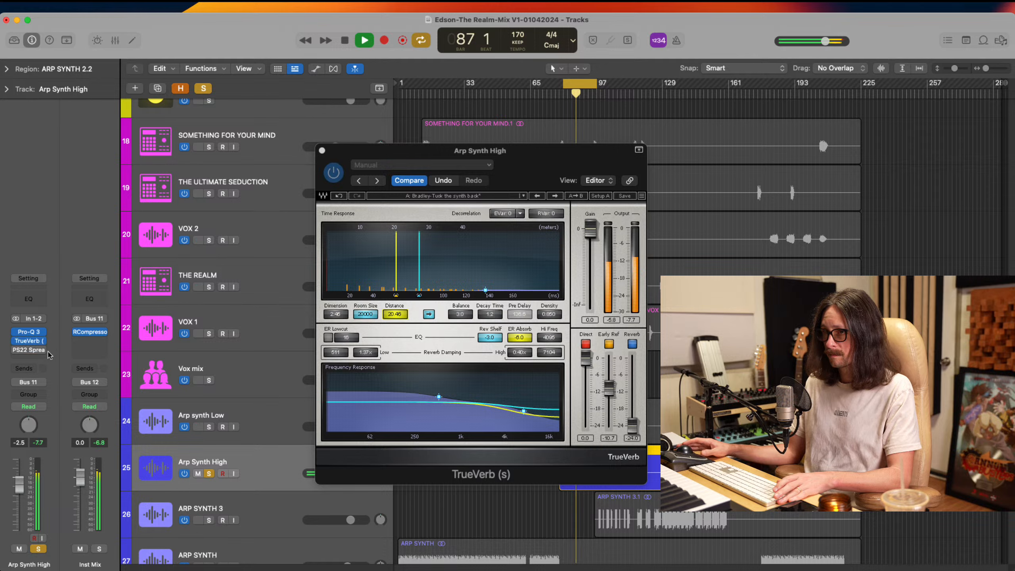
click(24, 349)
key(space)
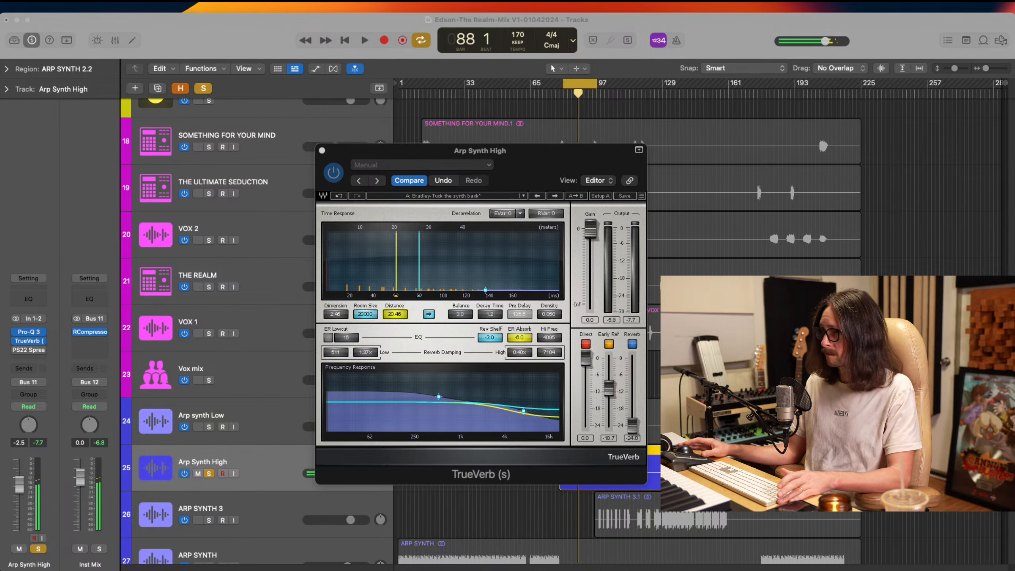
Remove the PS22 Spread insert from Arp Synth High, keeping Pro-Q 3 and TrueVerb in the chain
click(725, 41)
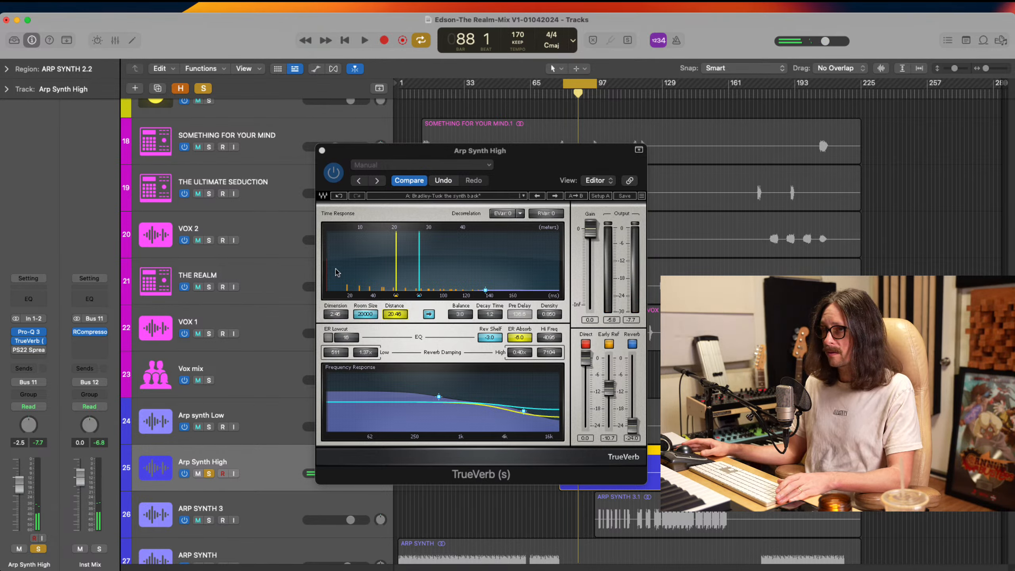
click(43, 350)
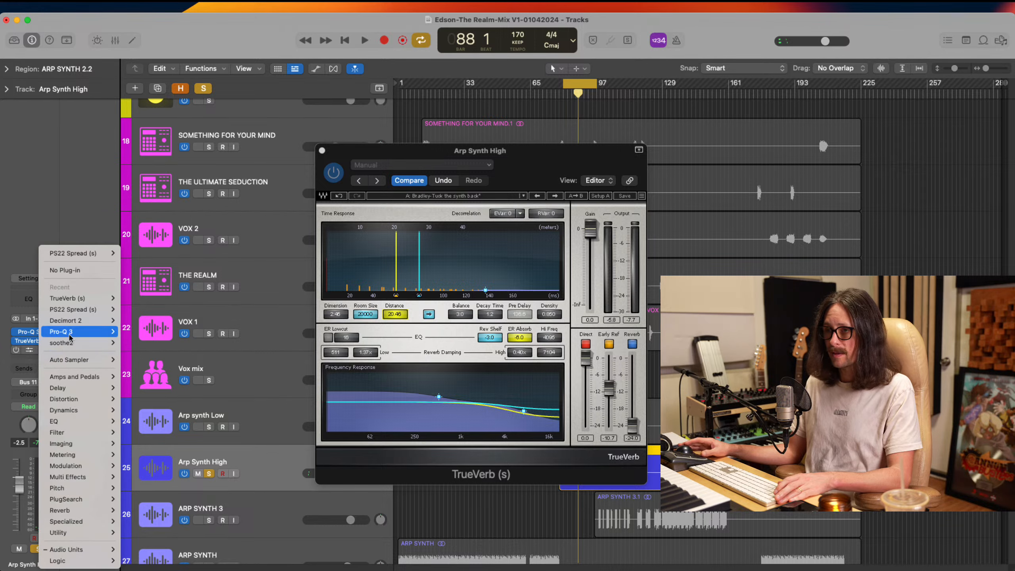
click(68, 274)
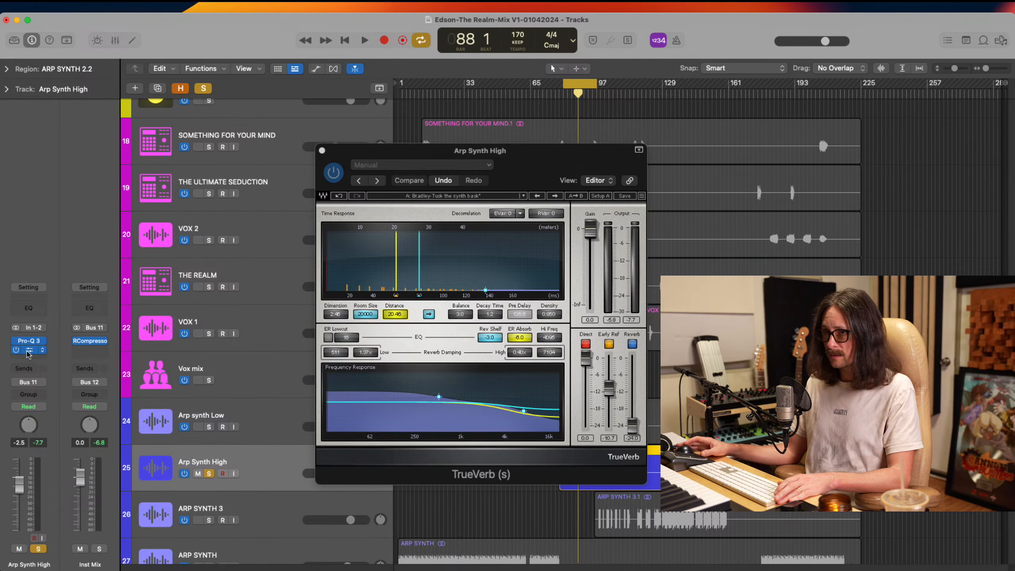
click(29, 350)
click(29, 350)
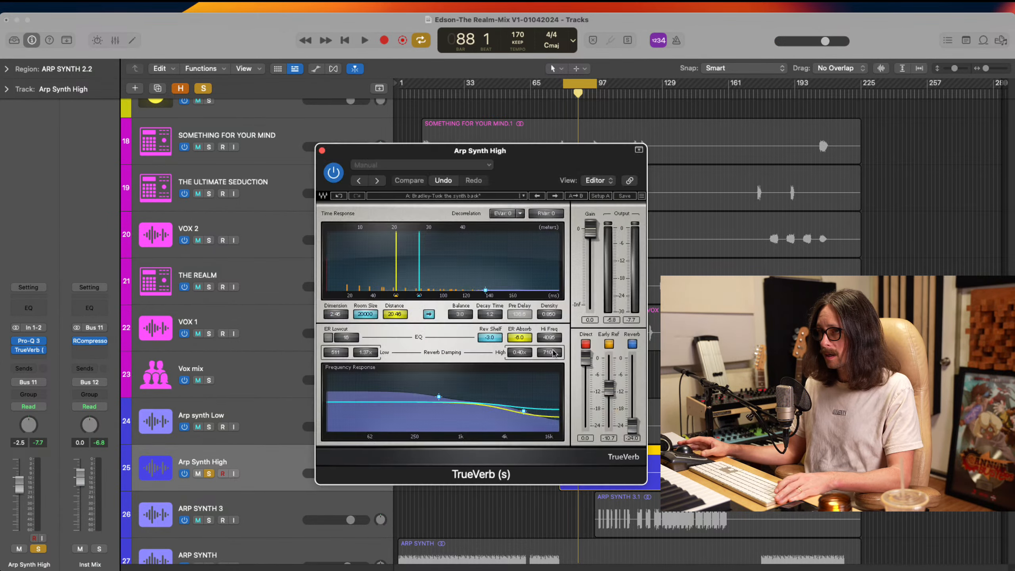
key(super+Tab)
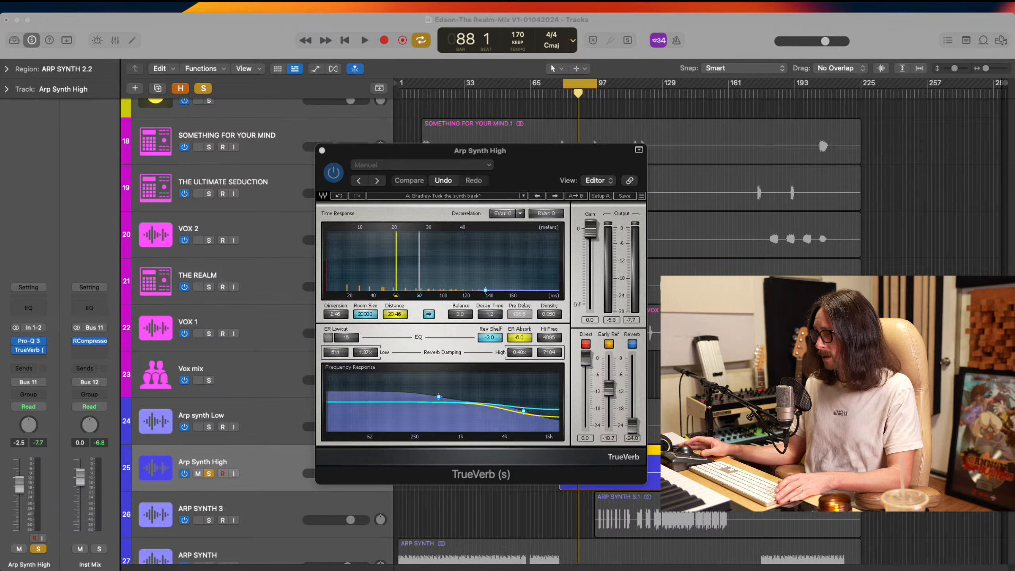
click(737, 45)
During playback, lower TrueVerb's Early Ref to -14.6 and Distance to 18.50, and close the plug-in window
key(space)
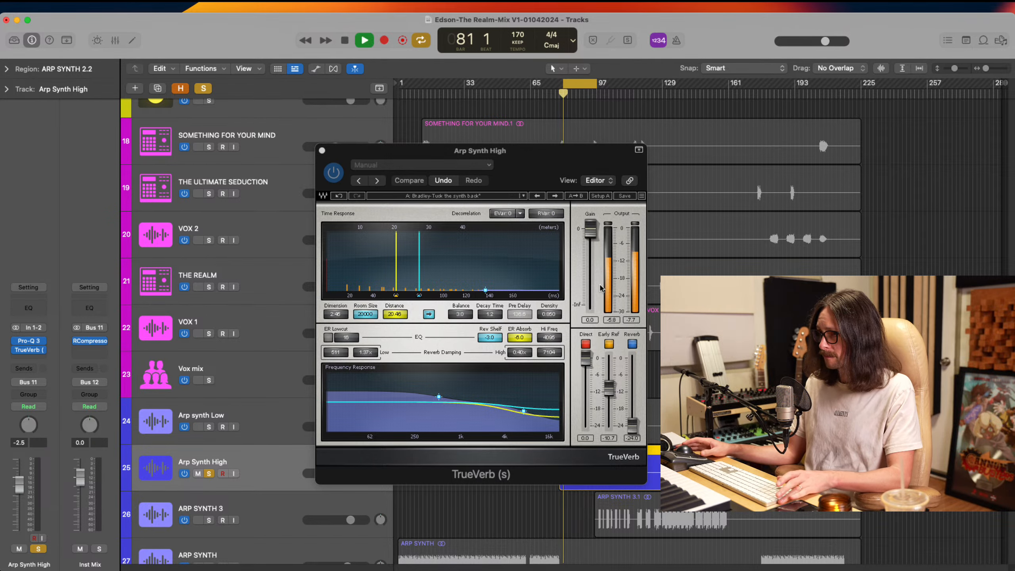
mouse_move(611, 385)
mouse_down()
mouse_move(611, 420)
mouse_move(618, 341)
mouse_move(611, 406)
mouse_up()
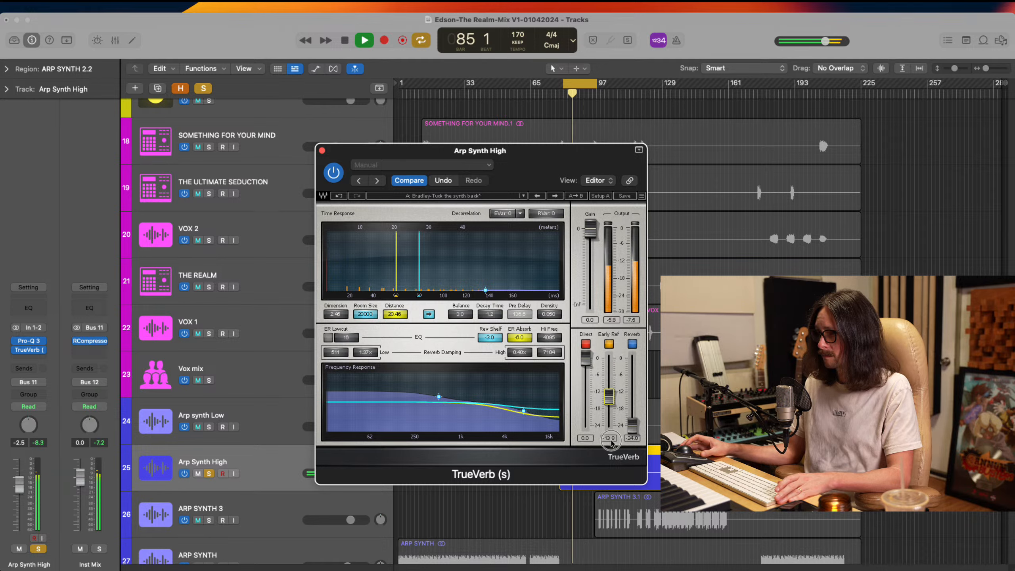
mouse_move(395, 294)
mouse_down()
mouse_move(440, 294)
mouse_move(460, 311)
mouse_move(433, 311)
mouse_up()
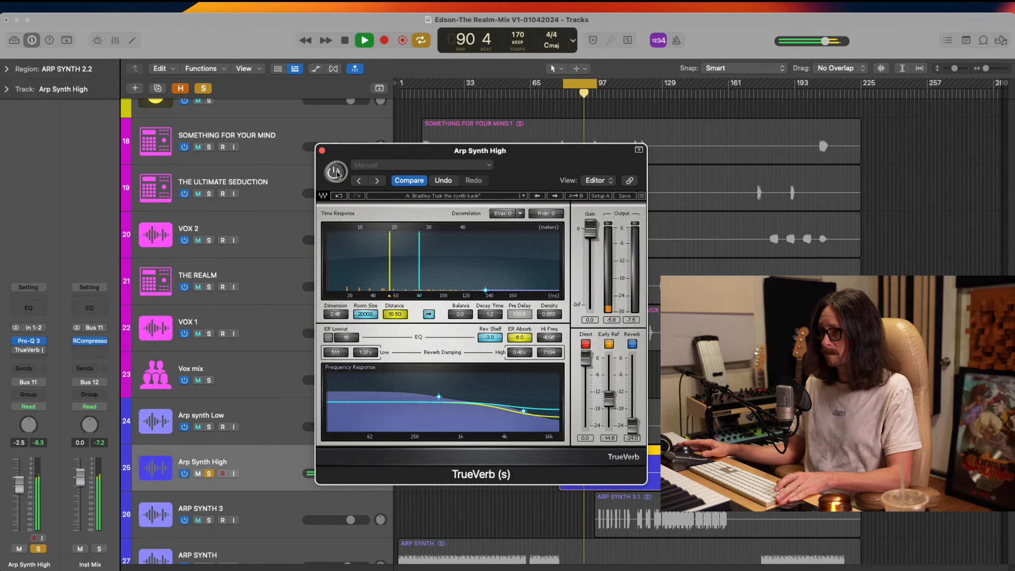
click(321, 150)
Unsolo Arp Synth High, raise its volume to -2.2 dB, and play from about bar 74 with cycle off
click(210, 474)
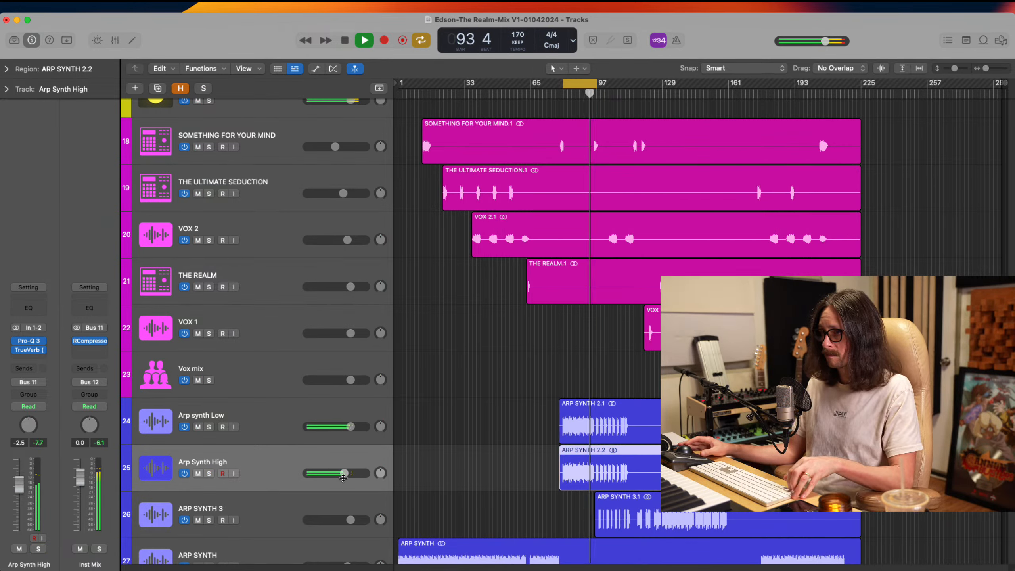
drag(343, 473, 346, 473)
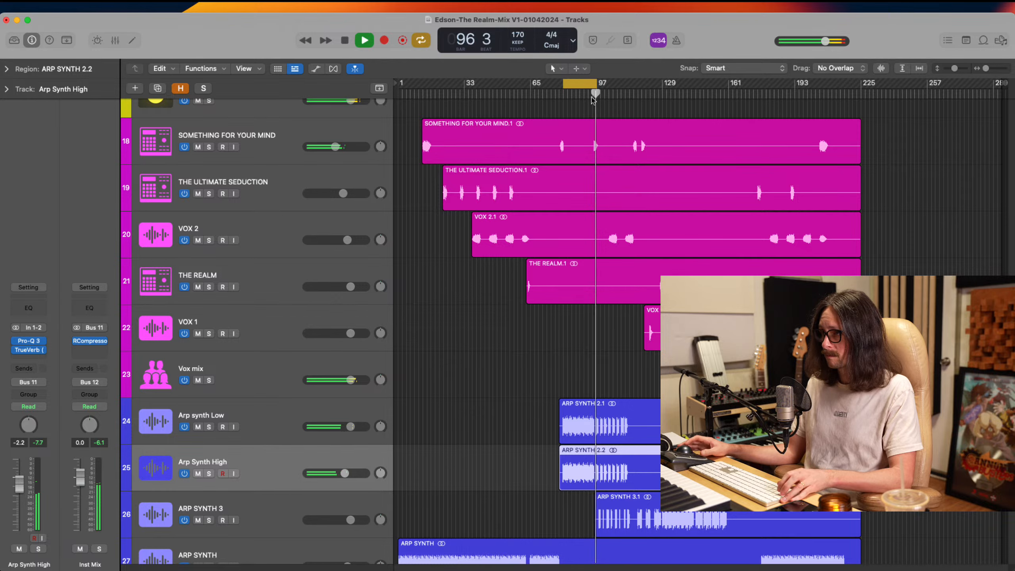
click(549, 92)
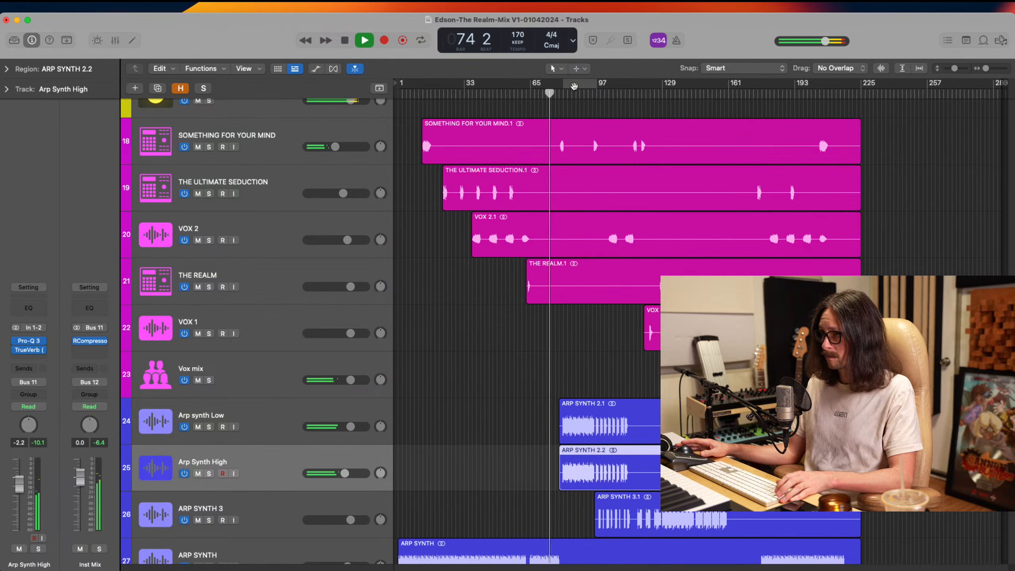
Audition Arp synth Low against the full mix using solo and mute, and lower its volume to -0.9 dB
scroll(568, 377, down, 4)
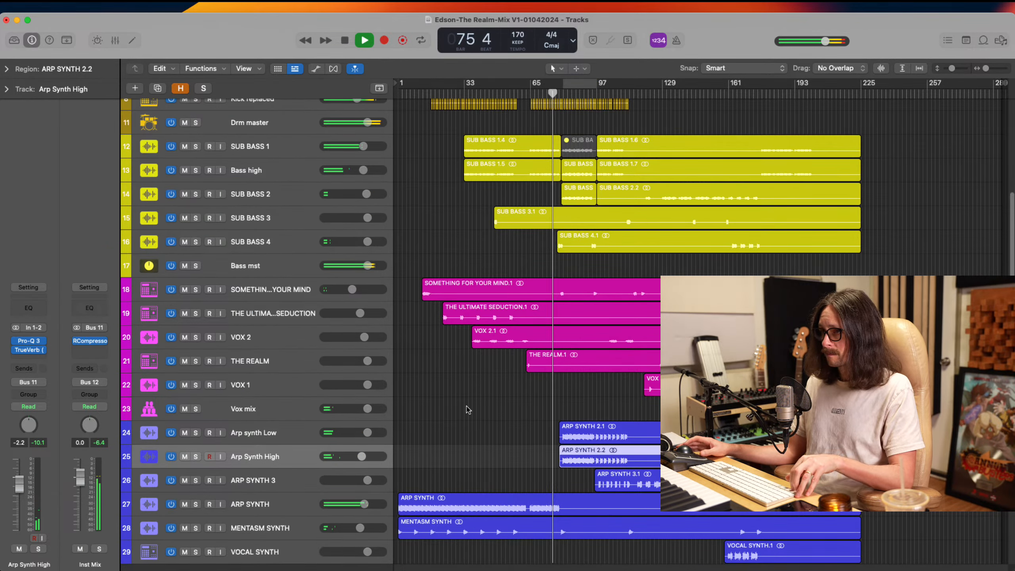
ctrl+alt+click(507, 380)
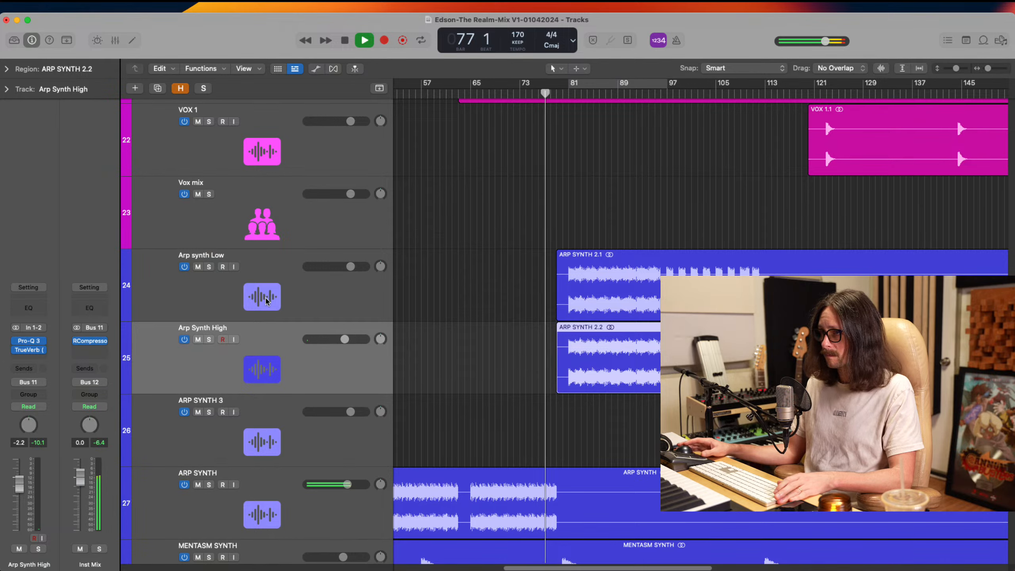
click(221, 308)
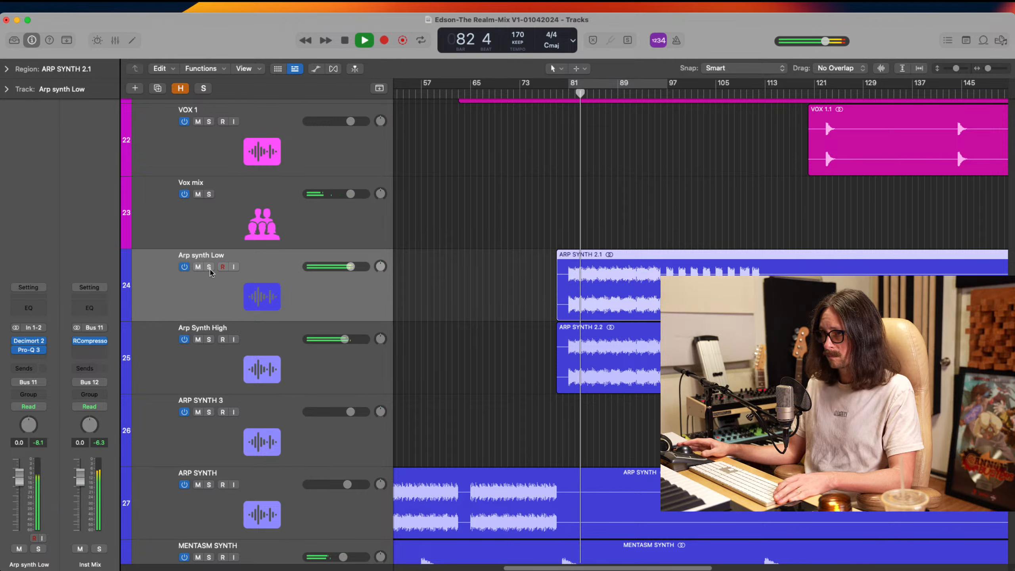
click(209, 267)
click(209, 267)
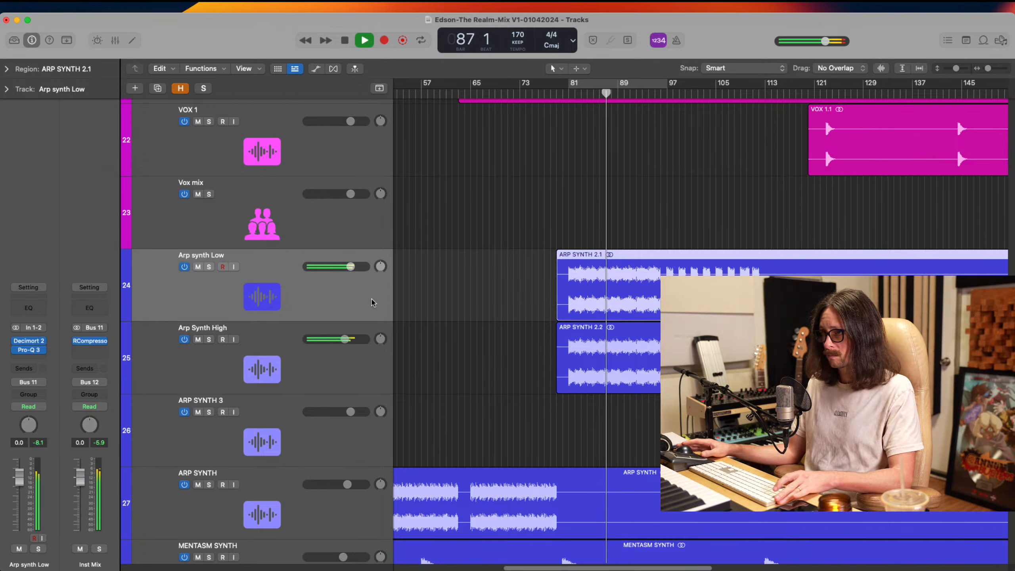
drag(353, 268, 351, 268)
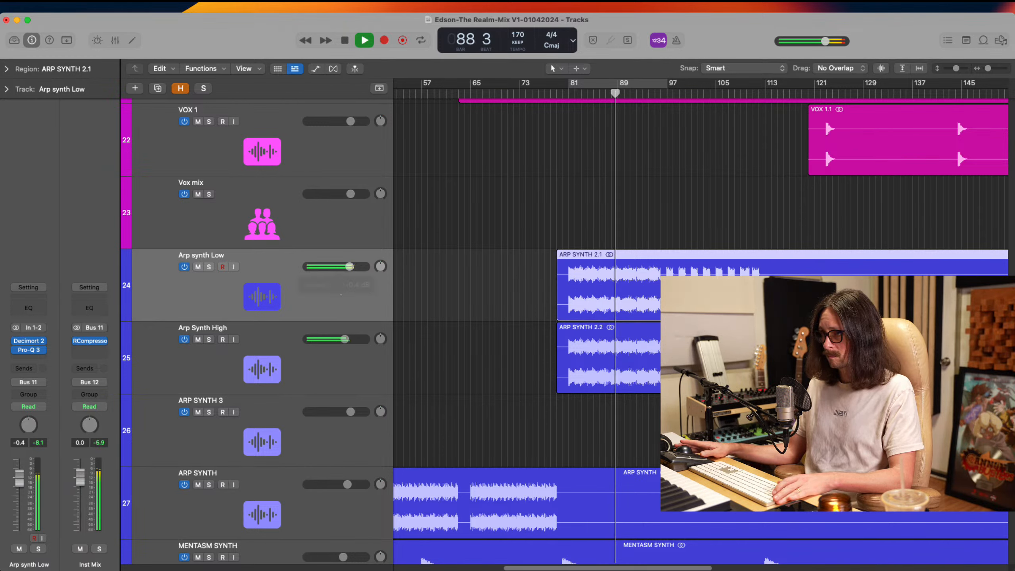
click(289, 284)
key(space)
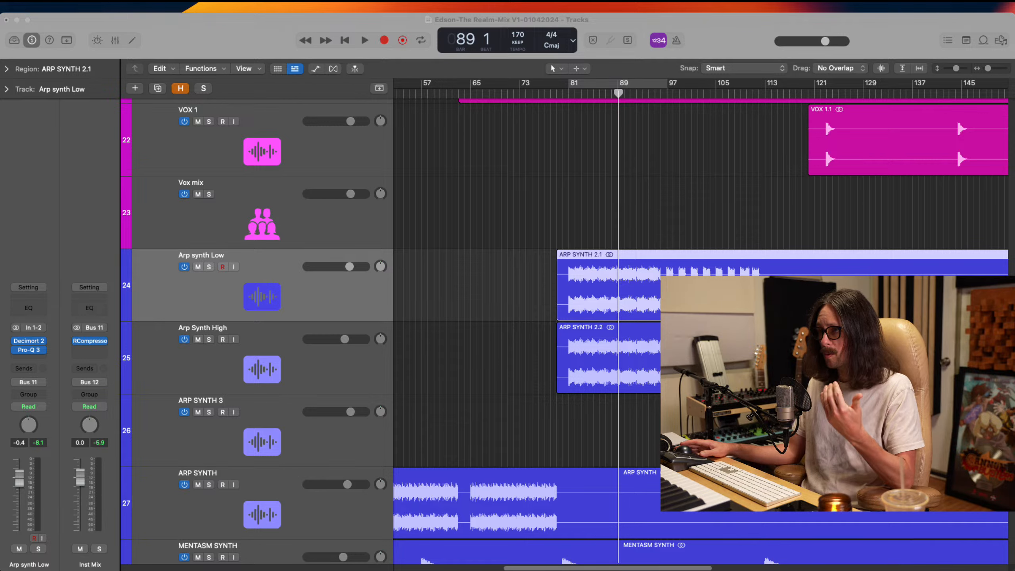
key(space)
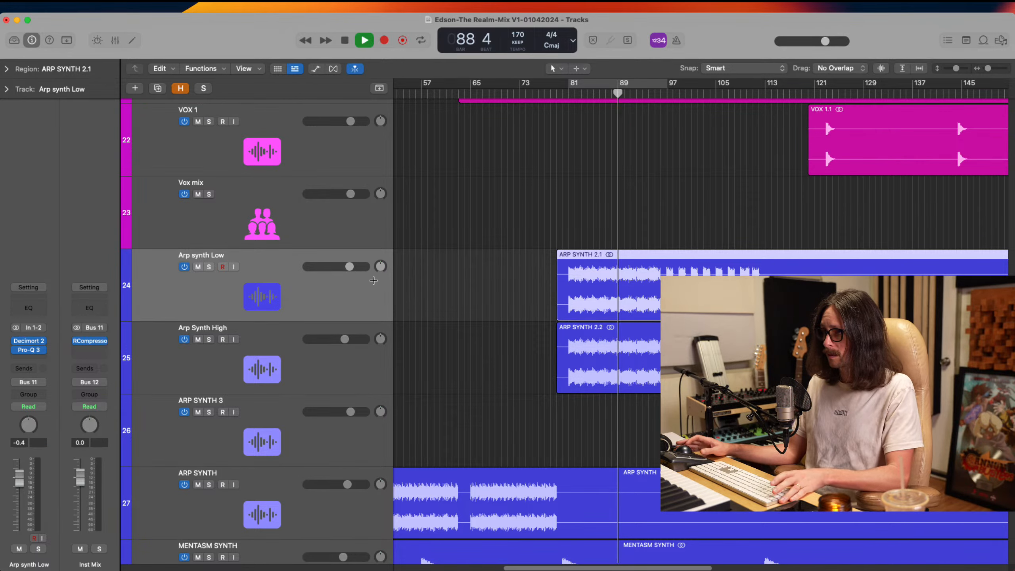
click(198, 267)
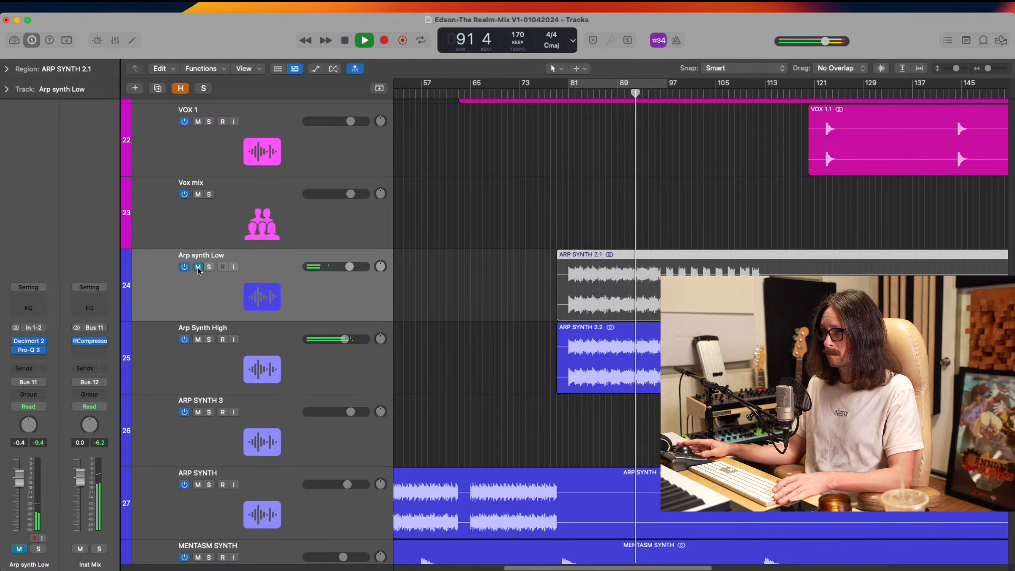
click(198, 267)
drag(349, 271, 346, 271)
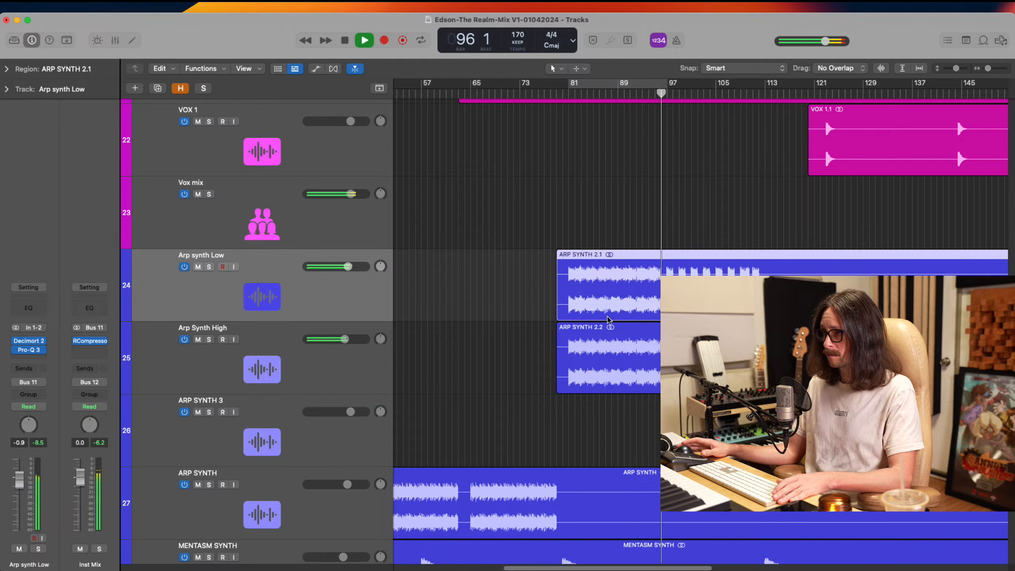
While playing from about bar 81, raise SUB BASS 2's volume to -0.2 dB and Bass high's volume to -1.3 dB
click(567, 104)
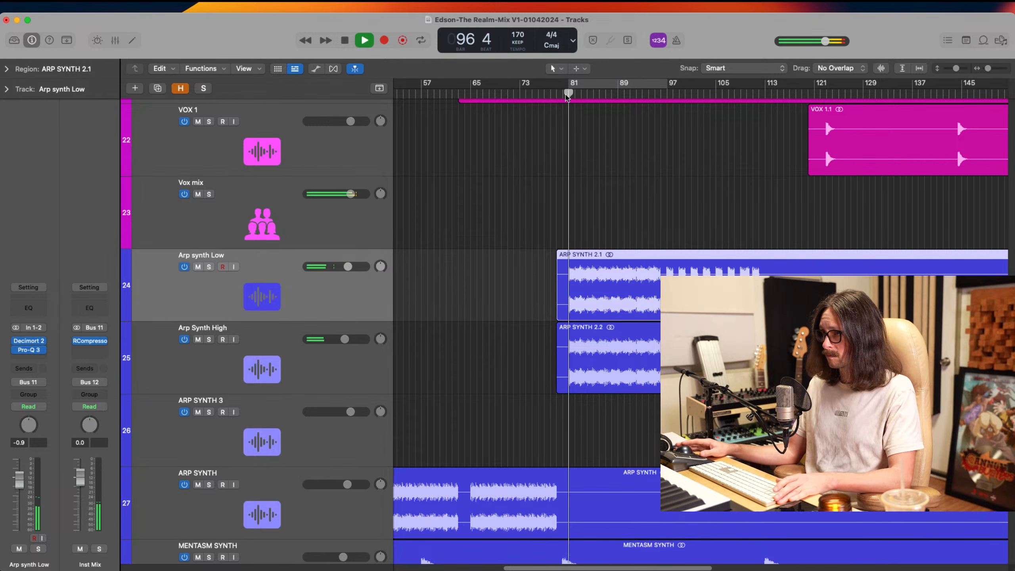
scroll(582, 362, up, 10)
scroll(581, 364, up, 7)
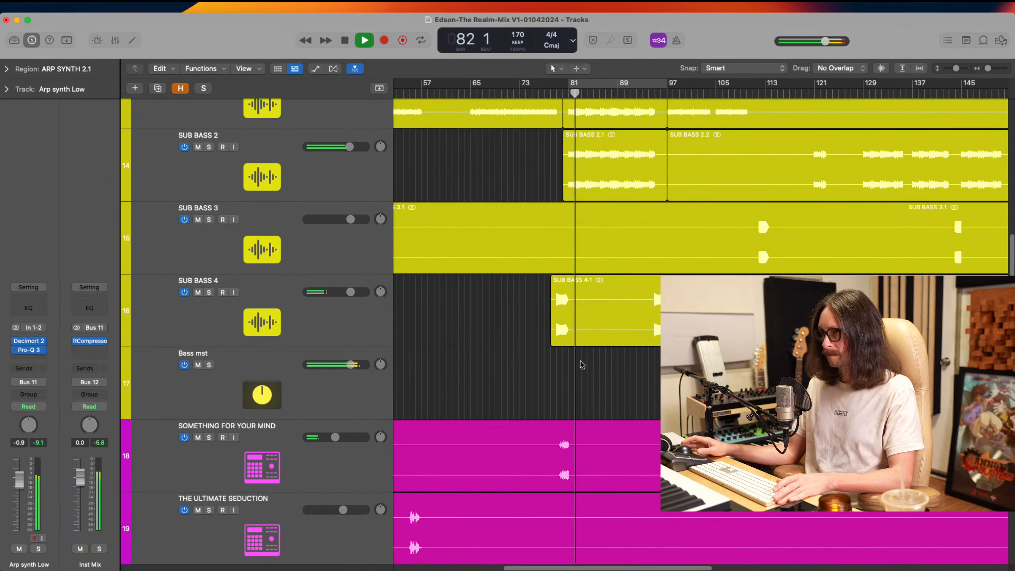
click(238, 150)
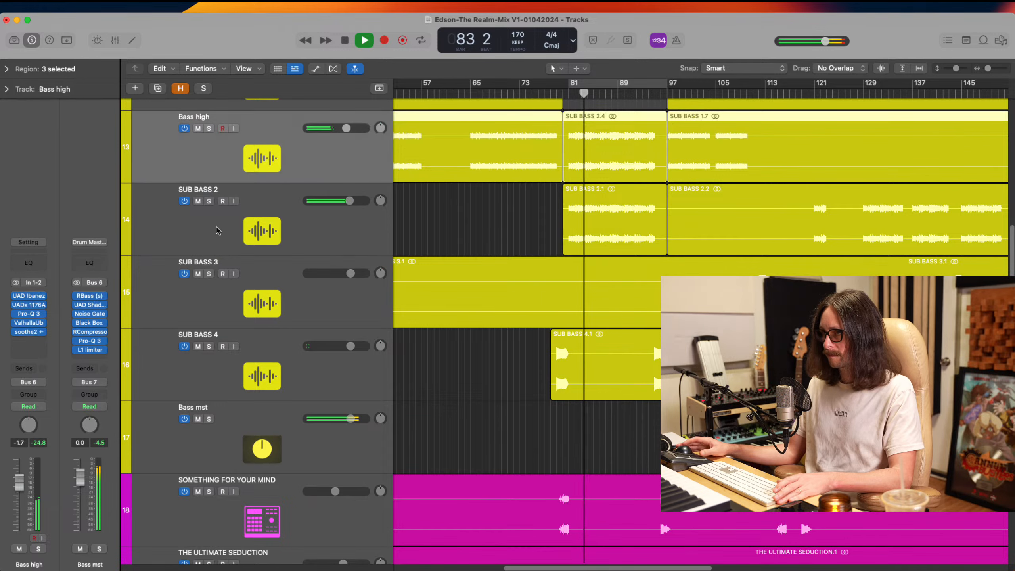
click(218, 227)
drag(348, 201, 350, 202)
drag(348, 128, 349, 128)
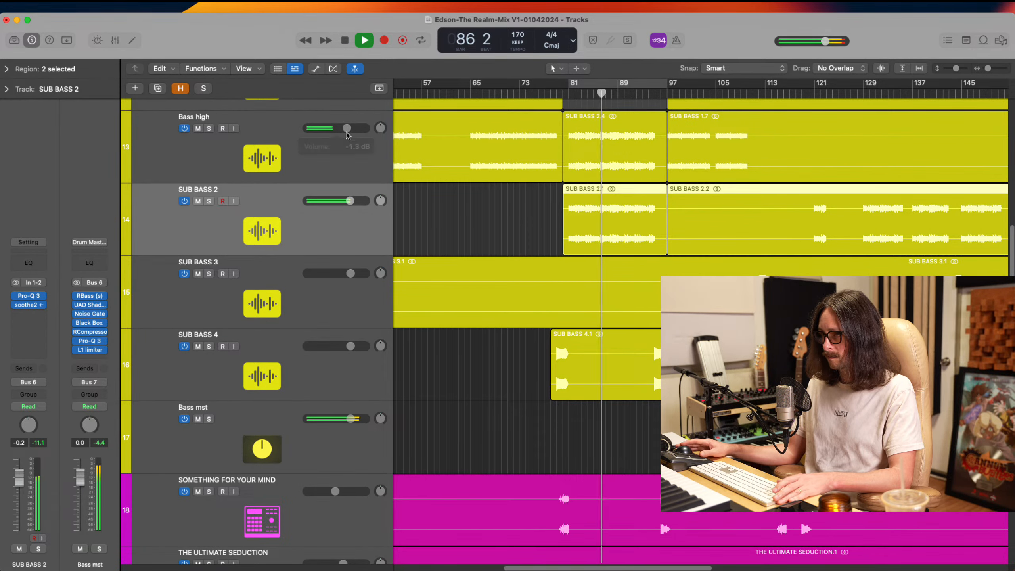
Check Bass high briefly in solo, and raise its volume to -1.1 dB in the full mix
key(s)
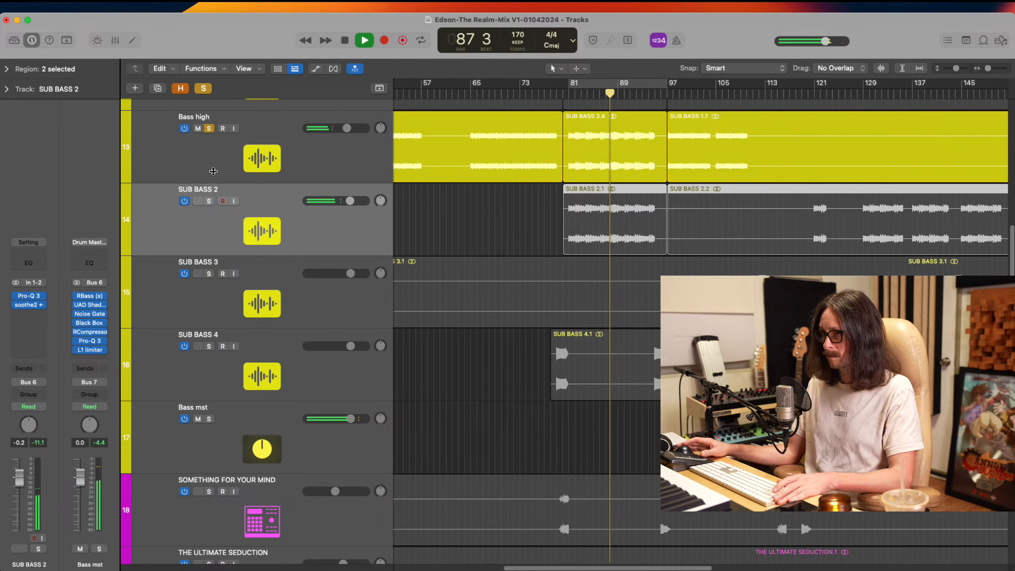
key(Up)
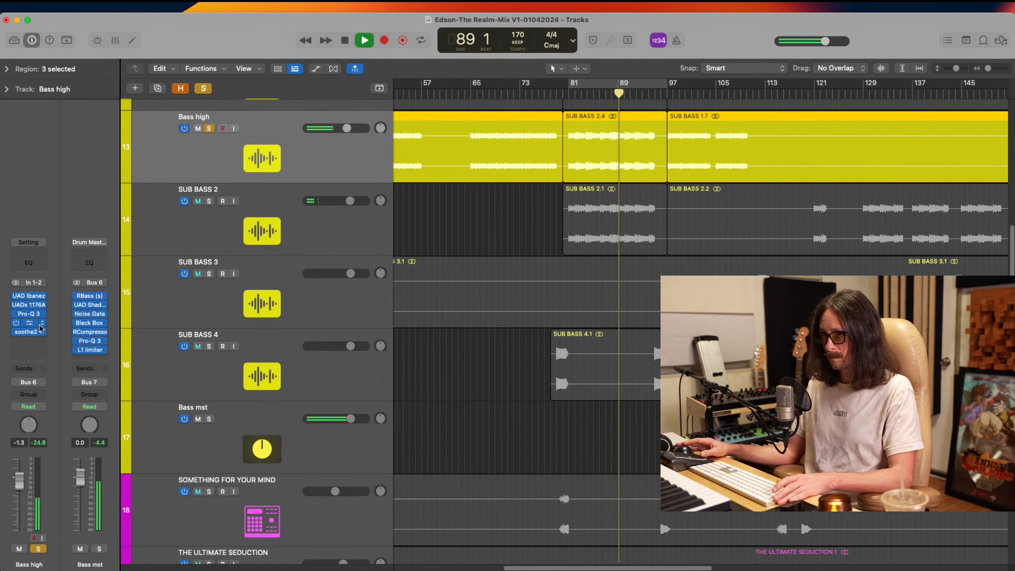
key(s)
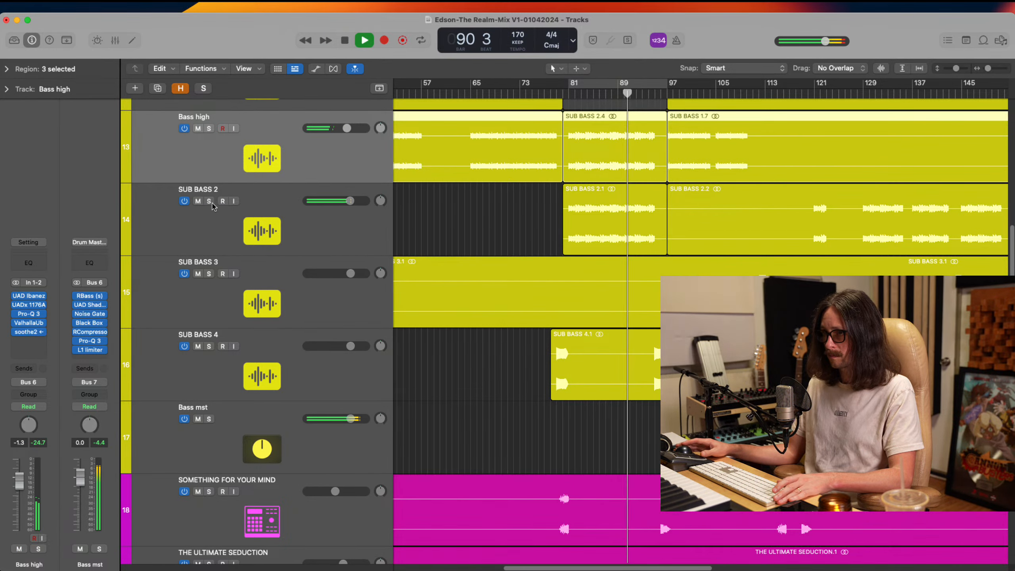
click(348, 128)
drag(348, 128, 349, 128)
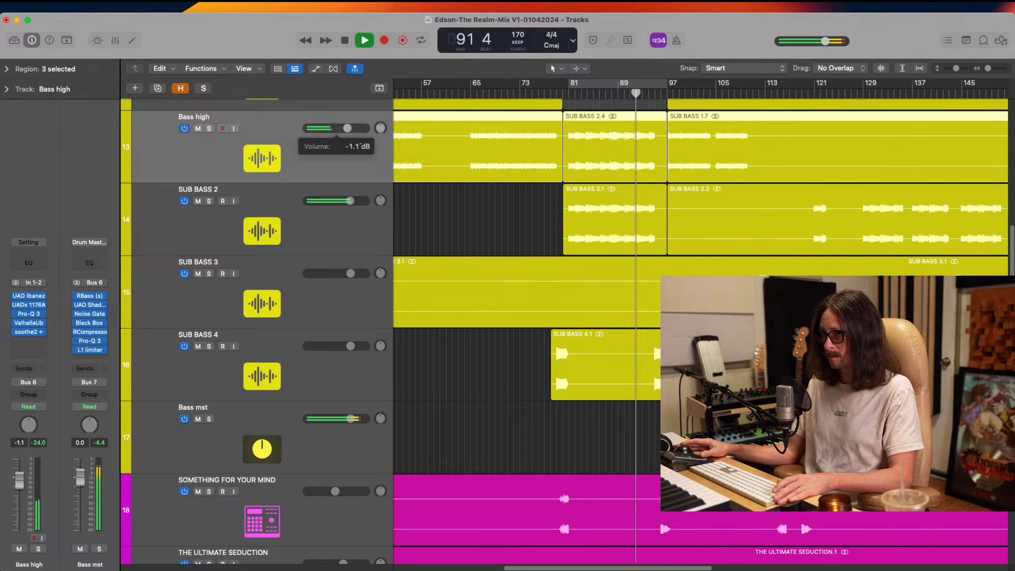
scroll(569, 319, down, 12)
scroll(576, 324, up, 3)
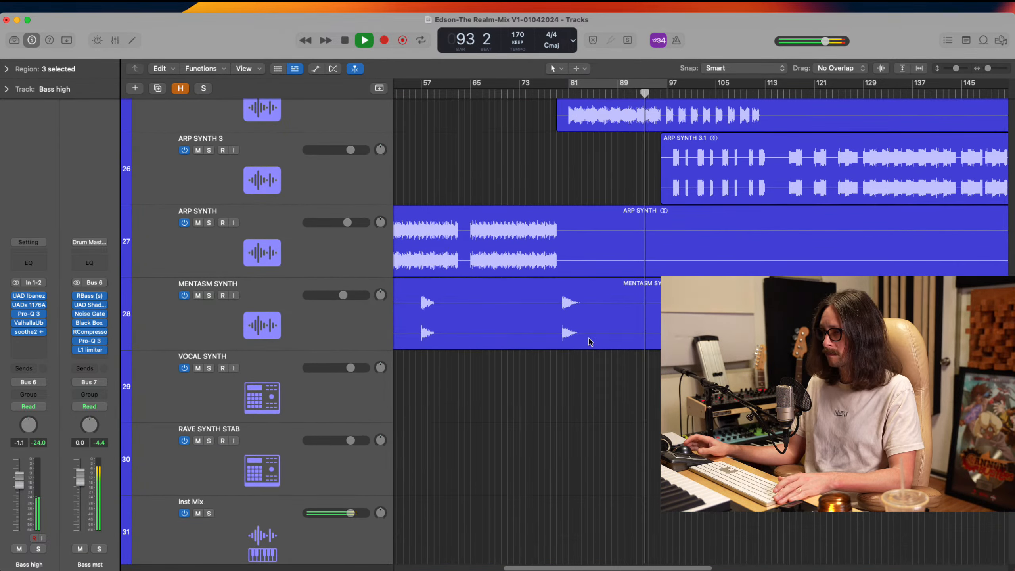
Stop playback and add a stereo soothe2 after Pro-Q 3 on the Arp synth Low track
scroll(563, 389, up, 1)
key(space)
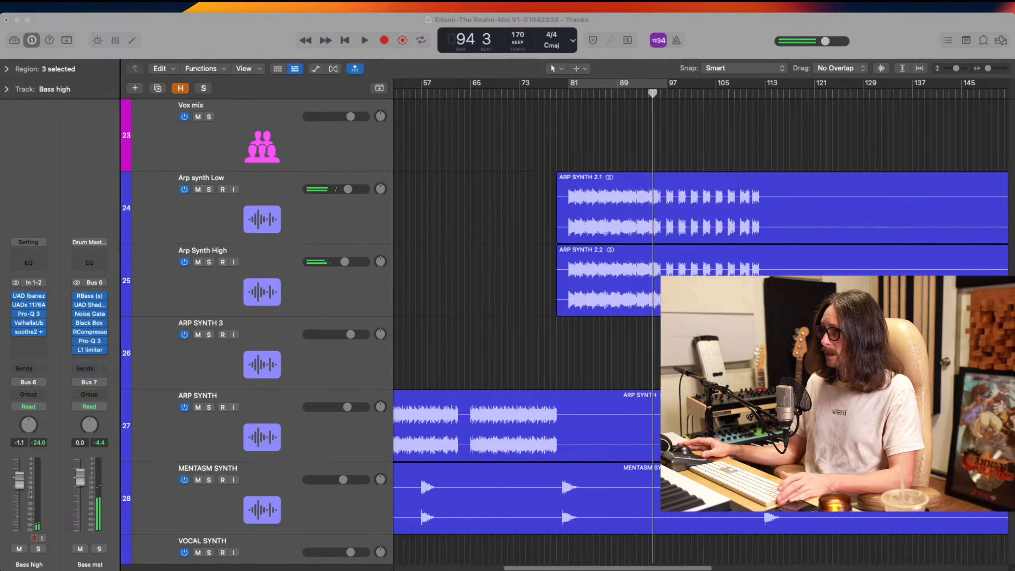
click(492, 196)
click(288, 222)
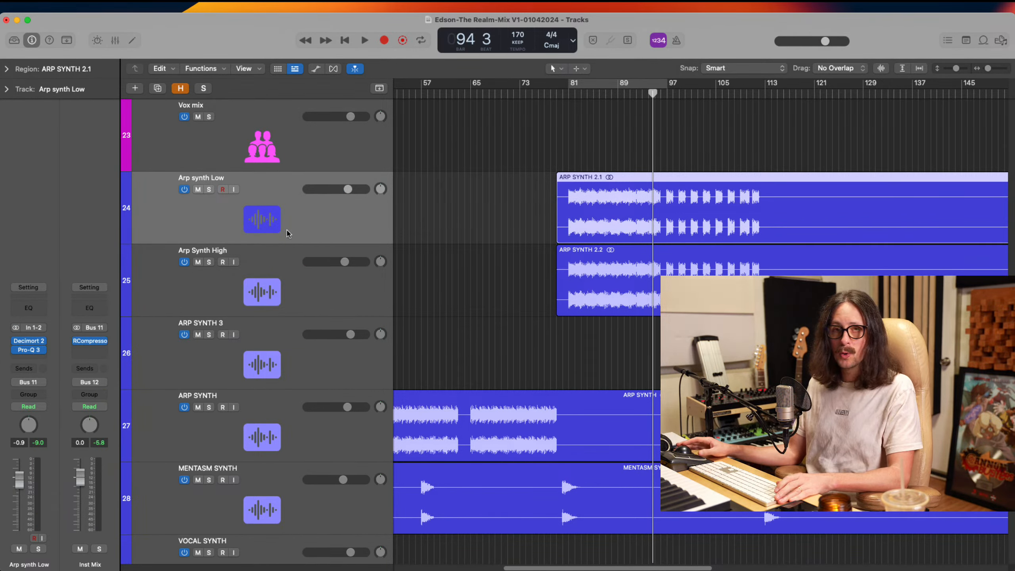
click(24, 358)
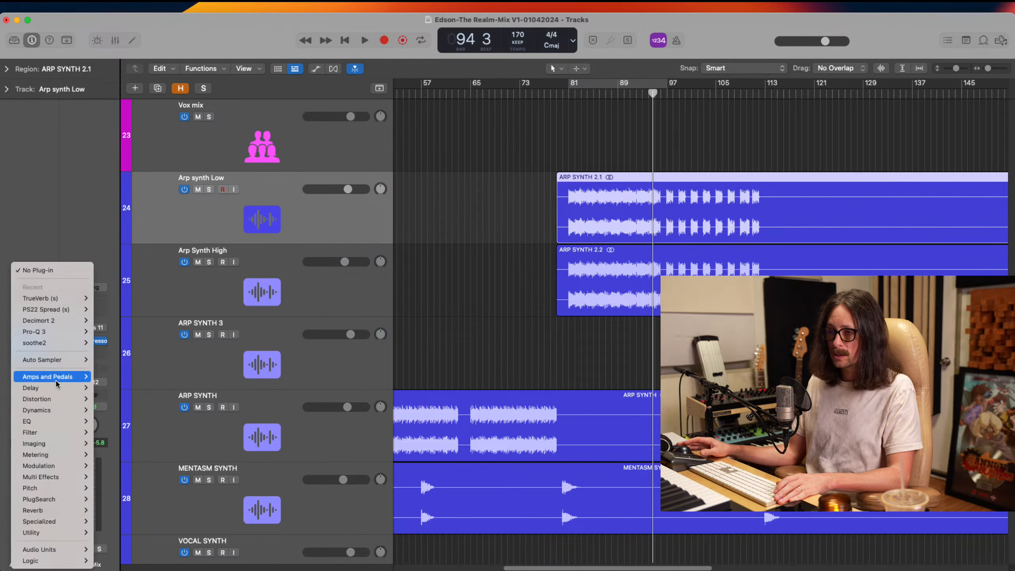
mouse_move(58, 342)
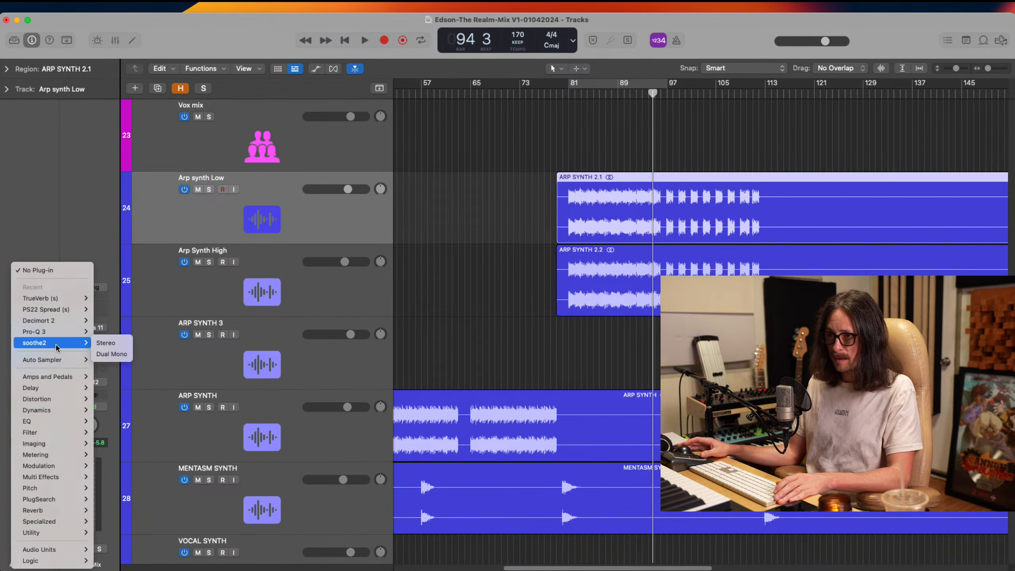
click(106, 341)
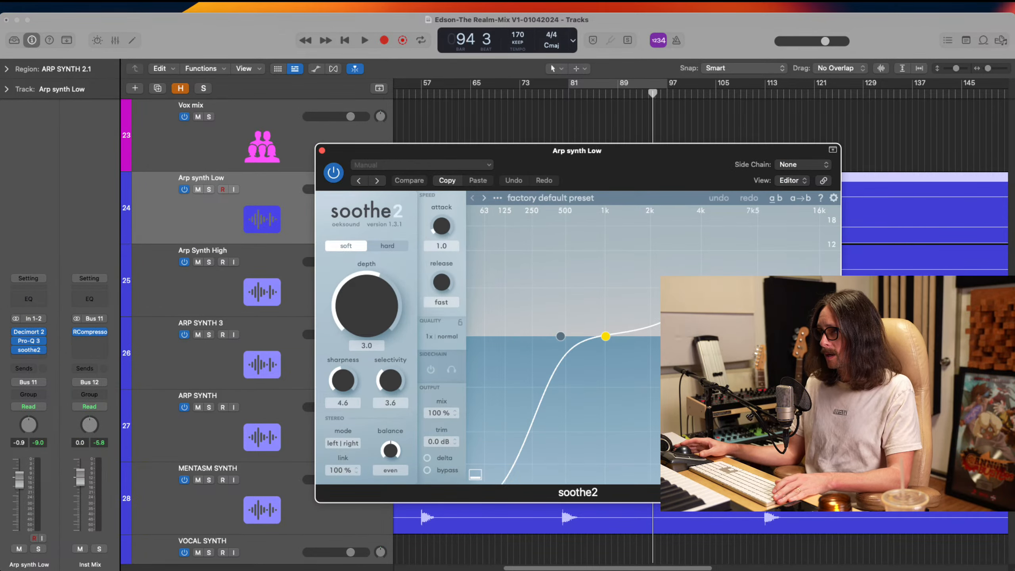
Switch off soothe2's band 3 and low cut, and bring its high cut down to 764 Hz
double_click(719, 288)
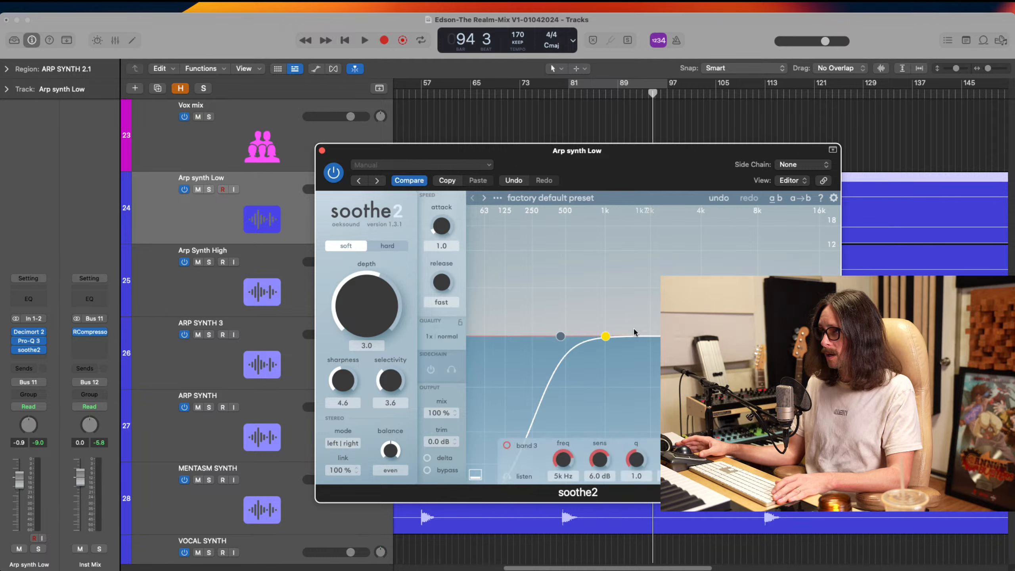
double_click(560, 337)
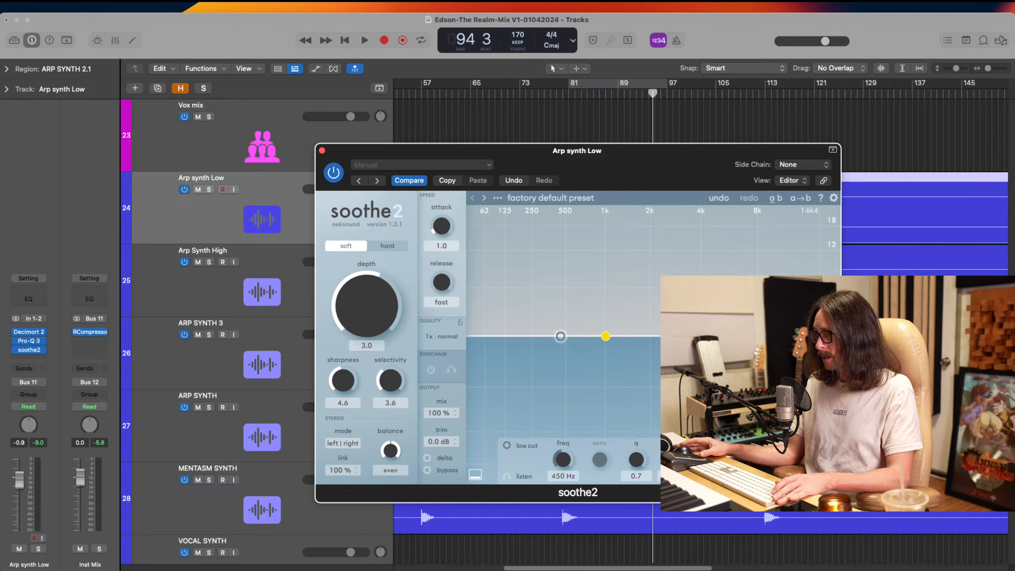
drag(810, 336, 588, 333)
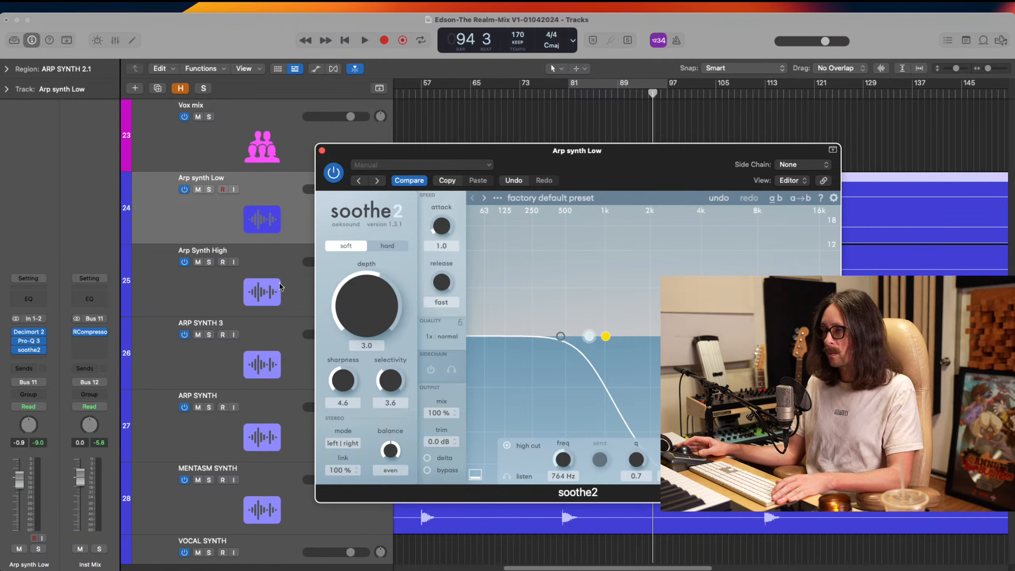
Check the Pro-Q 3 low-cut setting on Arp Synth High and close that EQ
click(245, 276)
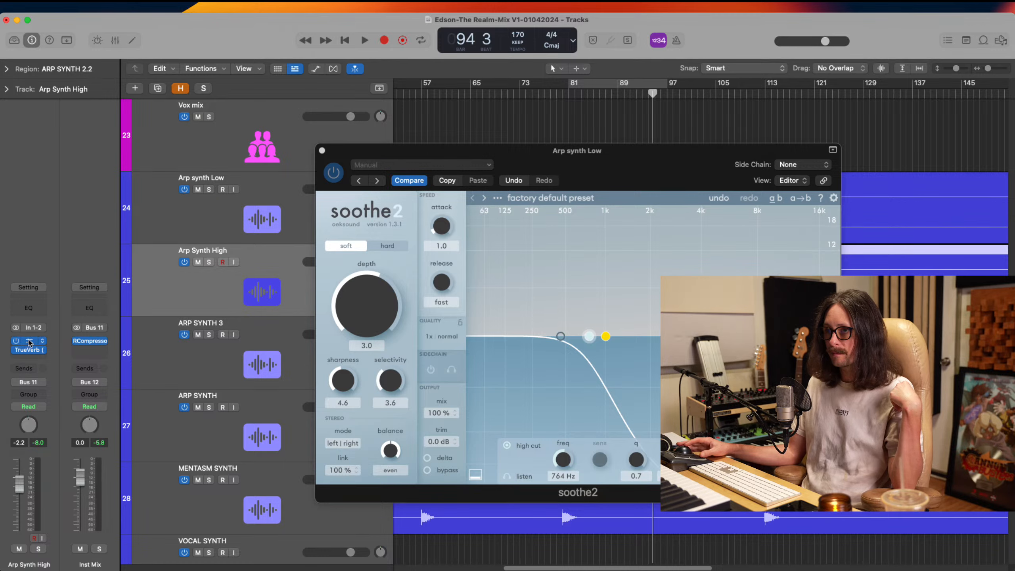
click(30, 342)
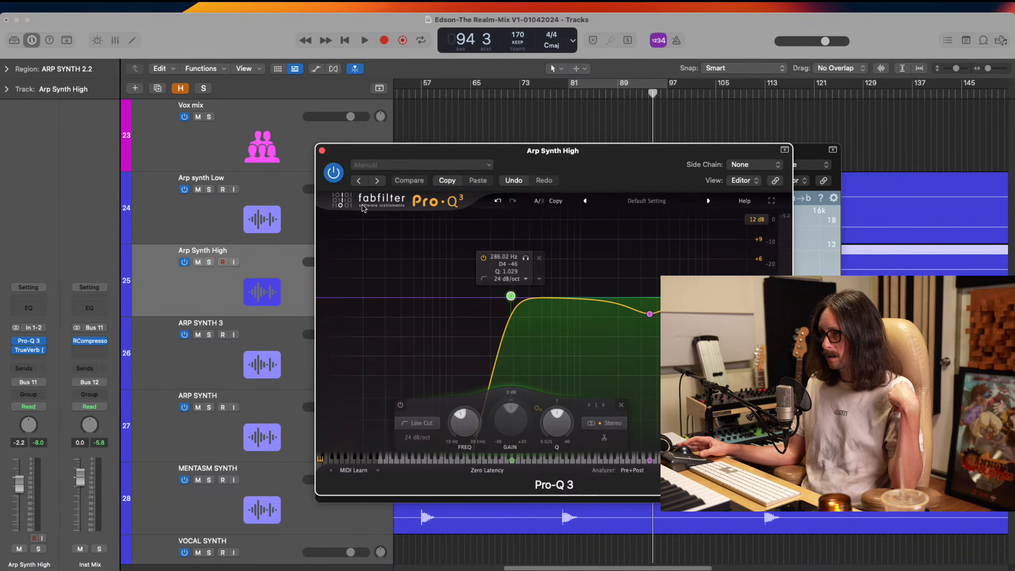
click(322, 151)
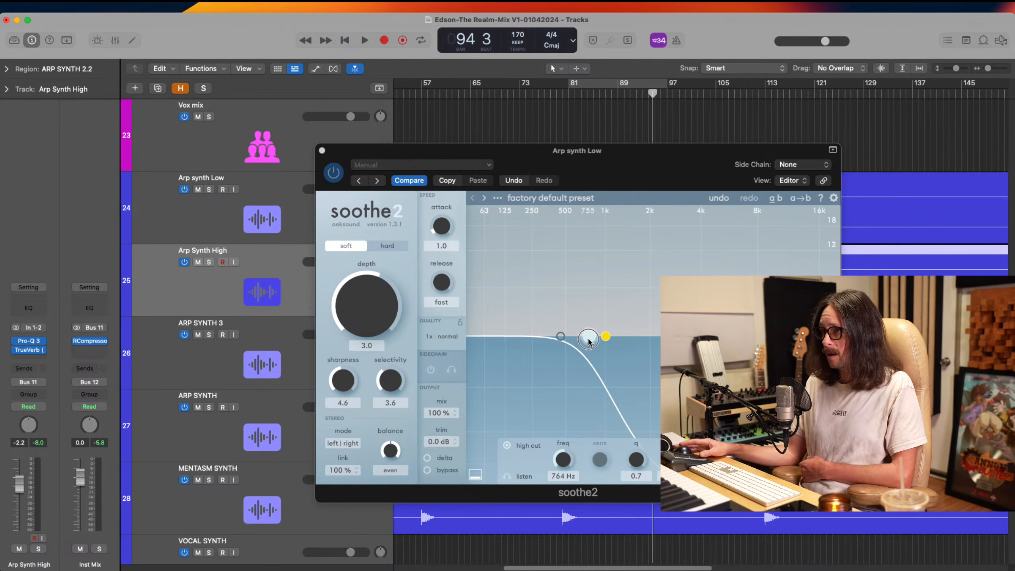
Set soothe2's high cut on Arp synth Low to 923 Hz, its side chain to Bus 5, attack to fast and release to 0.5
mouse_move(589, 341)
mouse_down()
mouse_move(631, 340)
mouse_move(599, 344)
mouse_up()
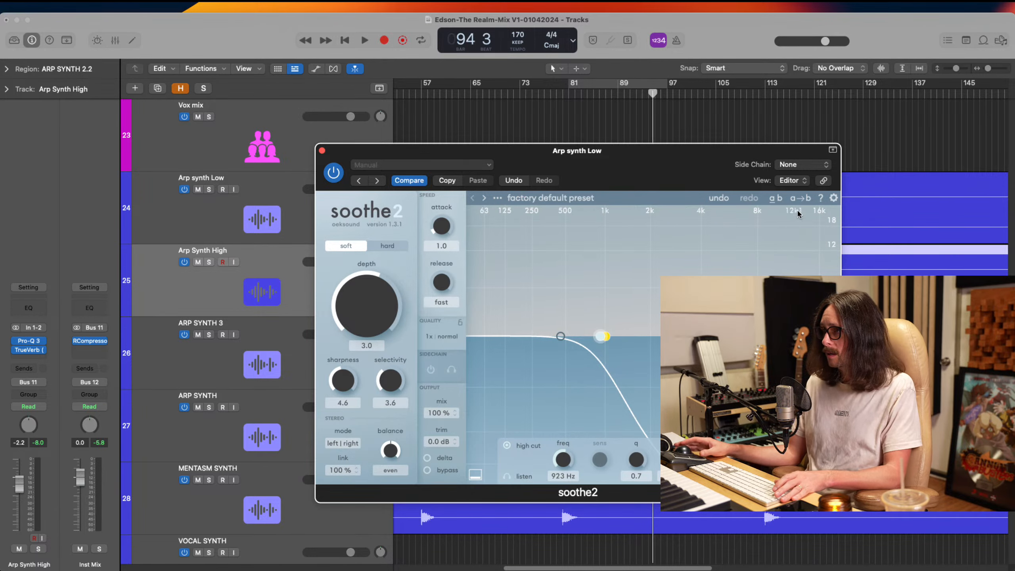
click(796, 161)
mouse_move(798, 195)
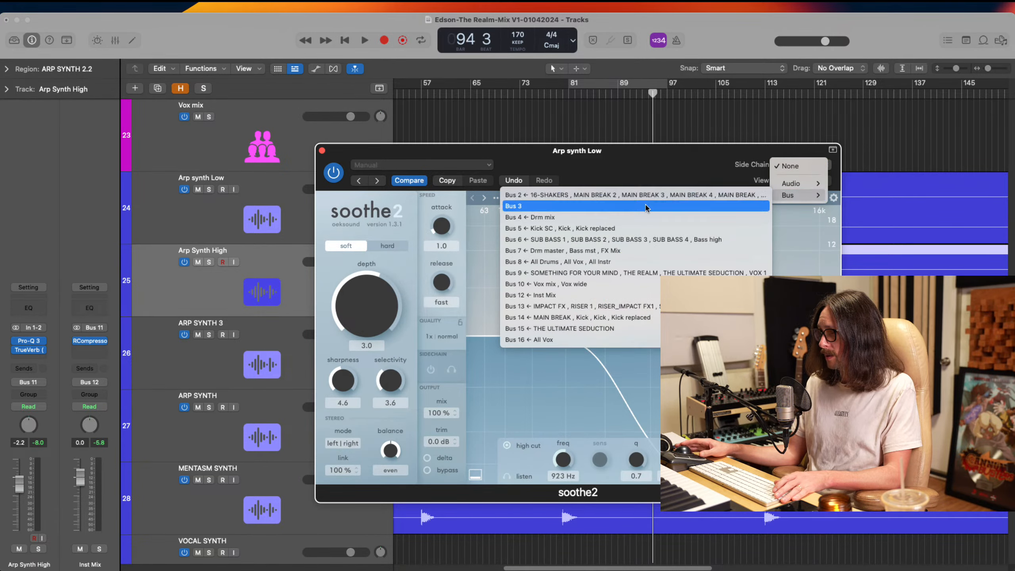
click(618, 228)
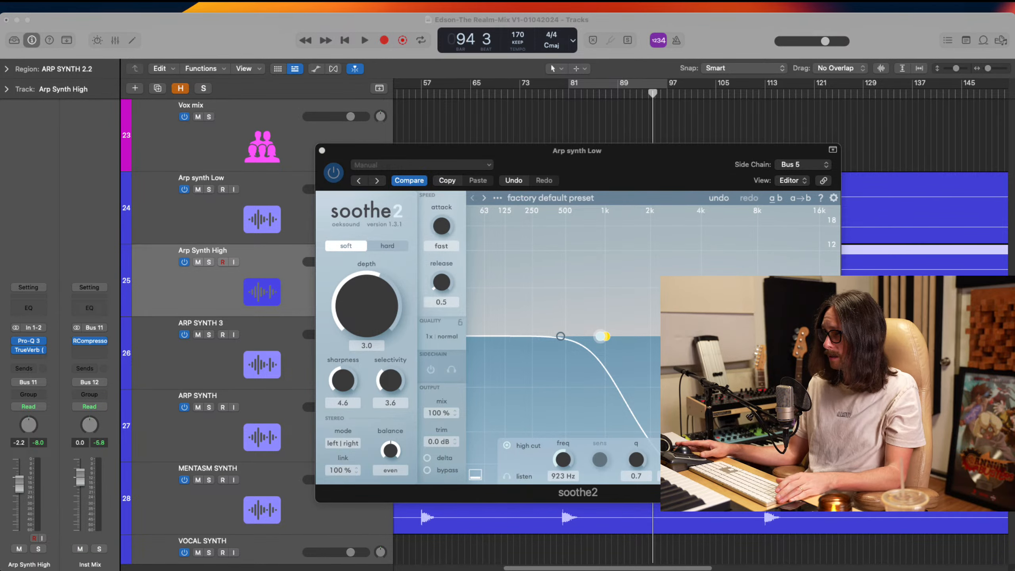
Loop playback over bars 81 to 97 while setting soothe2's depth to 7.5 and sharpness to 5.8, and stop playback
key(space)
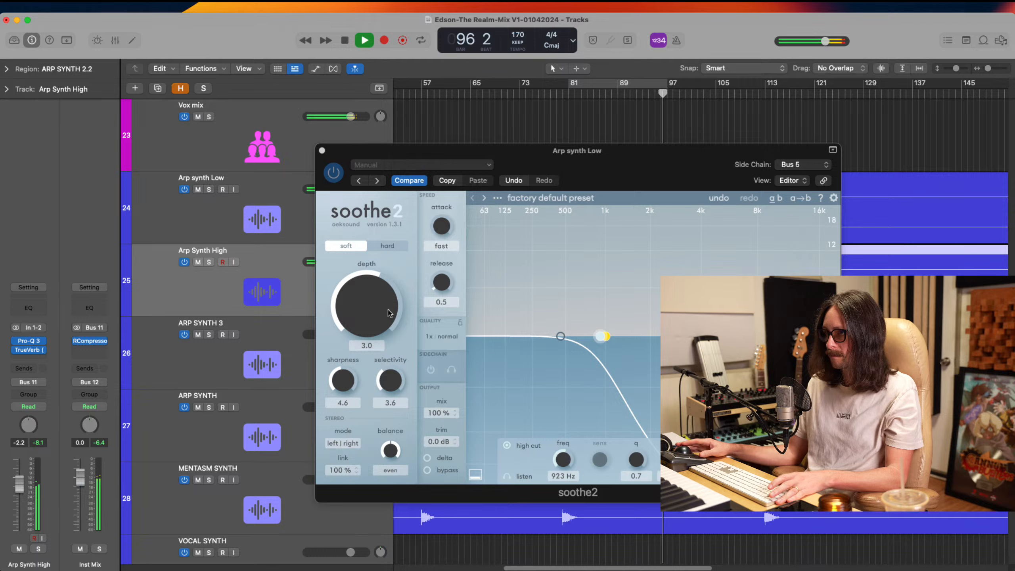
click(589, 84)
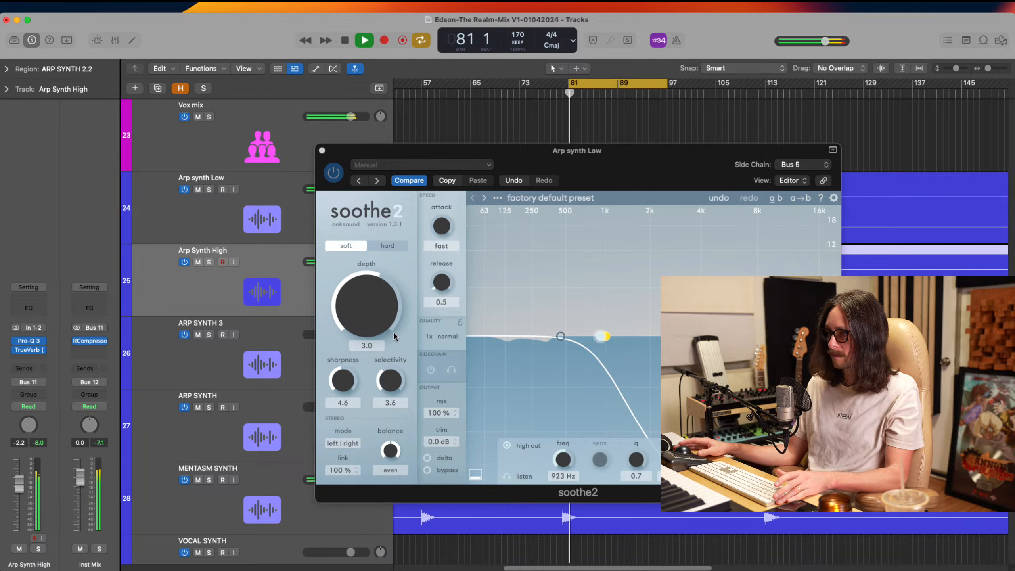
drag(373, 304, 361, 322)
drag(352, 385, 352, 376)
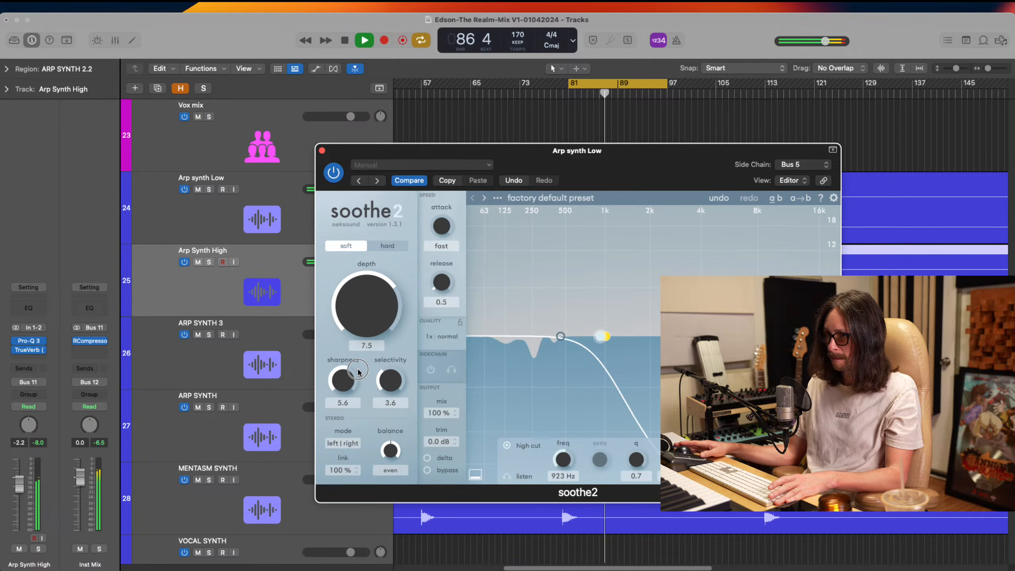
key(space)
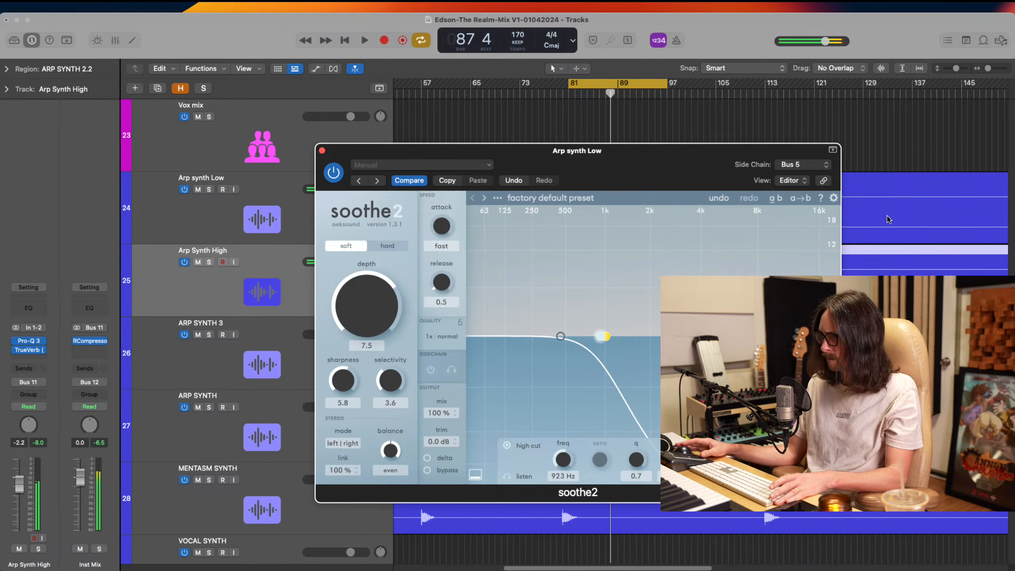
Reopen soothe2 on the Arp synth Low track and raise its high cut to about 2.3 kHz
key(super+Tab)
click(538, 338)
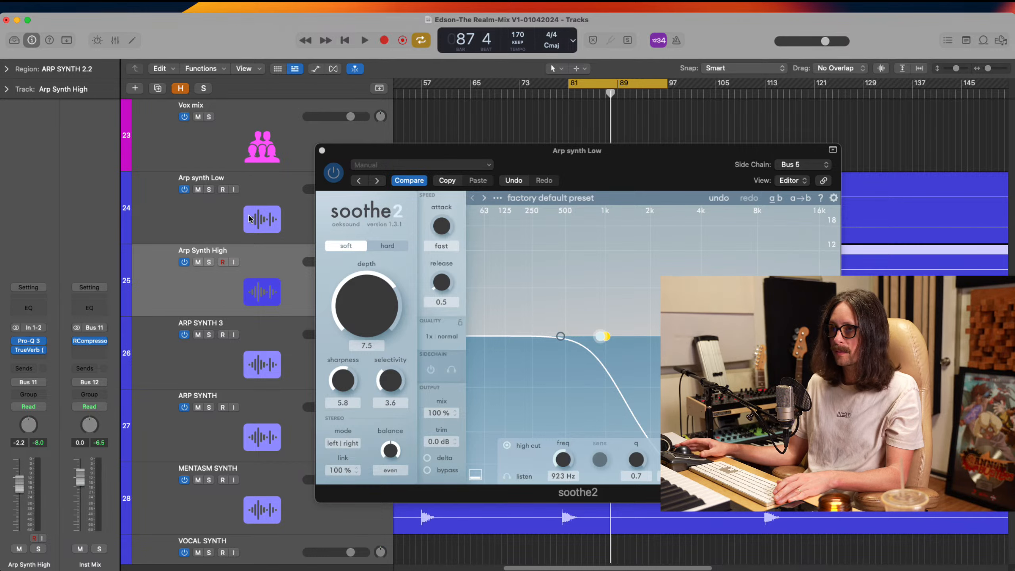
click(249, 219)
click(33, 352)
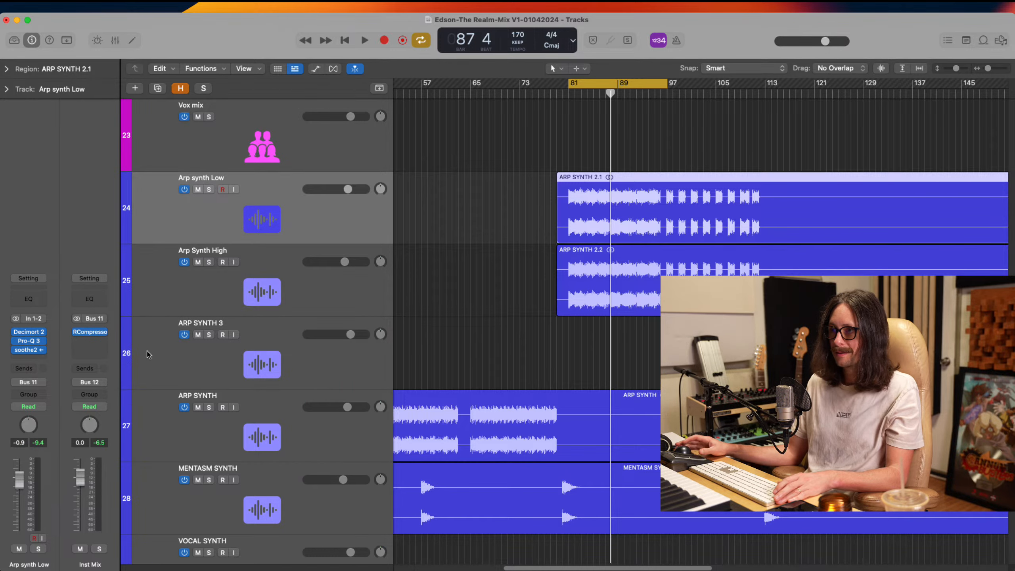
click(30, 351)
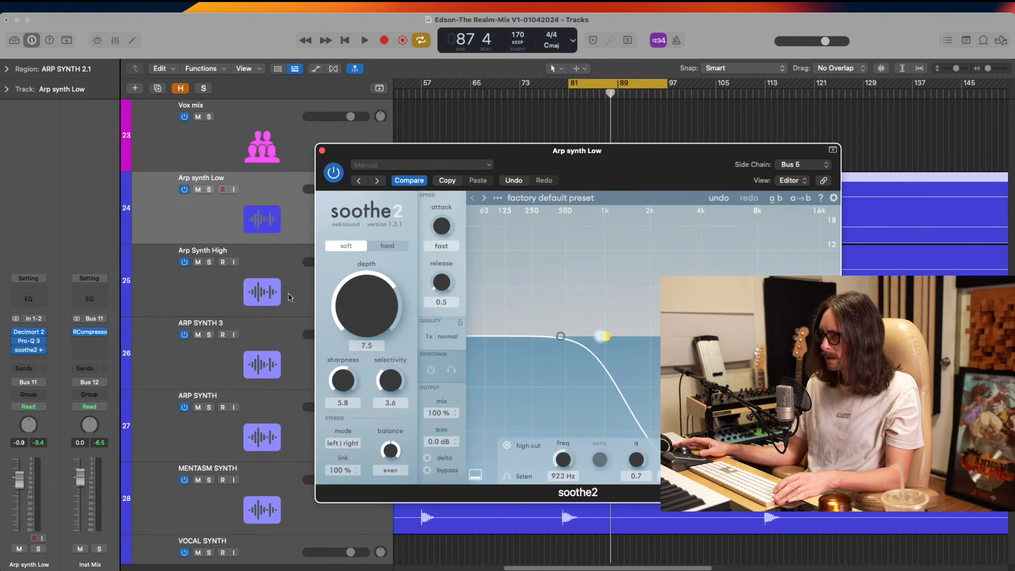
drag(602, 338, 658, 338)
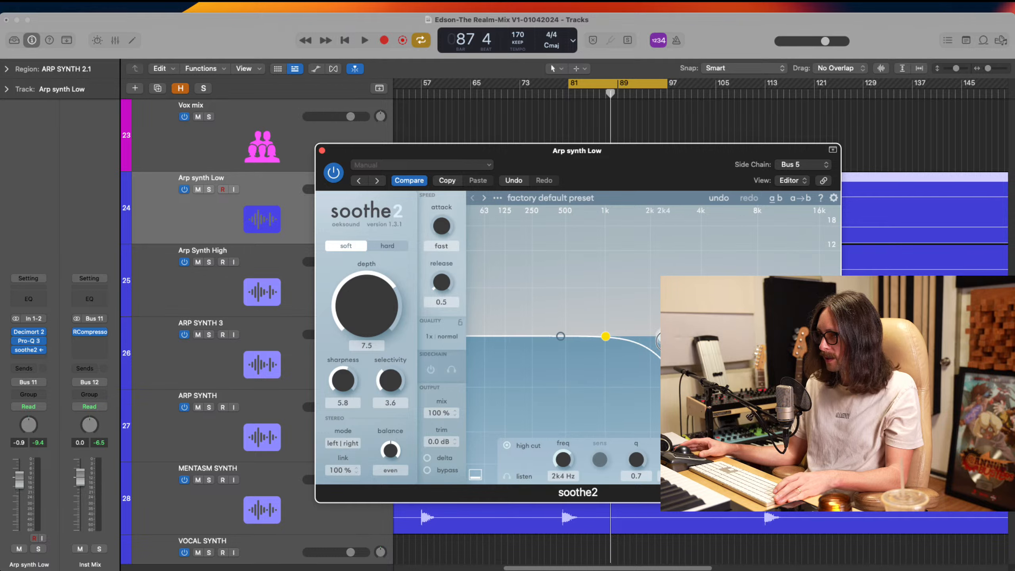
key(super+Tab)
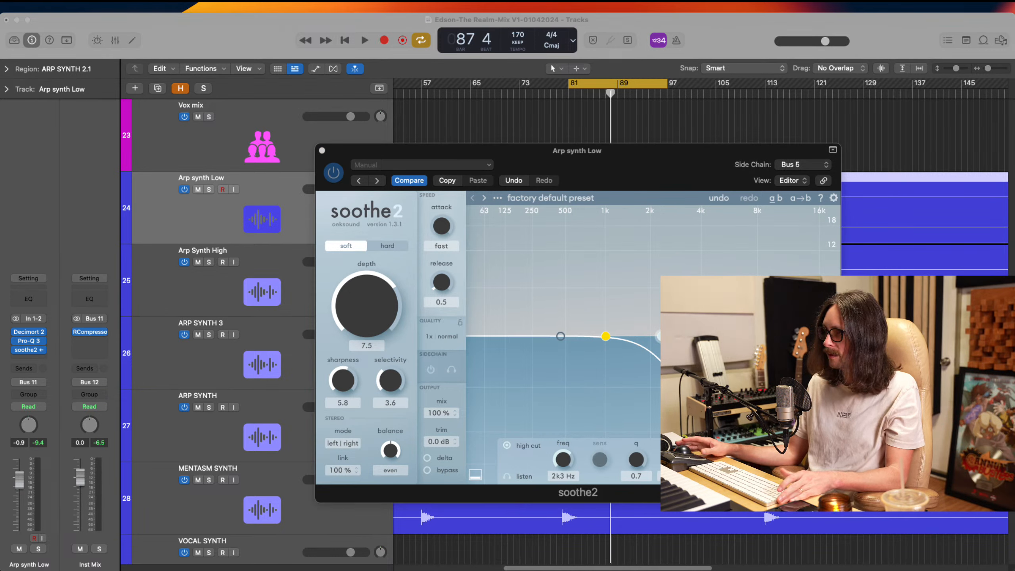
During looped playback, set soothe2's depth to 6.5, choose hard mode and lower the high cut to 737 Hz
key(space)
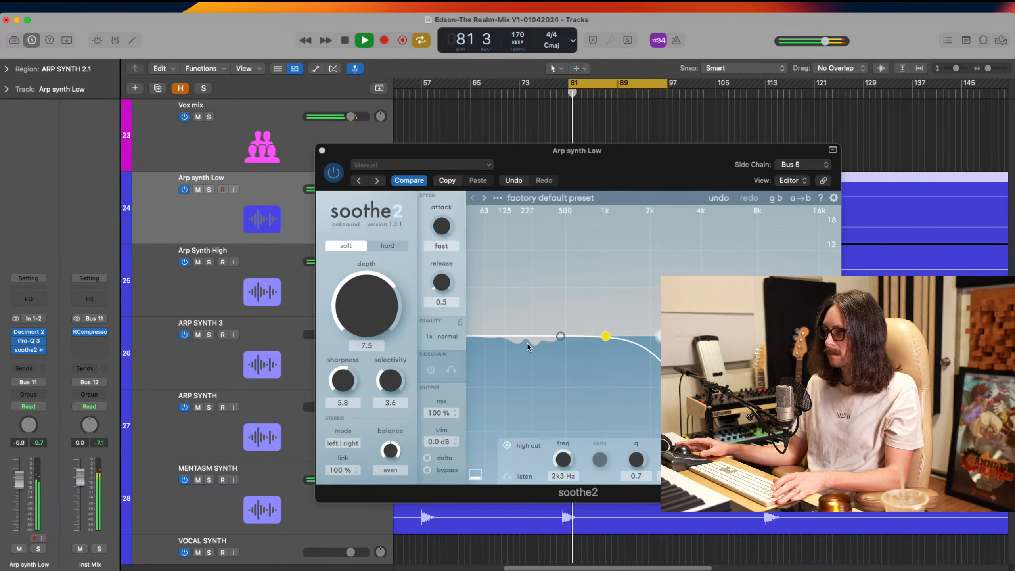
drag(376, 301, 369, 328)
click(391, 247)
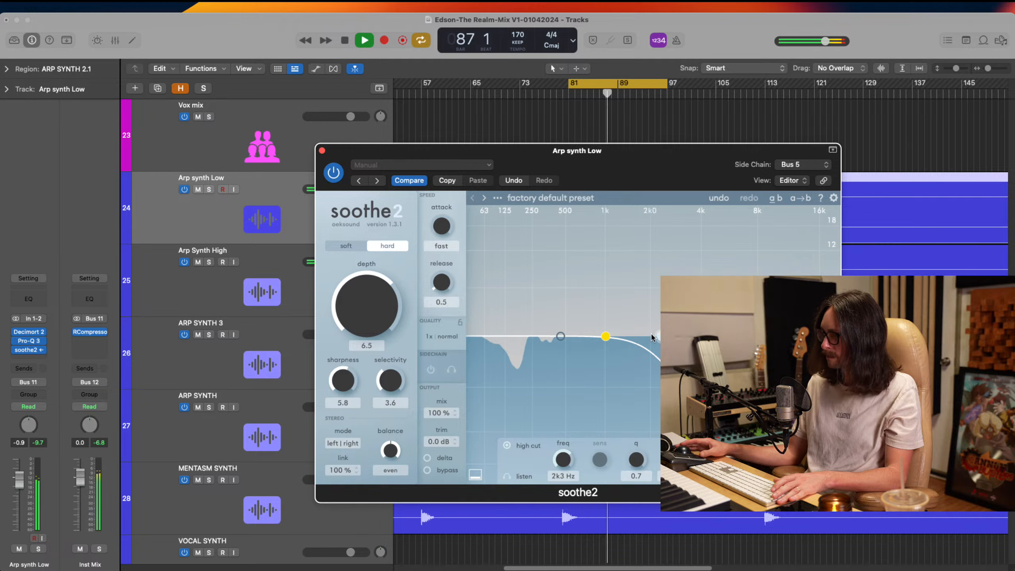
drag(659, 336, 586, 335)
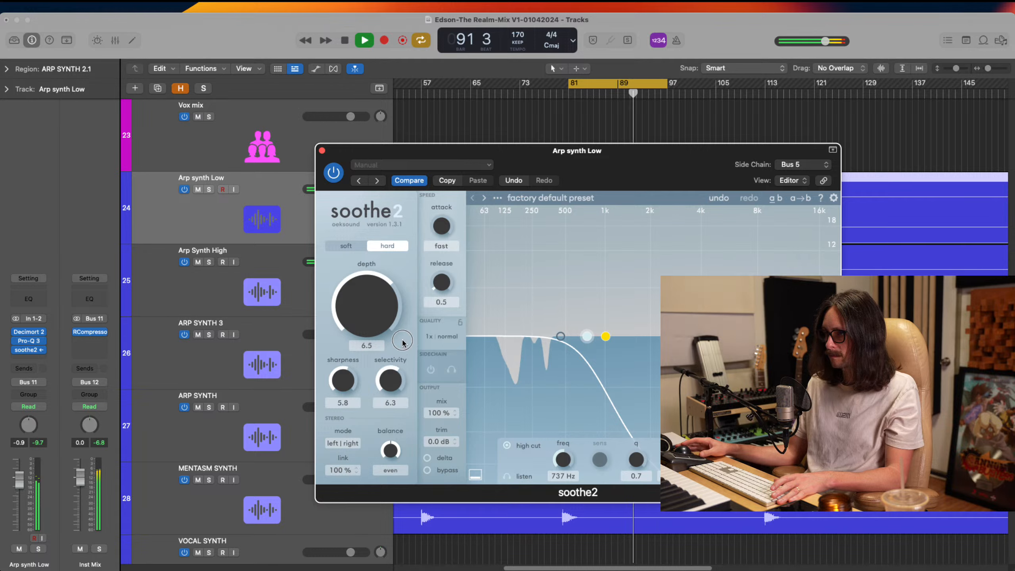
Set soothe2's selectivity to 7.2 and sharpness to 3.8 while listening, and stop playback
drag(398, 376, 408, 333)
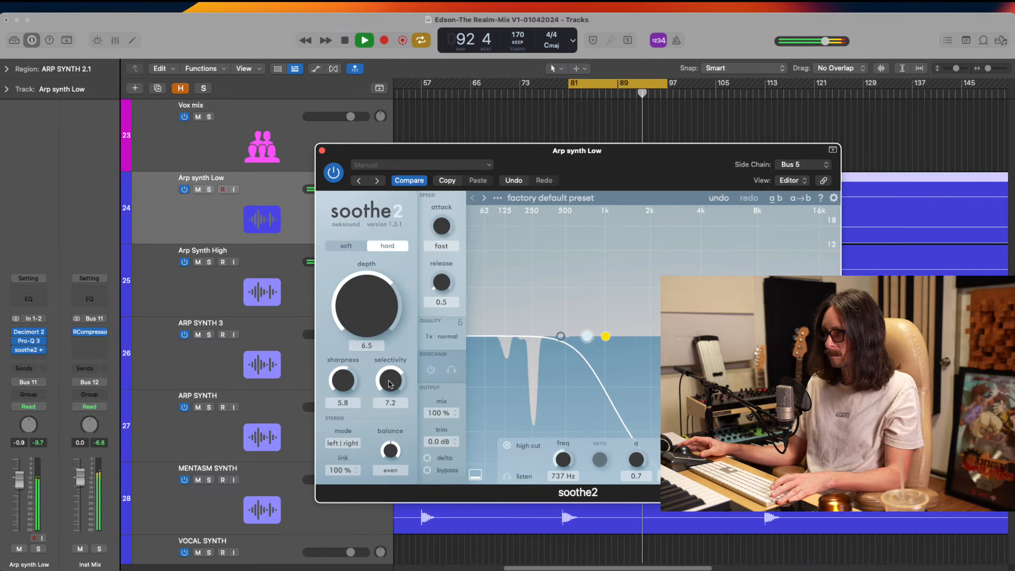
drag(347, 396, 348, 408)
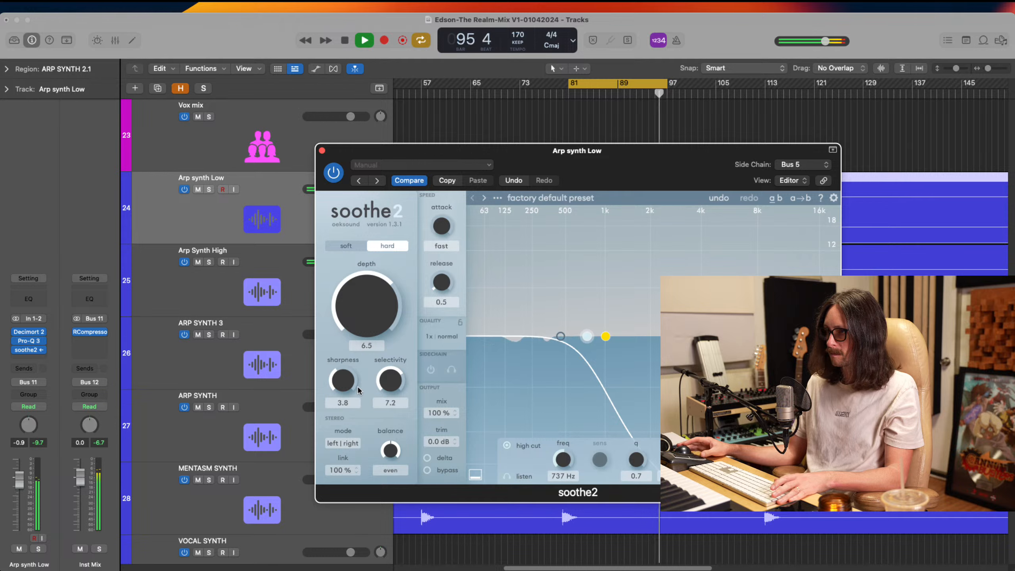
key(space)
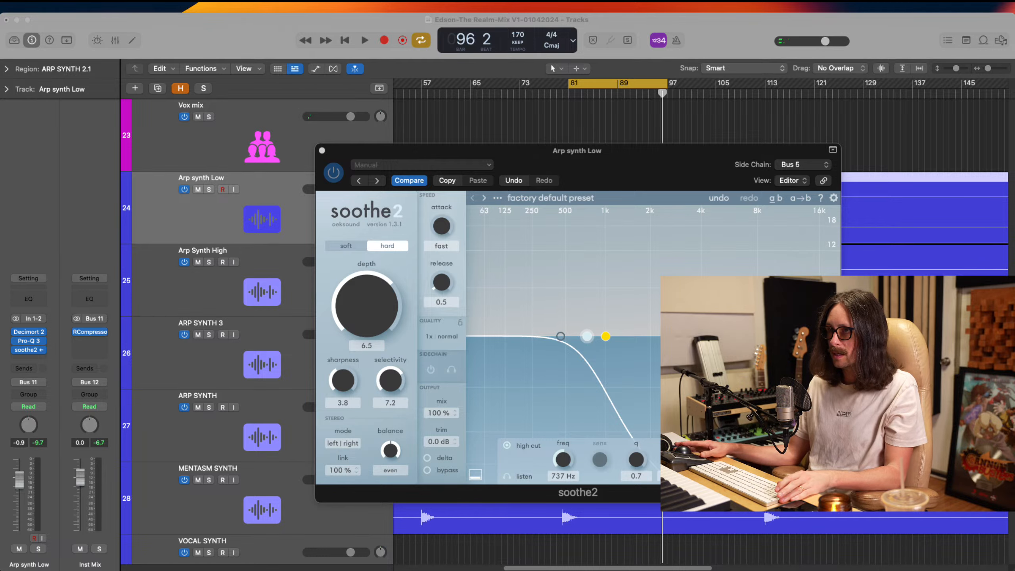
Confirm Bus 5 with the kick tracks as soothe2's side chain source and turn on the plug-in's internal sidechain
click(557, 247)
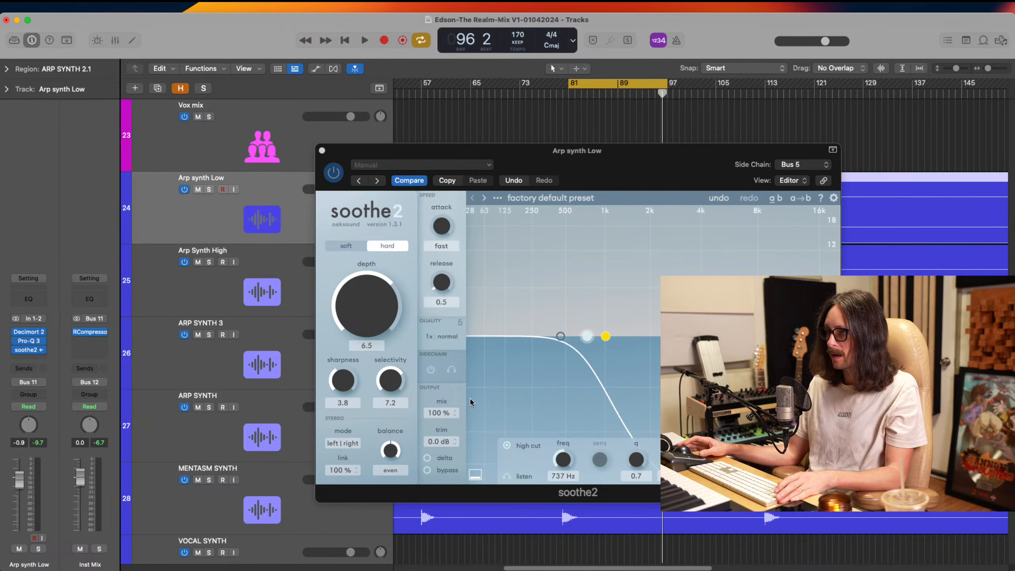
click(804, 165)
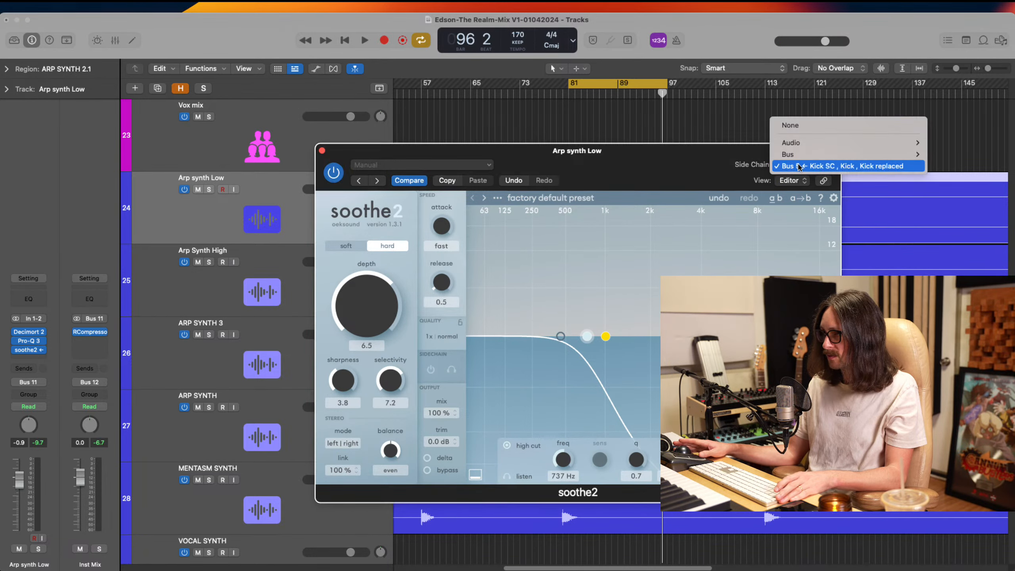
click(690, 162)
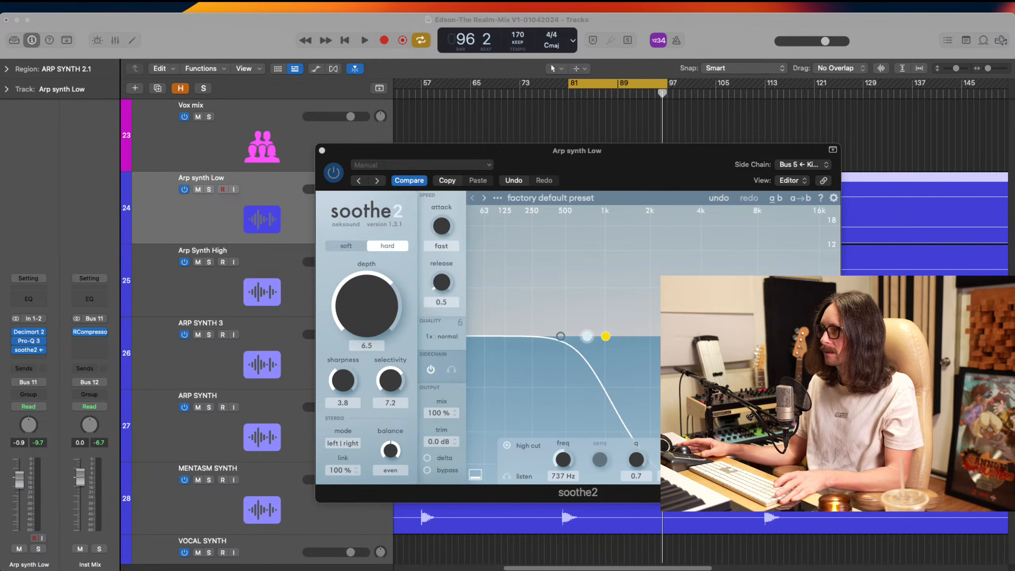
click(526, 399)
During looped playback, set soothe2's sharpness to 2.6, selectivity to 2.8, high cut to 939 Hz and release to 0.4
key(space)
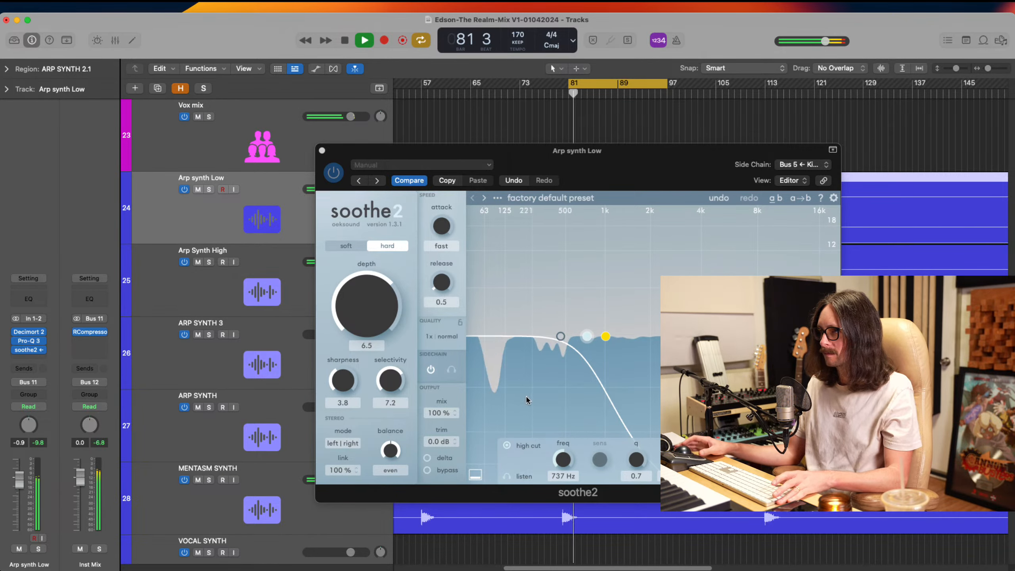
mouse_move(587, 335)
mouse_down()
mouse_move(609, 339)
mouse_move(587, 336)
mouse_up()
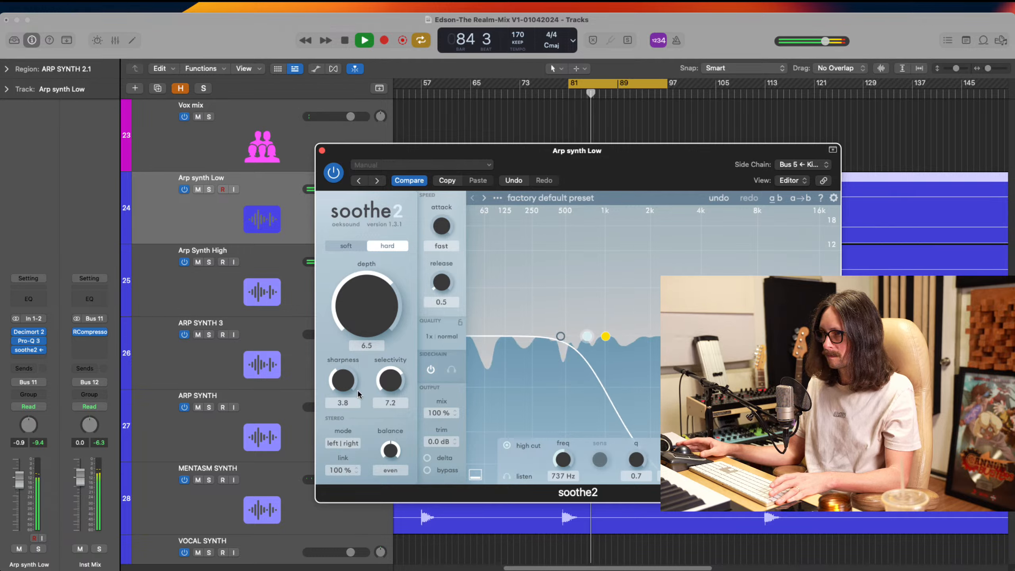
drag(345, 381, 384, 431)
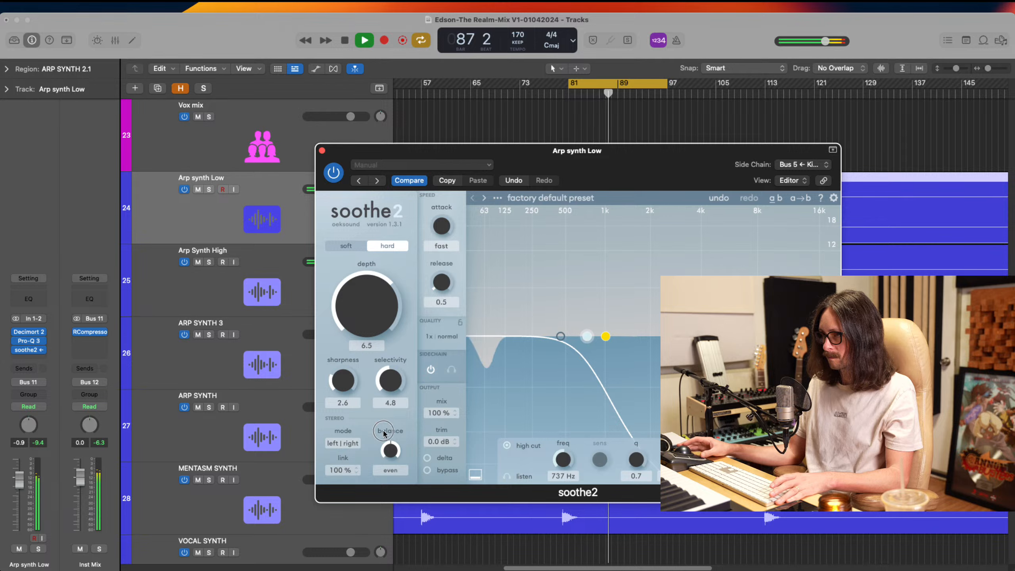
drag(391, 380, 392, 396)
drag(587, 336, 604, 337)
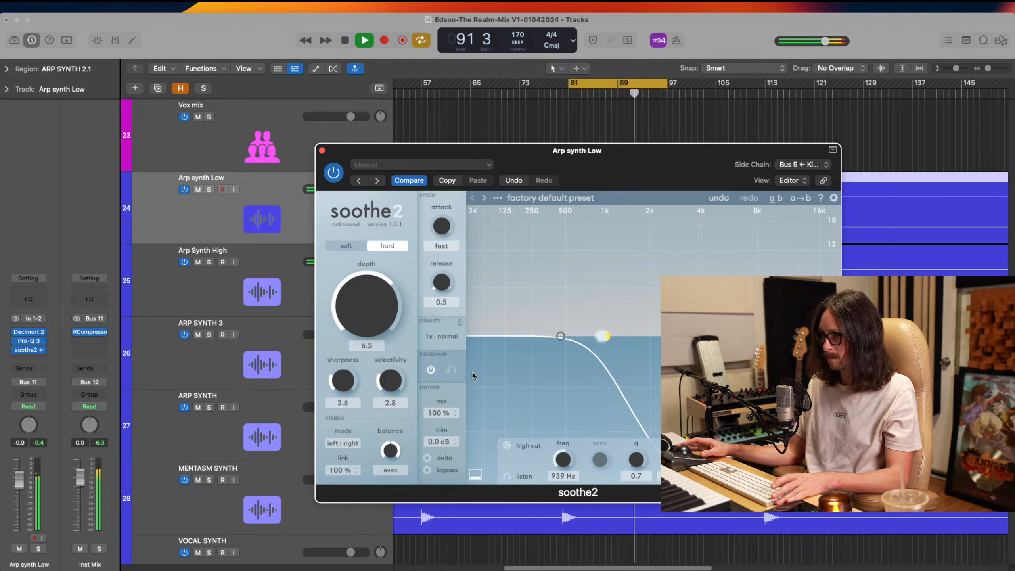
drag(440, 282, 439, 287)
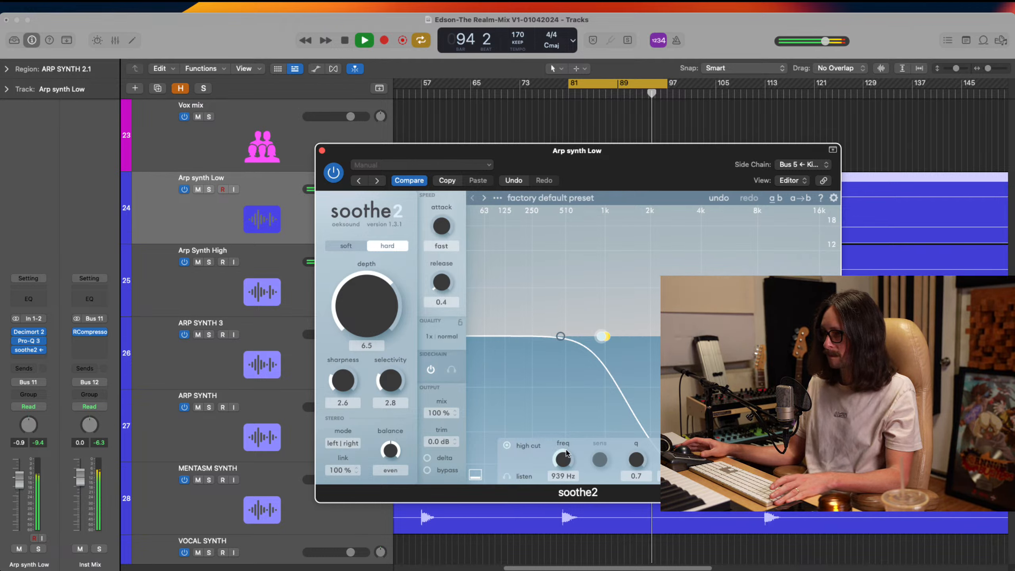
Restart the loop, set soothe2's high cut to 2.6 kHz and depth to 6.6, and audition soft mode before returning to hard
key(space)
key(space)
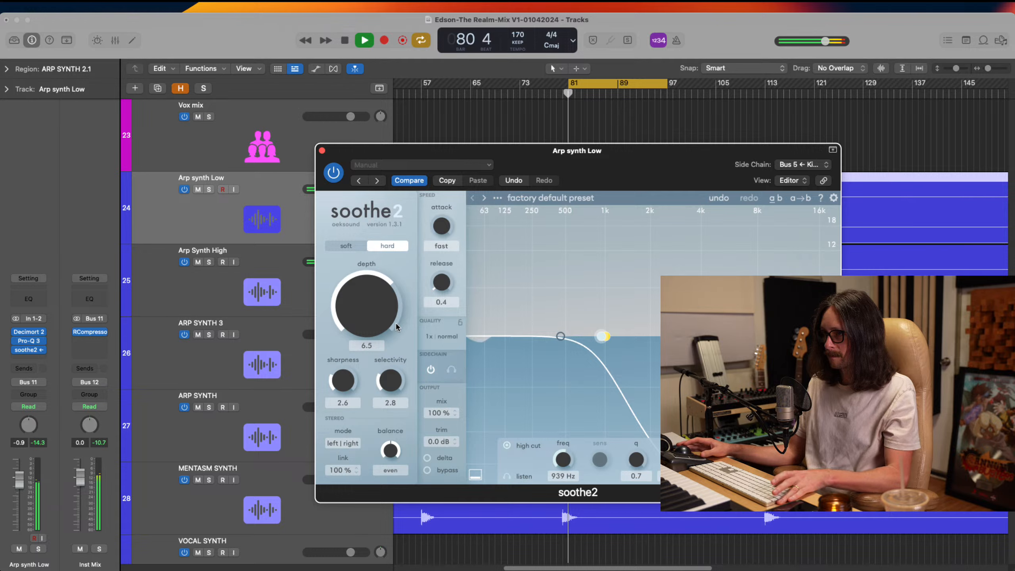
drag(365, 291, 368, 298)
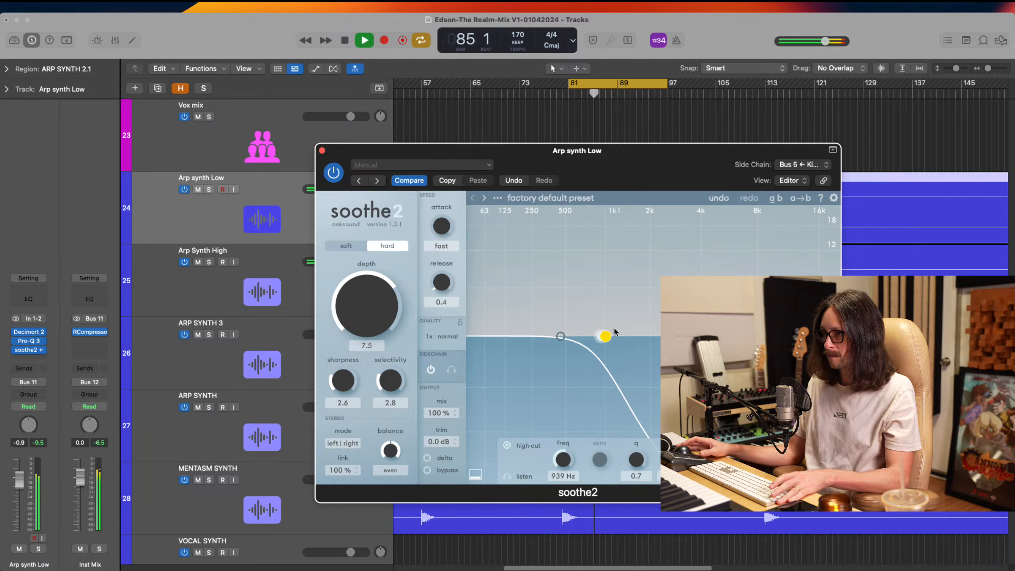
mouse_move(605, 336)
mouse_down()
mouse_move(680, 335)
mouse_move(668, 336)
mouse_up()
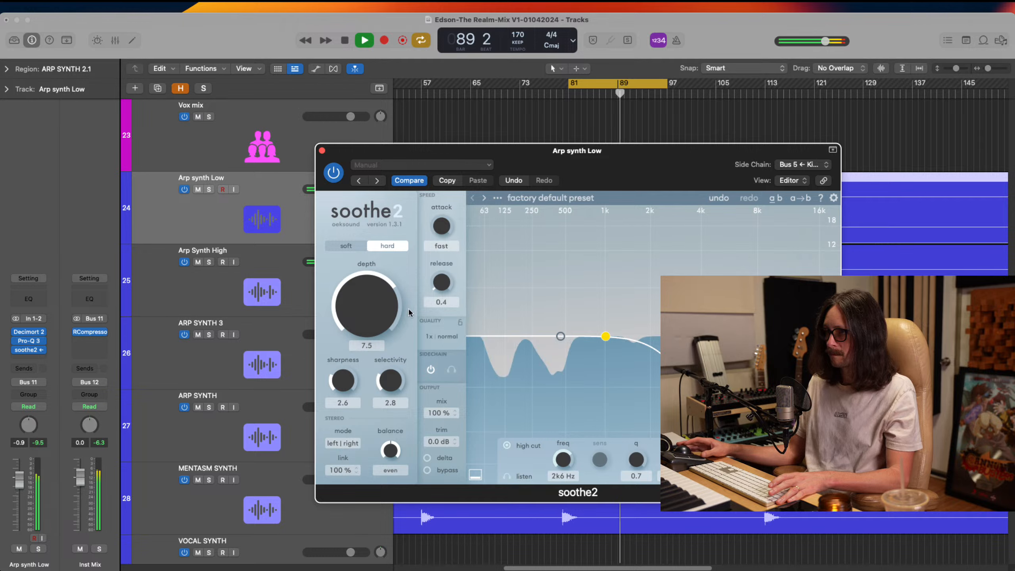
drag(389, 308, 388, 314)
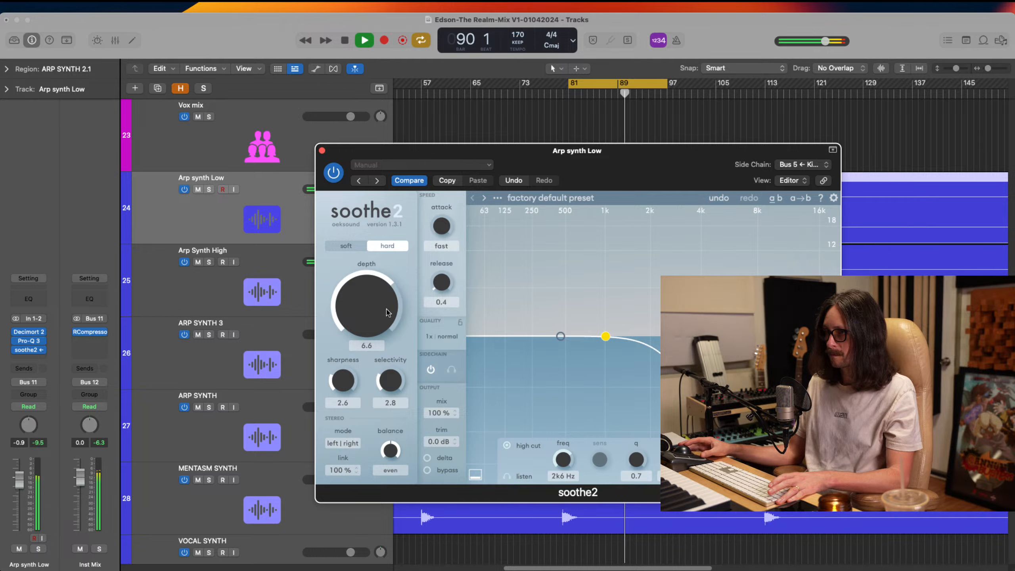
click(347, 251)
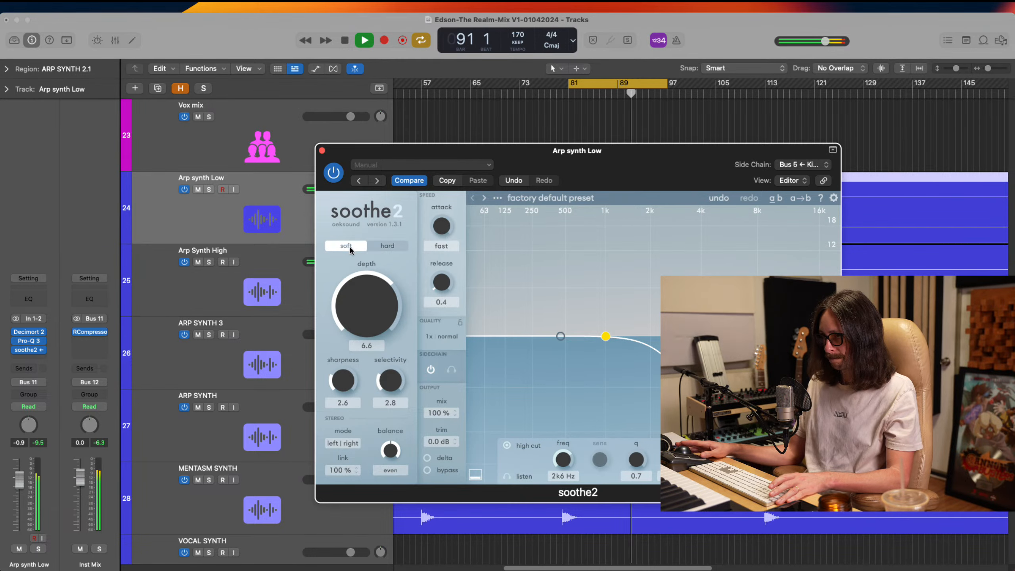
click(387, 246)
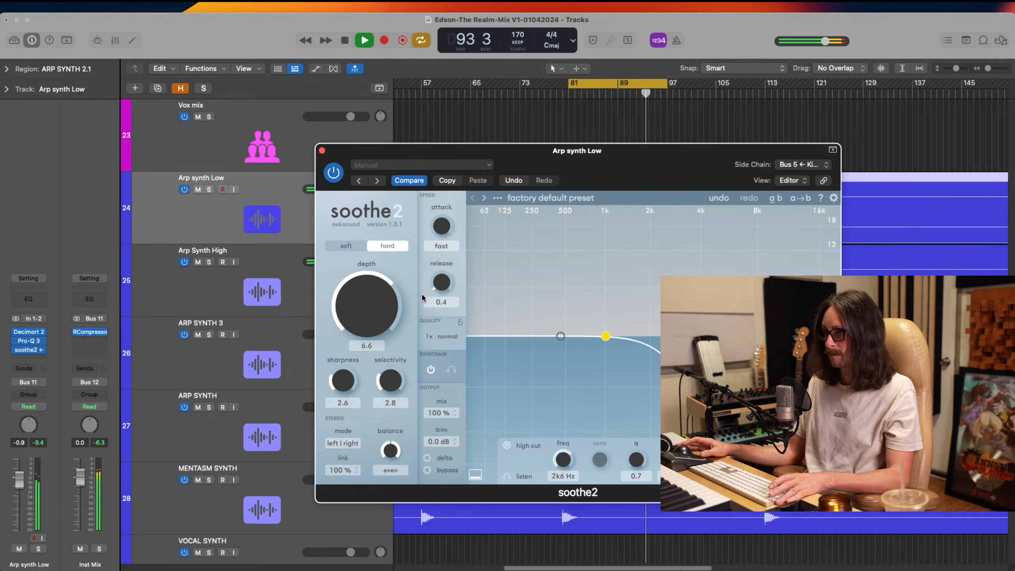
Compare the looped mix with soothe2 bypassed and engaged on Arp synth Low, leave it engaged and stop playback
click(334, 173)
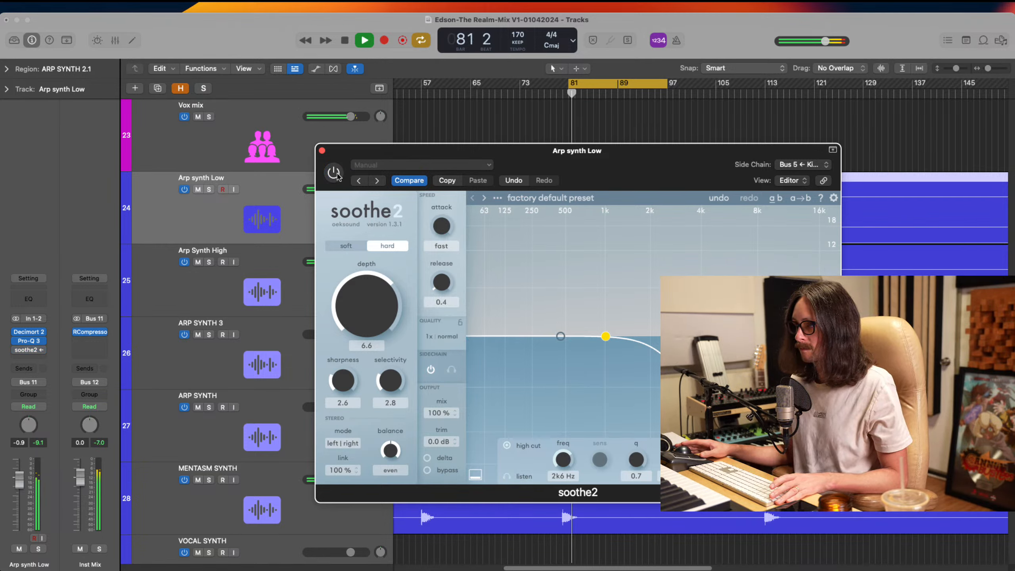
click(335, 173)
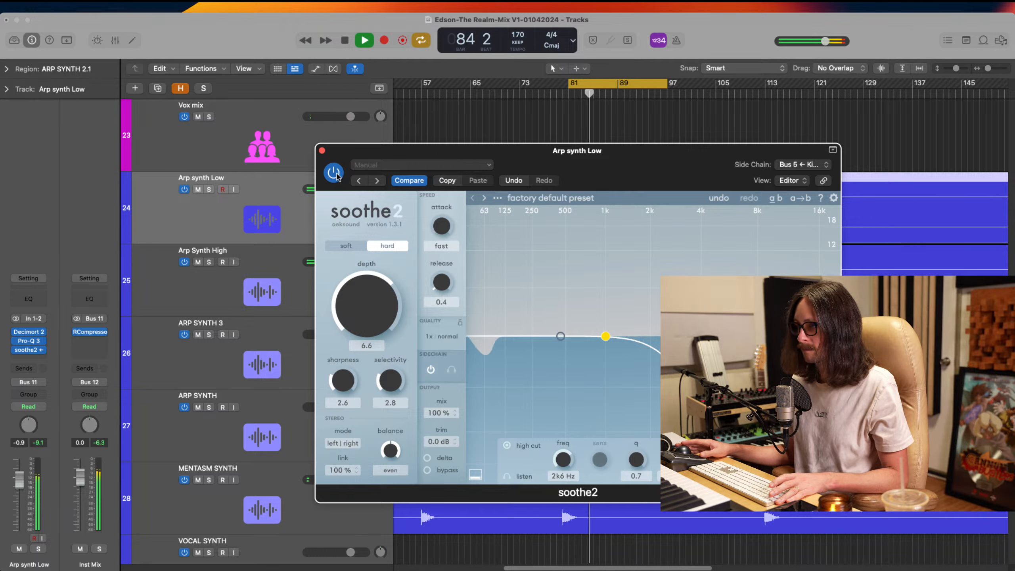
click(336, 174)
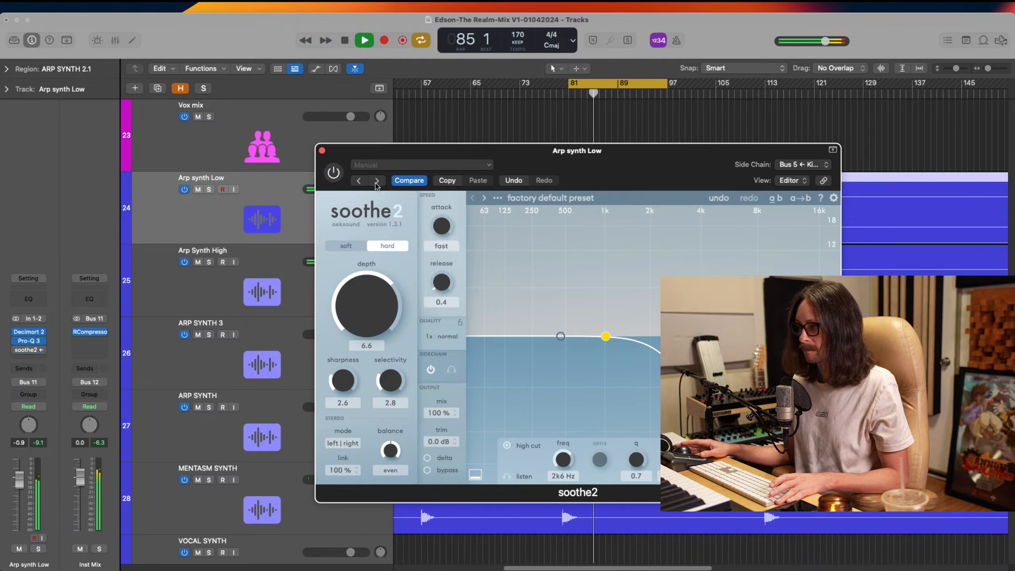
click(334, 174)
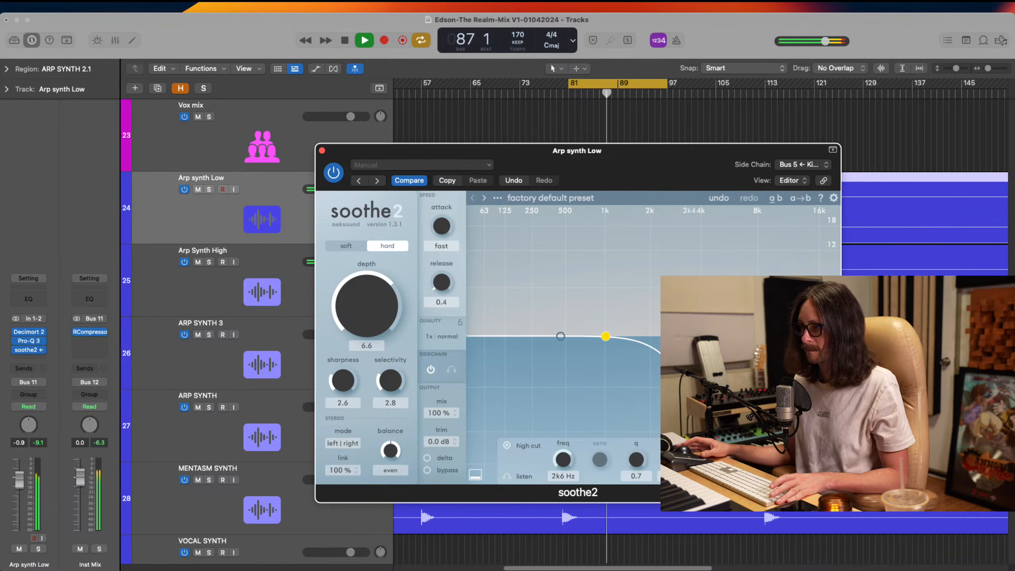
key(space)
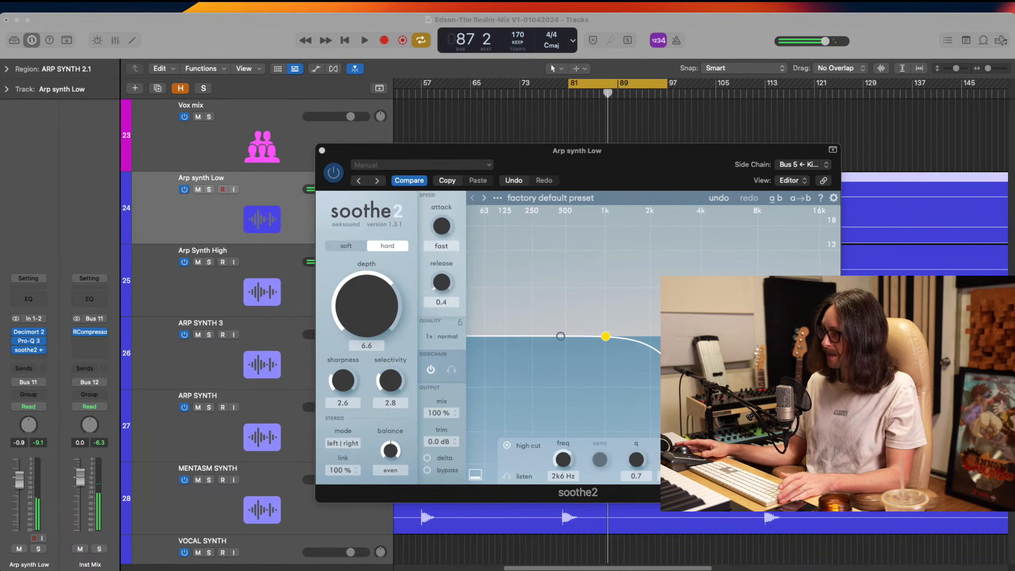
Set soothe2's sharpness to 3.0 on Arp synth Low and close the plug-in
click(577, 223)
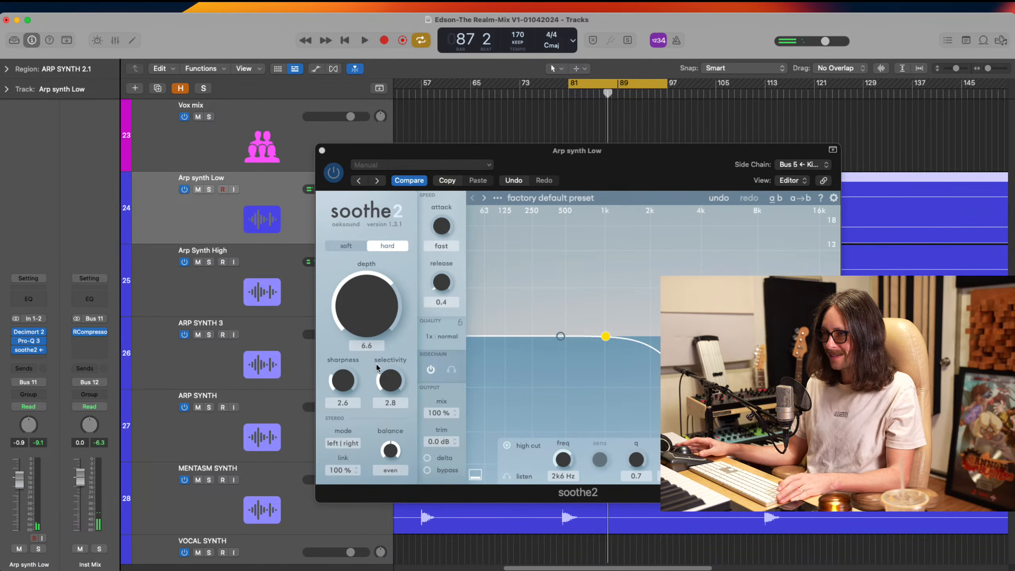
drag(349, 384, 349, 376)
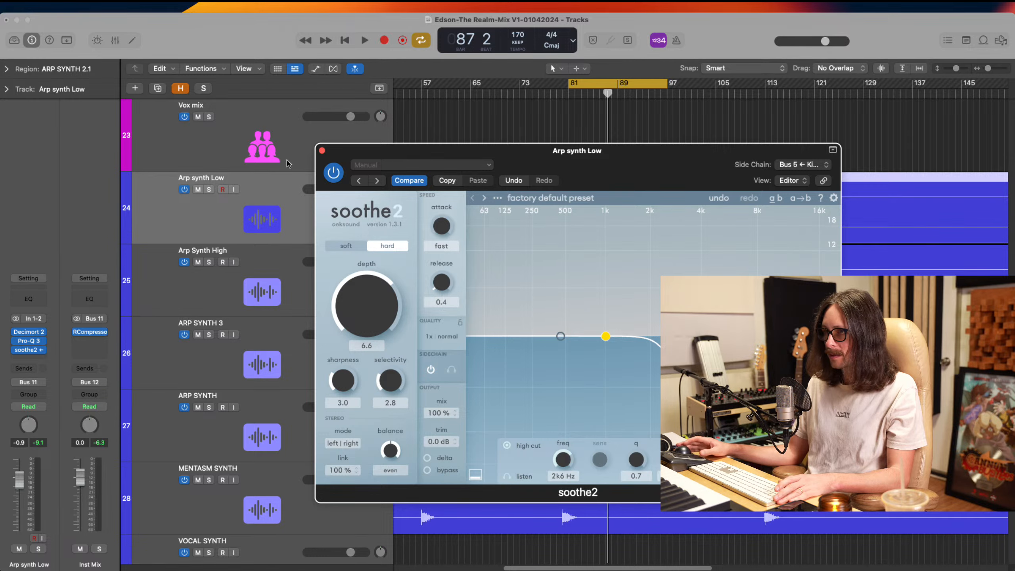
click(322, 151)
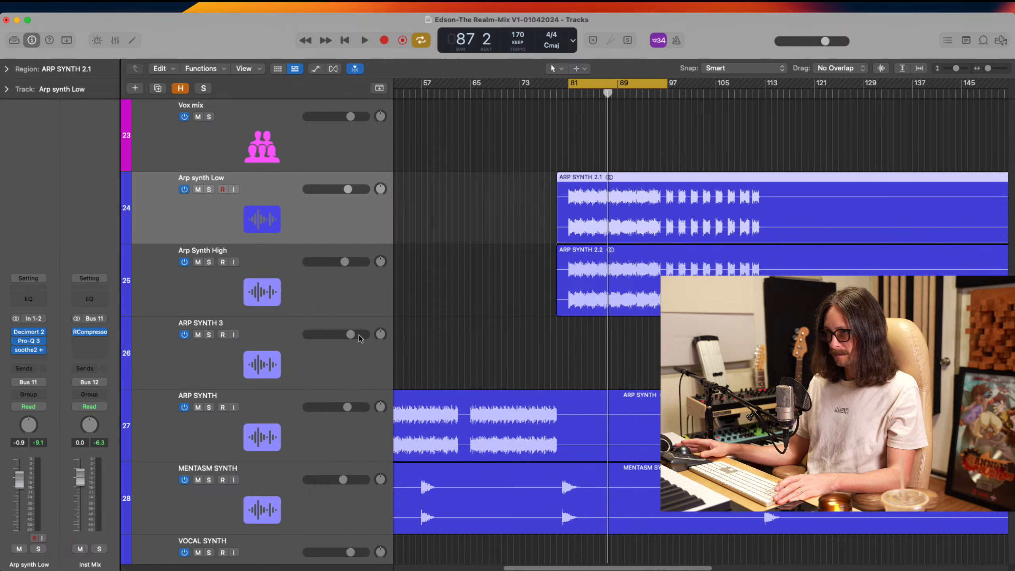
Examine the Pro-Q 3 filter curves on Arp Synth High and Arp synth Low to compare their frequency split, and close both plug-ins
click(259, 290)
click(30, 340)
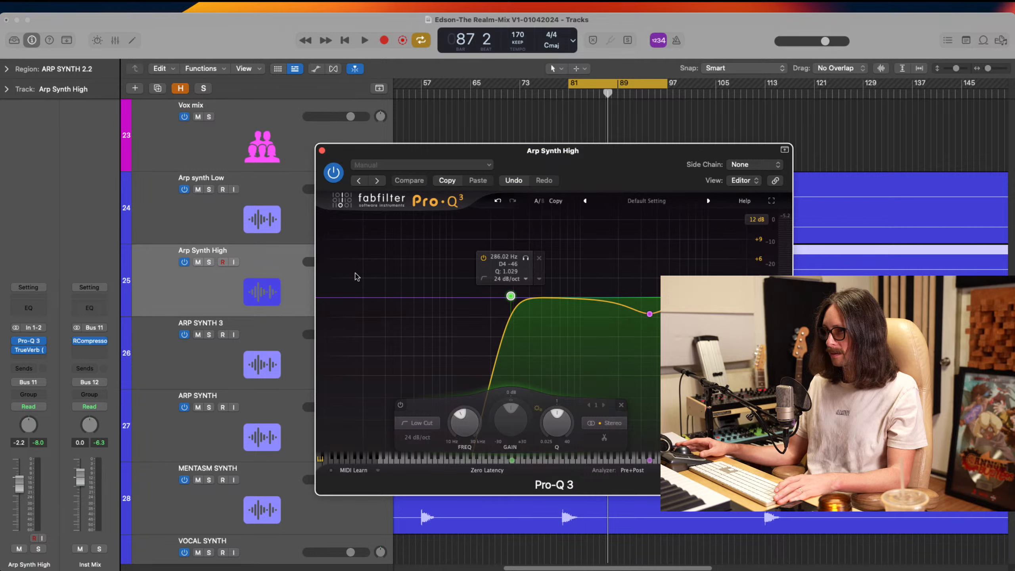
click(257, 212)
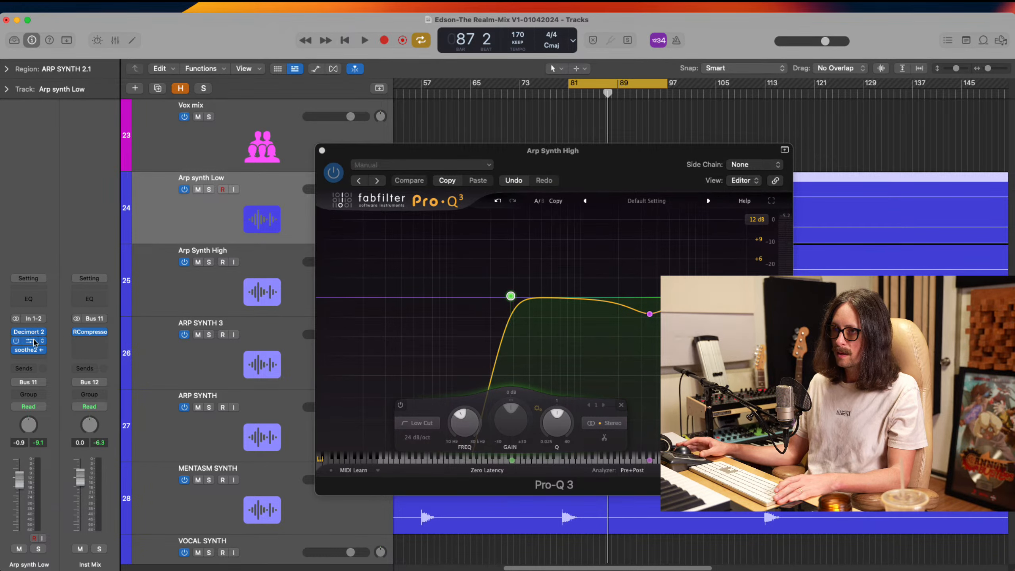
click(31, 343)
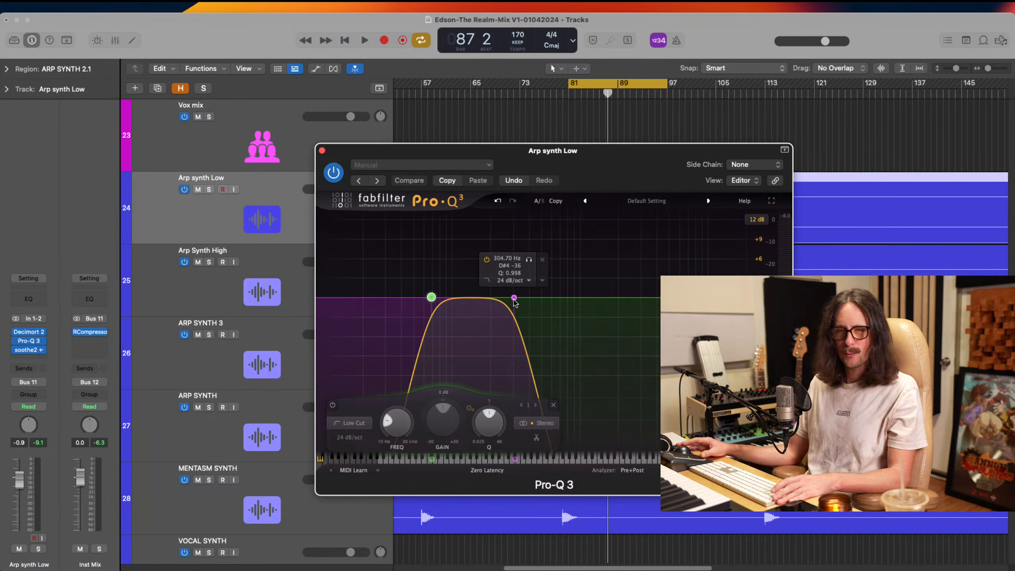
click(246, 288)
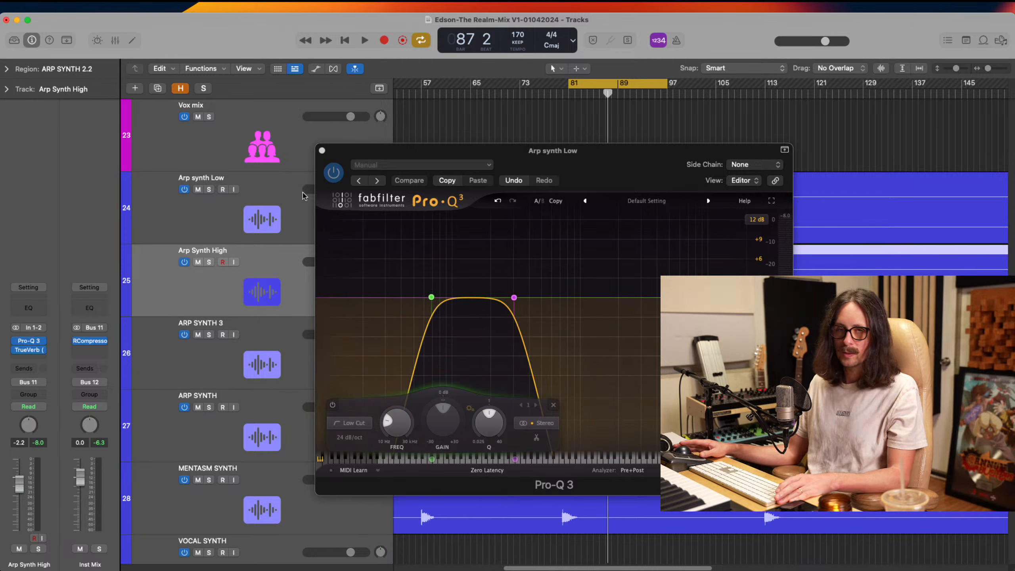
click(321, 150)
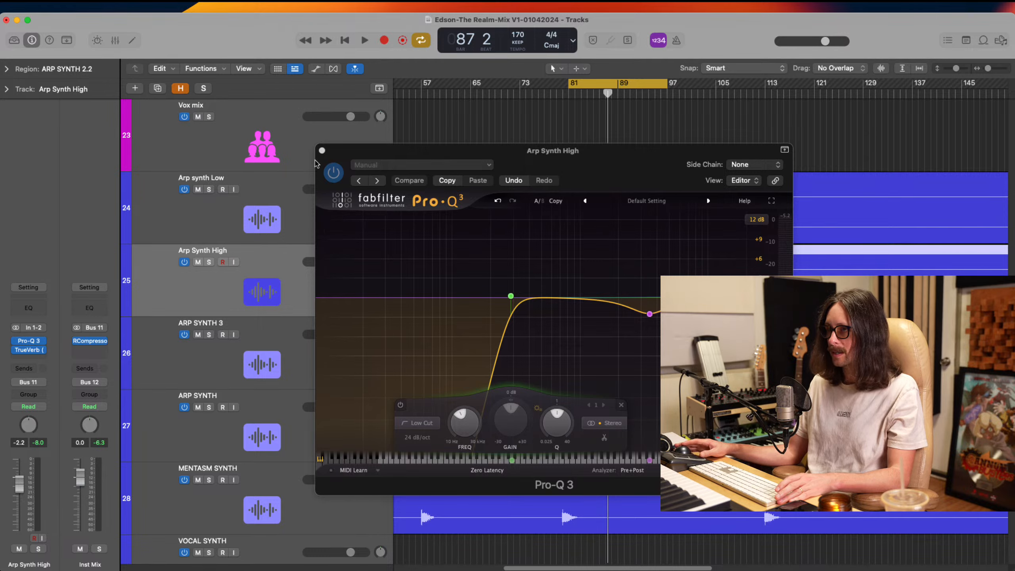
click(322, 150)
Select the Arp synth Low and Arp Synth High tracks and route both outputs to Bus 17 in the mixer
shift+click(268, 222)
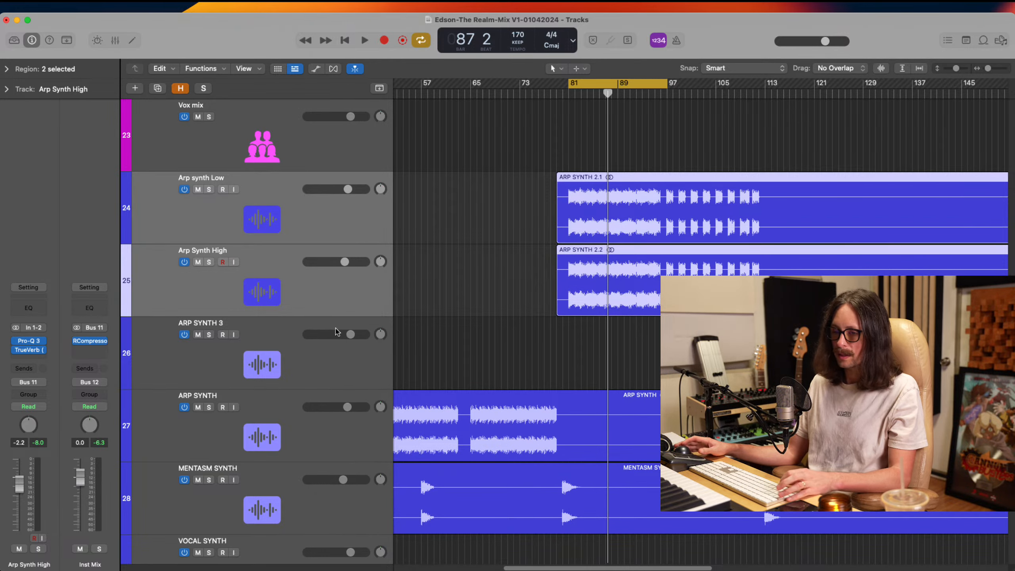
key(x)
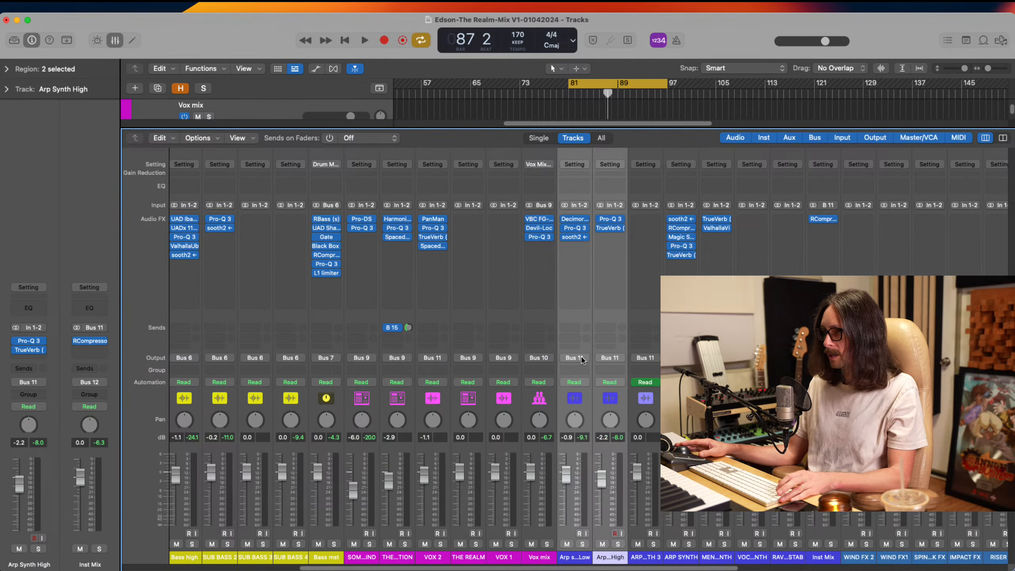
click(581, 359)
mouse_move(599, 403)
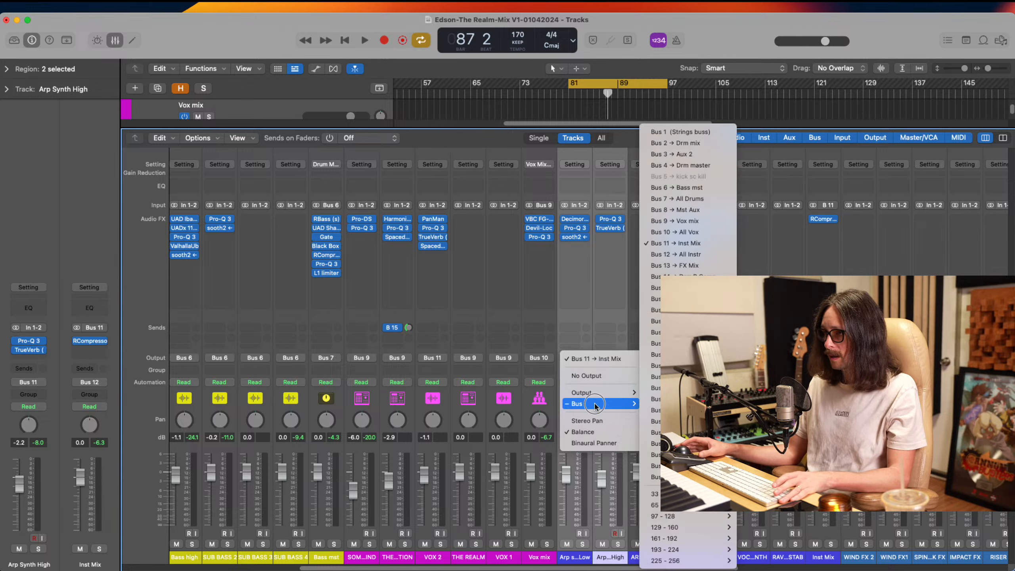
click(675, 311)
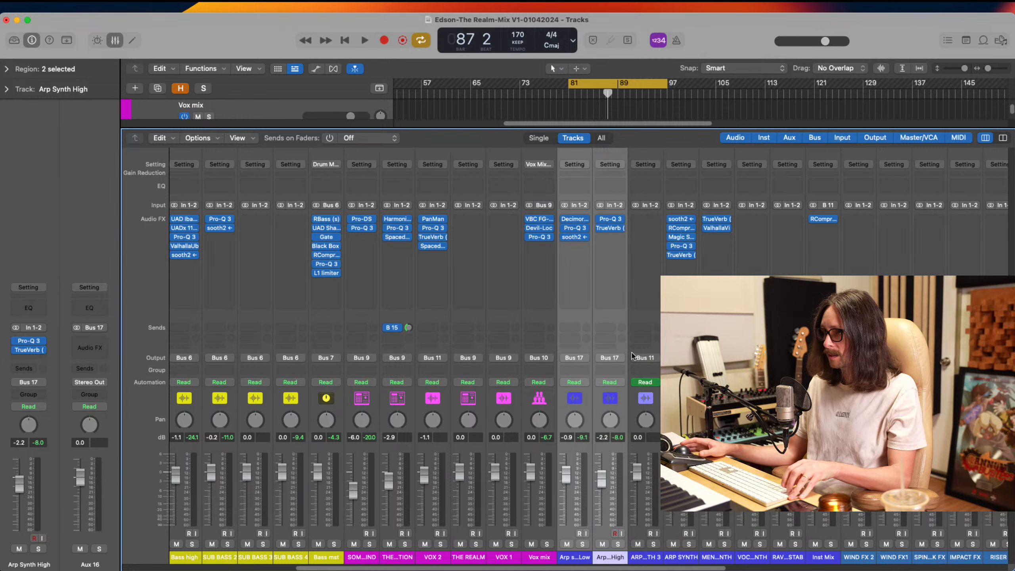
Rename the new Bus 17 aux channel as Arp synth and route its output to Bus 11, Inst Mix
scroll(631, 355, right, 15)
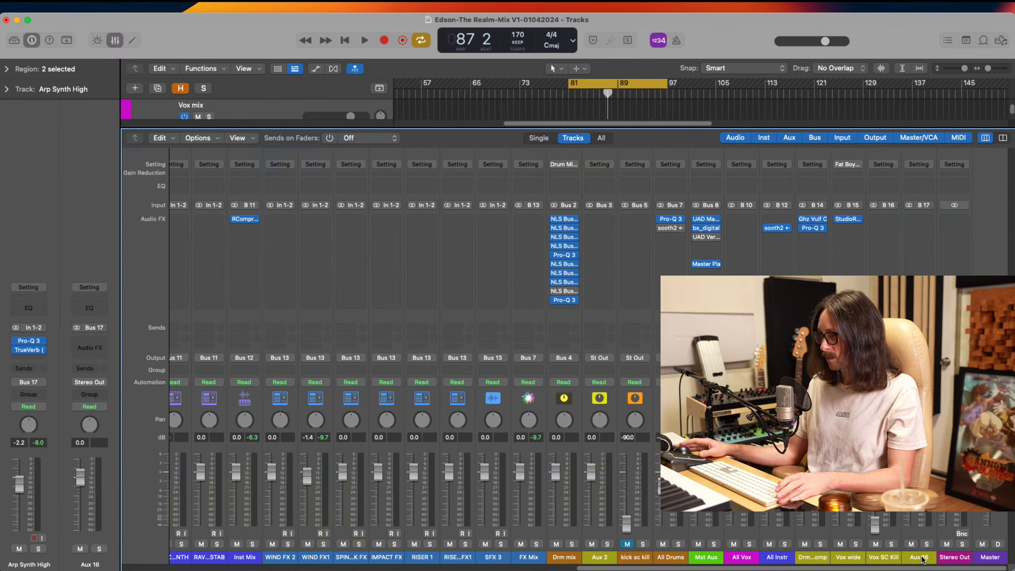
click(921, 558)
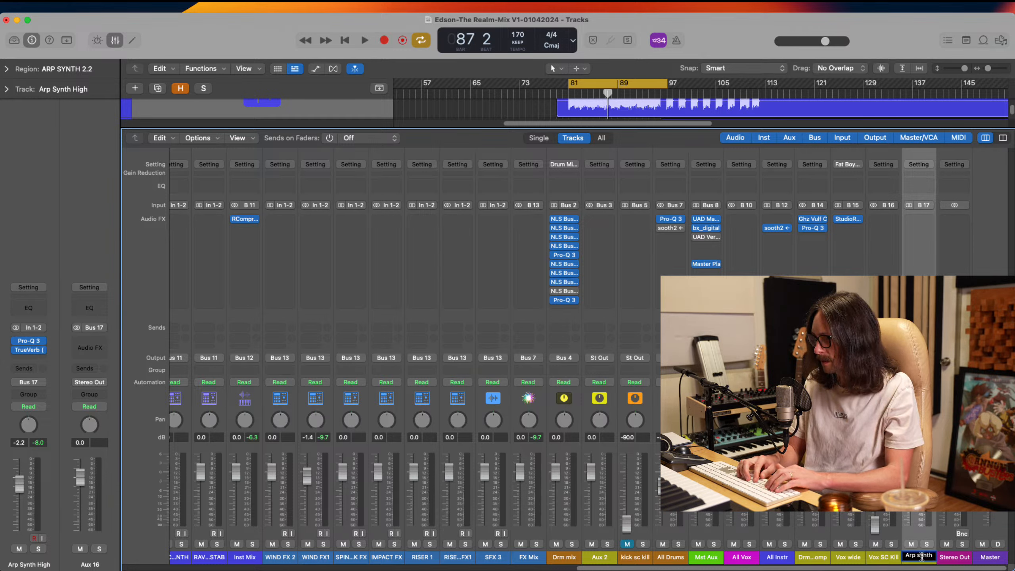
key(Return)
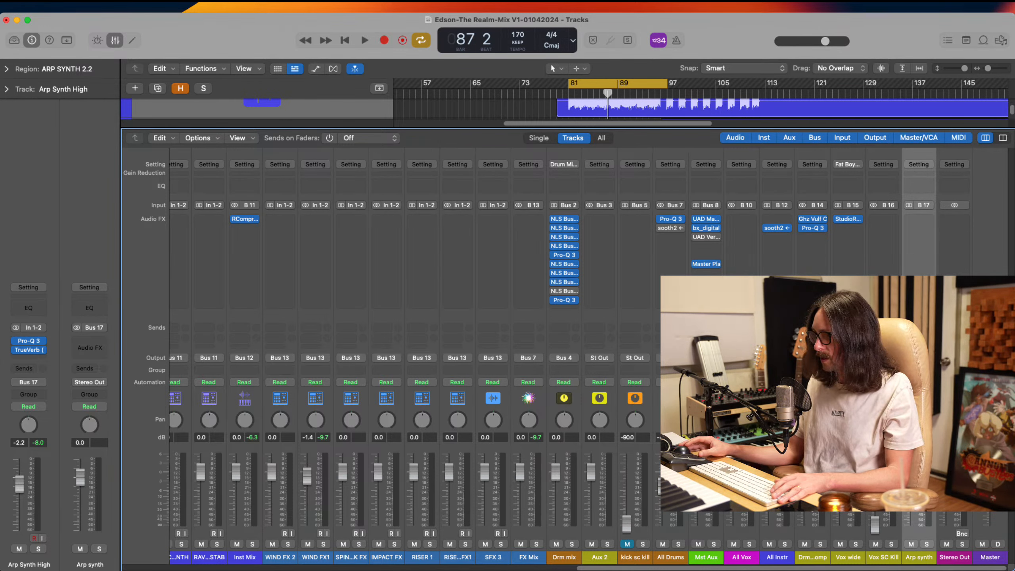
click(919, 358)
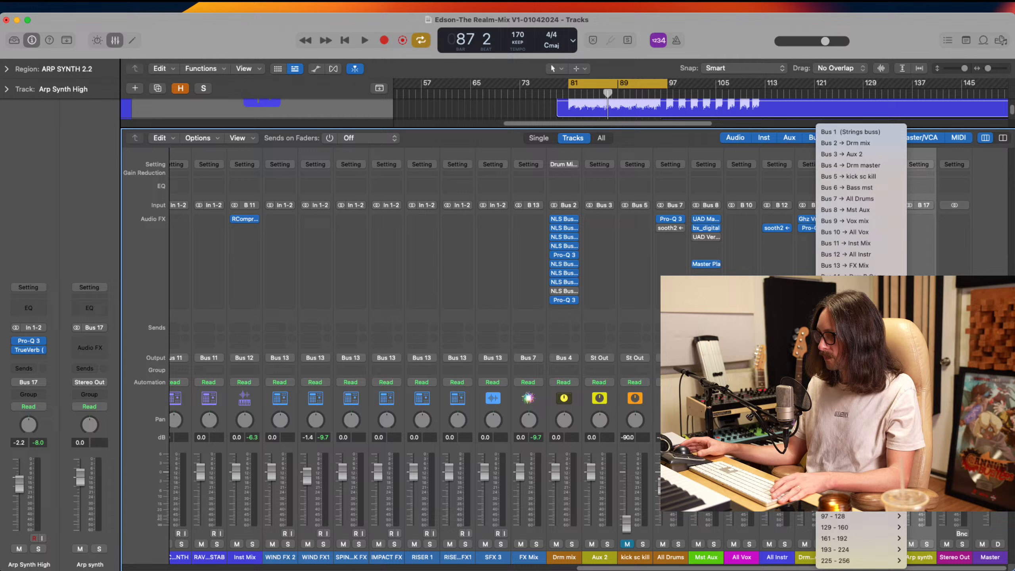
click(868, 244)
Save the soothe2 setting on Arp synth Low as kick duck and close the plug-in
scroll(639, 378, left, 10)
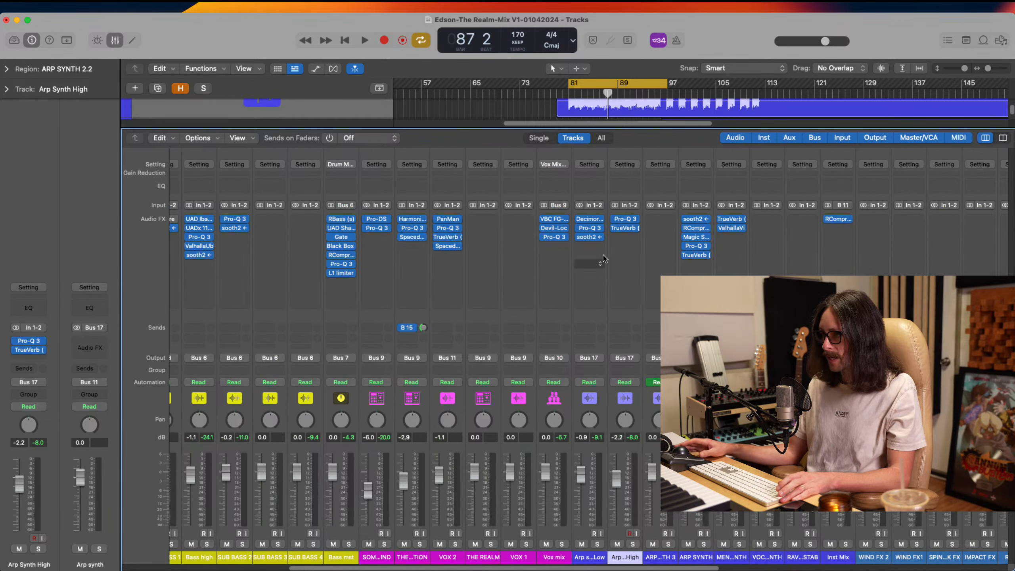
click(589, 238)
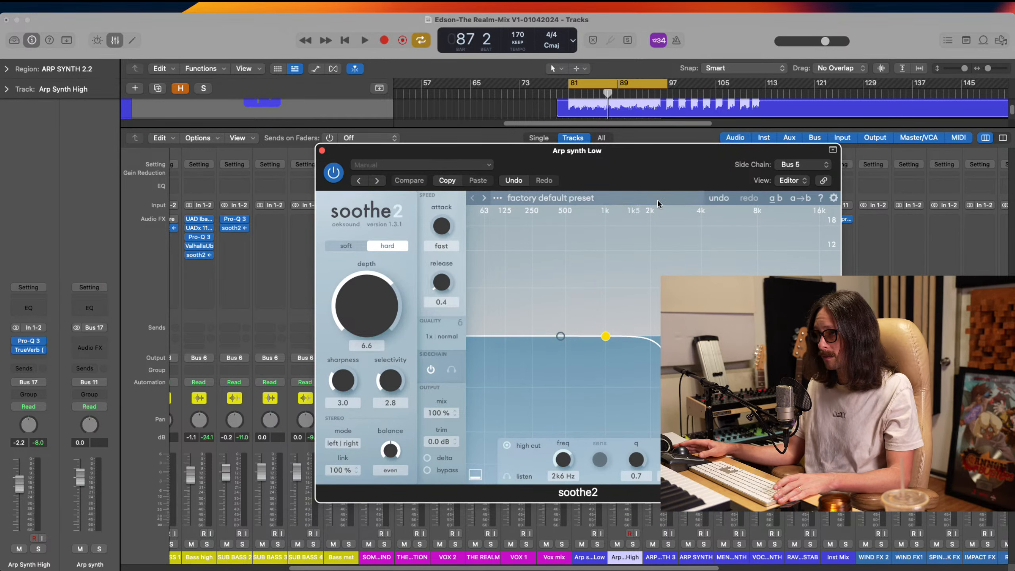
click(437, 169)
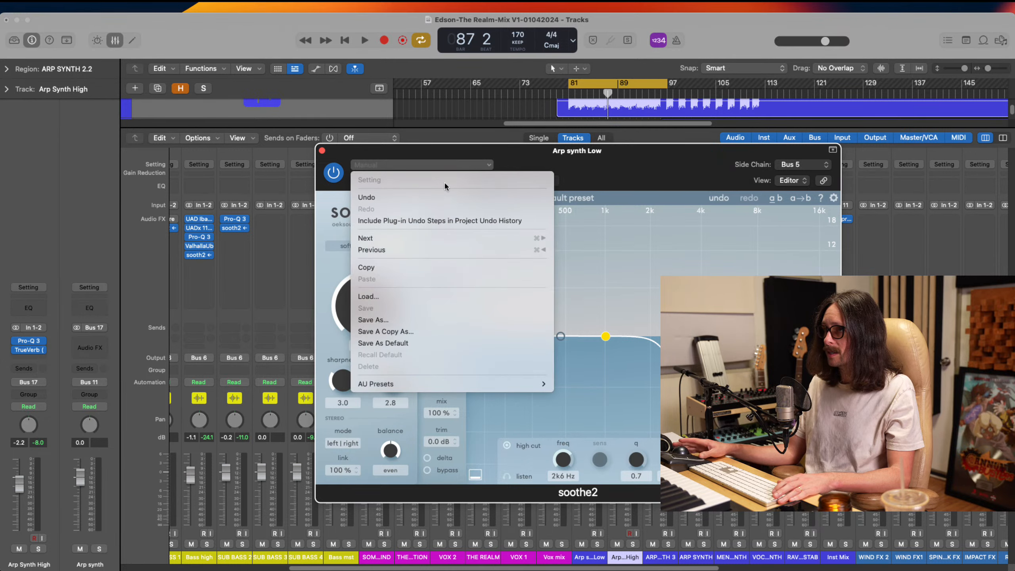
click(394, 322)
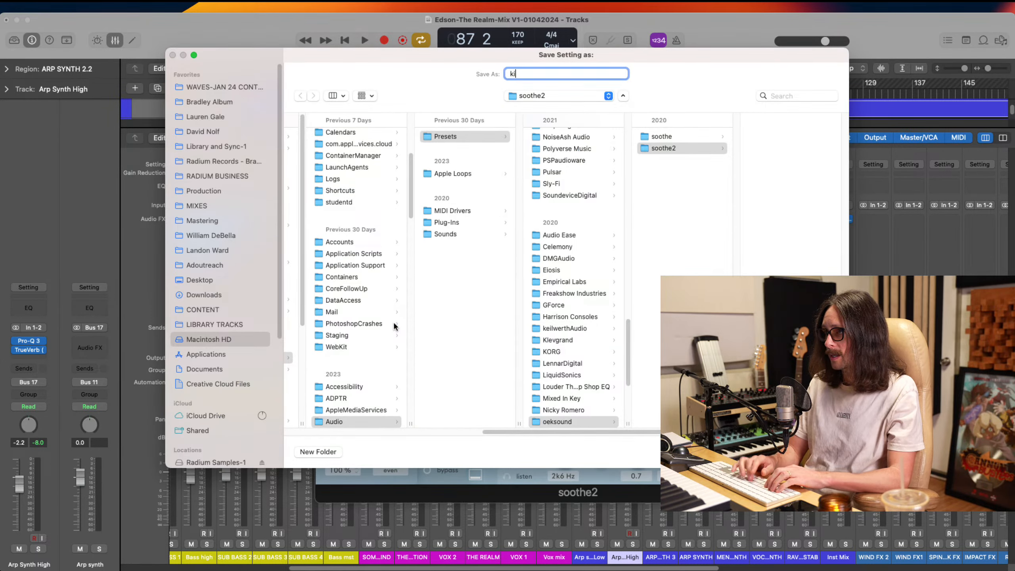
key(Return)
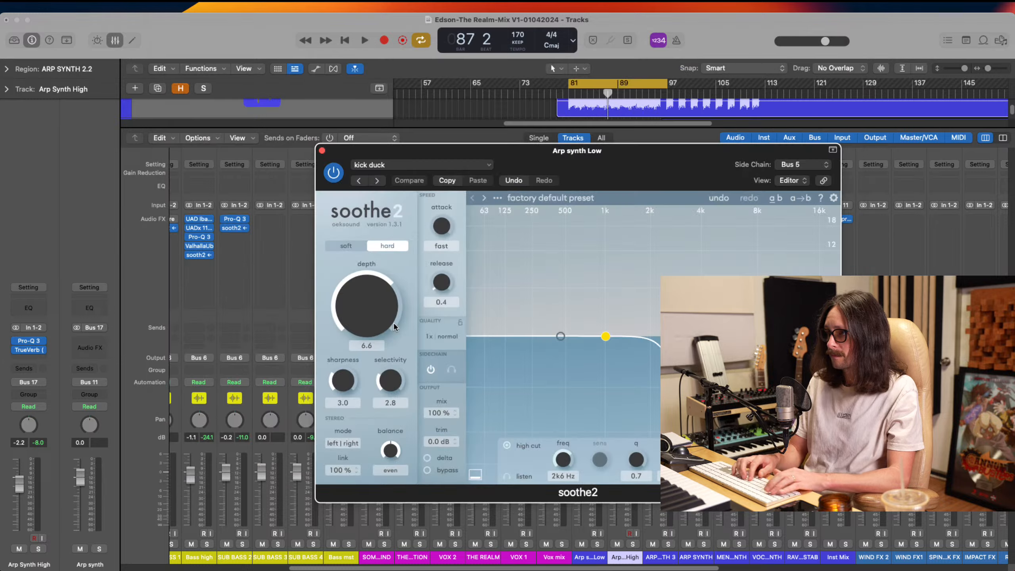
click(321, 151)
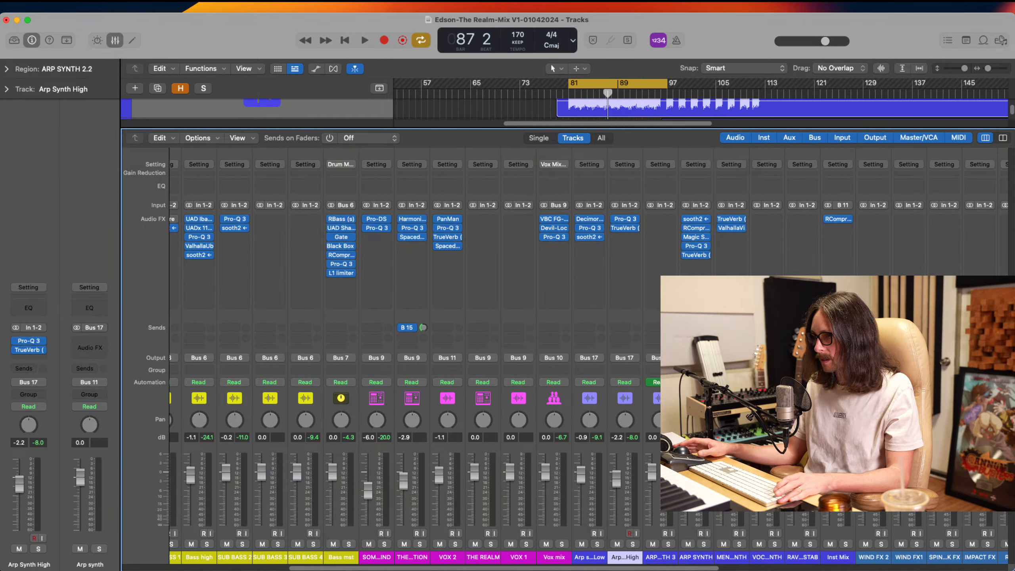
Remove soothe2 from Arp synth Low and insert it in the first effect slot of the Arp synth bus channel
click(602, 240)
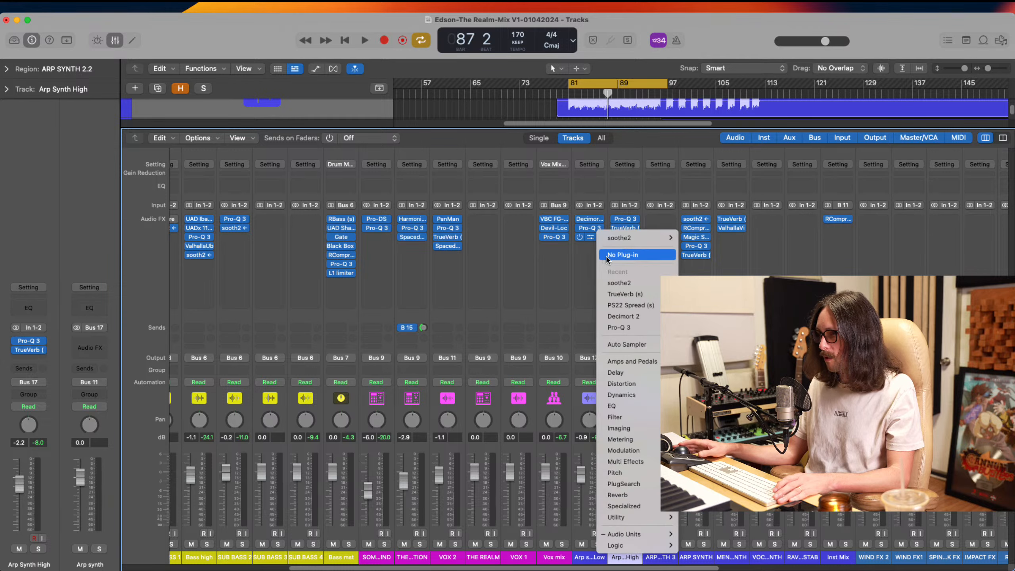
click(609, 258)
scroll(648, 304, right, 5)
scroll(648, 304, right, 8)
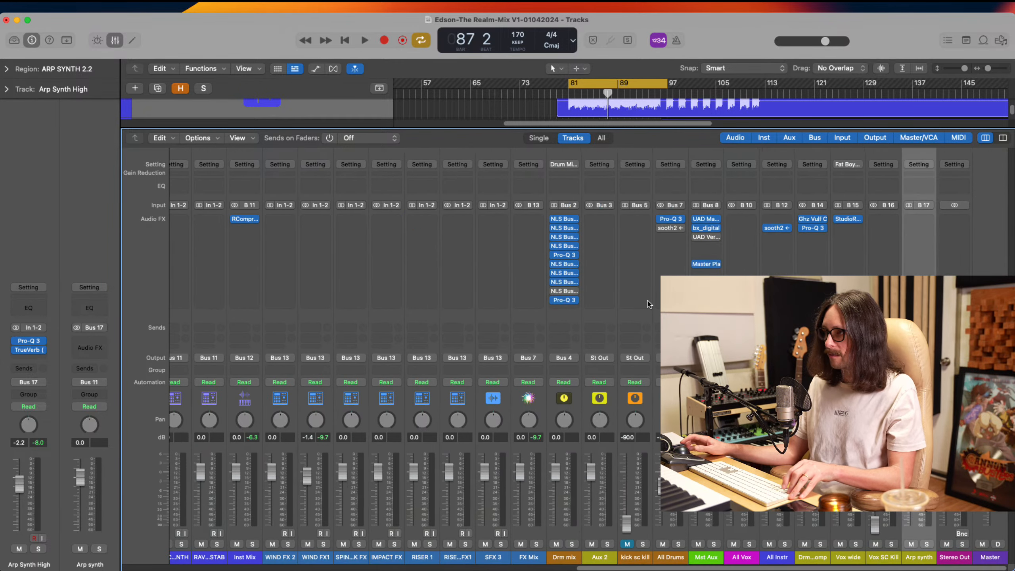
click(928, 221)
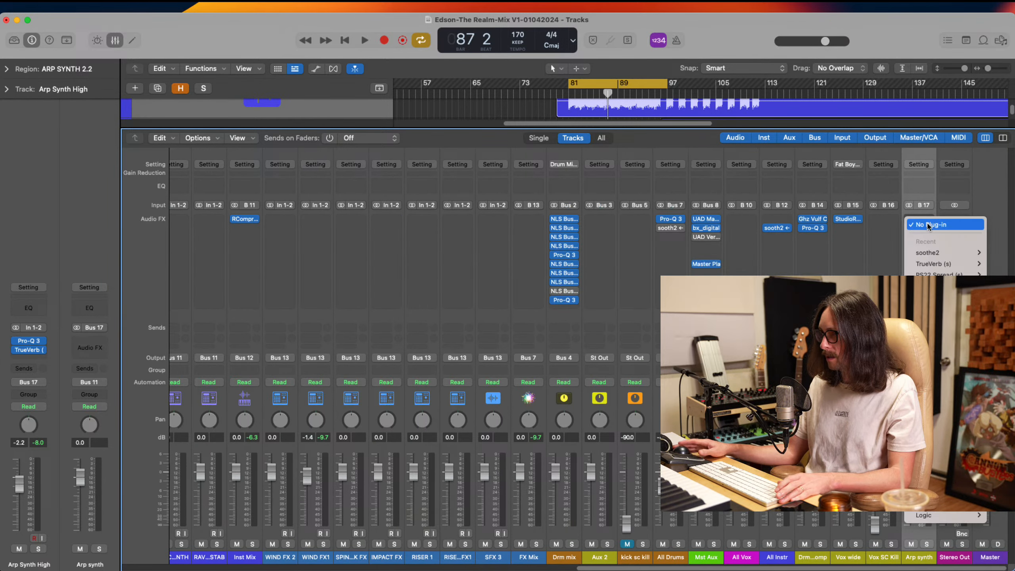
click(936, 253)
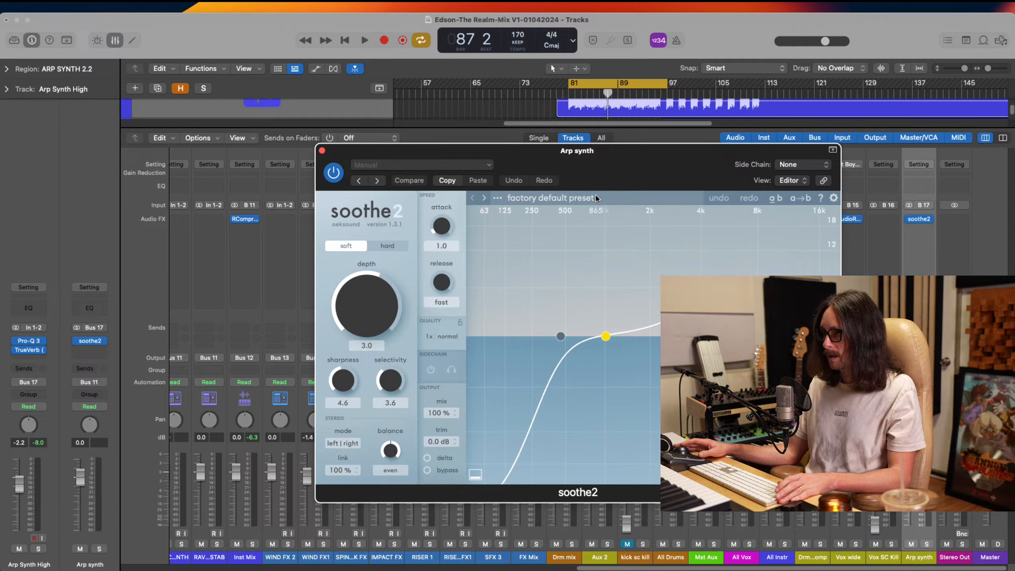
Load the kick duck setting in soothe2 on the Arp synth bus, and close the plug-in and the mixer
click(429, 164)
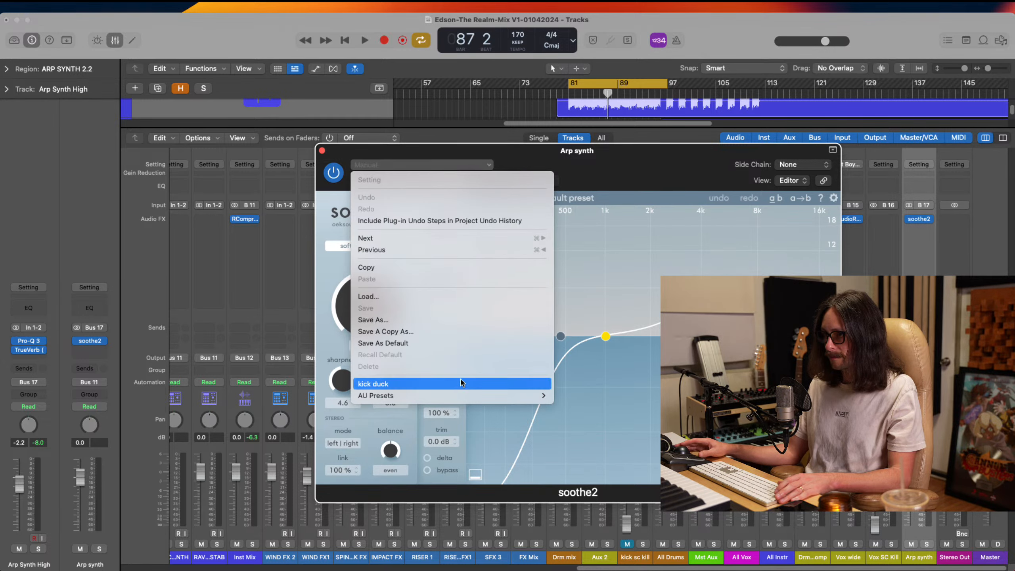
click(463, 384)
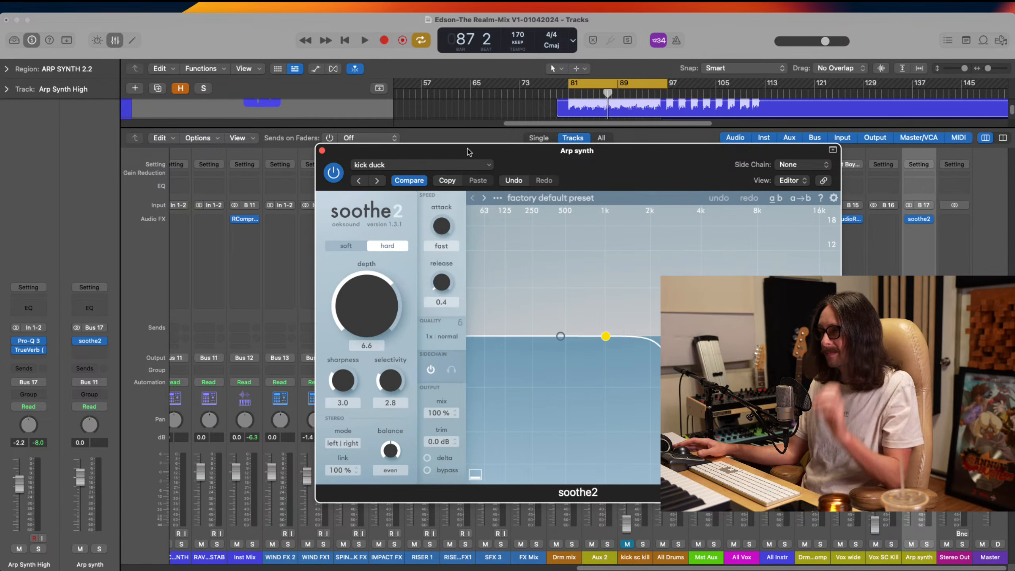
click(321, 151)
key(x)
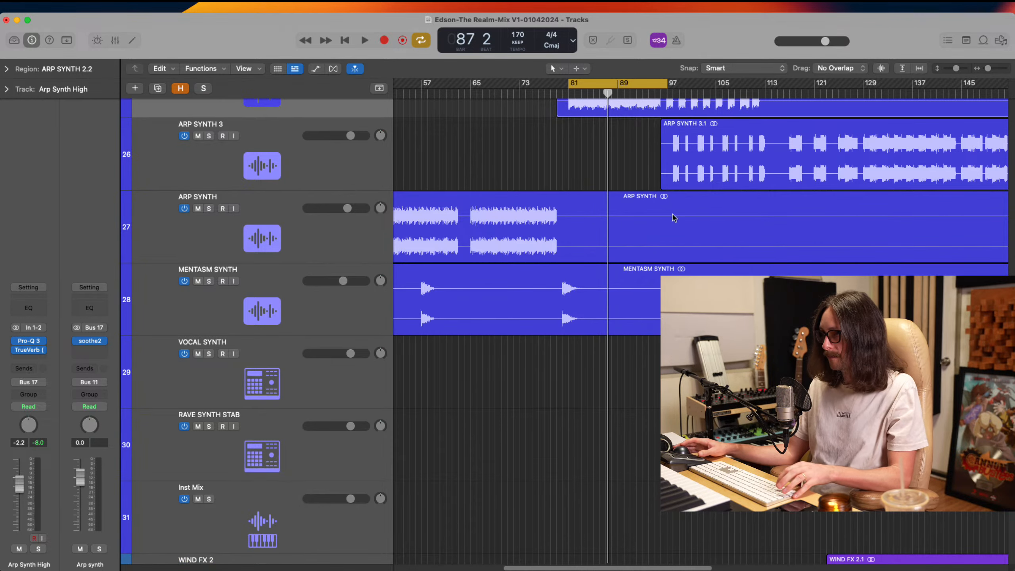
Play the cycle section from bar 81 and open soothe2 on the Arp synth bus to check its reduction
key(space)
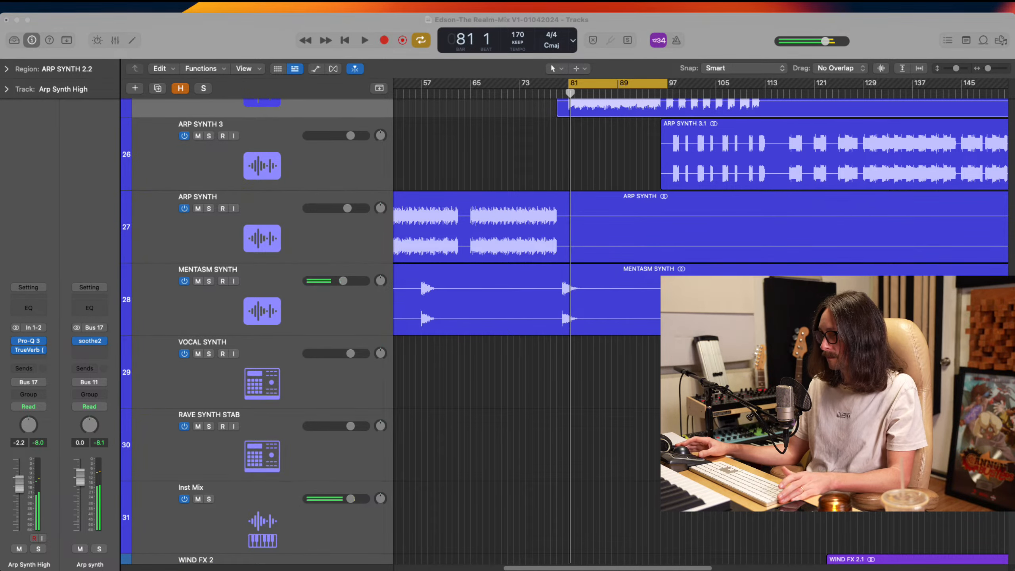
scroll(360, 260, up, 5)
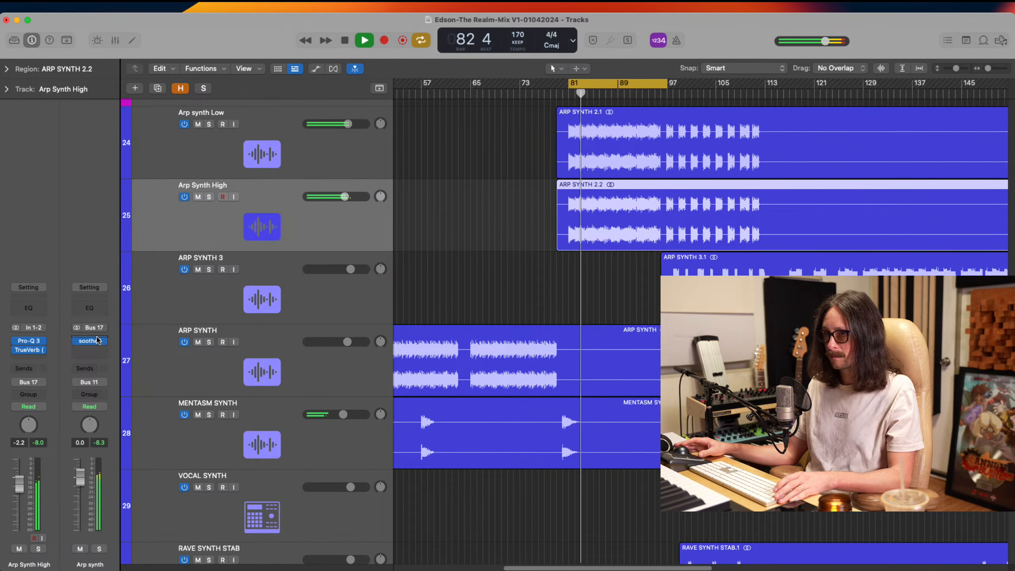
click(92, 341)
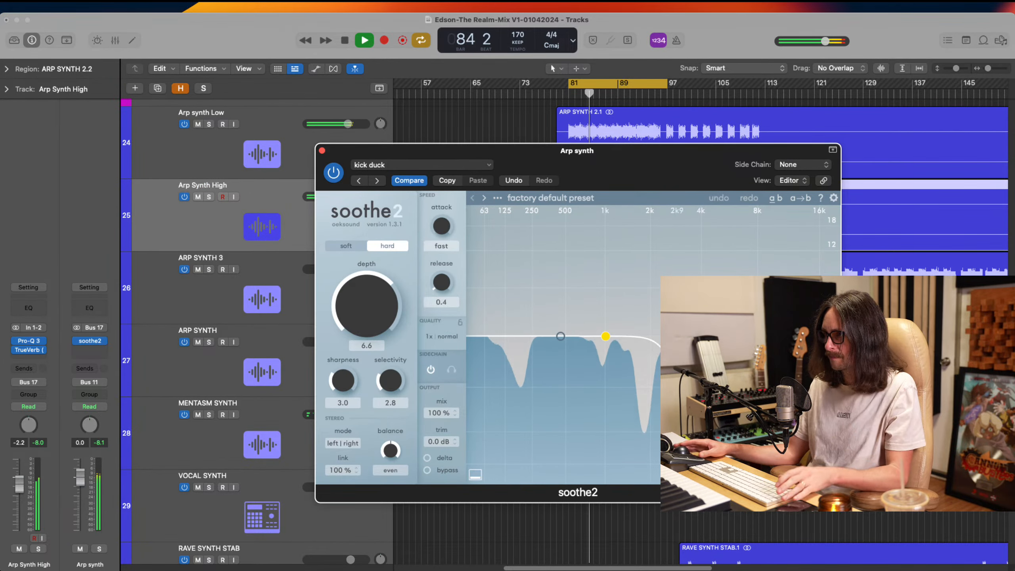
Try soothe2's high cut at 2 kHz and depth at 5.6 on the Arp synth bus, and stop playback
drag(670, 336, 650, 337)
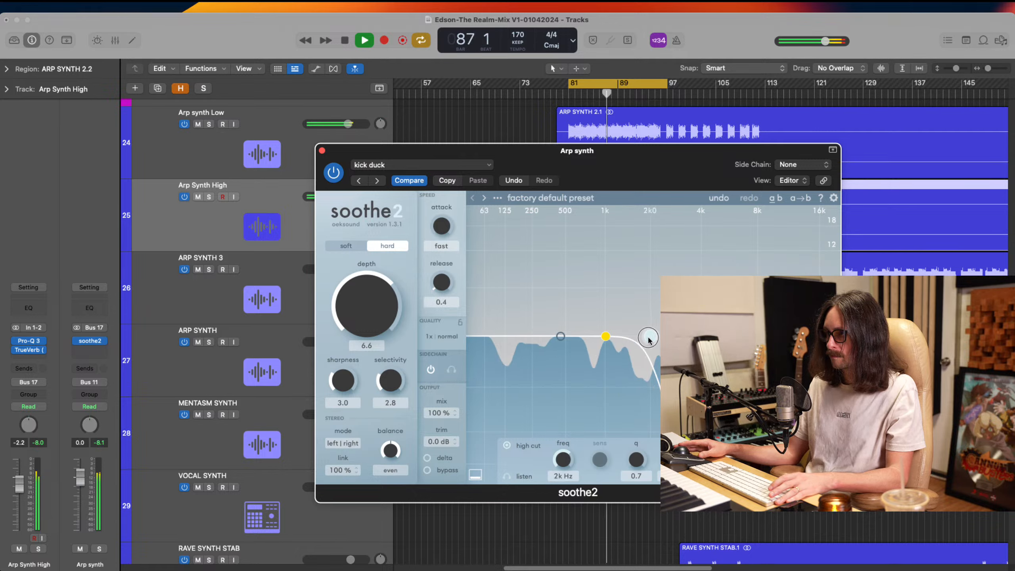
drag(391, 304, 392, 311)
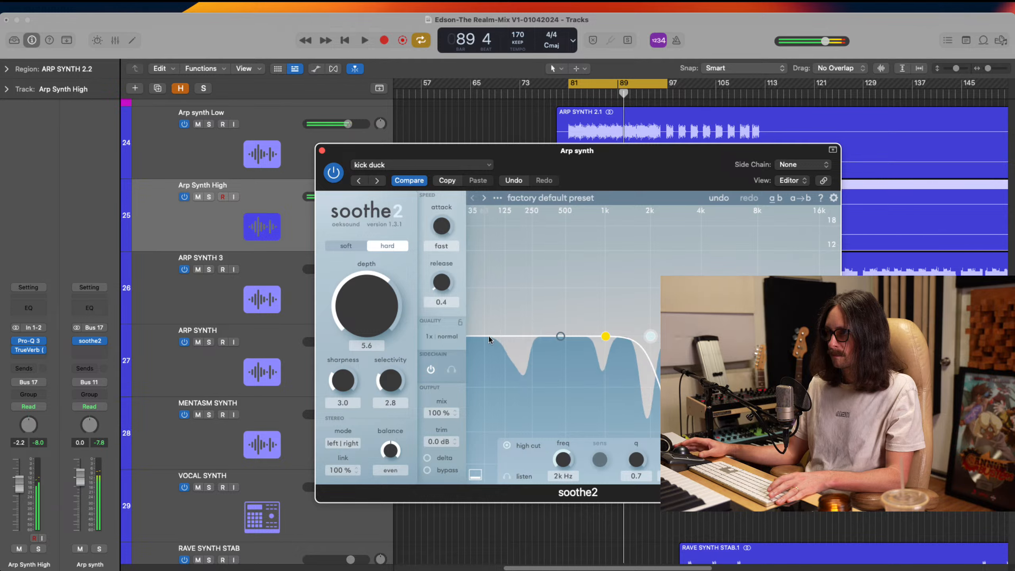
key(space)
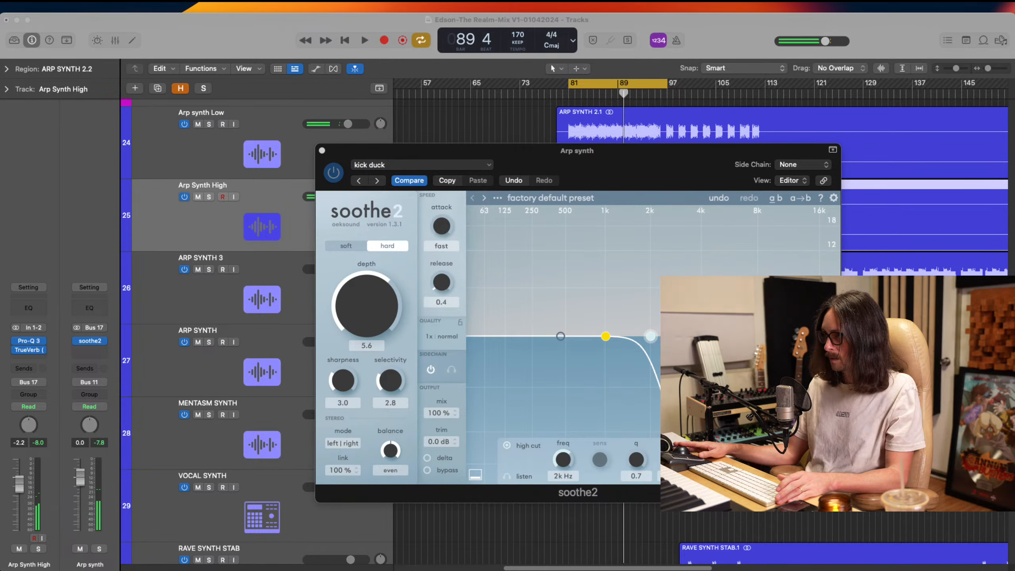
Set the side chain source of soothe2 on the Arp synth bus to Bus 5, the kick sidechain
click(453, 299)
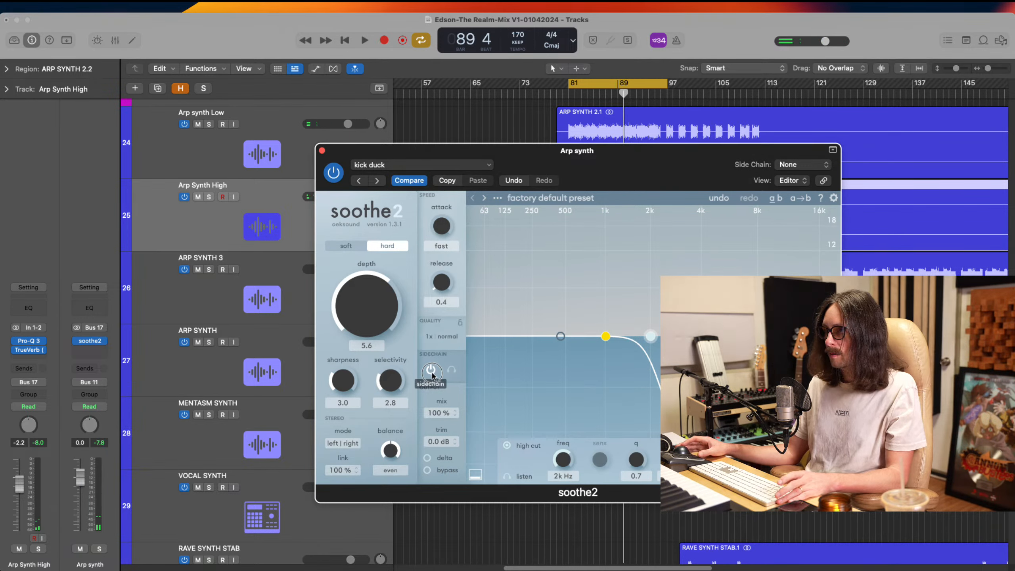
click(825, 163)
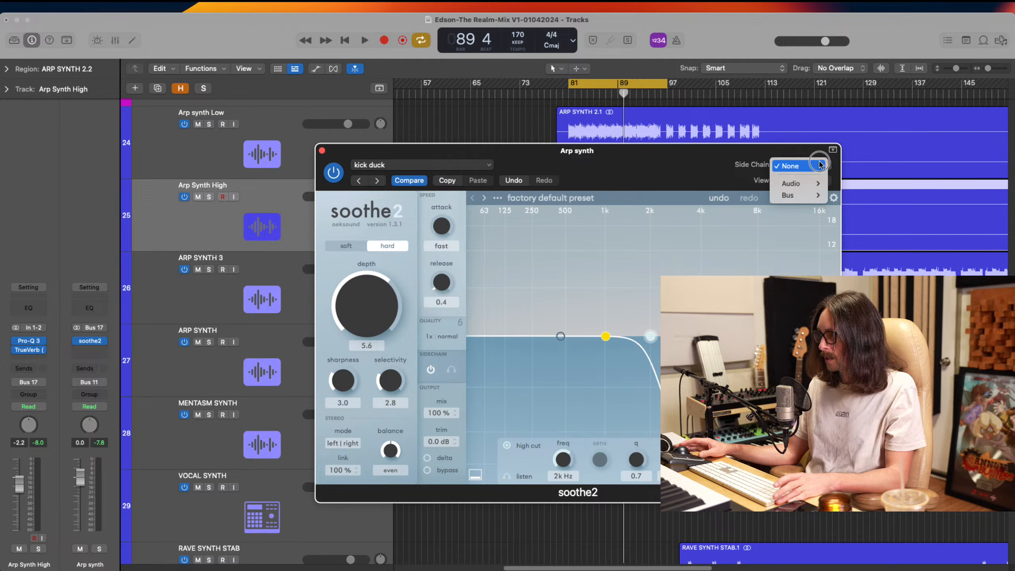
mouse_move(793, 195)
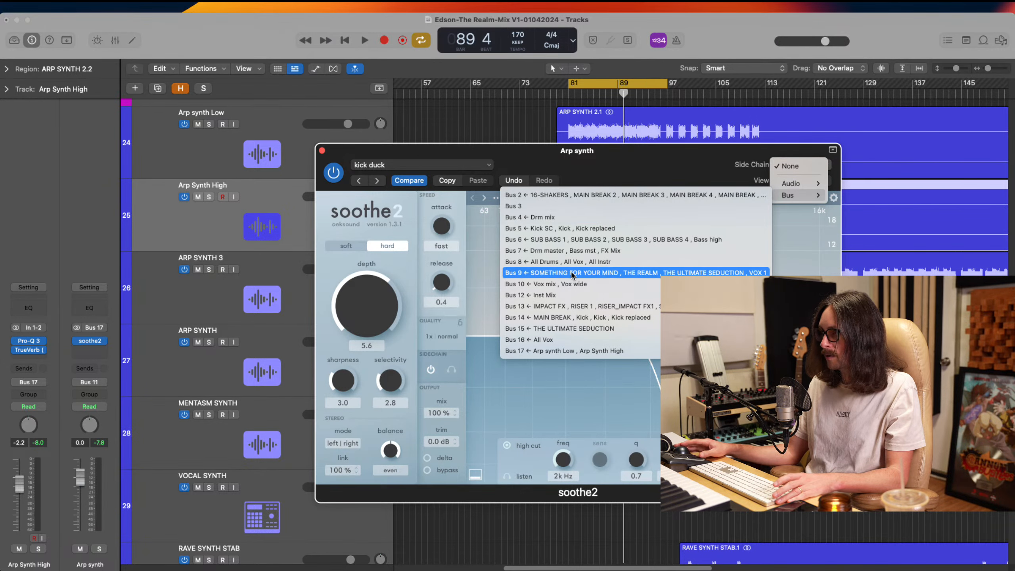
click(558, 229)
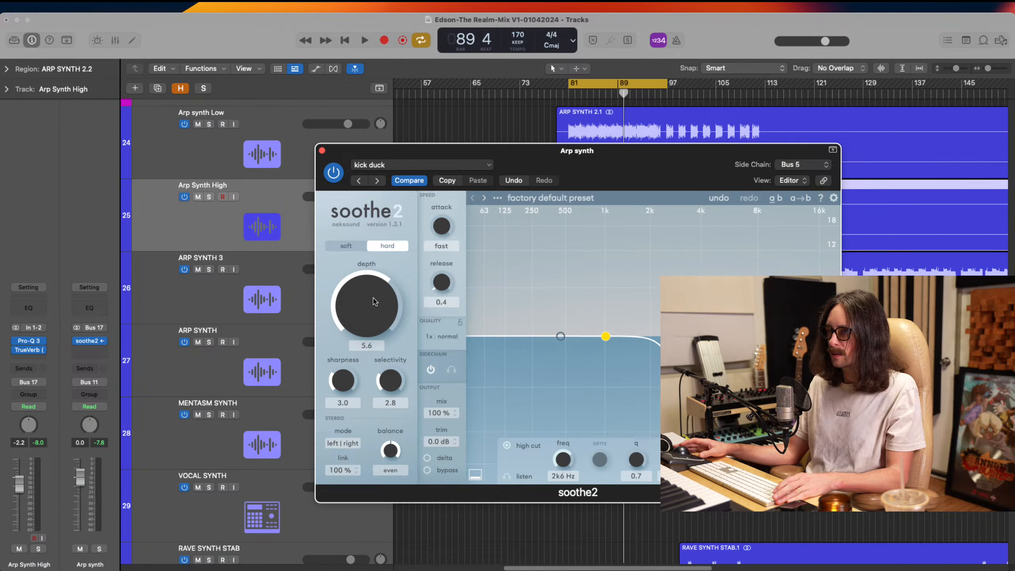
key(super+Tab)
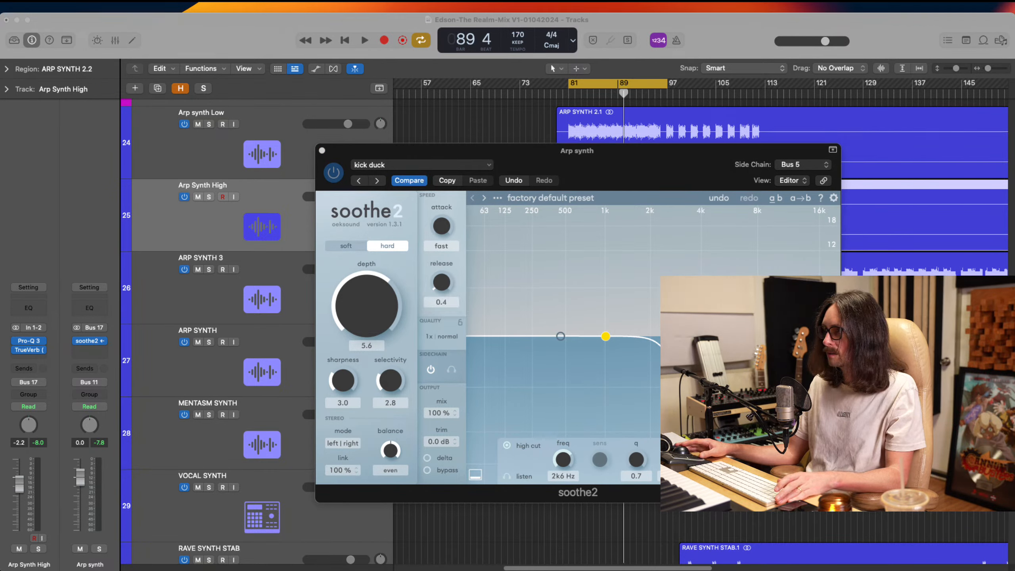
key(super+Tab)
During playback, set soothe2's depth to 7.1, sharpness to 3.5 and high cut to 3.3 kHz, and close the plug-in
key(space)
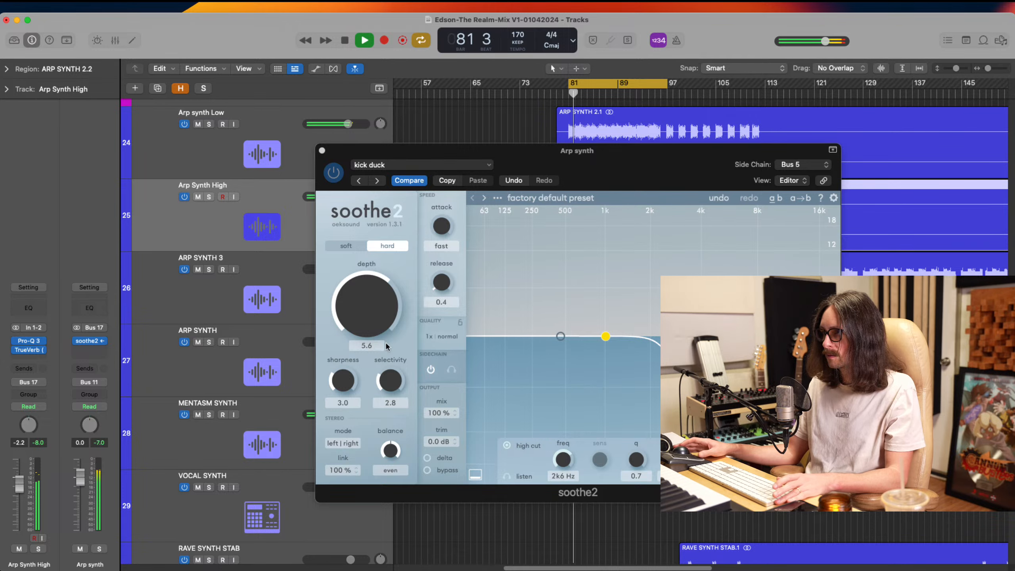
drag(378, 329, 377, 326)
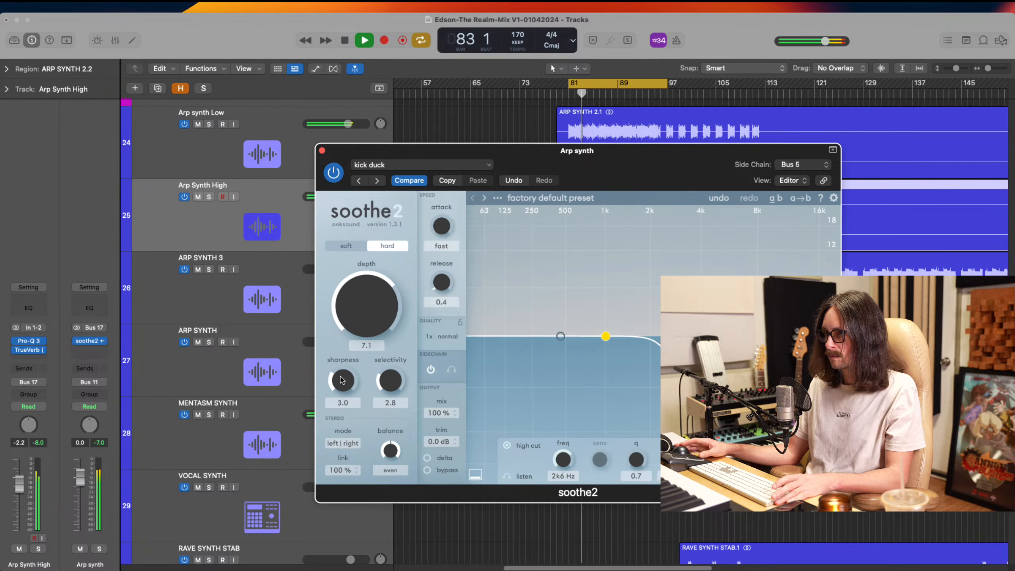
drag(343, 380, 343, 375)
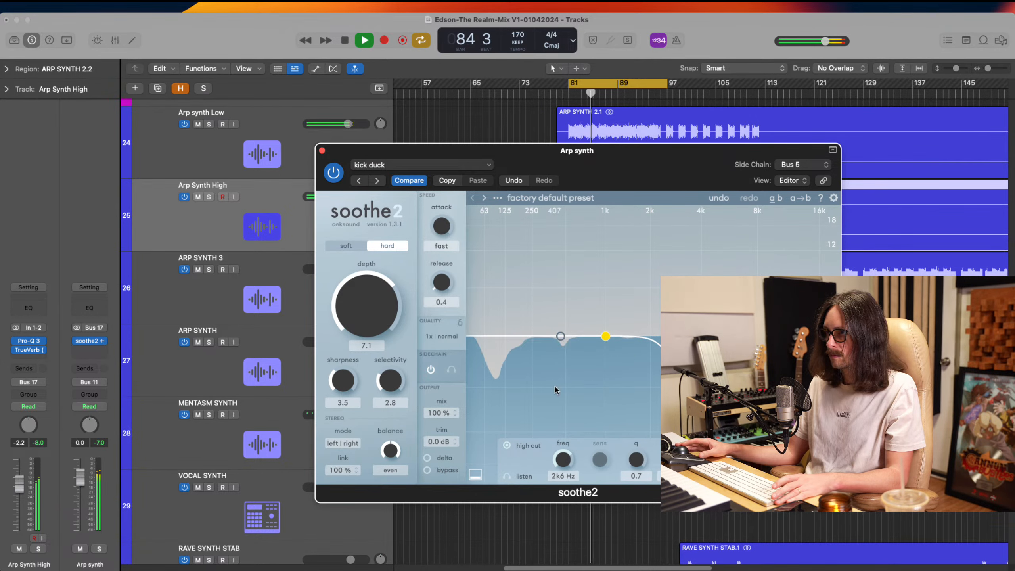
drag(668, 336, 681, 336)
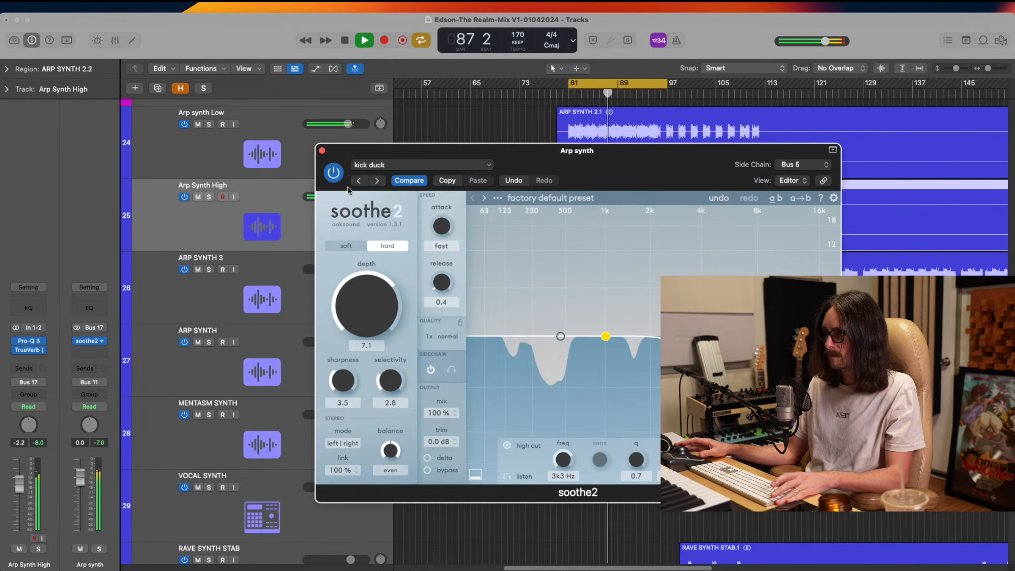
click(322, 152)
scroll(459, 236, up, 1)
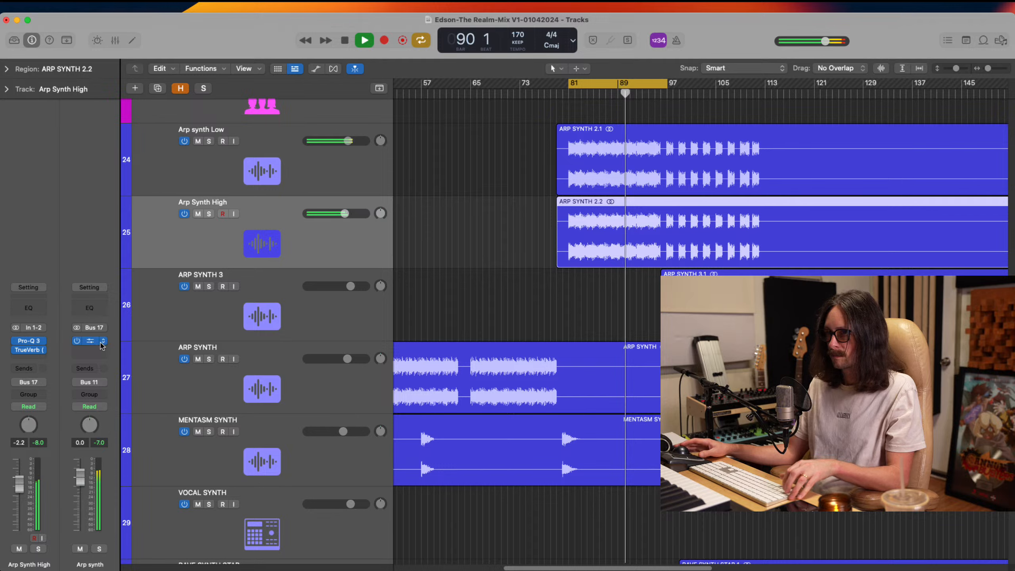
key(space)
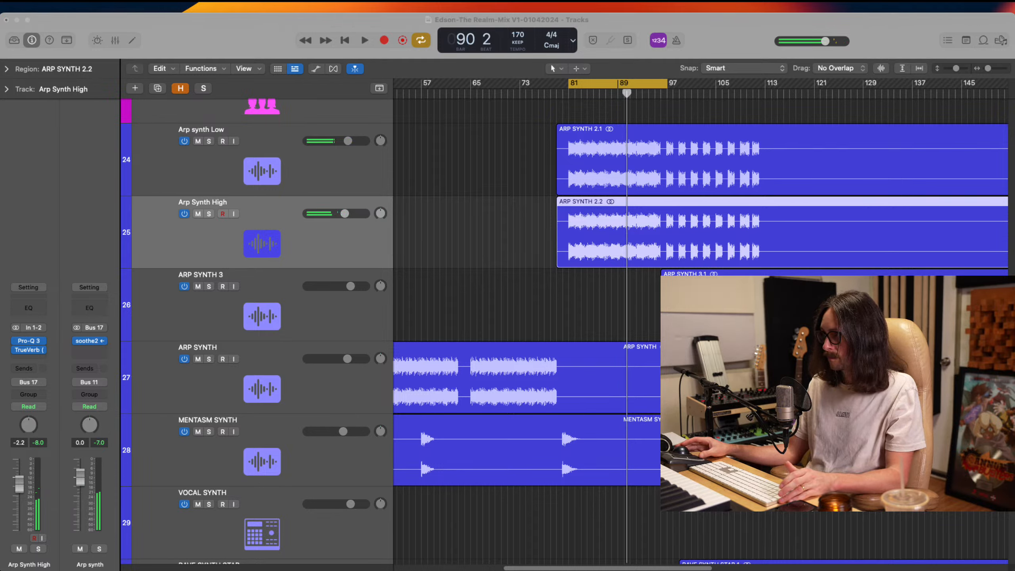
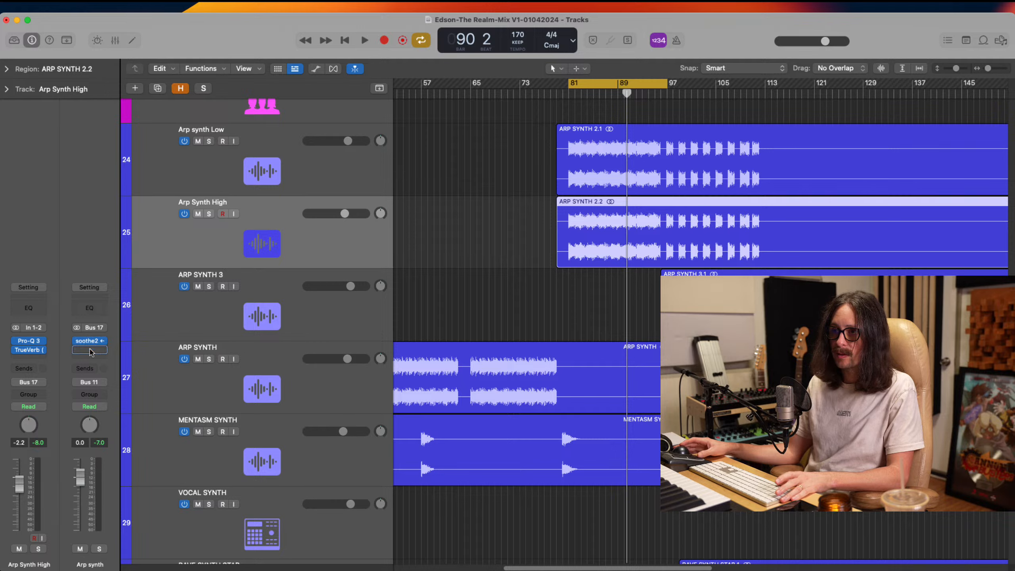
Insert the RCompressor (s) plug-in ahead of soothe2 on the Arp synth bus
click(100, 340)
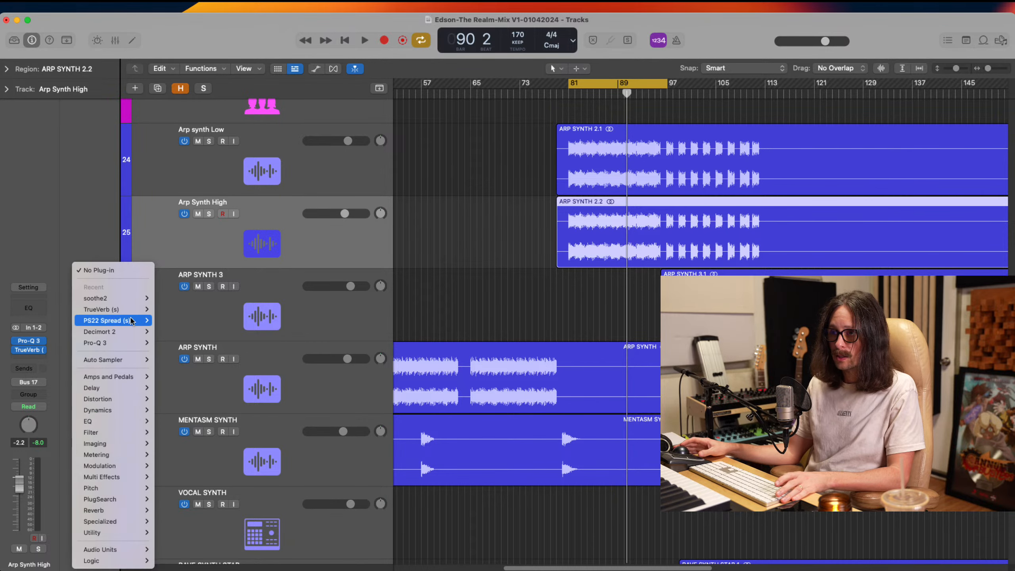
mouse_move(125, 332)
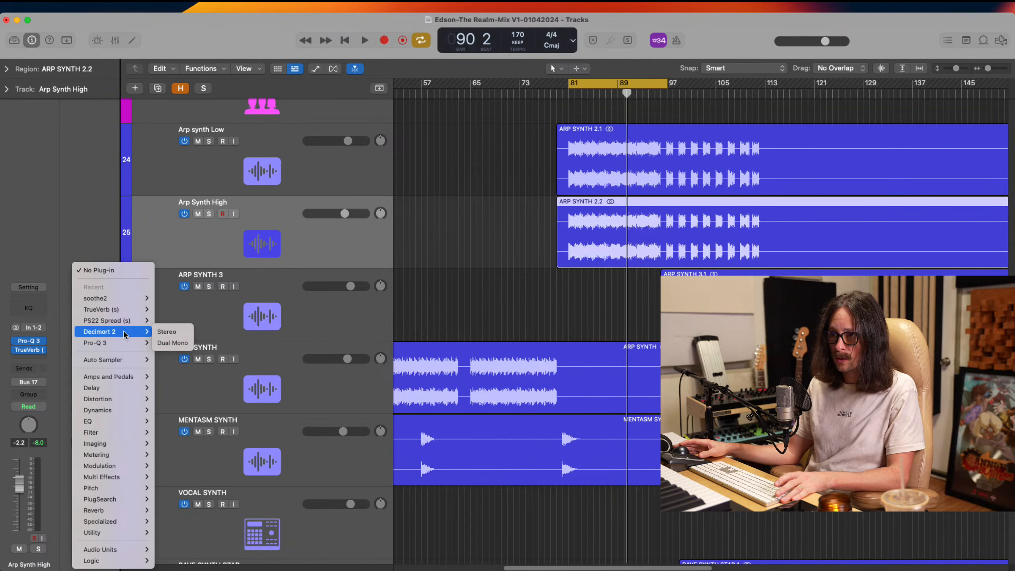
click(58, 343)
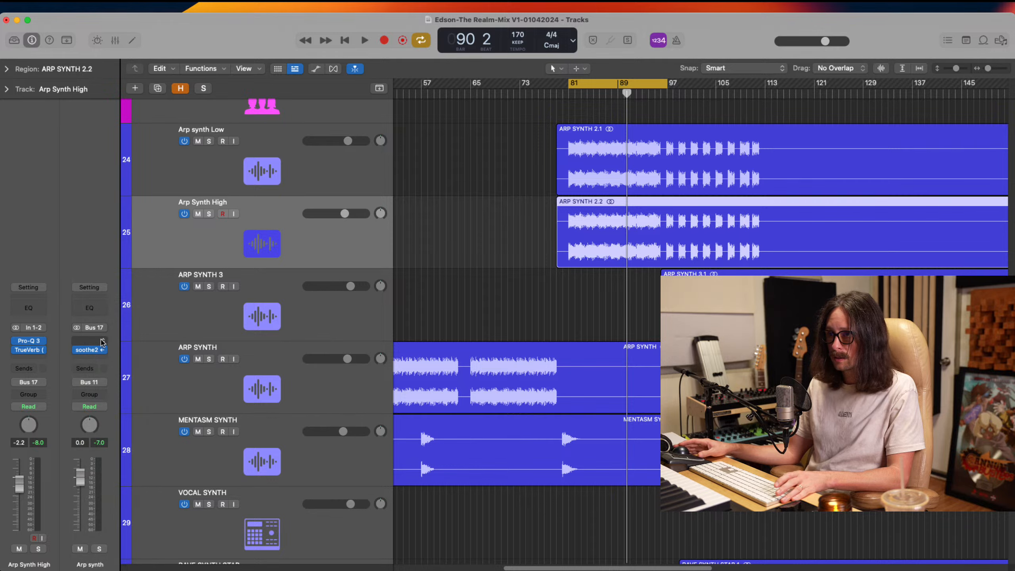
key(ctrl+space)
text(r)
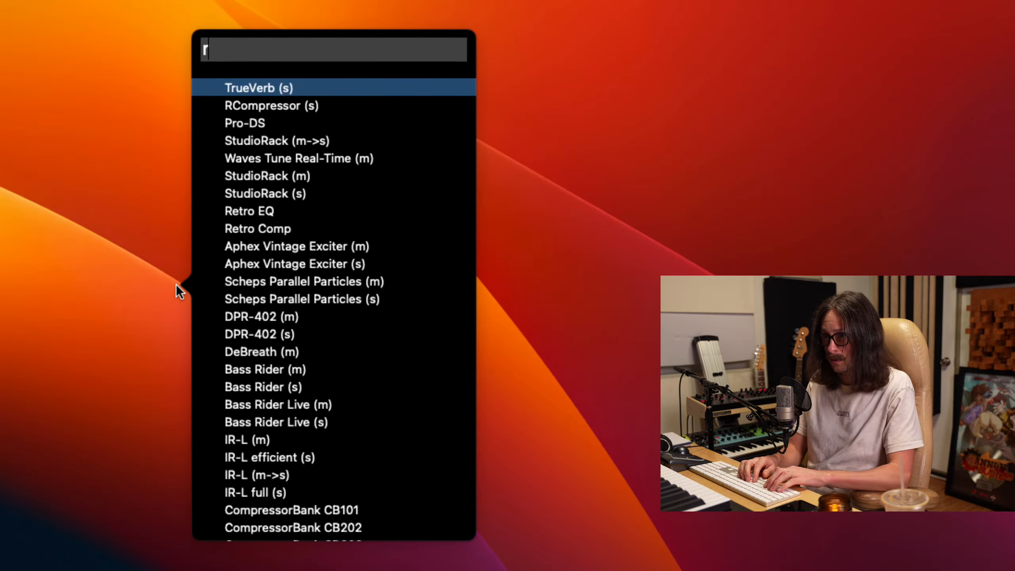
text(com)
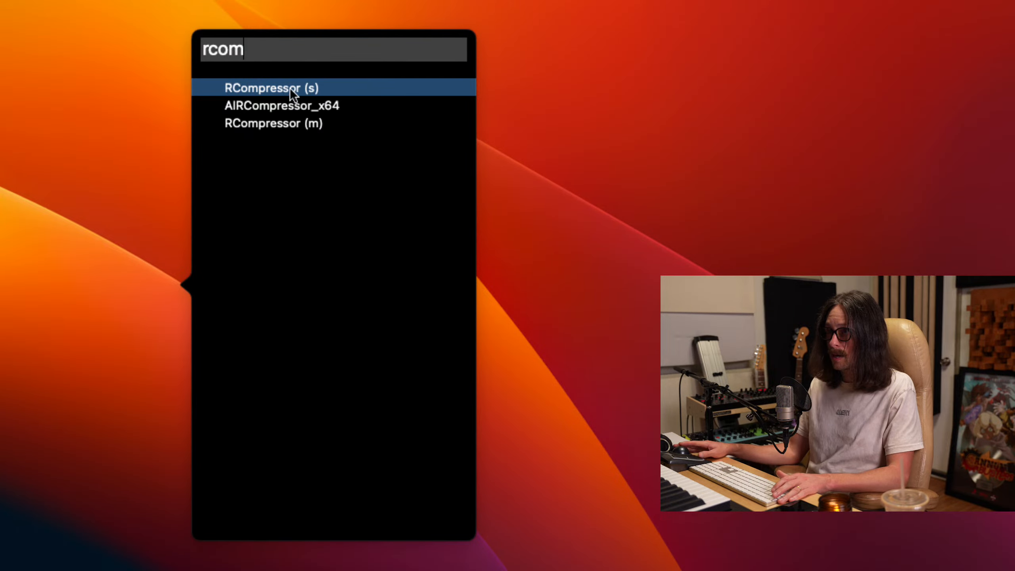
key(Return)
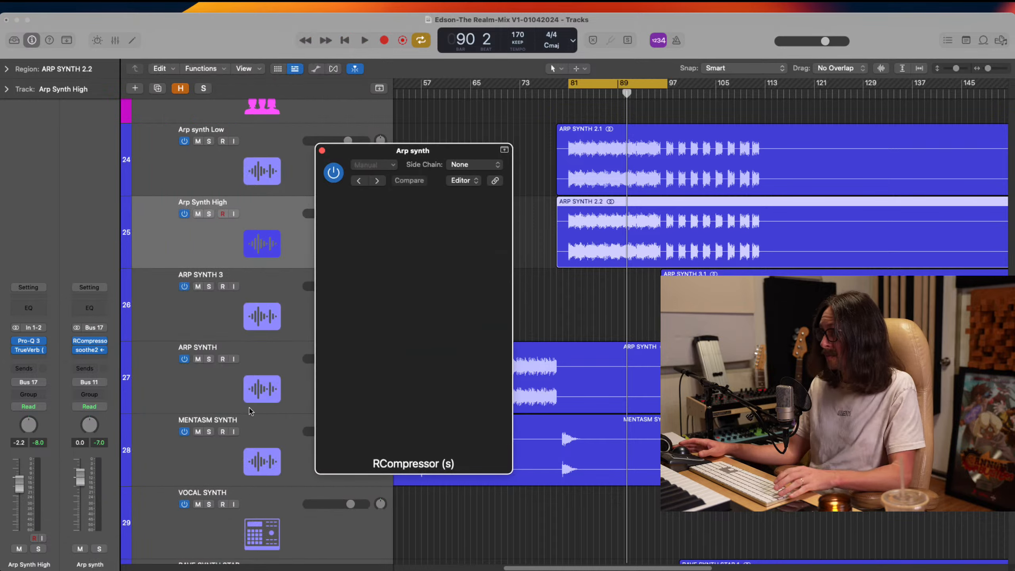
Set RCompressor's ratio to 3.99, threshold to -3.8, attack to 33.6 and release to 27.1, and play the cycle section
drag(405, 278, 424, 312)
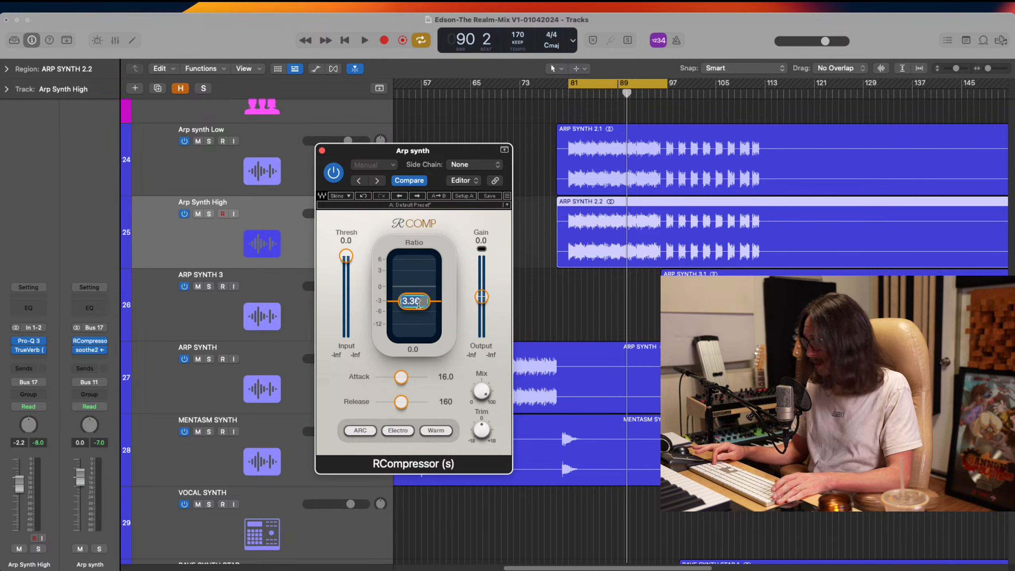
drag(418, 303, 419, 306)
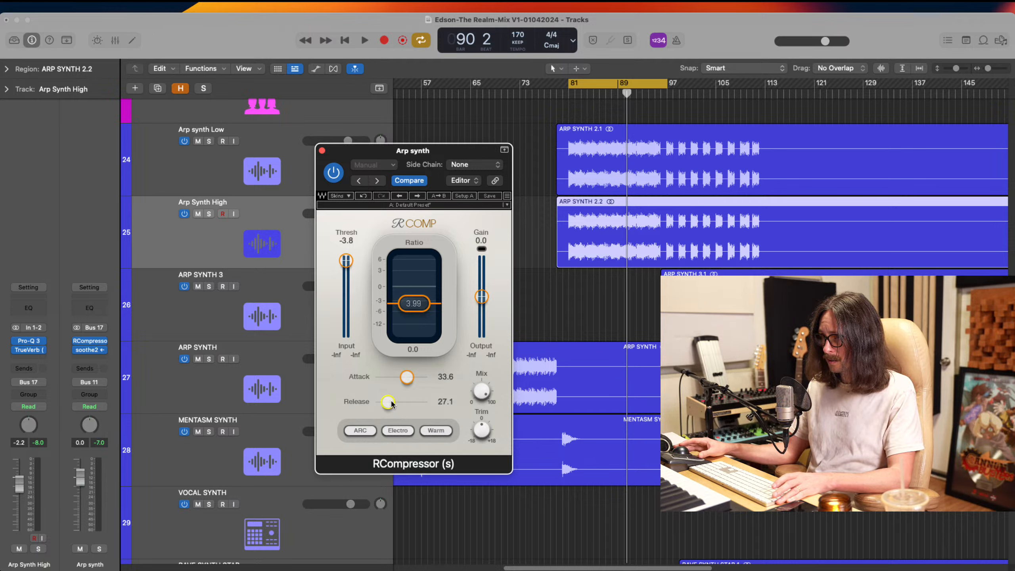
key(super+Tab)
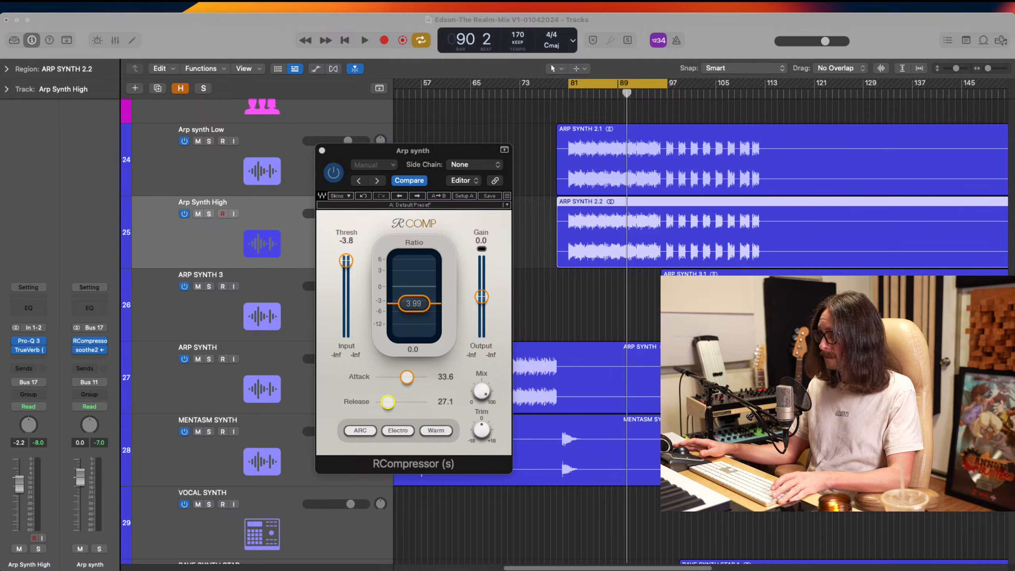
click(600, 317)
key(space)
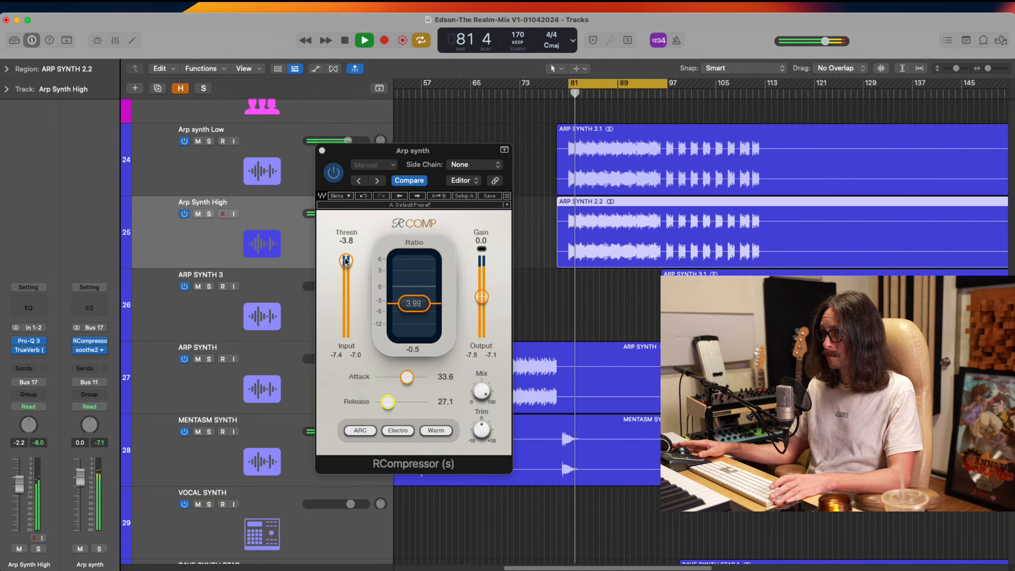
During playback, set RCompressor's threshold to -14.5, attack to 40.8, gain to 3.4 and ratio to 4.09
drag(346, 261, 354, 306)
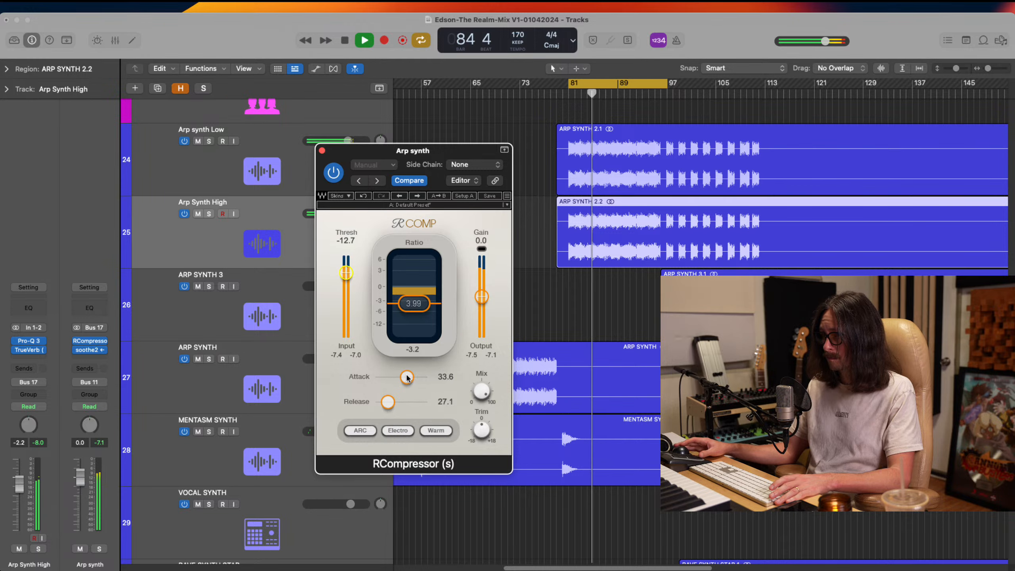
drag(407, 376, 416, 372)
drag(483, 302, 488, 270)
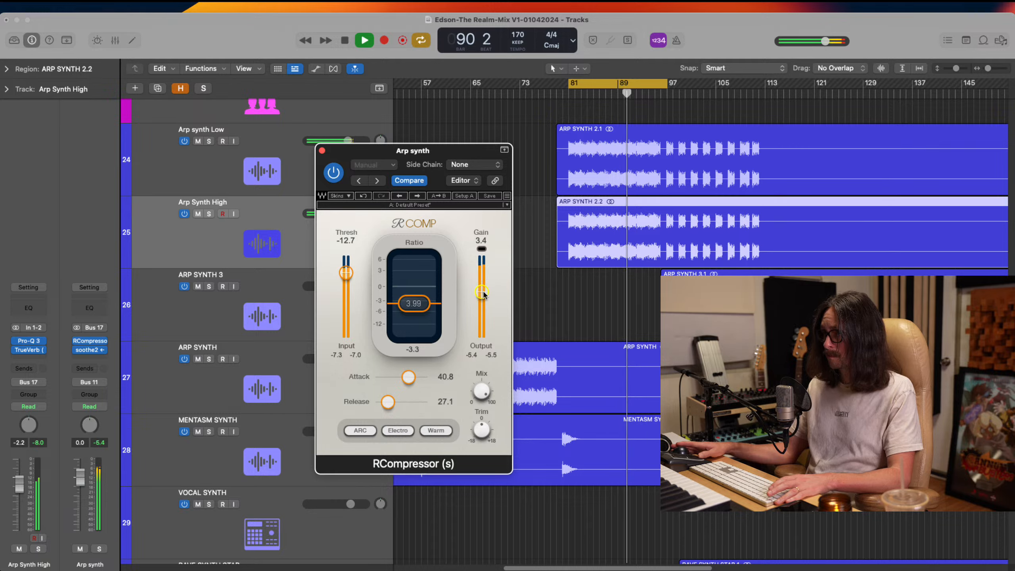
drag(410, 304, 411, 305)
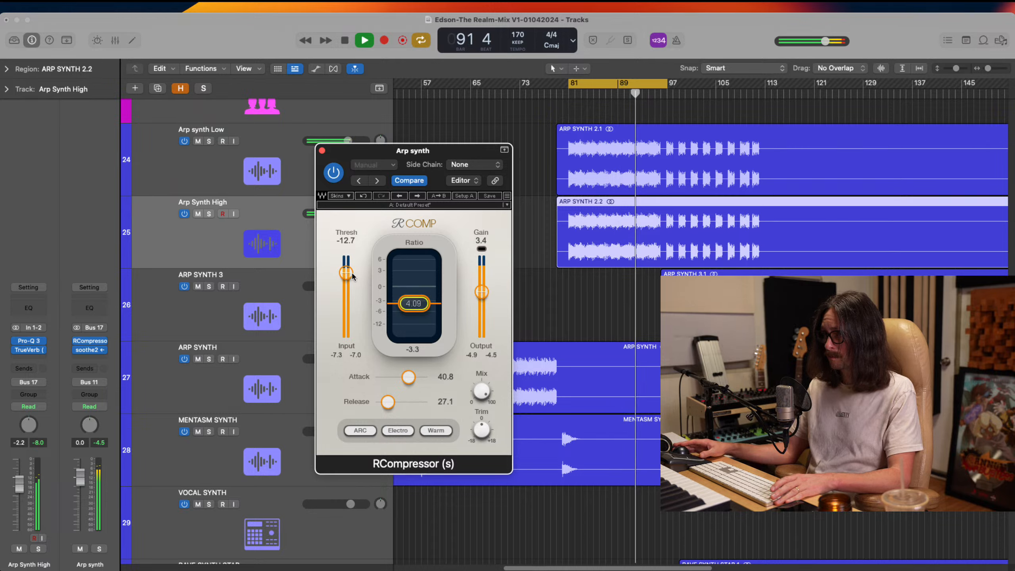
mouse_move(347, 274)
mouse_down()
mouse_move(354, 313)
mouse_move(365, 260)
mouse_move(354, 282)
mouse_up()
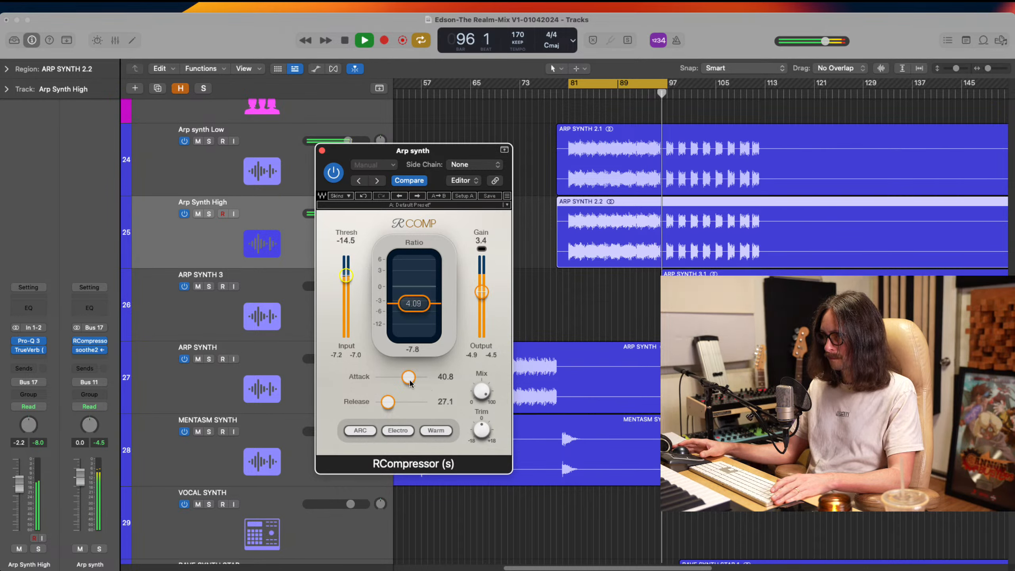
Switch RCompressor on the Arp synth bus to Opto and set attack to 74.5, release to 27.1 and gain to 3.2
drag(408, 377, 392, 433)
click(392, 432)
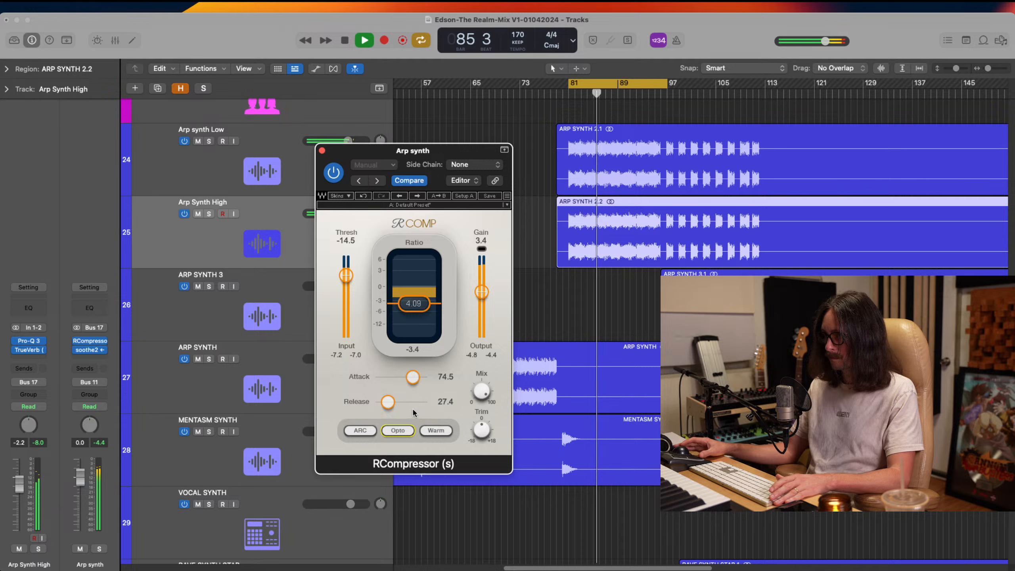
drag(392, 402, 390, 403)
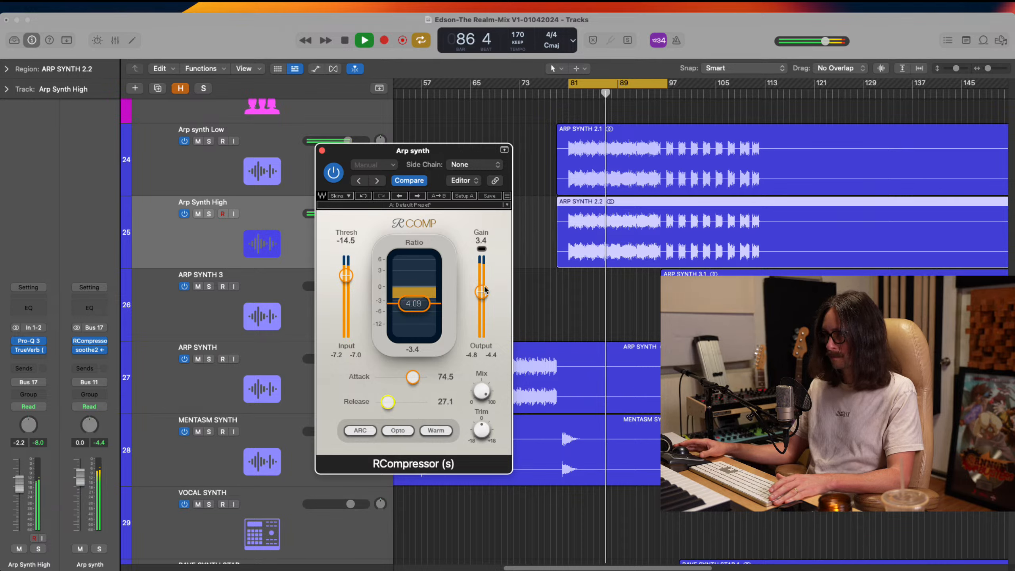
drag(482, 292, 482, 294)
Bypass and re-enable RCompressor to compare the Arp synth bus with and without compression, and close the plug-in
click(332, 179)
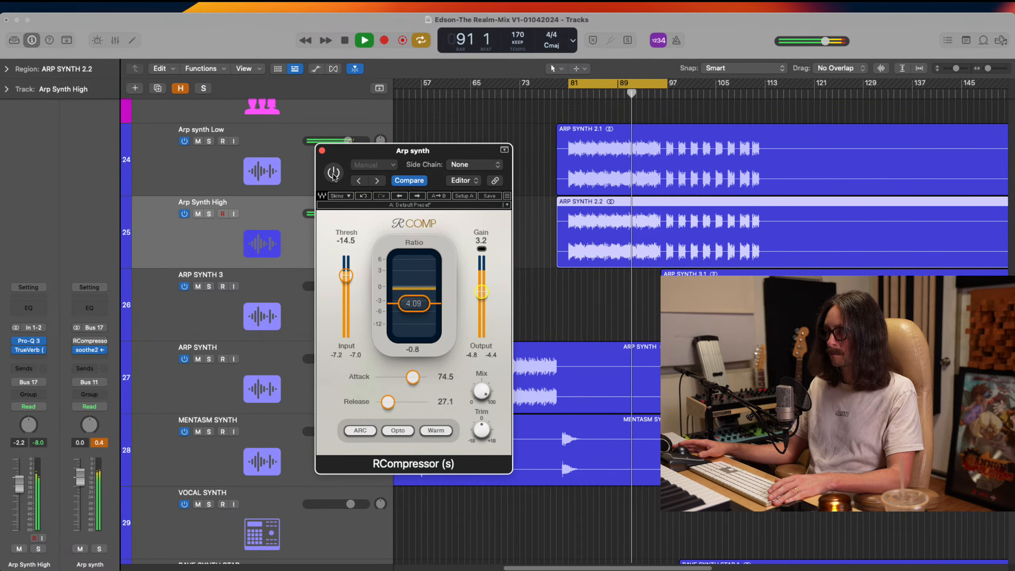
click(333, 173)
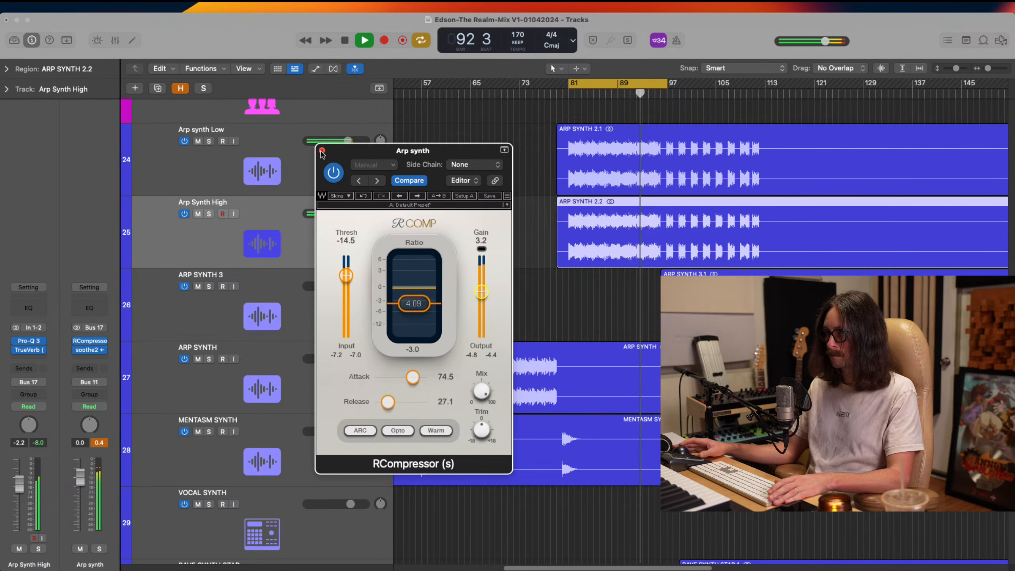
click(322, 150)
Select the MAIN BREAK 2 track and check its UAD Empirical Labs FATSO Jr during playback
scroll(501, 280, up, 1)
scroll(501, 280, up, 20)
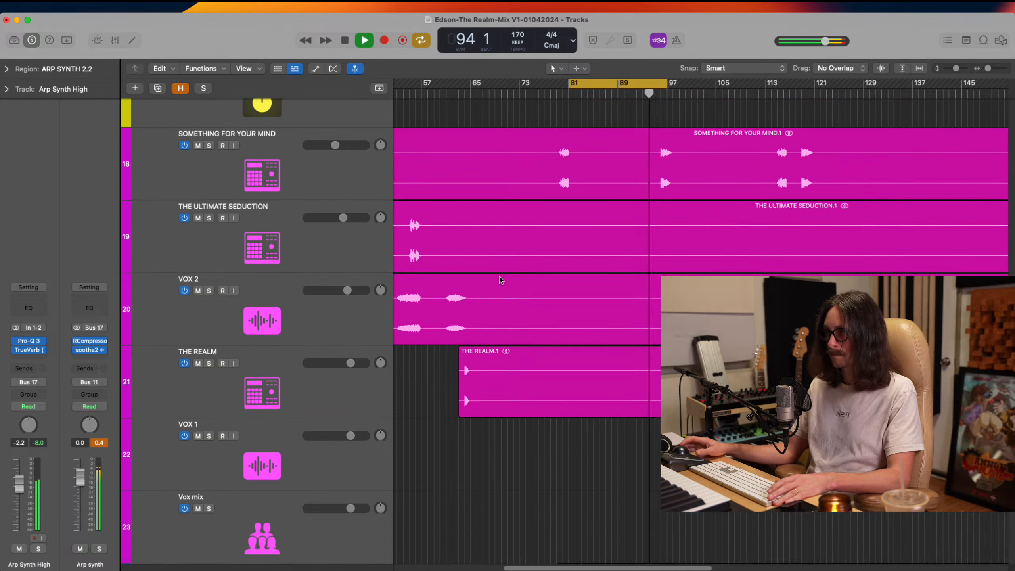
scroll(519, 280, up, 10)
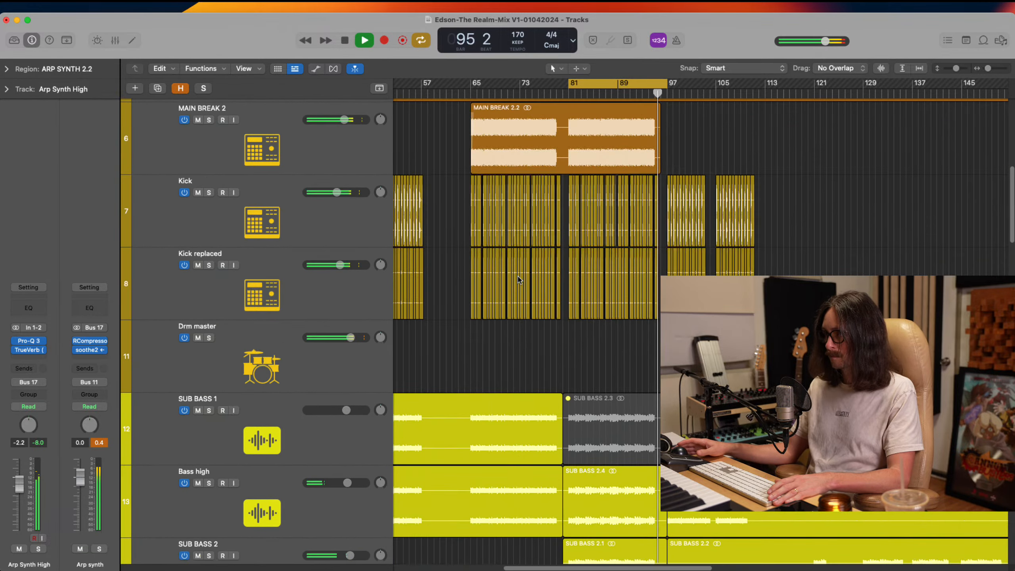
click(300, 240)
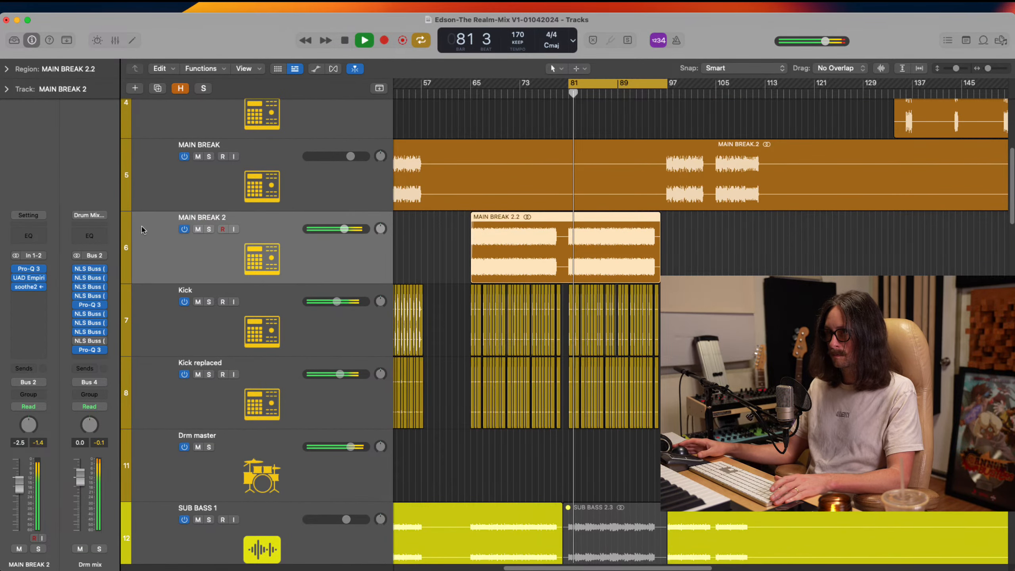
click(29, 277)
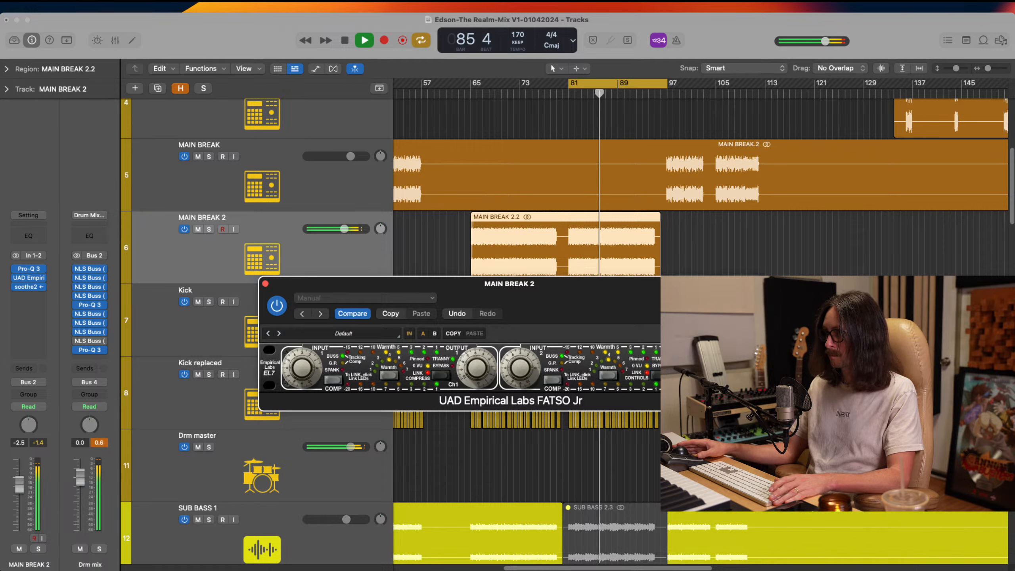
click(265, 284)
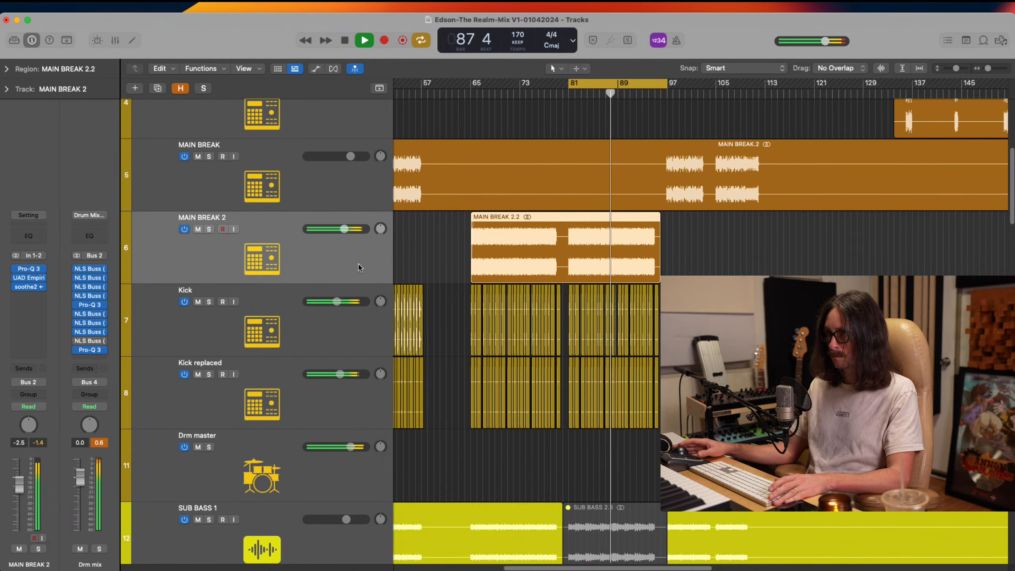
Add an 18 dB/oct high cut at about 15650 Hz in Pro-Q 3 on MAIN BREAK 2, and restart the cycle playback
click(28, 269)
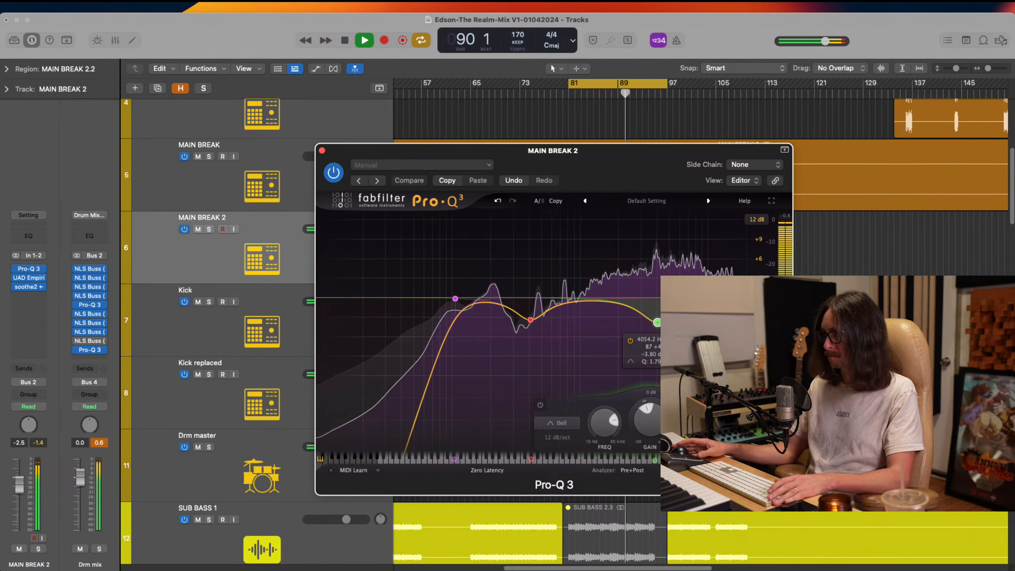
double_click(739, 300)
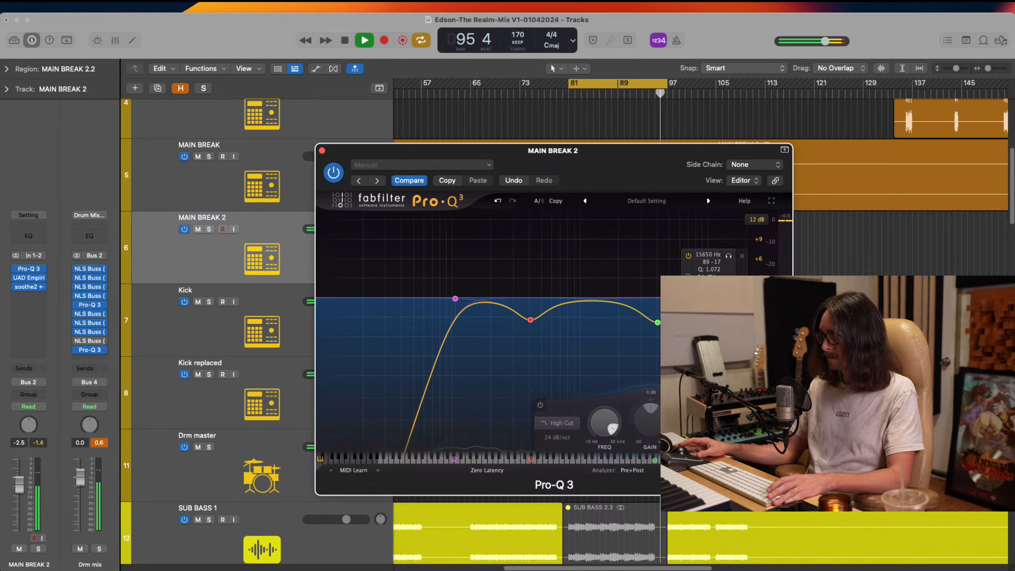
key(space)
key(space)
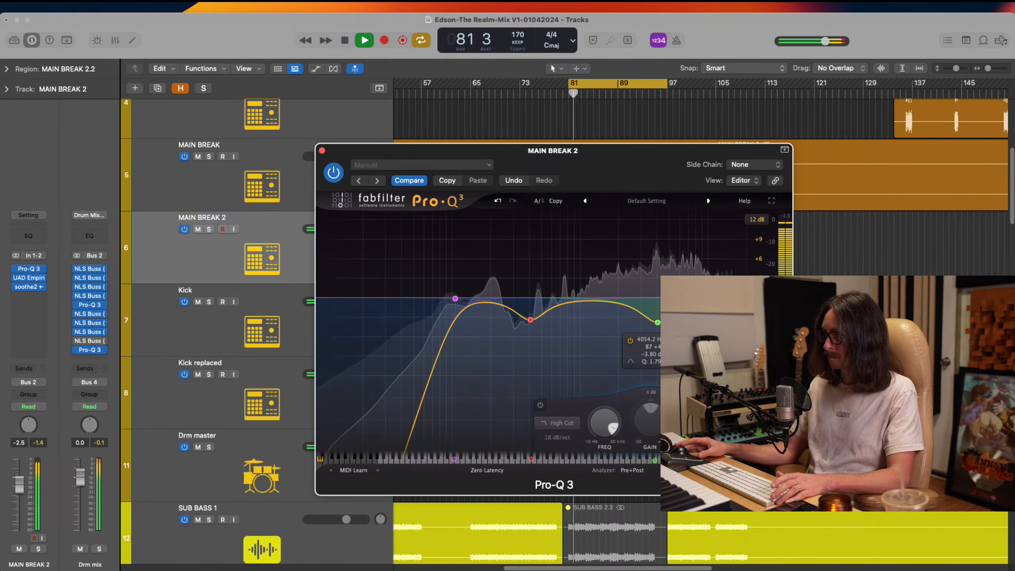
Ease the upper-mid dip in MAIN BREAK 2's Pro-Q 3 to -3.46 dB at 4069.6 Hz and add a slight bell boost below it
click(658, 322)
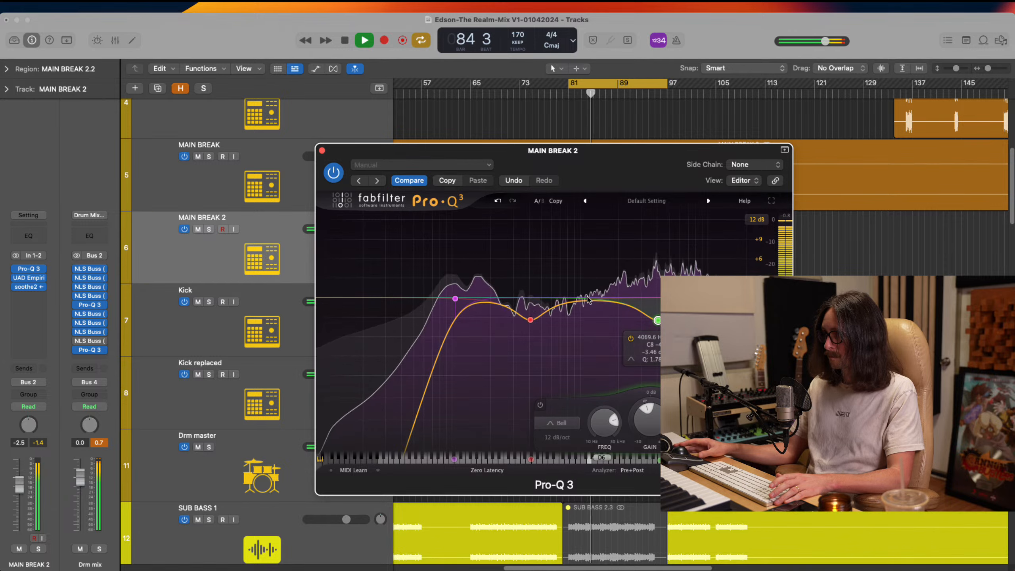
drag(582, 283, 583, 293)
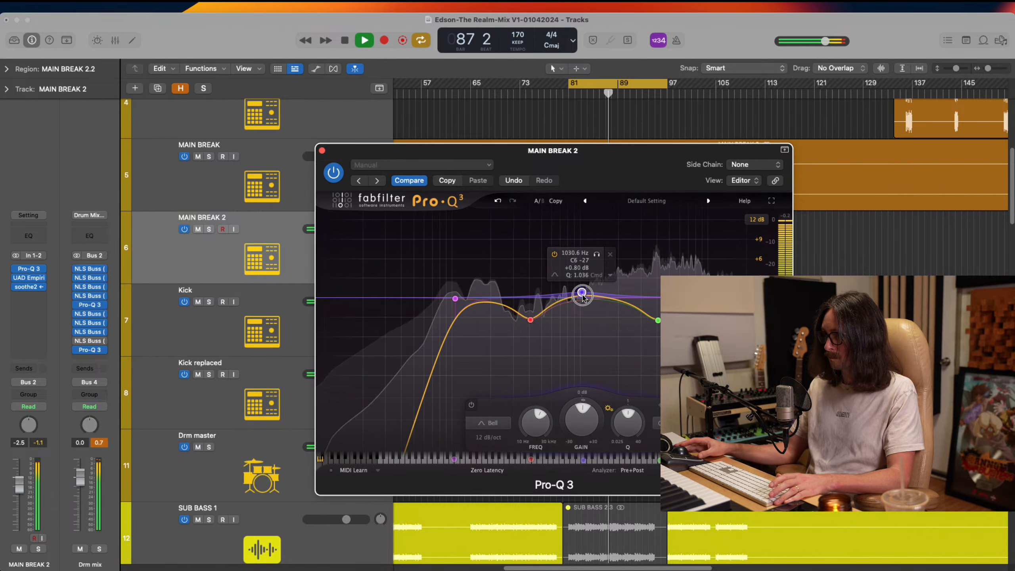
Set MAIN BREAK 2's low-mid dip to -3.05 dB at 412.67 Hz and its low cut to 76.851 Hz, and close Pro-Q 3
click(529, 320)
drag(529, 320, 530, 316)
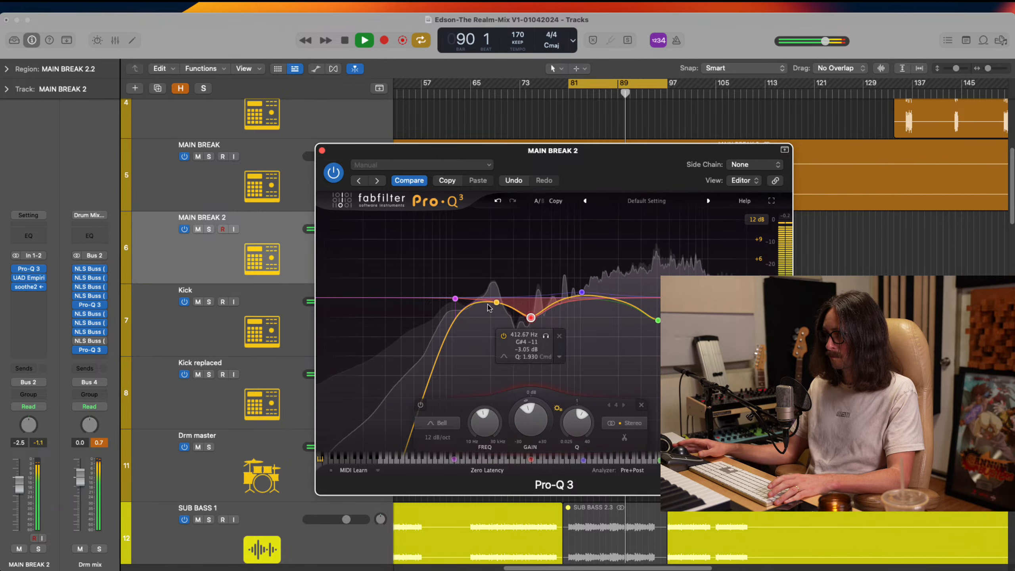
mouse_move(455, 299)
mouse_down()
mouse_move(425, 300)
mouse_move(454, 300)
mouse_move(439, 292)
mouse_up()
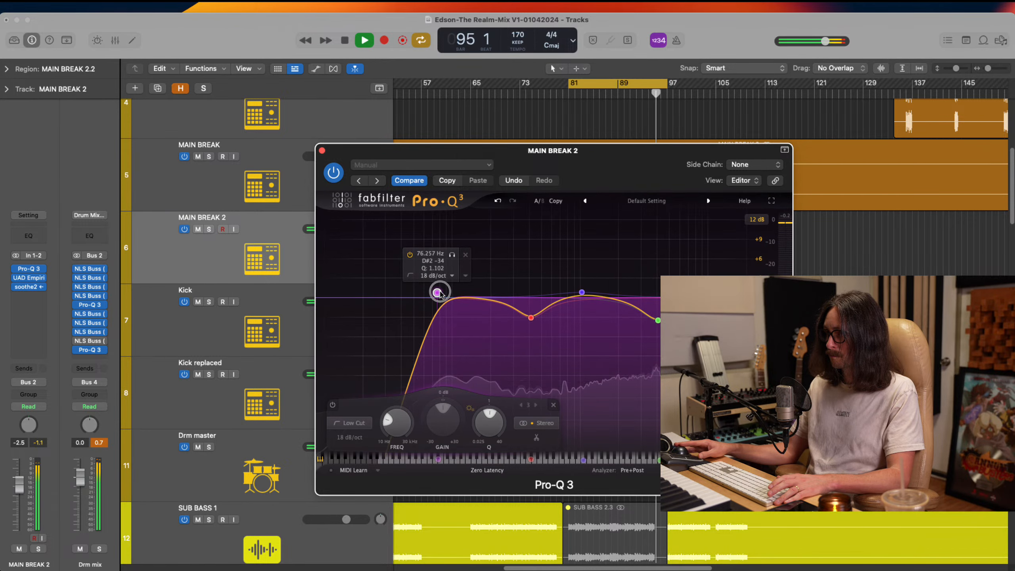
click(322, 151)
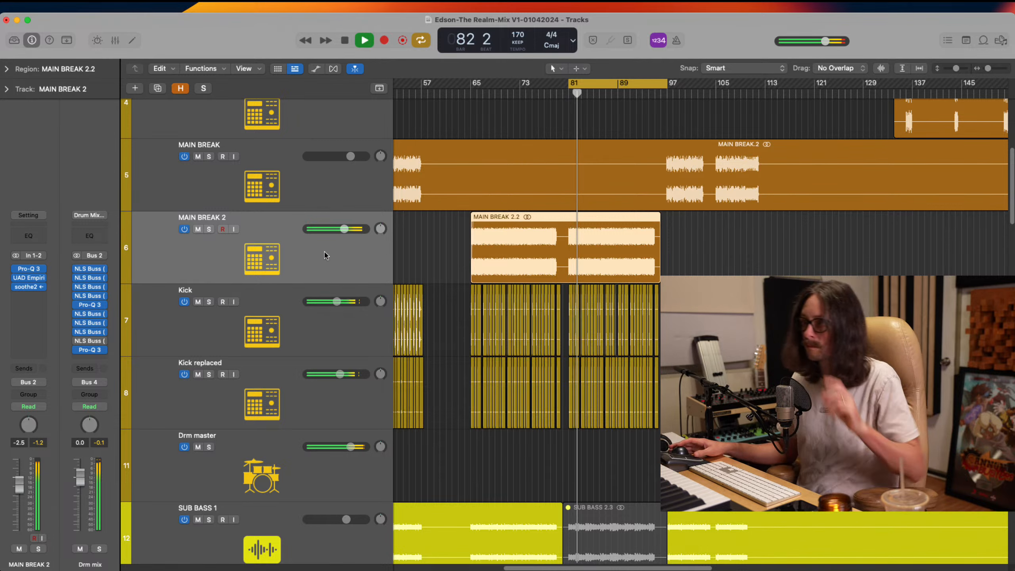
Set the MAIN BREAK 2 track volume to -2.4 dB and restart playback from the start of the cycle section
click(343, 230)
drag(342, 229, 344, 229)
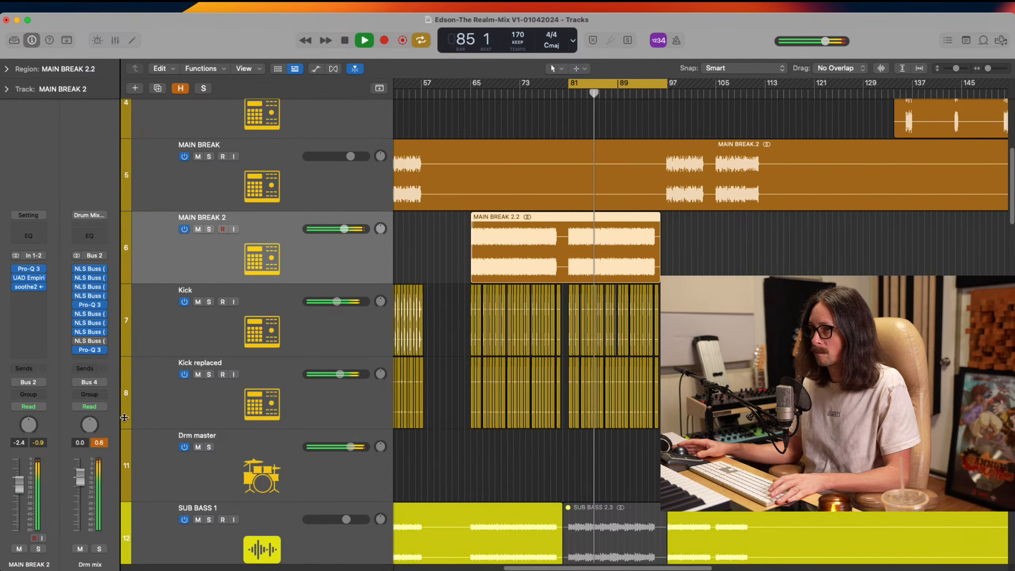
key(space)
key(space)
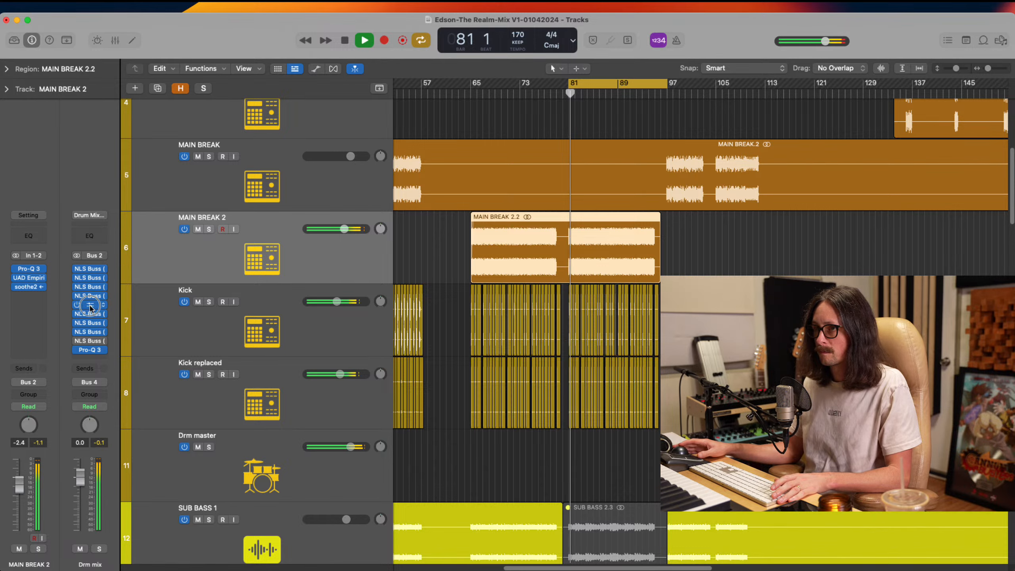
Open the first Pro-Q 3 on the Drm mix bus and add a bell cut of about -1.66 dB near 425.75 Hz
click(91, 304)
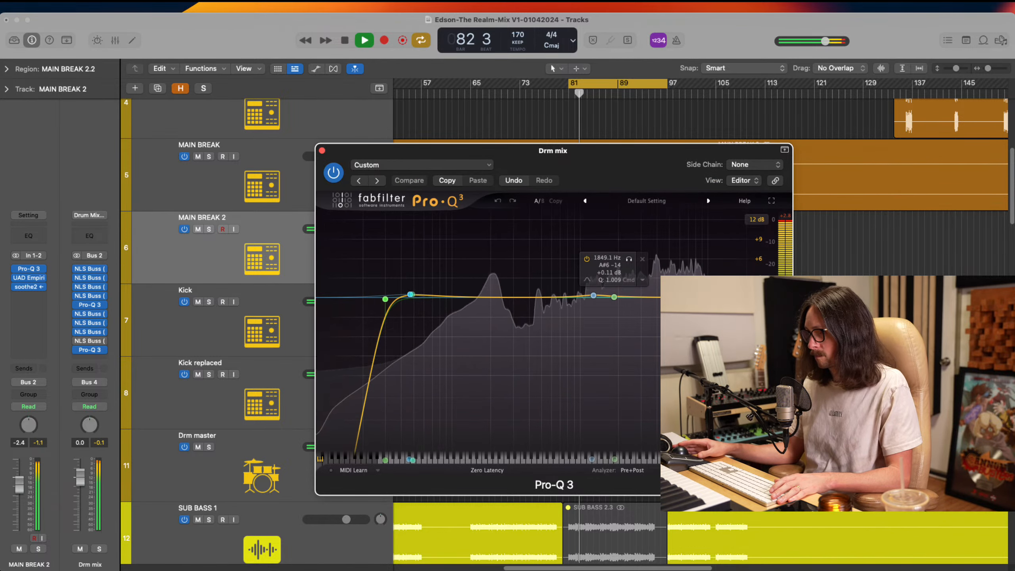
drag(510, 297, 534, 294)
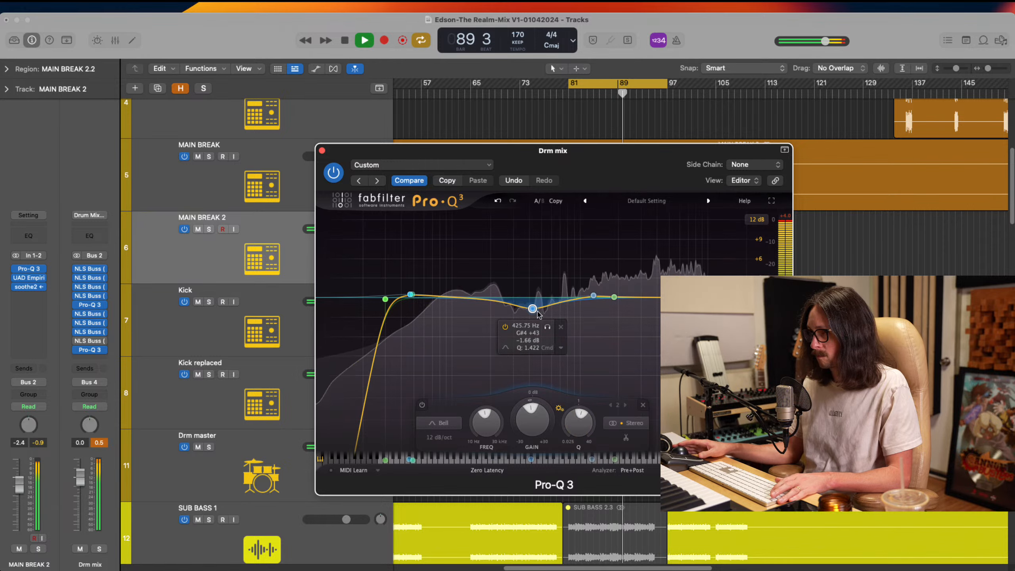
Sweep the Drm mix bus's low-mid bell through a boost near 709 Hz and settle it as a slight cut near 500 Hz
drag(536, 308, 542, 305)
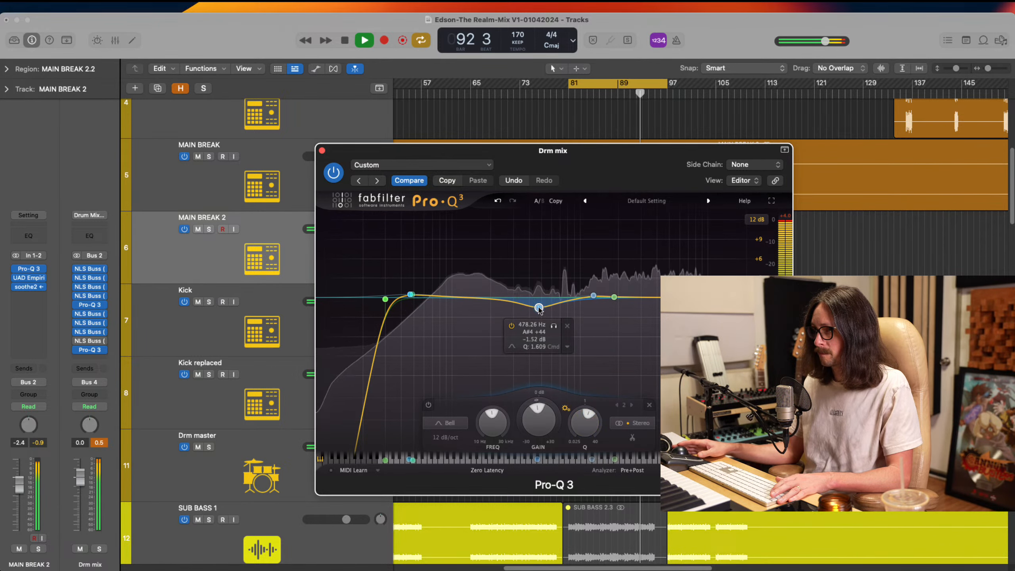
drag(539, 310, 523, 276)
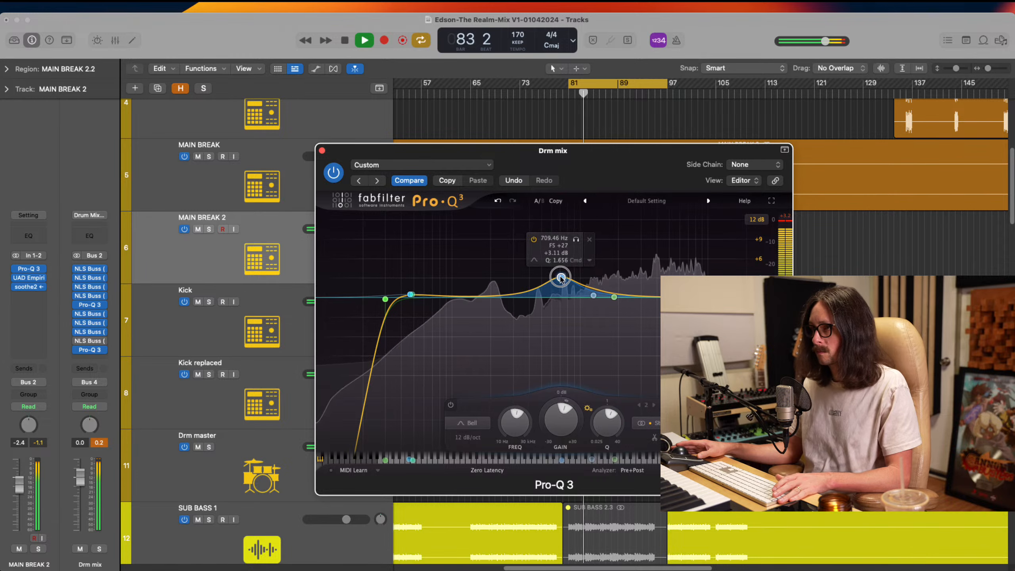
drag(558, 279, 553, 278)
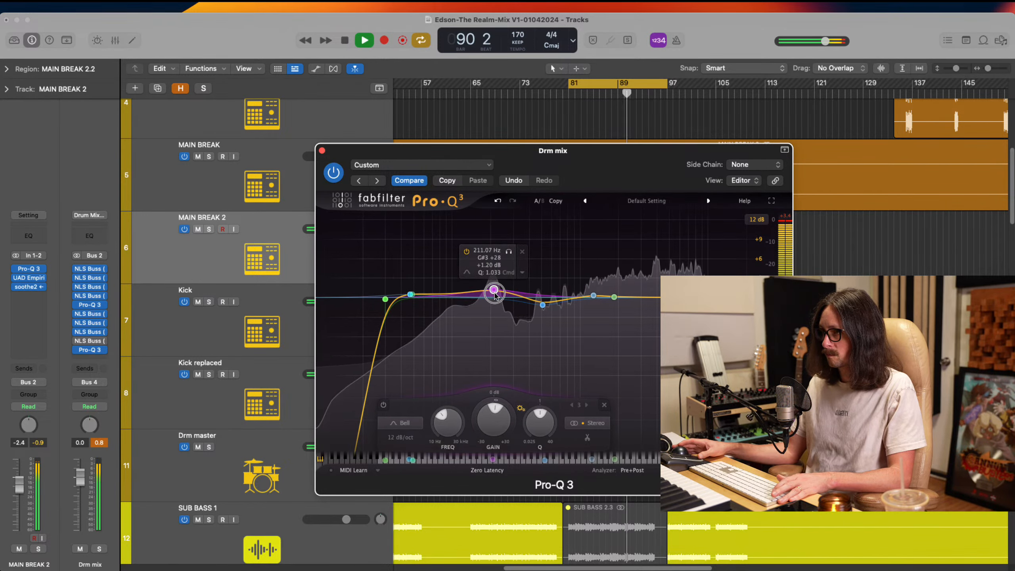
Add a bell cut of about 1 dB near 151 Hz to the Drm mix Pro-Q 3 and narrow it to a Q of 1.709
drag(512, 251, 490, 253)
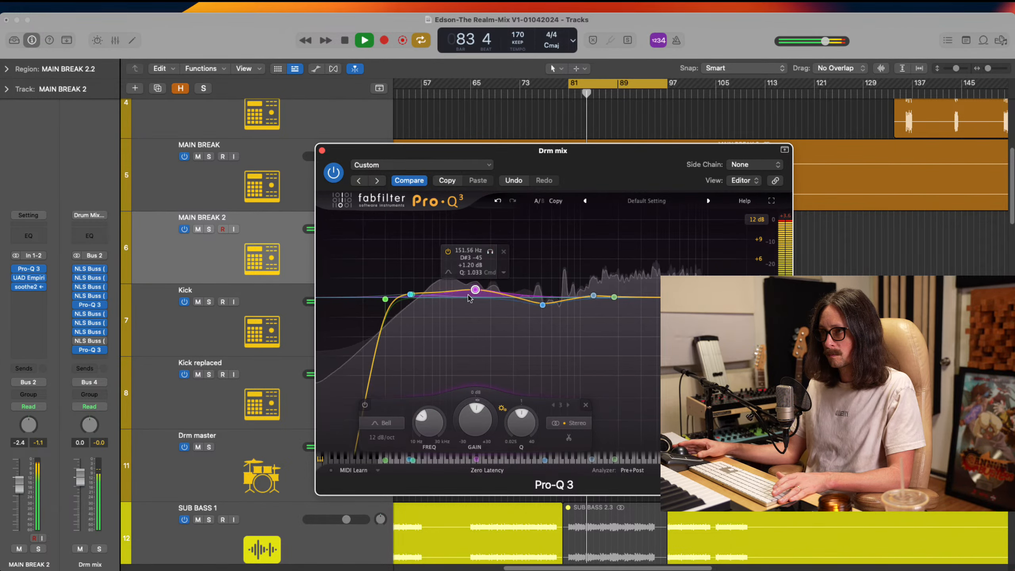
drag(475, 289, 475, 305)
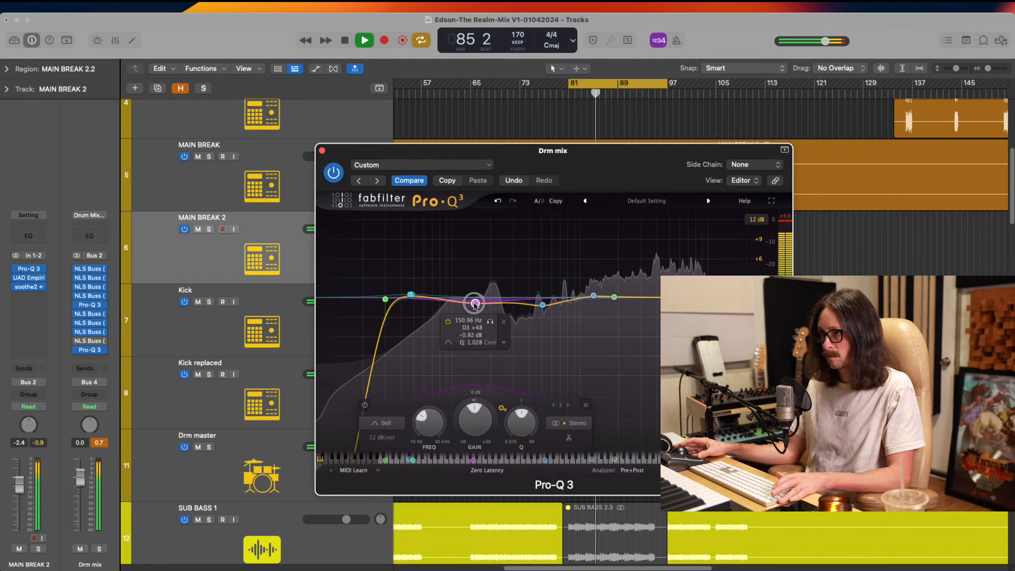
drag(520, 420, 521, 404)
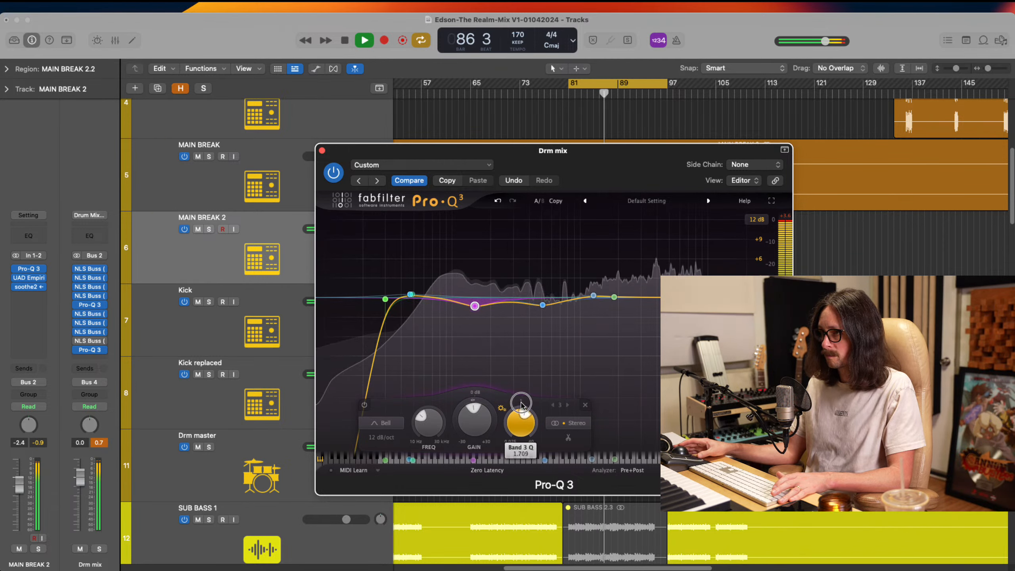
Remove the 46.824 Hz bell boost, lower the Drm mix low cut to about 26 Hz, and close Pro-Q 3
click(411, 295)
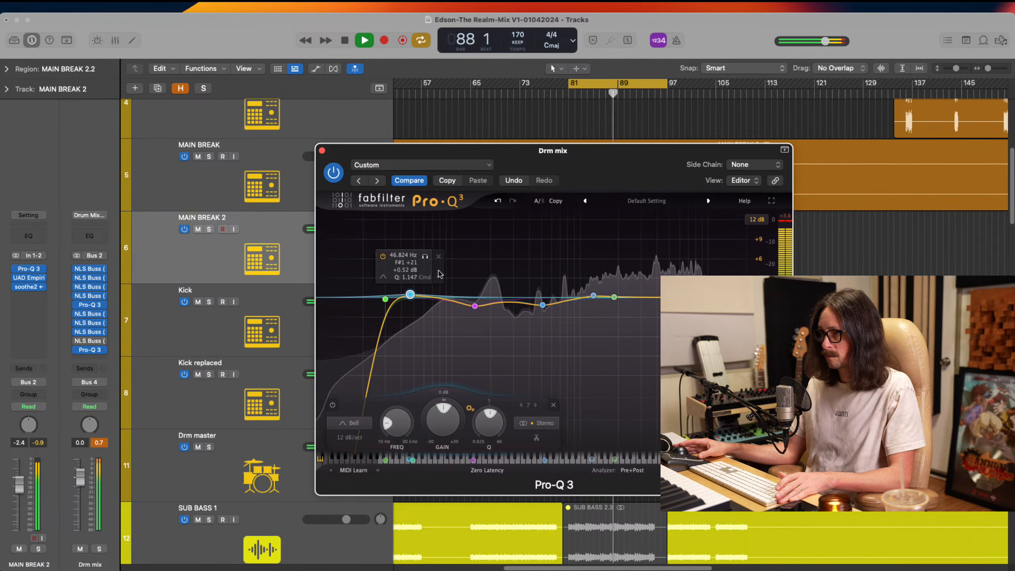
click(439, 256)
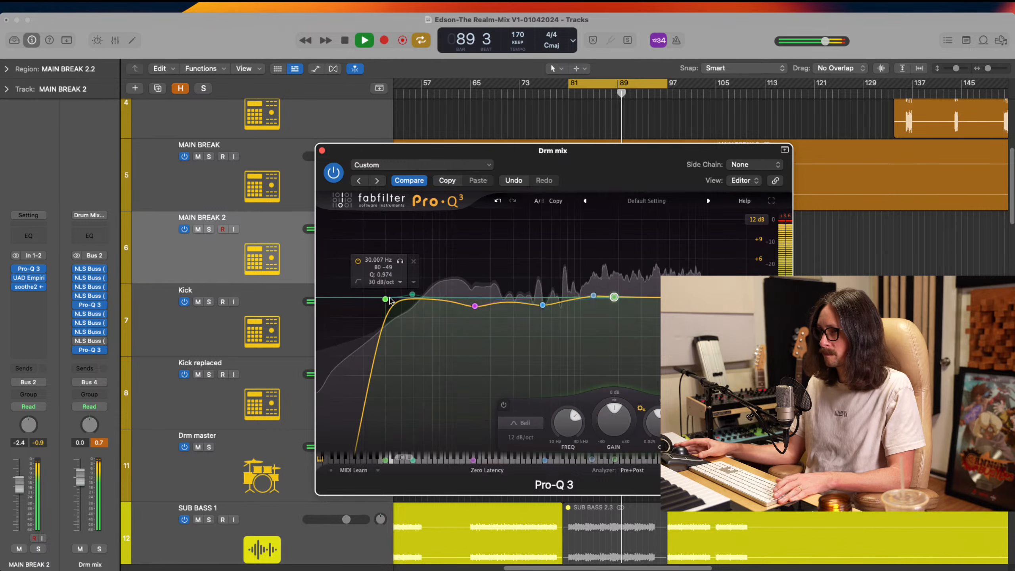
drag(386, 299, 377, 299)
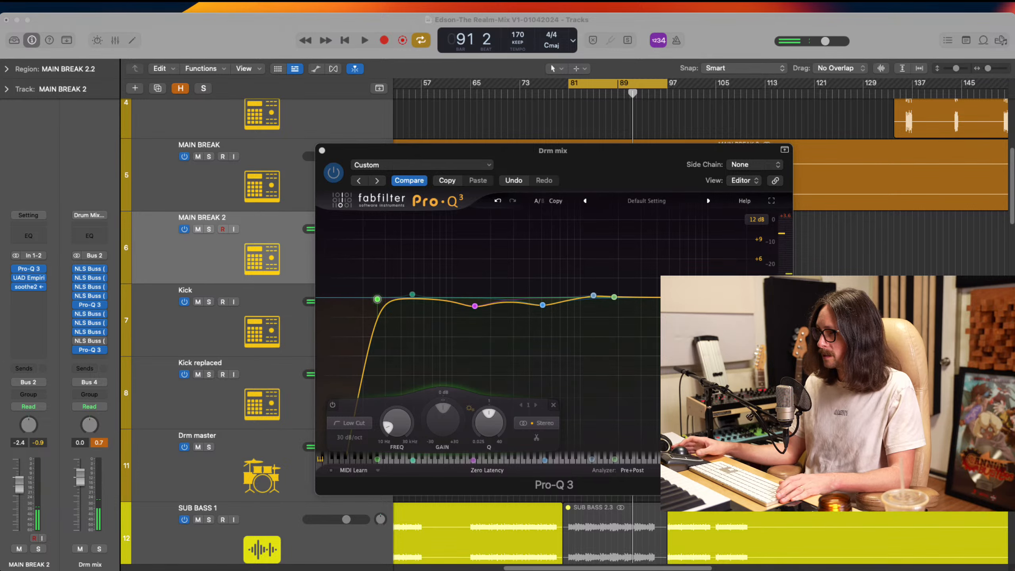
click(693, 264)
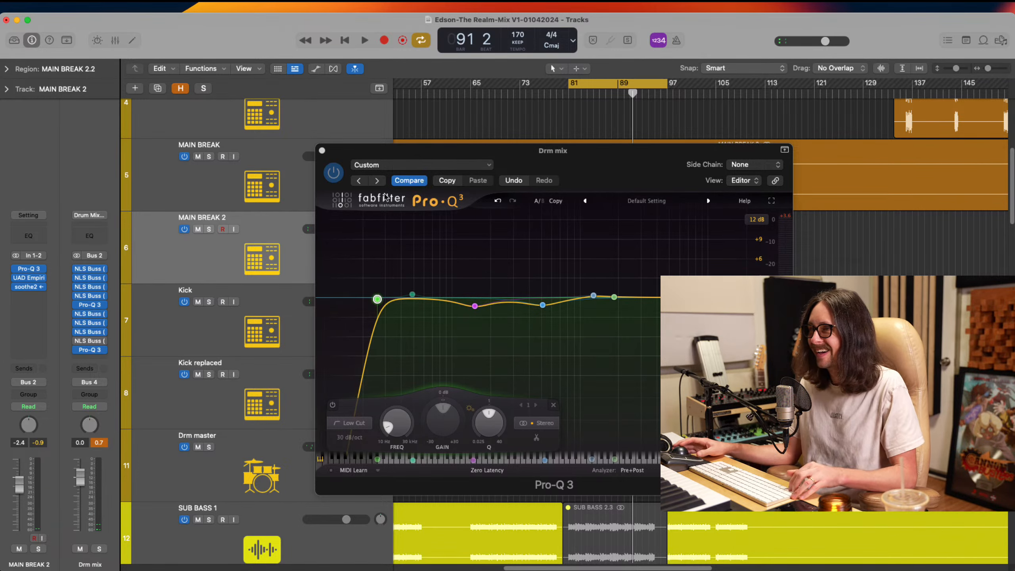
click(322, 151)
Show the whole arrangement, turn cycling off, and audition the mix from bar 17, bar 33, bar 65 and about bar 39
key(z)
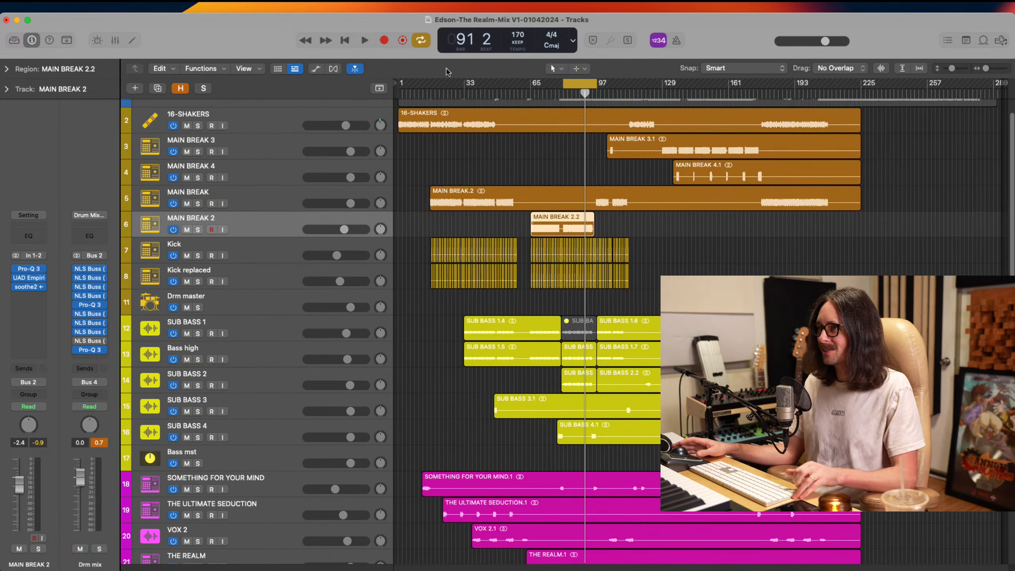
click(432, 94)
scroll(492, 171, up, 2)
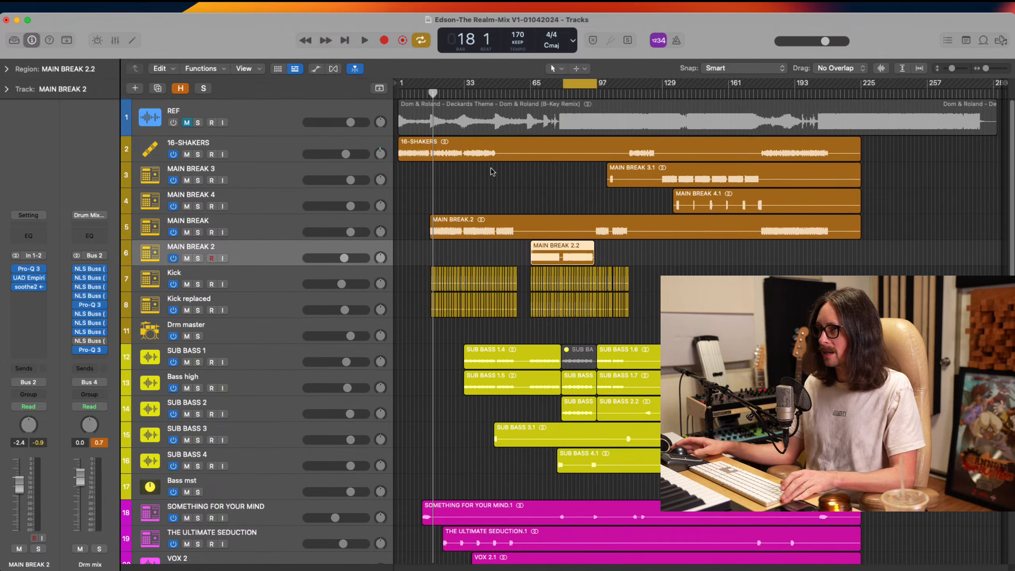
click(431, 95)
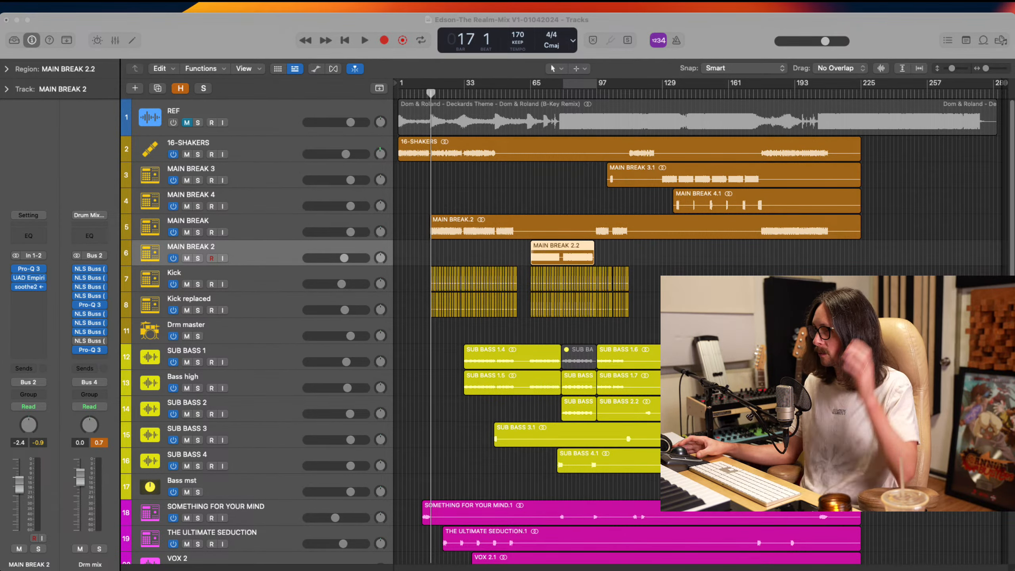
key(space)
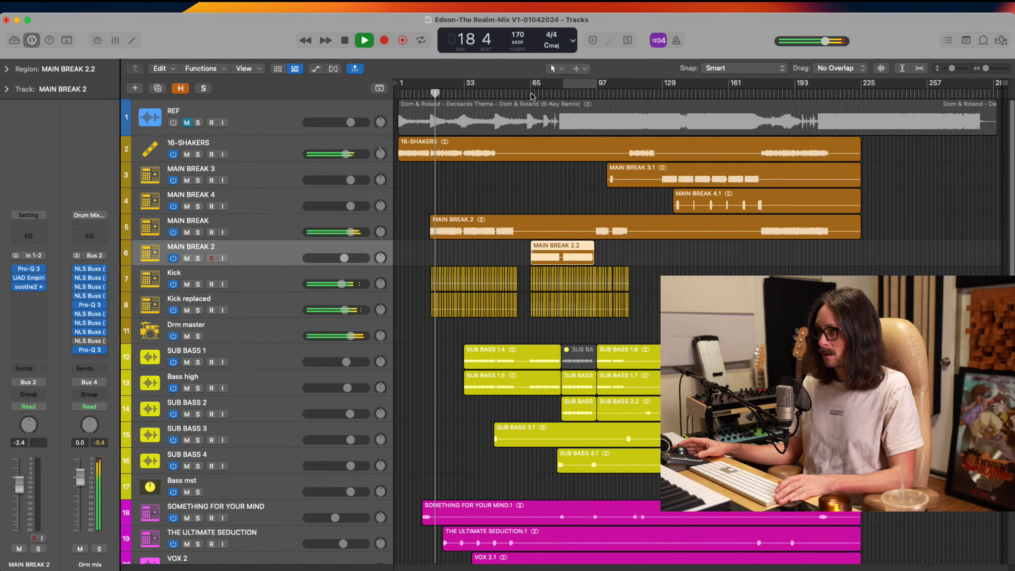
click(464, 94)
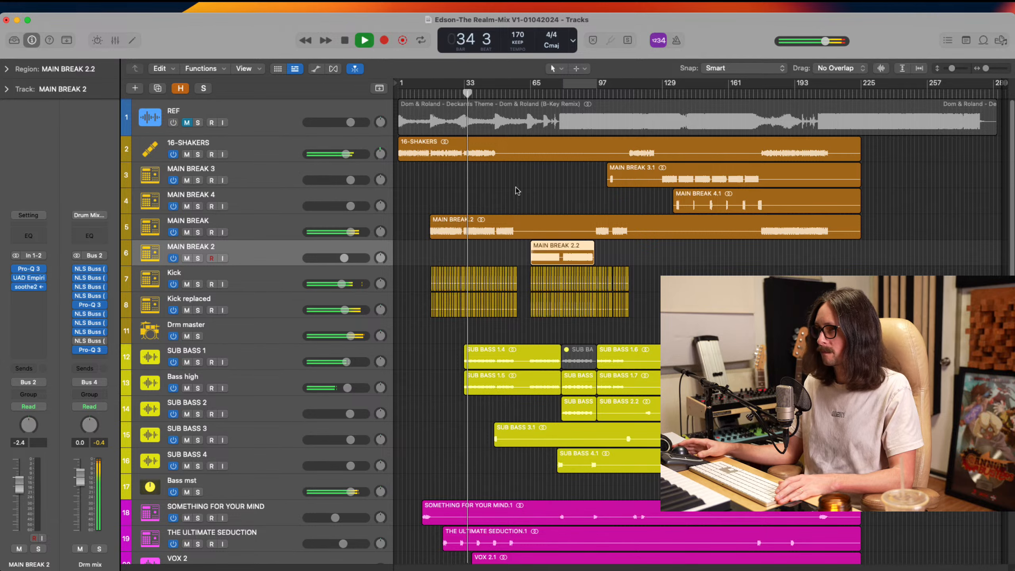
click(531, 94)
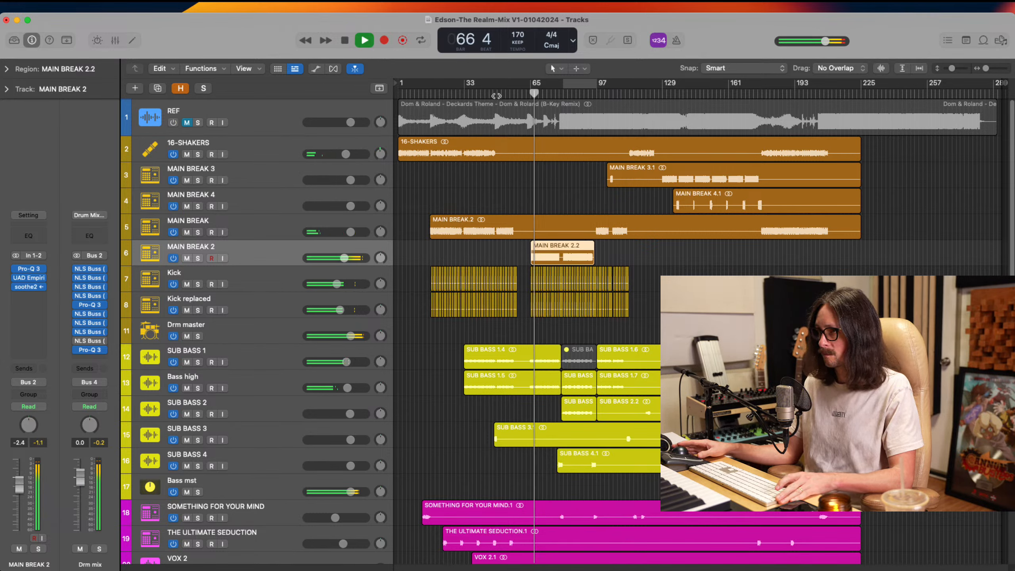
click(477, 93)
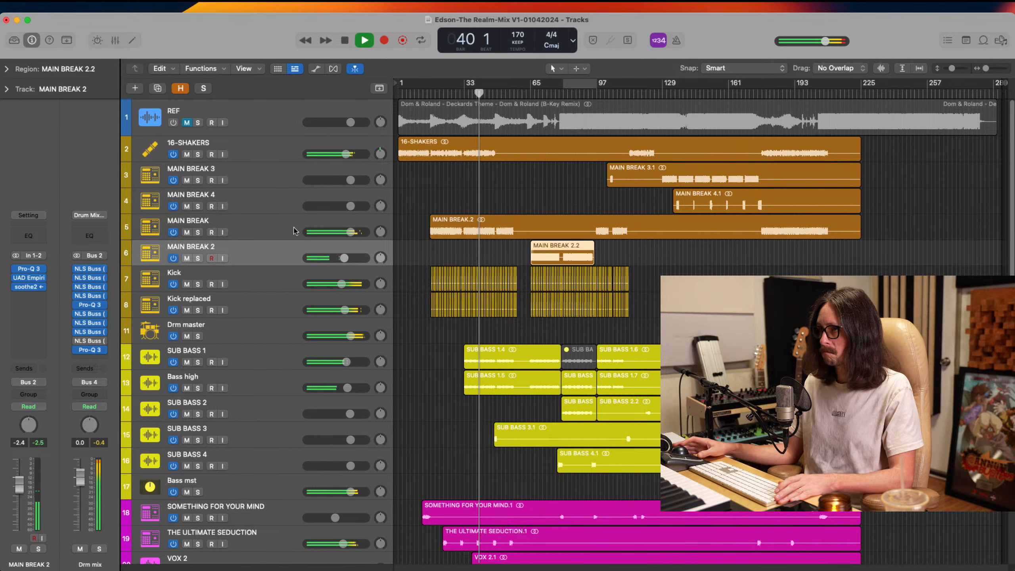
In MAIN BREAK's Pro-Q 3, add a slight bell boost near 175 Hz, raise the low cut to about 30 Hz, and close the plug-in
click(240, 229)
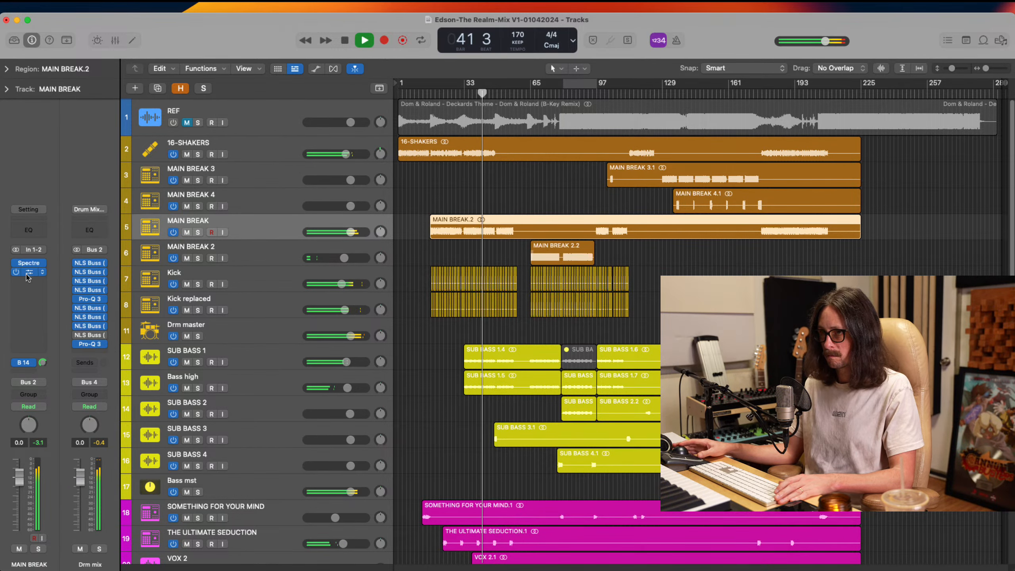
click(28, 272)
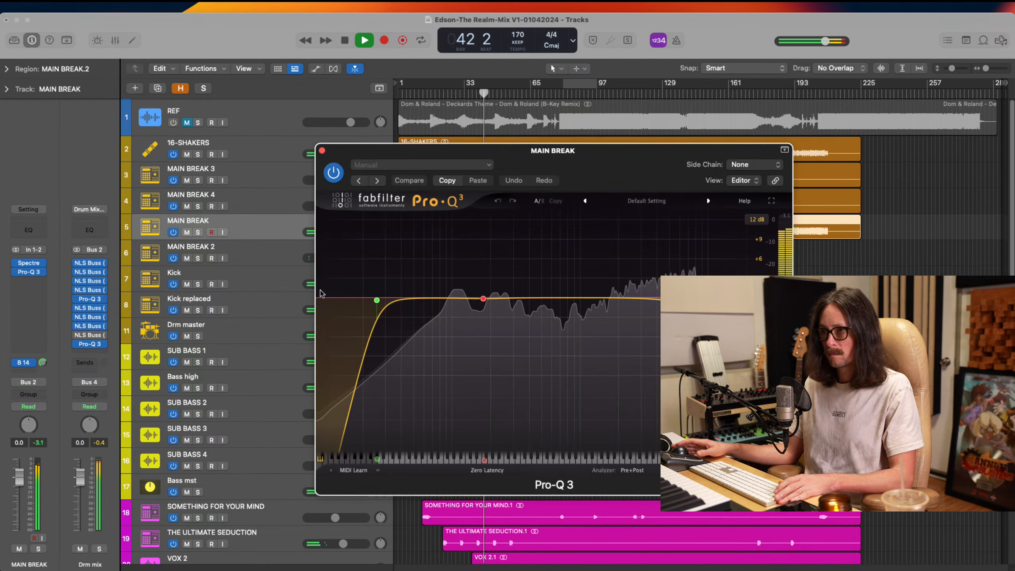
click(457, 294)
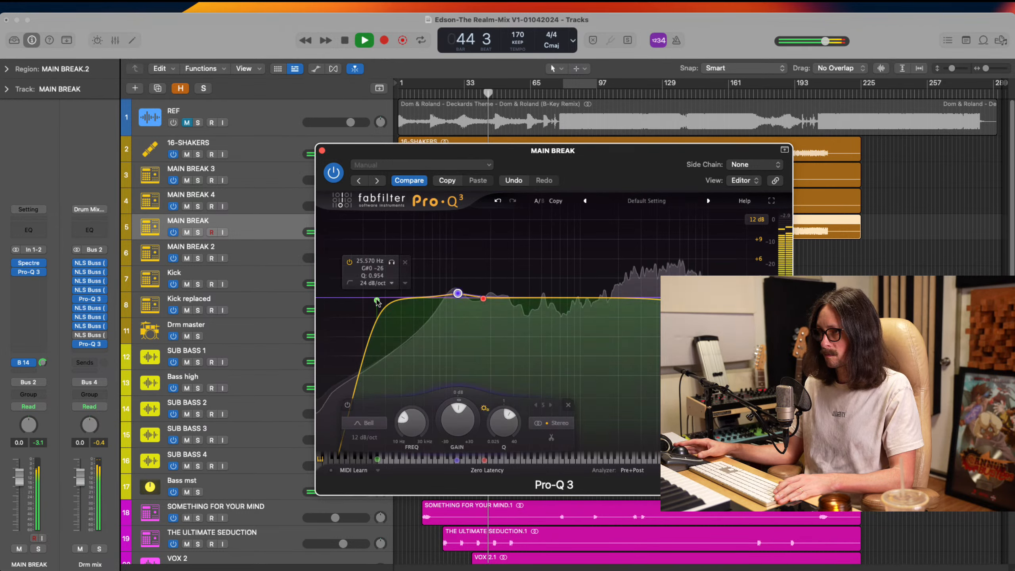
drag(377, 300, 386, 296)
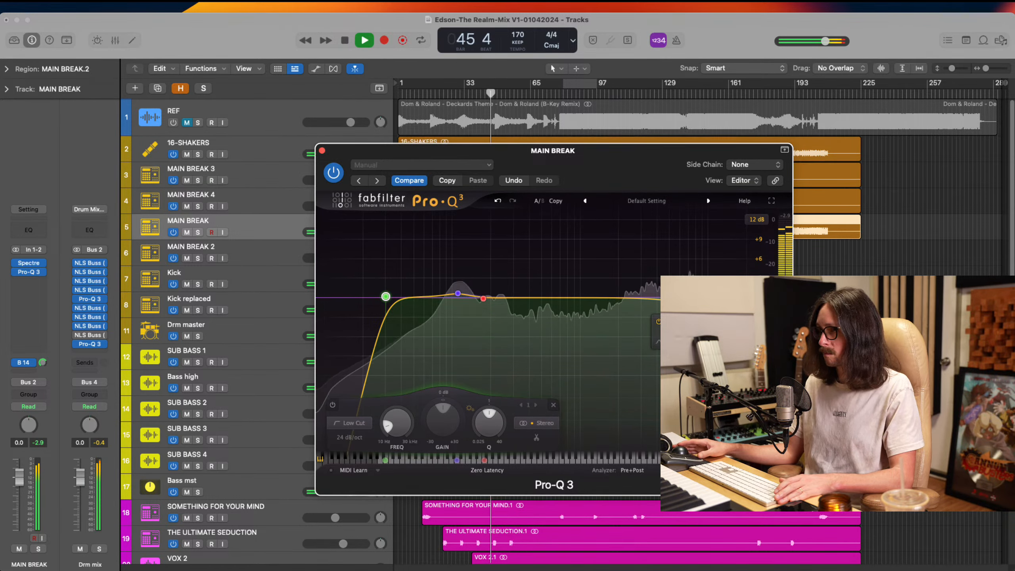
click(322, 151)
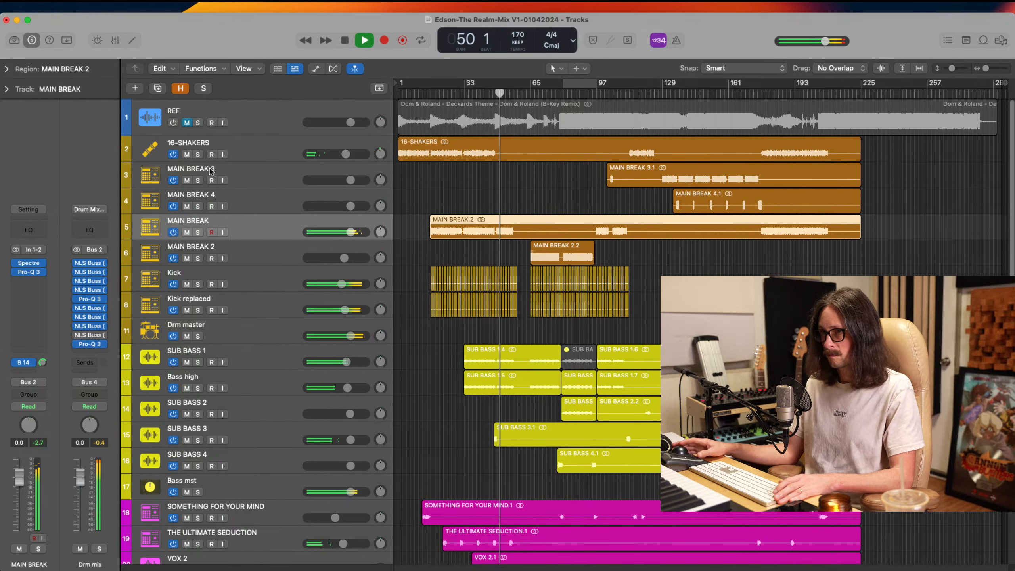
Select the SUB BASS 2 track and set the output ceiling of the Bass mst bus's L1 limiter to -1.8
click(261, 329)
key(Up)
key(Down)
key(Down)
key(Down)
key(Down)
key(Down)
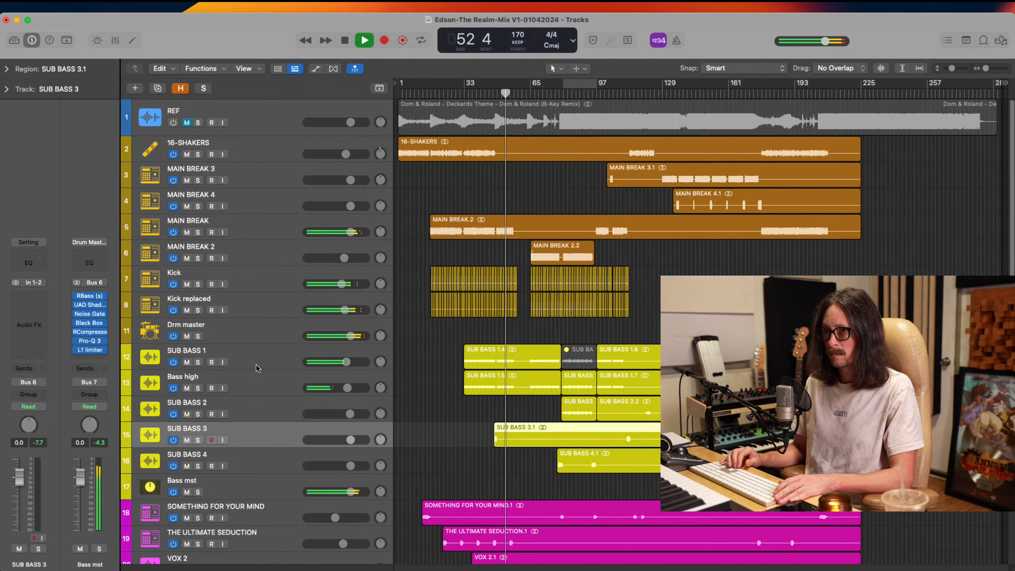
key(Up)
key(Up)
key(Down)
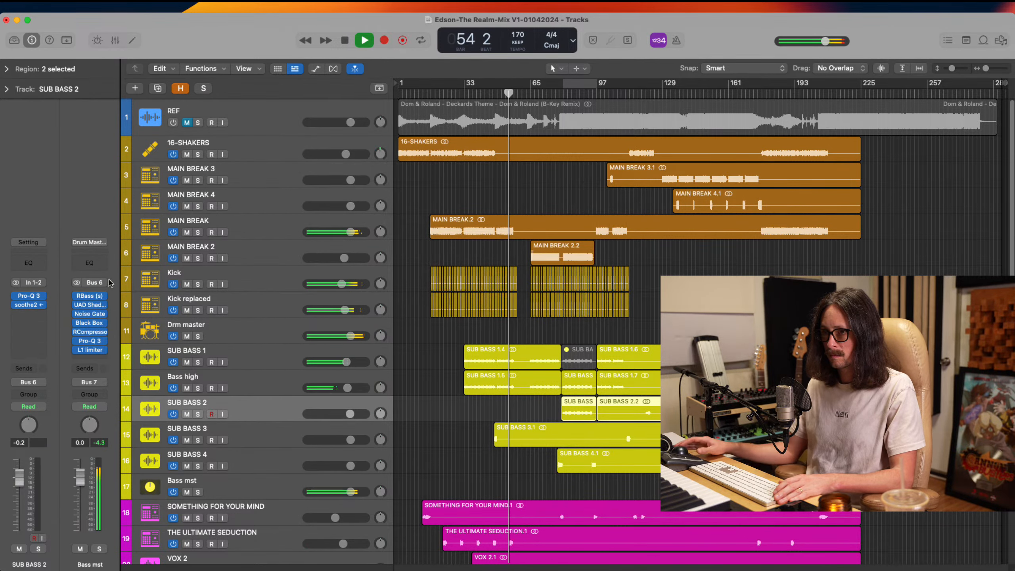
click(90, 351)
drag(421, 256, 424, 249)
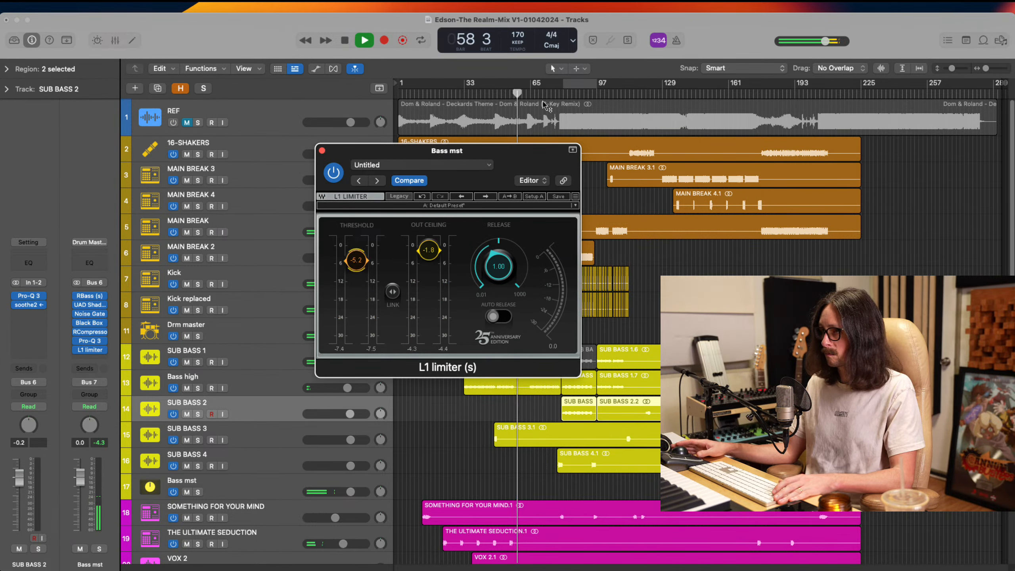
Replay from about bar 49, set the Bass mst L1 limiter to a -5.4 threshold and -1.5 output ceiling, and close it
click(499, 94)
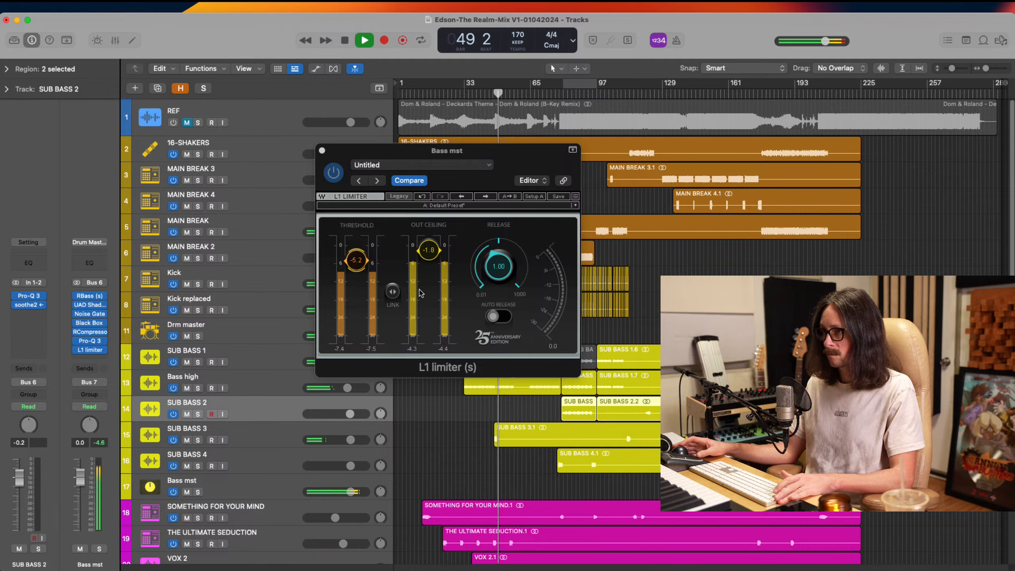
click(358, 263)
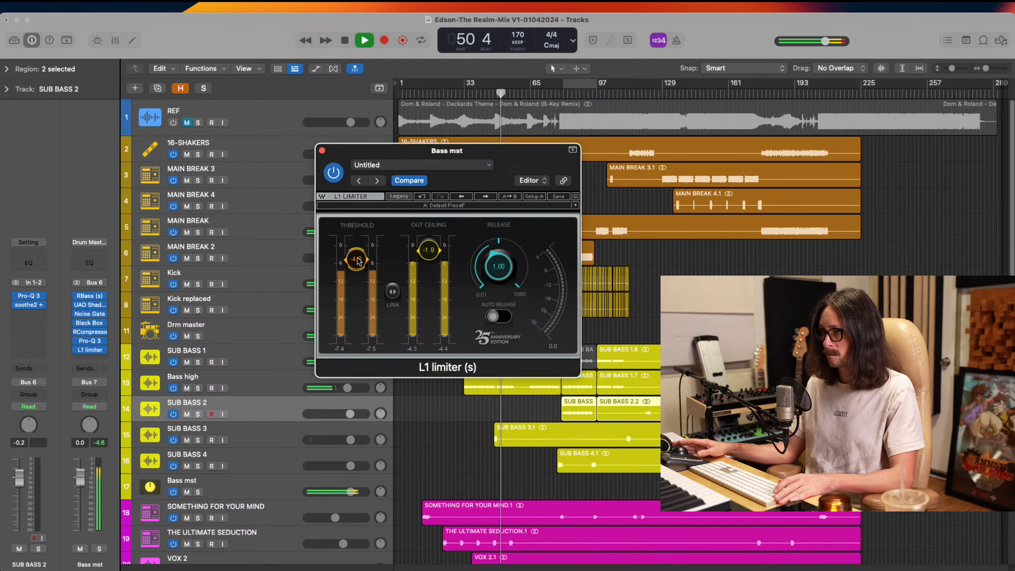
drag(358, 260, 359, 257)
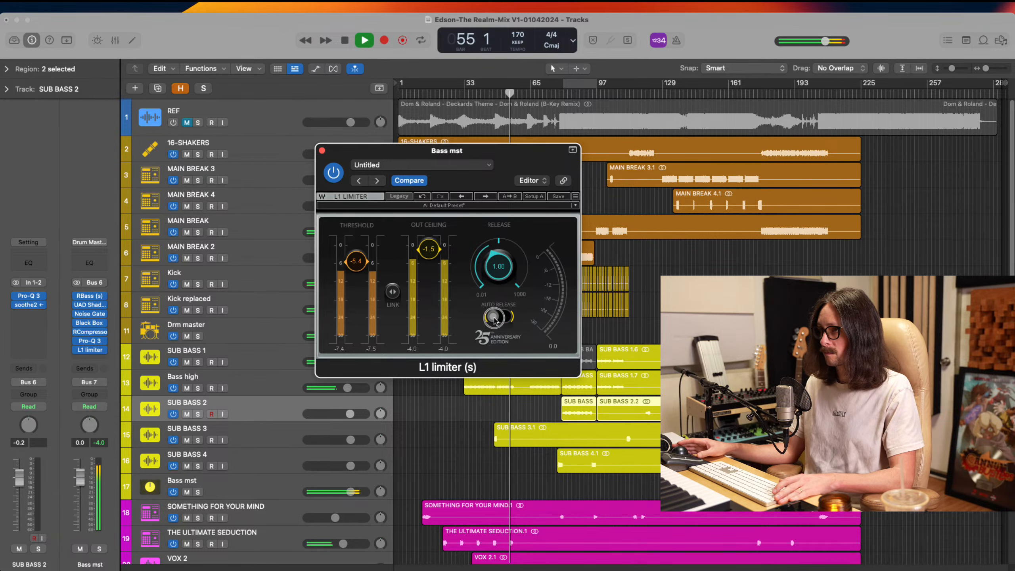
click(322, 152)
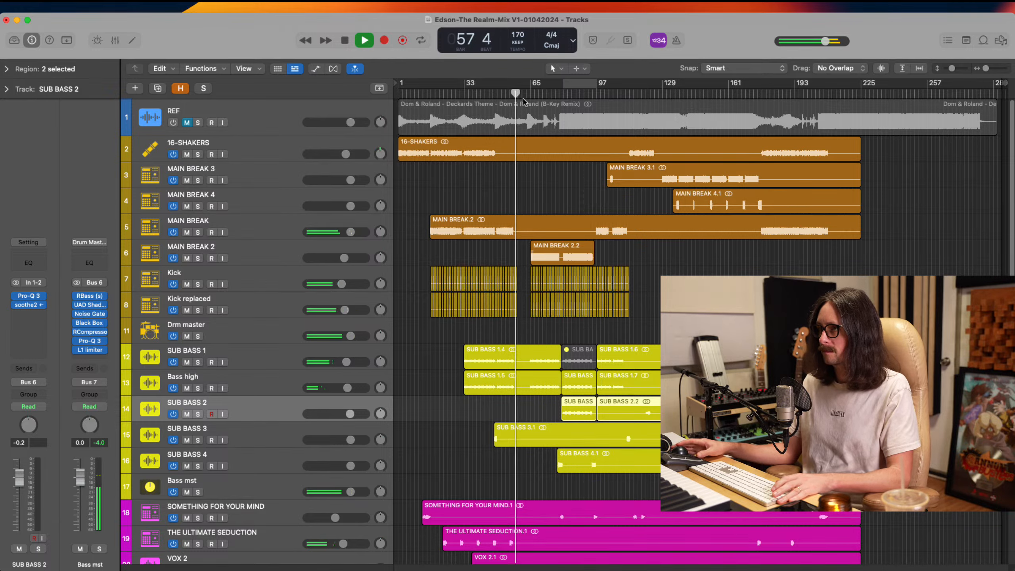
Zoom in on THE REALM vocal region and set THE REALM track's volume to -1.3 dB
scroll(526, 360, down, 10)
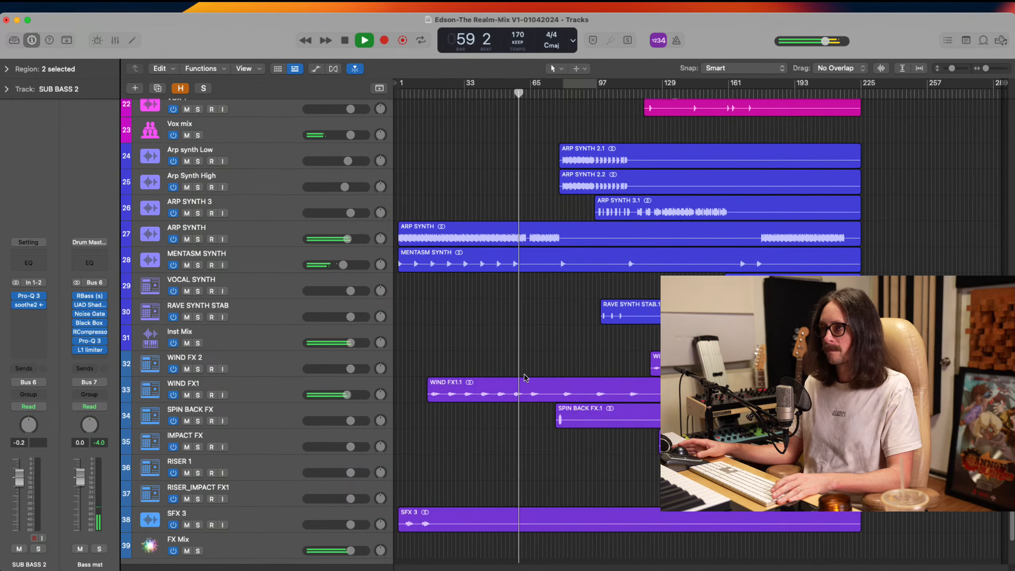
scroll(529, 330, up, 10)
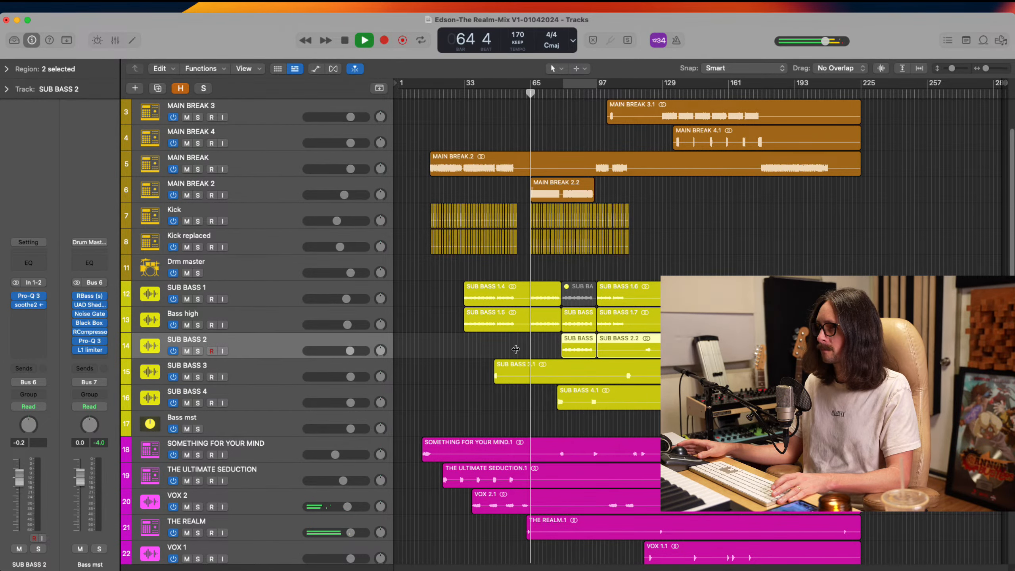
scroll(495, 429, down, 7)
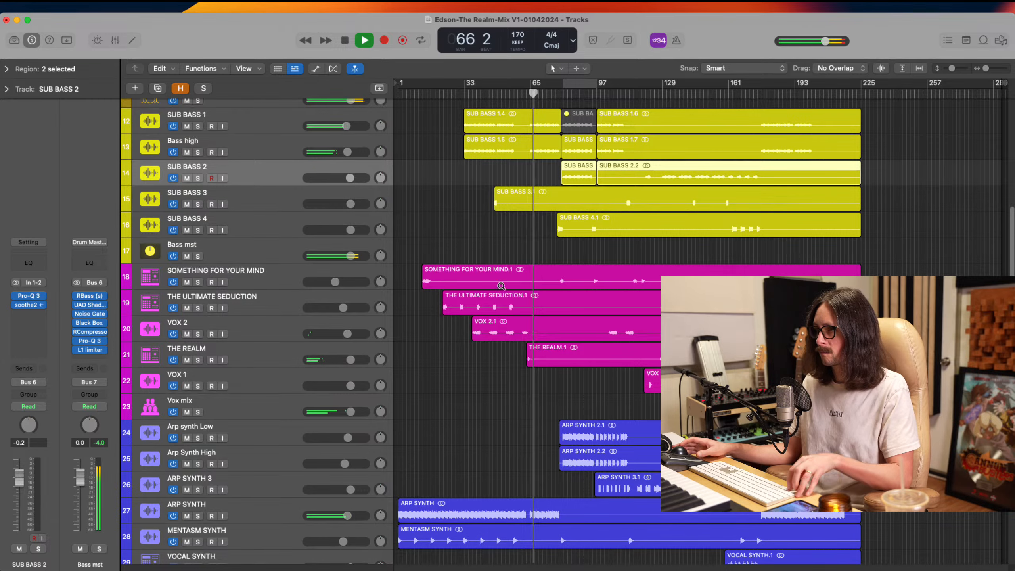
click(544, 358)
key(z)
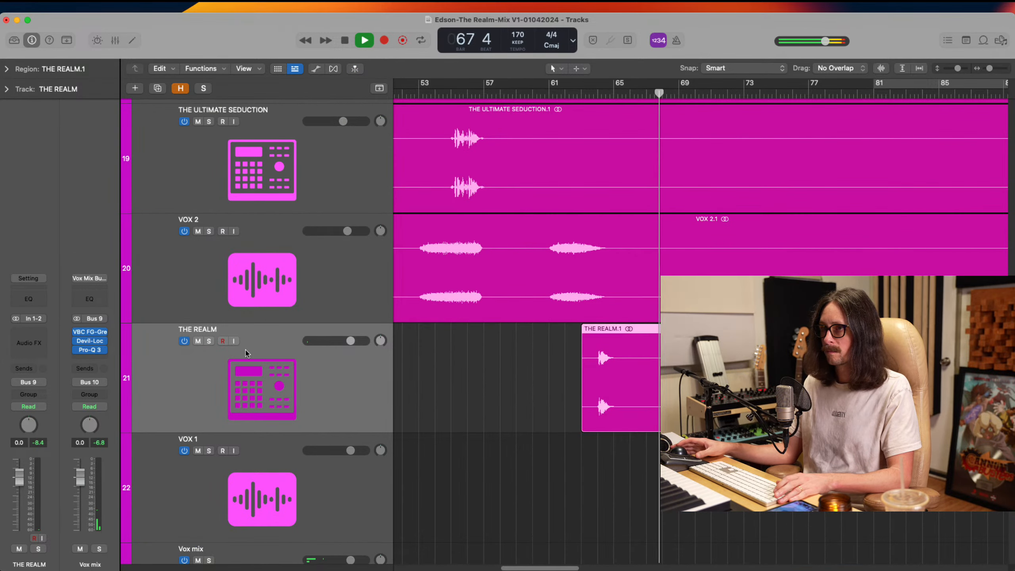
drag(350, 341, 346, 341)
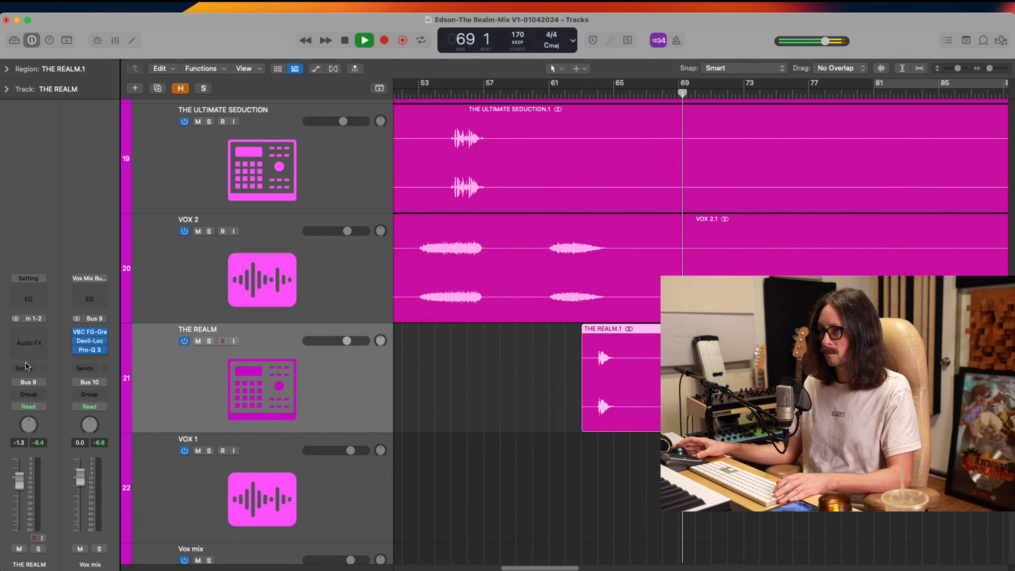
click(29, 331)
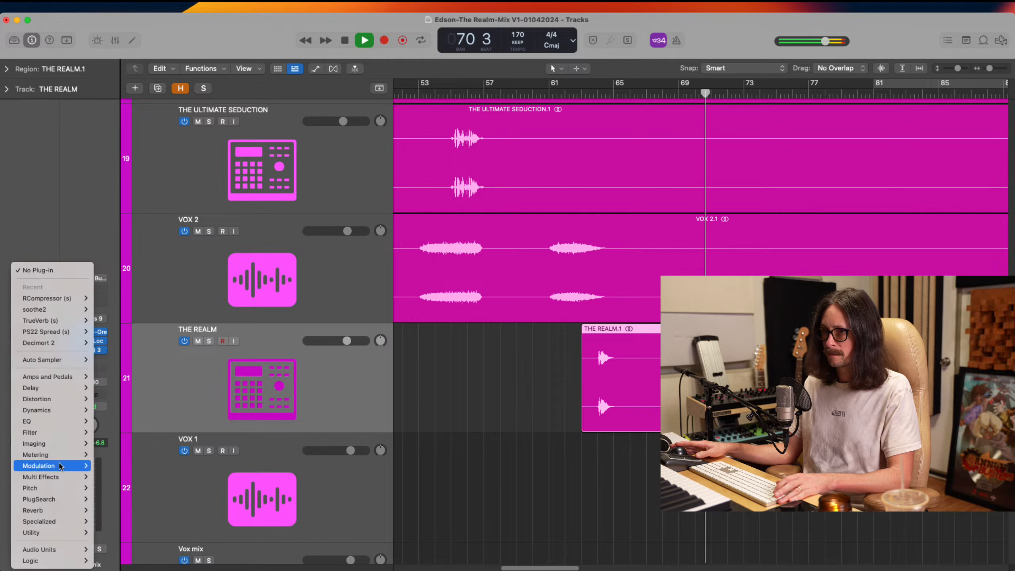
mouse_move(61, 332)
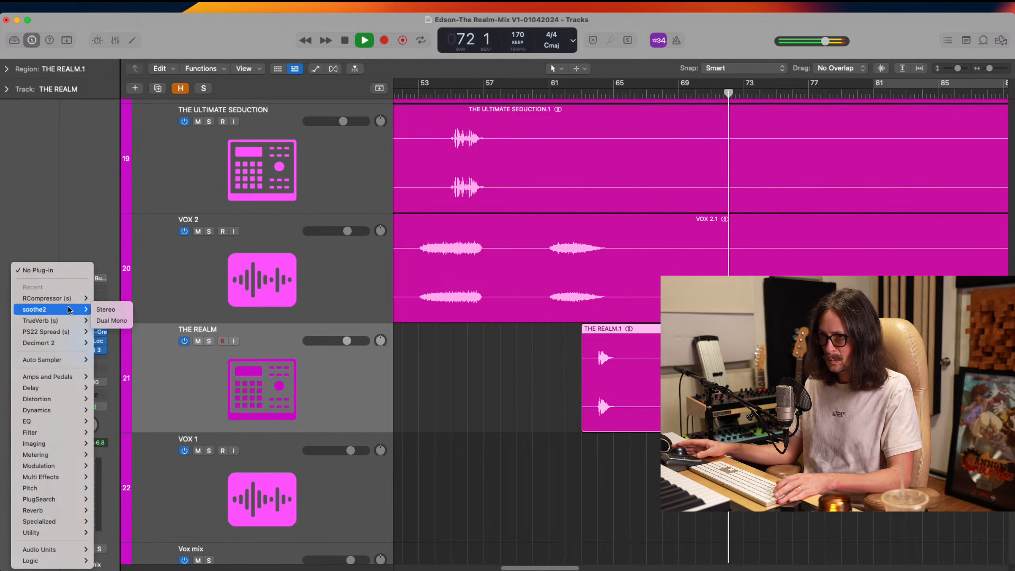
click(223, 285)
Select the MAIN BREAK 2 track and open its Pro-Q 3 plug-in
scroll(536, 339, up, 8)
scroll(535, 338, up, 10)
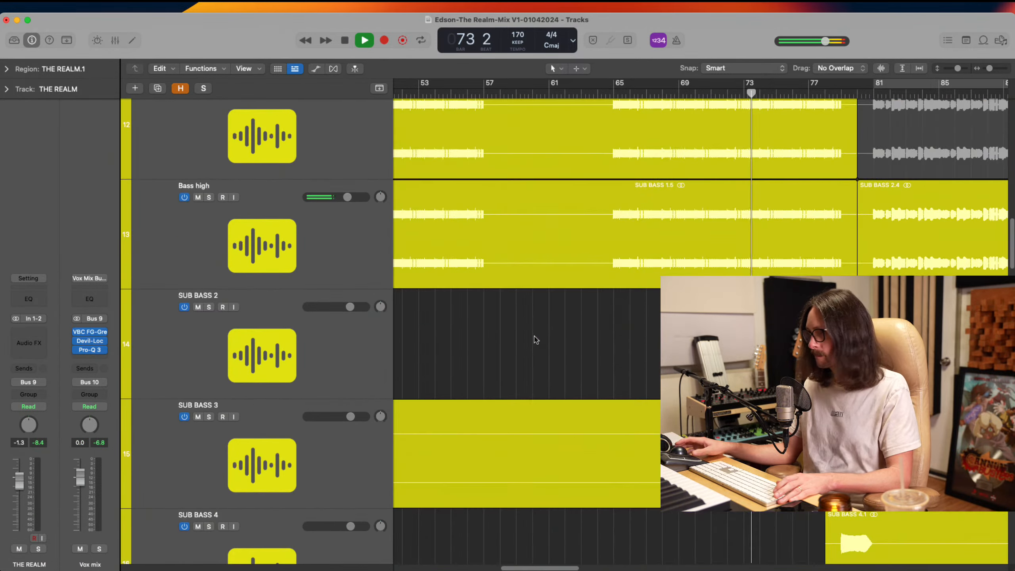
scroll(659, 260, up, 6)
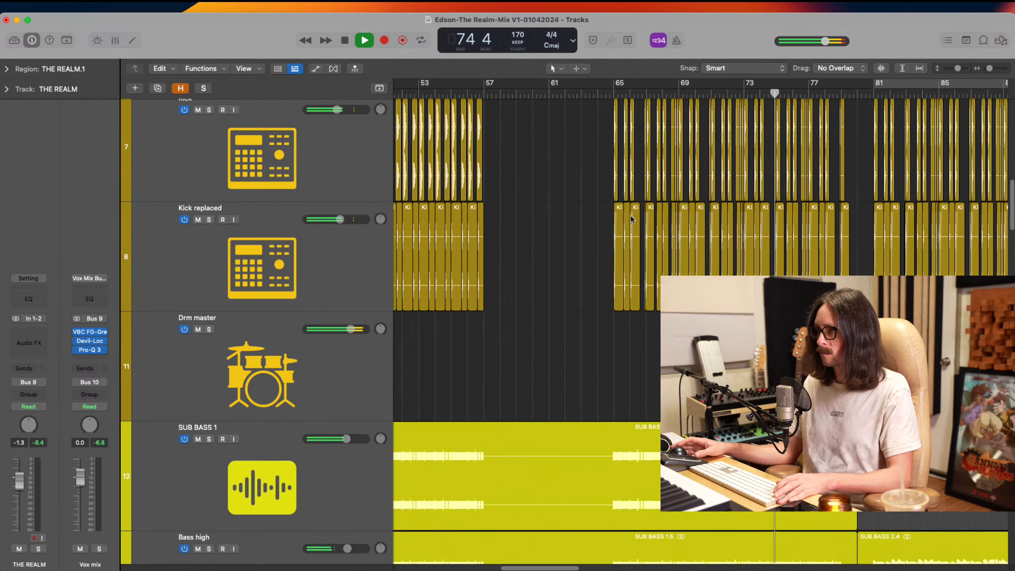
click(313, 244)
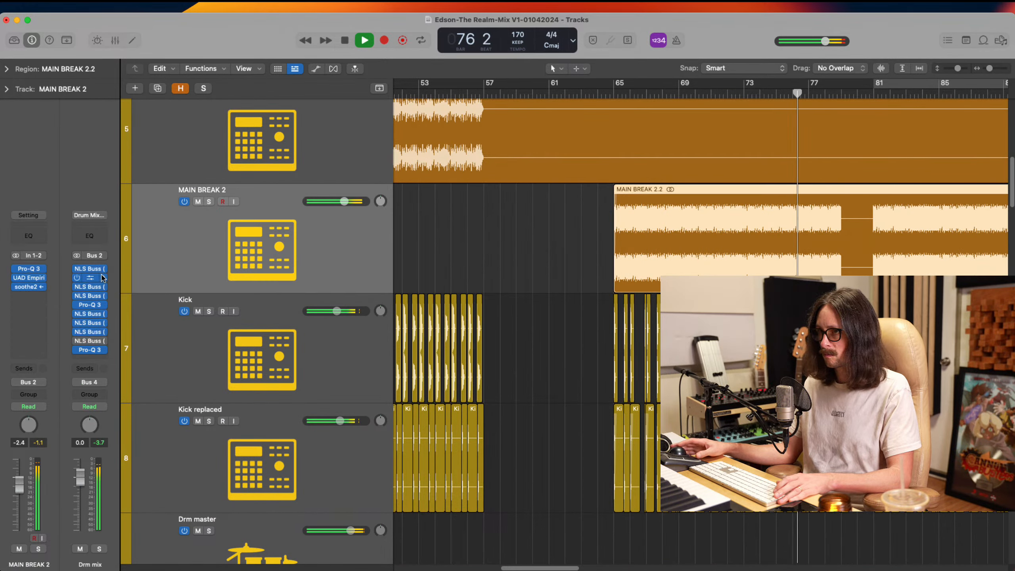
click(29, 269)
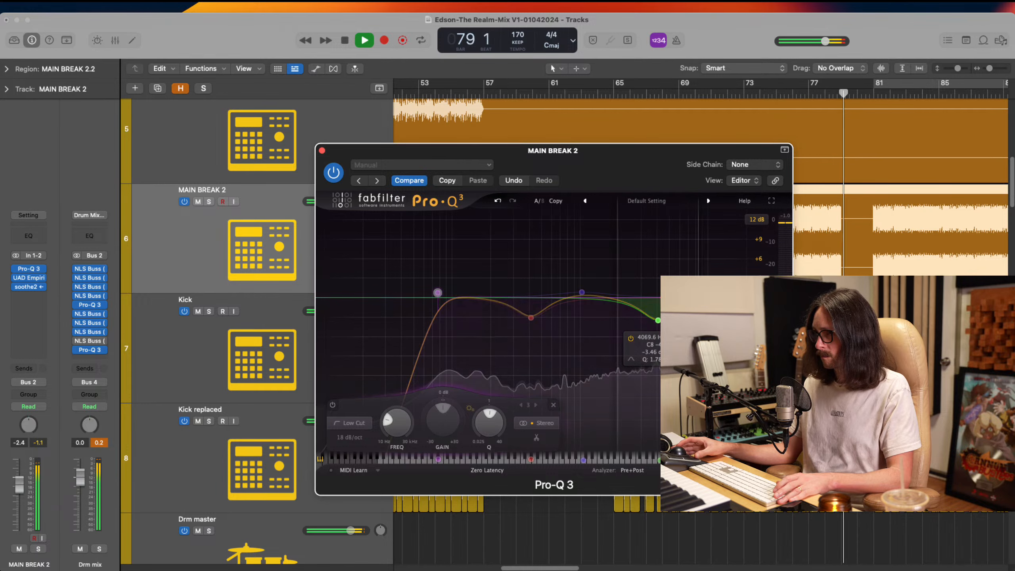
Replay from about bar 67 and change the bell cut near 4 kHz to a high shelf at about 2983 Hz and -4.59 dB
click(653, 95)
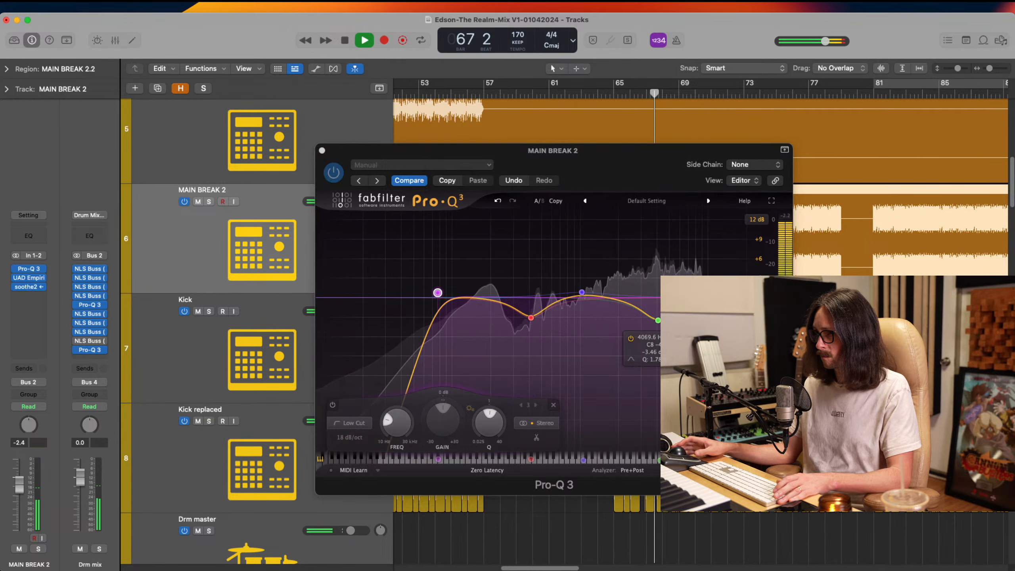
click(658, 320)
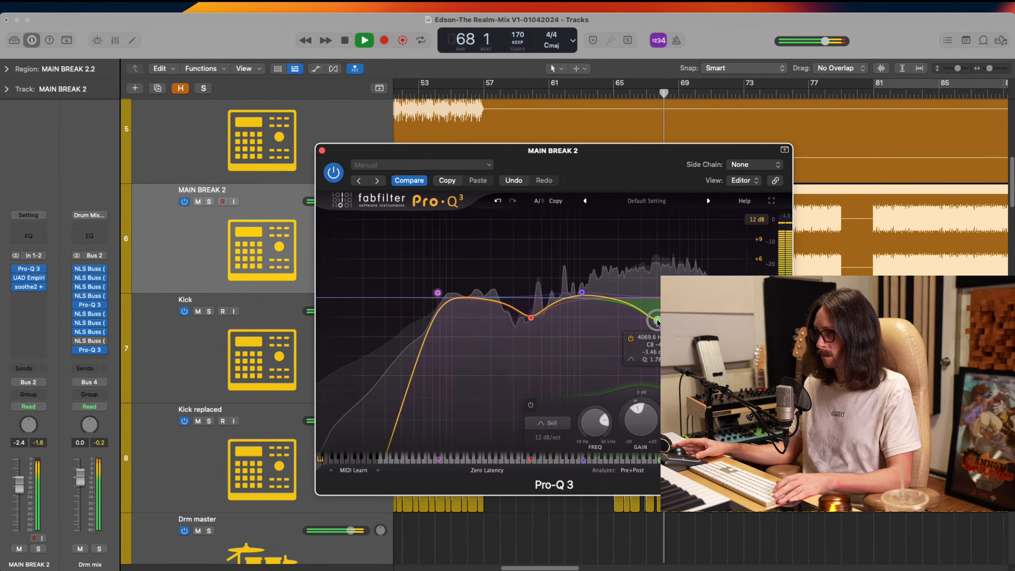
click(557, 423)
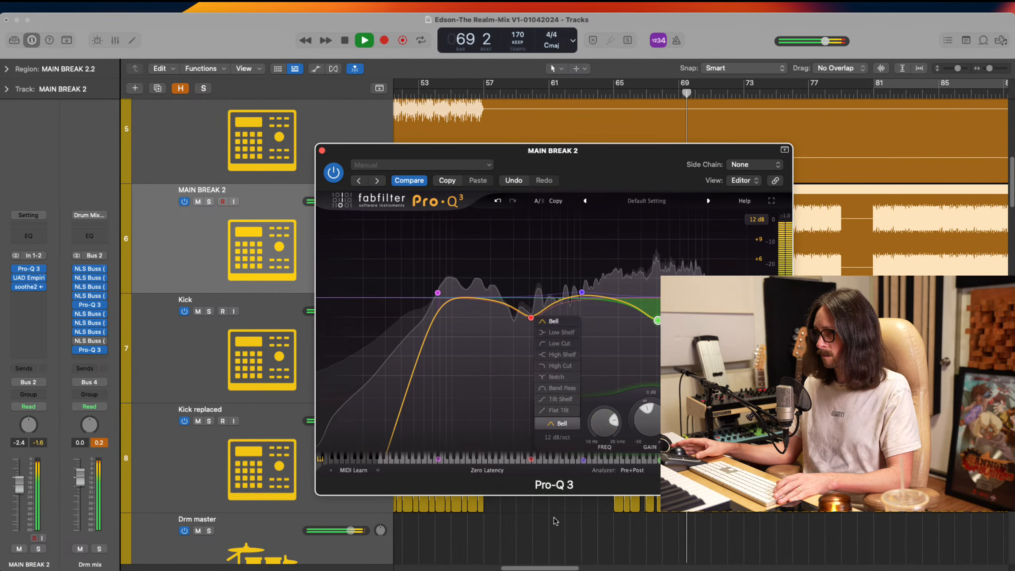
click(562, 354)
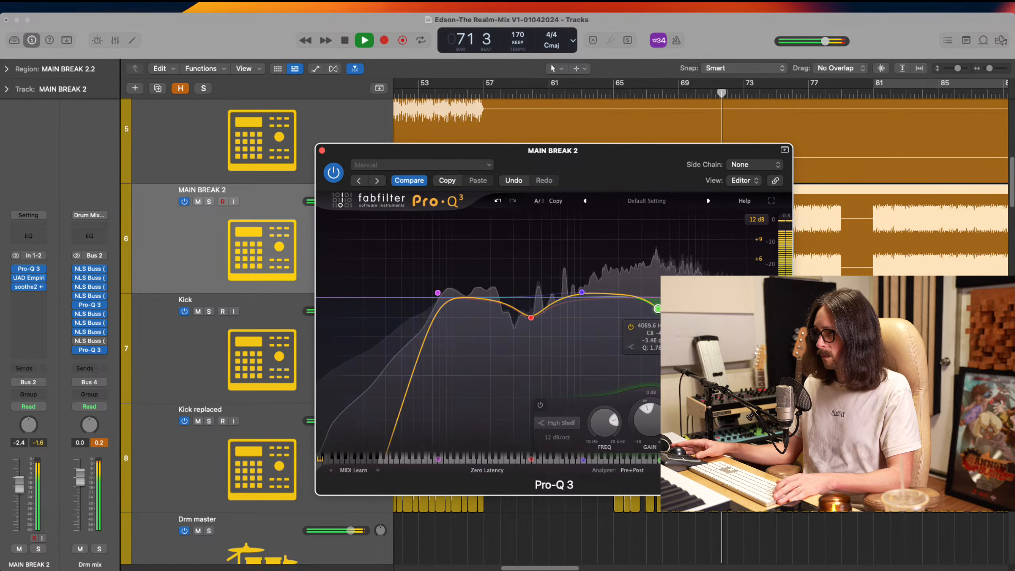
drag(653, 308, 640, 312)
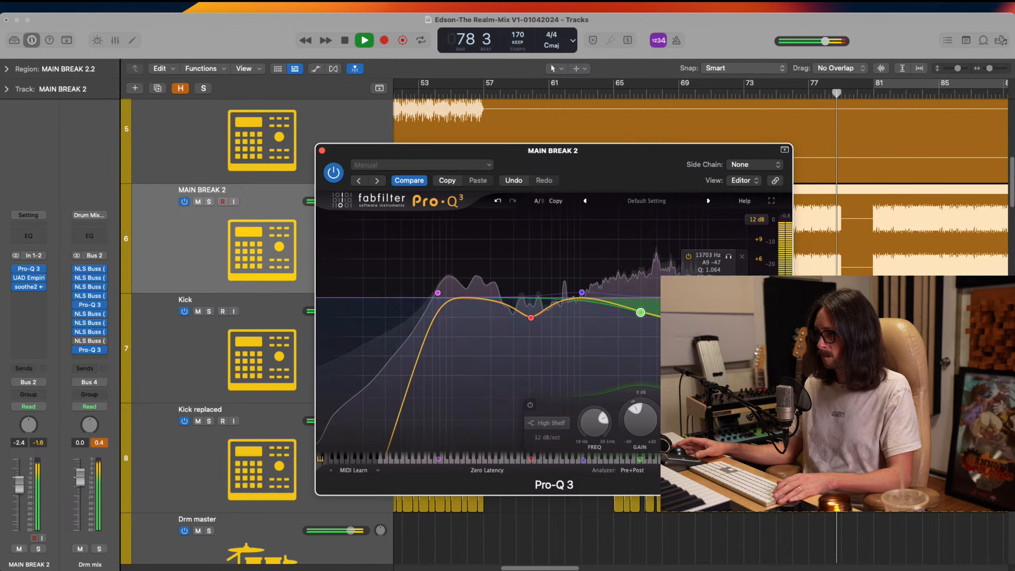
Replay from about bar 67 and reduce the bell boost near 1 kHz to +0.34 dB in MAIN BREAK 2's Pro-Q 3
key(space)
key(space)
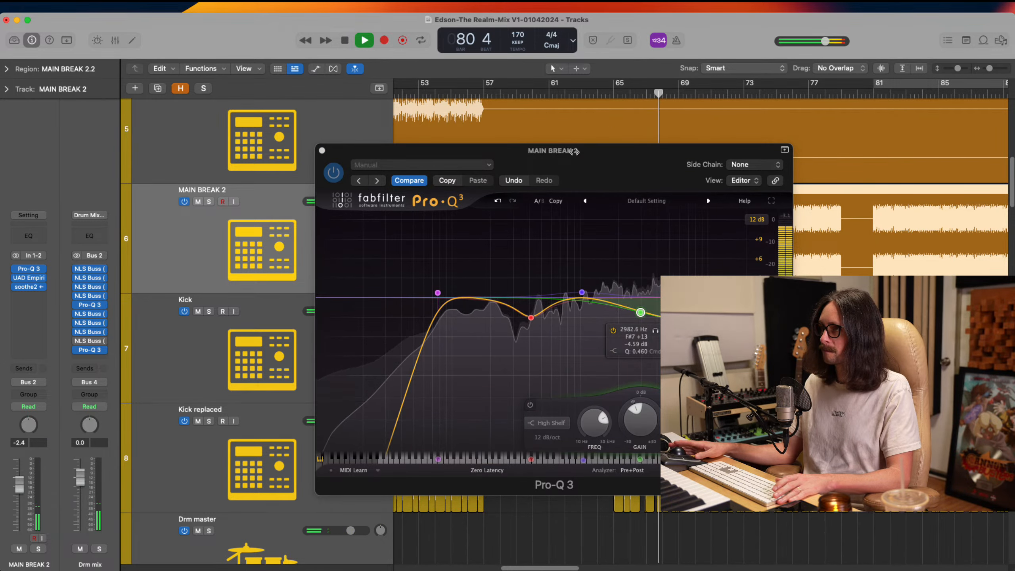
click(659, 90)
drag(580, 293, 581, 297)
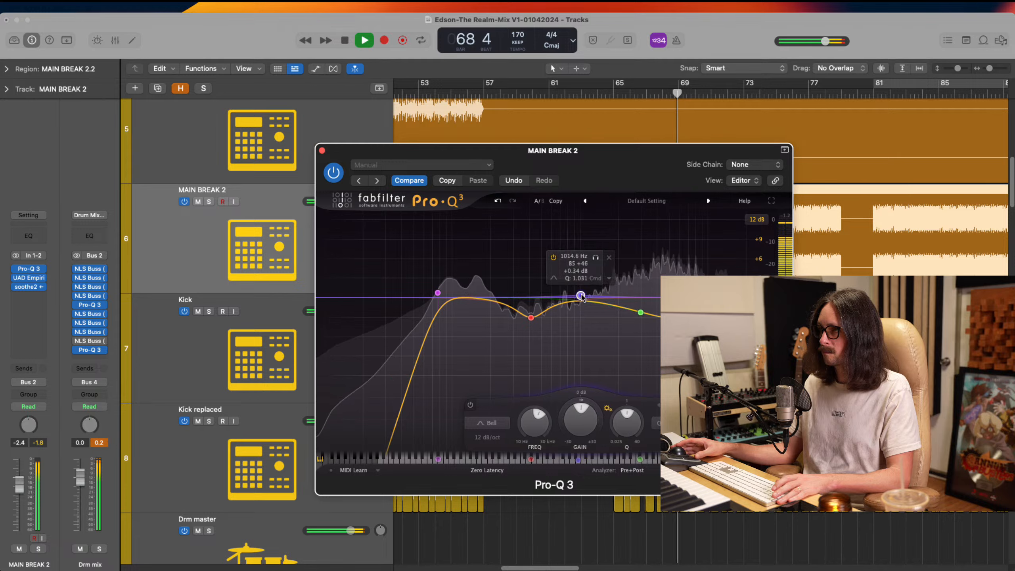
Shift MAIN BREAK 2's high shelf cut lower in frequency, replay from about bar 69, and compare the sound with Pro-Q 3 bypassed
click(641, 312)
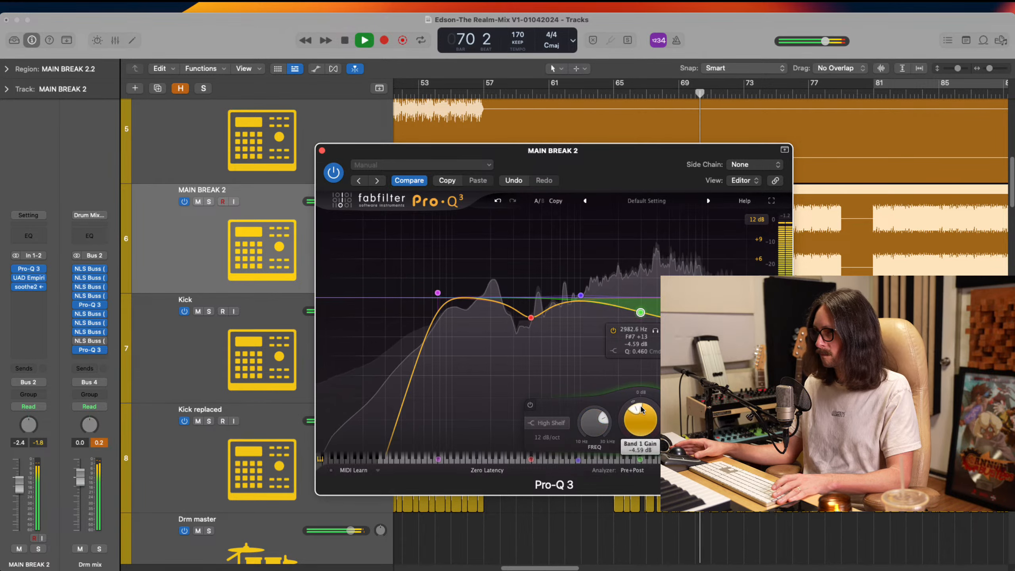
mouse_move(643, 315)
mouse_down()
mouse_move(647, 328)
mouse_move(617, 320)
mouse_move(632, 320)
mouse_move(624, 314)
mouse_up()
key(space)
key(space)
click(689, 94)
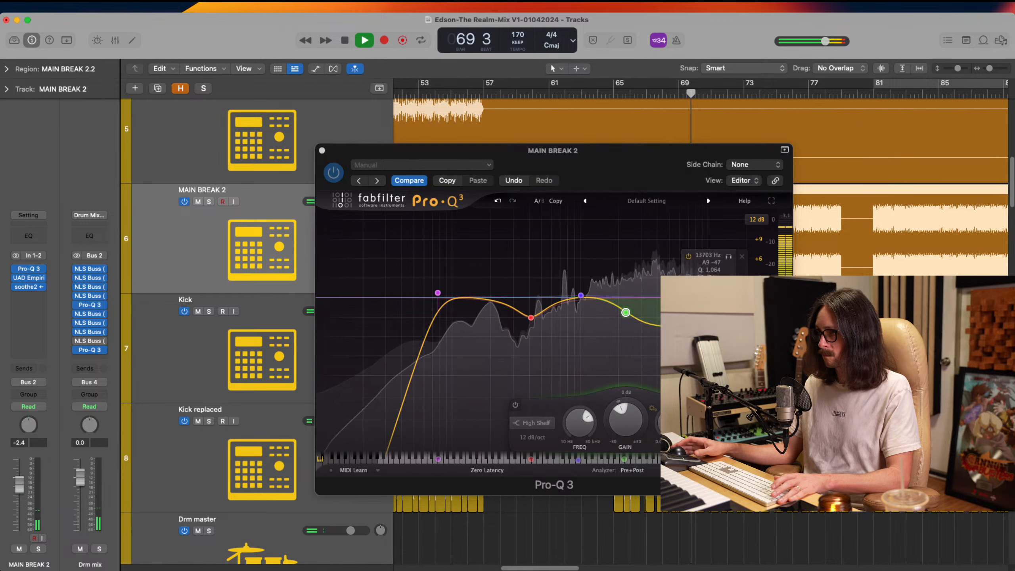
click(626, 313)
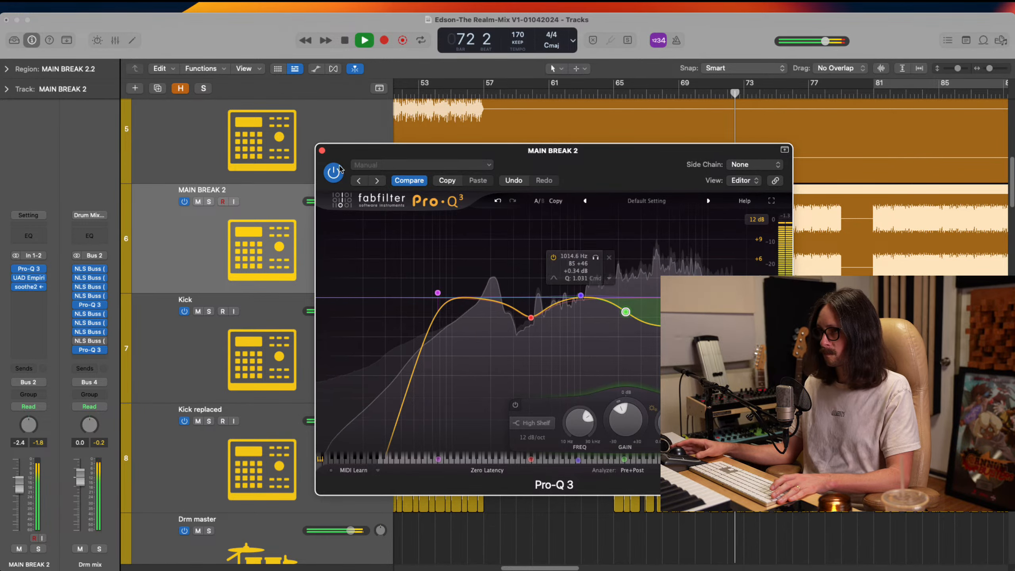
click(328, 176)
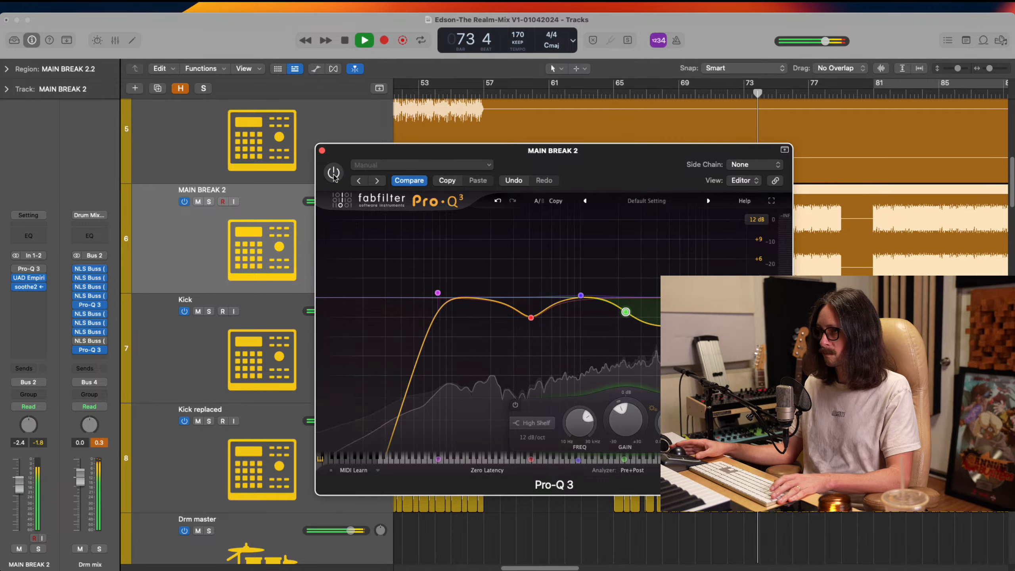
click(334, 176)
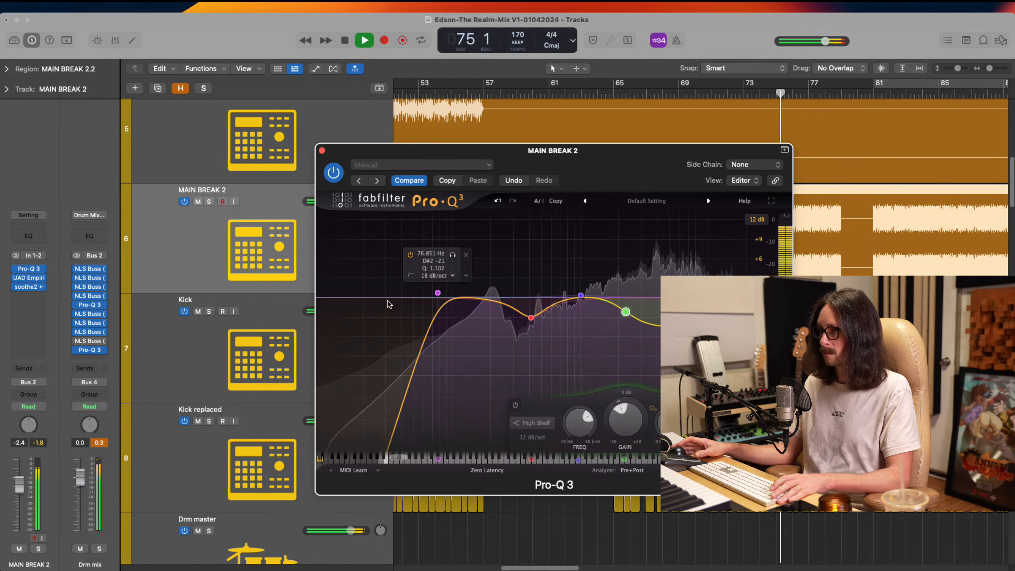
Lower MAIN BREAK 2's low cut to about 71 Hz and close Pro-Q 3
click(439, 295)
drag(438, 295, 434, 293)
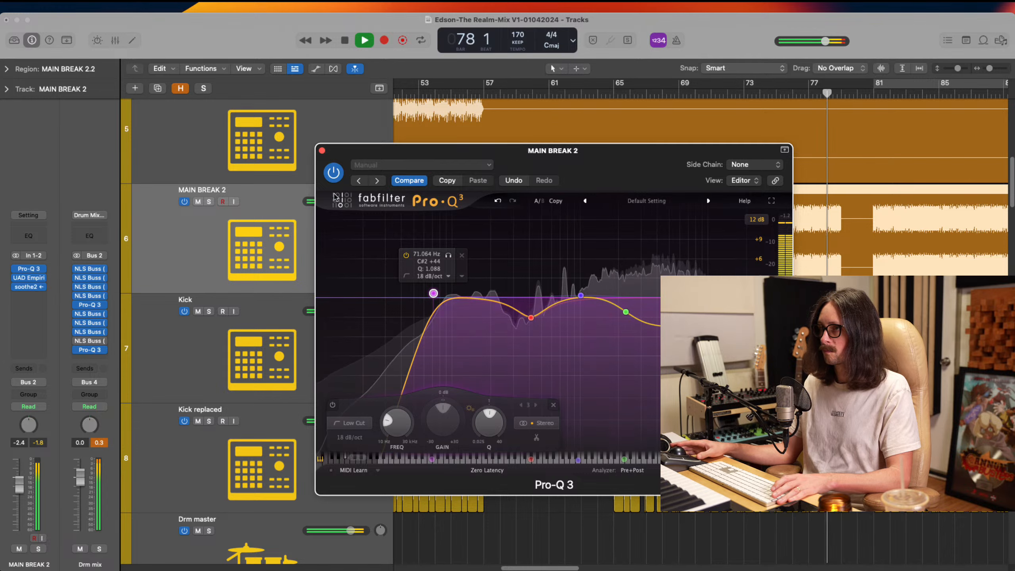
key(super+w)
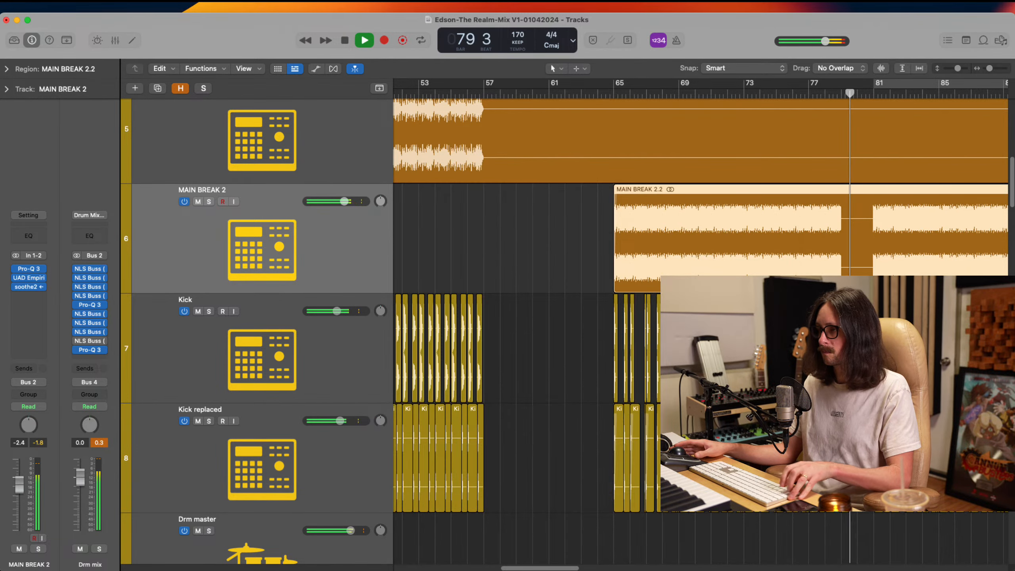
Zoom out to the whole arrangement, and mute and unmute MAIN BREAK 2 to compare the mix with and without it
scroll(592, 267, right, 7)
scroll(592, 267, down, 10)
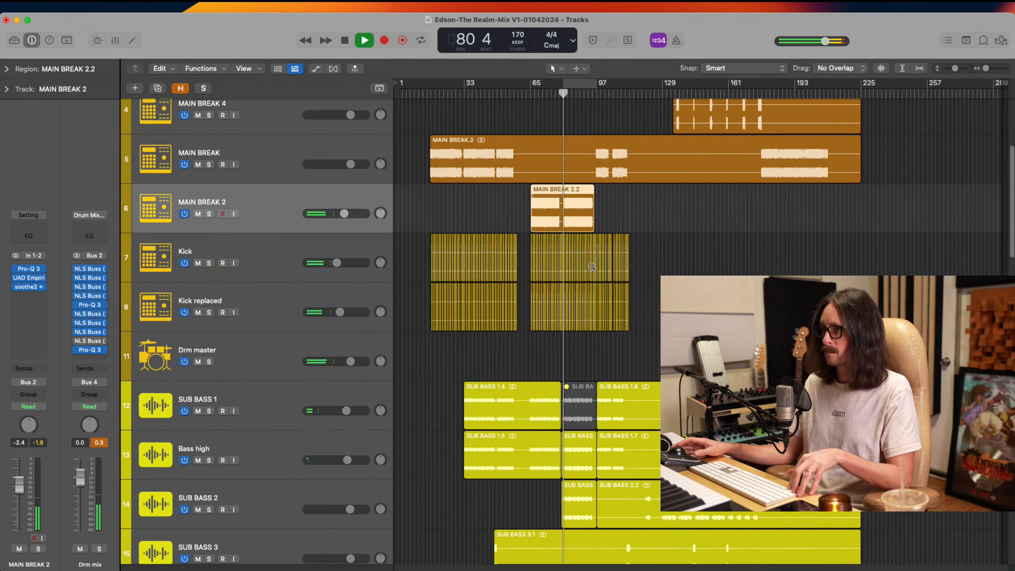
scroll(593, 400, down, 5)
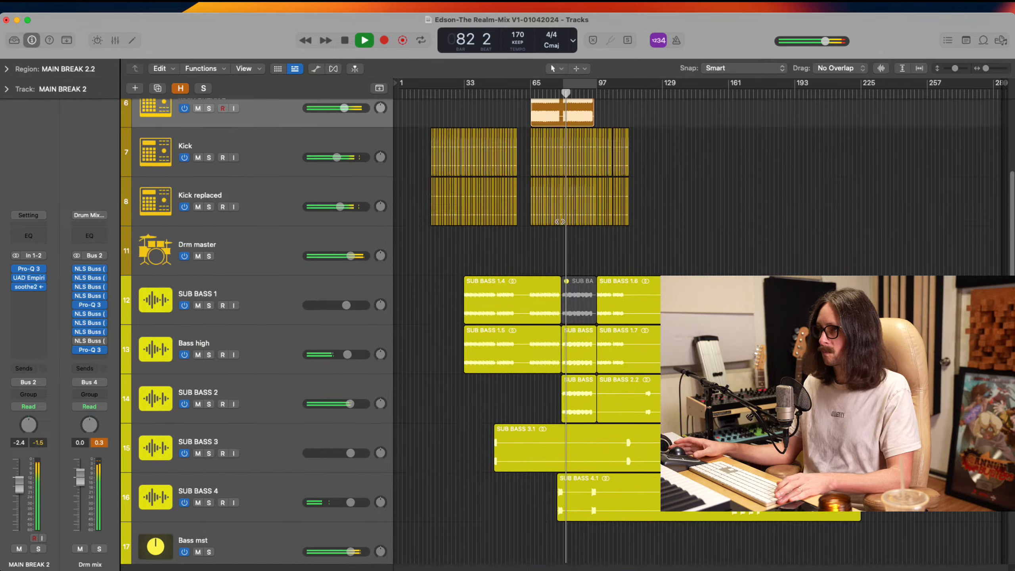
scroll(334, 411, up, 8)
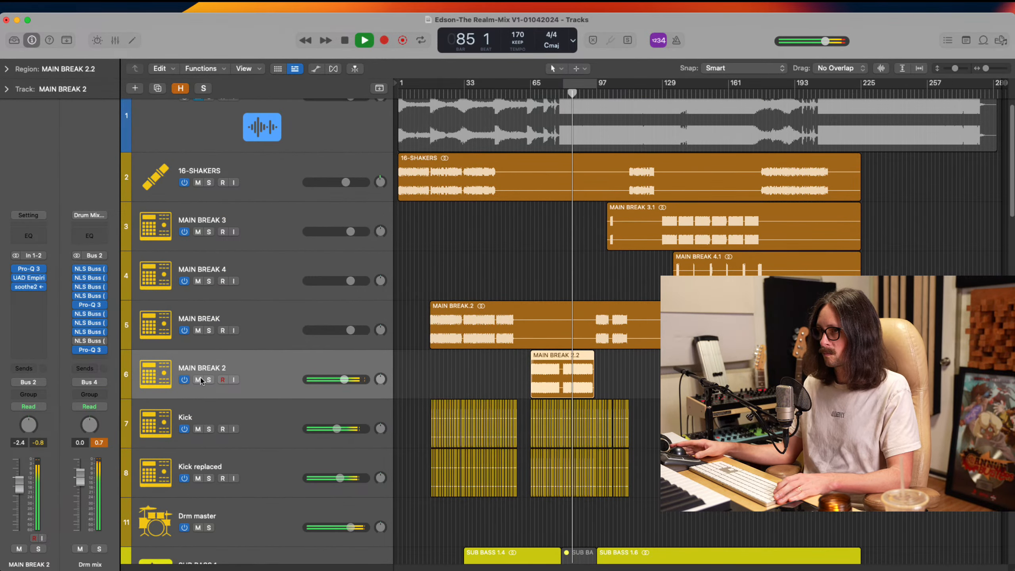
click(198, 380)
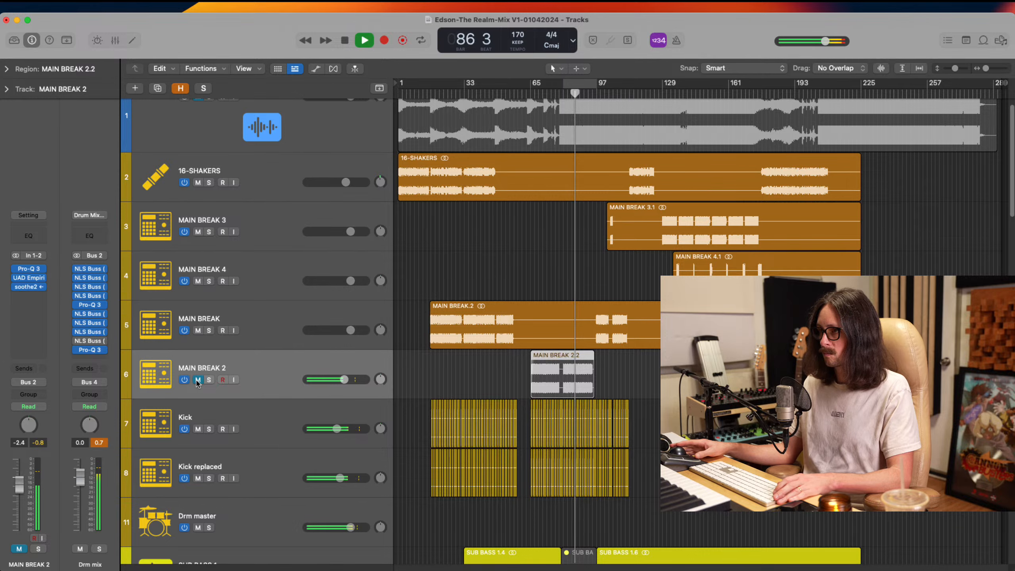
click(197, 380)
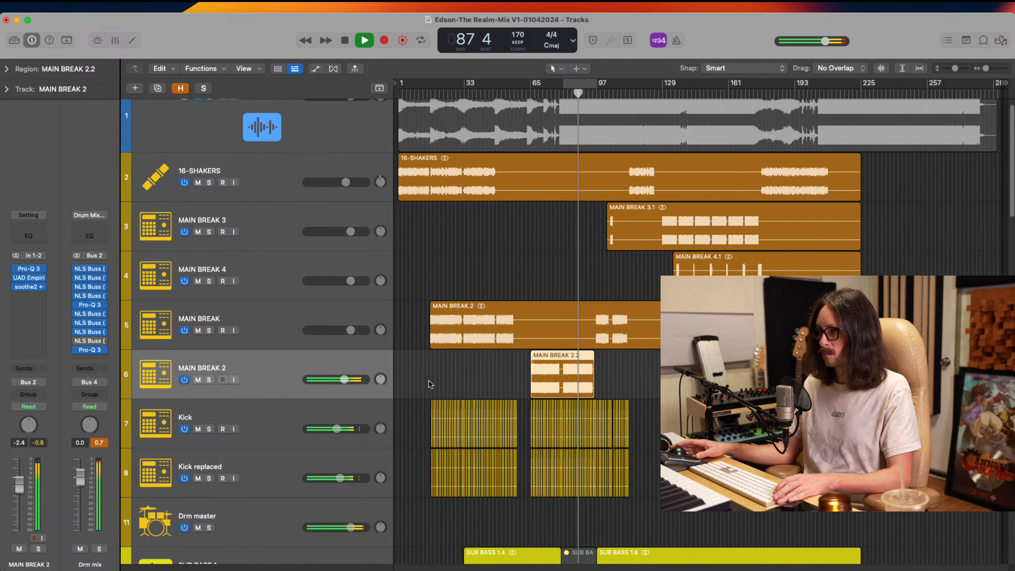
Select the Arp Synth High track and set its volume to -1.3 dB
scroll(431, 384, down, 5)
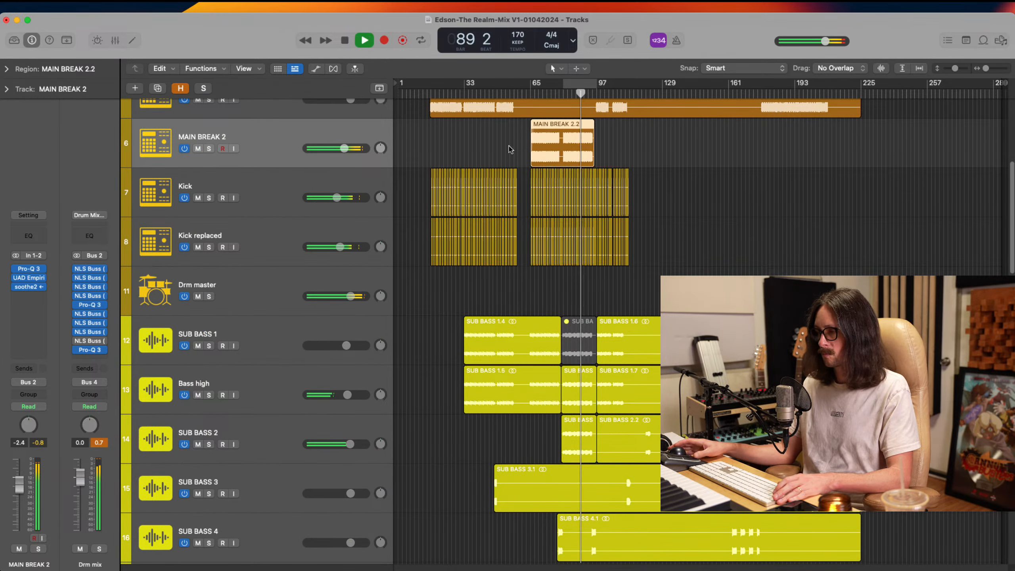
scroll(601, 254, down, 4)
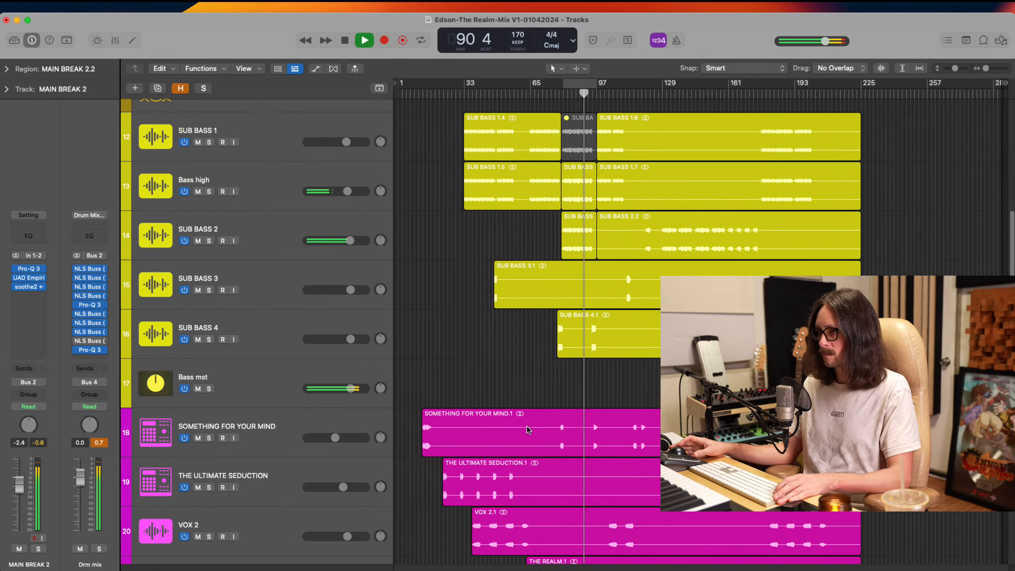
scroll(404, 329, down, 9)
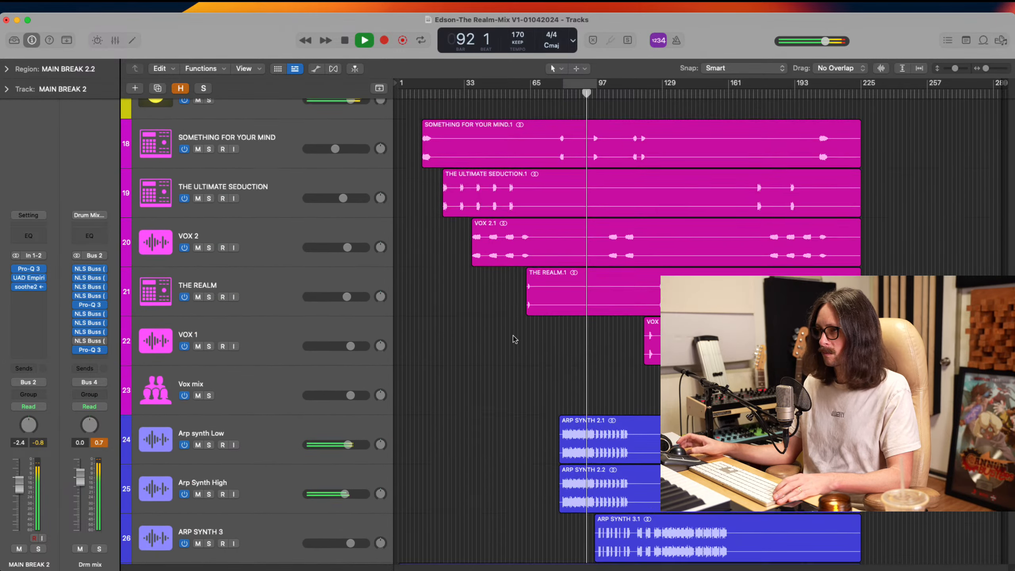
click(329, 328)
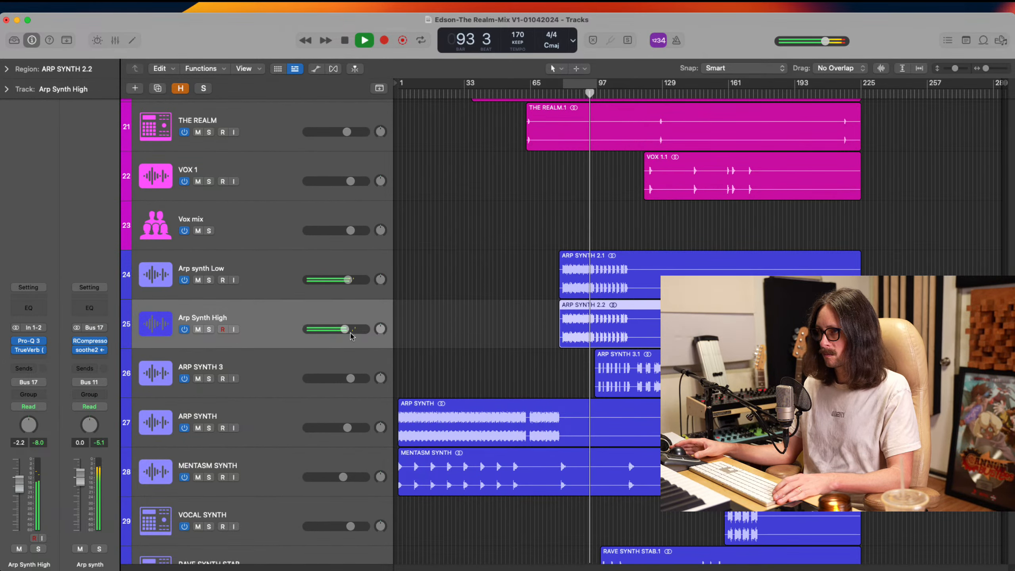
click(346, 330)
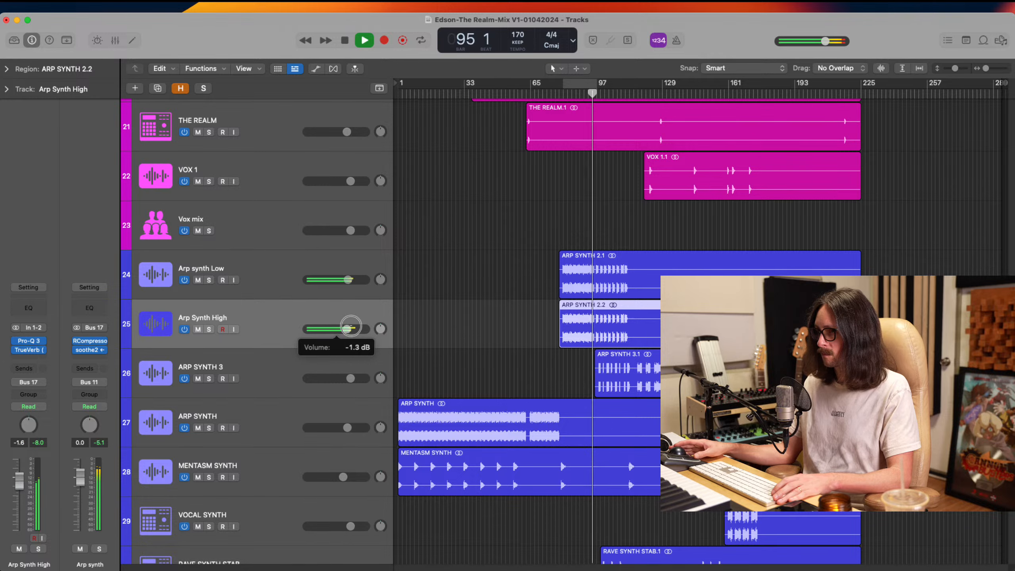
drag(351, 326, 350, 326)
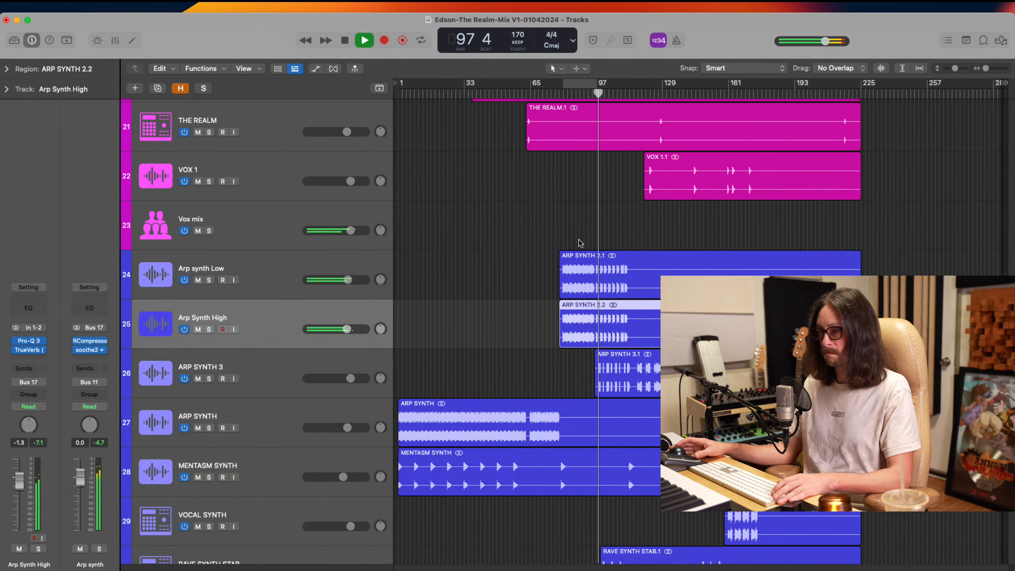
Solo the RAVE SYNTH STAB track briefly to check it during playback, and turn the solo off
scroll(587, 258, up, 5)
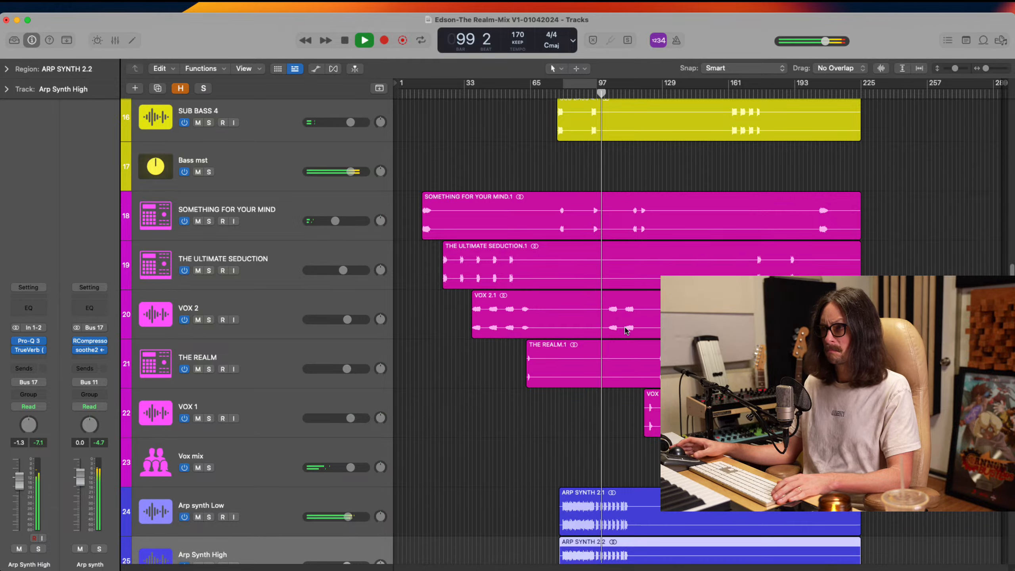
scroll(587, 258, down, 10)
scroll(579, 432, down, 1)
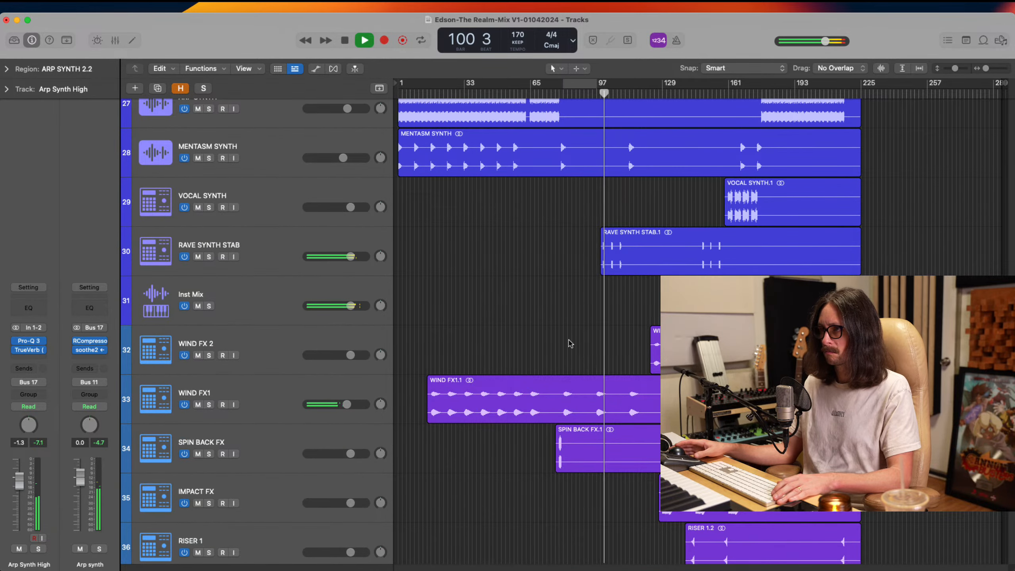
click(223, 256)
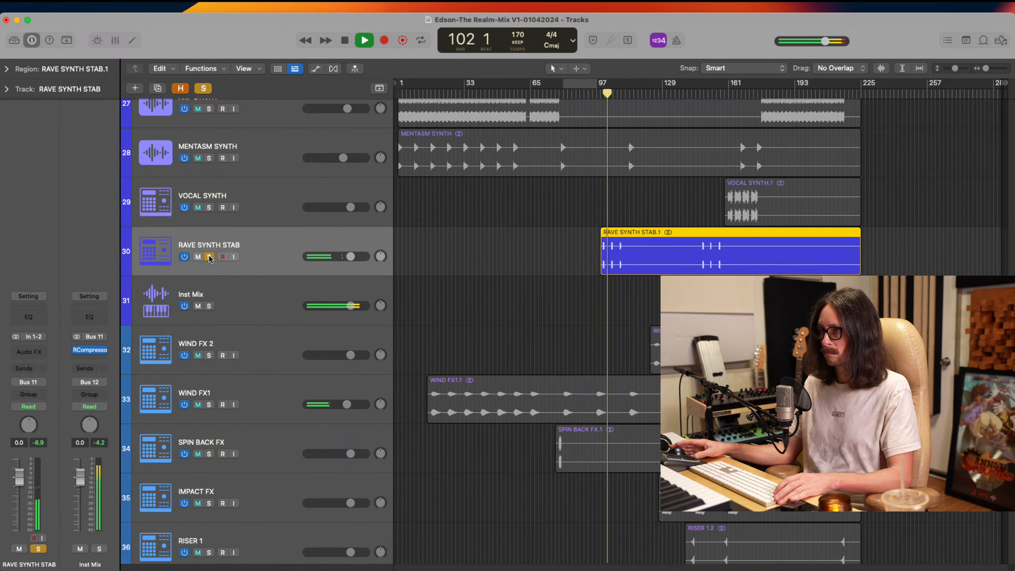
scroll(545, 264, down, 5)
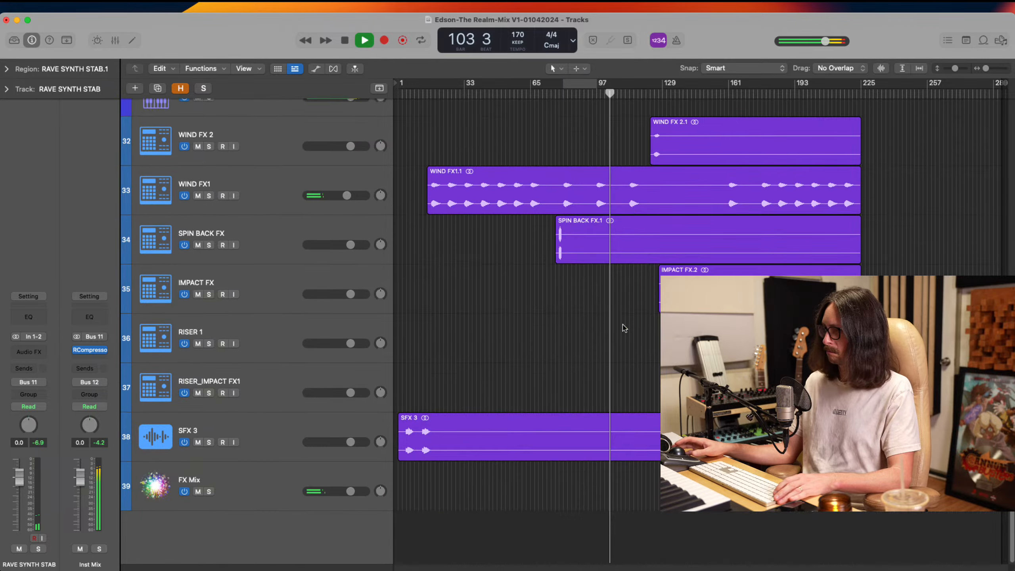
Solo ARP SYNTH 3 briefly to check it, turn the solo off, and lower the track's volume to -4.7 dB
scroll(624, 327, up, 4)
scroll(623, 328, up, 5)
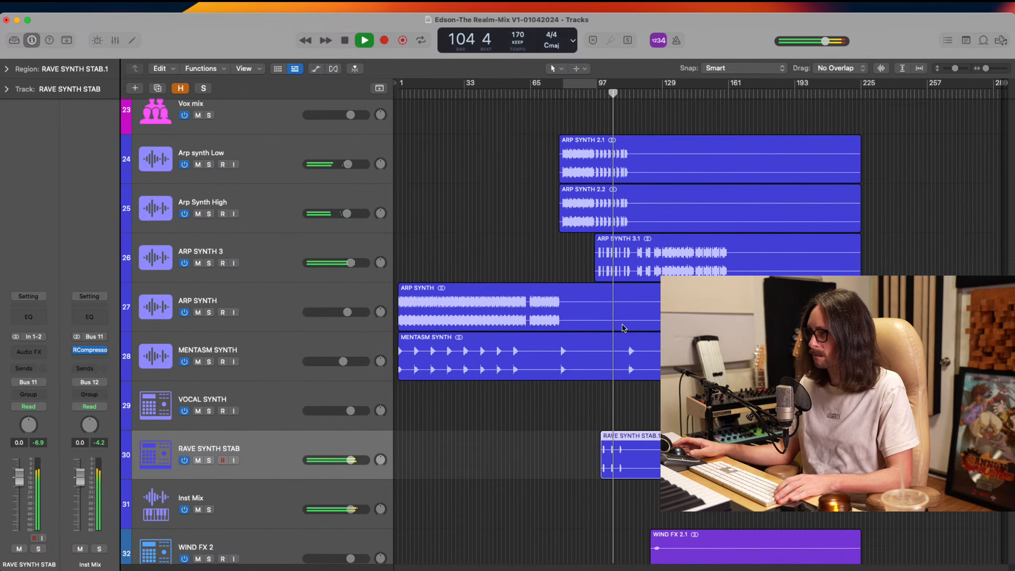
click(209, 264)
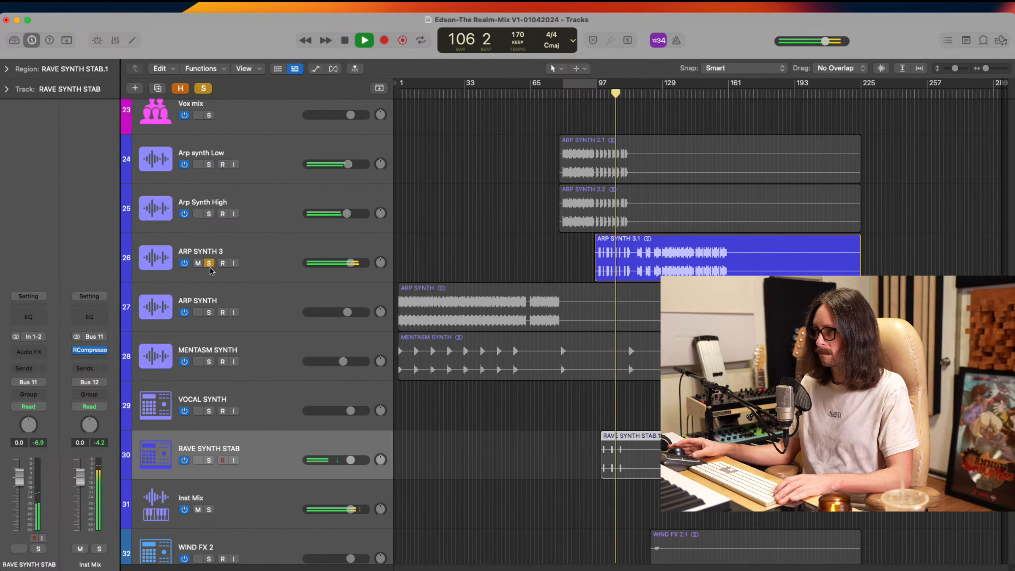
click(208, 265)
click(267, 264)
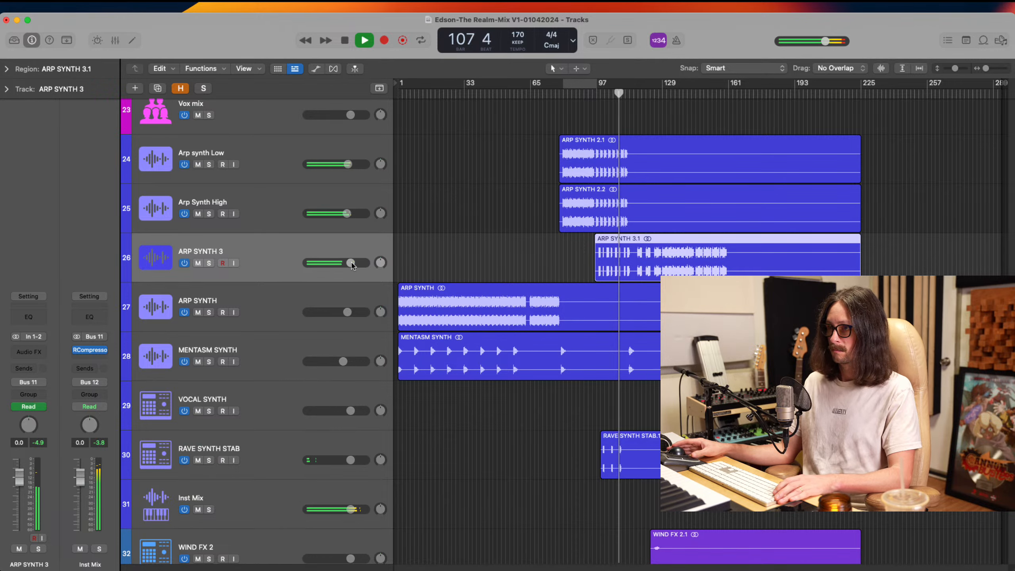
drag(347, 265, 325, 274)
Select Arp Synth High, solo it briefly to listen to it alone, and turn the solo off
click(246, 214)
click(209, 214)
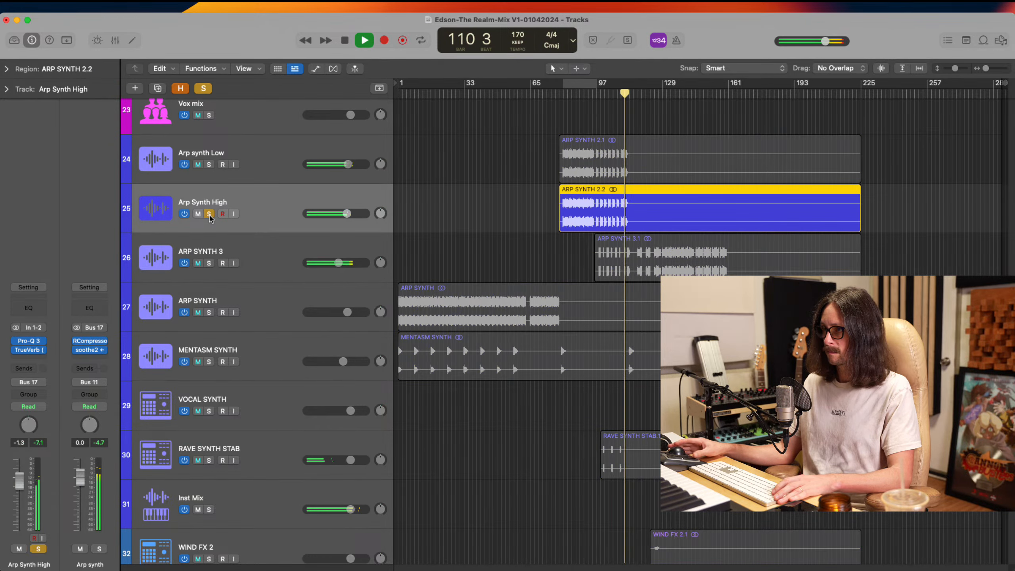
click(208, 215)
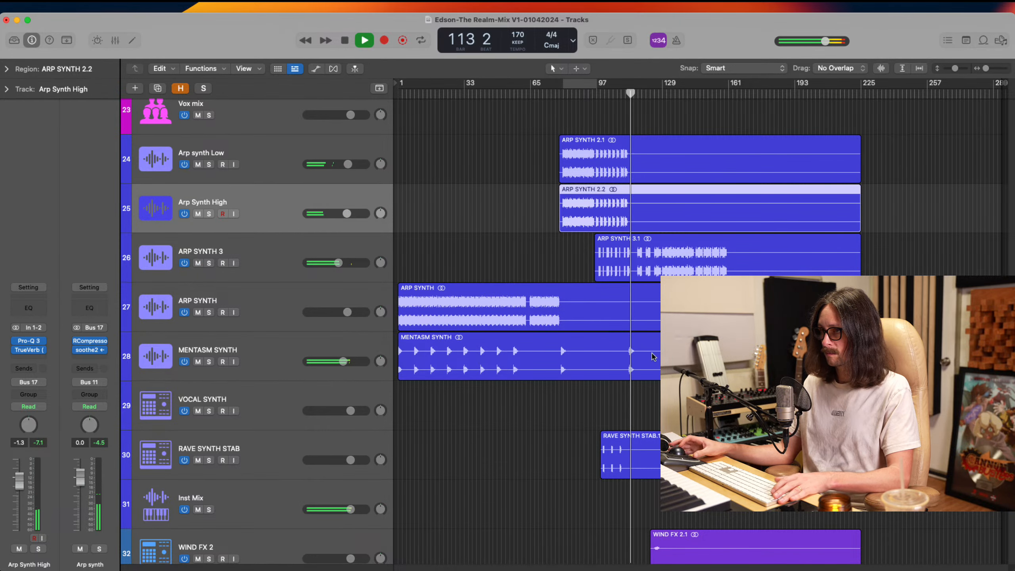
Play the arrangement from about bar 21 and review the vocal and bass tracks
scroll(653, 351, down, 2)
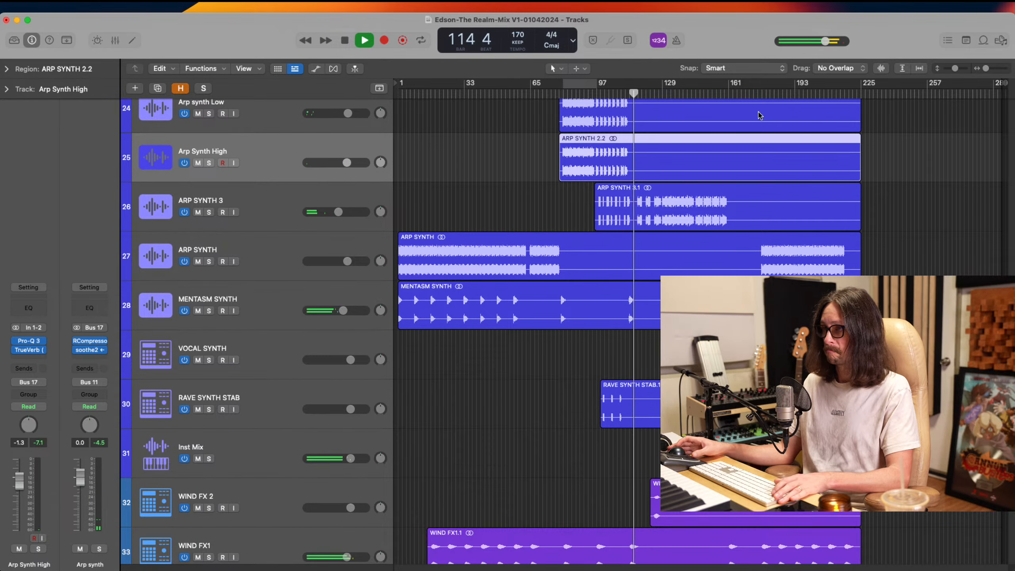
click(441, 94)
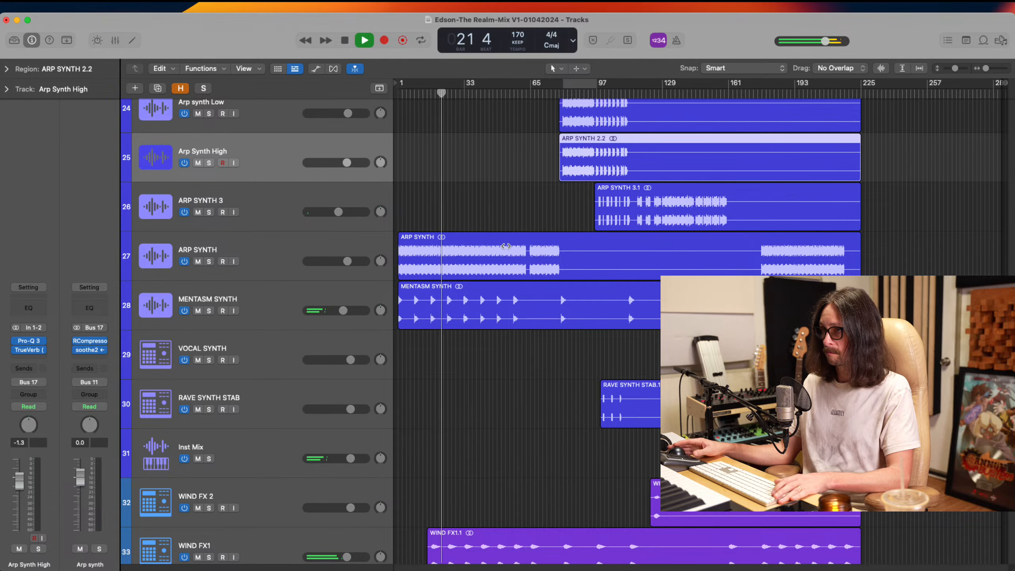
scroll(486, 260, up, 10)
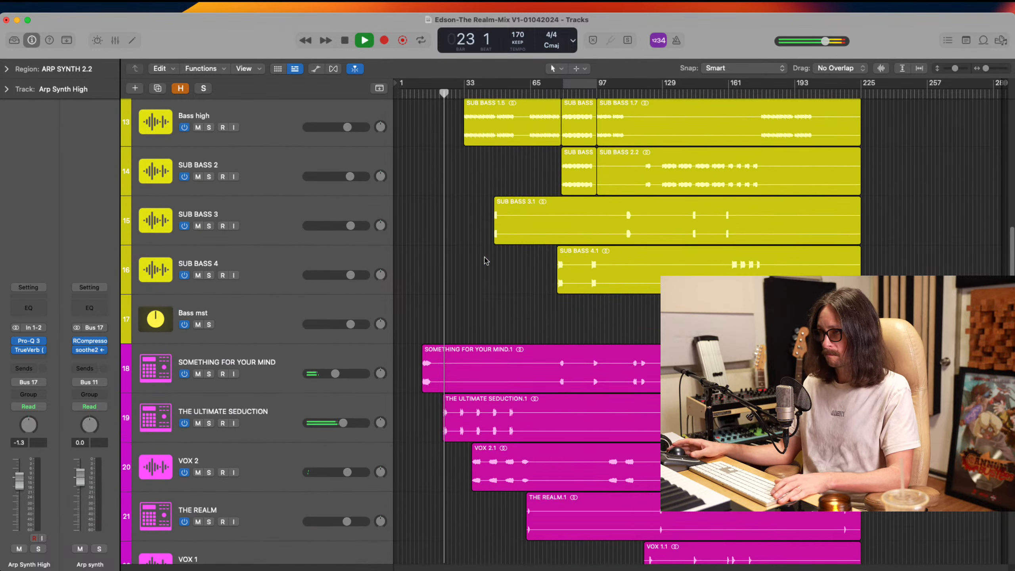
scroll(486, 260, up, 3)
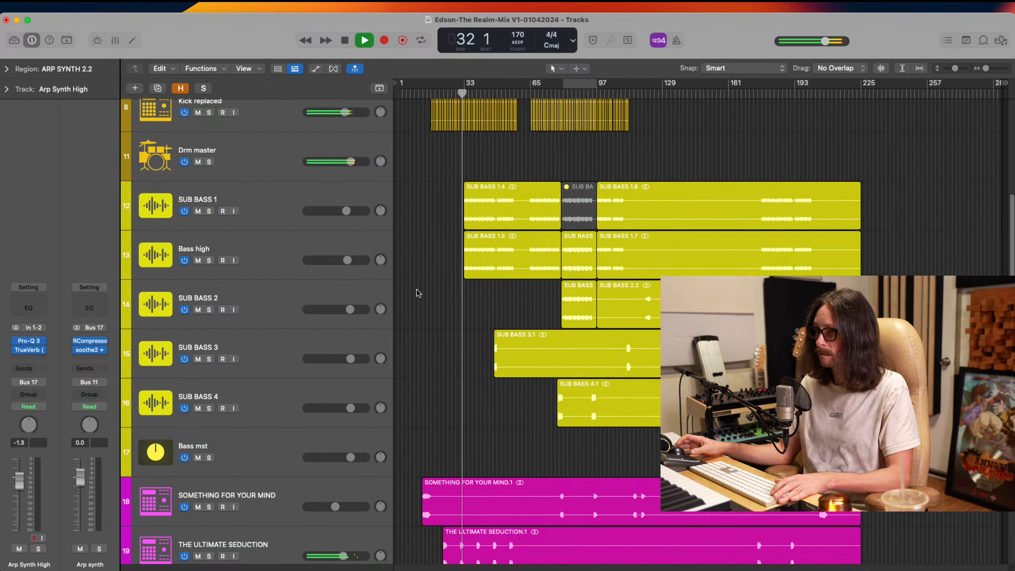
Open the mixer, inspect the UAD Vertigo VSM-3 plug-in on the Mst Aux channel, and remove it from the channel
key(x)
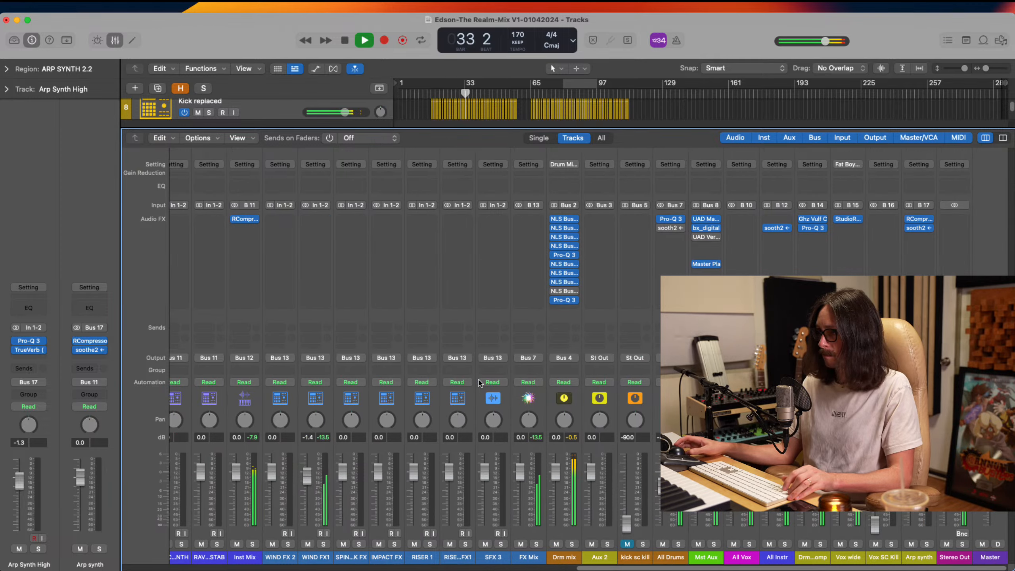
scroll(479, 382, left, 15)
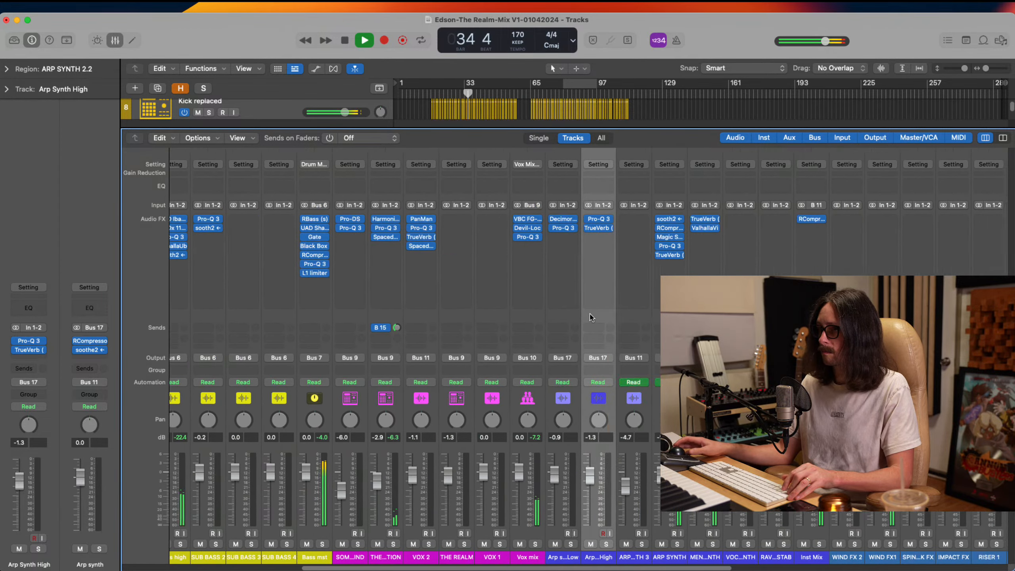
scroll(592, 317, right, 15)
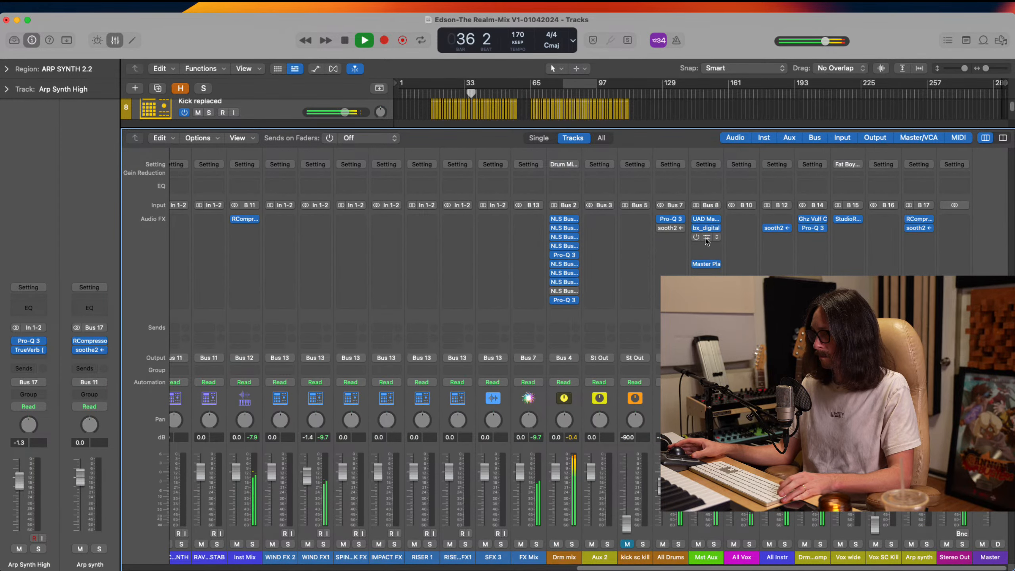
click(706, 219)
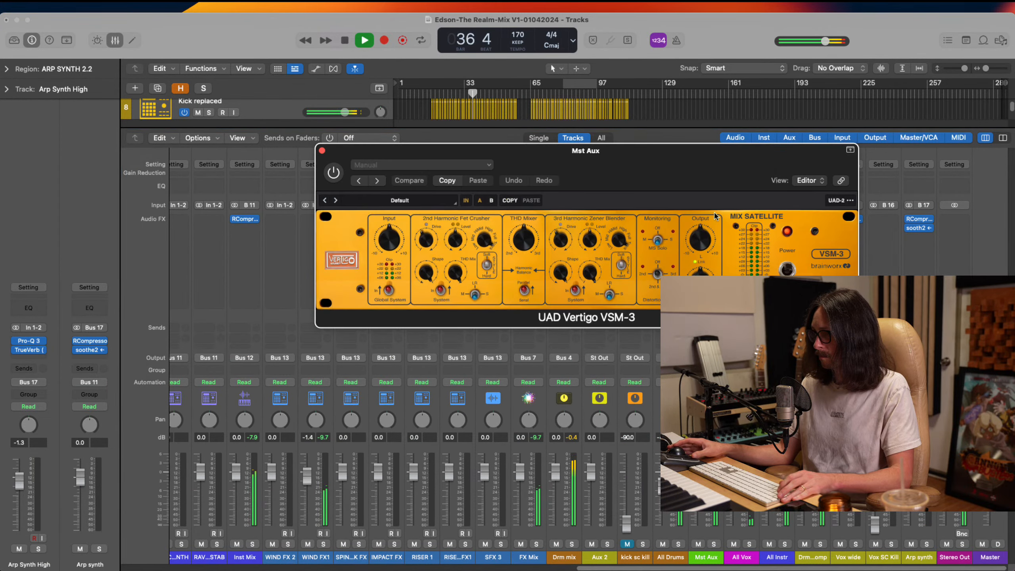
click(333, 171)
click(321, 150)
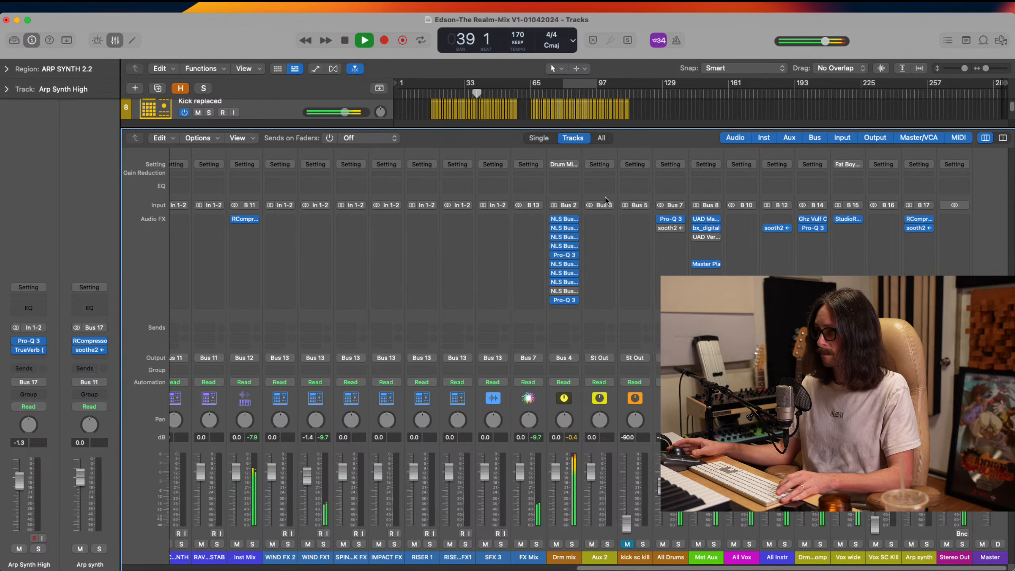
click(718, 238)
click(722, 255)
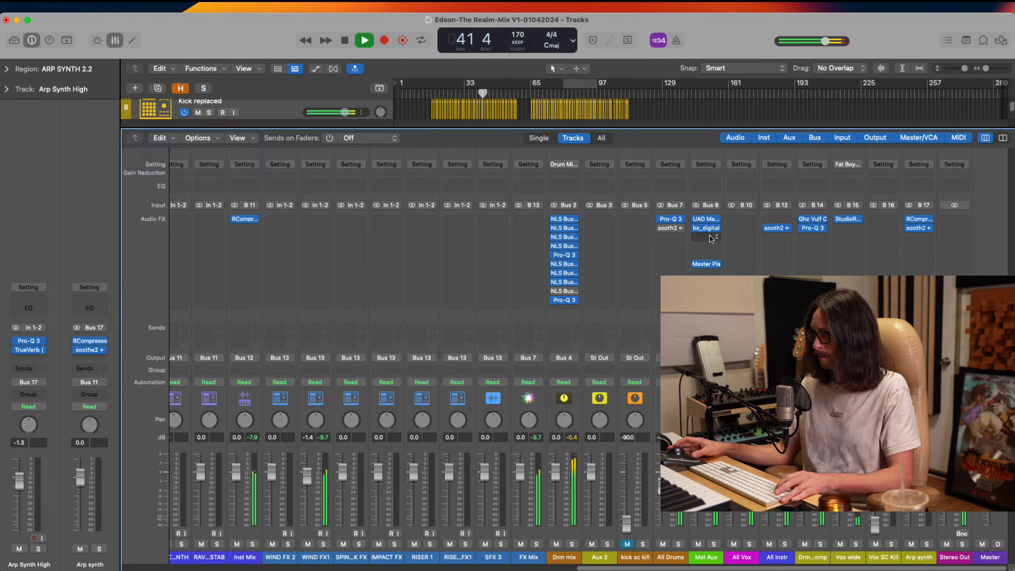
click(711, 239)
mouse_move(723, 522)
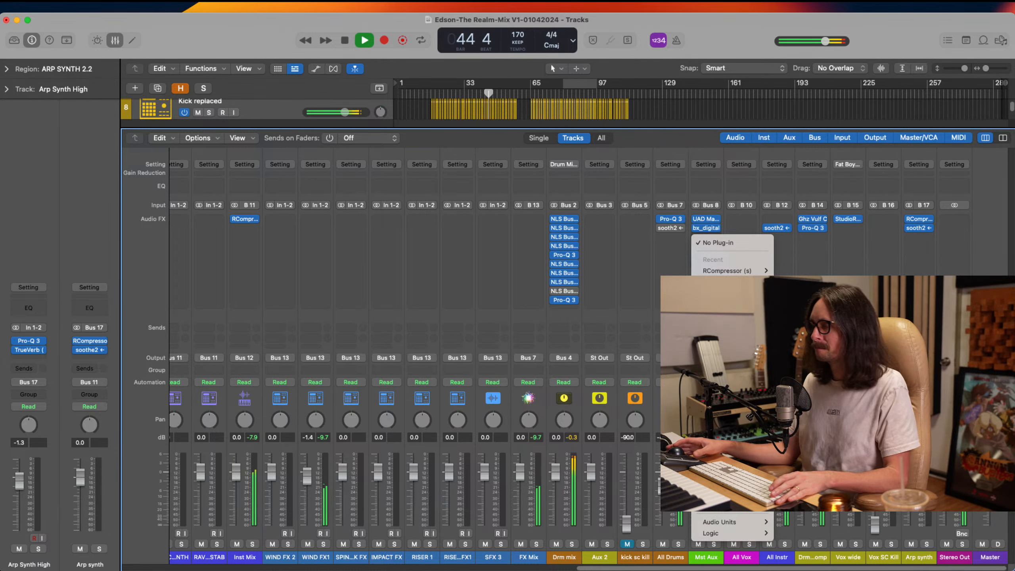
click(657, 335)
Select the All Drums channel strip and stop playback
click(658, 562)
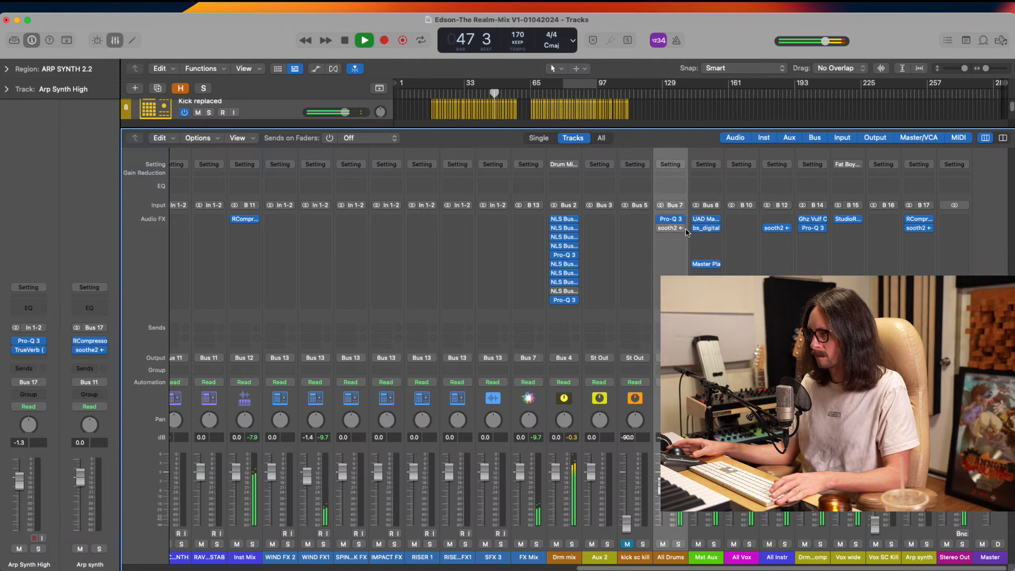
key(space)
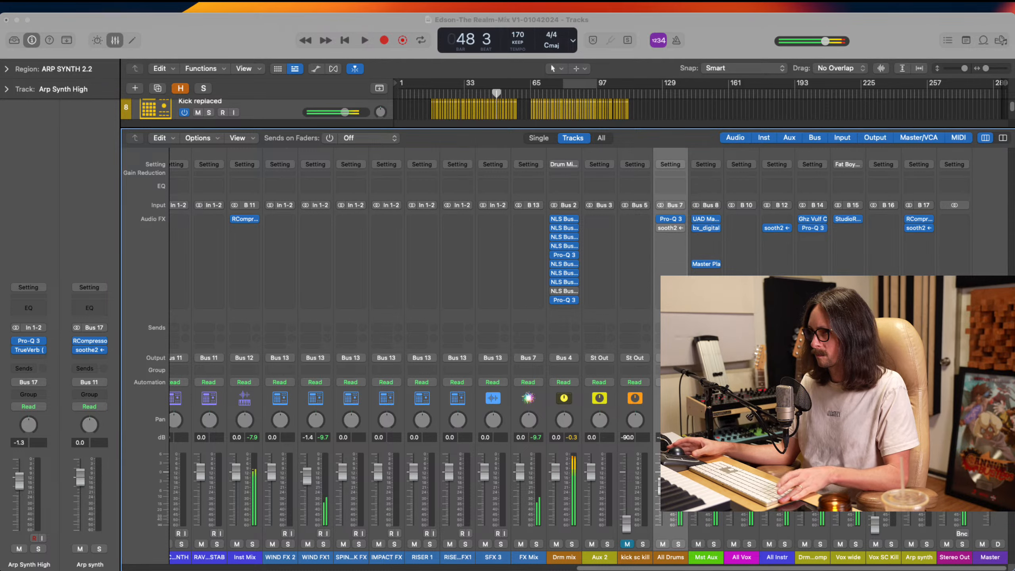